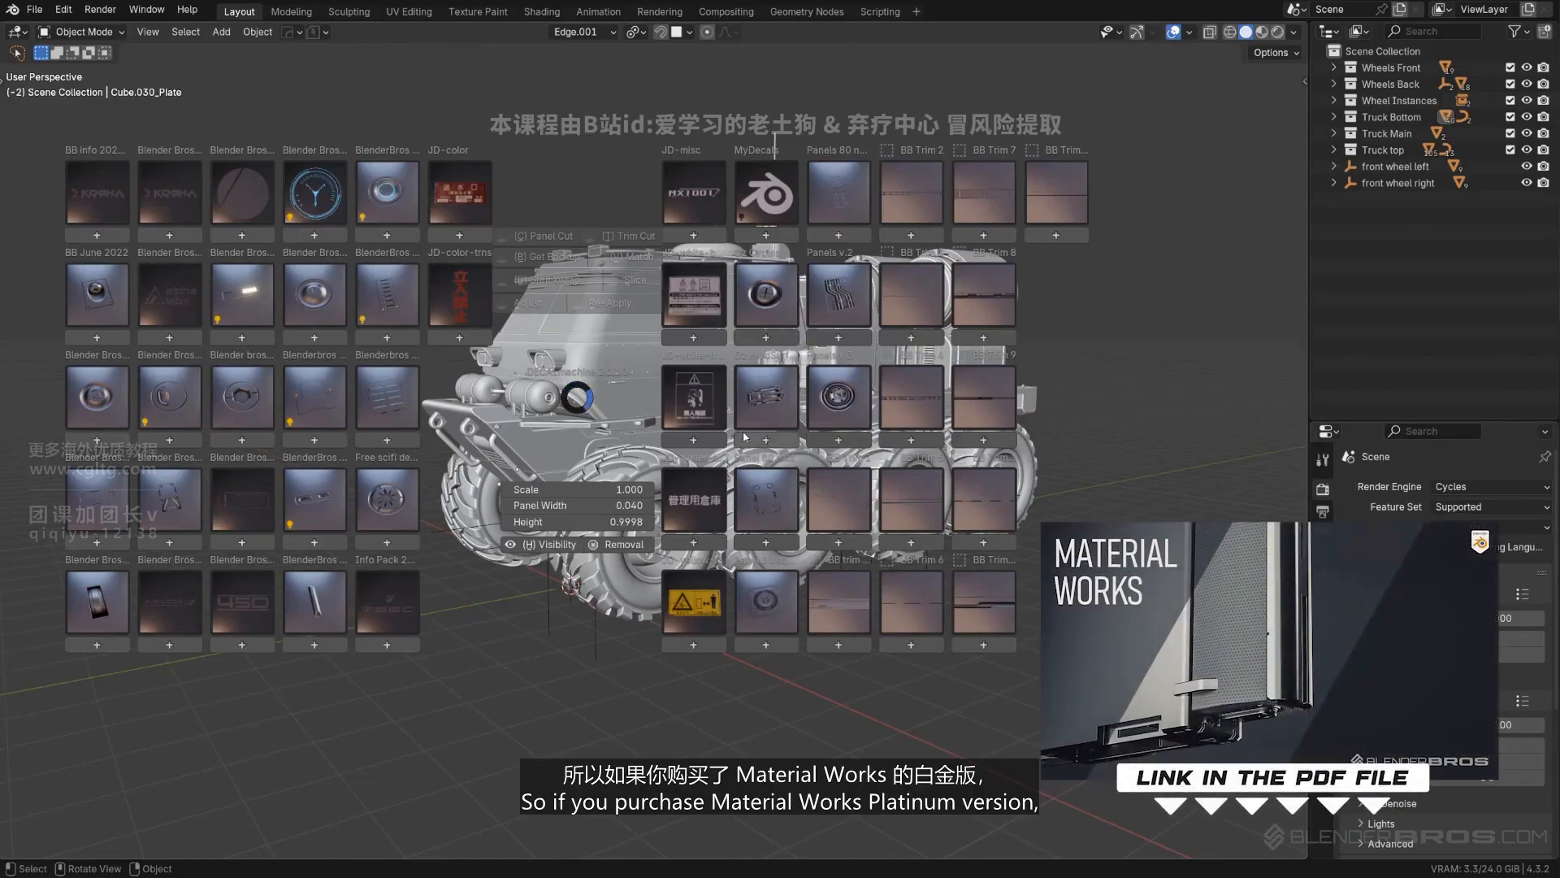
- Close the decal library, put the truck cab's body into Edit Mode and bring up the trim sheet library
key(Escape)
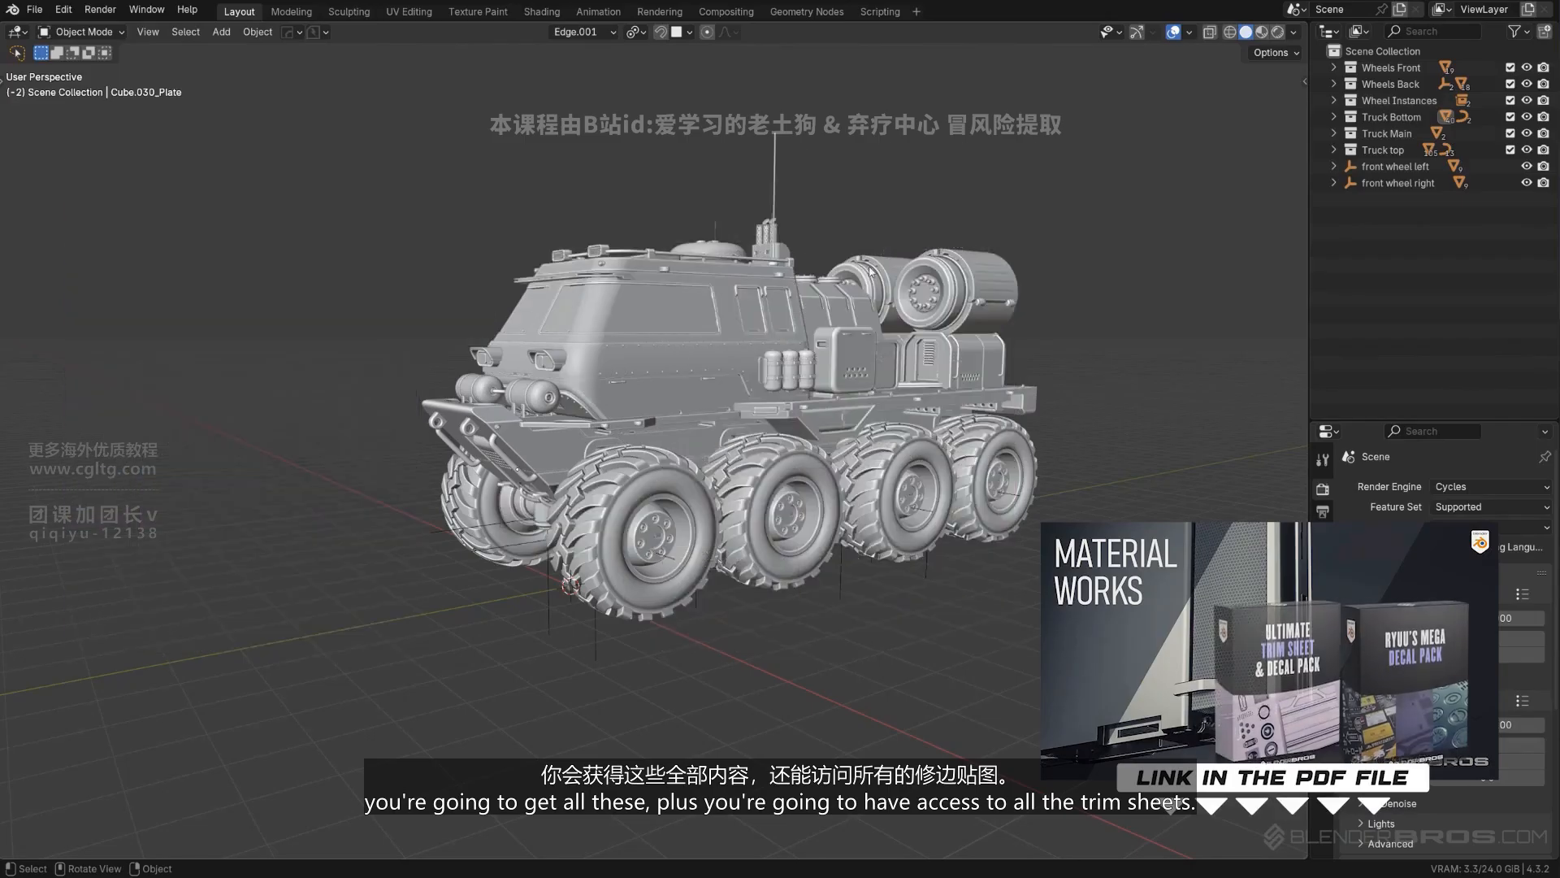
click(752, 357)
key(Tab)
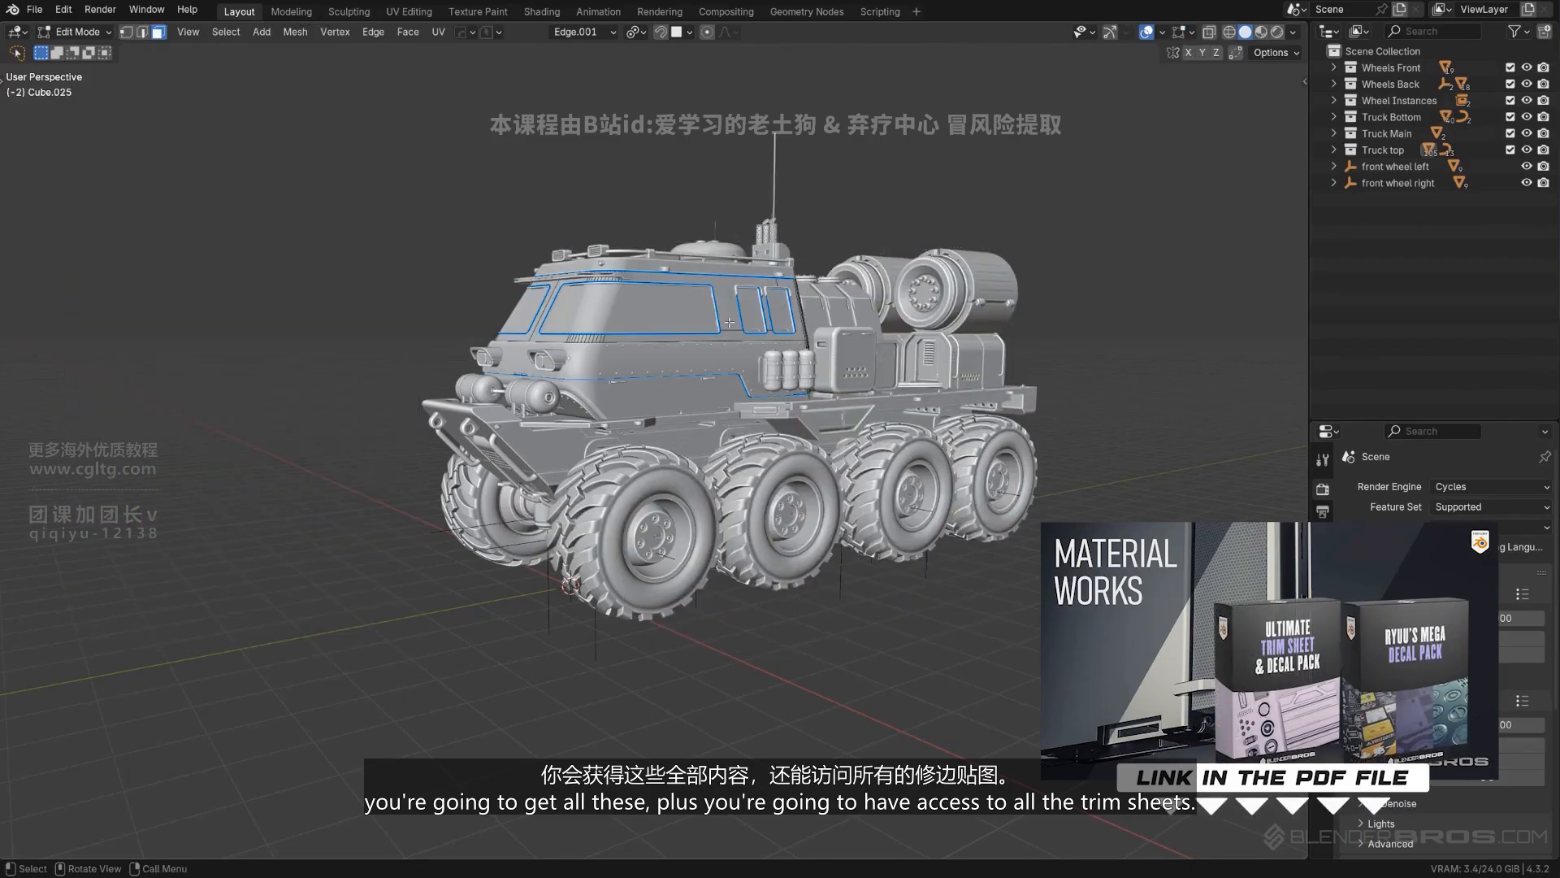
key(d)
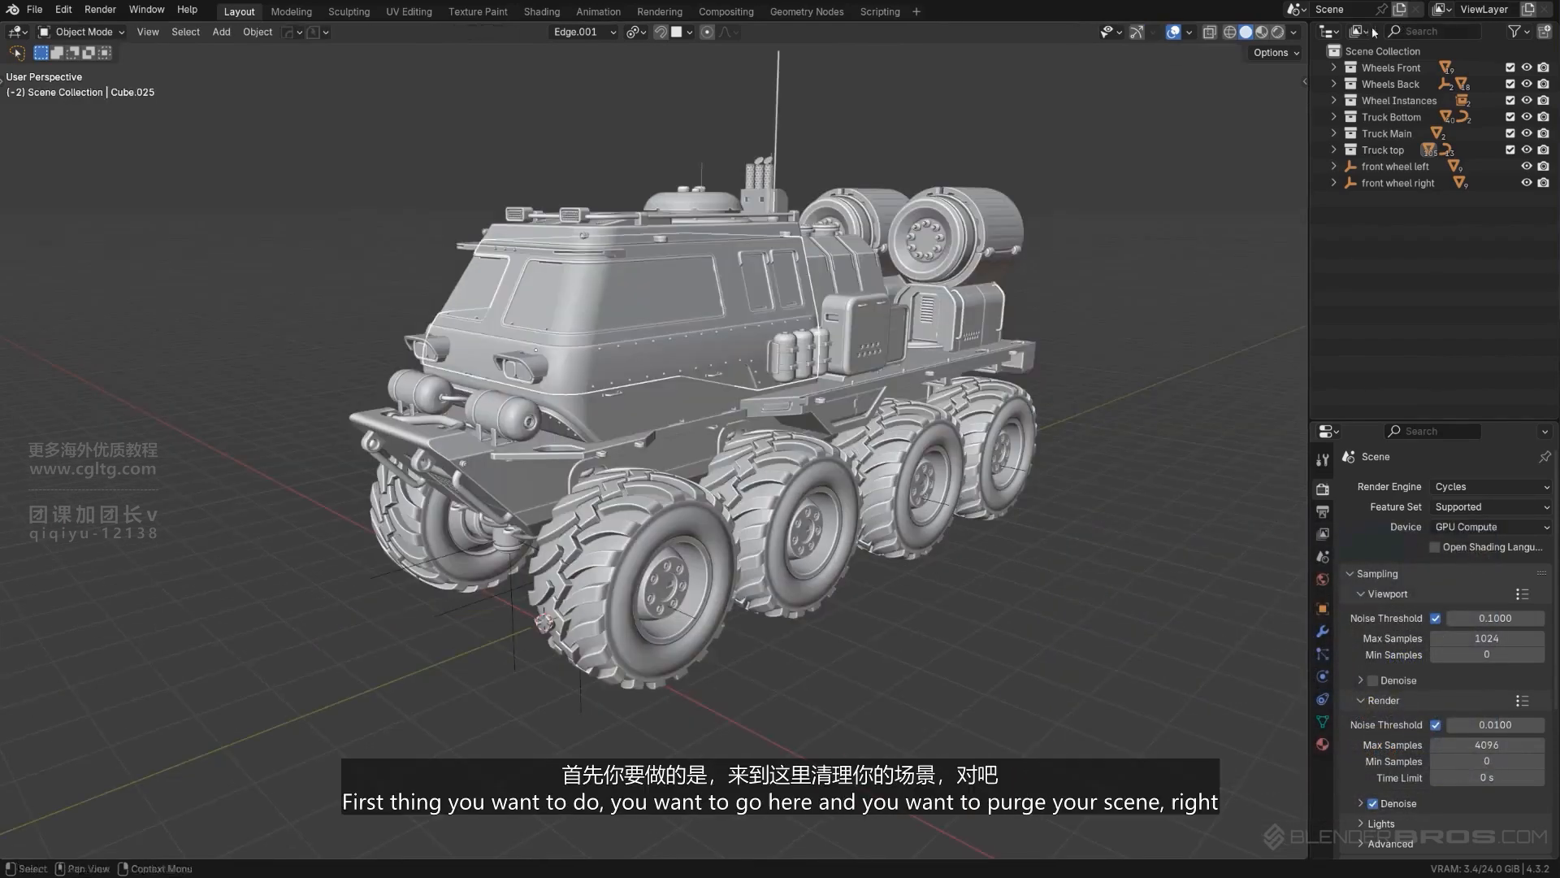
- Show the unused data in a widened Outliner and purge it from the scene
click(1359, 31)
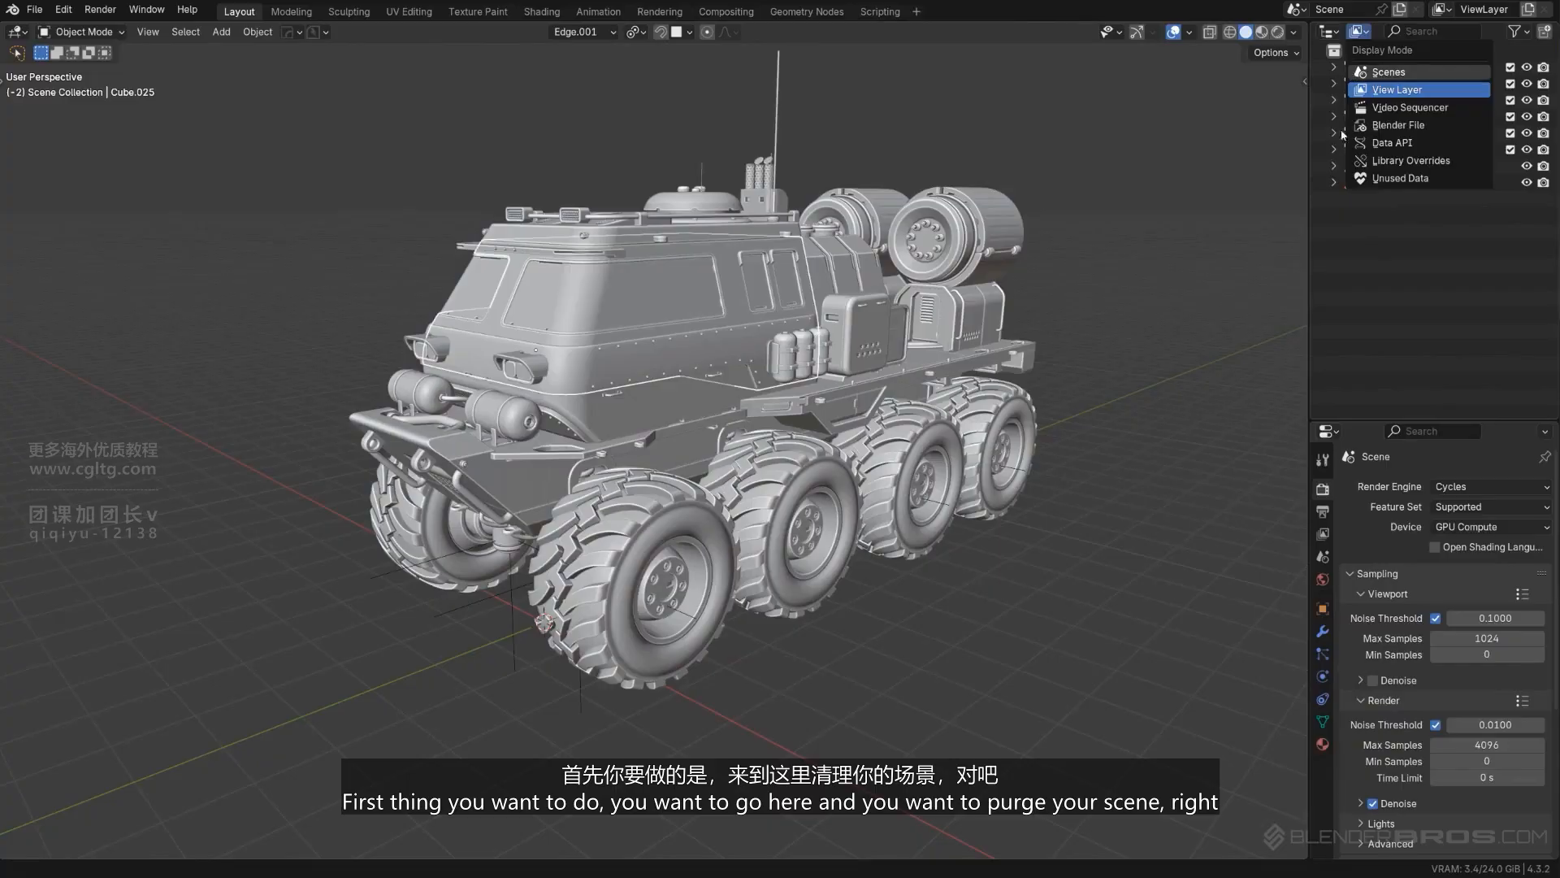
click(1400, 178)
drag(1289, 140, 1203, 140)
click(1252, 31)
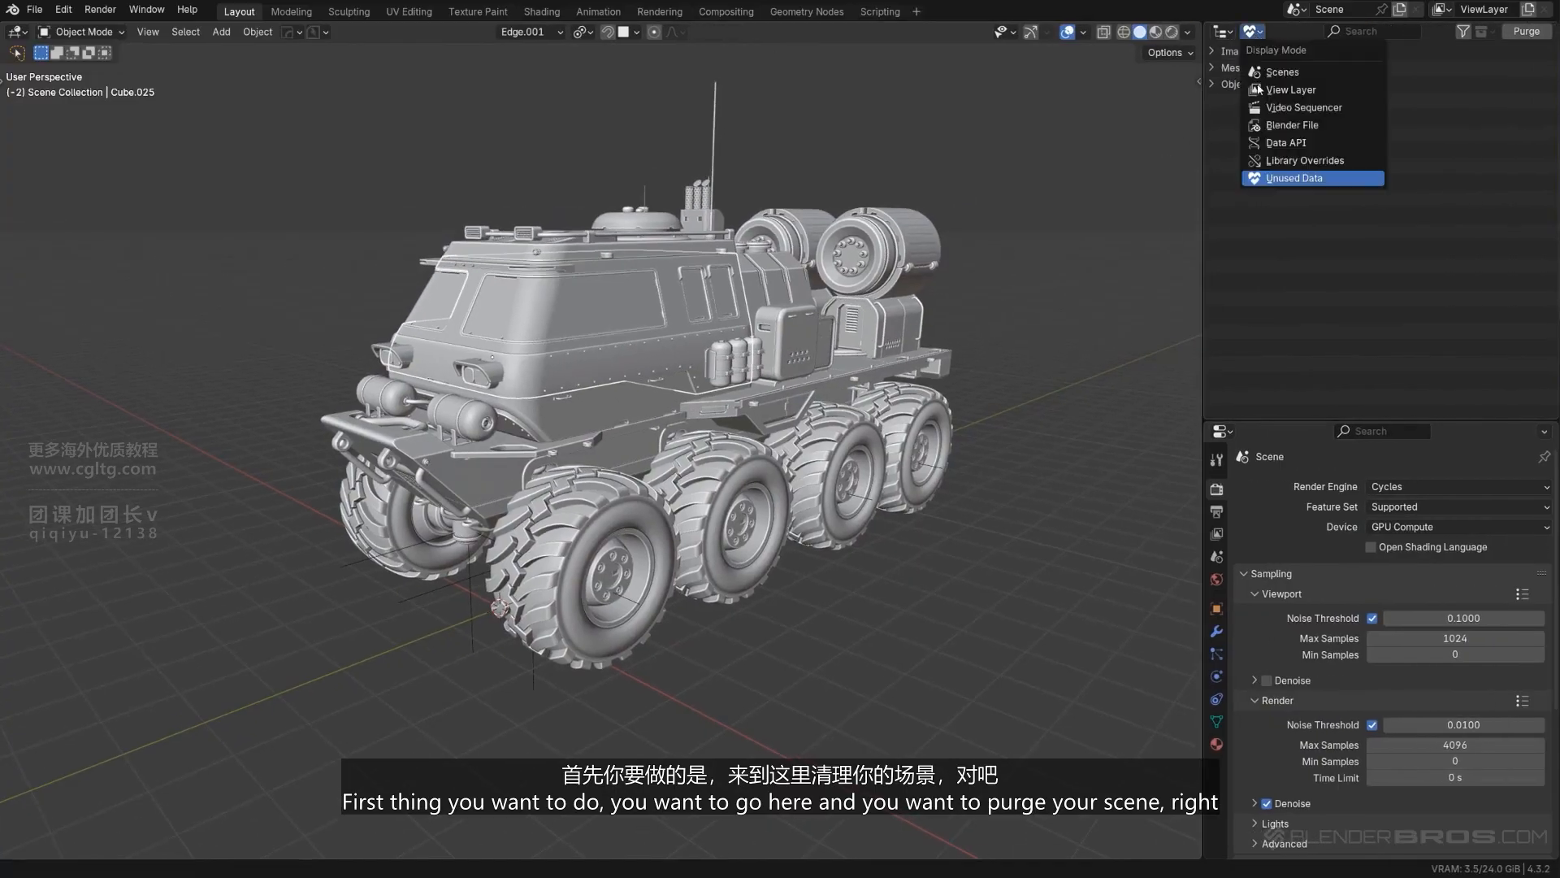
click(1526, 32)
click(1355, 148)
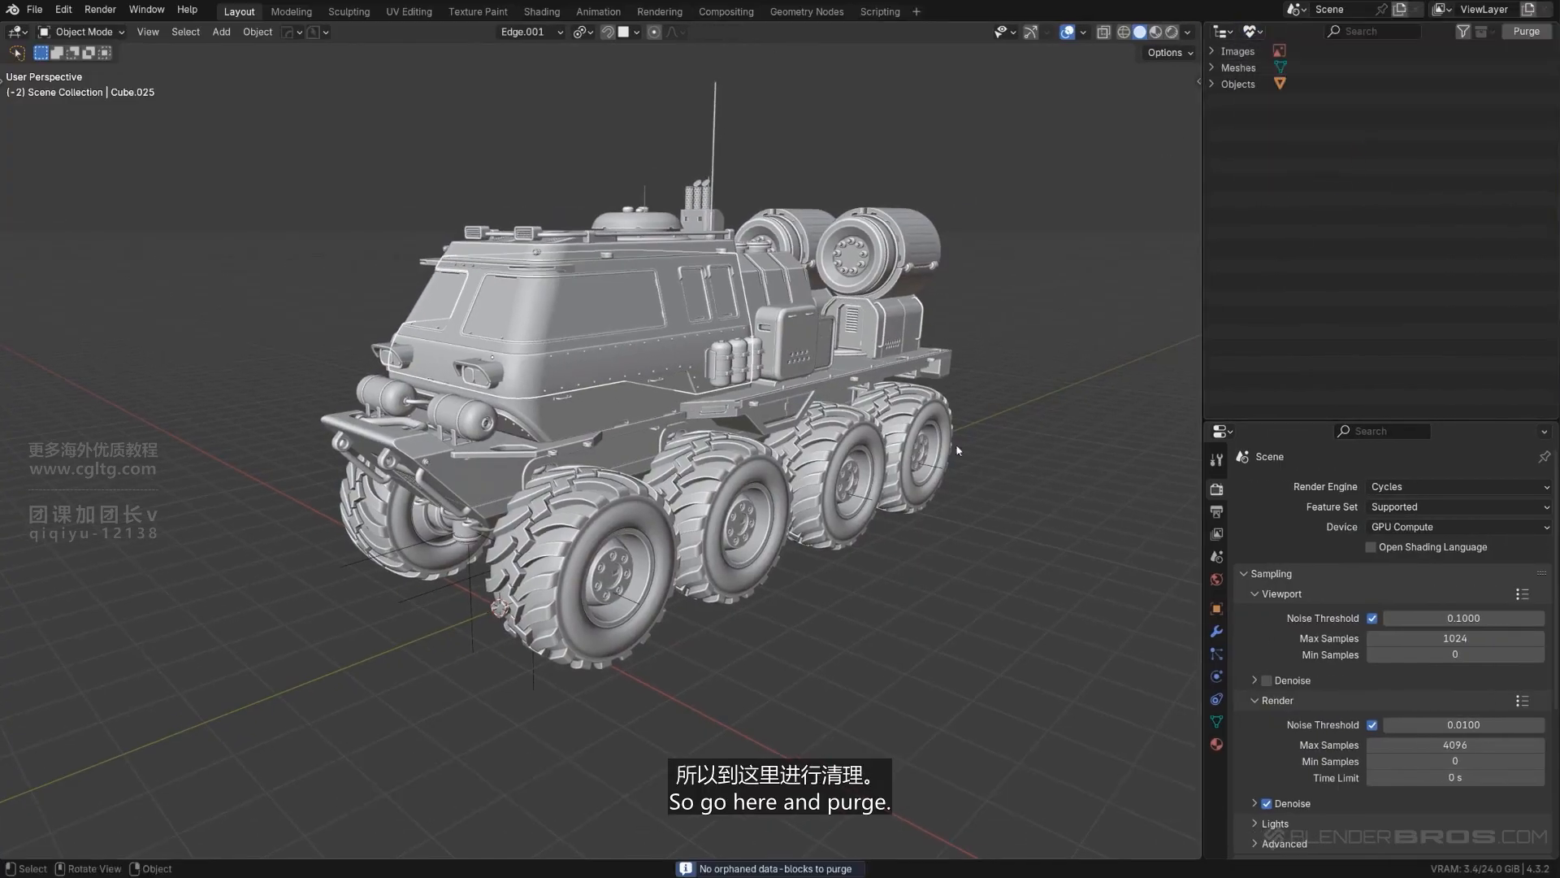
- Return the Outliner to the View Layer display and narrow the side area again
click(1254, 31)
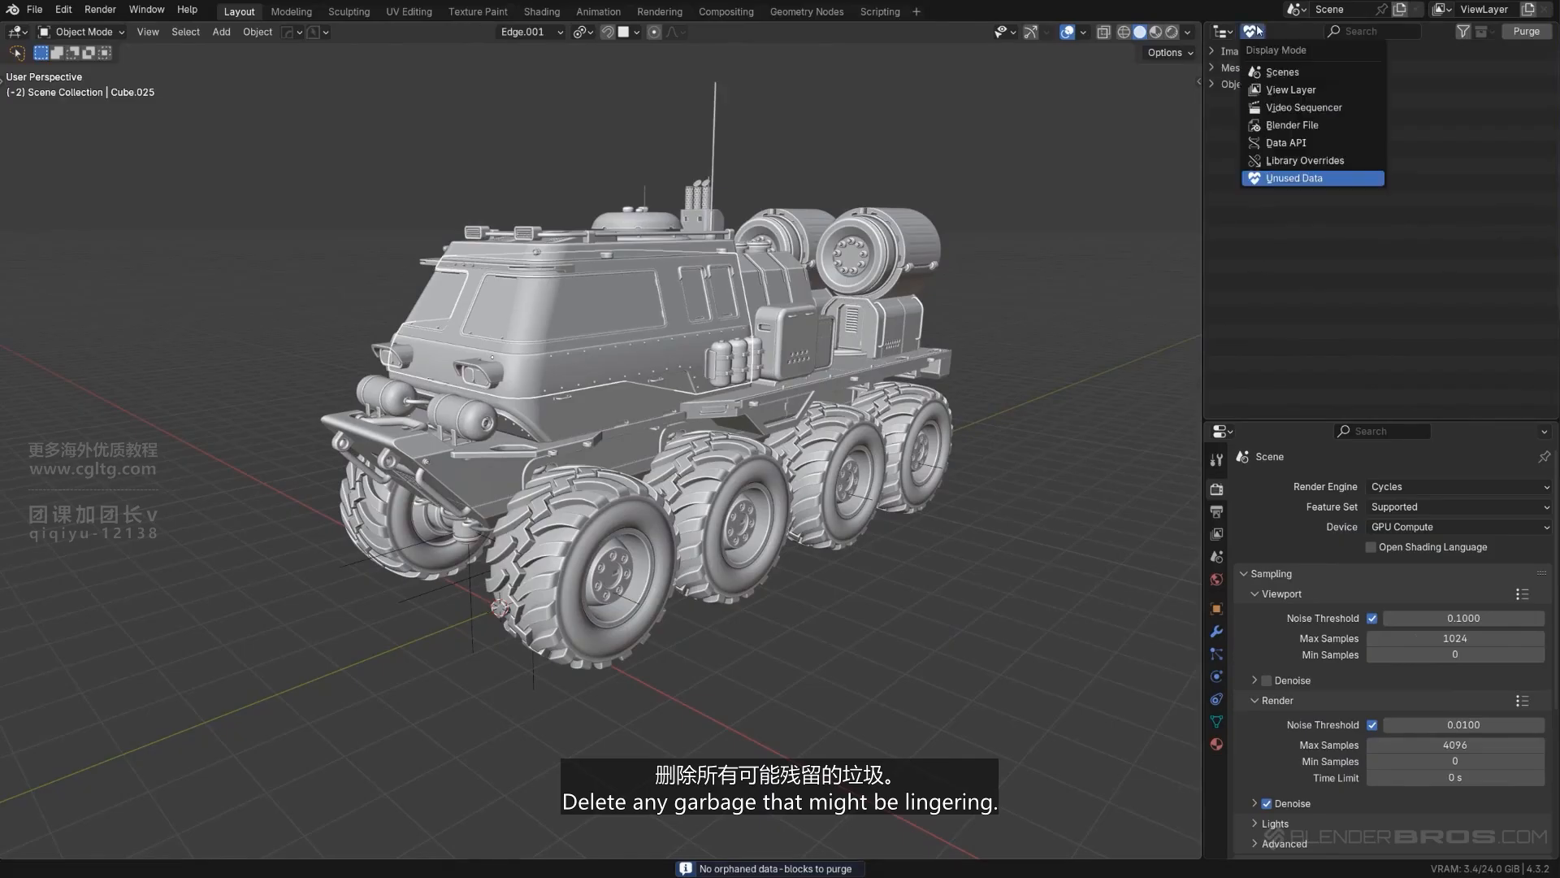
click(1291, 90)
drag(1204, 133, 1278, 134)
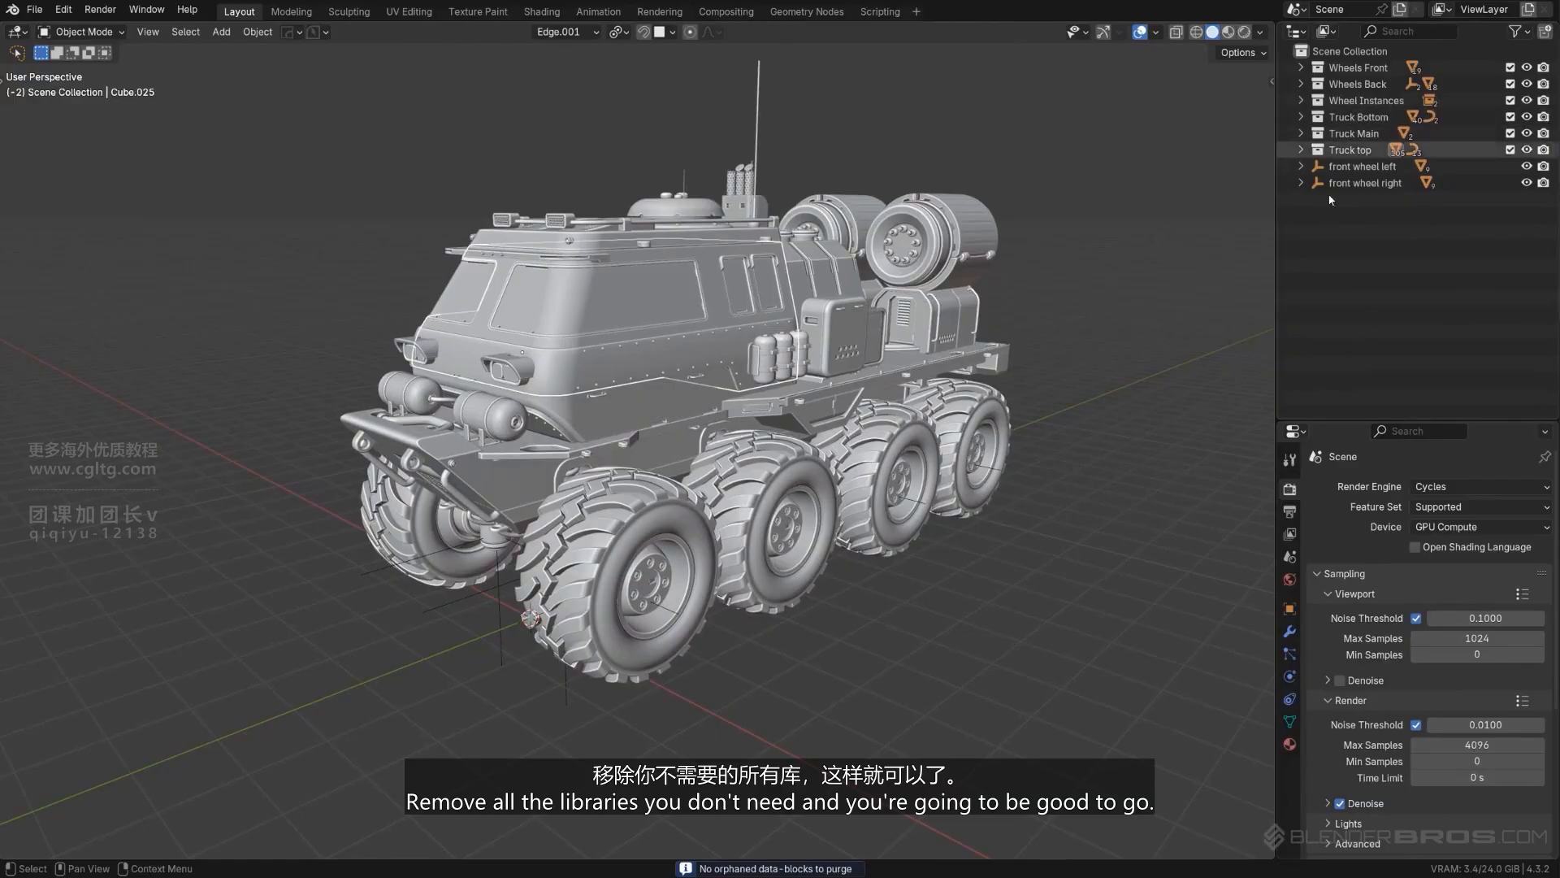
- Switch the viewport to rendered shading with Cycles as the render engine and GPU Compute as the device
middle_drag(731, 374, 836, 387)
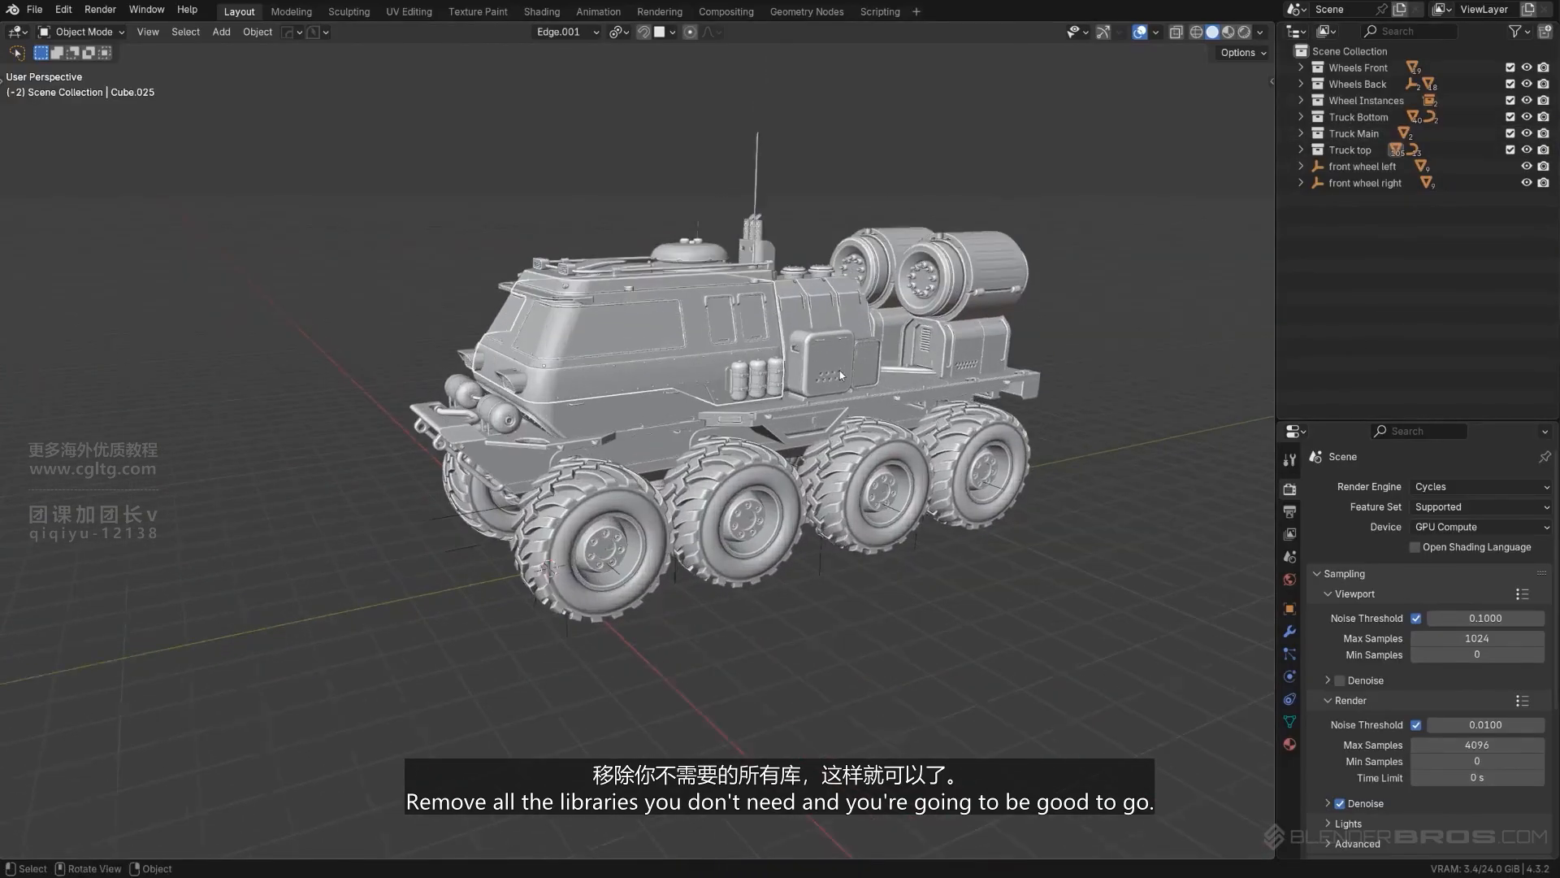
scroll(762, 389, up, 2)
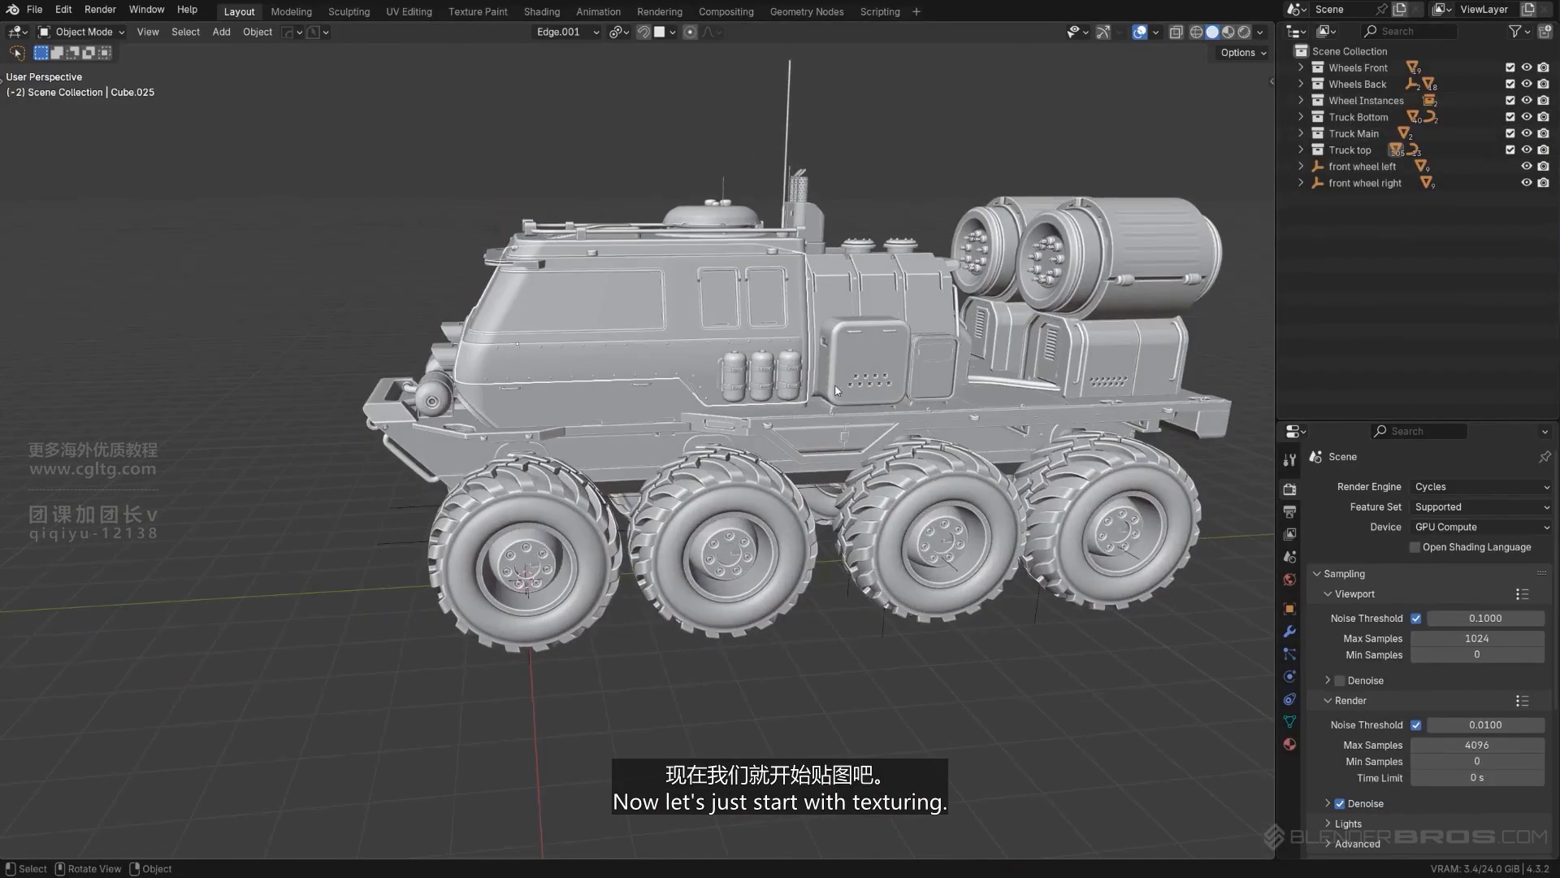
middle_drag(836, 390, 960, 416)
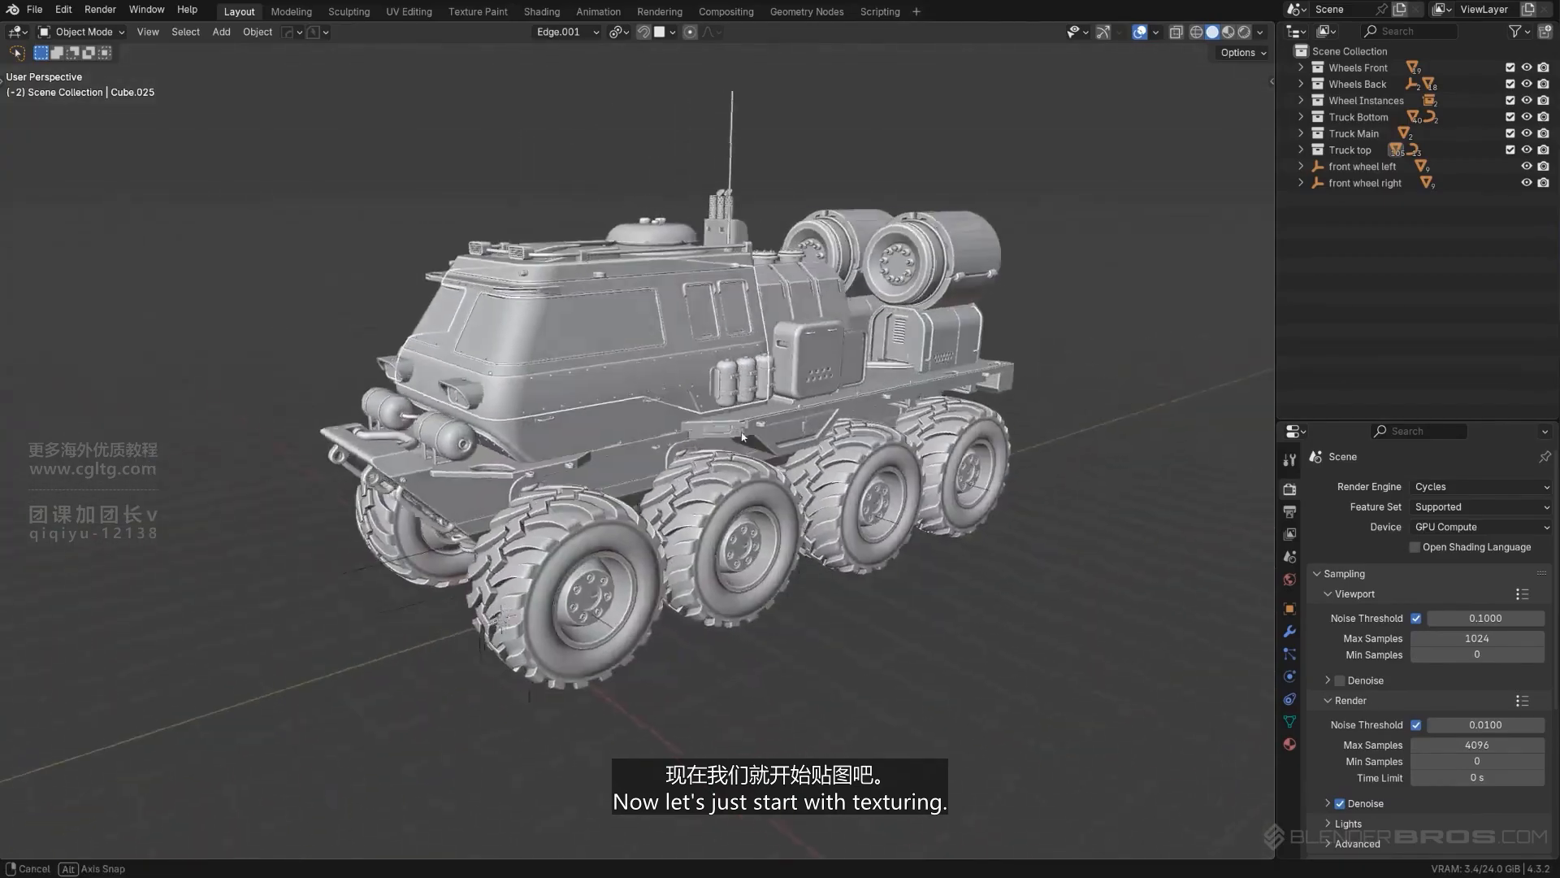
middle_drag(956, 408, 951, 401)
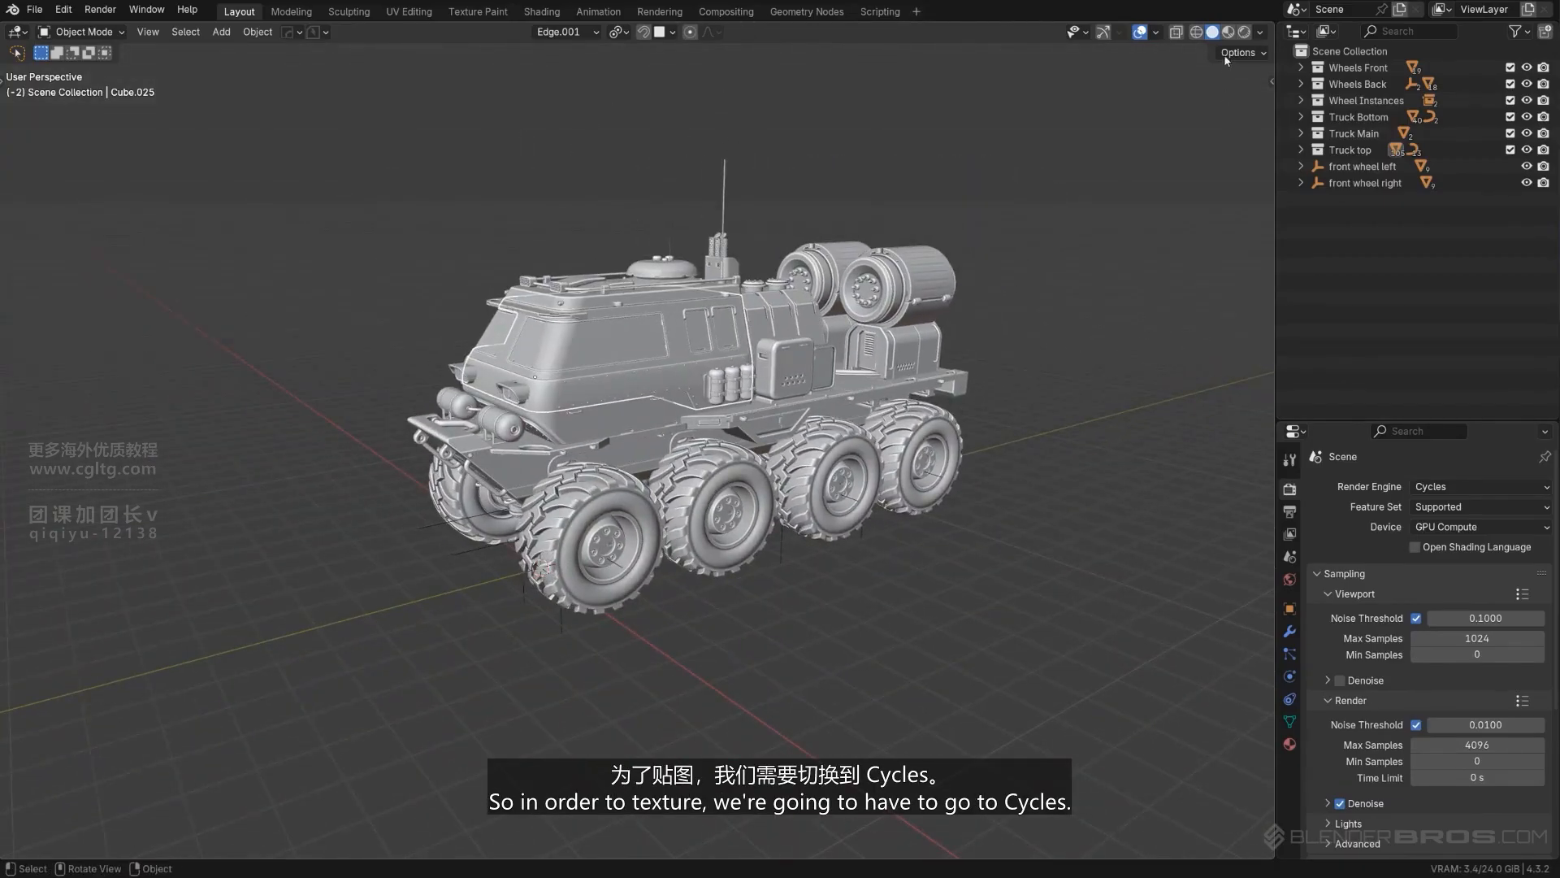
key(z)
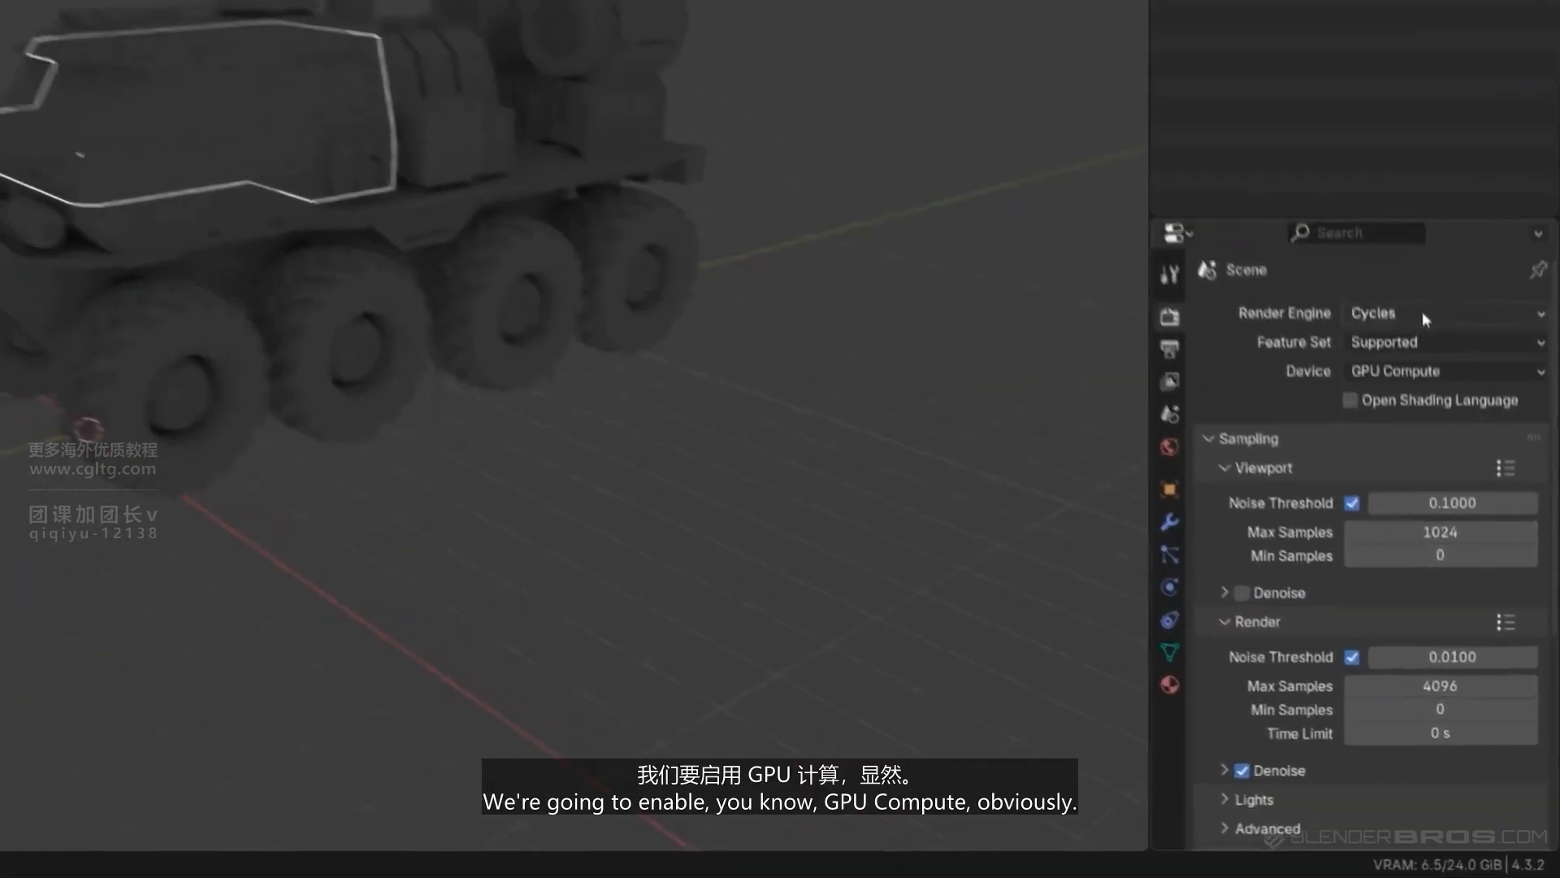
click(1426, 486)
click(1434, 539)
click(1473, 529)
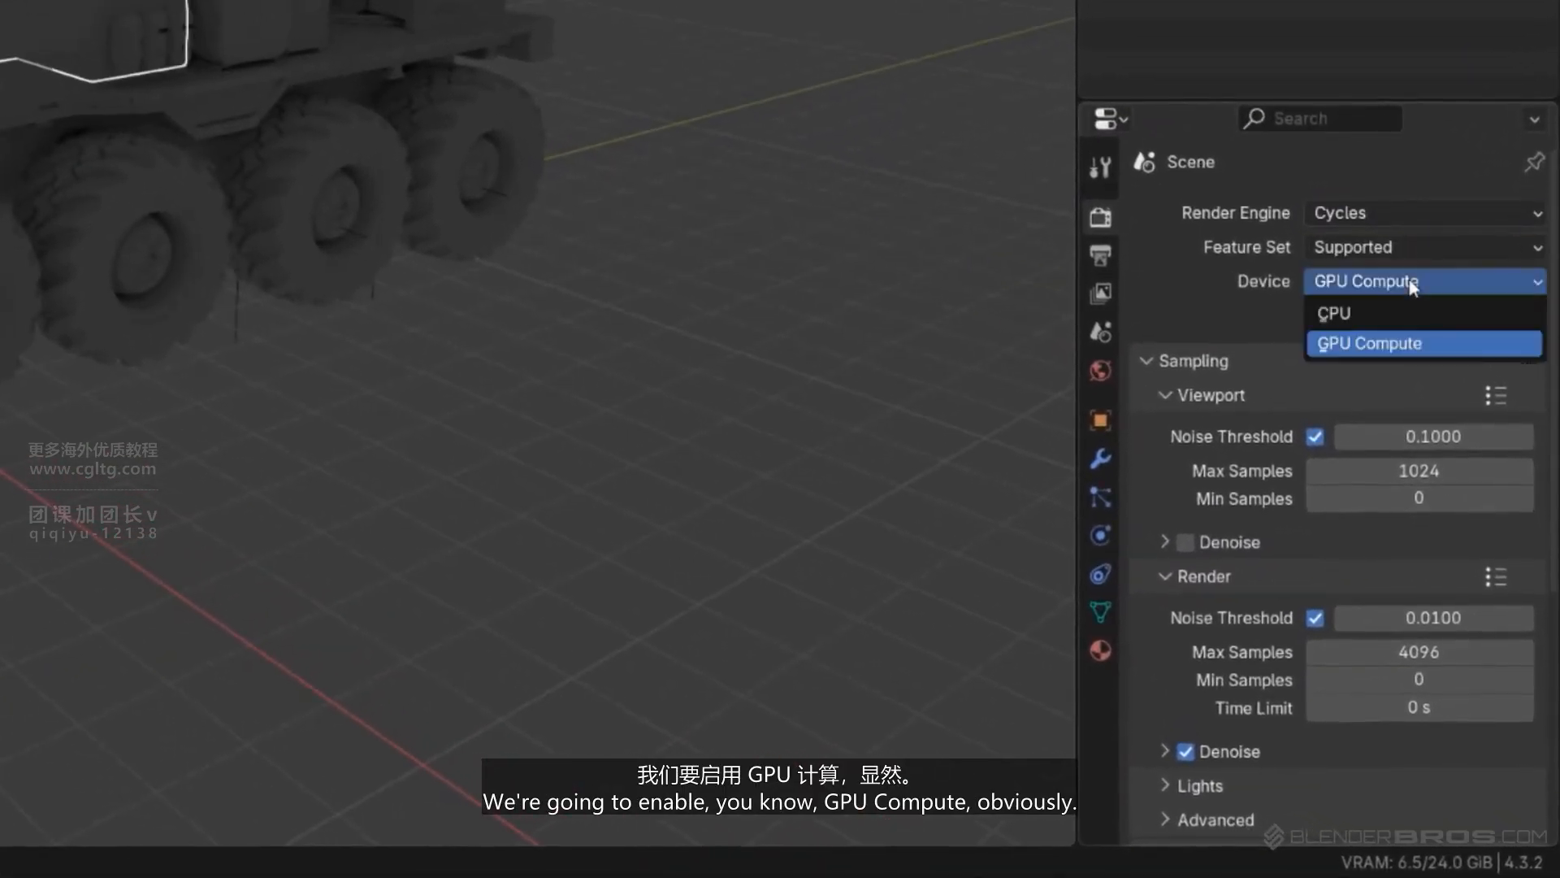
click(1412, 283)
- Set the Cycles max samples to 128 for the viewport and 300 for the render
scroll(1325, 545, down, 5)
scroll(1341, 415, up, 3)
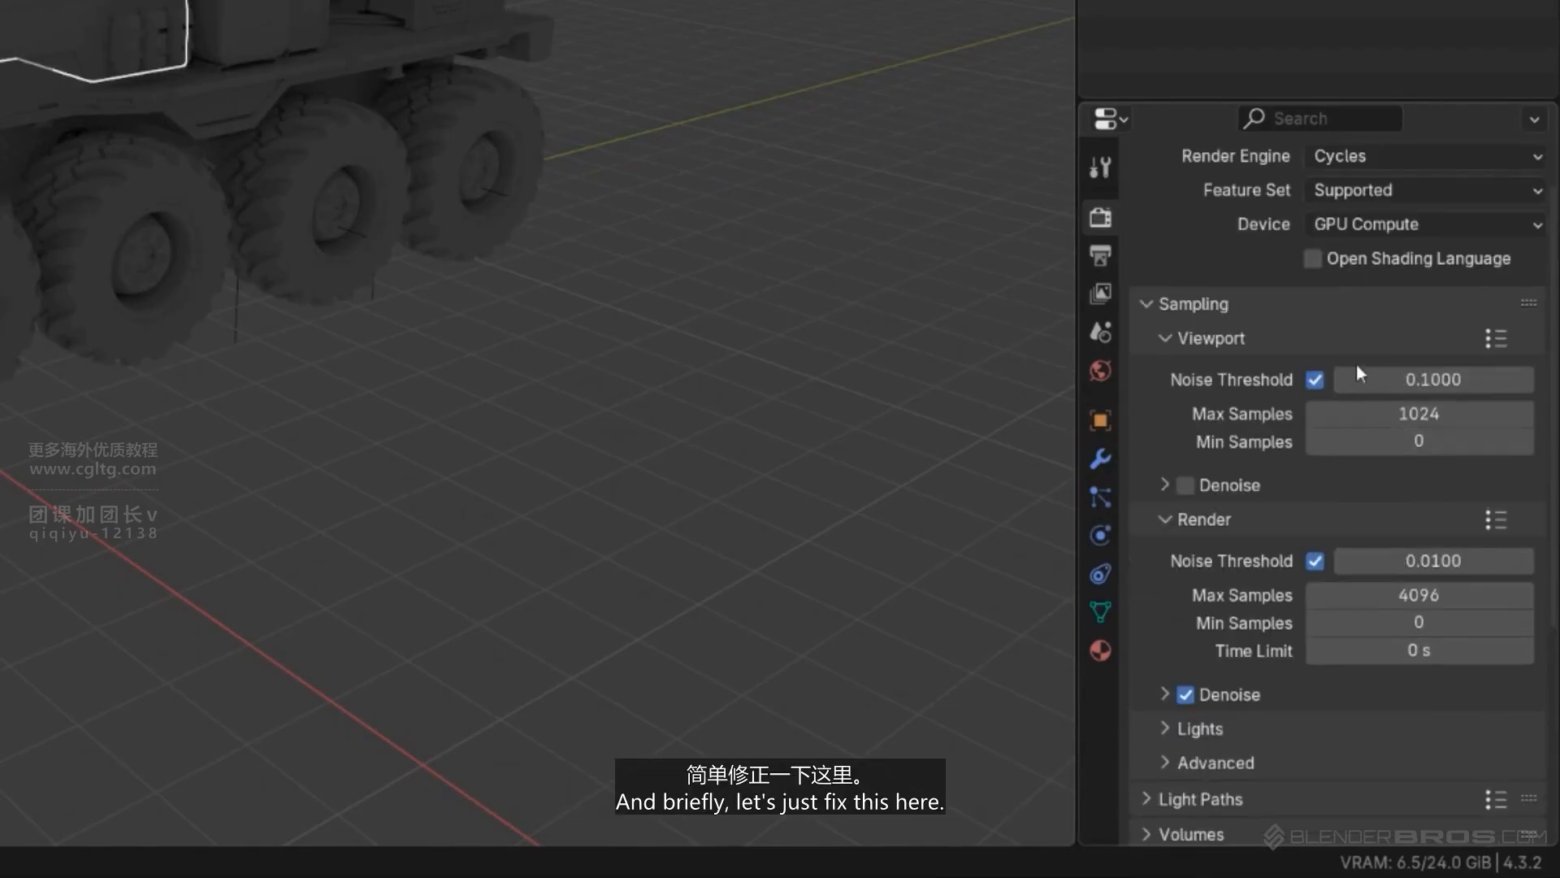
click(1437, 415)
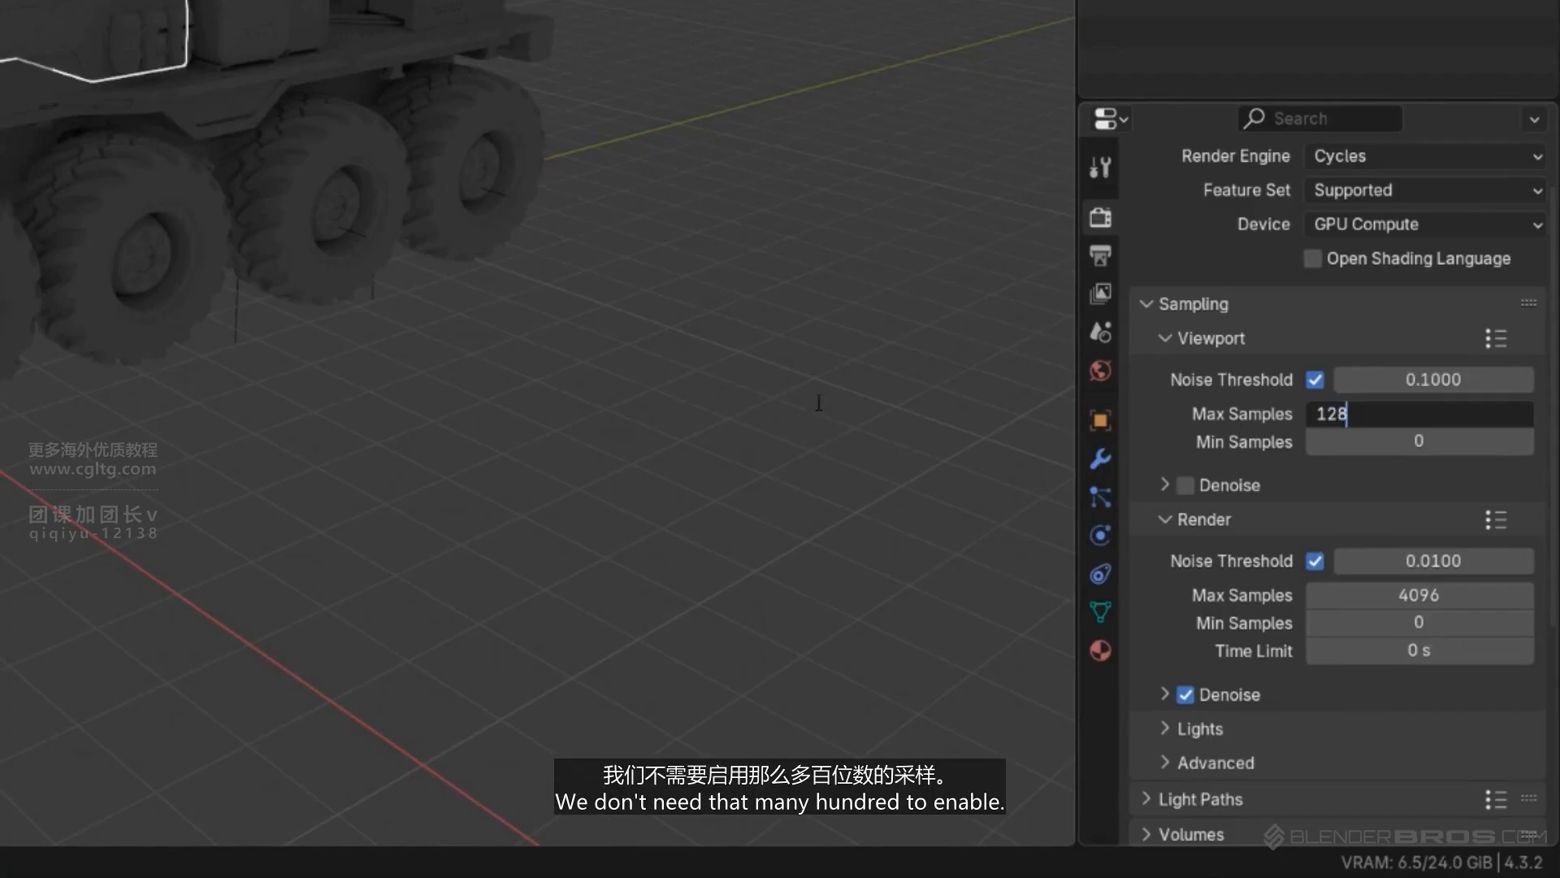
key(Return)
double_click(1440, 598)
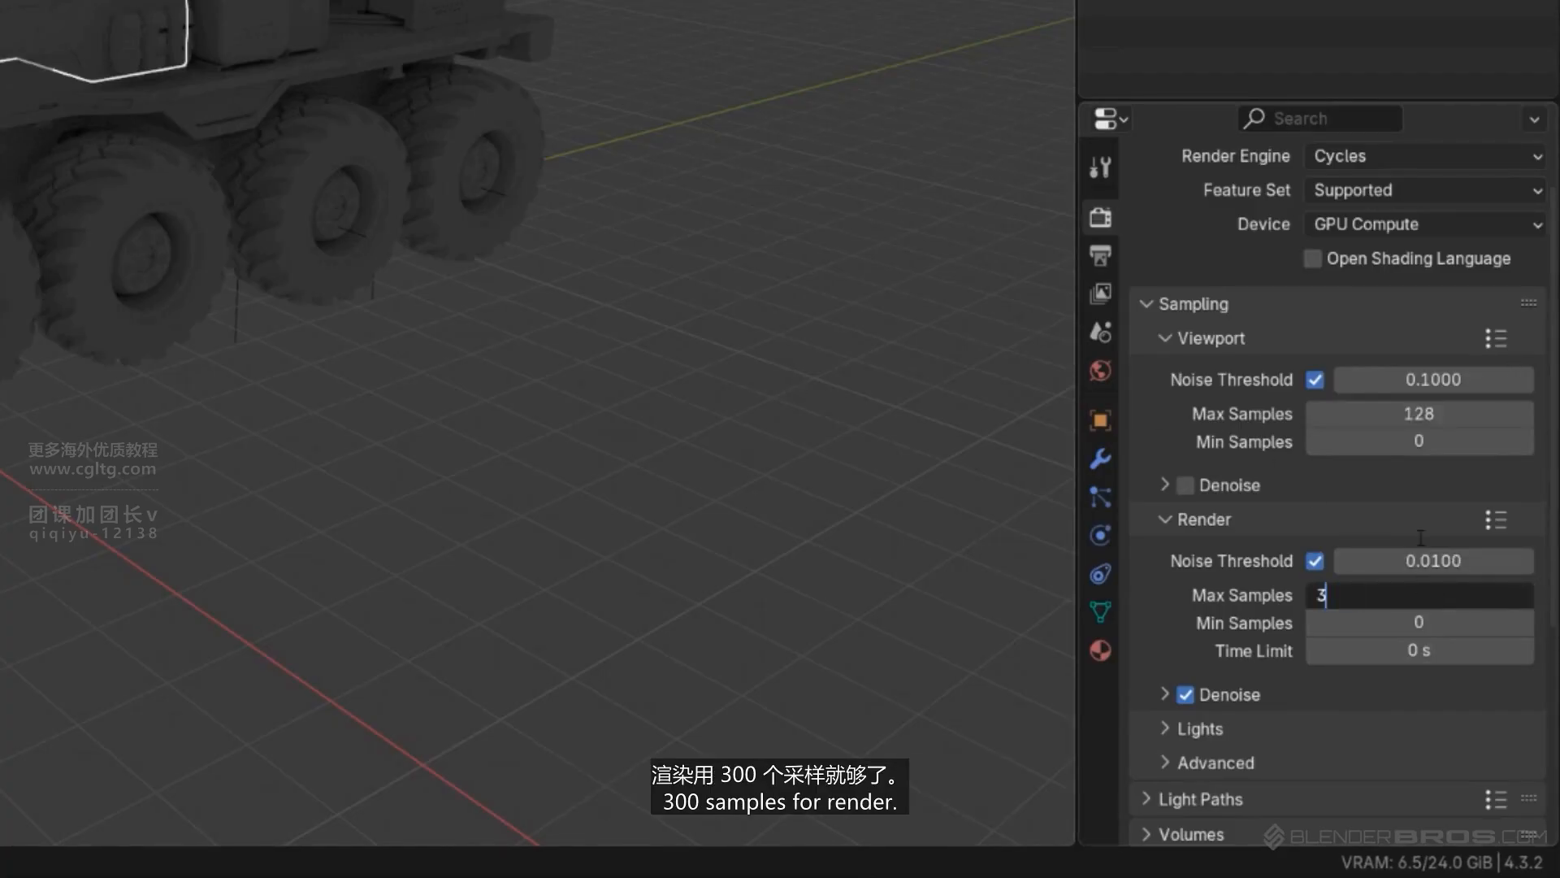
key(Return)
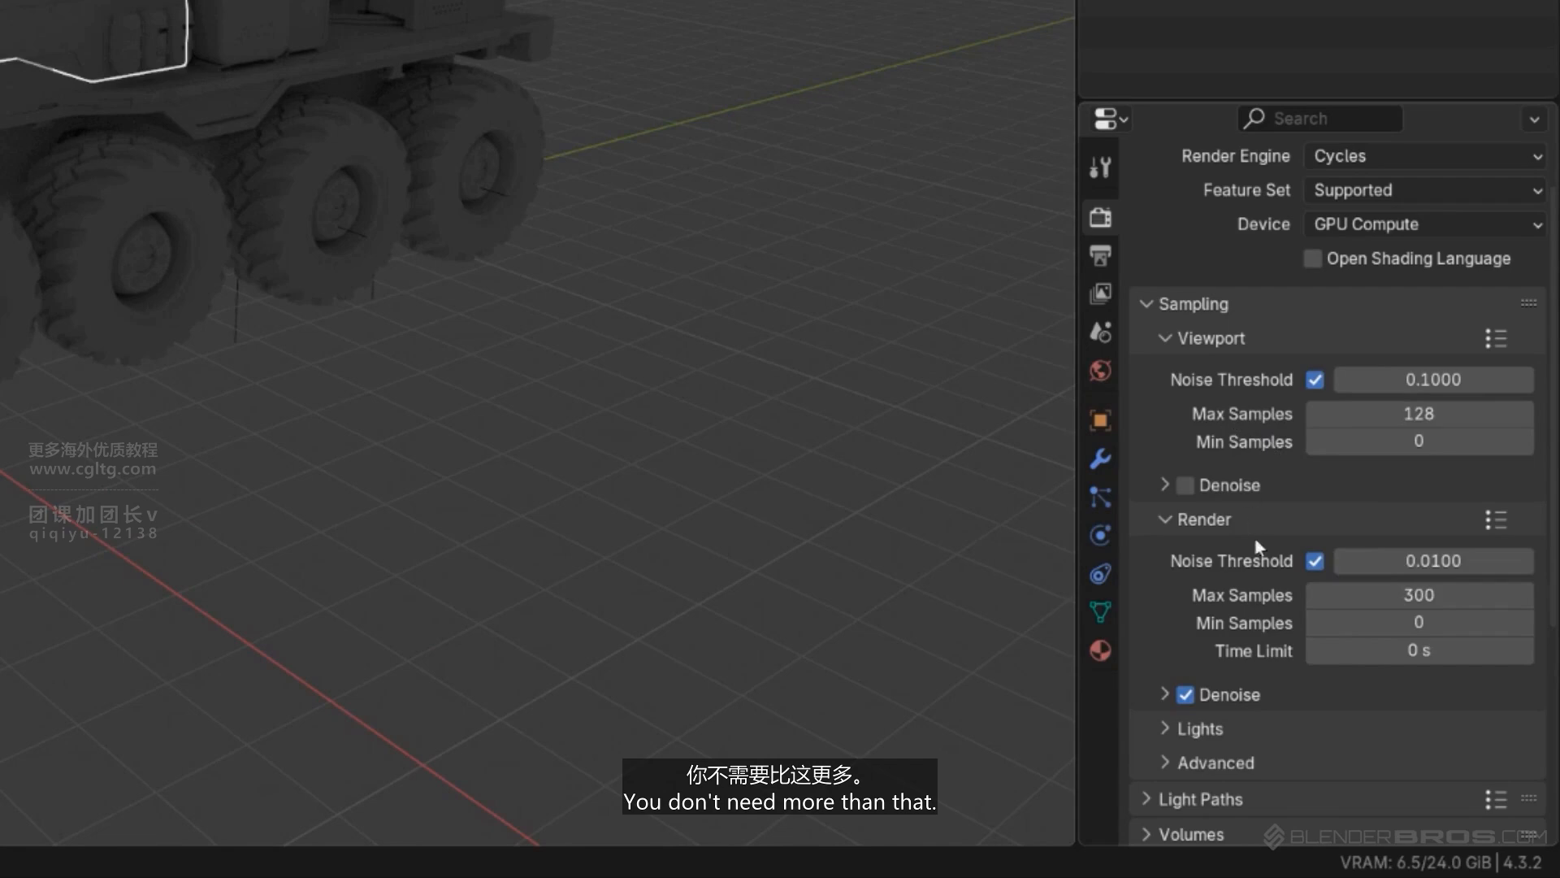
- Set the light path max bounces to 18 total, 16 diffuse and 16 glossy
scroll(1221, 531, down, 5)
click(1145, 628)
scroll(1341, 529, down, 7)
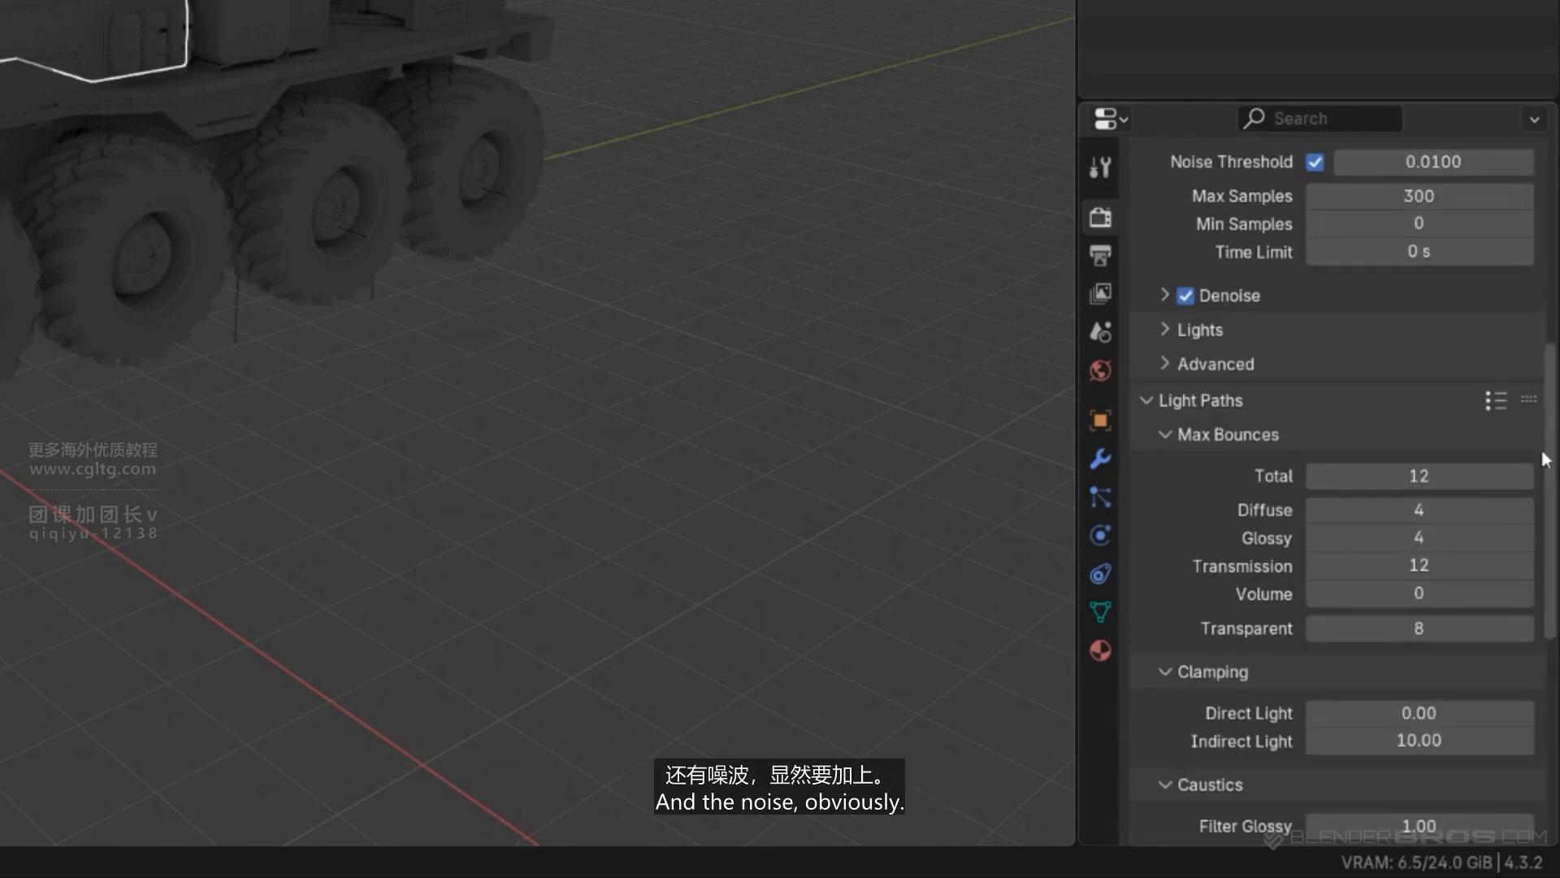
double_click(1422, 475)
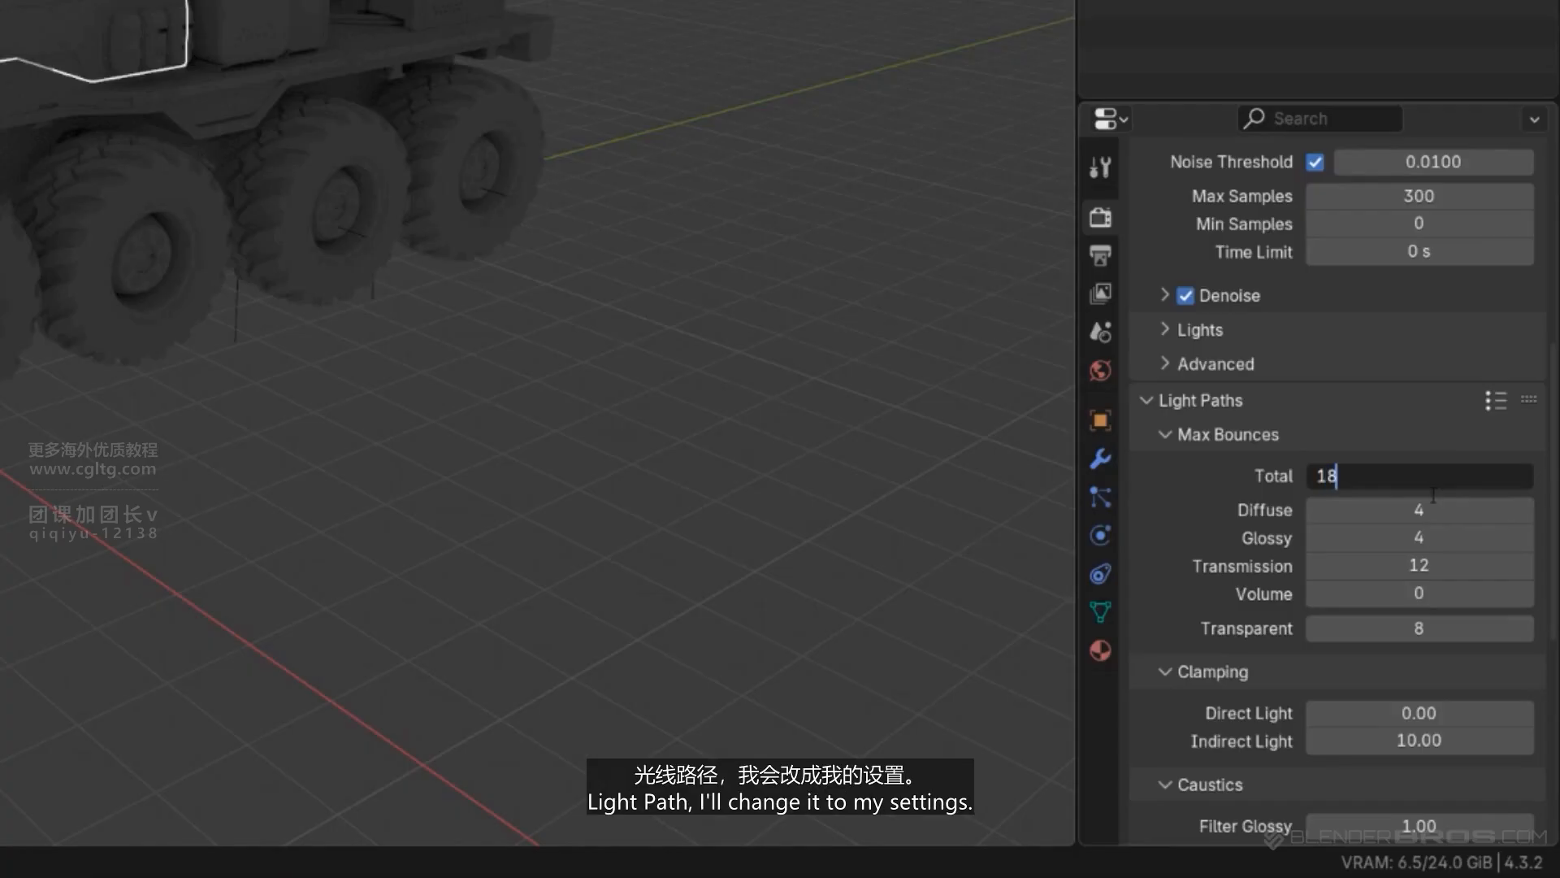
text(18)
key(Tab)
text(16)
key(Tab)
text(1)
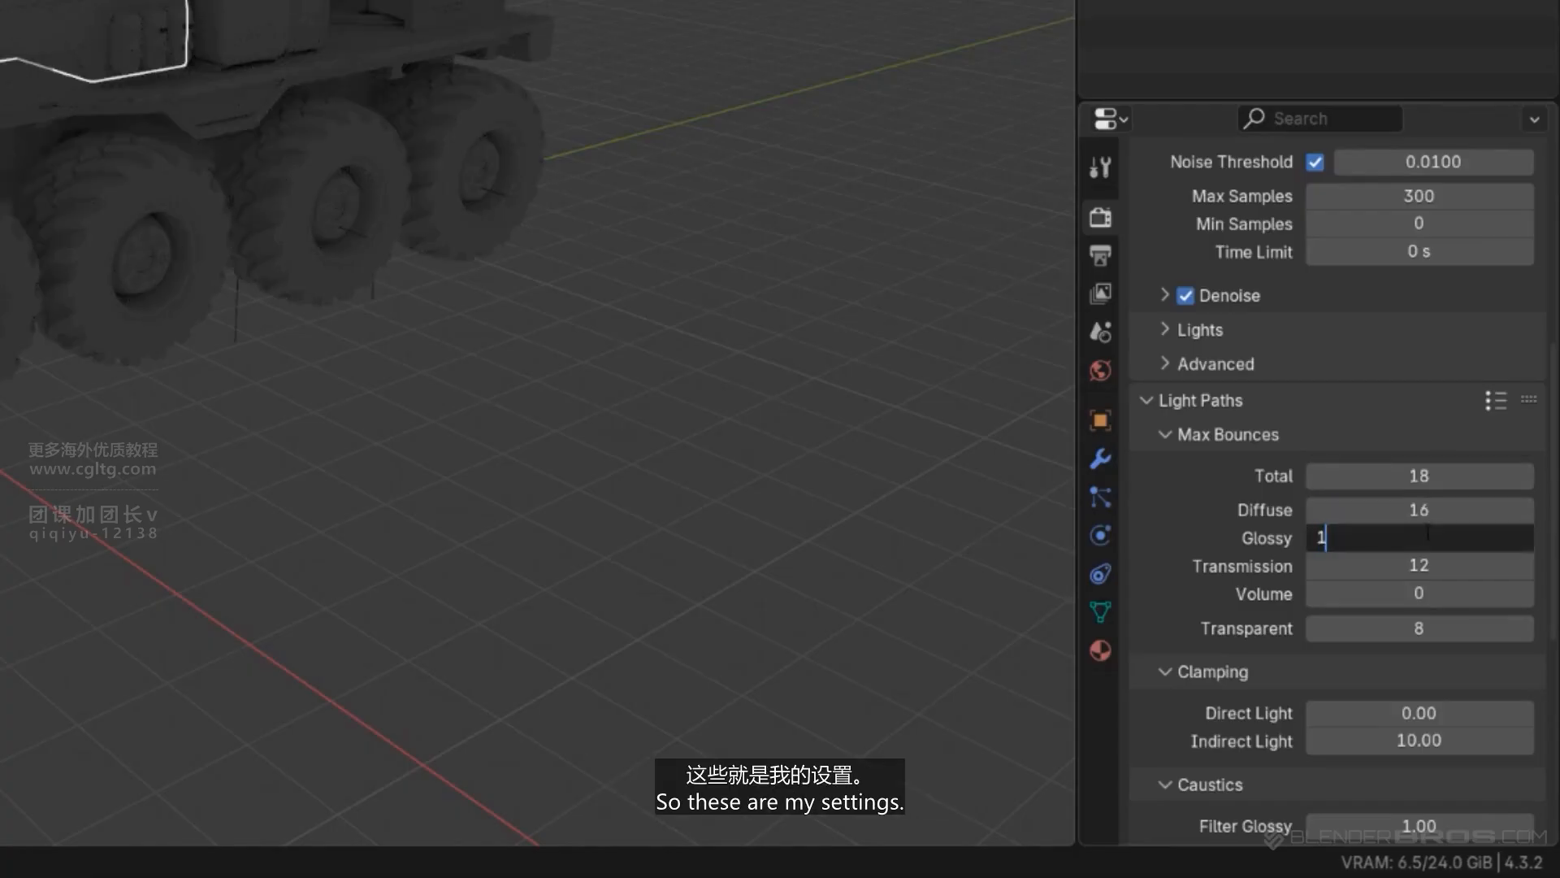
key(Return)
- Set the transparent max bounces to 12 and collapse the Light Paths settings
double_click(1425, 628)
text(12)
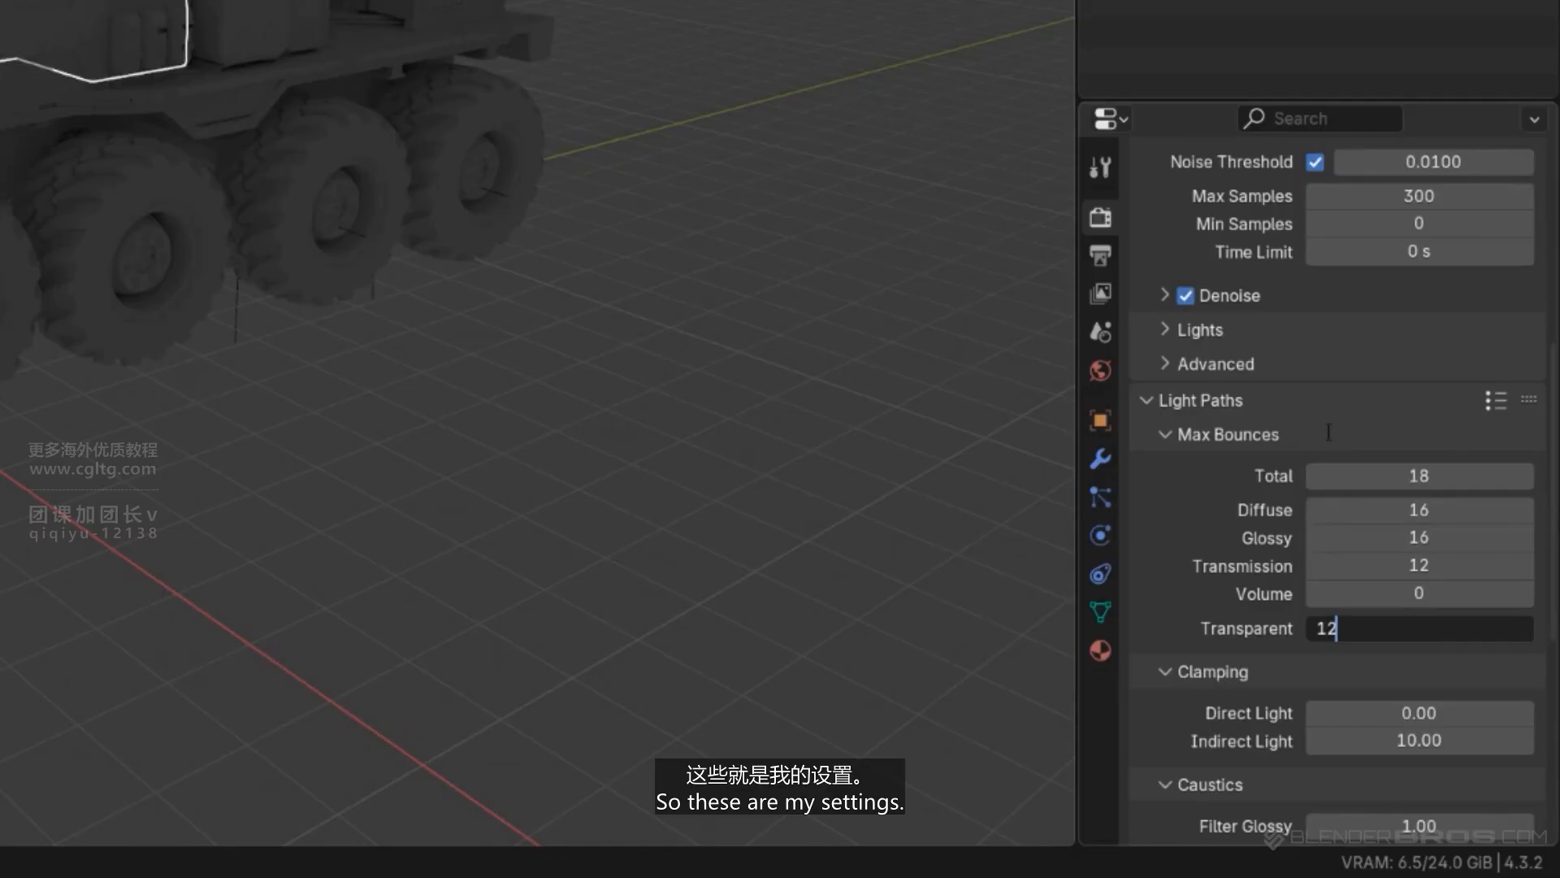
key(Return)
click(1146, 400)
scroll(1195, 400, up, 5)
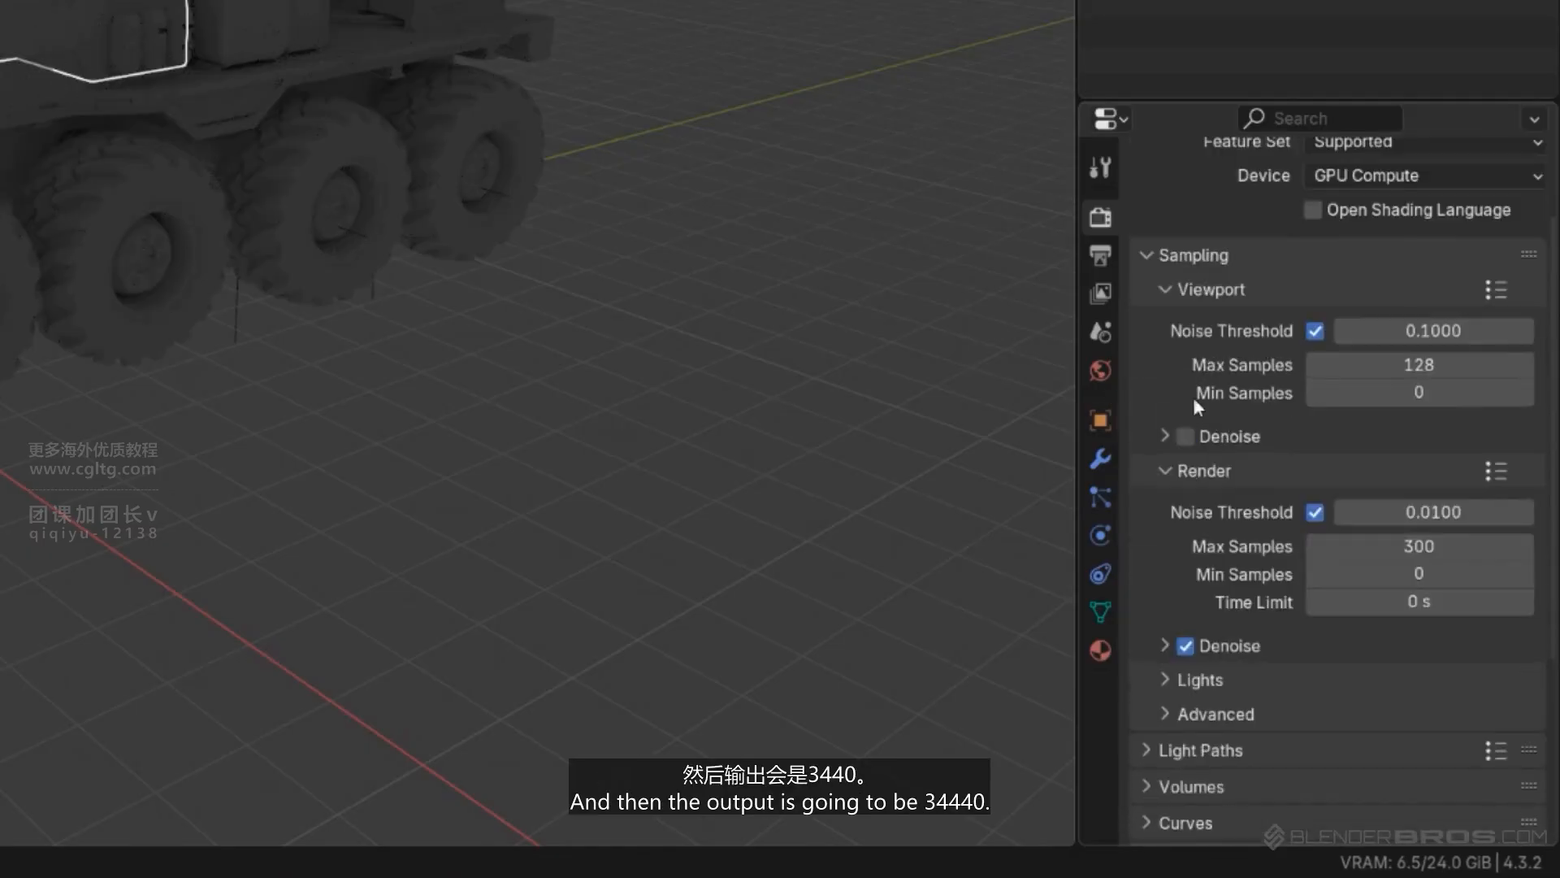
- Set the output resolution to 3440 by 1440 px
click(1101, 253)
scroll(1364, 213, up, 5)
double_click(1395, 249)
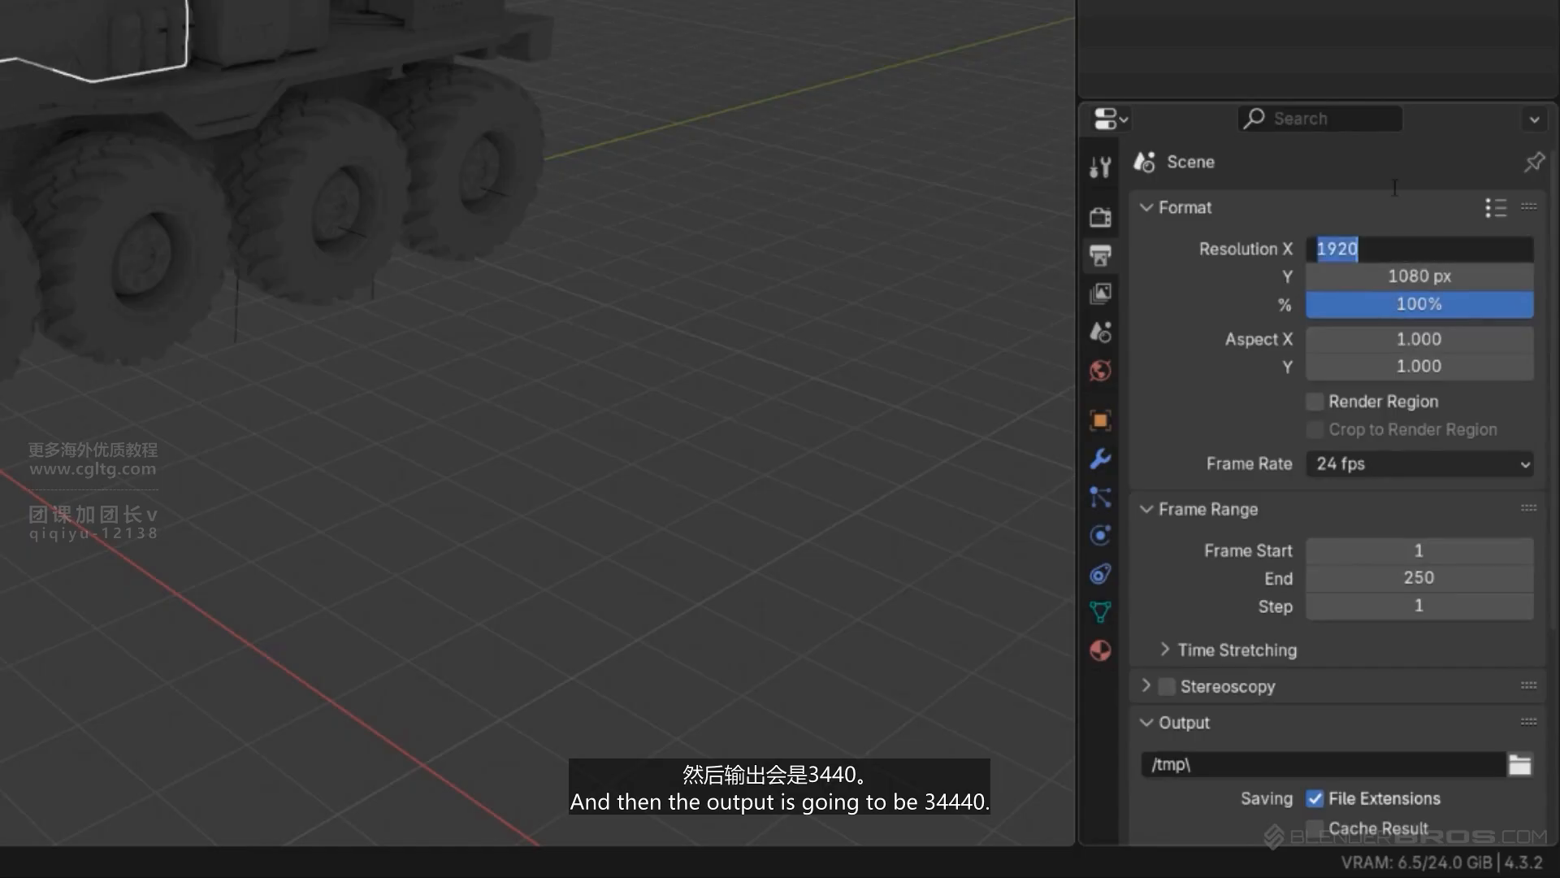
key(Tab)
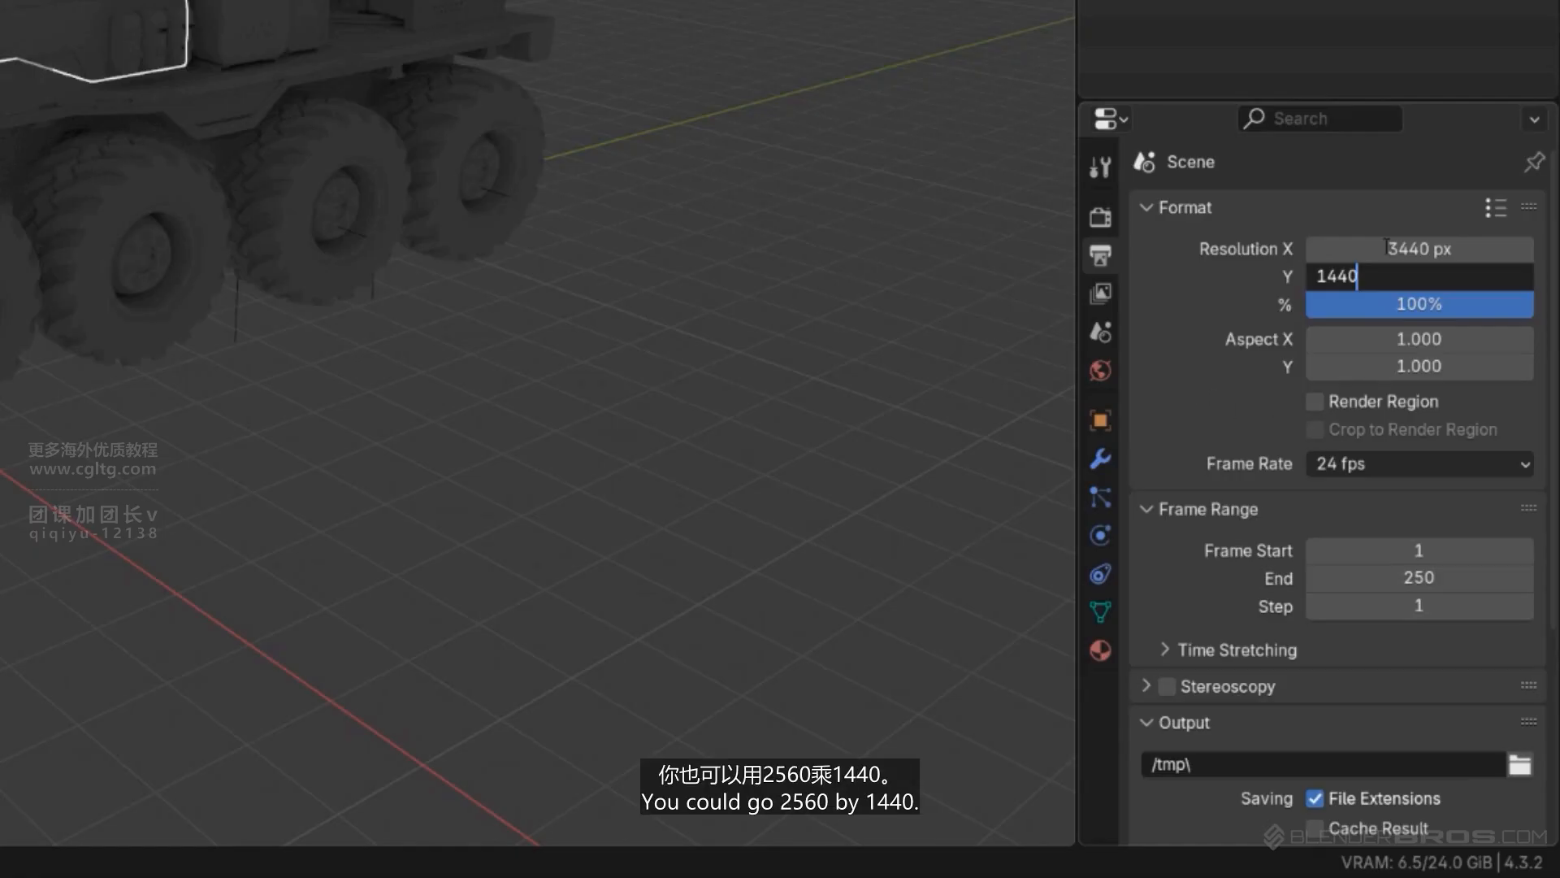
key(Return)
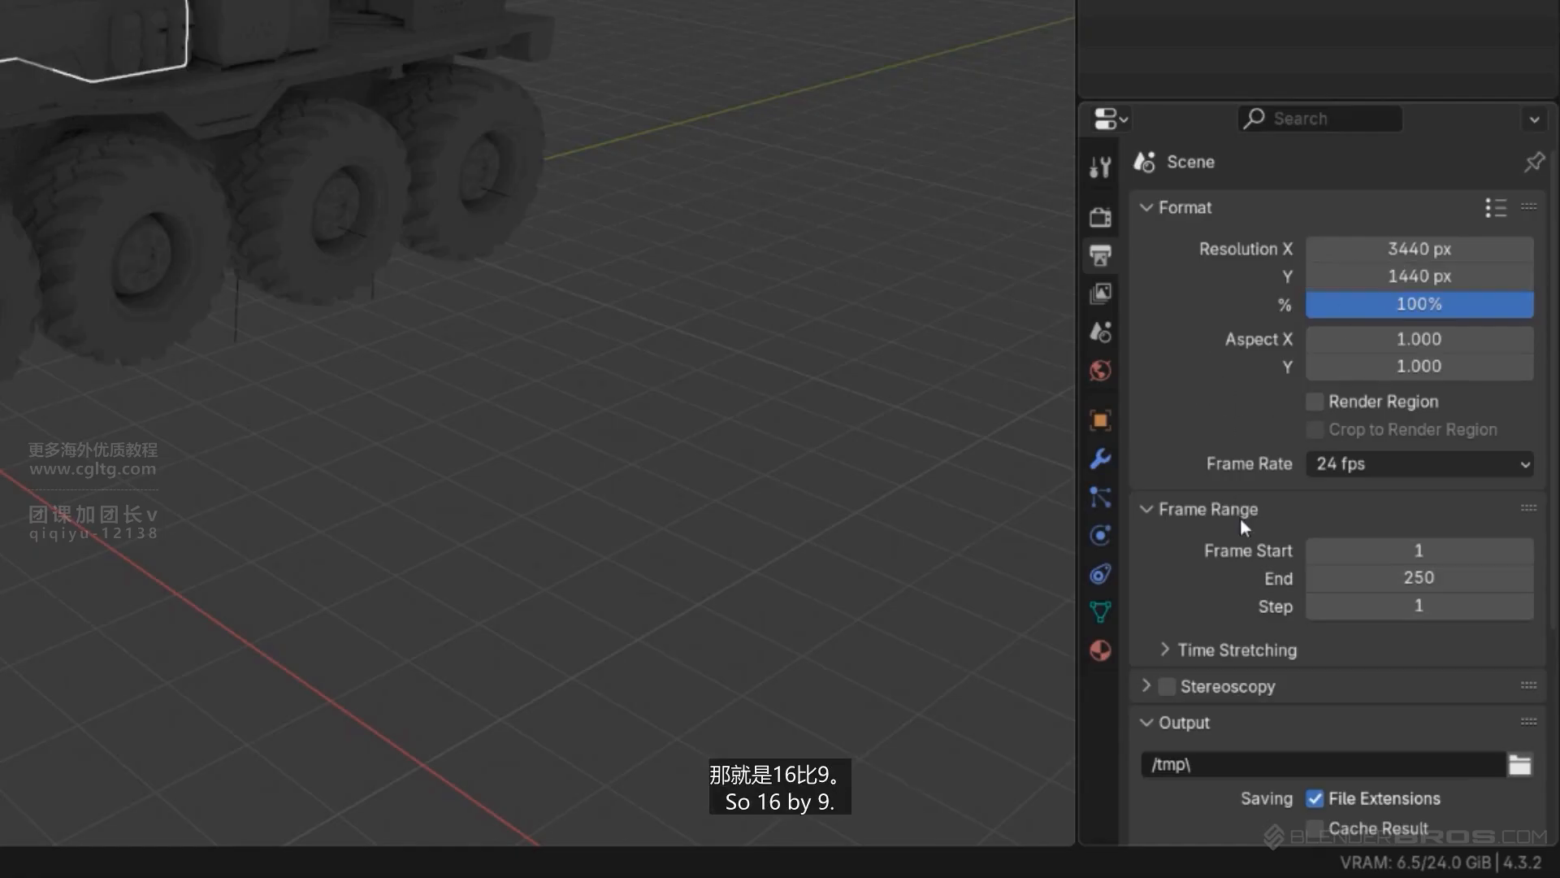
- Set the output file format to TIFF with 16-bit color depth and no compression, and return to the render properties
scroll(1265, 470, down, 5)
scroll(1317, 585, down, 3)
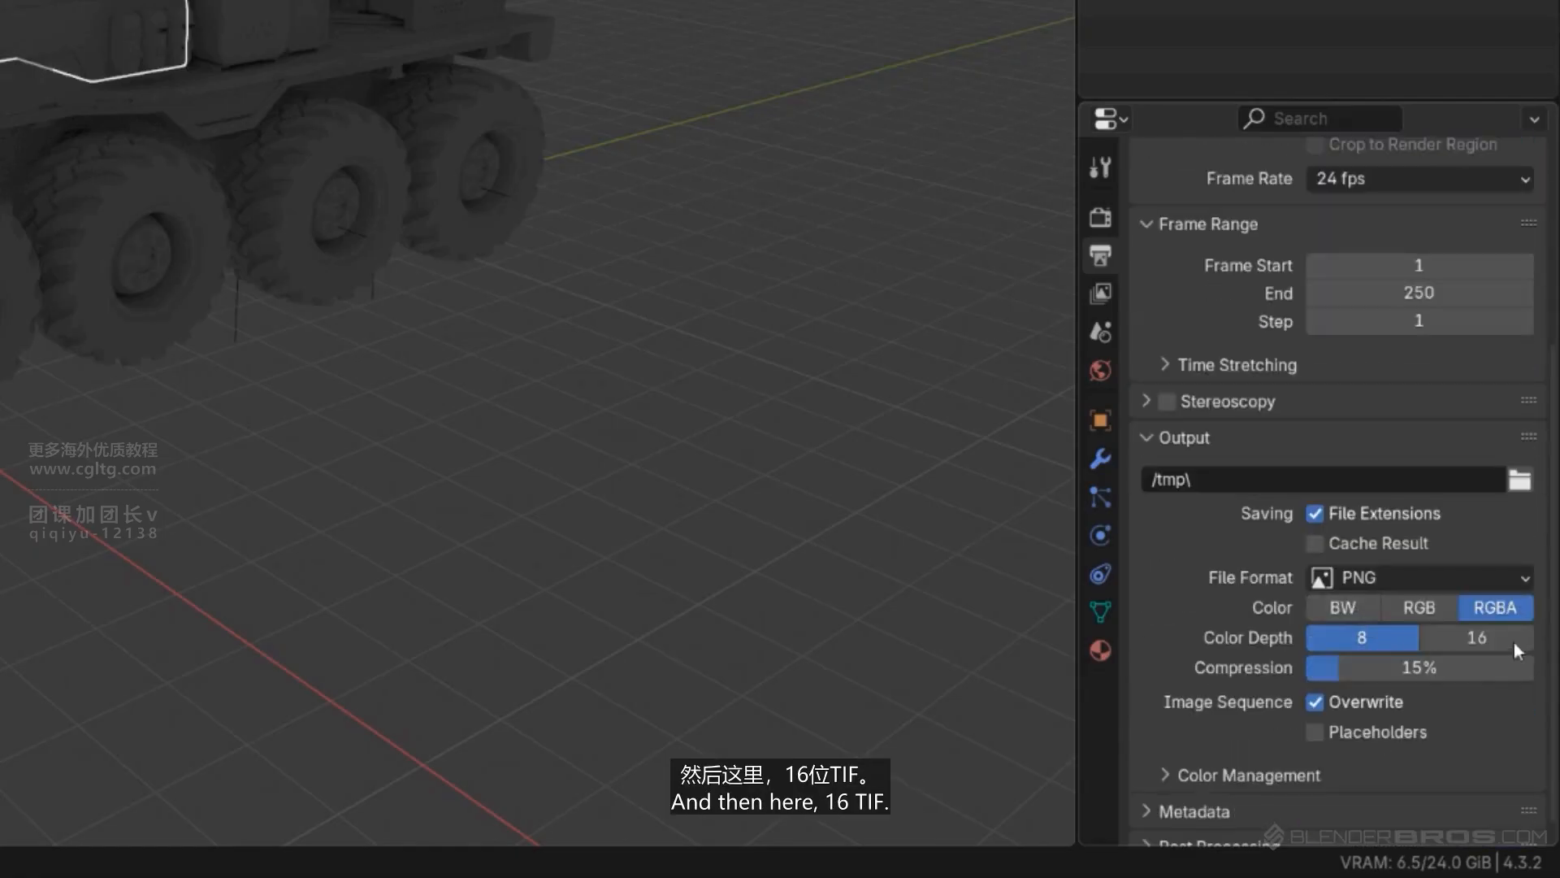
click(1395, 578)
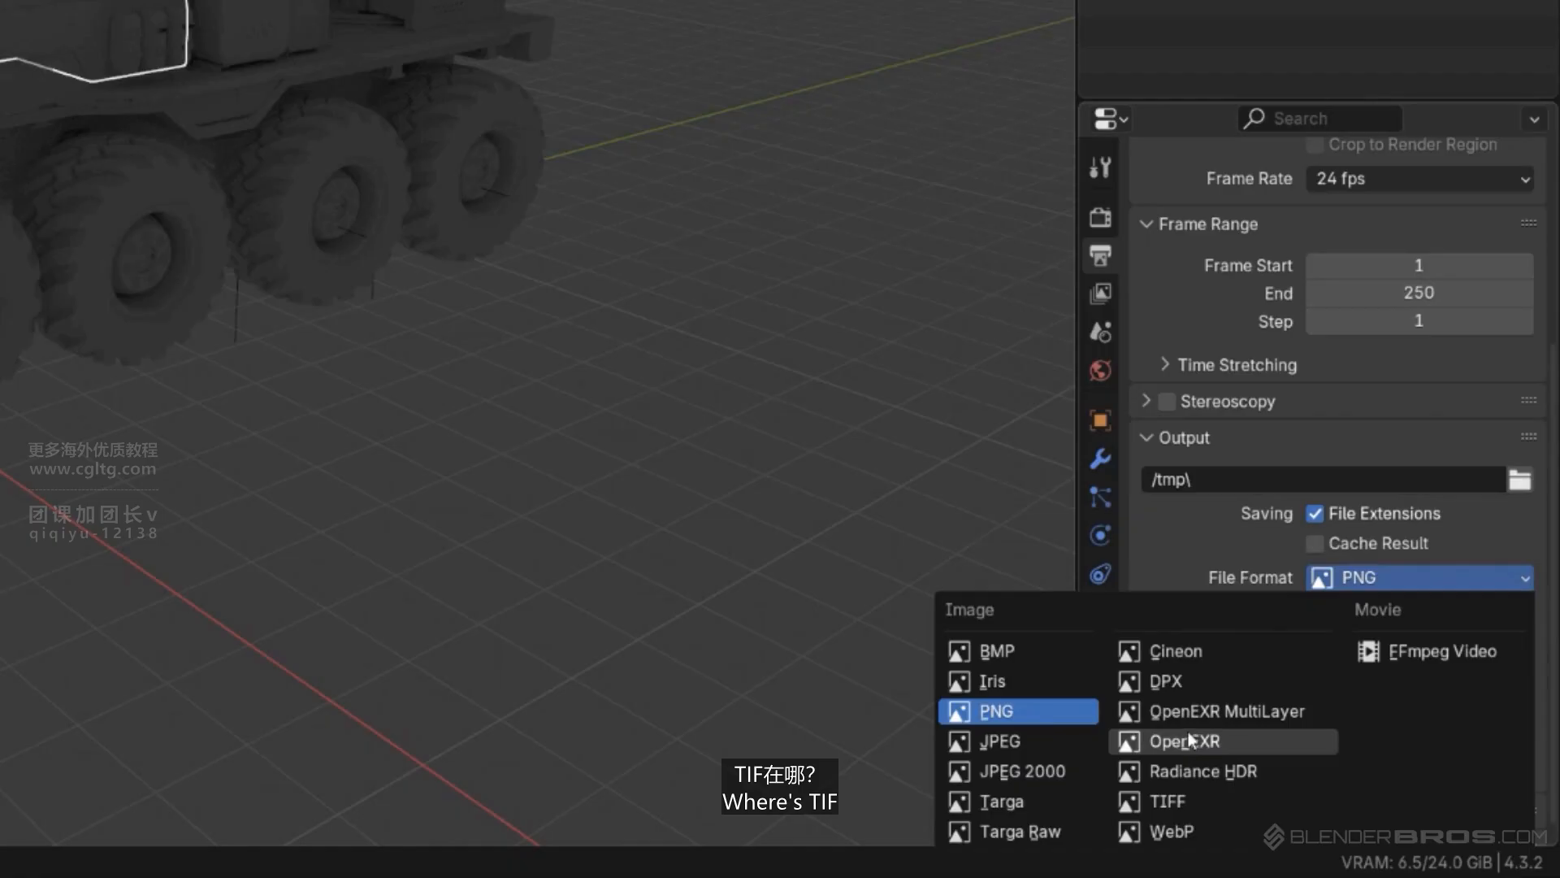
click(1168, 801)
click(1398, 668)
click(1384, 692)
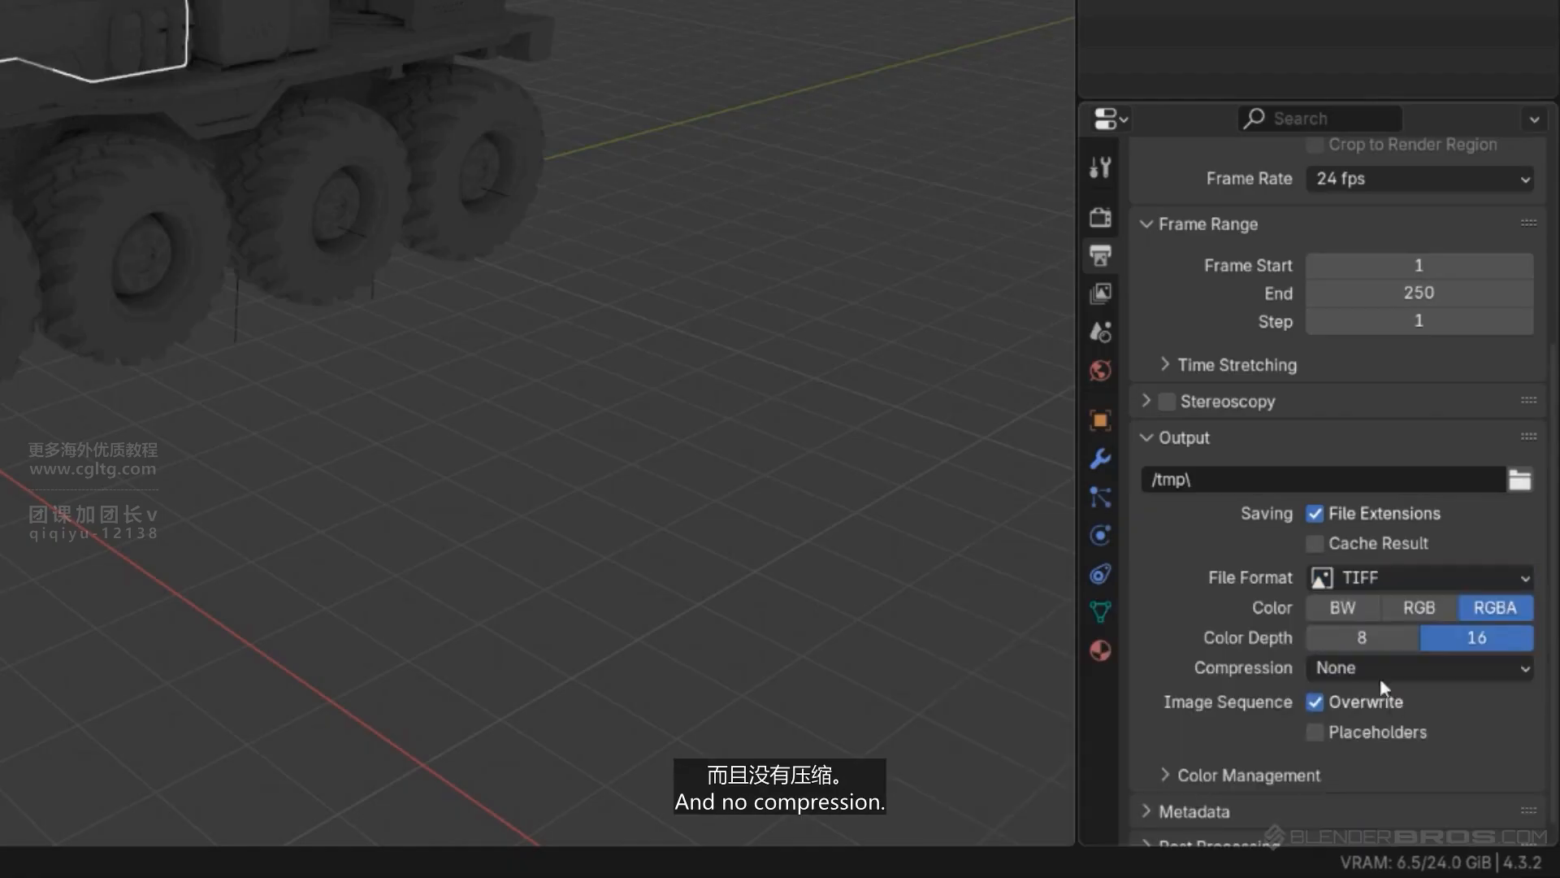
scroll(1383, 578, down, 1)
scroll(1382, 569, up, 8)
click(1147, 208)
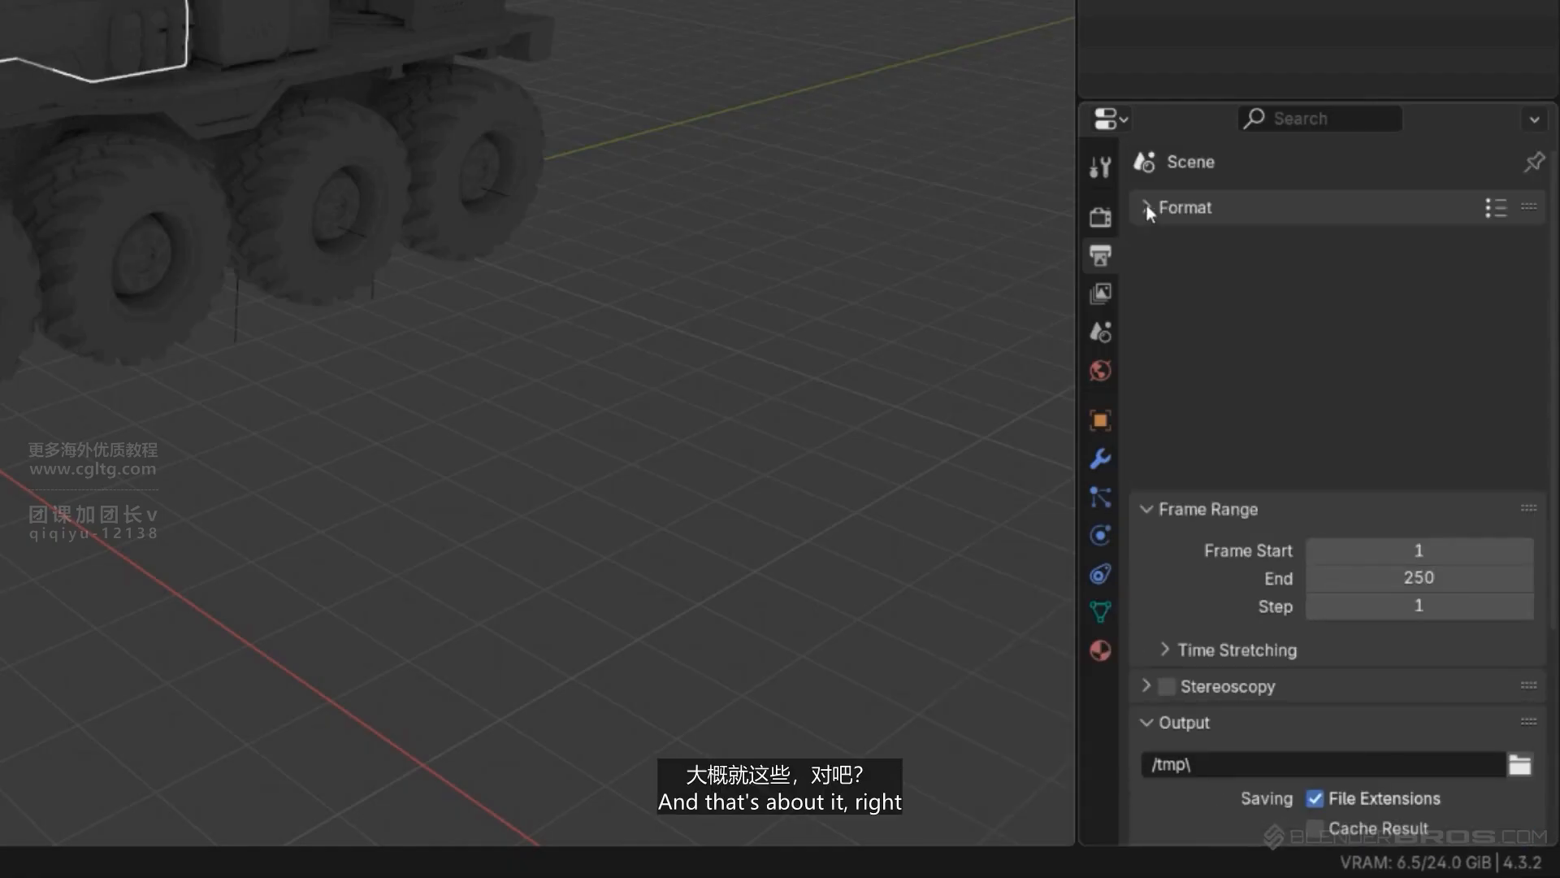
click(1101, 217)
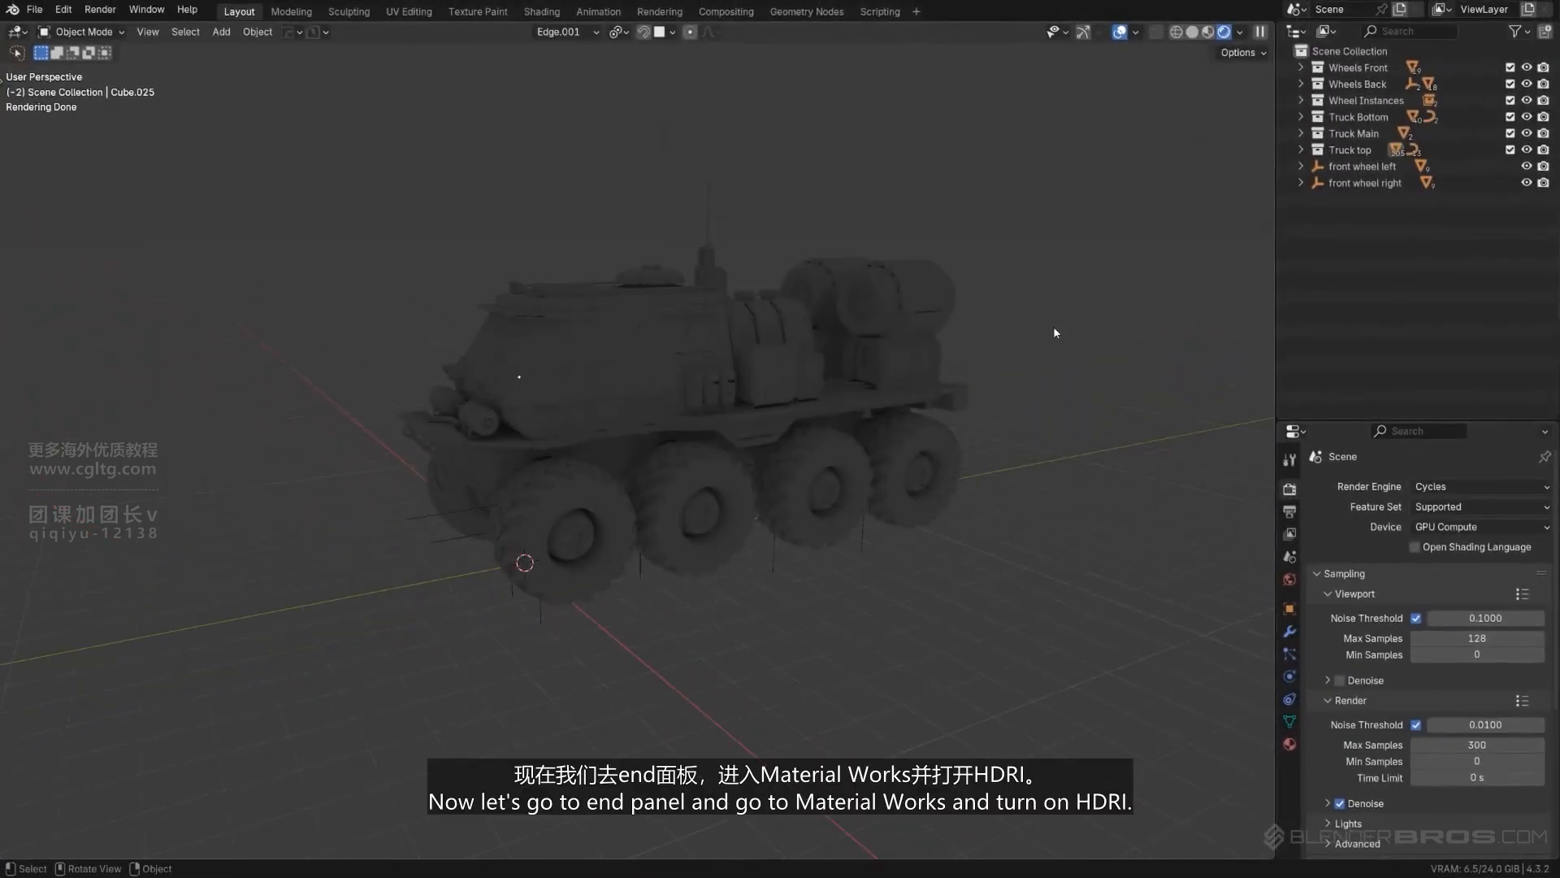
- Turn on the MaterialWorks HDRi lighting and check how it lights the truck from several angles
key(n)
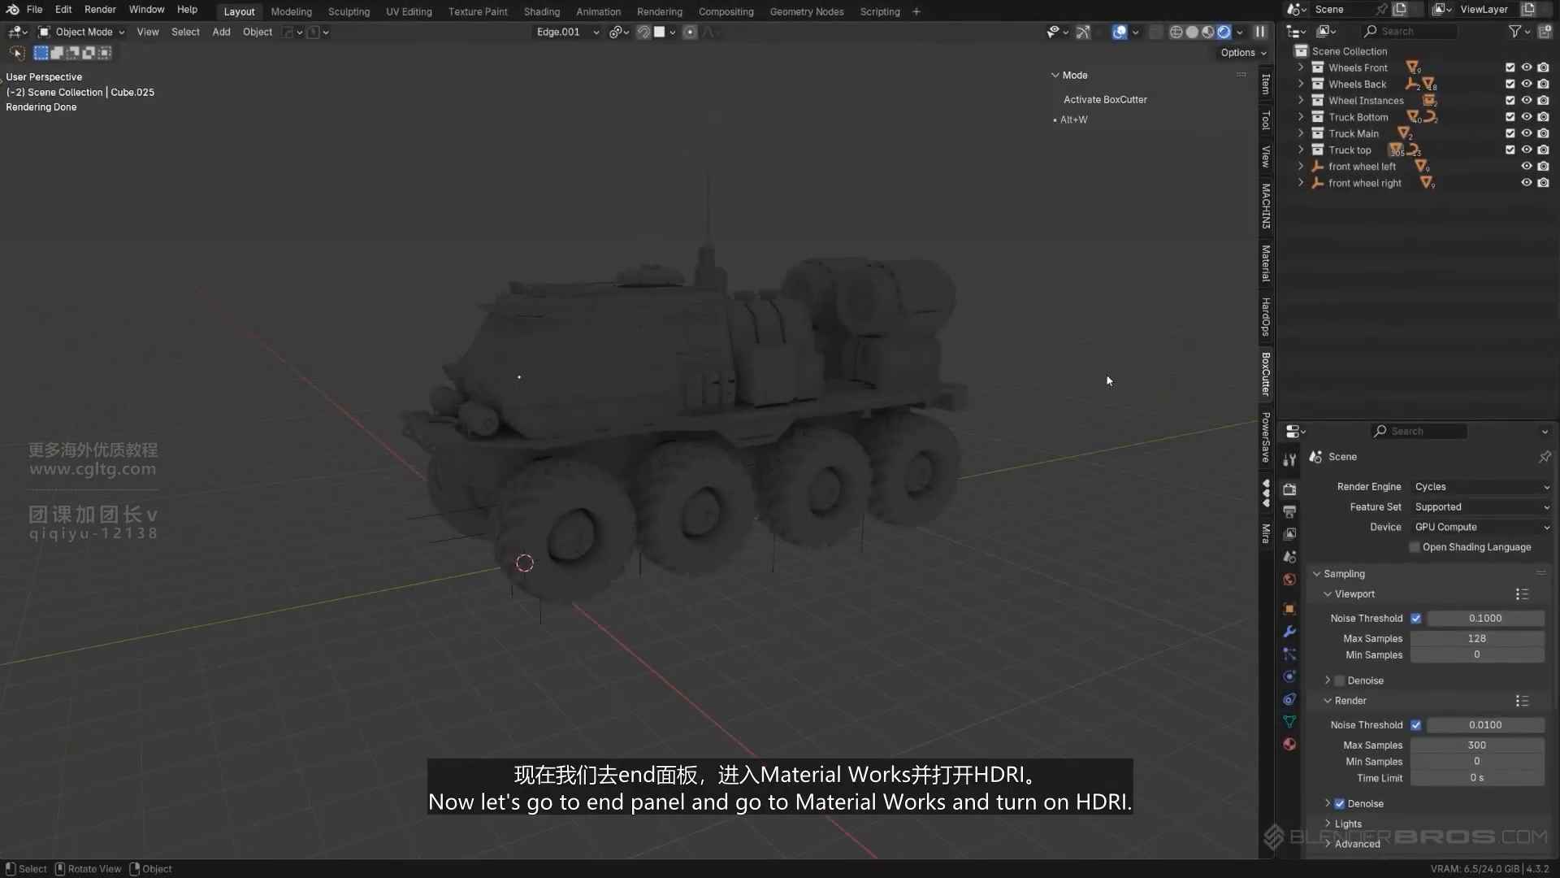
click(1265, 264)
click(1068, 313)
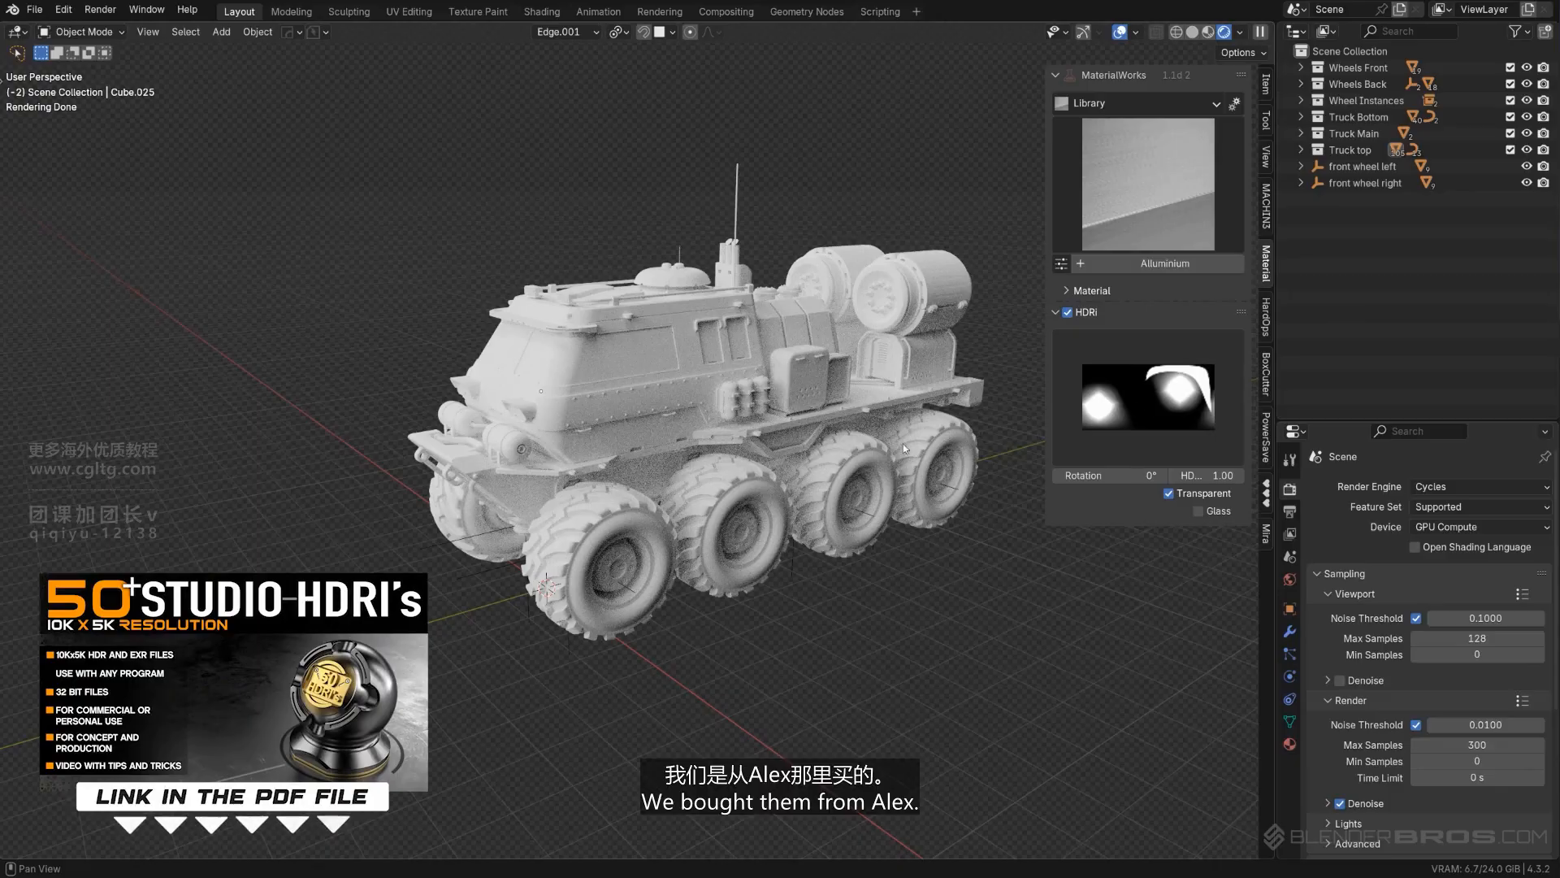
middle_drag(865, 434, 790, 385)
scroll(860, 436, up, 1)
scroll(776, 373, down, 2)
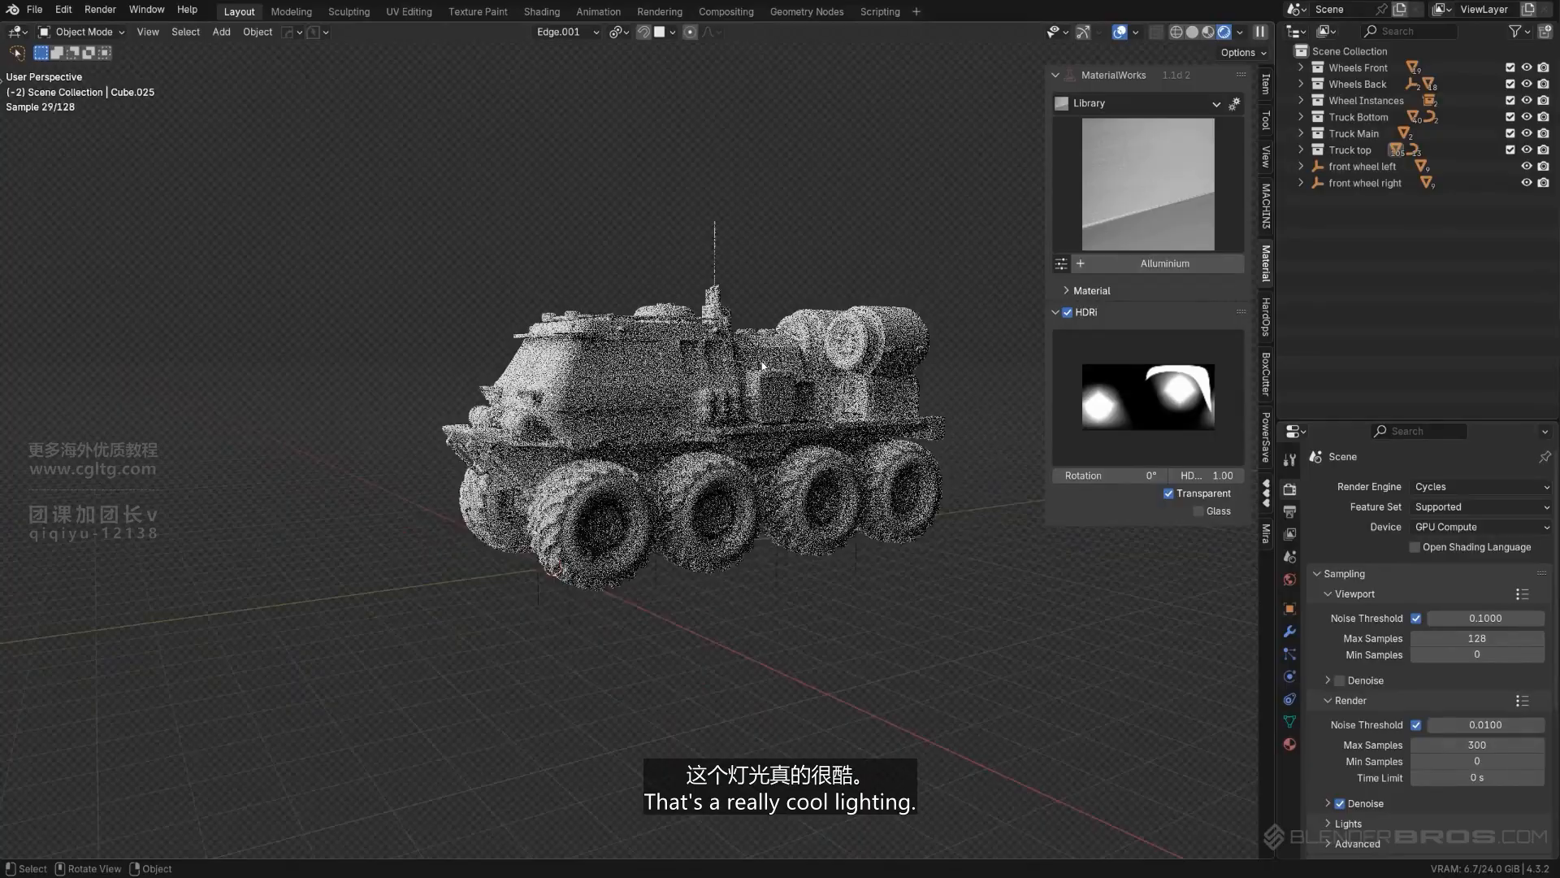
scroll(755, 310, up, 1)
shift+middle_drag(657, 406, 695, 408)
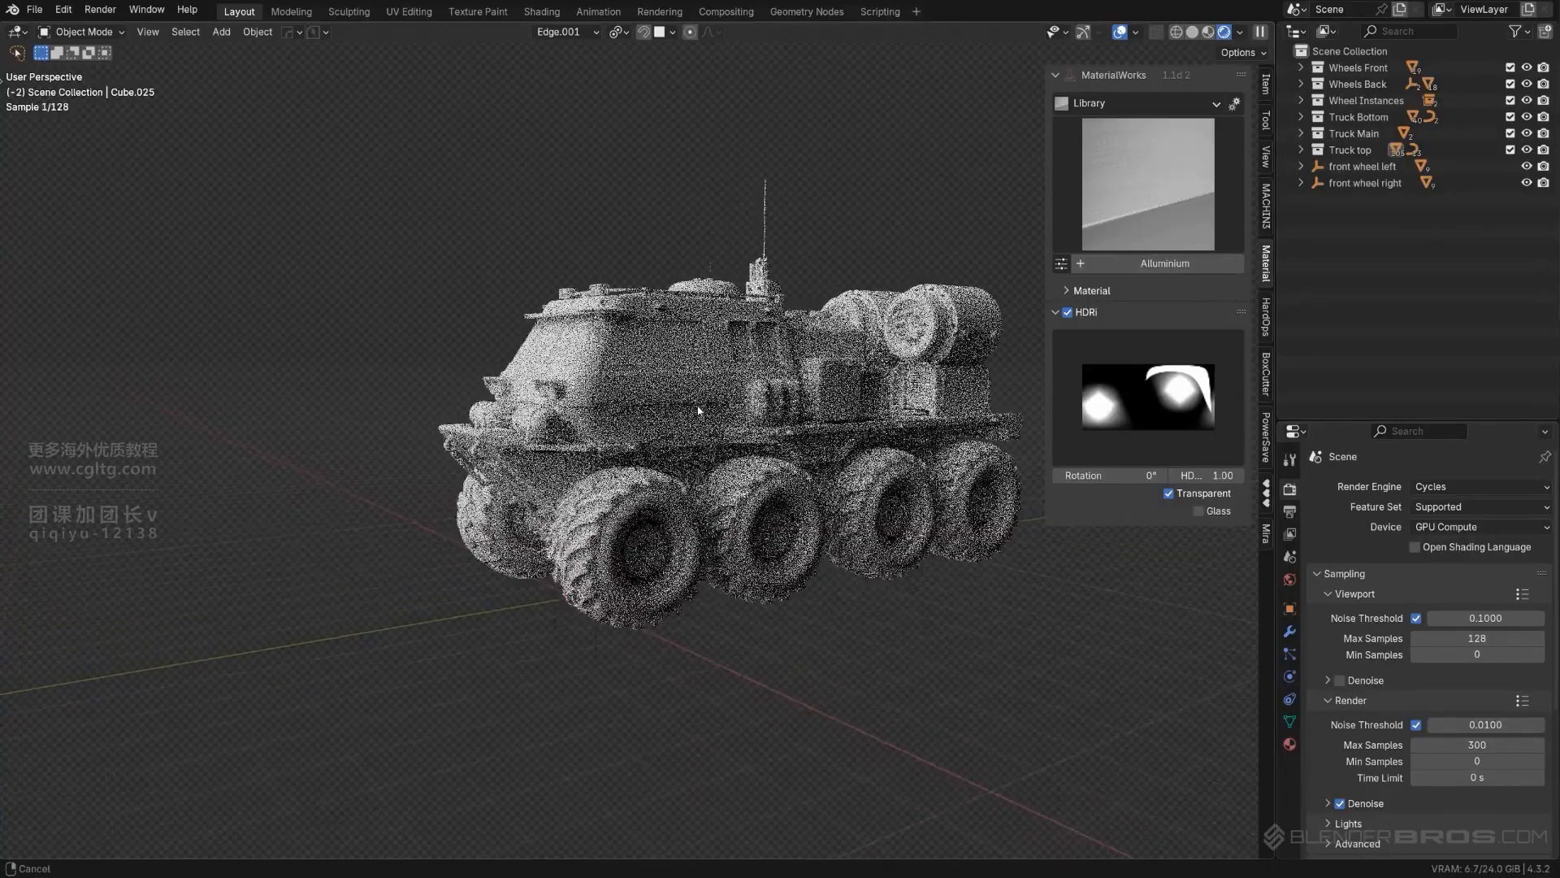
- Apply the Cyber Titanium material from the MaterialWorks library to the riveted plate wrapping around the lower cab
middle_drag(818, 368, 698, 324)
click(642, 394)
scroll(638, 398, down, 1)
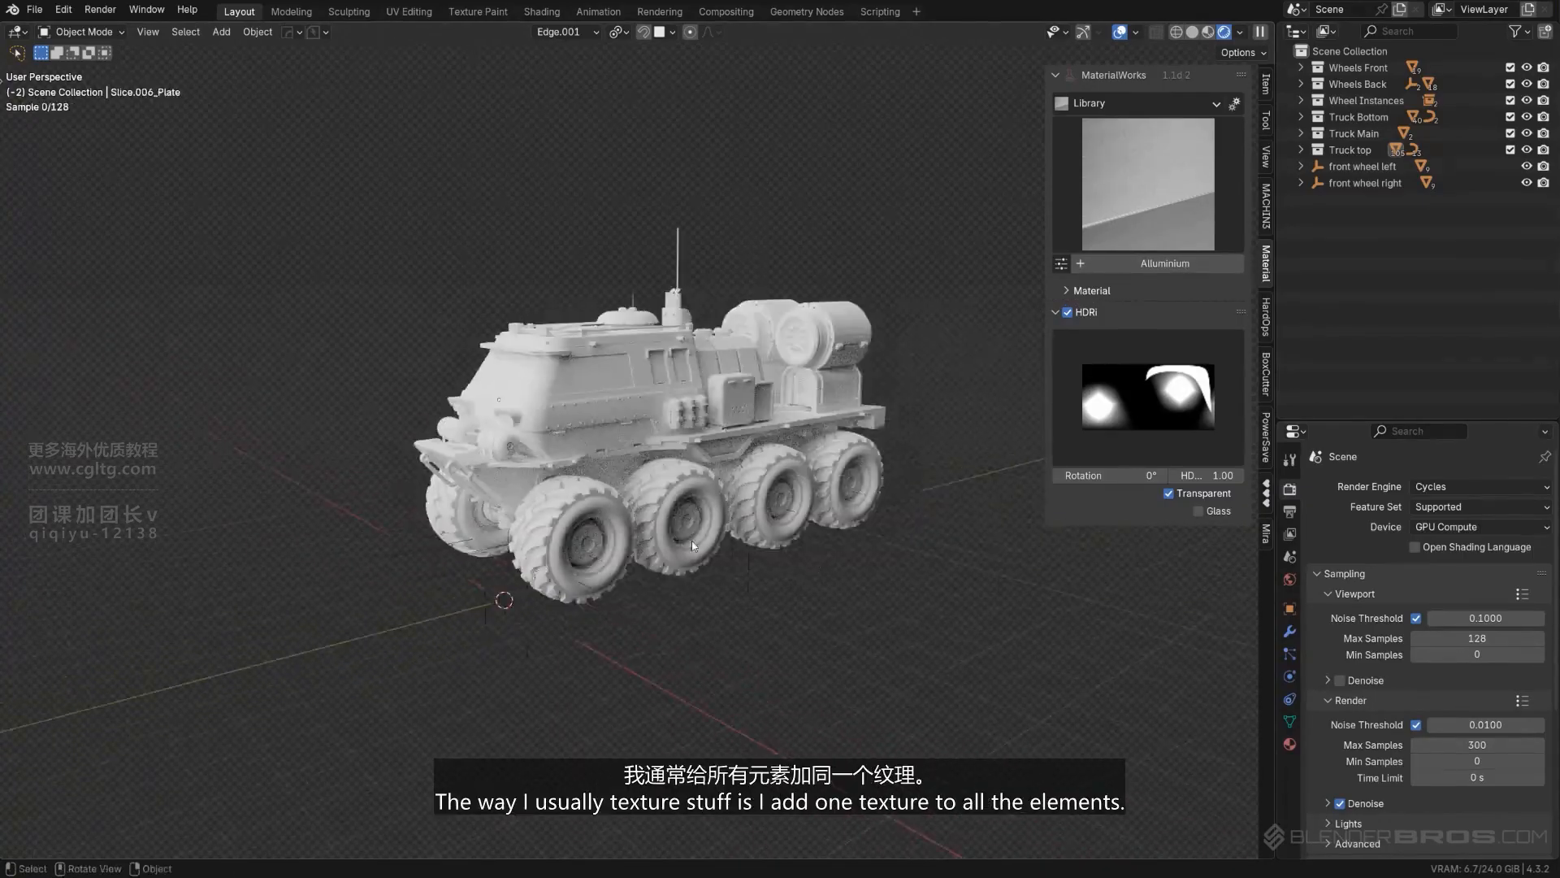
scroll(617, 407, up, 2)
middle_drag(561, 407, 595, 429)
scroll(703, 403, up, 2)
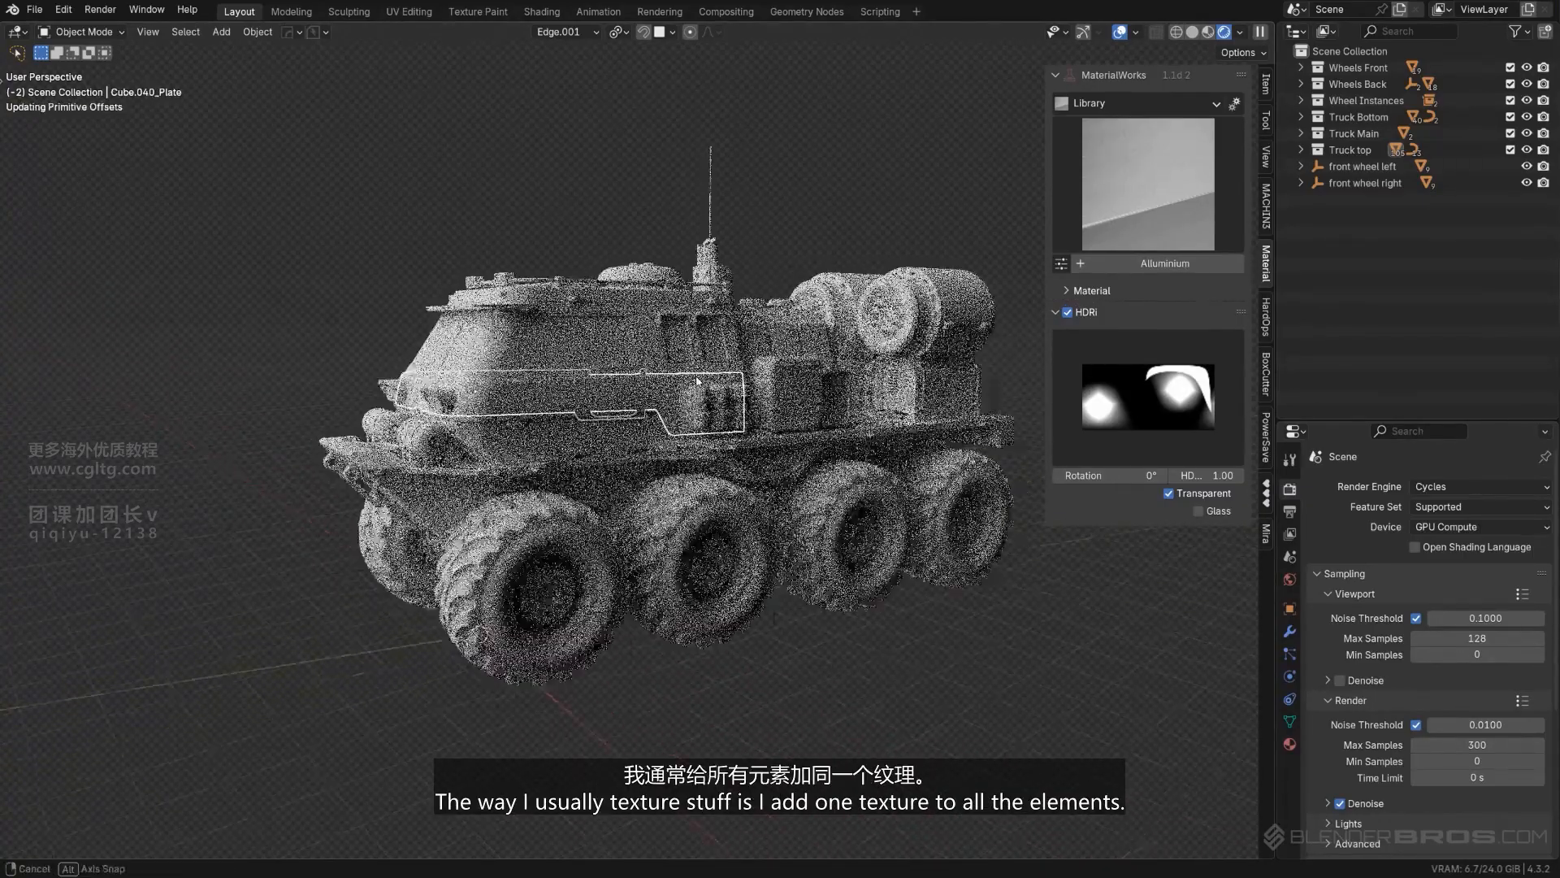
scroll(715, 377, up, 2)
scroll(734, 380, down, 3)
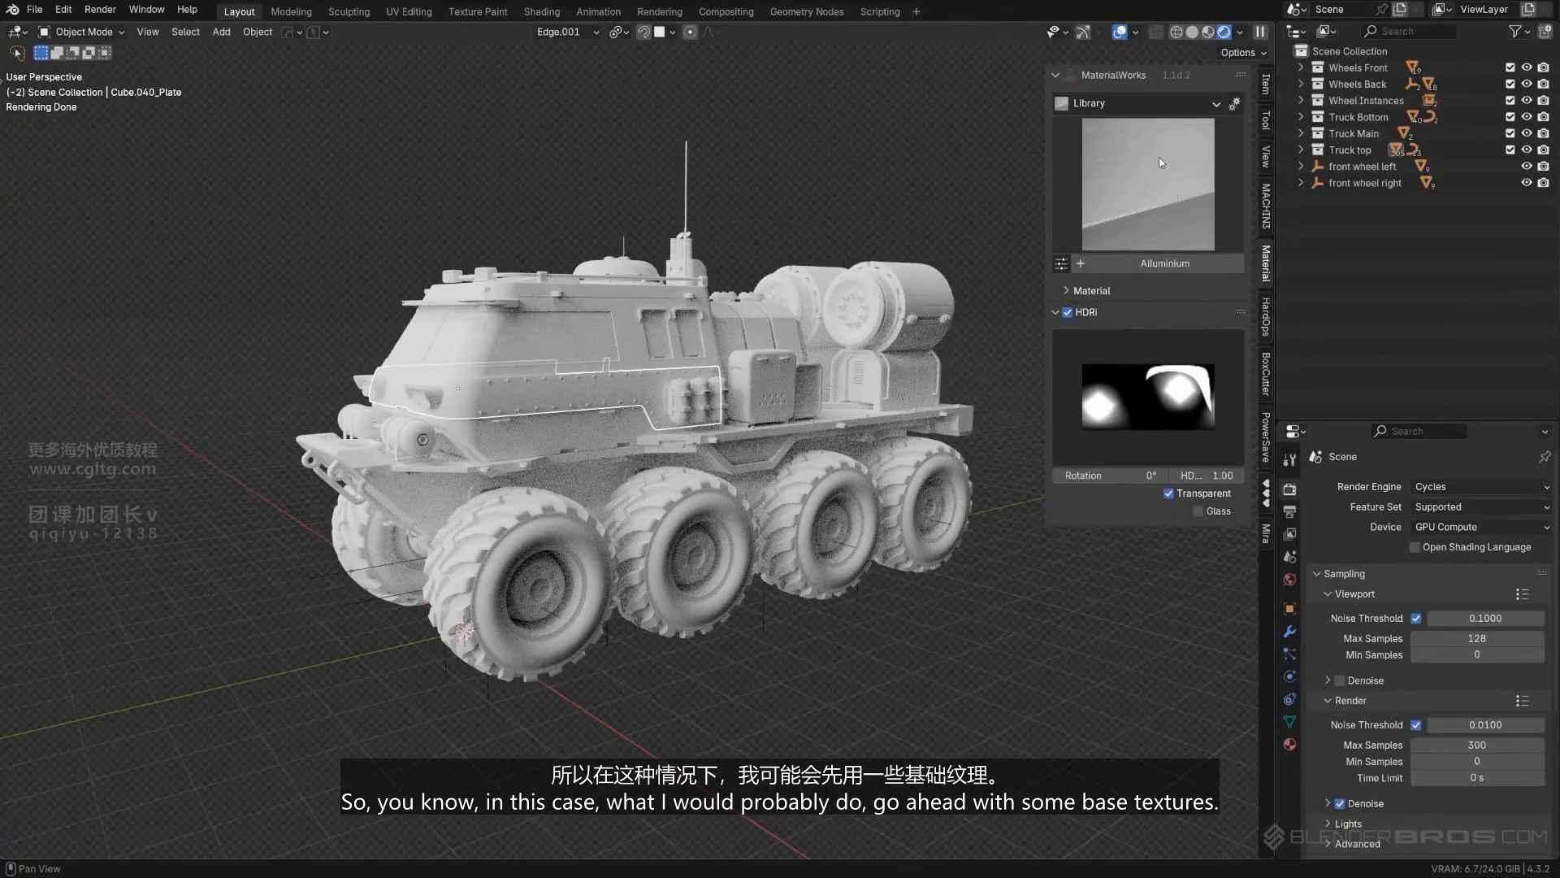
click(1214, 103)
click(1211, 133)
click(1165, 198)
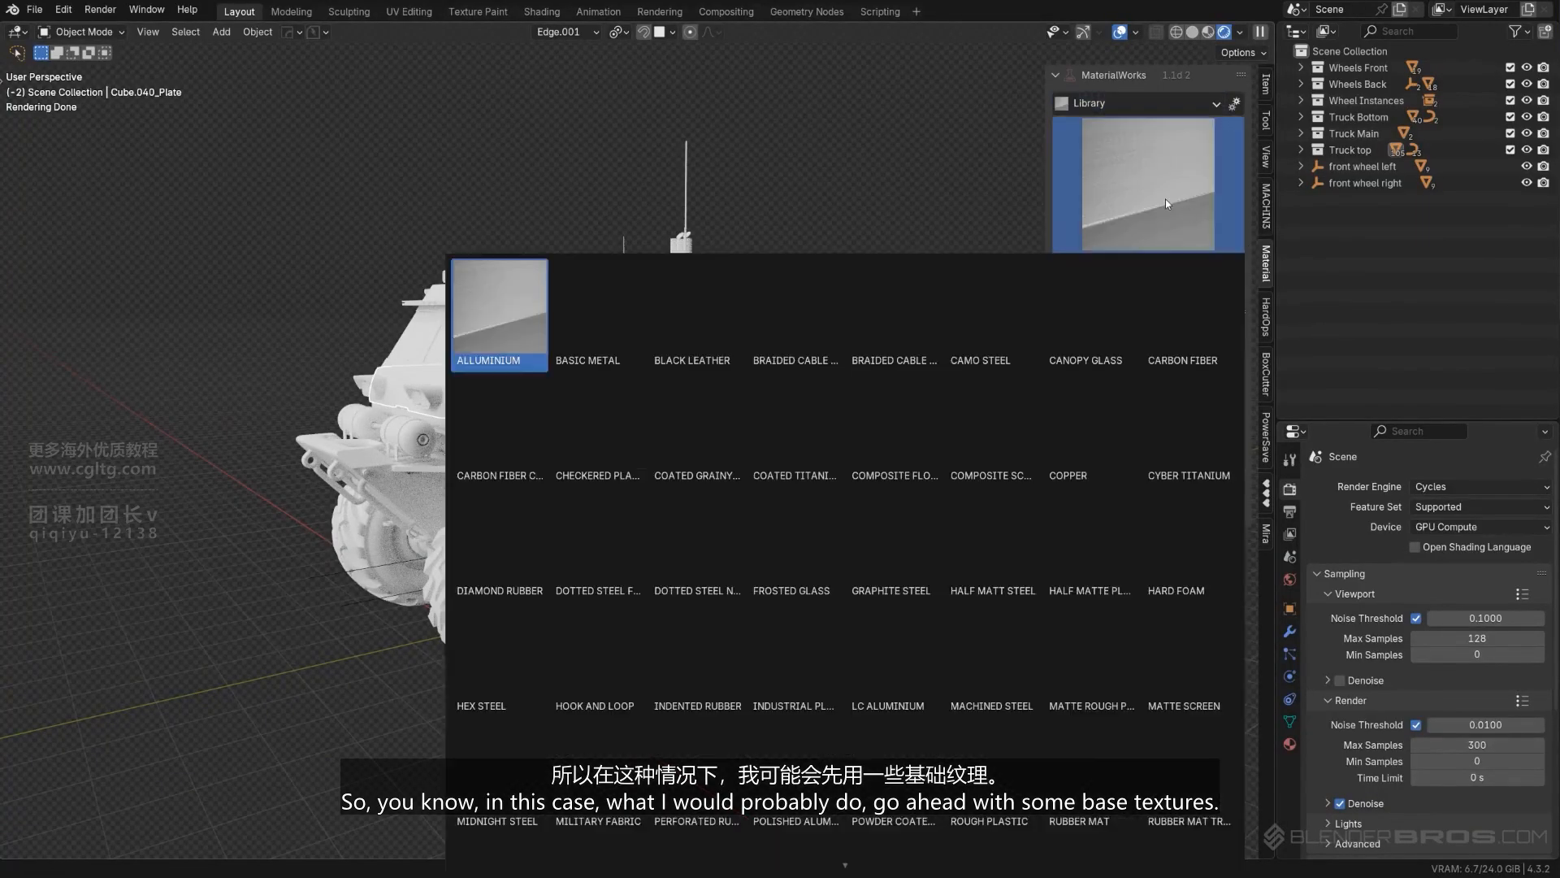
click(1189, 422)
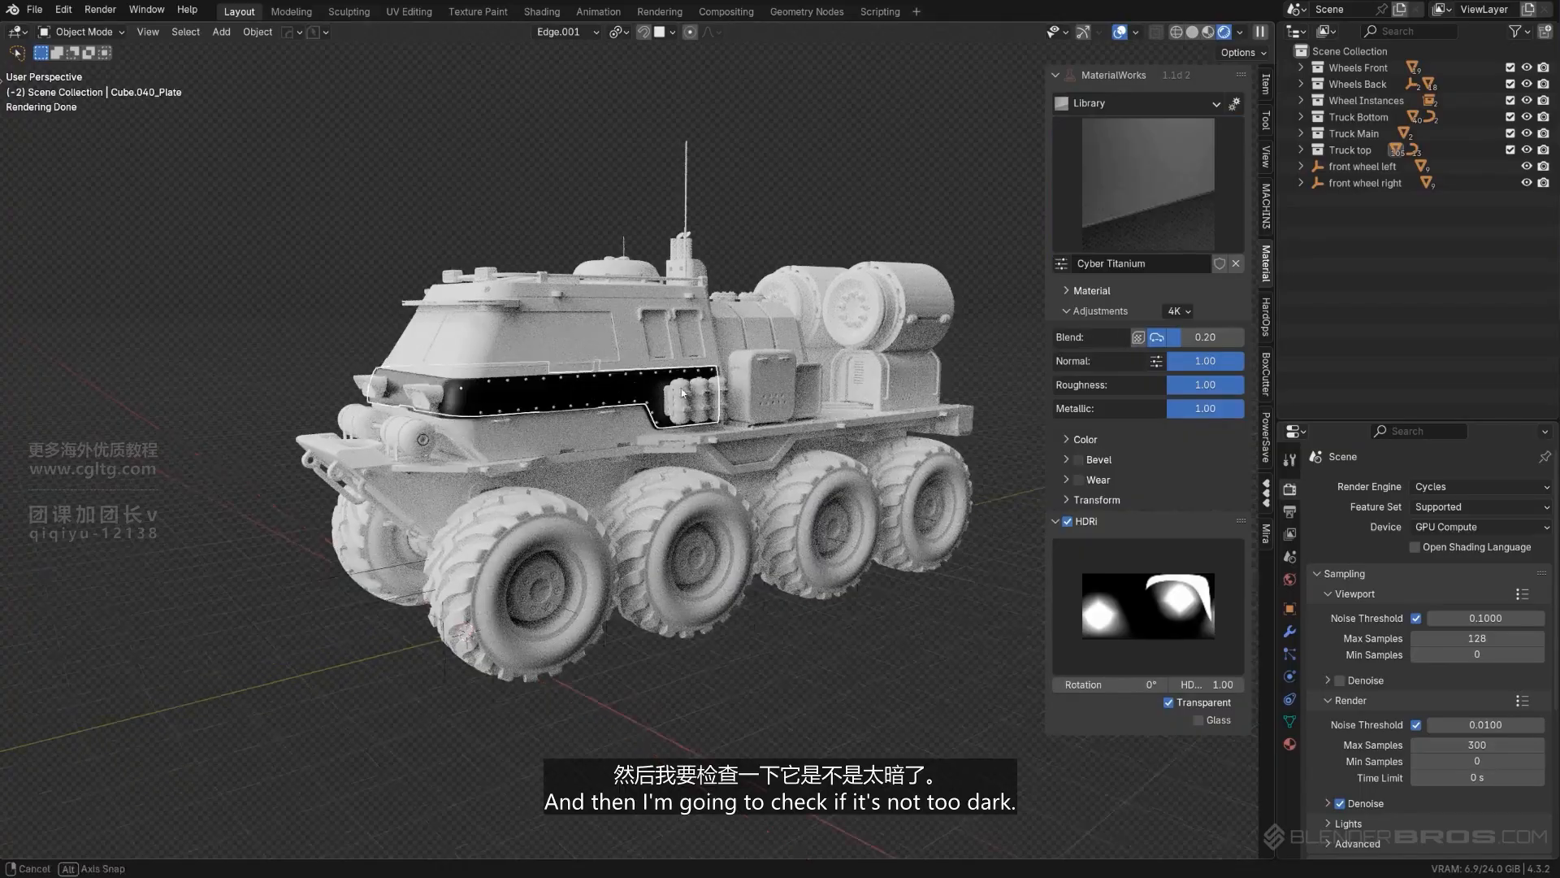
- Try a carbon fiber library material on the riveted cab plate in place of Cyber Titanium
scroll(650, 429, up, 4)
middle_drag(650, 426, 755, 451)
scroll(755, 451, up, 2)
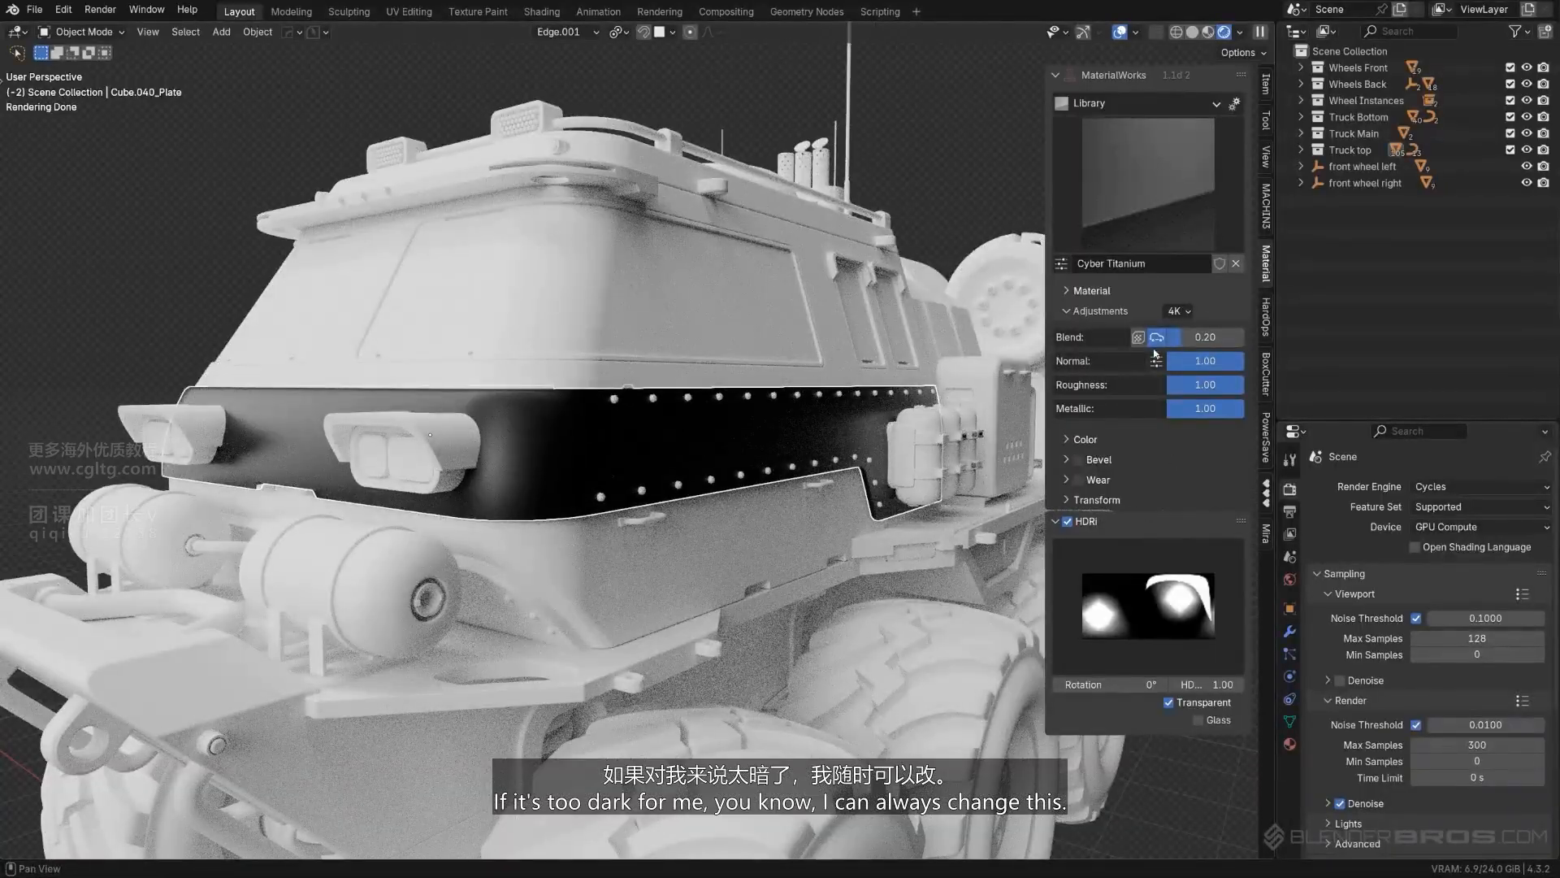
click(1167, 173)
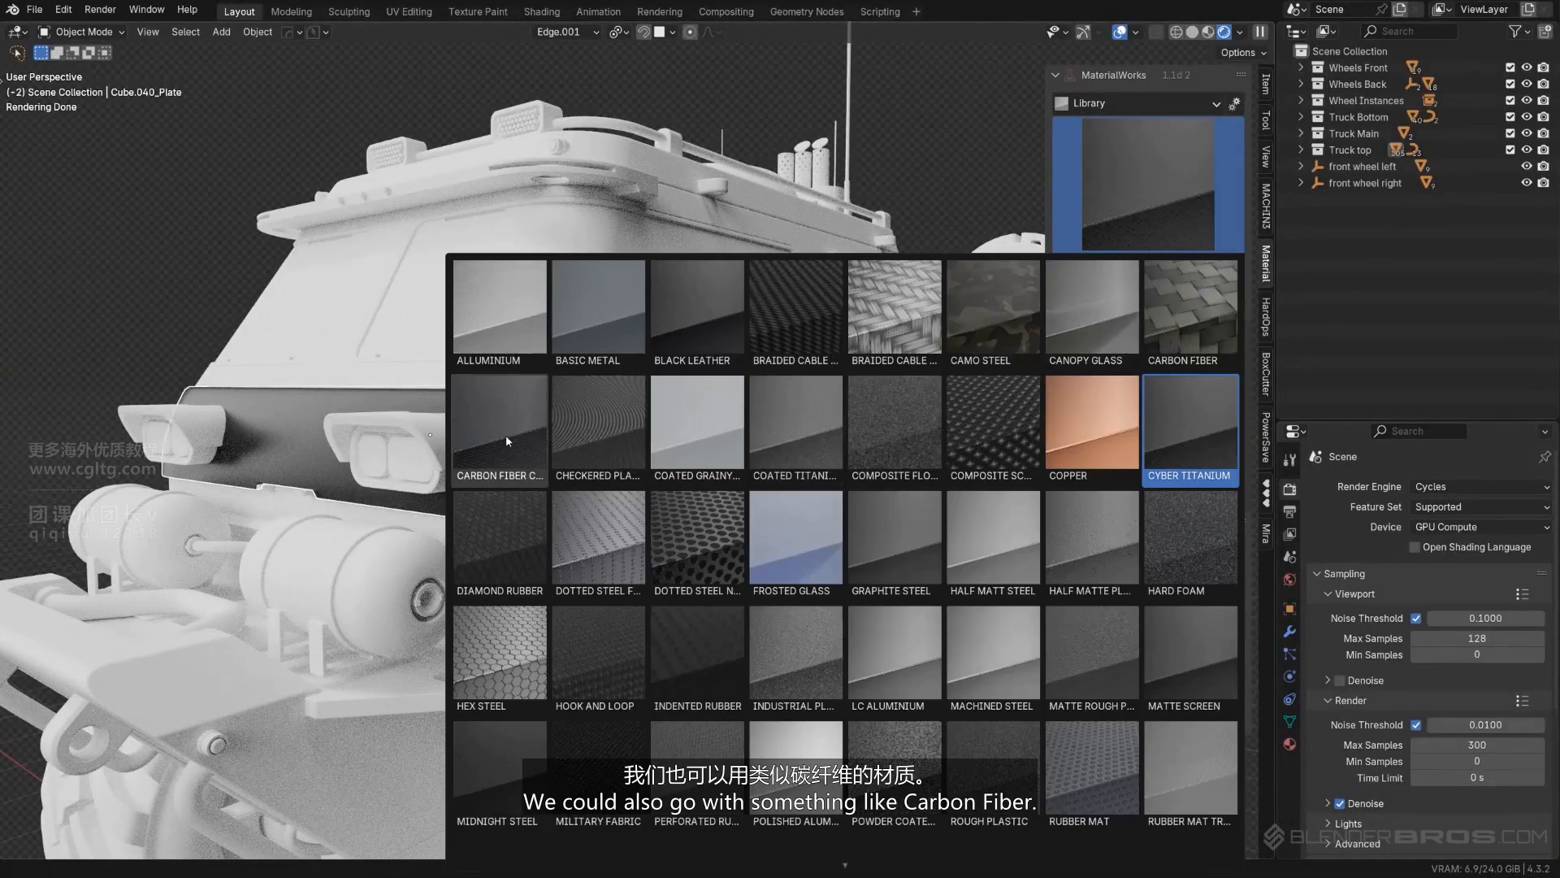
click(506, 435)
middle_drag(685, 452, 662, 461)
- Try the Coated Titanium material on the riveted cab plate and check it up close and from a distance
click(1148, 180)
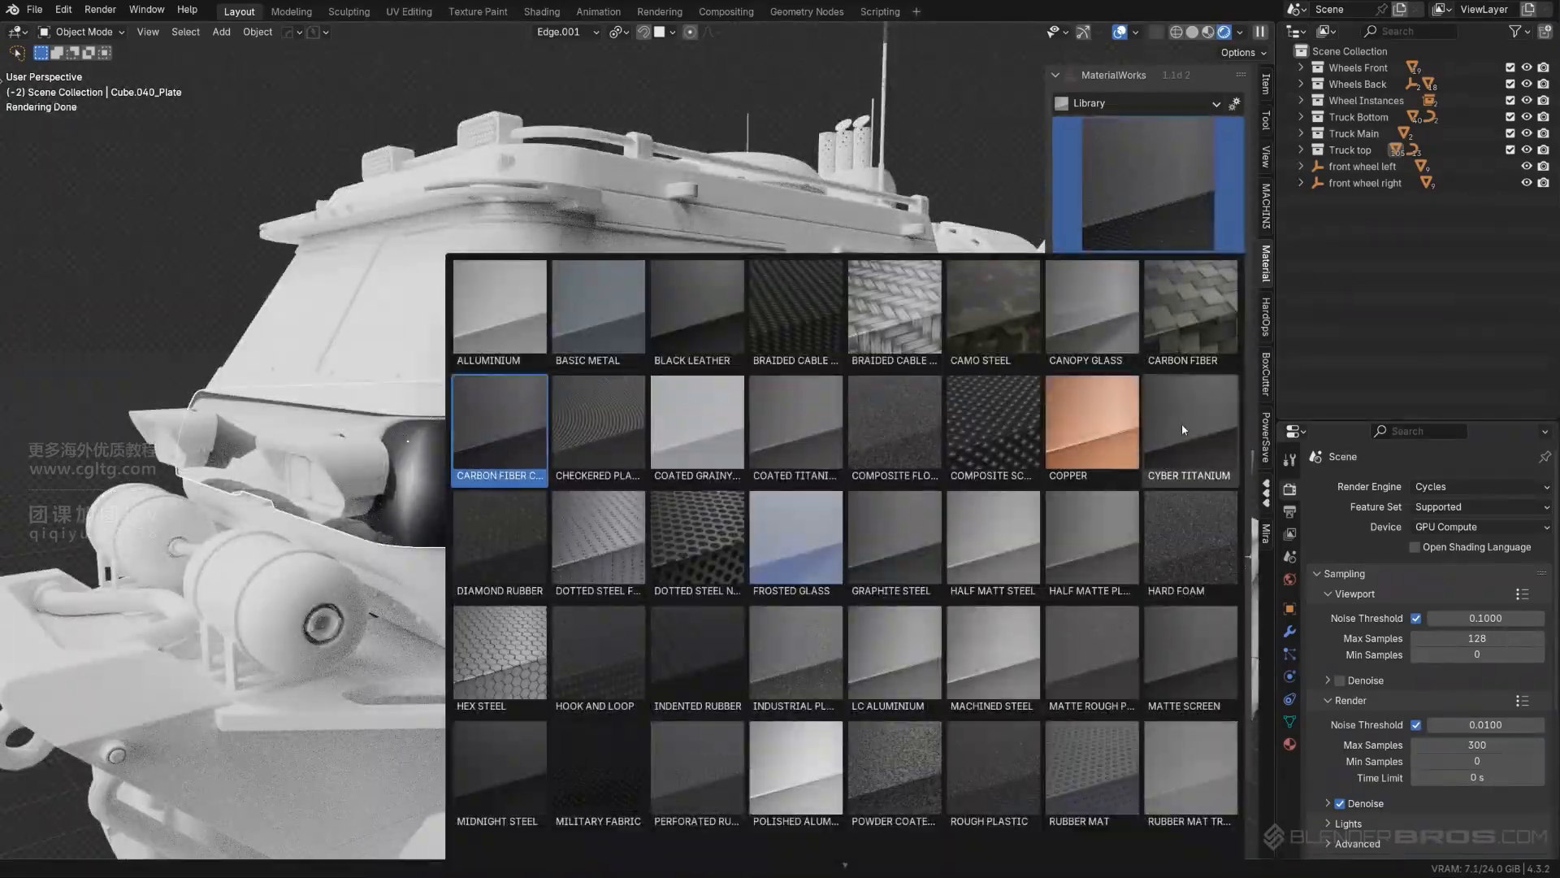
click(802, 422)
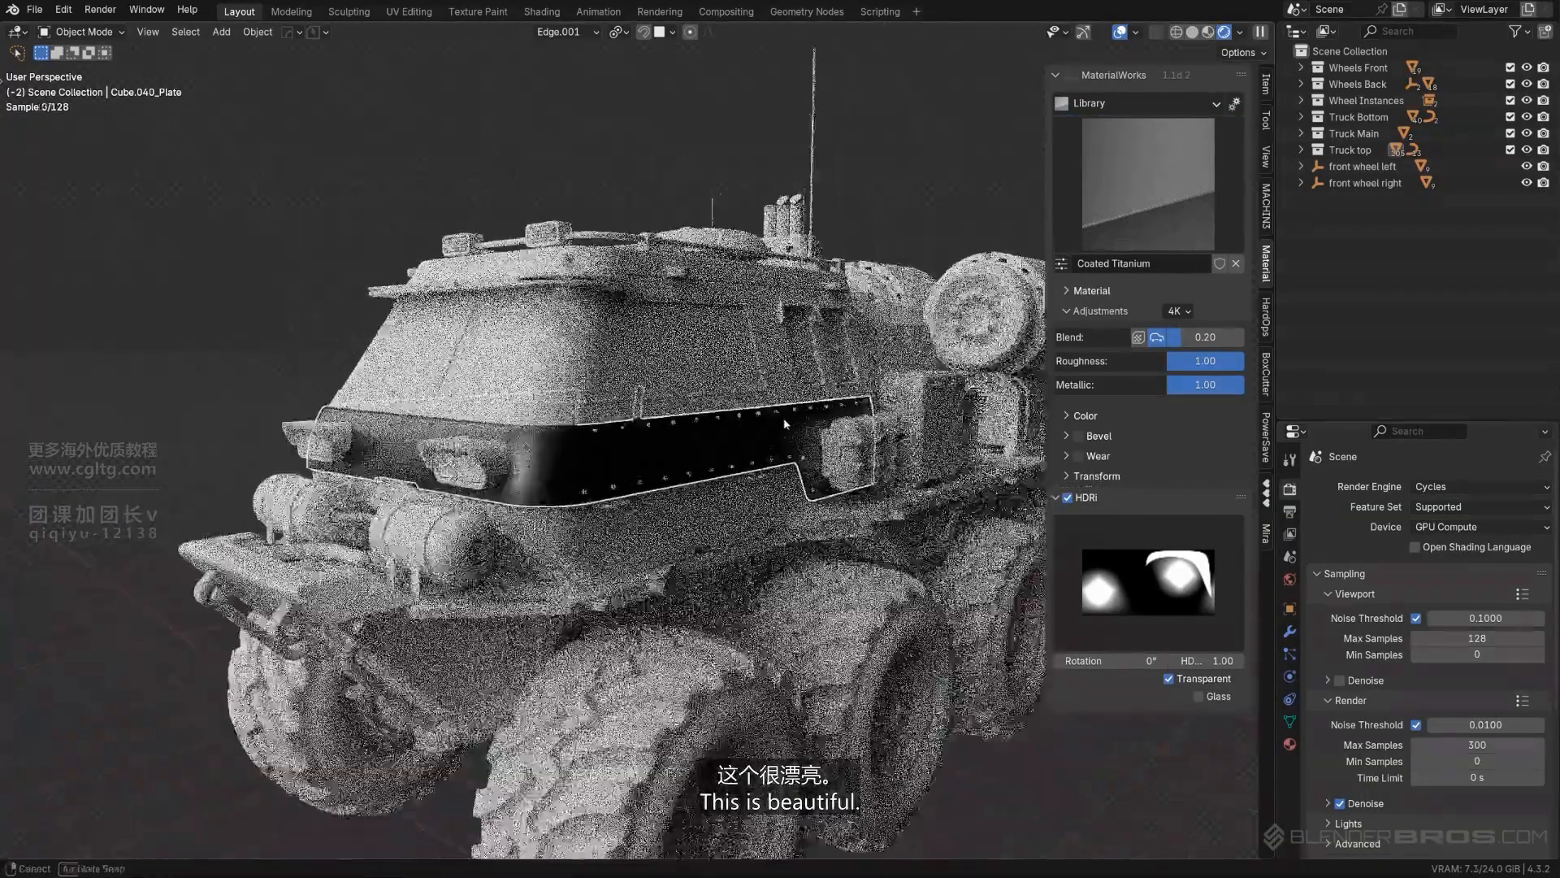
click(577, 55)
scroll(630, 377, up, 2)
middle_drag(630, 377, 691, 420)
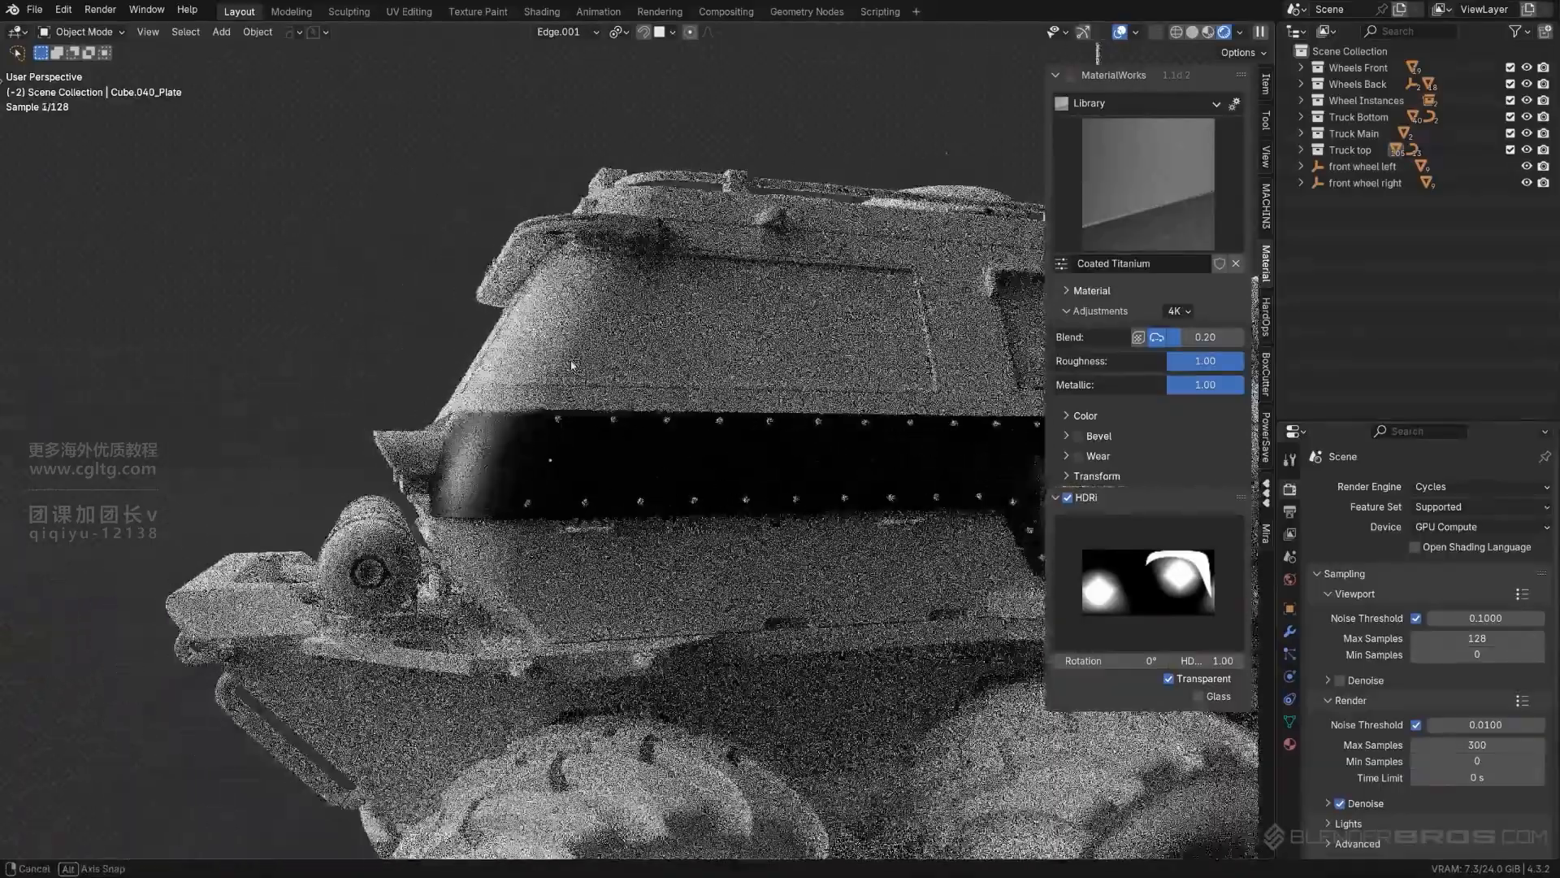
scroll(692, 457, down, 3)
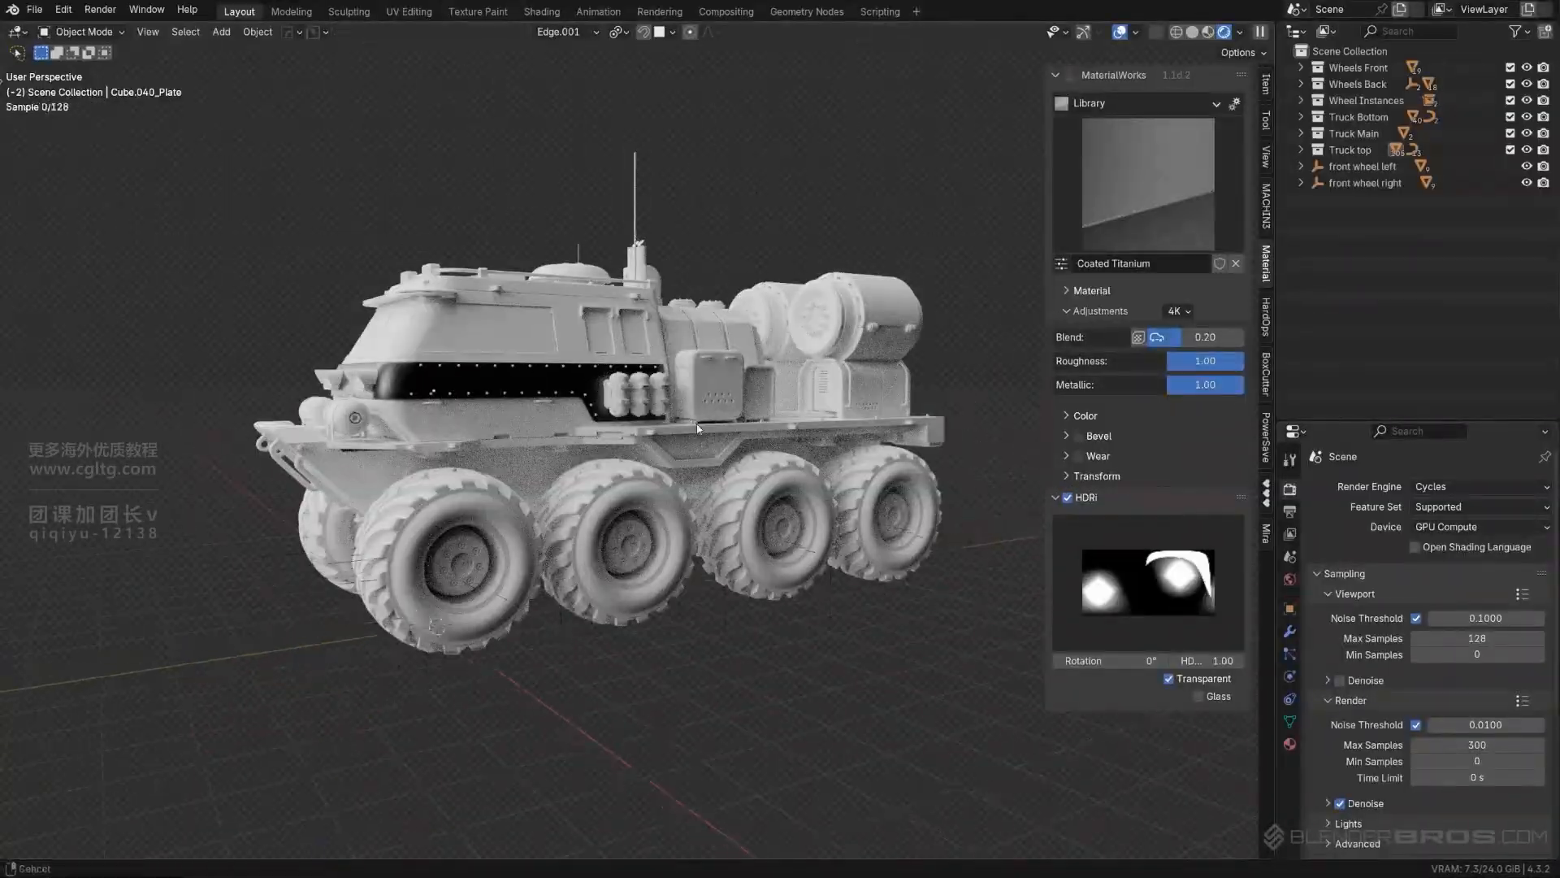
scroll(697, 429, up, 6)
- Reapply the Cyber Titanium material to the riveted cab plate and check its surface texture up close
click(1132, 215)
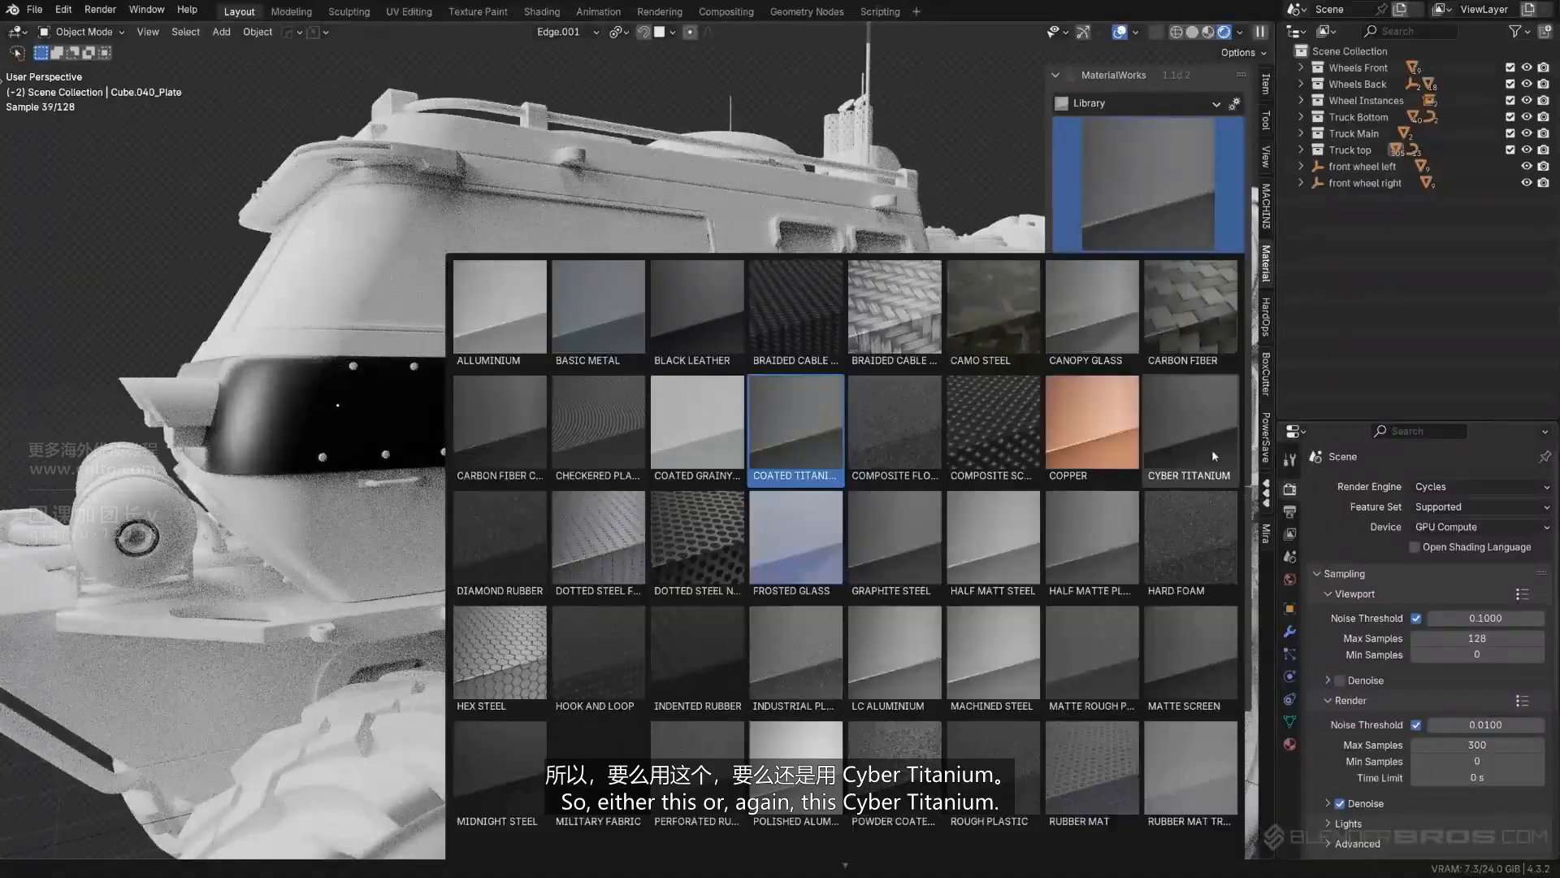
click(1214, 457)
scroll(683, 464, down, 4)
middle_drag(528, 443, 684, 465)
scroll(587, 464, up, 4)
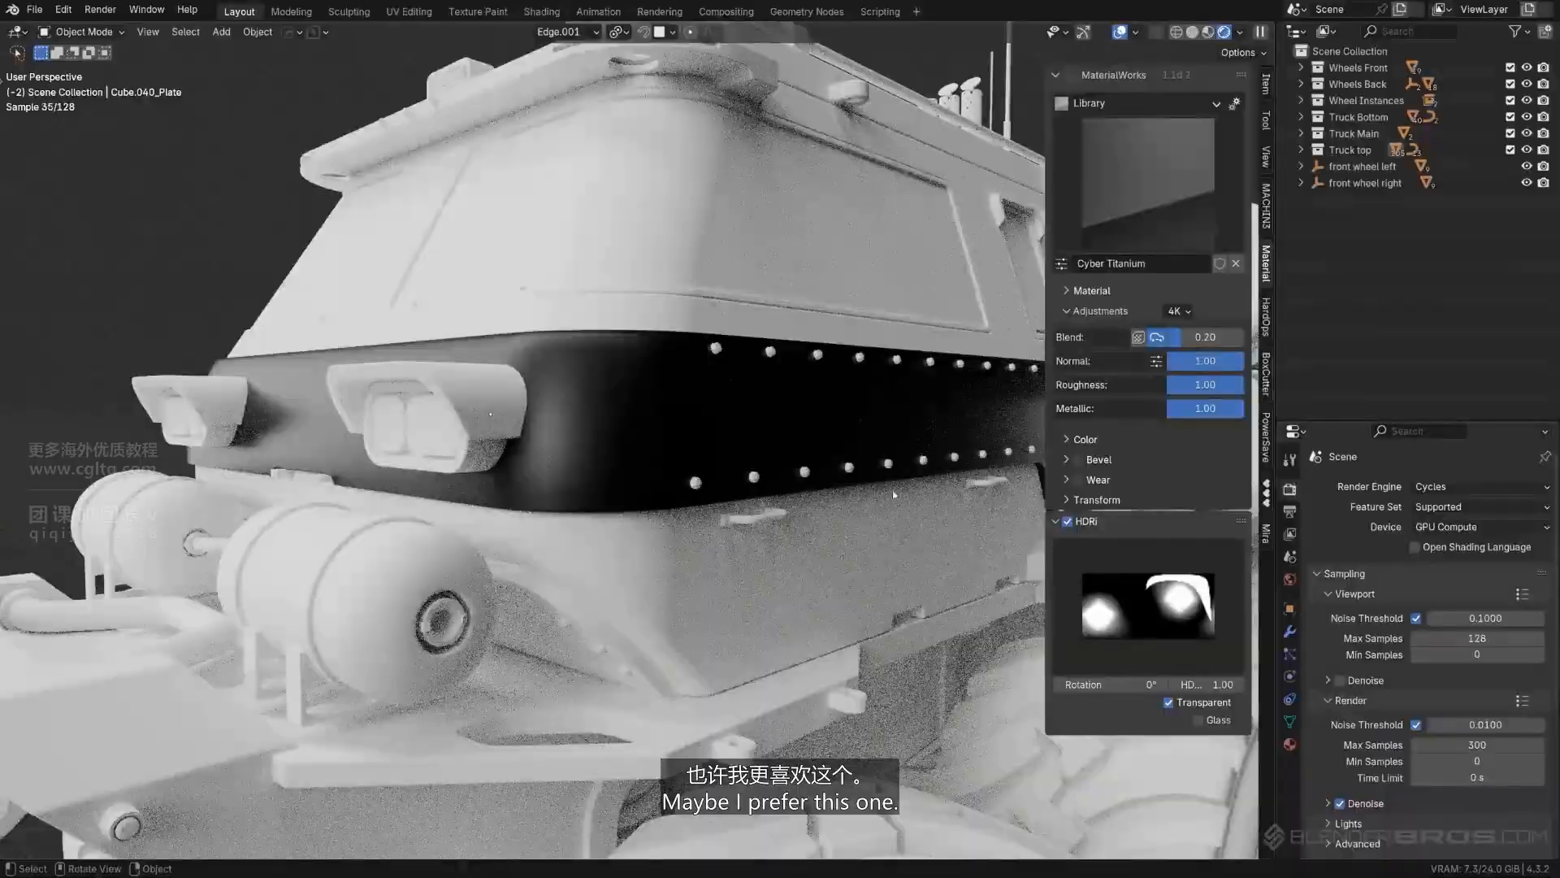
scroll(697, 489, up, 5)
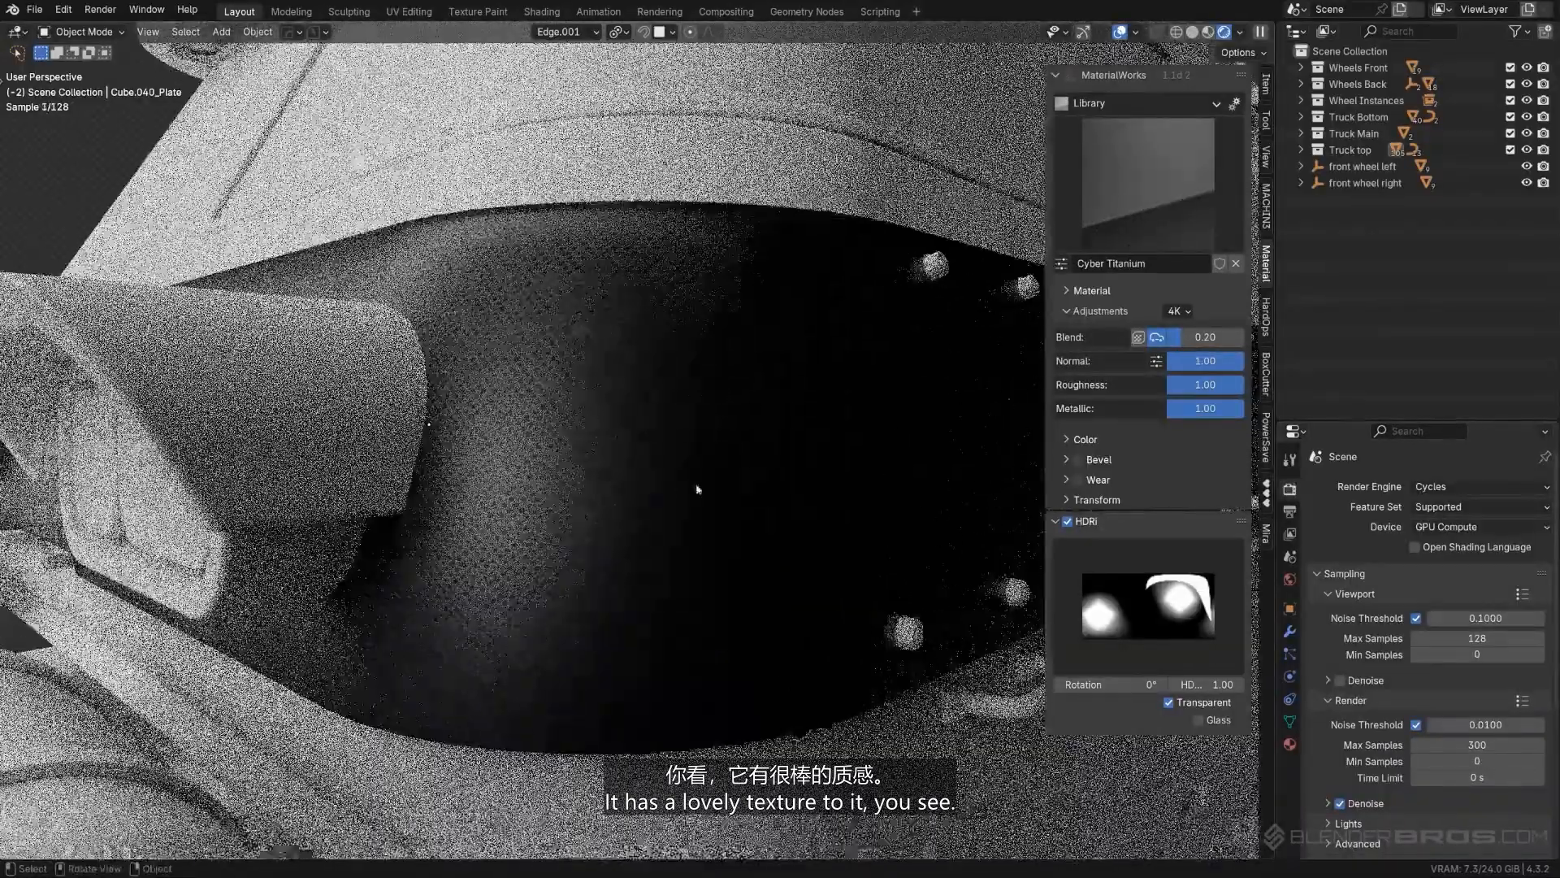
scroll(697, 489, down, 8)
middle_drag(606, 485, 936, 465)
- Try a darker tint at color strength 1.00 on the plate's material and return the strength to 0.00
click(1066, 438)
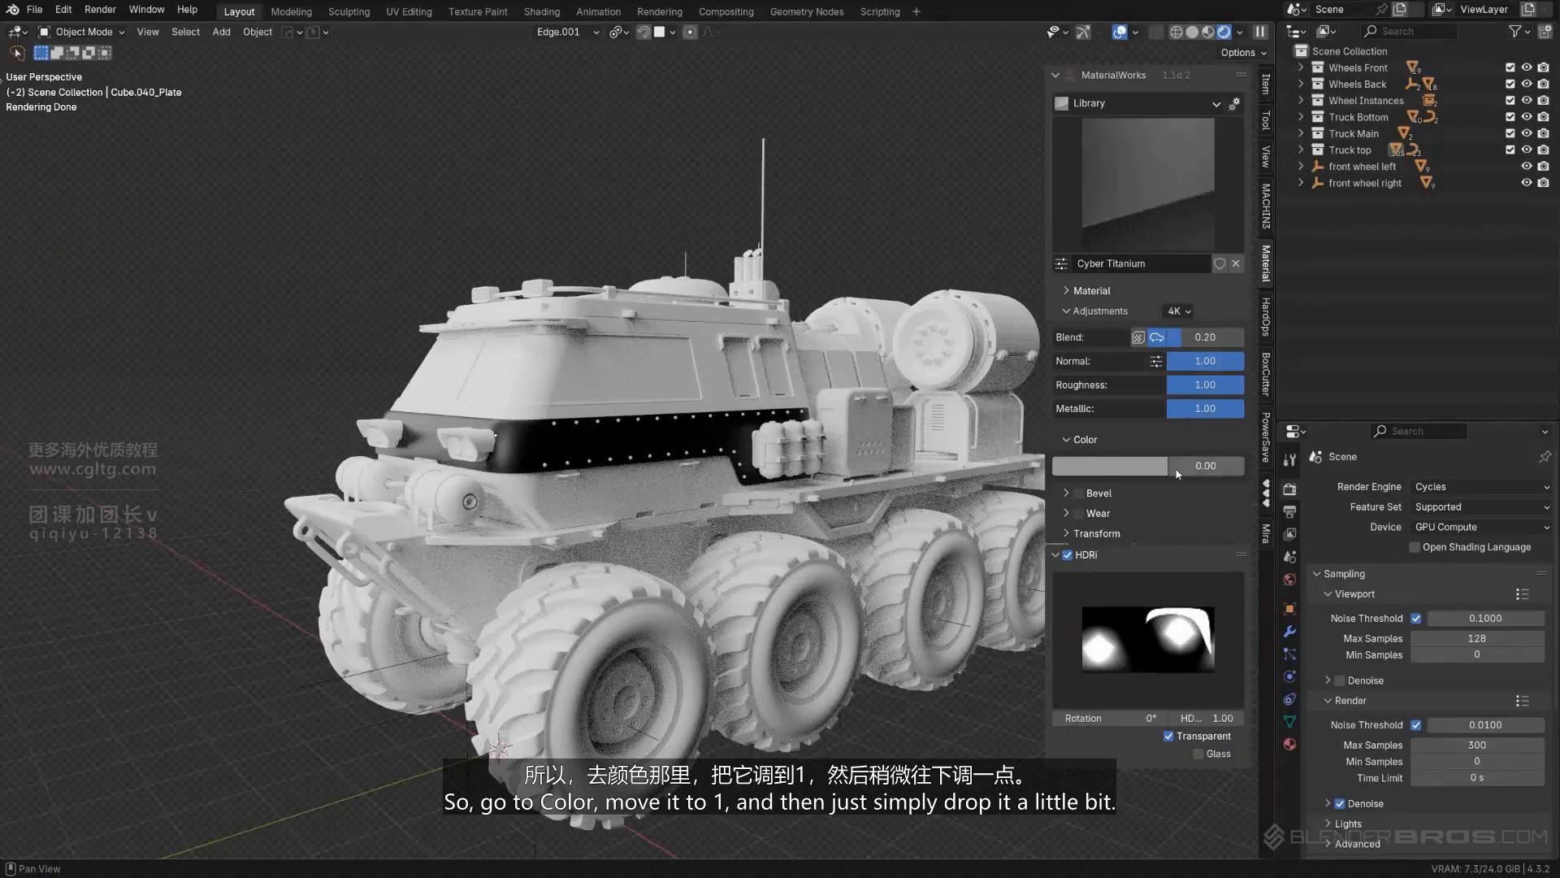
click(1130, 465)
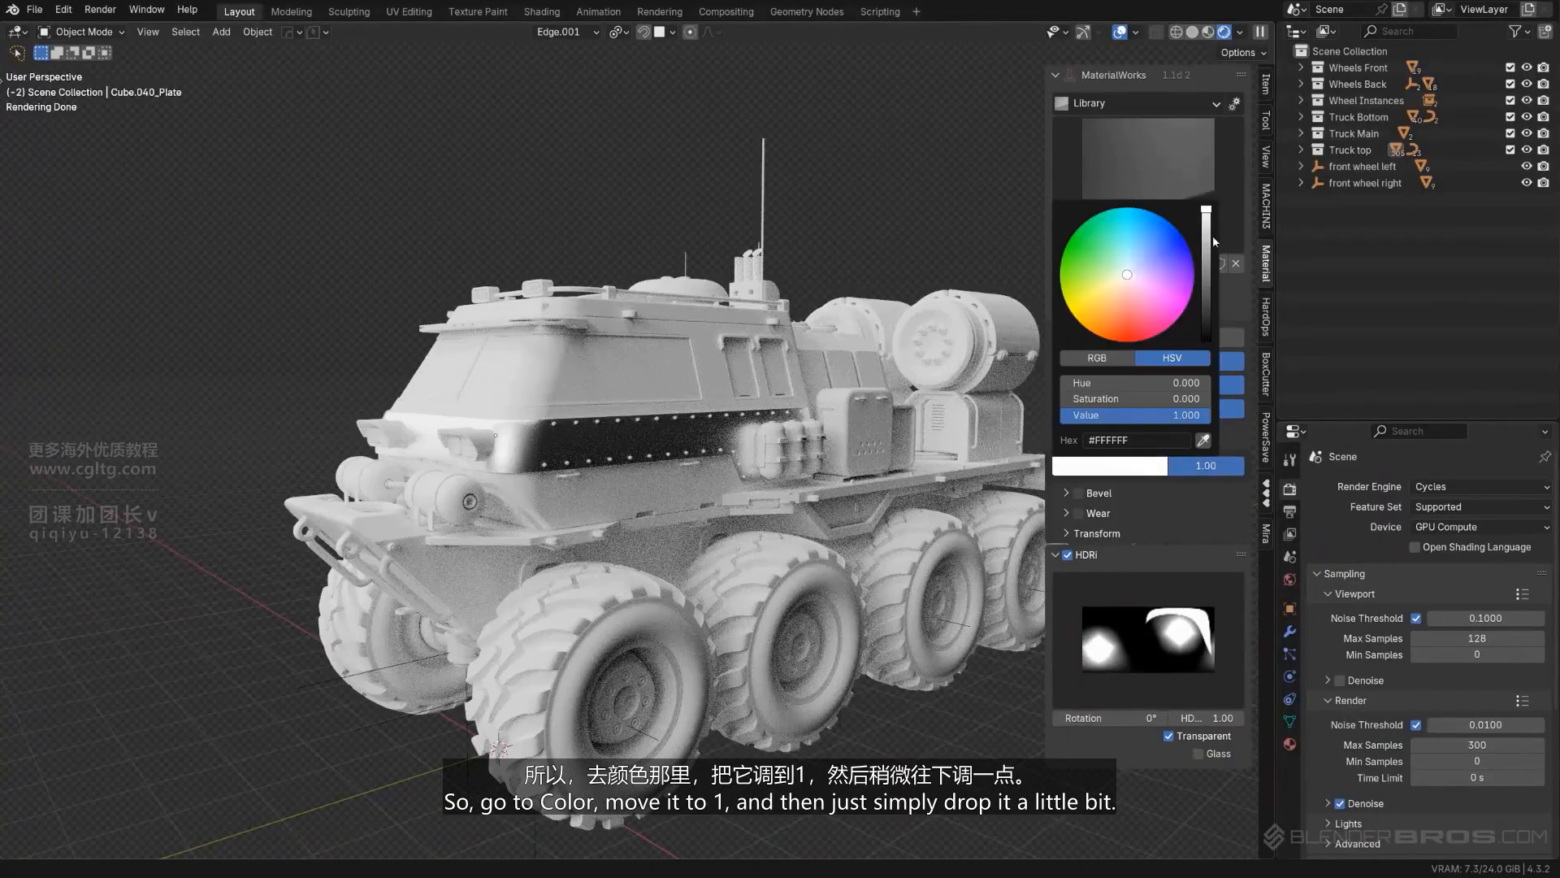
drag(1213, 235, 1208, 288)
middle_drag(597, 483, 569, 469)
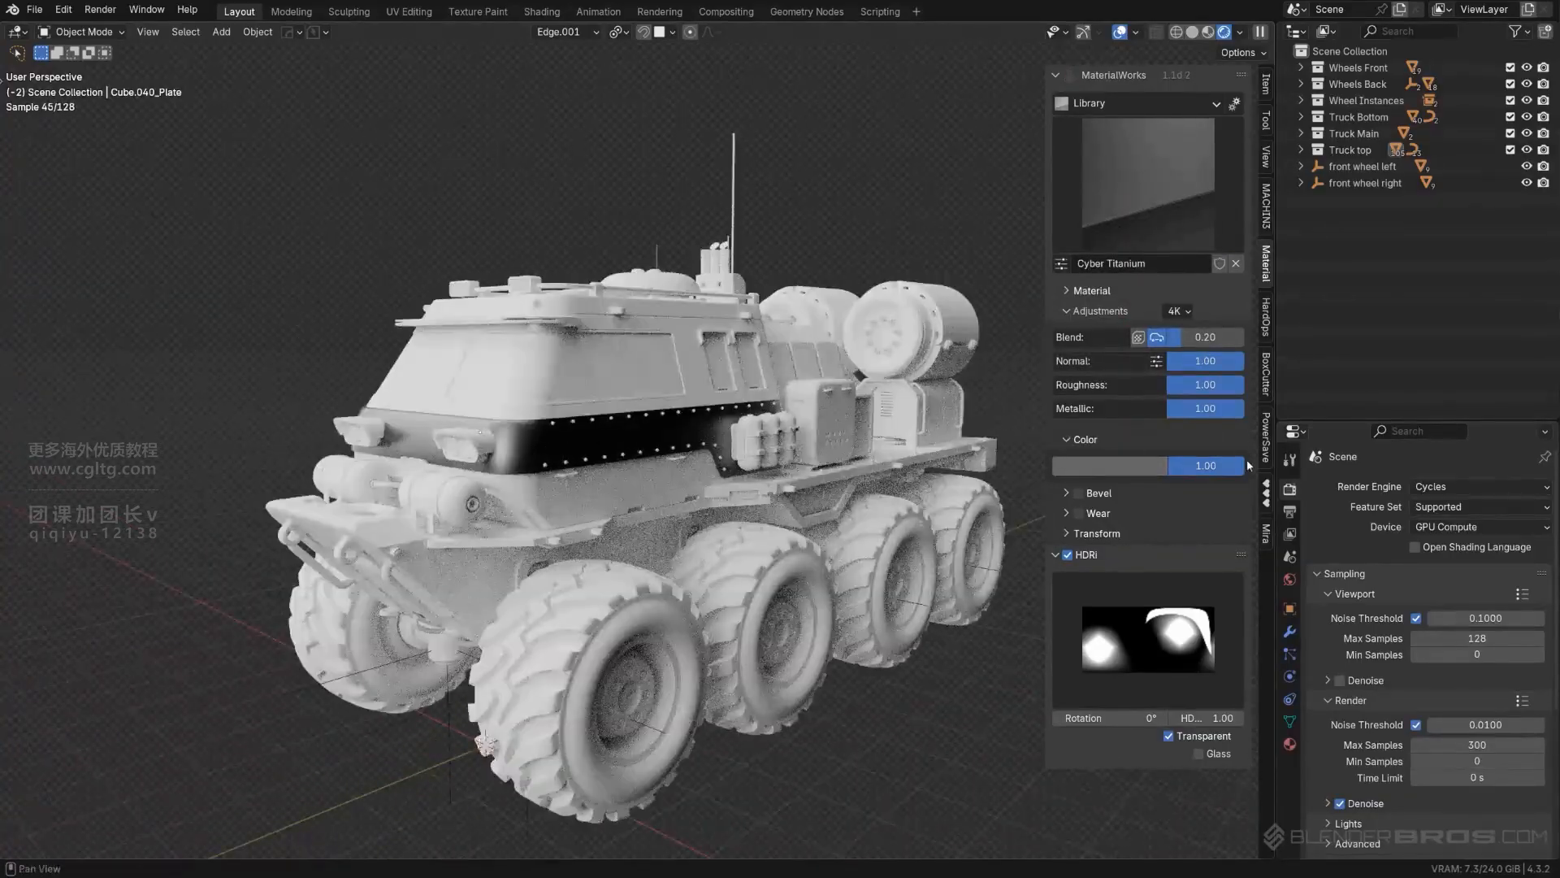
drag(1225, 466, 1148, 466)
scroll(752, 455, down, 4)
scroll(728, 449, up, 3)
- Invert the selection, keep the Cyber Titanium plate active, and copy its material to all the other truck parts
mouse_move(753, 455)
middle_down()
mouse_move(728, 449)
mouse_move(764, 480)
middle_up()
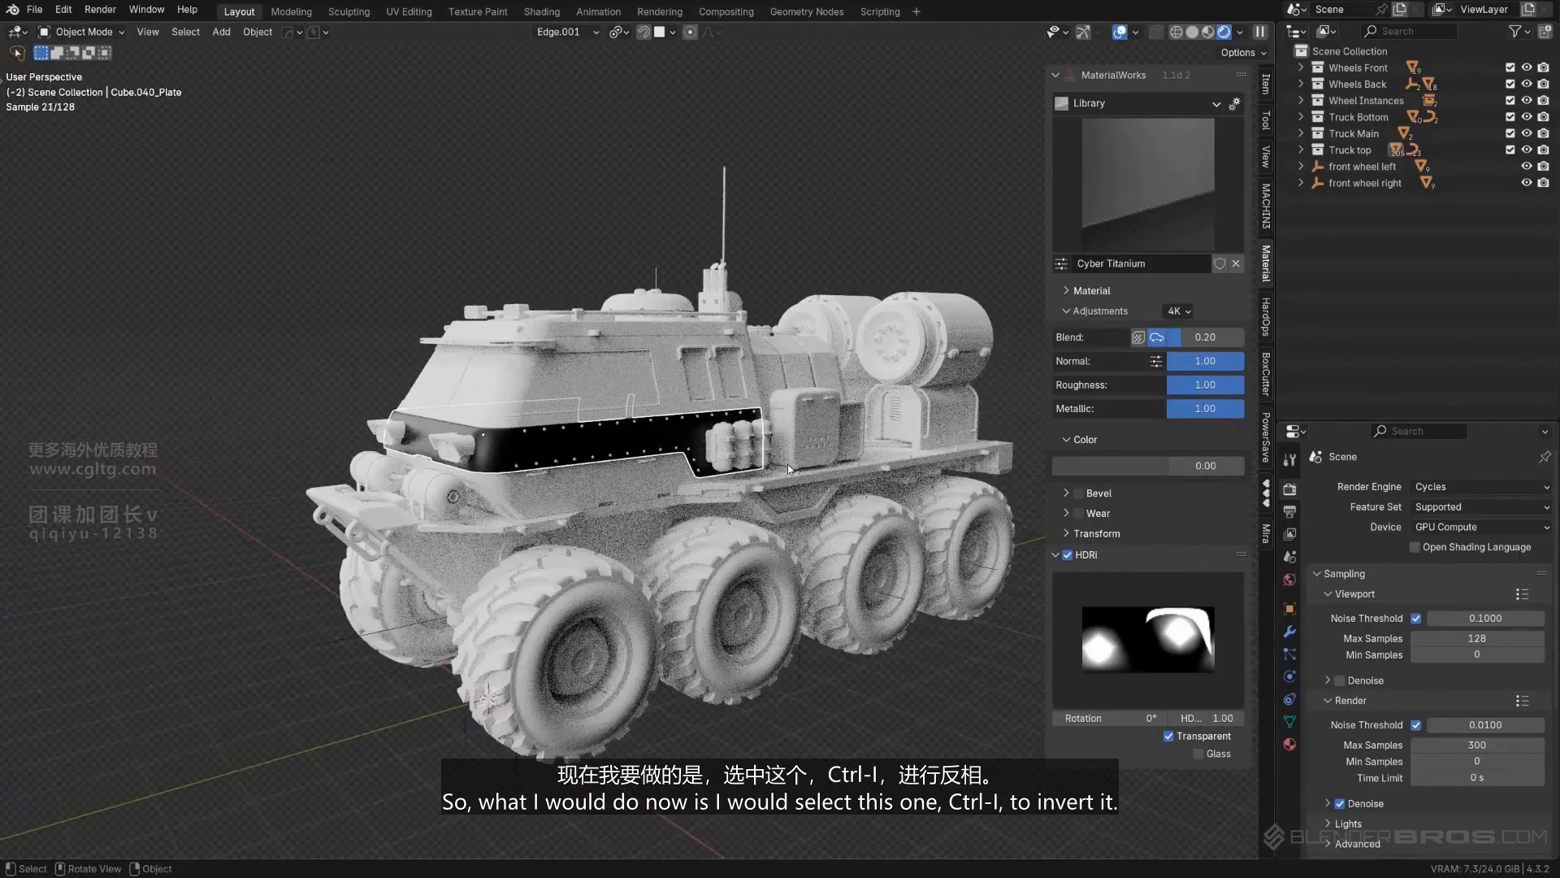
key(ctrl+i)
scroll(687, 480, up, 3)
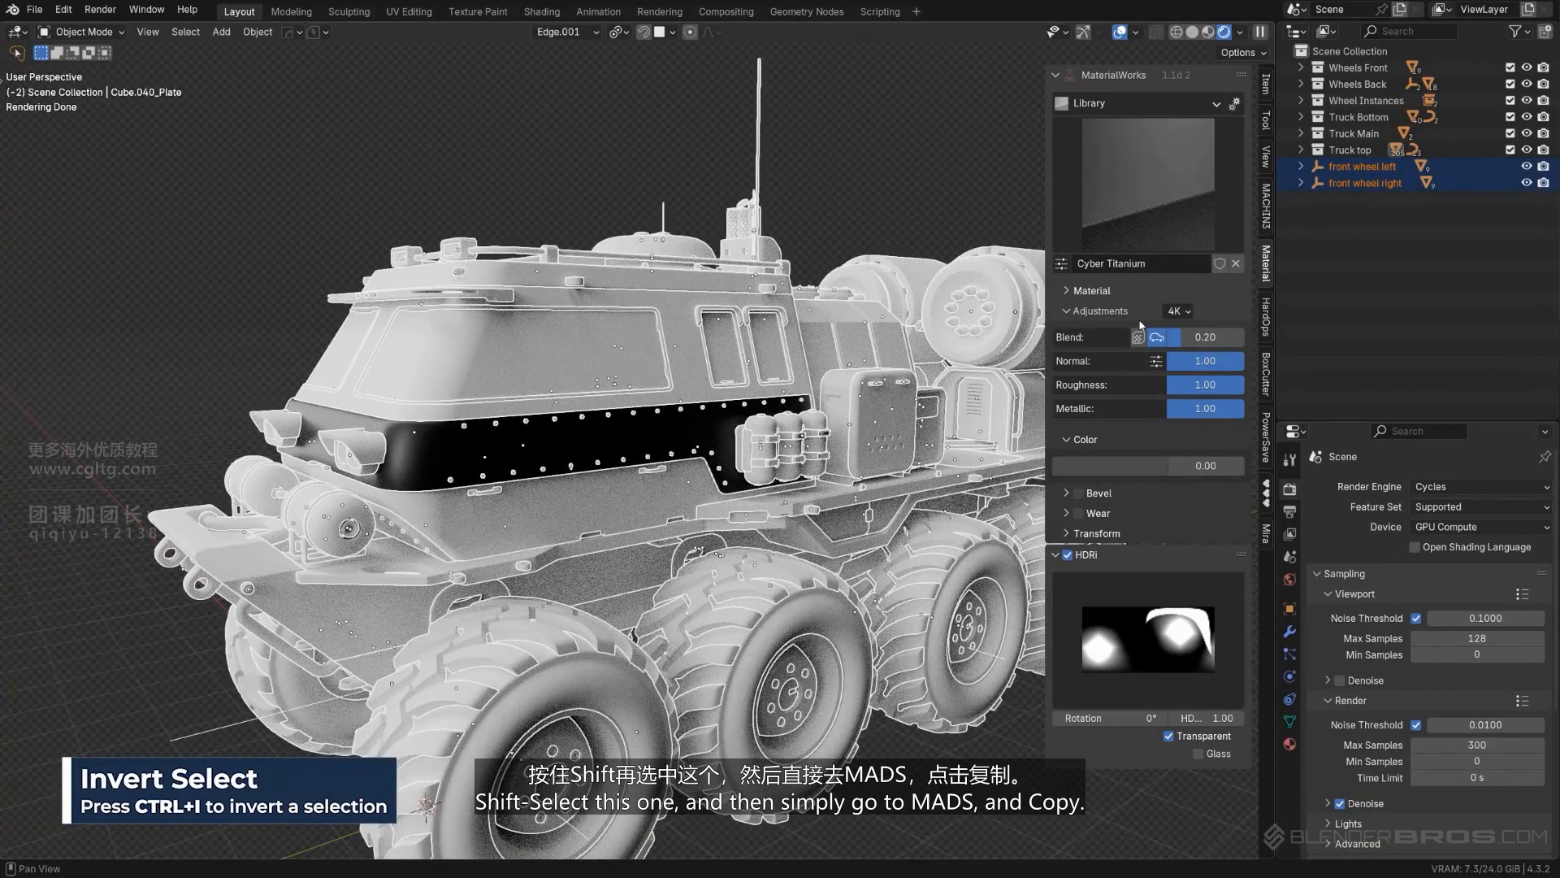
click(1101, 292)
click(1236, 356)
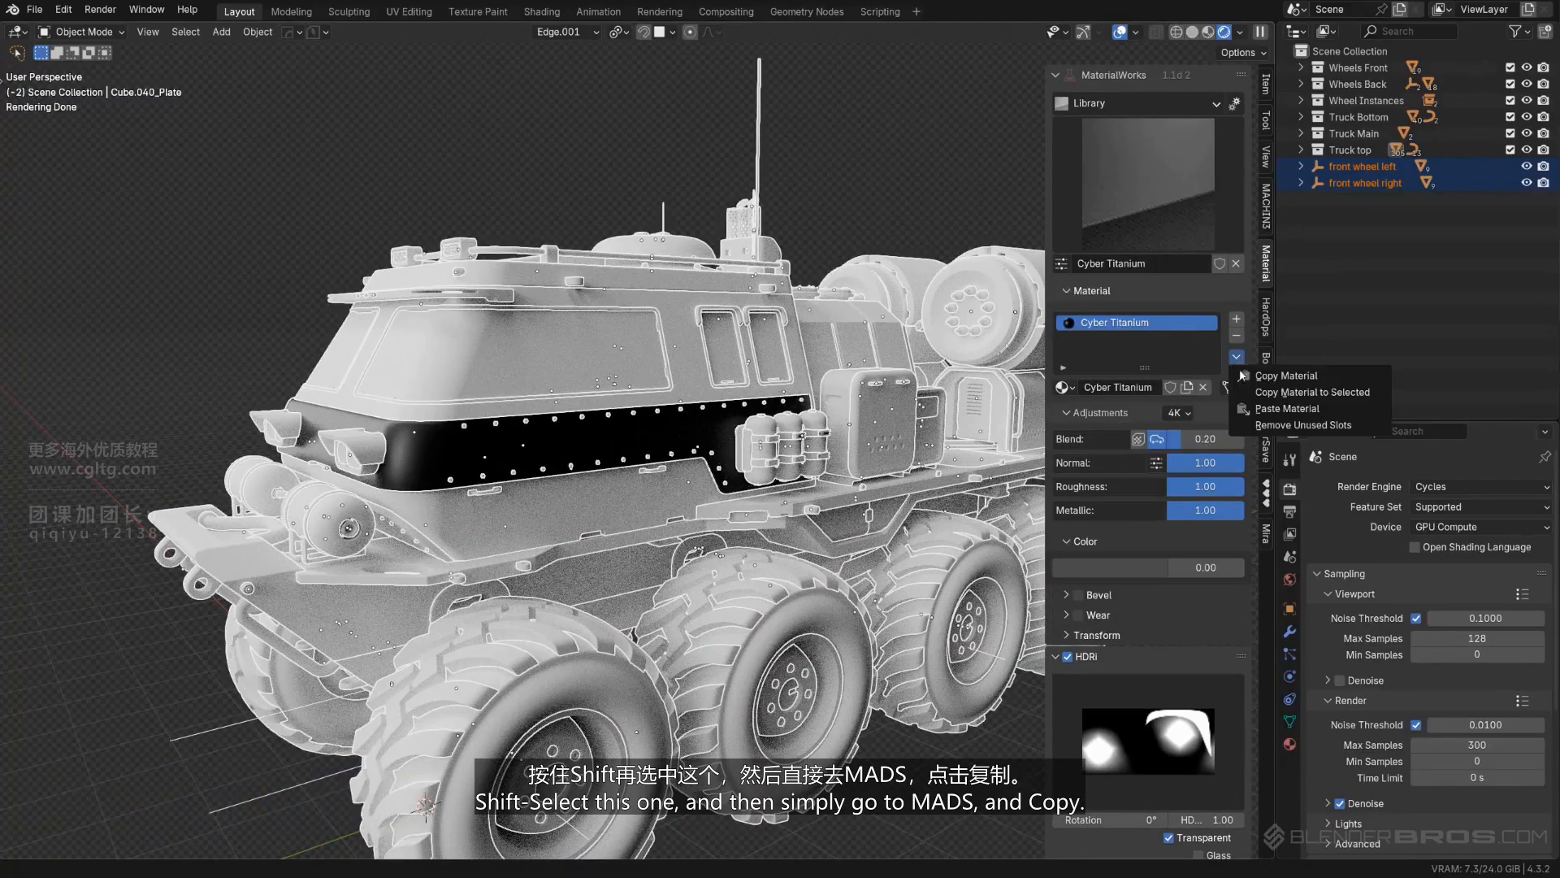
click(1271, 393)
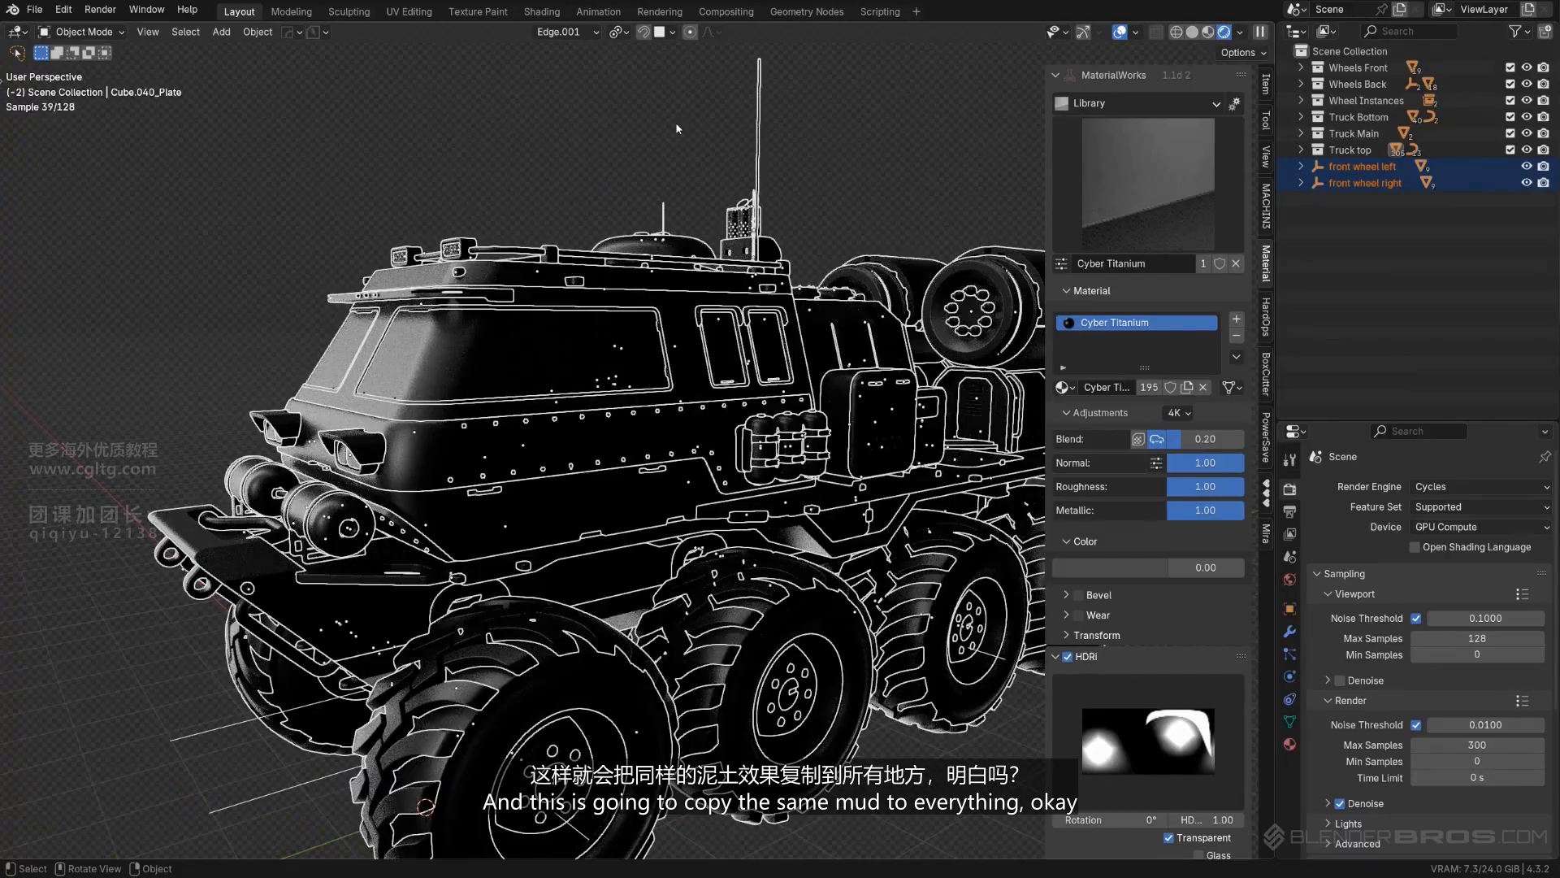
click(650, 164)
middle_drag(650, 165, 622, 377)
scroll(612, 301, up, 2)
scroll(580, 422, down, 2)
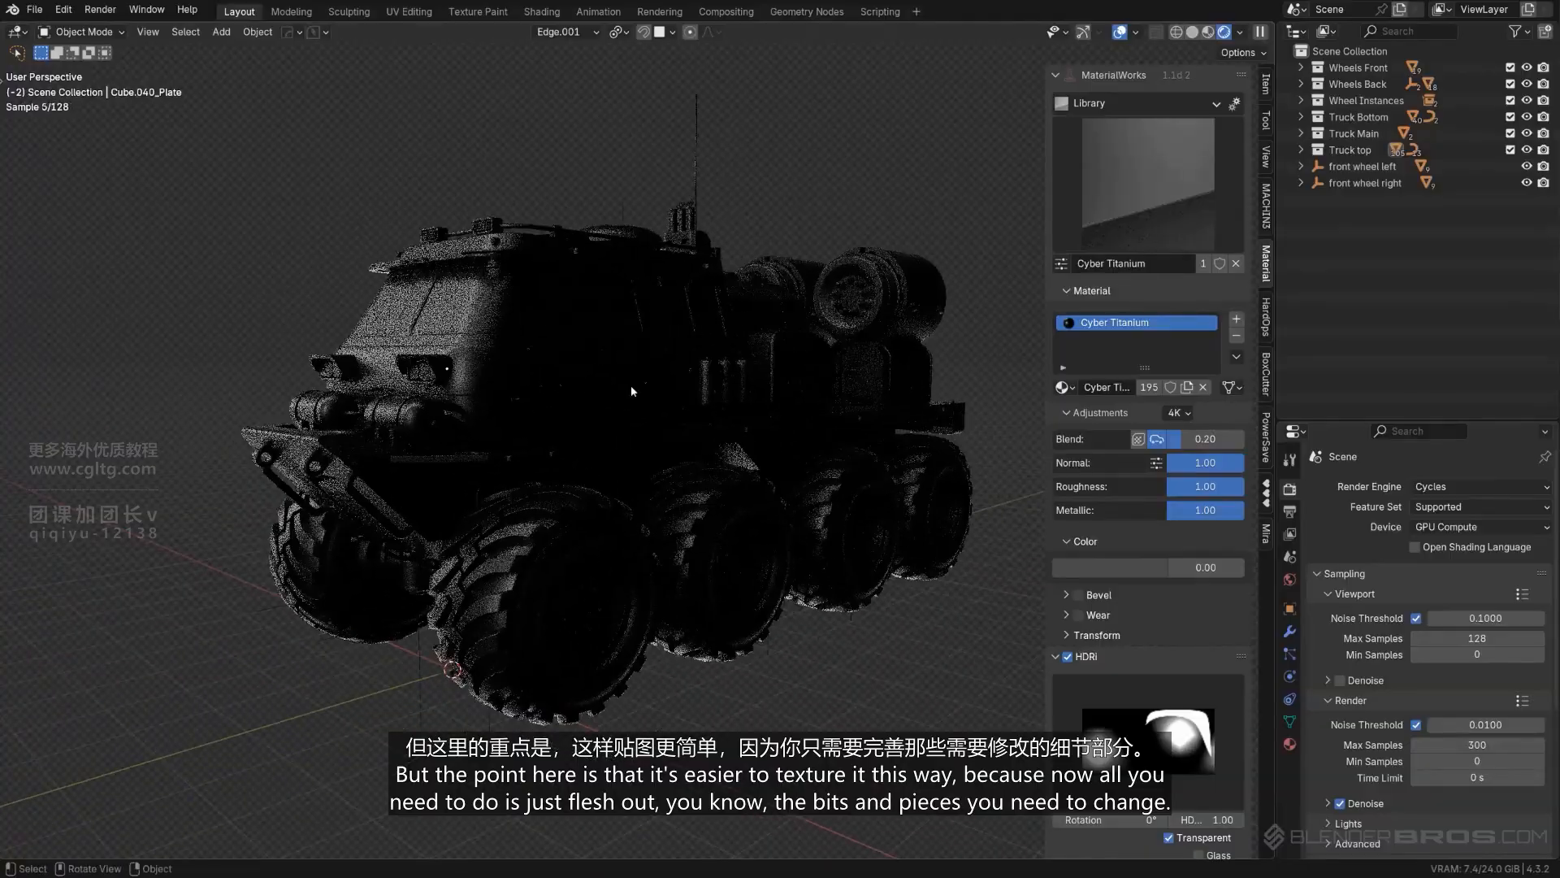
- Apply the Rubber Tyre material from the Rubber category to the tread of the nearest front wheel
click(1193, 104)
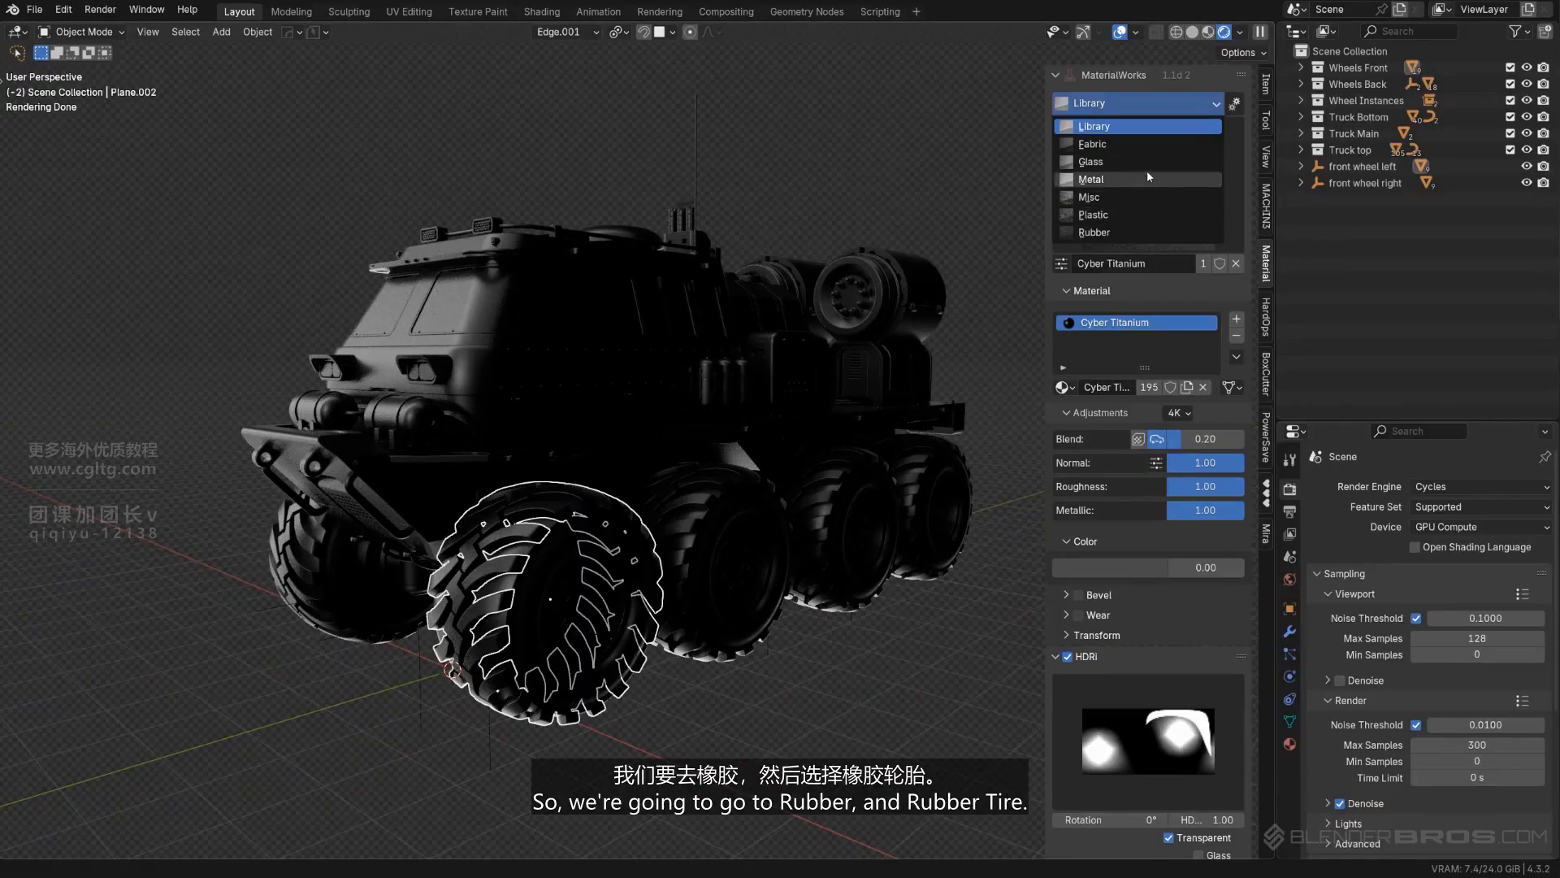
click(1158, 234)
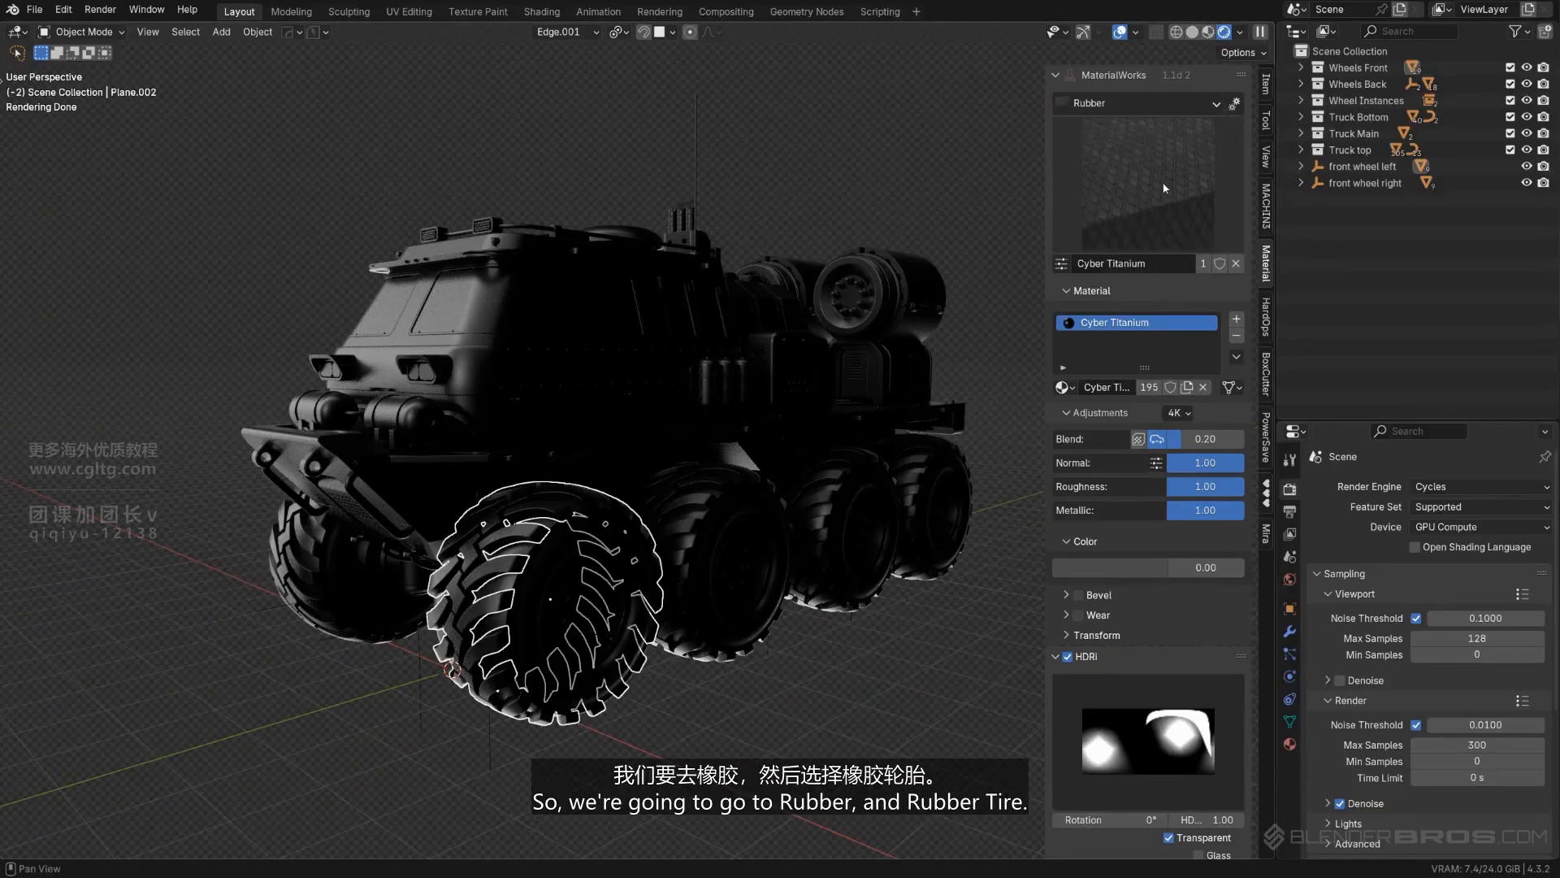
click(1161, 244)
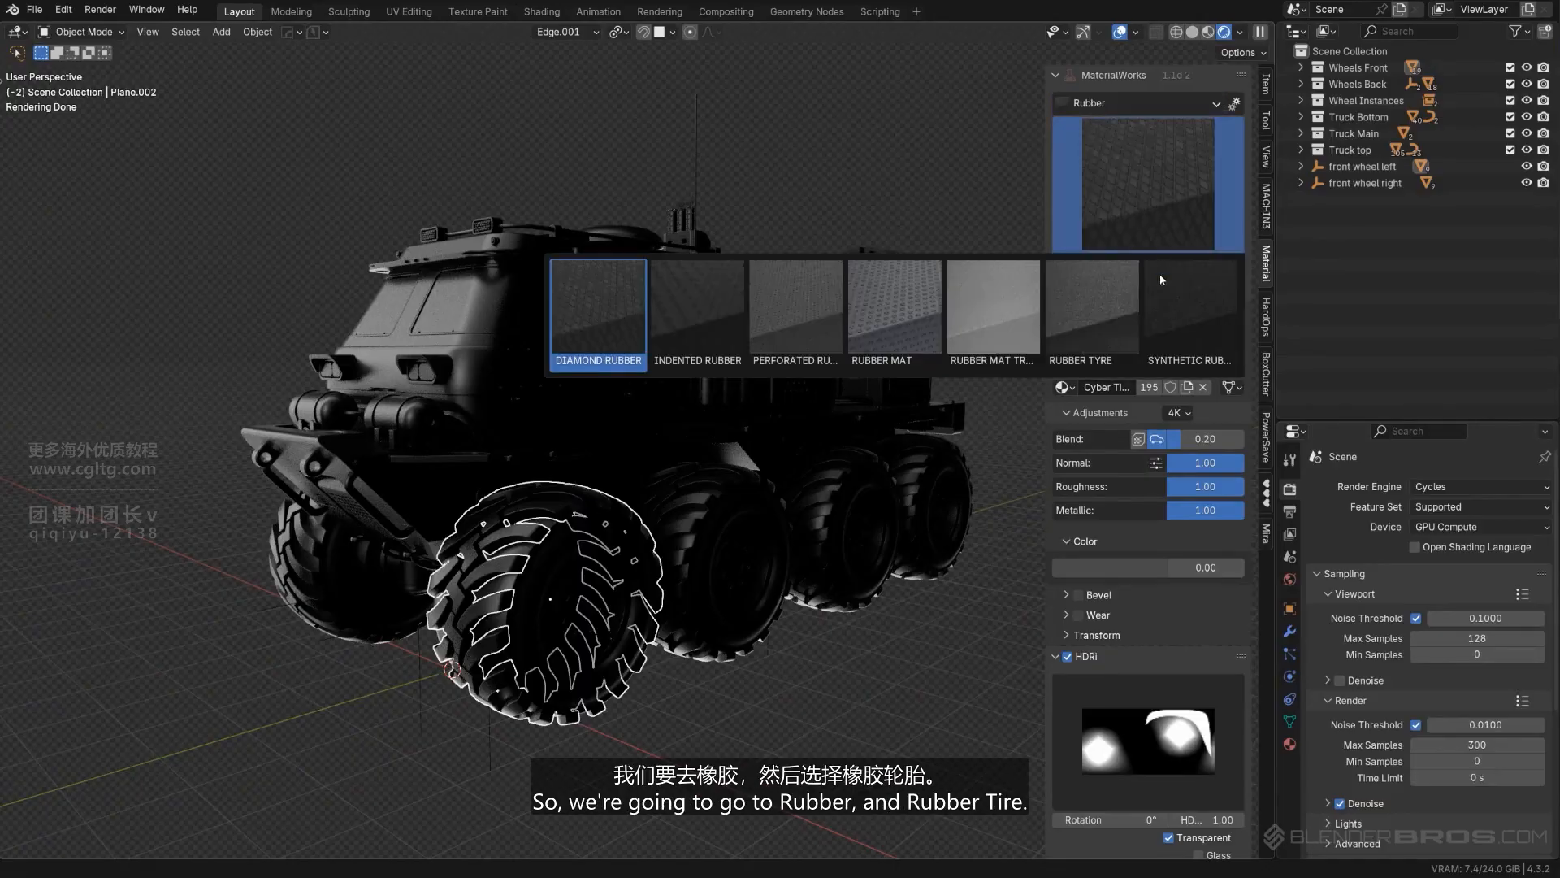
click(525, 598)
- Copy the Rubber Tyre material from the textured tread to the remaining tyre parts of both front wheels
scroll(644, 429, up, 5)
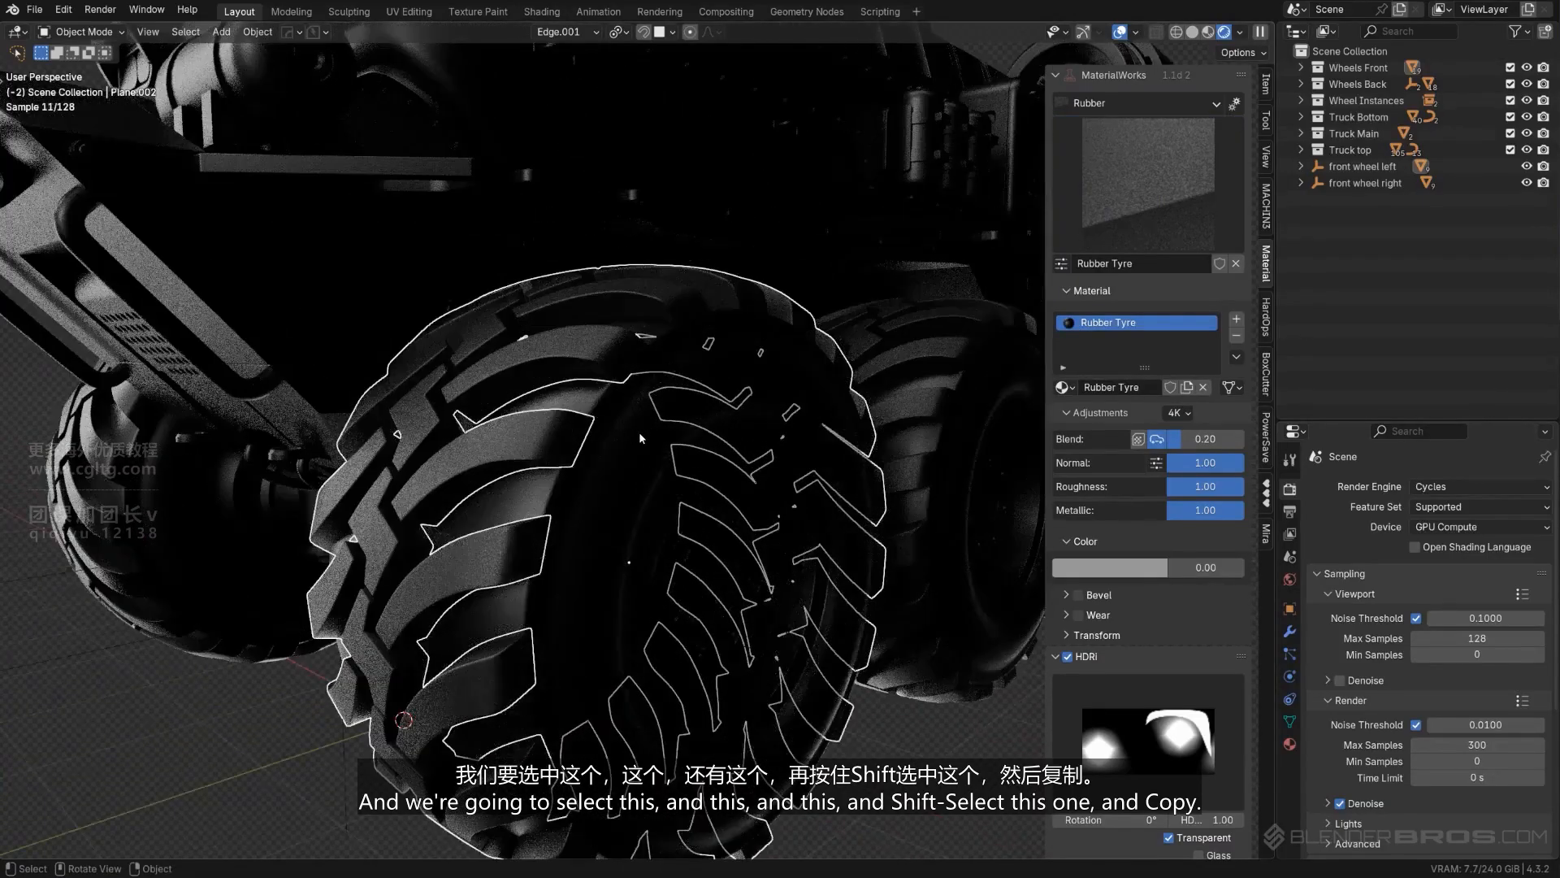
scroll(619, 424, down, 5)
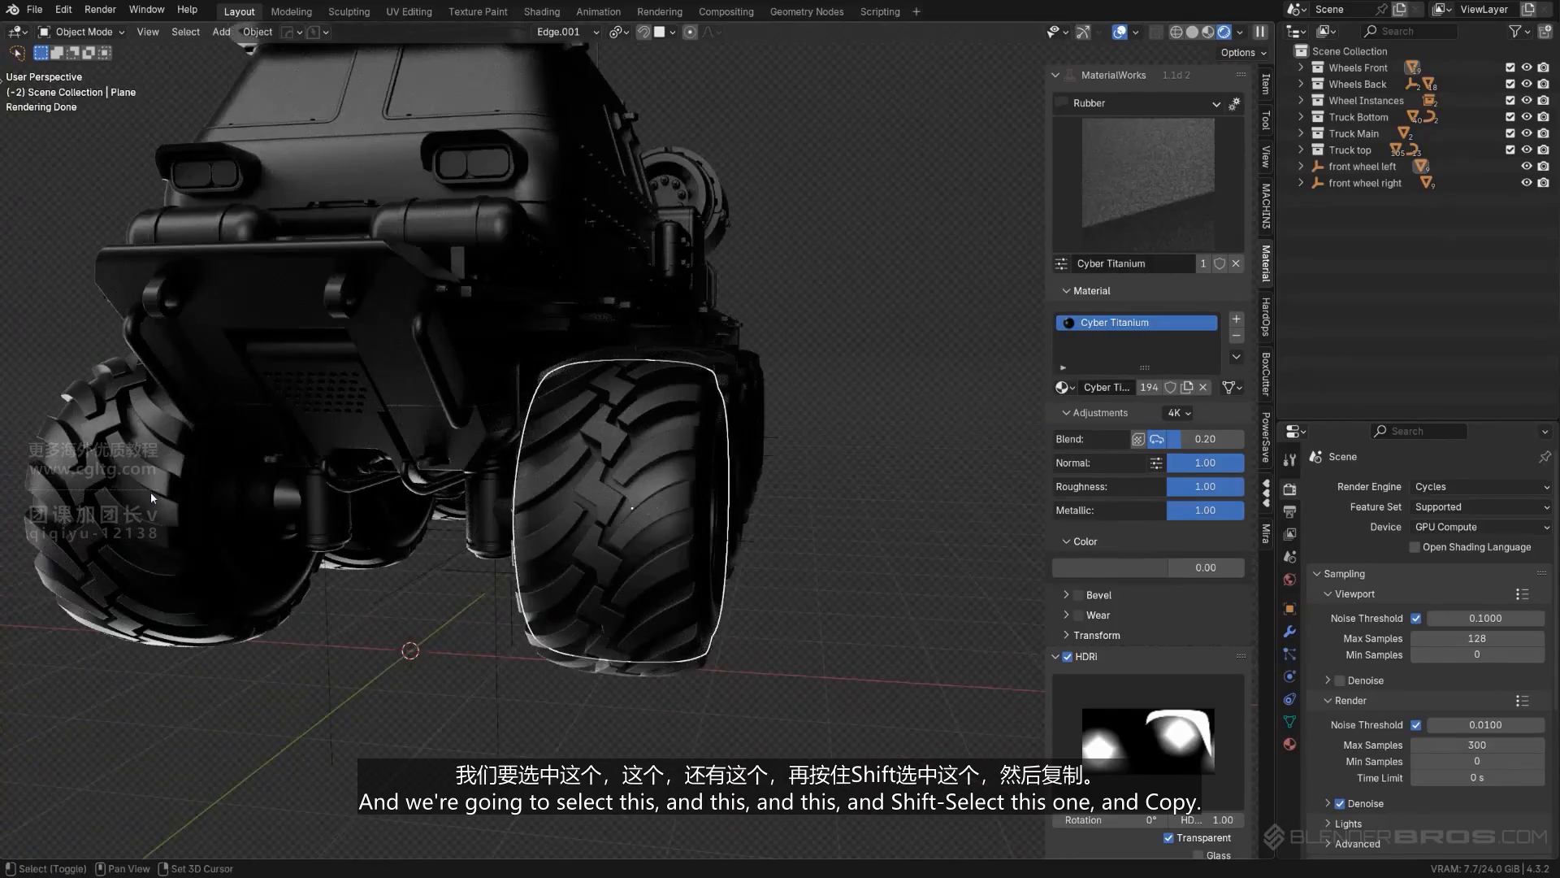
shift+click(149, 491)
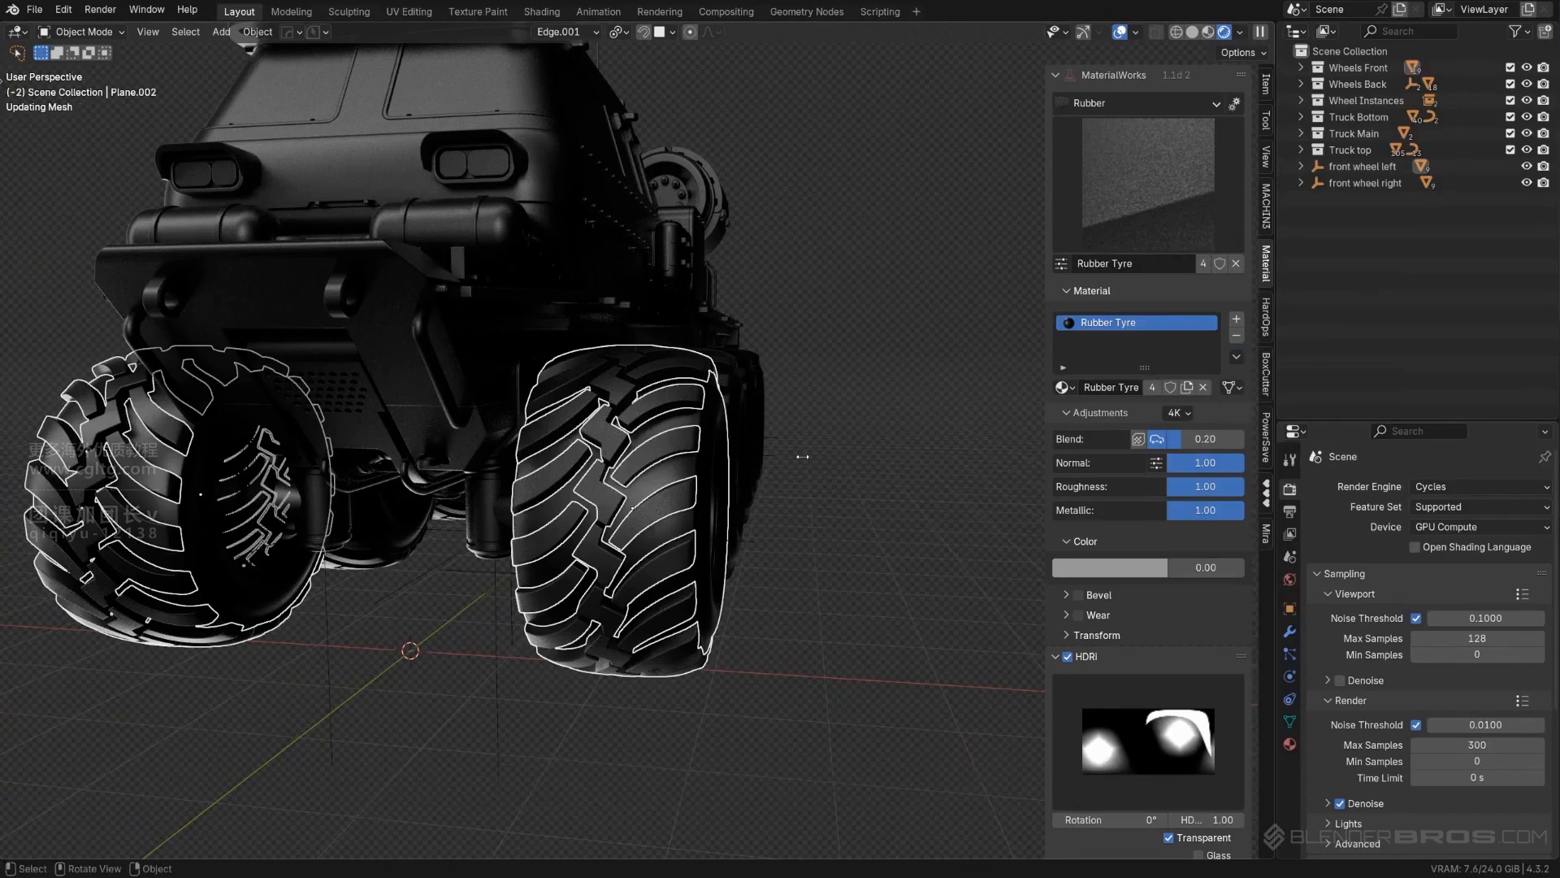
middle_drag(803, 457, 19, 224)
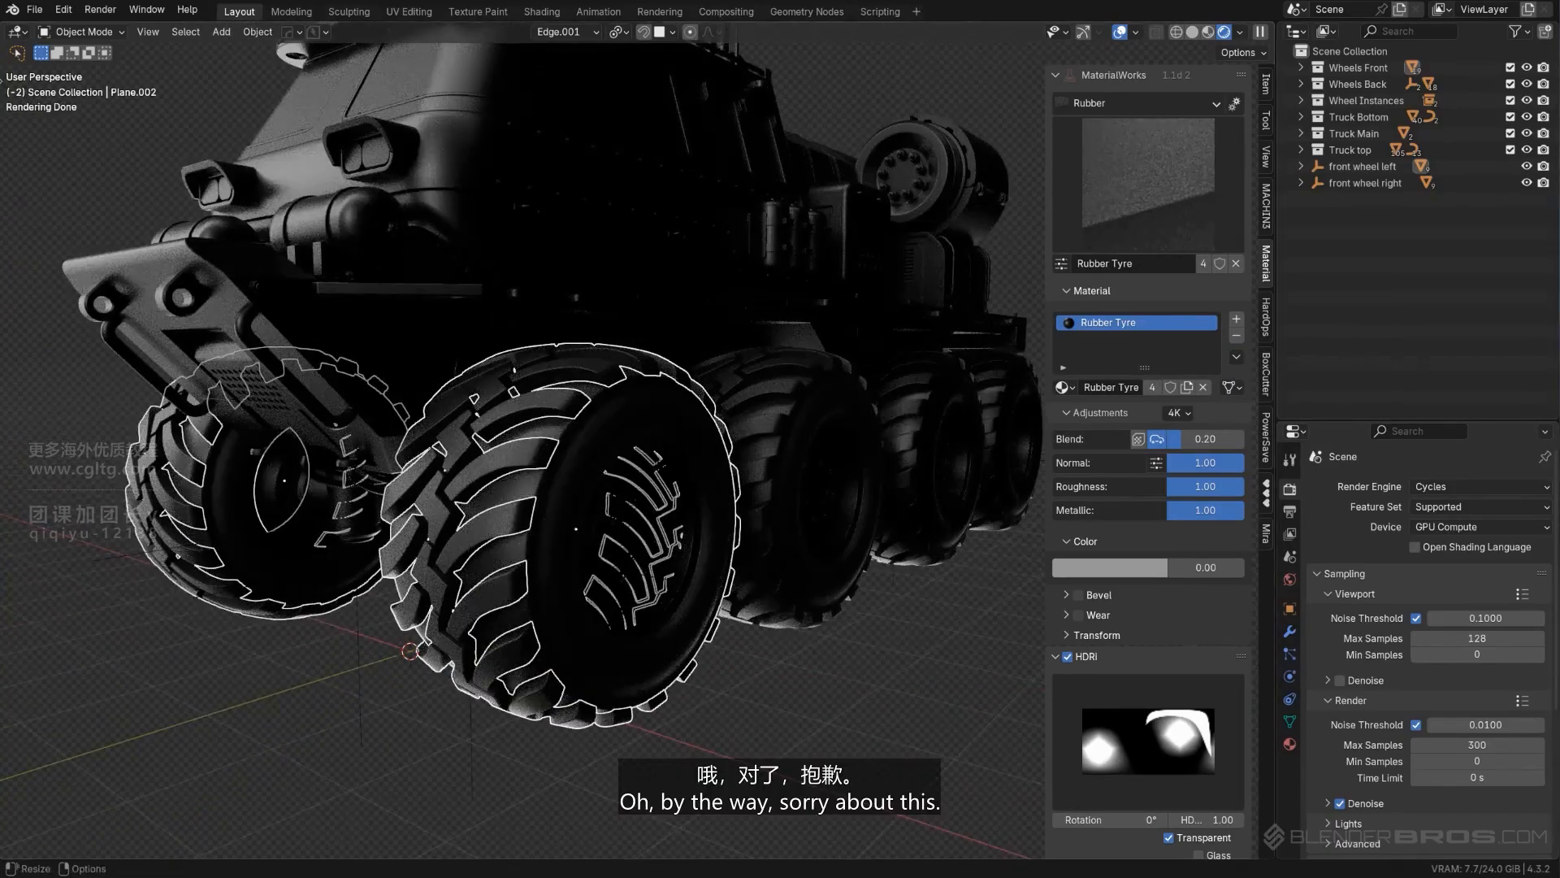
- Select the non-instanced rear tyre parts, make a Rubber Tyre part active, copy its material to them, and clear the selection
scroll(633, 293, down, 4)
middle_drag(660, 302, 465, 361)
scroll(621, 385, up, 4)
shift+middle_drag(621, 386, 894, 399)
shift+click(554, 384)
scroll(566, 383, down, 5)
scroll(674, 435, up, 3)
shift+click(763, 370)
scroll(763, 371, down, 5)
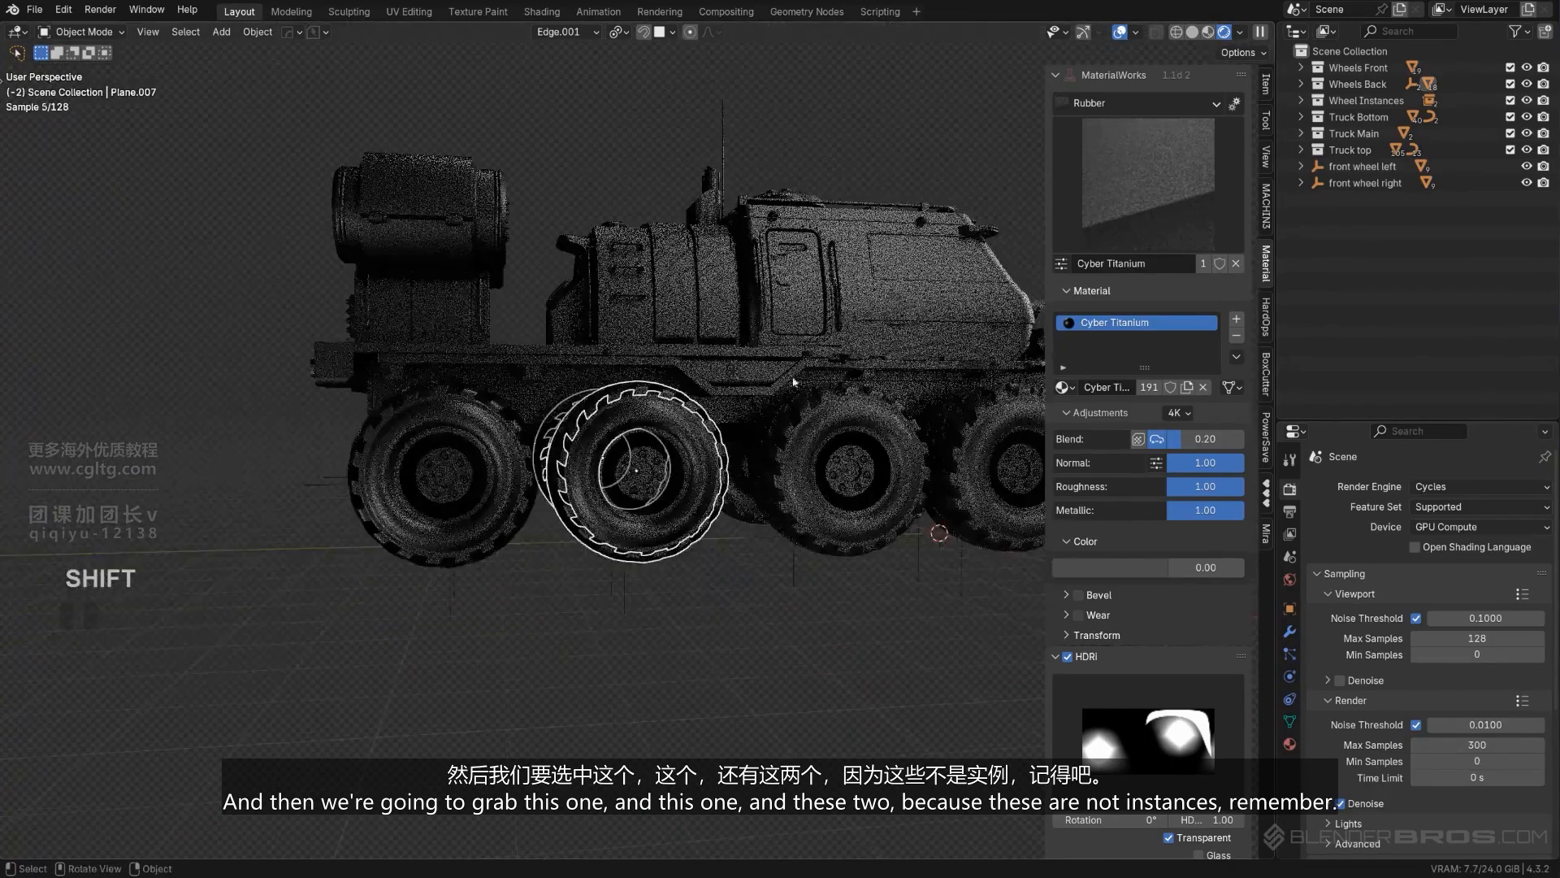
middle_drag(764, 370, 703, 363)
scroll(704, 362, up, 6)
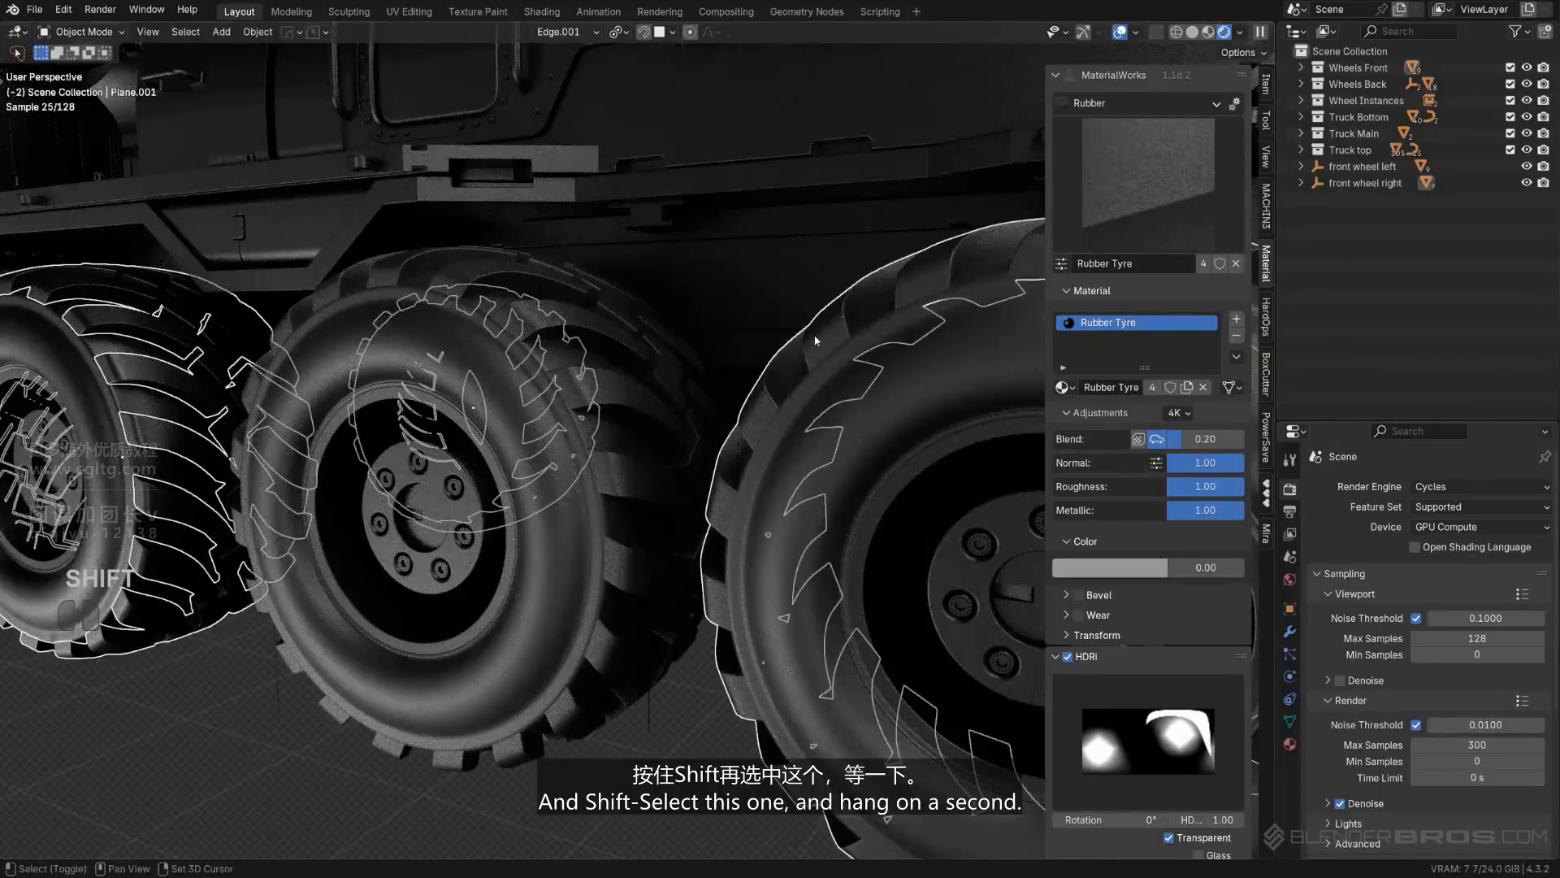
scroll(857, 354, down, 2)
scroll(849, 410, down, 4)
middle_drag(849, 411, 643, 403)
scroll(650, 406, up, 3)
scroll(644, 403, up, 4)
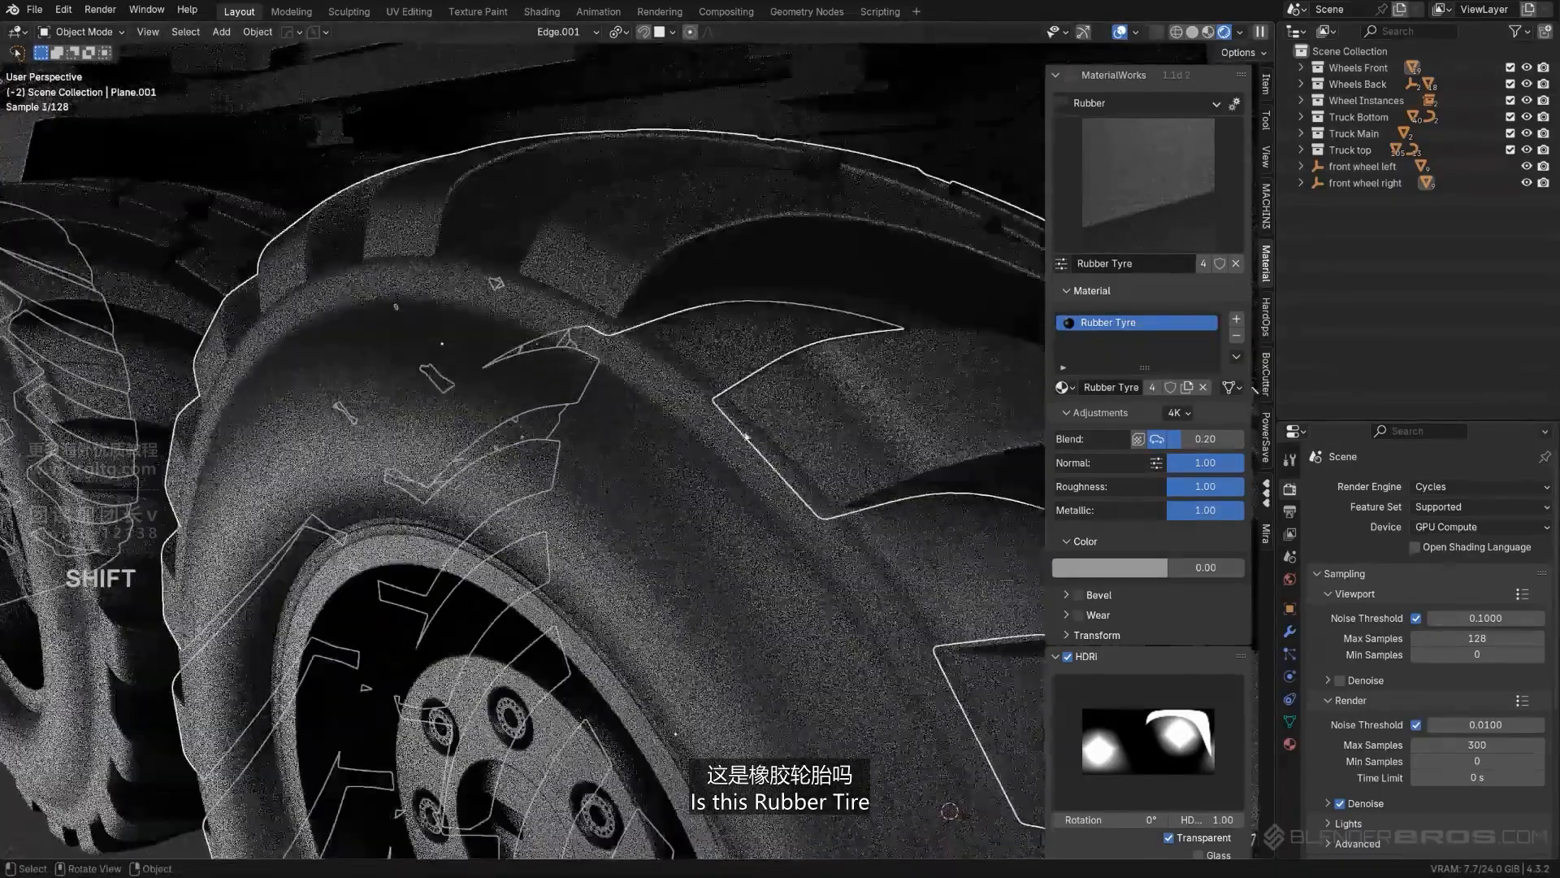
scroll(778, 442, down, 5)
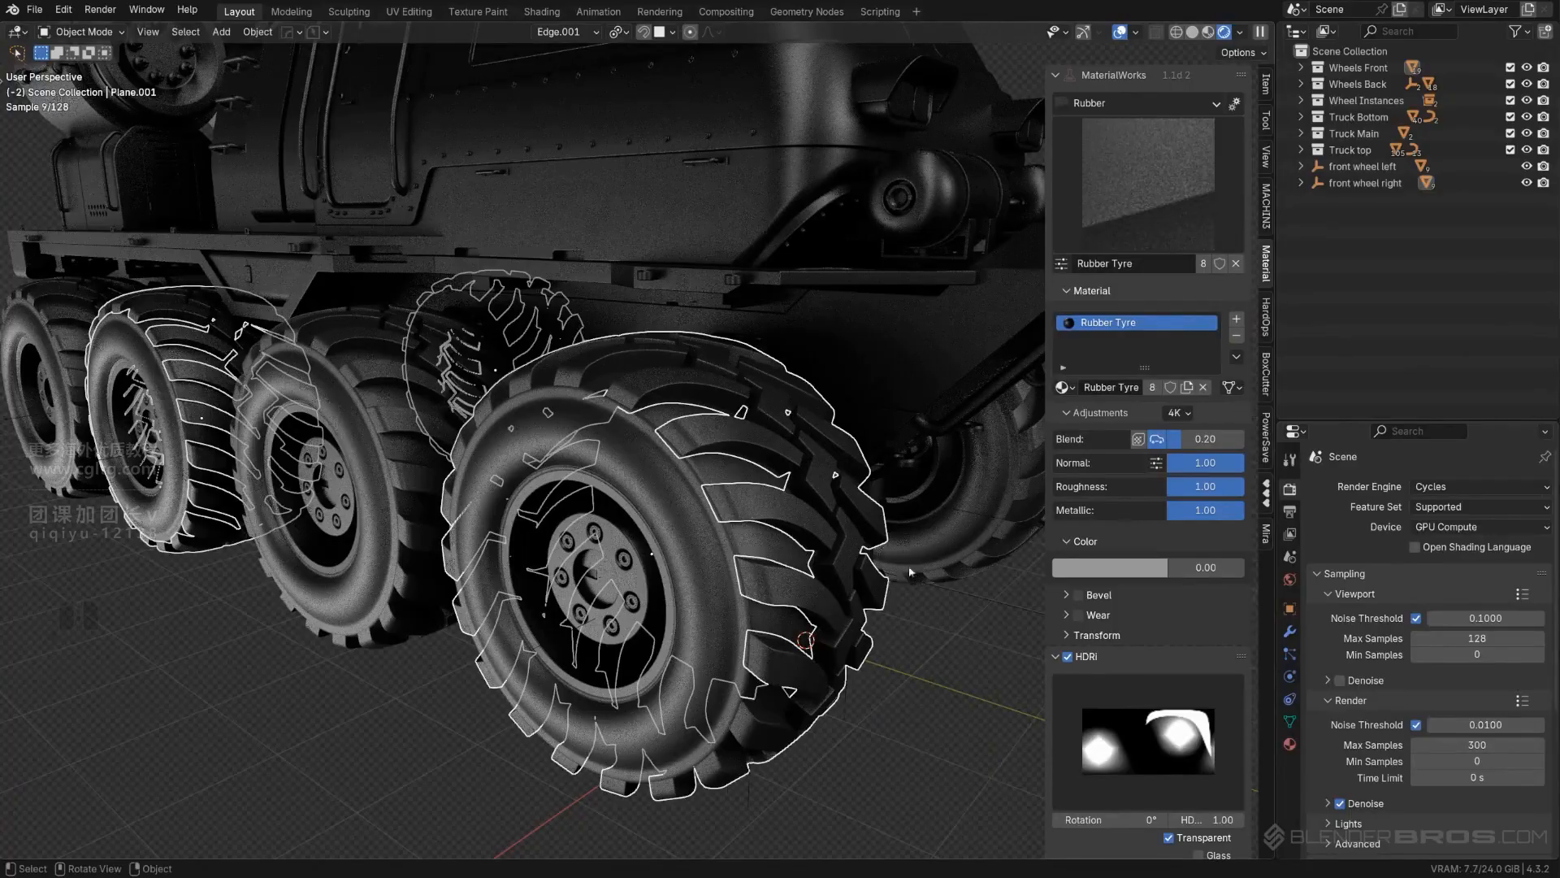
click(909, 657)
- Examine the rubber finish on the wheels and the soft cables between the tanks at the truck's front
scroll(902, 650, down, 3)
middle_drag(650, 520, 705, 522)
scroll(705, 522, up, 3)
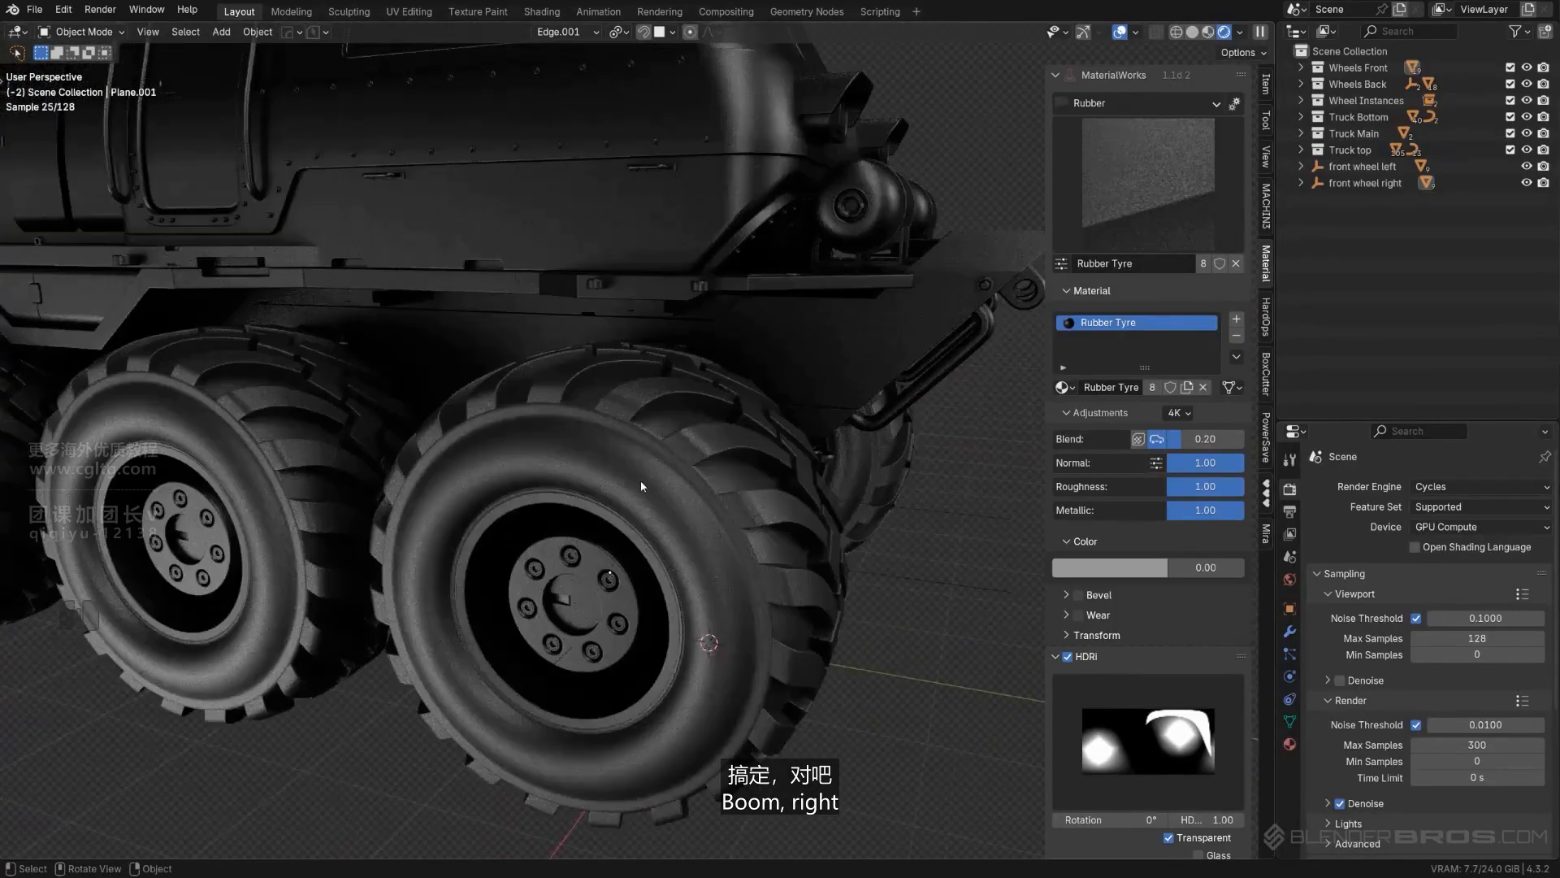
shift+middle_drag(603, 493, 737, 488)
click(284, 443)
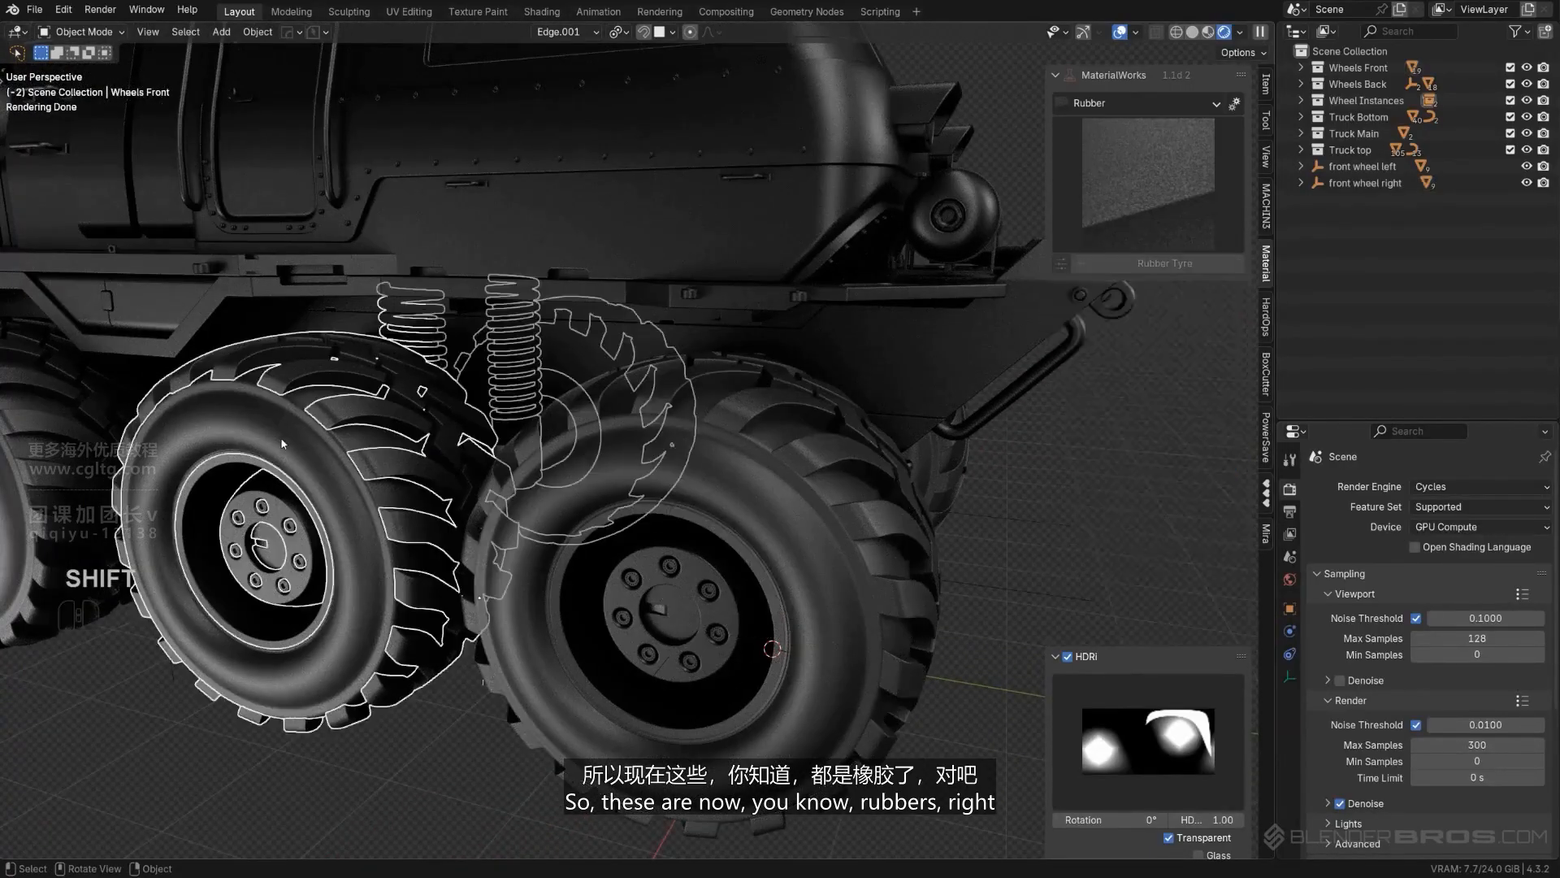
shift+middle_drag(520, 388, 683, 425)
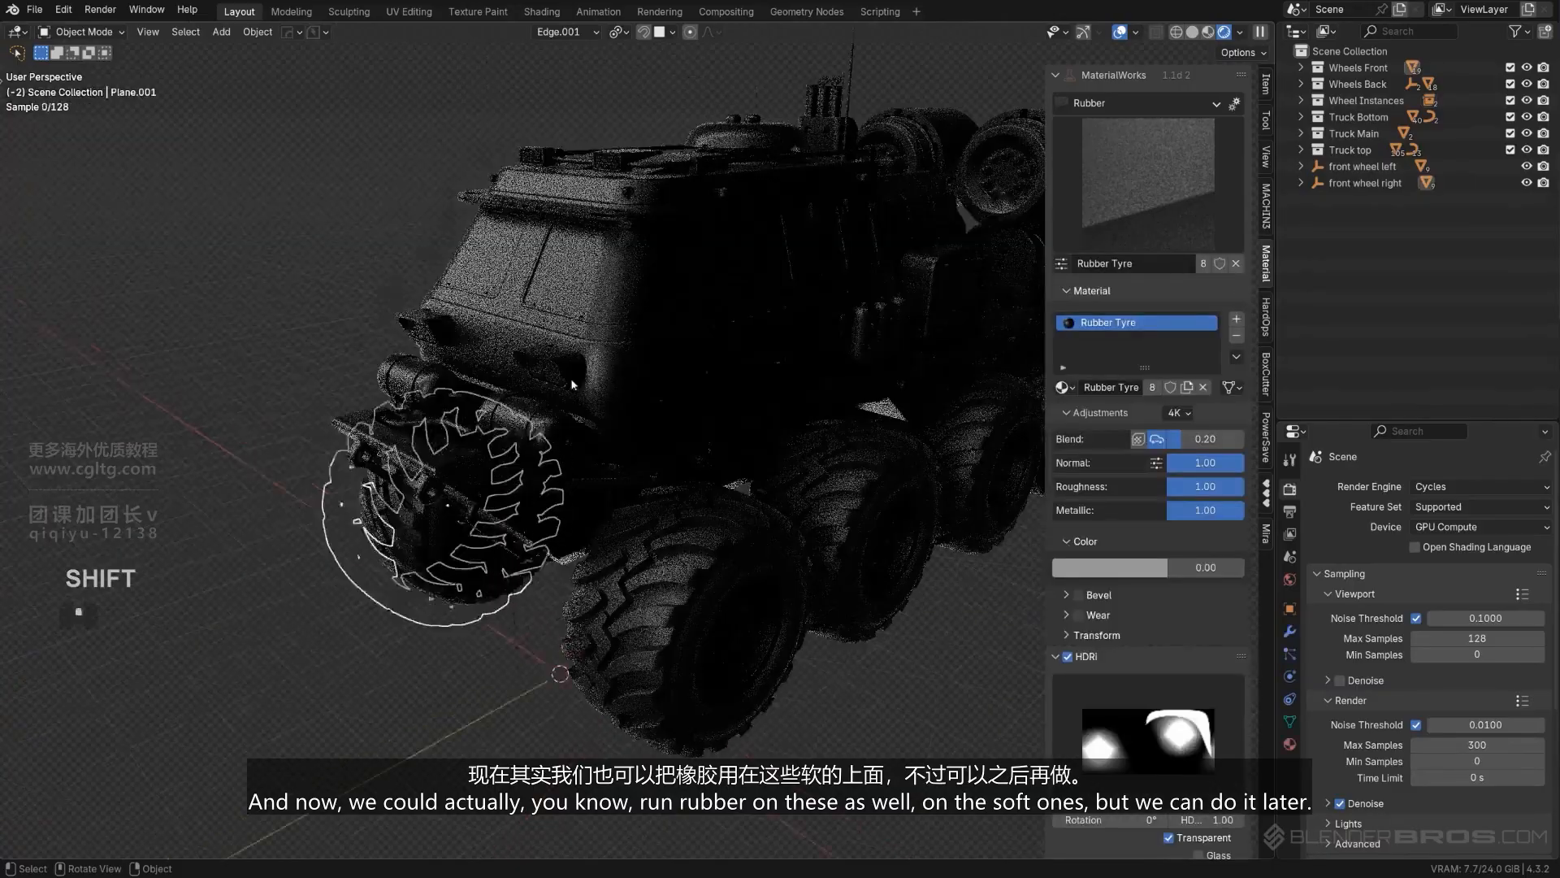
scroll(625, 398, up, 2)
scroll(603, 377, up, 3)
click(603, 377)
scroll(603, 377, down, 2)
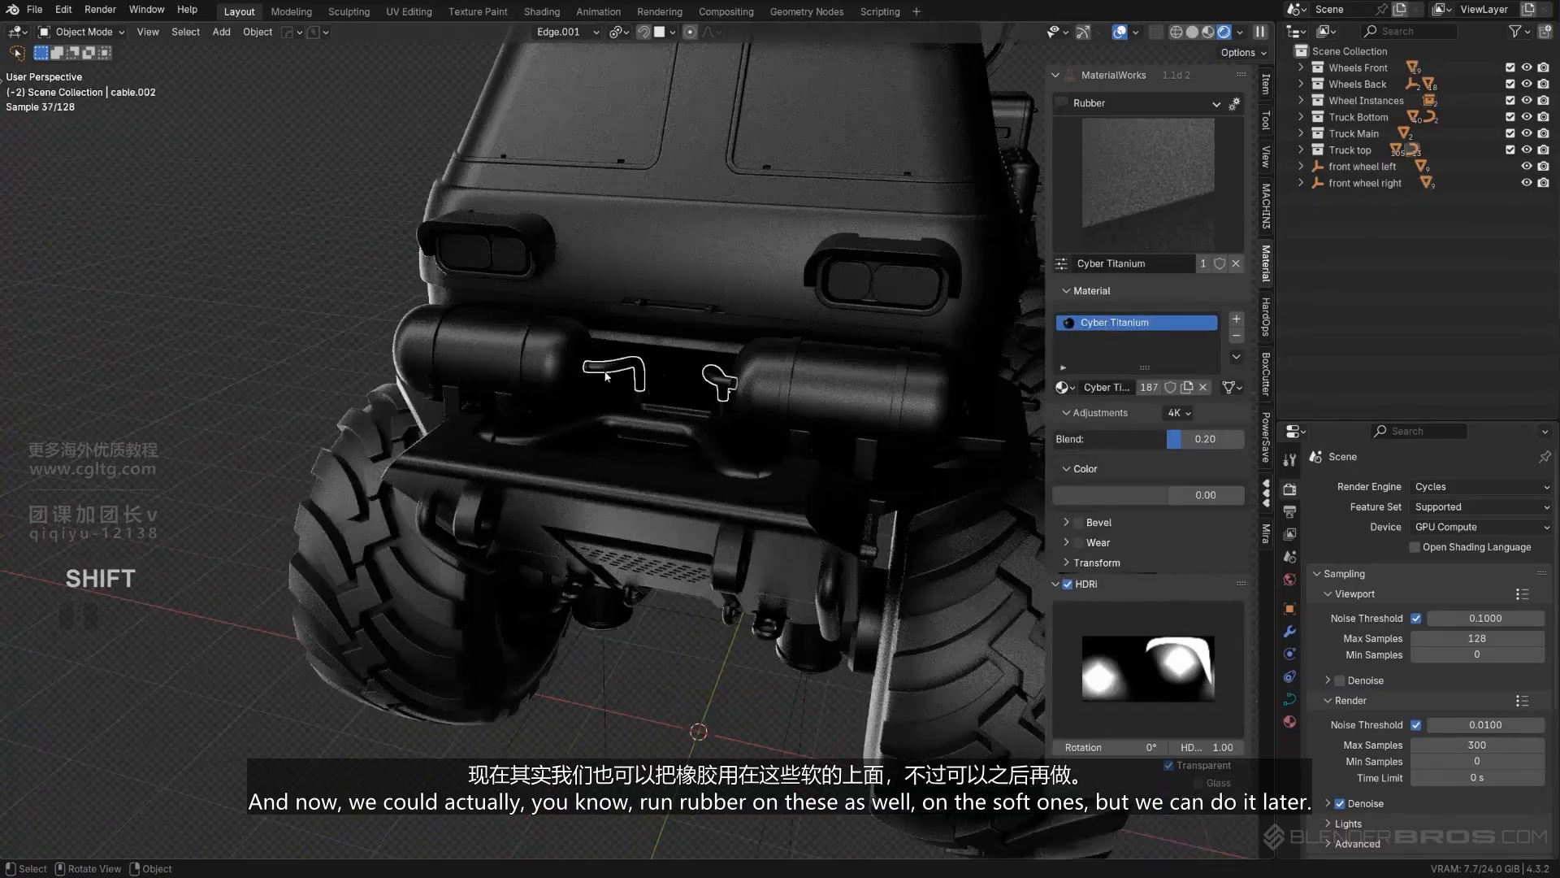
- Apply the Canopy Glass material from the Glass category to the cab's wraparound windshield
middle_drag(603, 377, 650, 374)
shift+middle_drag(682, 374, 743, 414)
scroll(748, 377, up, 3)
scroll(748, 377, down, 3)
scroll(718, 292, down, 2)
scroll(628, 373, up, 4)
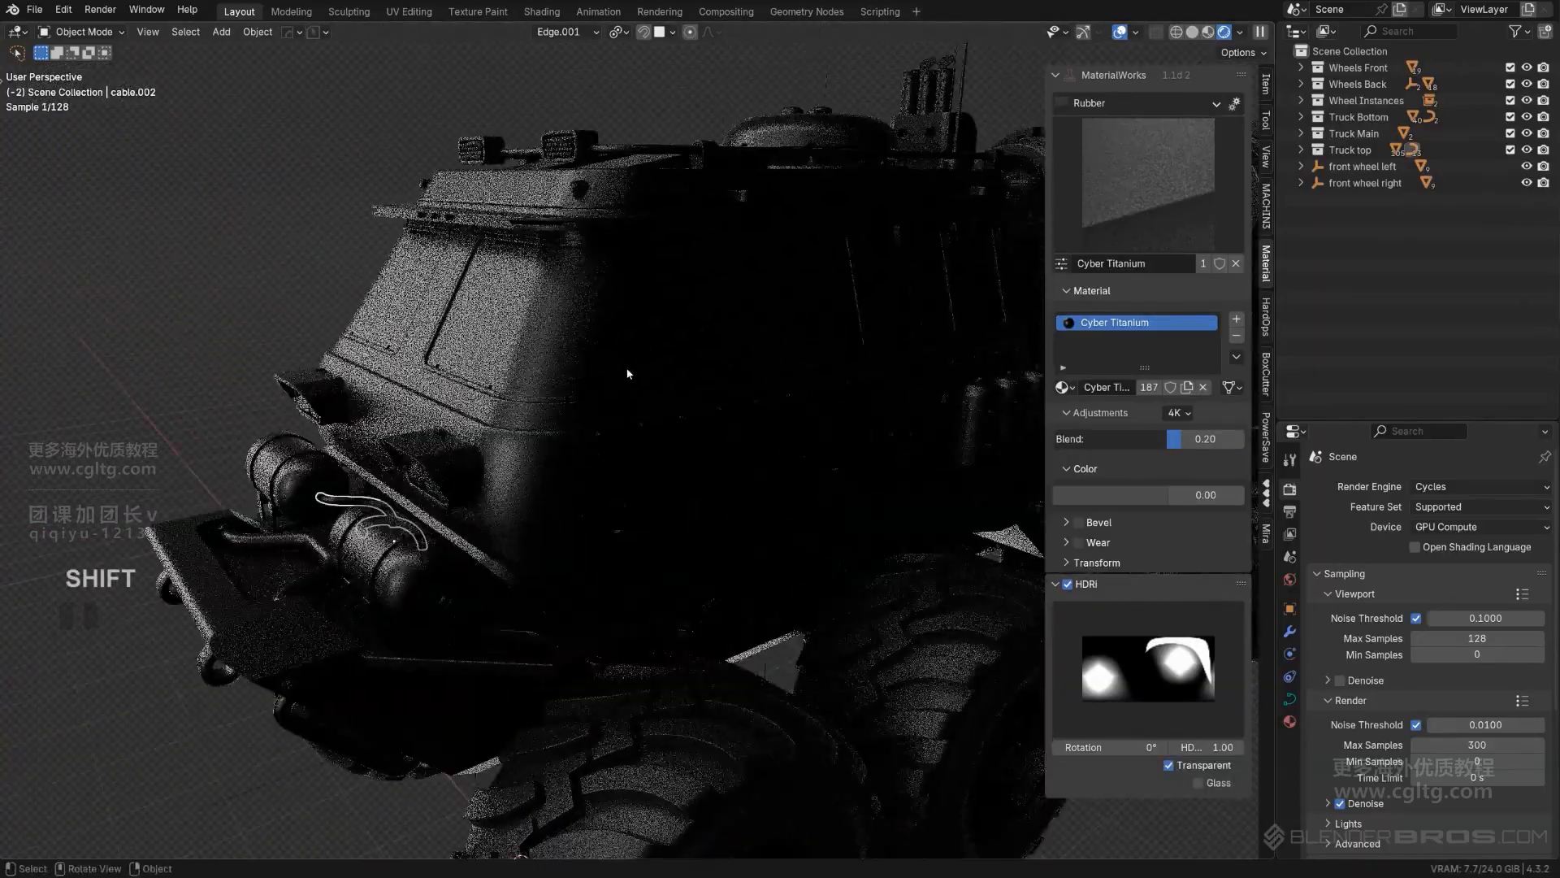
click(582, 349)
middle_drag(691, 351, 725, 357)
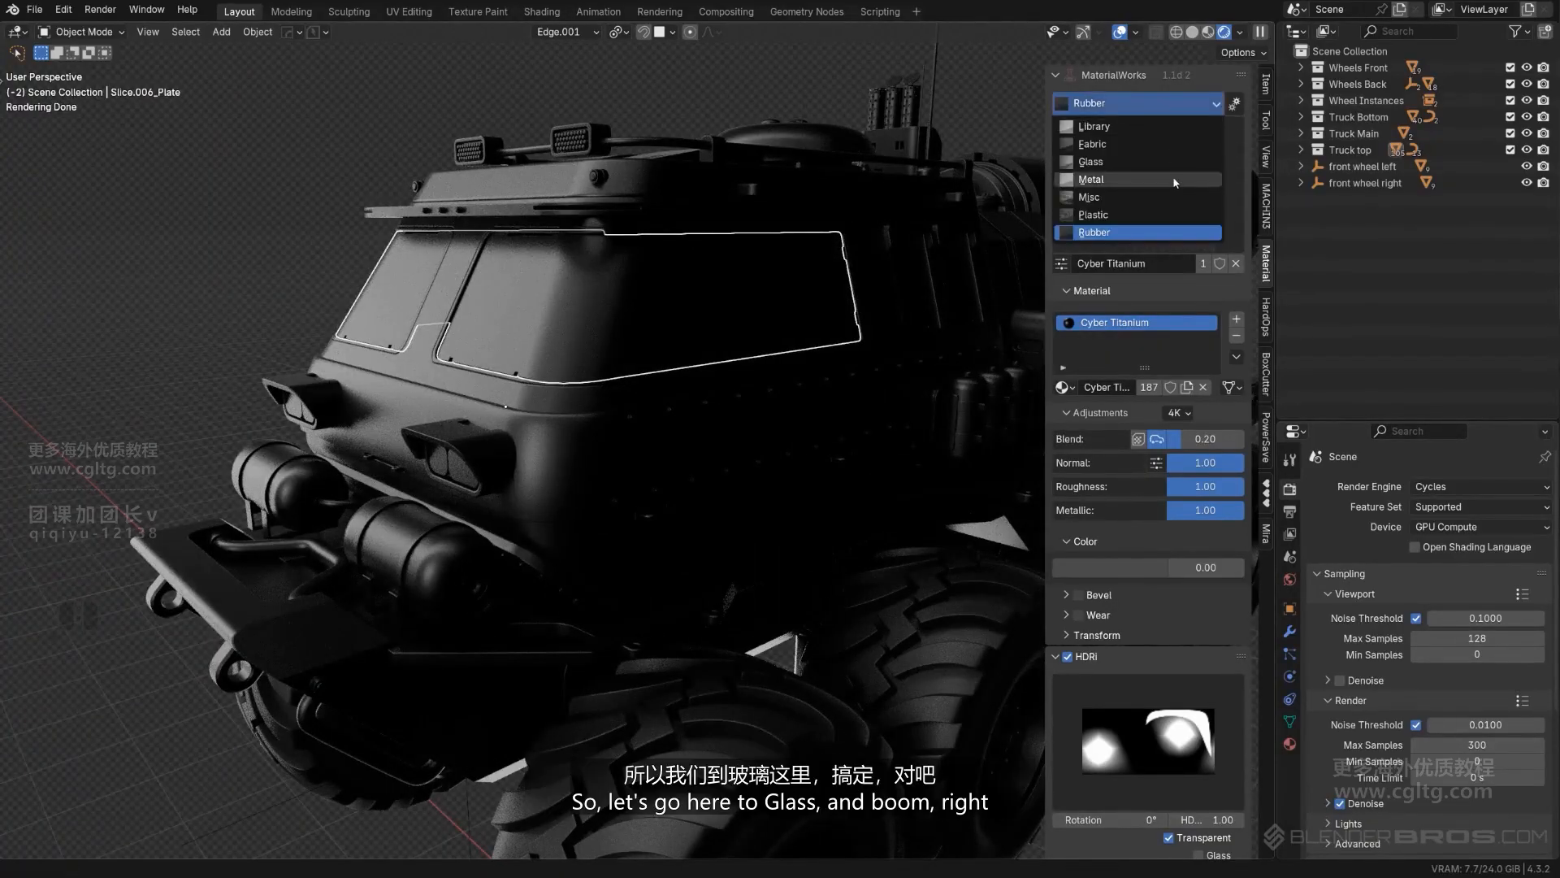
click(1167, 160)
click(1109, 312)
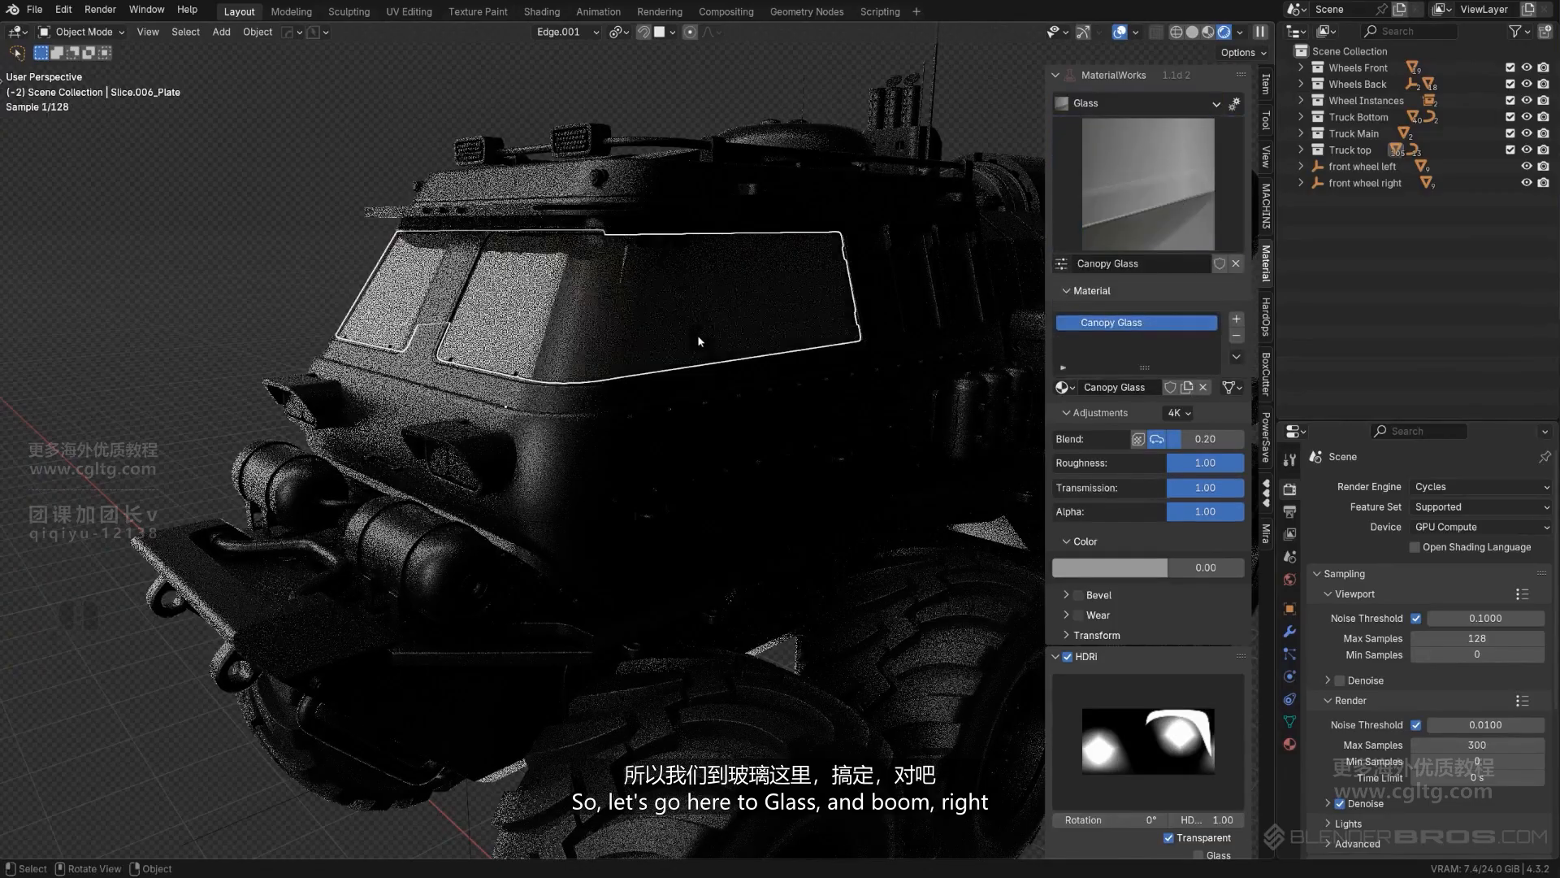
- Copy the windshield's Canopy Glass material to the two small side windows and the narrow door window on the opposite side
middle_drag(696, 339, 582, 350)
scroll(629, 350, up, 2)
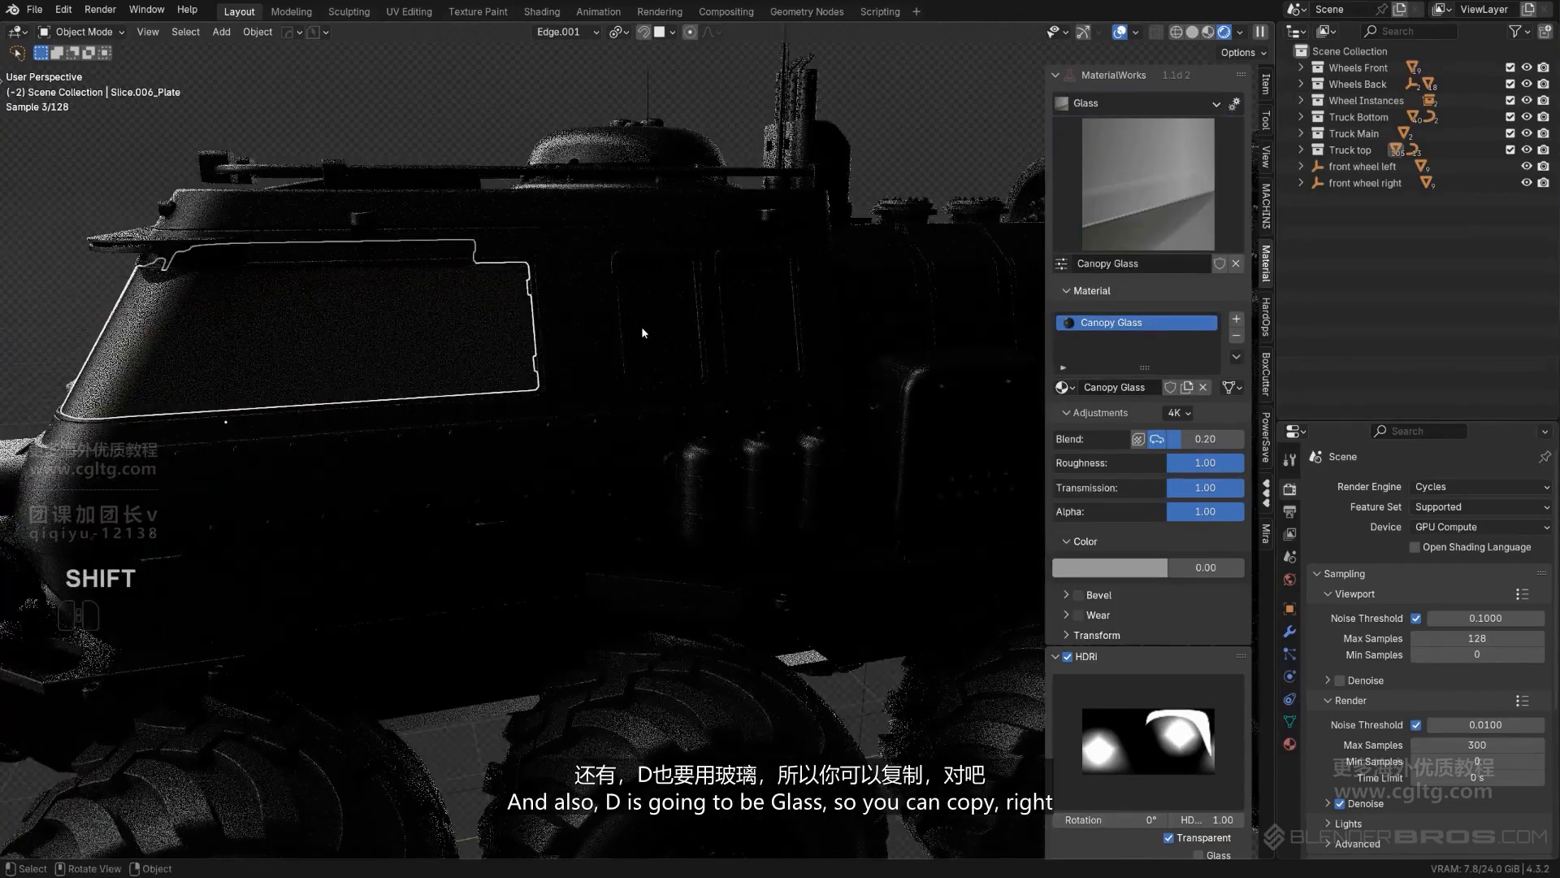
click(747, 325)
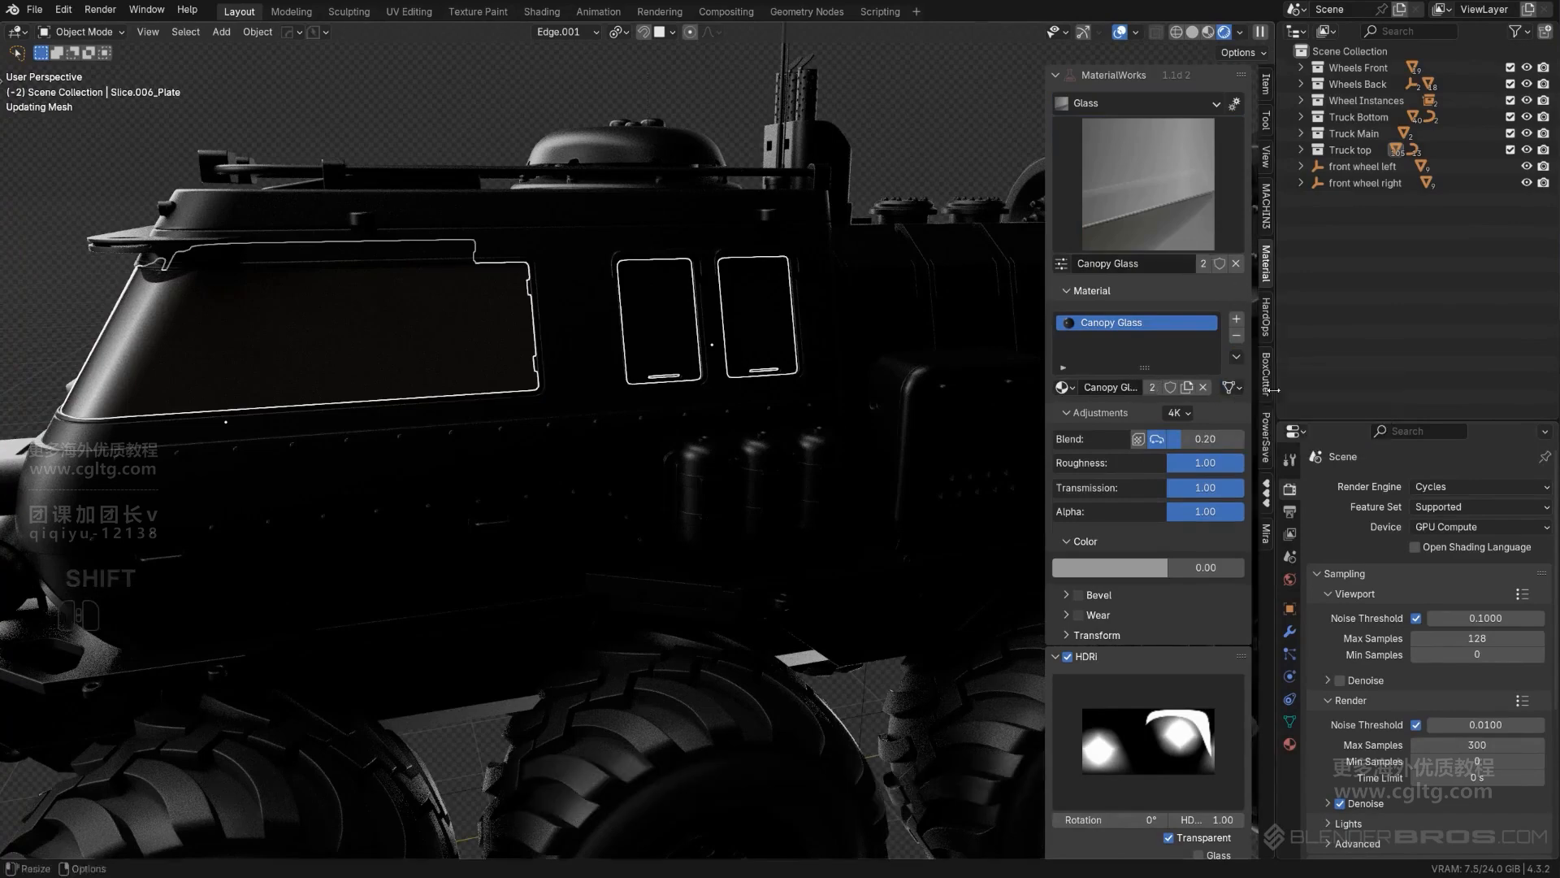
middle_drag(653, 332, 517, 401)
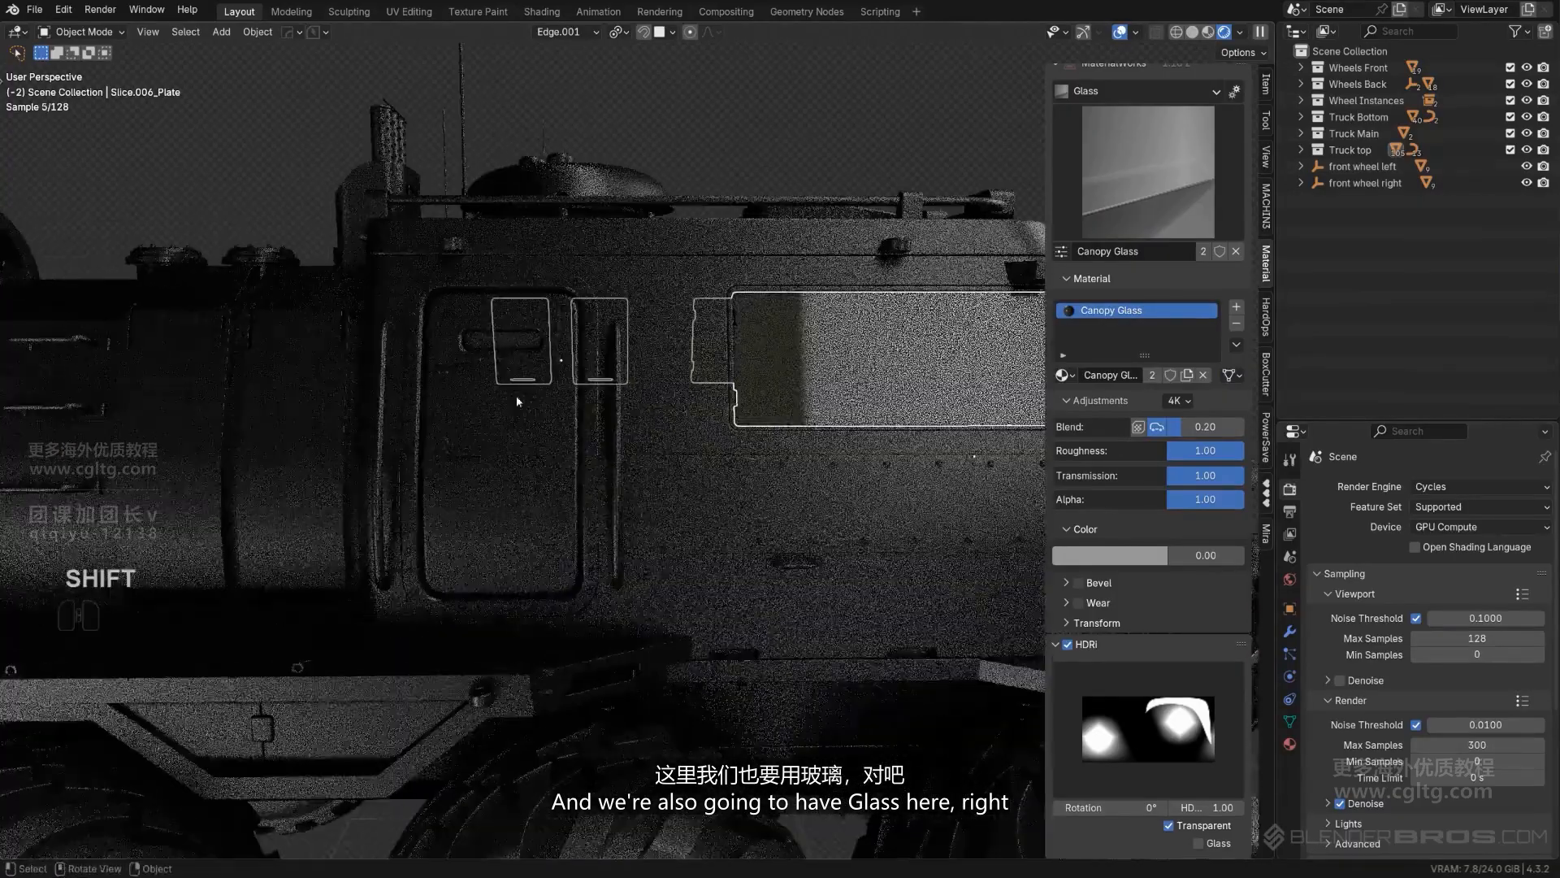
shift+click(503, 345)
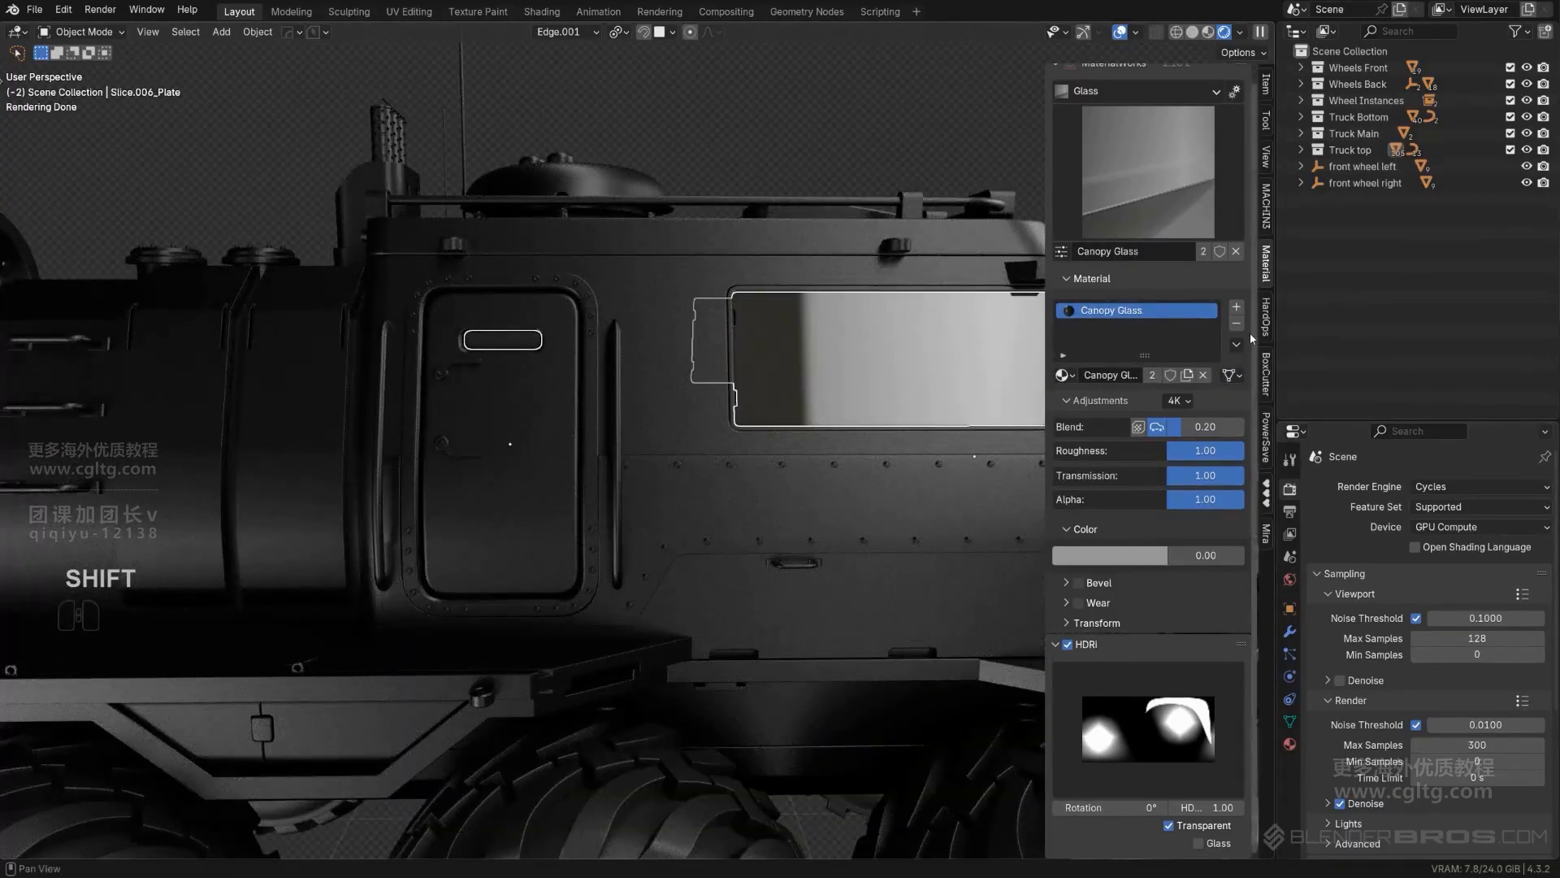
scroll(764, 288, down, 2)
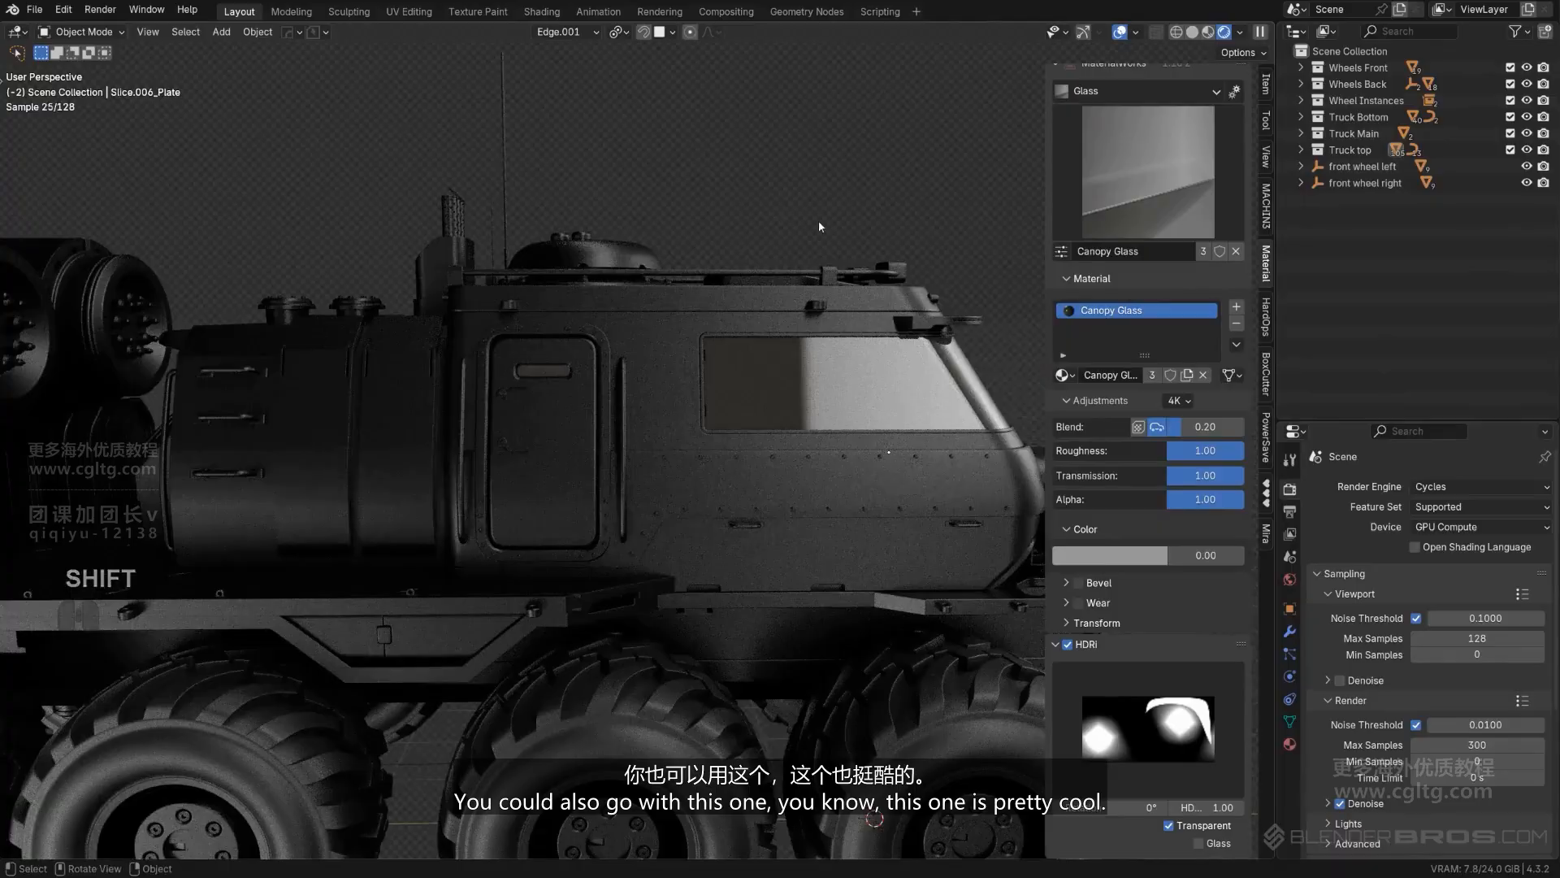
- Try the Matte Screen material from the Plastic category on the windshield
scroll(779, 227, down, 4)
middle_drag(819, 226, 751, 303)
scroll(779, 227, up, 4)
scroll(867, 352, up, 2)
click(867, 351)
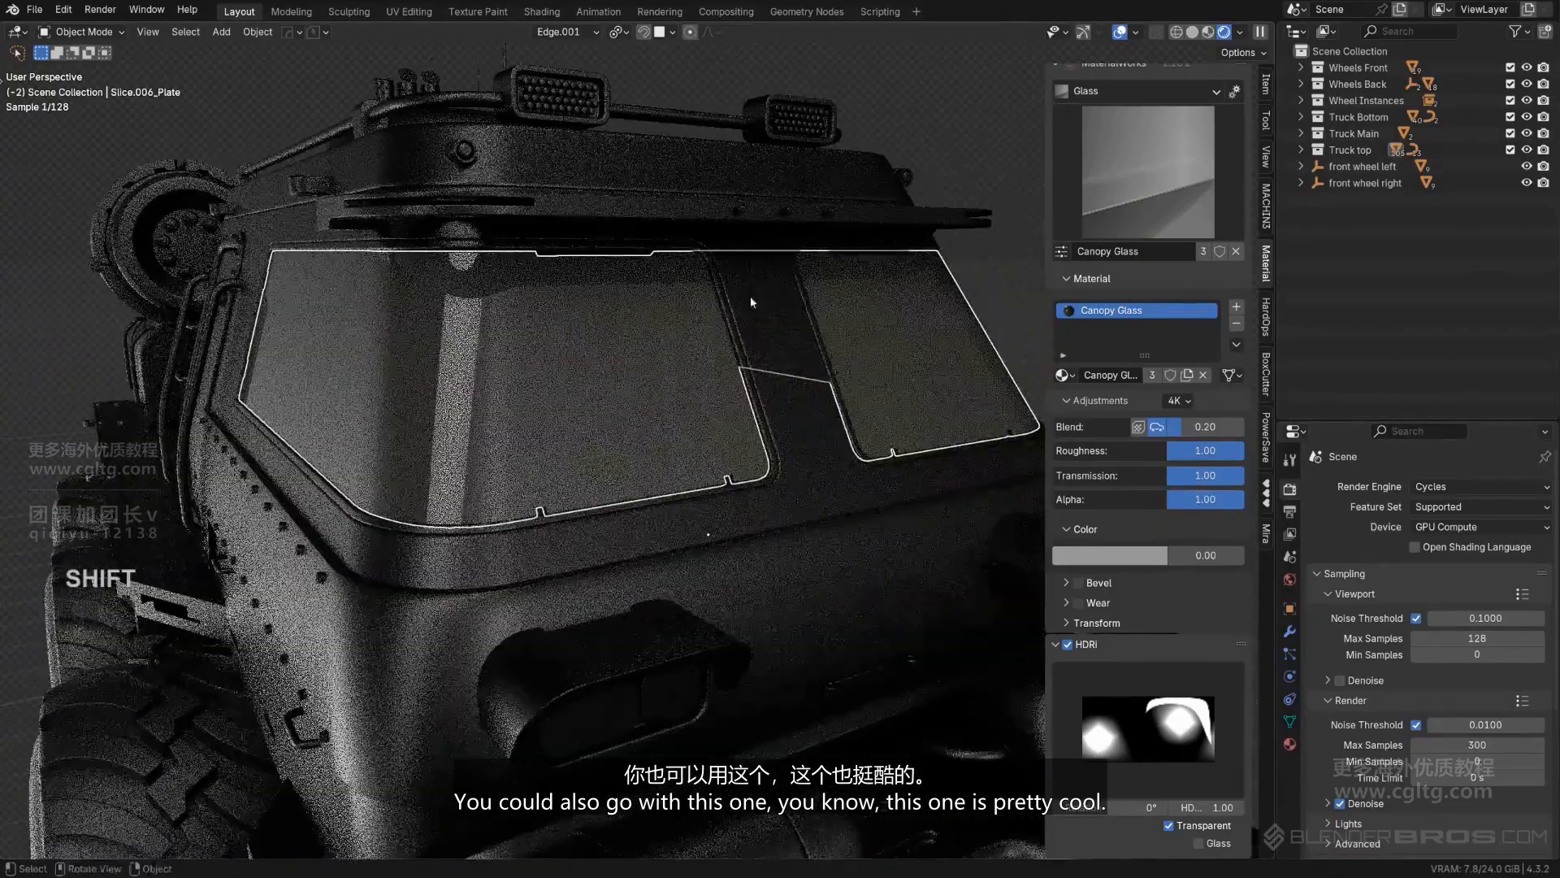
click(1189, 202)
click(1177, 159)
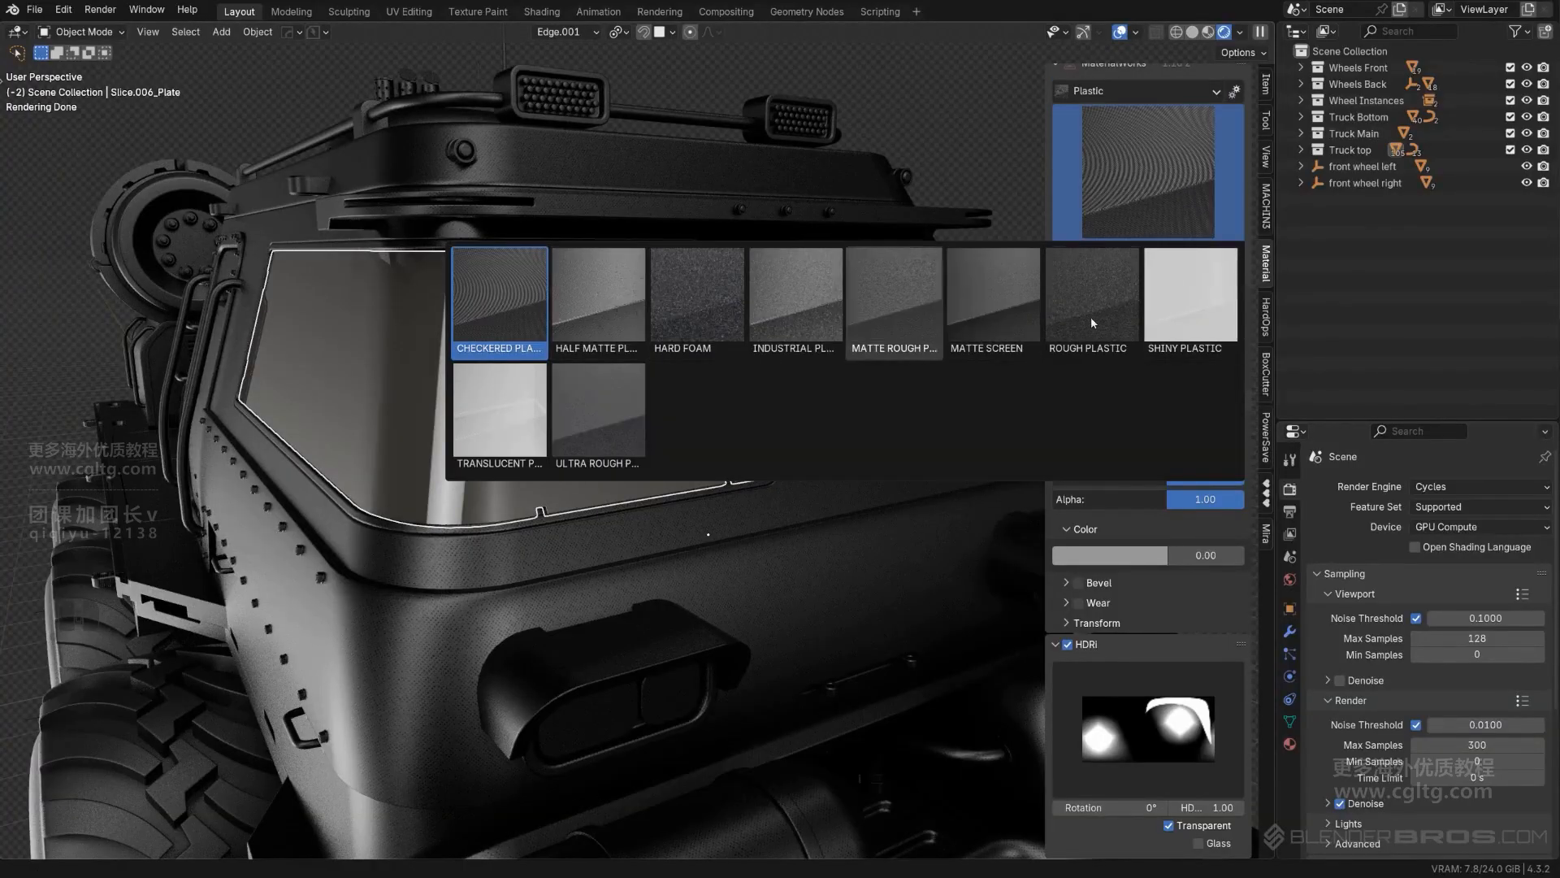
click(1026, 297)
middle_drag(1026, 297, 950, 251)
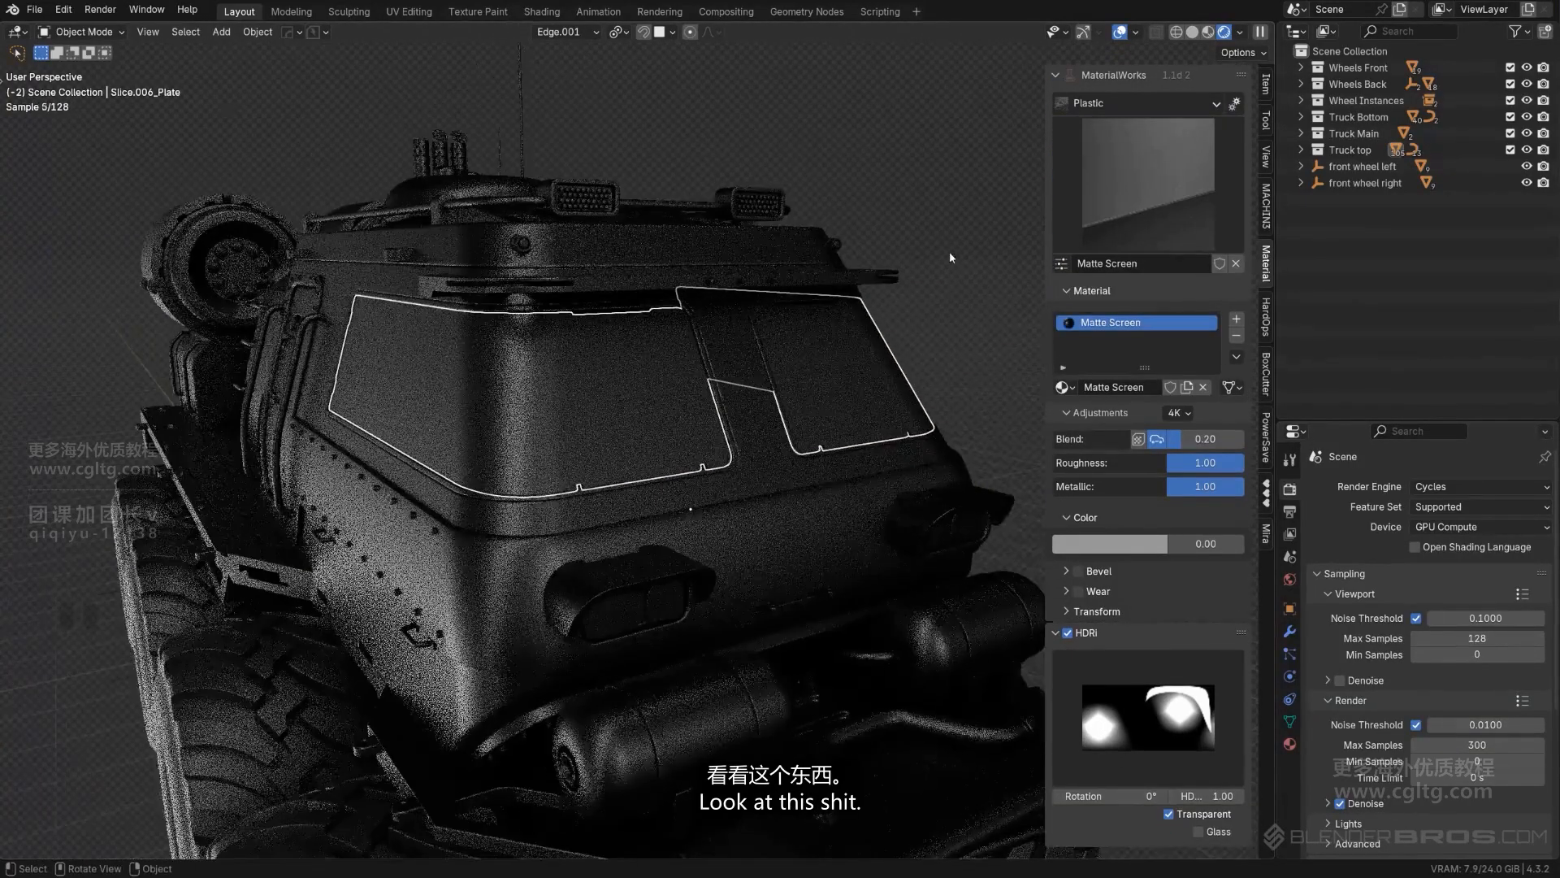
- Inspect the windshield's matte finish from the front and undo the Matte Screen material
middle_drag(709, 351, 573, 363)
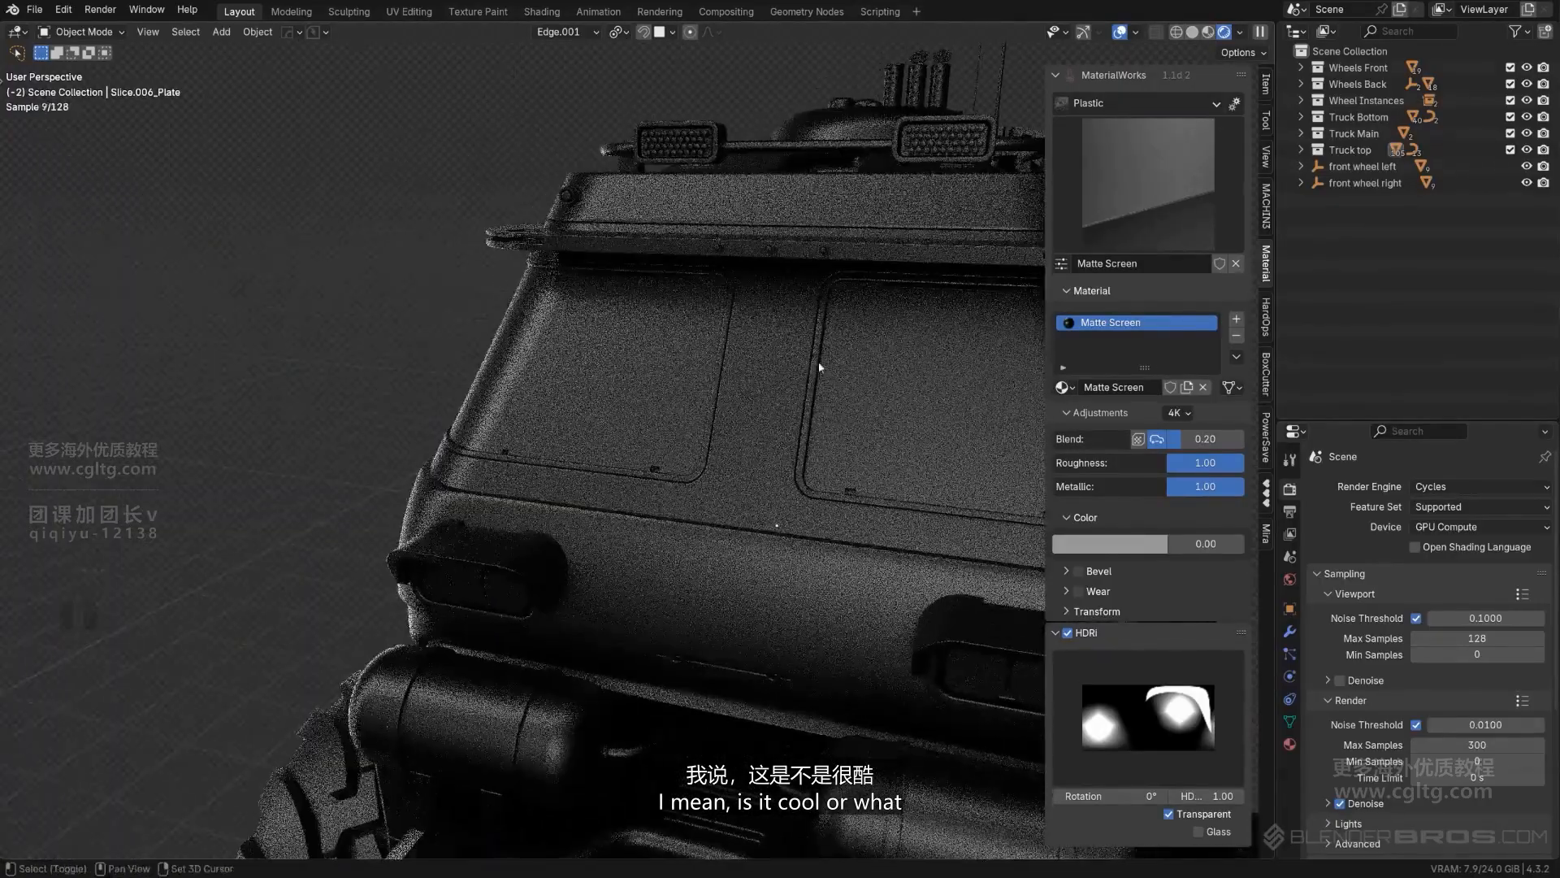
shift+middle_drag(821, 365, 720, 422)
scroll(660, 336, up, 2)
scroll(670, 348, down, 5)
key(ctrl+z)
key(ctrl+z)
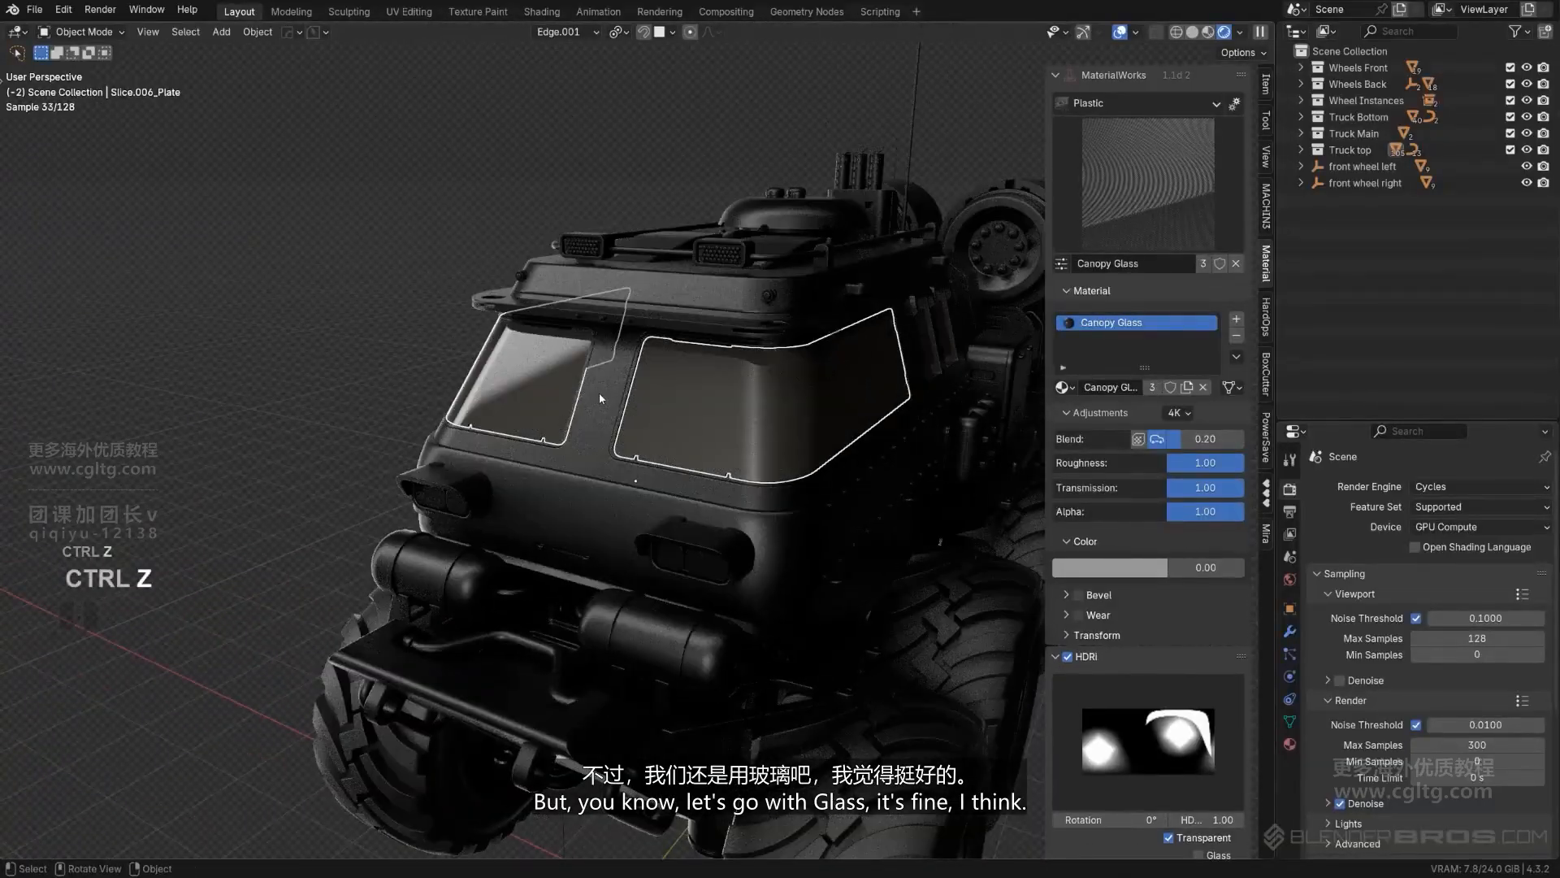
- Apply the White Metal material from the Metal category to the upper cab shell around the windows
click(600, 398)
middle_drag(639, 393, 737, 350)
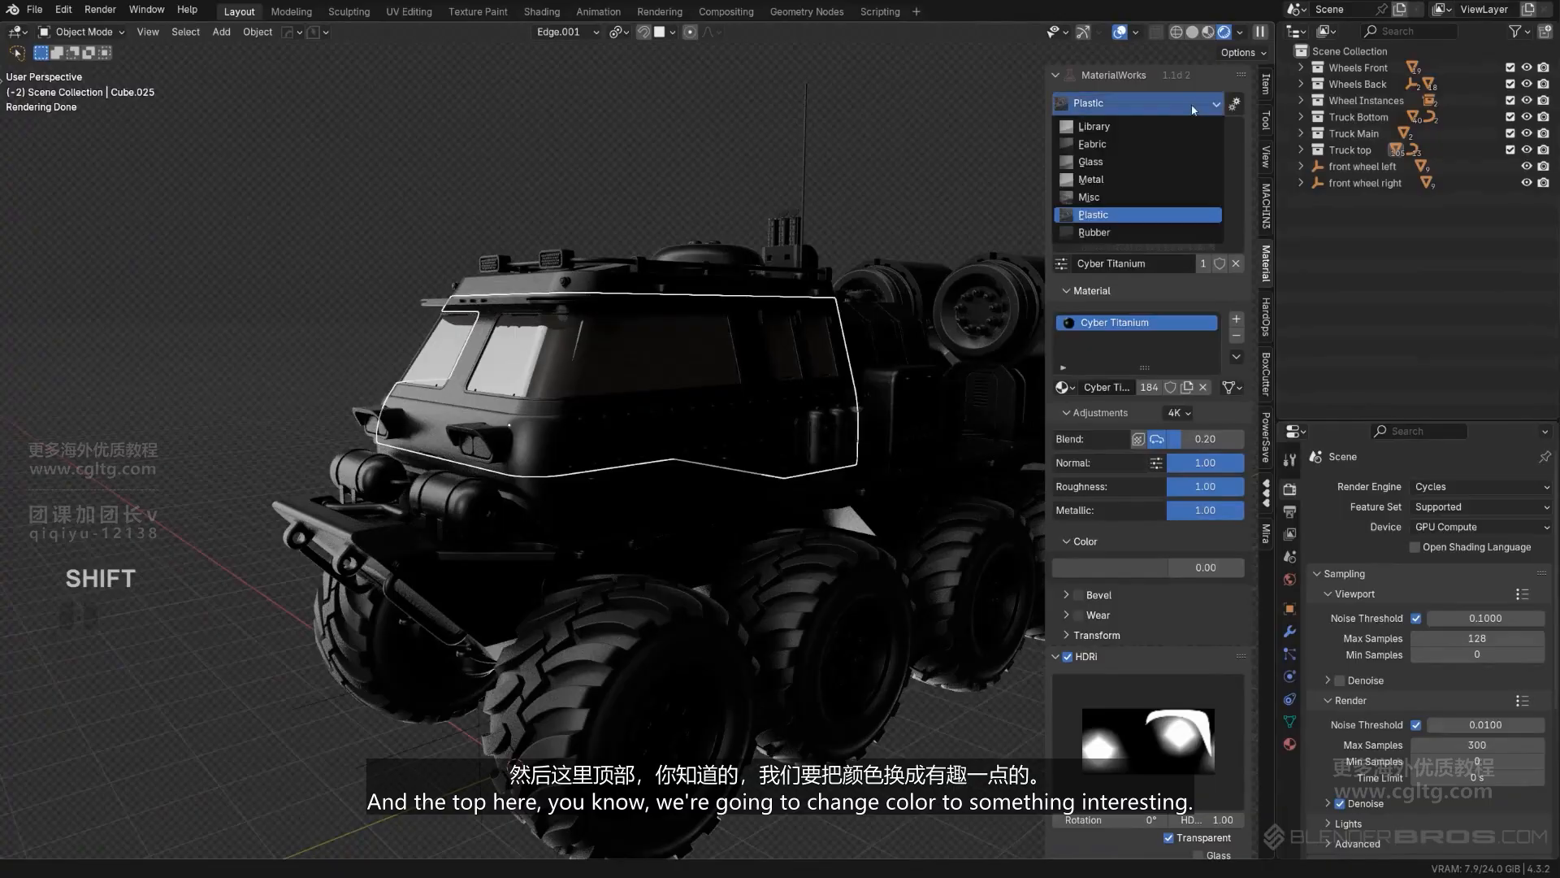
click(1162, 178)
click(1163, 186)
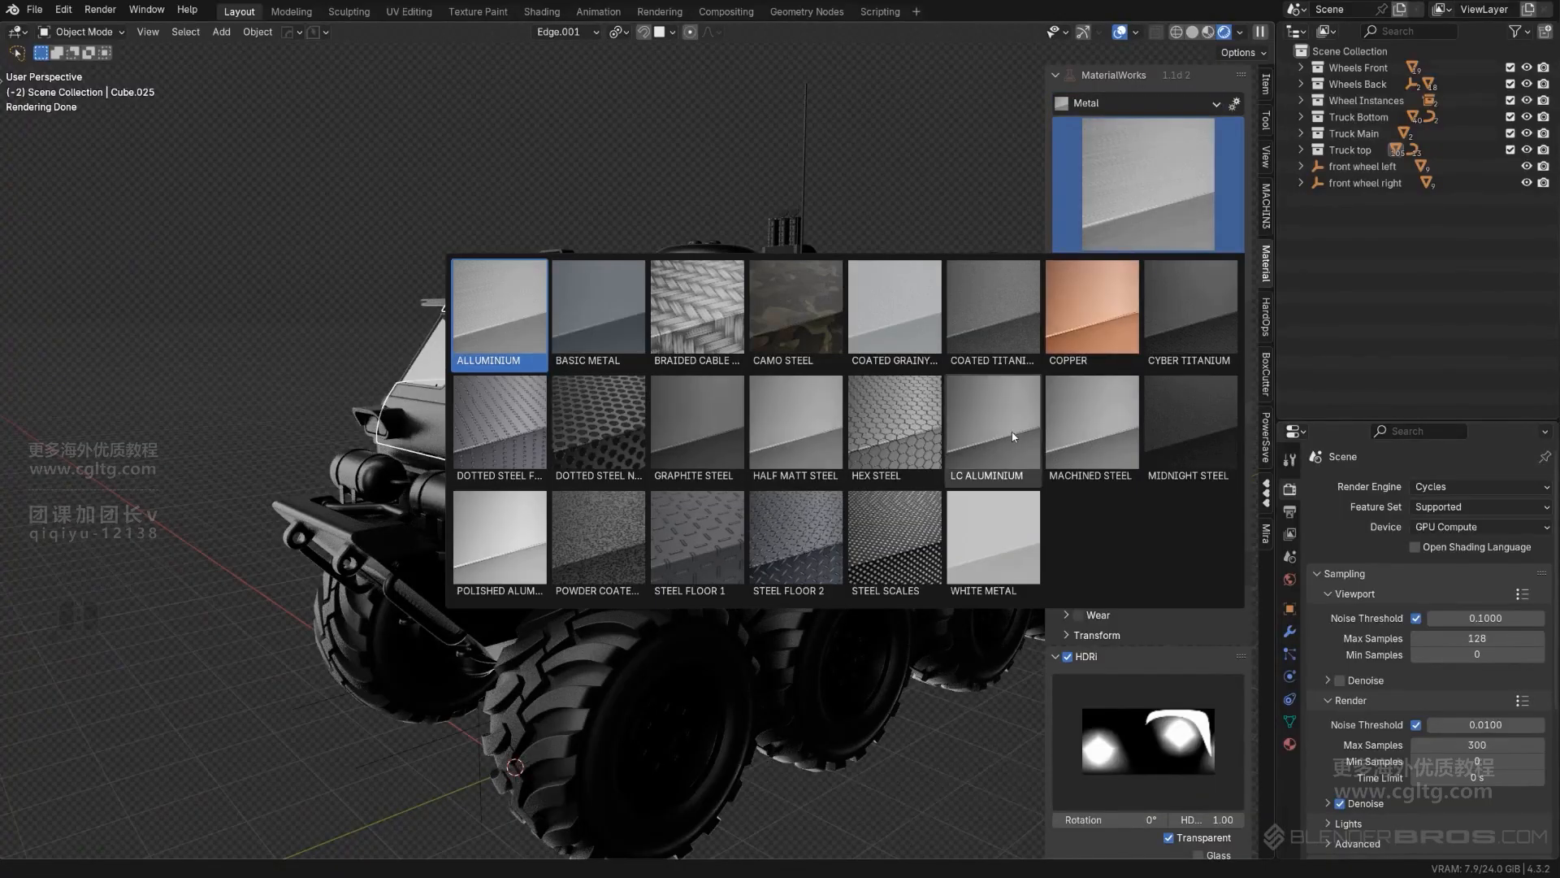
click(1004, 549)
middle_drag(721, 142, 959, 173)
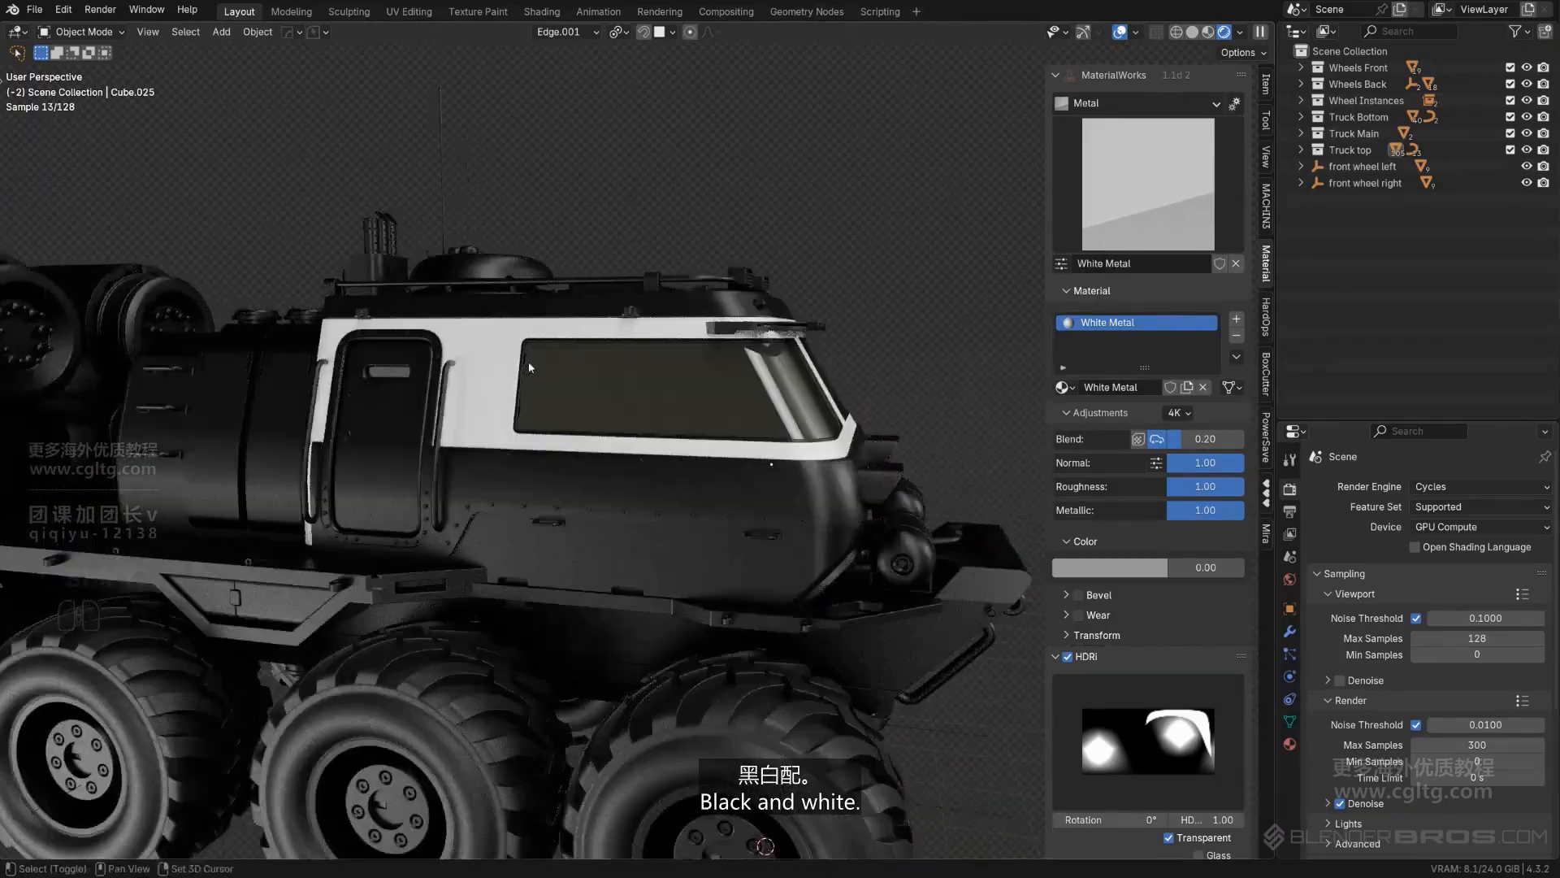
- Copy the White Metal material from the upper cab shell to the ribbed body panel behind the cab
shift+middle_drag(537, 360, 735, 342)
middle_drag(499, 436, 593, 581)
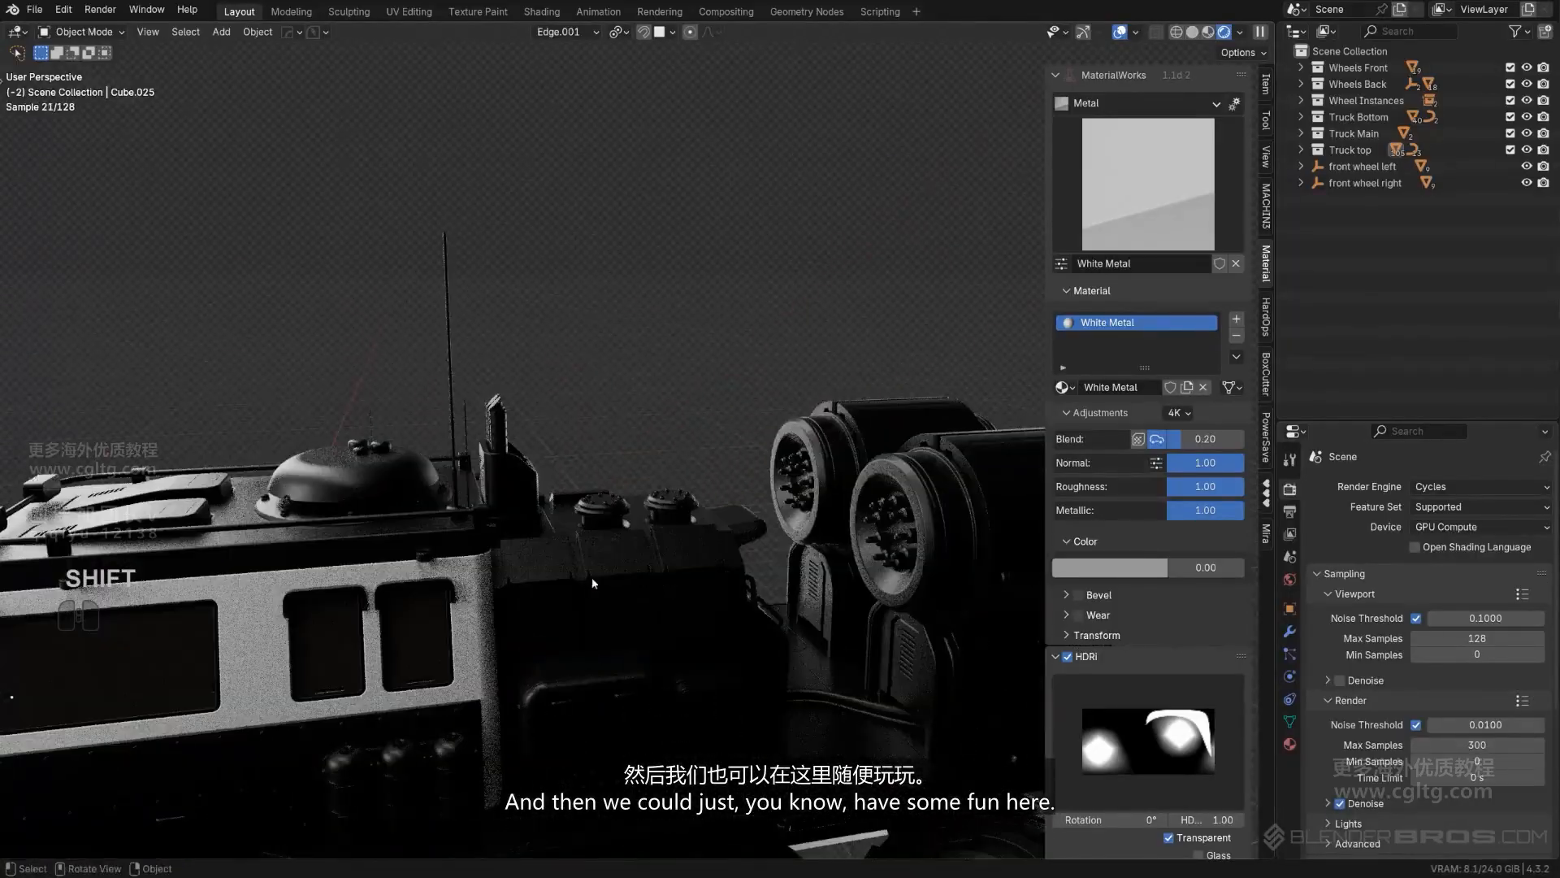
shift+middle_drag(557, 482, 1192, 296)
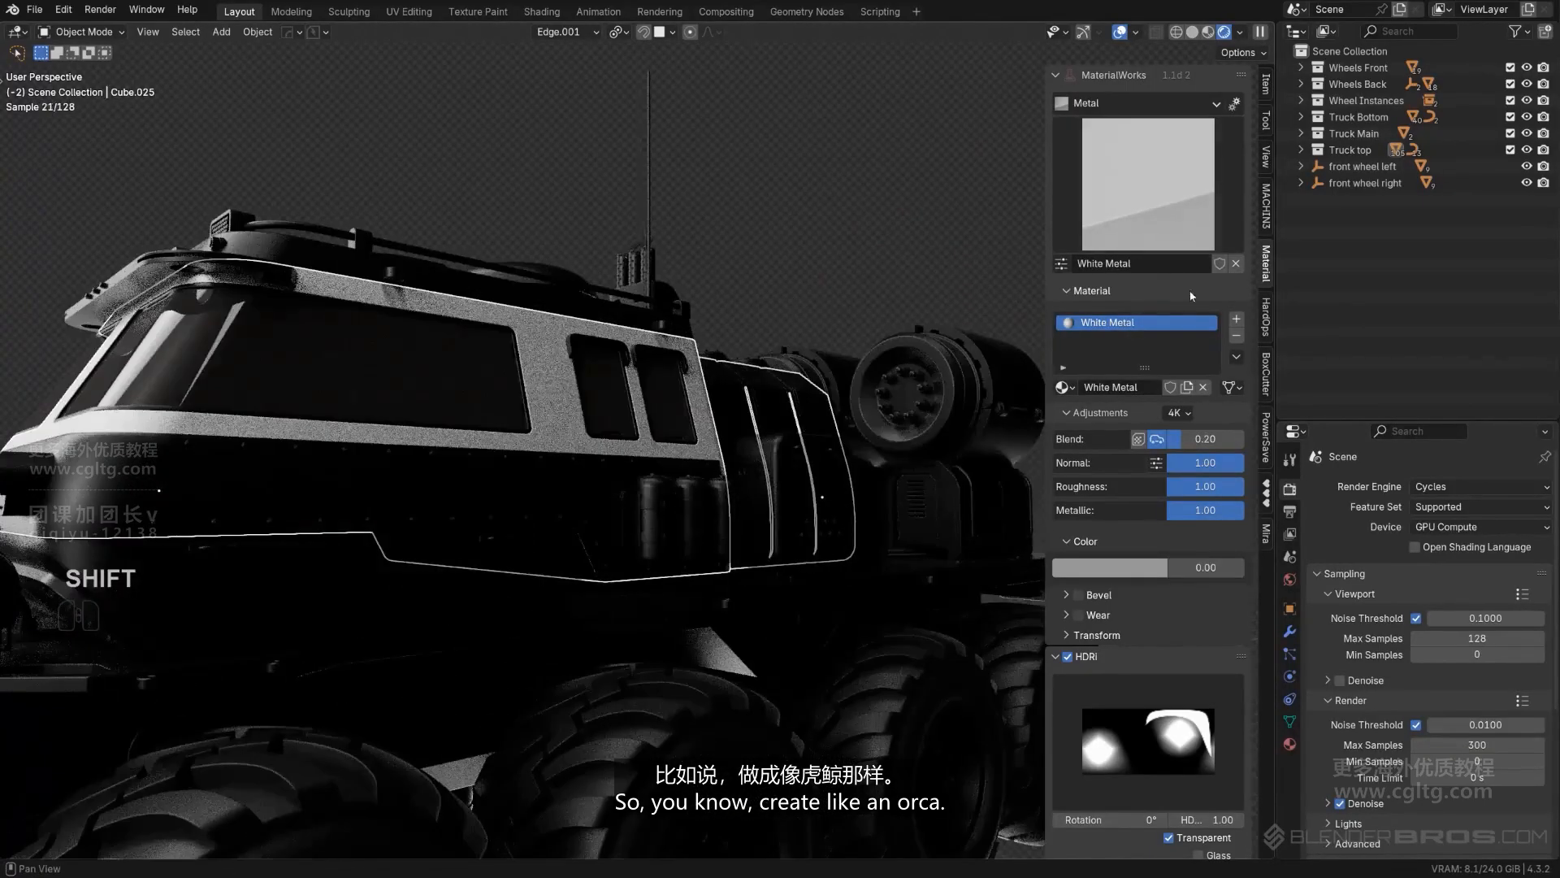
- Raise the Cyber Titanium color amount to 1.00 on the dark cab section below the windows
scroll(820, 309, down, 5)
middle_drag(780, 244, 522, 344)
scroll(724, 219, down, 2)
scroll(592, 401, up, 3)
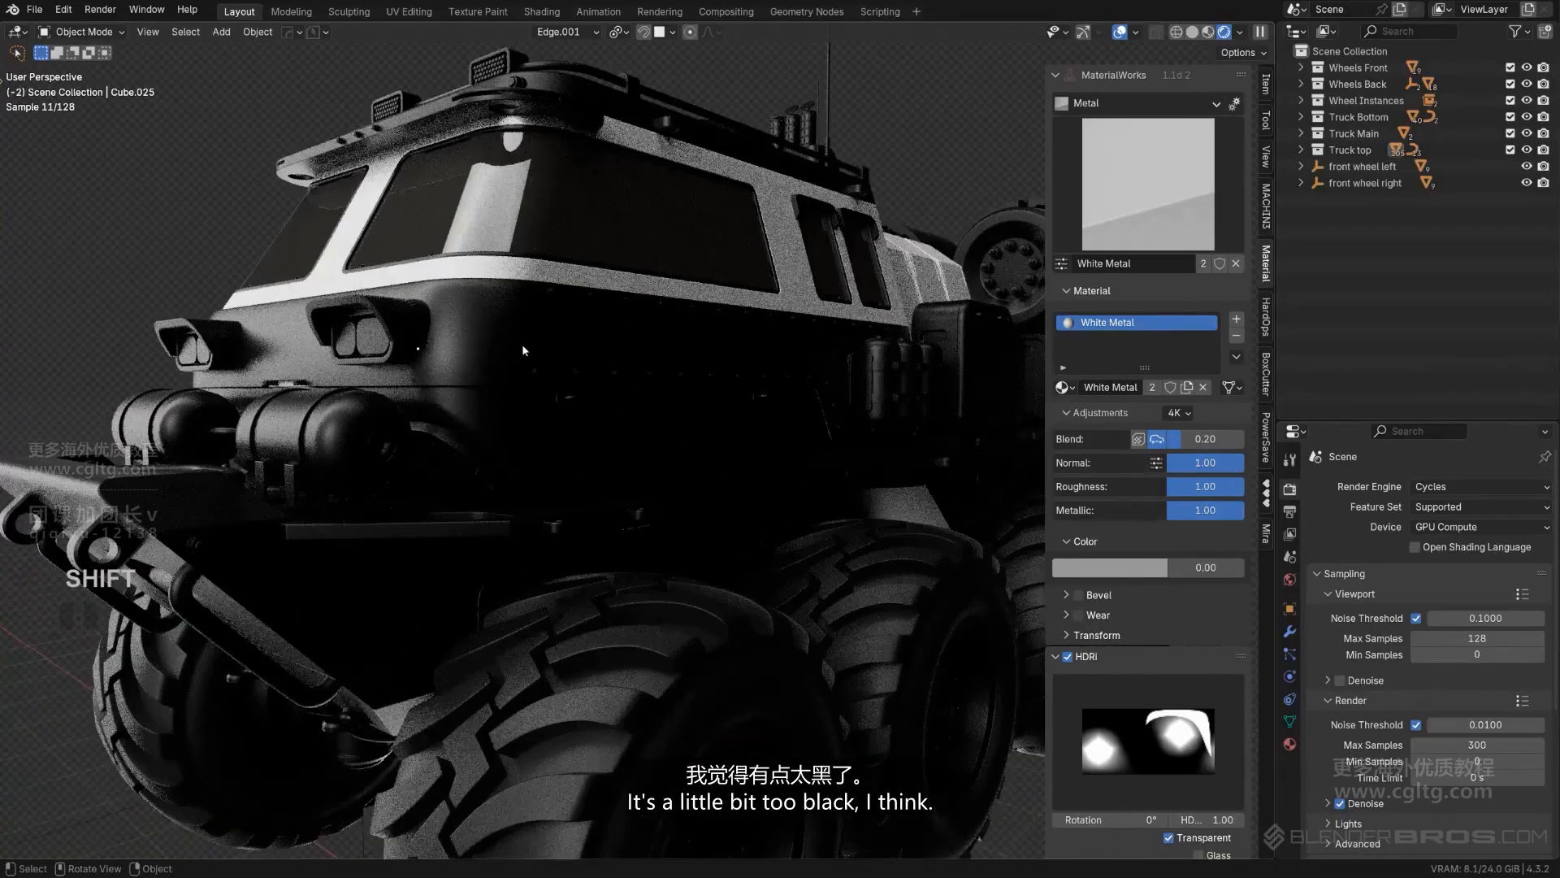
click(522, 343)
scroll(561, 325, down, 1)
shift+middle_drag(614, 297, 626, 334)
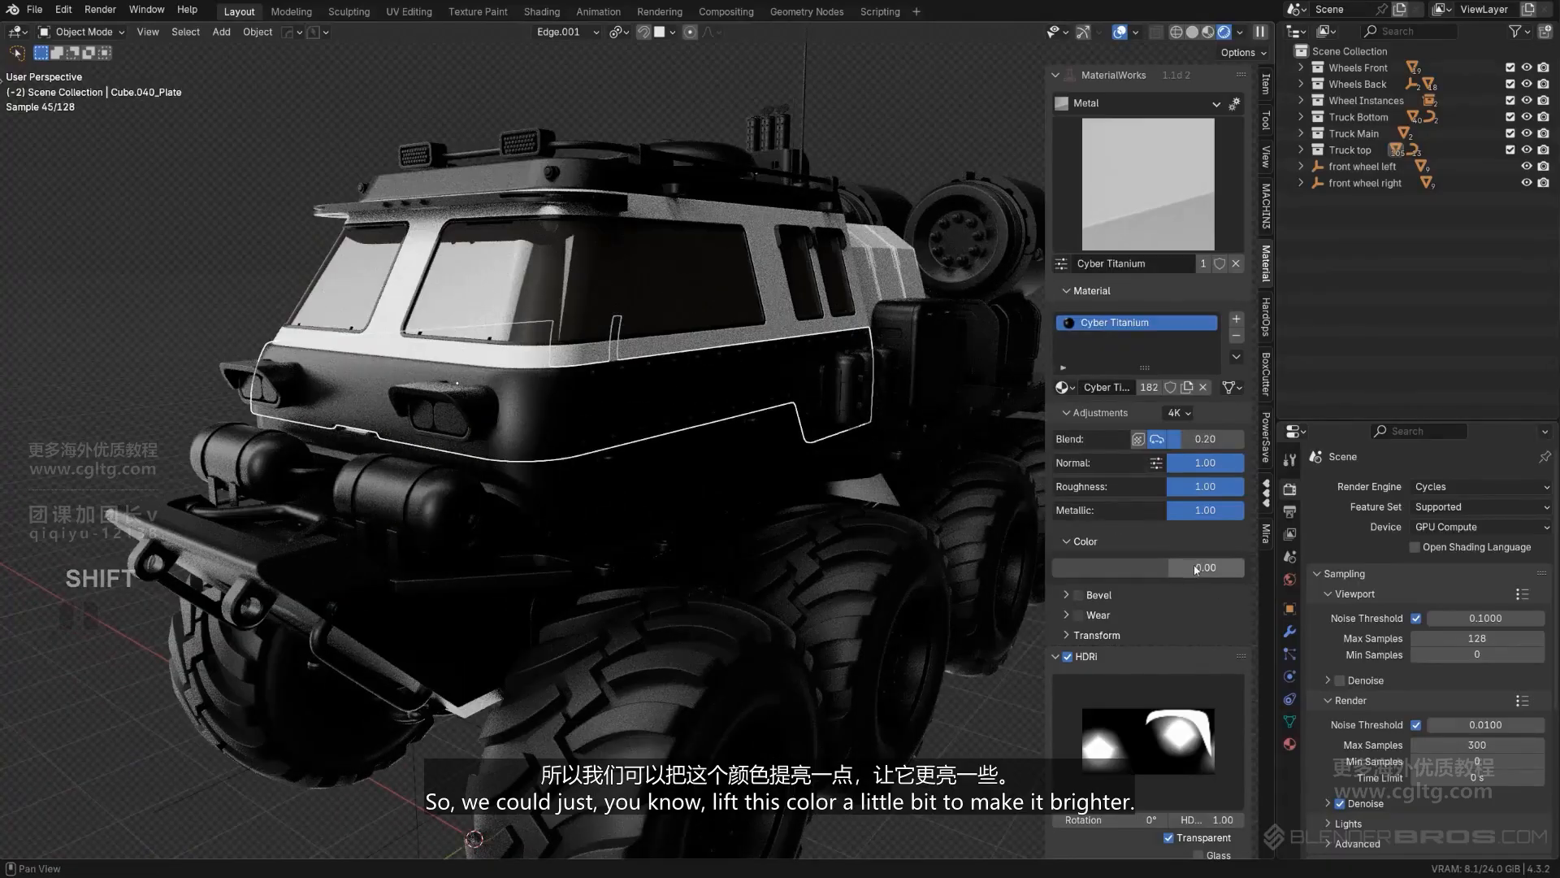
drag(1171, 567, 1241, 567)
- Examine the contrast between the brightened lower cab and the white upper shell from both sides of the truck
scroll(968, 548, down, 5)
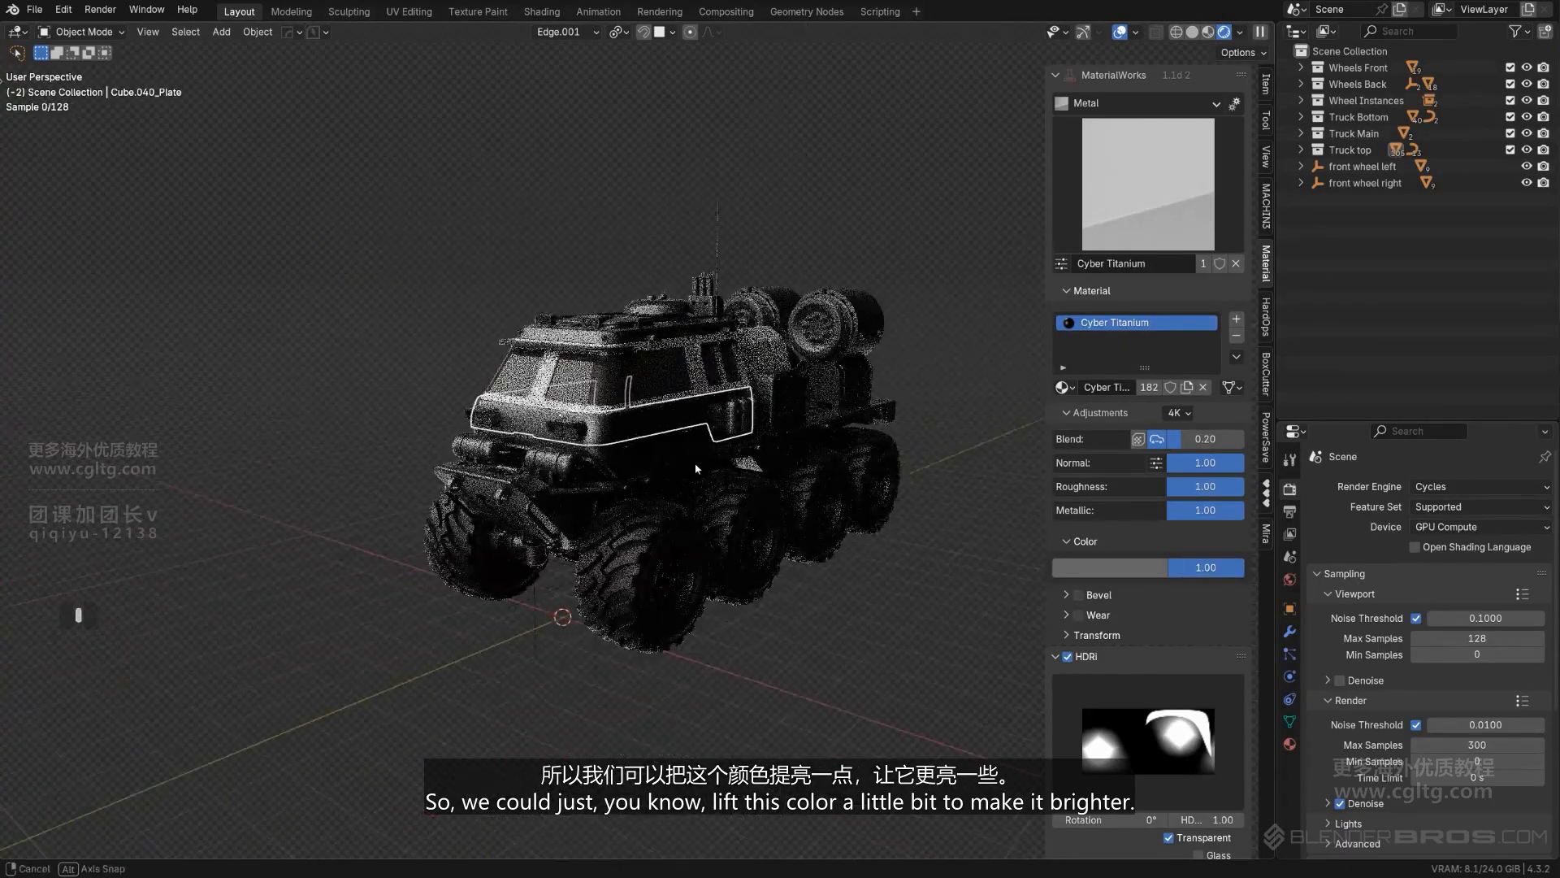
middle_drag(705, 246, 965, 275)
scroll(918, 313, up, 3)
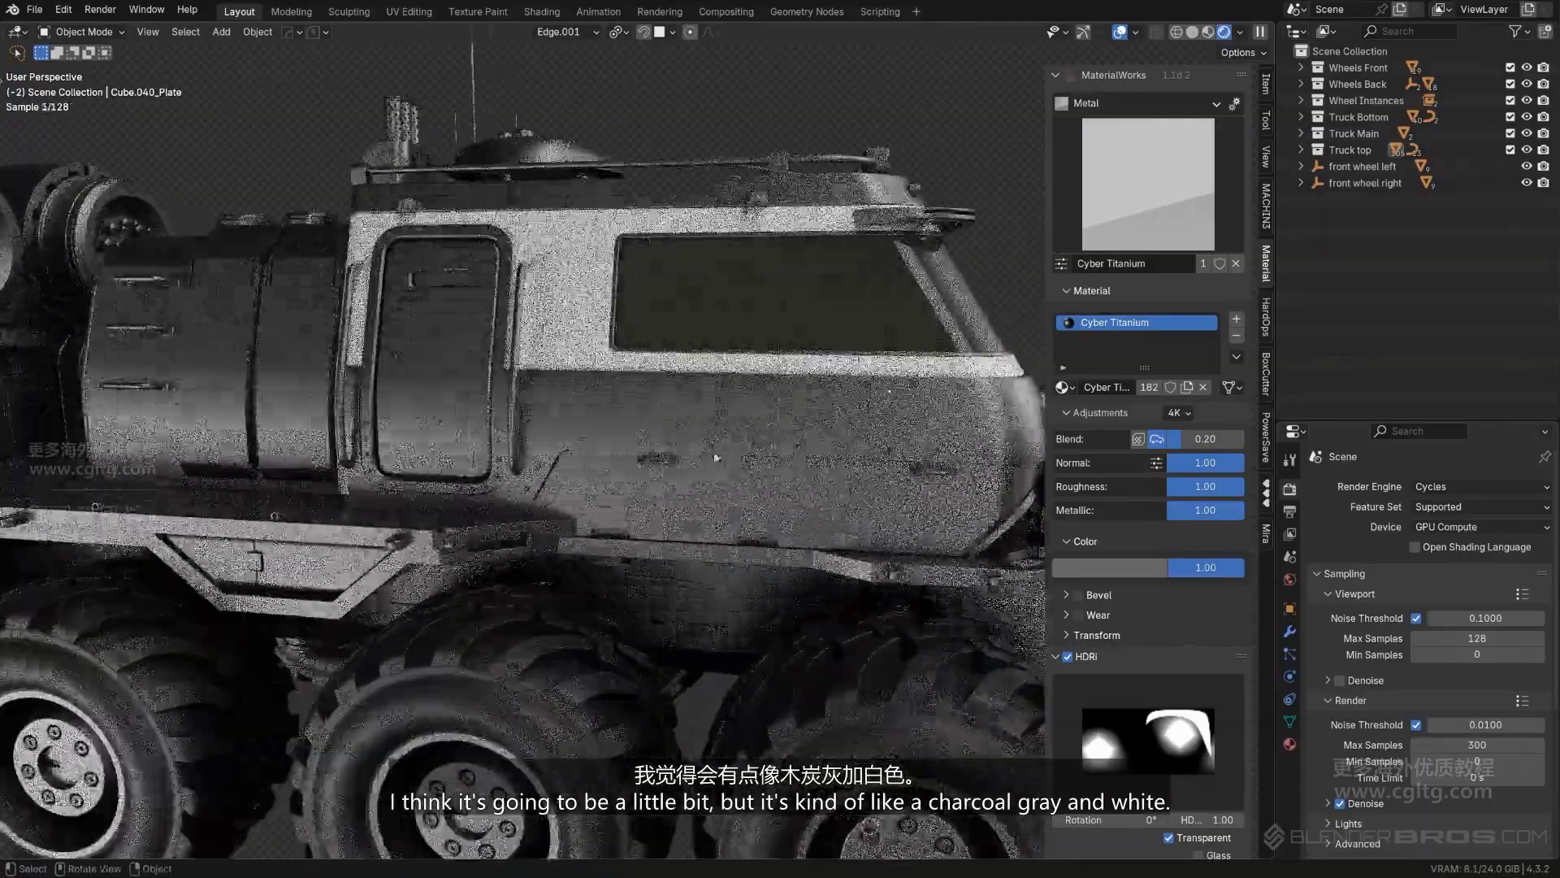
middle_drag(714, 452, 504, 445)
scroll(695, 436, up, 2)
scroll(687, 505, down, 6)
shift+middle_drag(504, 445, 382, 415)
middle_drag(598, 390, 498, 380)
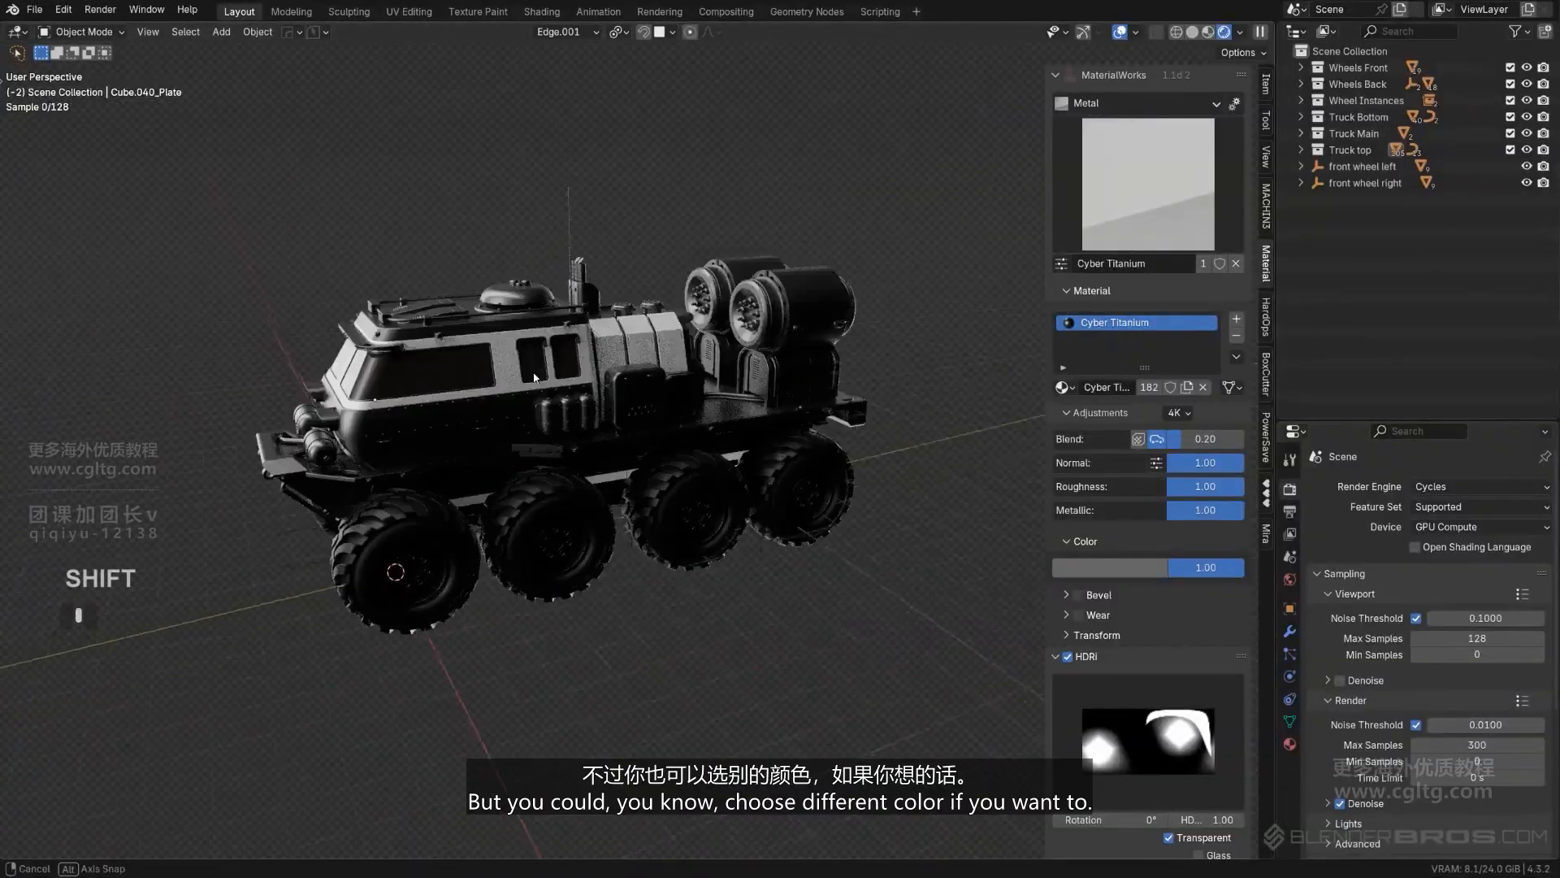
- Copy the White Metal material from the ribbed panel behind the cab to its counterpart on the opposite side
scroll(568, 279, up, 3)
middle_drag(532, 252, 656, 293)
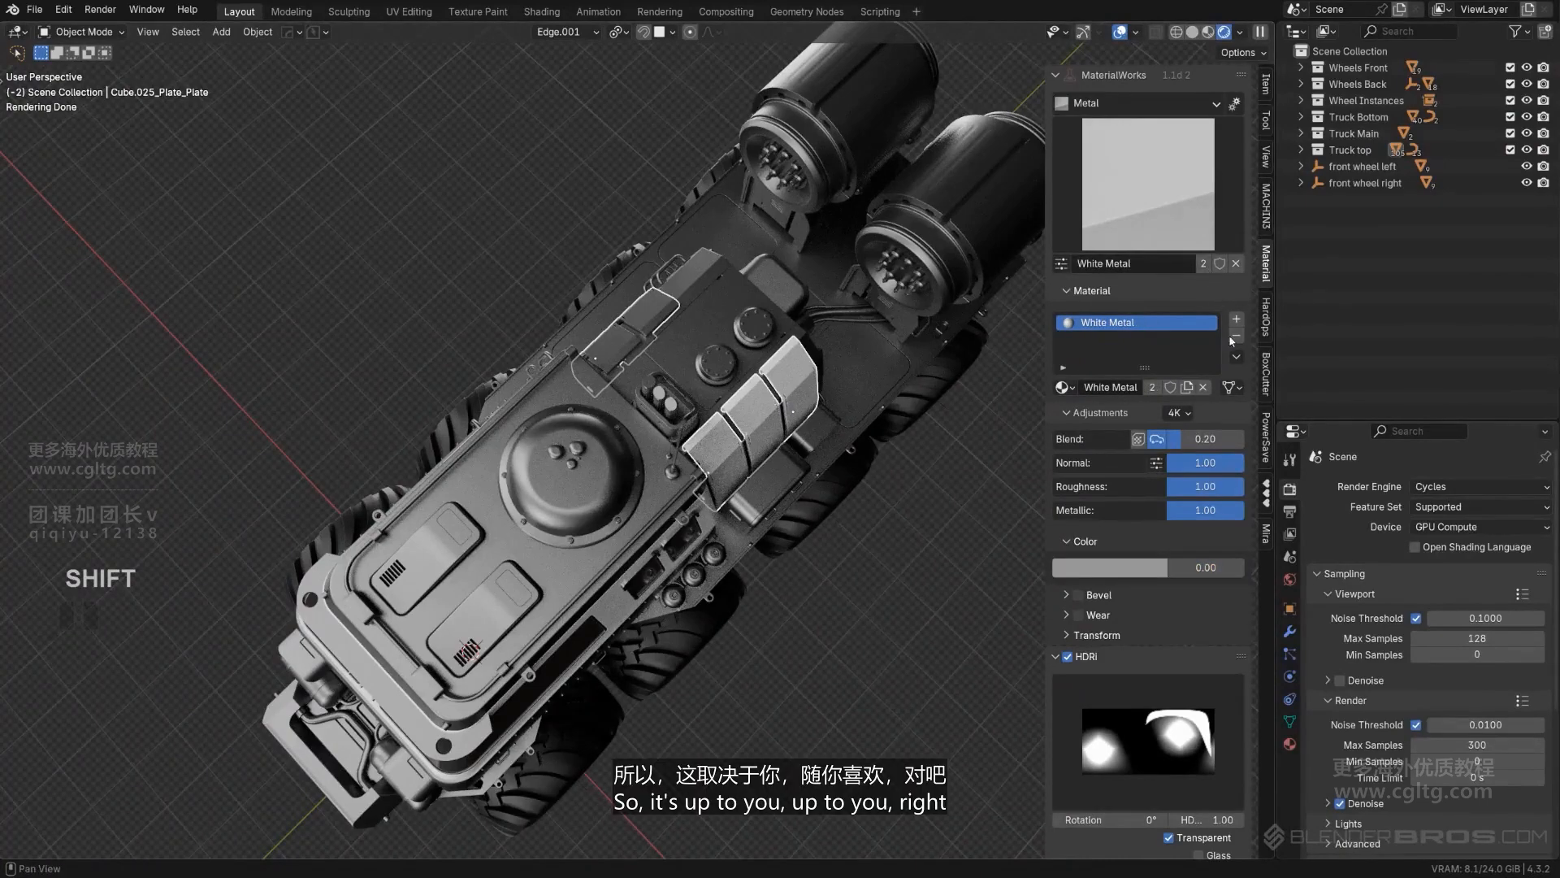
click(1264, 398)
- Copy the White Metal material to the covers of the two large cylindrical tanks at the truck's rear
scroll(812, 390, down, 3)
scroll(723, 301, up, 4)
middle_drag(813, 390, 577, 350)
click(810, 298)
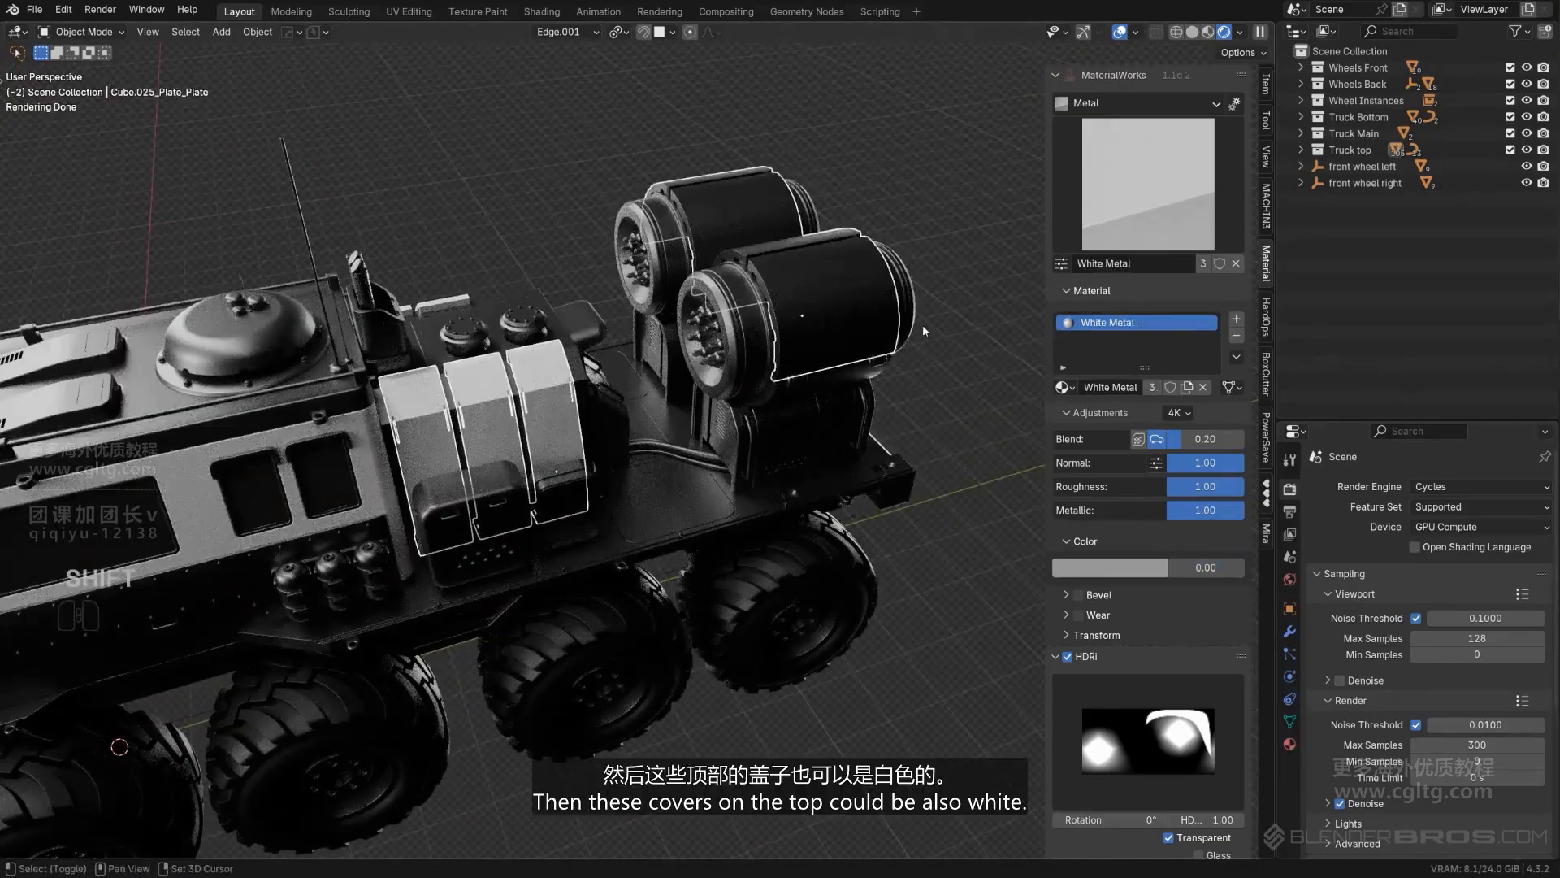
scroll(756, 442, down, 4)
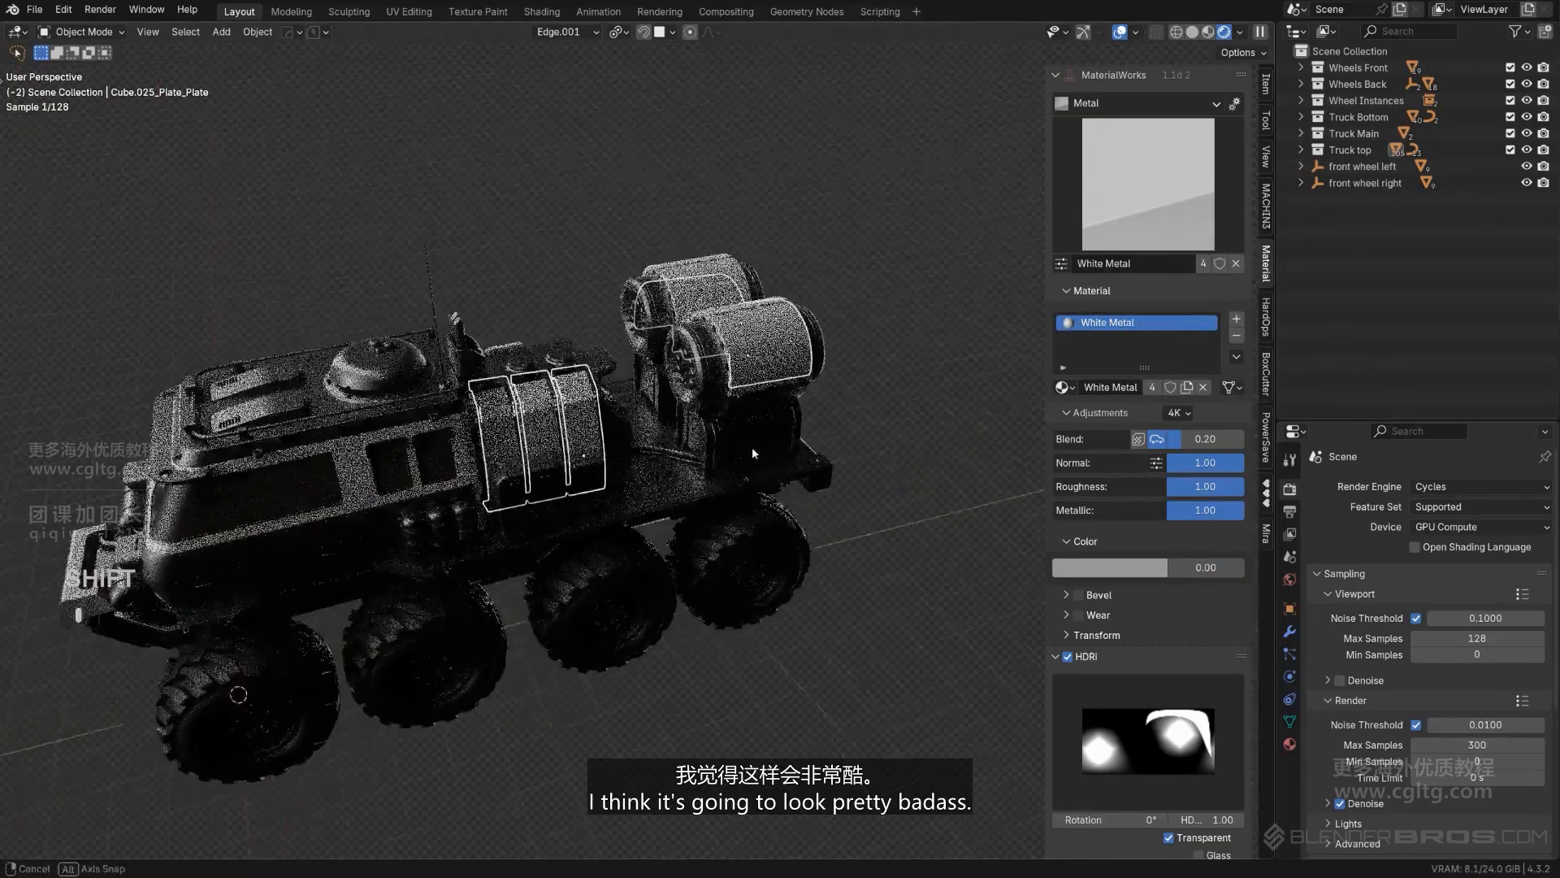
- Copy the White Metal material from the upper cab shell to the lowest cab panel beneath the dark band
middle_drag(752, 447, 875, 317)
middle_drag(561, 382, 797, 337)
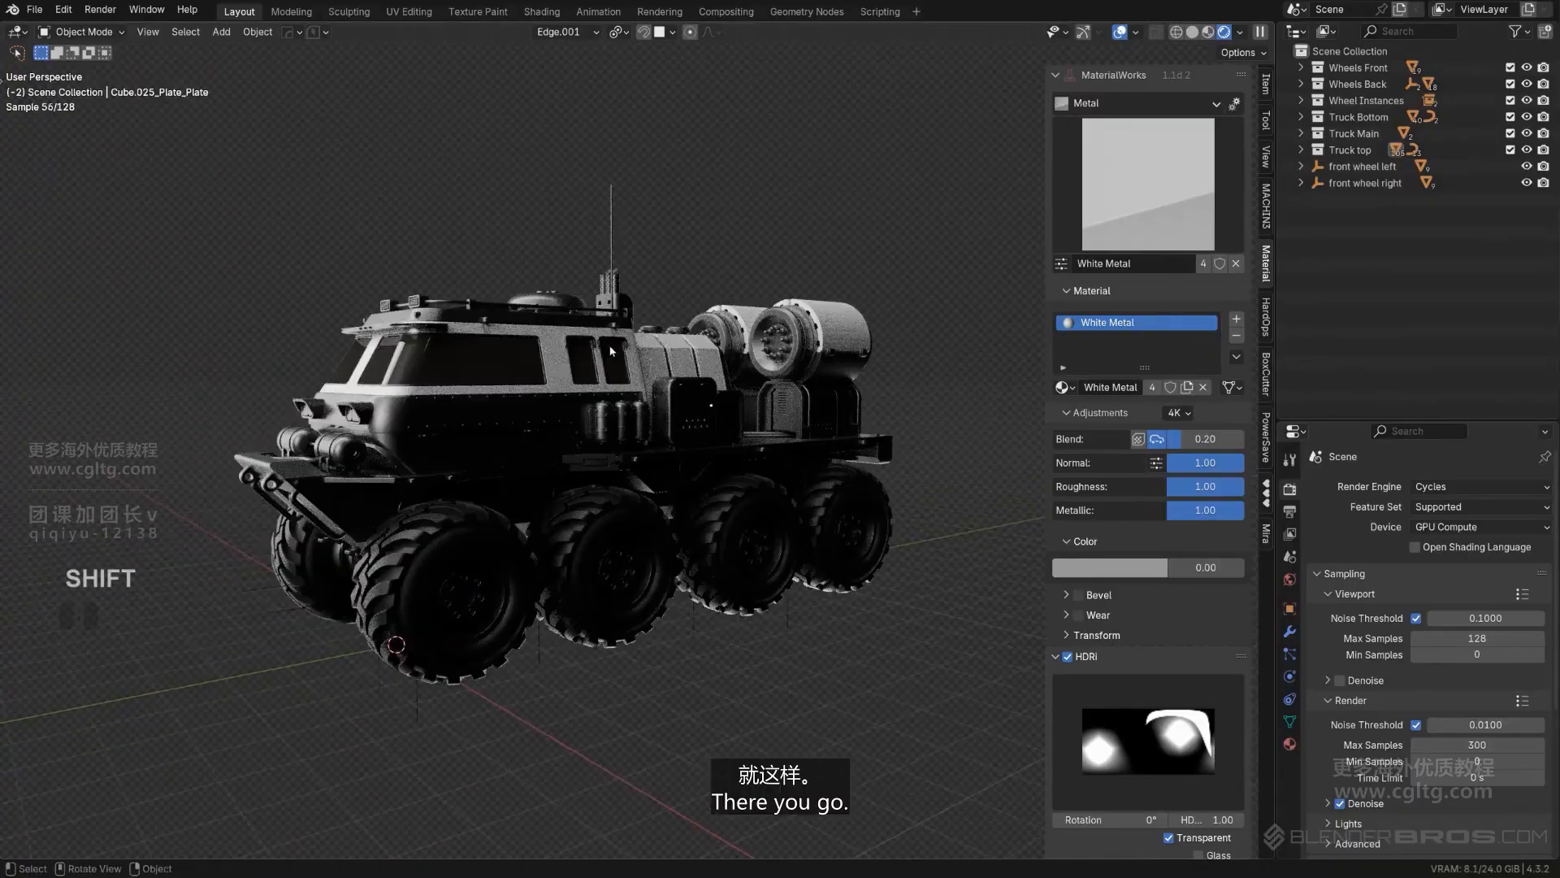
middle_drag(609, 351, 642, 353)
scroll(666, 406, up, 4)
middle_drag(666, 407, 534, 436)
scroll(538, 434, down, 2)
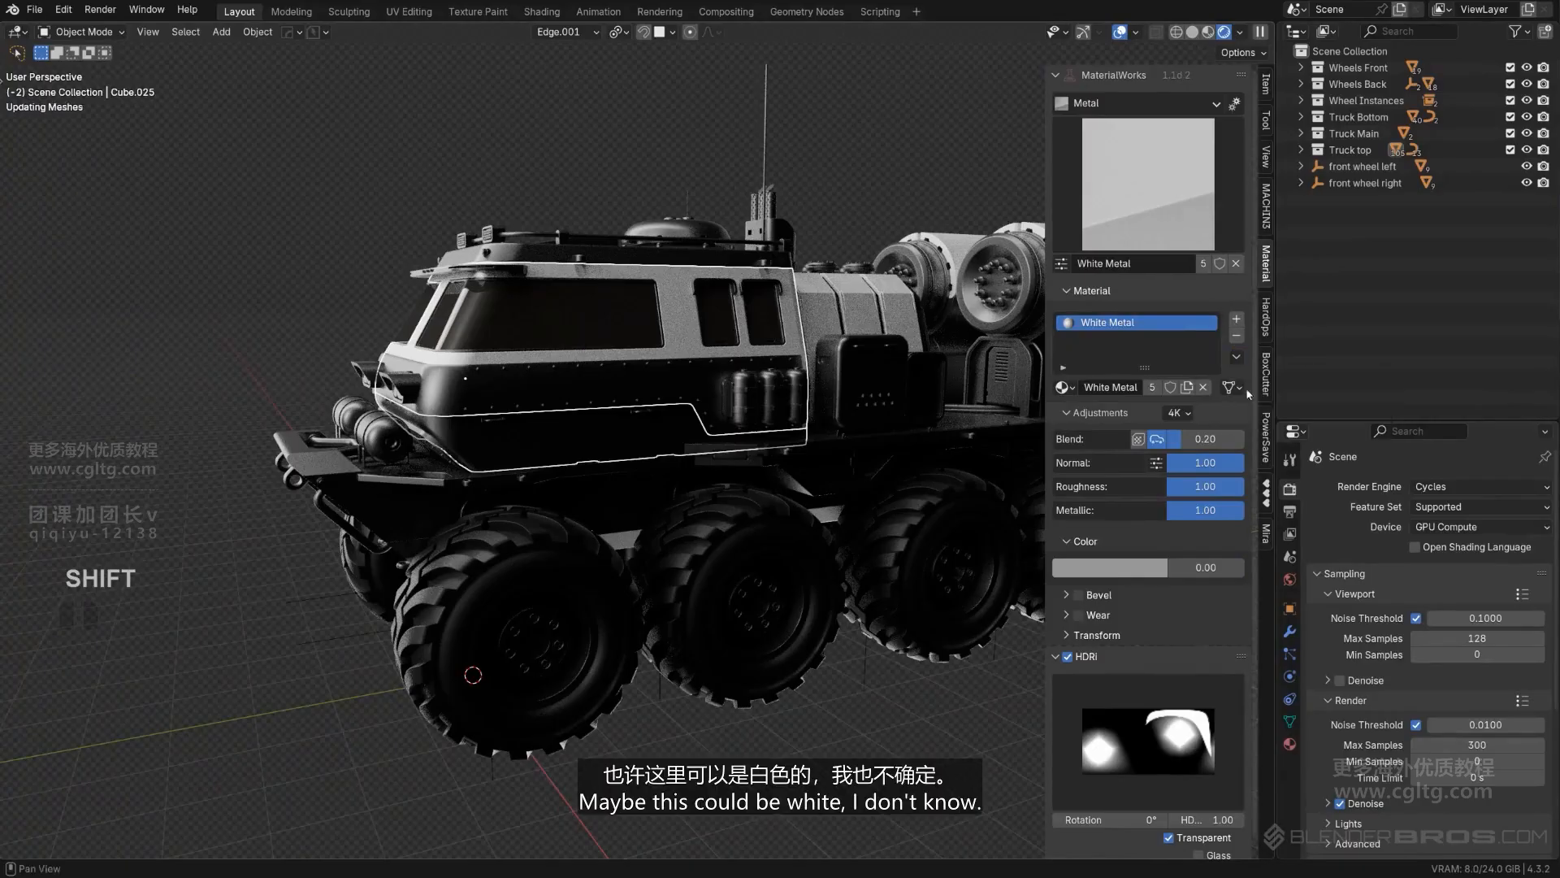
scroll(804, 151, down, 1)
- Try the White Metal material on the front headlight housings and undo it
mouse_move(723, 252)
middle_down()
mouse_move(819, 190)
mouse_move(704, 254)
middle_up()
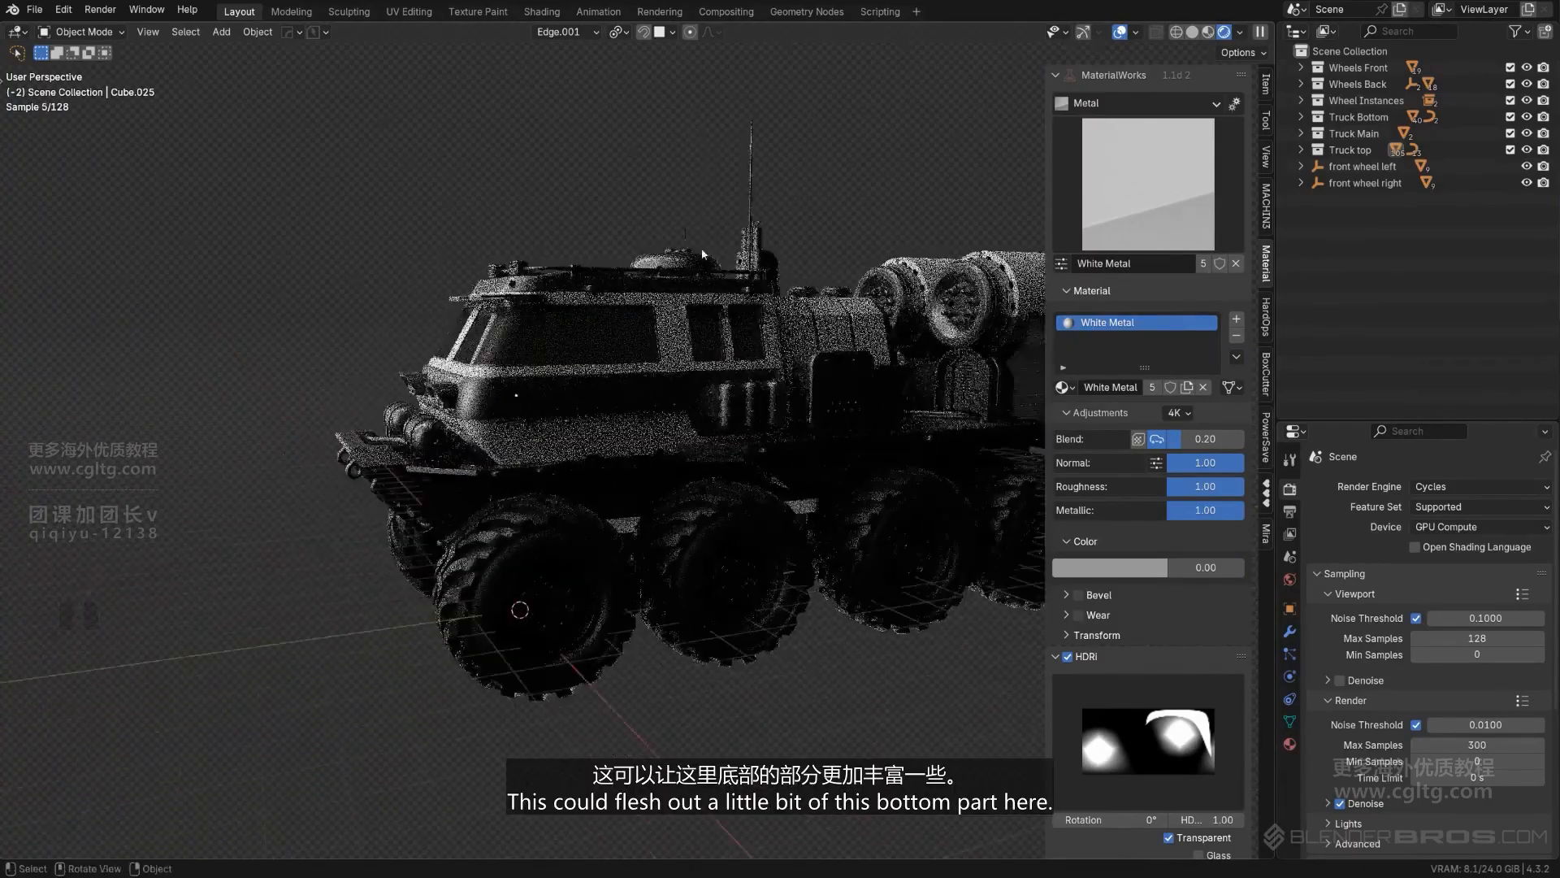
scroll(707, 357, down, 2)
shift+middle_drag(714, 458, 581, 452)
scroll(579, 406, up, 2)
mouse_move(578, 372)
middle_down()
mouse_move(490, 375)
mouse_move(830, 376)
mouse_move(575, 376)
mouse_move(592, 385)
middle_up()
scroll(431, 379, up, 1)
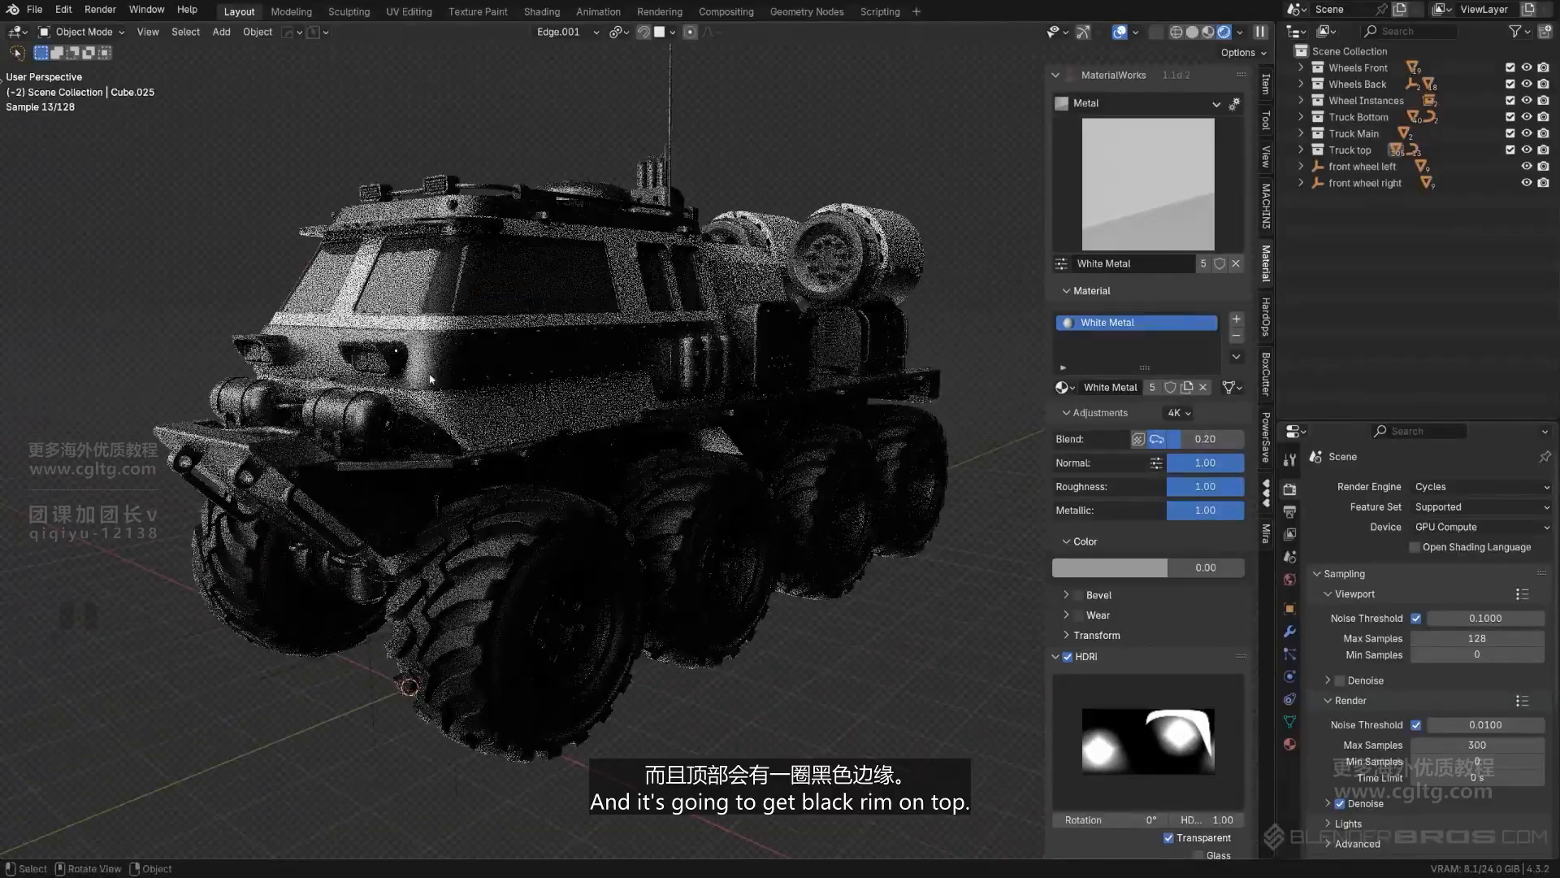
click(377, 354)
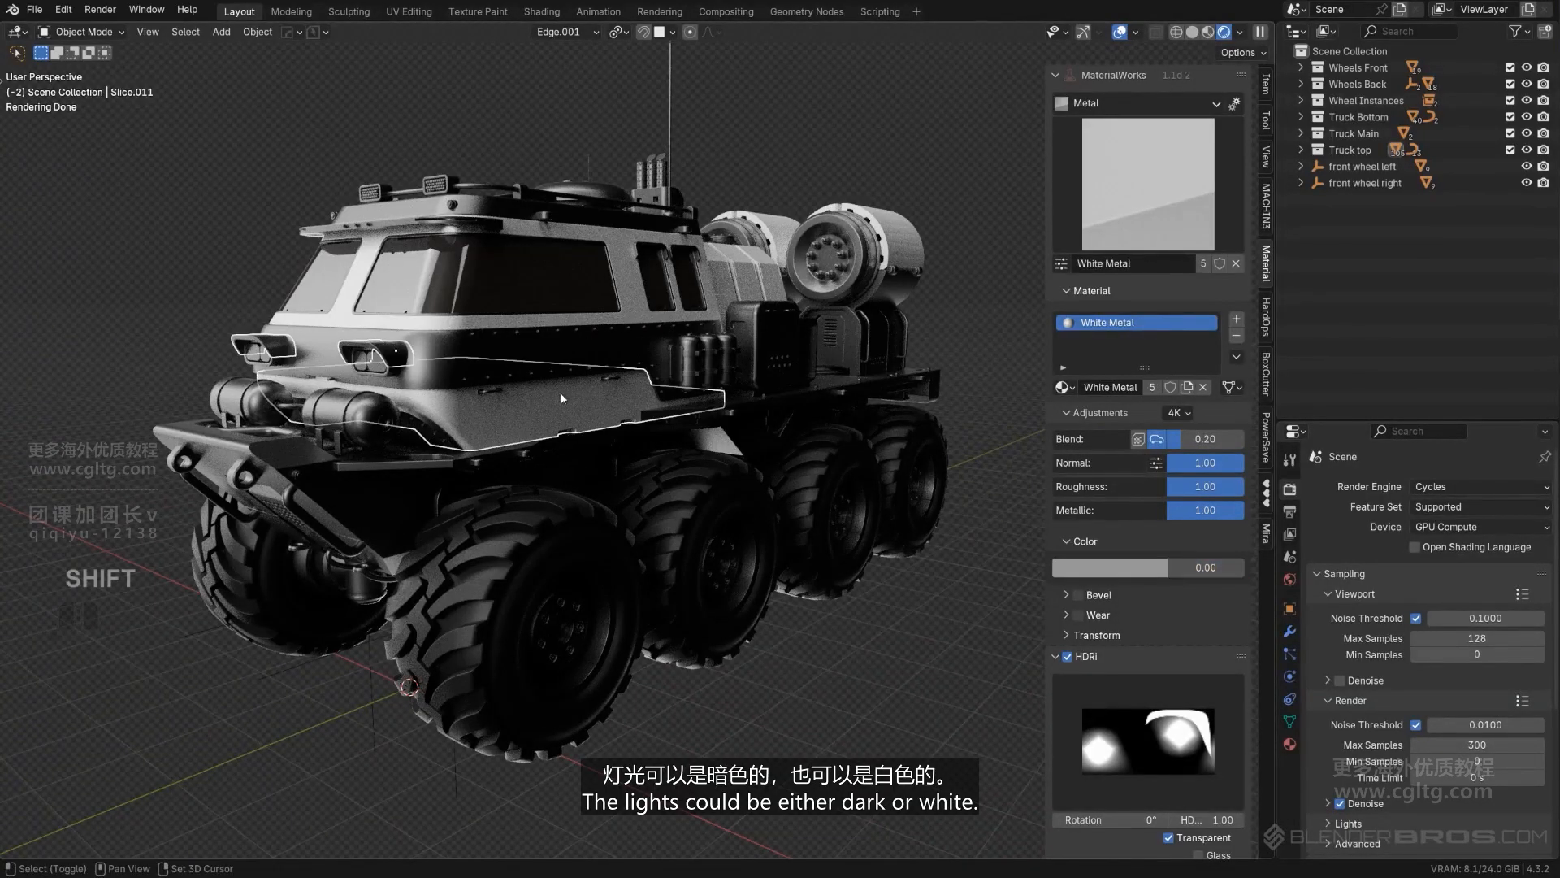
click(1266, 392)
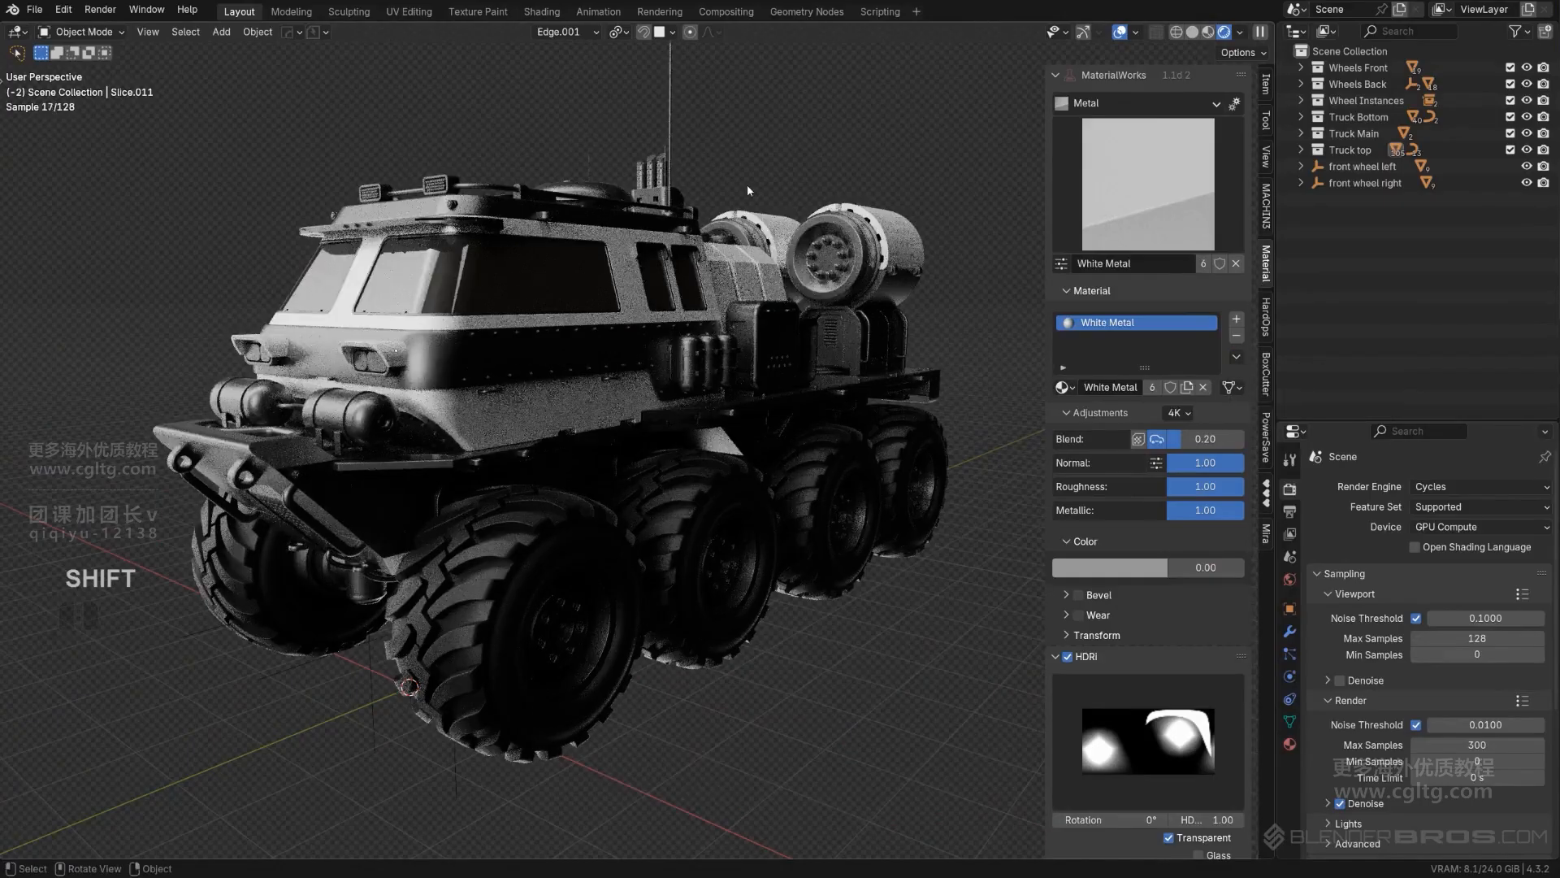
middle_drag(748, 184, 837, 240)
middle_drag(693, 209, 644, 340)
key(ctrl+z)
key(ctrl+z)
- Select the dark band around the cab and brighten its Cyber Titanium colour to a value of 0.200
scroll(552, 265, down, 2)
click(579, 192)
scroll(561, 244, up, 2)
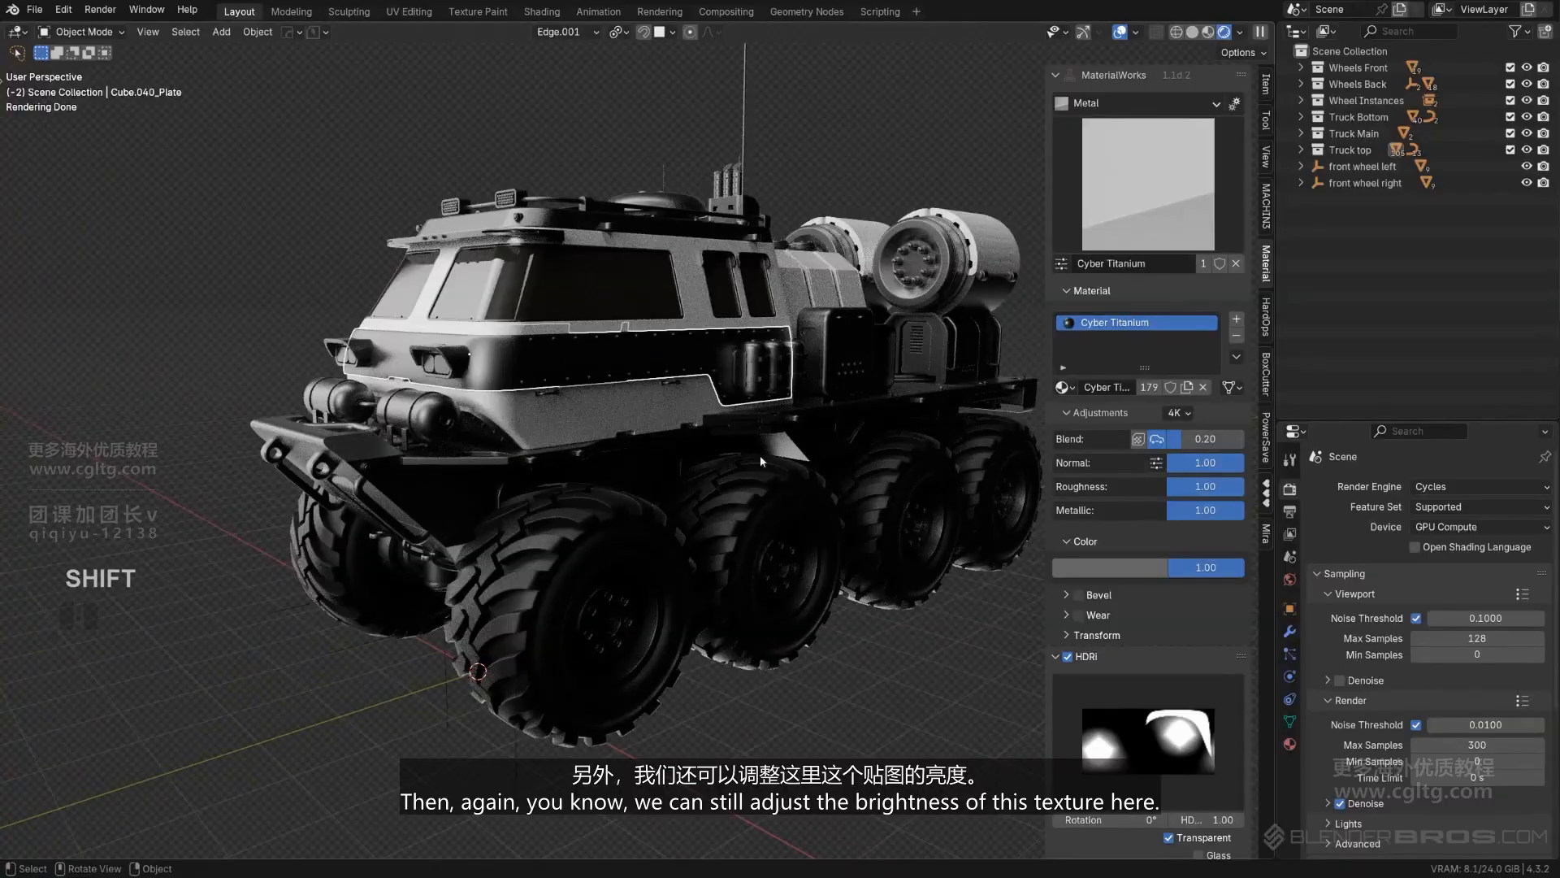
click(1145, 566)
drag(1206, 390, 1206, 366)
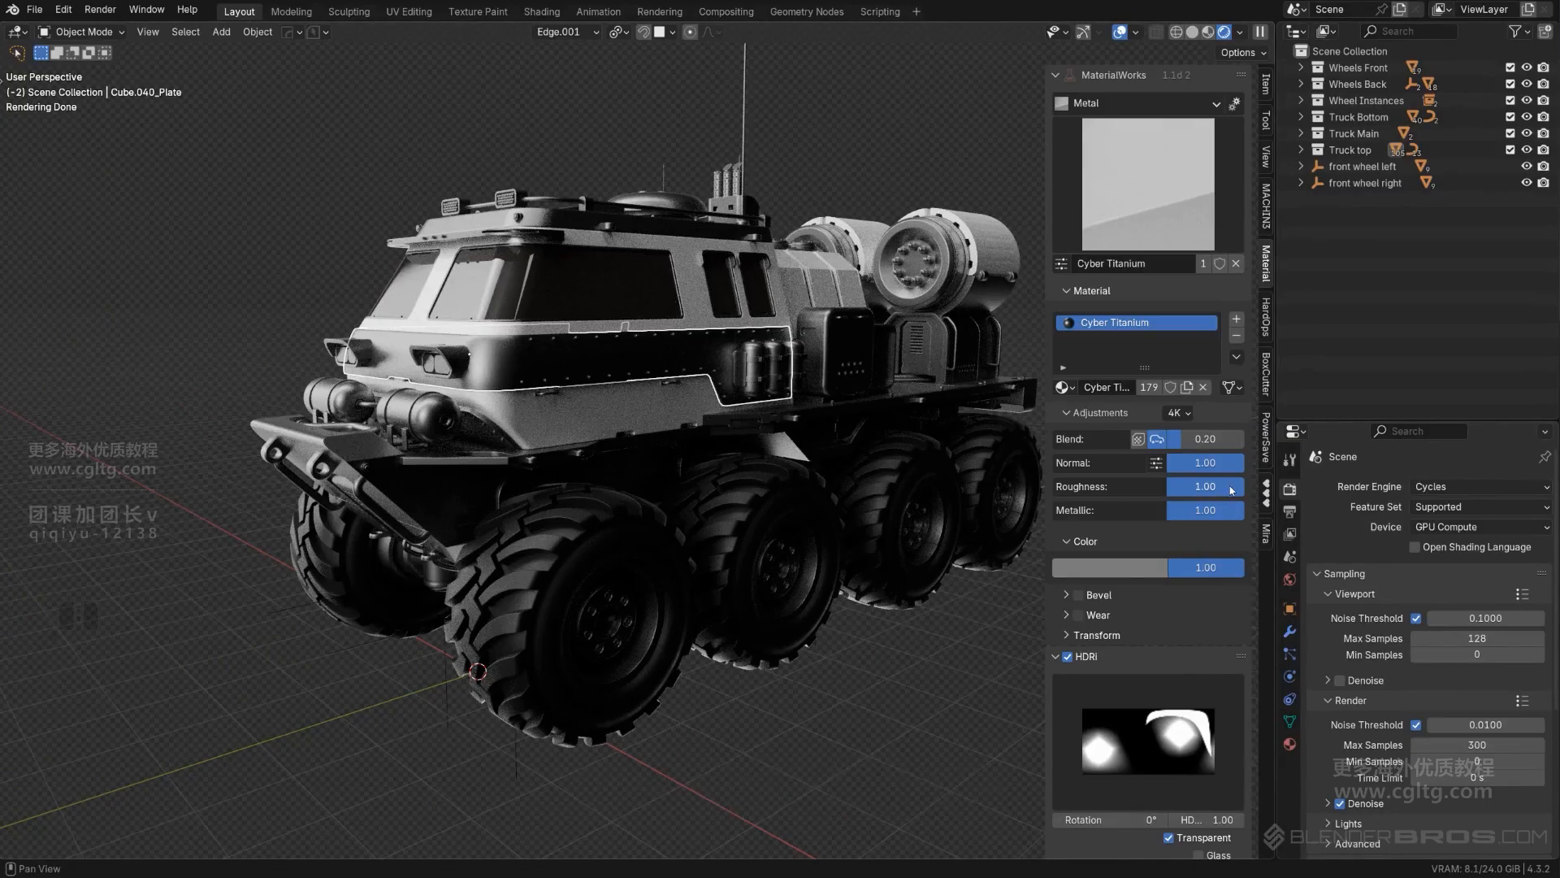
- Invert the roughness of the Cyber Titanium material and set it to 0.87
click(1239, 489)
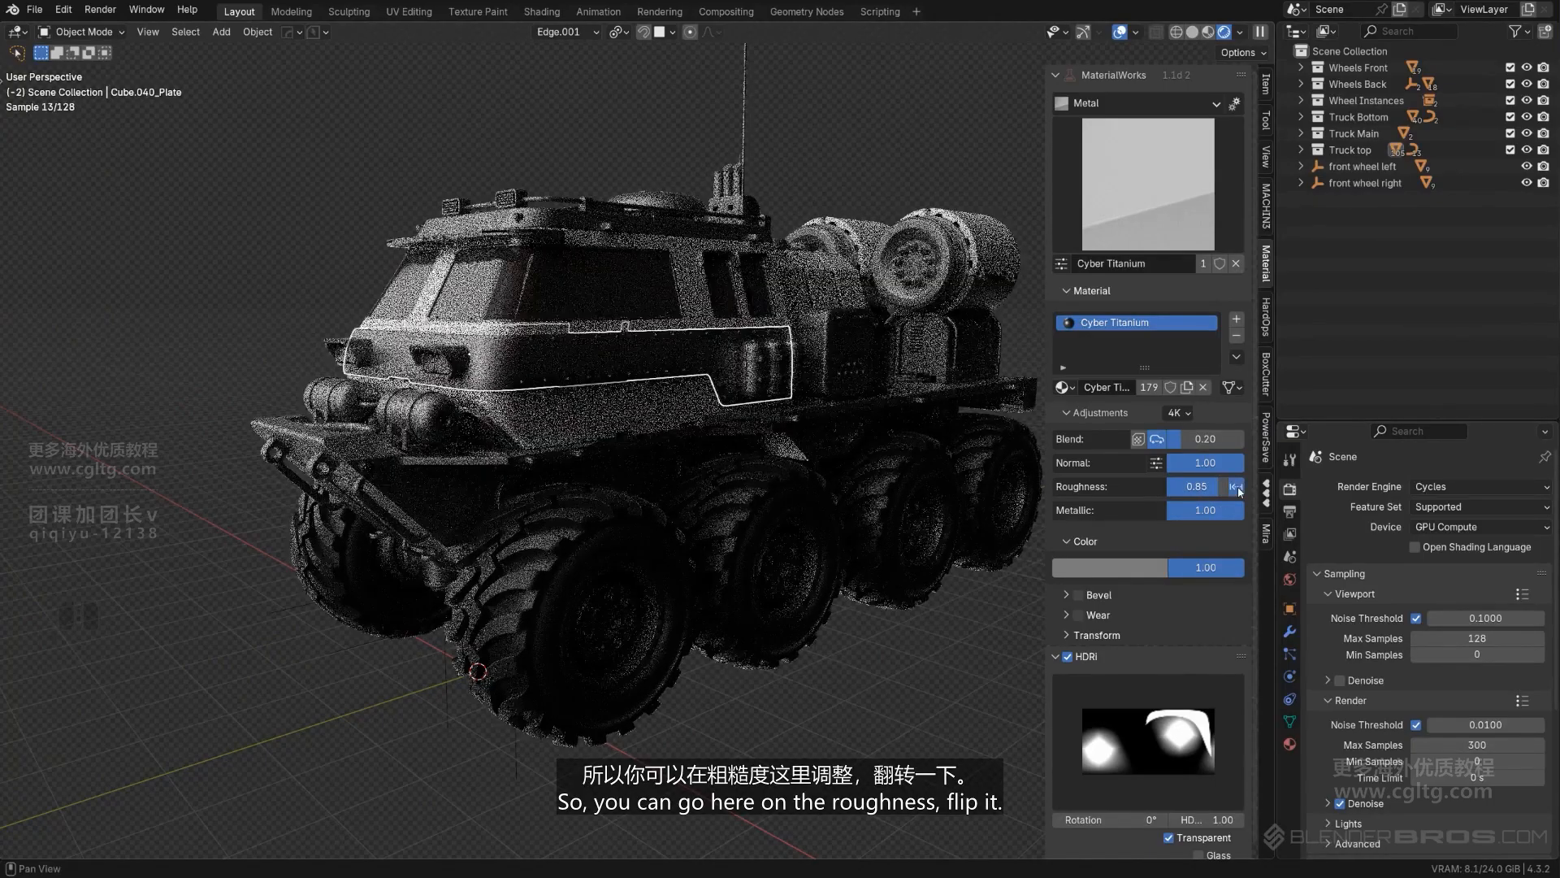
scroll(634, 422, up, 4)
shift+middle_drag(634, 422, 921, 593)
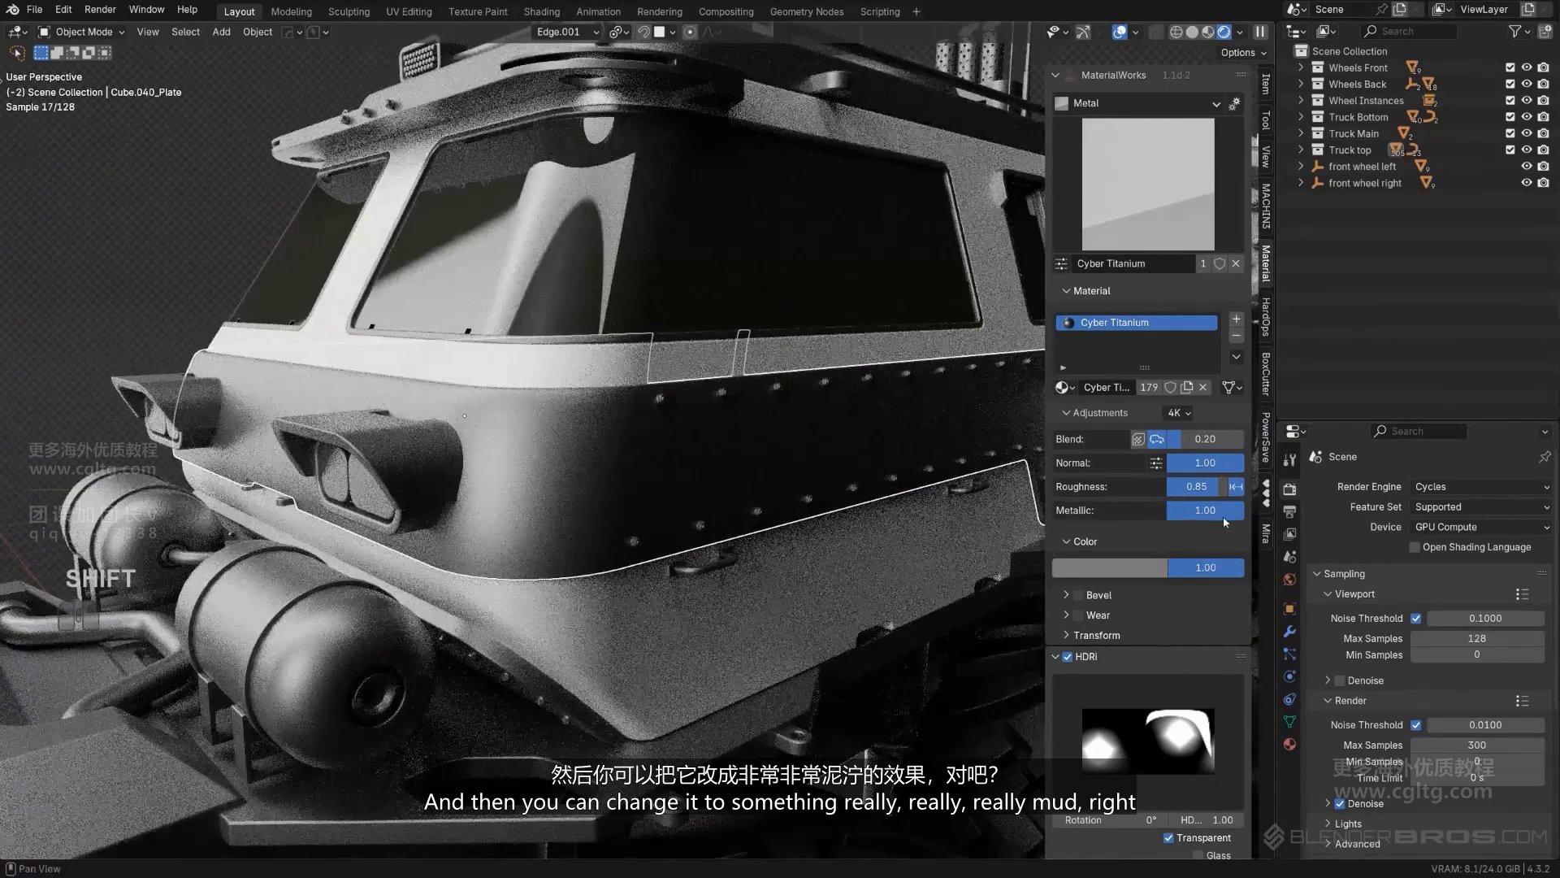
drag(1204, 486, 1198, 485)
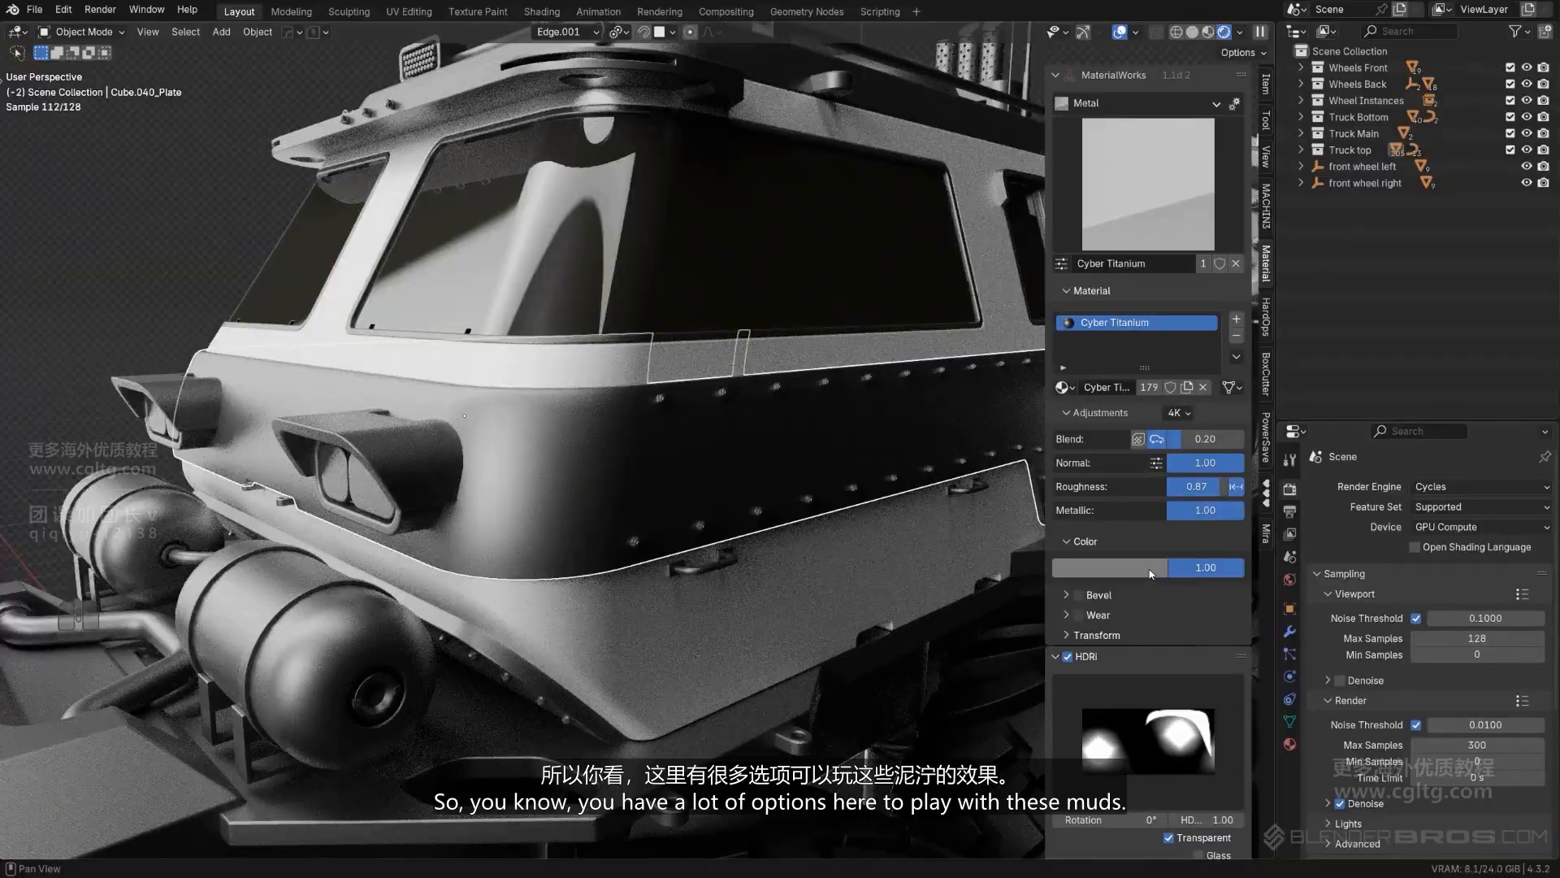
- Darken the grey base colour of the Cyber Titanium material slightly and check it from both sides of the truck
click(1150, 574)
click(1153, 570)
click(1149, 574)
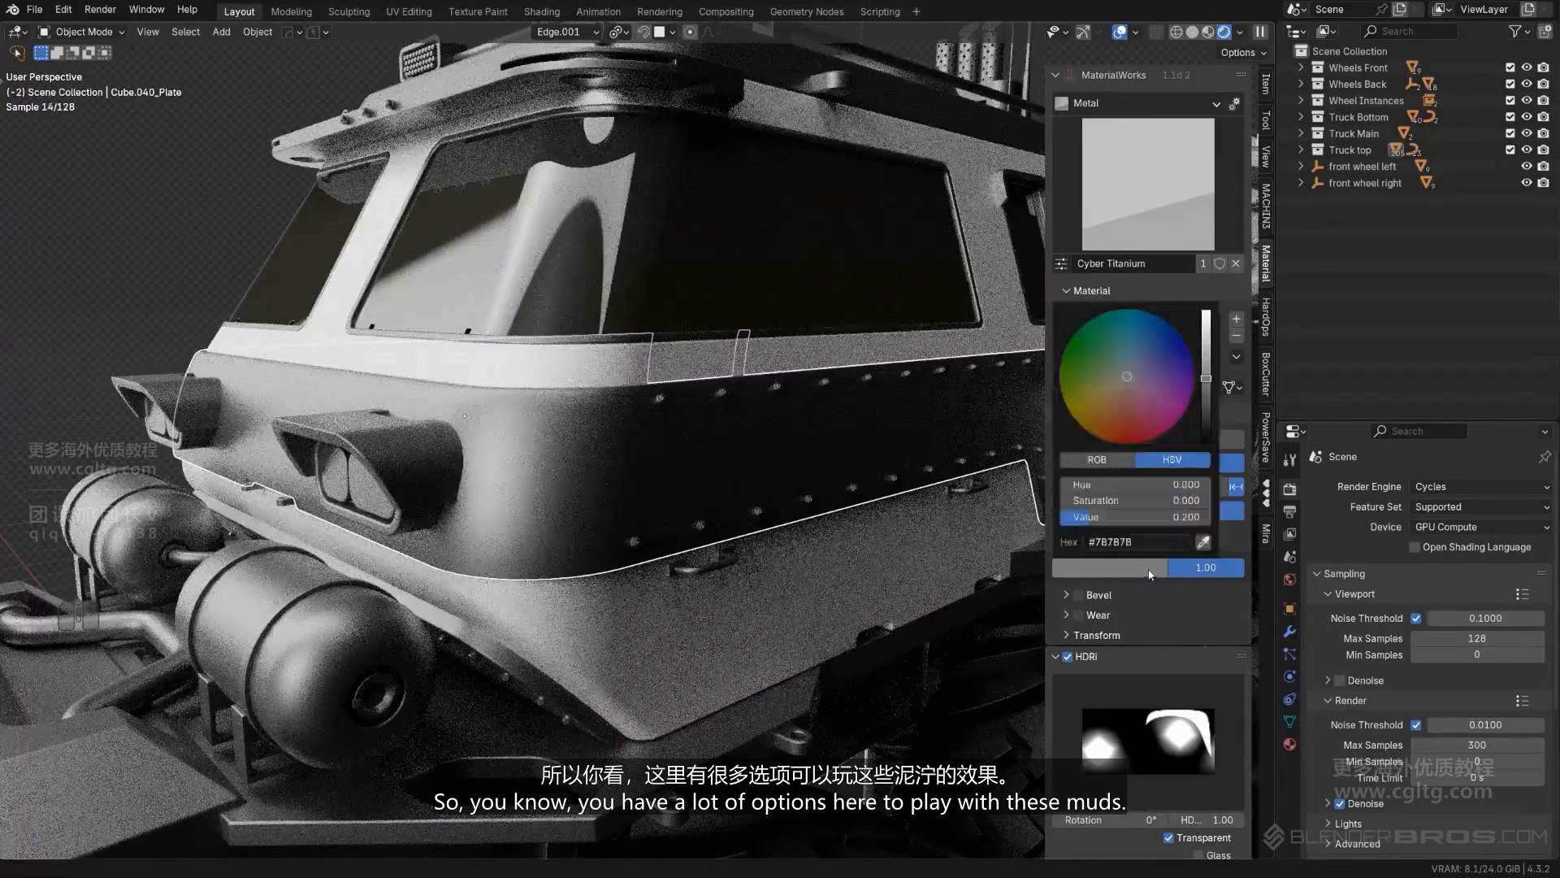
mouse_move(1211, 400)
mouse_down()
mouse_move(1209, 424)
mouse_move(1207, 396)
mouse_up()
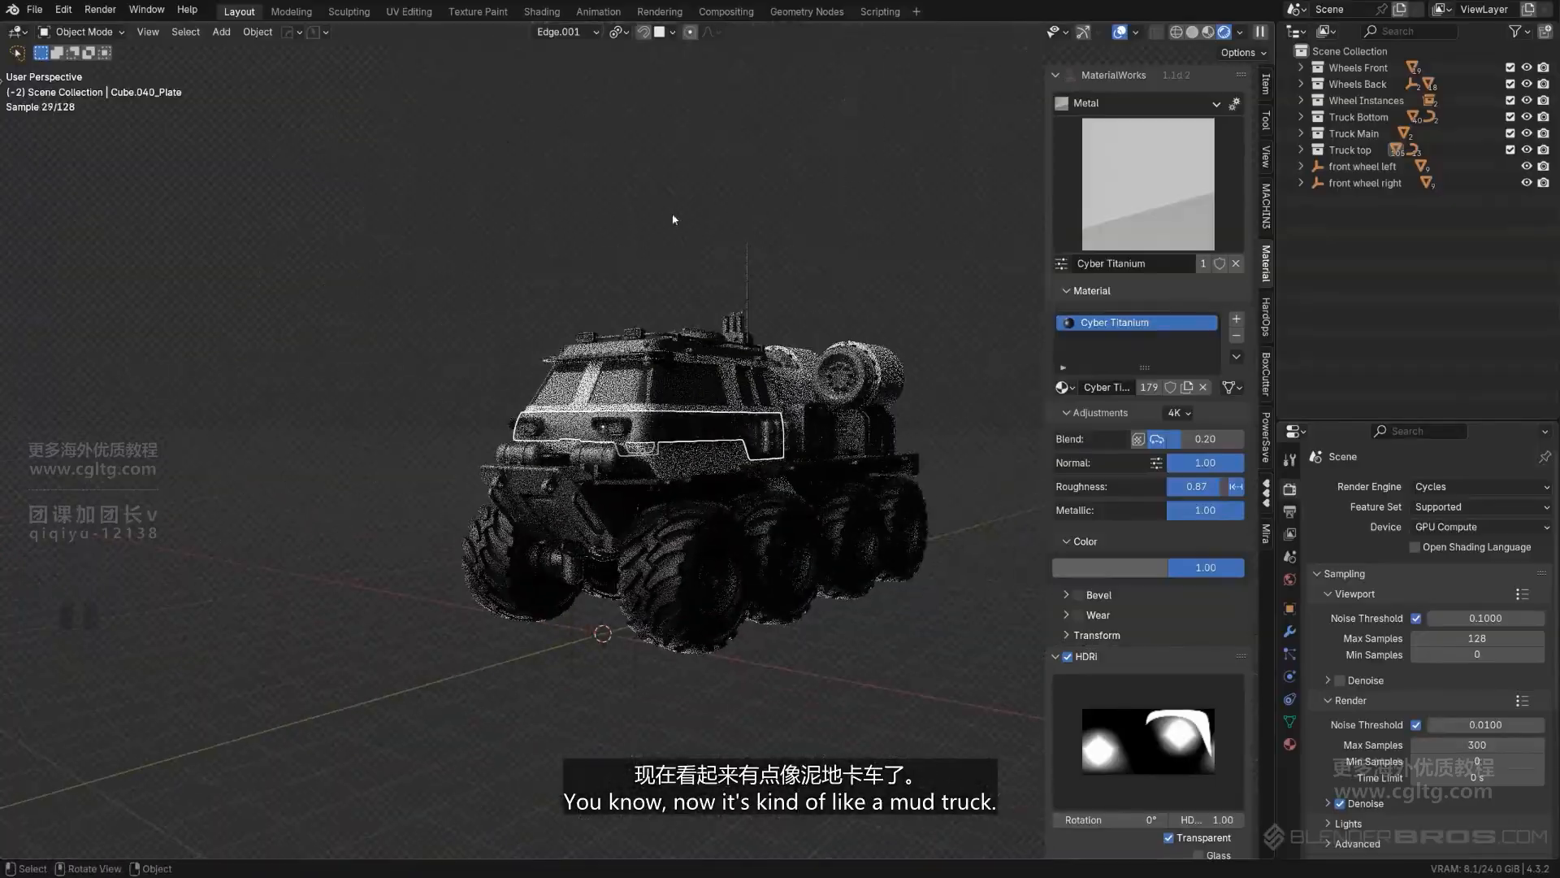
scroll(673, 219, up, 4)
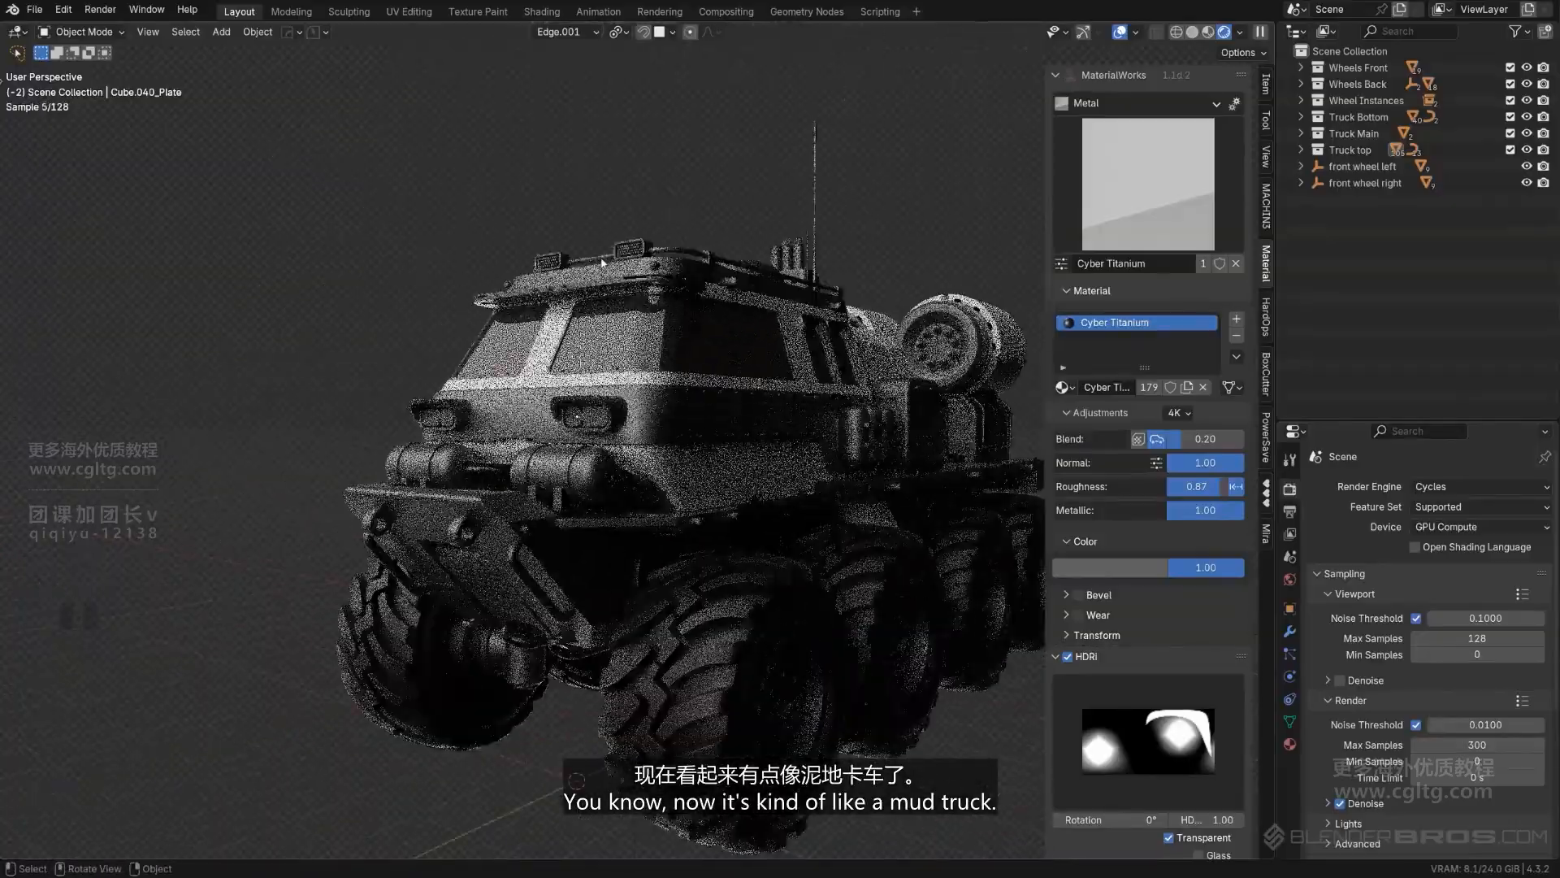
middle_drag(673, 220, 679, 330)
middle_drag(679, 329, 1036, 445)
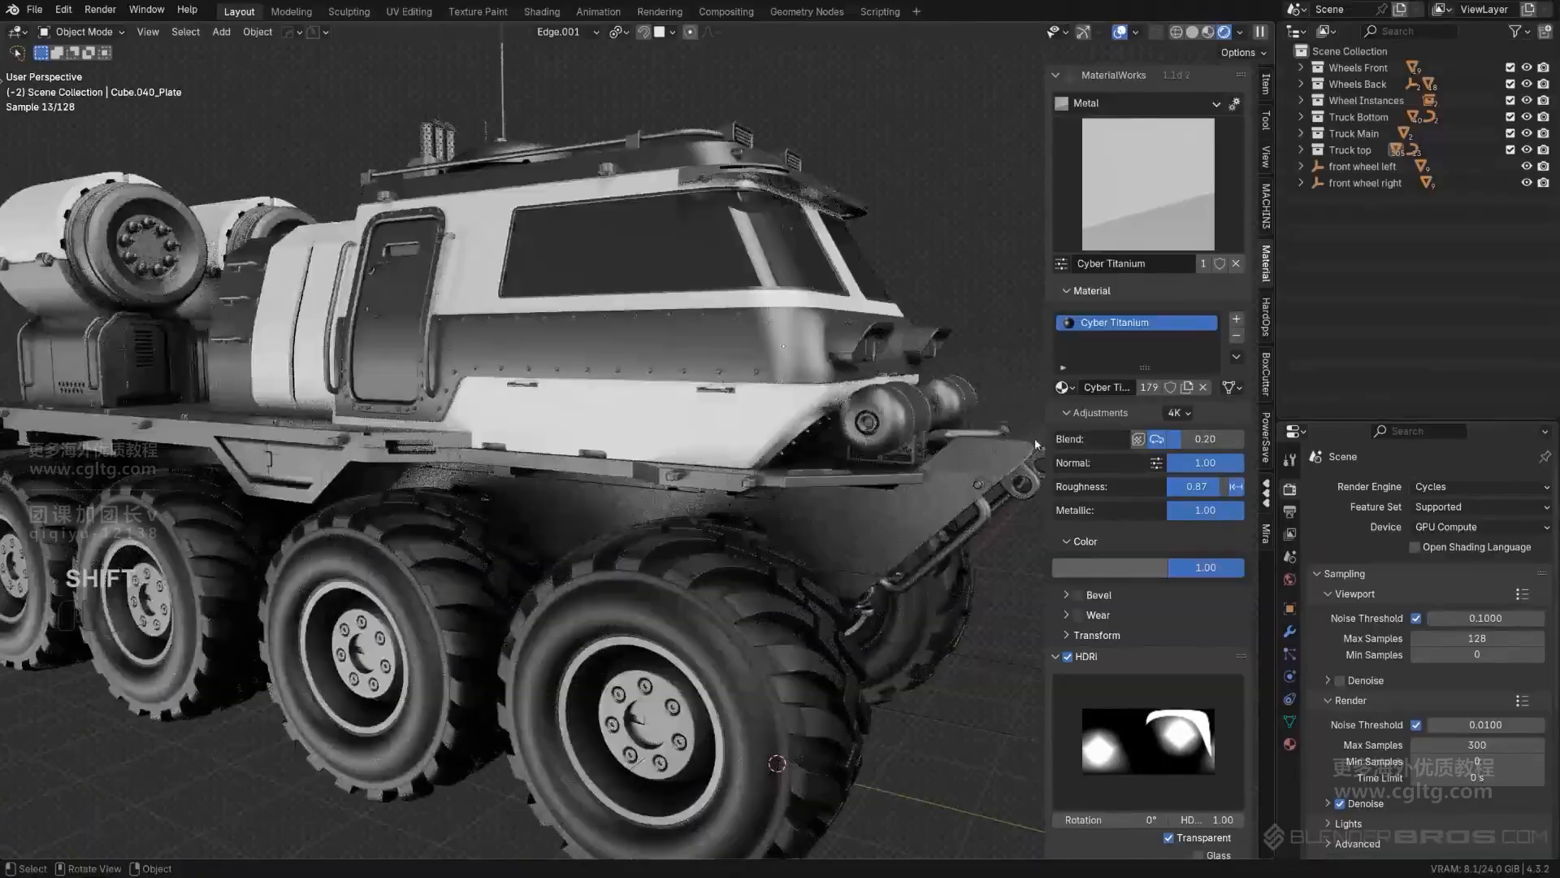
- Raise the inverted roughness of the Cyber Titanium material to 1.00
shift+drag(1196, 486, 1211, 486)
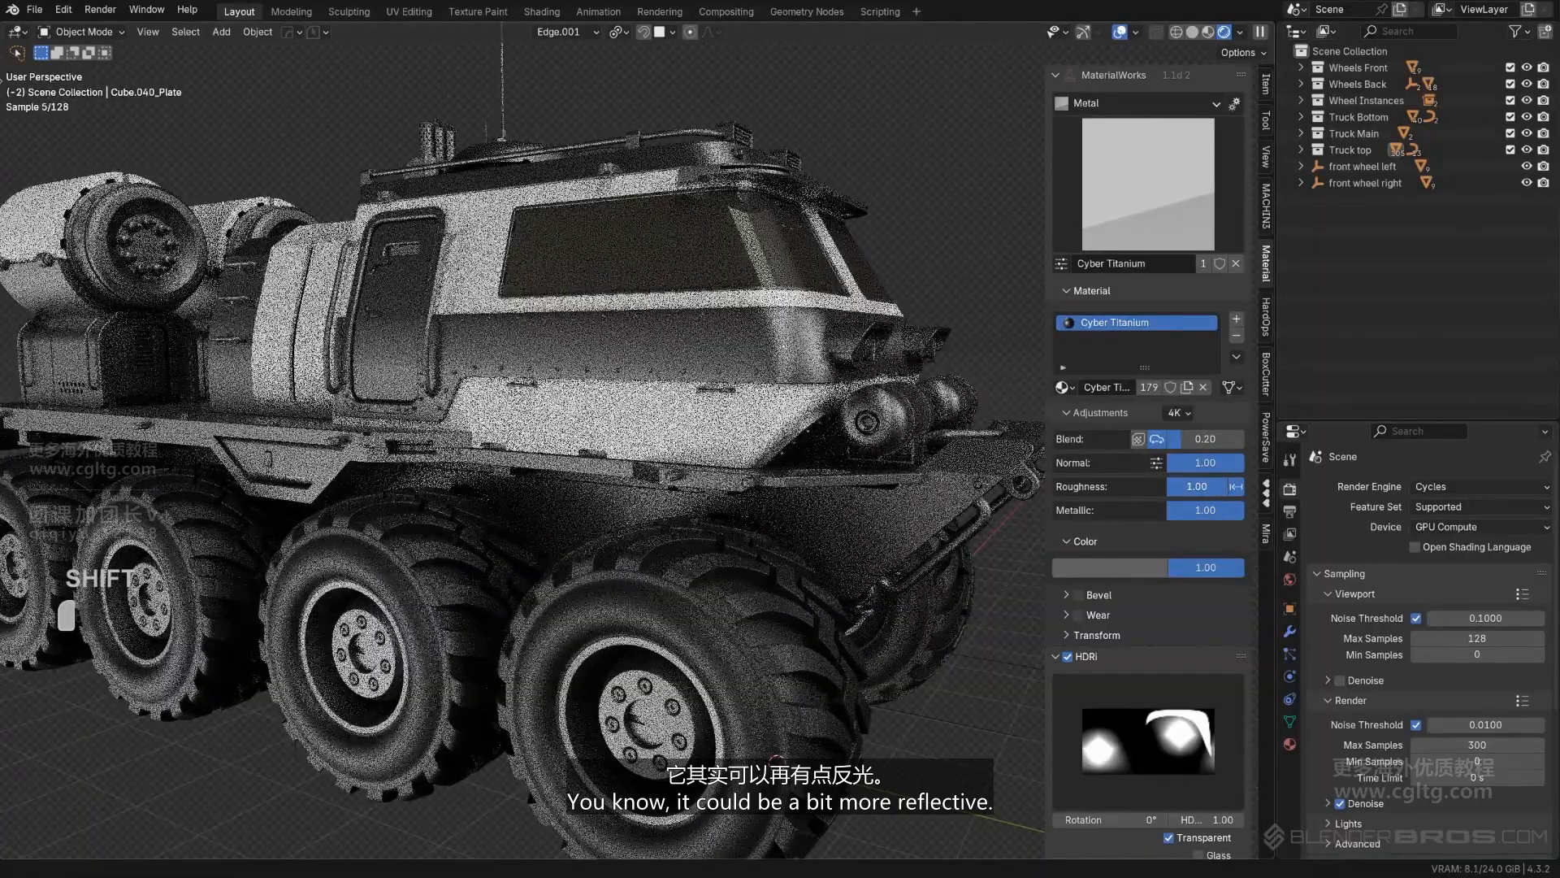
scroll(841, 439, down, 3)
scroll(842, 439, up, 4)
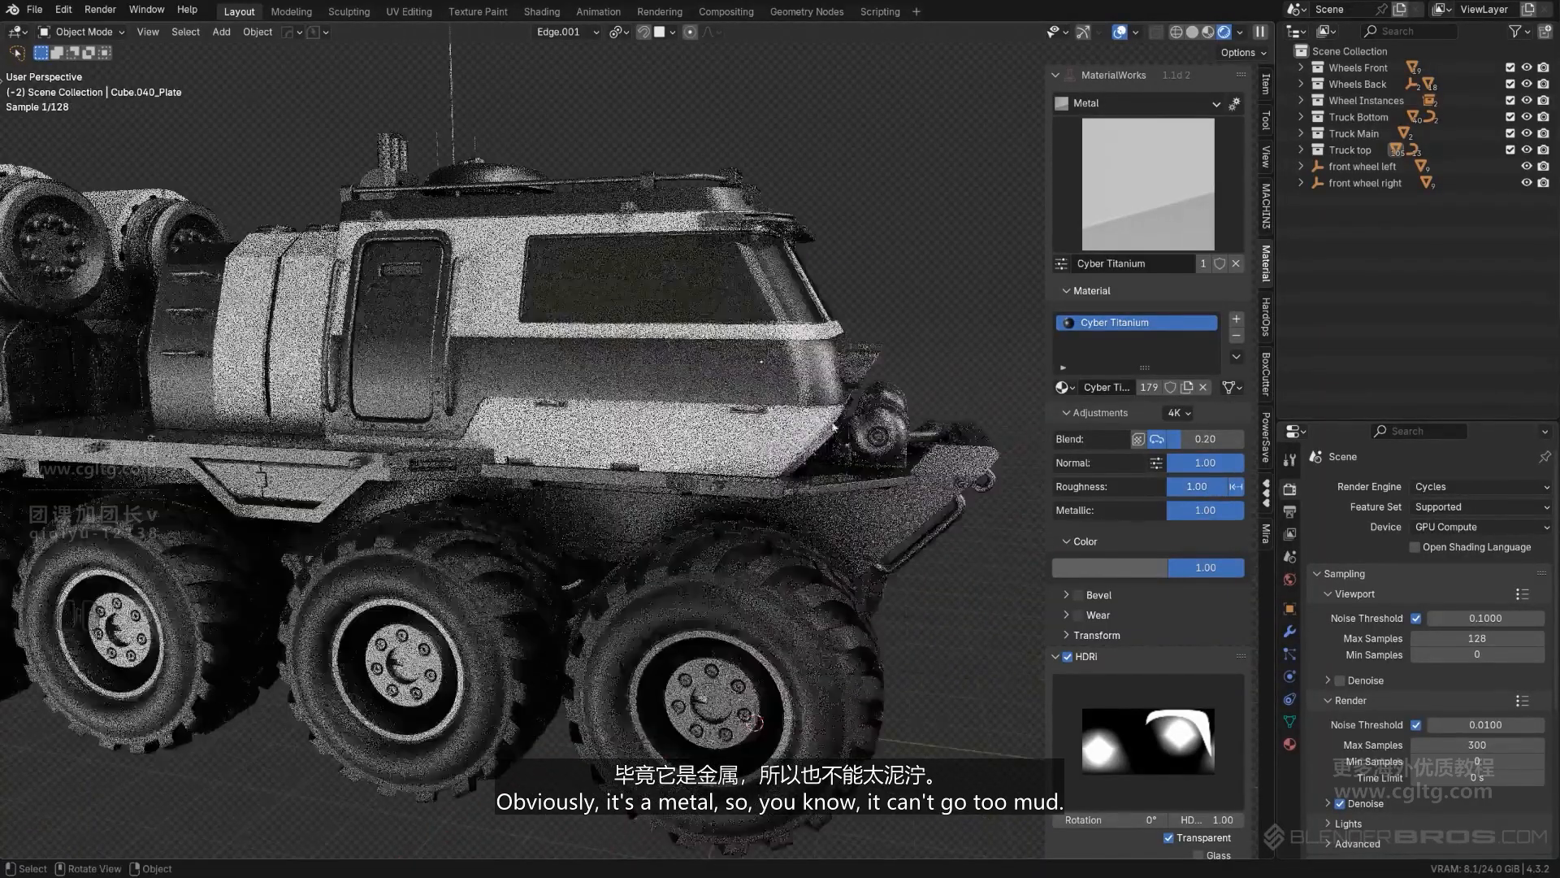
middle_drag(842, 439, 504, 188)
- Save the project incrementally with PowerSave as Textures_02
scroll(801, 435, down, 3)
scroll(785, 423, down, 2)
scroll(734, 413, up, 2)
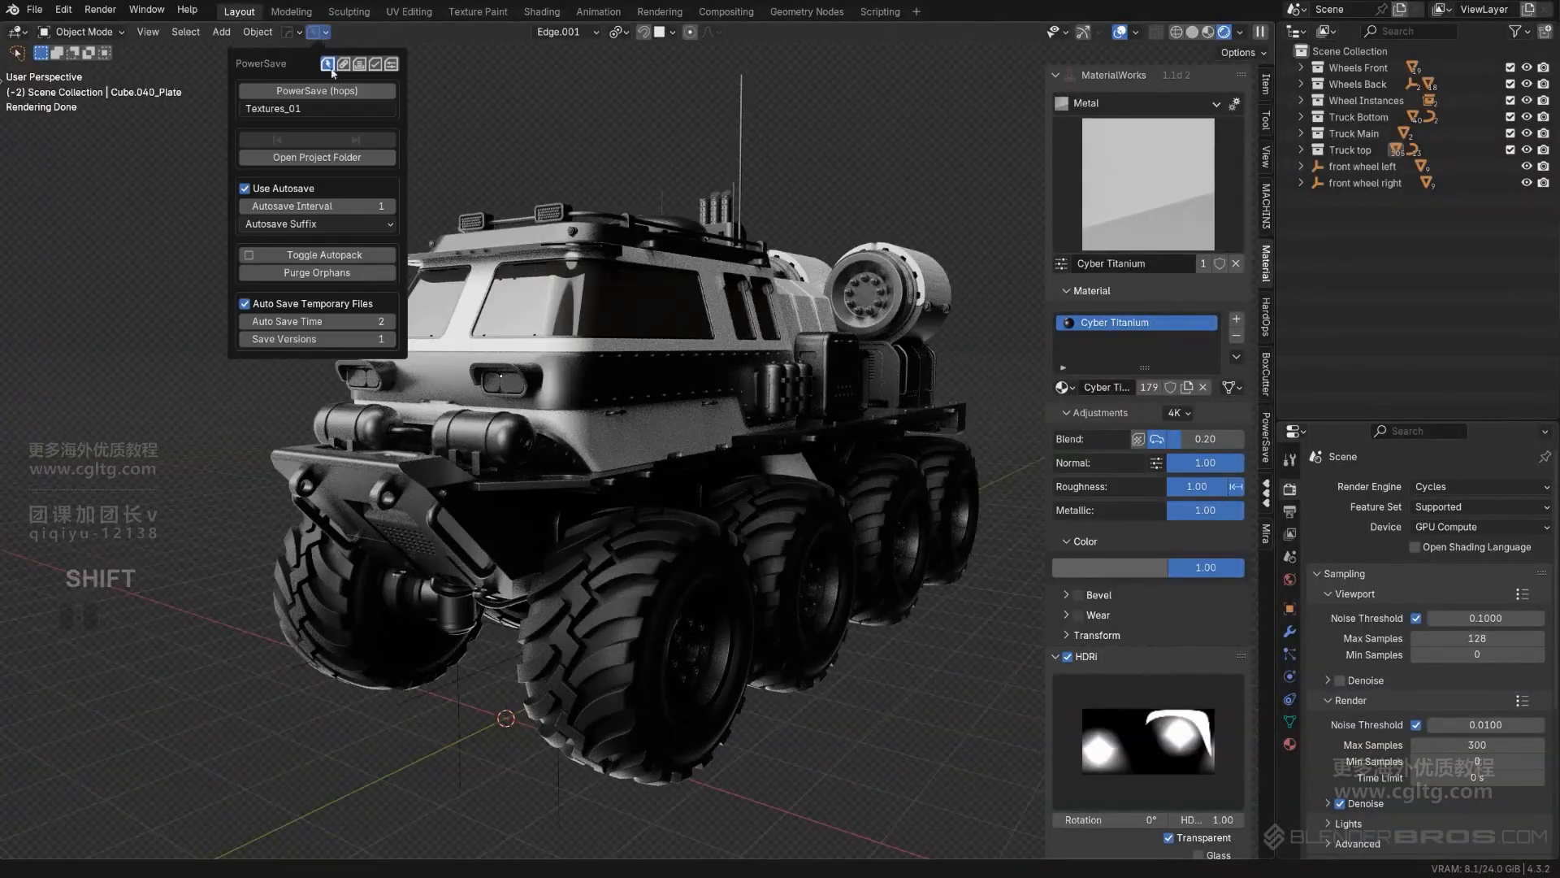
click(347, 97)
- Copy the White Metal material from the lowest cab panel to the two angled bars on the front bumper
middle_drag(561, 439, 646, 451)
scroll(741, 471, up, 2)
click(681, 488)
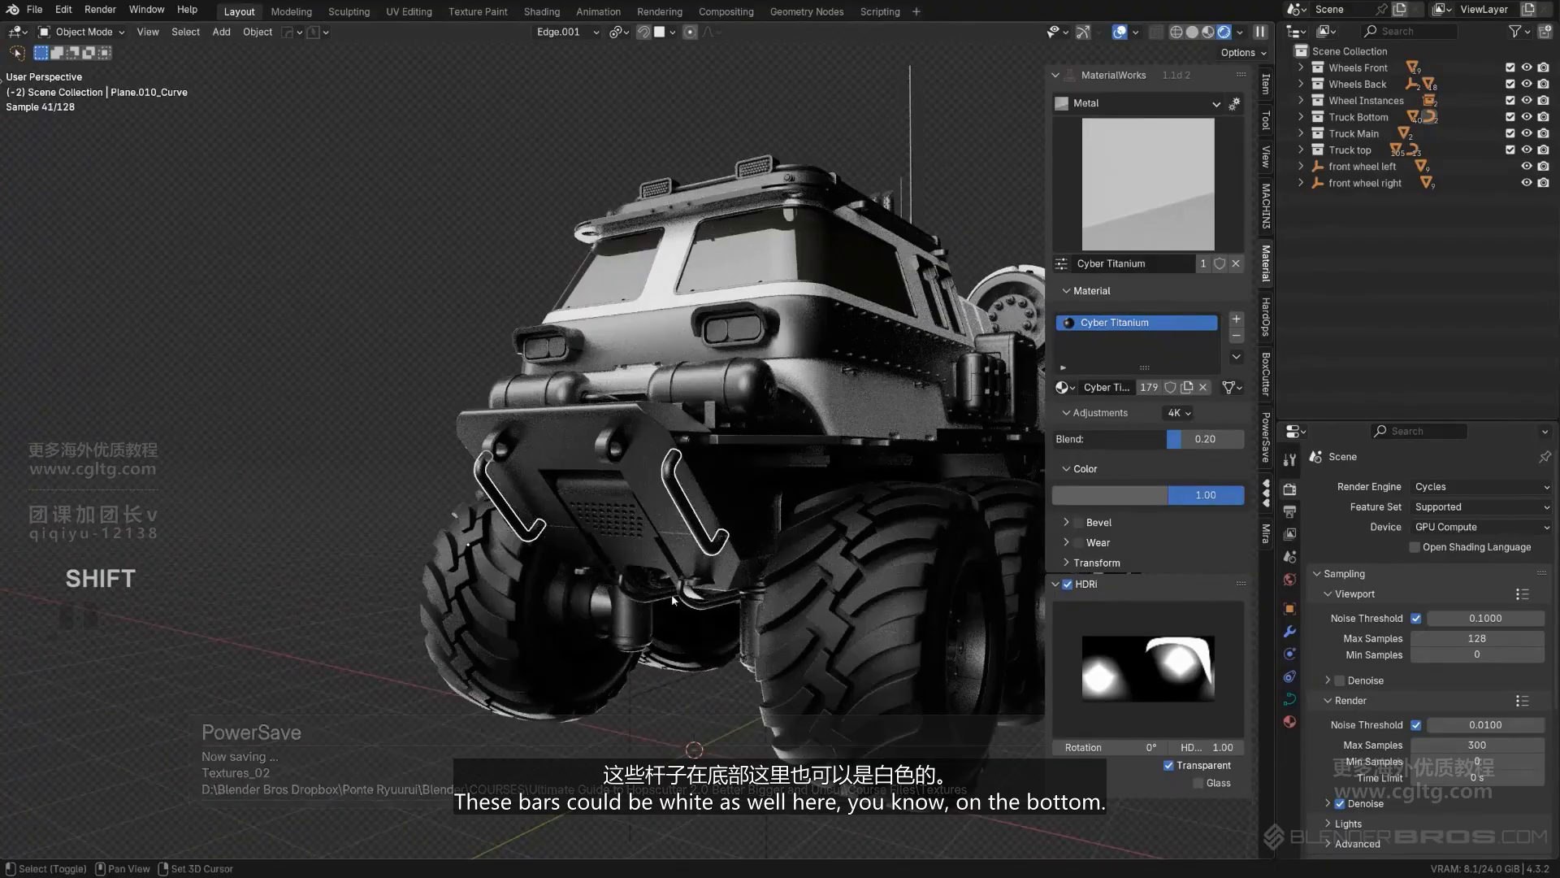
middle_drag(881, 470, 574, 505)
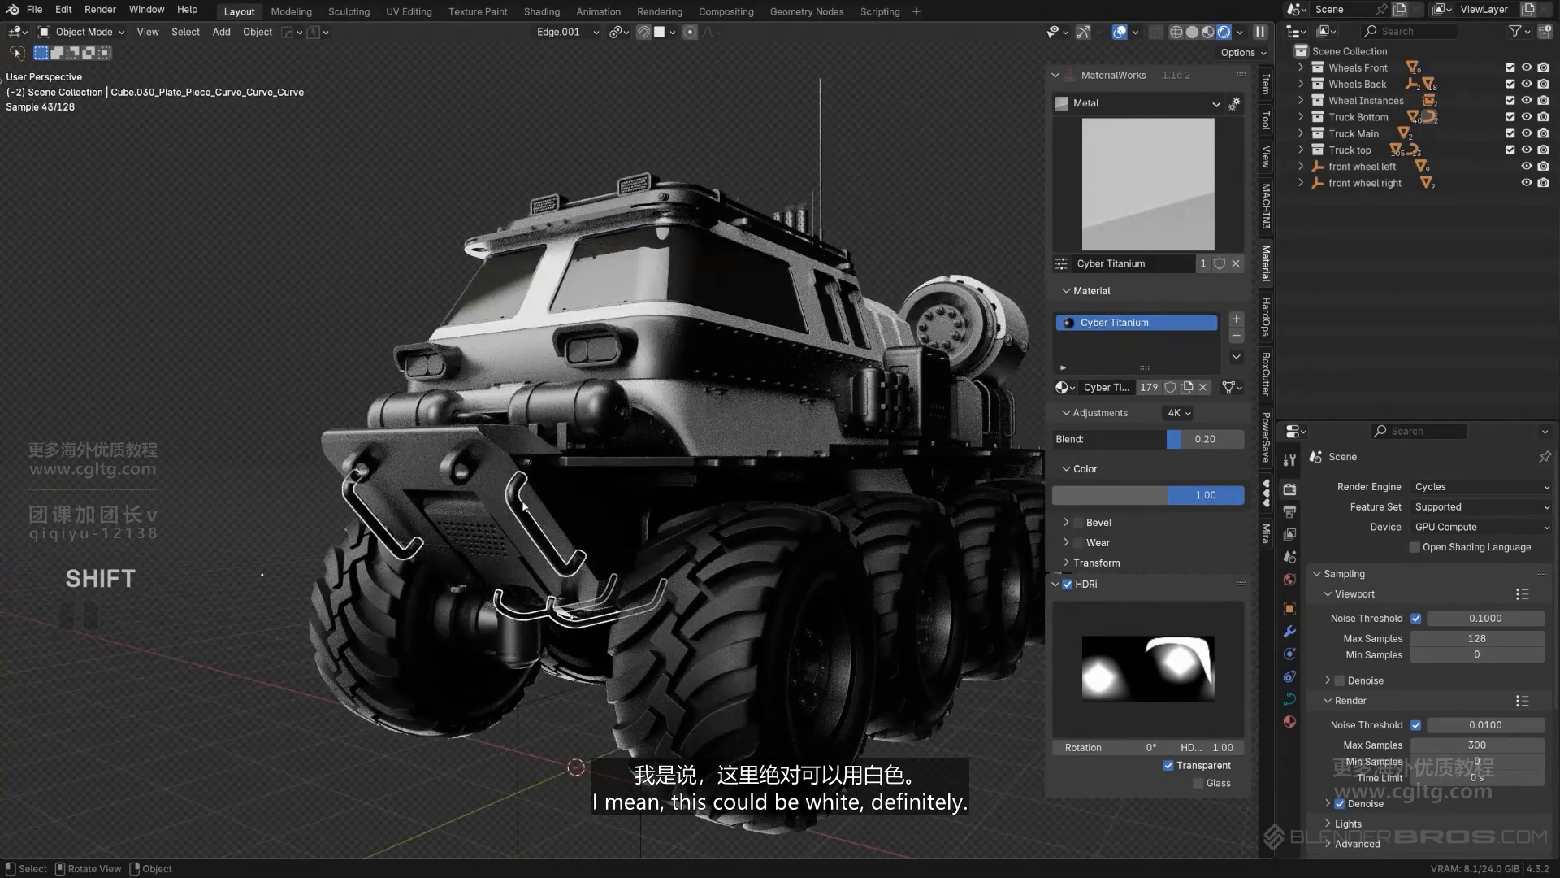
shift+click(748, 399)
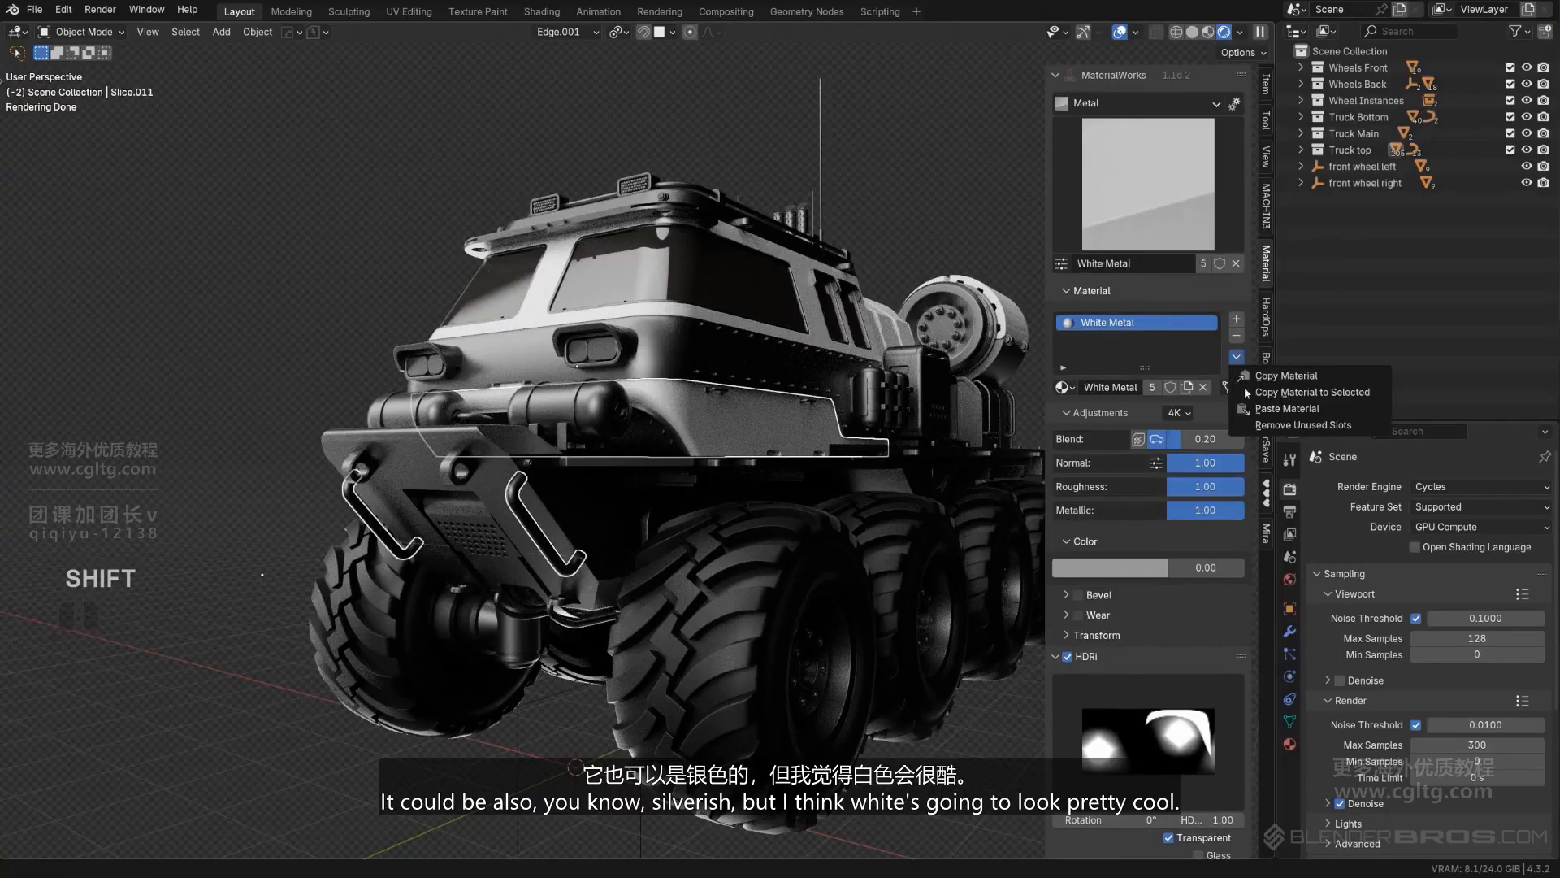
scroll(853, 213, down, 3)
middle_drag(744, 301, 748, 340)
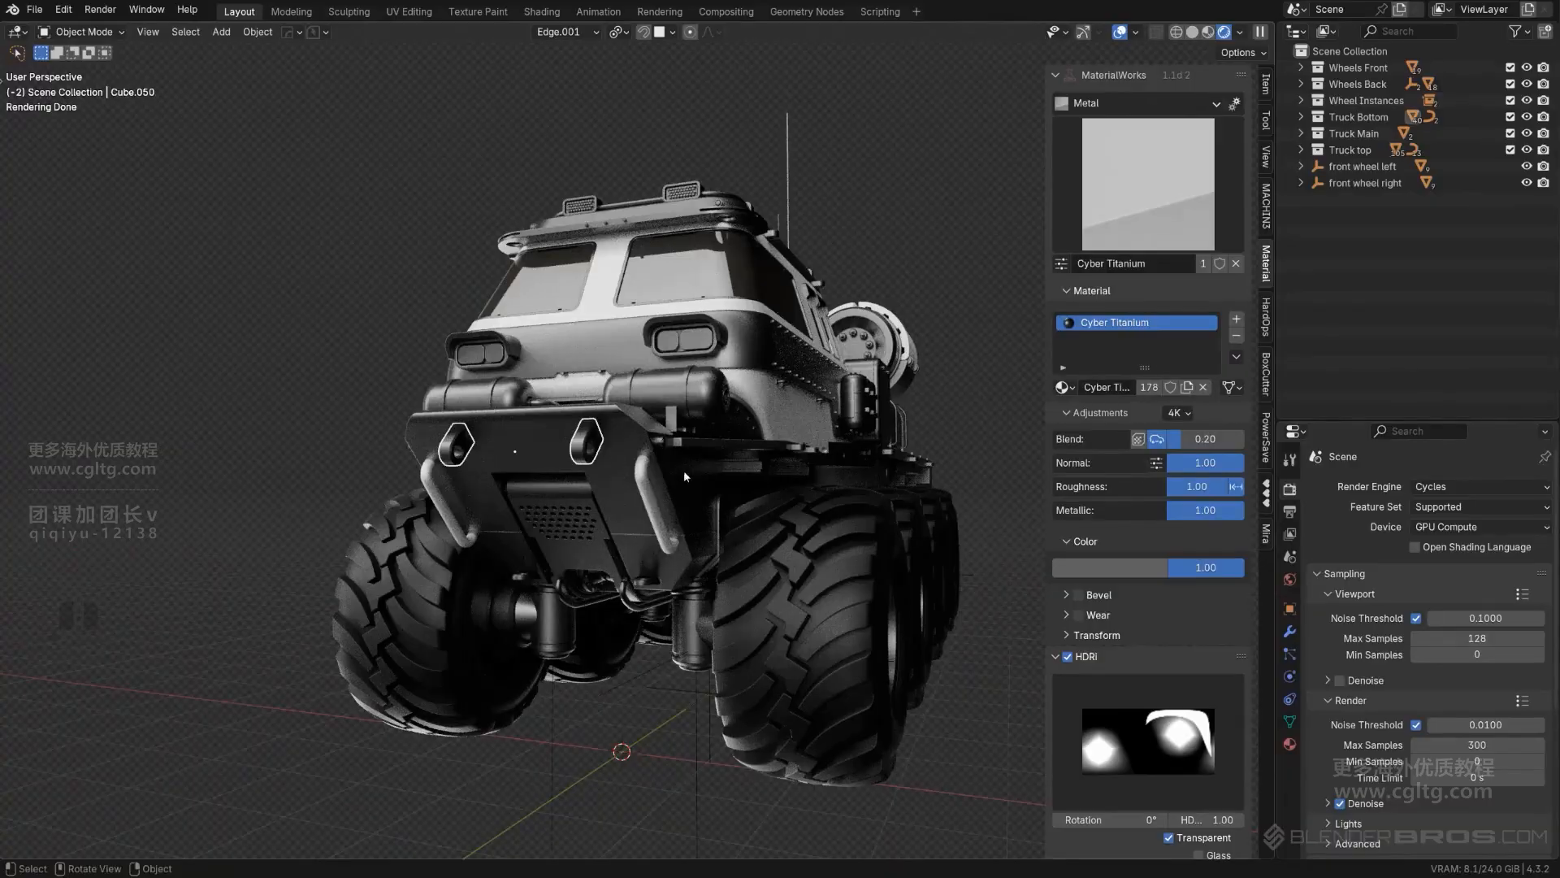
- Copy the White Metal material from the bumper bars to the perforated plate between them
click(588, 525)
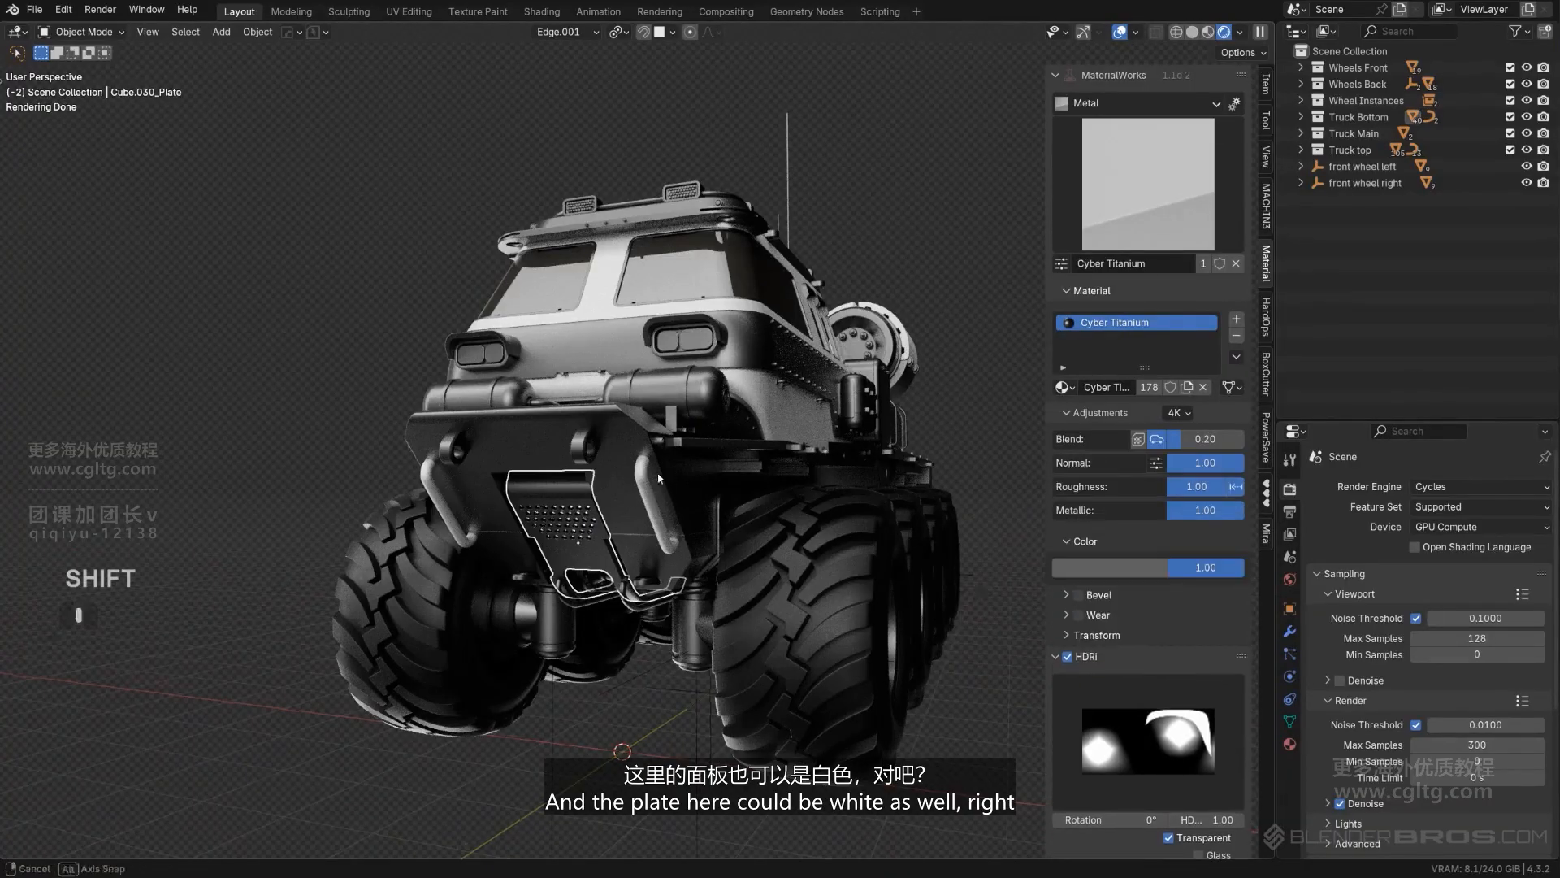
middle_drag(658, 478, 639, 484)
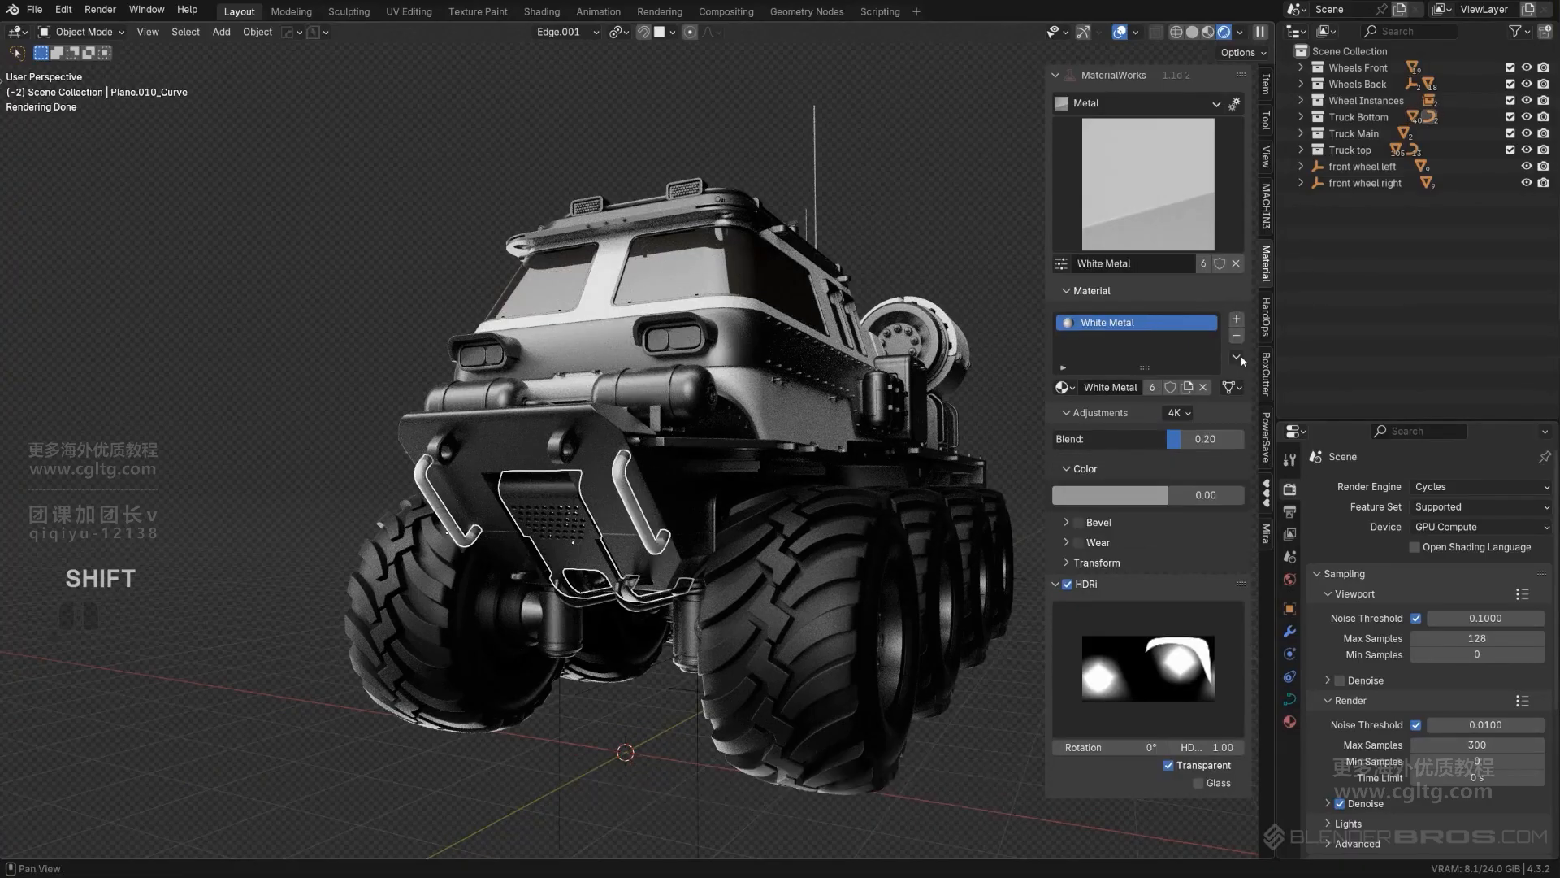
click(931, 249)
scroll(931, 249, down, 3)
middle_drag(932, 249, 642, 446)
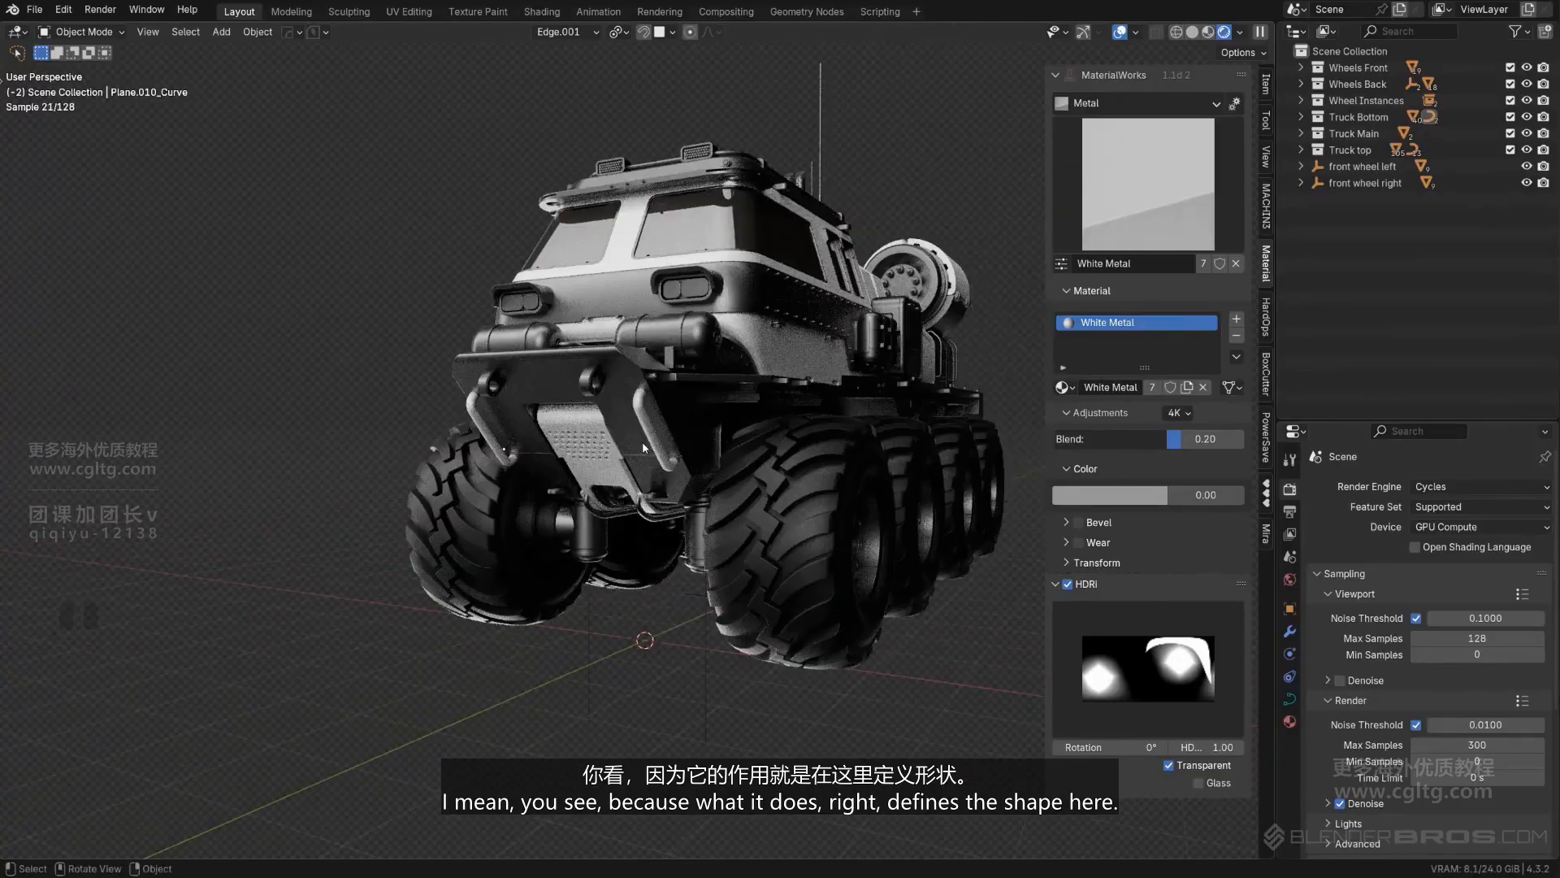
- Examine the front bumper and its small fittings from several angles to judge which parts suit white metal
scroll(586, 504, down, 2)
middle_drag(586, 504, 599, 410)
scroll(528, 406, up, 2)
shift+click(528, 403)
shift+middle_drag(599, 410, 517, 425)
shift+middle_drag(516, 424, 642, 439)
scroll(609, 443, up, 2)
scroll(634, 438, down, 2)
click(418, 361)
mouse_move(520, 347)
middle_down()
mouse_move(722, 304)
mouse_move(533, 337)
middle_up()
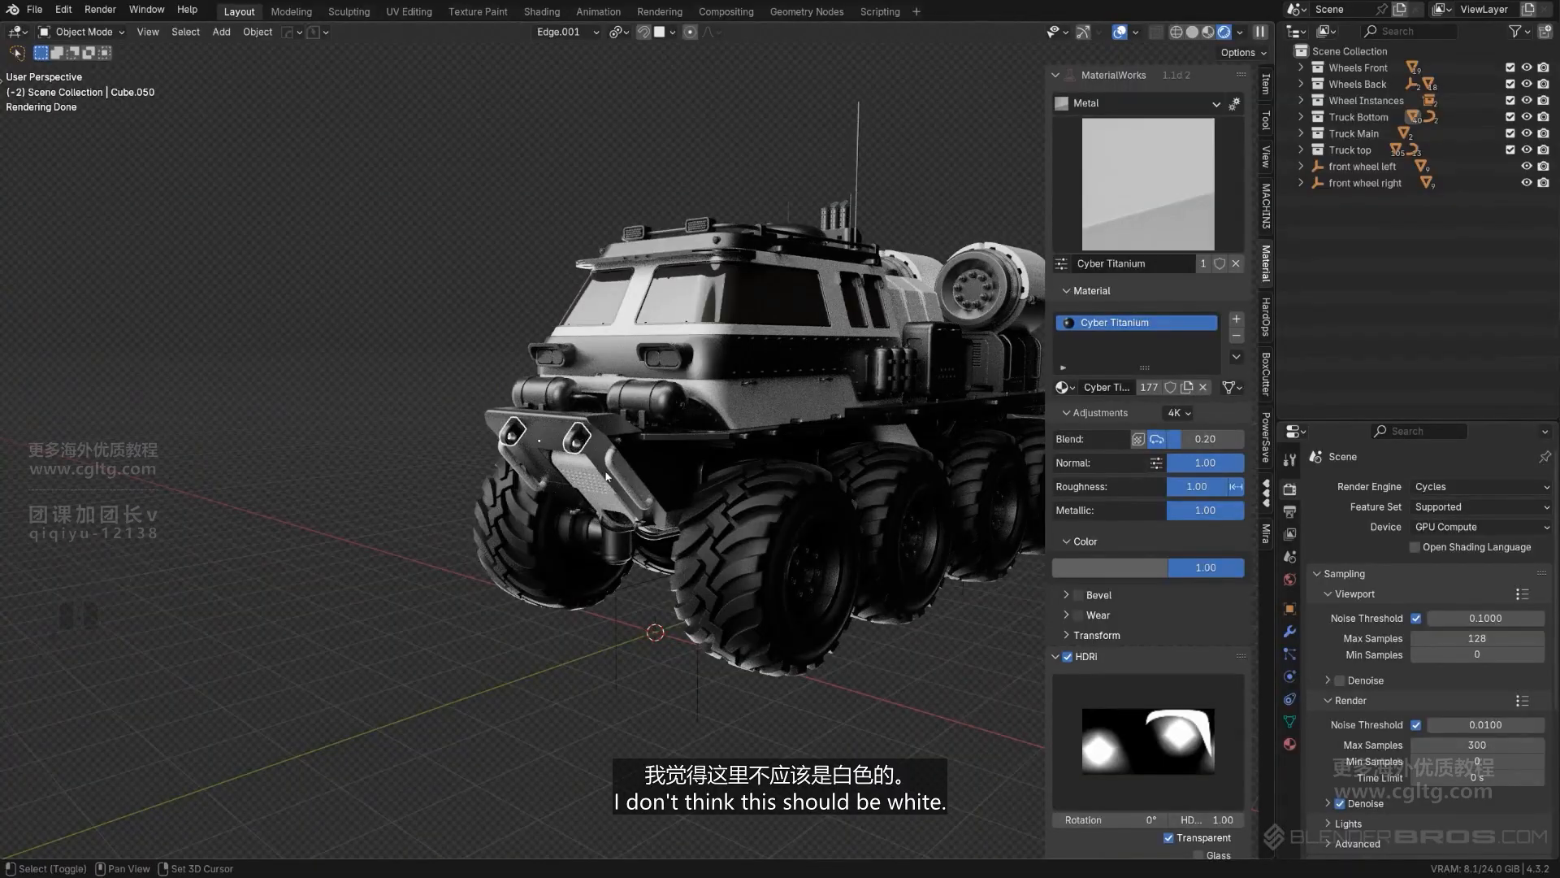
- Copy the White Metal material from the lowest cab panel to the rim of the near front wheel
click(618, 530)
scroll(614, 592, up, 3)
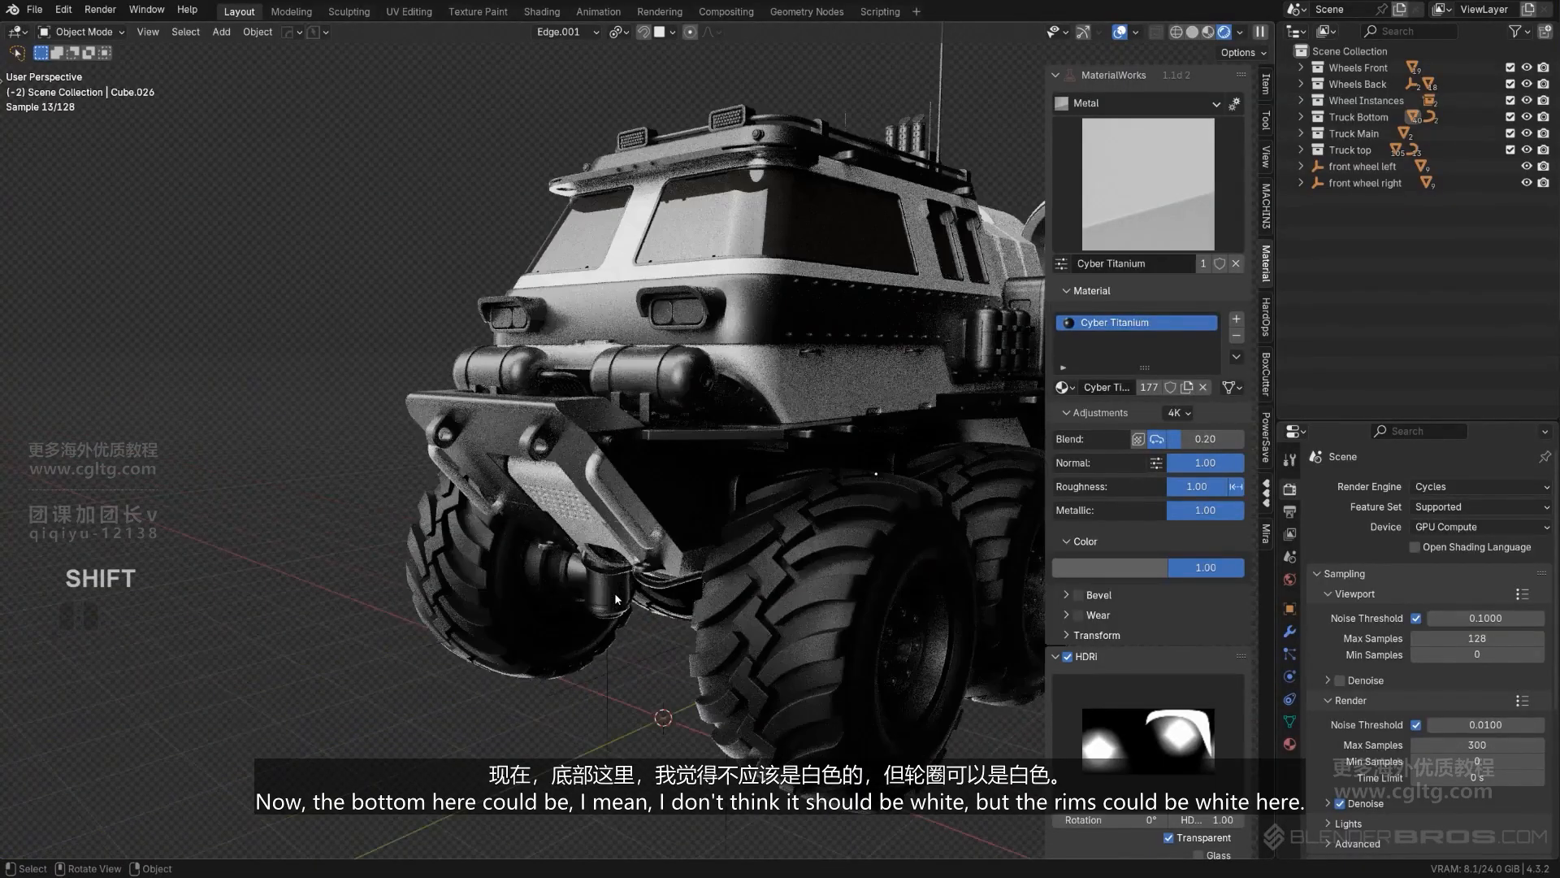
middle_drag(620, 595, 650, 592)
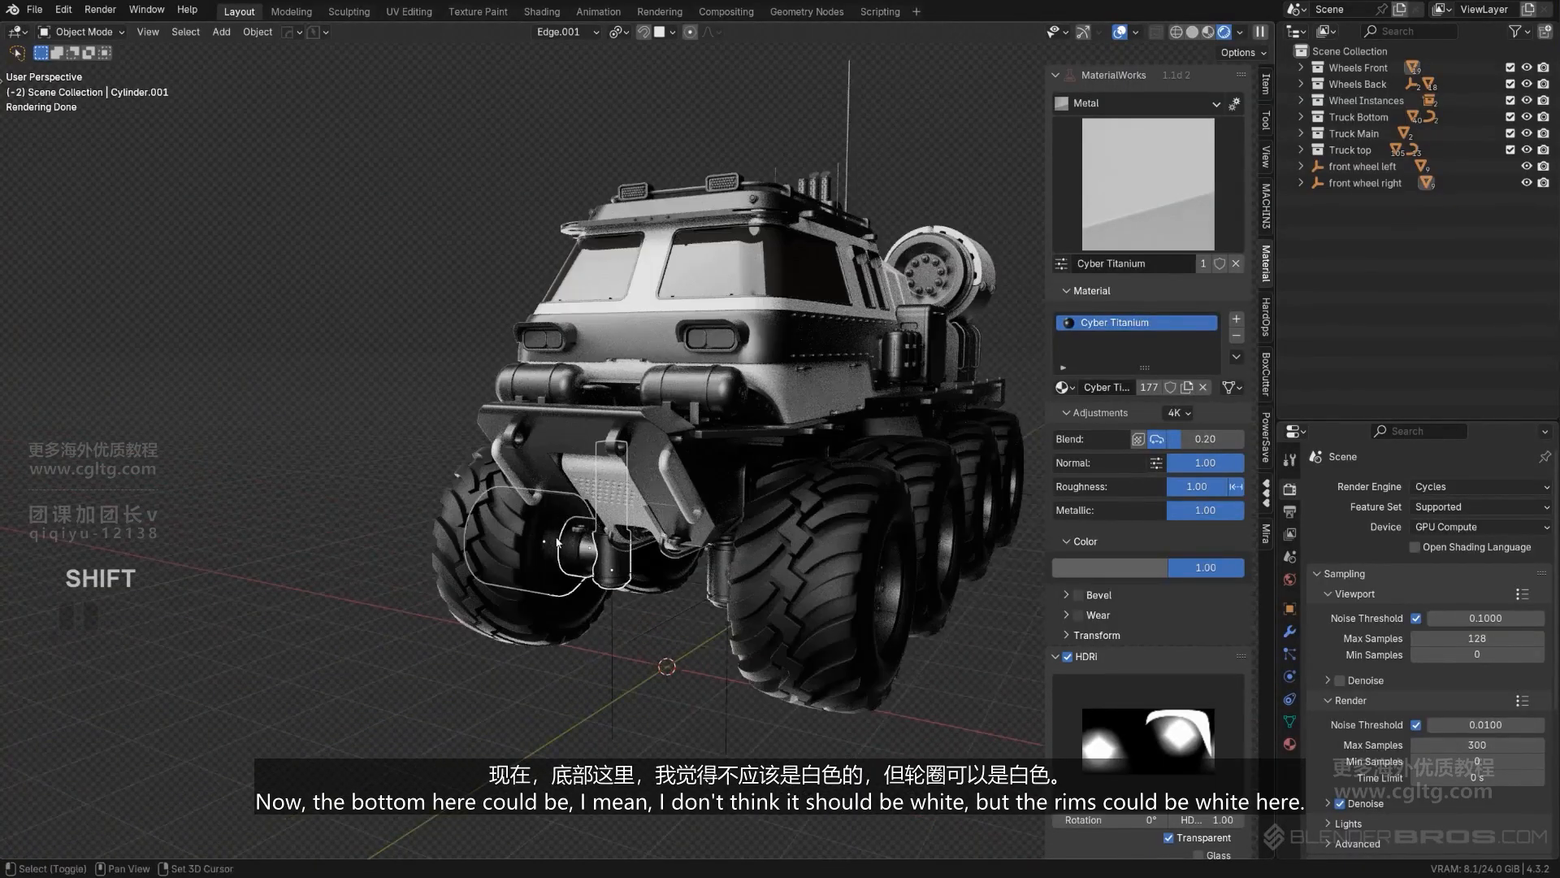
scroll(560, 539, down, 3)
middle_drag(723, 520, 666, 509)
scroll(663, 506, up, 3)
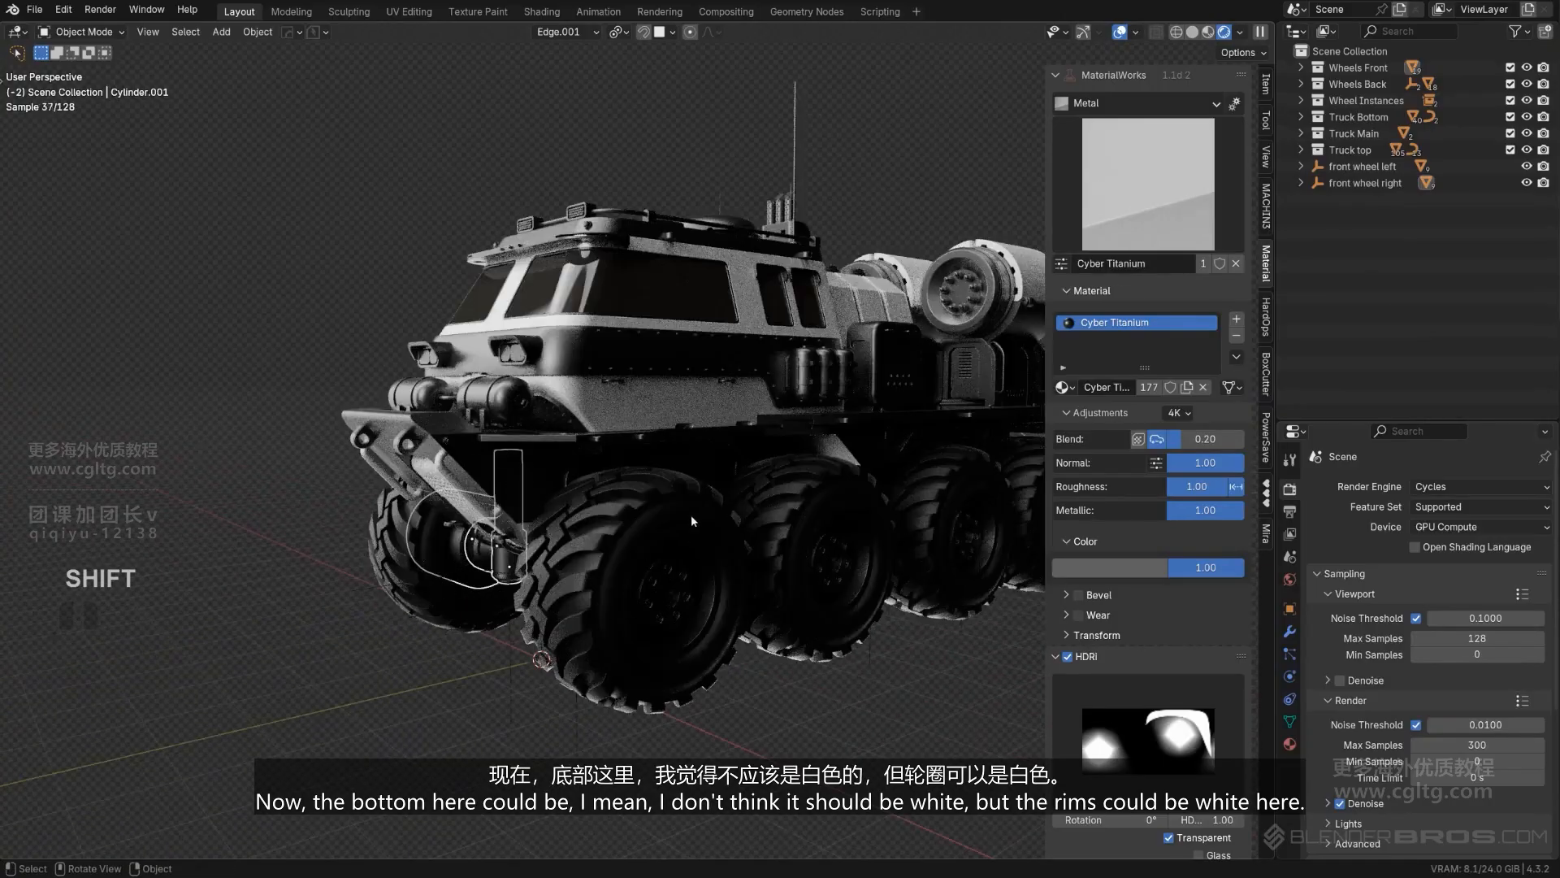
shift+click(691, 520)
middle_drag(733, 550, 691, 417)
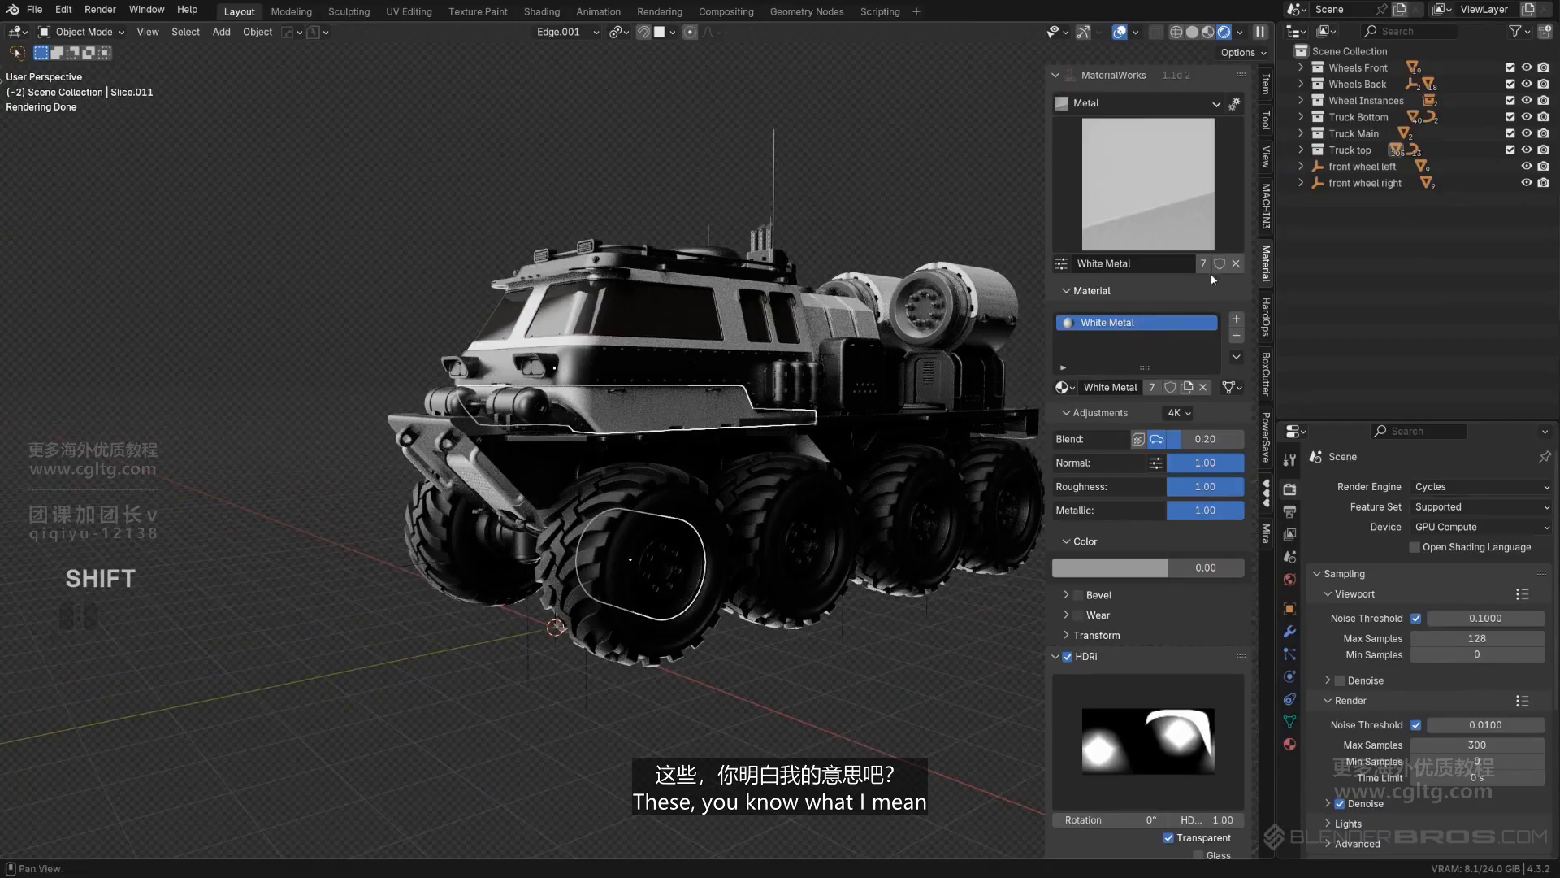
click(1300, 392)
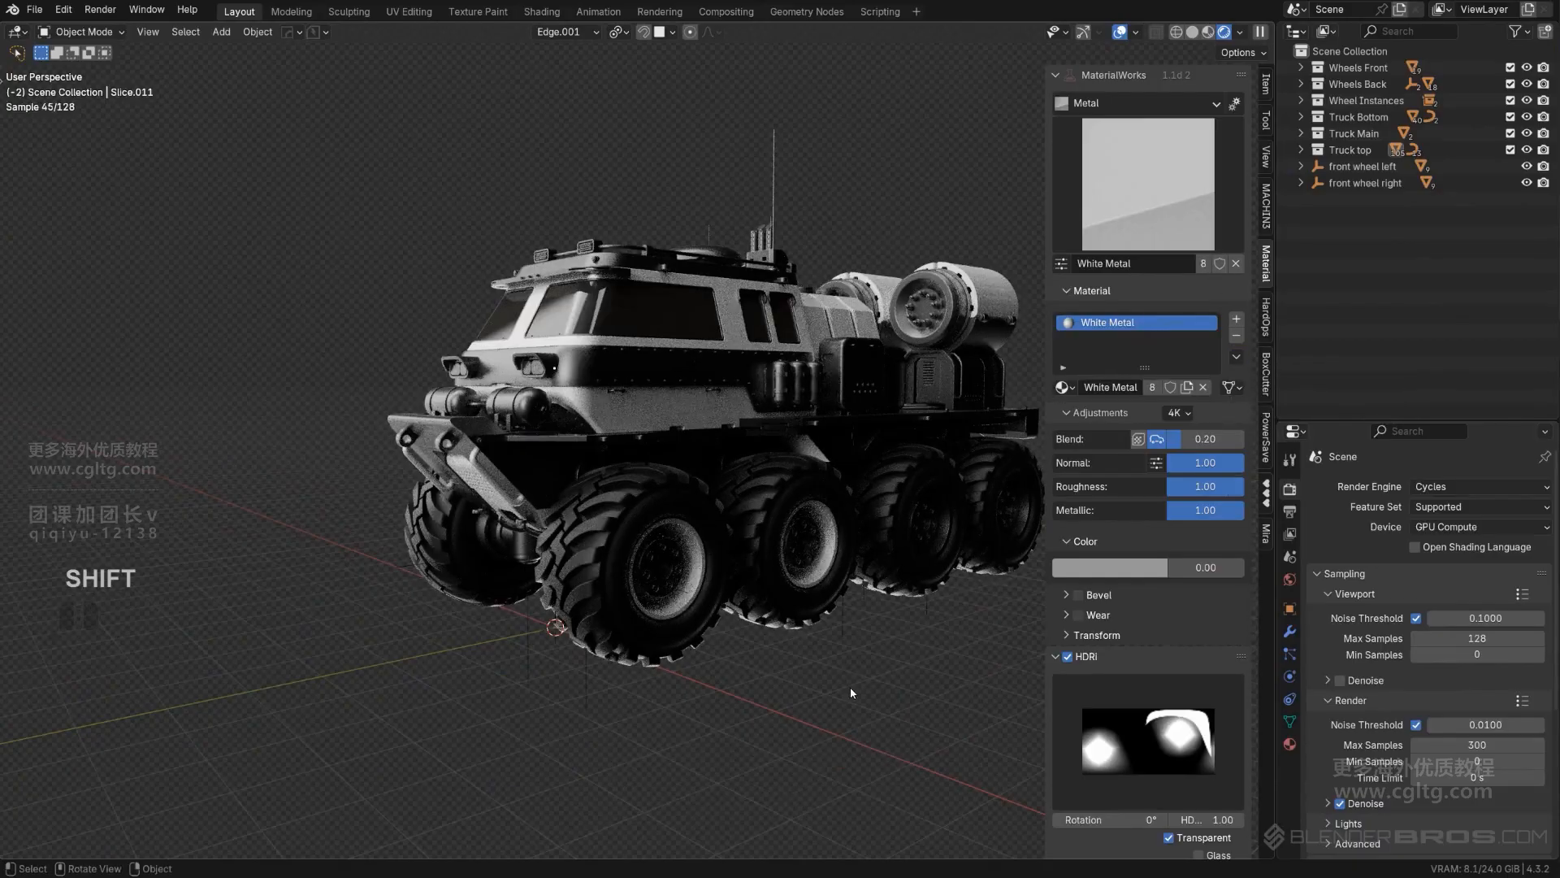
- Copy the White Metal material from the lowest cab panel to the rim of the third wheel on the same side
shift+middle_drag(933, 492, 800, 486)
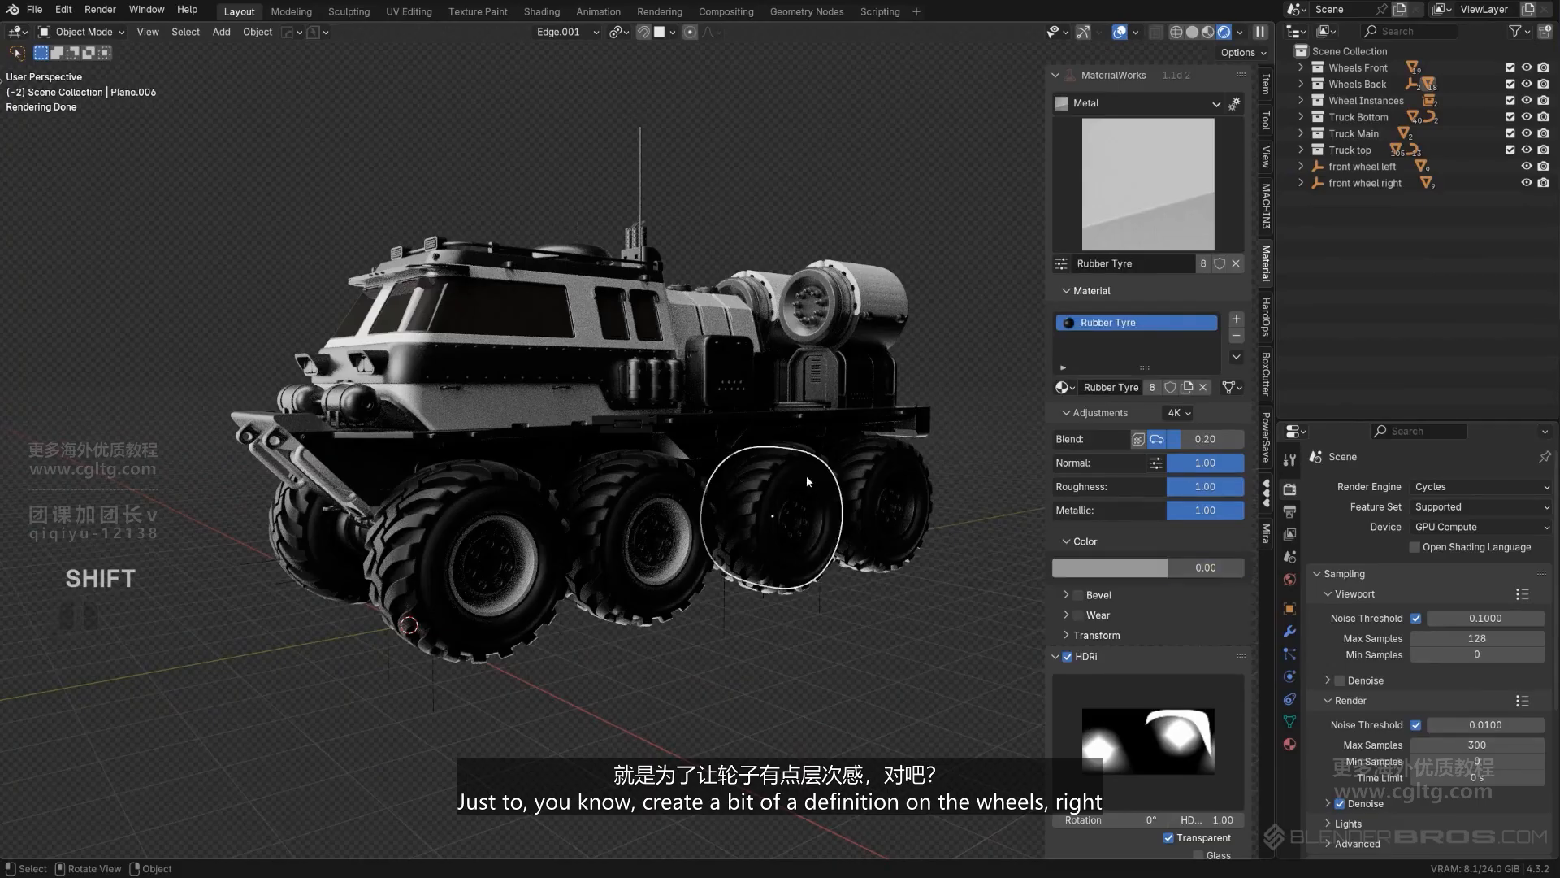
shift+middle_drag(807, 478, 631, 366)
scroll(637, 363, up, 3)
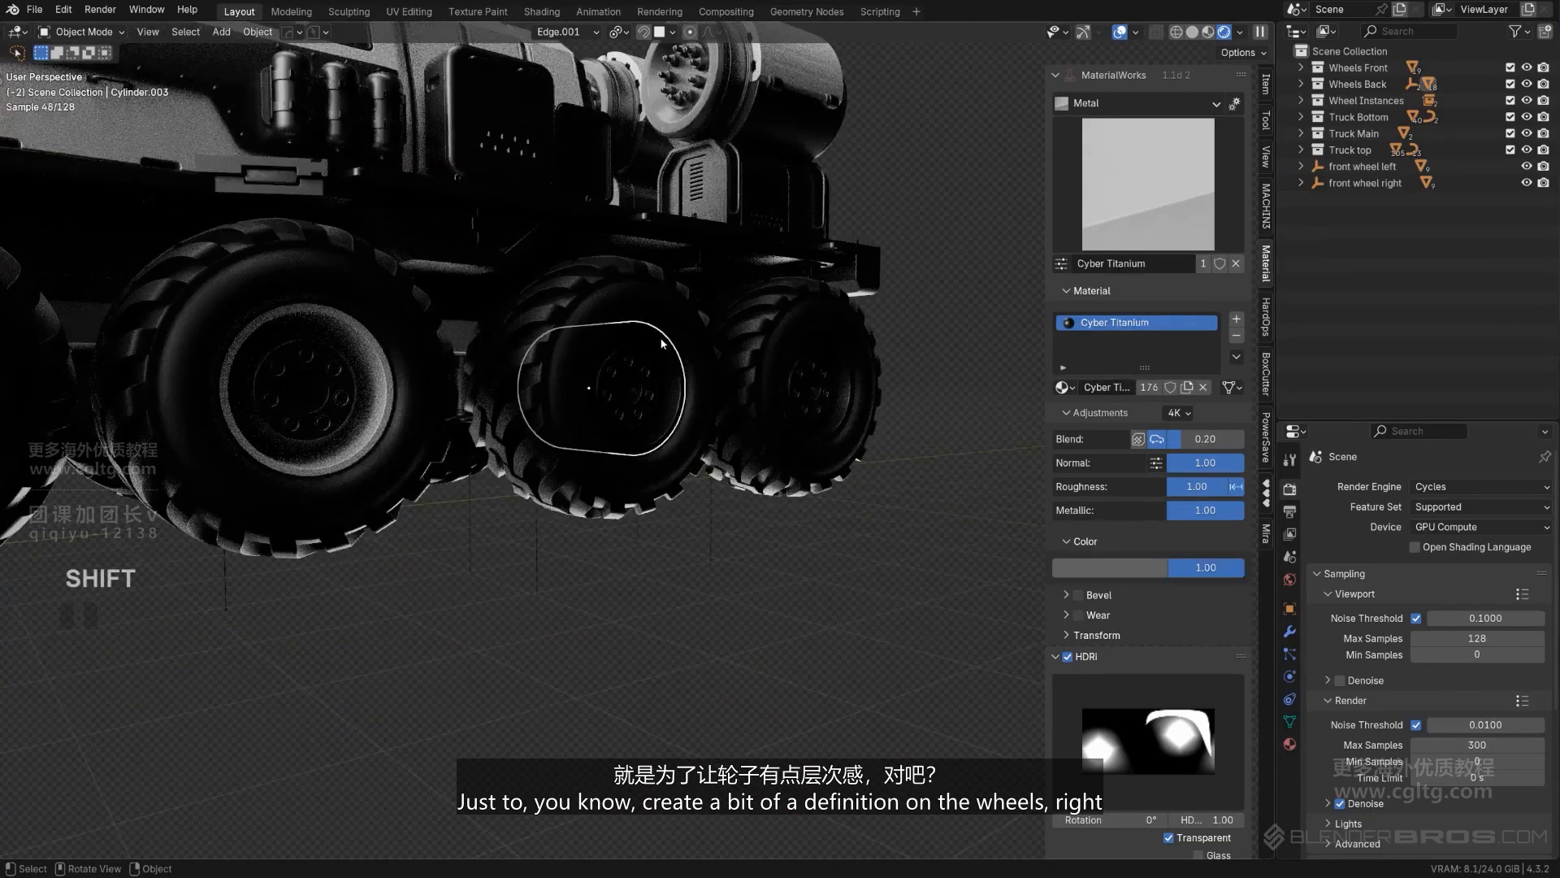
scroll(662, 344, down, 4)
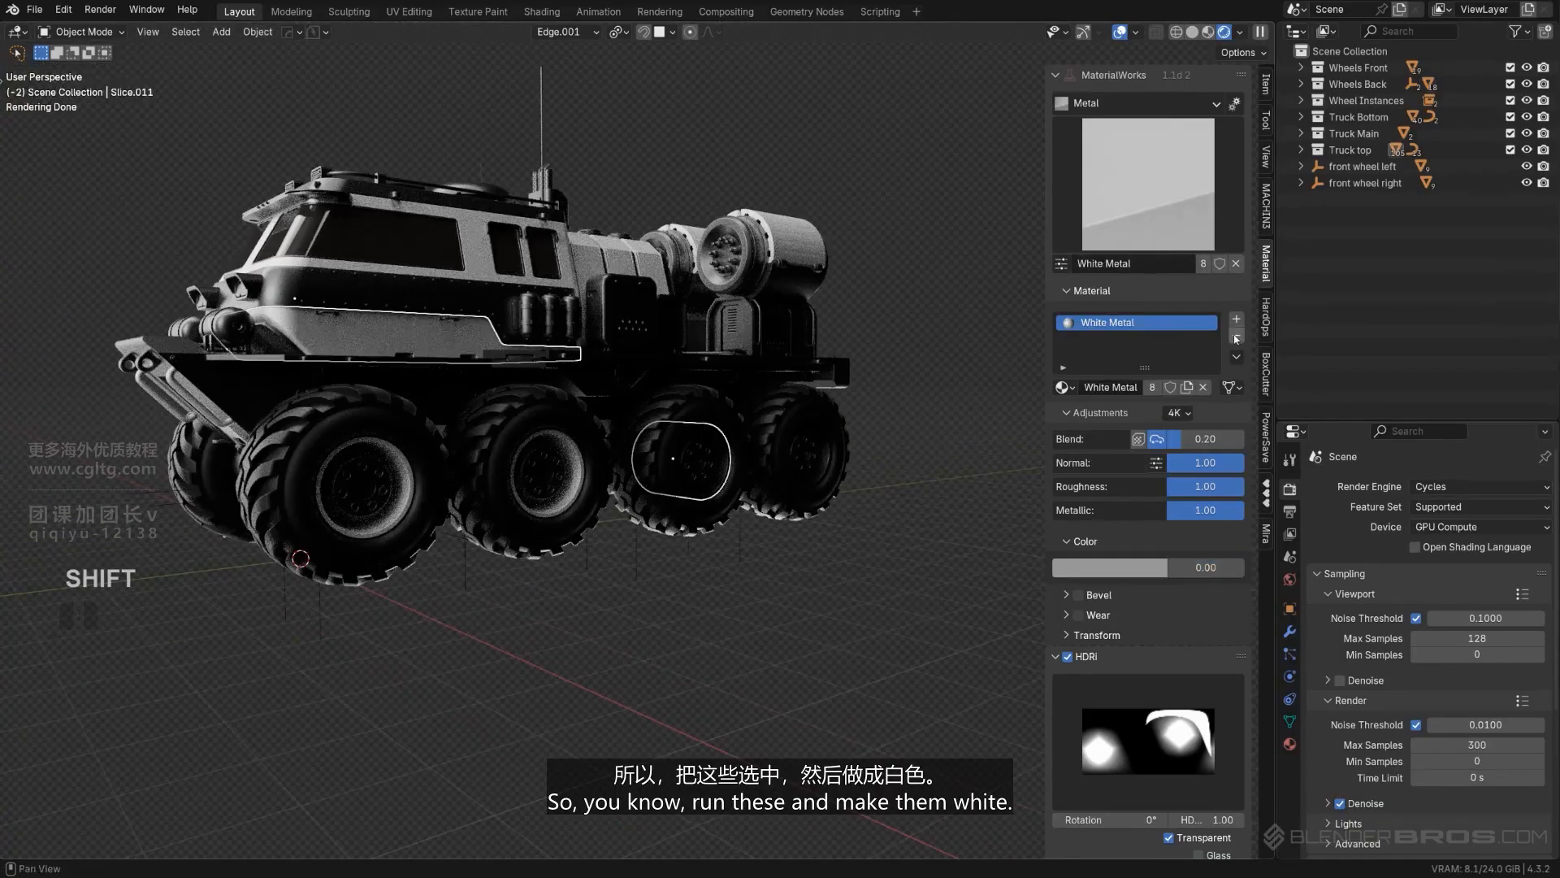
- Copy the White Metal material from the lowest cab panel to the first and third wheel rims on the truck's opposite side
middle_drag(826, 606, 699, 411)
scroll(637, 430, up, 2)
click(637, 430)
scroll(636, 427, down, 3)
shift+middle_drag(359, 486, 262, 460)
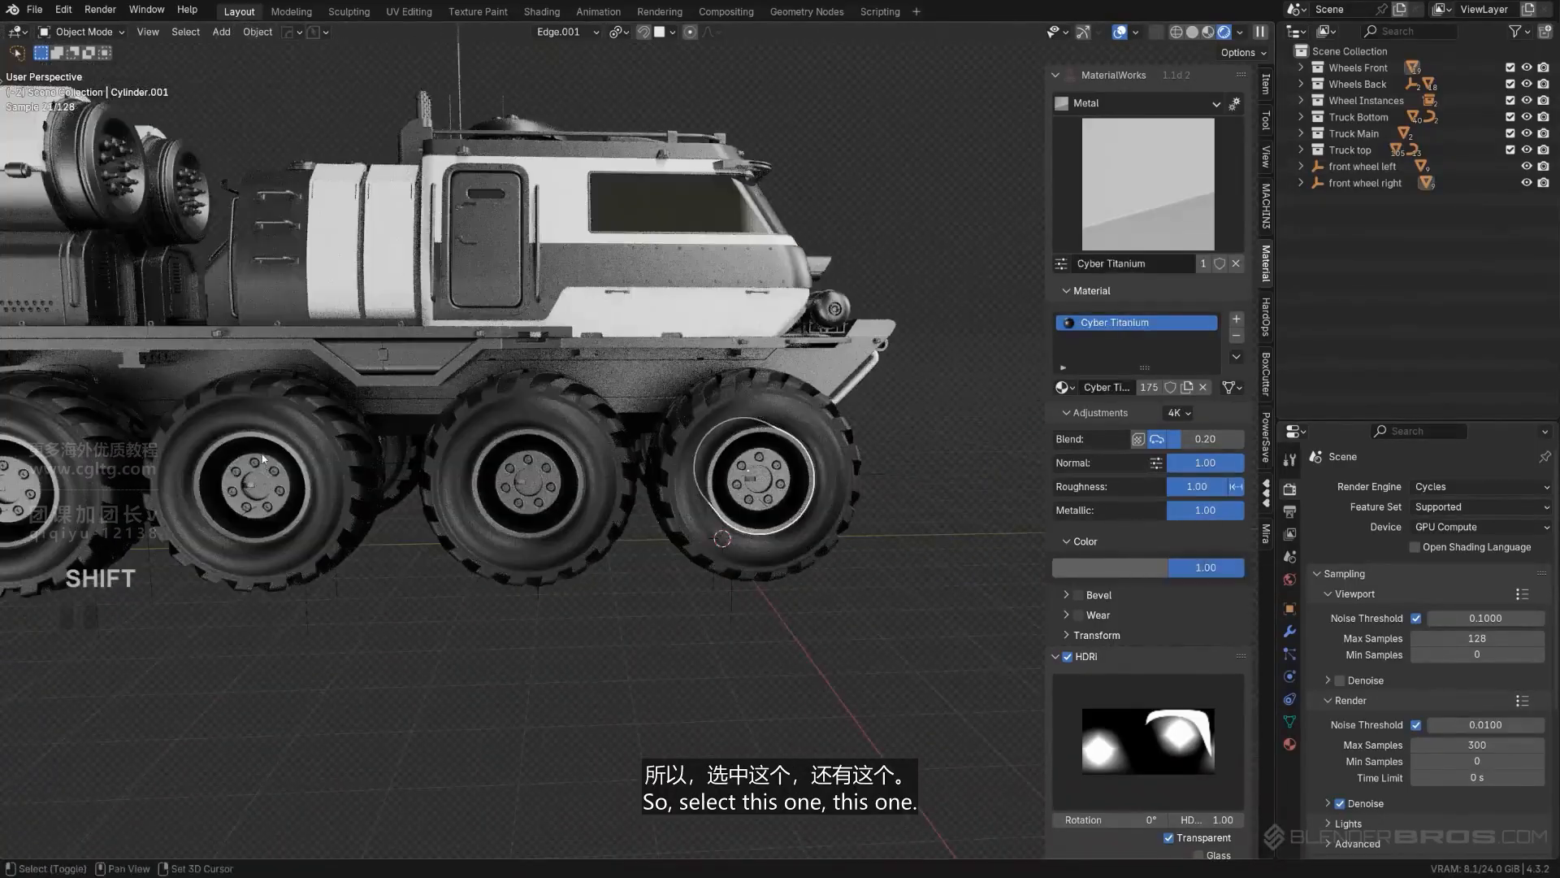
key(ctrl+z)
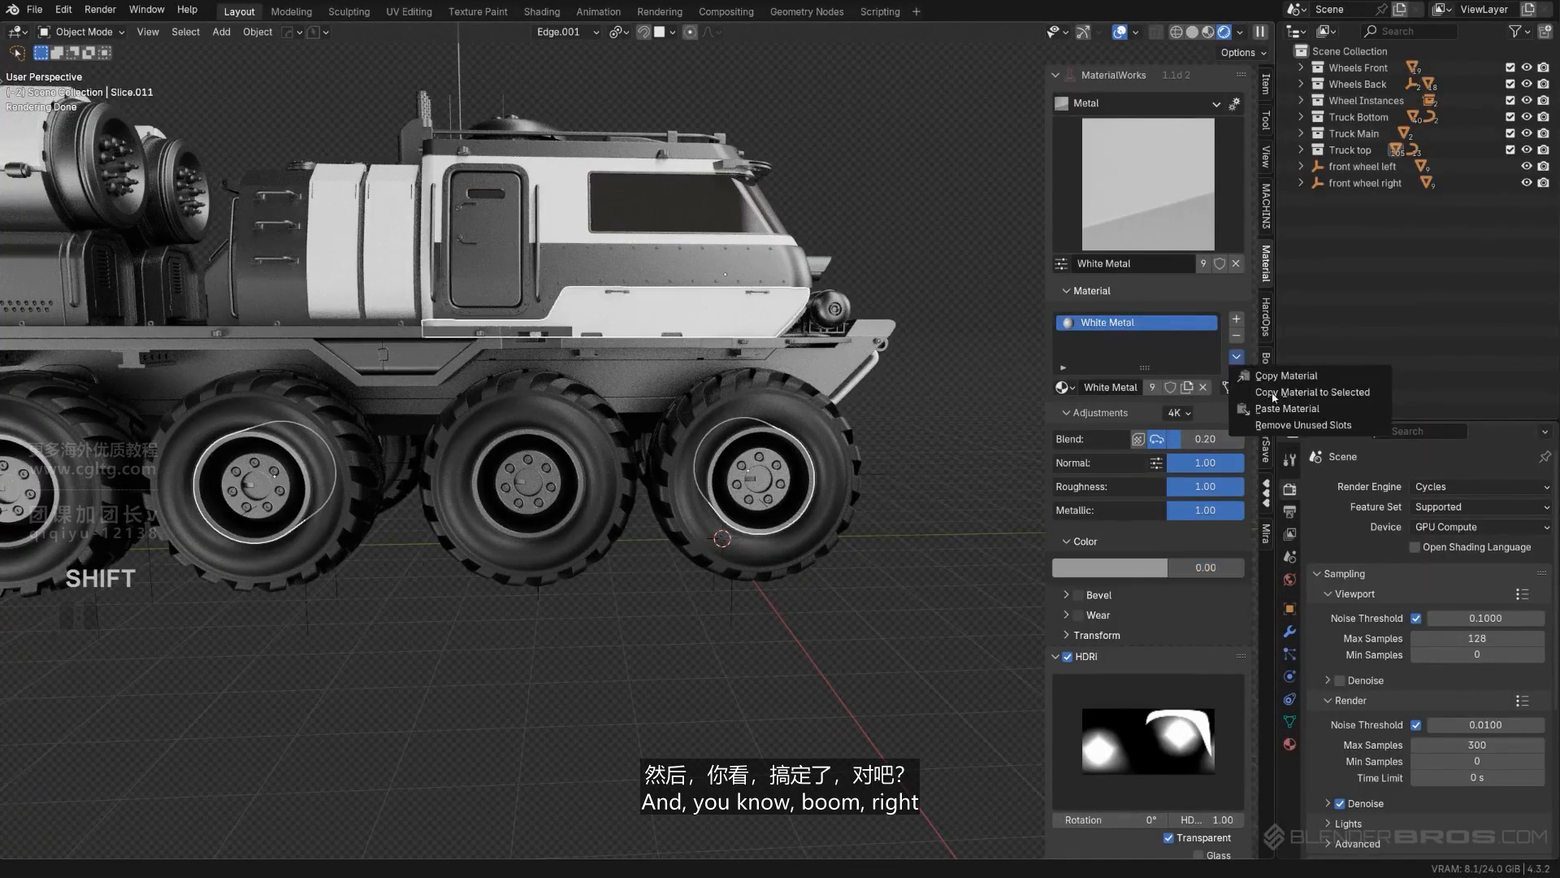
click(1273, 397)
- Examine the whole truck from both sides and close to the cab to judge the balance of white and dark parts
scroll(860, 538, down, 4)
middle_drag(860, 538, 661, 568)
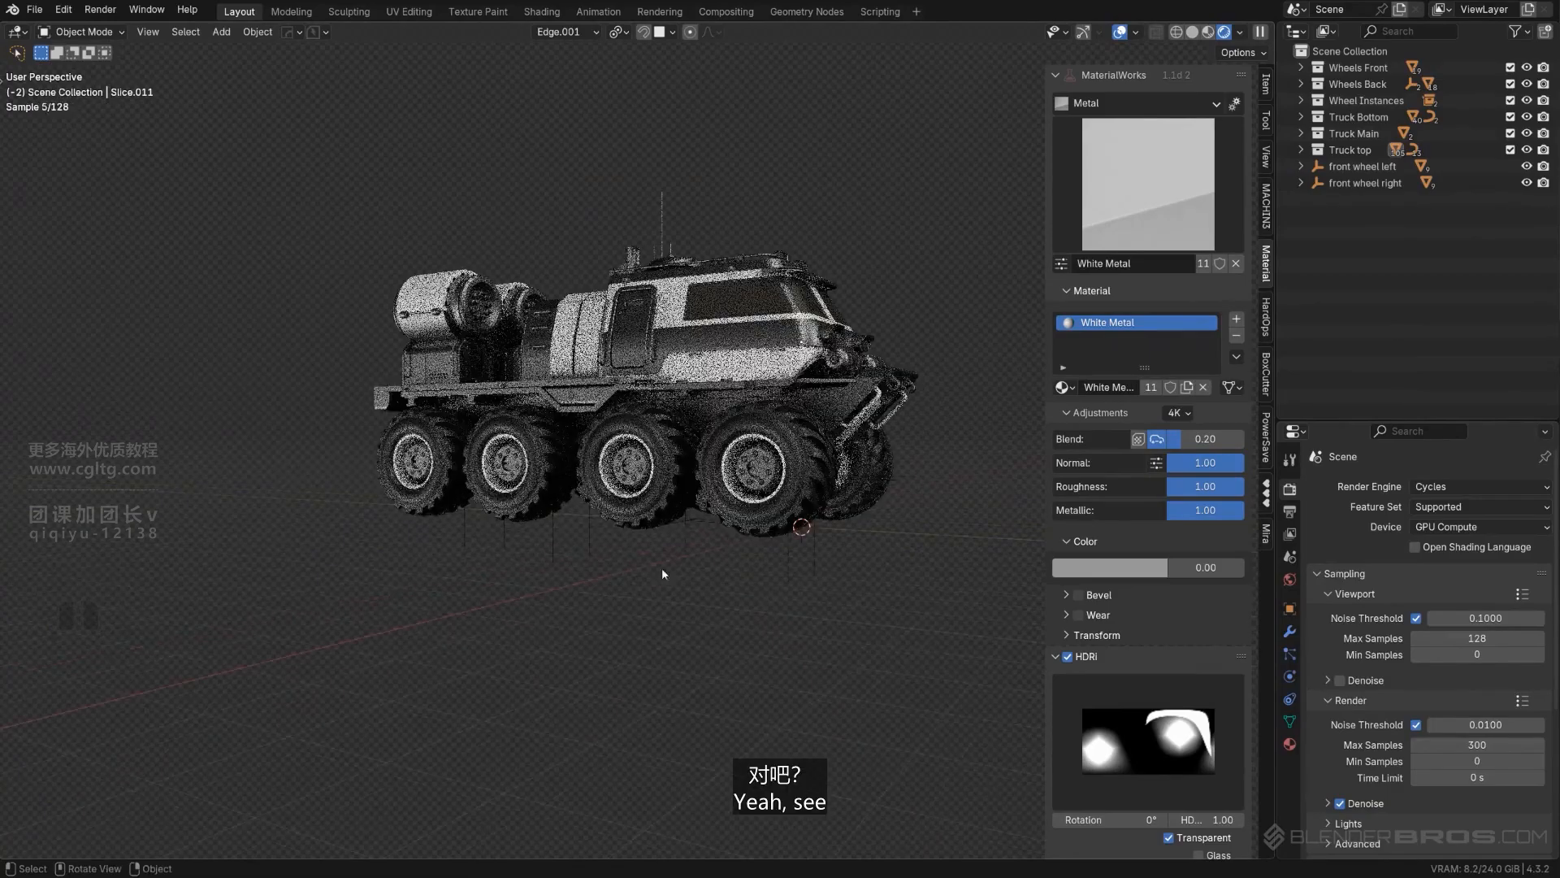
shift+middle_drag(772, 508, 650, 525)
shift+middle_drag(650, 524, 581, 560)
scroll(601, 553, up, 3)
middle_drag(650, 520, 577, 423)
scroll(507, 591, down, 3)
scroll(690, 374, up, 3)
scroll(592, 397, down, 2)
shift+middle_drag(601, 325, 713, 378)
scroll(714, 378, down, 2)
scroll(719, 390, up, 4)
shift+middle_drag(498, 415, 642, 356)
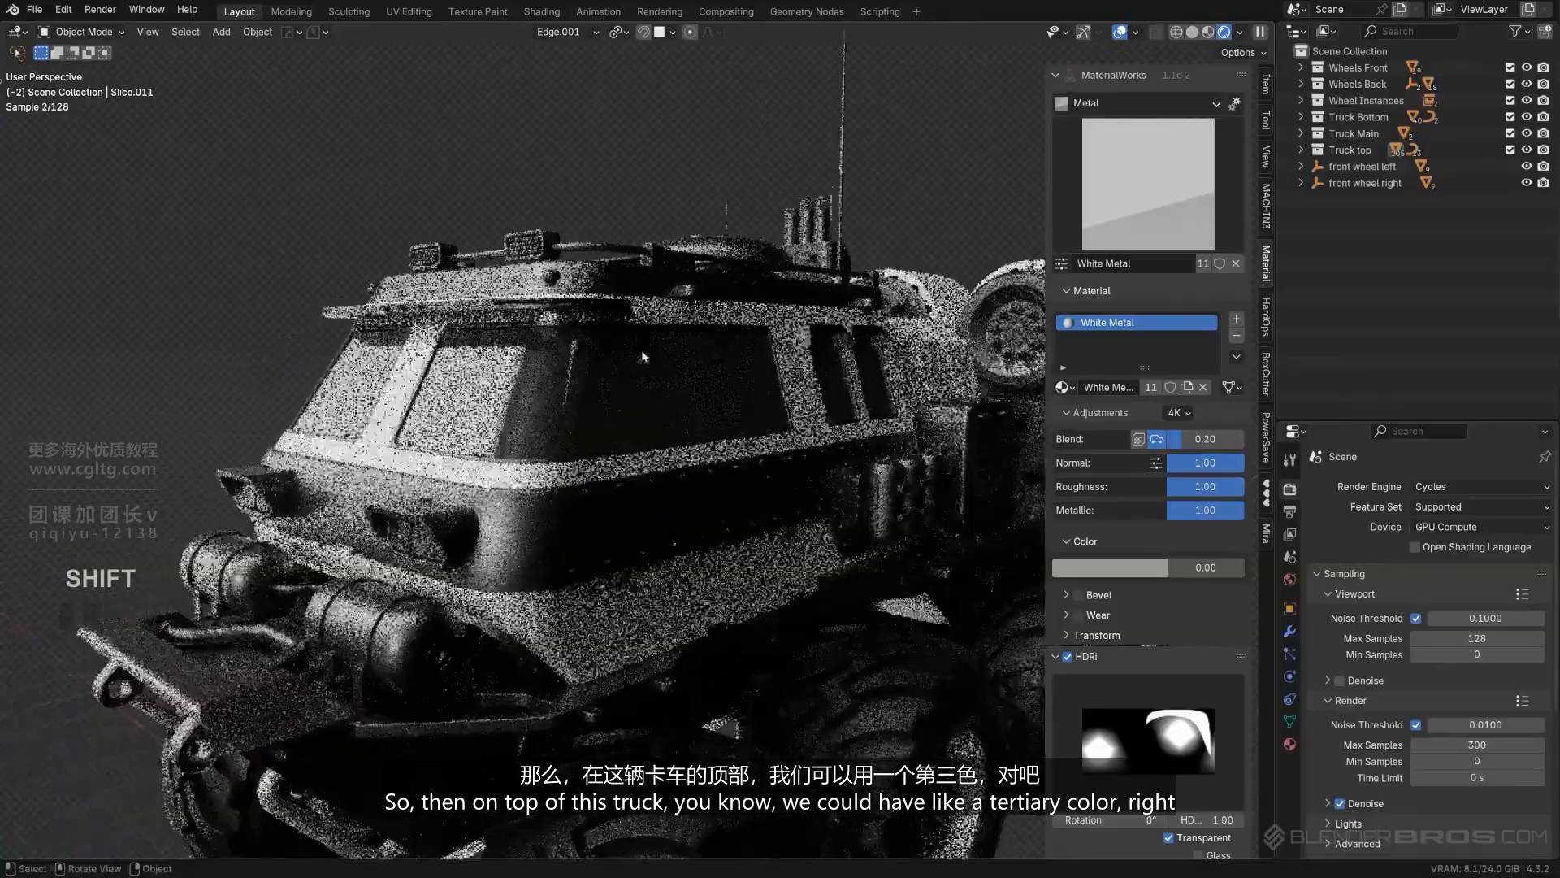
- Copy the White Metal material from the lowest cab panel to the bands around the two cylindrical tanks above the front bumper
scroll(643, 356, down, 4)
middle_drag(488, 407, 529, 442)
scroll(529, 442, up, 4)
click(461, 541)
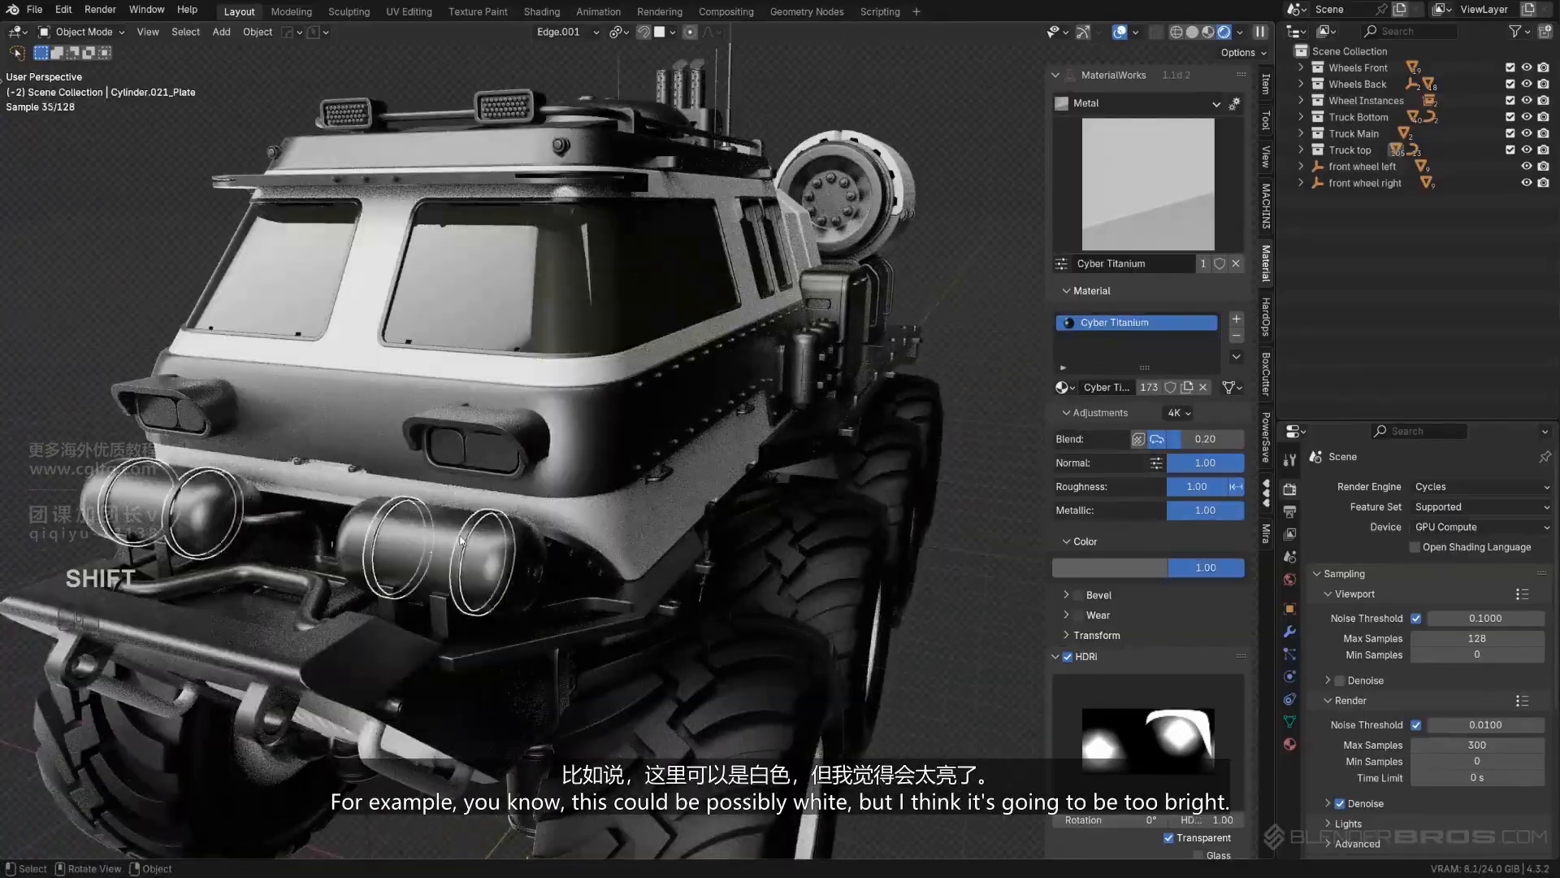
scroll(460, 540, down, 4)
mouse_move(651, 435)
middle_down()
mouse_move(568, 395)
mouse_move(630, 455)
middle_up()
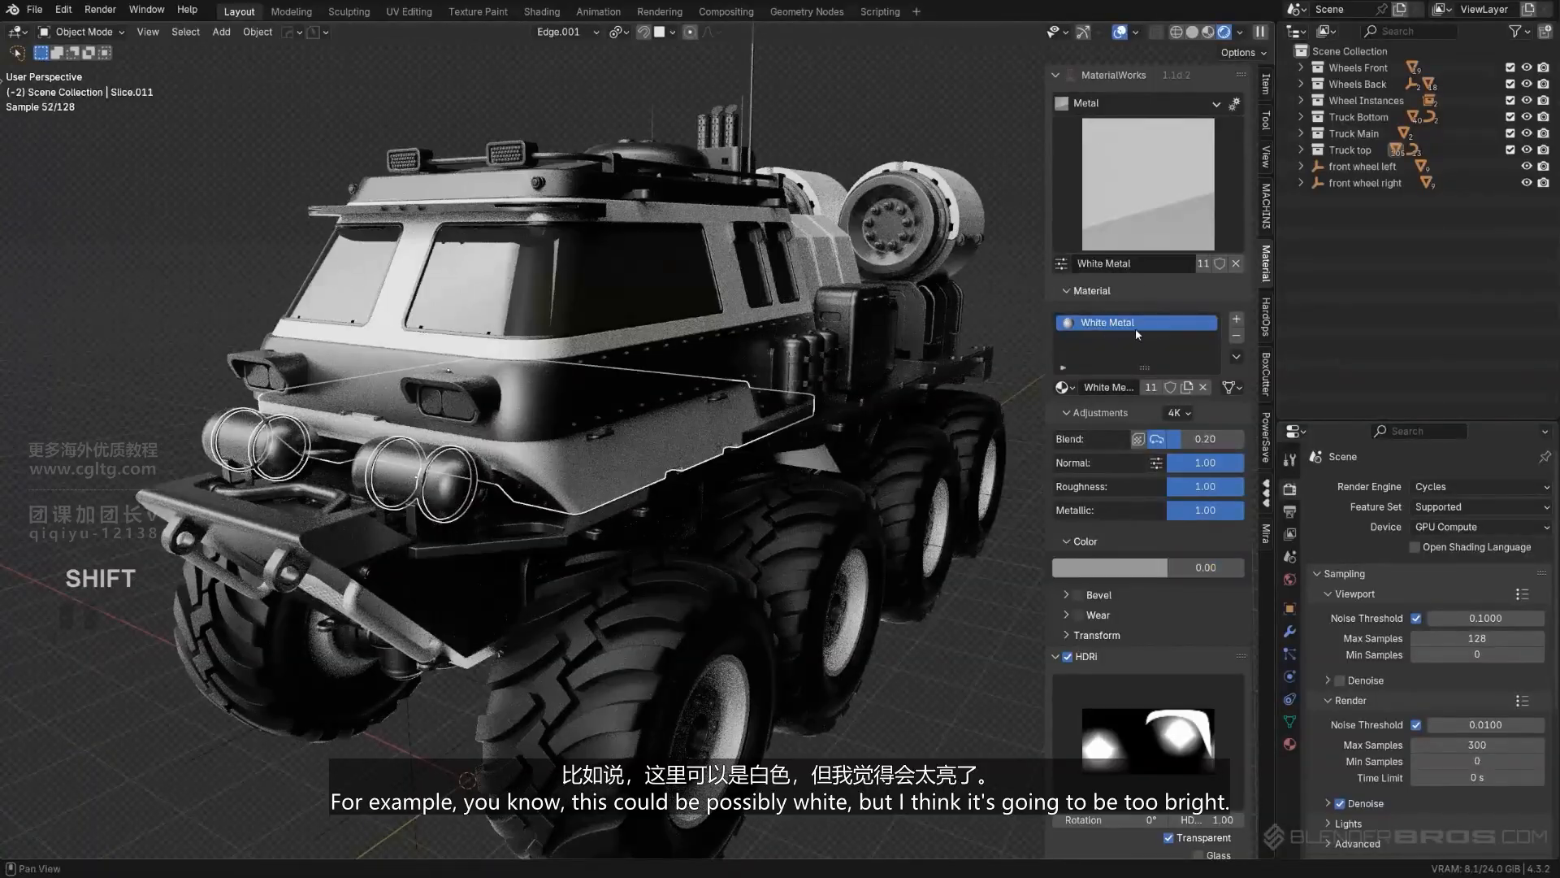
click(1259, 390)
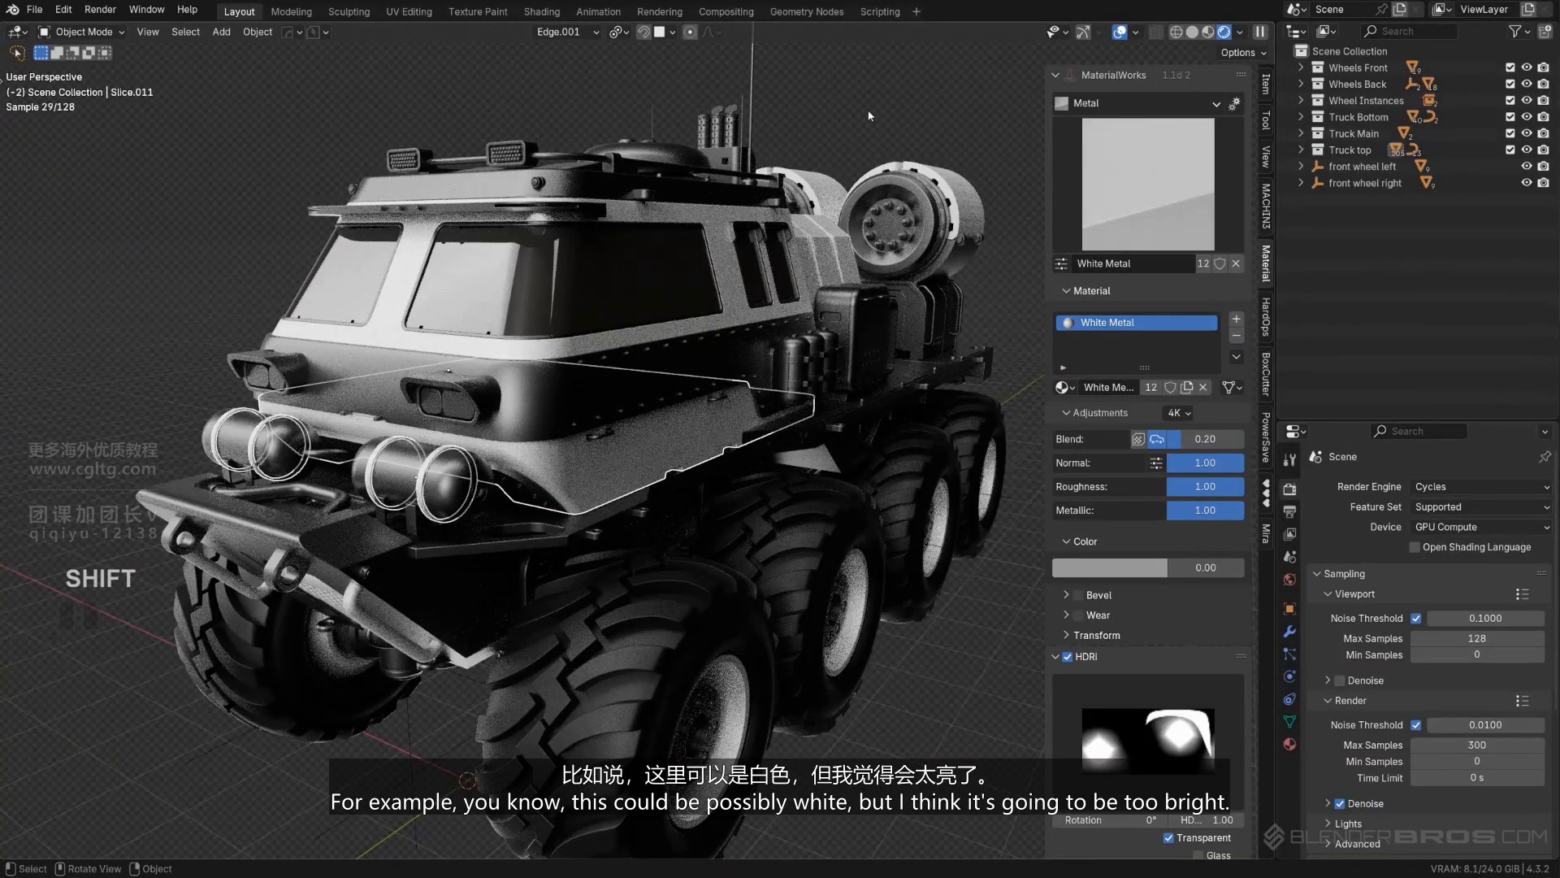
scroll(696, 272, down, 3)
middle_drag(695, 271, 596, 338)
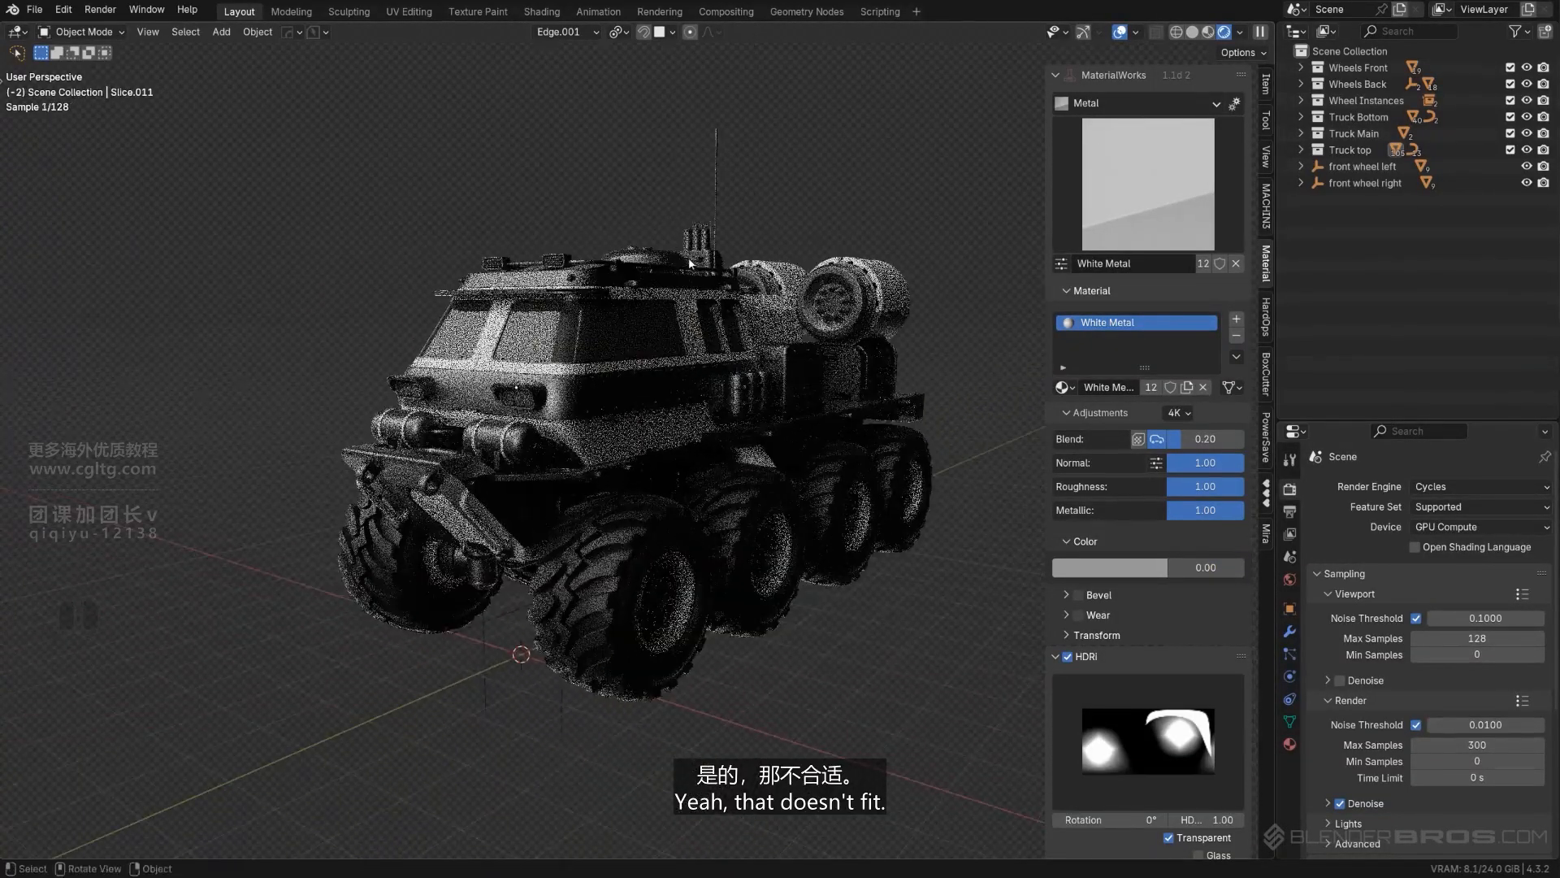
- Undo the copying of White Metal to the bands around the two front tanks
key(ctrl+z)
key(ctrl+z)
scroll(514, 379, up, 3)
shift+middle_drag(514, 379, 619, 375)
scroll(620, 376, up, 2)
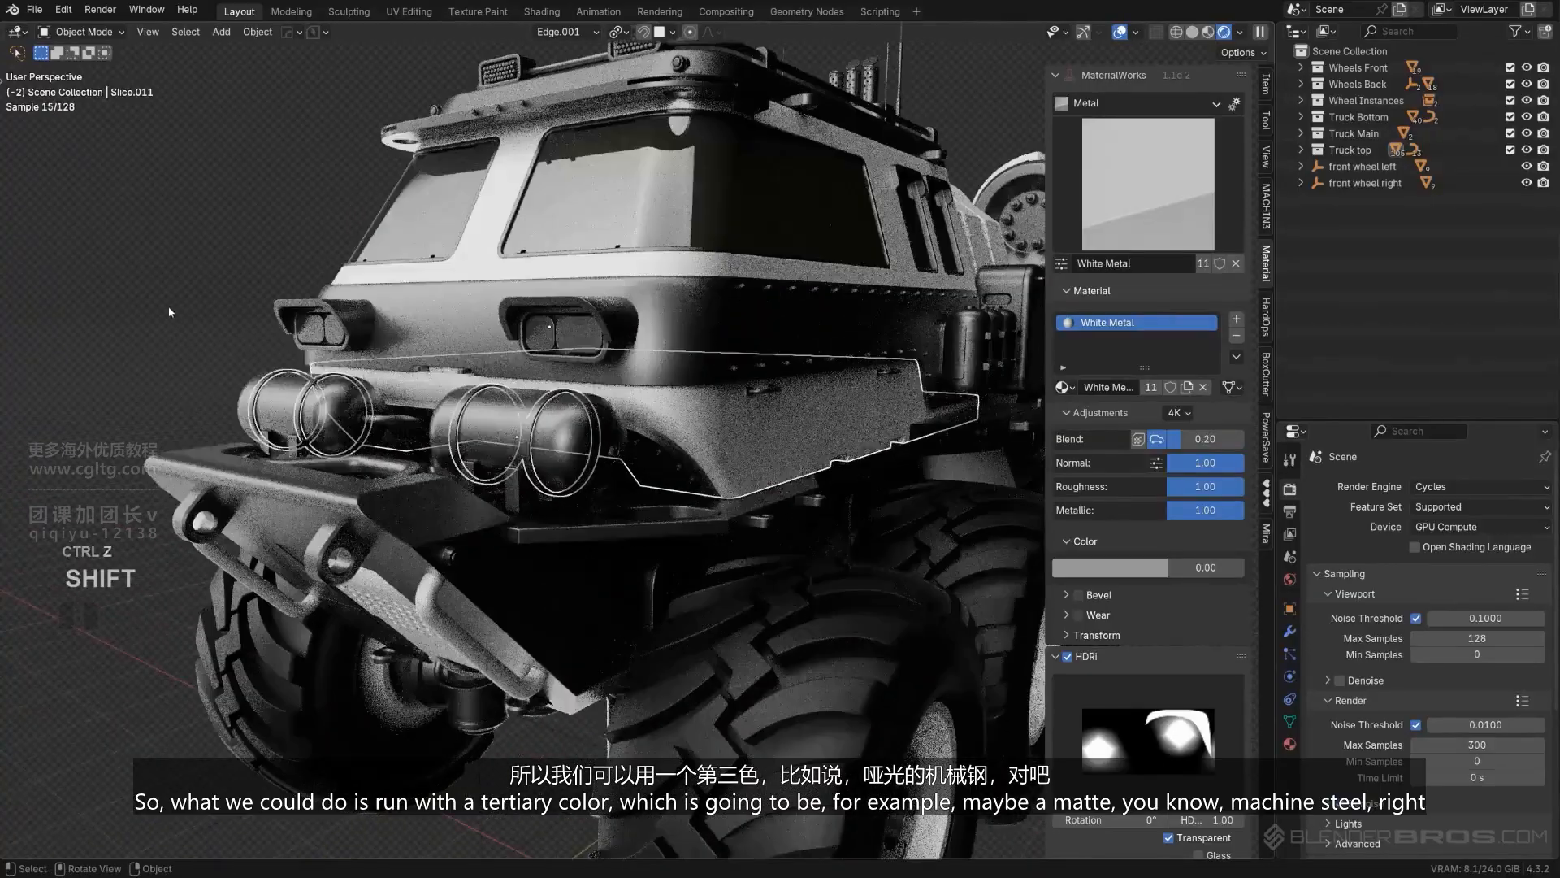
- Apply the Half Matt Steel preset to the bands around the two cylindrical tanks above the front bumper
scroll(454, 335, down, 4)
scroll(534, 424, up, 5)
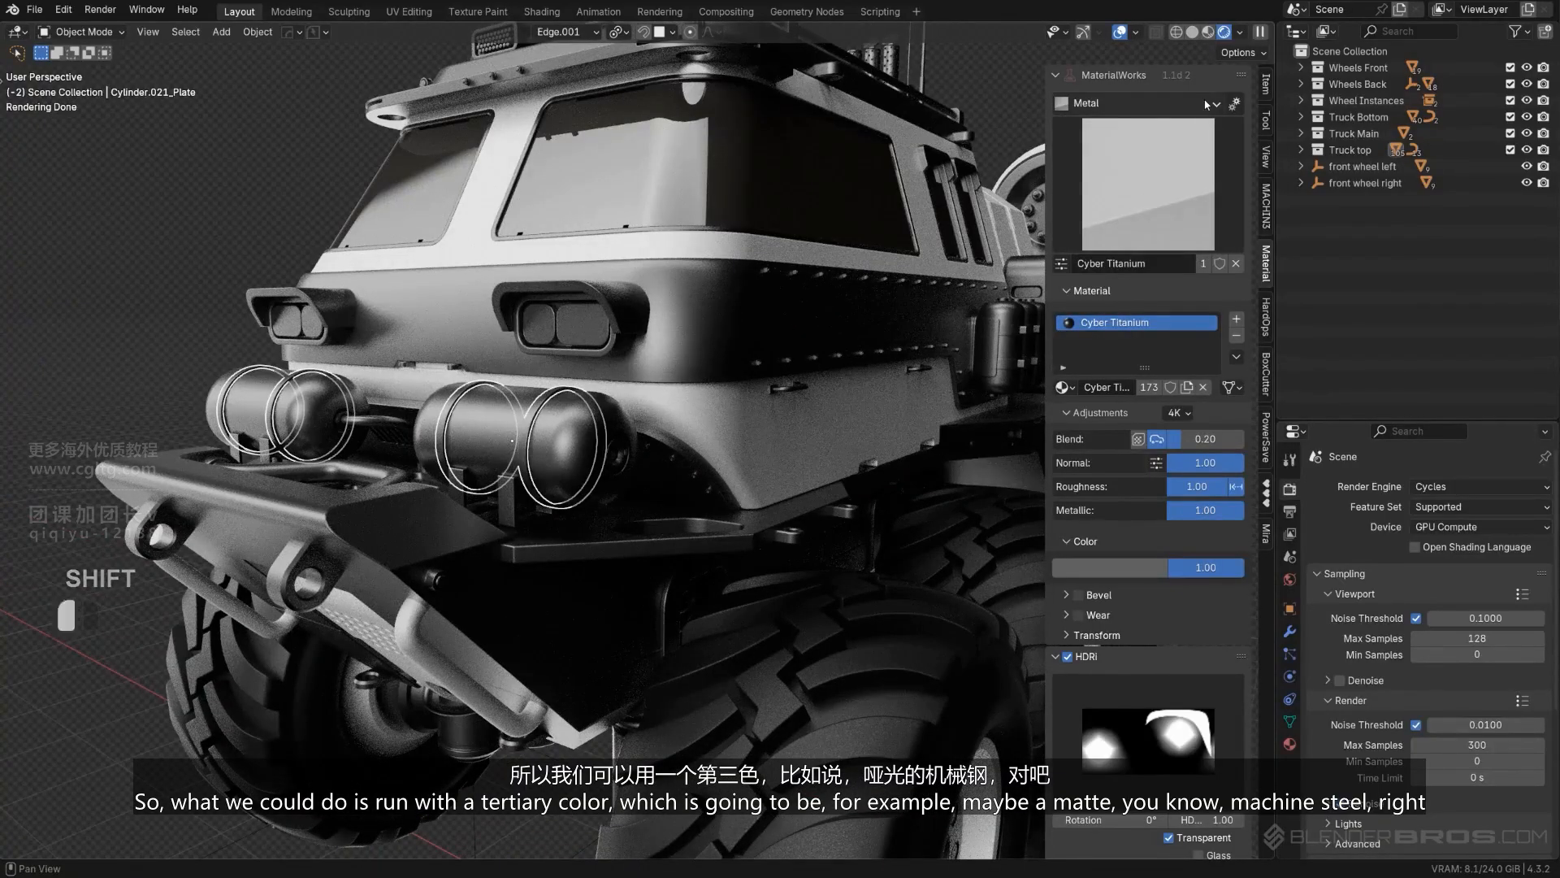
click(1150, 180)
click(1170, 177)
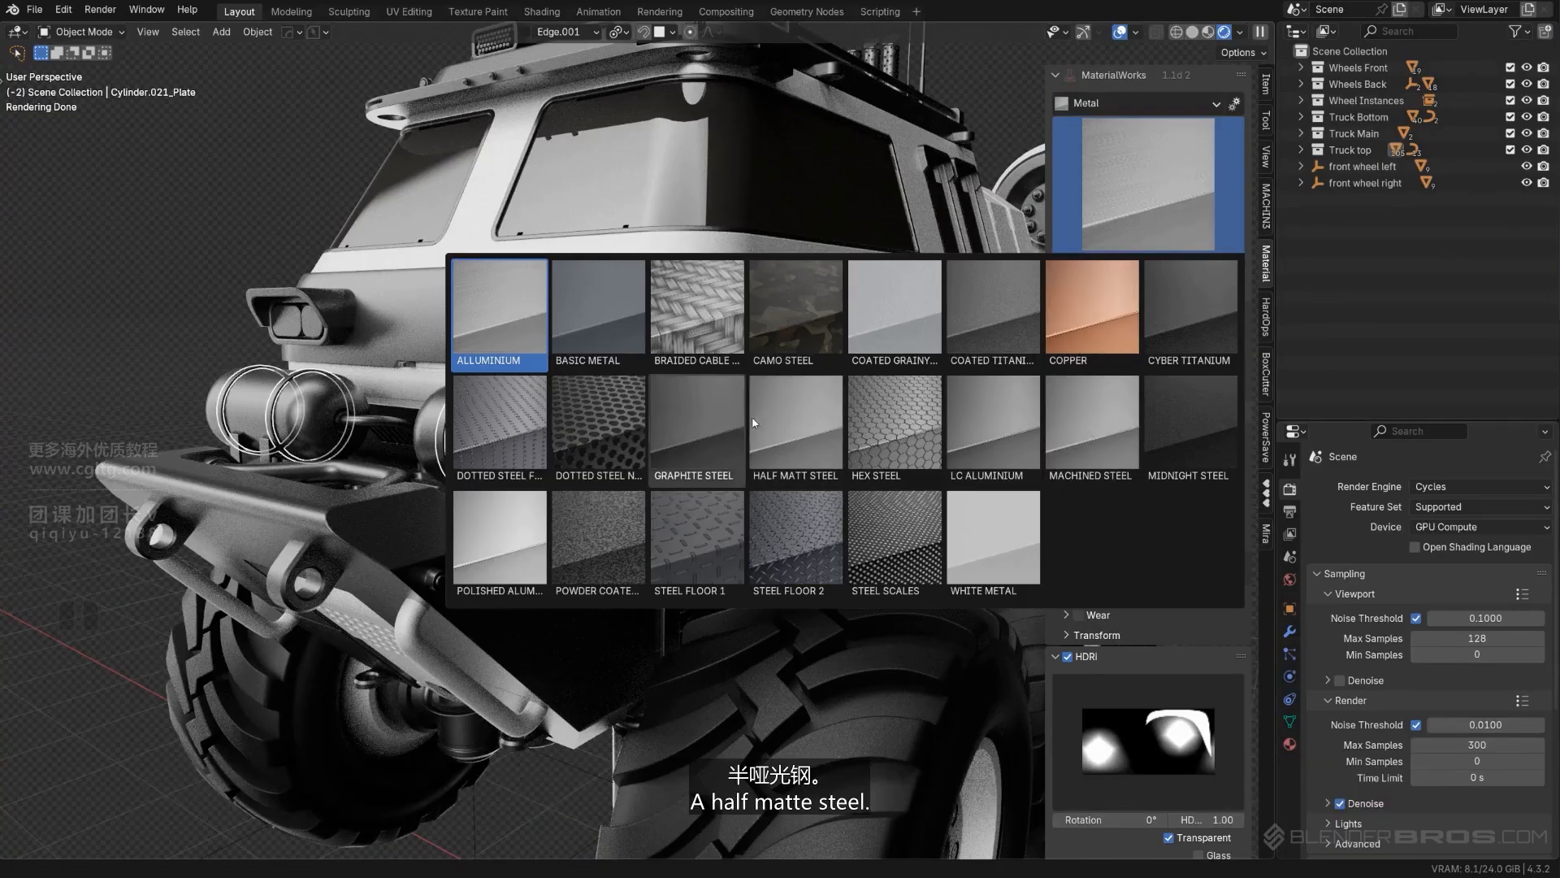
click(782, 416)
scroll(705, 433, up, 1)
click(626, 443)
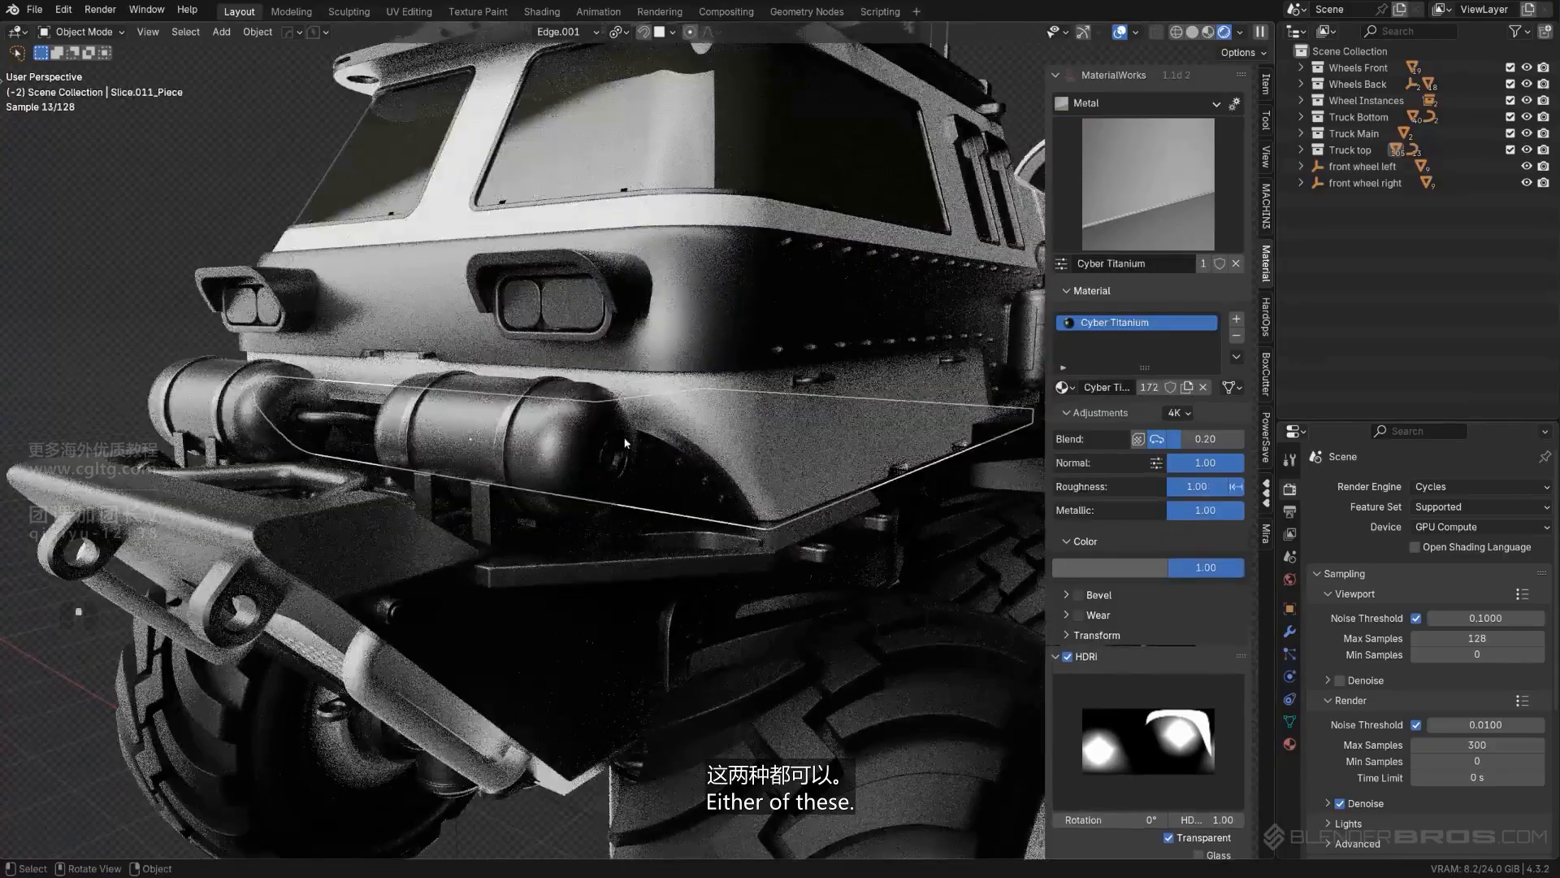
- Copy the Half Matt Steel material from the front tank bands to the bent pipe on top of the front bumper
scroll(613, 437, up, 2)
middle_drag(602, 432, 658, 460)
scroll(707, 463, down, 3)
scroll(755, 467, up, 2)
mouse_move(756, 467)
shift+middle_down()
mouse_move(821, 448)
mouse_move(756, 479)
shift+middle_up()
scroll(821, 448, down, 3)
click(596, 503)
scroll(597, 504, up, 1)
middle_drag(596, 503, 533, 525)
scroll(569, 498, up, 1)
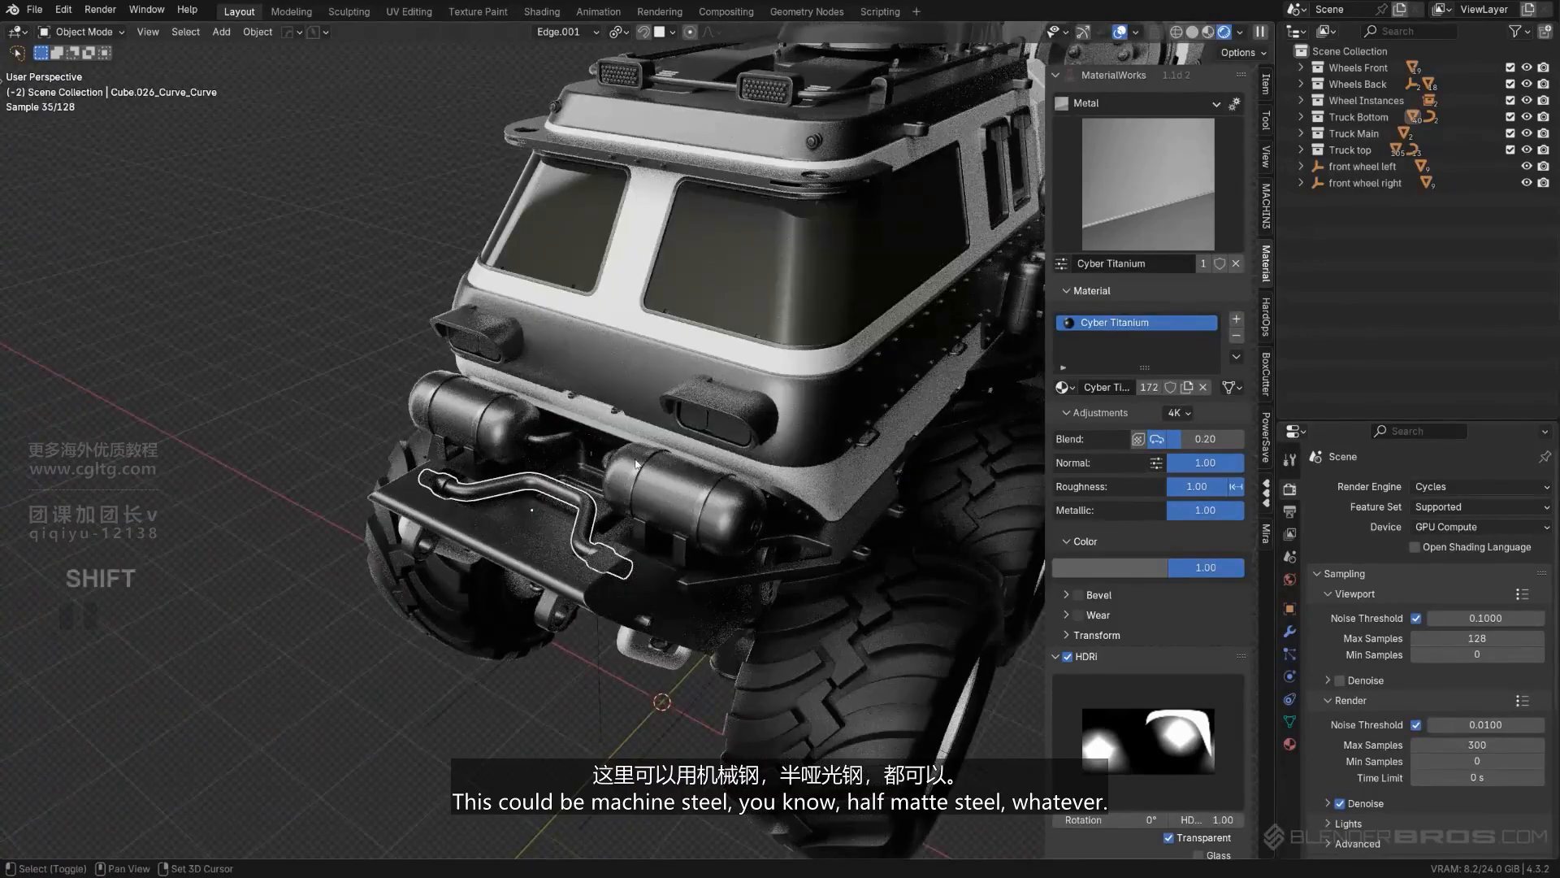
shift+click(642, 464)
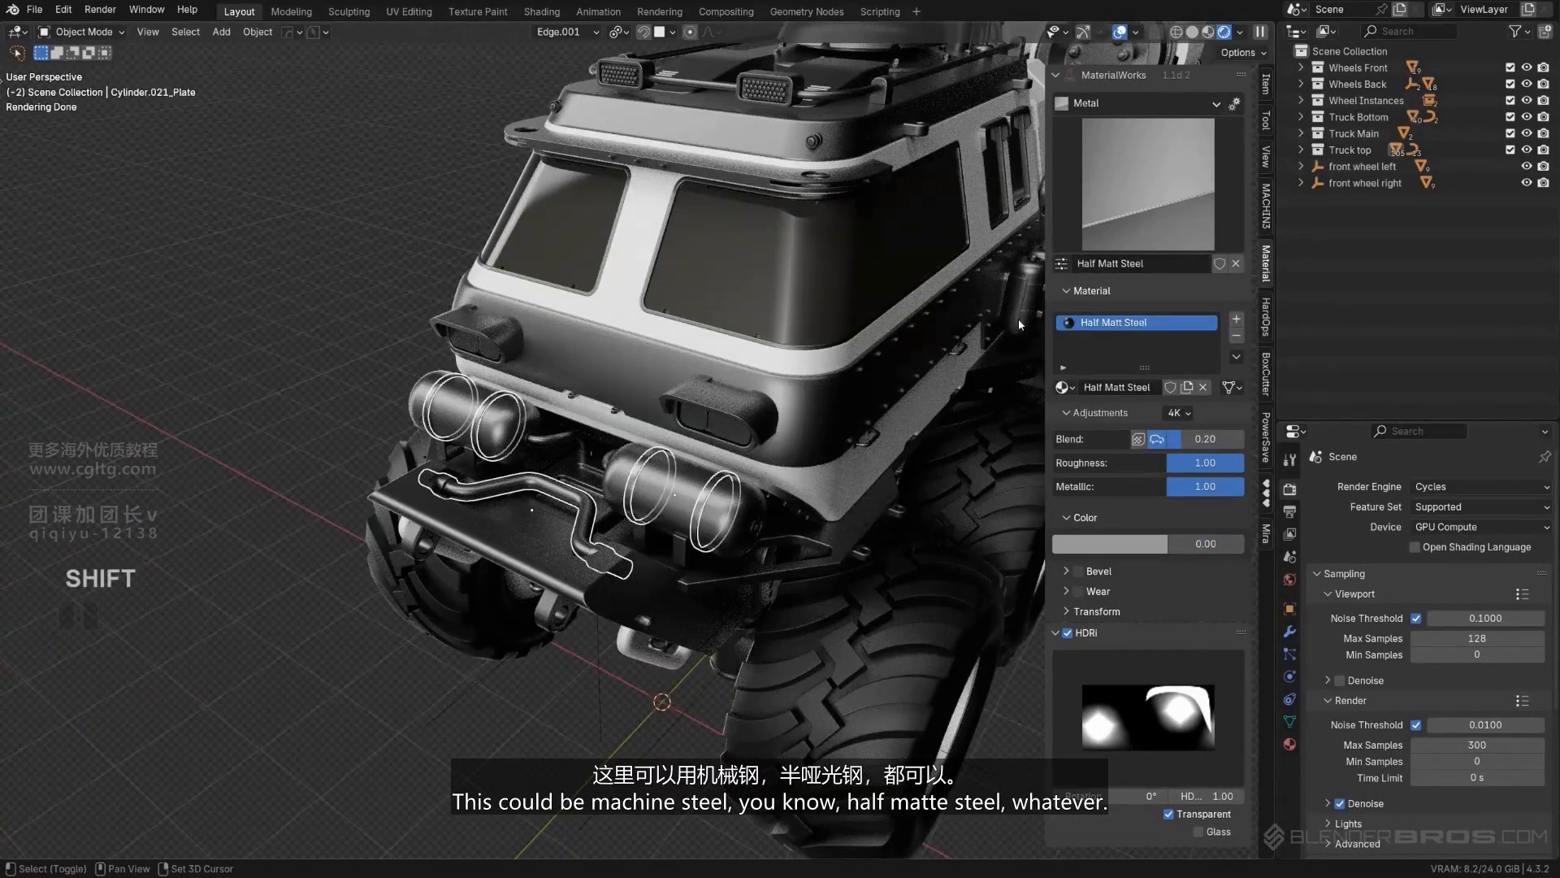
click(1236, 357)
click(1267, 393)
scroll(270, 336, up, 2)
middle_drag(270, 337, 572, 468)
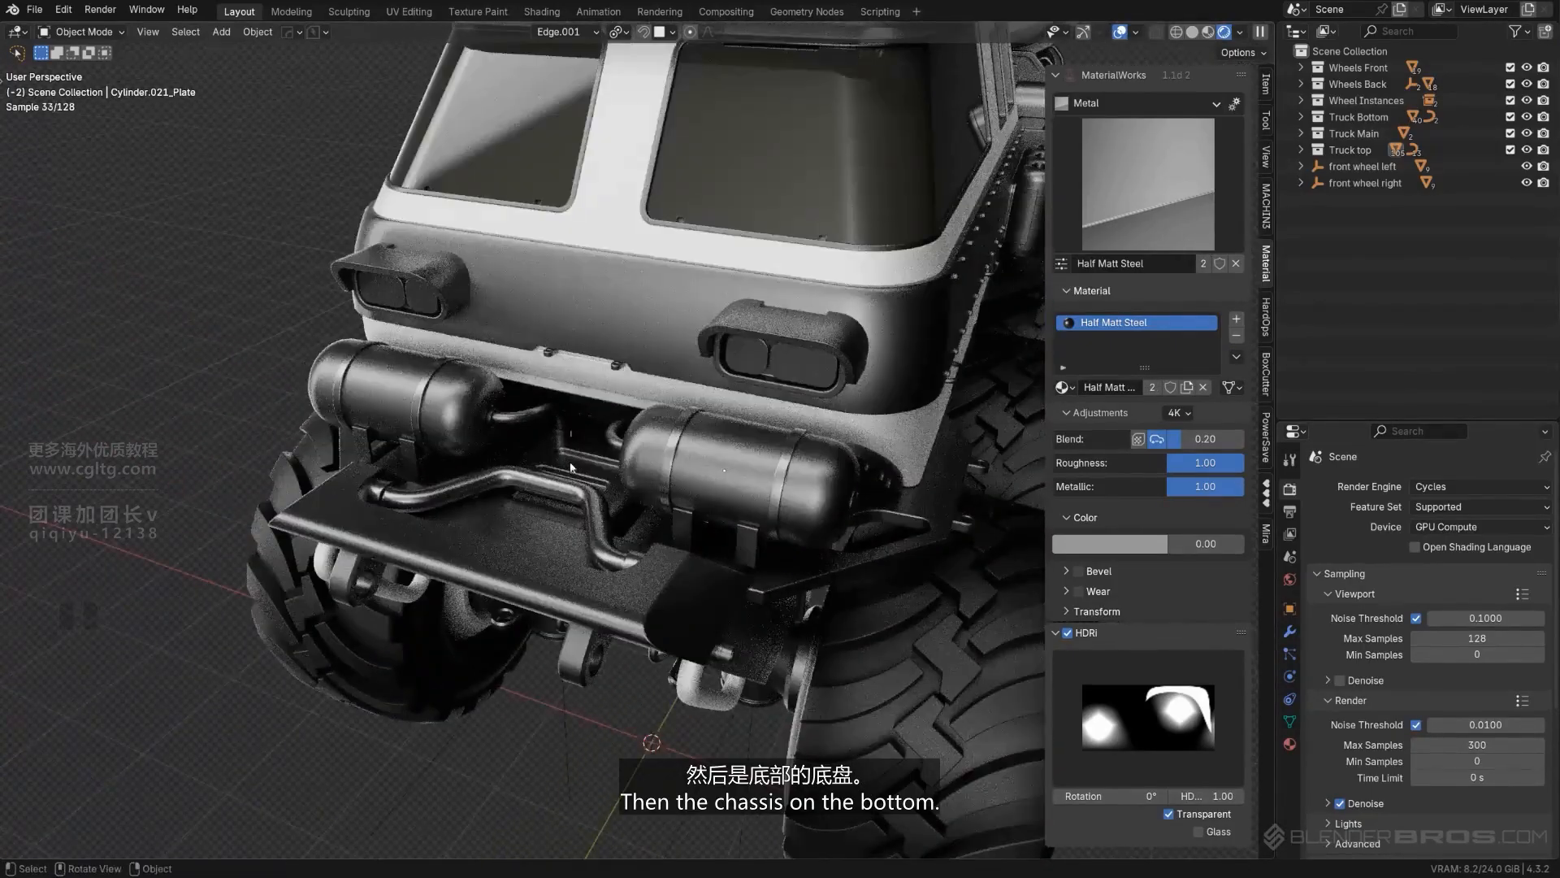
- Try copying Half Matt Steel from the bumper pipe to the front wheel's hub housing and the upright cylinder beside it
click(572, 468)
scroll(573, 467, down, 3)
middle_drag(650, 430, 752, 313)
click(647, 477)
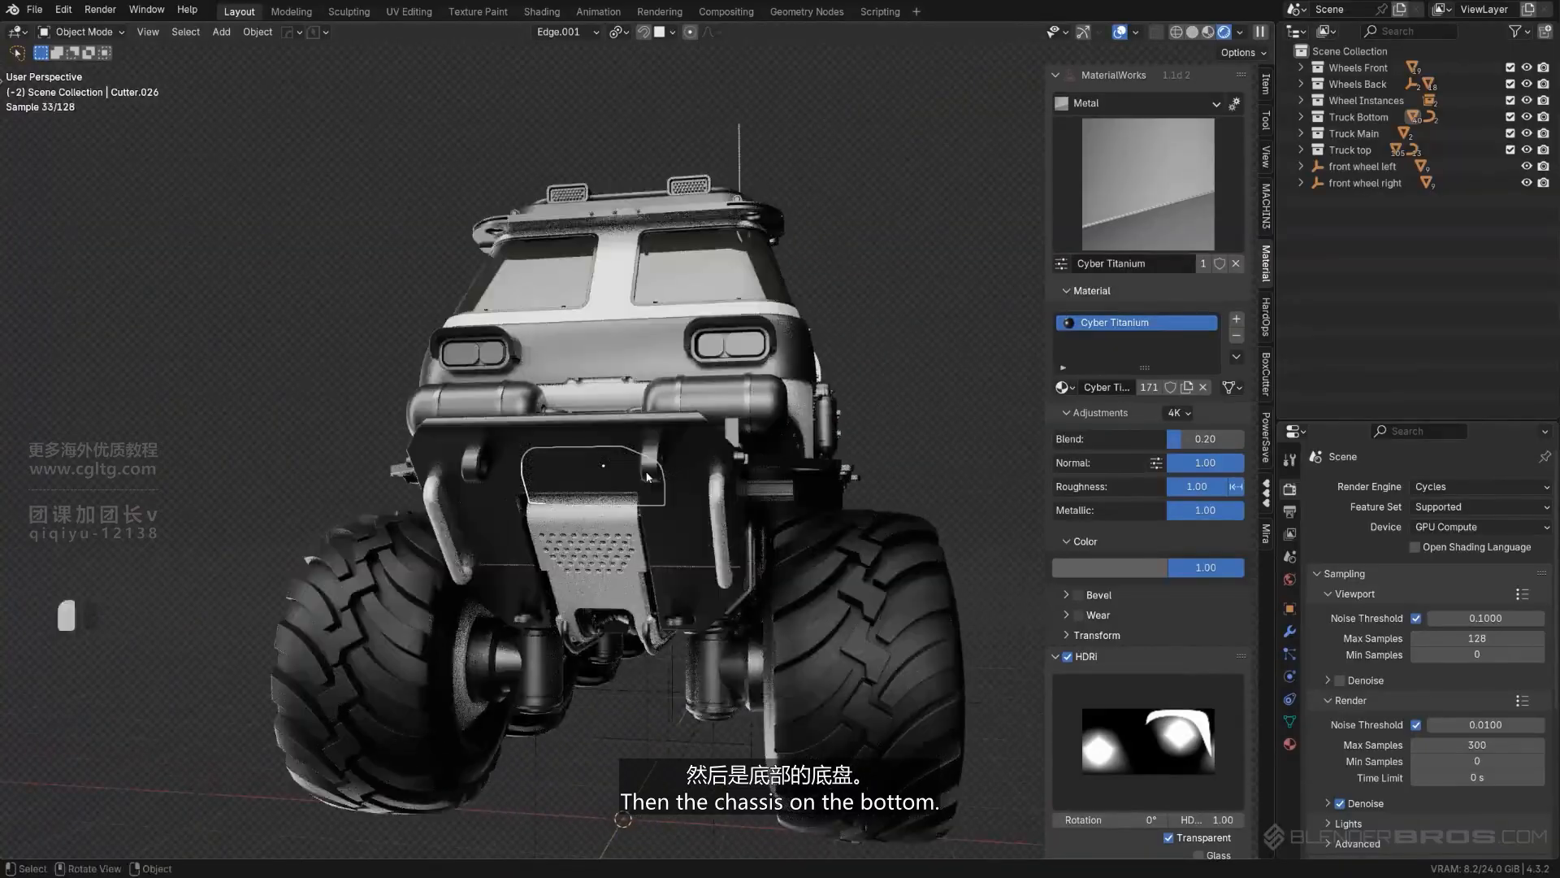
middle_drag(681, 473, 617, 353)
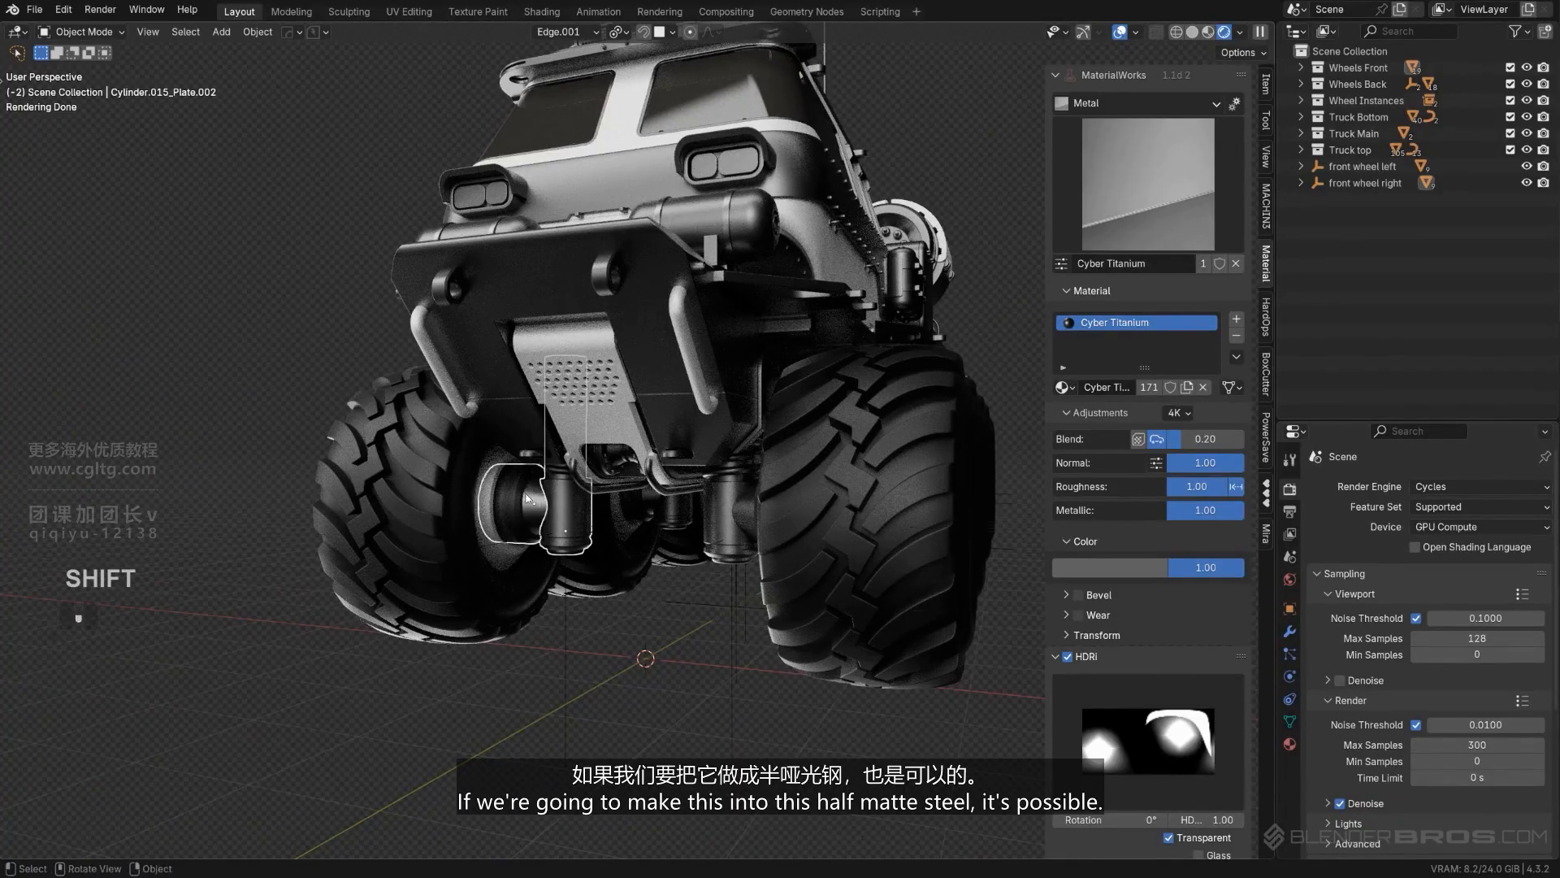
middle_drag(527, 498, 530, 392)
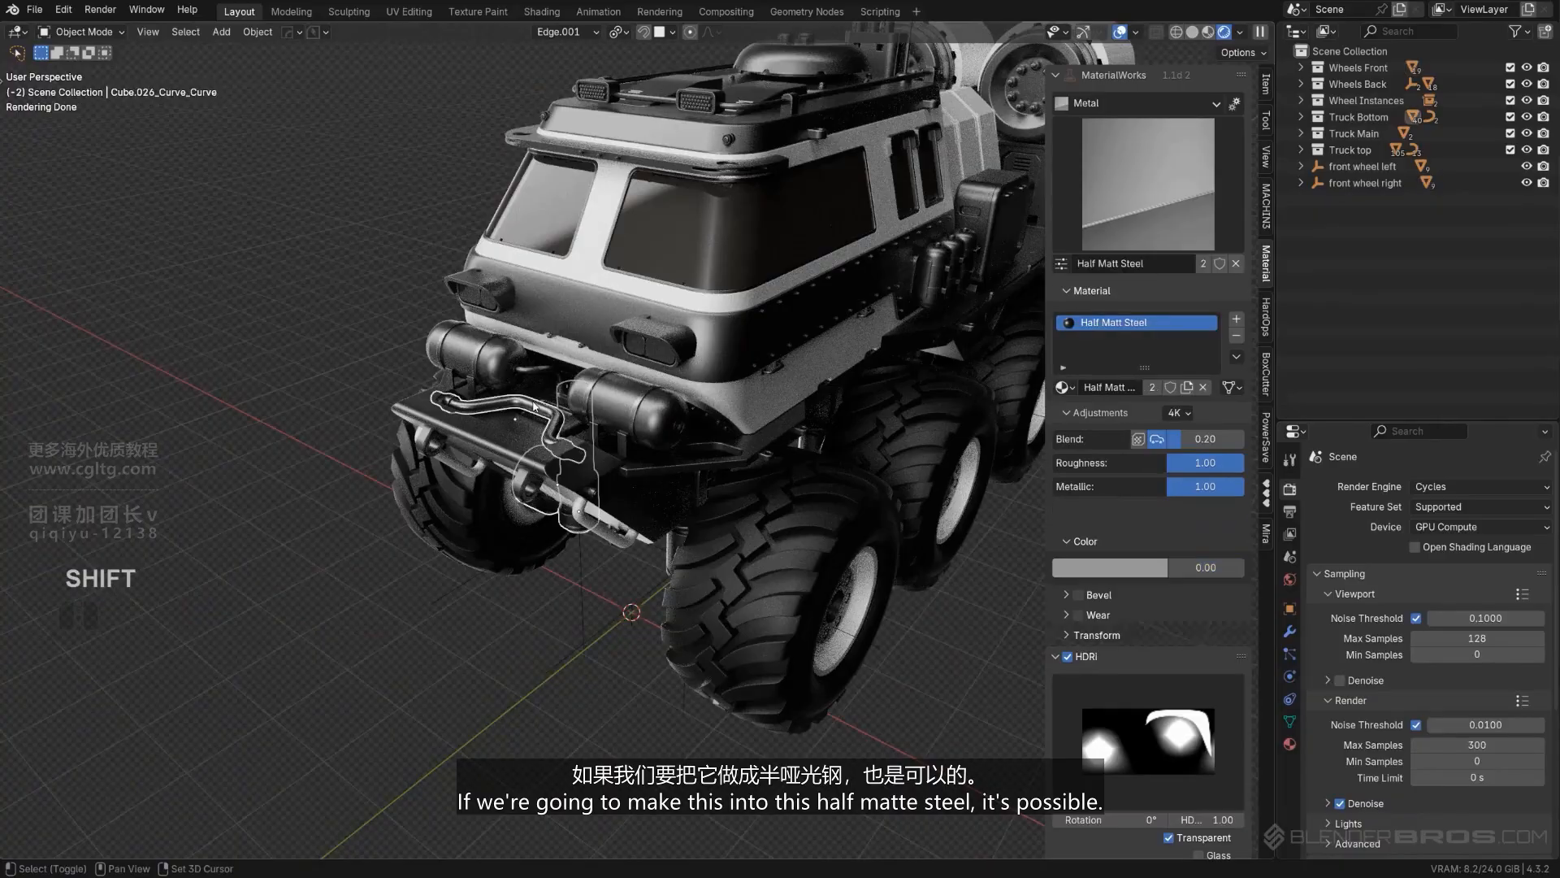
click(1275, 393)
middle_drag(504, 463, 459, 348)
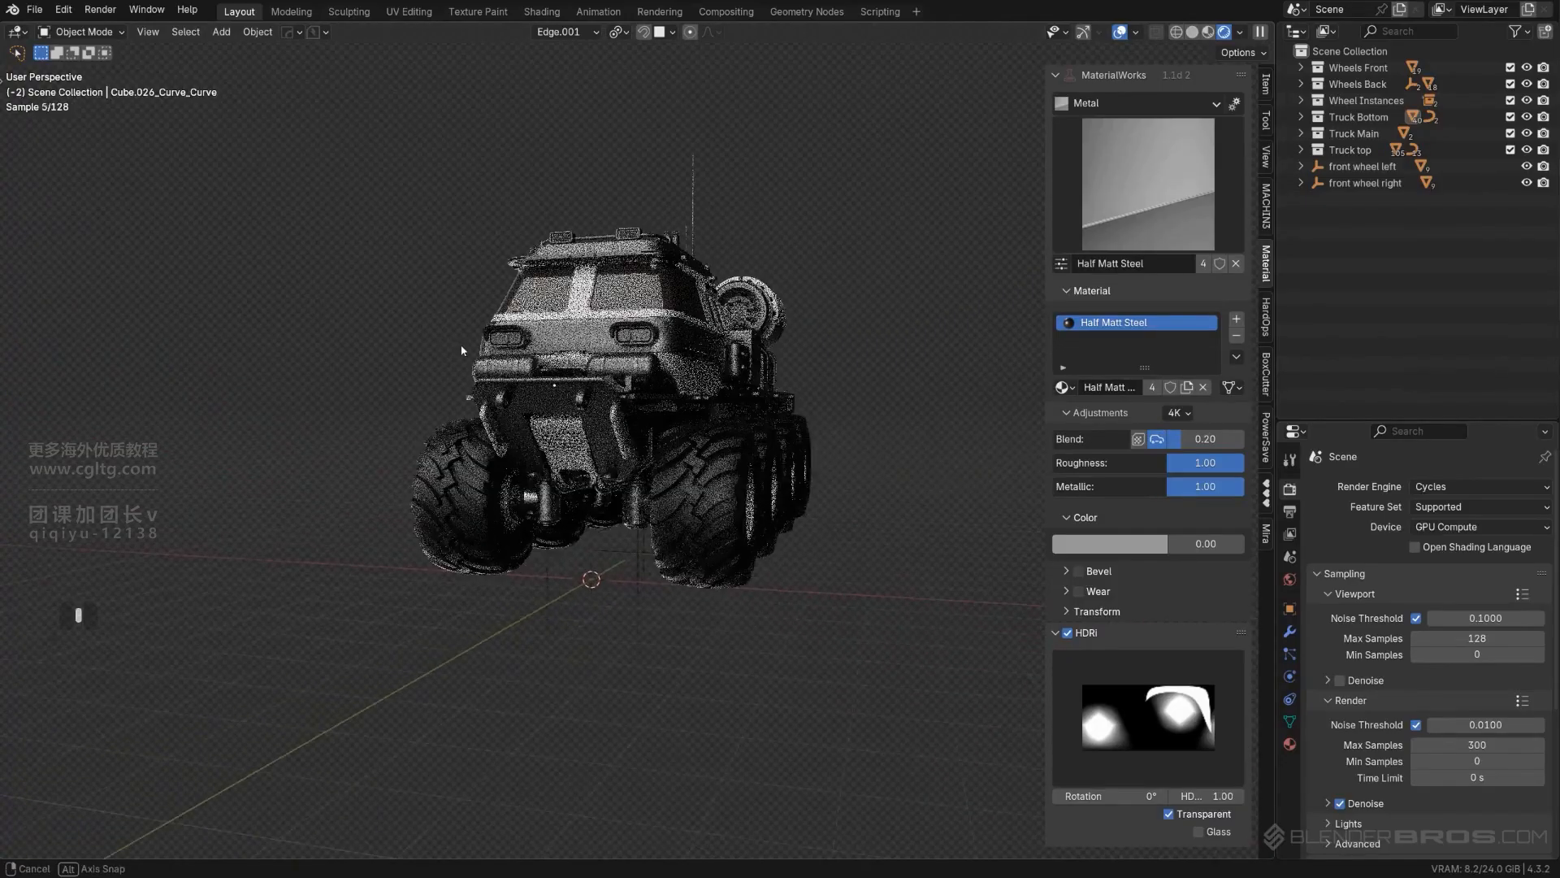
scroll(532, 349, up, 3)
- Undo the copying of Half Matt Steel to the front hub housing and its cylinder
key(ctrl+z)
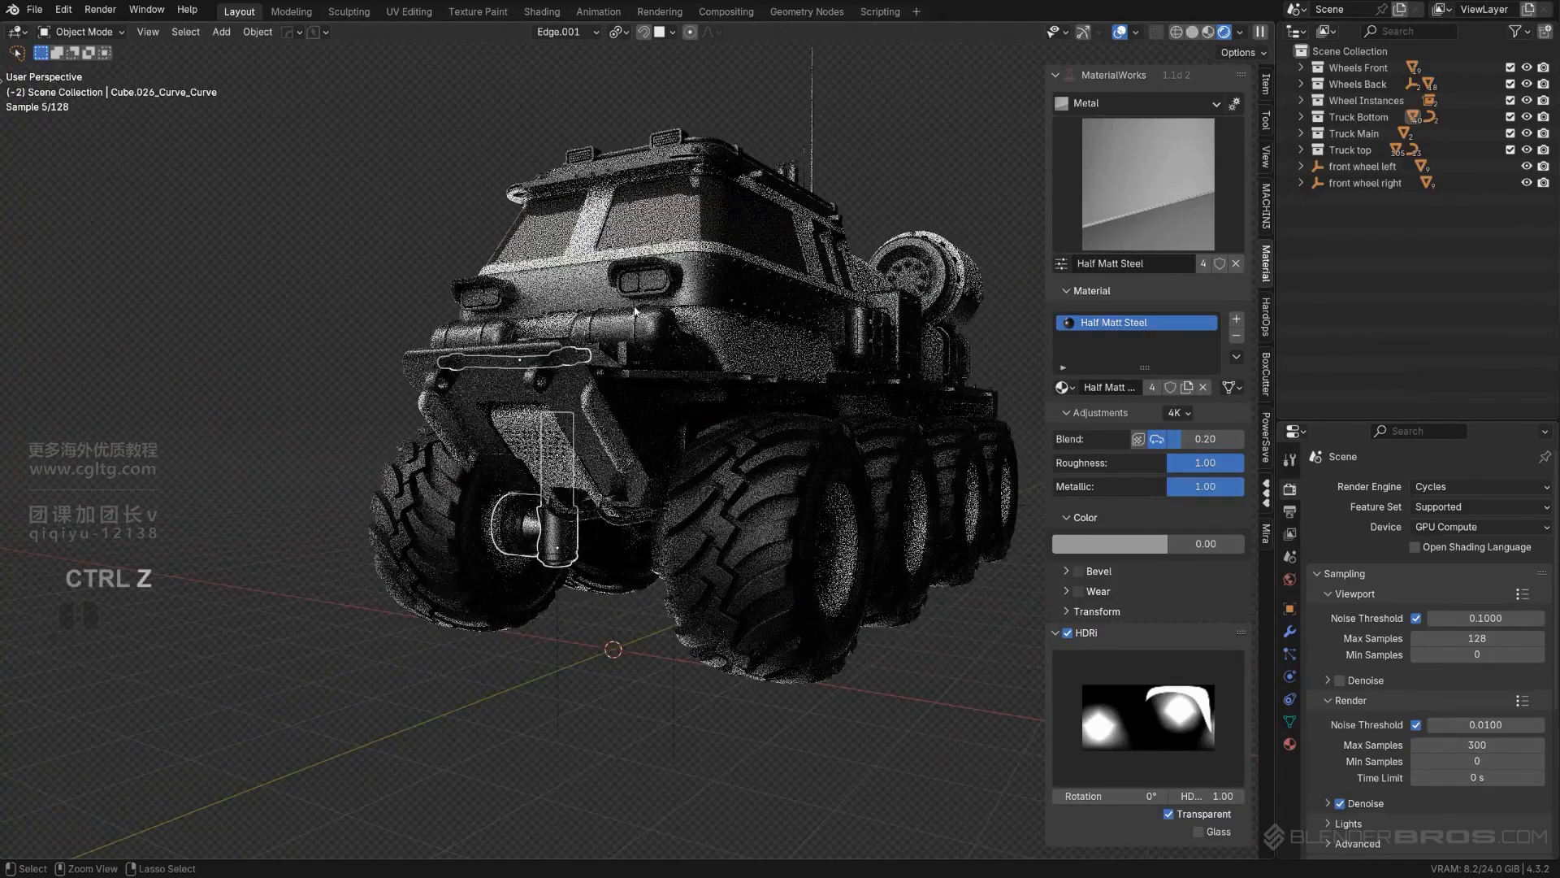
key(ctrl+z)
scroll(816, 174, down, 2)
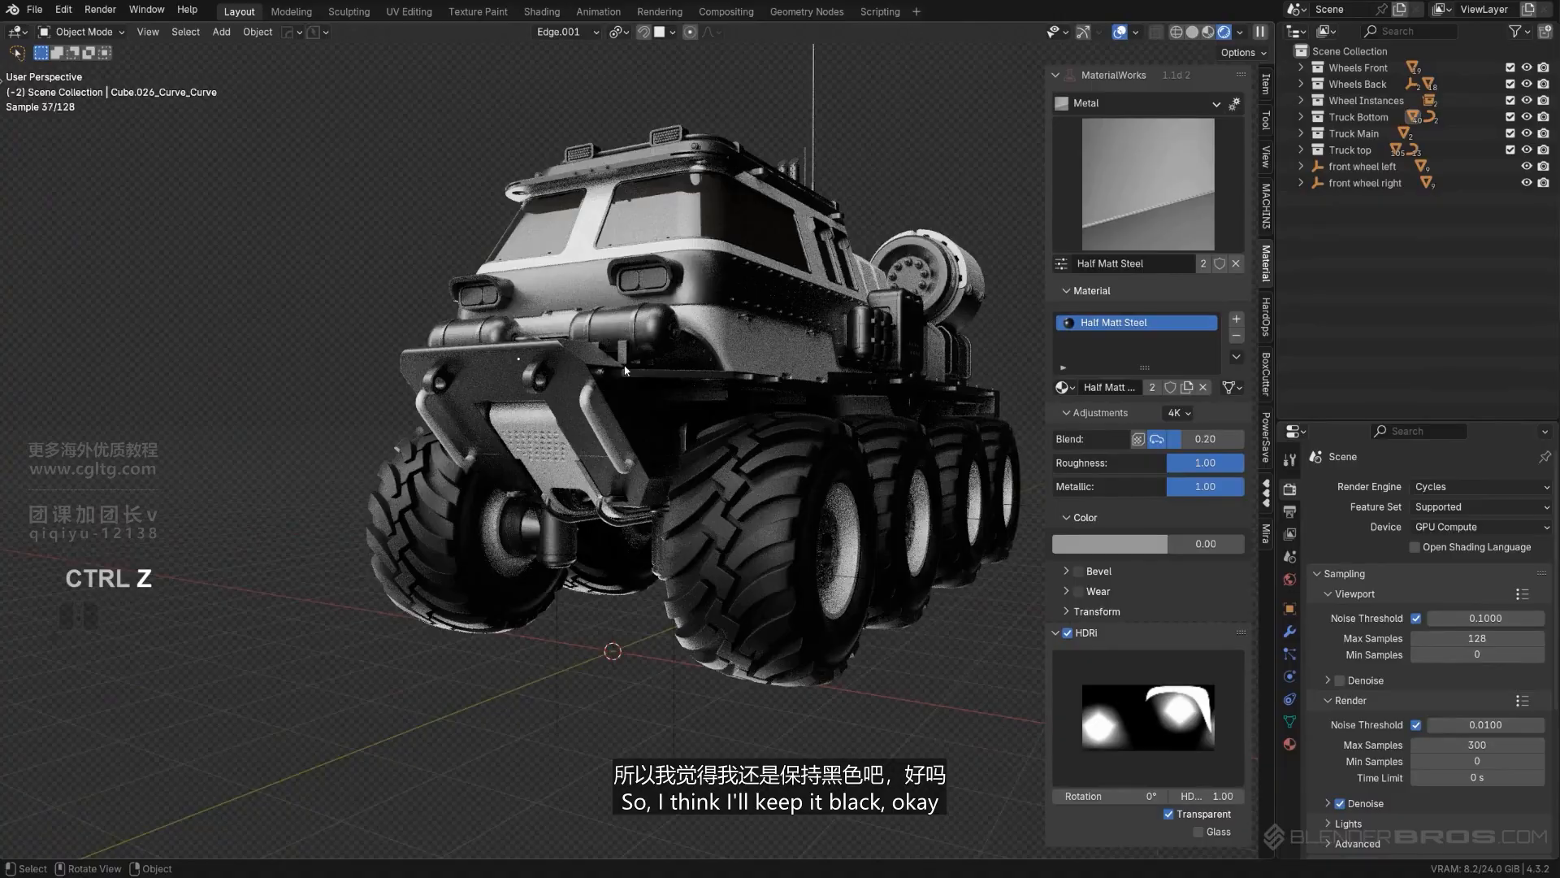
middle_drag(815, 174, 617, 455)
scroll(547, 590, up, 4)
click(333, 599)
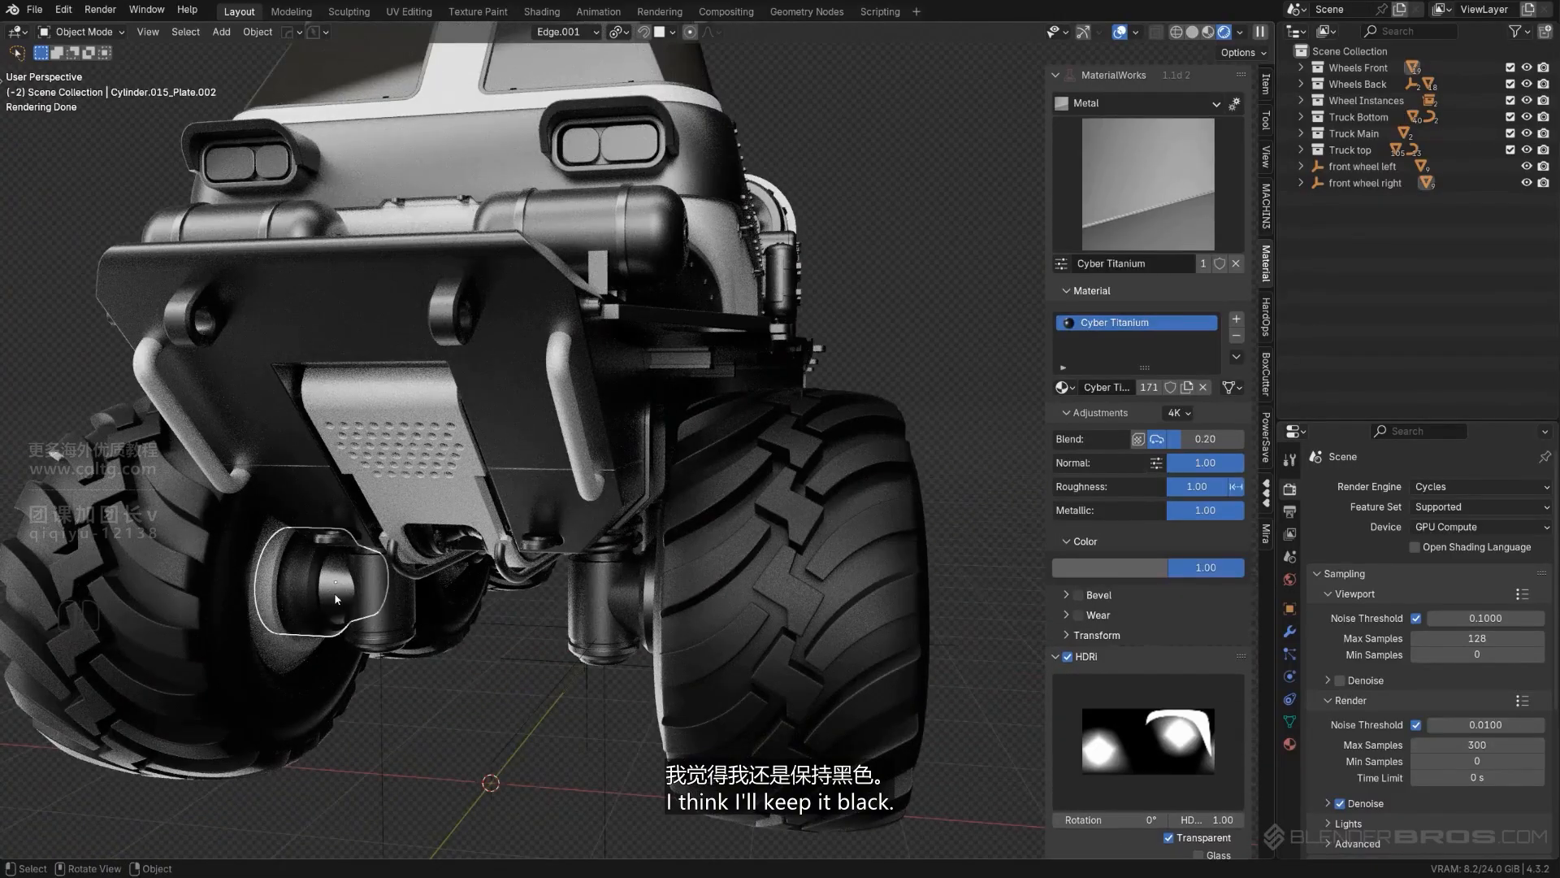
- Copy the Half Matt Steel material from the front tank bands to the straps and buckles of the three canisters on the truck's side
scroll(544, 424, down, 4)
middle_drag(731, 301, 600, 380)
scroll(646, 218, up, 2)
scroll(600, 380, up, 3)
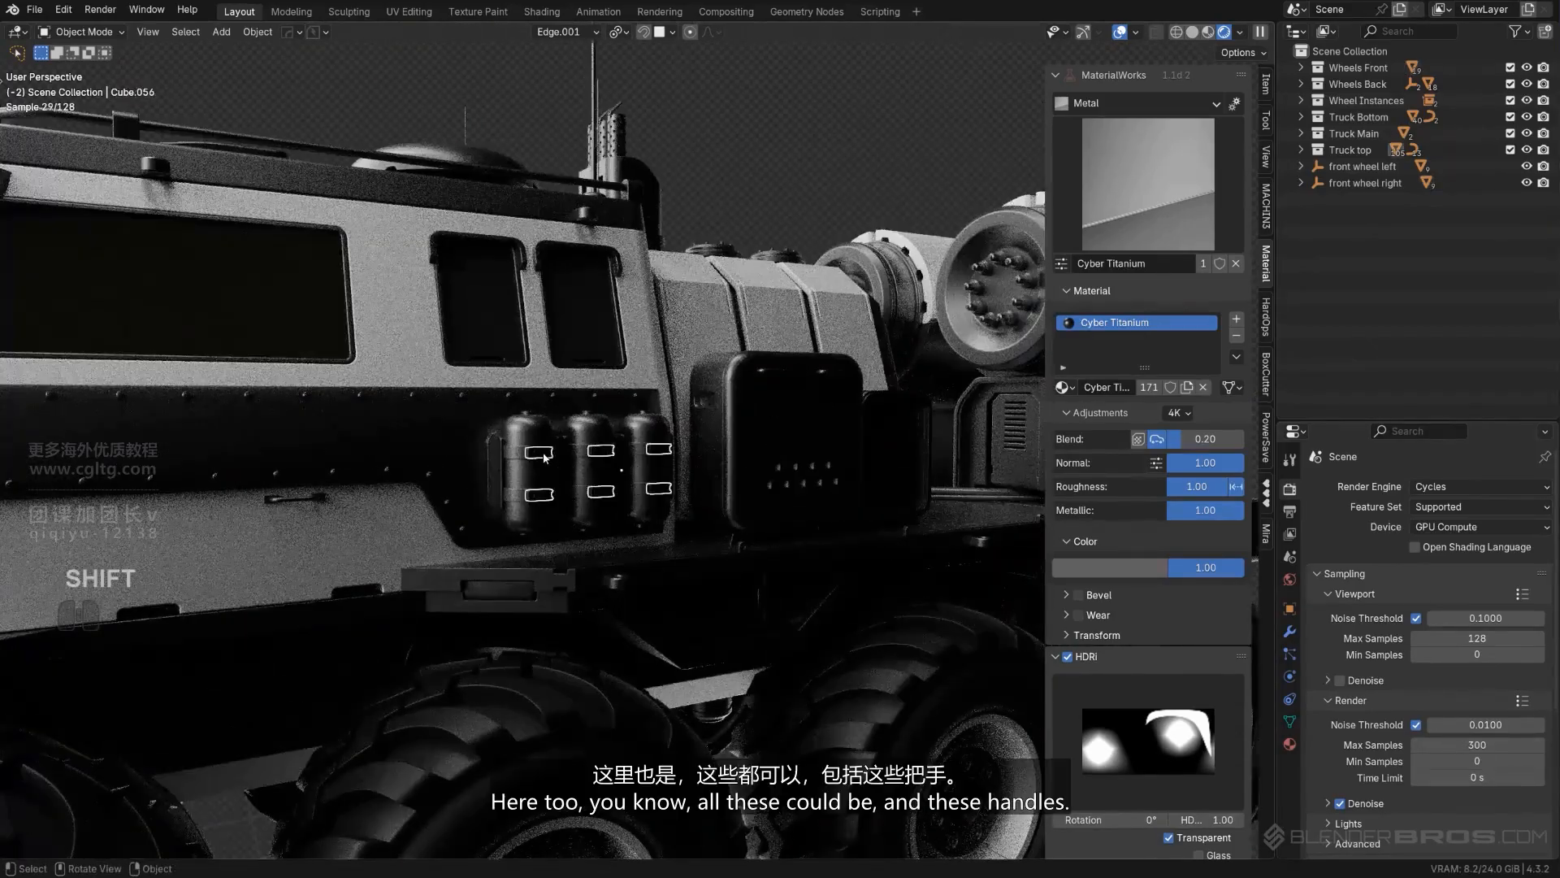
scroll(508, 465, up, 2)
shift+click(541, 456)
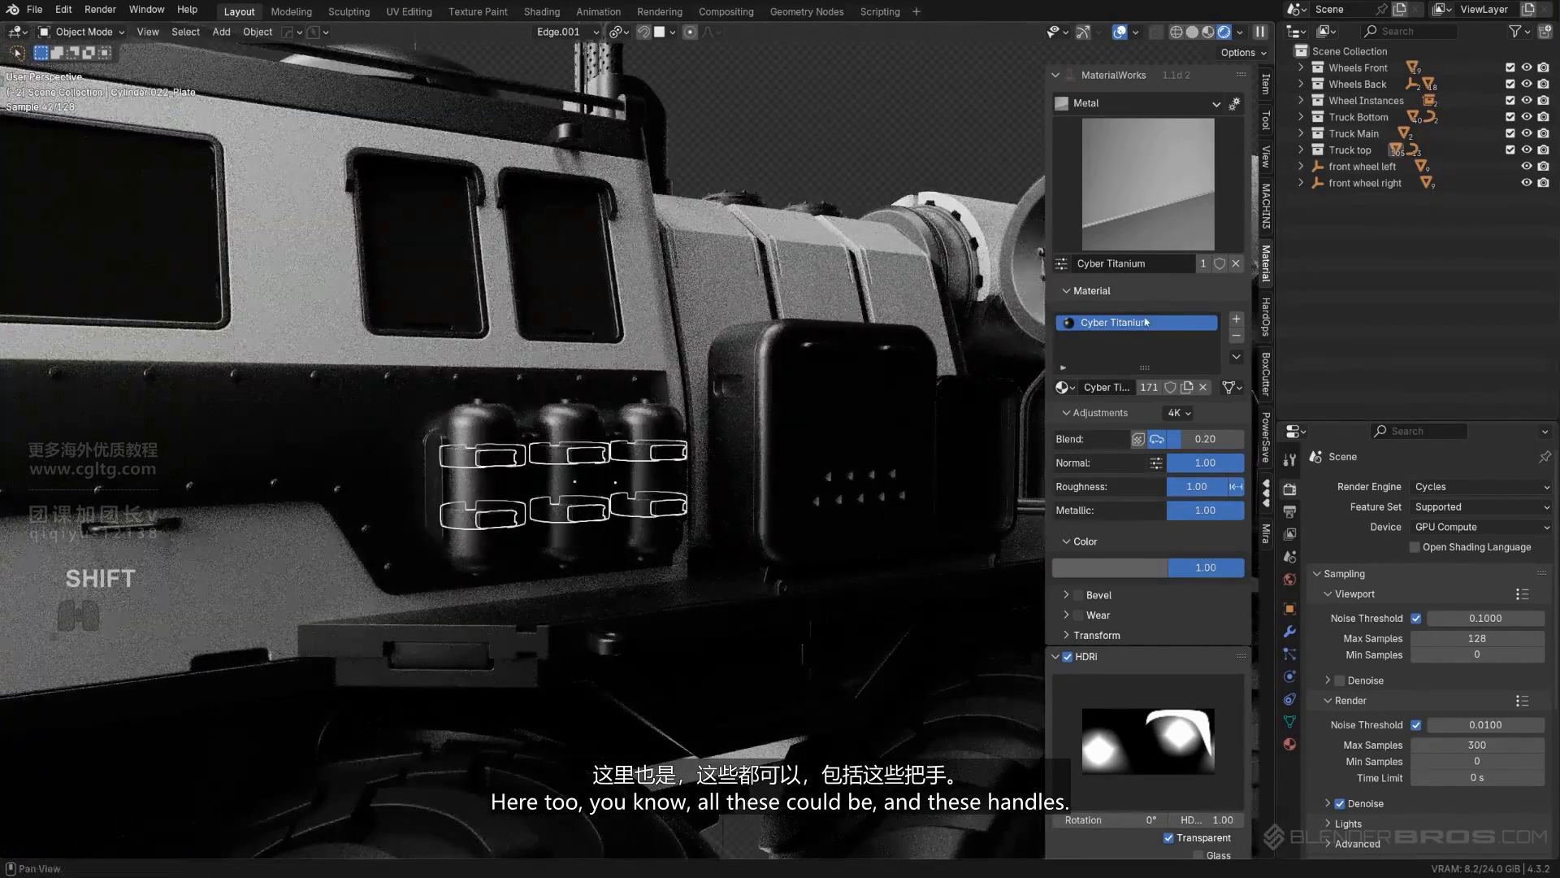
scroll(377, 513, down, 3)
shift+middle_drag(236, 493, 683, 428)
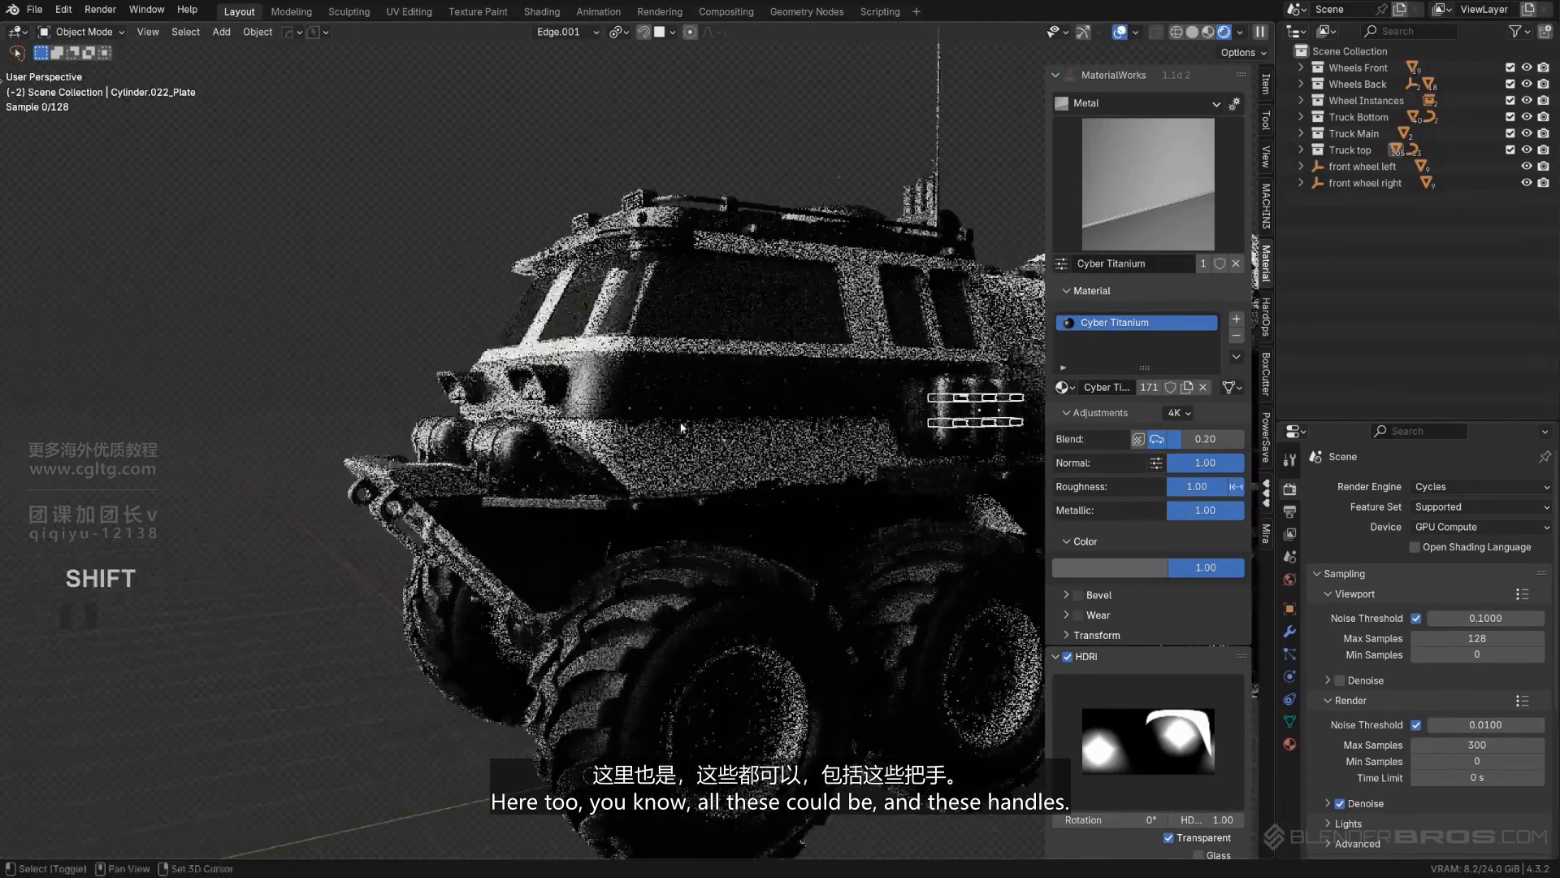
scroll(640, 422, up, 1)
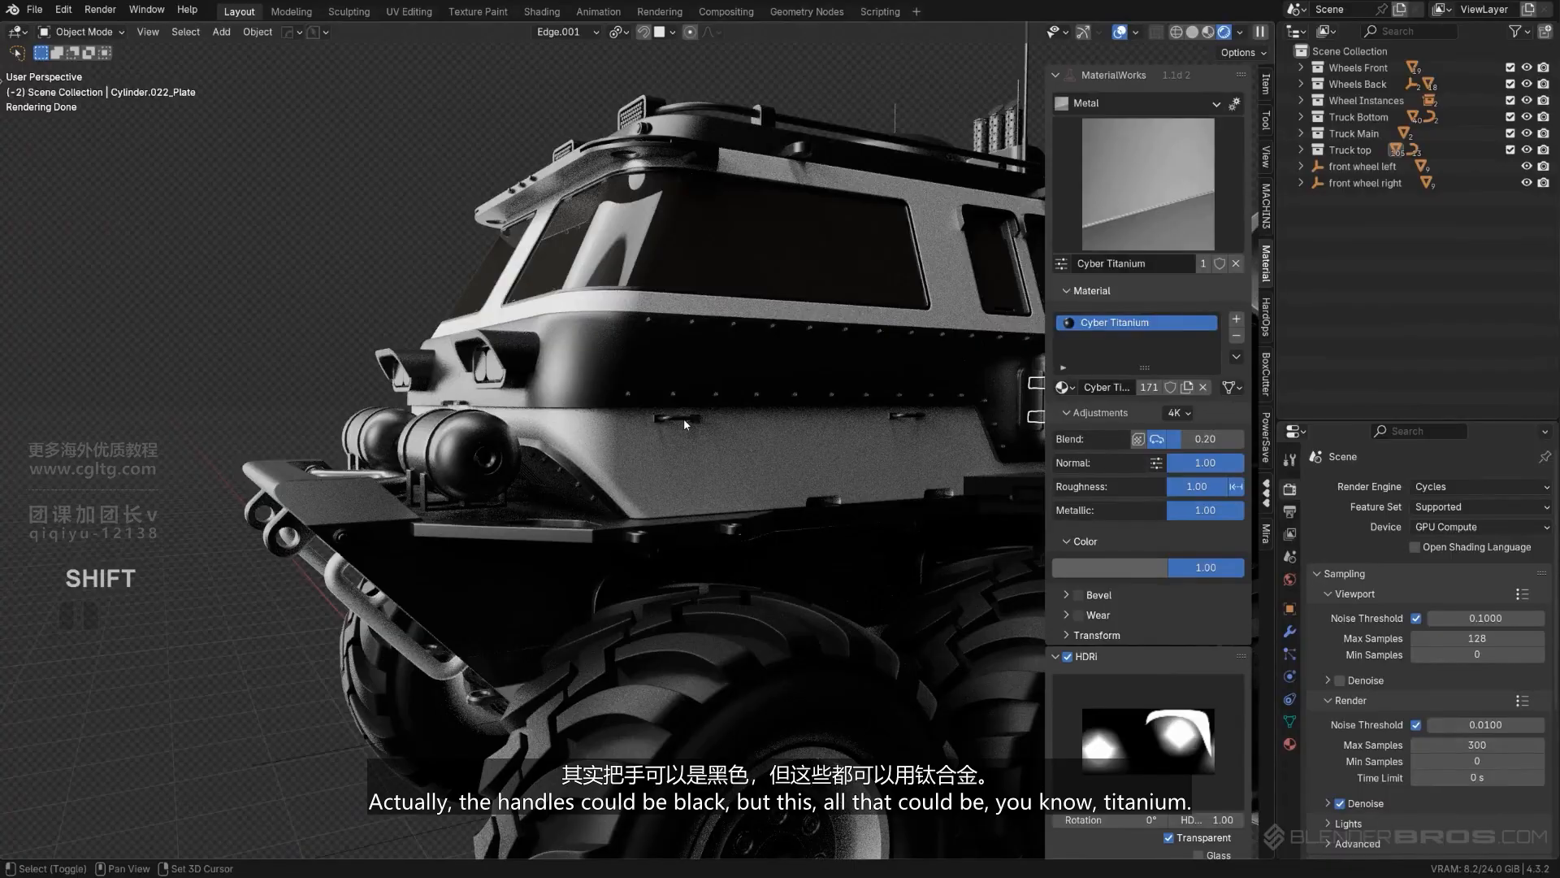
middle_drag(685, 418, 496, 590)
shift+click(672, 653)
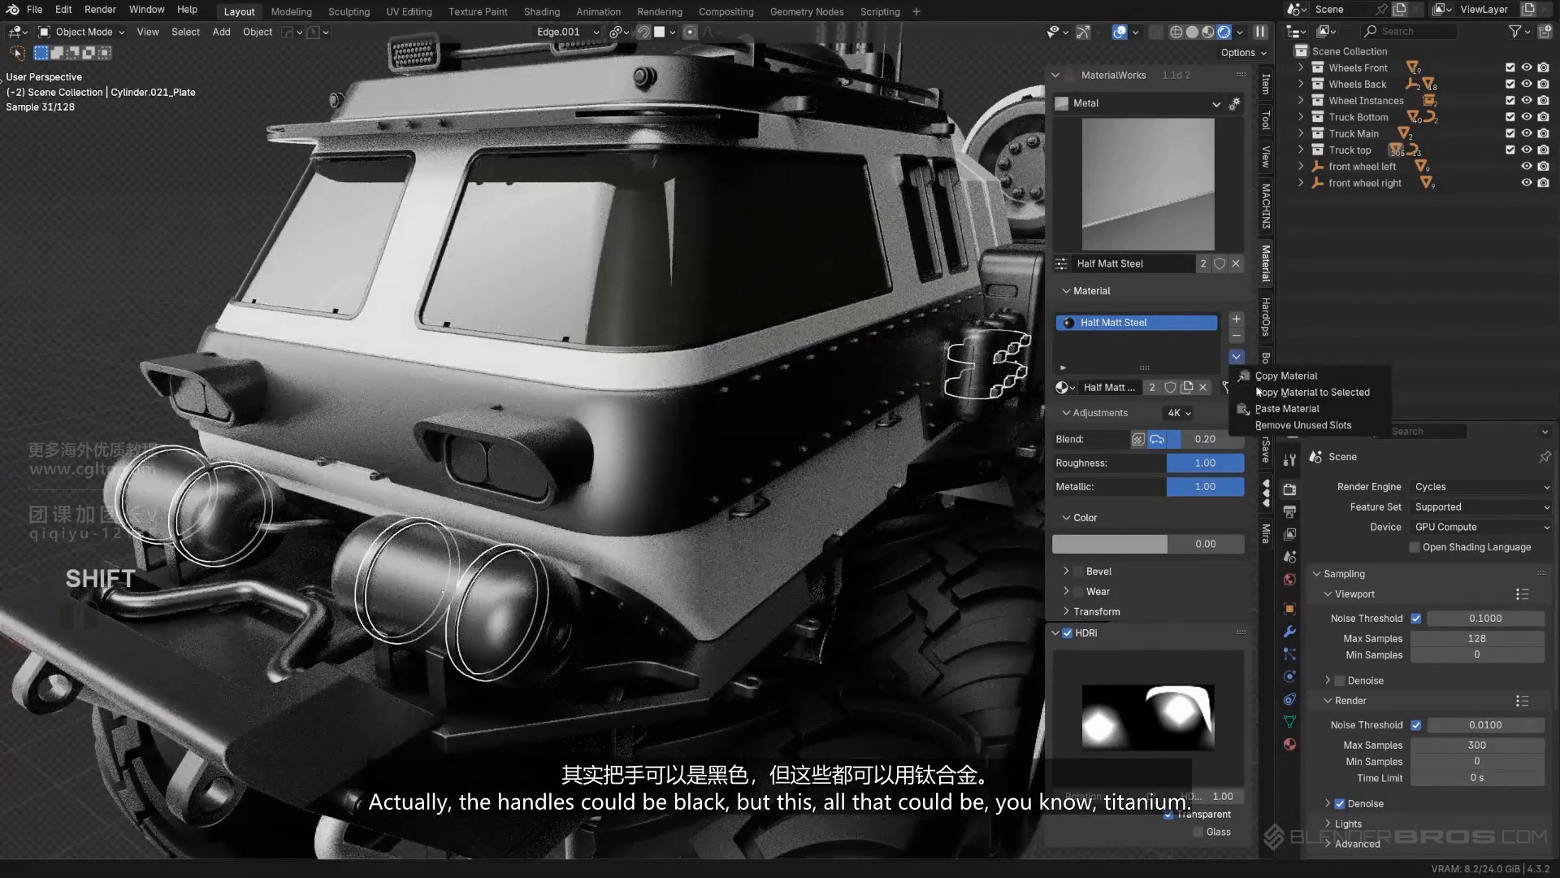
scroll(802, 153, down, 5)
scroll(802, 153, up, 2)
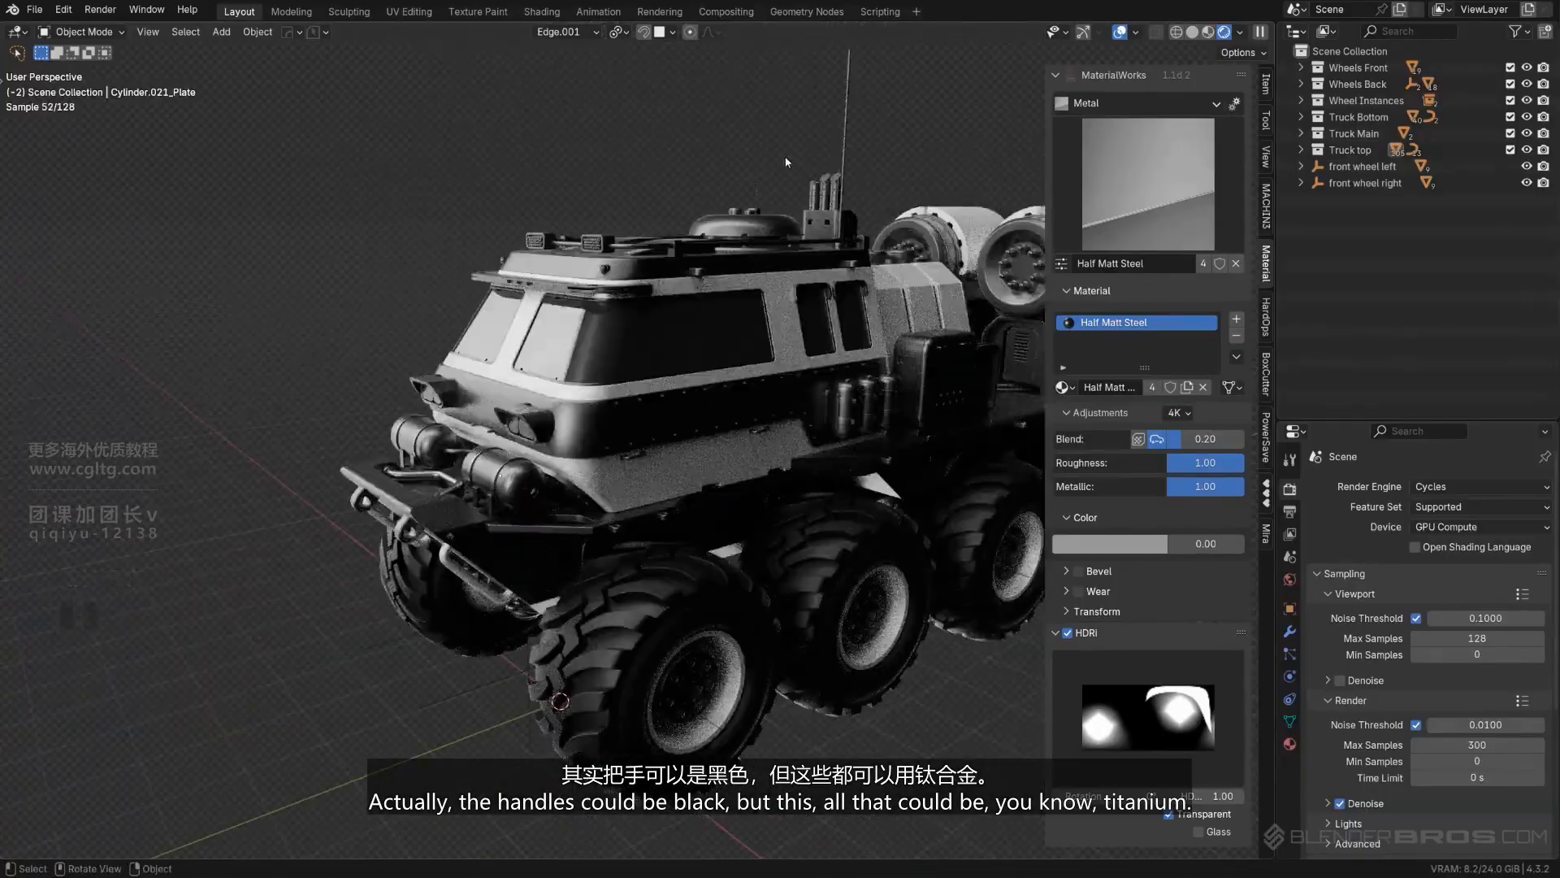
- Copy the White Metal material from the ribbed panel behind the cab to the upper and lower hooks along the chassis side
middle_drag(785, 162, 529, 325)
scroll(742, 209, up, 6)
scroll(529, 324, up, 2)
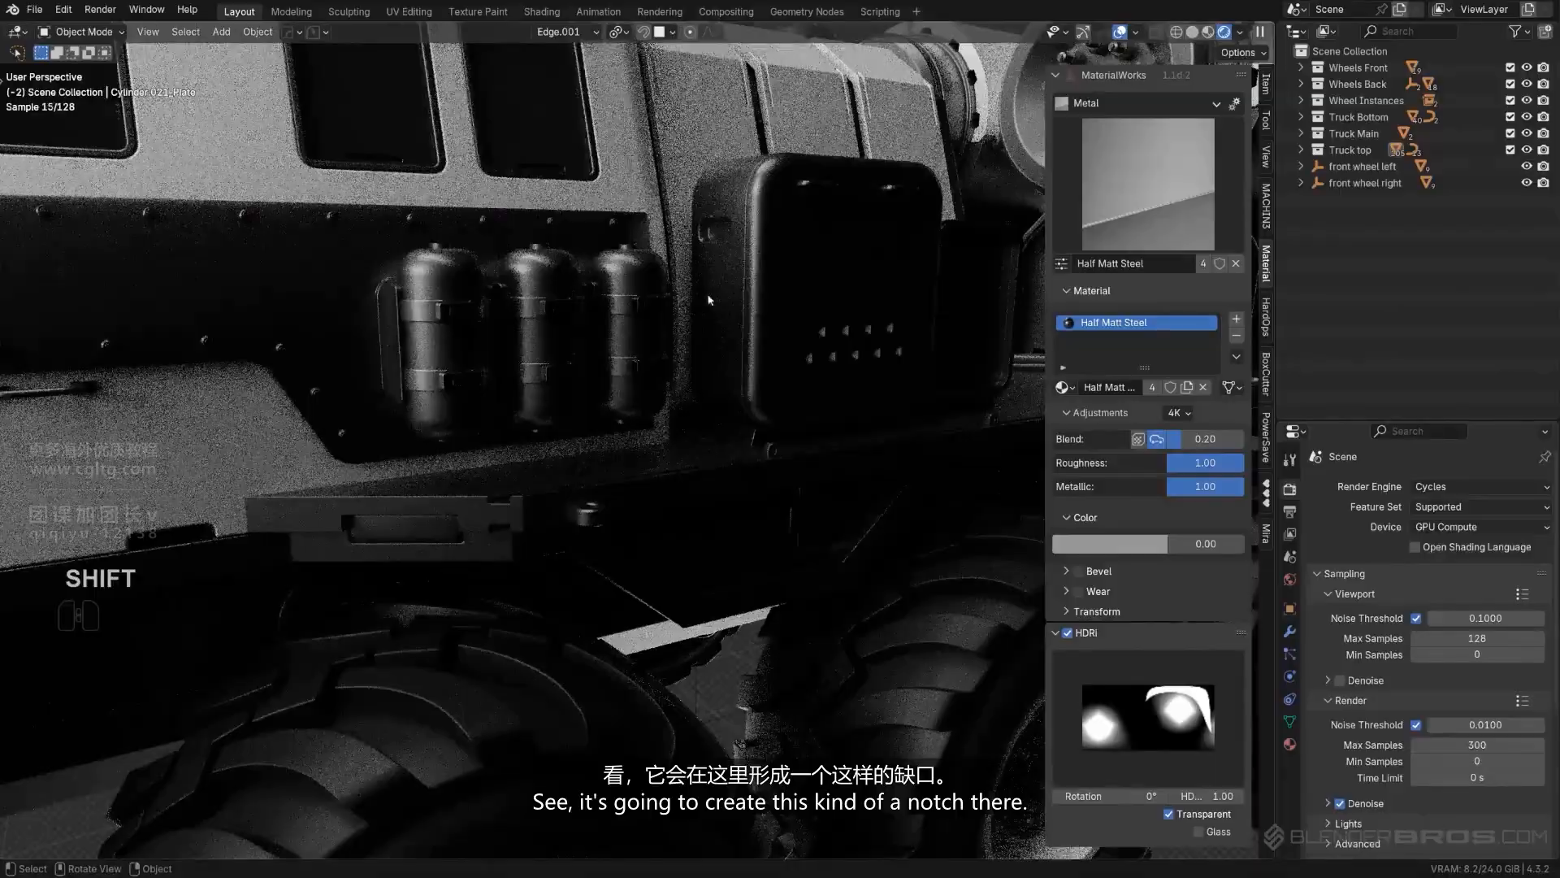
scroll(582, 460, down, 4)
shift+middle_drag(574, 468, 603, 480)
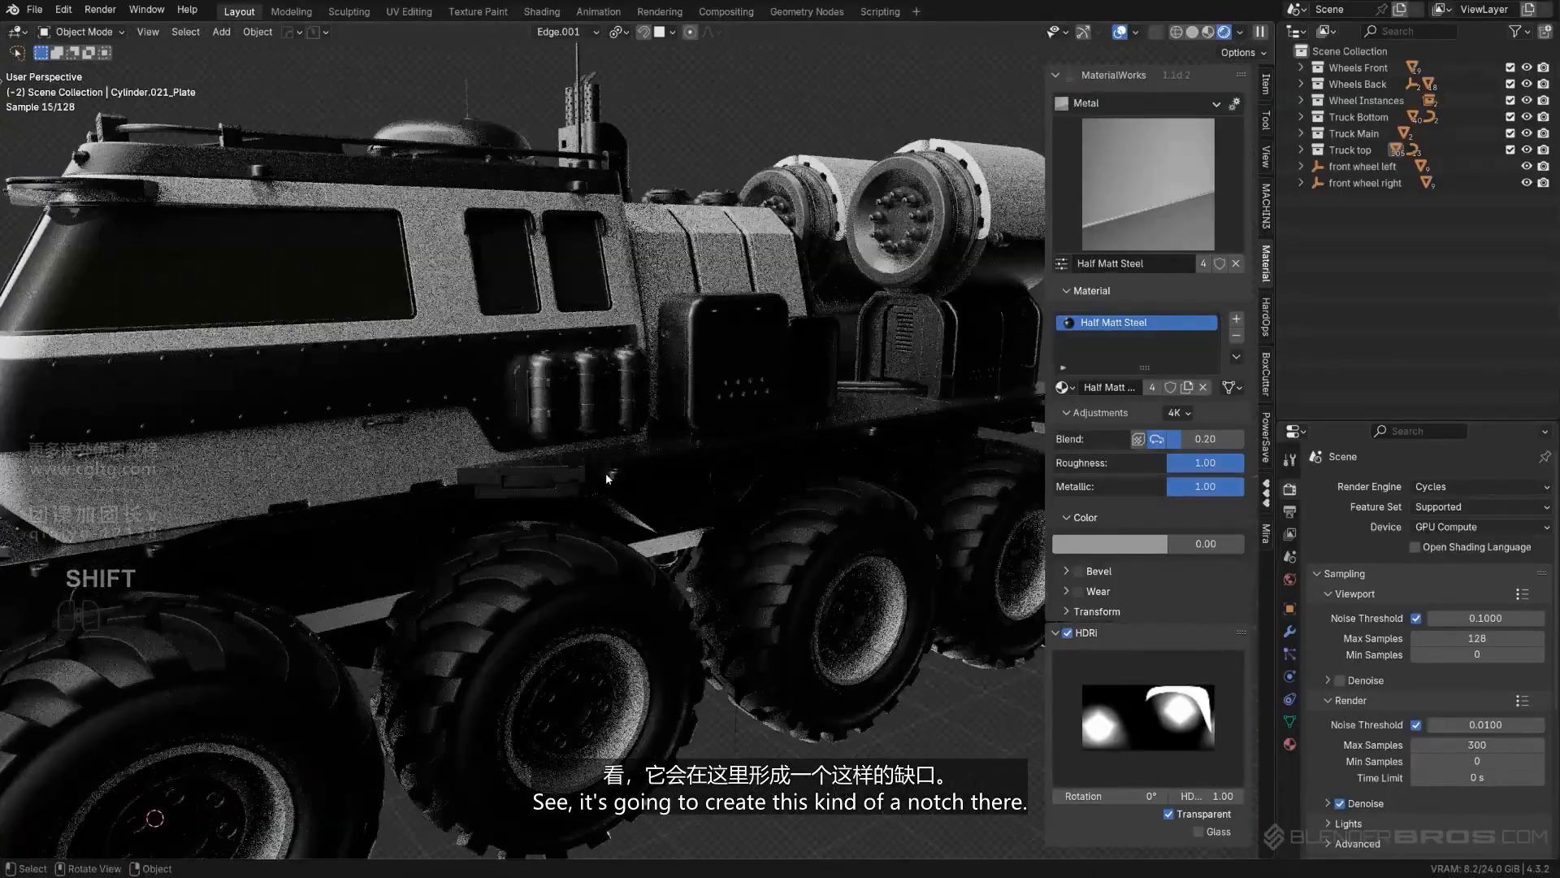
click(611, 474)
middle_drag(731, 494, 706, 453)
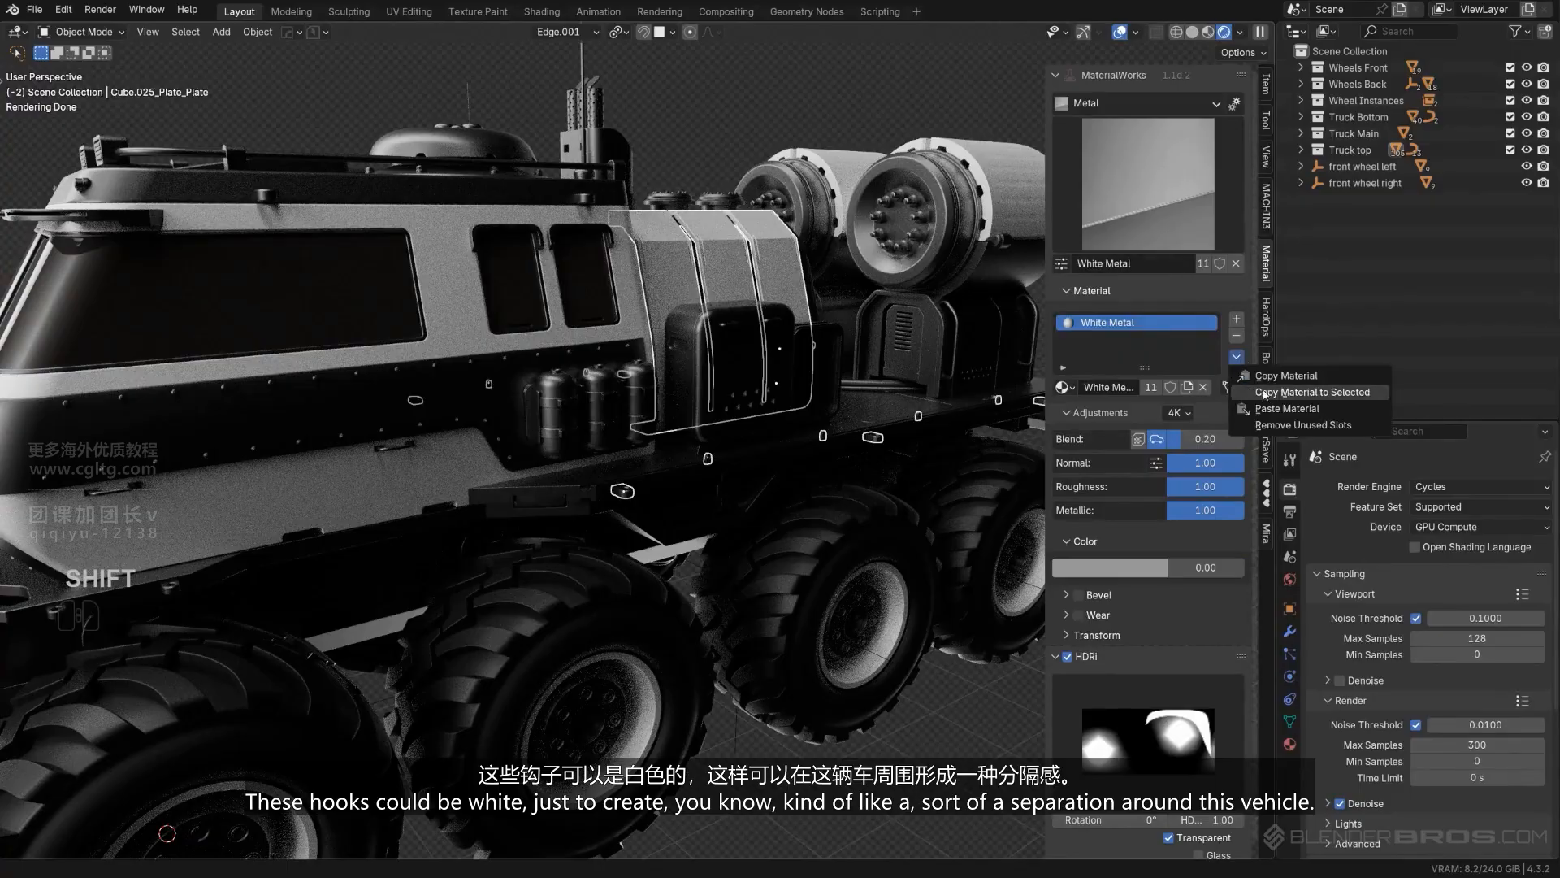
click(1265, 394)
click(735, 61)
scroll(734, 89, down, 3)
mouse_move(719, 236)
middle_down()
mouse_move(762, 224)
mouse_move(725, 213)
middle_up()
- Copy the Half Matt Steel material from the side canister straps to the lower row of chassis hooks
middle_drag(819, 352, 520, 442)
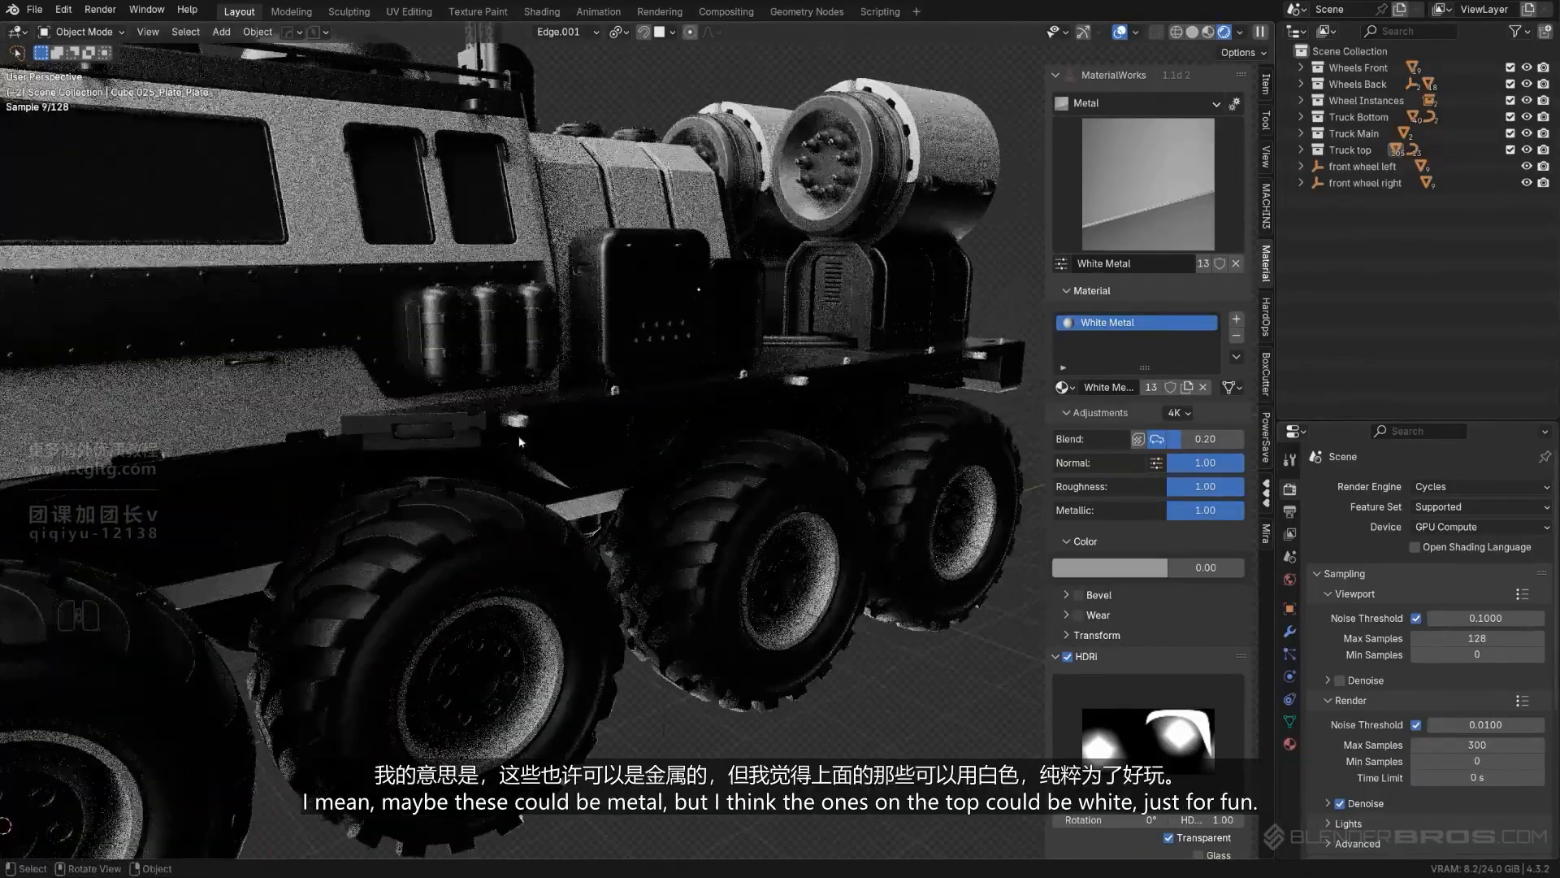
scroll(443, 339, up, 2)
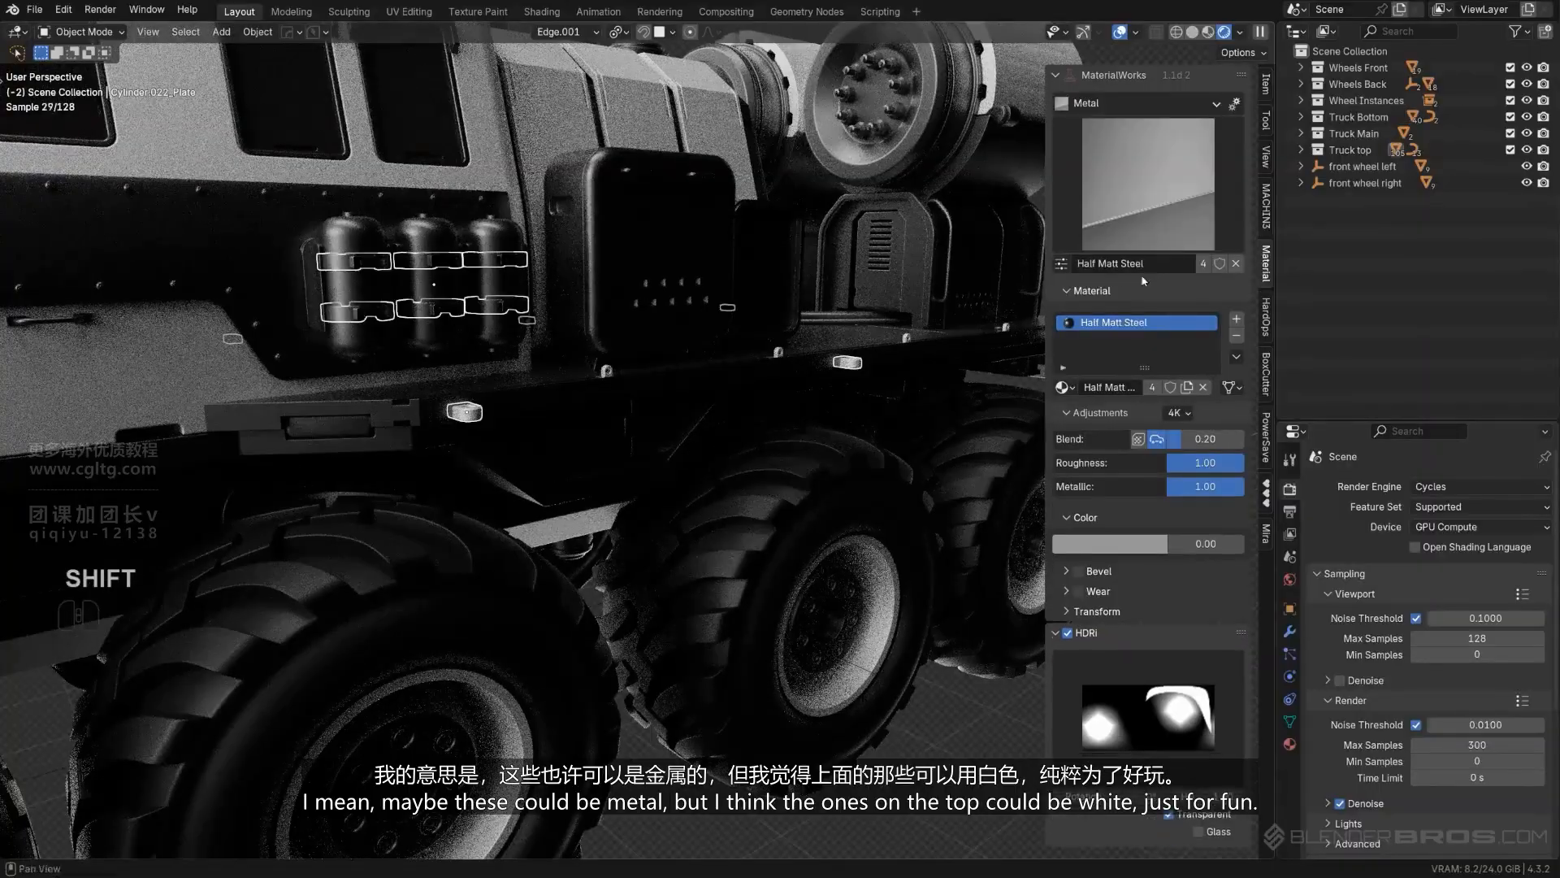
click(1275, 396)
scroll(933, 502, down, 5)
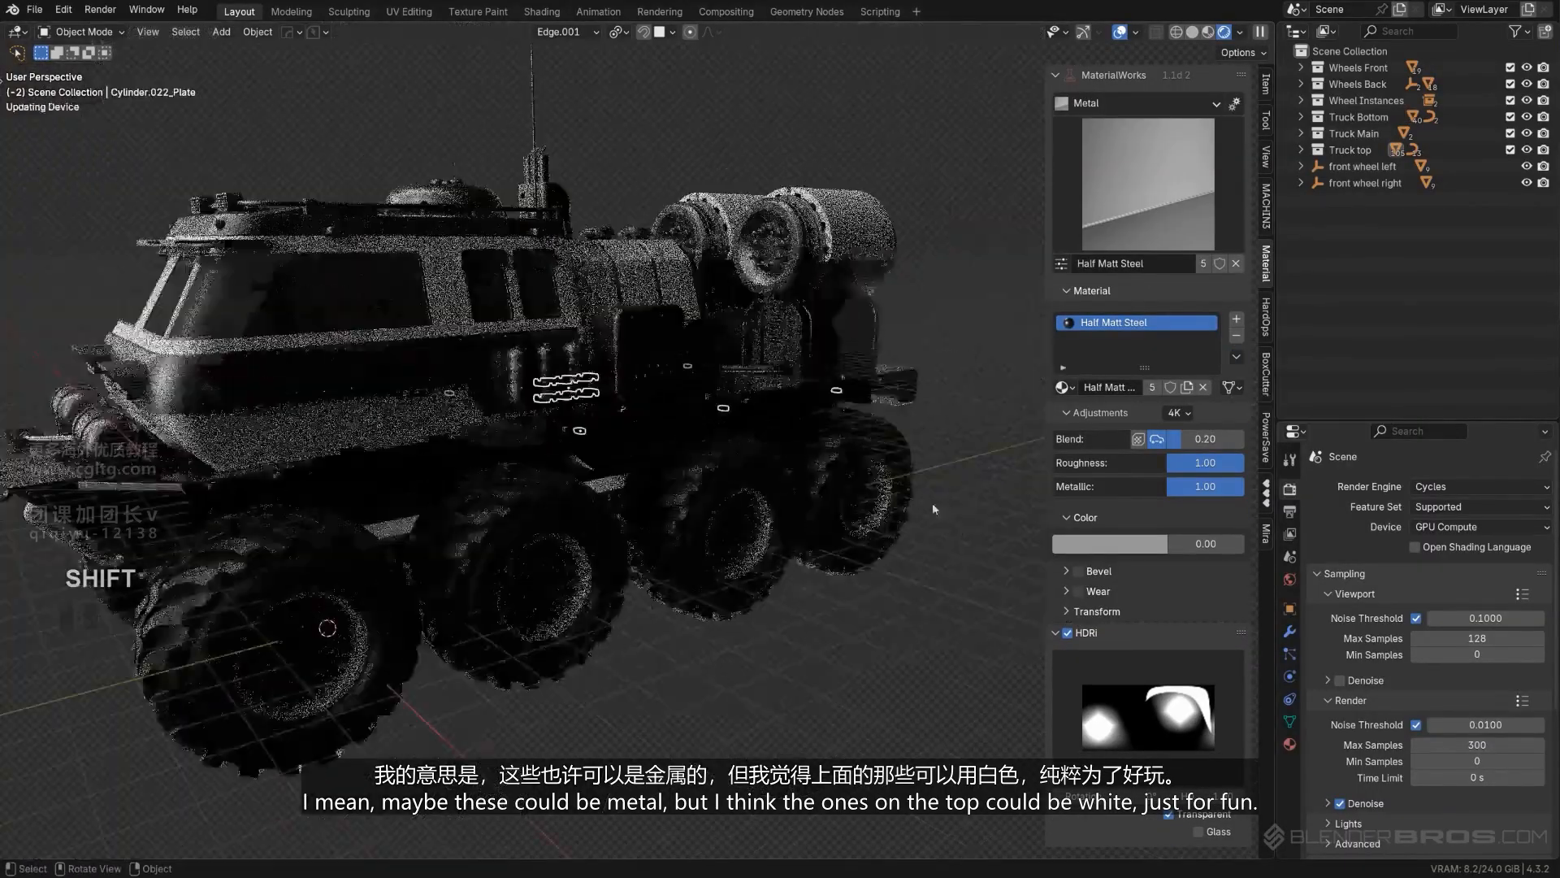
middle_drag(967, 572, 774, 462)
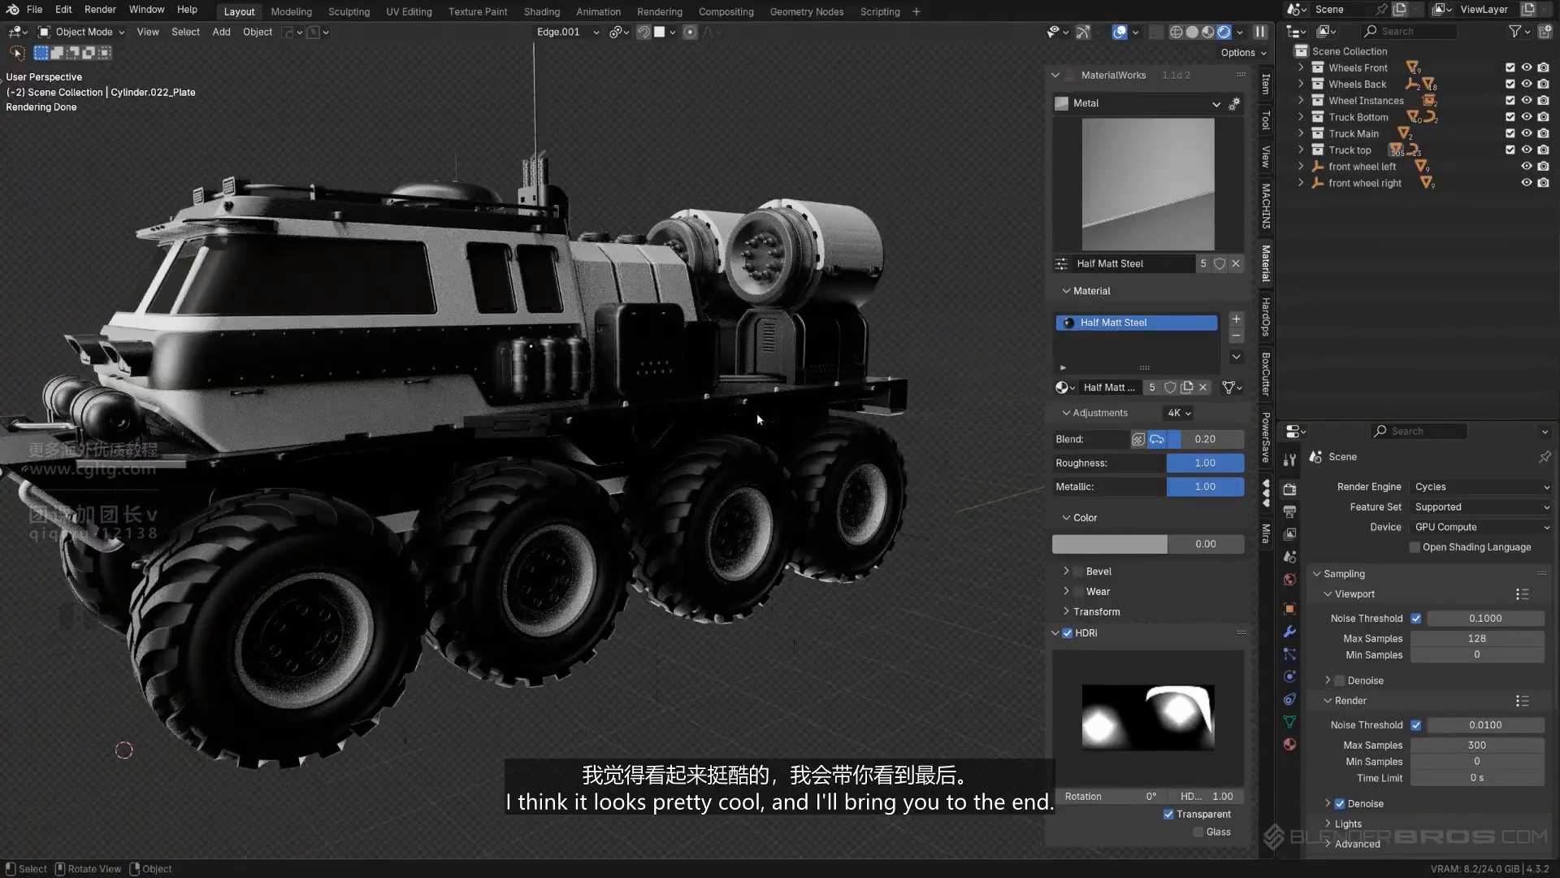
- Copy the Half Matt Steel material from the side canister straps to the small hooks along the upper edge of the chassis
scroll(757, 418, up, 6)
click(609, 351)
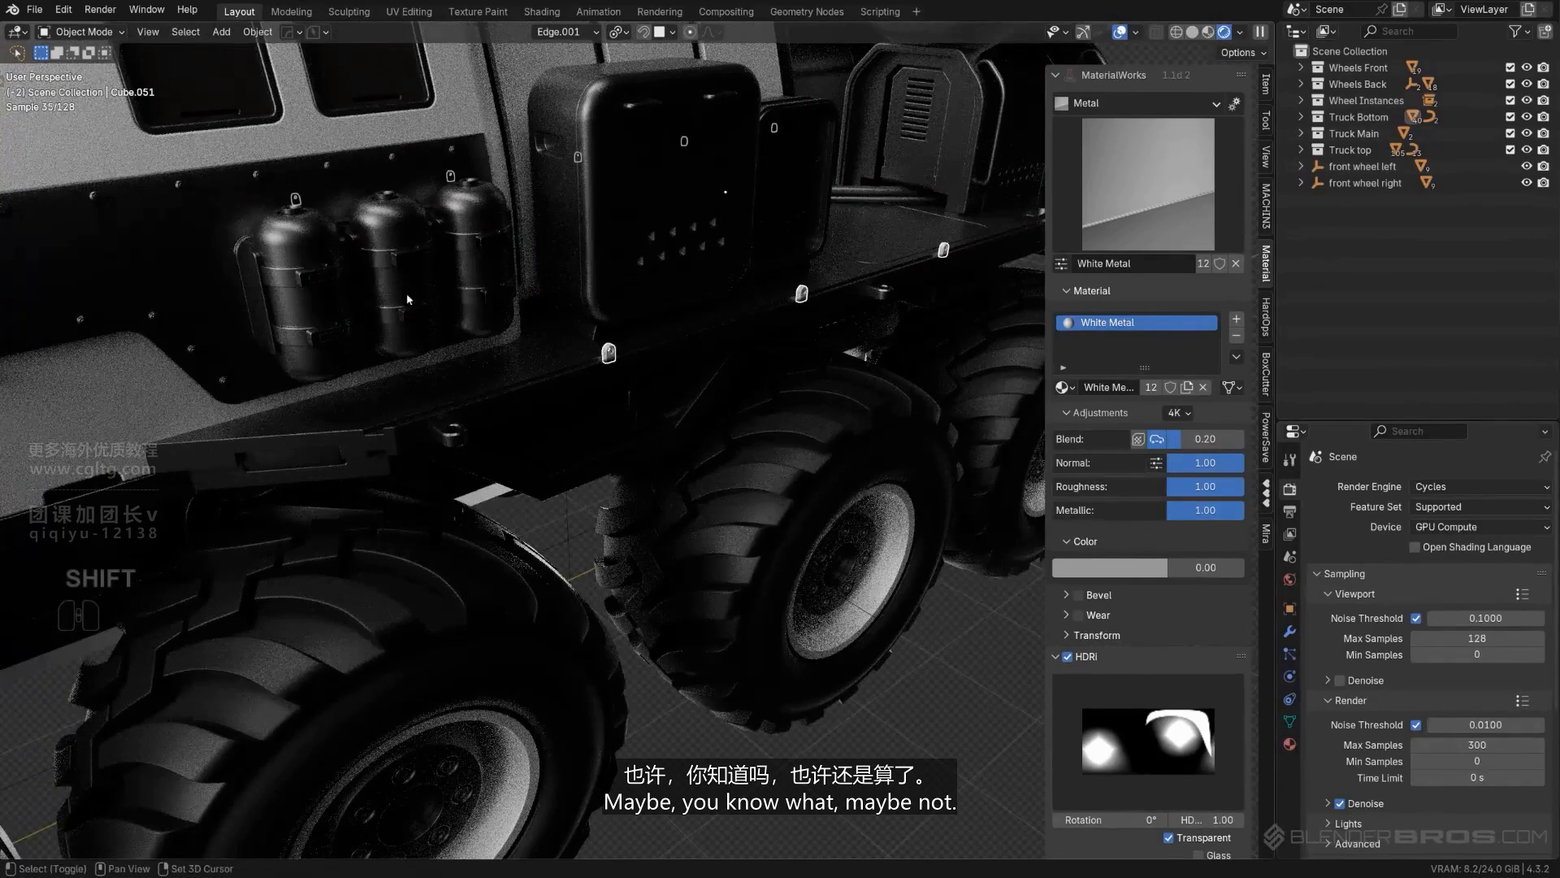
shift+click(387, 263)
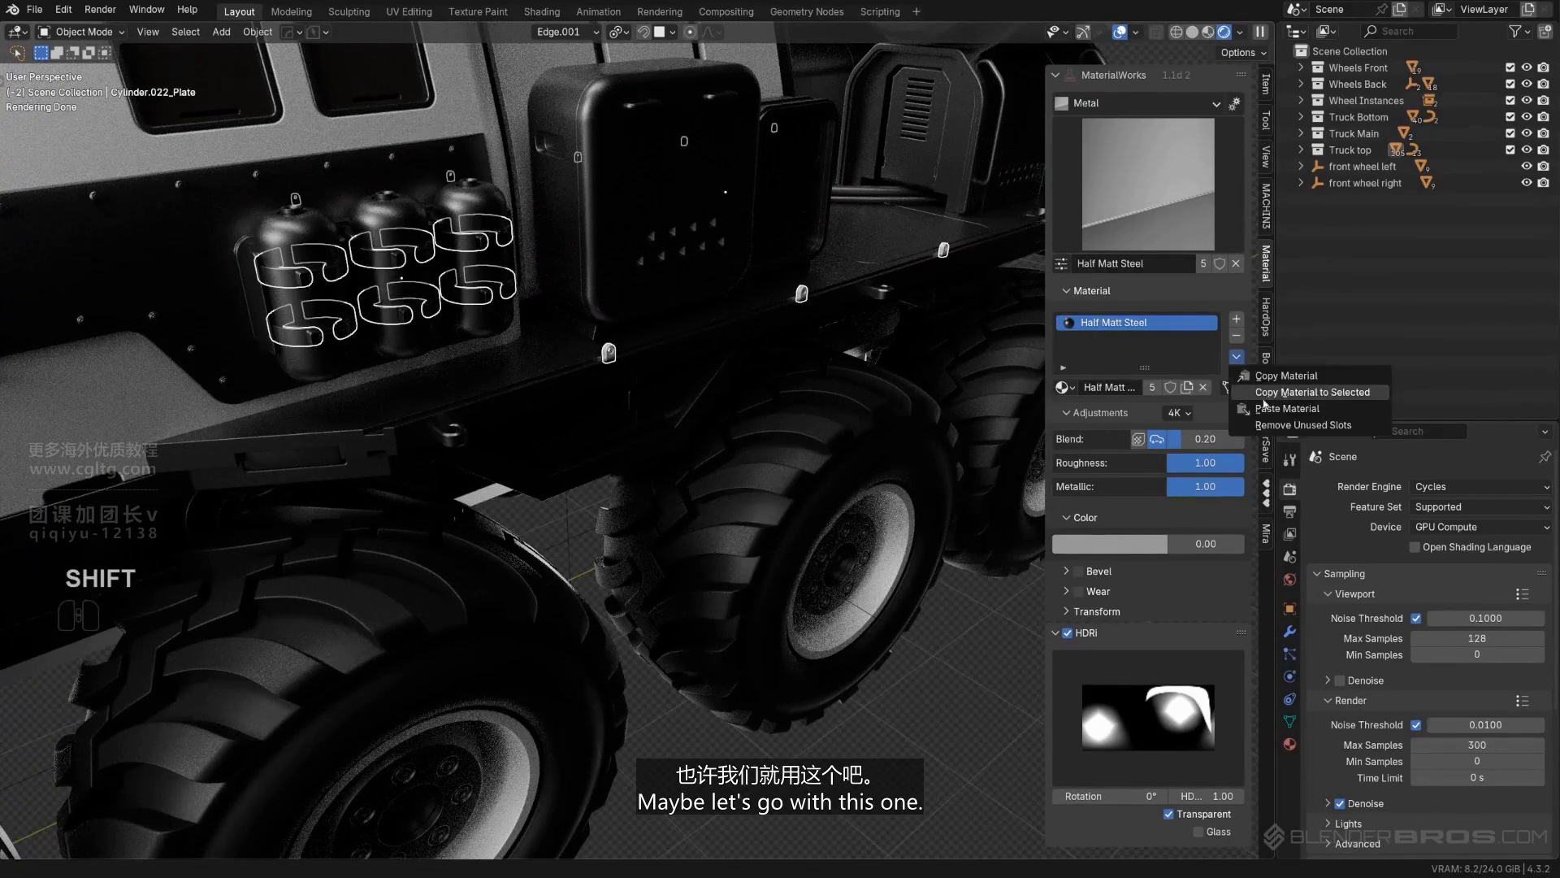
click(1266, 397)
click(964, 691)
- Copy the White Metal material from the large rear cylinder's shell to the arched frames on the housings beneath the cylinders
scroll(964, 690, down, 5)
middle_drag(964, 691, 528, 659)
scroll(527, 659, up, 3)
shift+middle_drag(732, 390, 618, 391)
scroll(533, 547, up, 2)
scroll(624, 398, up, 1)
click(613, 384)
shift+click(855, 345)
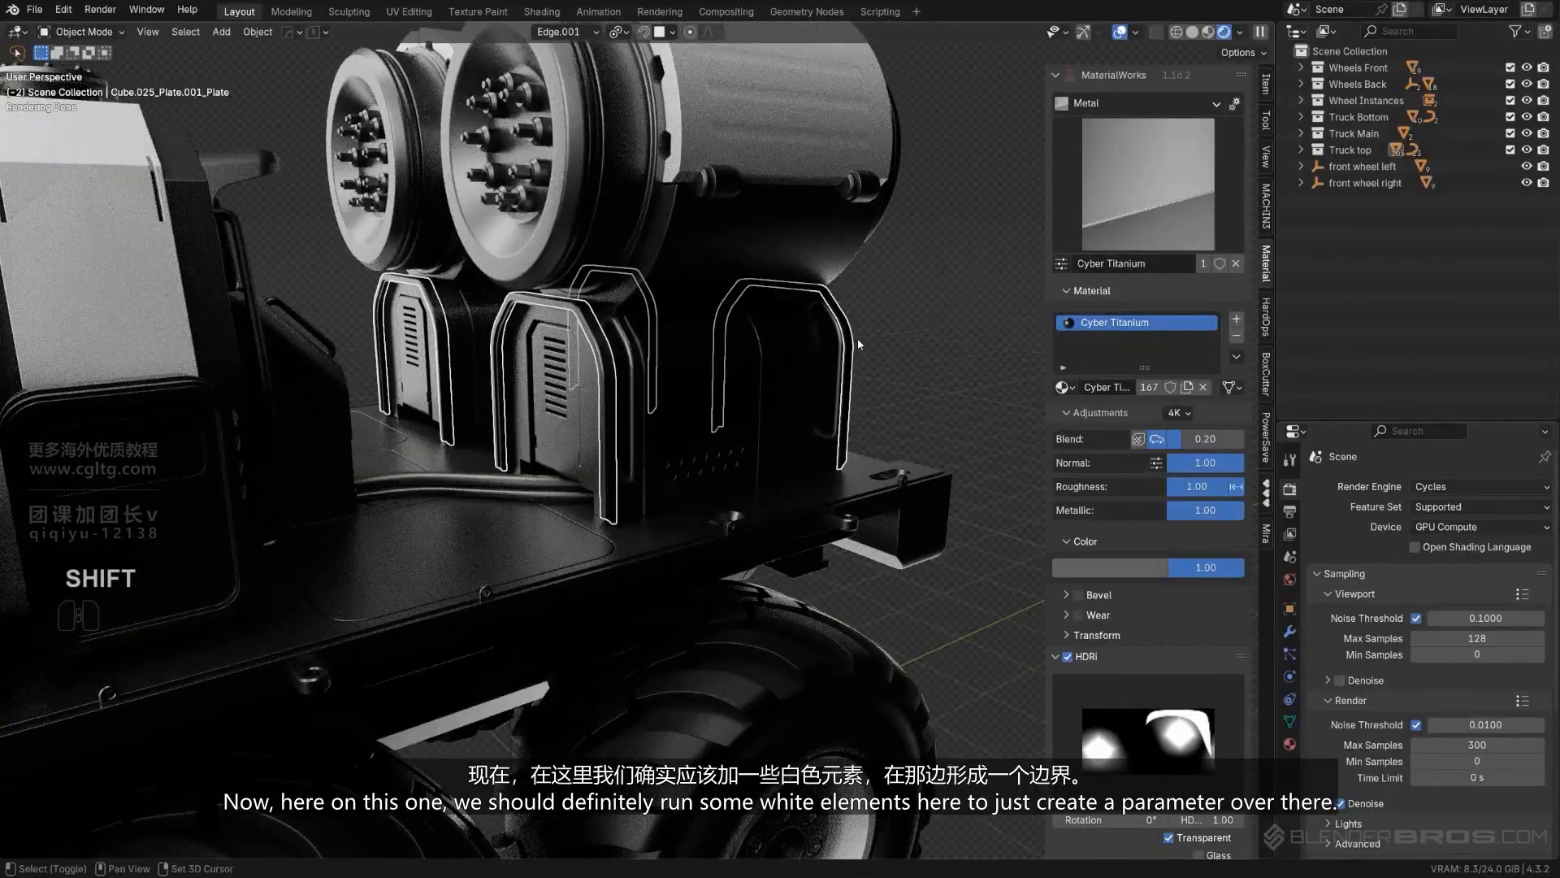
shift+click(831, 161)
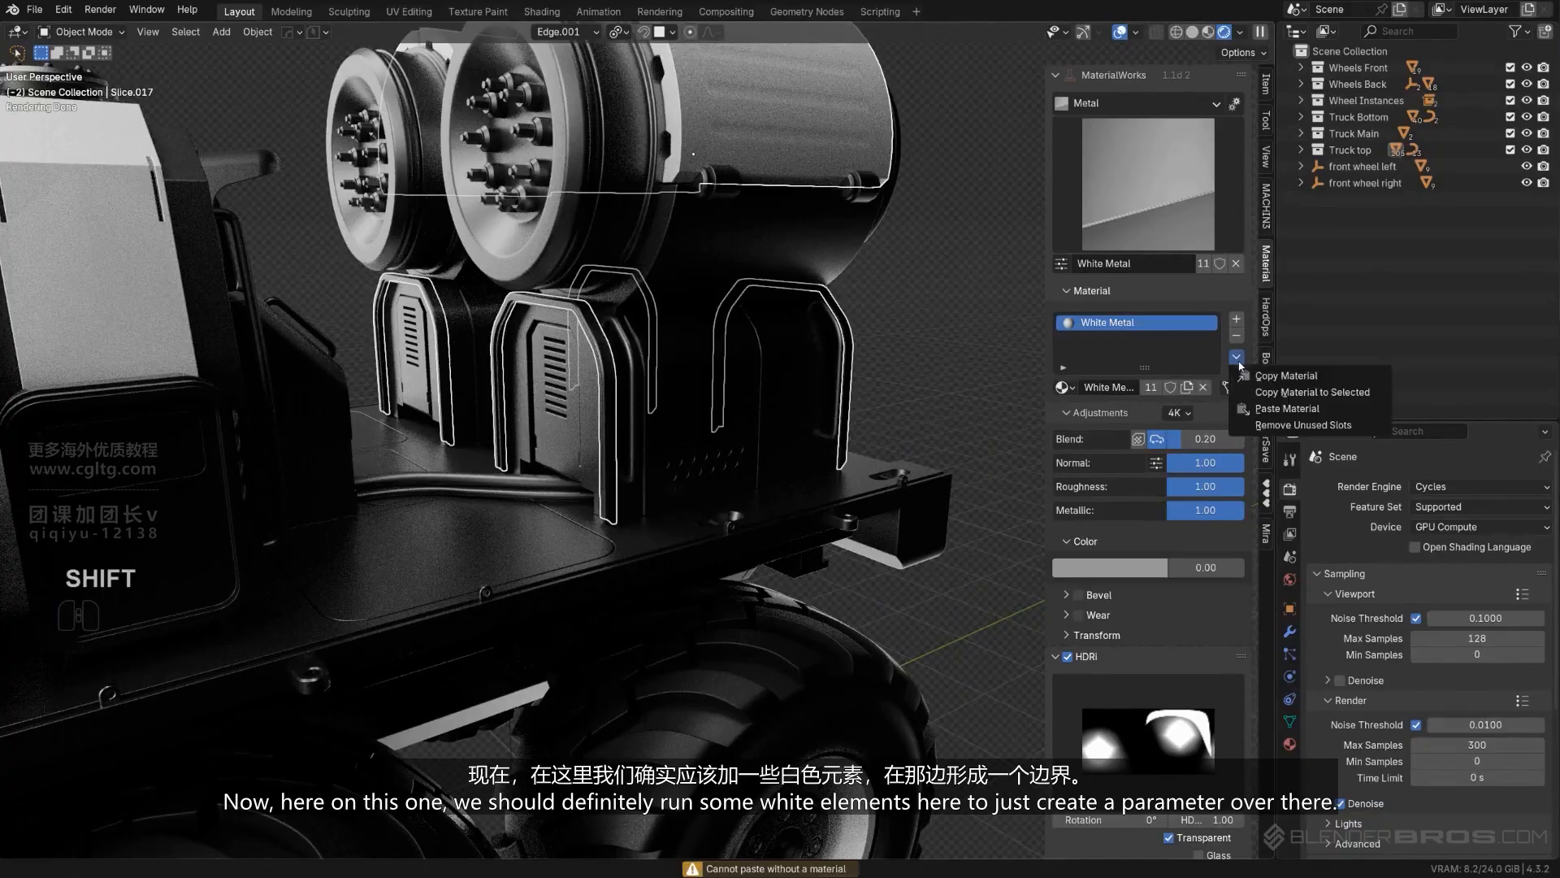
click(906, 270)
scroll(870, 317, down, 2)
middle_drag(837, 330, 862, 322)
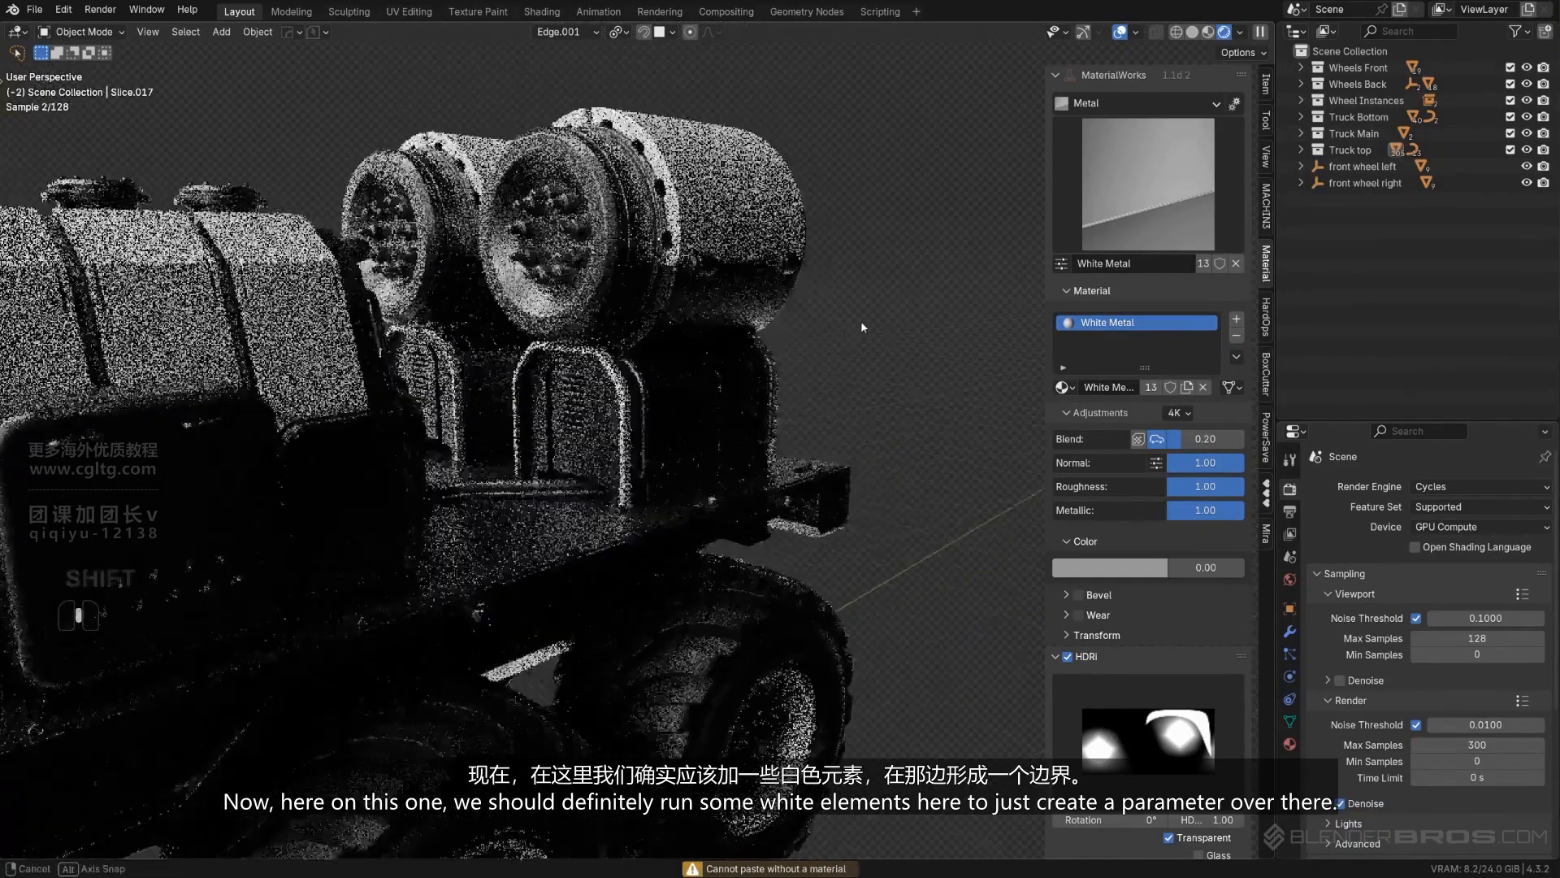
mouse_move(782, 356)
middle_down()
mouse_move(673, 372)
mouse_move(773, 340)
middle_up()
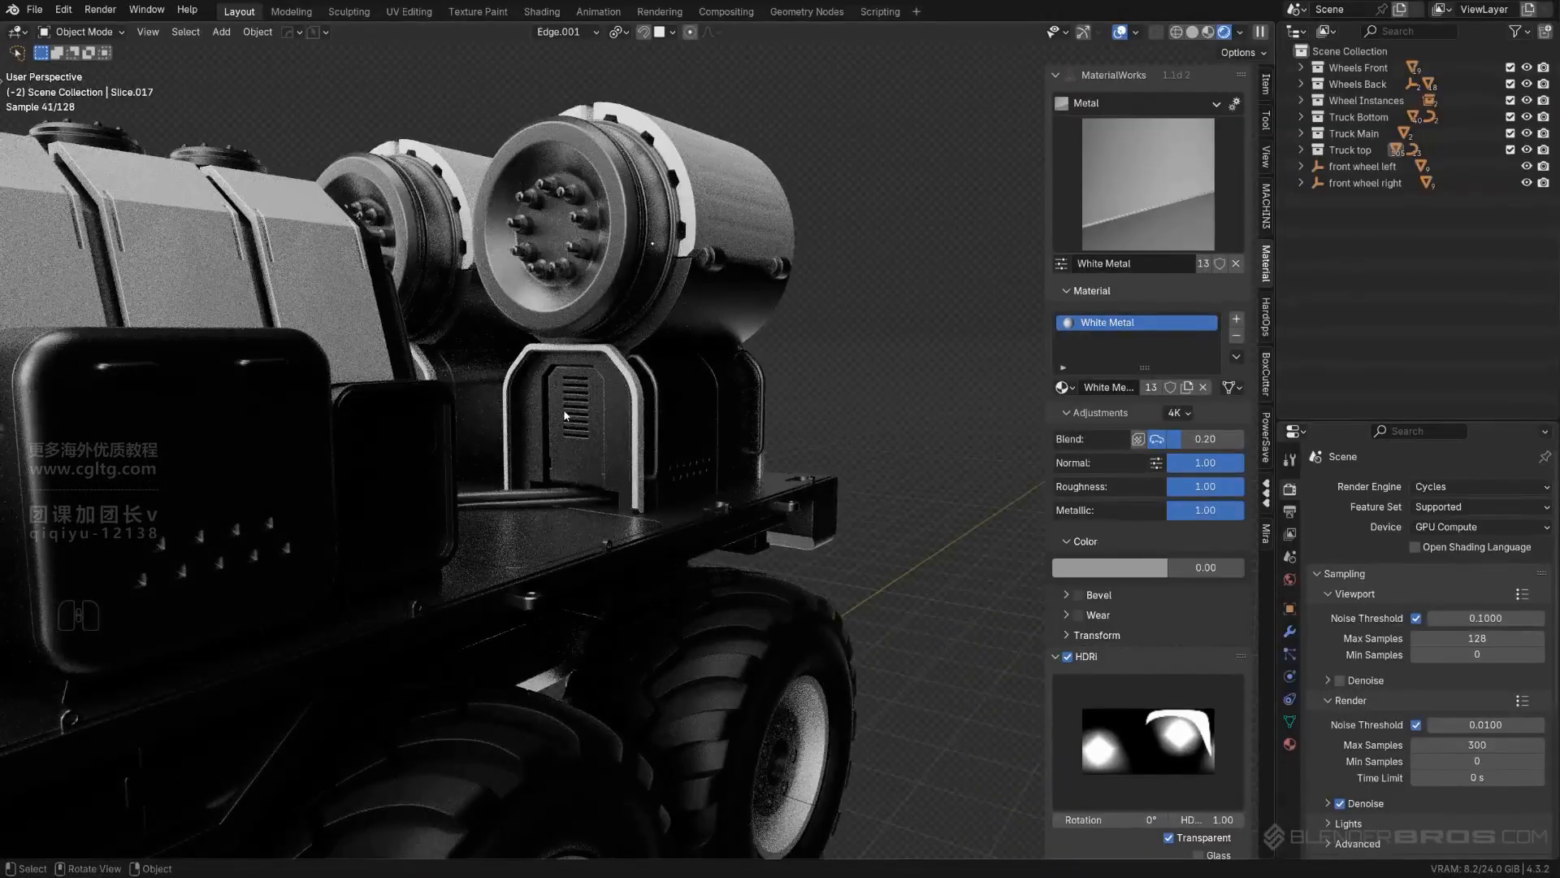
- Undo the White Metal on the arched frames and copy it from the rear cylinder's shell to the vented housings beneath instead
key(ctrl+z)
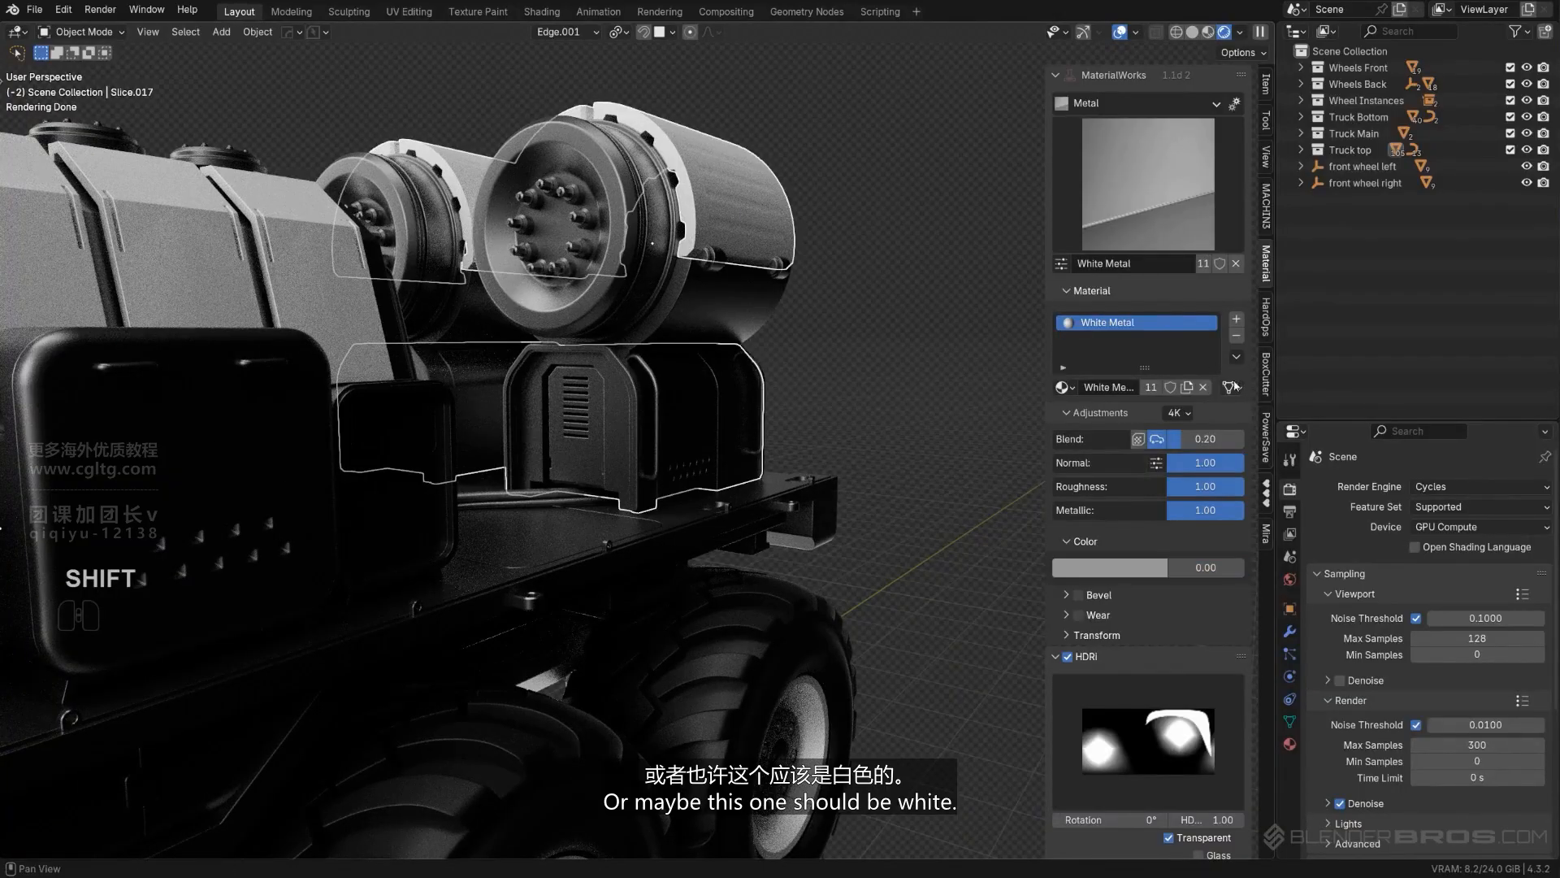
click(1263, 393)
scroll(858, 320, down, 8)
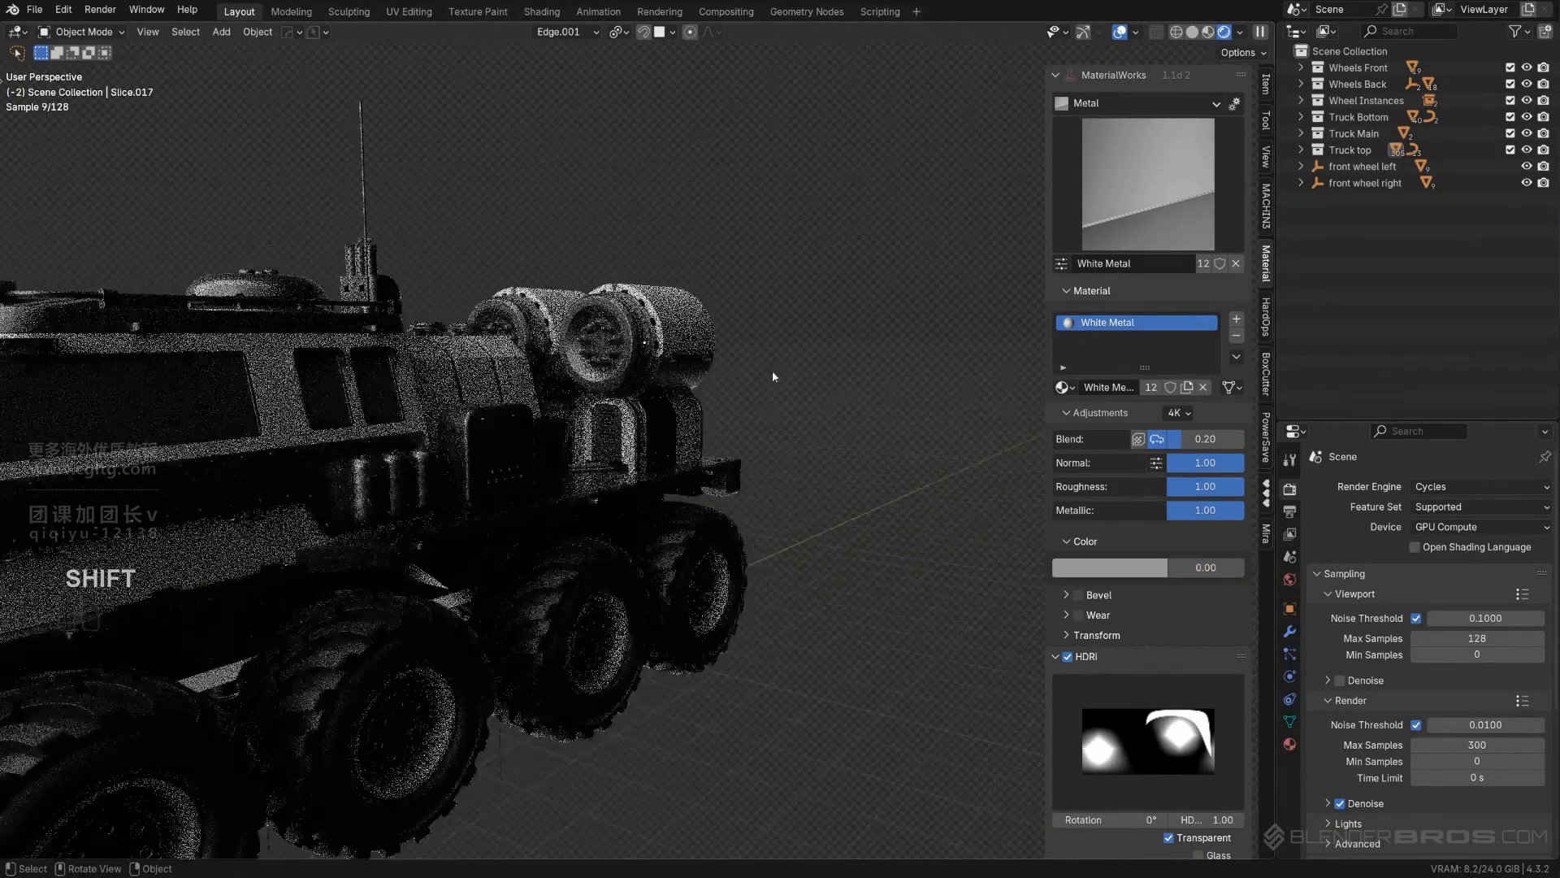
- Undo the White Metal copied to the vented housings beneath the rear cylinders
shift+middle_drag(429, 390, 642, 398)
scroll(685, 398, up, 2)
click(725, 419)
scroll(725, 419, up, 2)
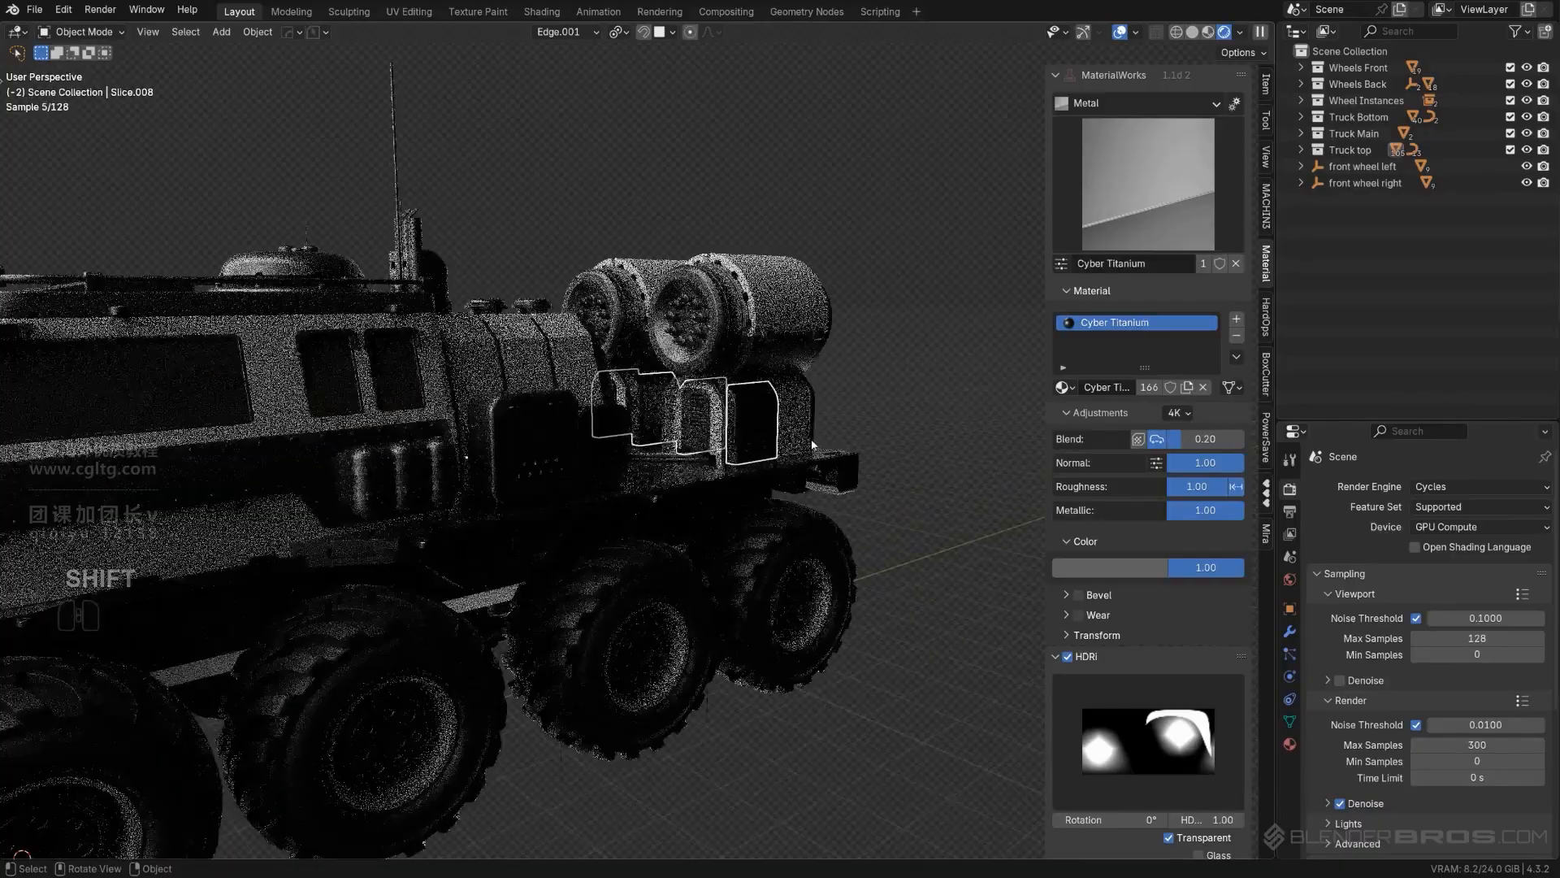
scroll(832, 412, up, 4)
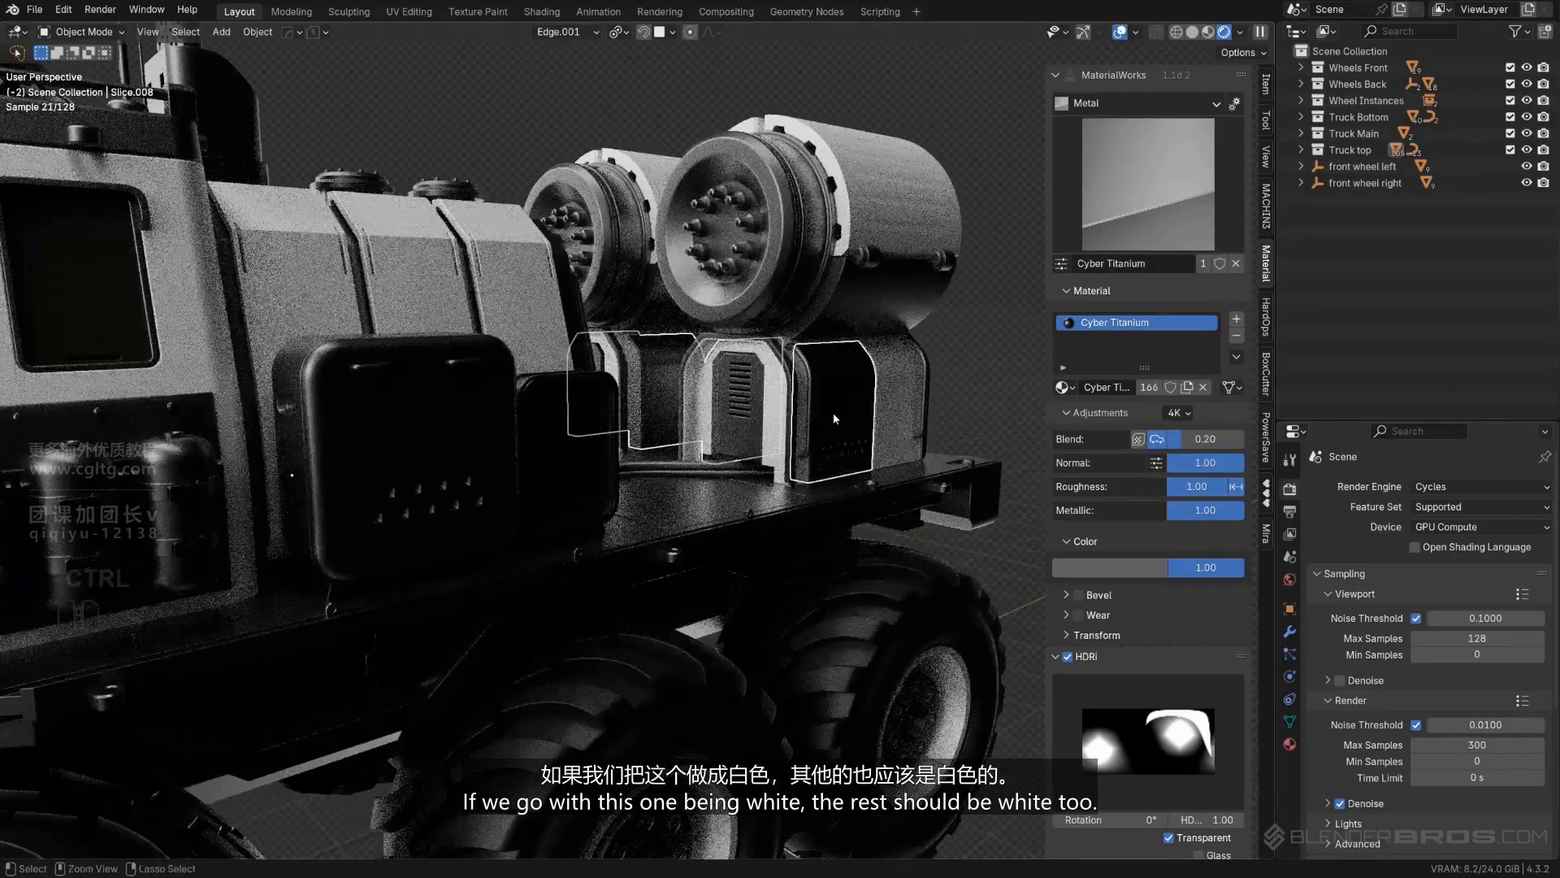
key(ctrl+z)
key(ctrl+z)
- Copy the Half Matt Steel material from the side canister straps to the vented plates and side panels of the housings beneath the rear cylinders
click(755, 403)
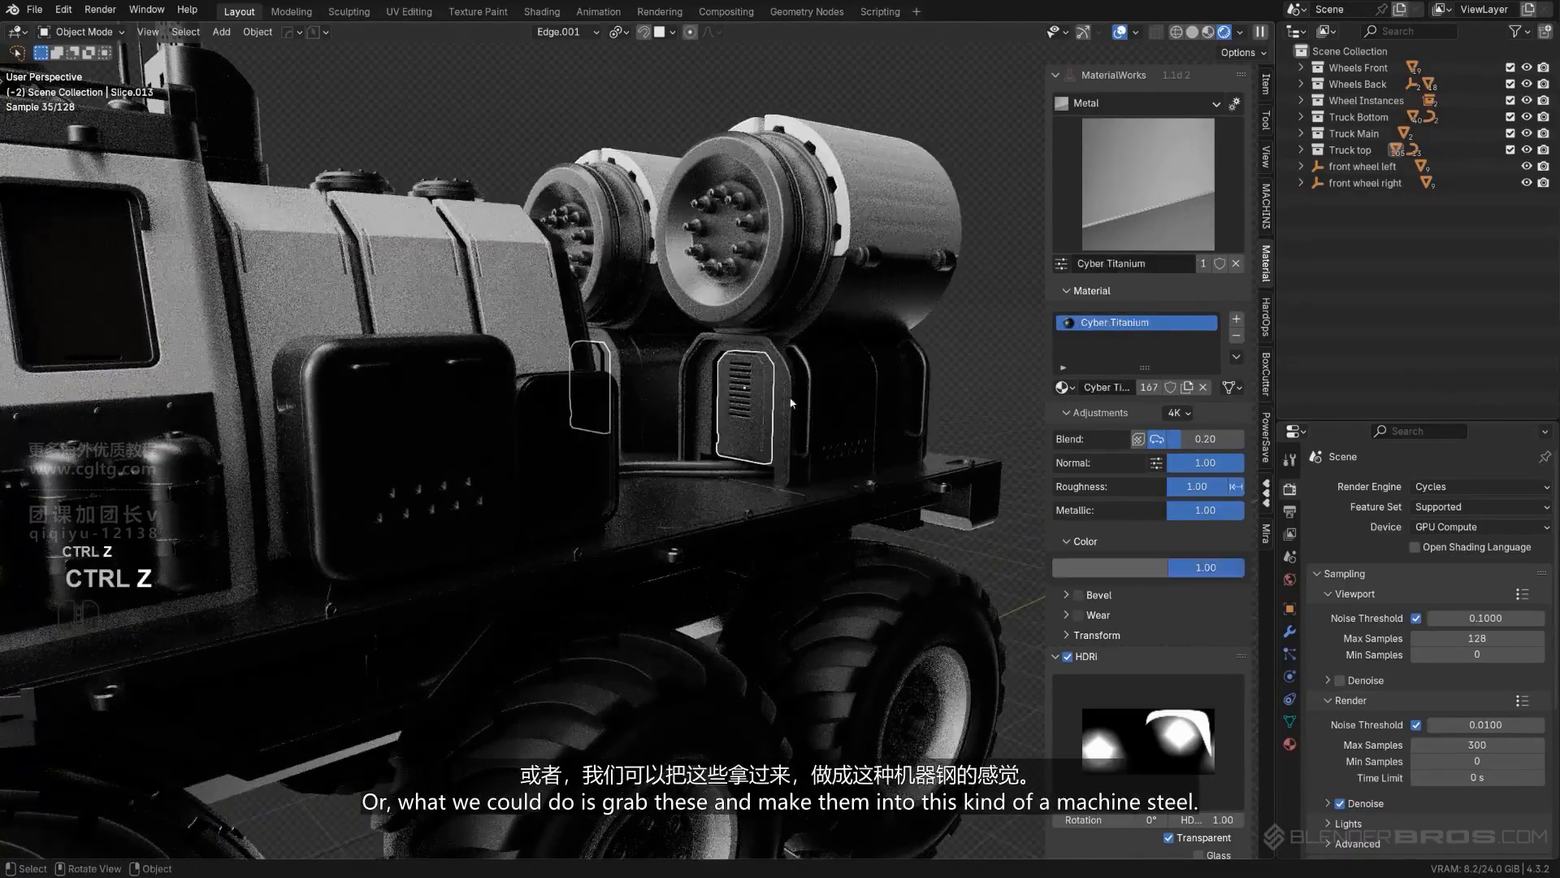
shift+click(857, 396)
scroll(856, 397, down, 5)
scroll(387, 461, up, 3)
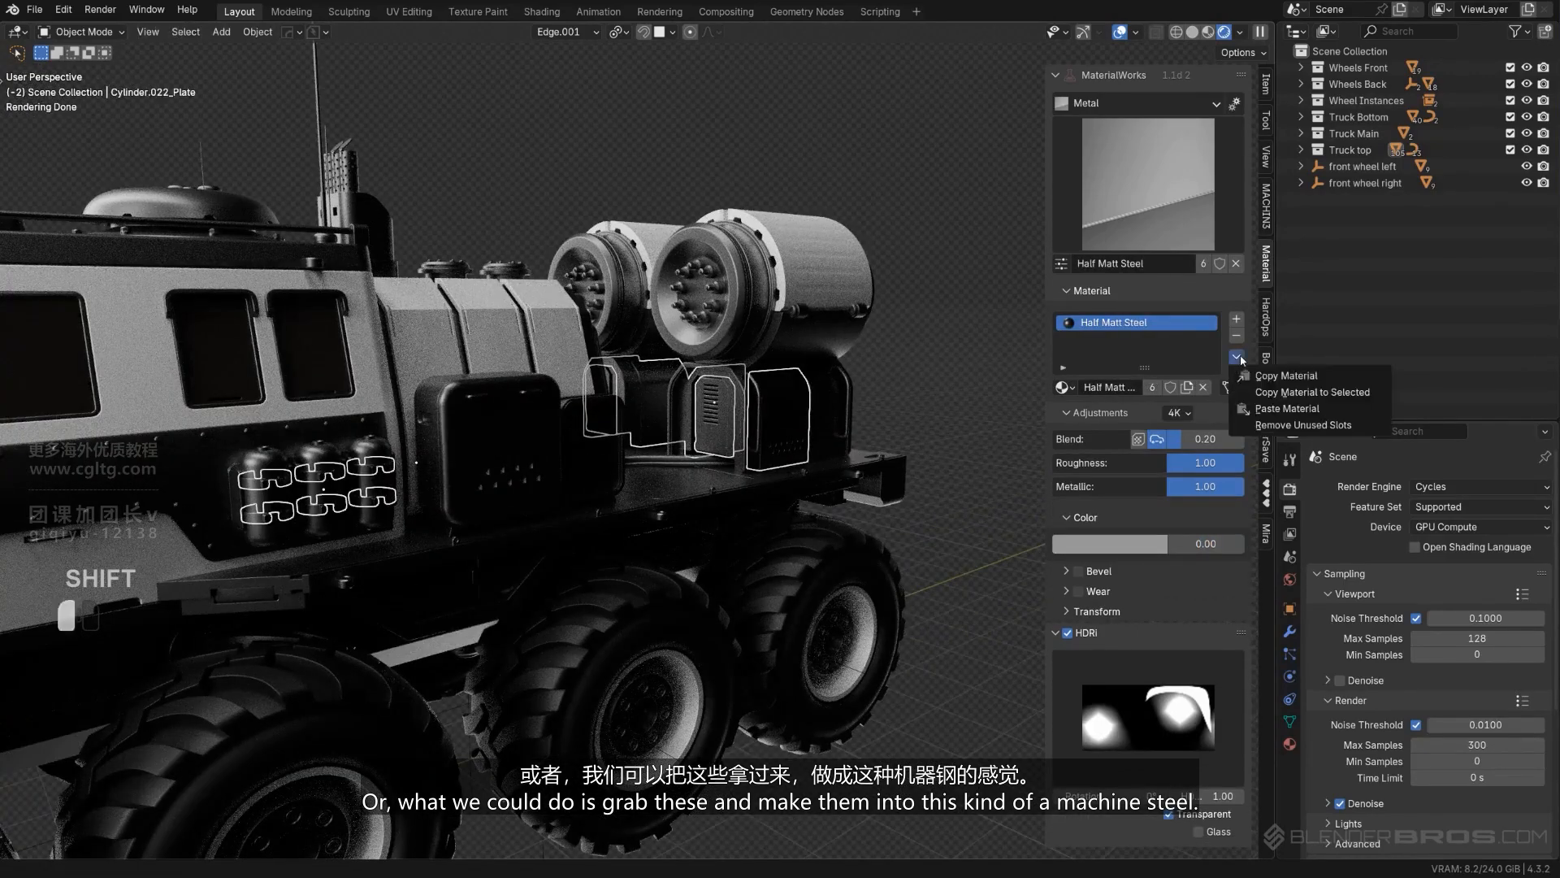
click(1269, 392)
scroll(881, 370, up, 3)
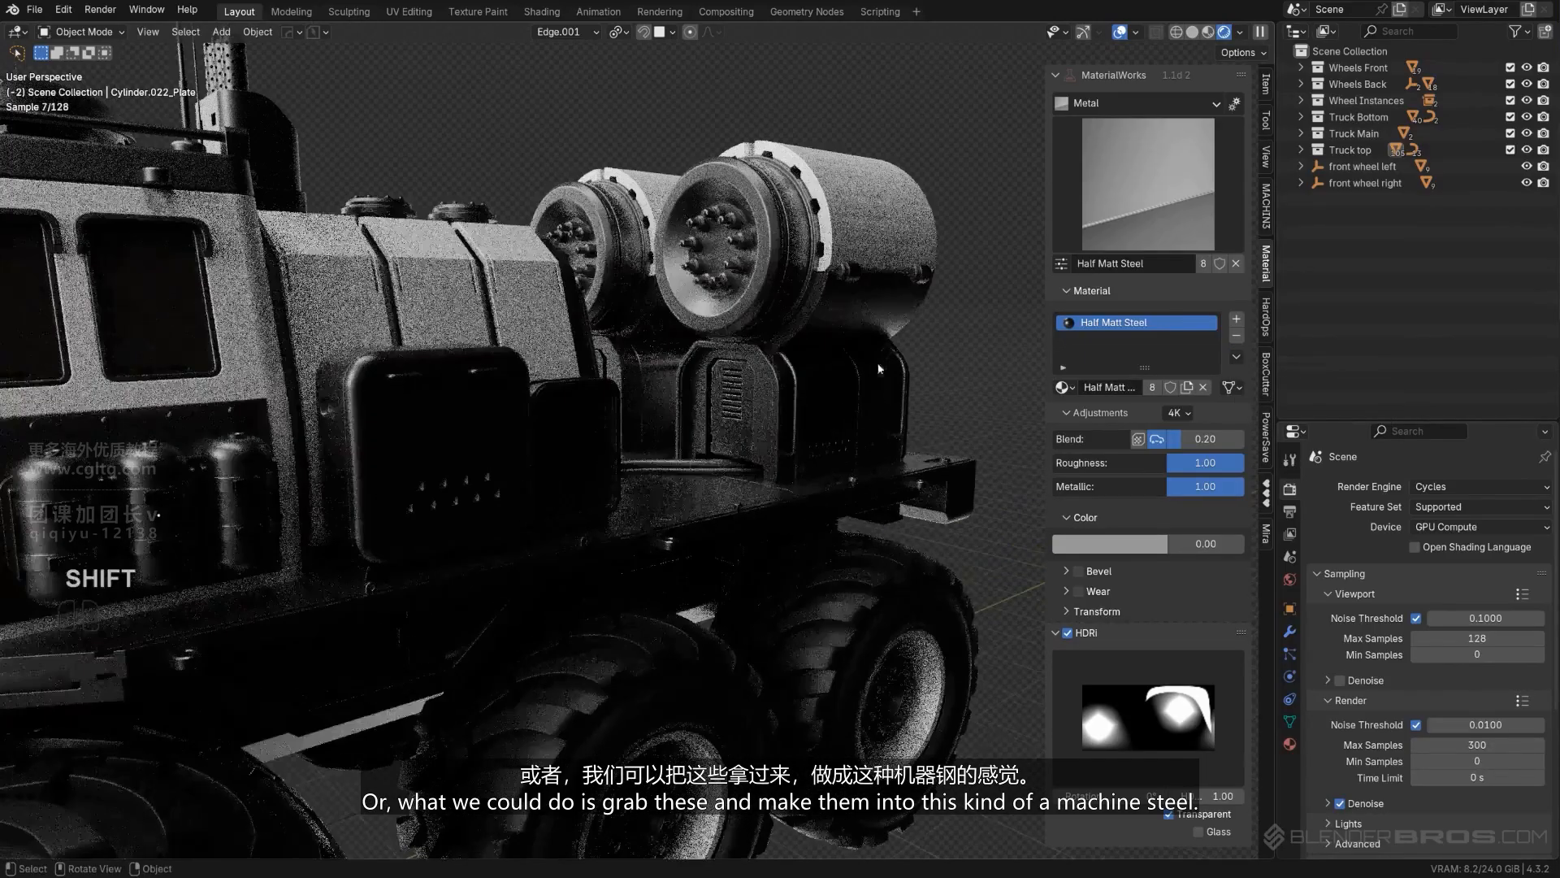
- Copy the White Metal material from the large rear cylinder's shell to the curved handles on the housings beneath
click(795, 389)
key(ctrl+z)
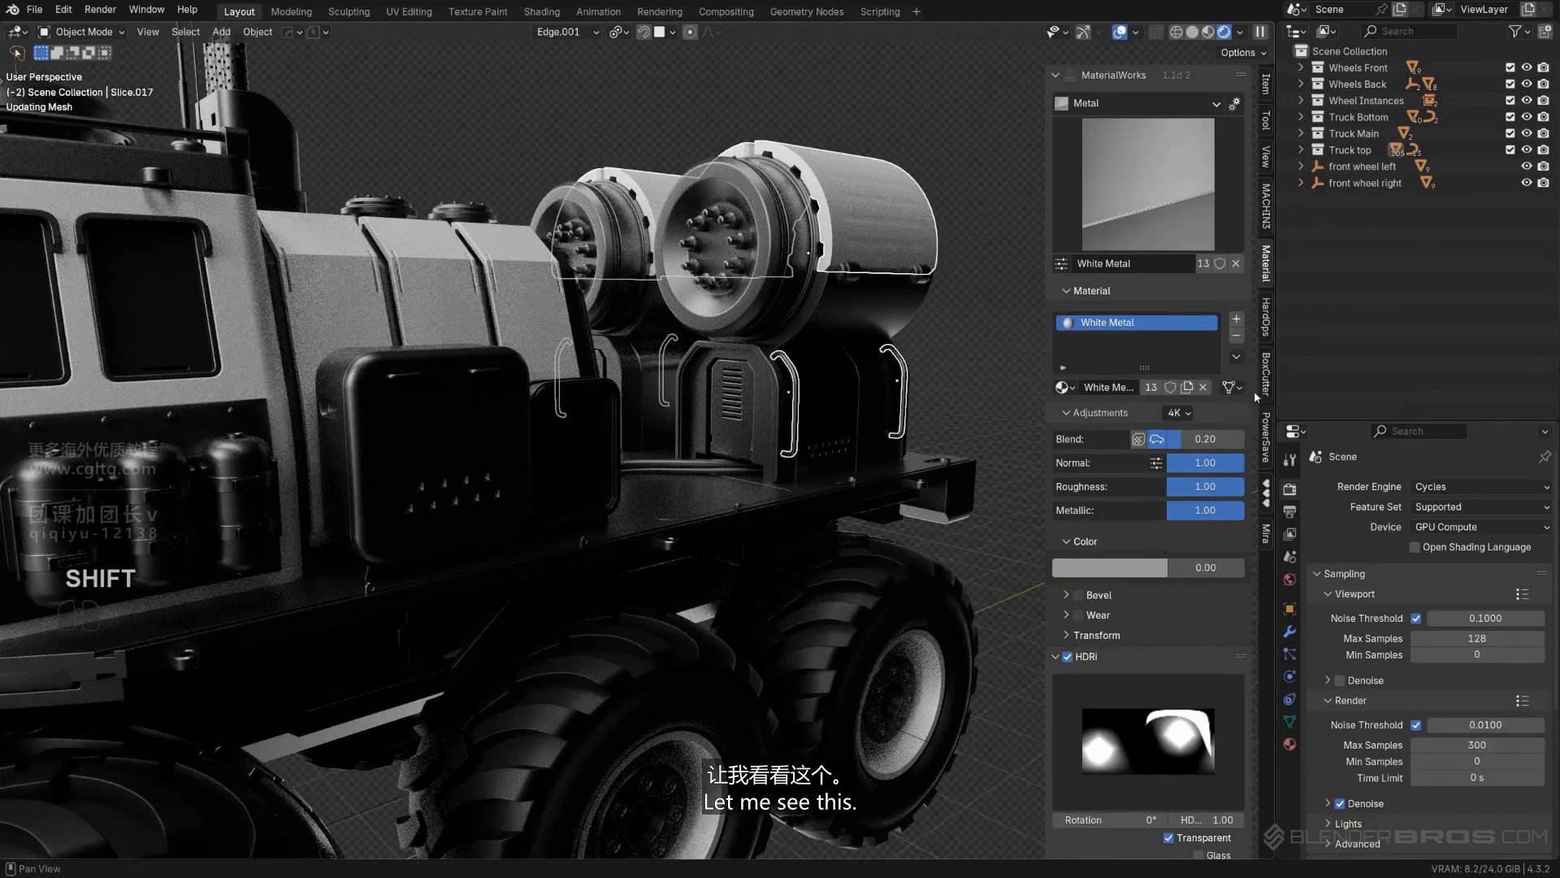
scroll(626, 406, down, 8)
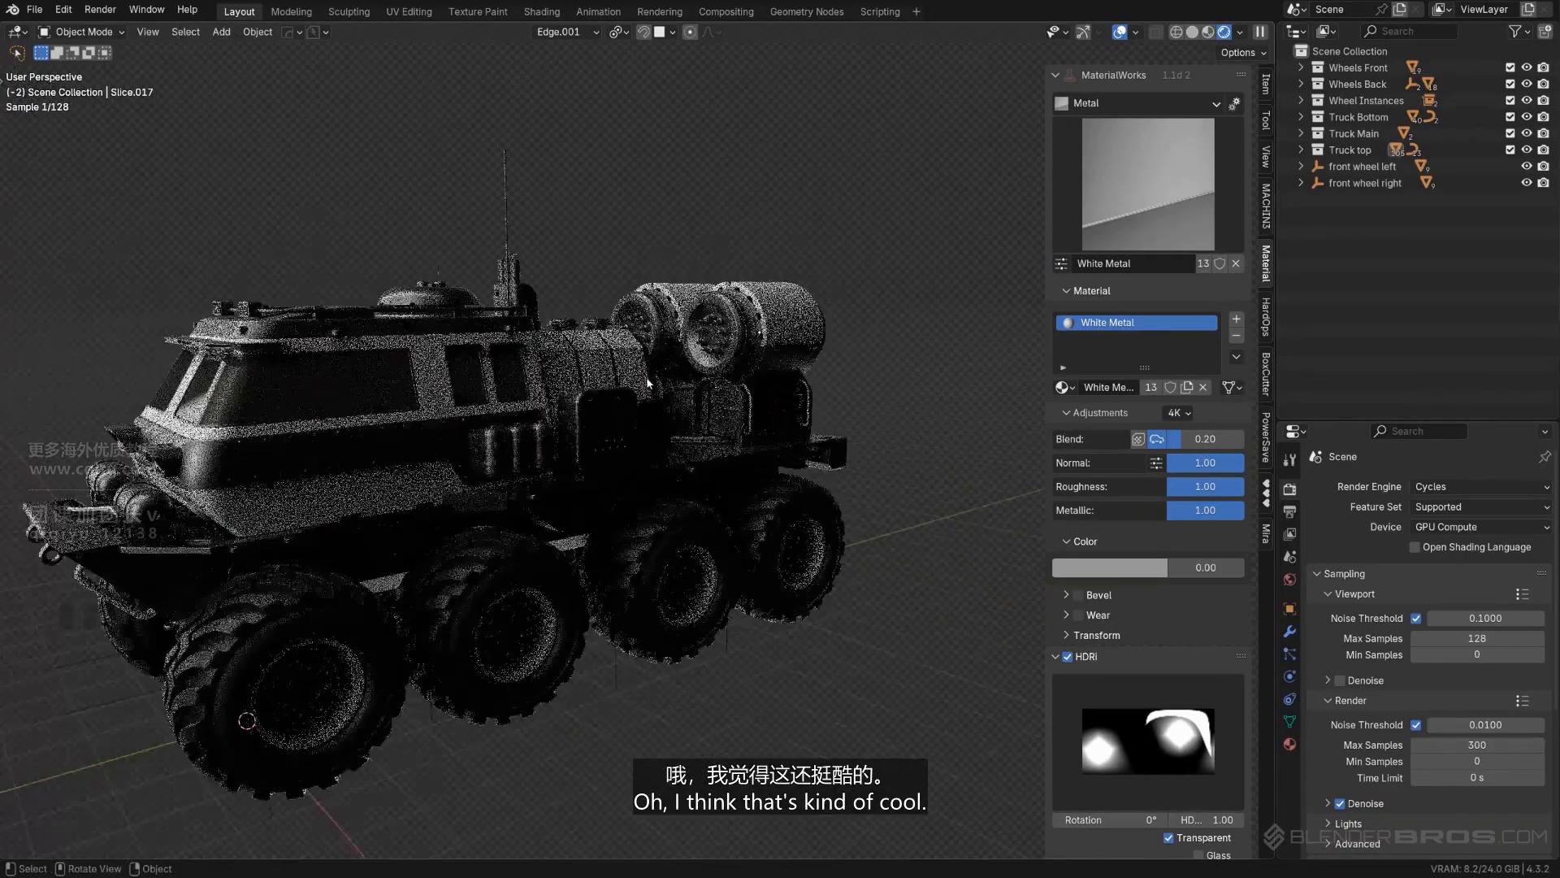
- Copy the White Metal material from the ribbed panels behind the cabin to the front cover of the large side box
mouse_move(647, 382)
middle_down()
mouse_move(625, 383)
mouse_move(691, 382)
mouse_move(606, 386)
mouse_move(648, 403)
middle_up()
scroll(648, 404, up, 2)
click(580, 377)
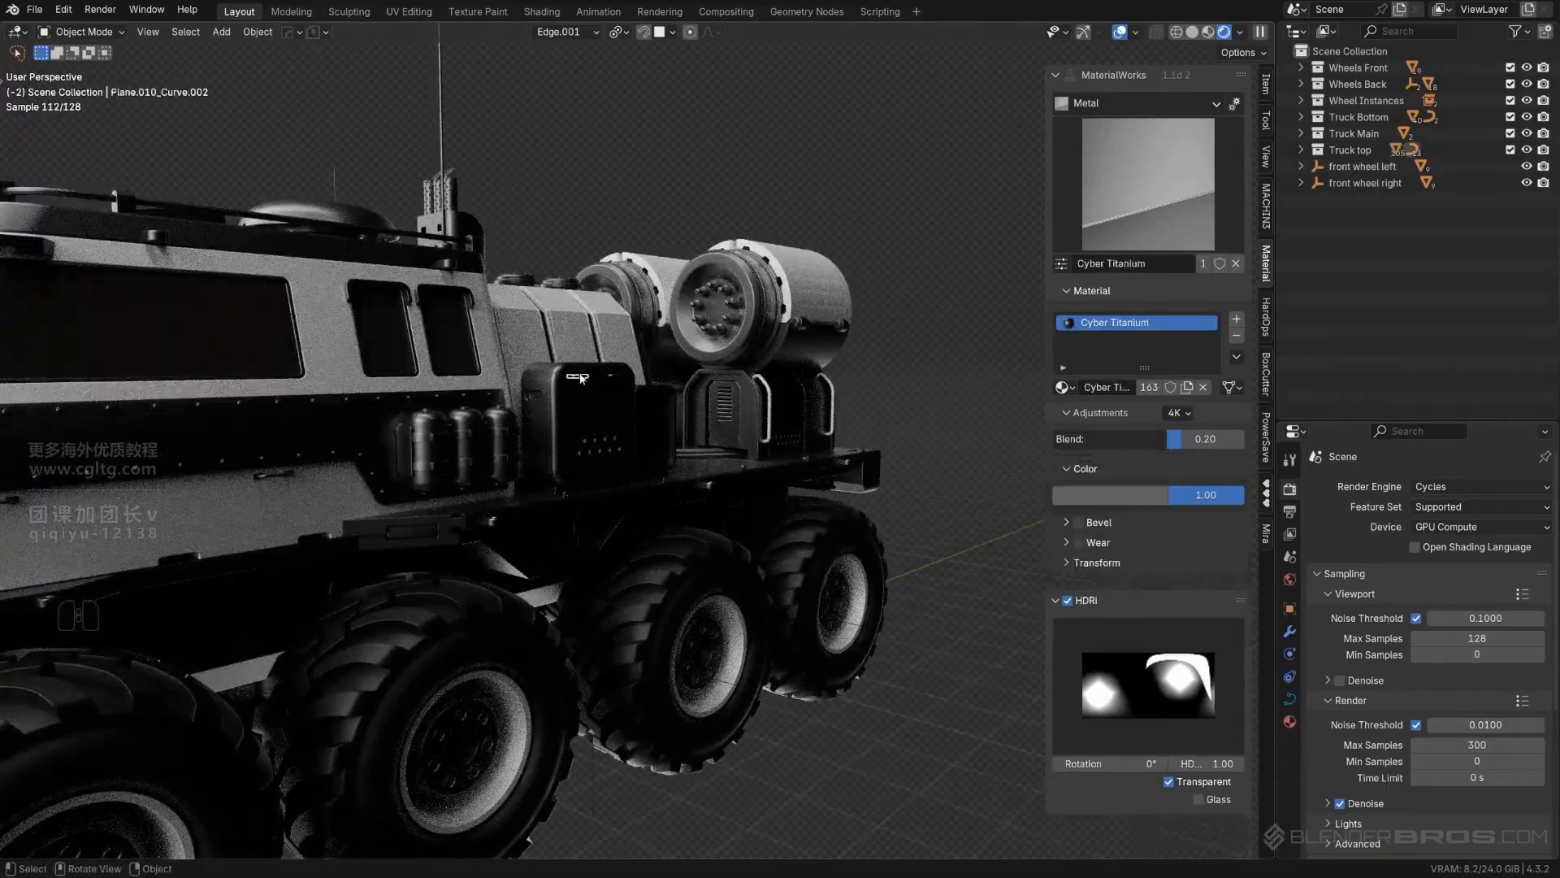
scroll(580, 377, up, 3)
click(542, 374)
middle_drag(550, 380, 551, 385)
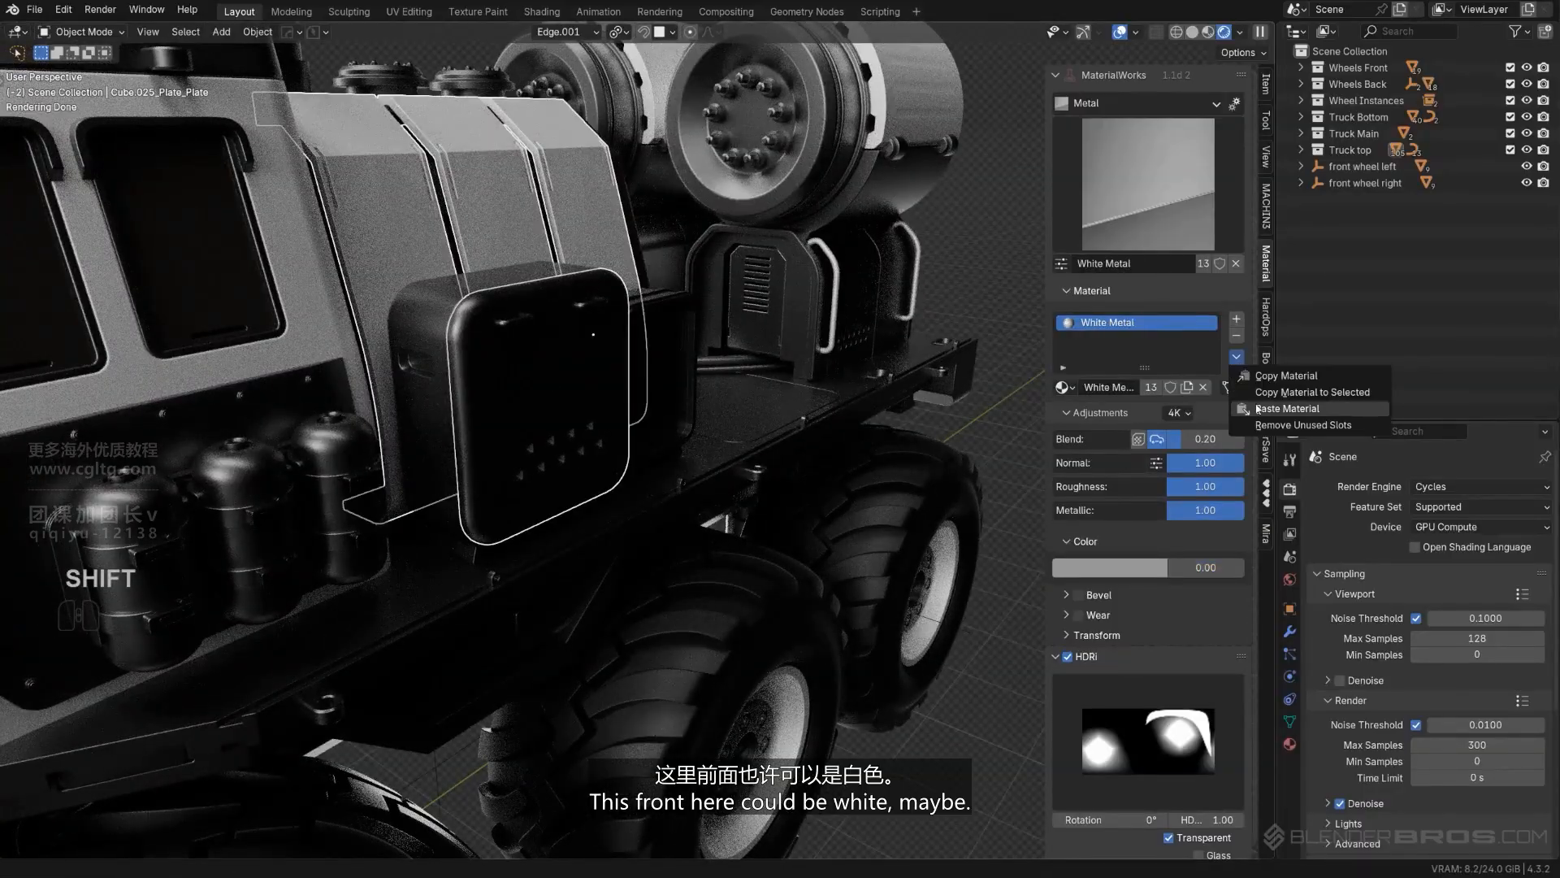
click(1270, 394)
- Try the White Metal material from the rear cylinder's shell on the vented plates of the housings beneath
scroll(796, 468, down, 4)
middle_drag(787, 447, 828, 426)
scroll(813, 366, down, 3)
middle_drag(650, 398, 705, 407)
scroll(704, 405, up, 3)
middle_drag(603, 353, 618, 391)
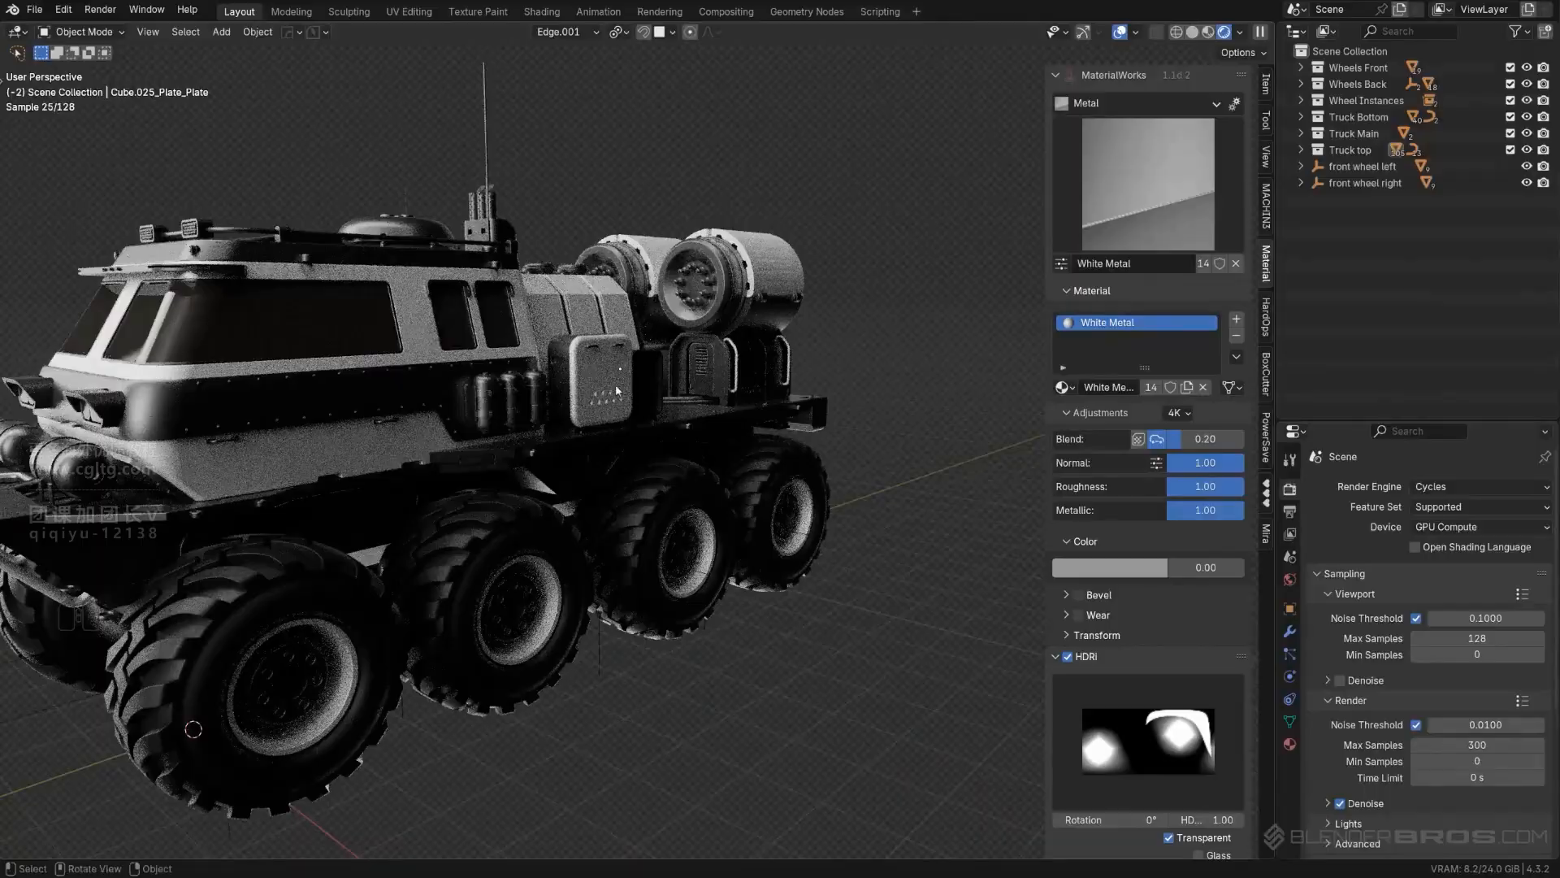
scroll(617, 390, up, 3)
shift+middle_drag(773, 373, 724, 356)
click(710, 356)
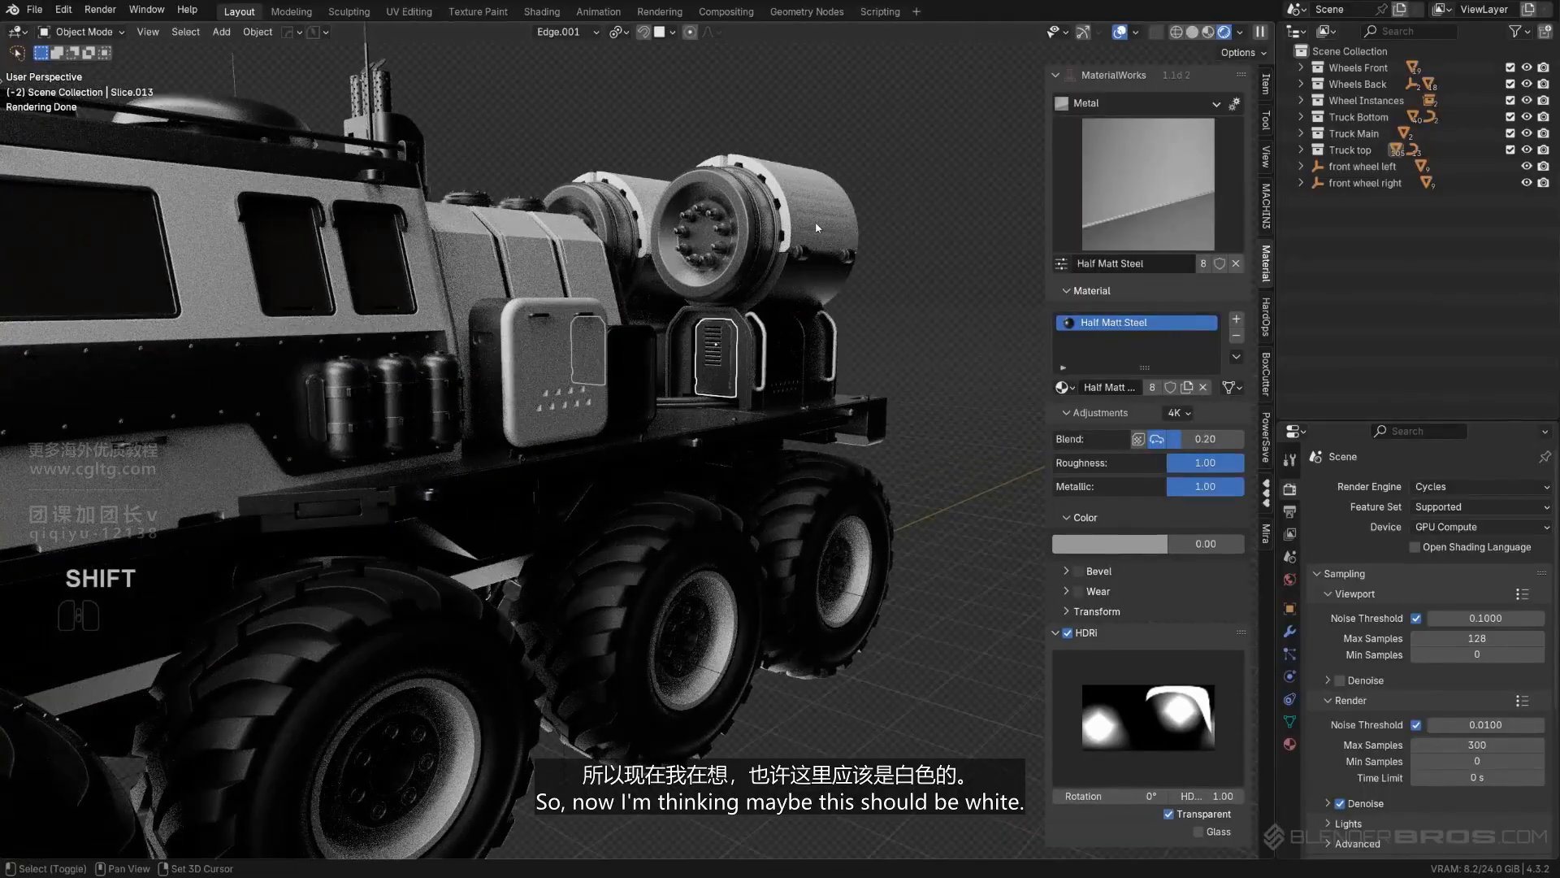
shift+click(817, 228)
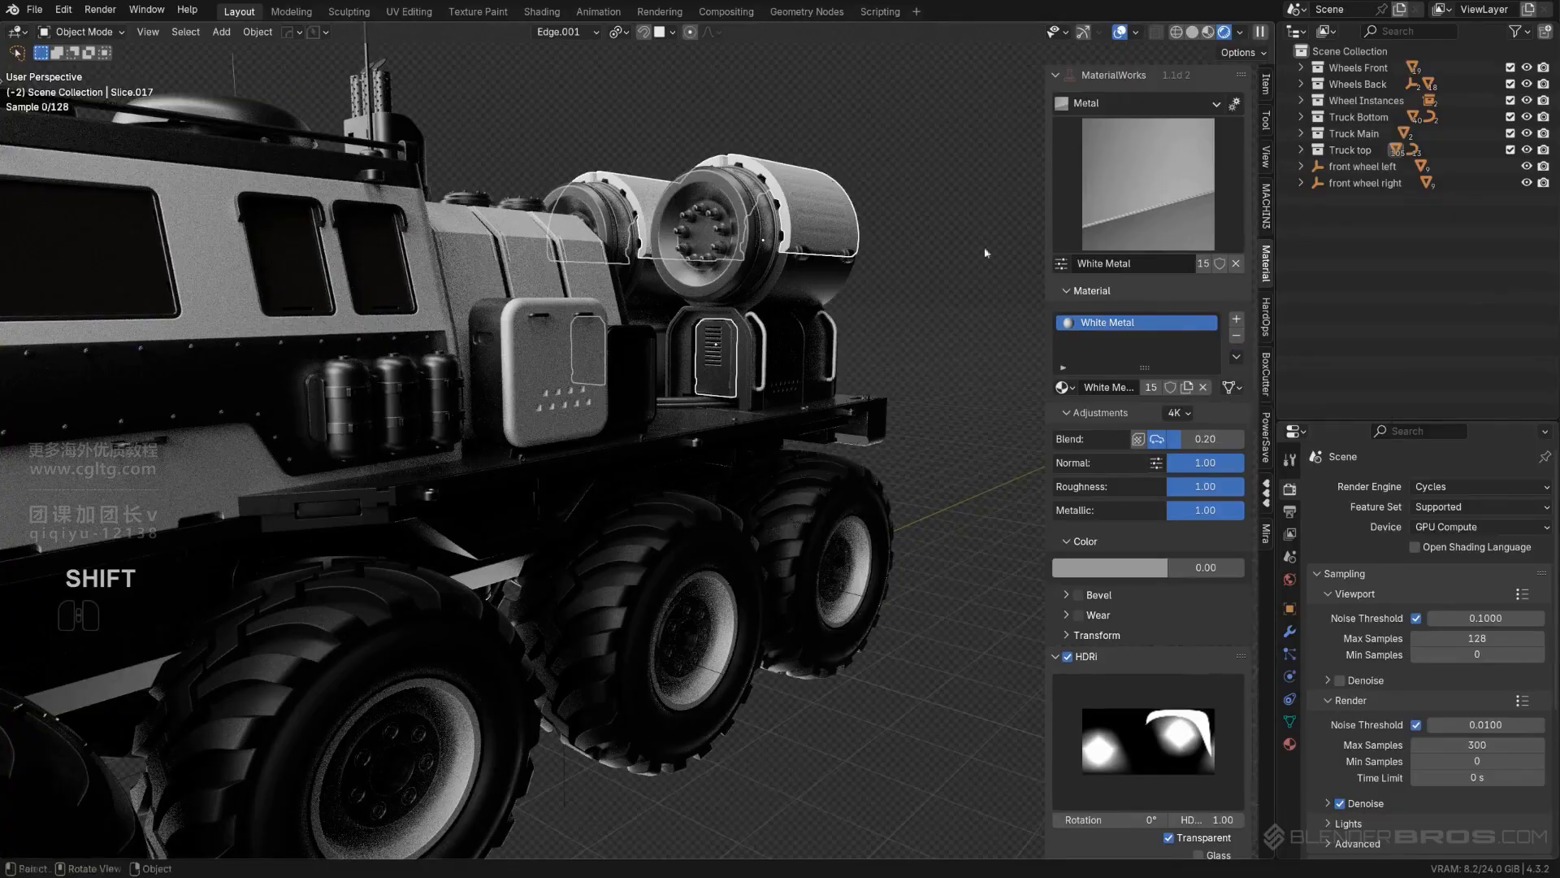
scroll(985, 253, down, 3)
click(925, 258)
key(ctrl+z)
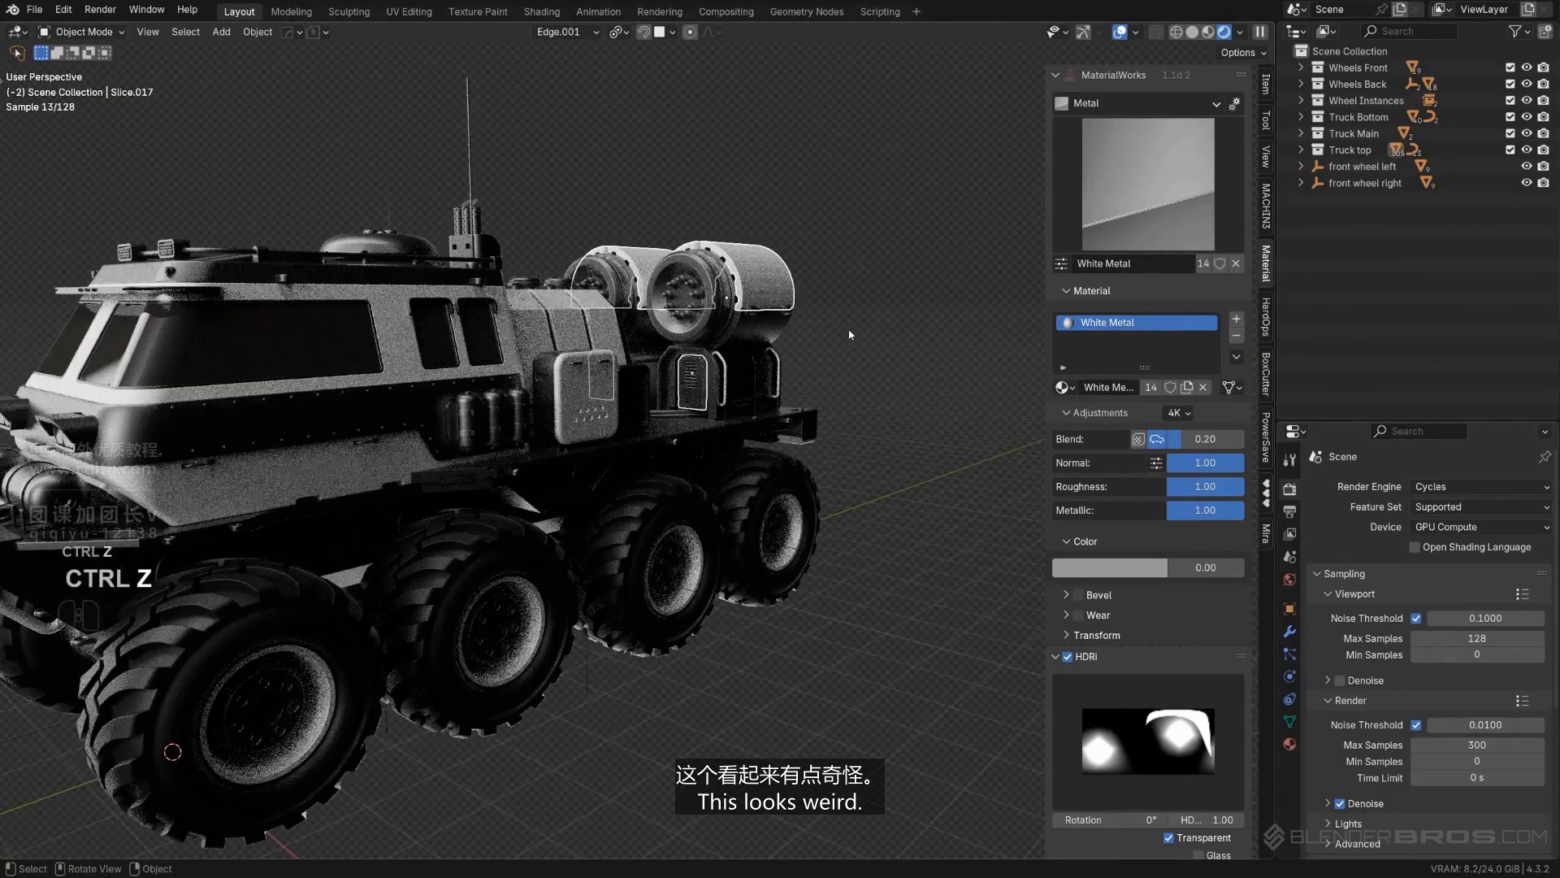
key(ctrl+z)
- Copy the Canopy Glass material from the cabin's windows to the front pane of the small side box
scroll(636, 362, up, 3)
middle_drag(641, 356, 538, 352)
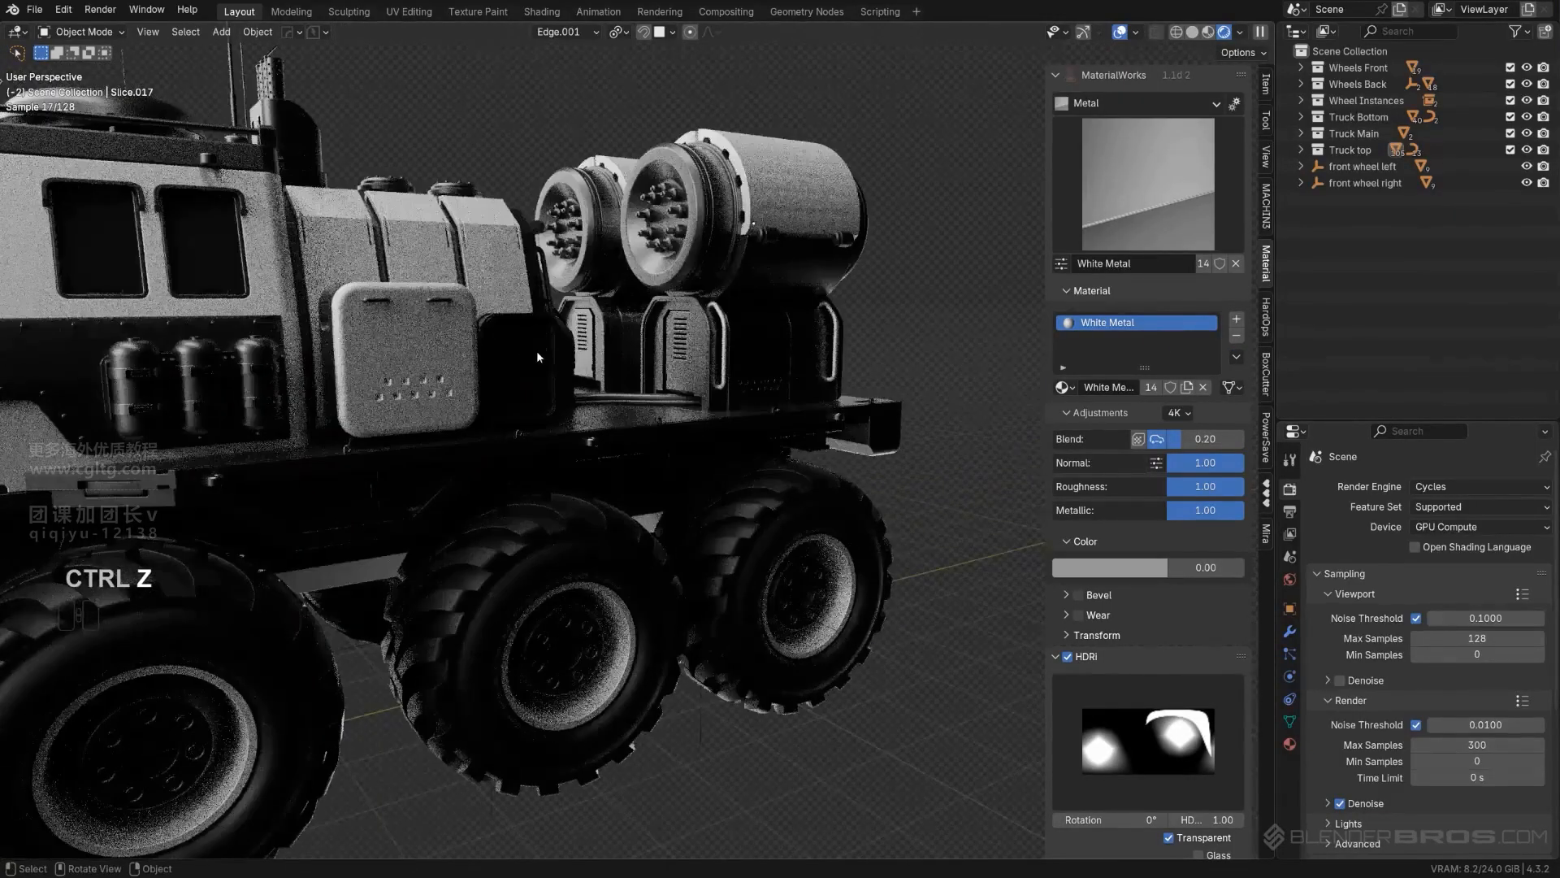
click(538, 352)
shift+middle_drag(506, 406, 525, 403)
scroll(525, 403, down, 4)
shift+middle_drag(357, 414, 447, 482)
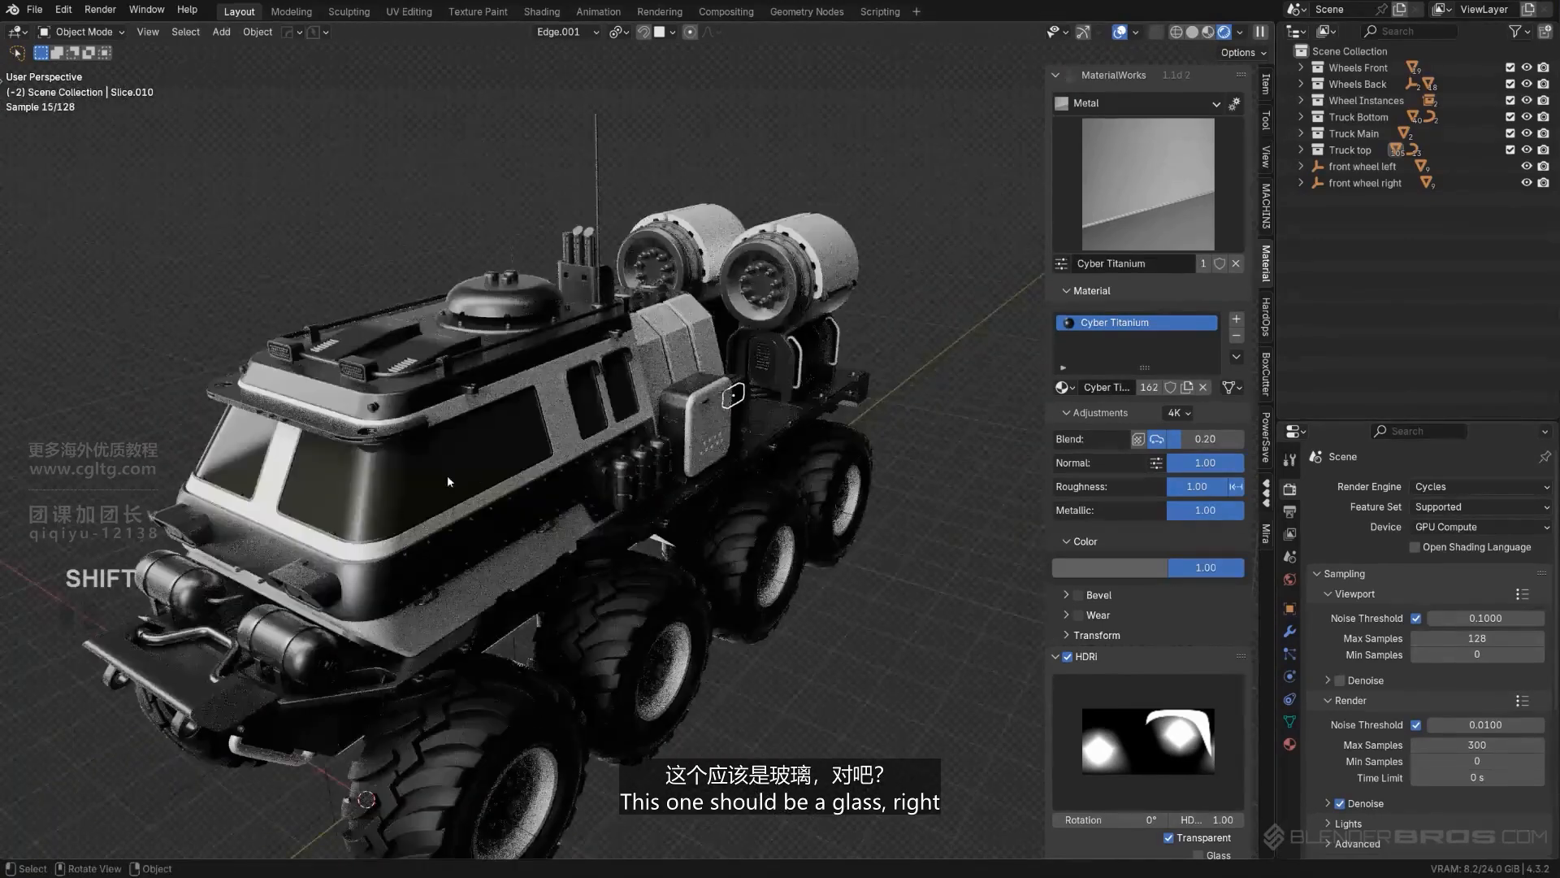
click(1266, 392)
- Copy the Half Matt Steel material from the side canister straps to the belts around the small side box
scroll(827, 393, up, 8)
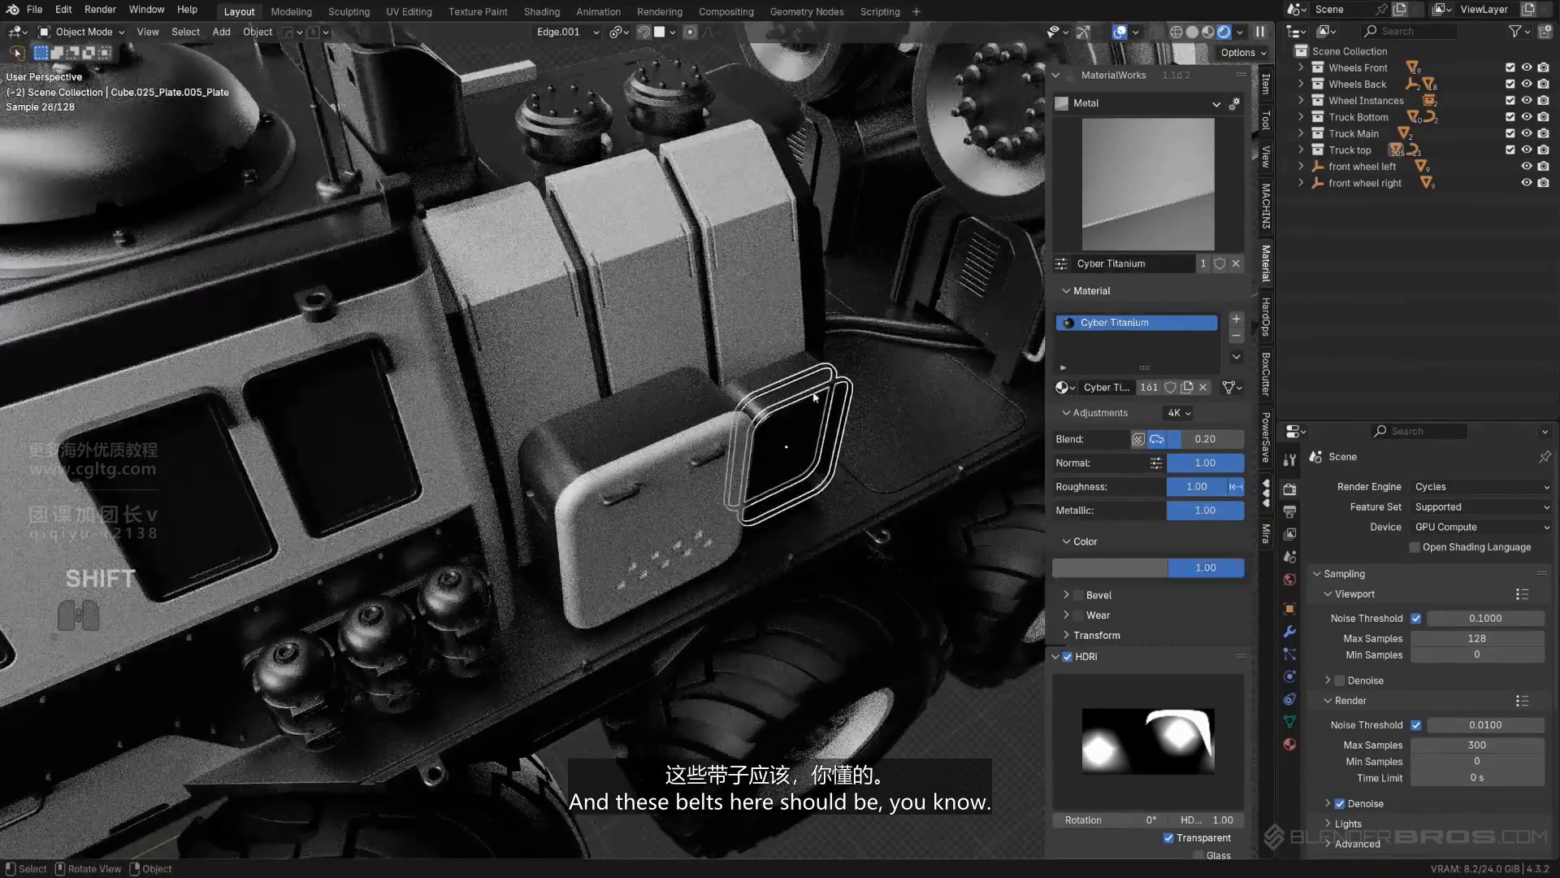
scroll(792, 445, down, 3)
middle_drag(524, 584, 534, 494)
scroll(487, 520, up, 2)
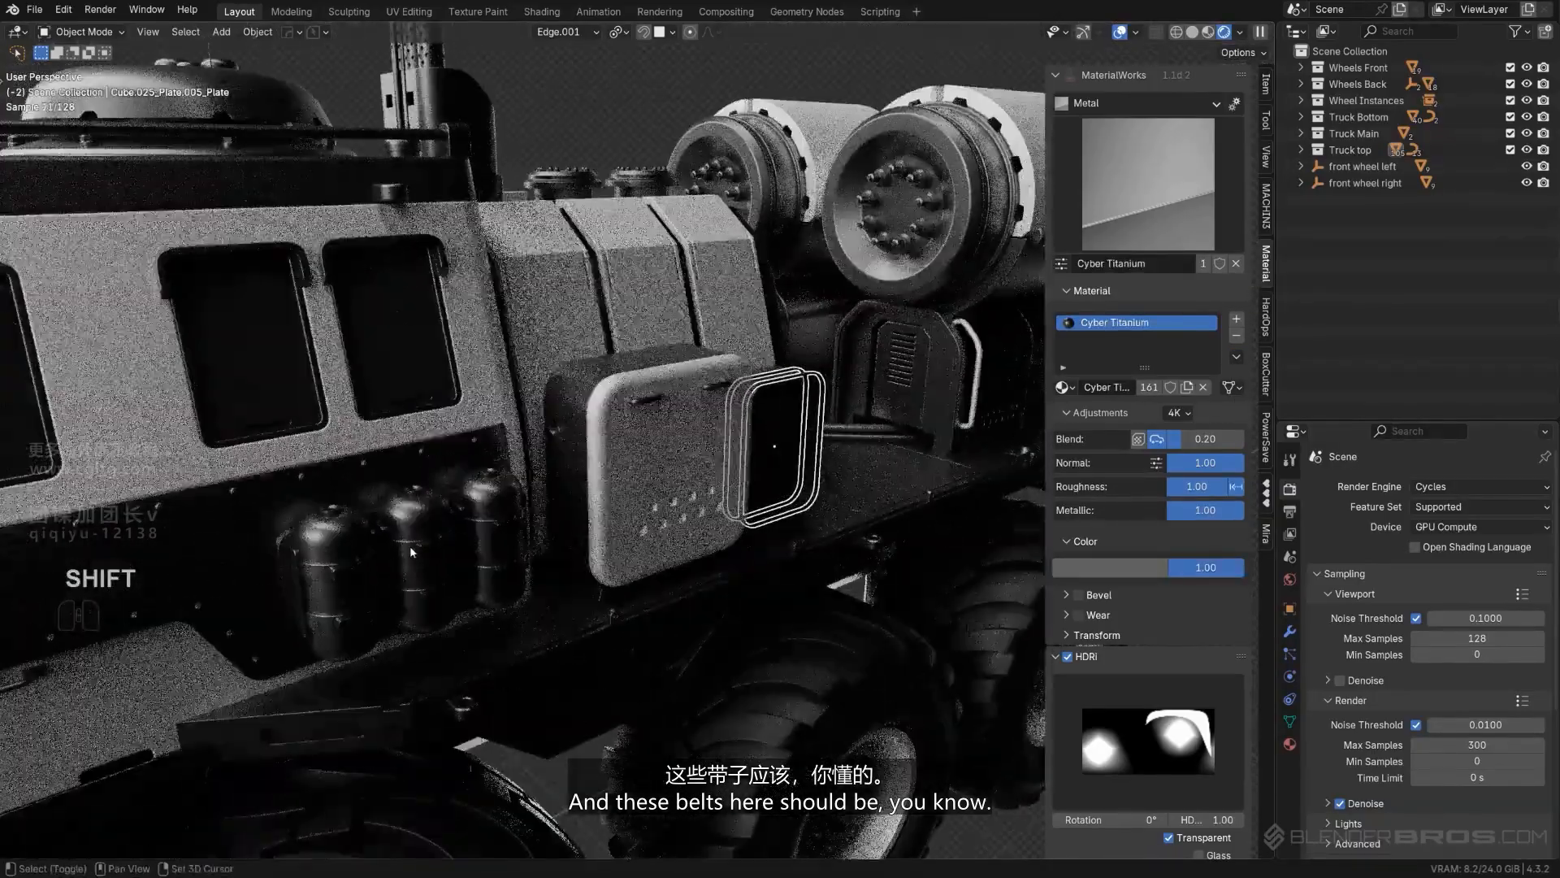
shift+click(451, 550)
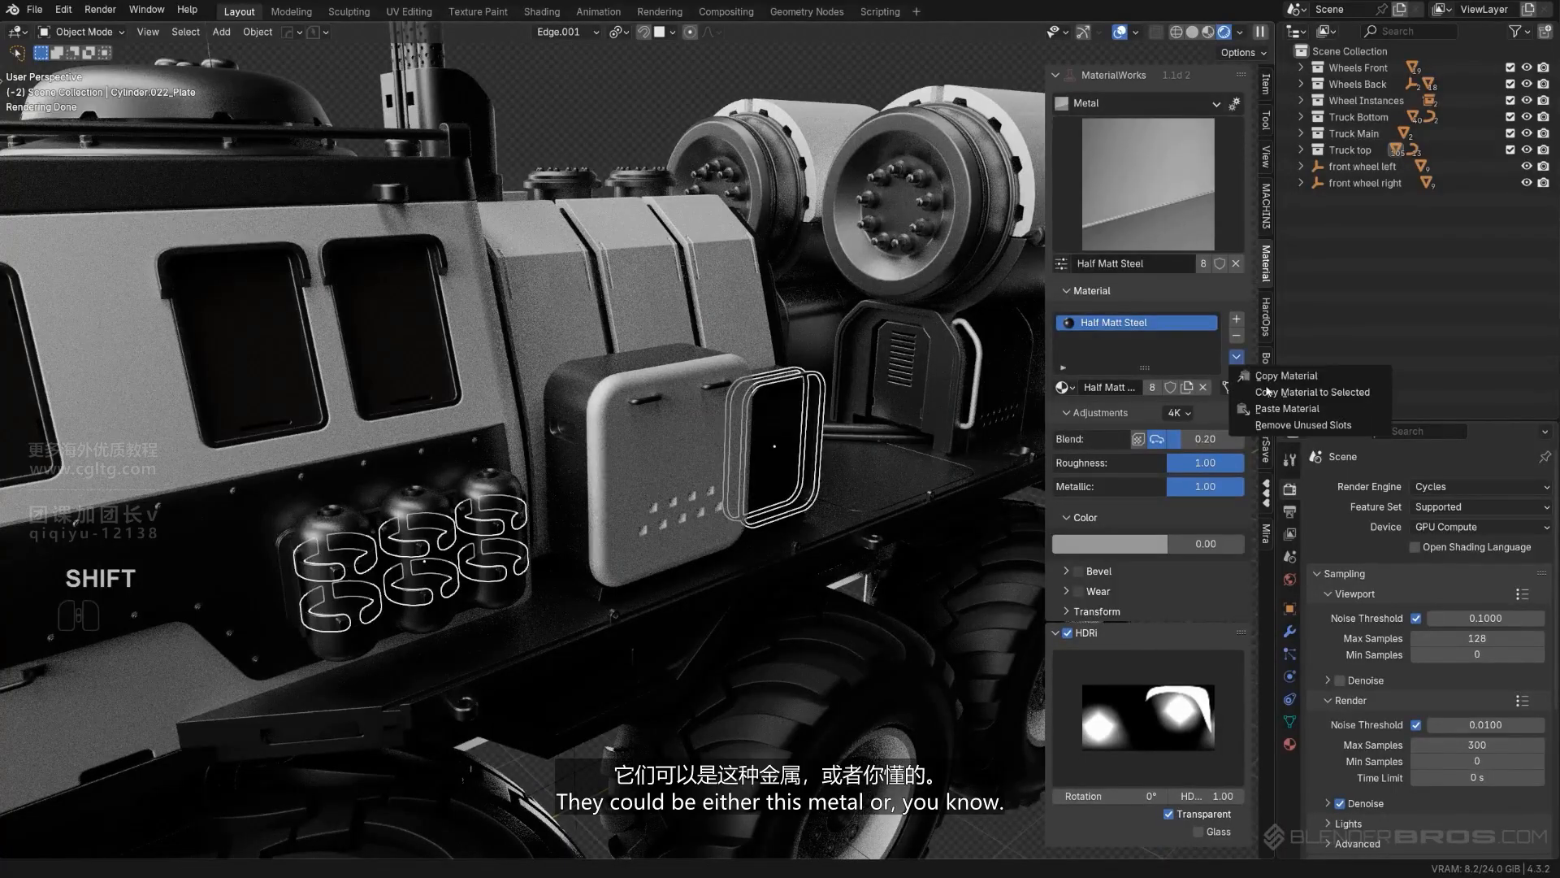
click(1265, 391)
- Copy the Half Matt Steel material from the front canisters' bands to the small caps on the roof dome and the roof rail
scroll(855, 266, down, 5)
scroll(855, 266, up, 5)
middle_drag(855, 266, 849, 304)
scroll(620, 306, up, 3)
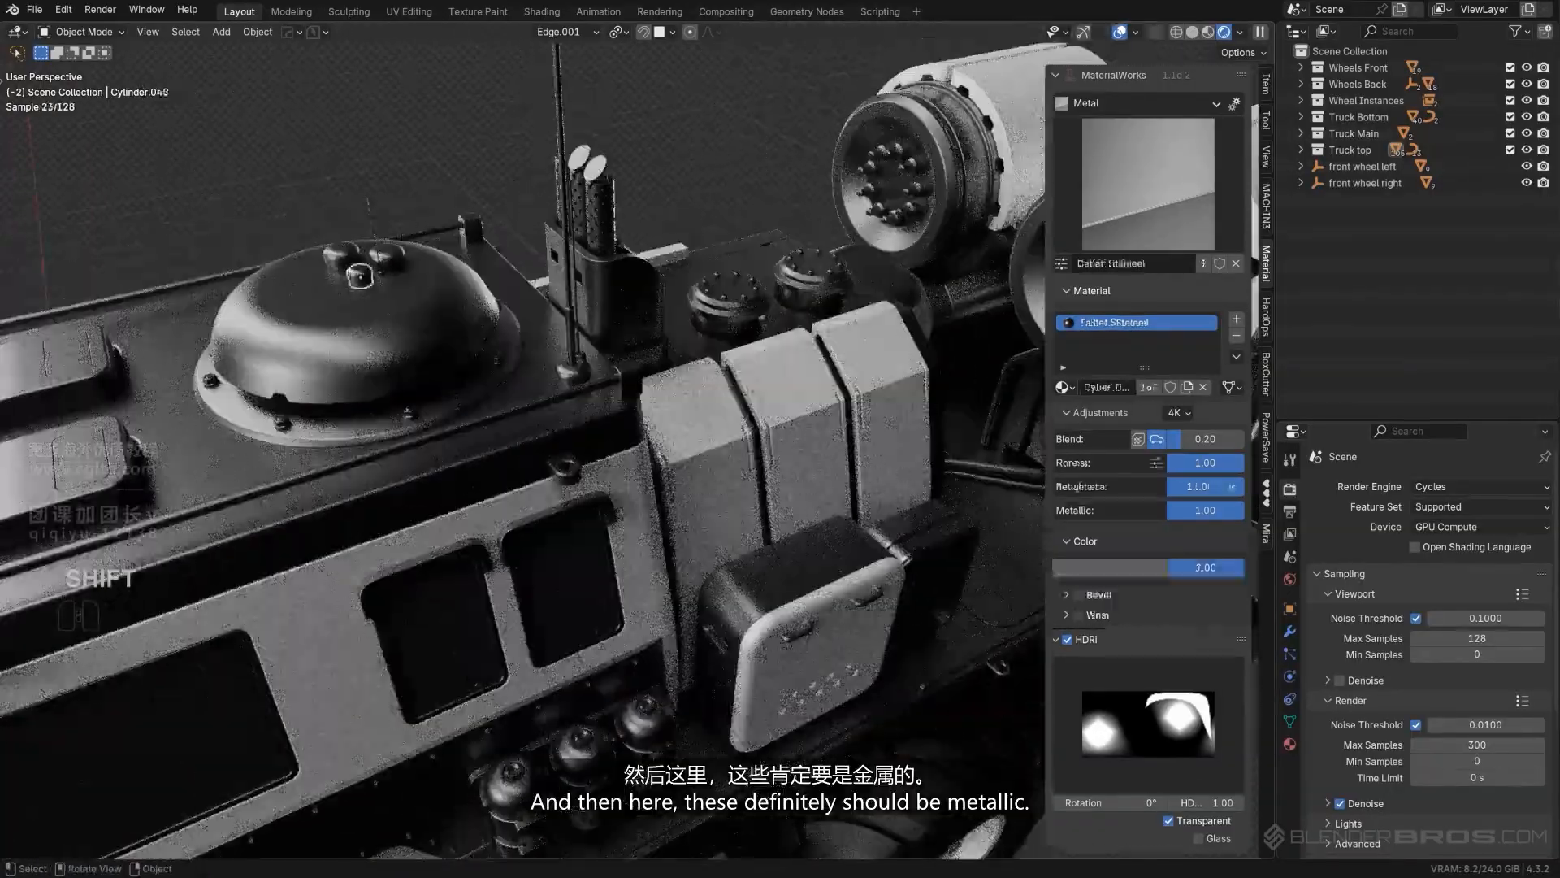
shift+middle_drag(409, 341, 552, 305)
scroll(553, 306, down, 4)
middle_drag(455, 487, 525, 382)
scroll(525, 381, up, 2)
shift+click(500, 305)
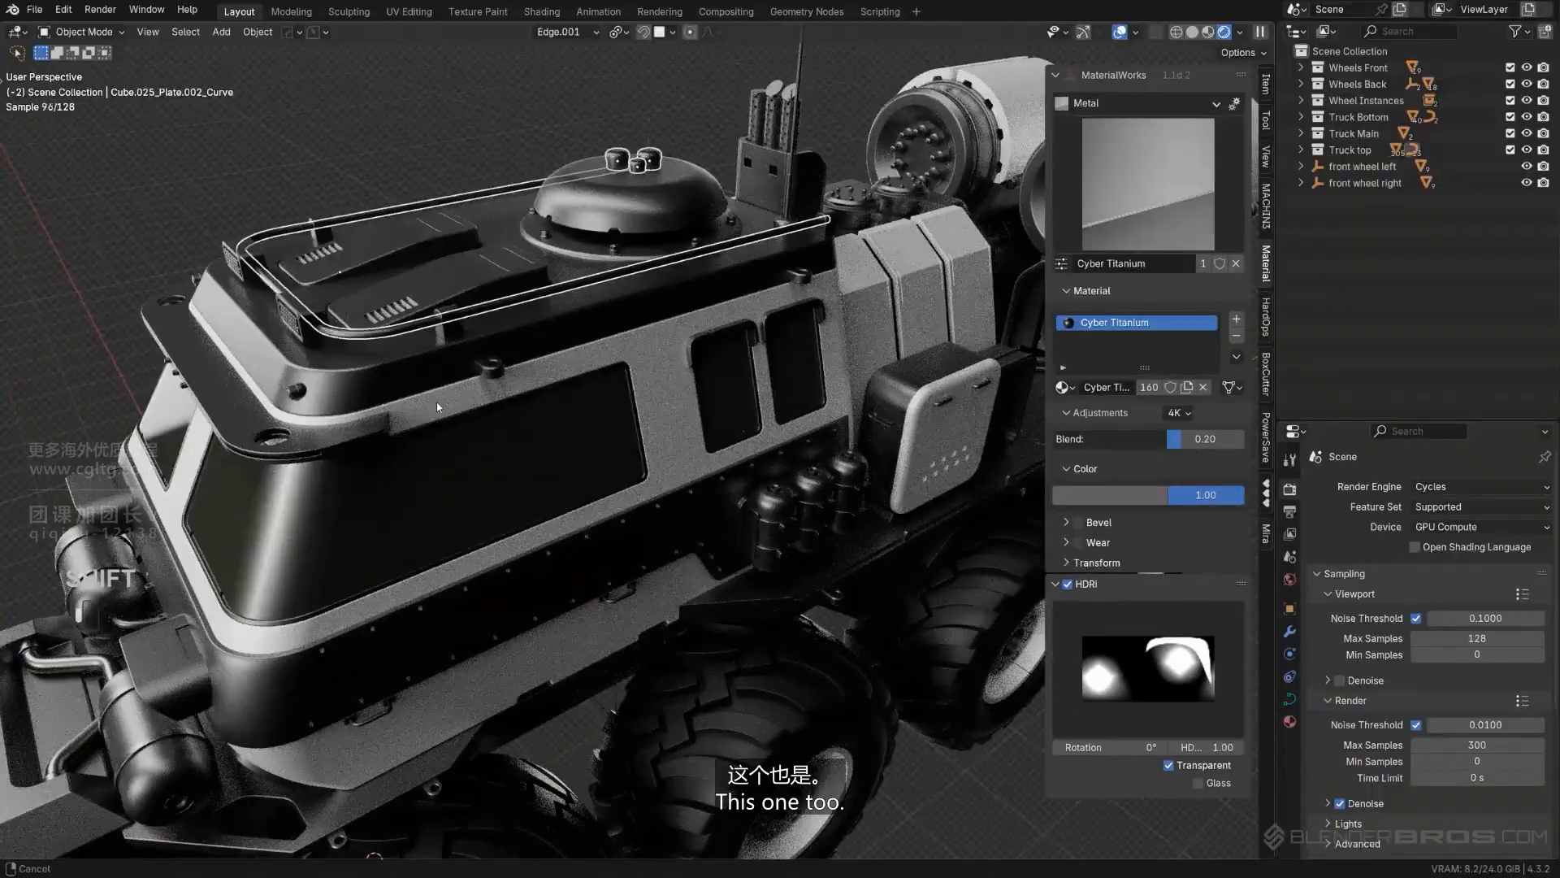
middle_drag(437, 402, 437, 529)
shift+click(429, 534)
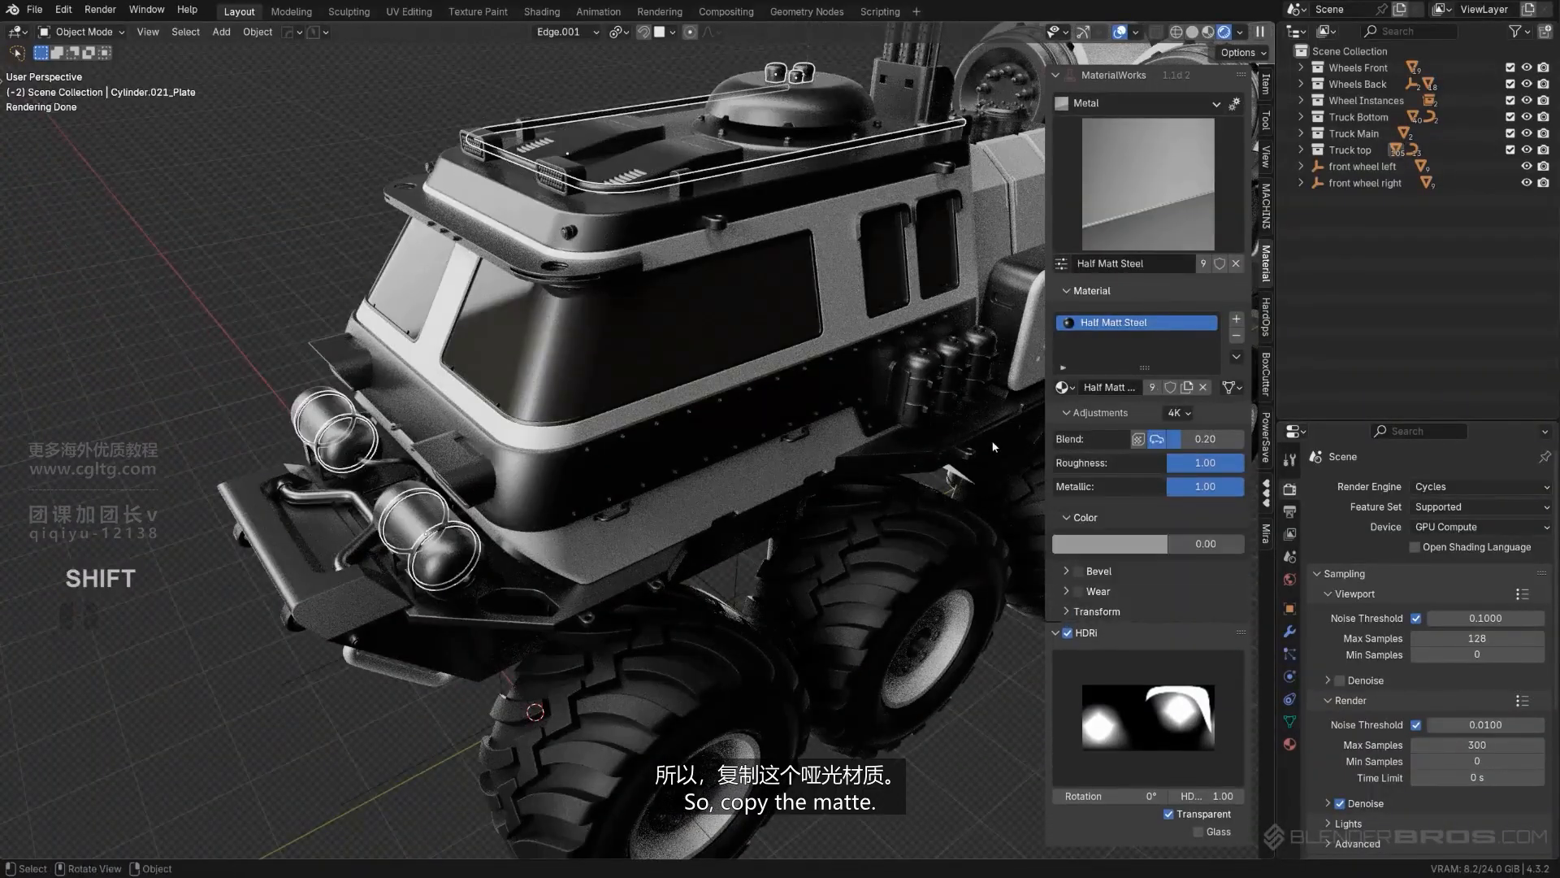
click(1268, 392)
click(195, 188)
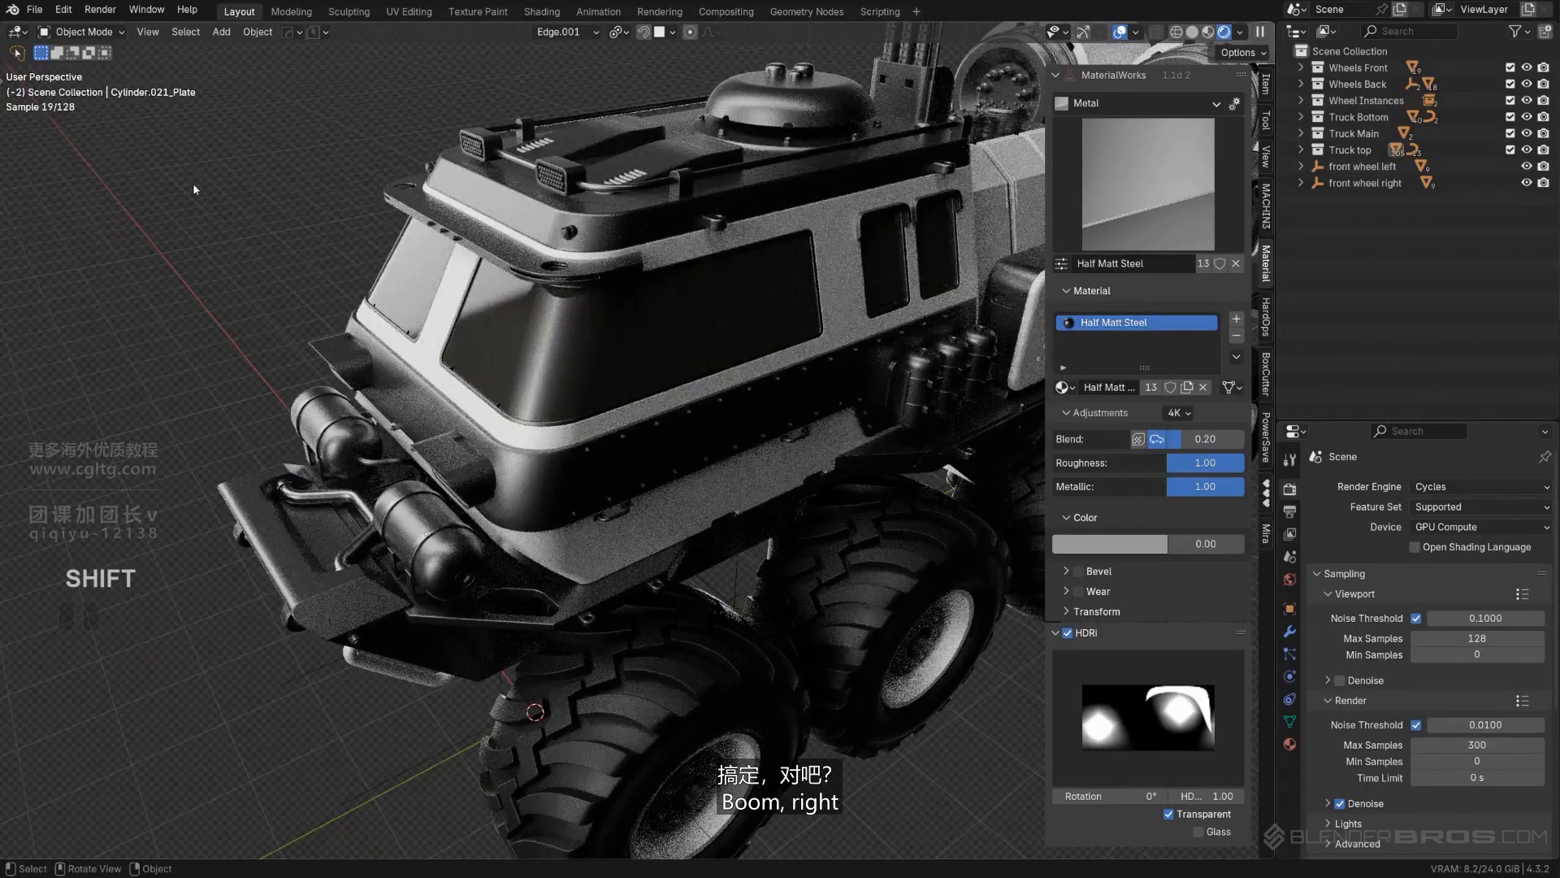
- Select the two lamp housings at the front of the roof and examine their details up close
middle_drag(585, 276, 482, 271)
scroll(565, 289, up, 2)
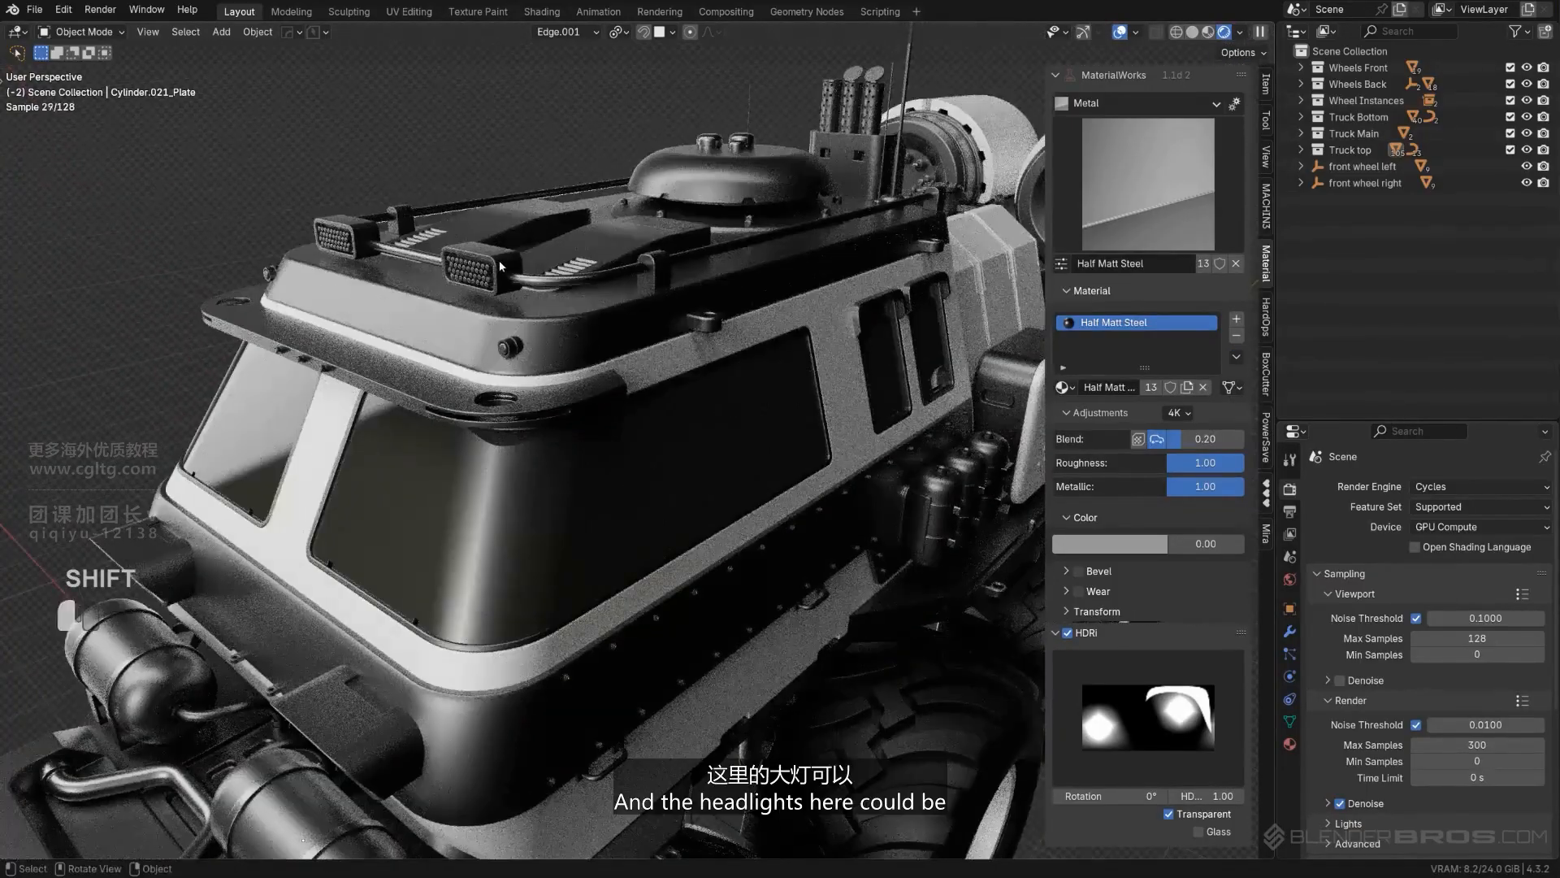
shift+click(500, 266)
scroll(521, 276, down, 3)
middle_drag(618, 313, 660, 317)
scroll(660, 317, up, 3)
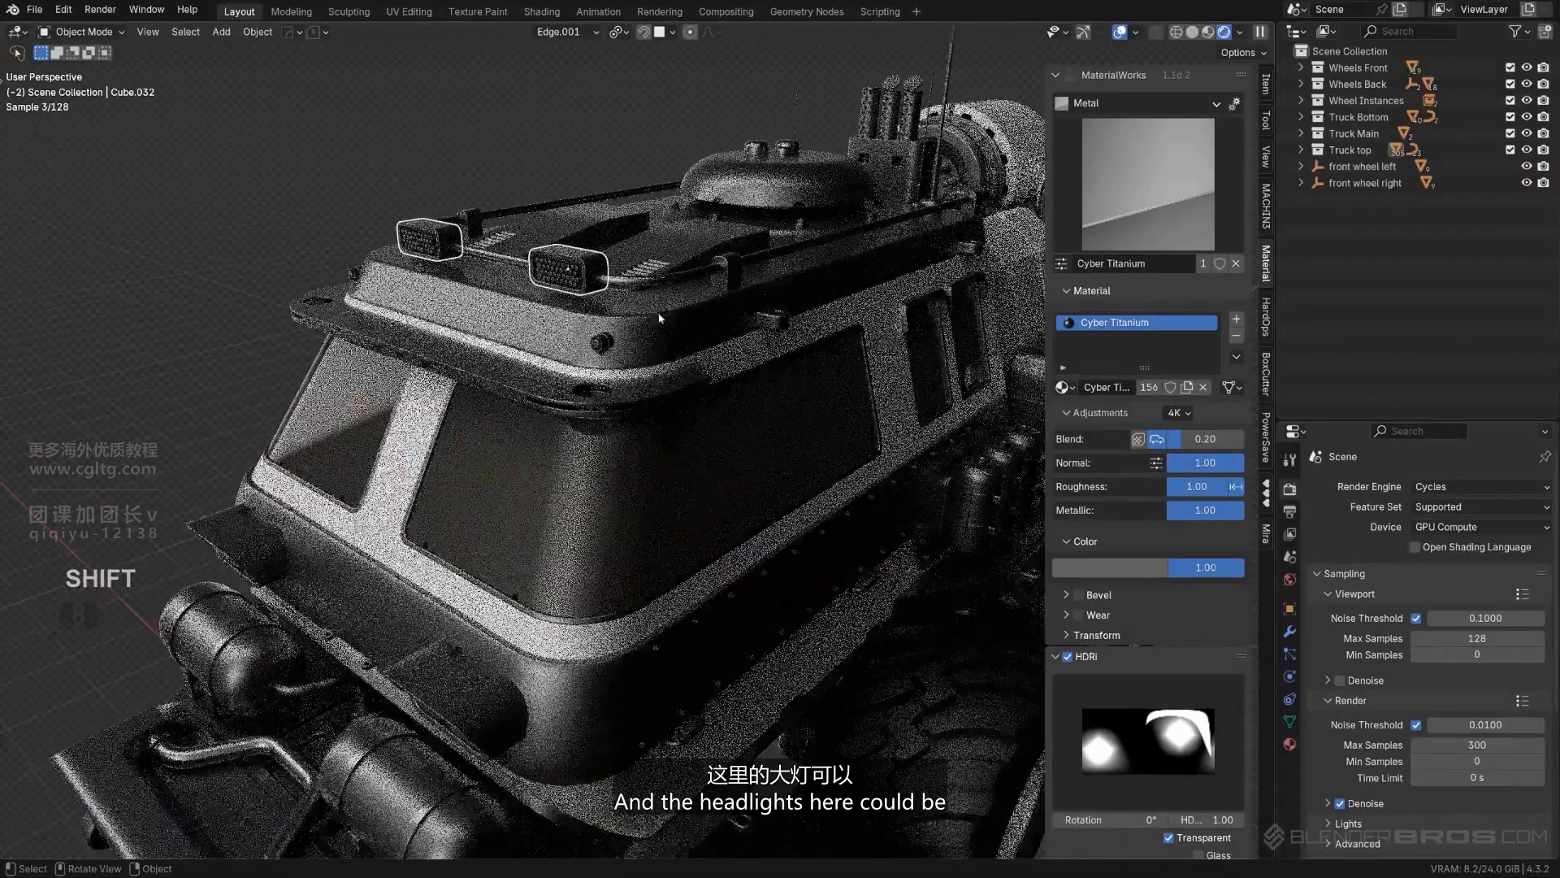
scroll(660, 318, up, 2)
shift+middle_drag(613, 240, 648, 350)
scroll(648, 349, up, 2)
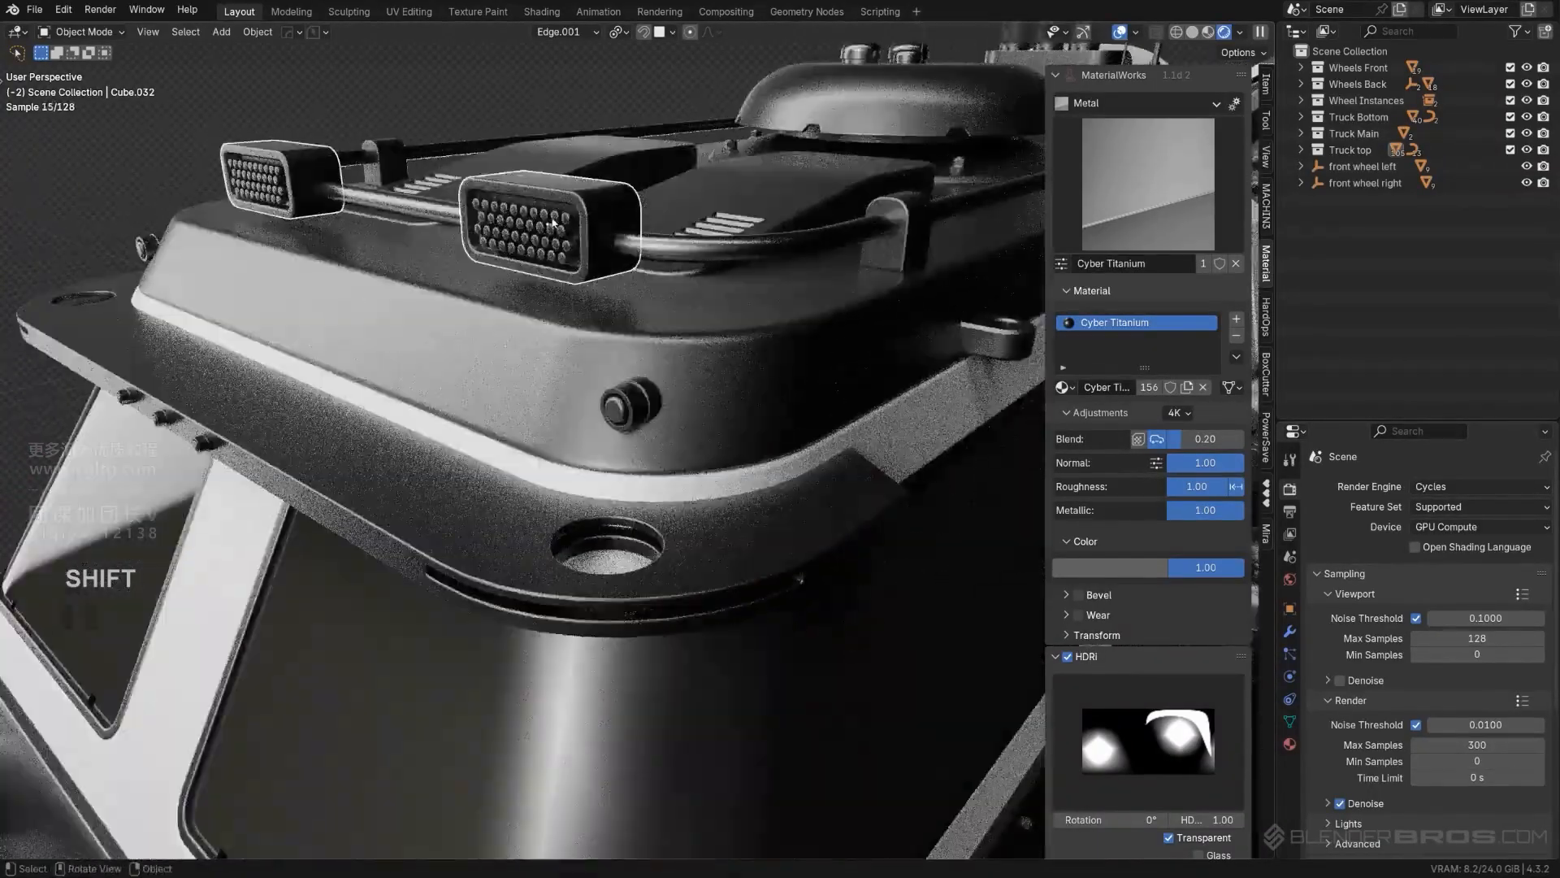
- Copy the White Metal material from the cabin body to the raised plate on the roof
scroll(680, 300, down, 4)
middle_drag(599, 247, 699, 382)
scroll(490, 382, up, 2)
click(525, 335)
scroll(525, 335, down, 5)
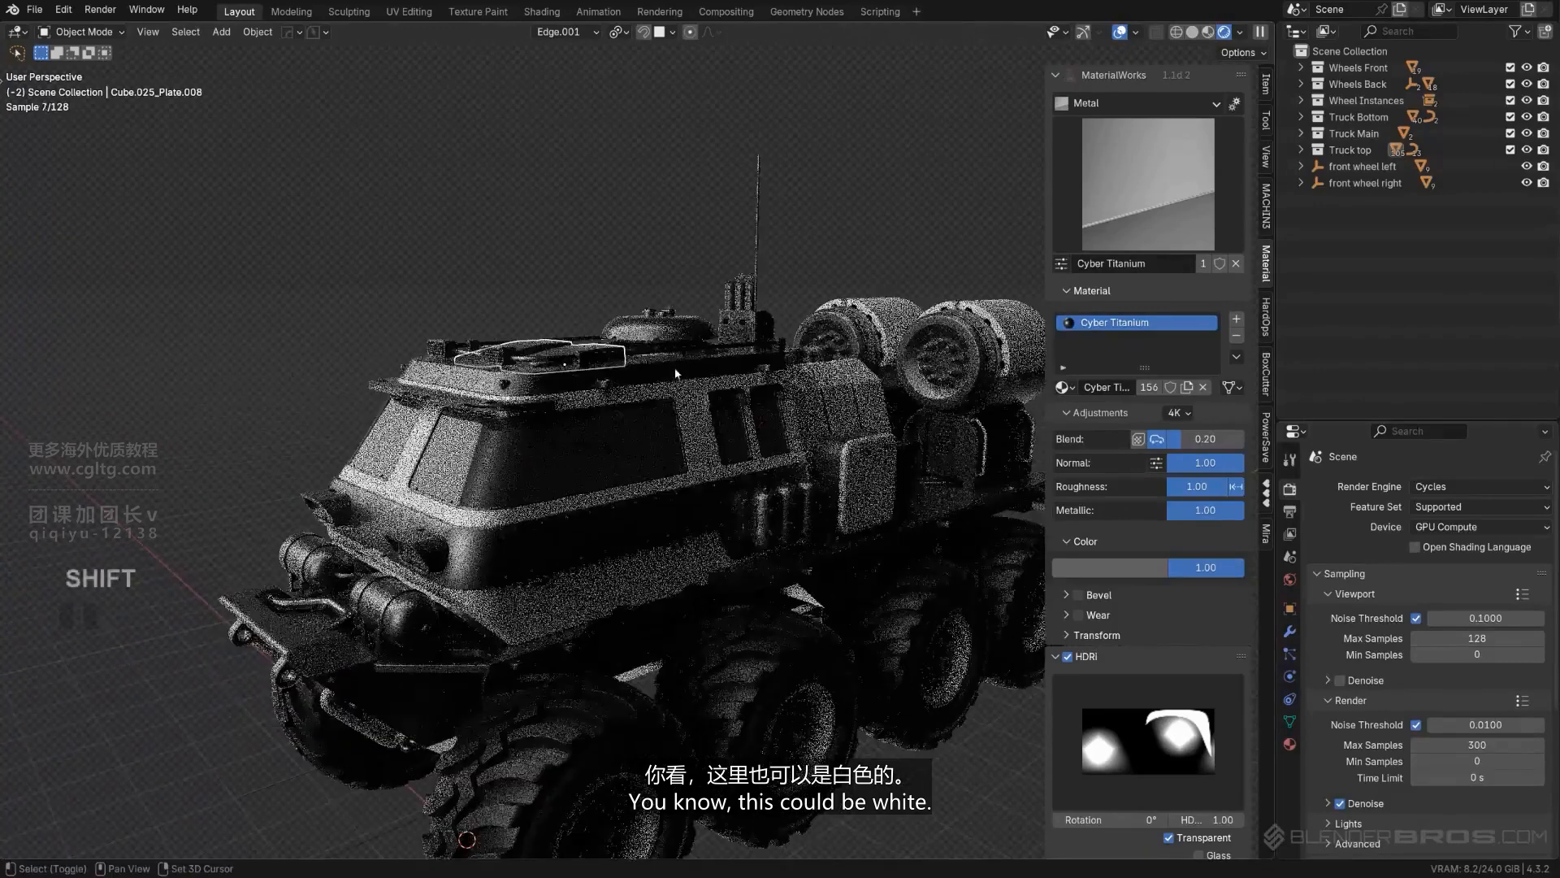
shift+click(712, 400)
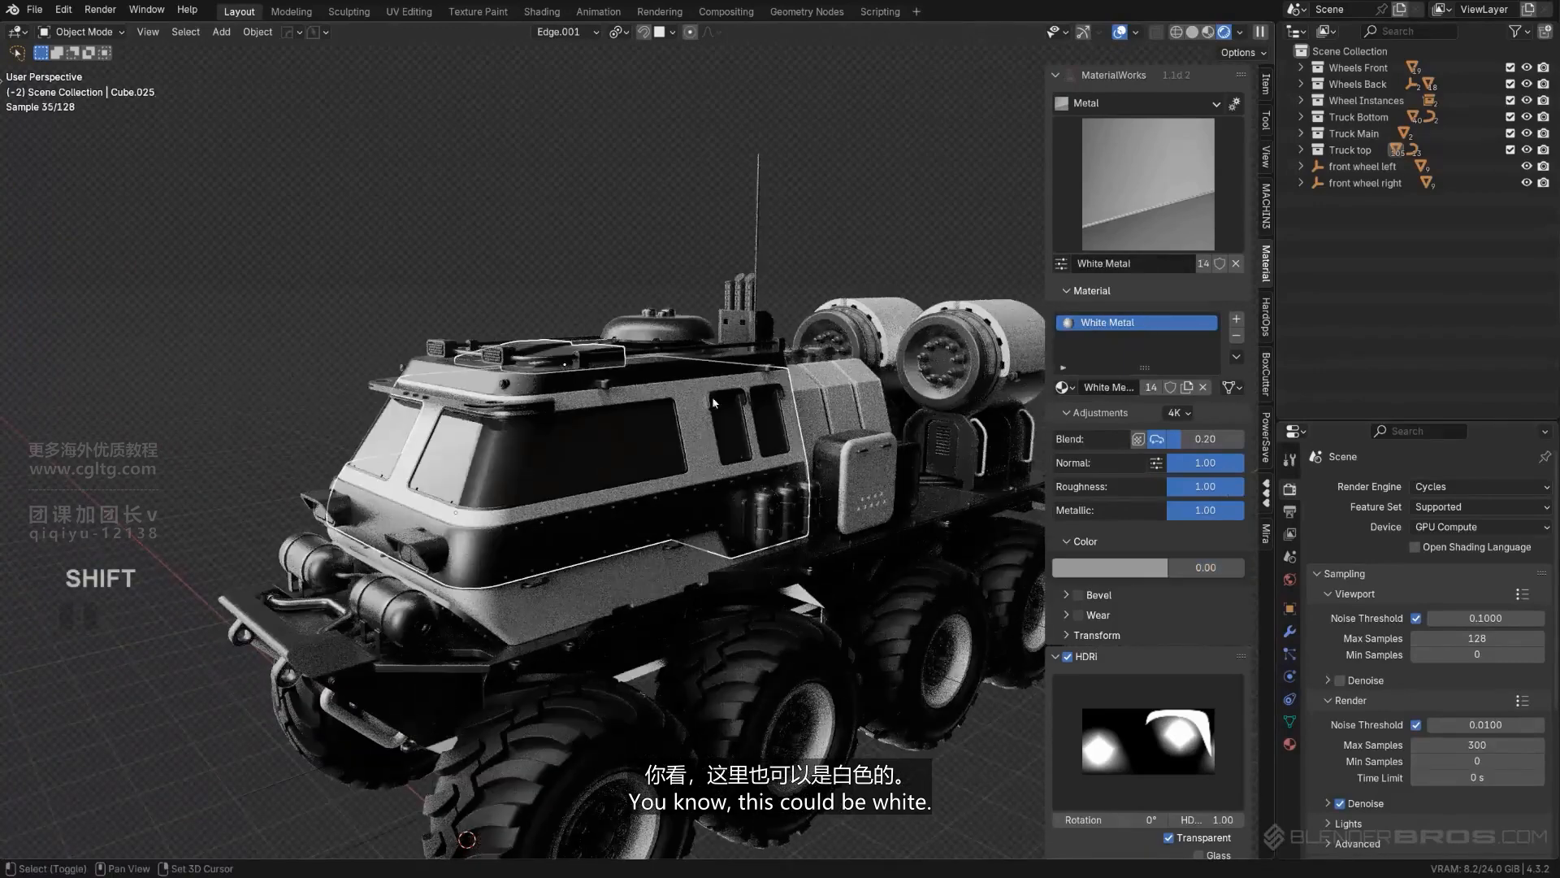
click(1282, 392)
- Assign the Frosted Glass material from the Glass category to the inner lenses of the front headlights
middle_drag(491, 193, 670, 159)
scroll(669, 165, up, 2)
middle_drag(520, 406, 599, 386)
click(601, 423)
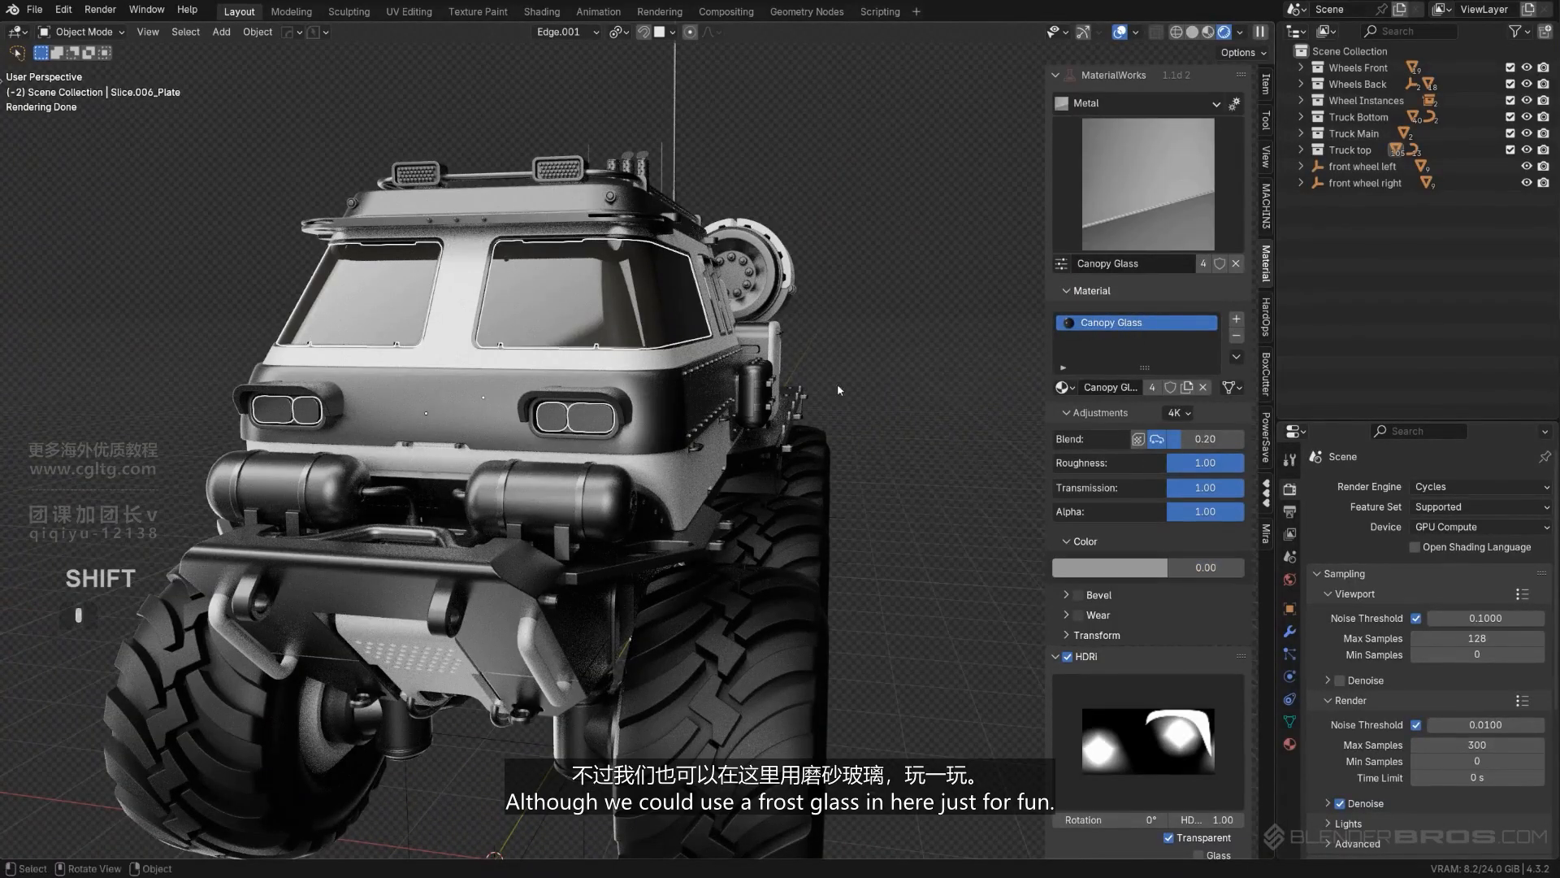
middle_drag(839, 390, 599, 439)
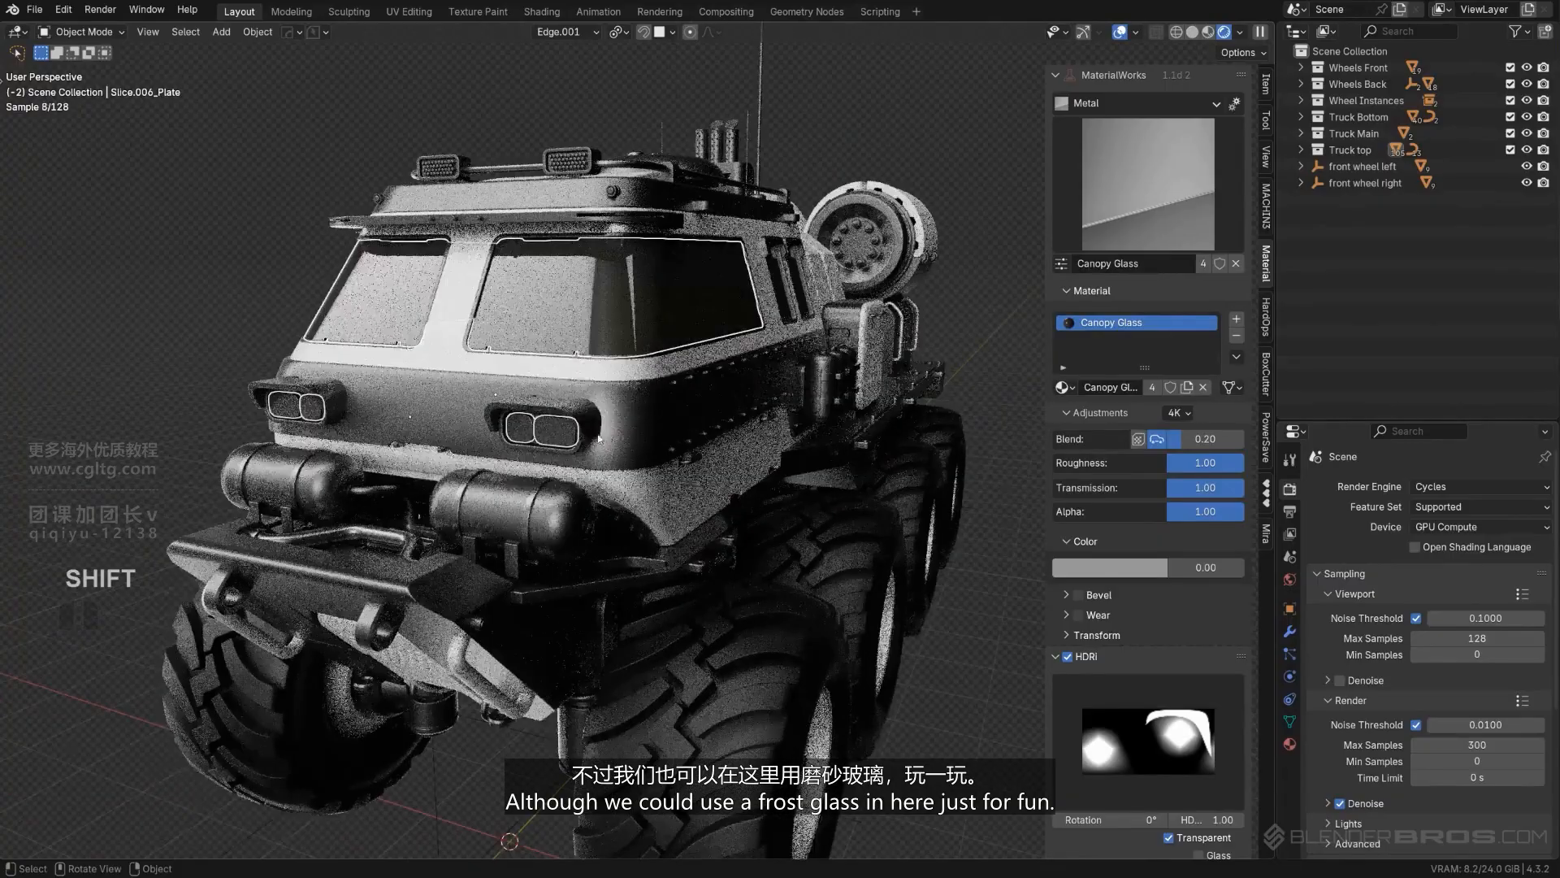
click(1183, 208)
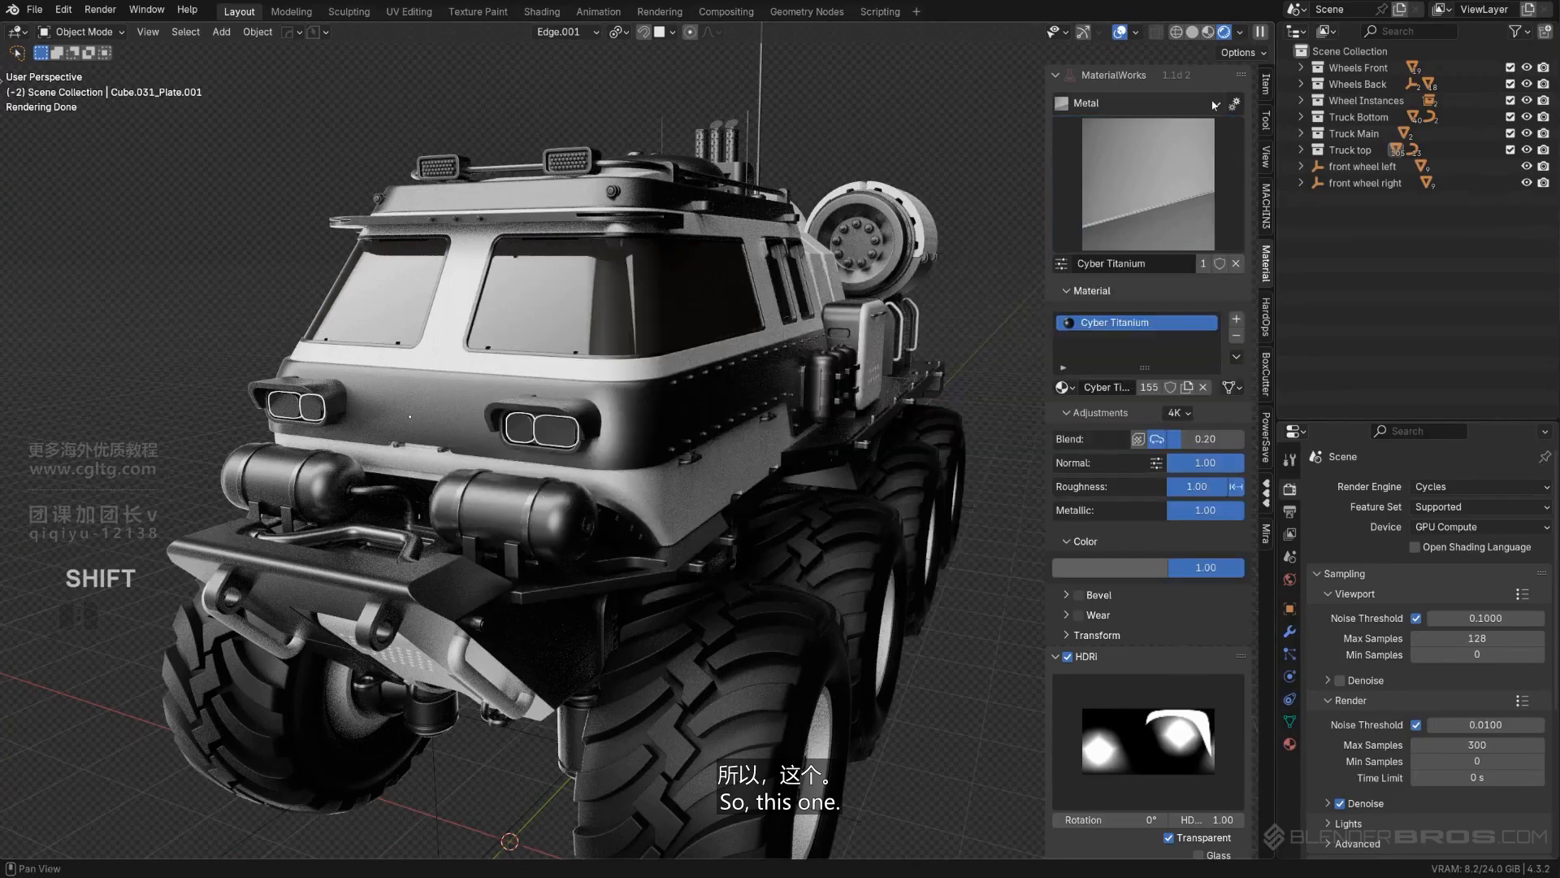
click(1153, 162)
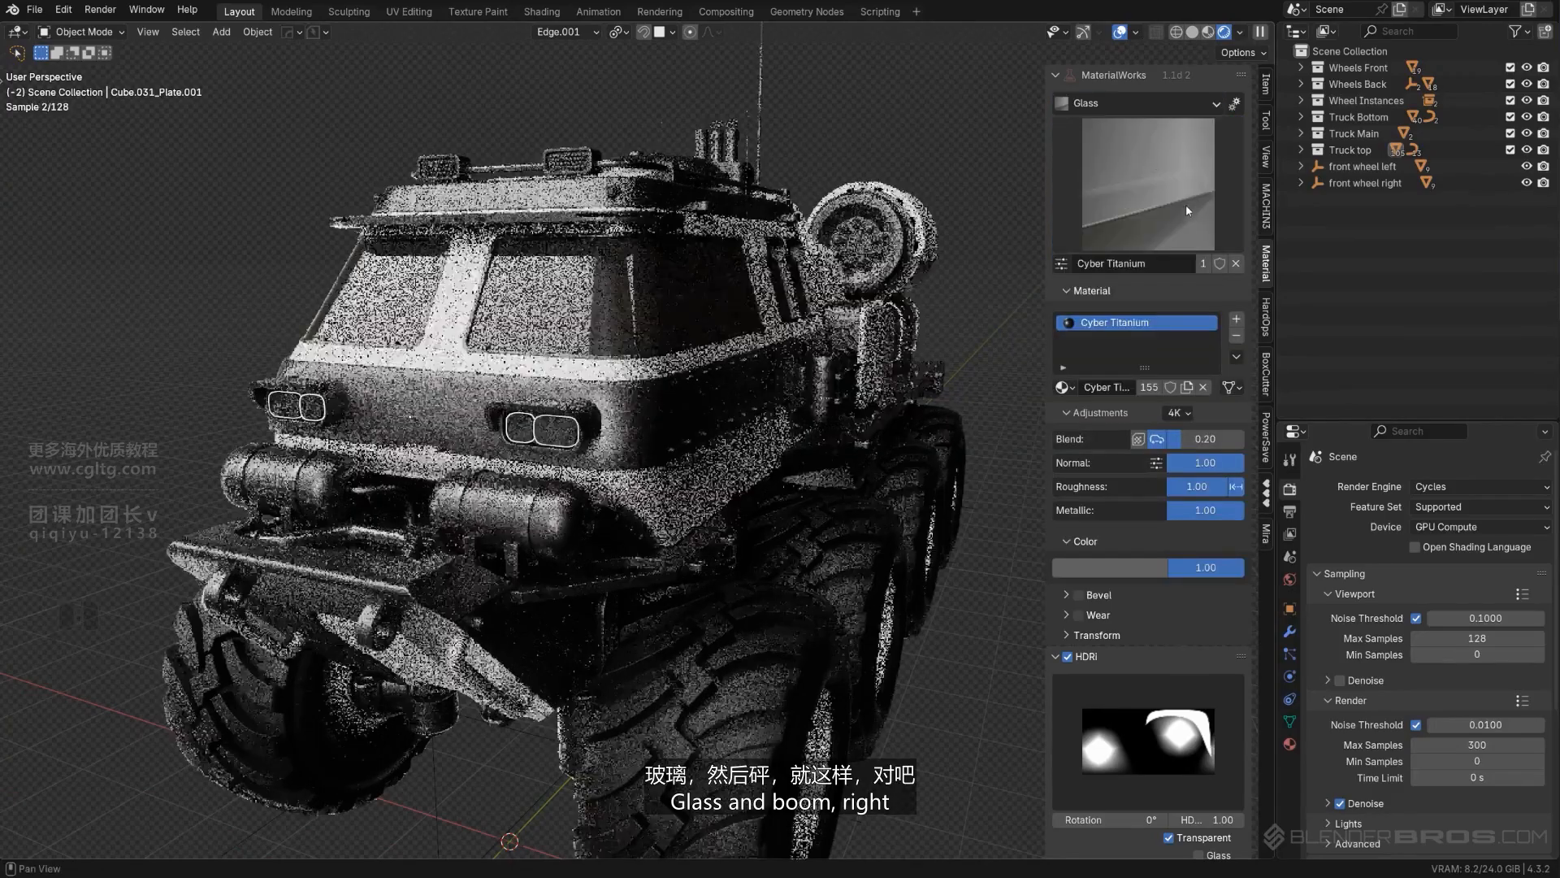
click(1187, 203)
click(1200, 286)
- Select only the inner headlight lenses and inspect their Frosted Glass surface up close
scroll(502, 439, up, 5)
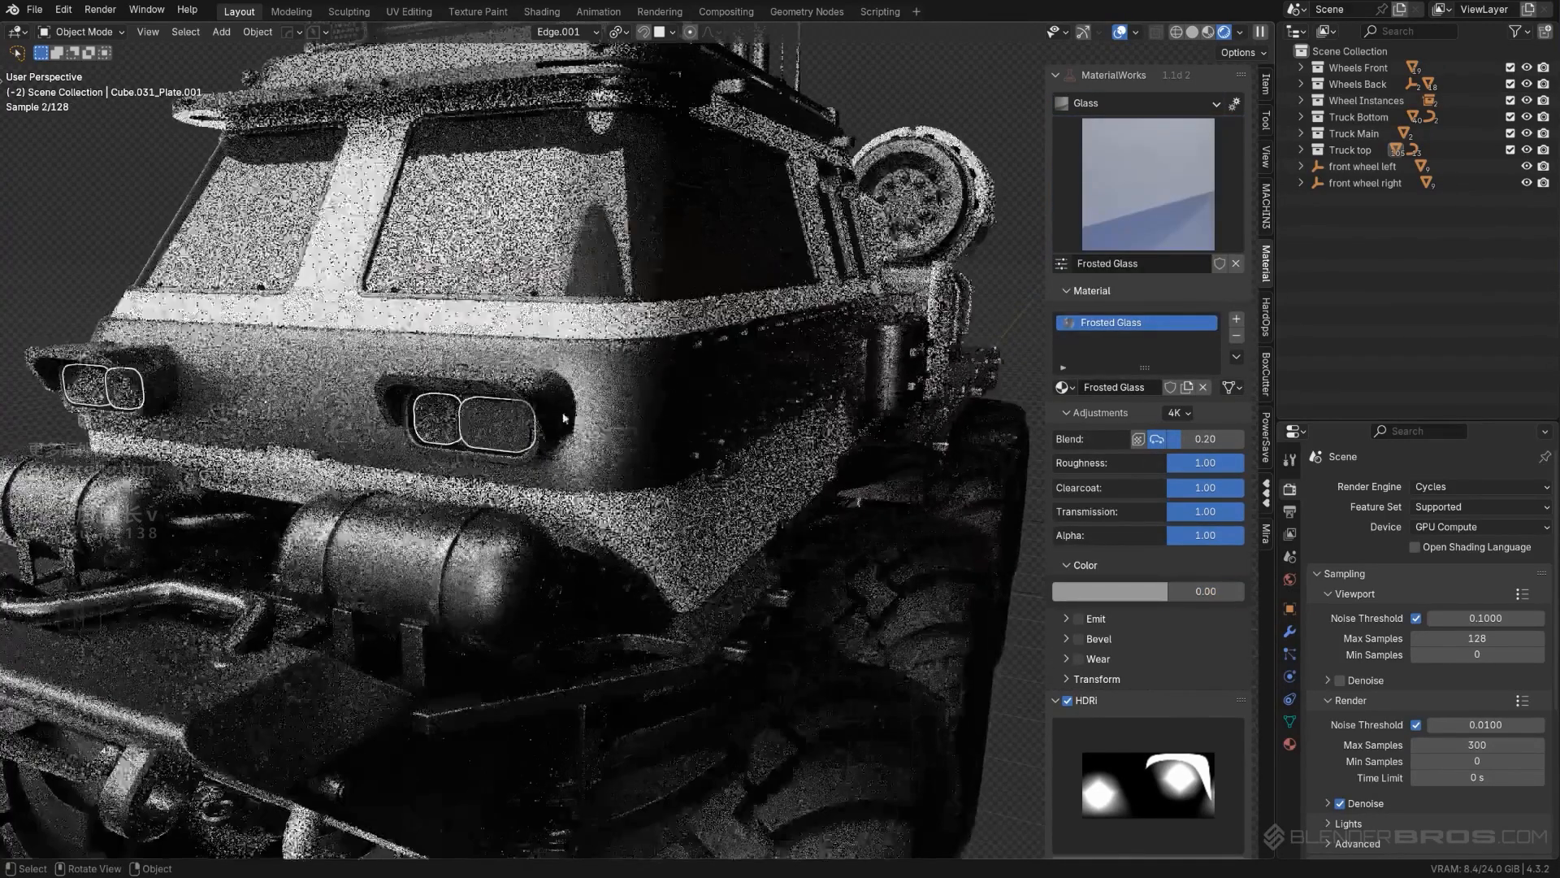
shift+click(457, 439)
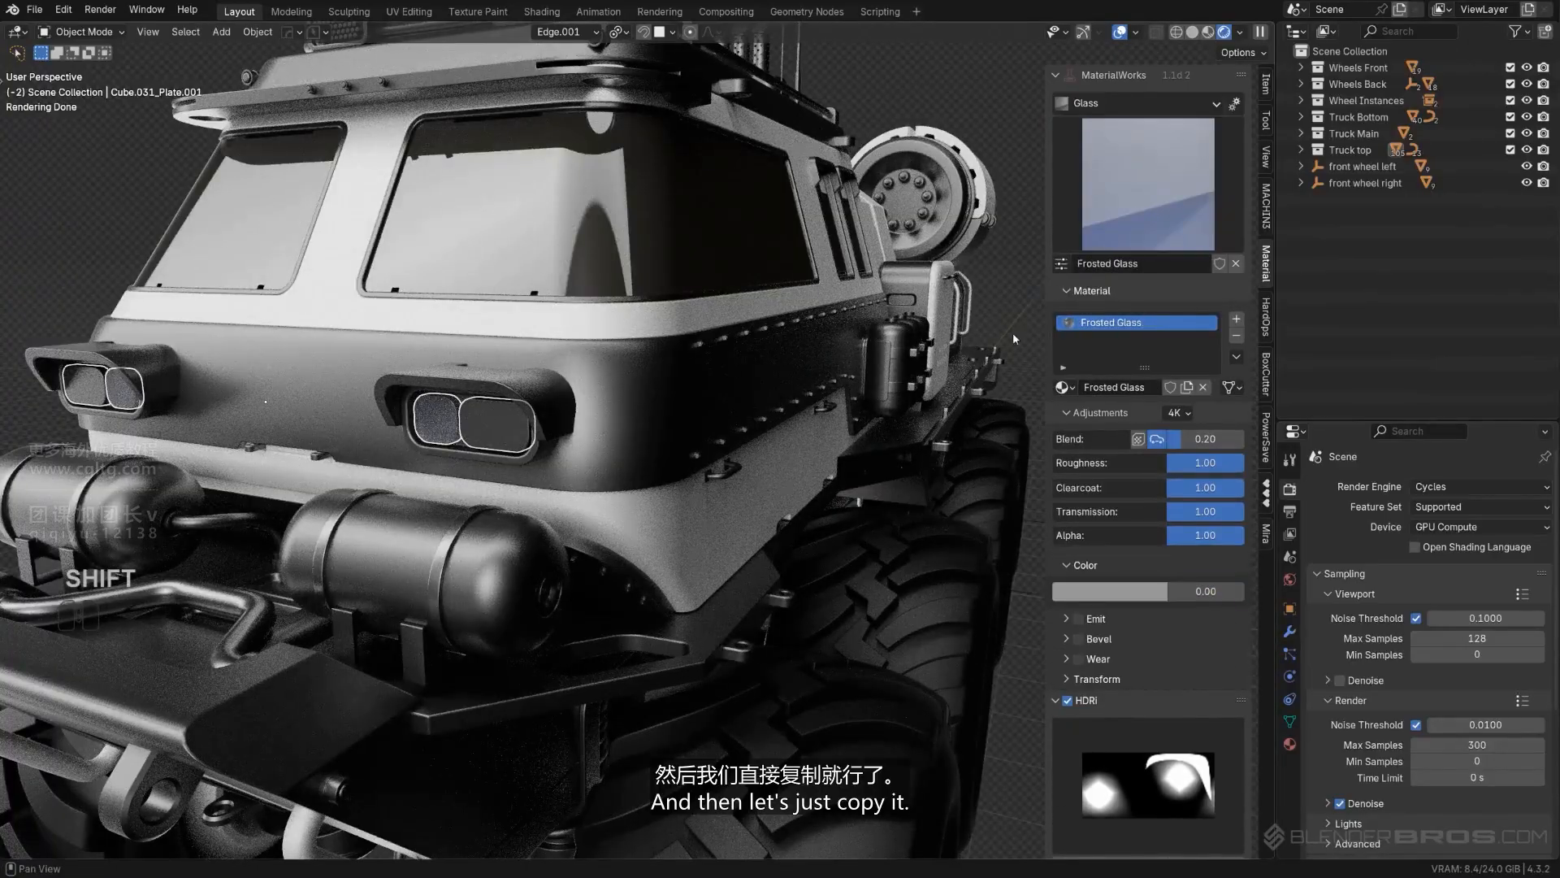
middle_drag(460, 435, 564, 411)
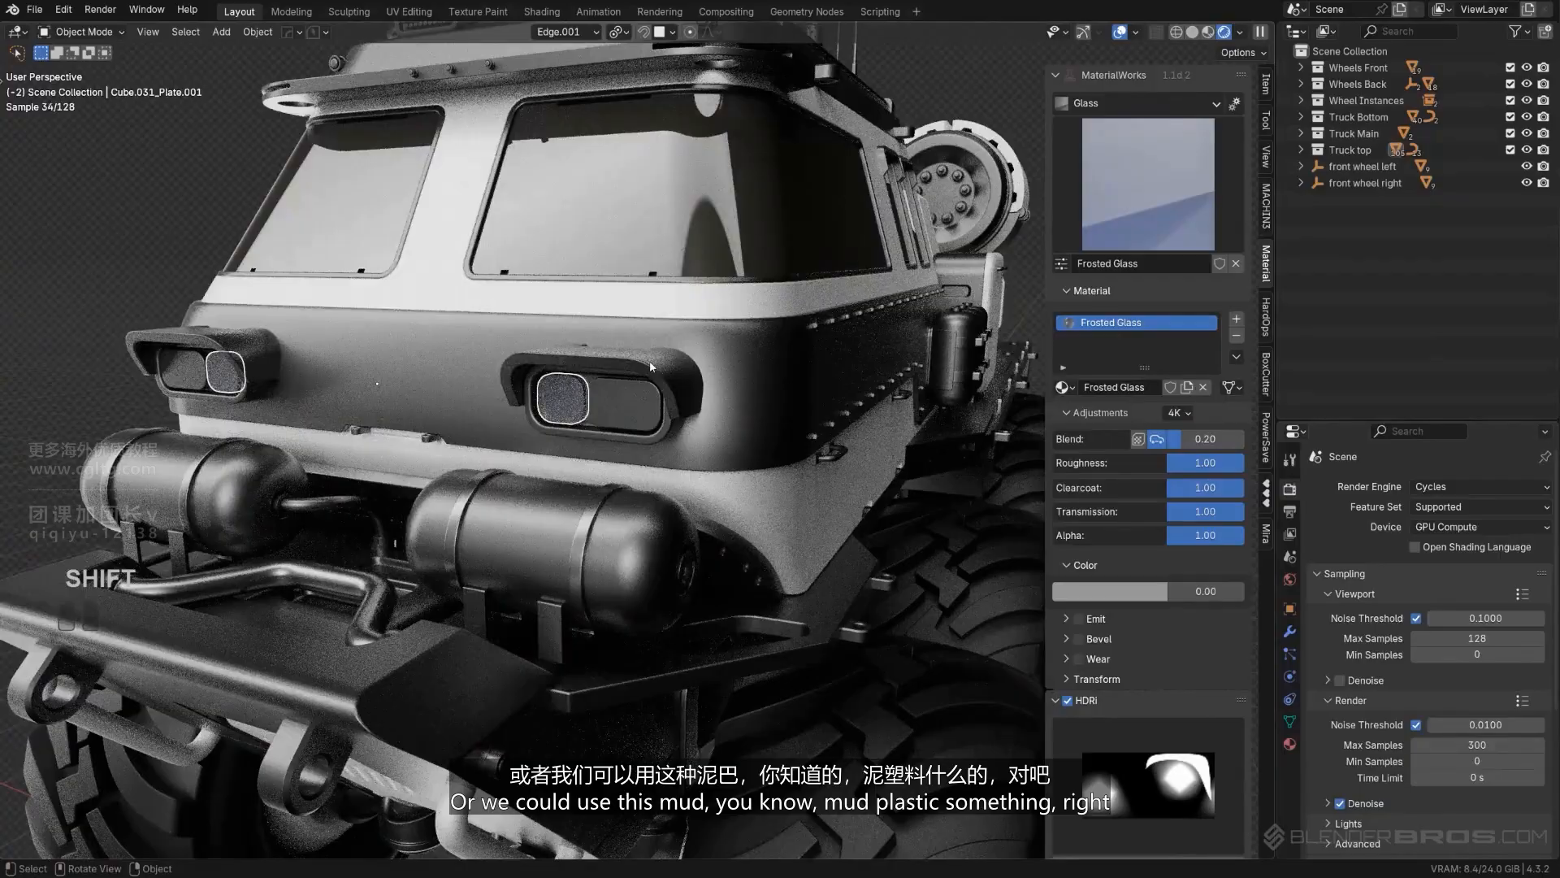
scroll(651, 366, up, 3)
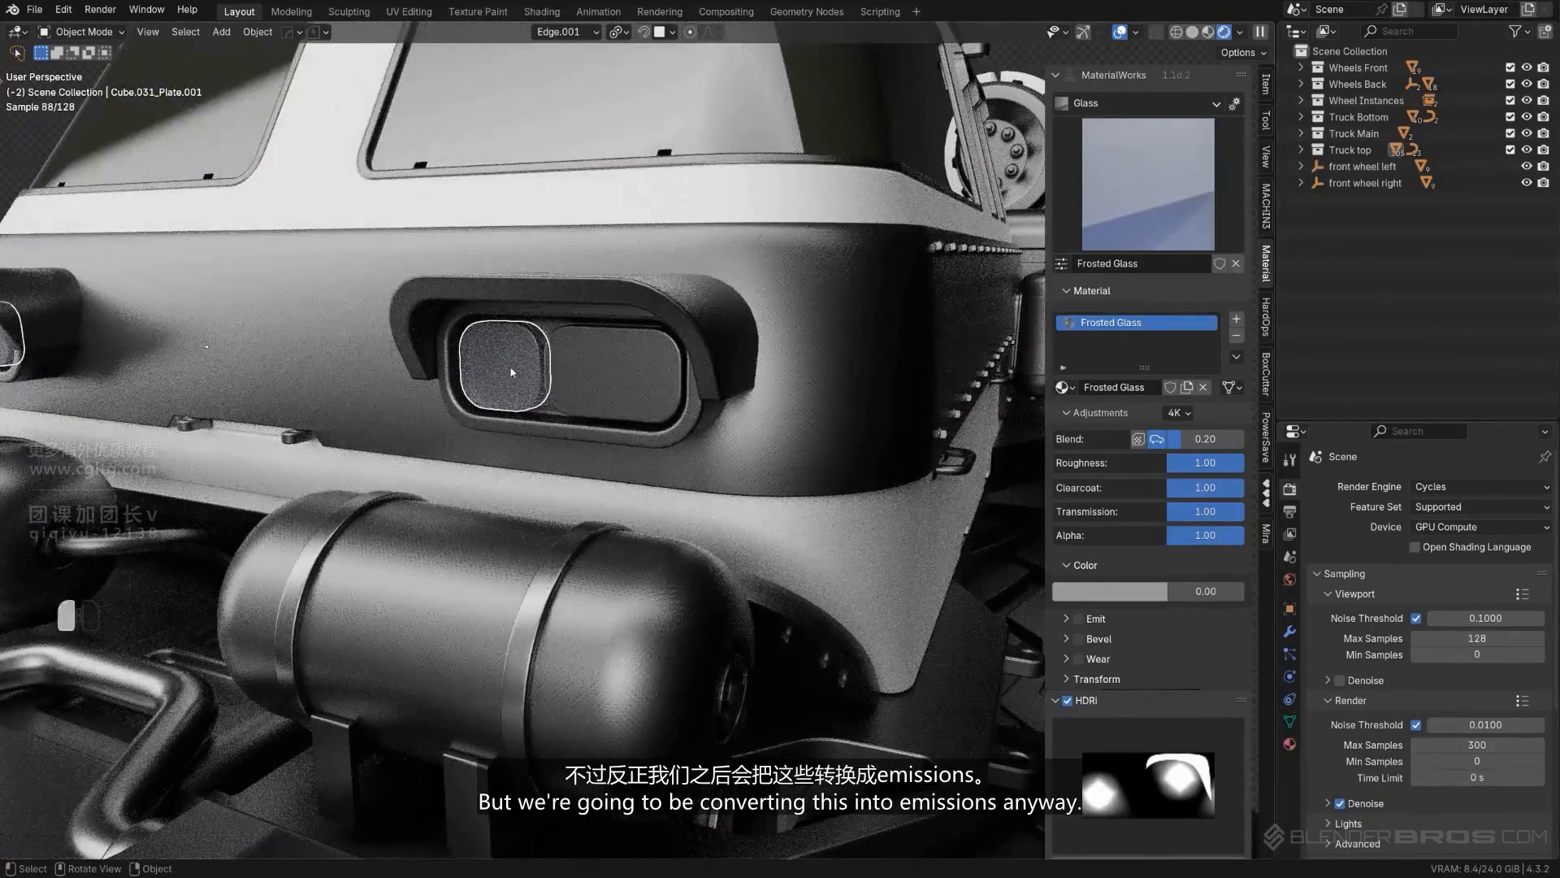
- Copy the Canopy Glass material from the windshield to the inner and outer lenses of the front headlights
scroll(512, 372, down, 3)
click(571, 404)
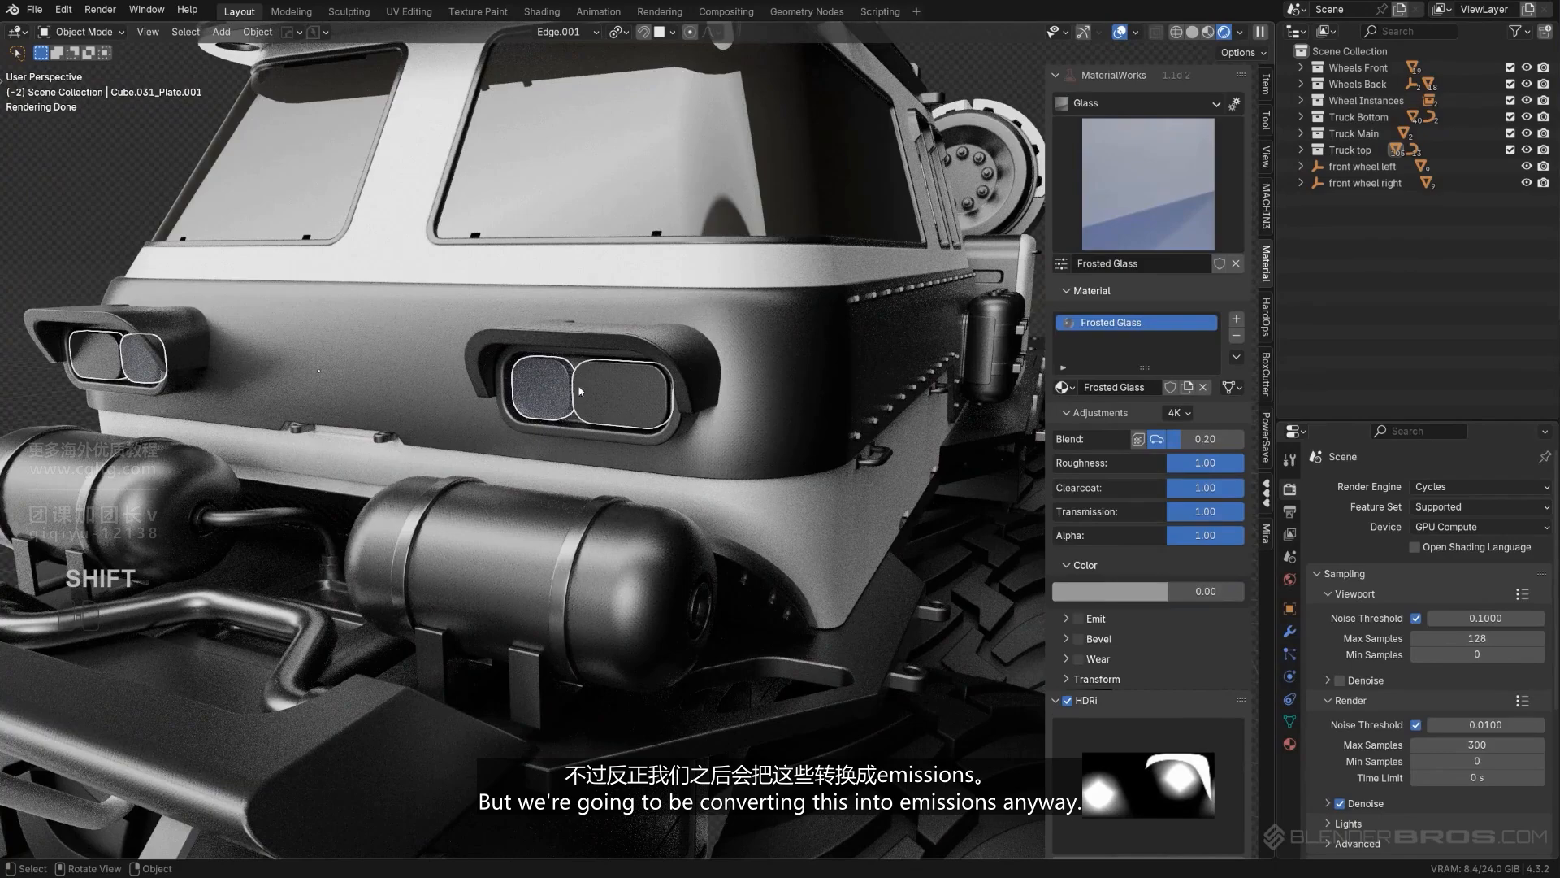
scroll(592, 416, down, 4)
shift+click(623, 422)
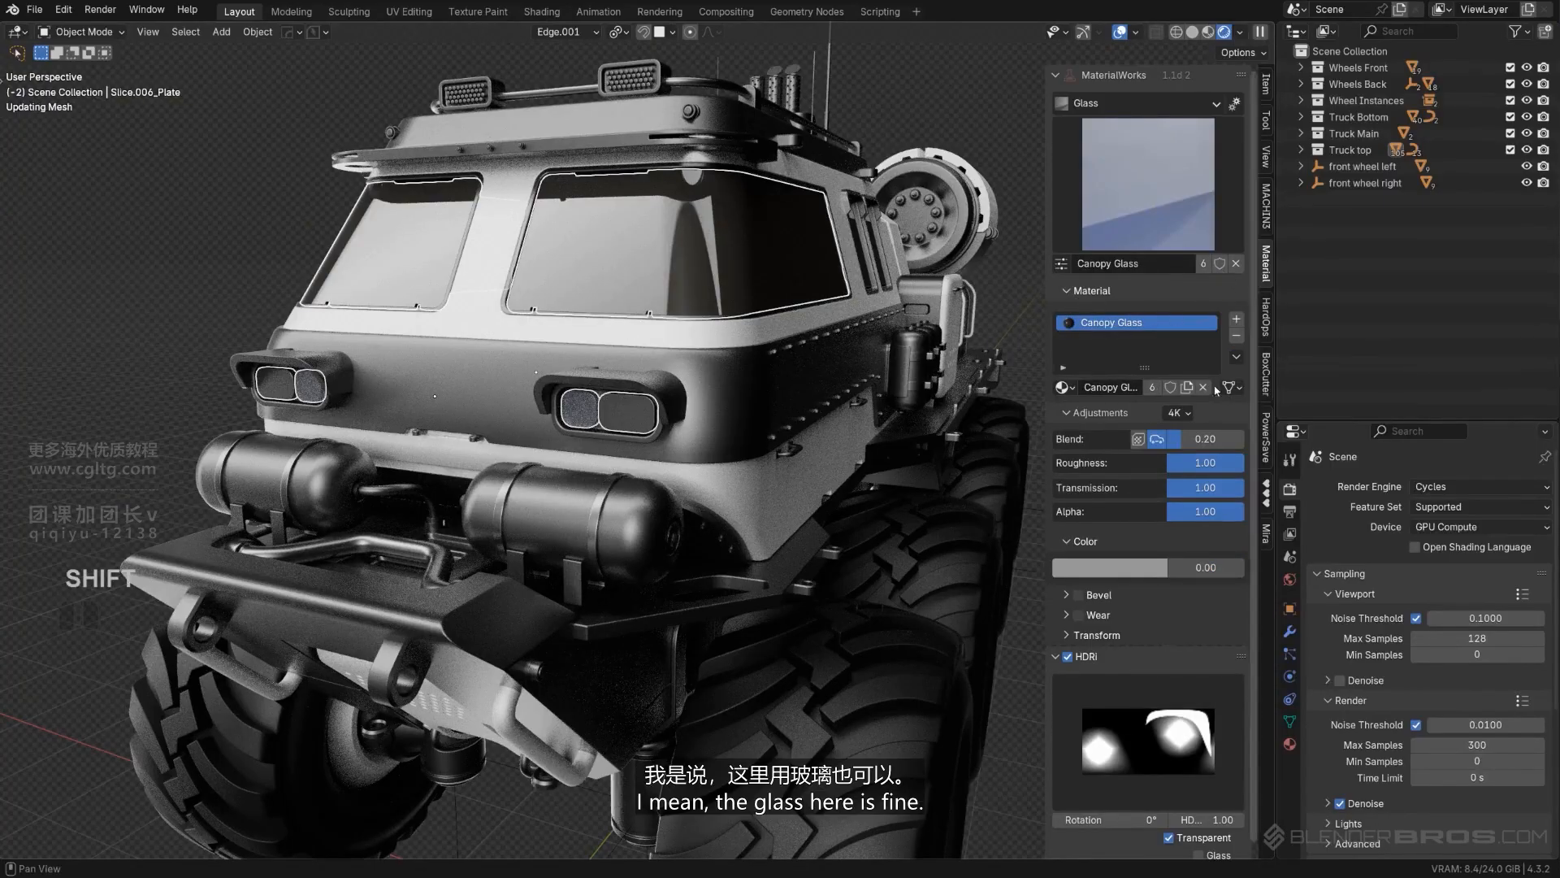
click(932, 128)
- Copy the Half Matt Steel material from the roof trim to the central plate under the rear bumper
scroll(879, 180, down, 4)
middle_drag(879, 180, 683, 523)
scroll(627, 348, down, 4)
scroll(520, 395, up, 4)
scroll(569, 332, up, 2)
scroll(646, 418, up, 2)
scroll(600, 465, down, 2)
scroll(560, 451, down, 3)
middle_drag(568, 386, 714, 452)
scroll(606, 427, down, 2)
scroll(571, 358, up, 2)
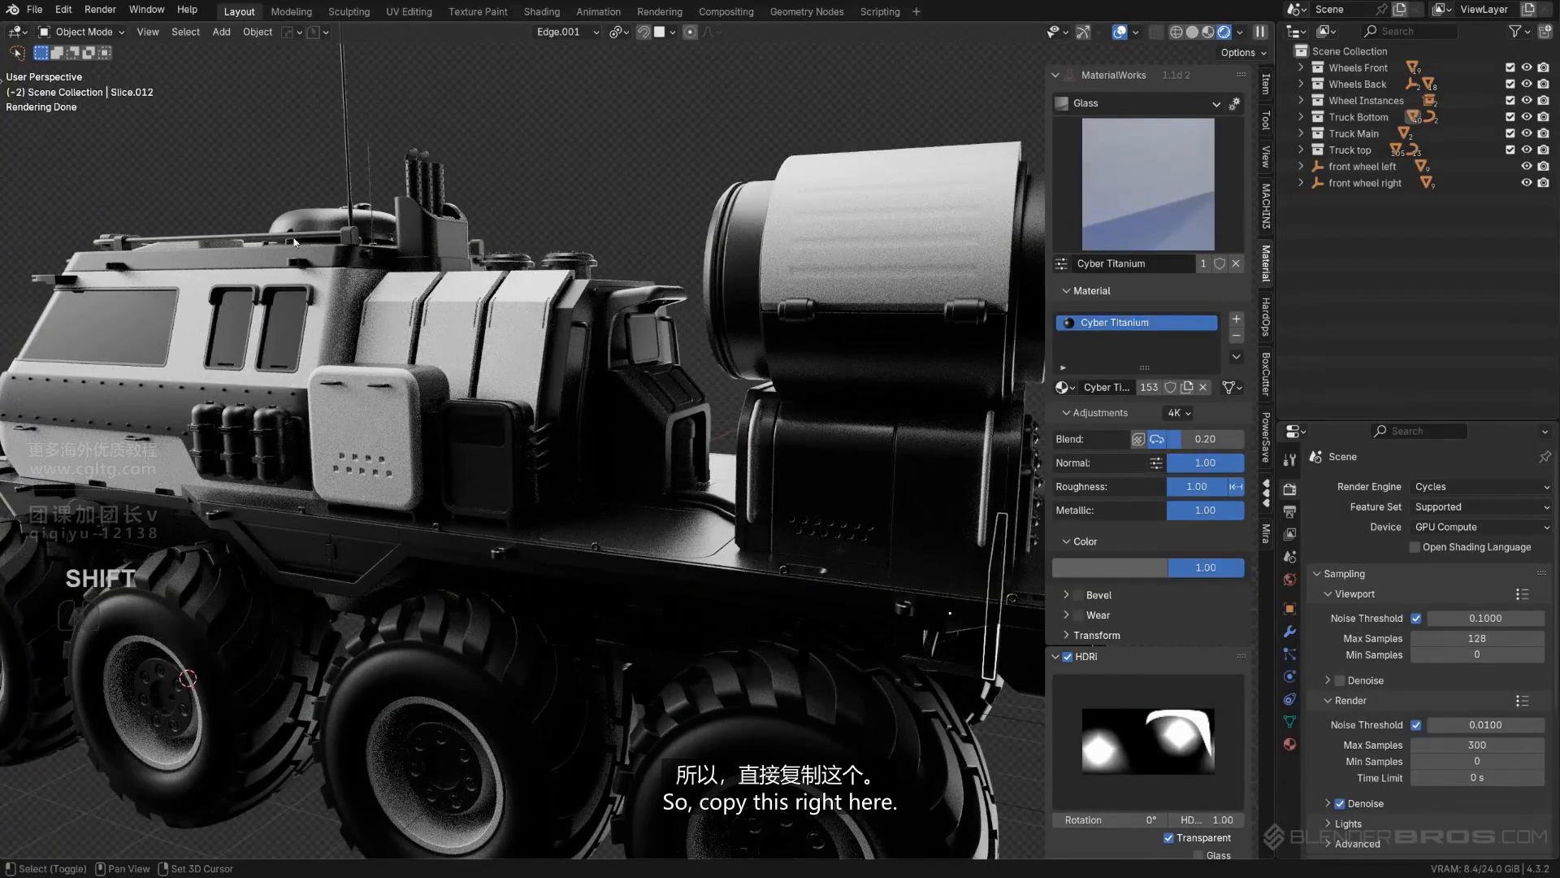
shift+click(352, 246)
middle_drag(522, 382, 435, 358)
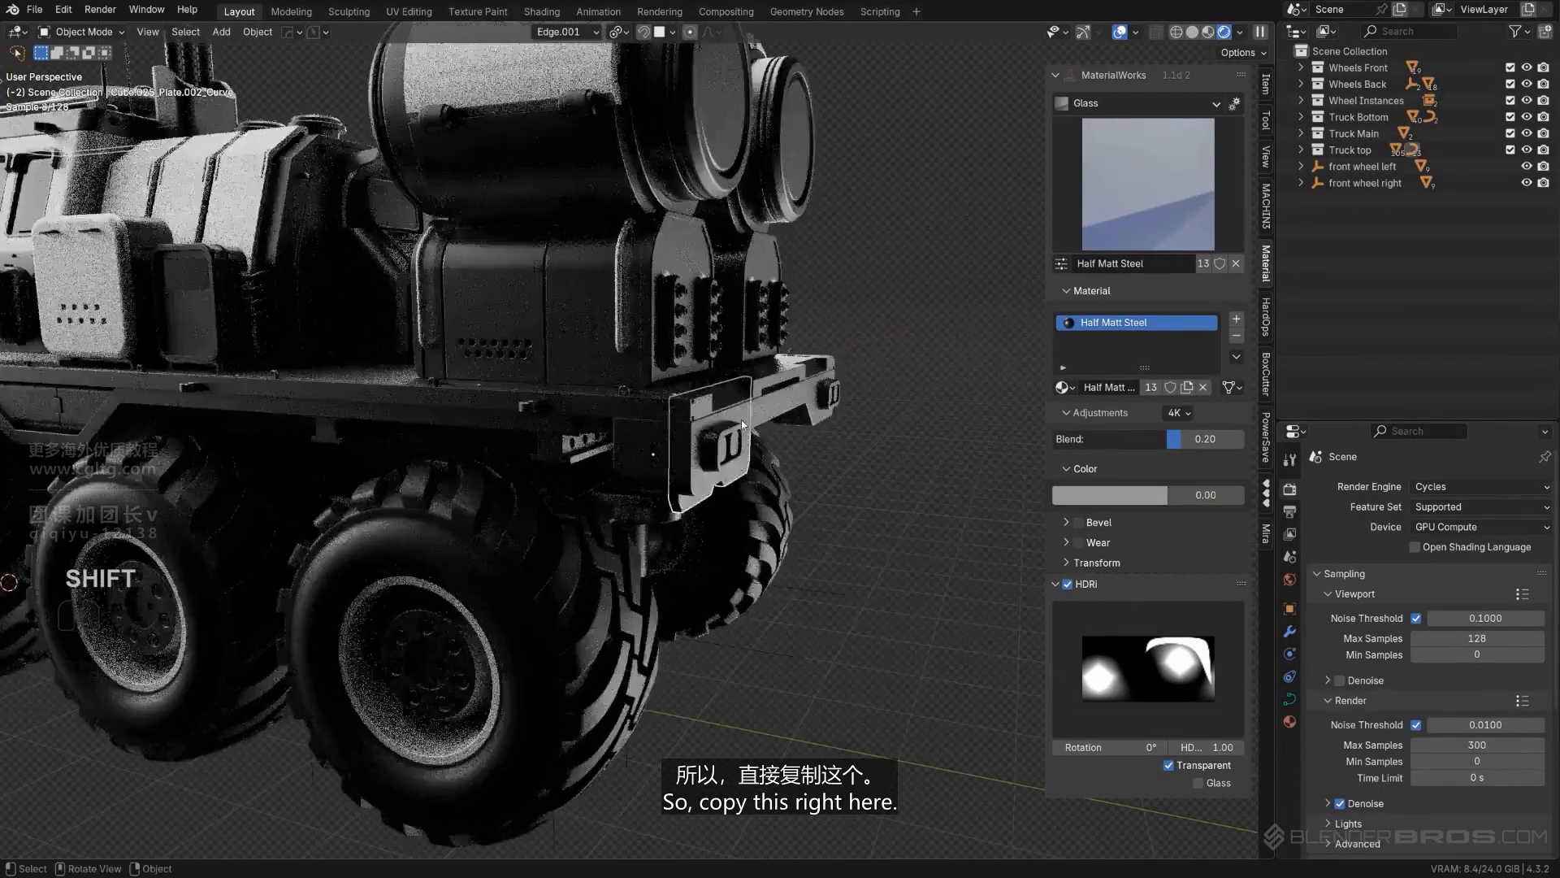
scroll(650, 406, down, 2)
scroll(772, 431, up, 3)
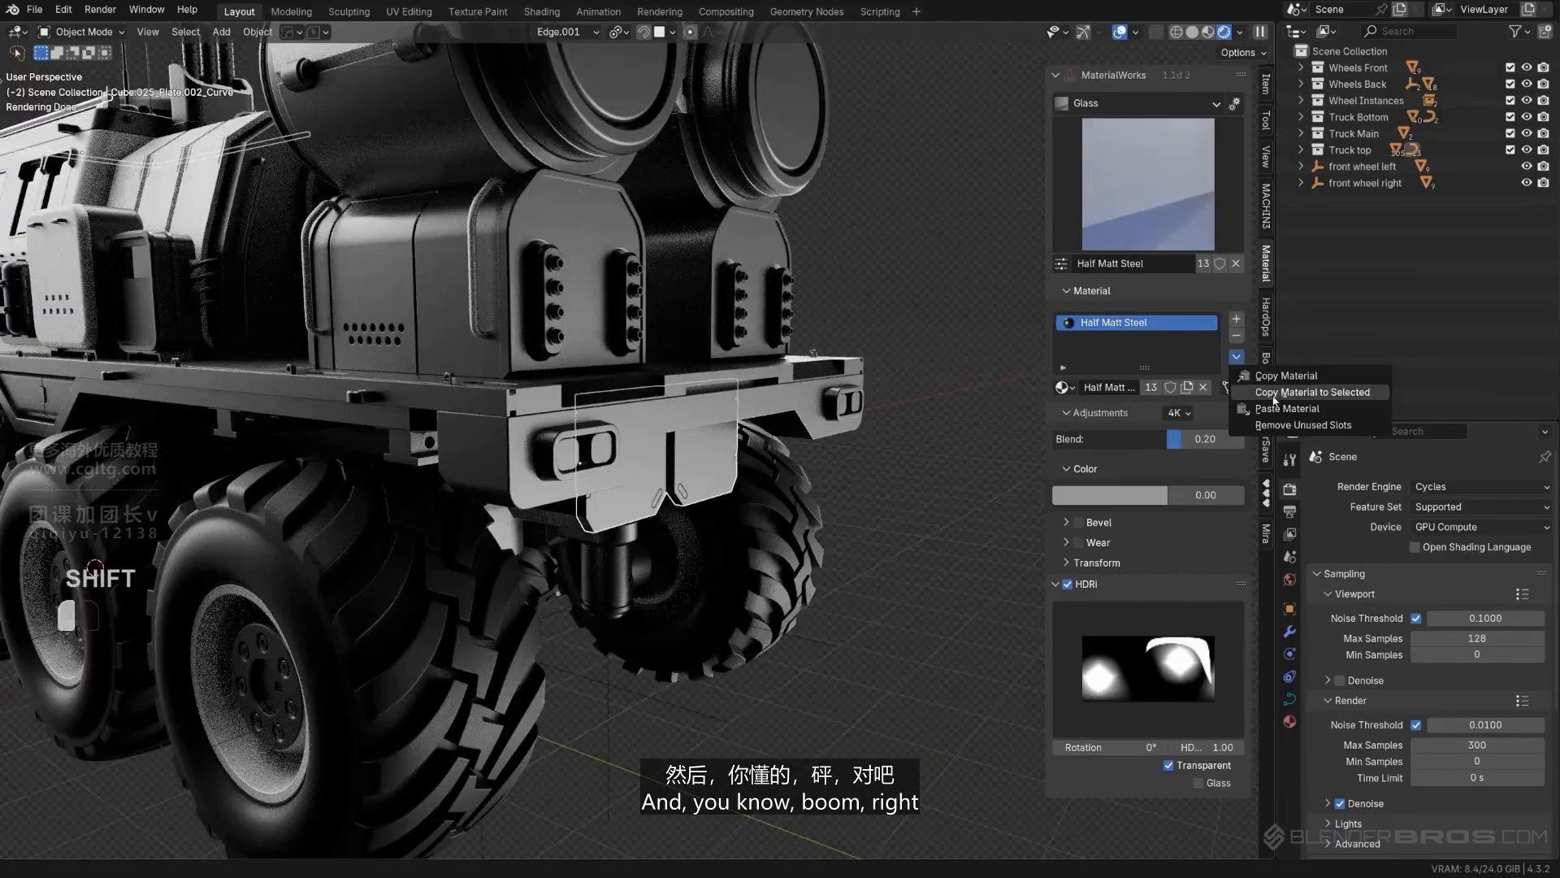
click(1274, 395)
- Copy the Canopy Glass material from the window of the dark side box to the rear tail light lenses
middle_drag(778, 356, 491, 556)
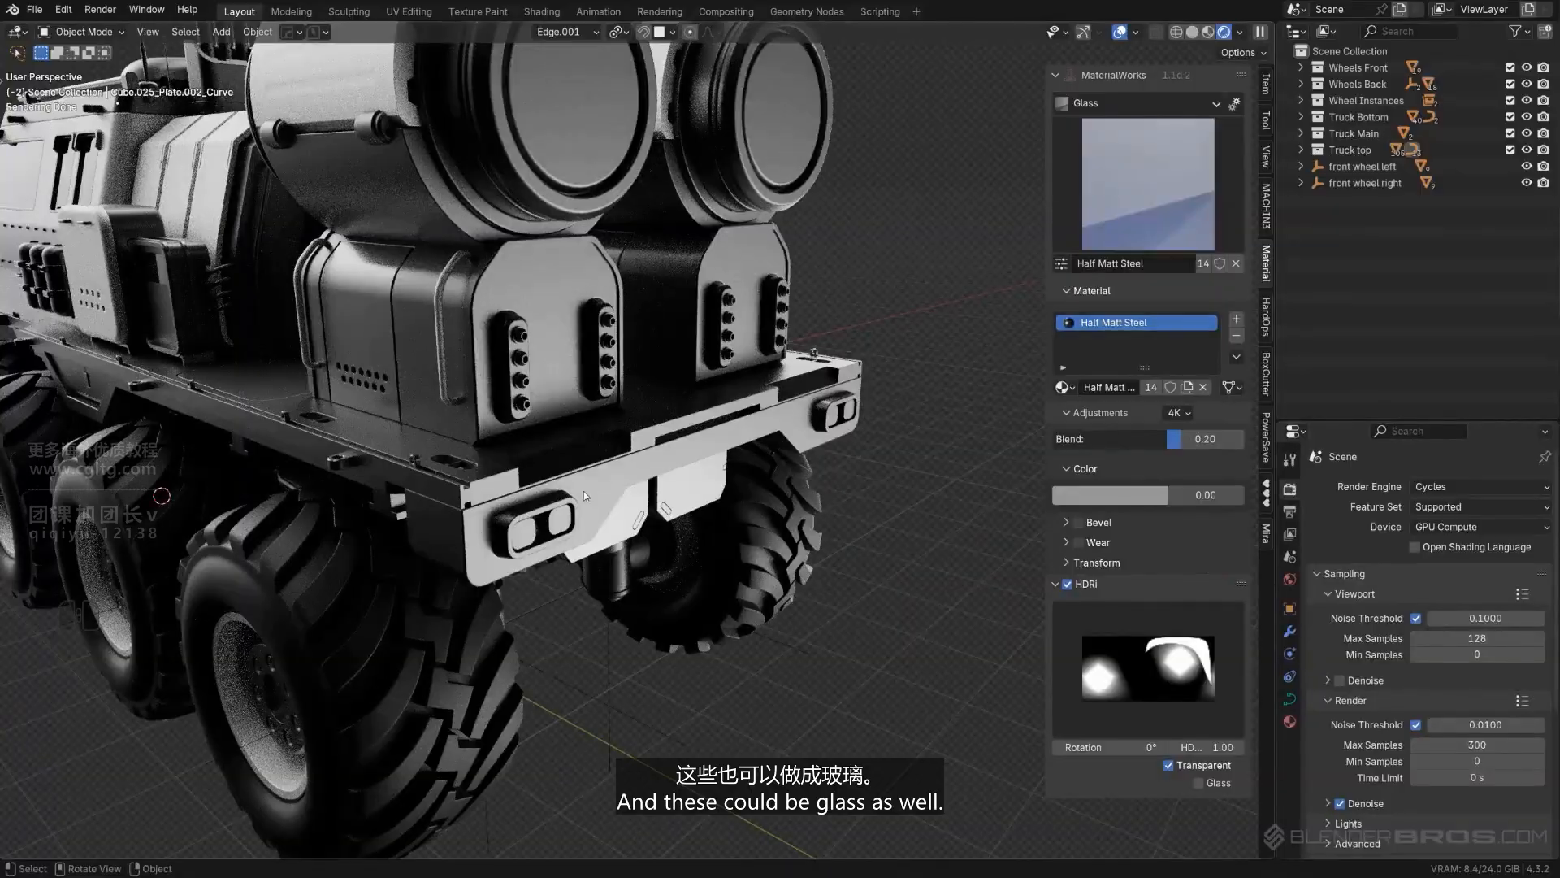
middle_drag(583, 494, 794, 505)
click(546, 520)
scroll(602, 436, up, 3)
scroll(546, 346, up, 1)
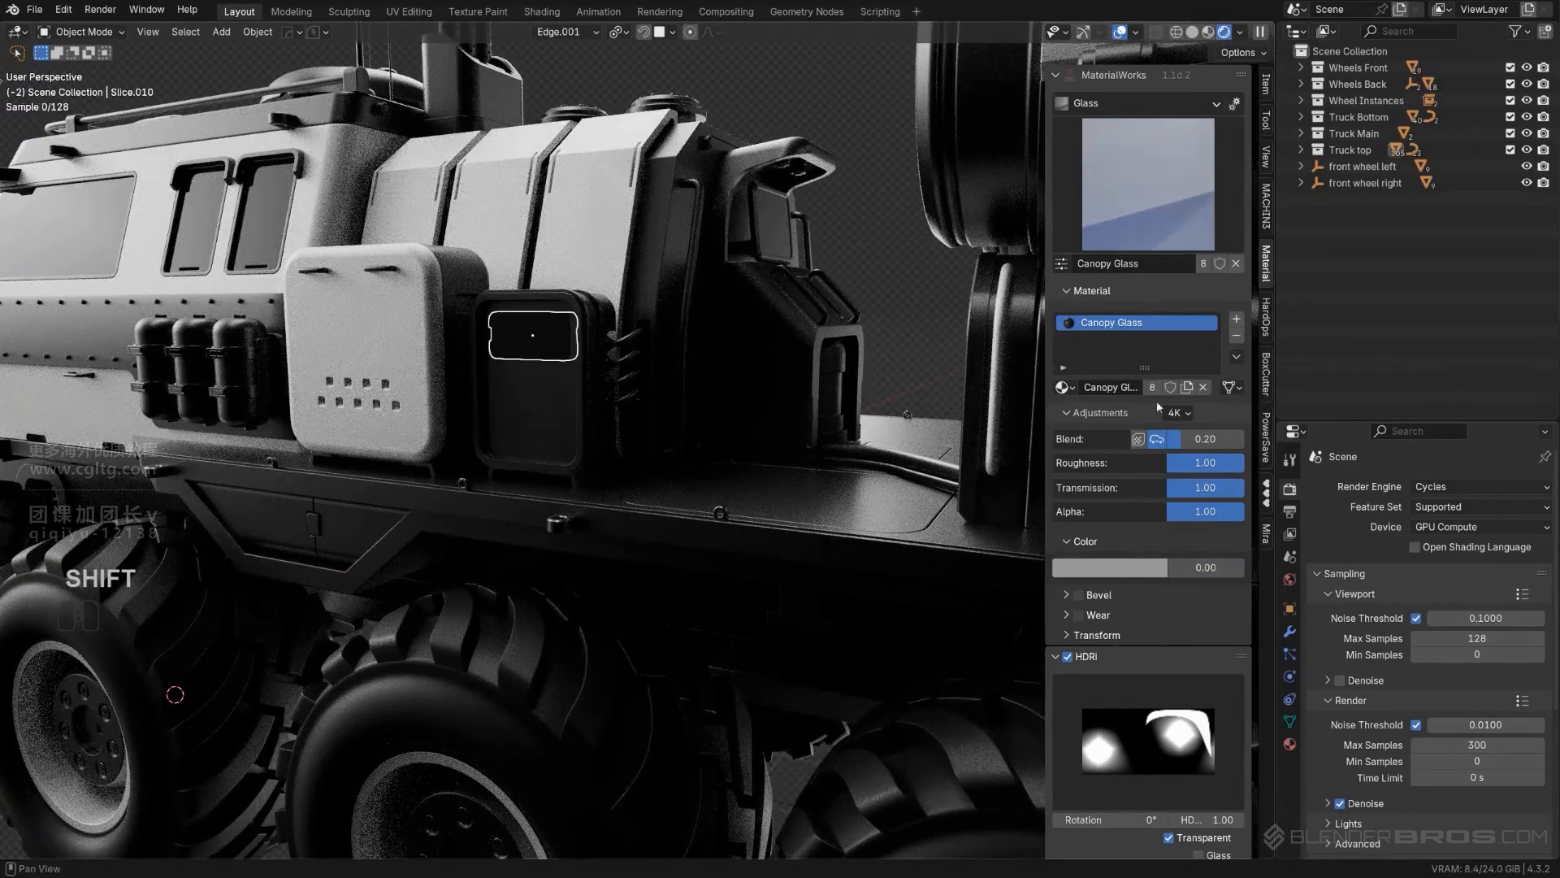
scroll(532, 350, down, 3)
- Copy the White Metal material from the ribbed cover panels to the console housing behind the cabin
middle_drag(532, 350, 710, 373)
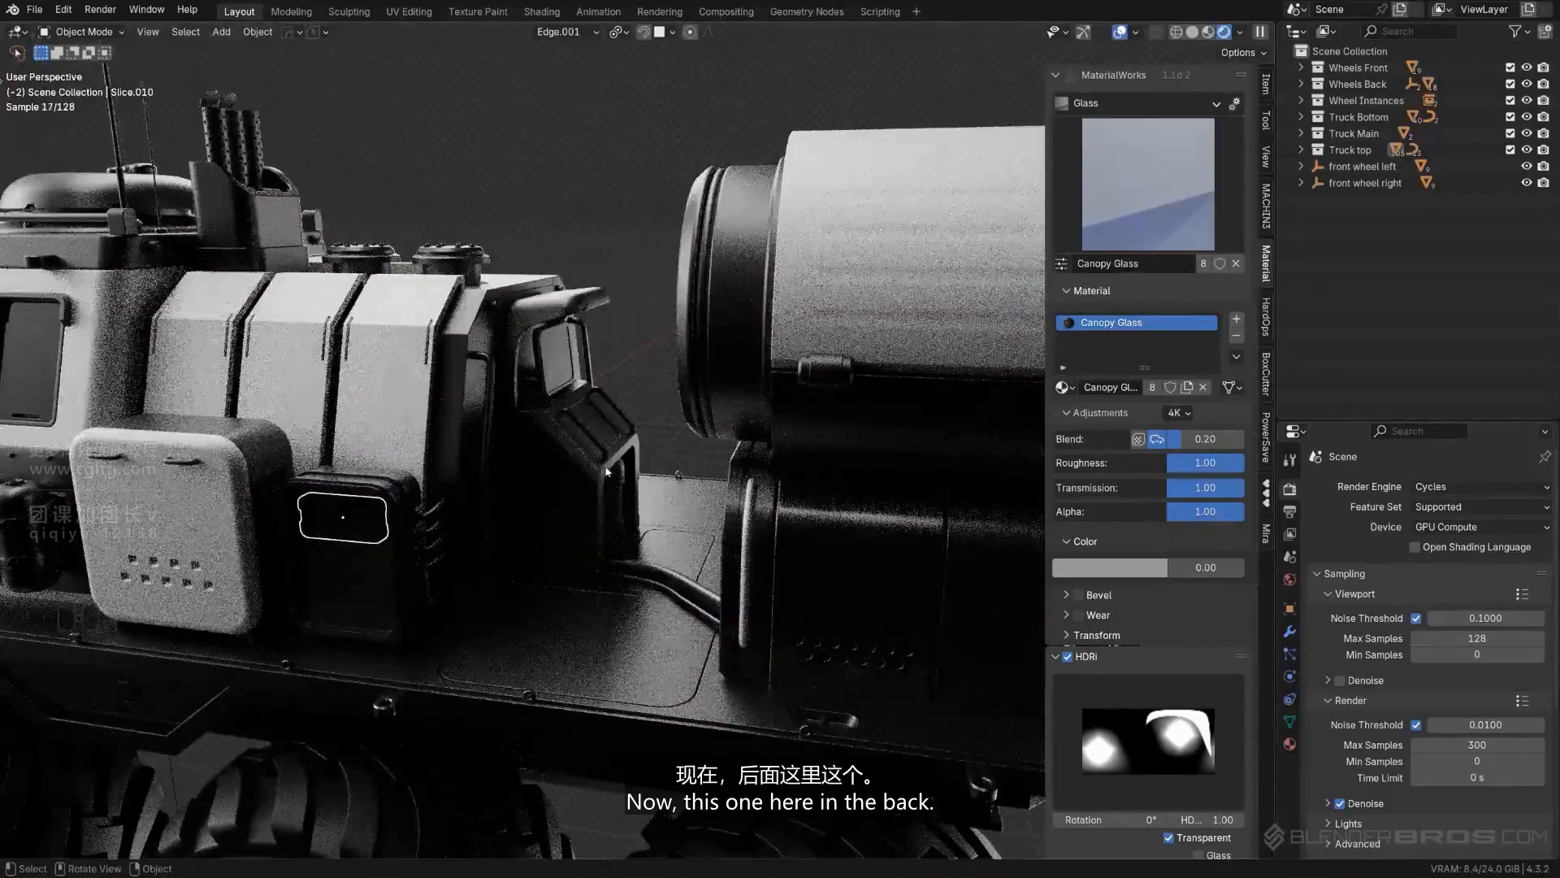
click(582, 465)
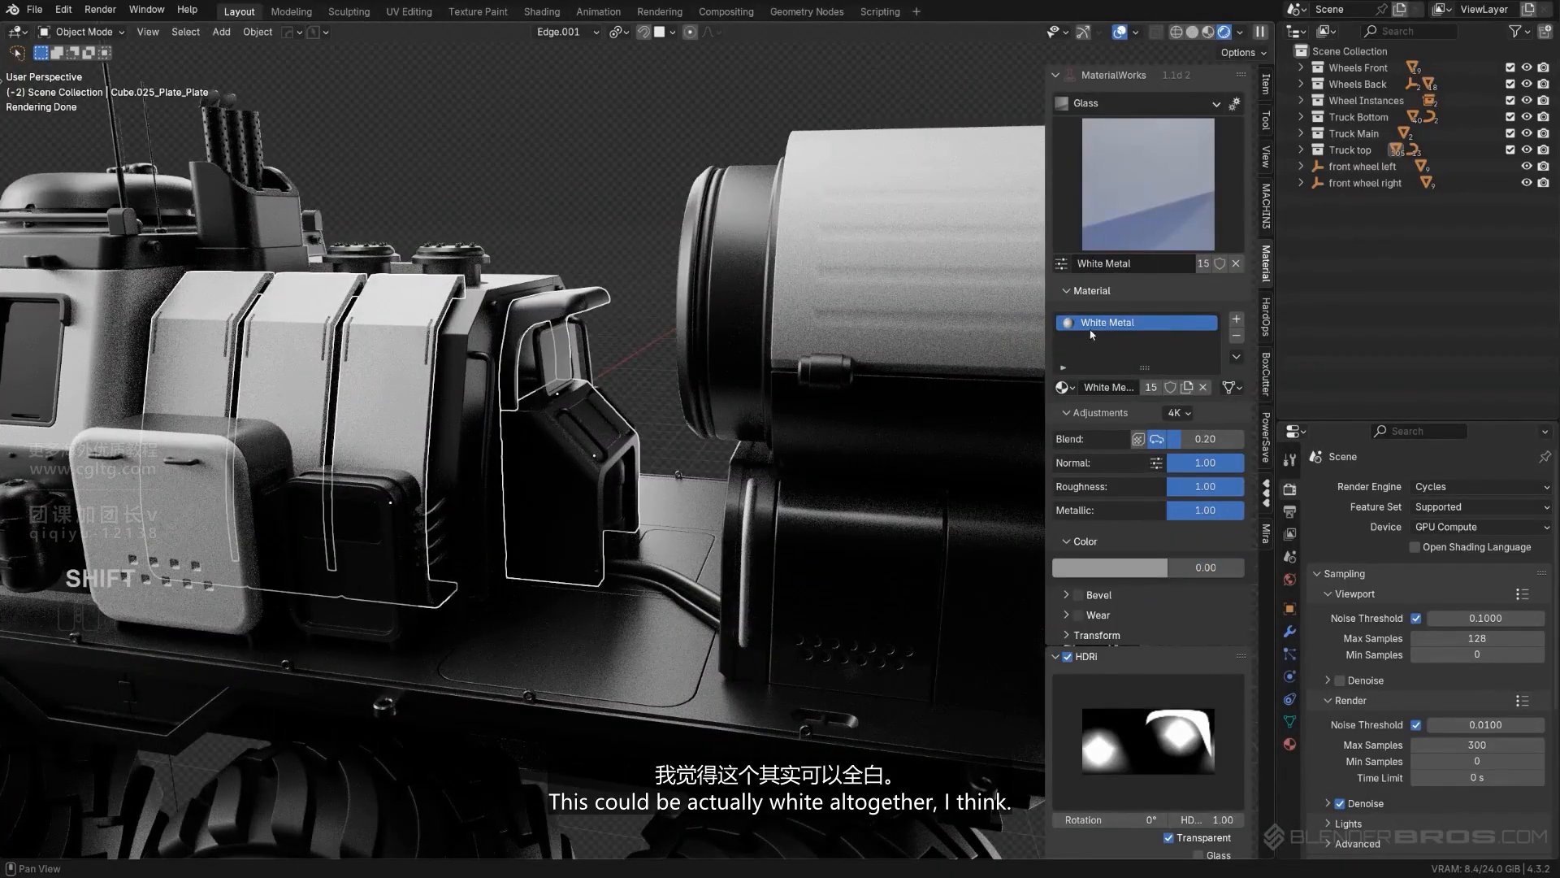
click(1273, 392)
scroll(554, 237, down, 3)
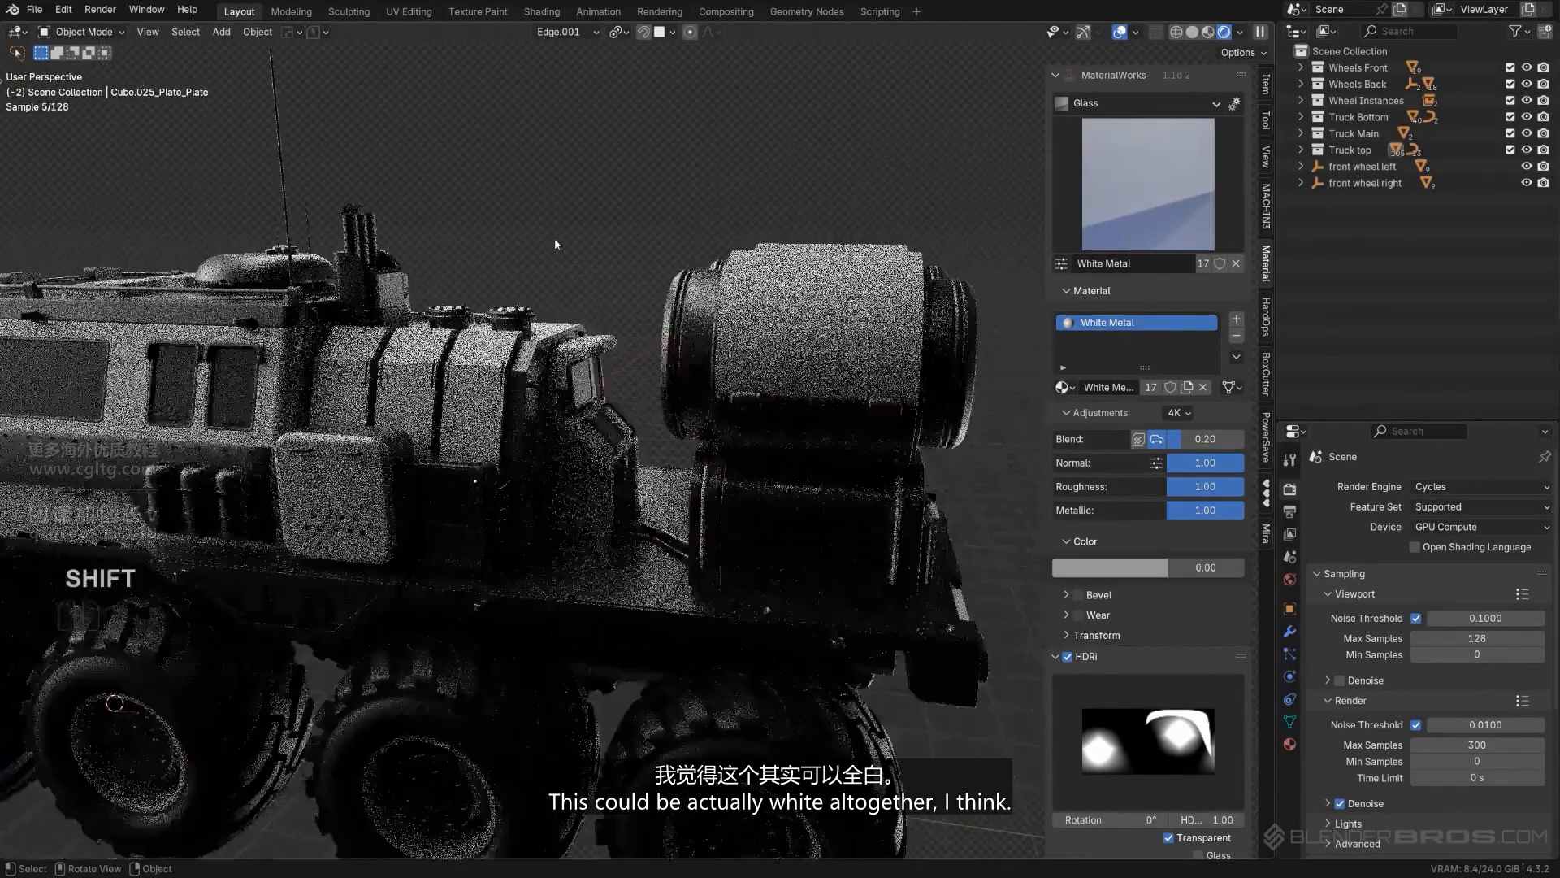
mouse_move(554, 237)
middle_down()
mouse_move(629, 223)
mouse_move(539, 237)
middle_up()
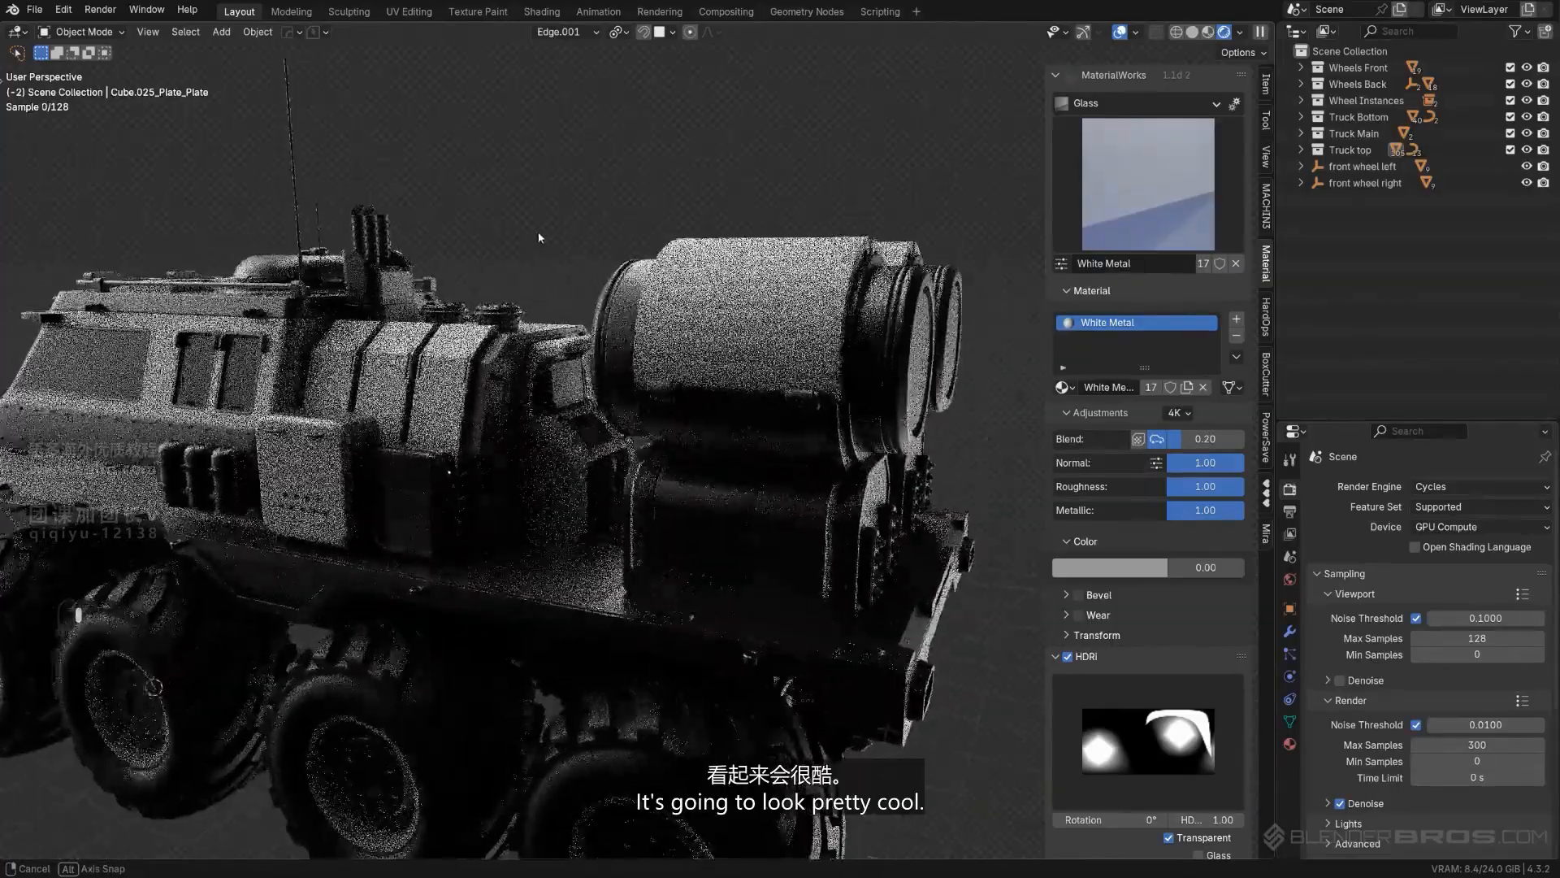
- Examine the rear console's keyboard panel and screen up close to judge their materials
scroll(569, 431, up, 5)
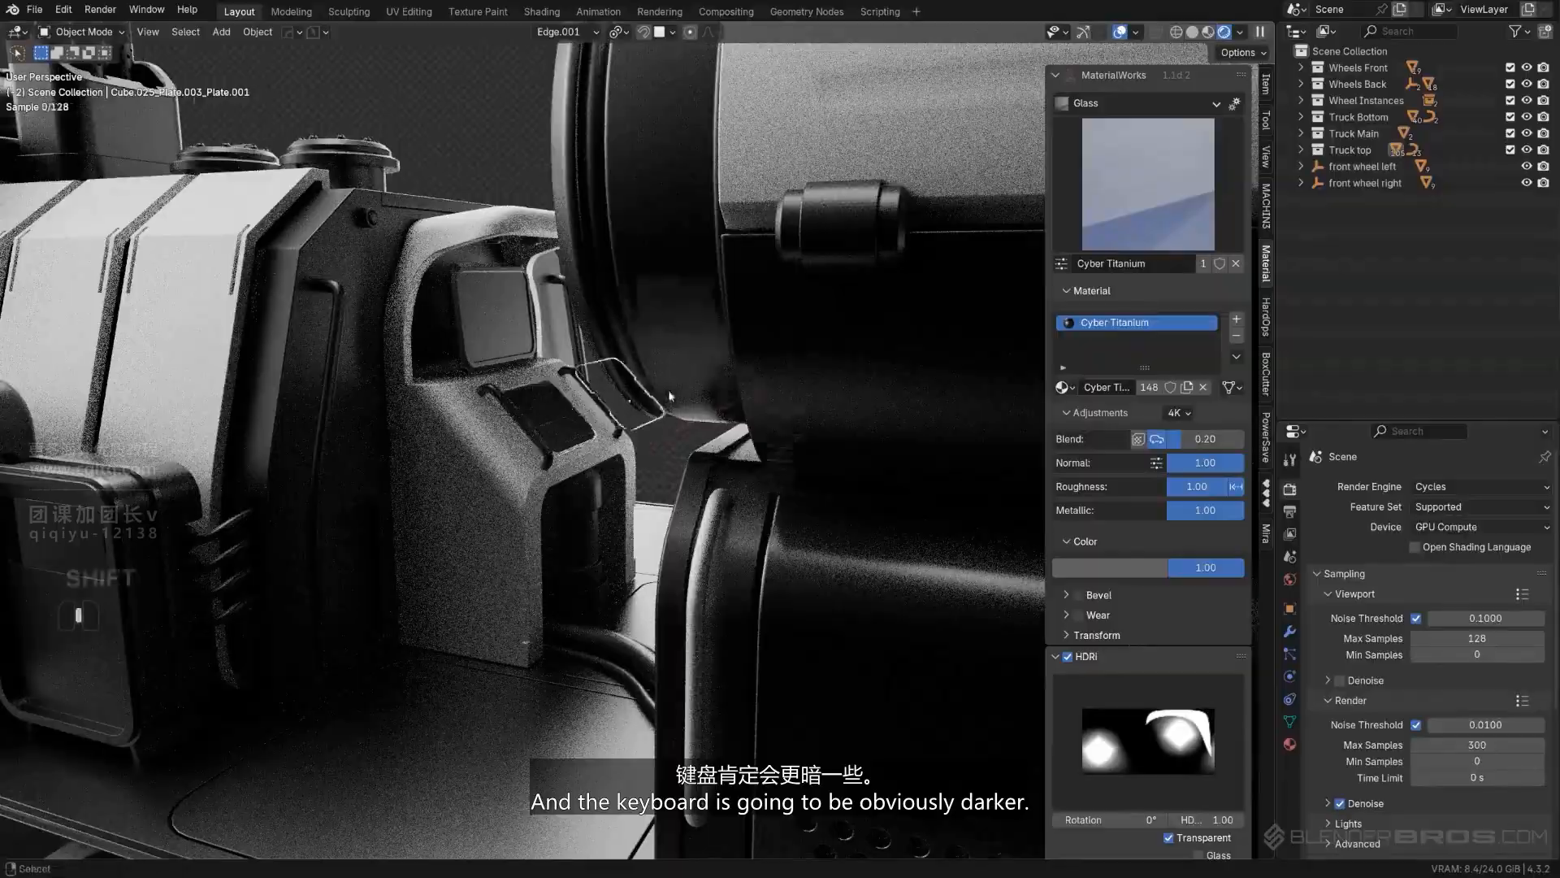
shift+middle_drag(669, 396, 674, 369)
scroll(670, 374, up, 2)
scroll(662, 370, down, 1)
click(558, 214)
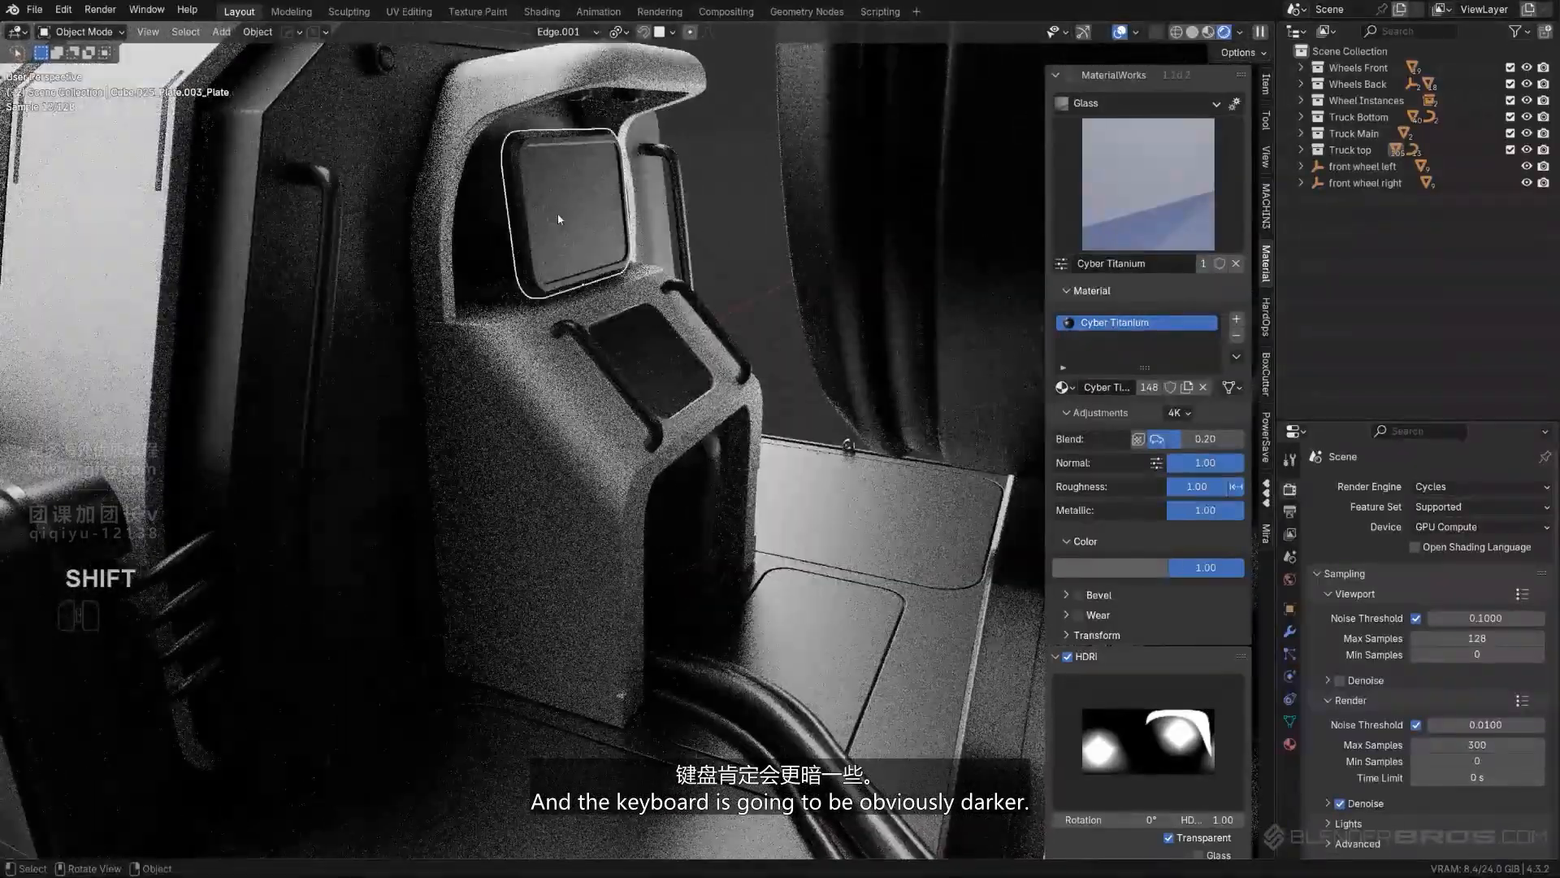
scroll(559, 218, down, 2)
scroll(573, 236, up, 3)
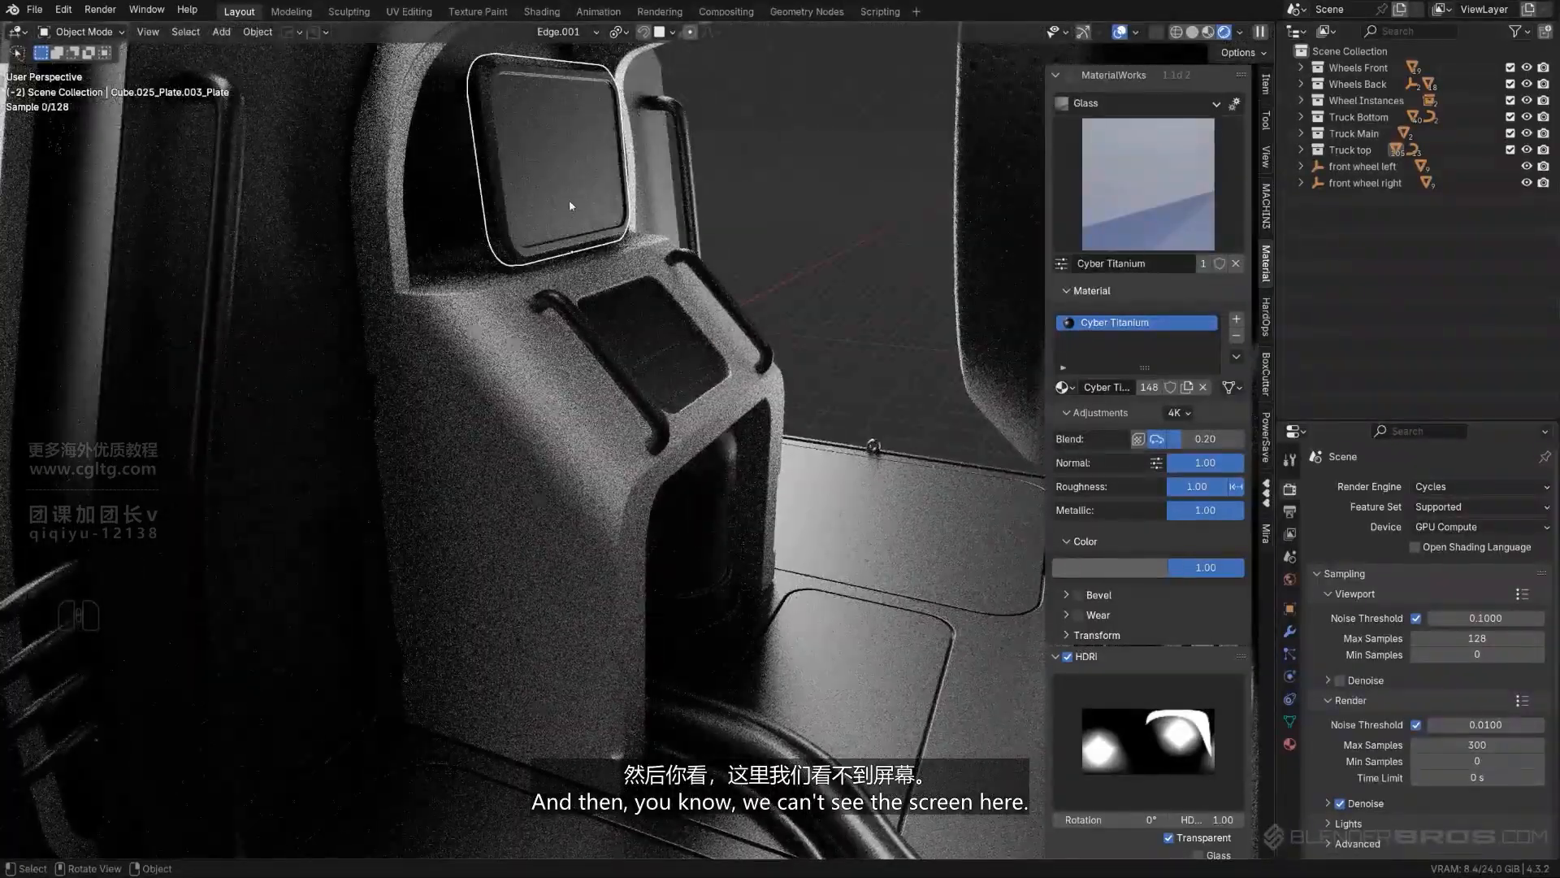
middle_drag(562, 136, 734, 504)
- Copy the Rubber Tyre material from a rear tyre to the cables running between the console and the cylinder base
click(737, 502)
scroll(726, 489, up, 2)
shift+click(648, 455)
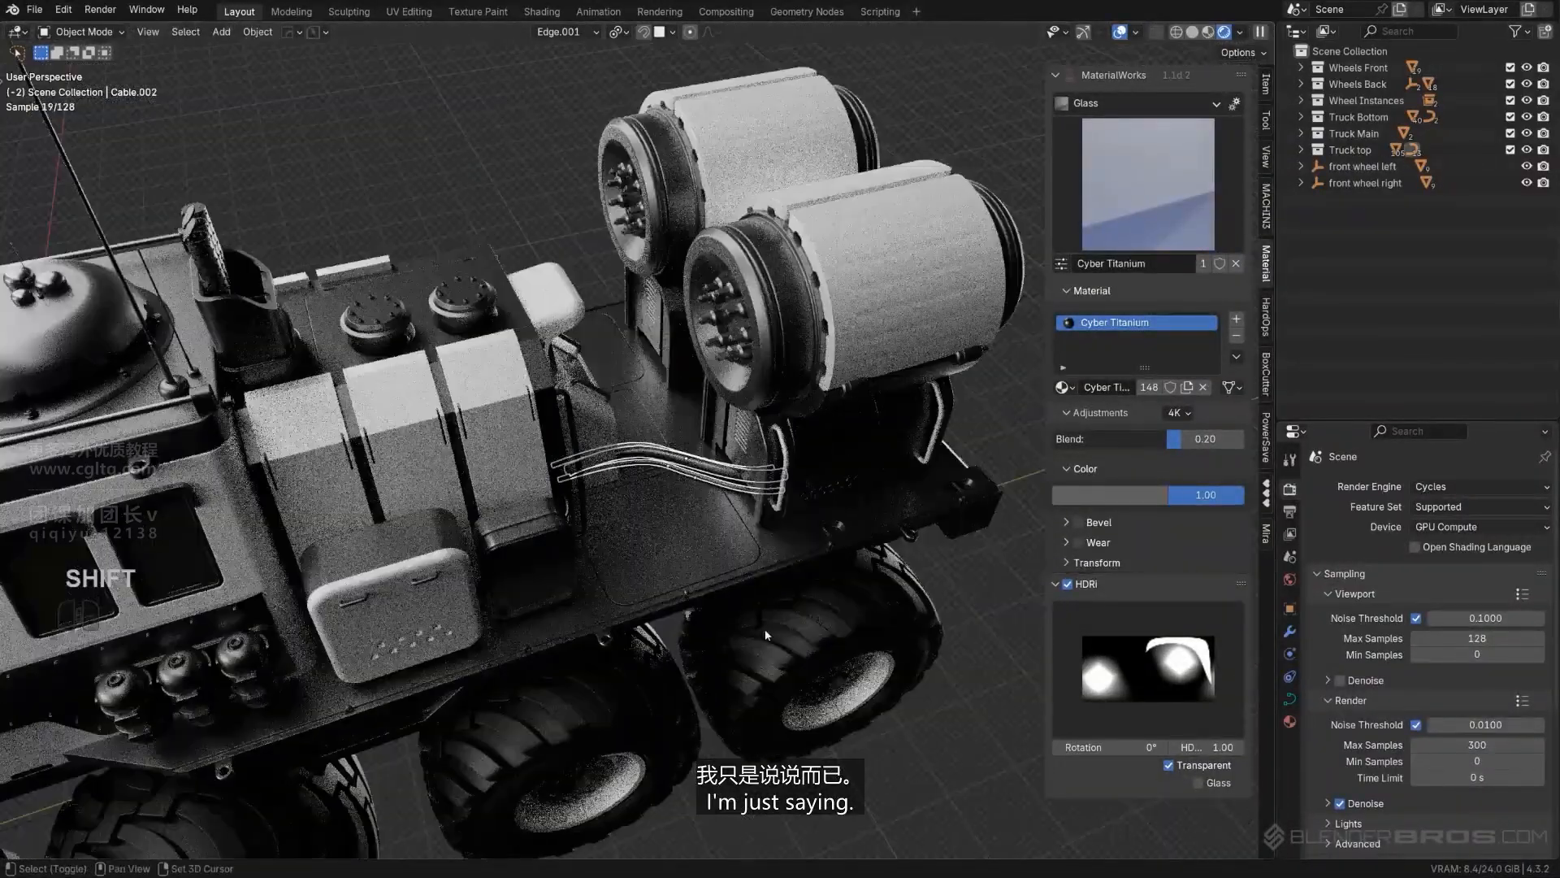
shift+click(764, 629)
key(ctrl+z)
shift+click(558, 702)
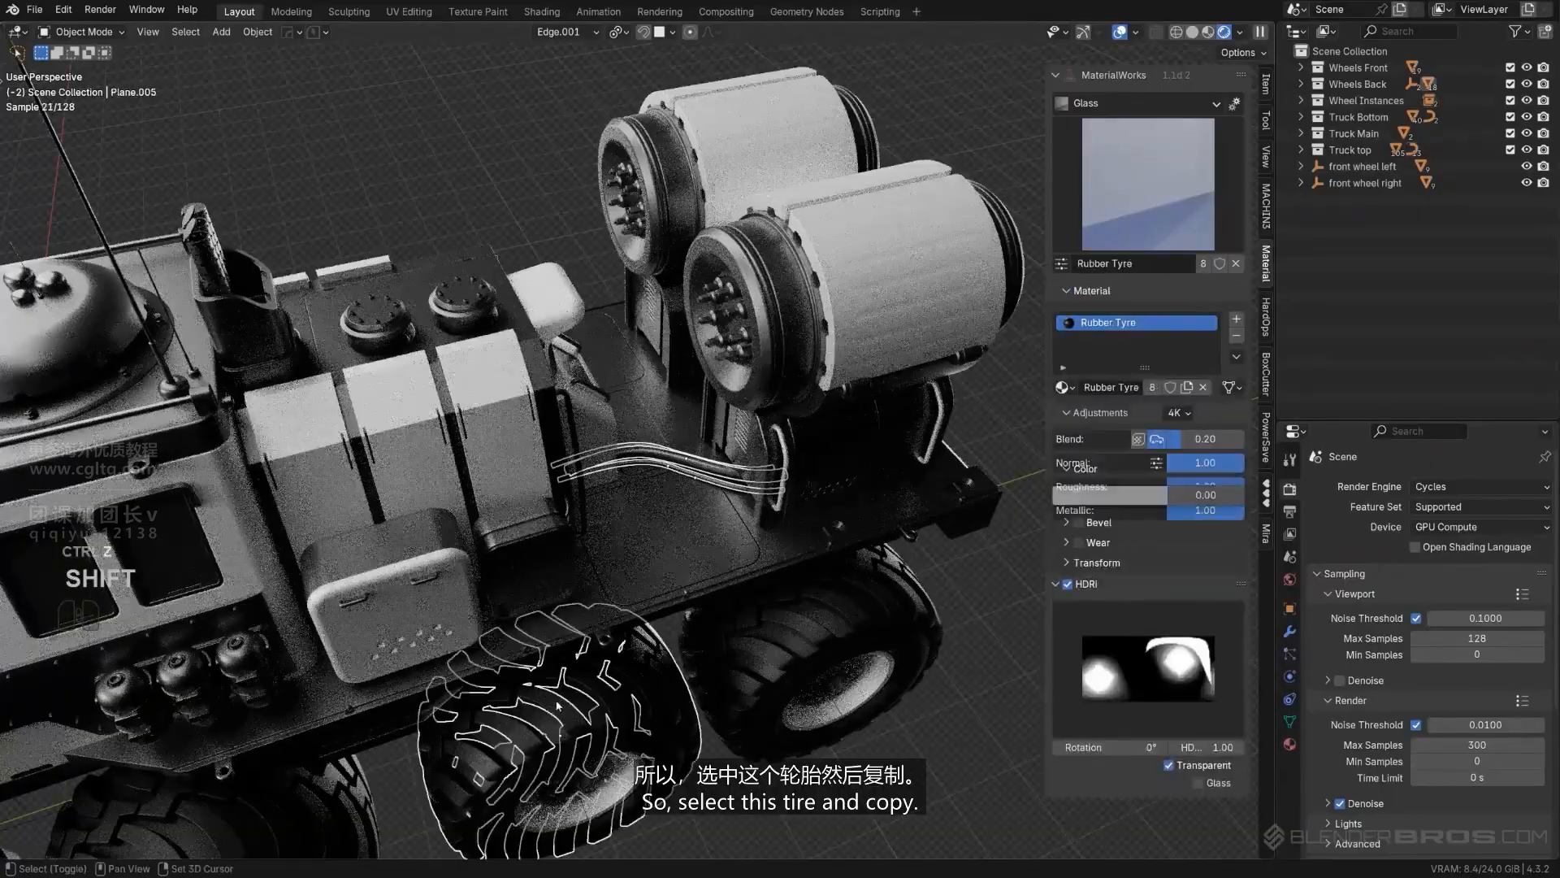
click(1256, 396)
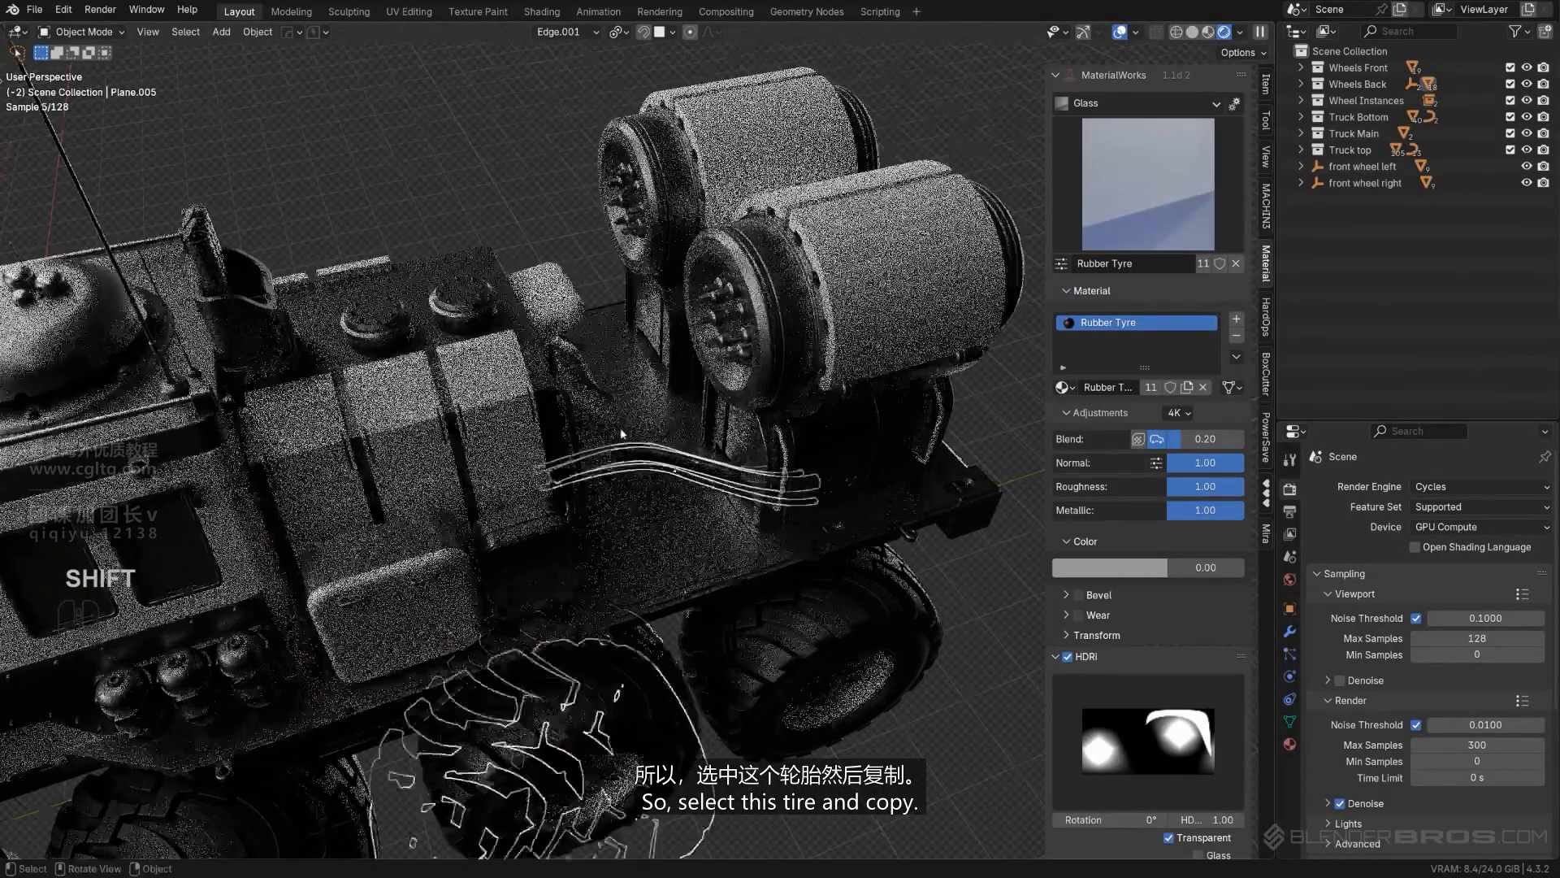
- Copy the Rubber Tyre material from the front tyre to the two short cables between the front tanks
middle_drag(624, 437, 727, 419)
scroll(727, 419, down, 5)
middle_drag(488, 400, 798, 323)
scroll(798, 323, up, 3)
middle_drag(574, 415, 715, 443)
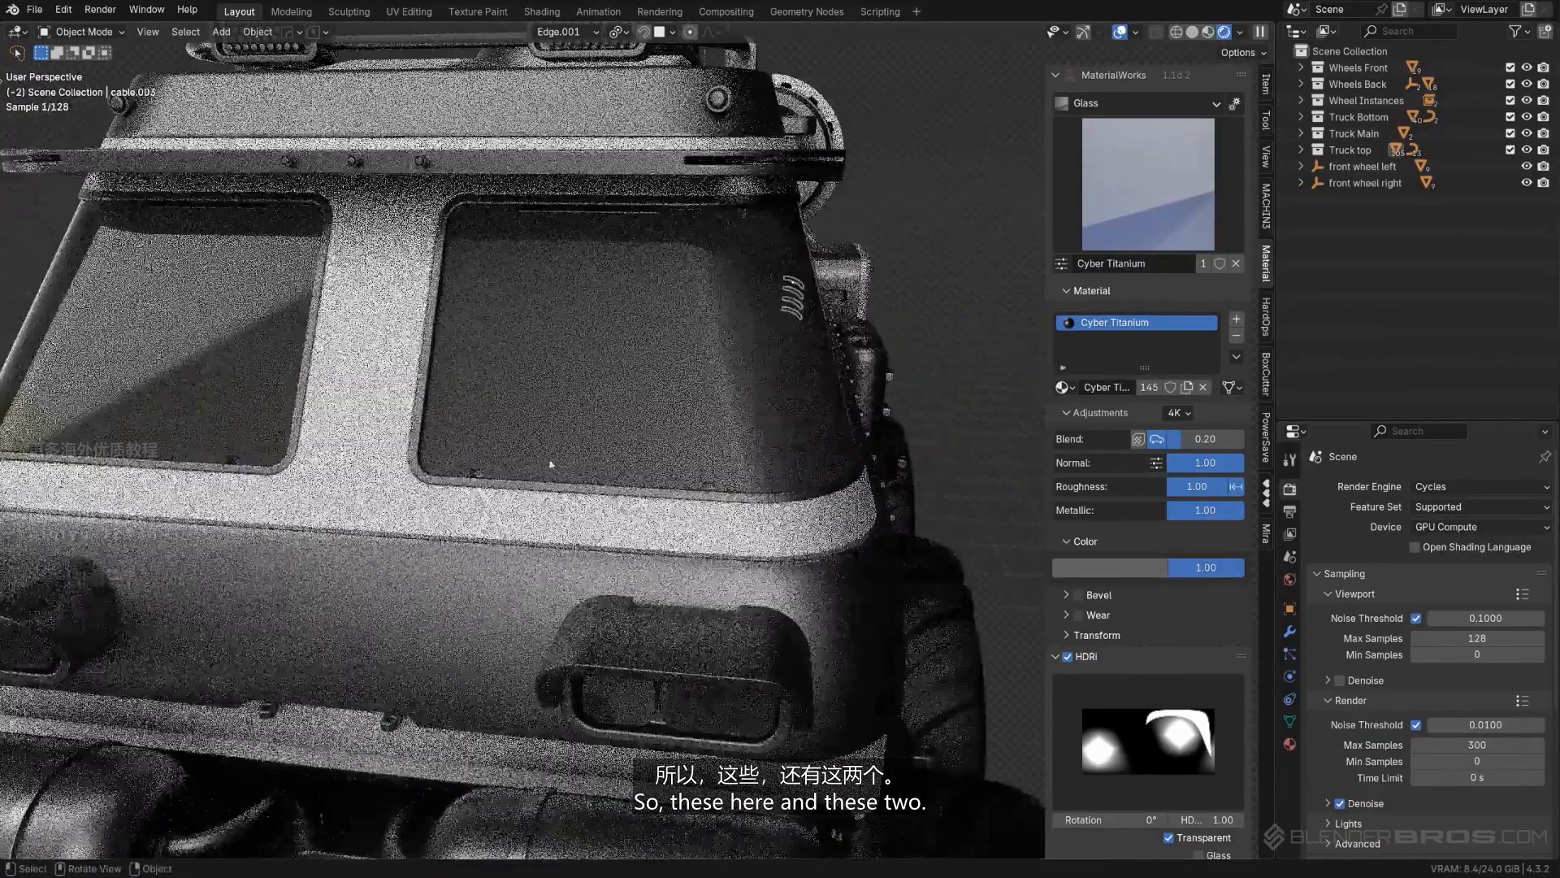
scroll(550, 464, down, 4)
shift+middle_drag(447, 581, 524, 604)
shift+click(533, 606)
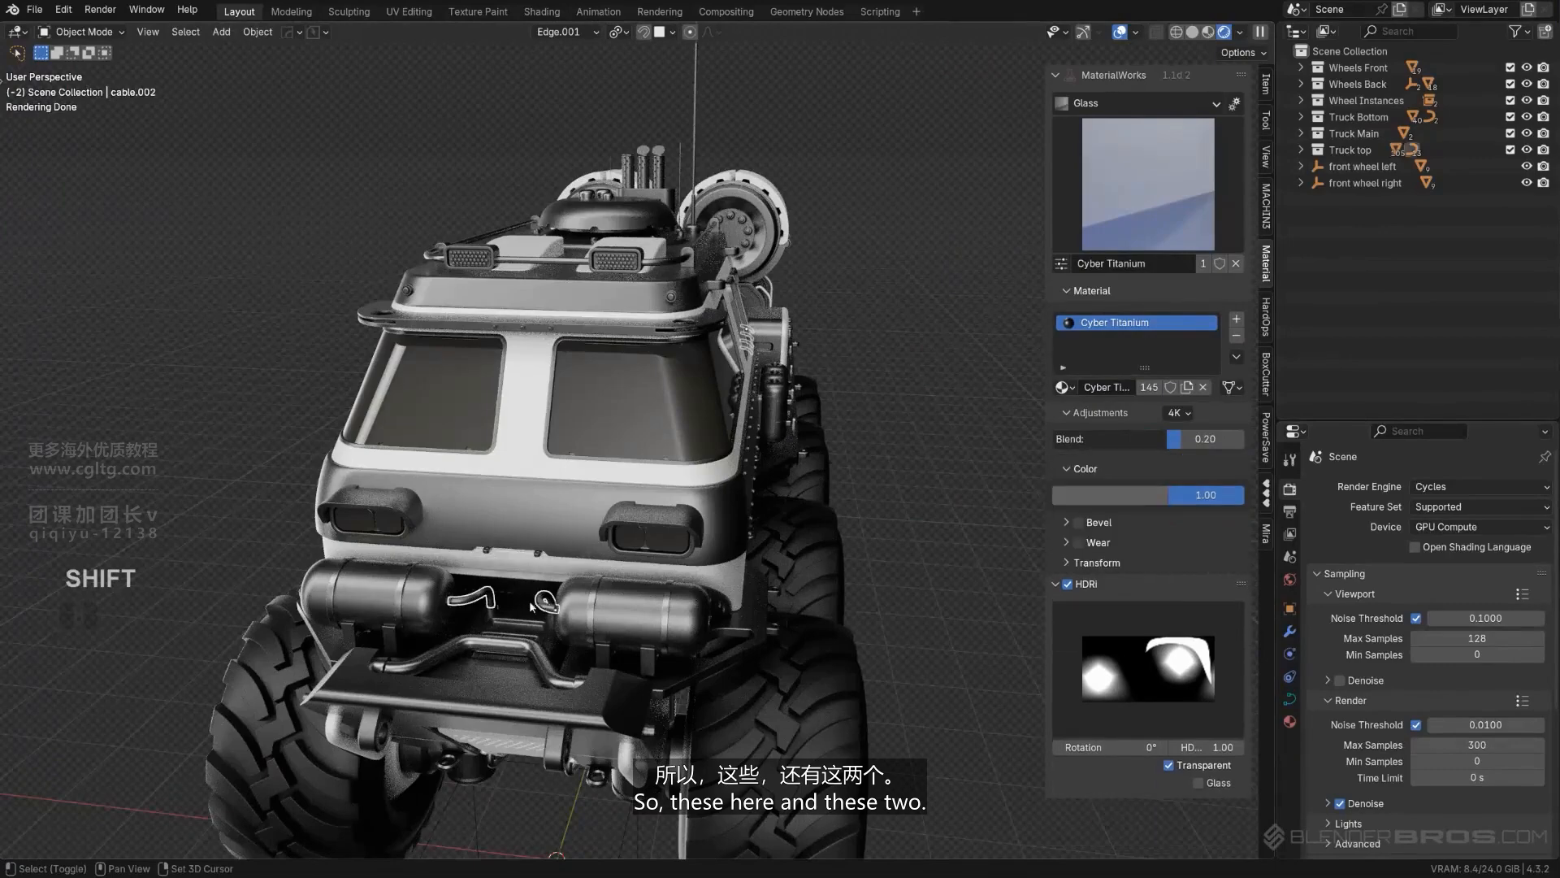
shift+click(811, 671)
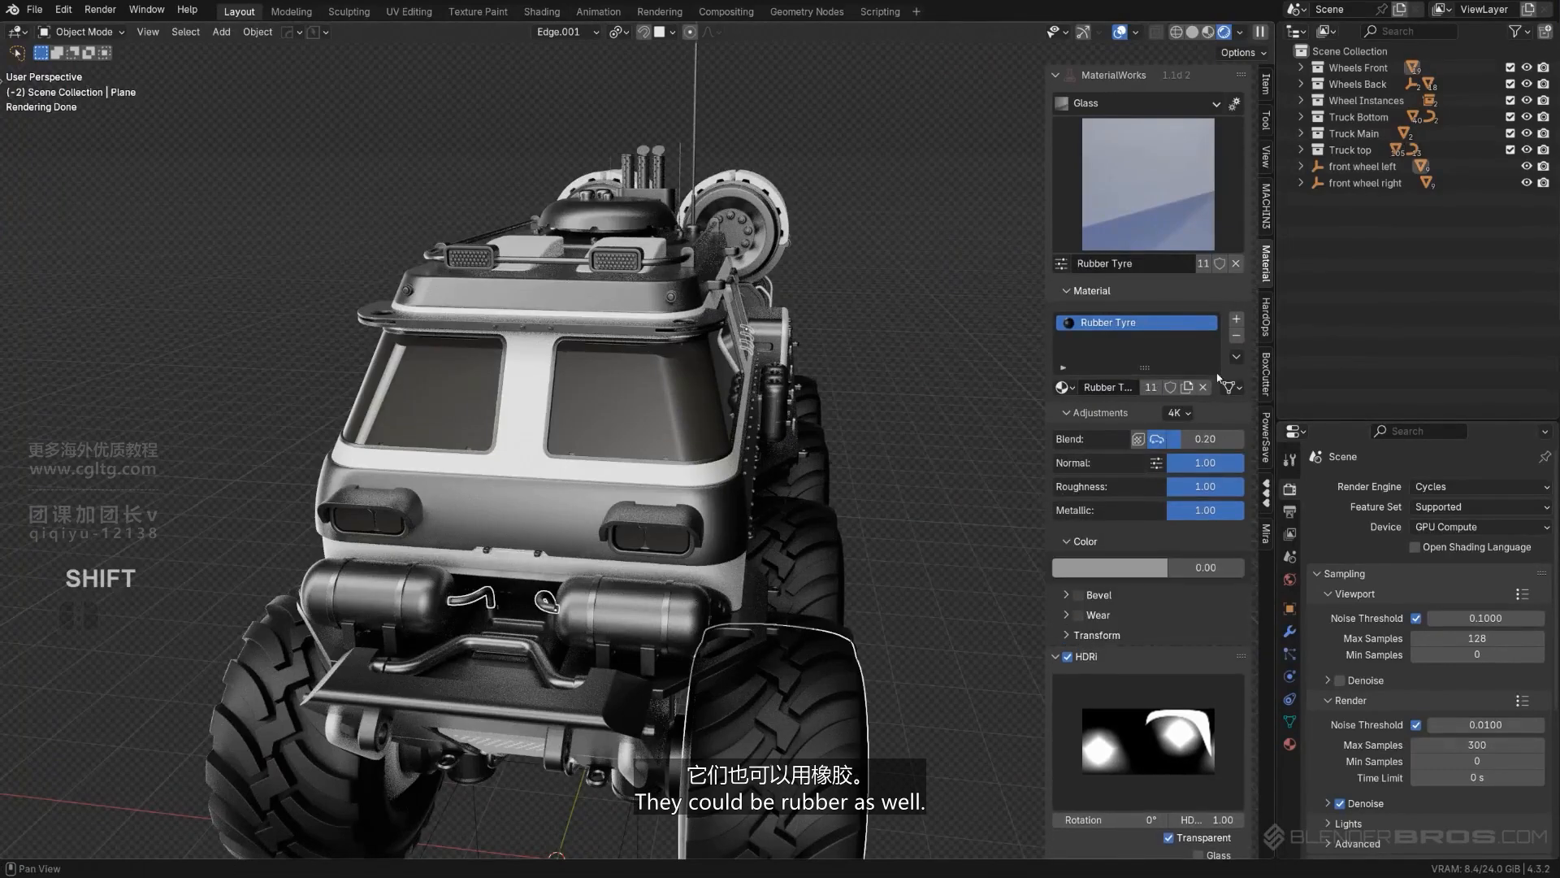
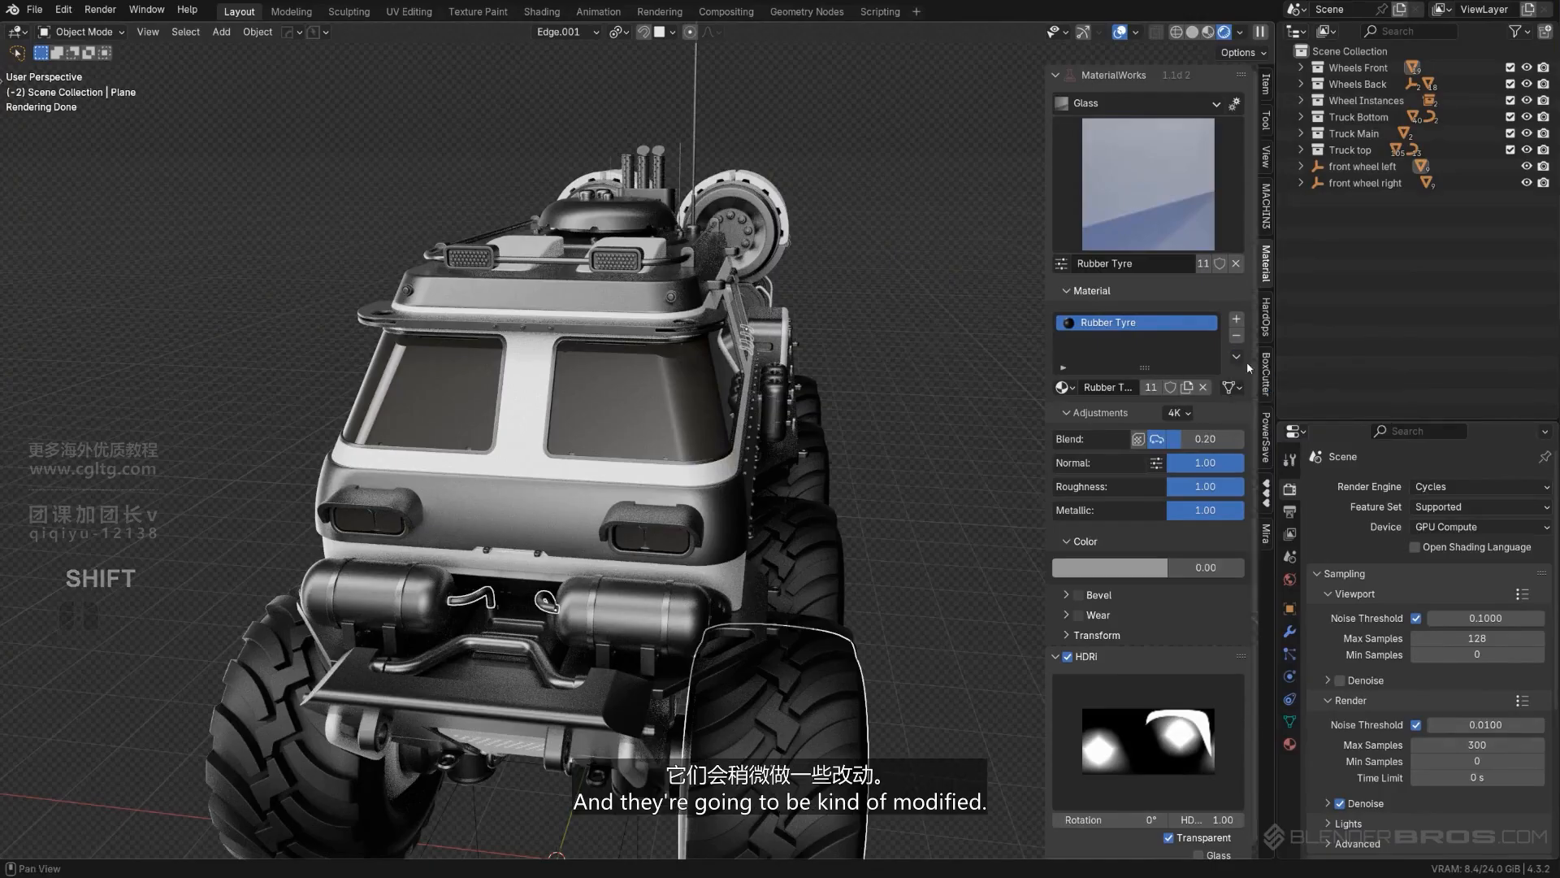
- Copy the White Metal material from the perforated front plate to the bent tubes at its lower end
scroll(524, 670, up, 1)
shift+middle_drag(515, 681, 476, 480)
scroll(569, 531, up, 2)
scroll(539, 511, down, 3)
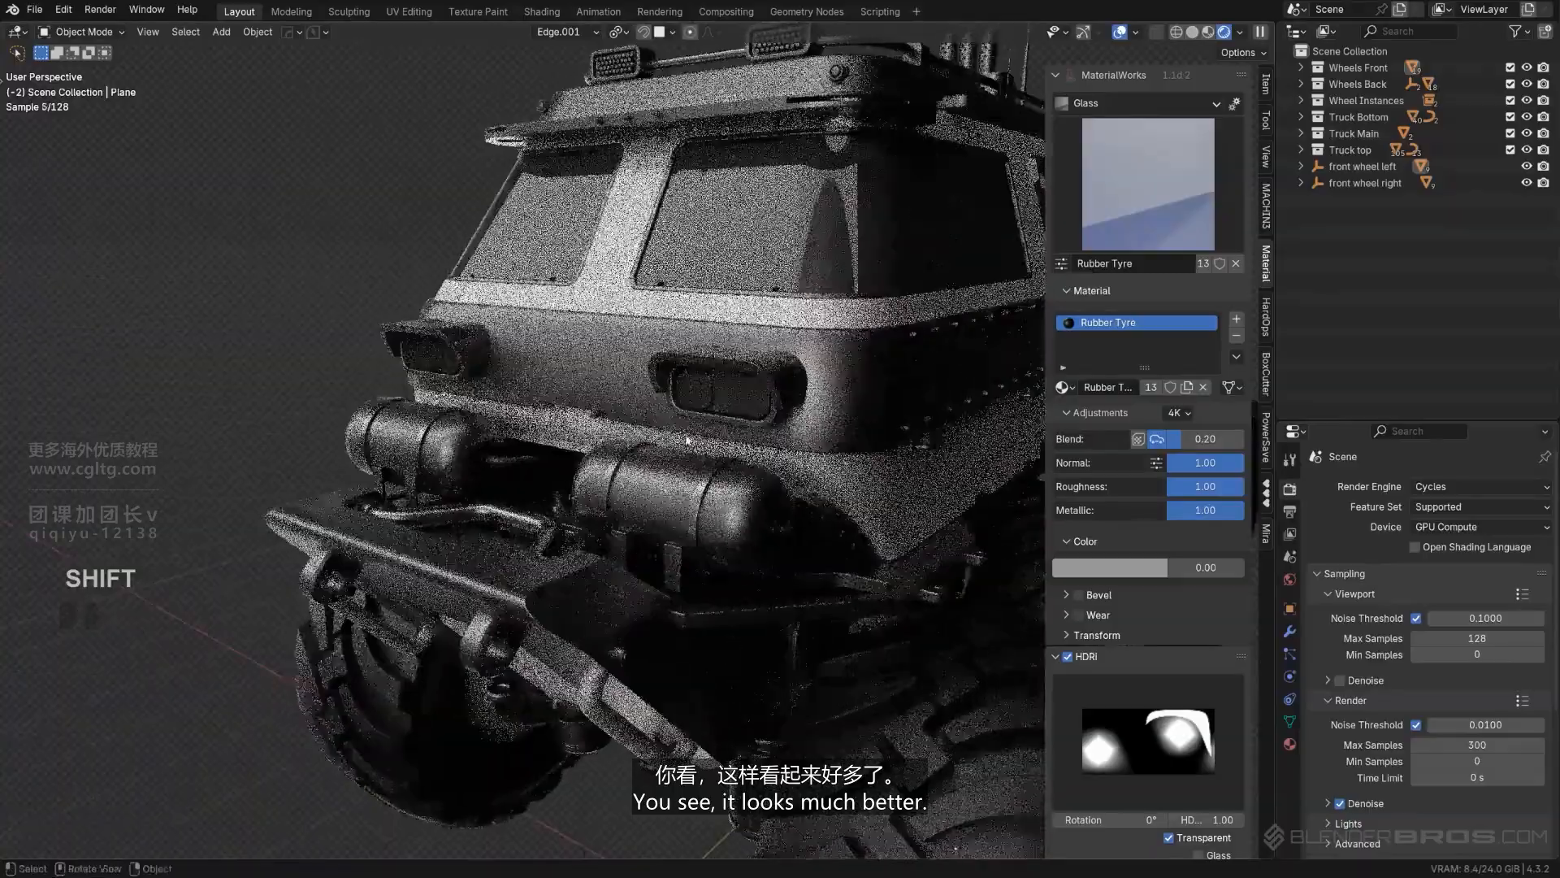
scroll(520, 460, down, 2)
middle_drag(614, 431, 570, 403)
scroll(561, 414, down, 3)
middle_drag(467, 540, 622, 513)
click(457, 559)
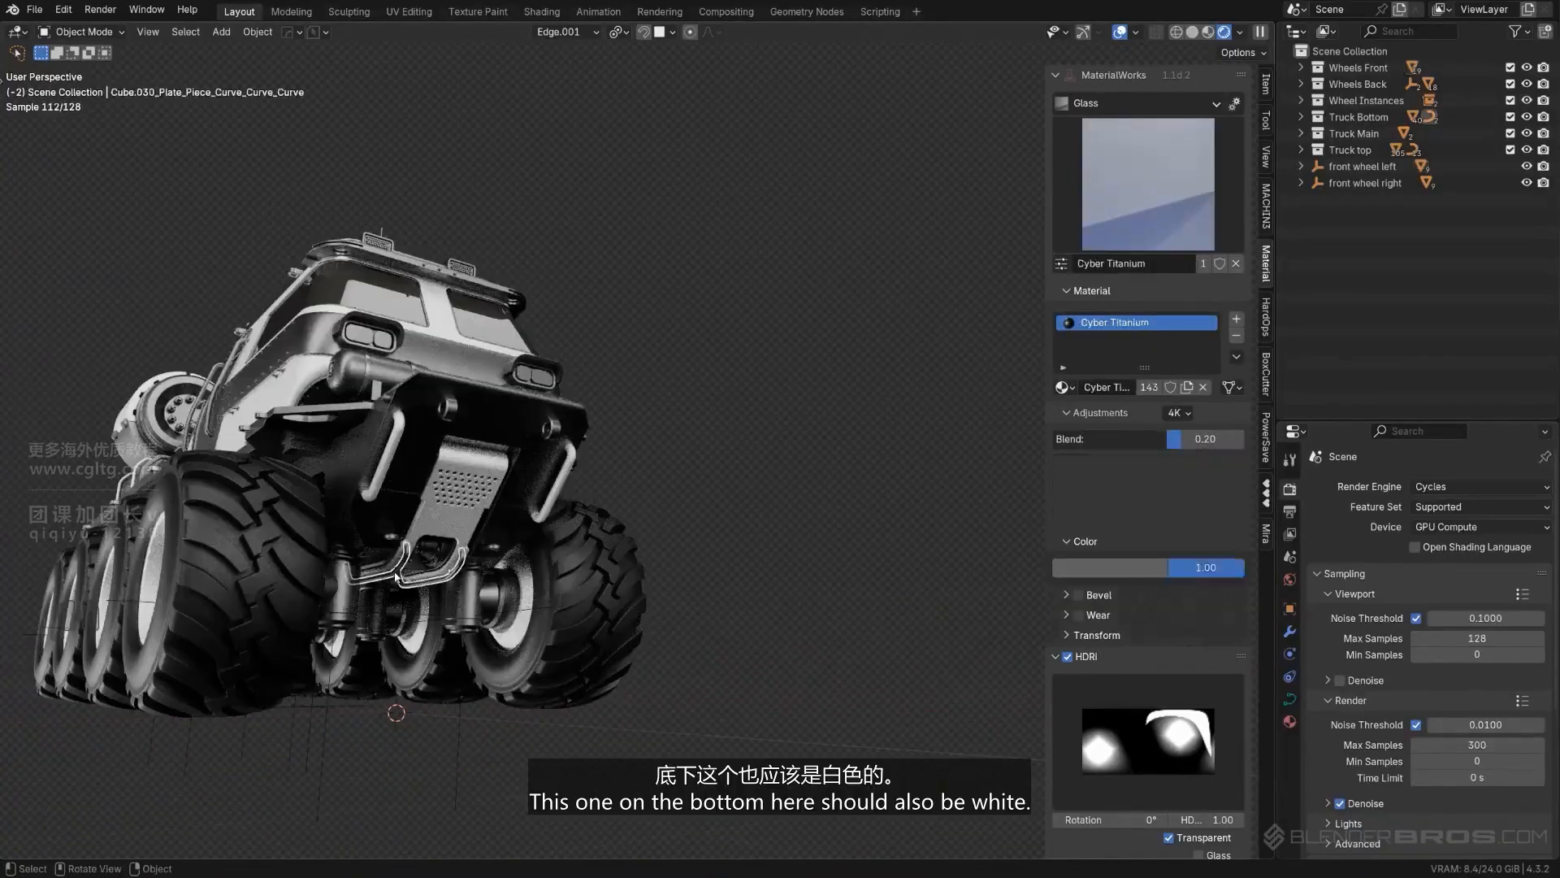
middle_drag(458, 553, 493, 547)
shift+click(492, 546)
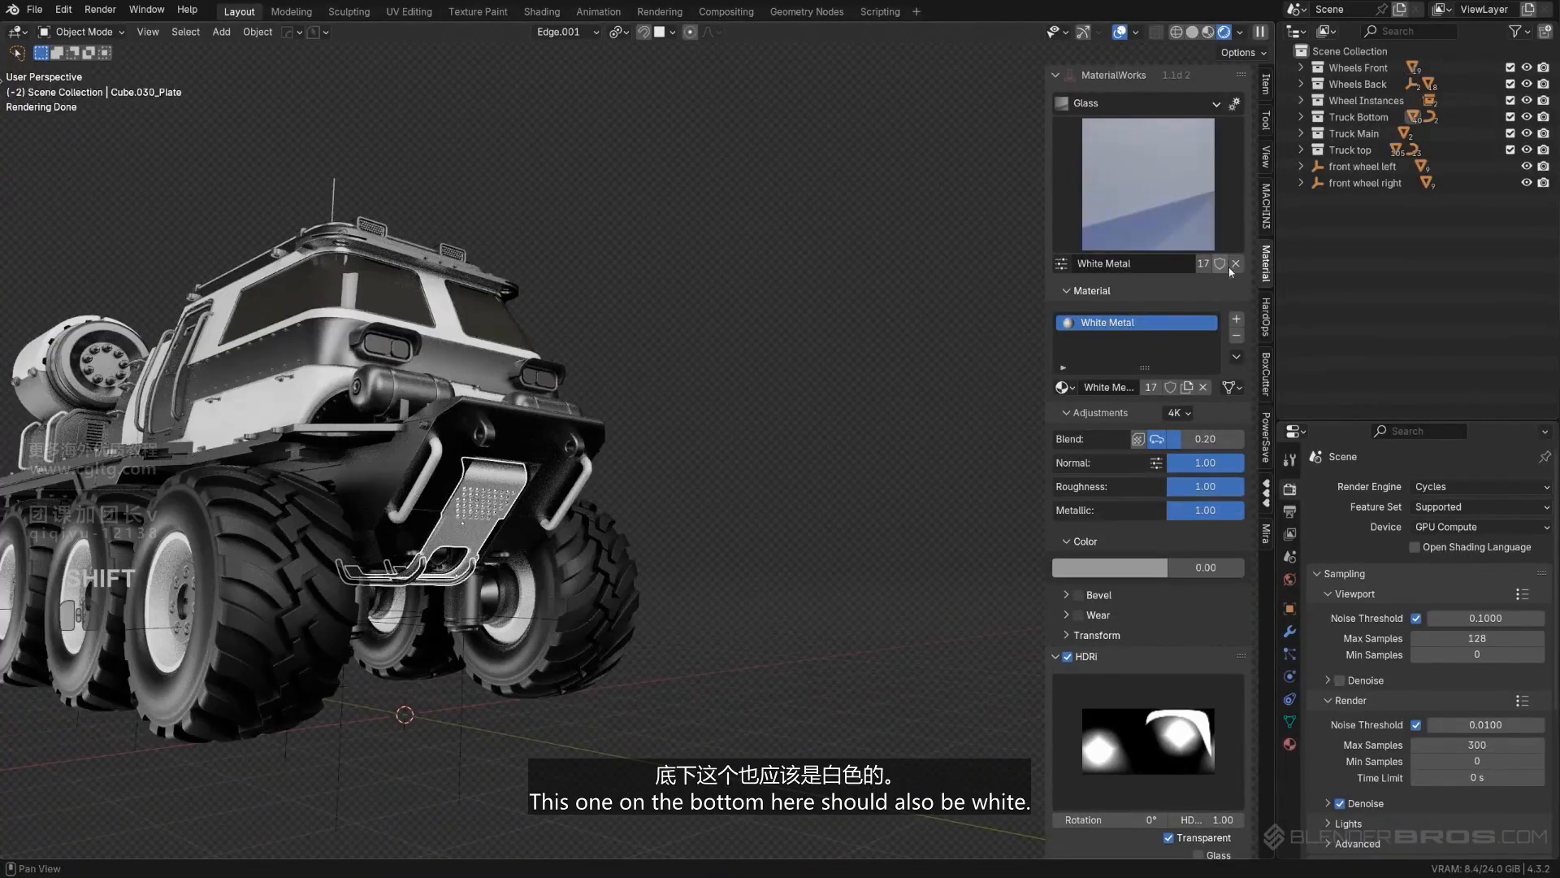
- Copy the Half Matt Steel material from the roof rail to the bent tubes below the perforated front plate
shift+click(421, 577)
middle_drag(421, 577, 393, 317)
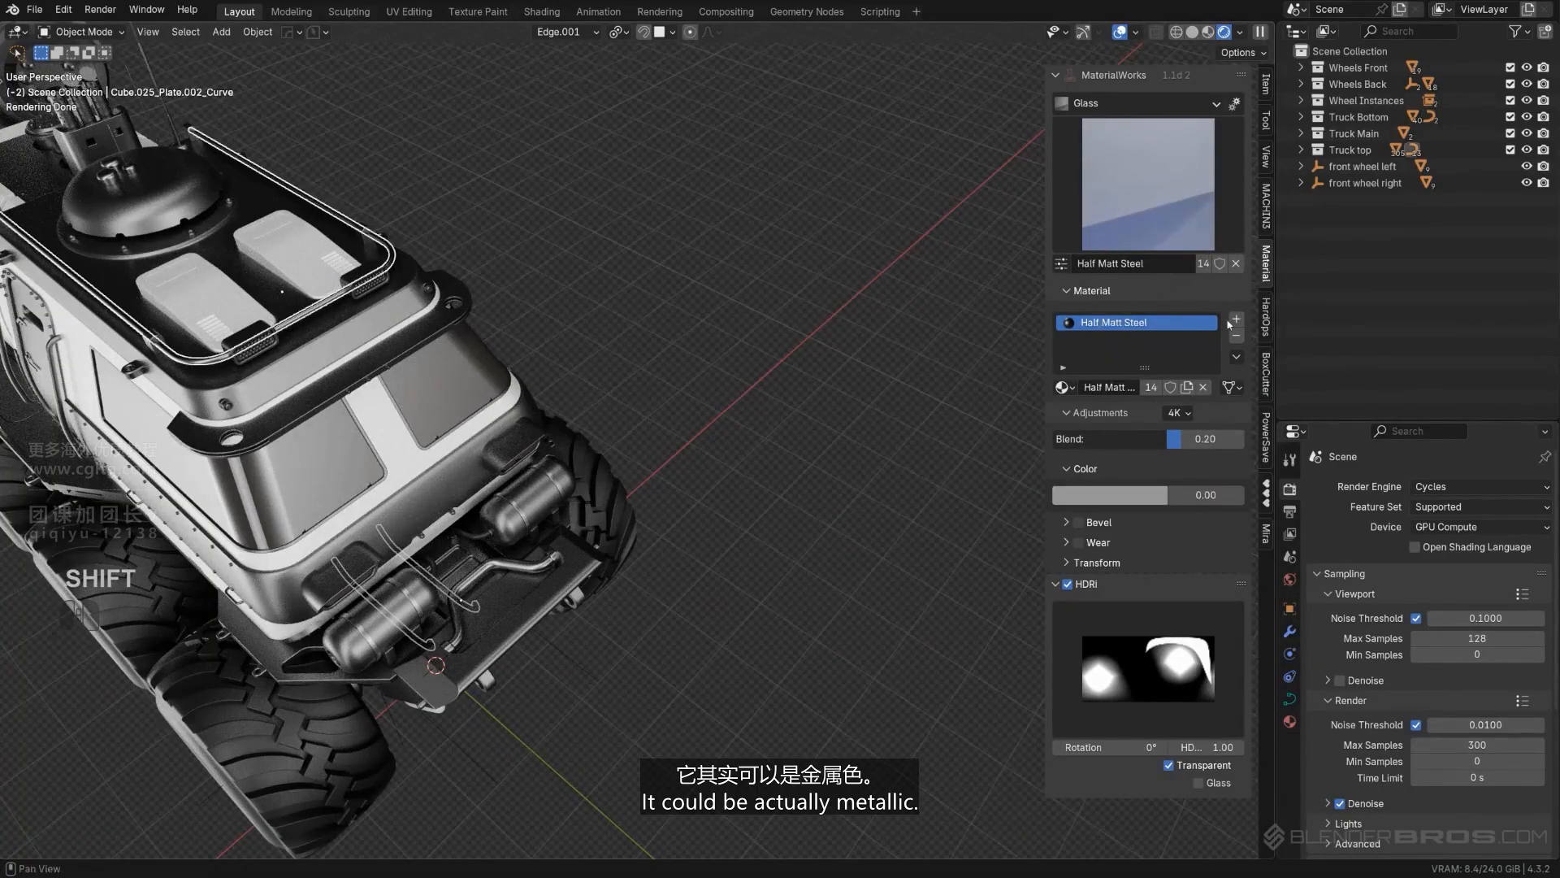
click(1276, 392)
- Copy the Half Matt Steel material from the bent front tubes to the bracket in the middle between them
middle_drag(521, 569, 532, 488)
shift+click(489, 499)
scroll(532, 487, up, 2)
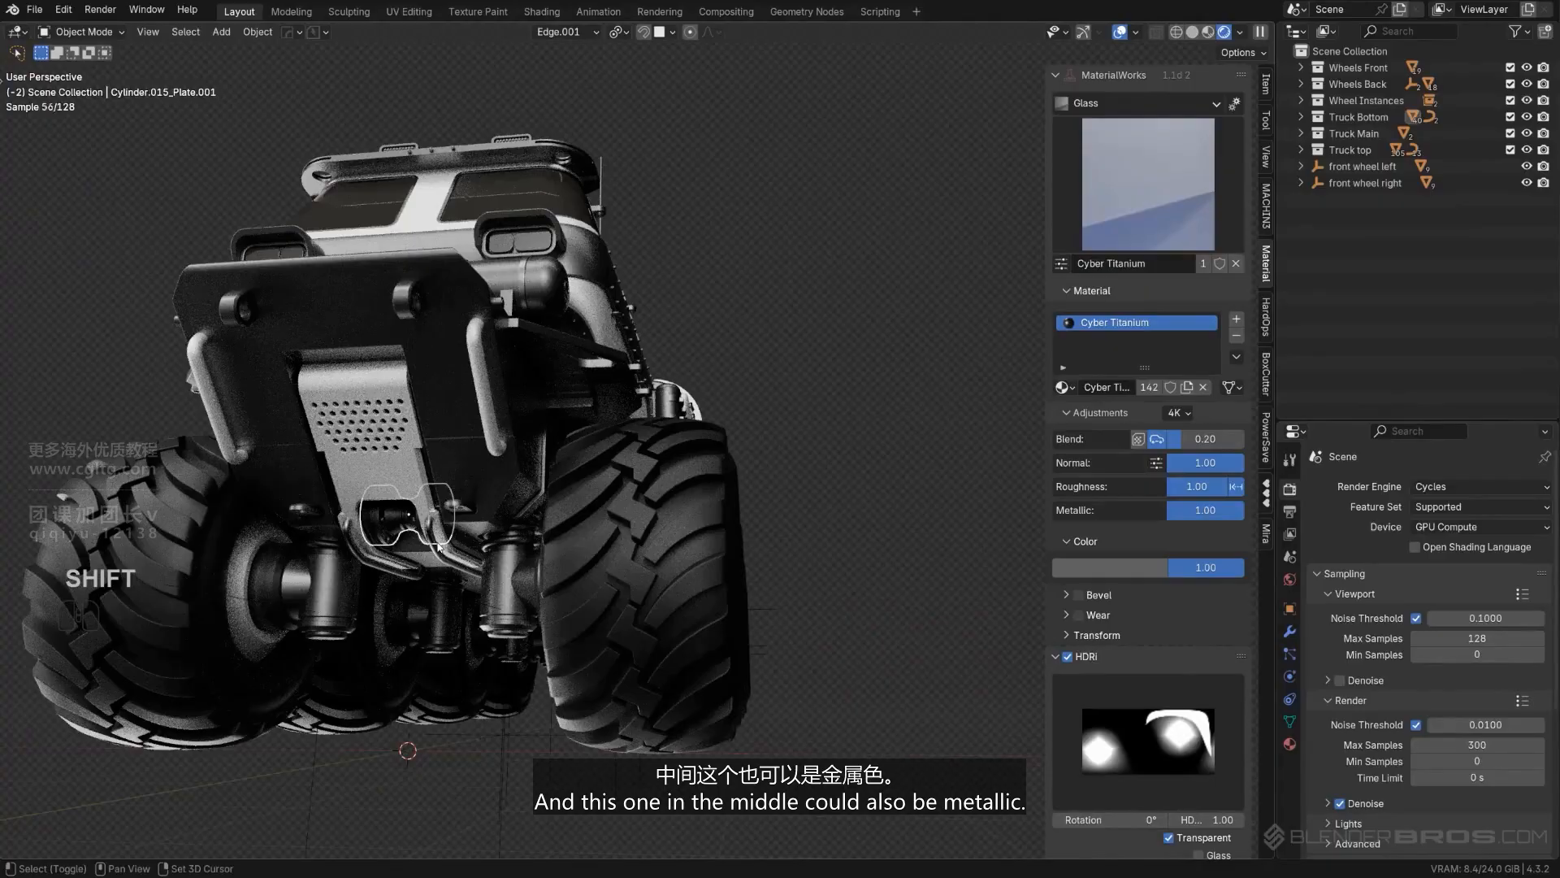
shift+click(438, 541)
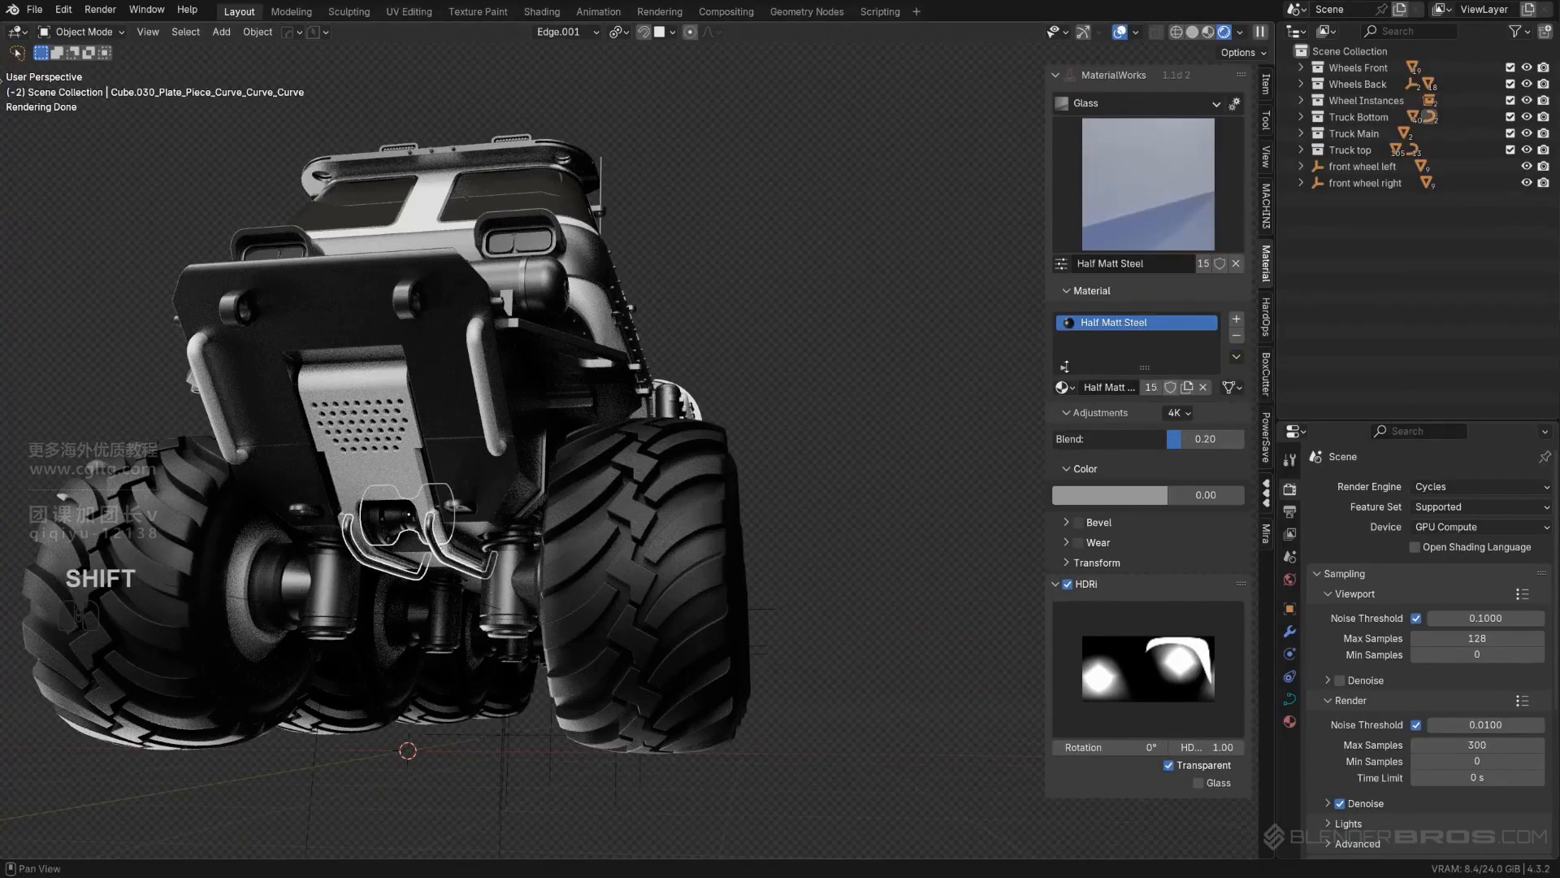
click(398, 524)
shift+click(439, 540)
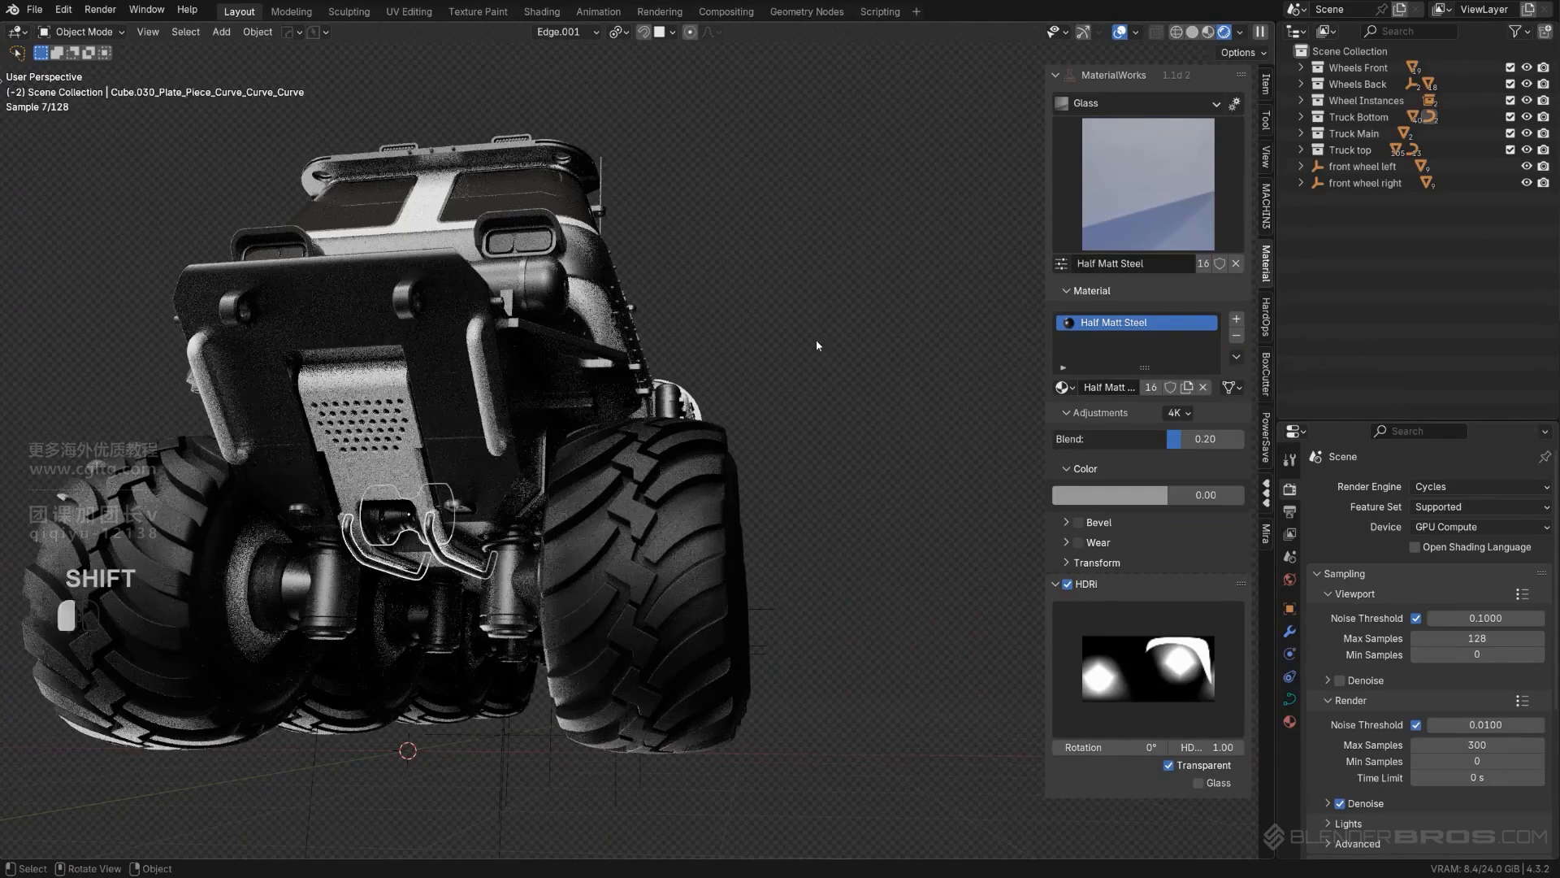
- Copy the White Metal material from the perforated front plate to the part directly beneath it
middle_drag(660, 382, 597, 426)
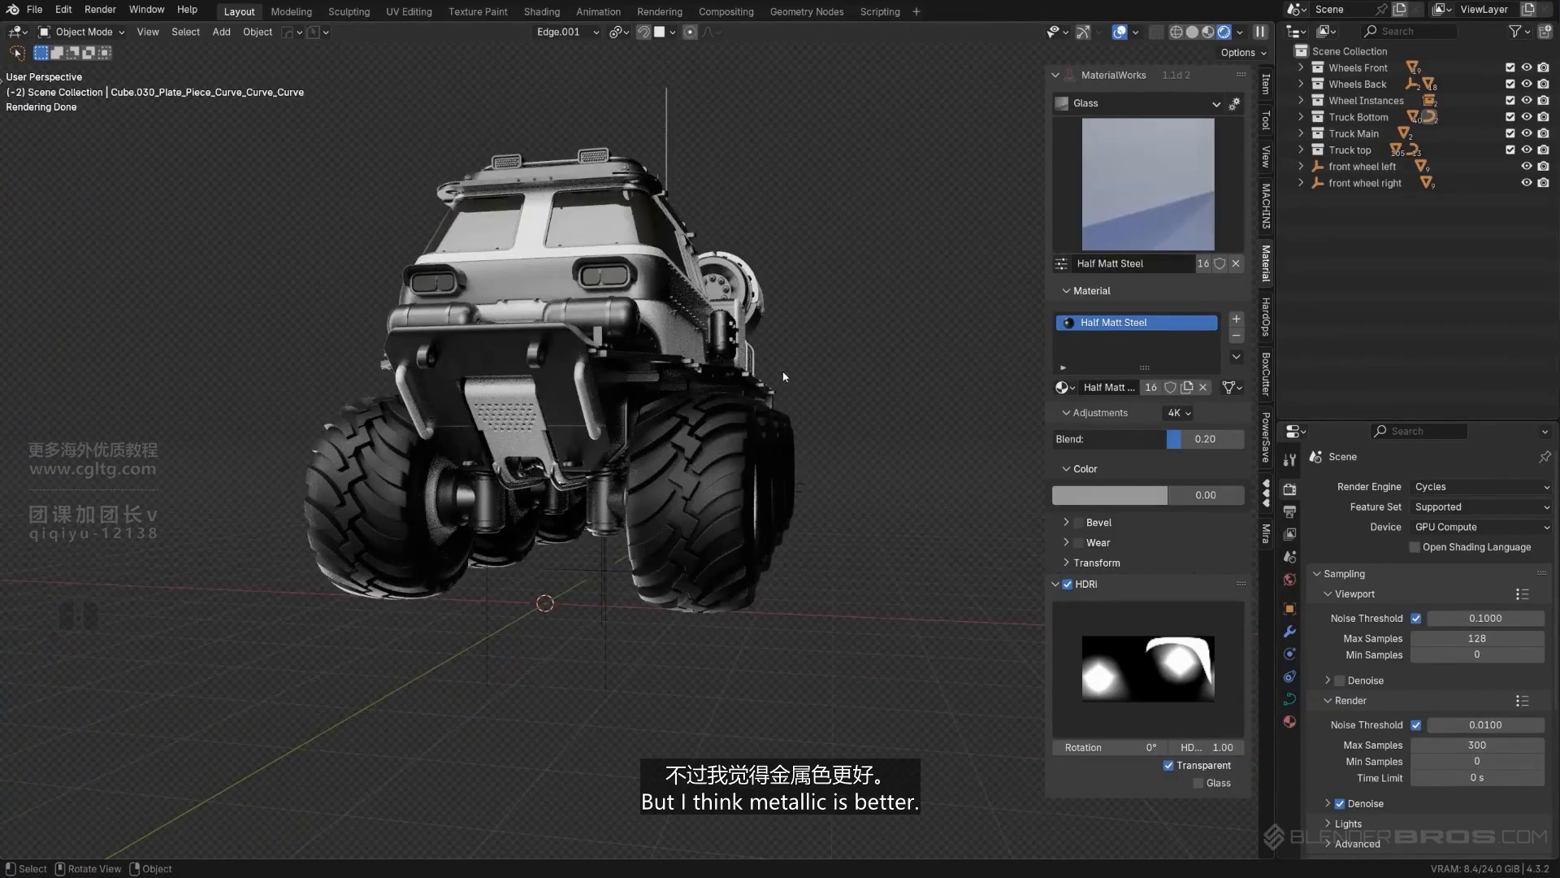
shift+middle_drag(784, 376, 723, 345)
shift+middle_drag(505, 273, 569, 235)
scroll(520, 407, up, 1)
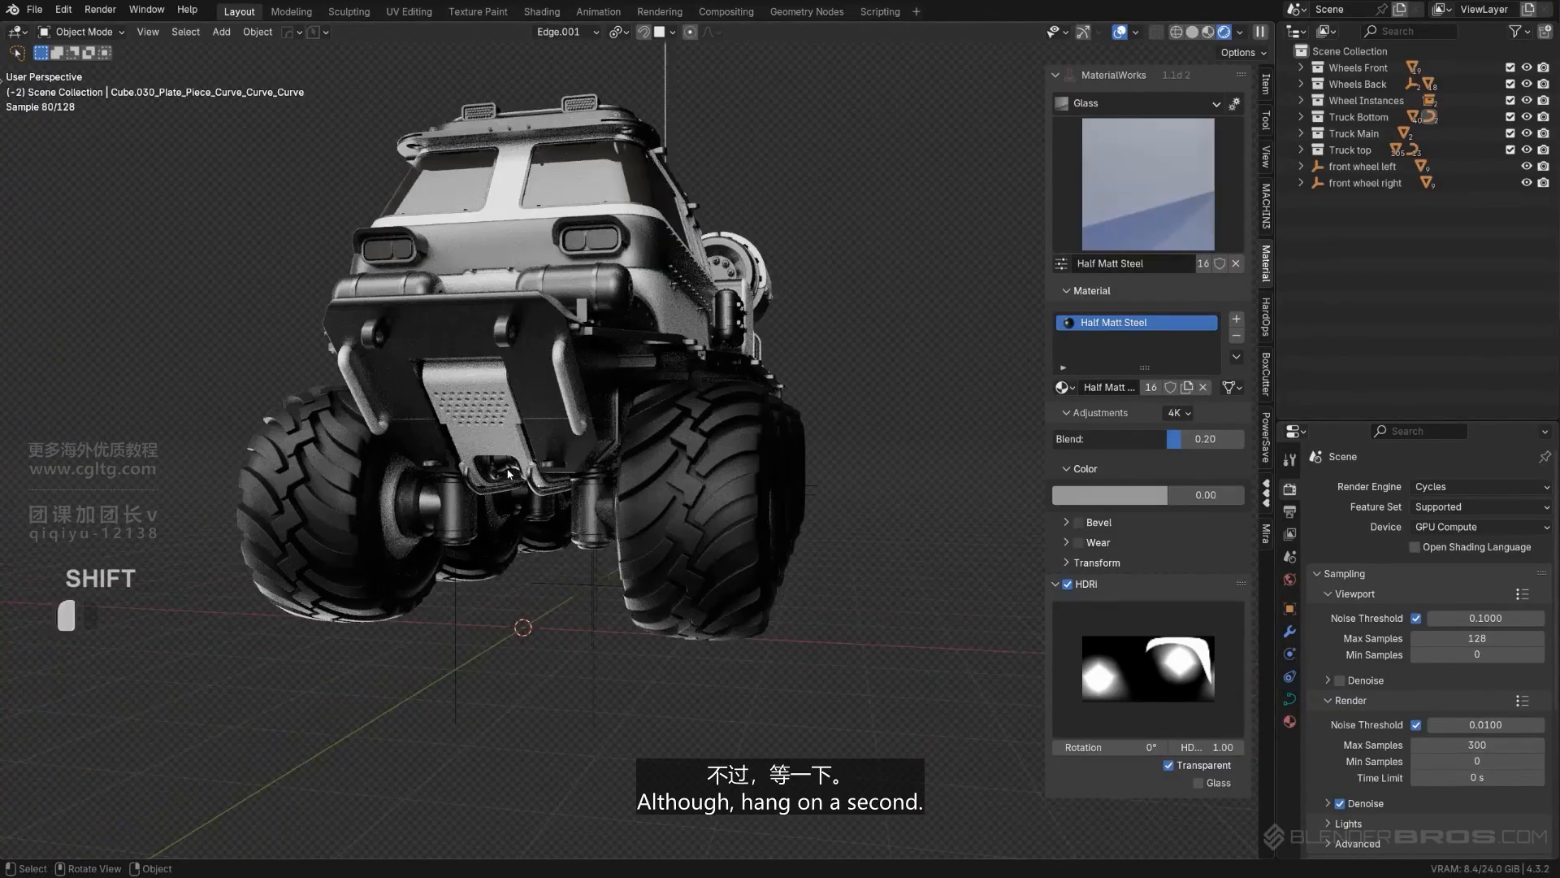
shift+click(509, 473)
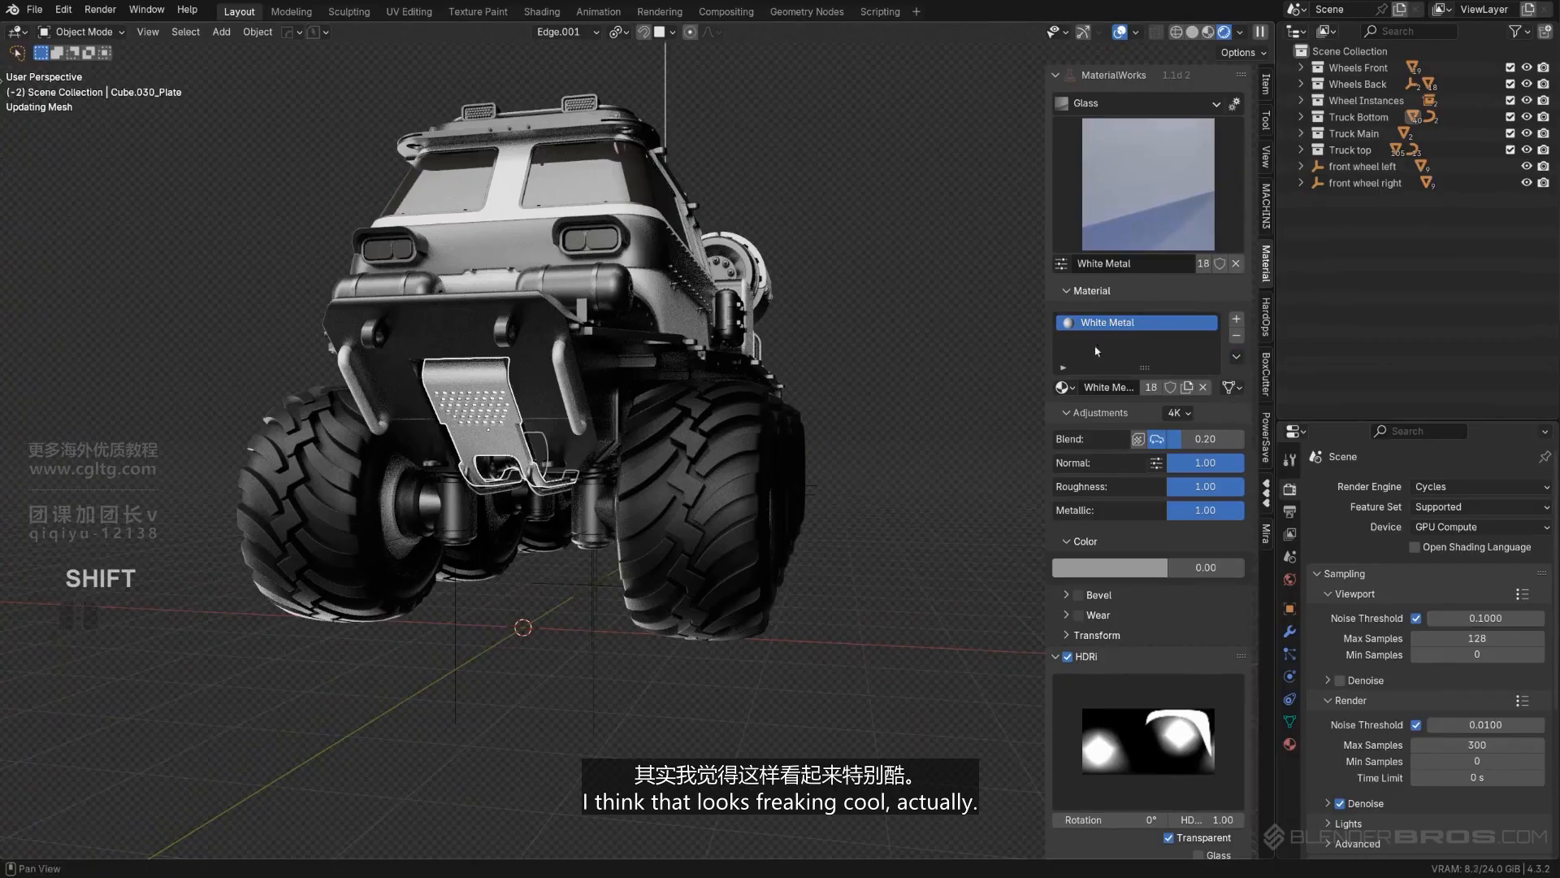
- Copy the Half Matt Steel material from the roof rail to the rows of bolts along the cabin's dark side band
scroll(764, 264, down, 2)
mouse_move(764, 264)
middle_down()
mouse_move(890, 273)
mouse_move(730, 261)
mouse_move(772, 267)
middle_up()
scroll(732, 293, up, 2)
shift+middle_drag(525, 345, 364, 106)
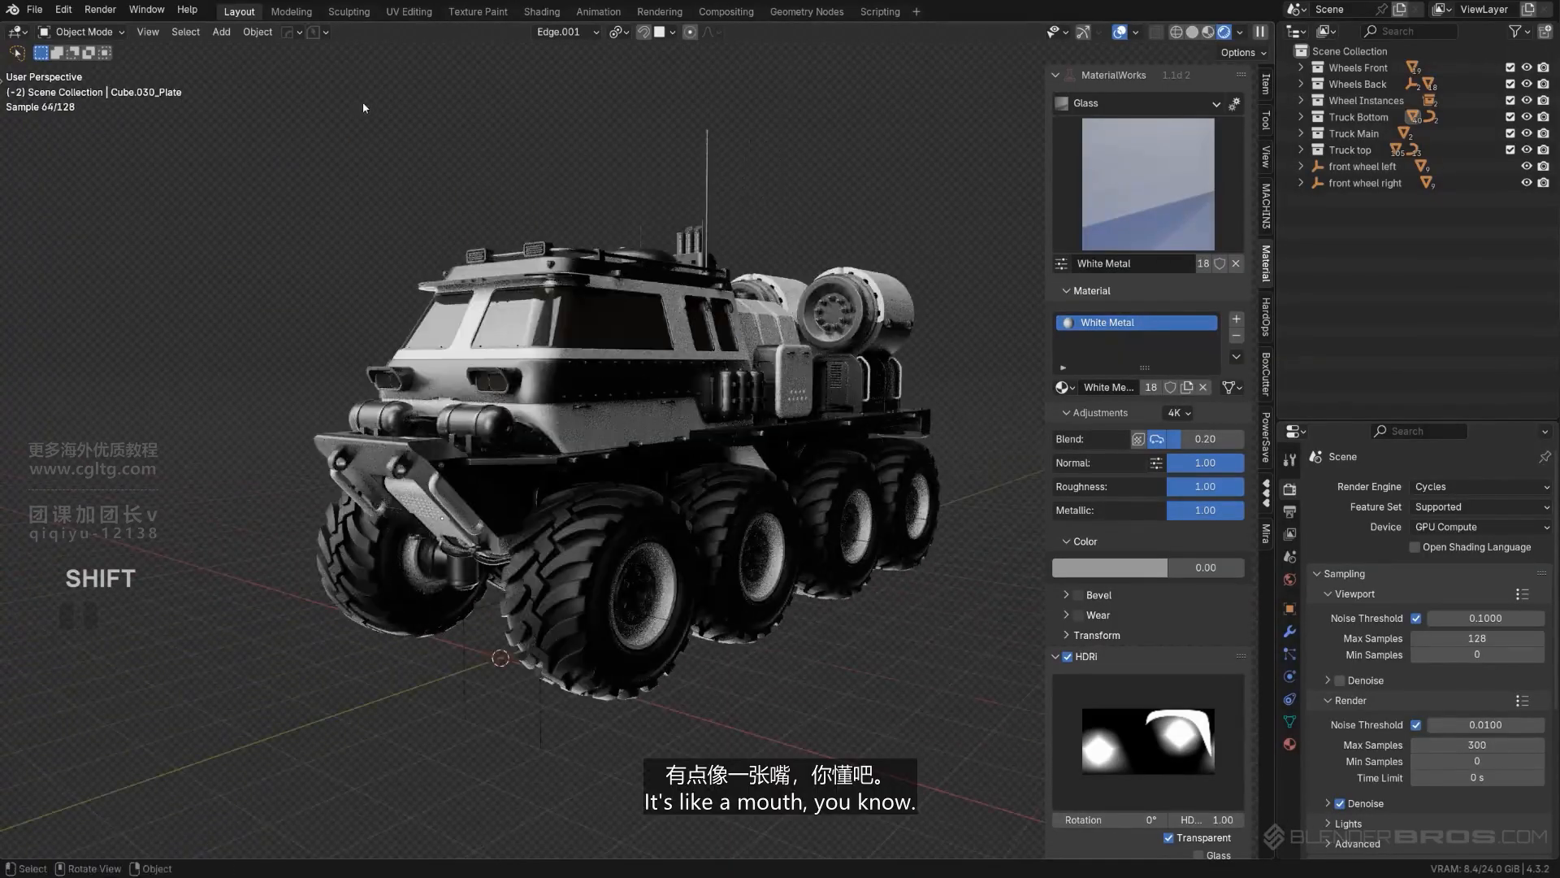
scroll(691, 395, up, 3)
shift+middle_drag(655, 489, 470, 428)
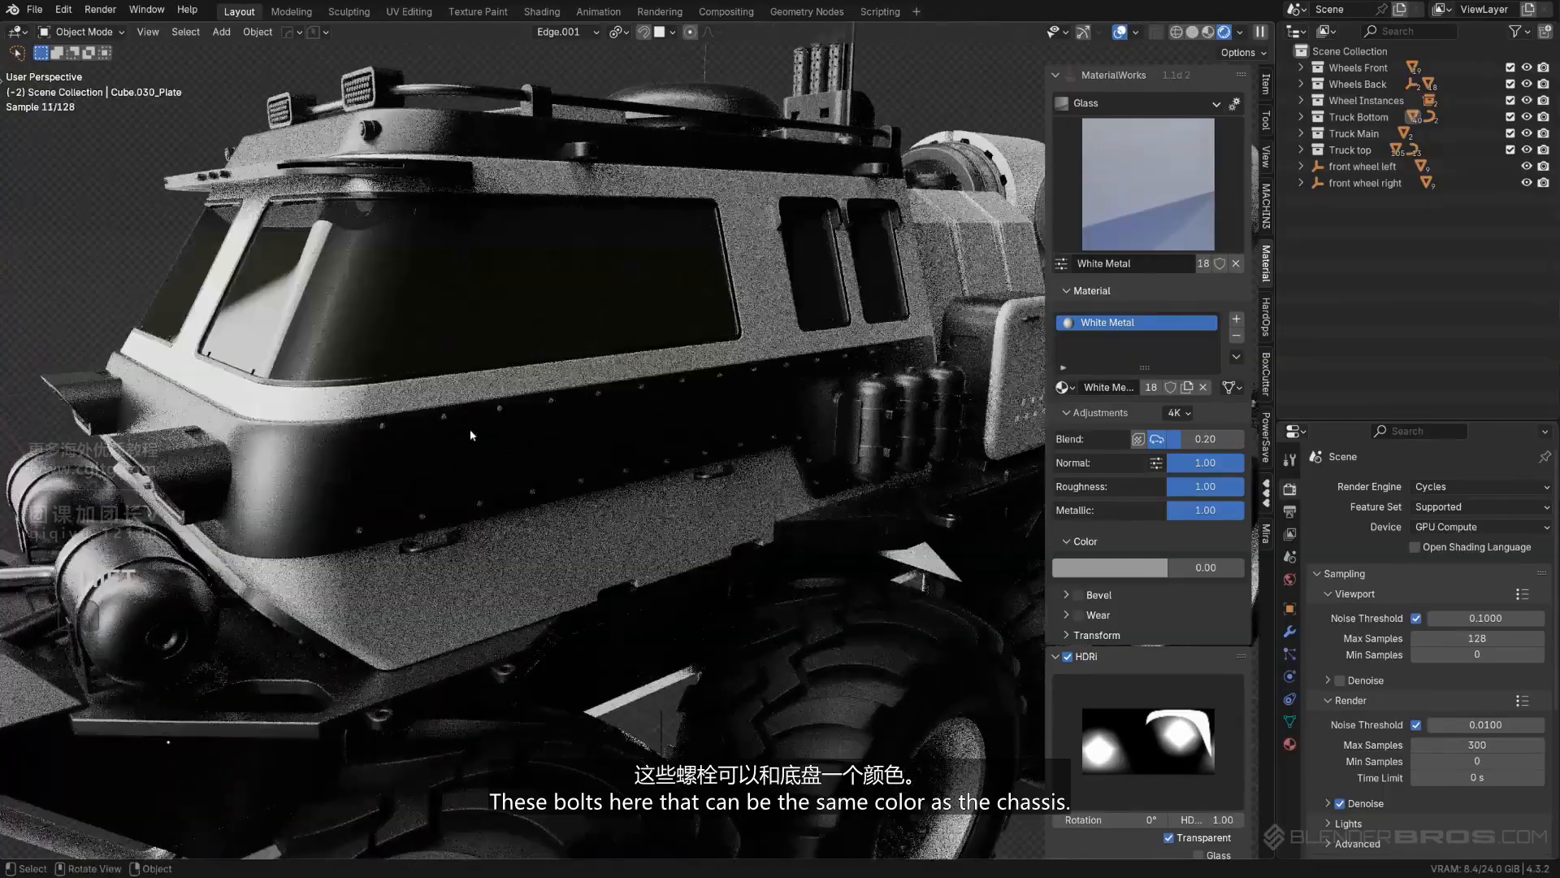
shift+click(483, 507)
scroll(486, 506, down, 4)
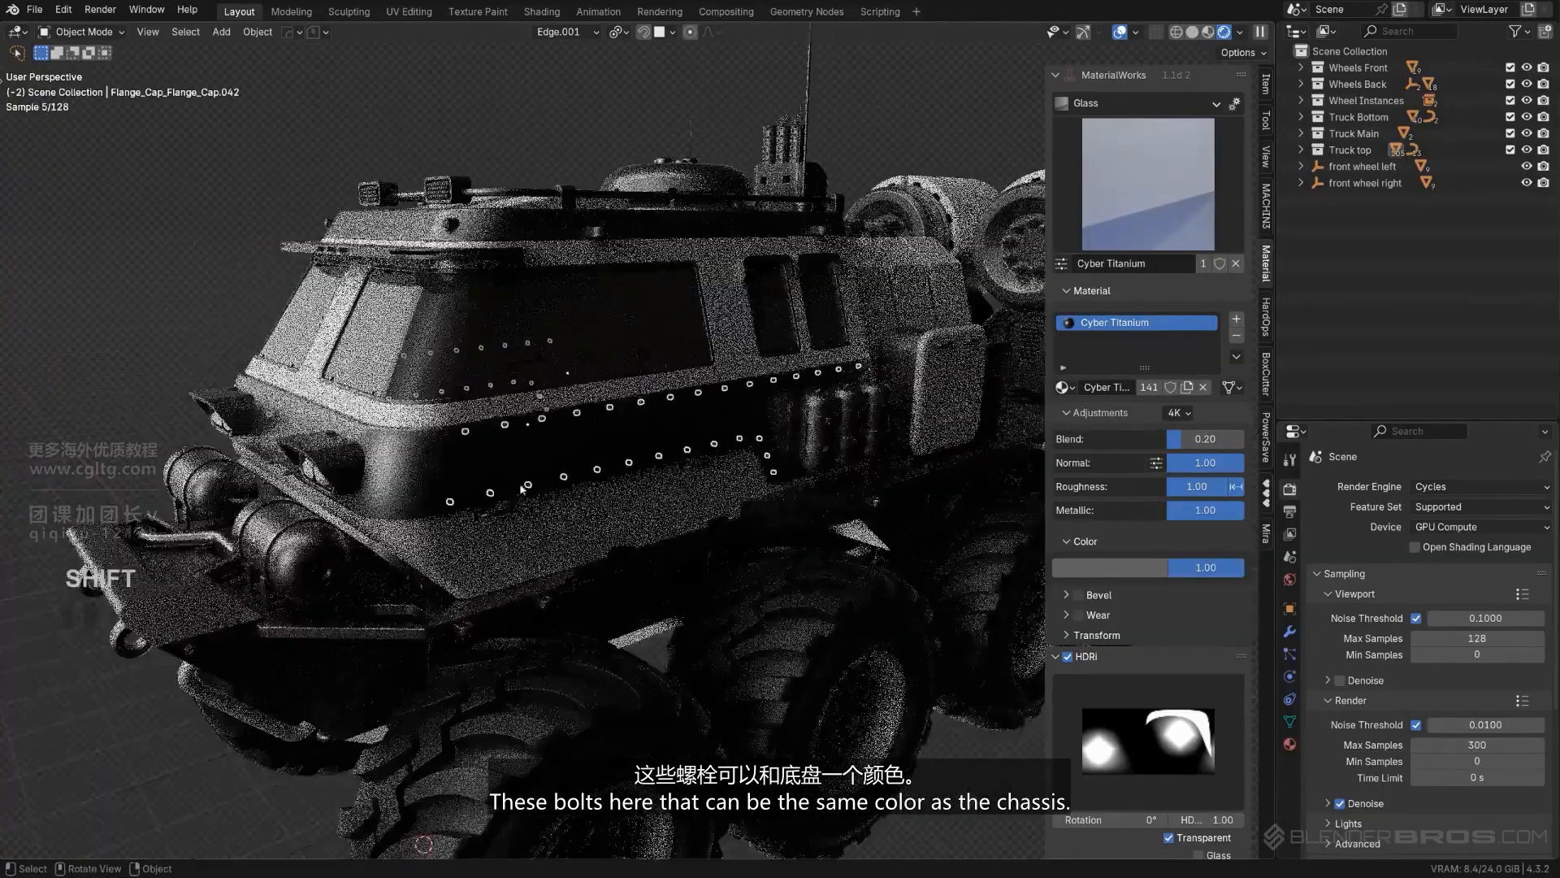
middle_drag(485, 506, 705, 442)
scroll(646, 411, up, 2)
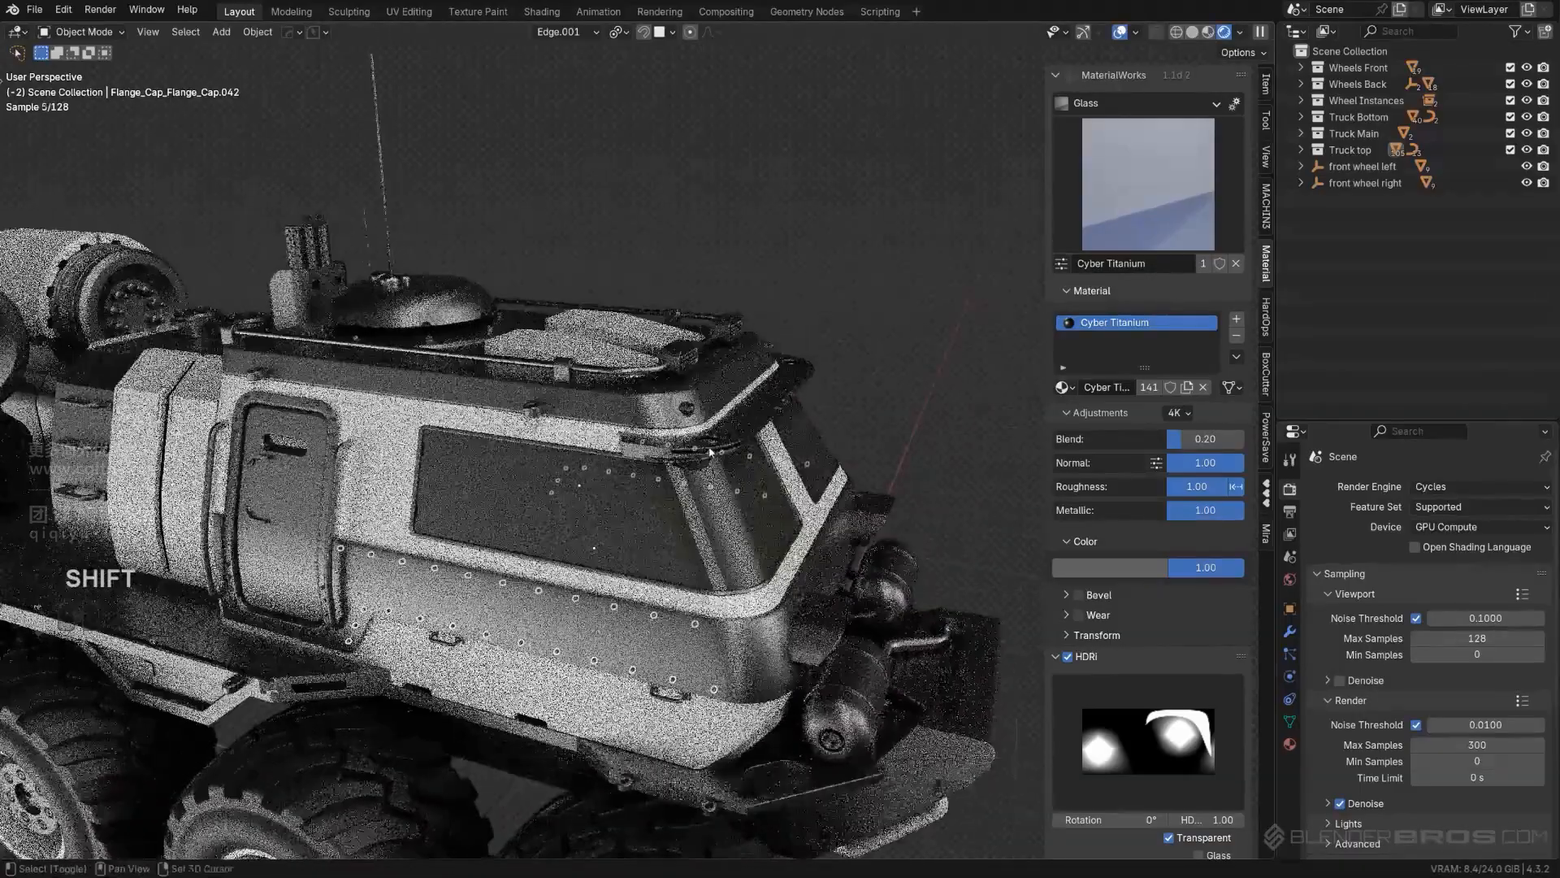
shift+click(653, 376)
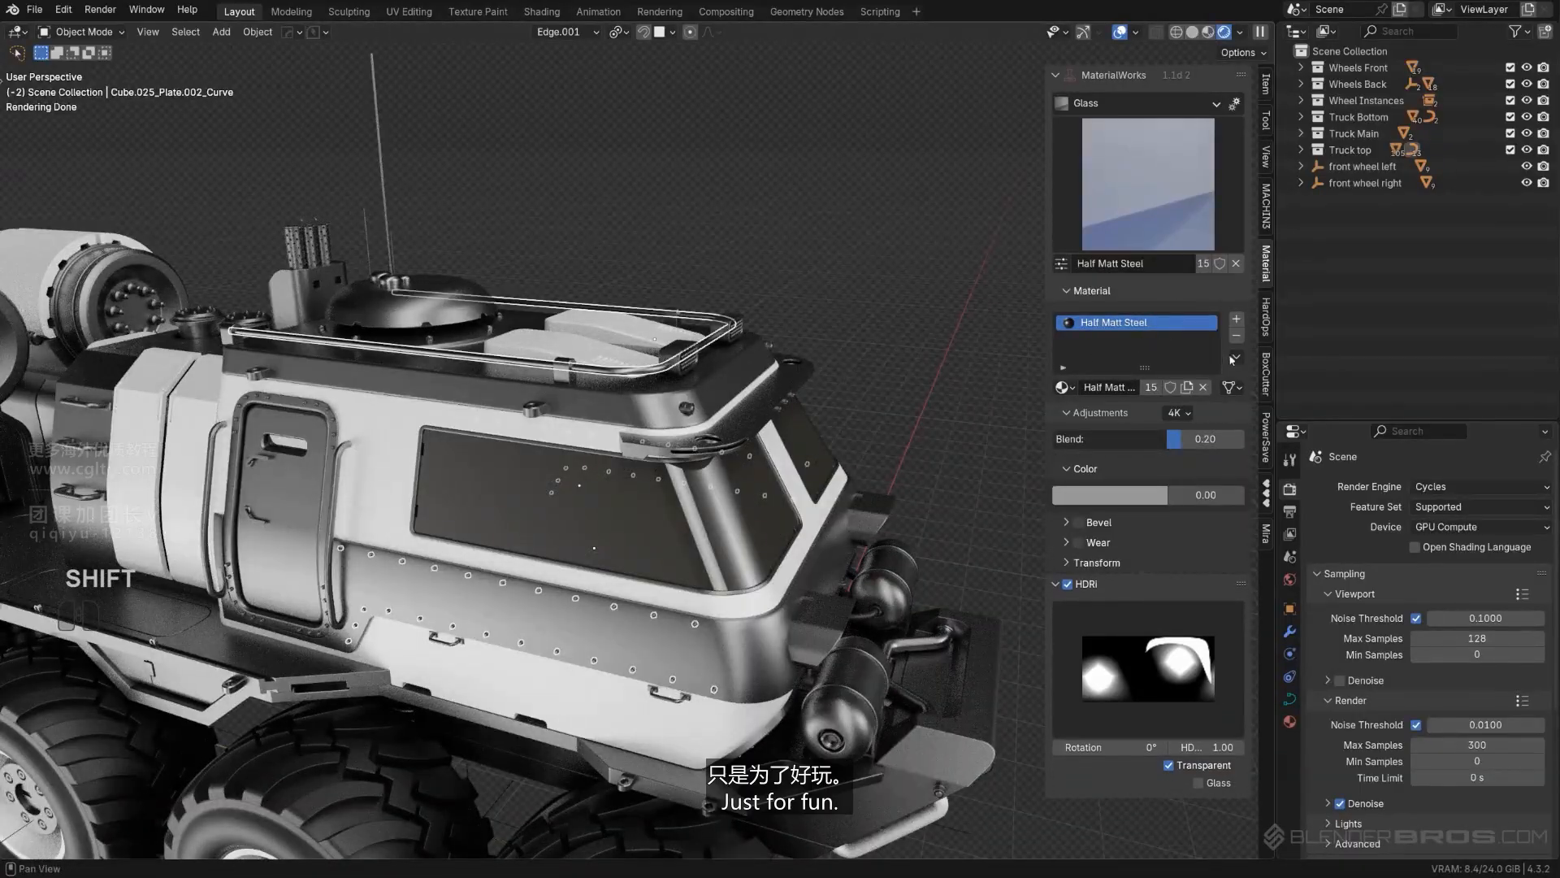
click(1257, 393)
- Copy the Half Matt Steel material from the cabin side bolts to the bolts on the lower front arch beside the tank
middle_drag(772, 383, 646, 392)
click(845, 494)
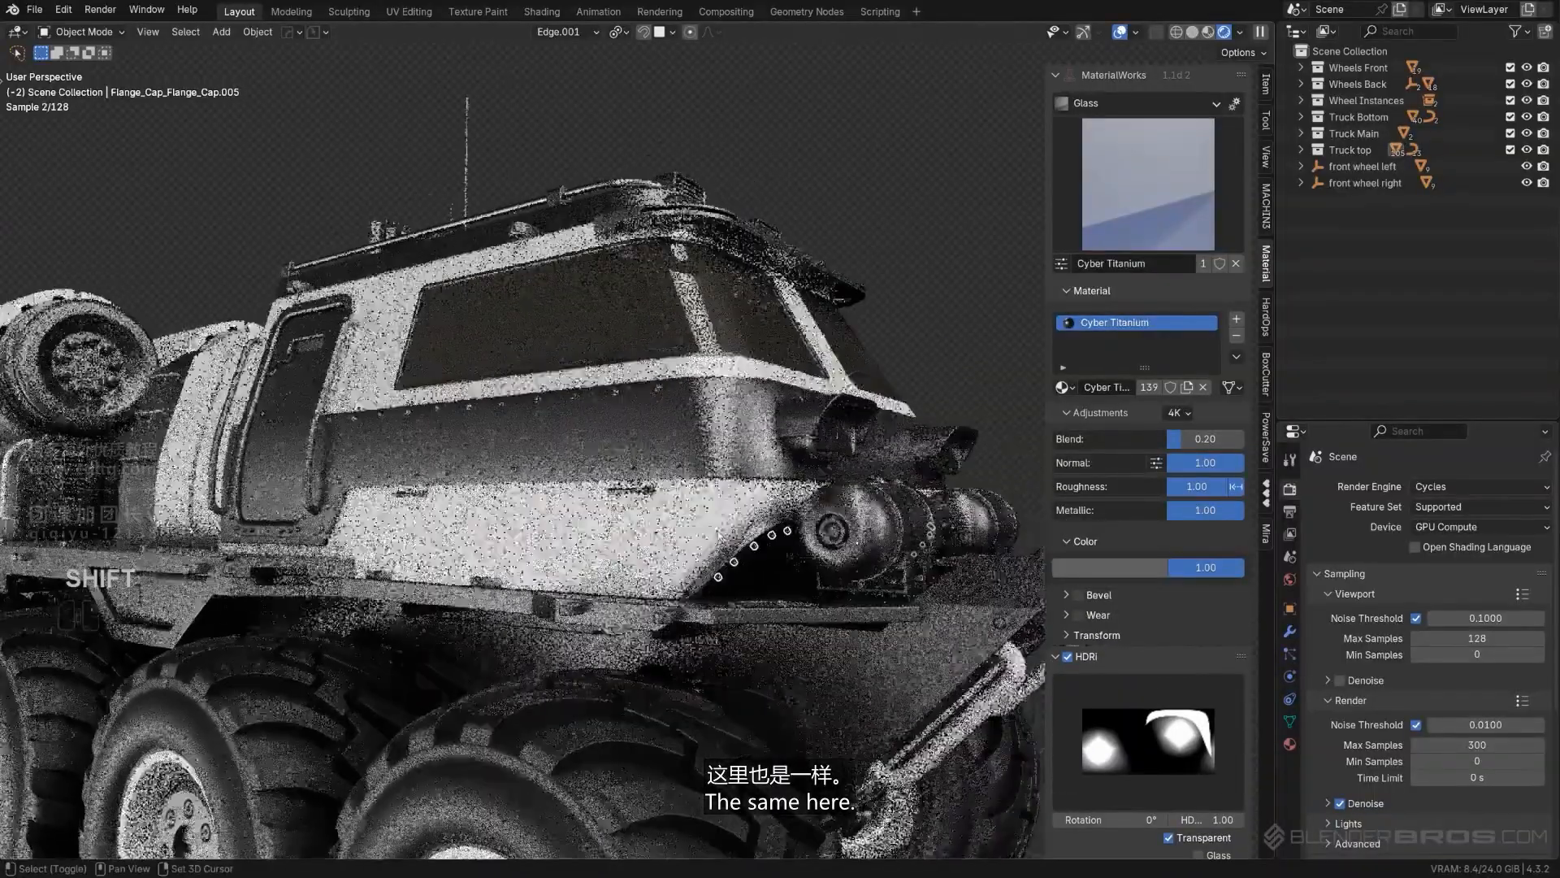
shift+click(659, 390)
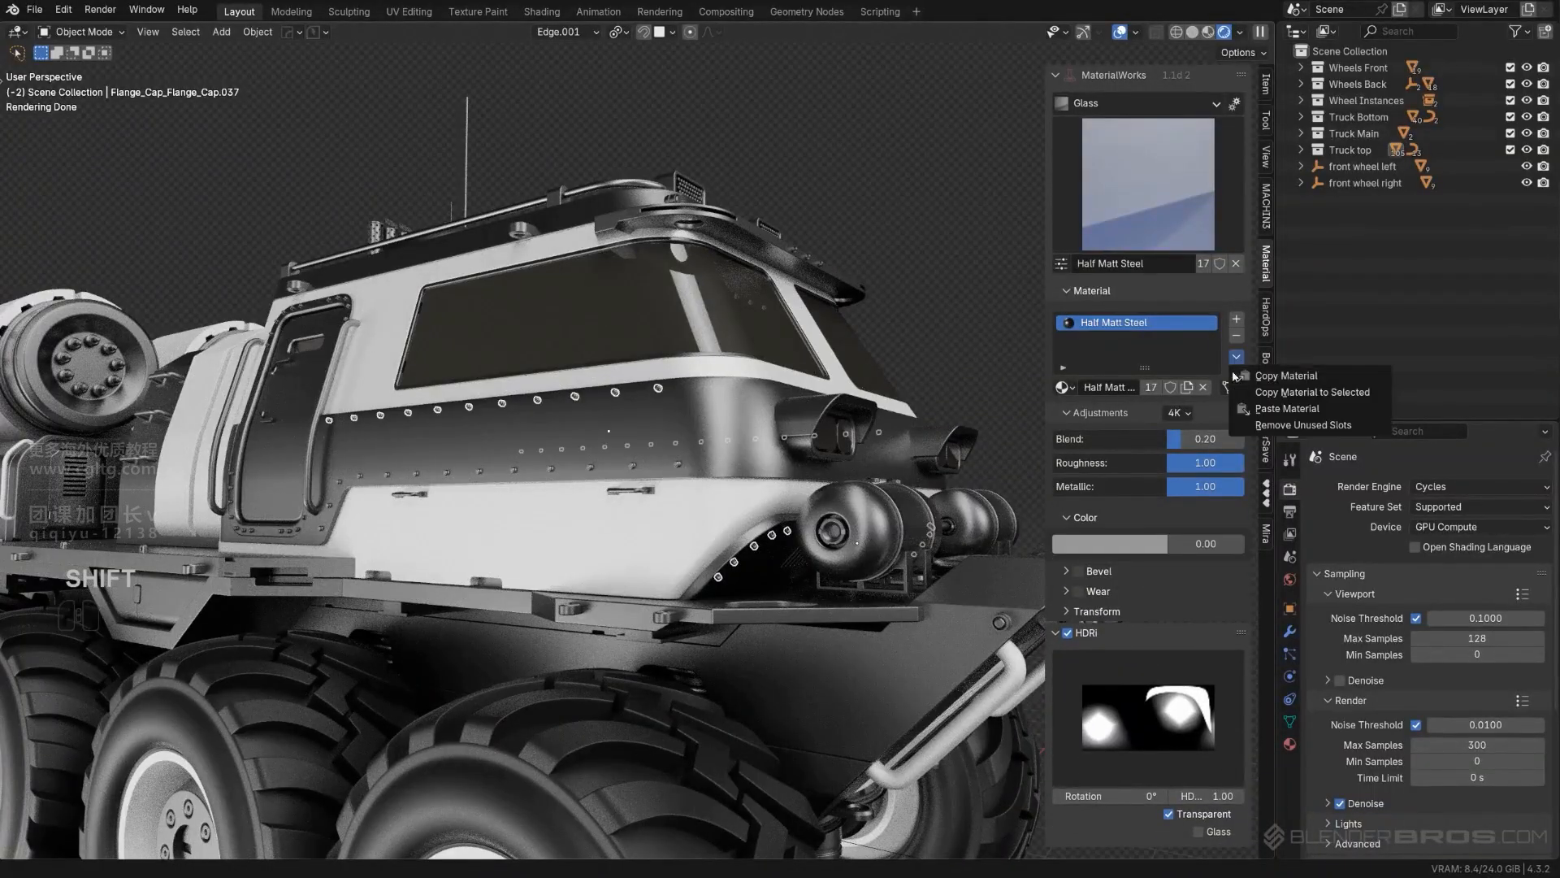
click(1280, 398)
- Copy the Half Matt Steel material from the cabin side bolts to the bolts around the door frame
scroll(913, 219, down, 4)
middle_drag(422, 415, 699, 467)
scroll(509, 425, up, 3)
scroll(477, 356, up, 2)
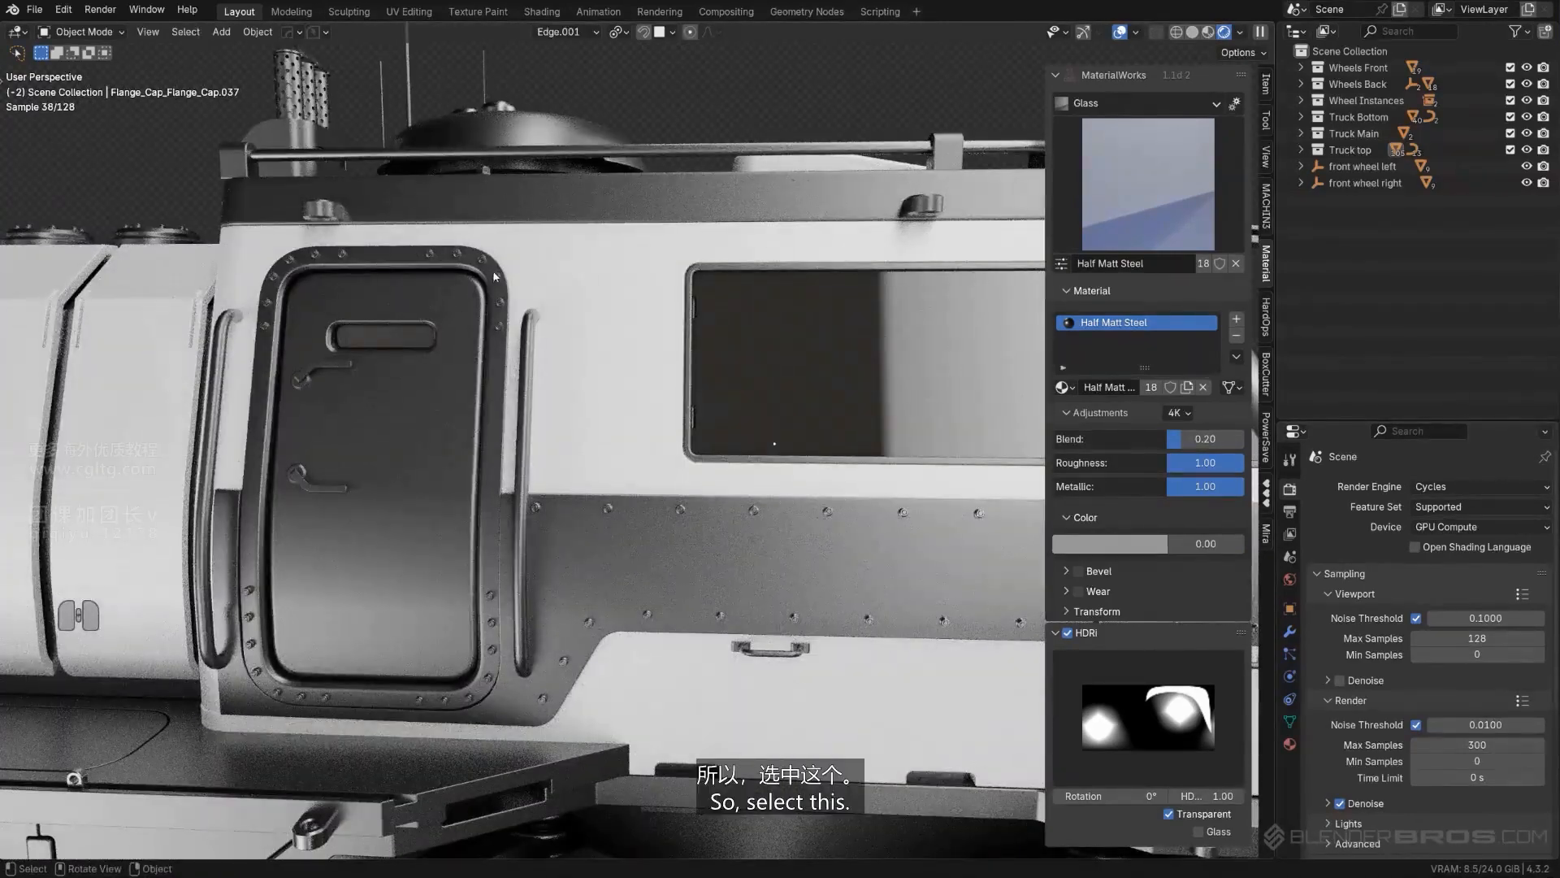
click(496, 326)
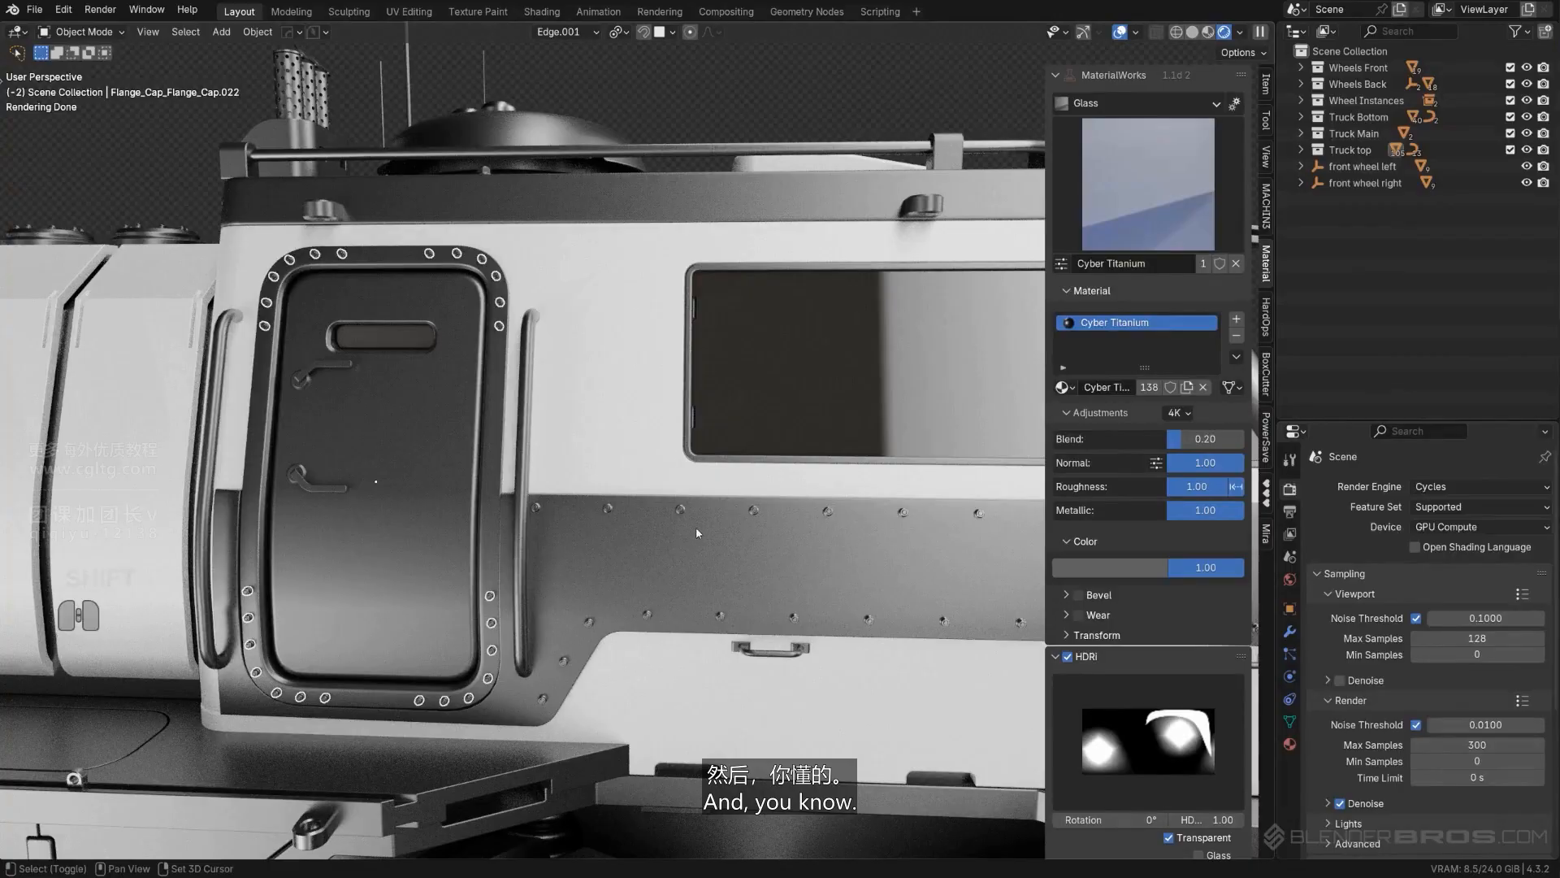
shift+click(678, 509)
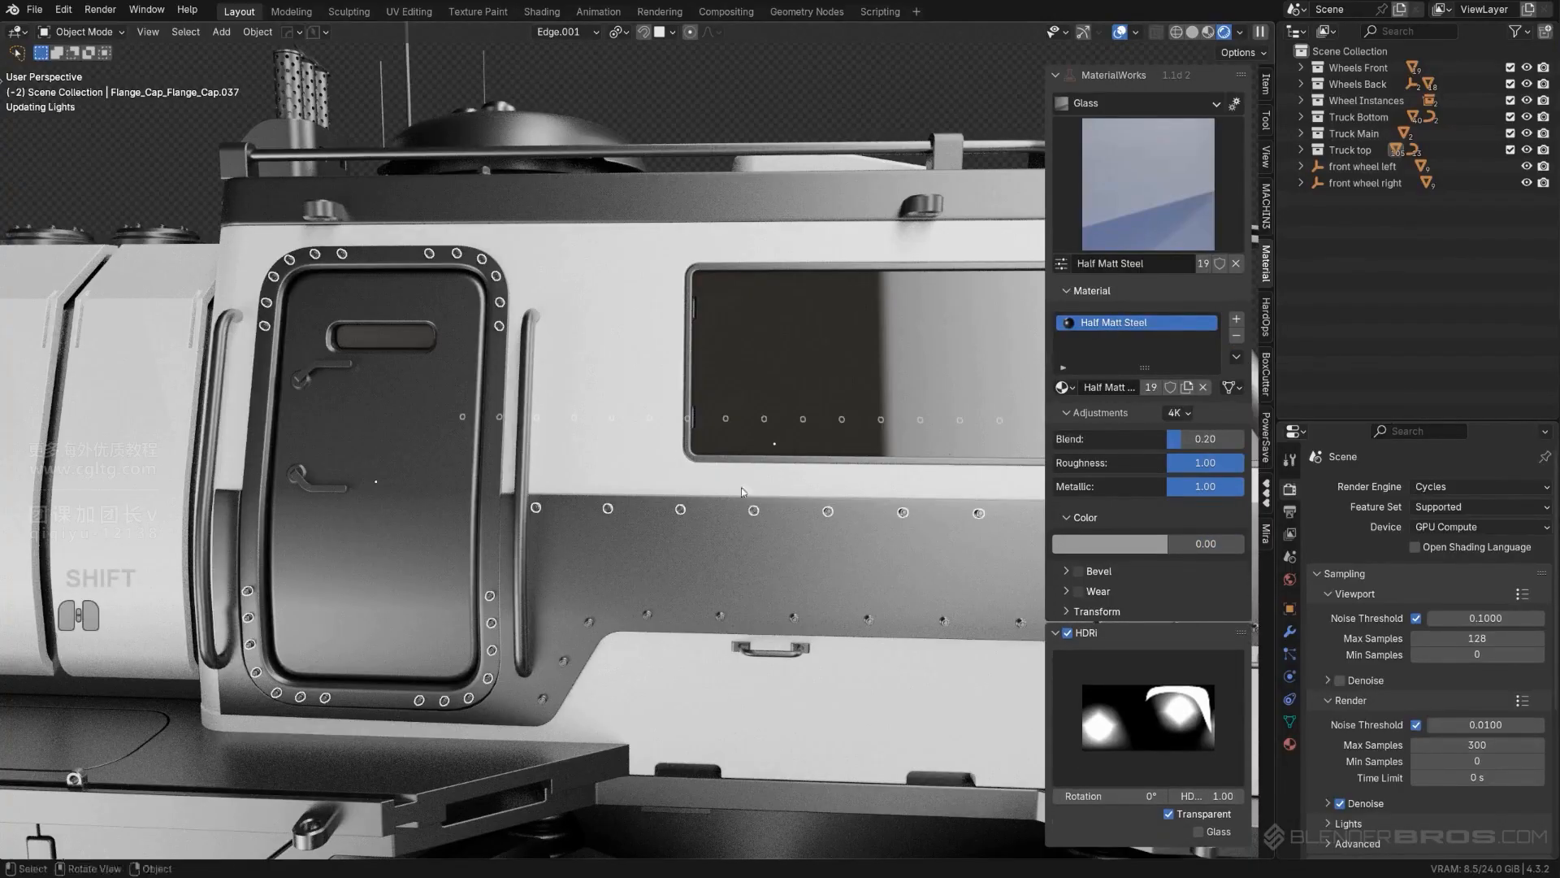
- Copy the Half Matt Steel material from the roof rail to both door handles and the grab rails beside the door
shift+middle_drag(742, 493, 953, 470)
click(531, 349)
middle_drag(532, 352, 572, 370)
scroll(522, 455, up, 2)
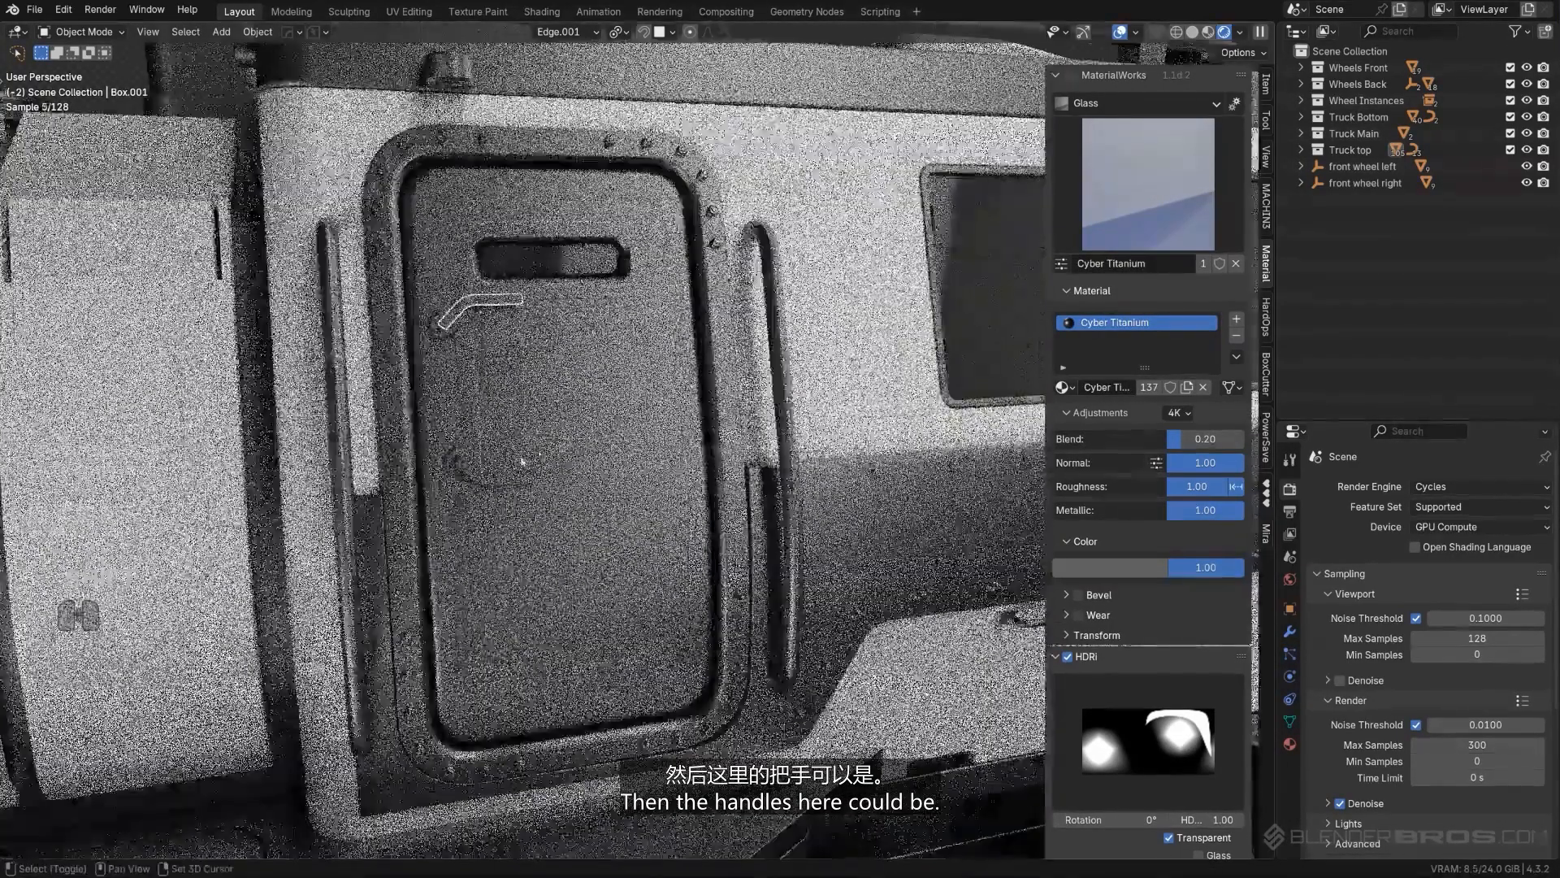
shift+click(518, 477)
scroll(767, 371, down, 2)
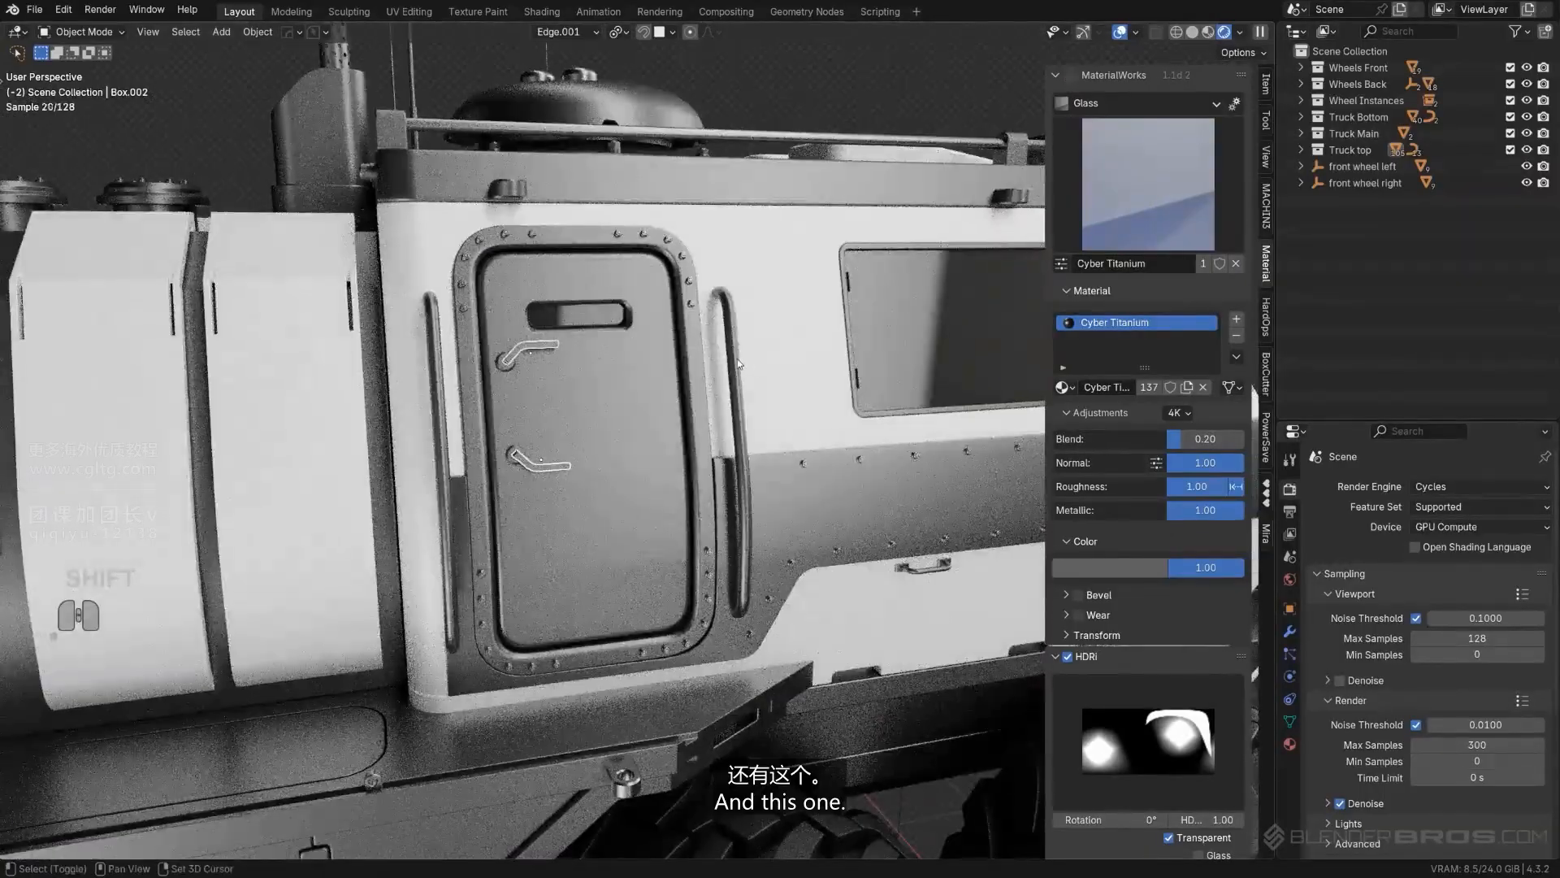
shift+click(738, 359)
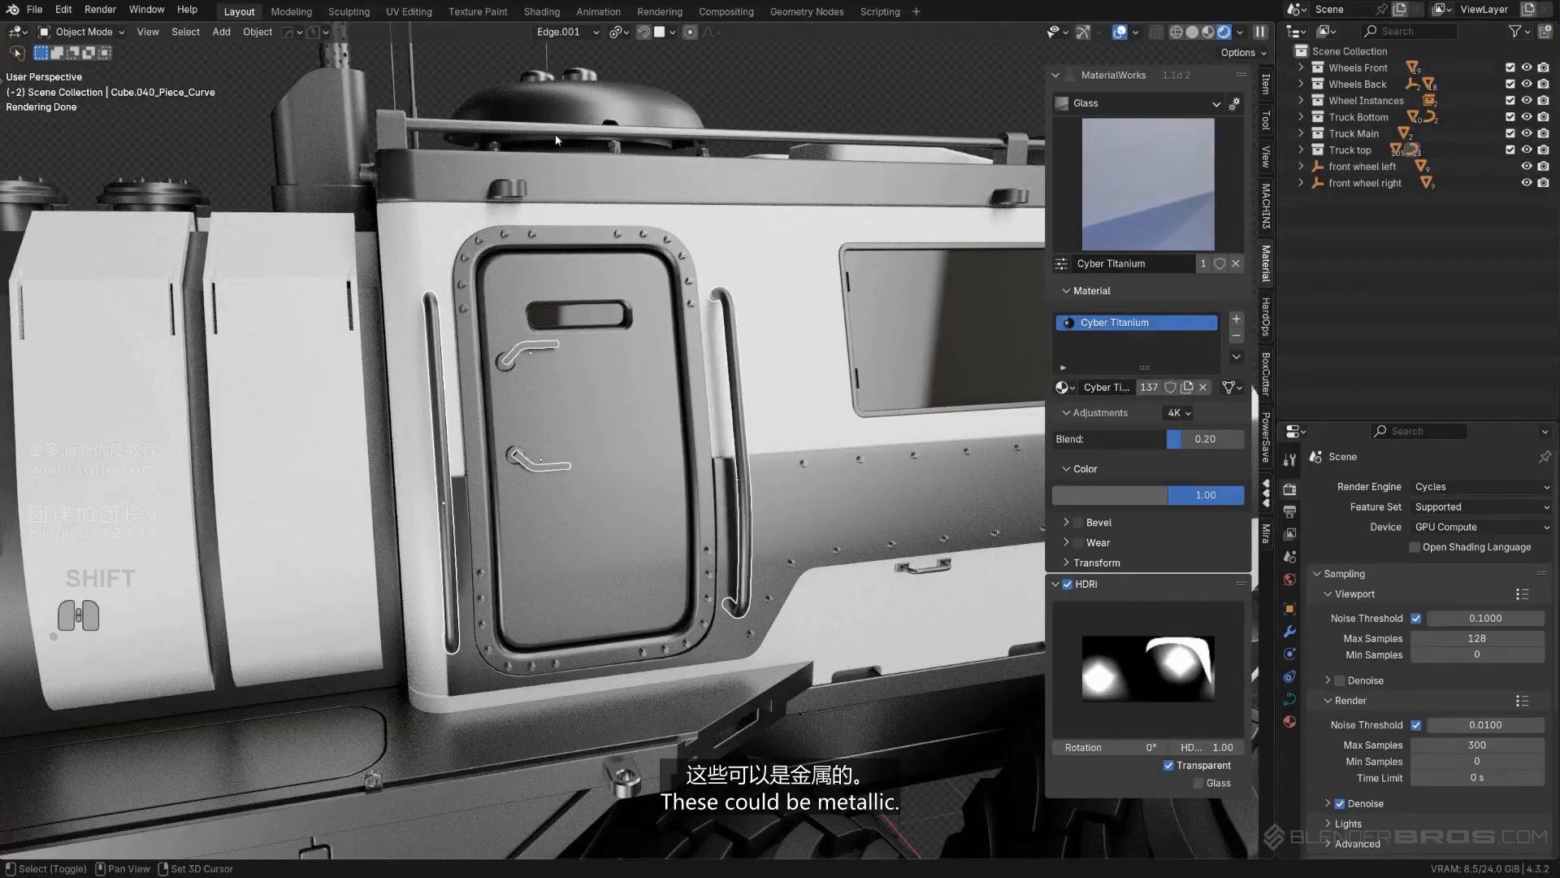
click(1273, 393)
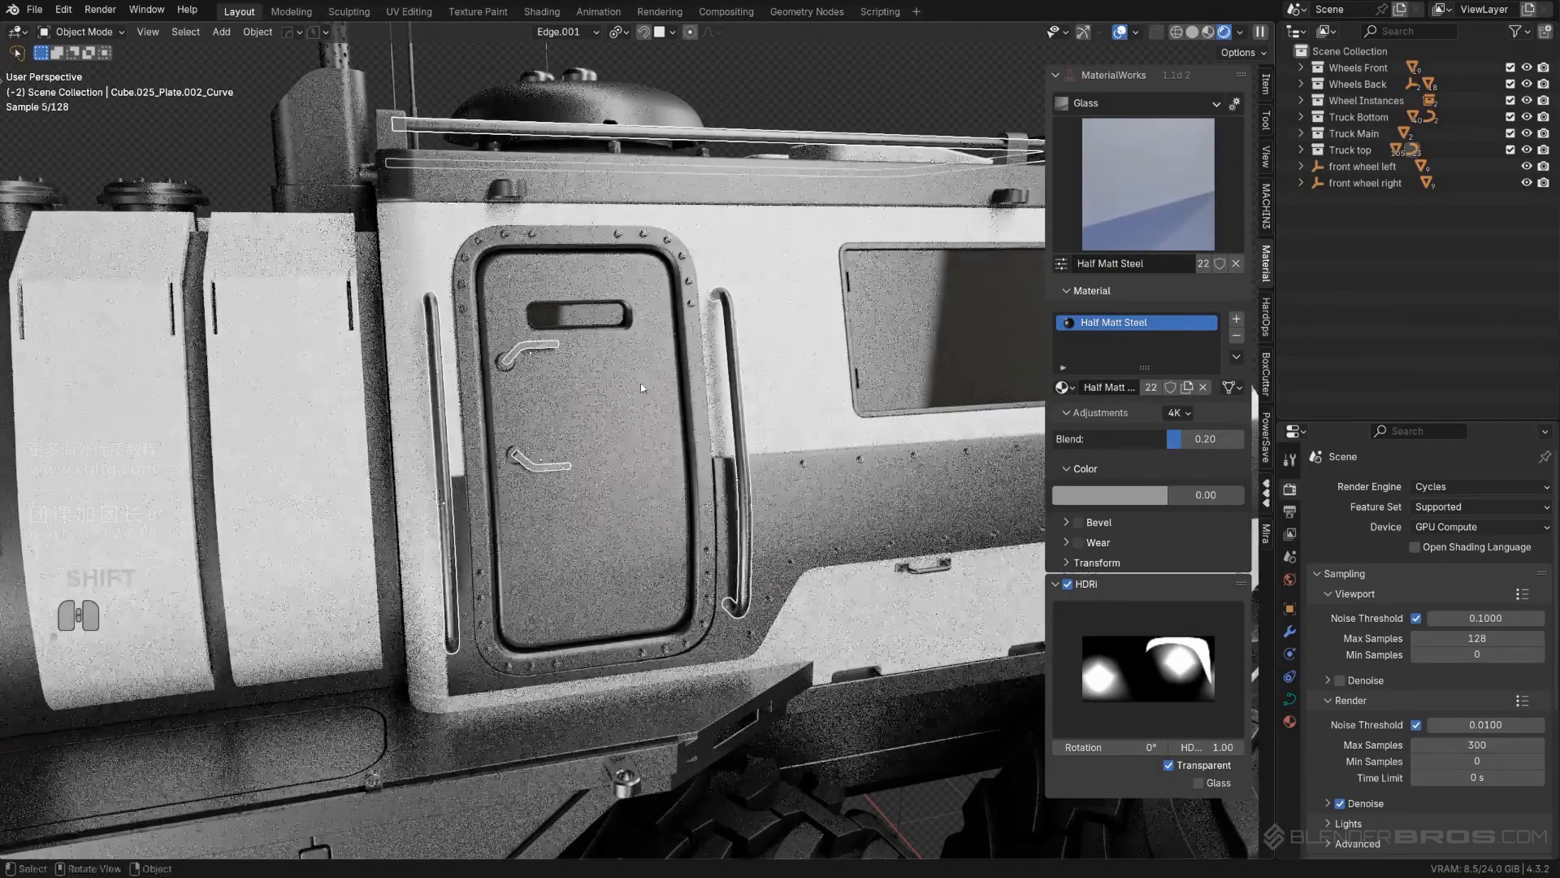
- Copy the Half Matt Steel material from a door handle to the three handles on the panel behind the cabin
middle_drag(878, 105, 735, 70)
middle_drag(678, 213, 644, 231)
click(662, 239)
middle_drag(581, 400, 690, 342)
scroll(691, 341, down, 4)
shift+middle_drag(244, 341, 365, 376)
scroll(366, 375, up, 4)
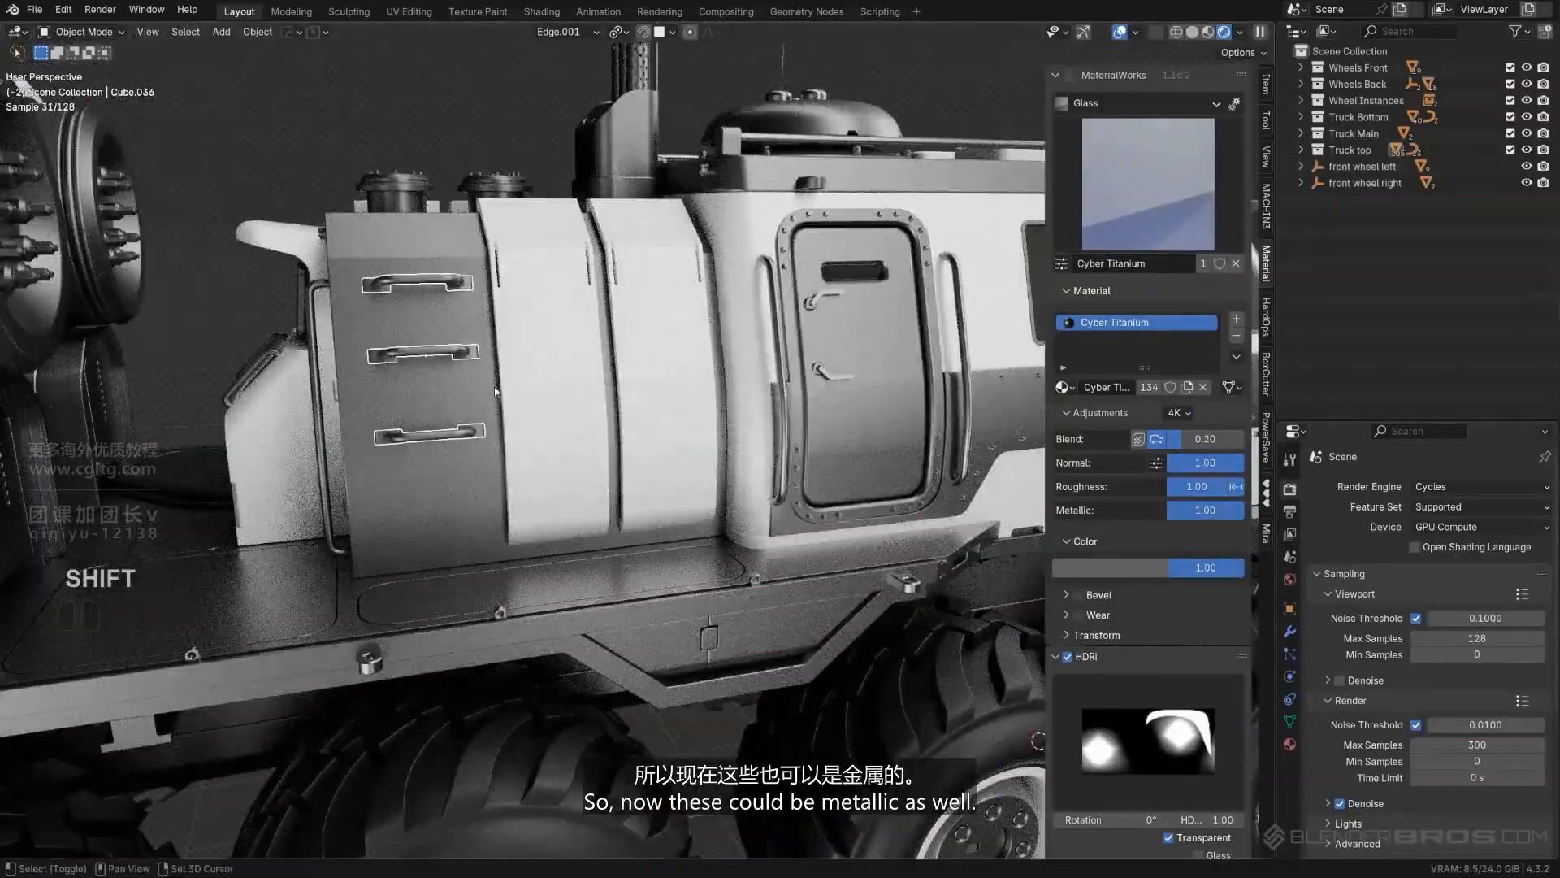
click(845, 295)
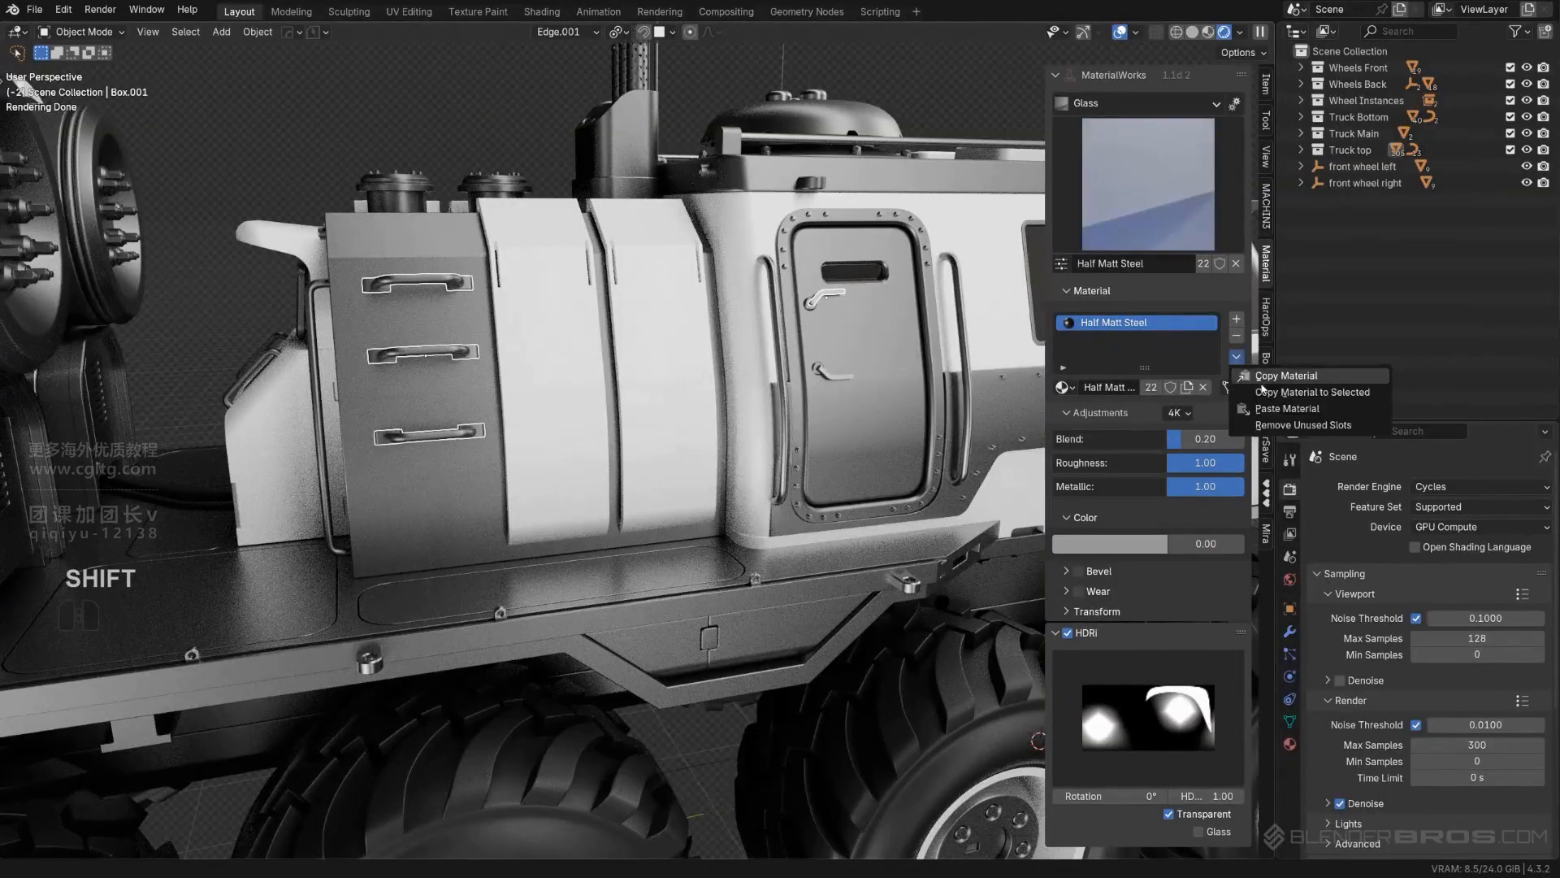
click(450, 95)
- Examine the rear deck, its floor panels and the parts around the cylinders to judge which materials they need
shift+middle_drag(450, 96, 524, 135)
scroll(524, 243, down, 4)
scroll(560, 399, up, 4)
shift+middle_drag(561, 398, 778, 459)
click(794, 383)
shift+click(574, 505)
shift+click(458, 413)
scroll(438, 431, down, 3)
middle_drag(413, 464, 520, 561)
shift+click(719, 525)
scroll(528, 544, down, 4)
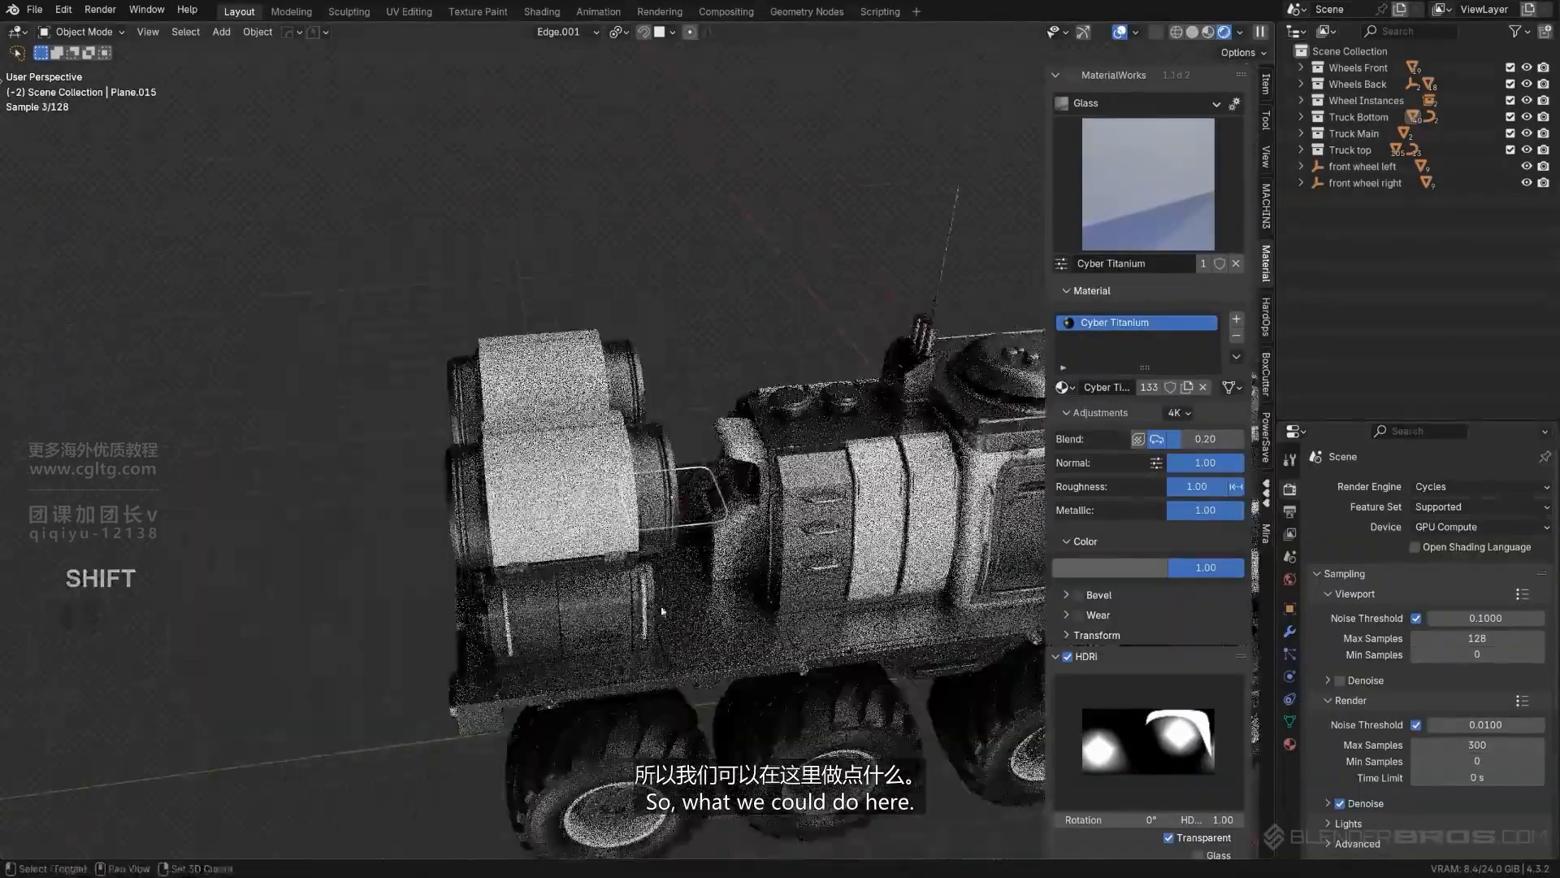
- Save the project incrementally as Textures_03 with PowerSave
scroll(561, 487, up, 4)
mouse_move(561, 488)
middle_down()
mouse_move(583, 428)
mouse_move(569, 500)
middle_up()
click(316, 32)
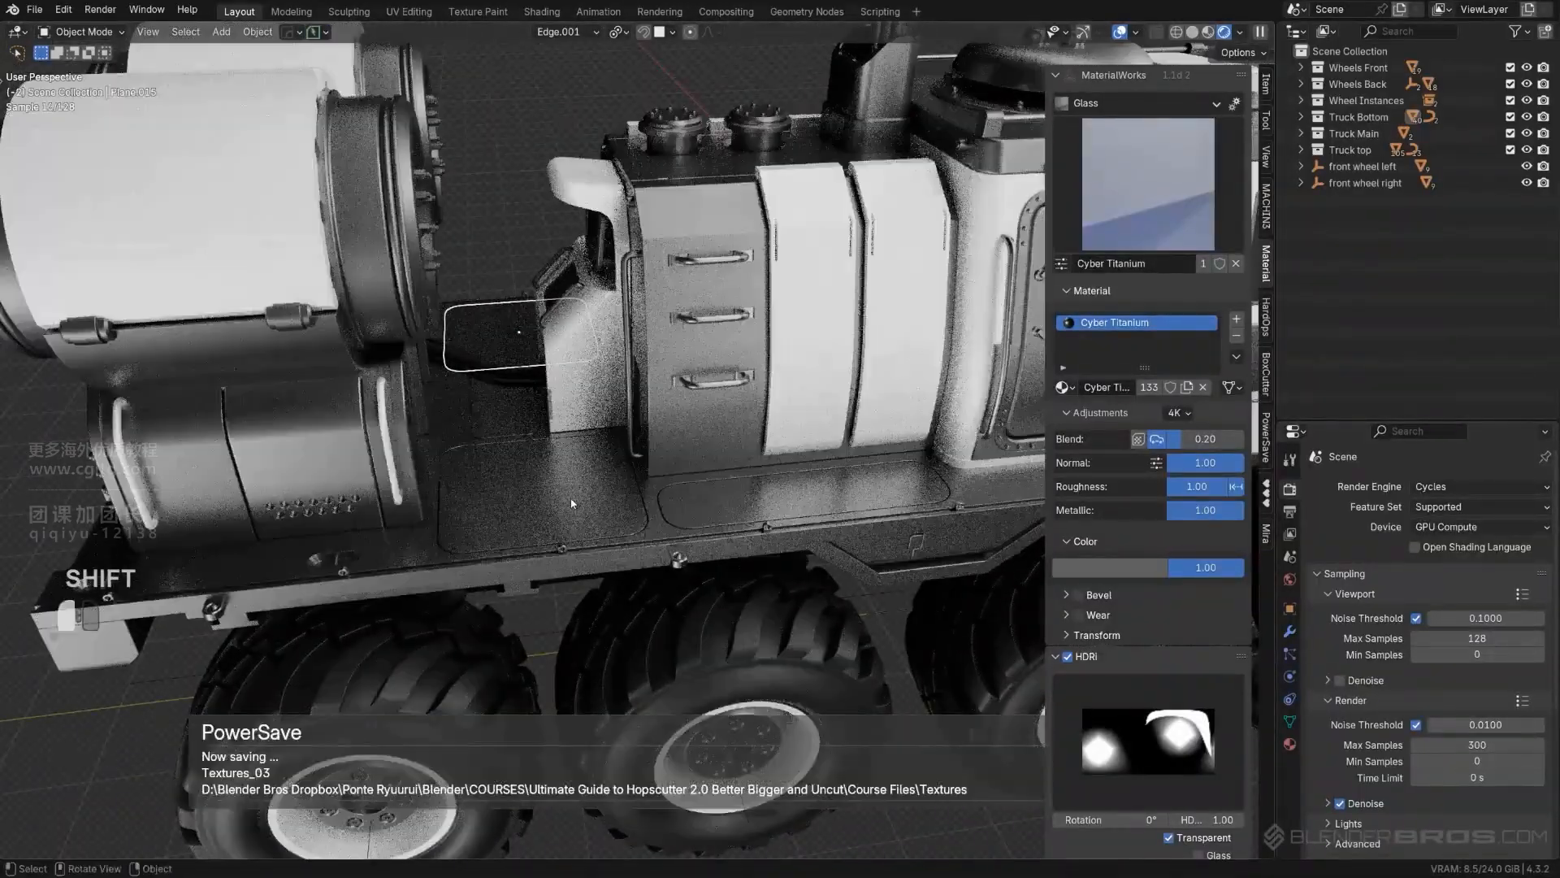
- Apply the Steel Floor 1 material from the Metal category to the rounded deck panel beside the rear console
click(575, 505)
scroll(577, 504, up, 1)
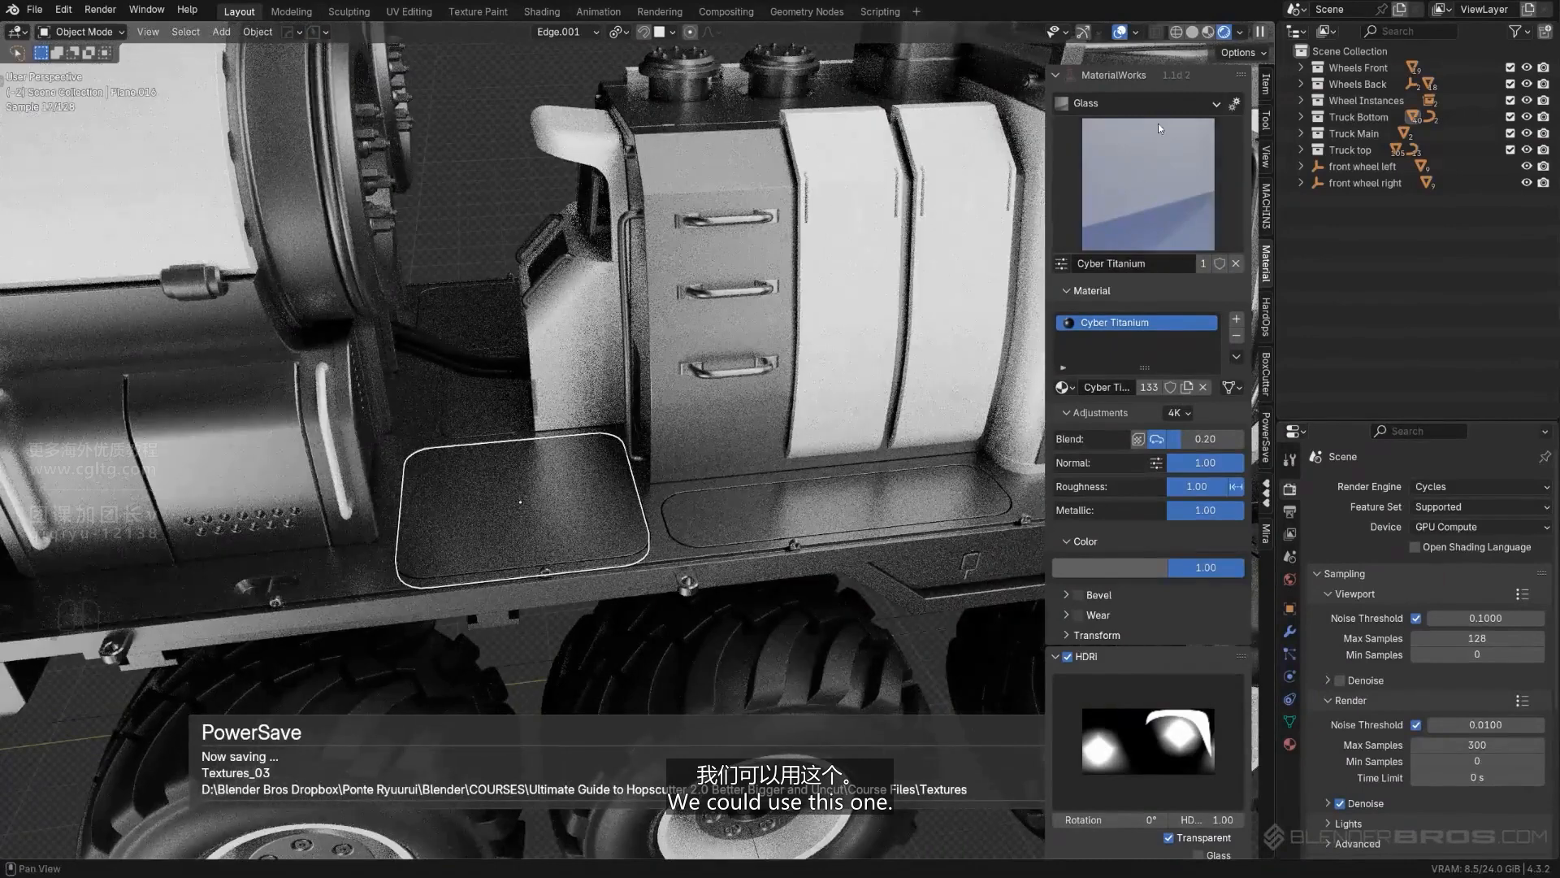
click(1144, 216)
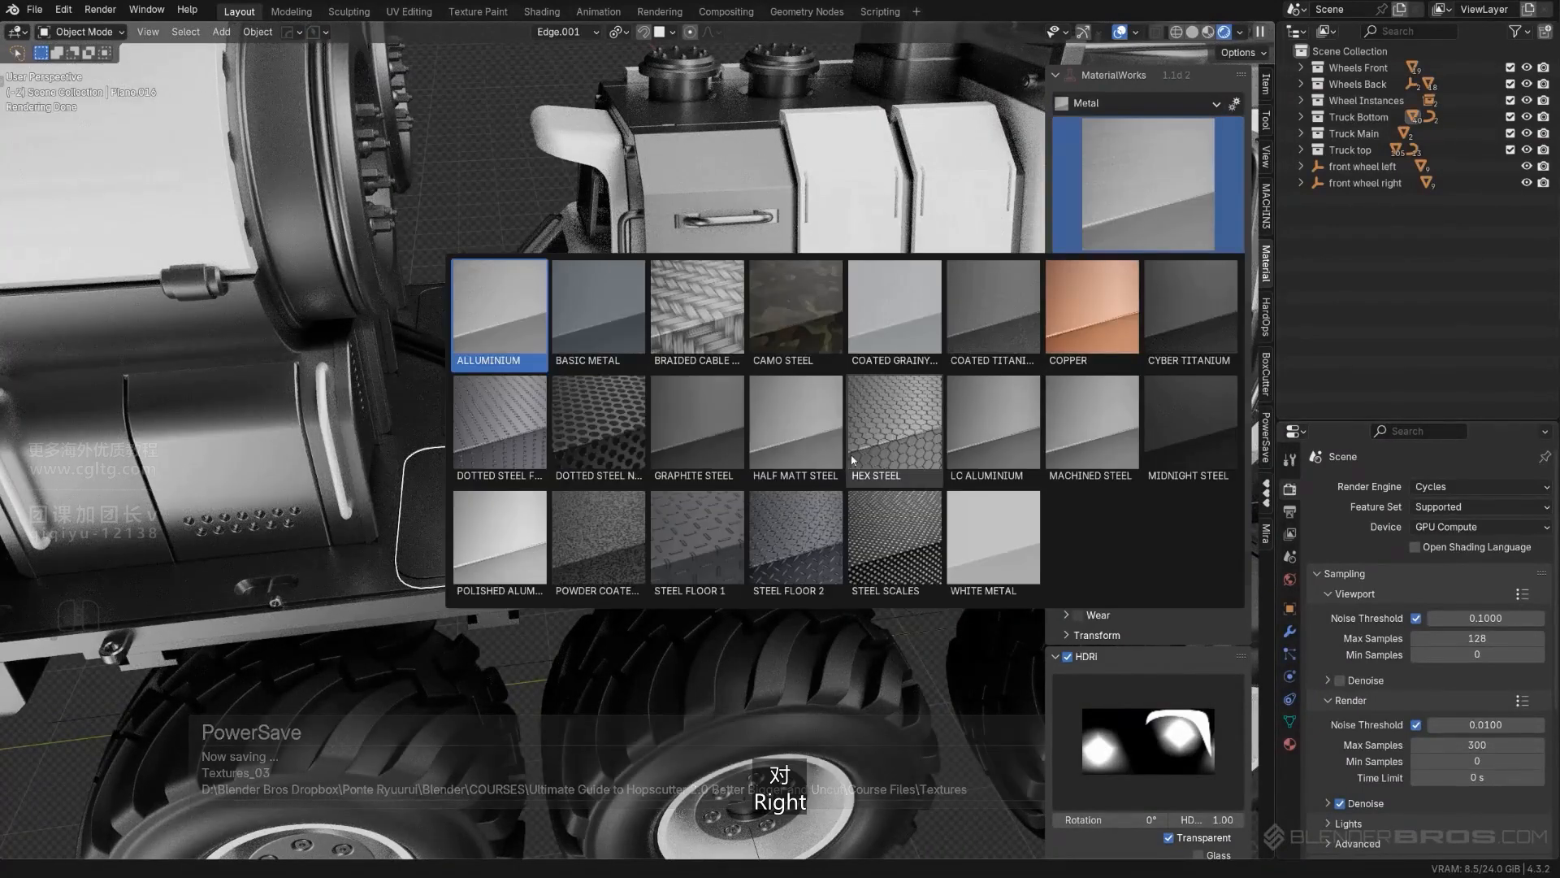
click(690, 544)
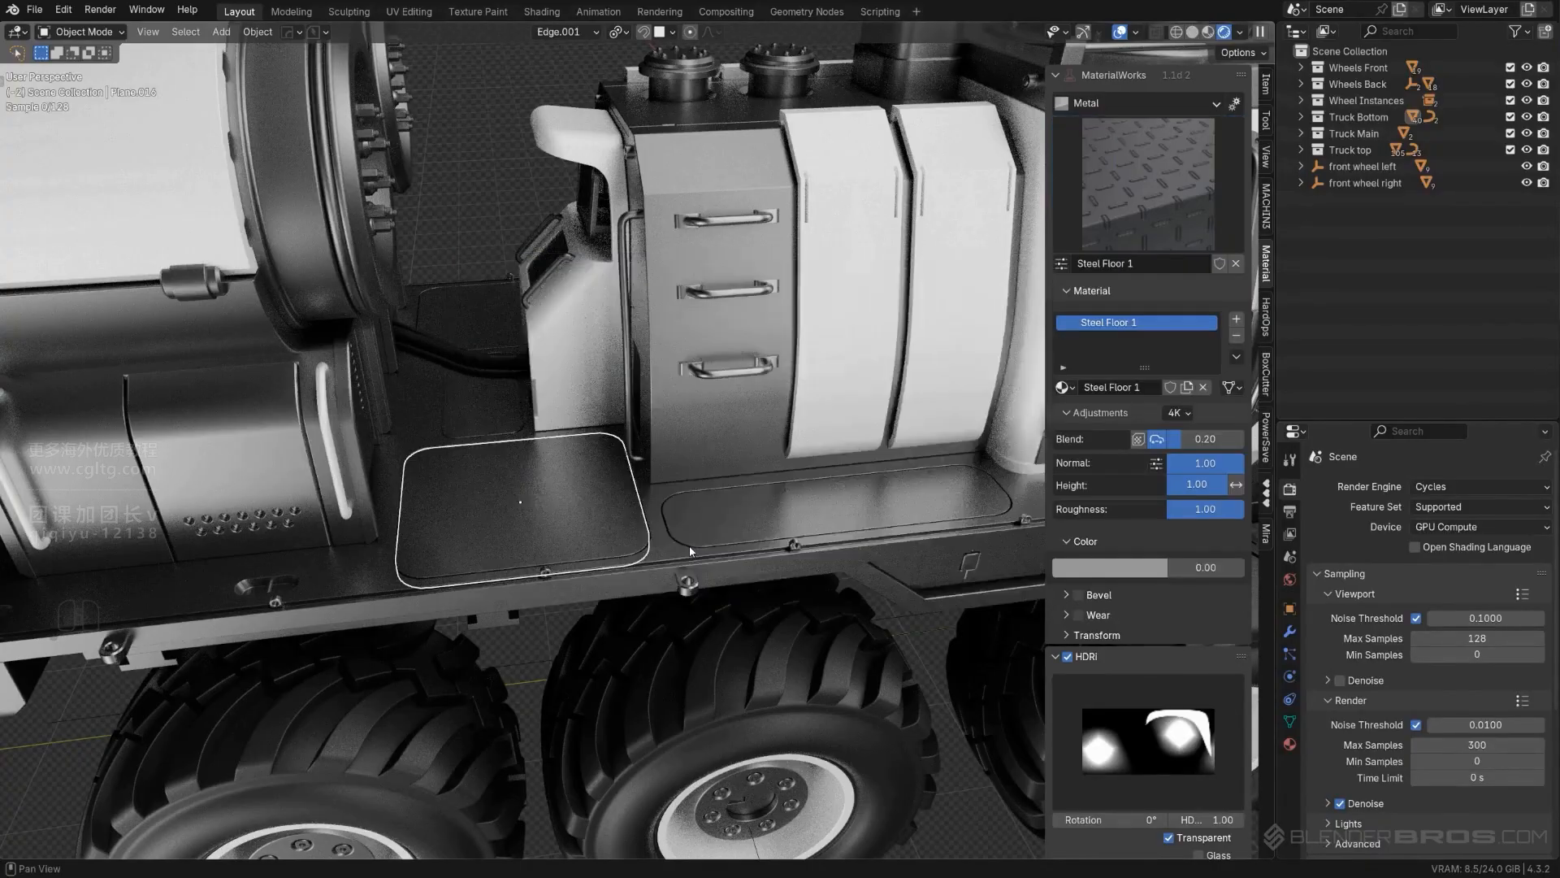
scroll(683, 552, up, 6)
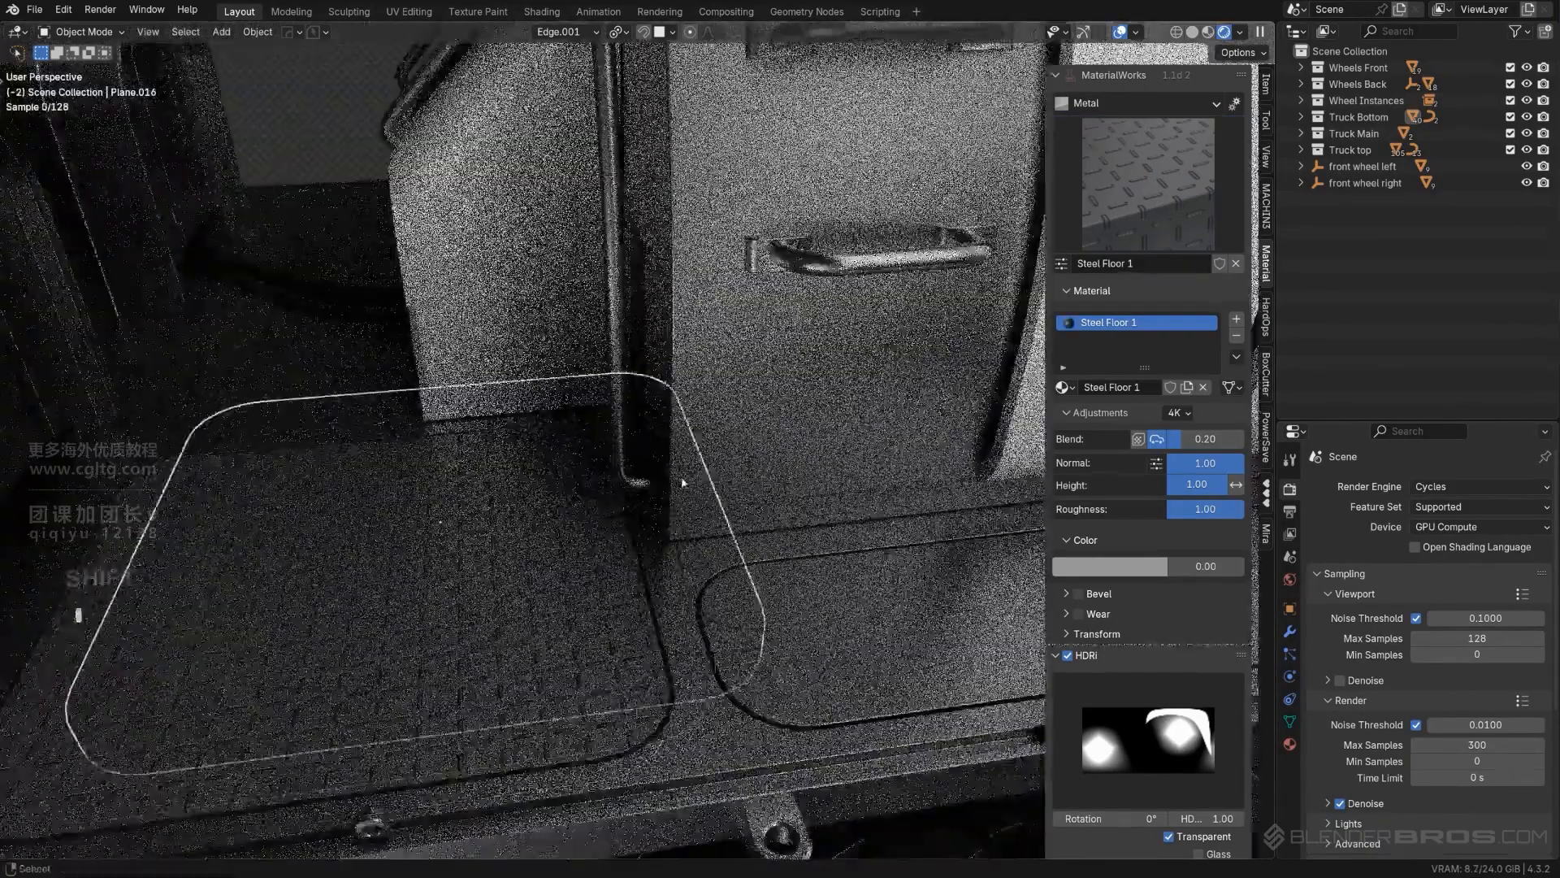
scroll(671, 522, down, 4)
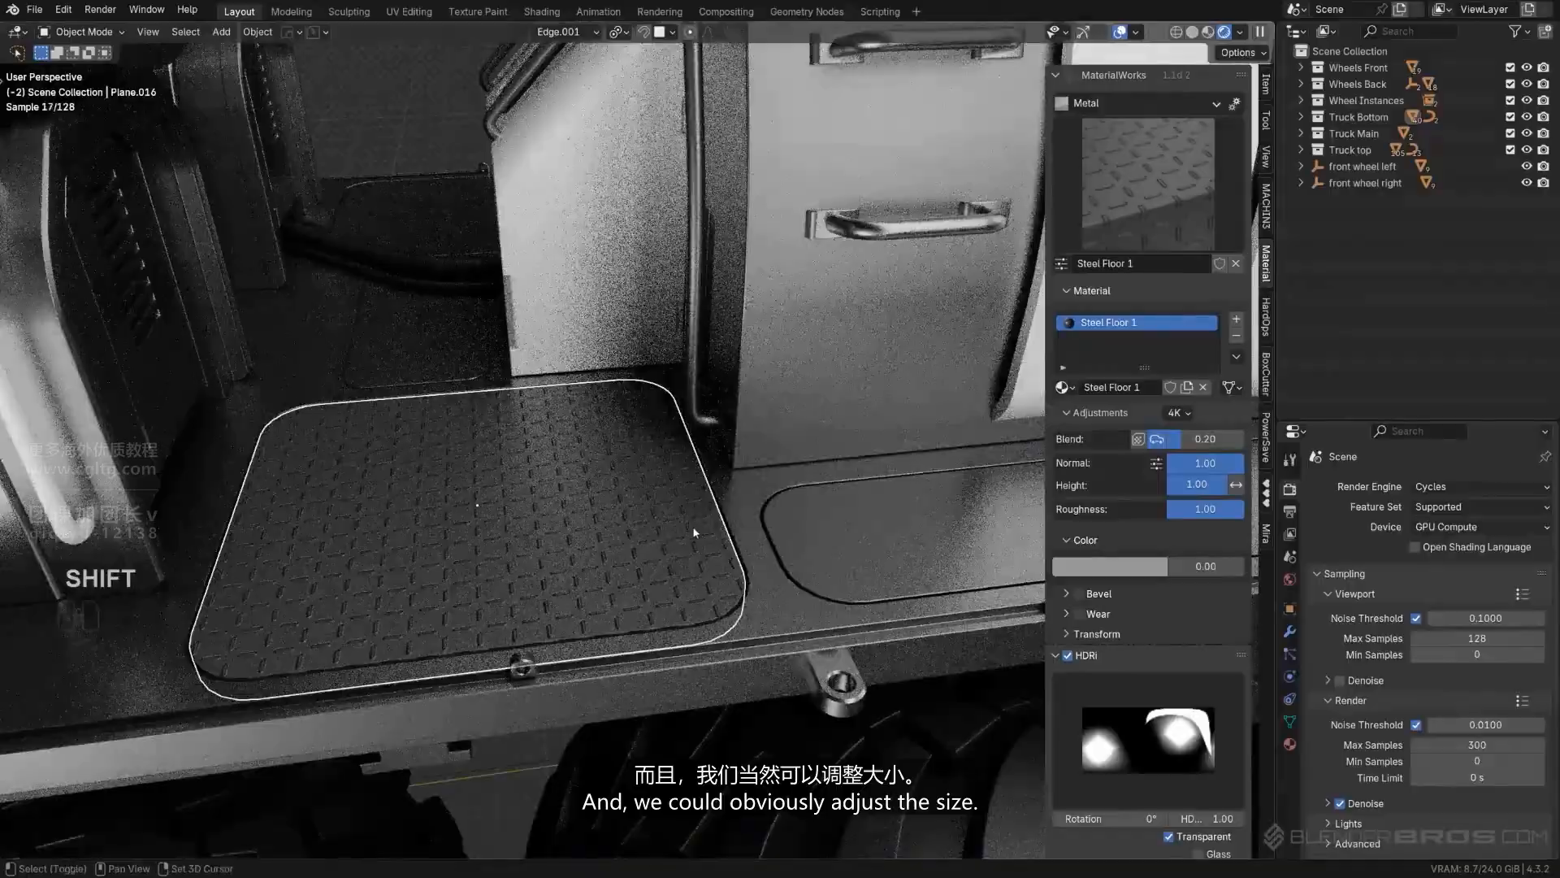
- Copy the Steel Floor 1 material from the textured deck panel to the three remaining rounded deck panels
middle_drag(695, 533, 851, 426)
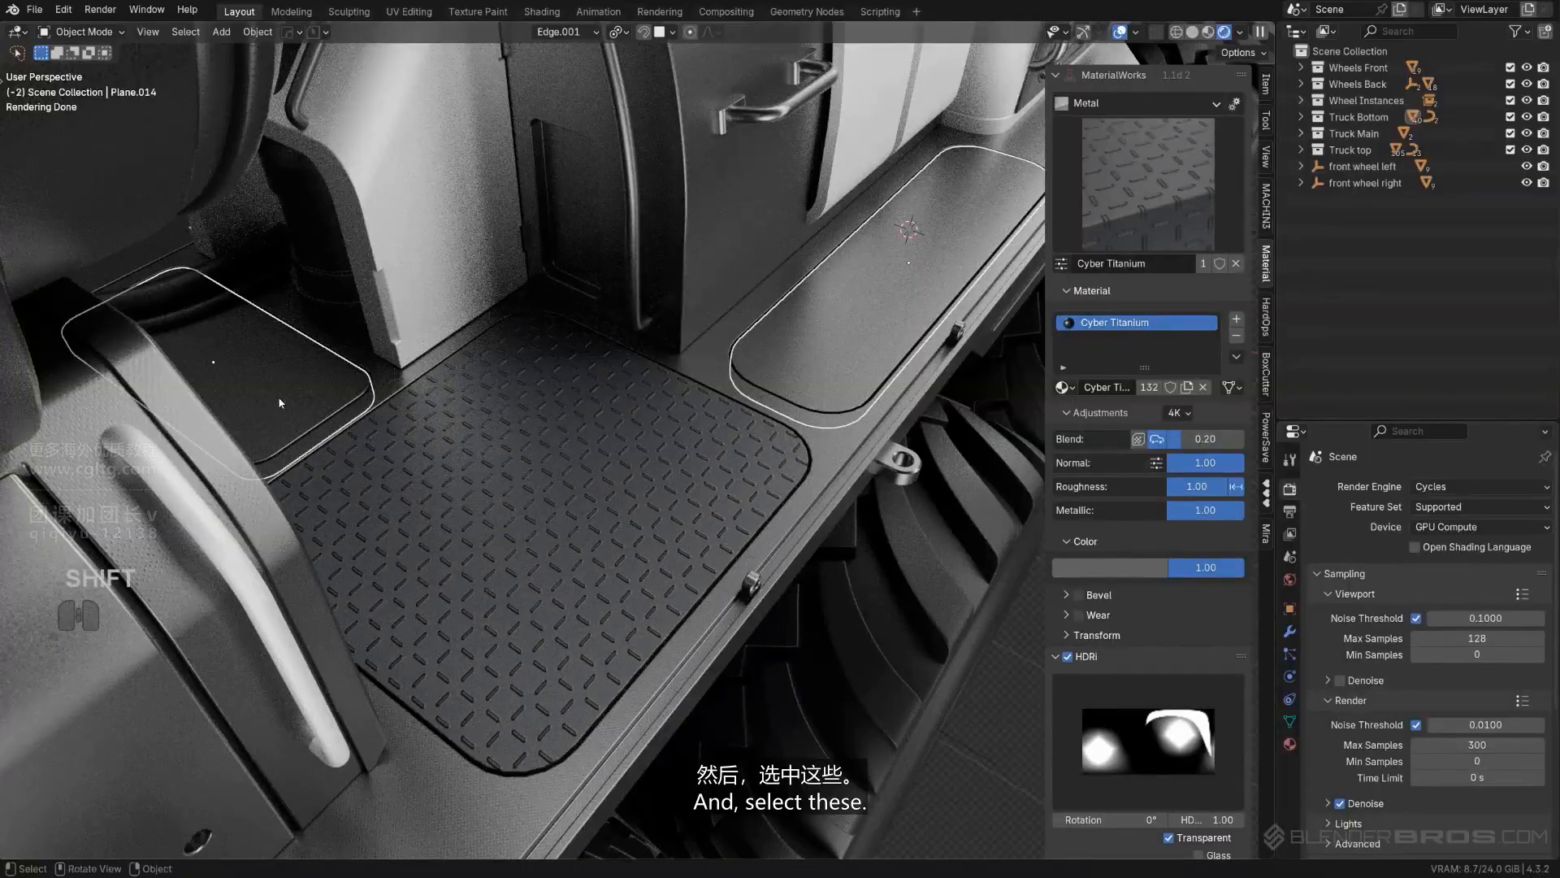
middle_drag(280, 402, 255, 259)
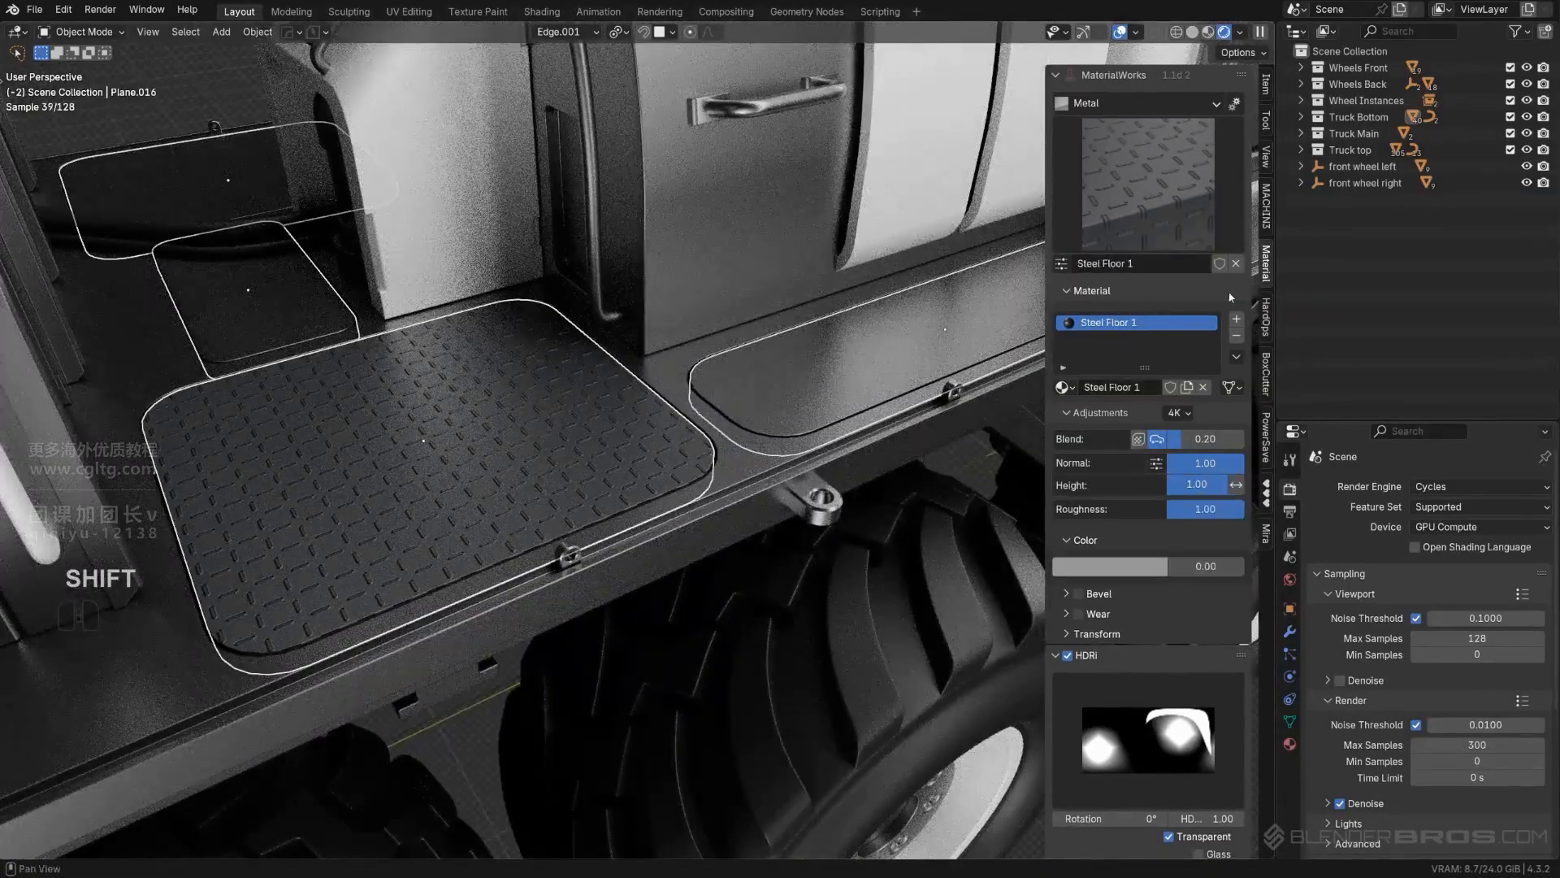
scroll(665, 461, down, 7)
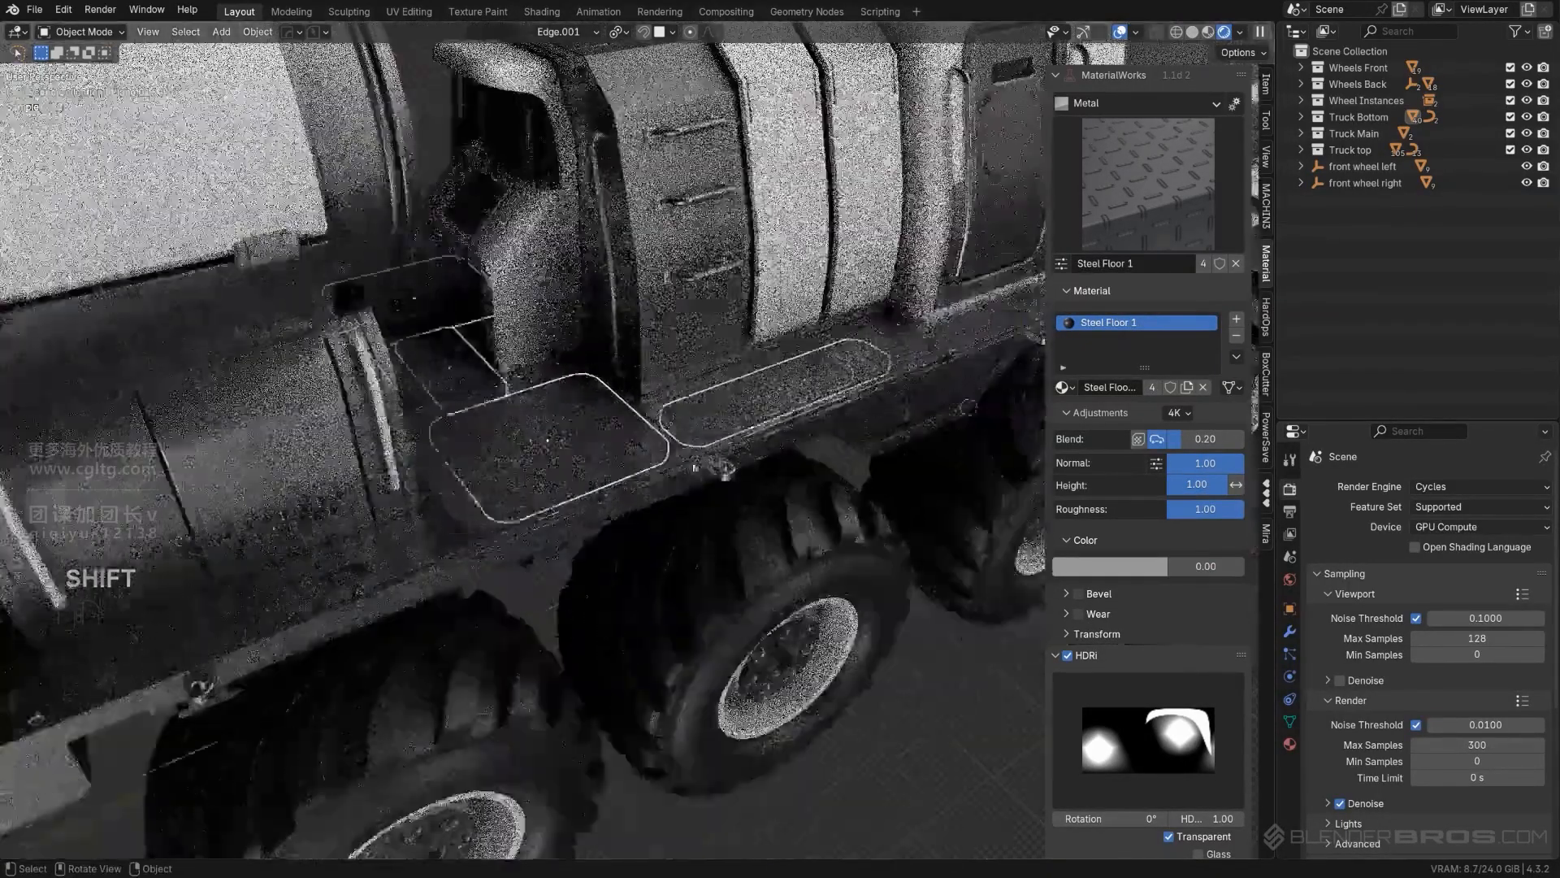
- Examine the deck panels and the rear of the truck to judge whether their materials suit the model
click(857, 700)
middle_drag(820, 692, 792, 634)
scroll(793, 634, up, 2)
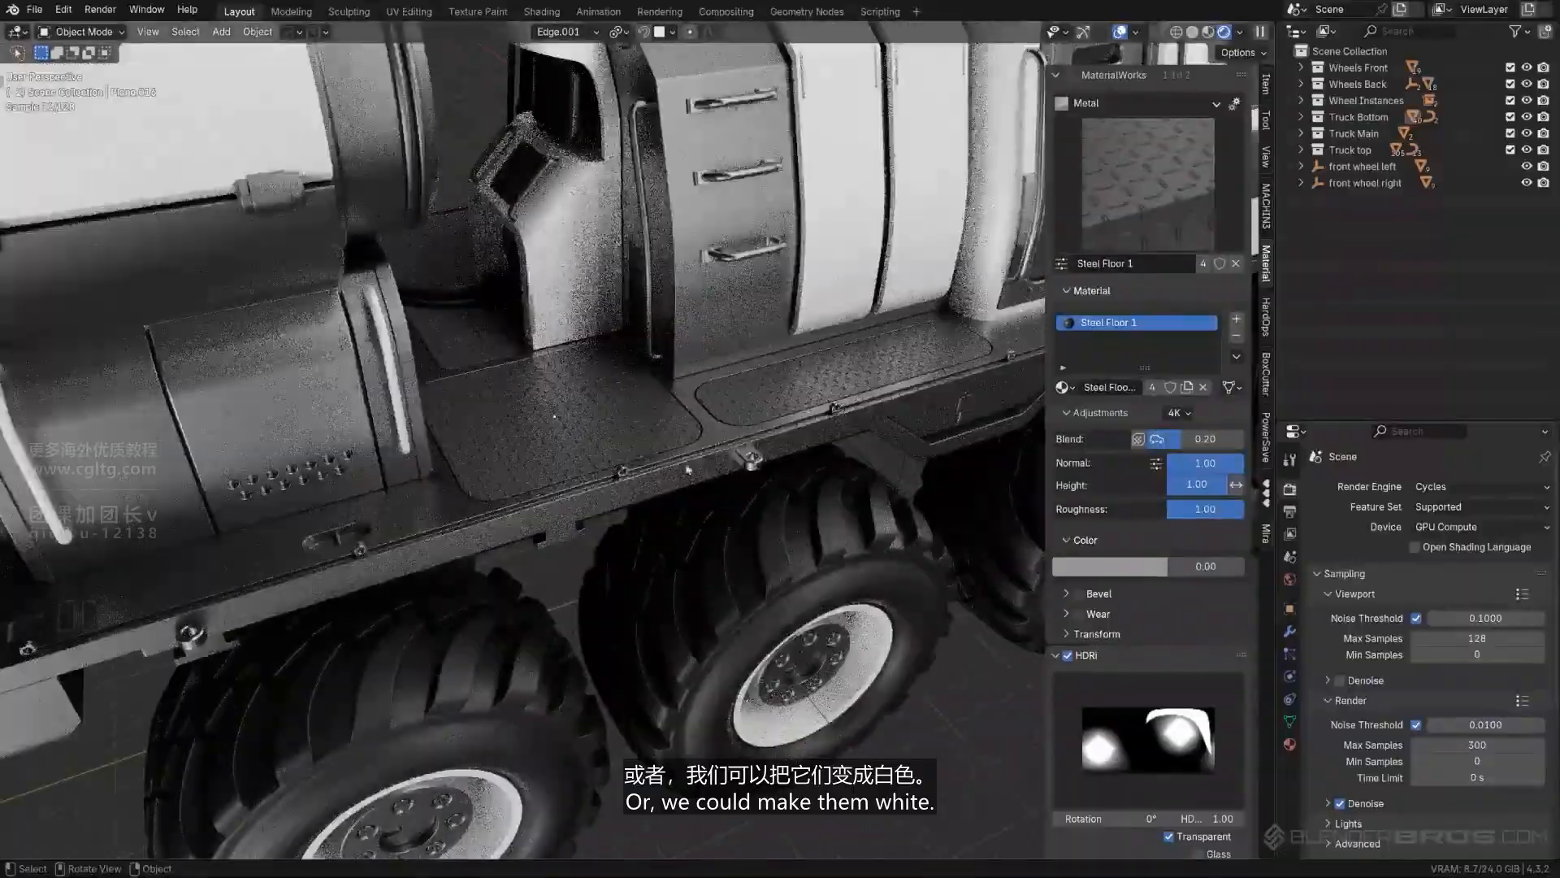
shift+middle_drag(739, 443, 805, 524)
click(668, 499)
scroll(691, 528, down, 2)
scroll(650, 581, down, 3)
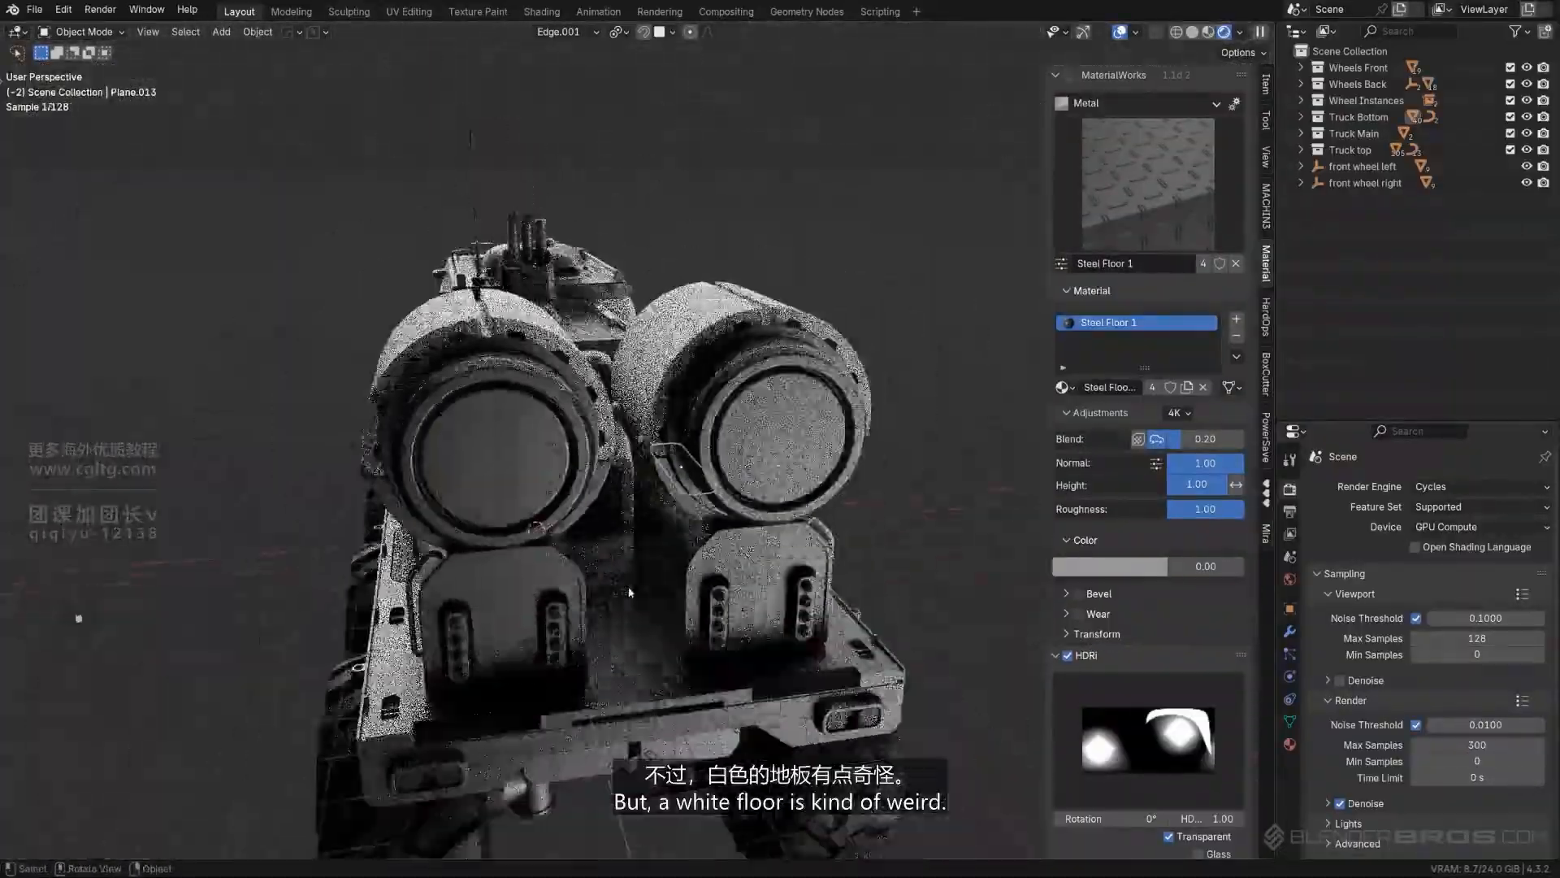
- Try copying White Metal from the cylinder casing to the nozzles inside the two rear cylinders, and undo it
middle_drag(638, 589, 711, 579)
scroll(801, 382, up, 3)
shift+middle_drag(801, 382, 821, 302)
scroll(721, 460, up, 3)
click(774, 419)
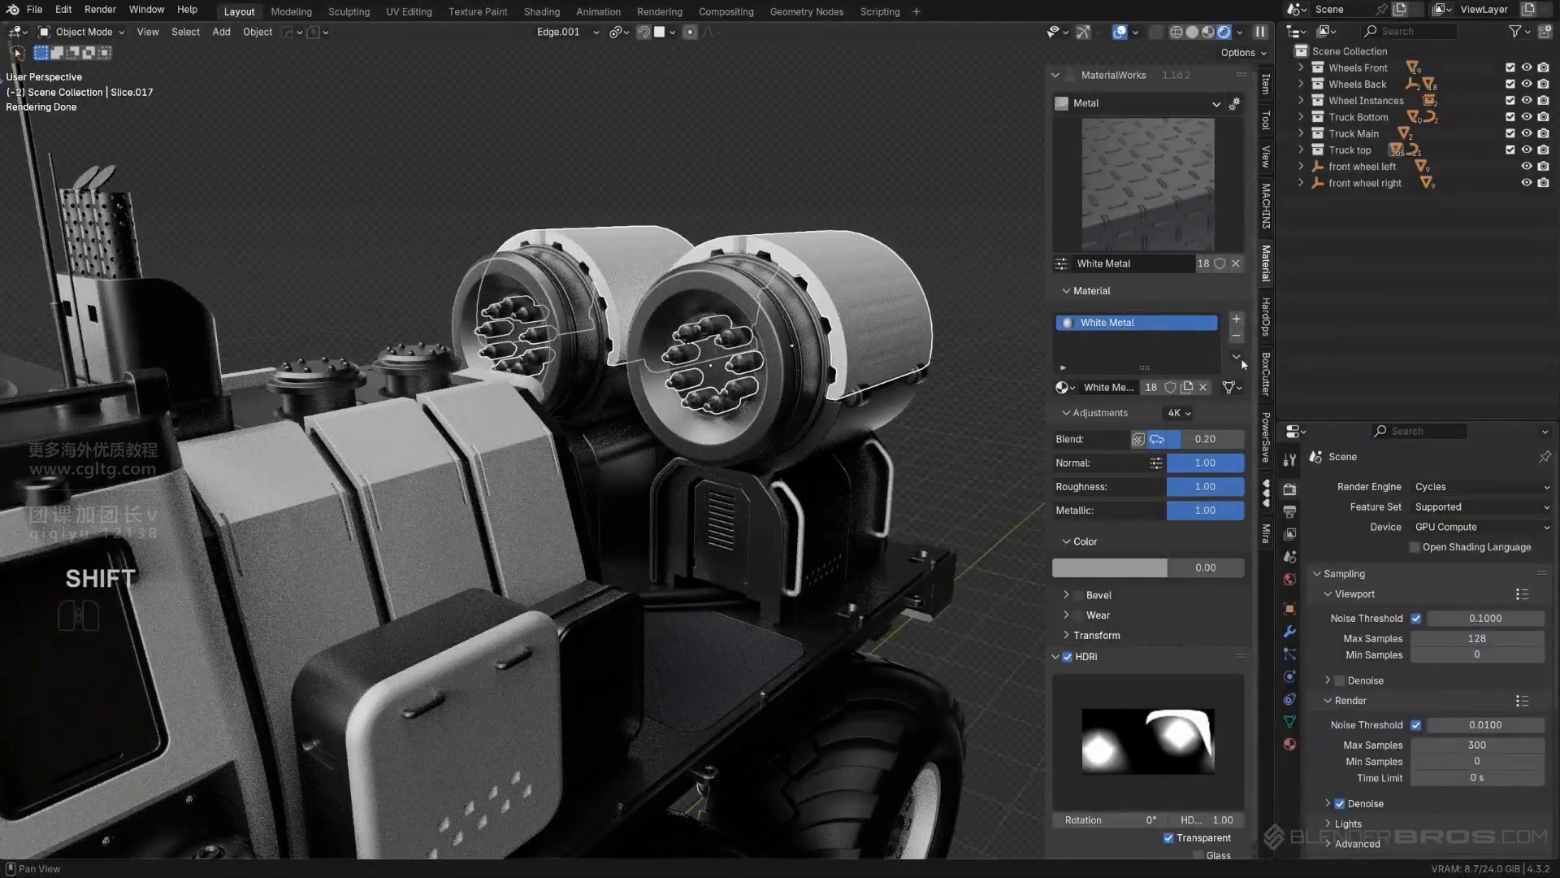
click(1281, 392)
scroll(815, 261, down, 4)
middle_drag(814, 261, 816, 199)
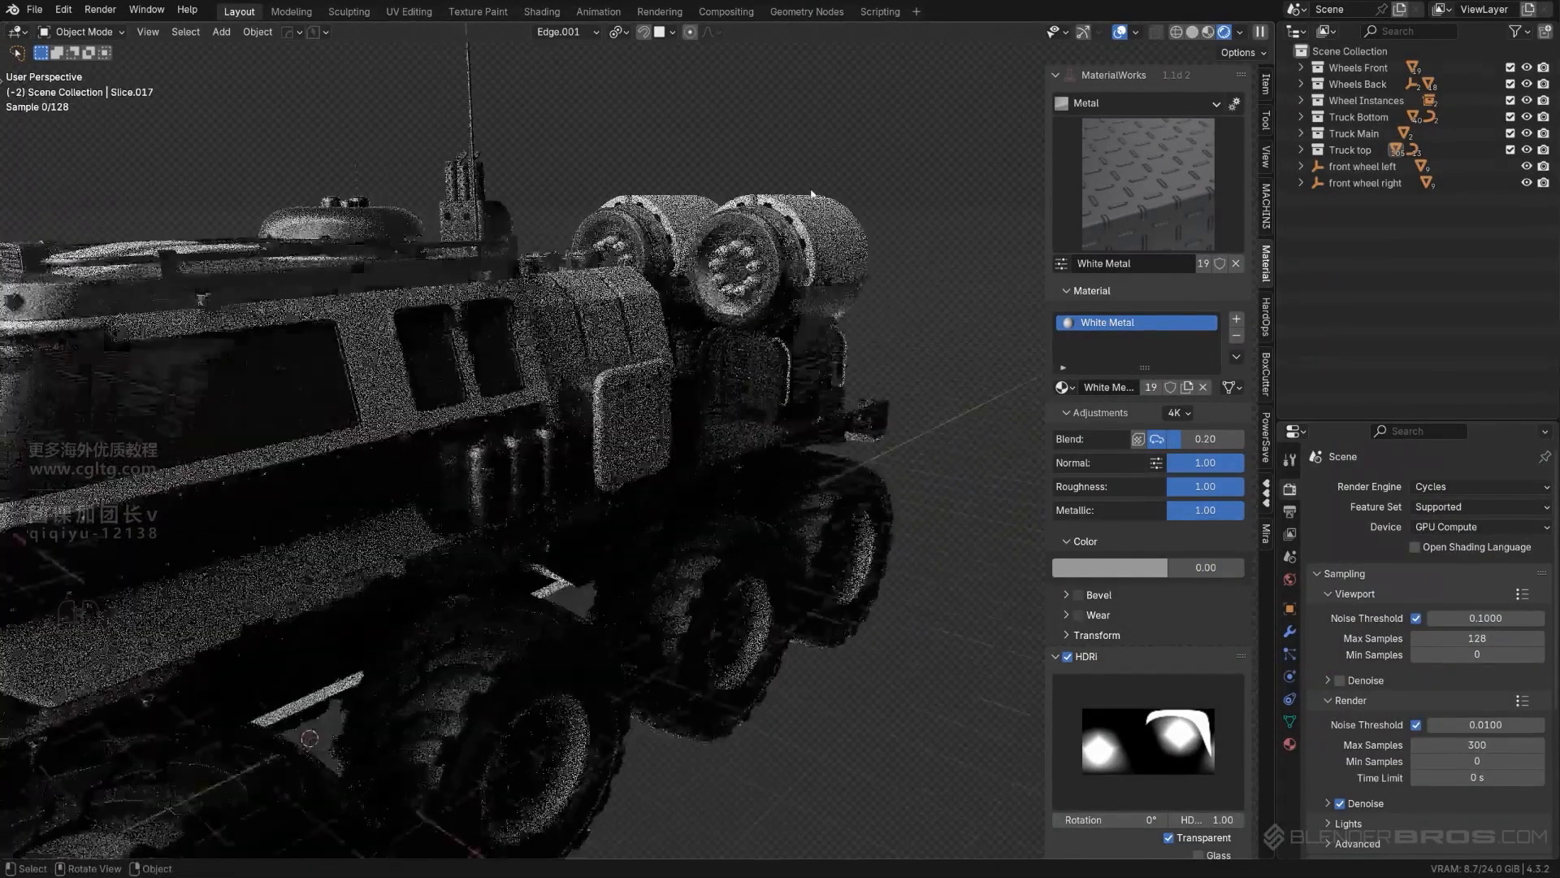
scroll(798, 197, down, 4)
scroll(806, 187, up, 5)
key(ctrl+z)
key(ctrl+z)
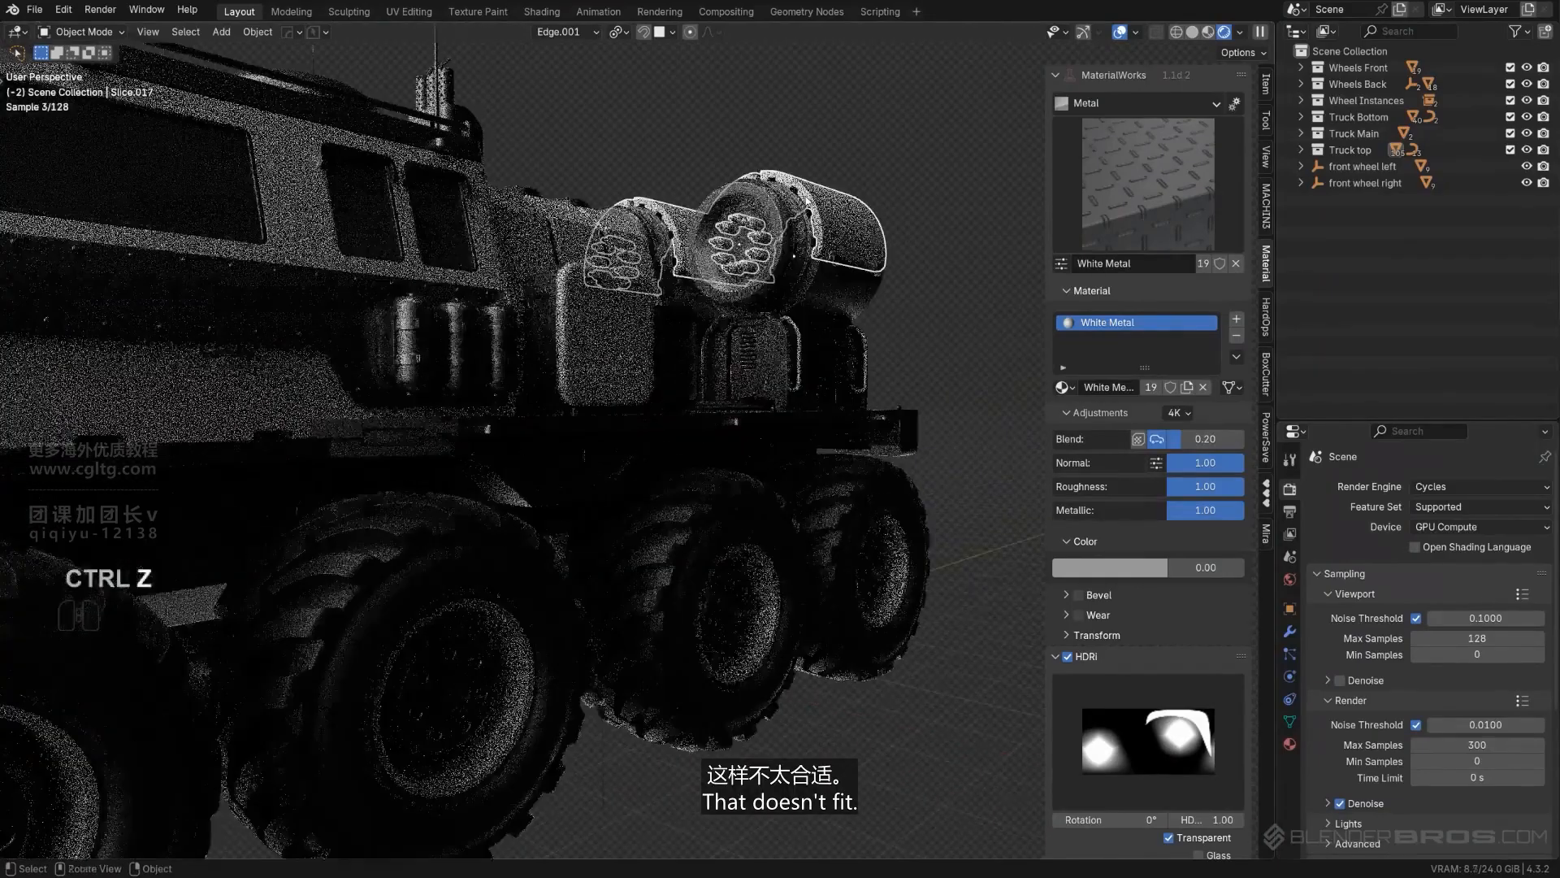
- Copy the Half Matt Steel material from the roof rail to the nozzles inside the two rear cylinders
middle_drag(738, 176, 740, 255)
scroll(752, 231, up, 2)
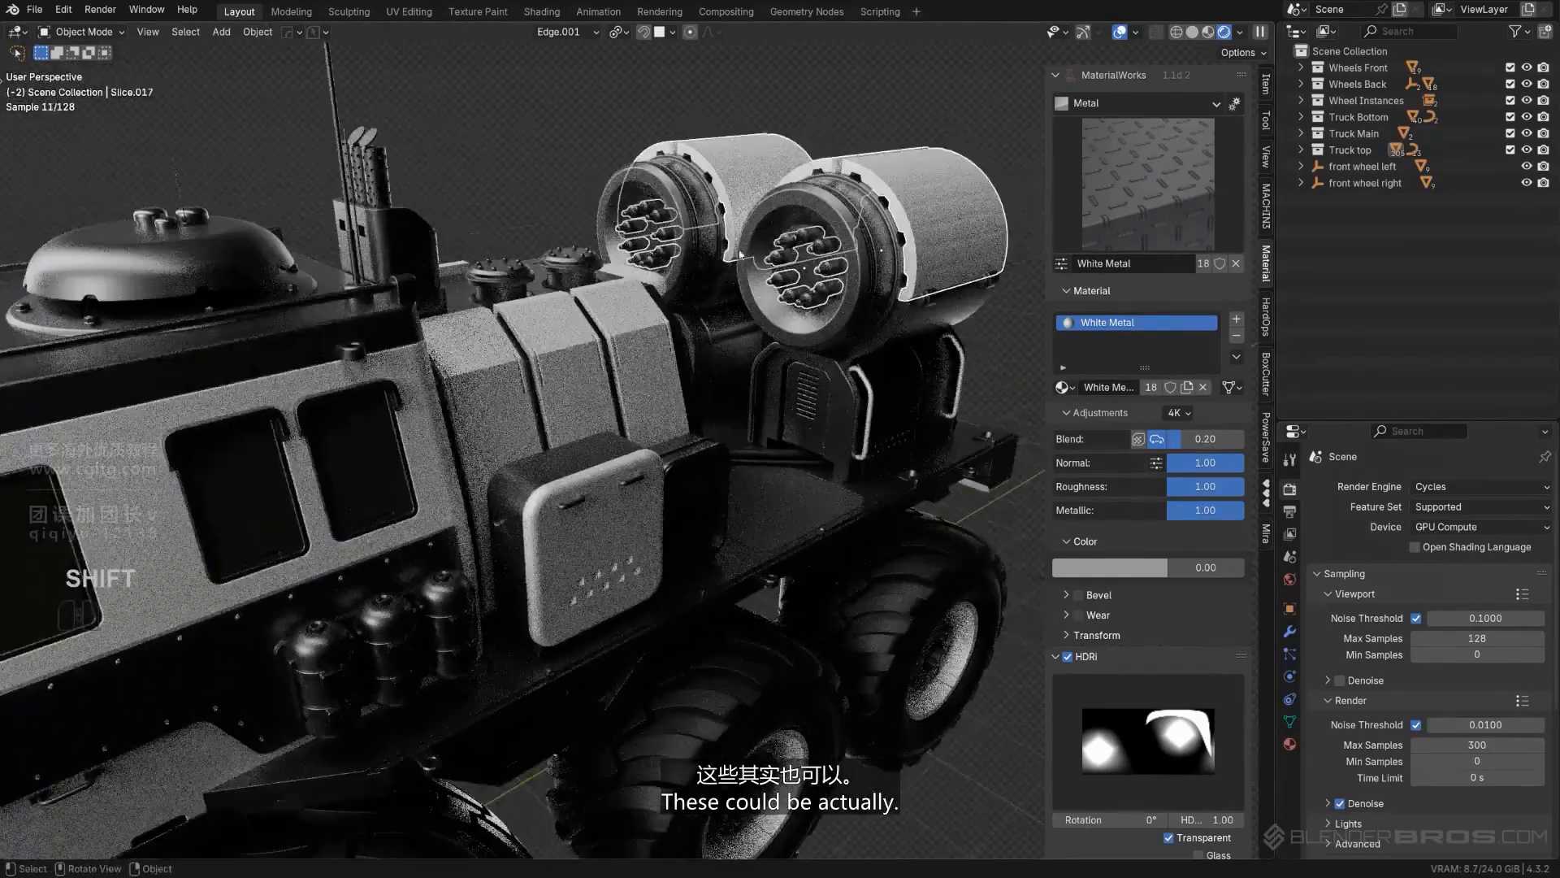
shift+click(177, 329)
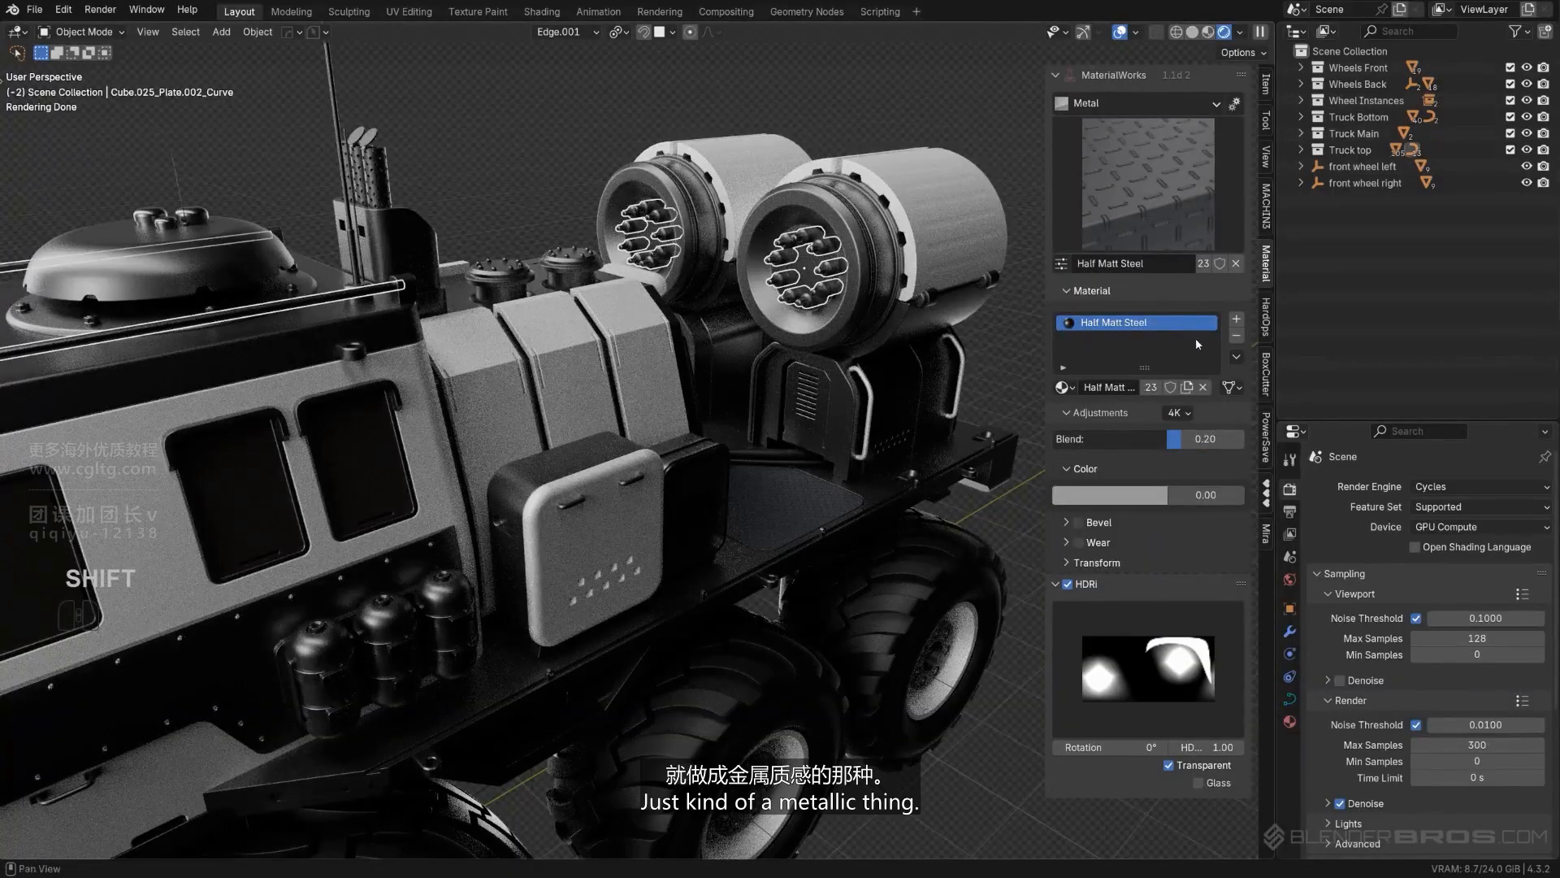
click(1270, 394)
click(853, 87)
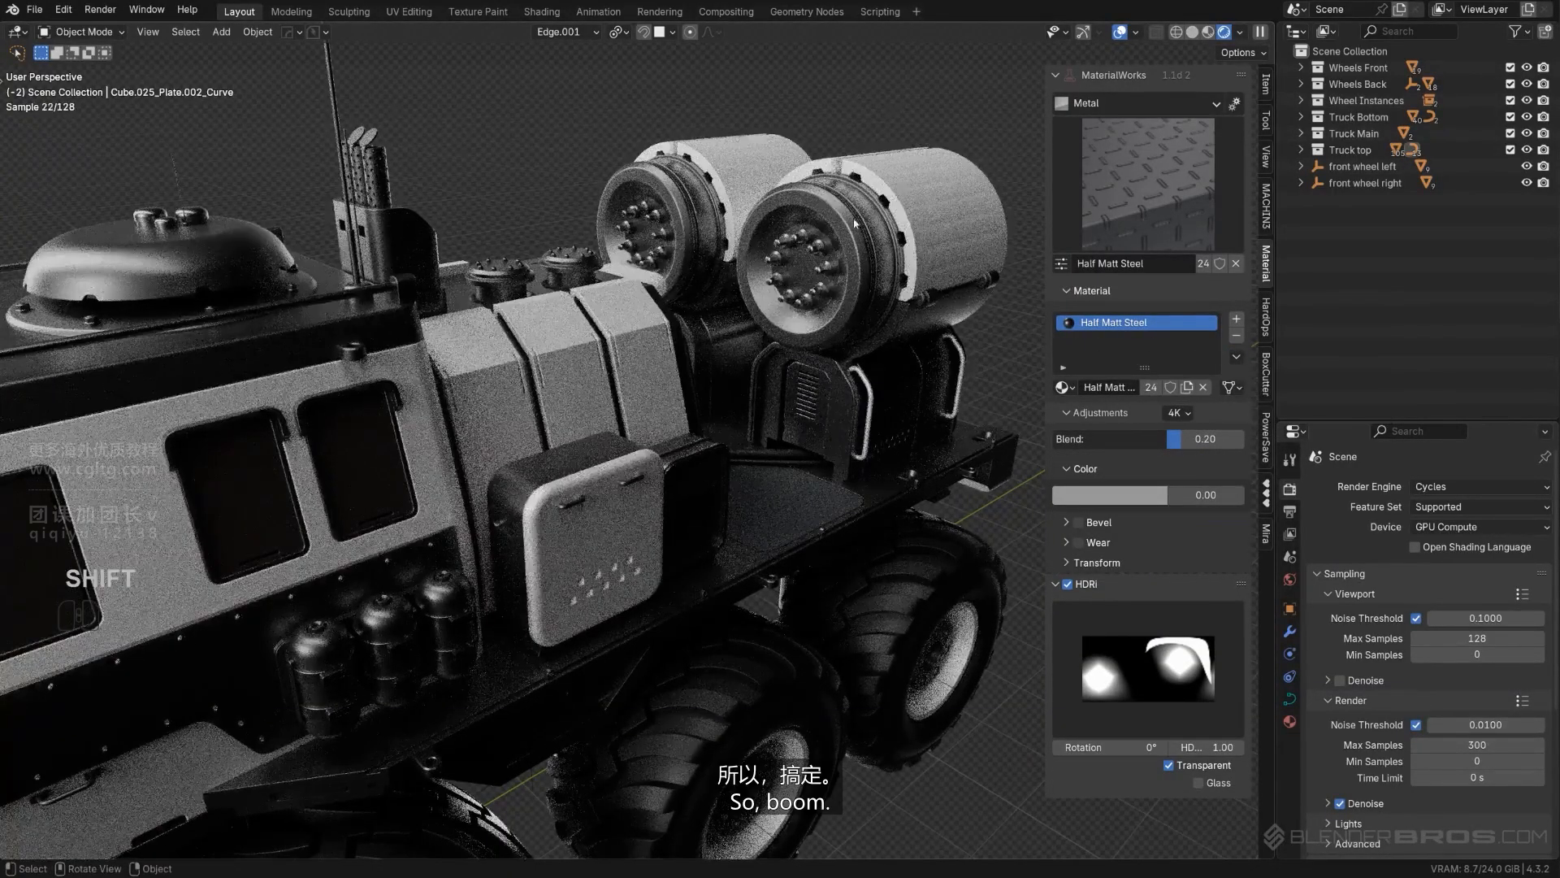
- Copy the Half Matt Steel material from the roof rail to the thin pipe rings around the rear cylinders' ends
middle_drag(813, 244, 593, 317)
shift+middle_drag(593, 317, 558, 388)
scroll(537, 347, up, 2)
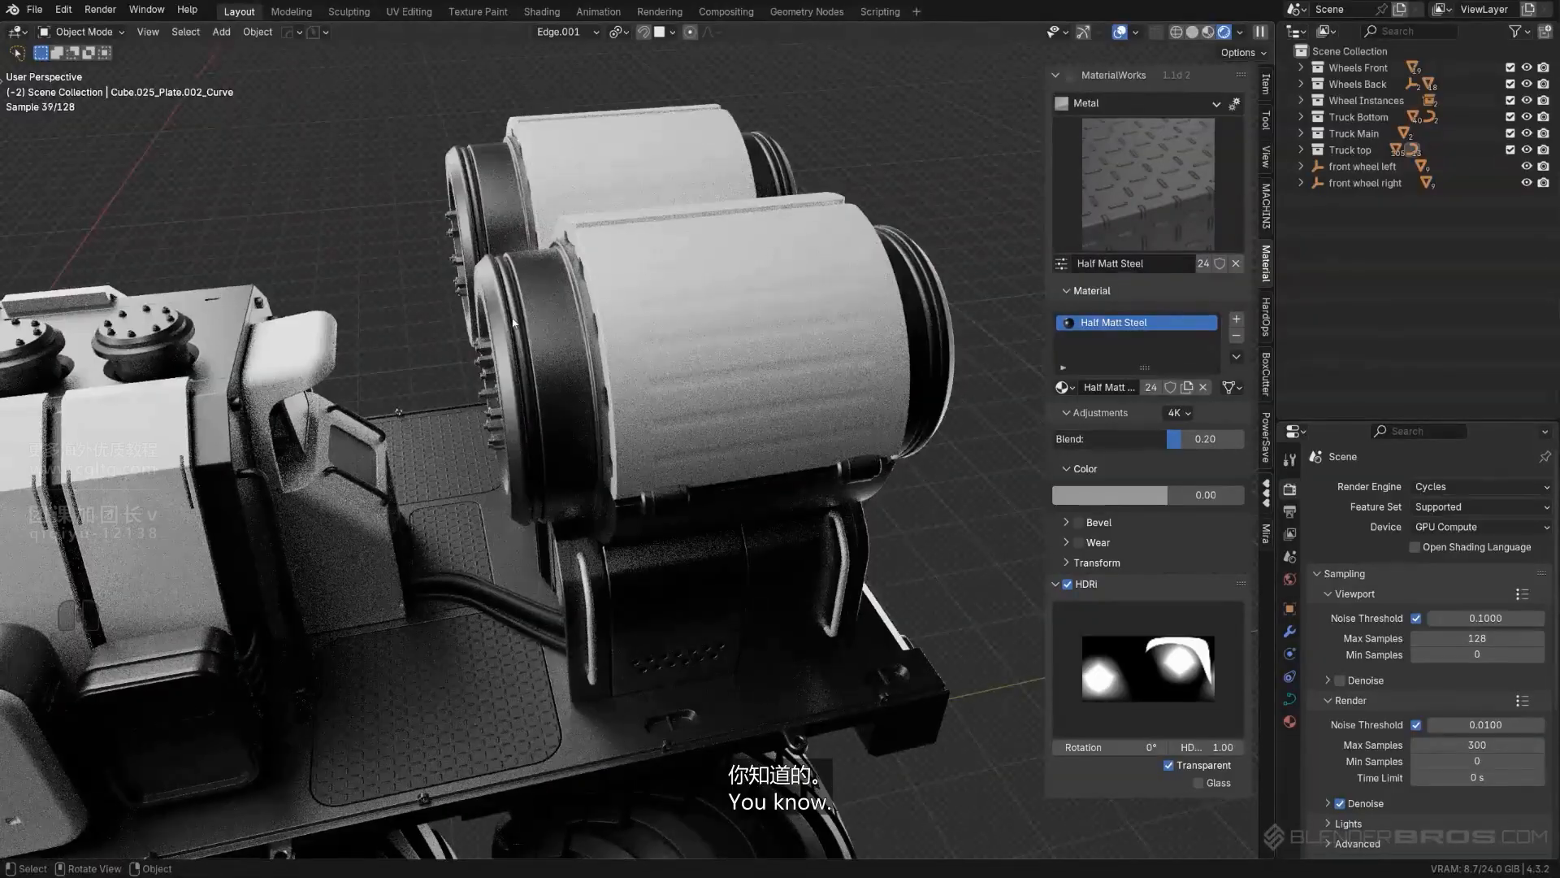
click(511, 322)
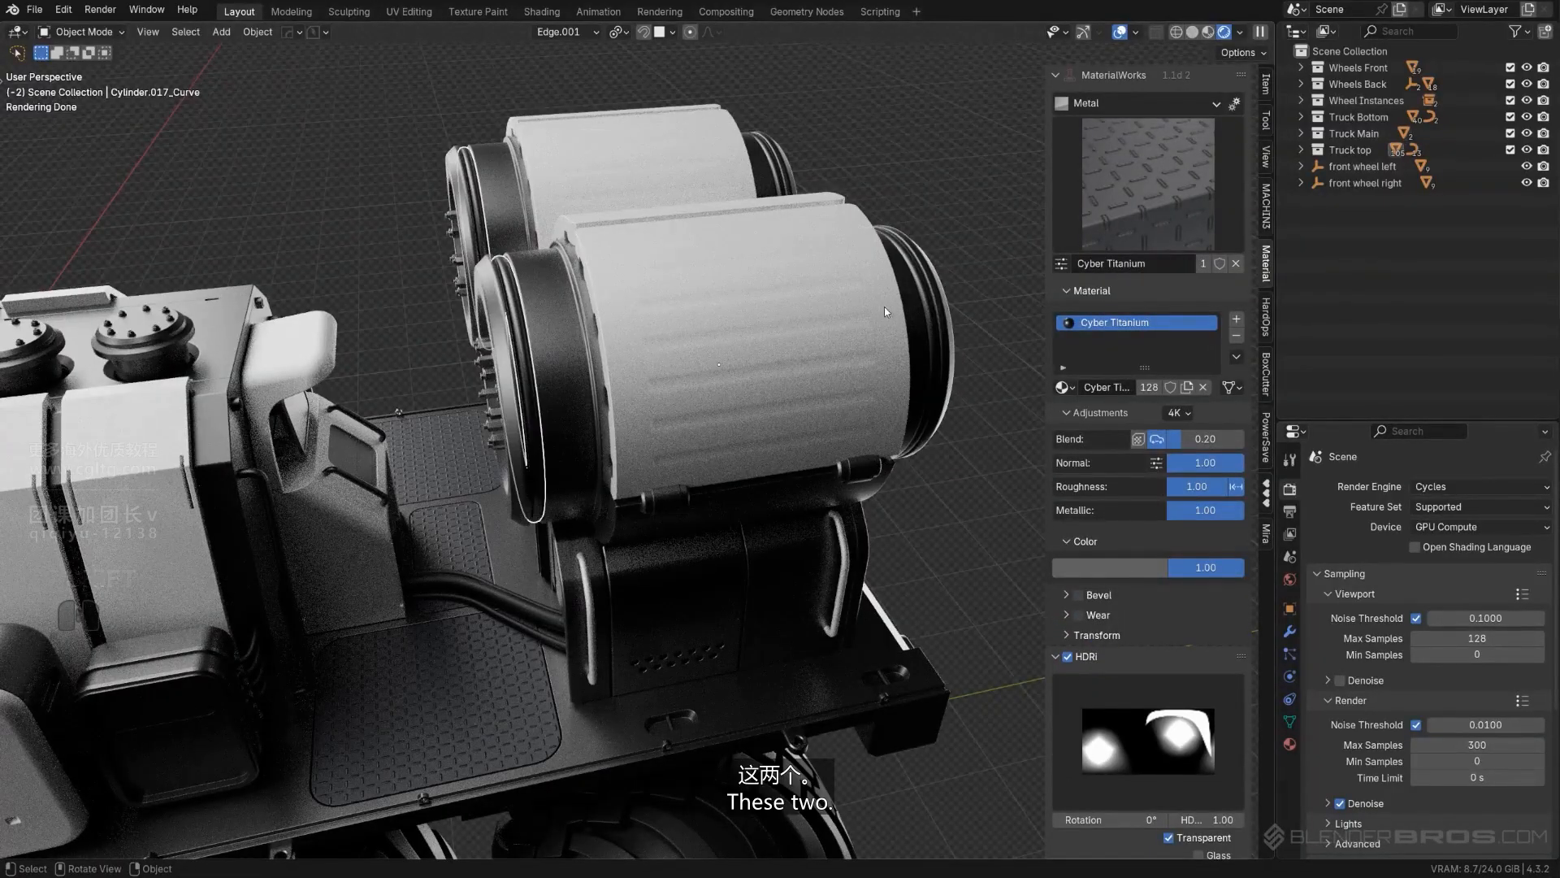
scroll(447, 405, down, 1)
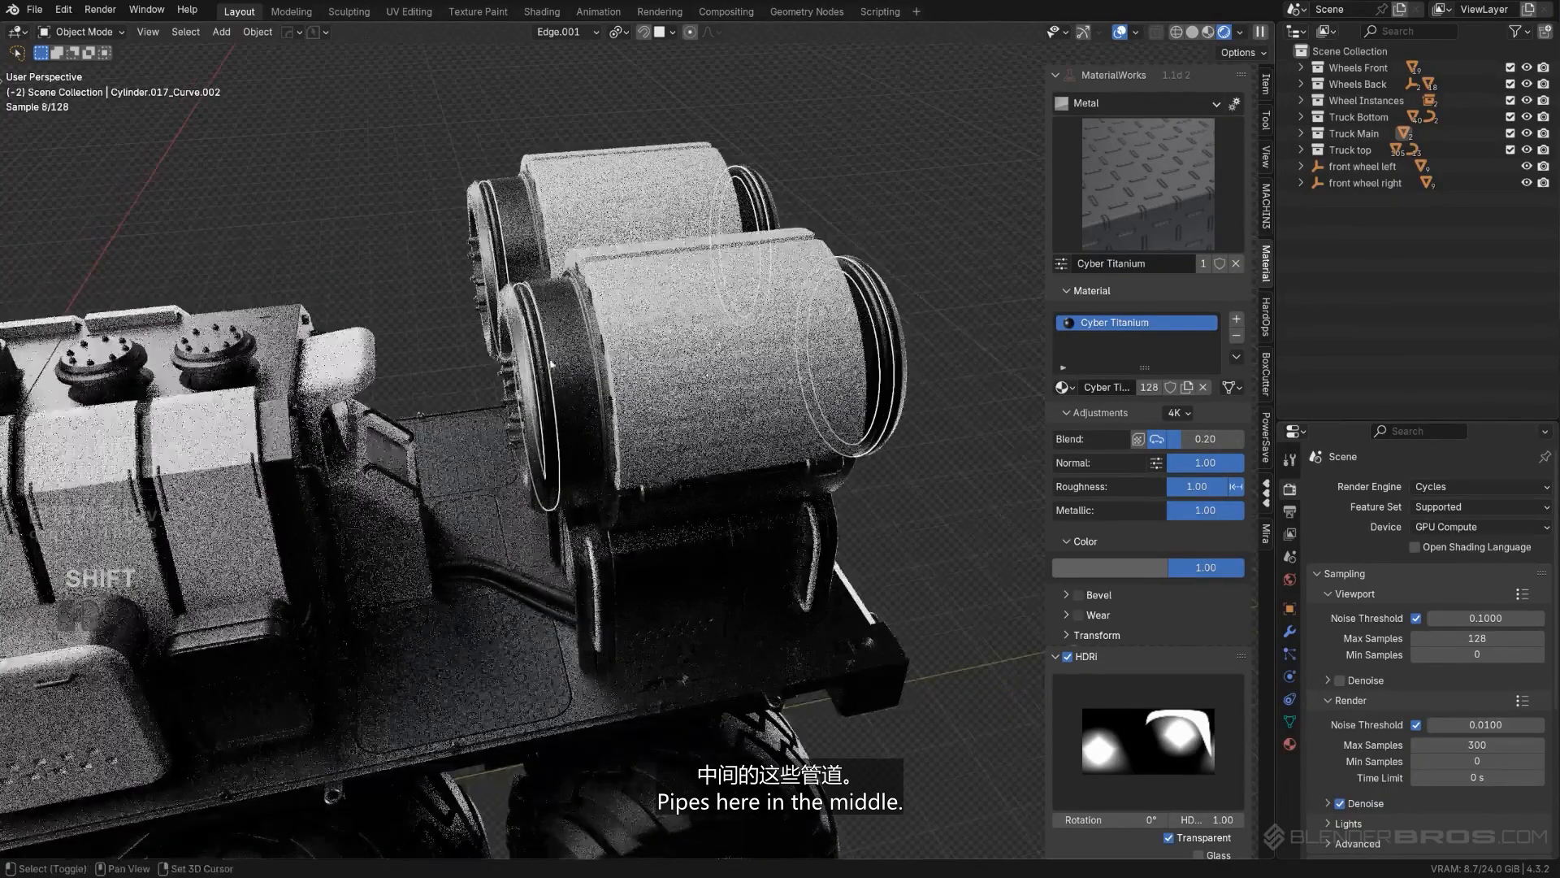
middle_drag(199, 402, 272, 405)
shift+middle_drag(272, 405, 545, 398)
shift+click(115, 403)
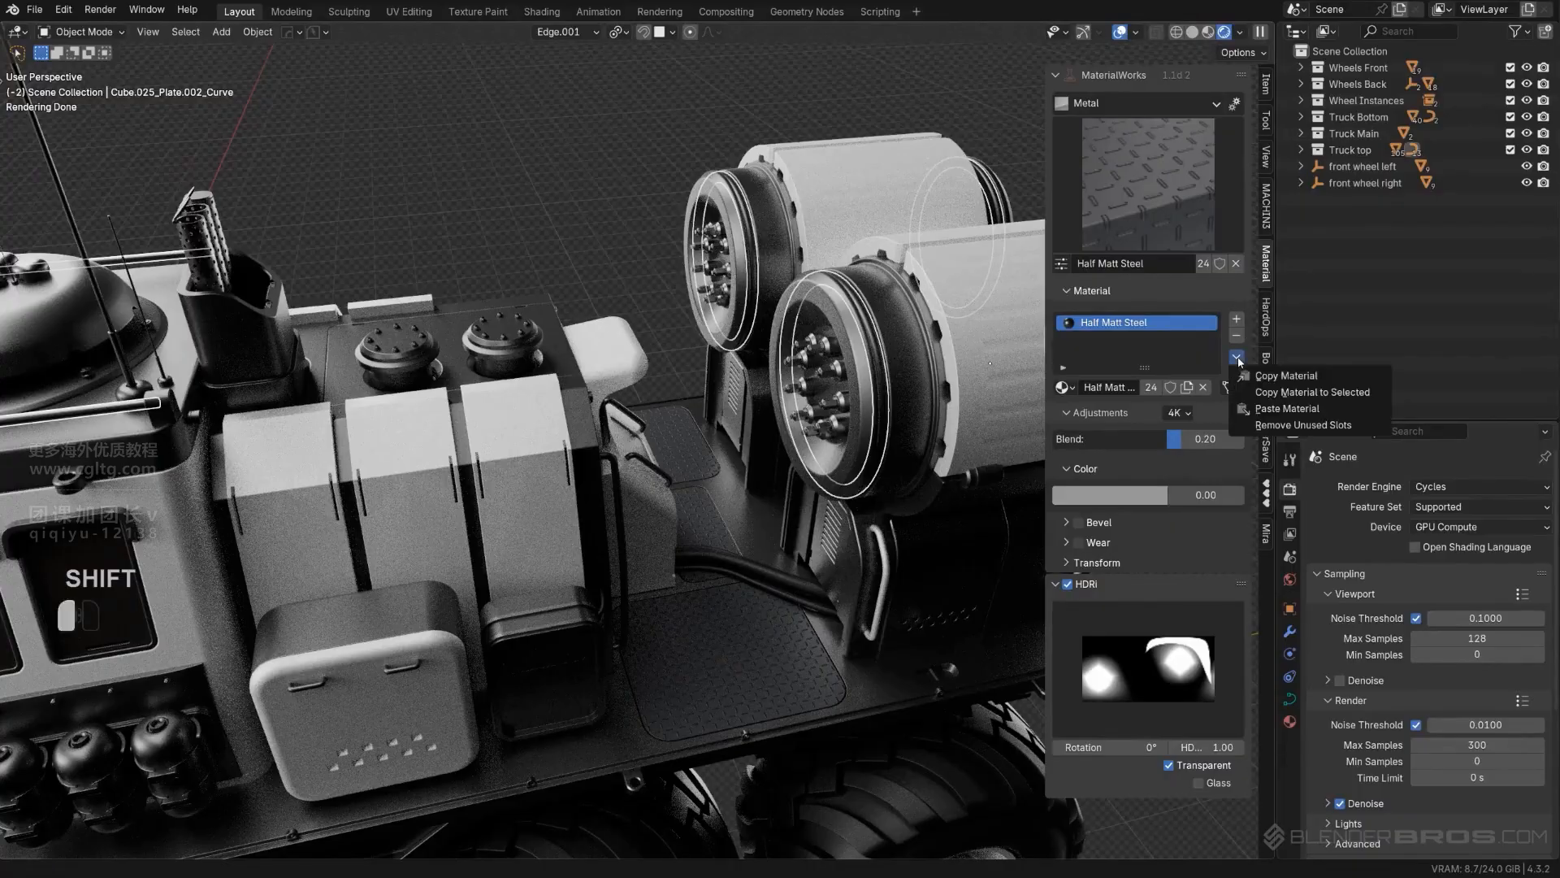
click(1275, 394)
- Copy the Half Matt Steel material from the roof rail to the bolts on the two round caps behind the cabin
click(428, 348)
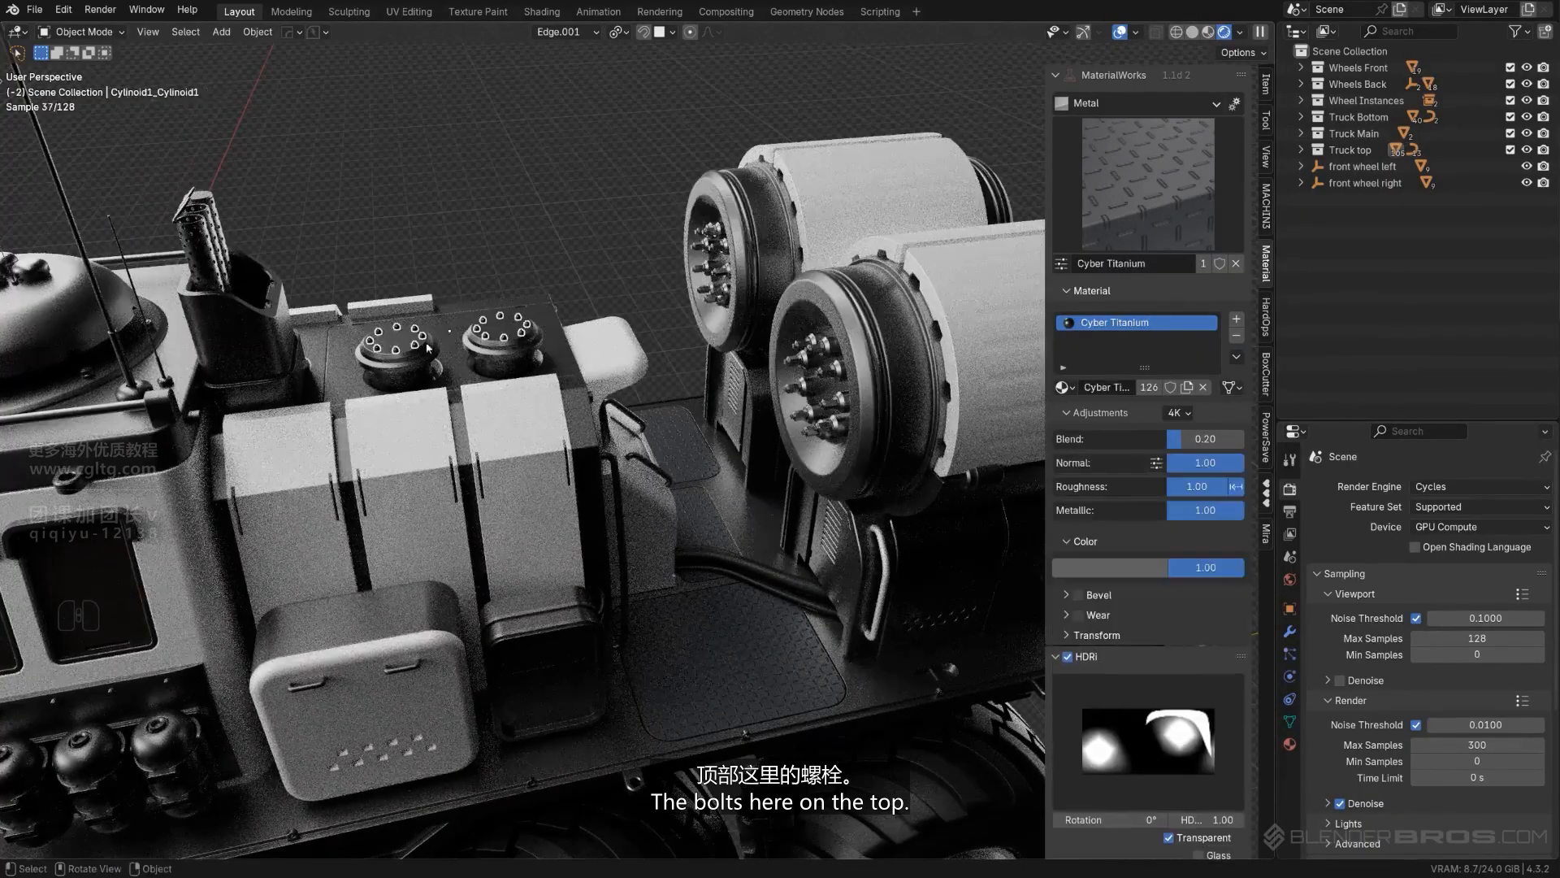
shift+click(91, 414)
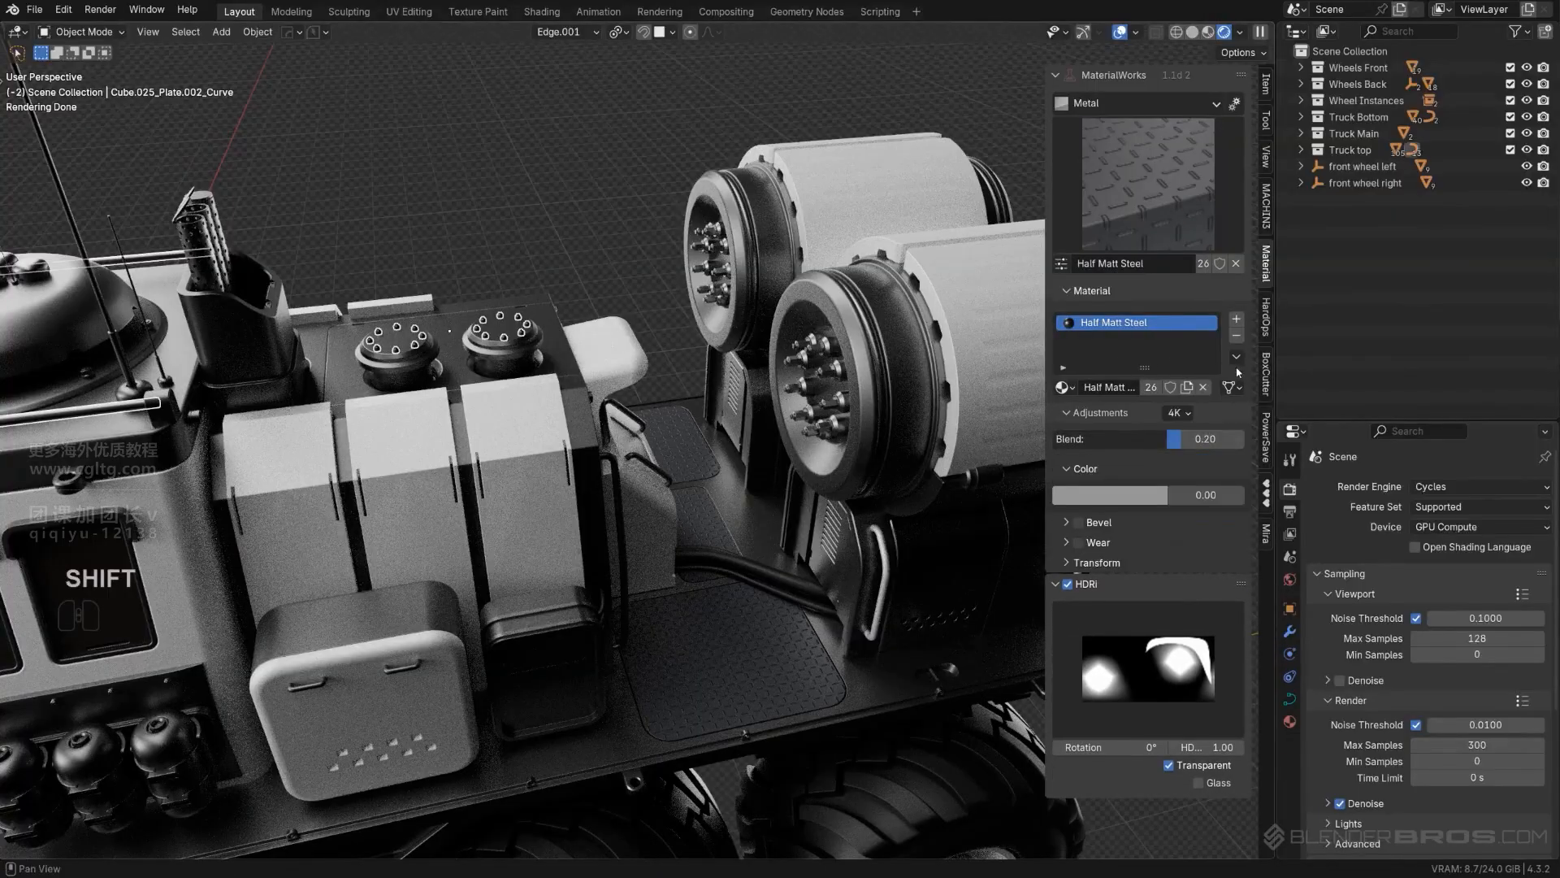
click(1262, 393)
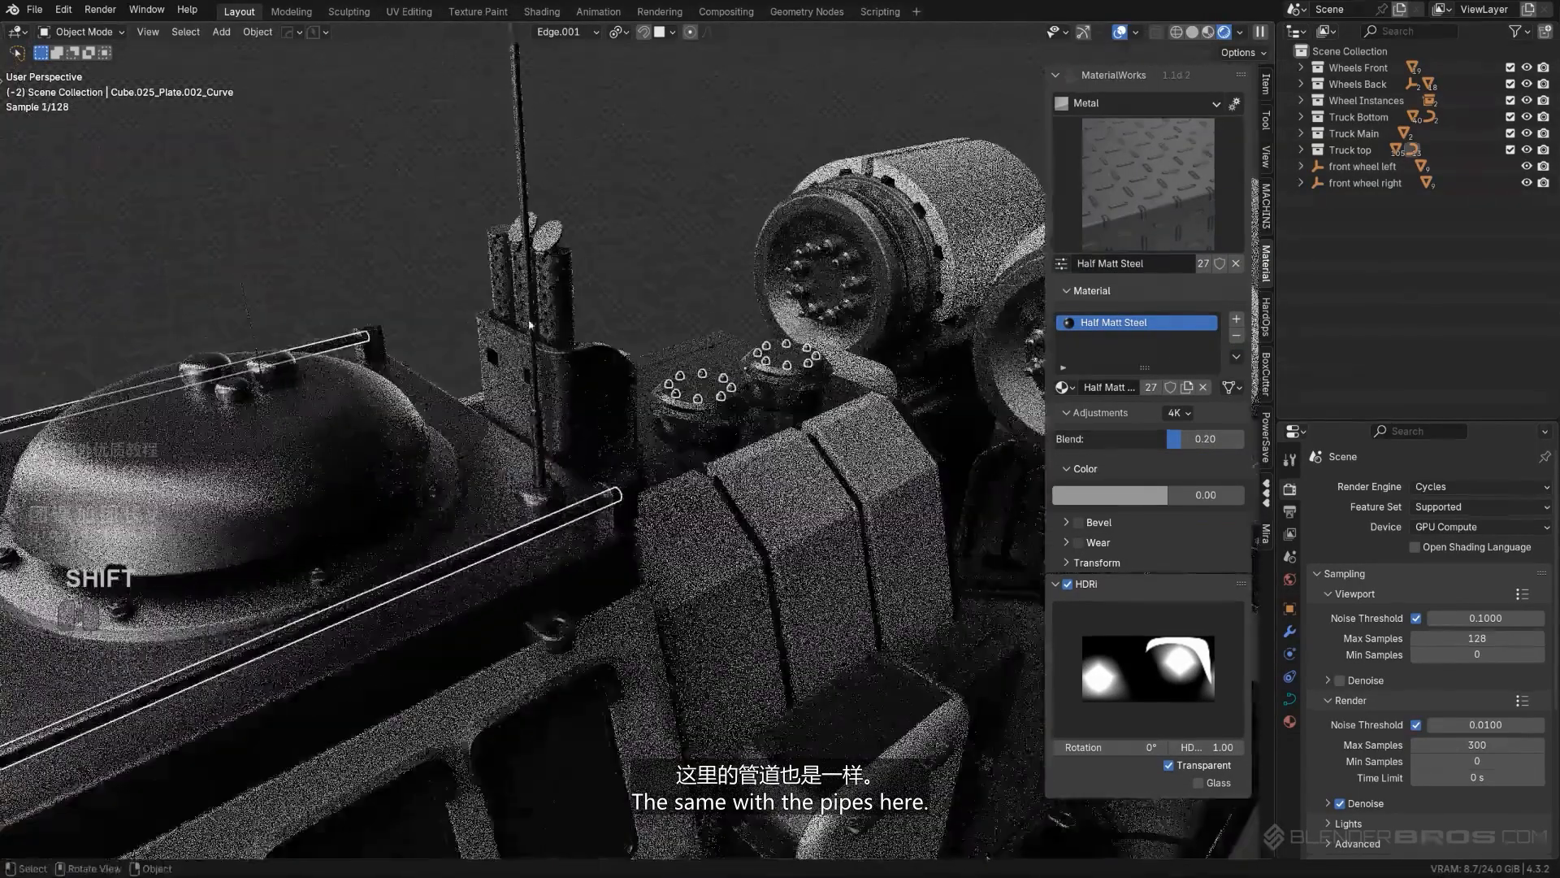
- Copy the Half Matt Steel material from the roof rail to the perforated exhaust pipes on the roof
click(564, 289)
shift+click(506, 540)
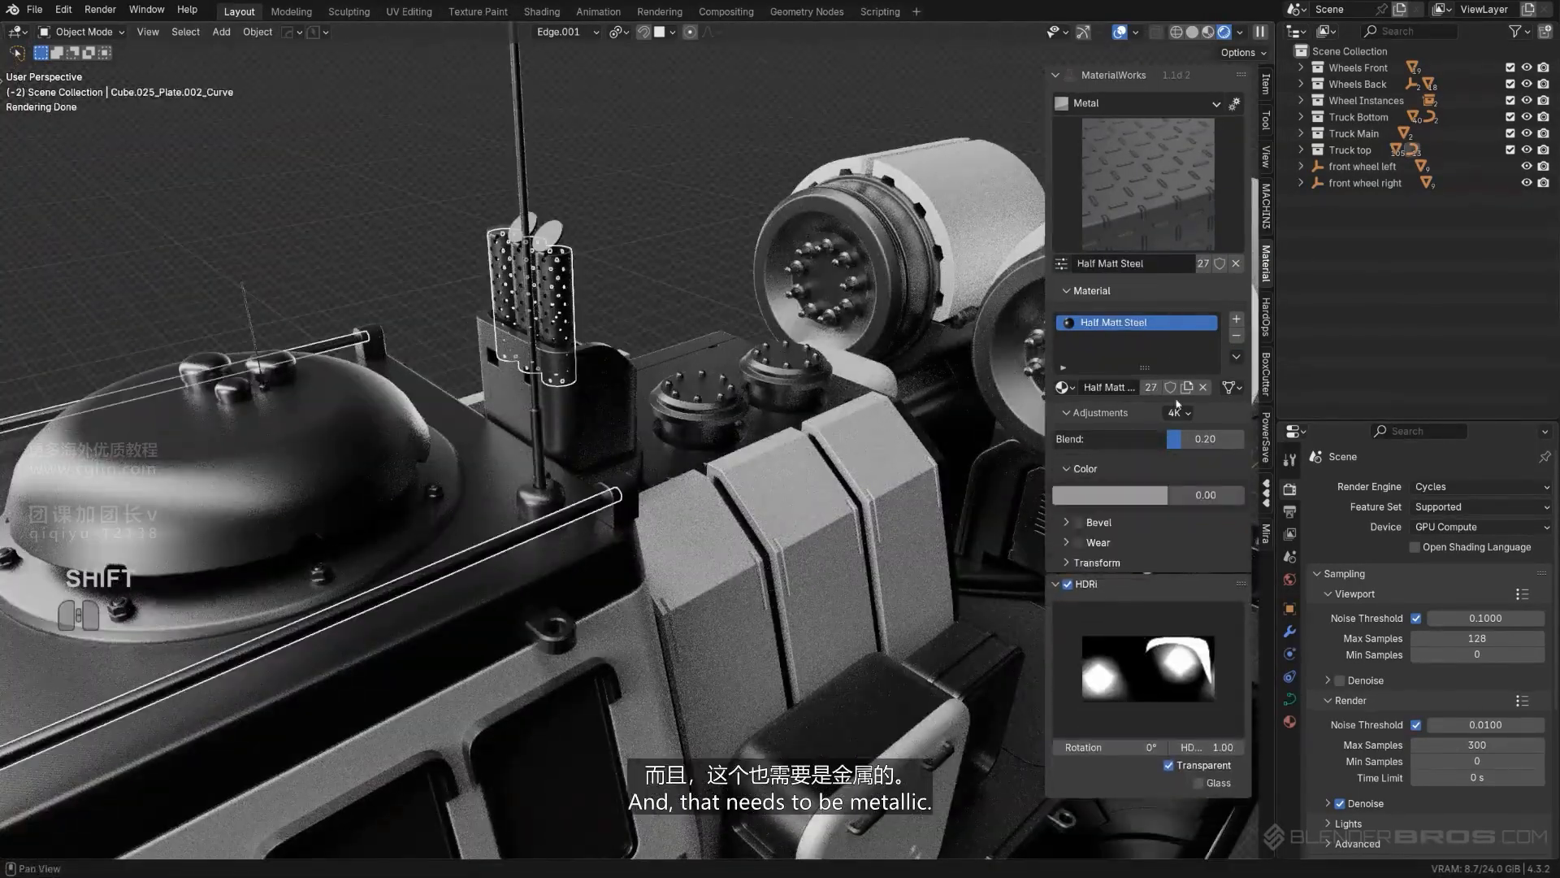
click(1236, 356)
click(1301, 387)
- Copy the Half Matt Steel material from the perforated exhaust pipes to the round flaps at their tips
mouse_move(729, 193)
middle_down()
mouse_move(655, 237)
mouse_move(720, 208)
middle_up()
scroll(721, 209, up, 3)
click(559, 197)
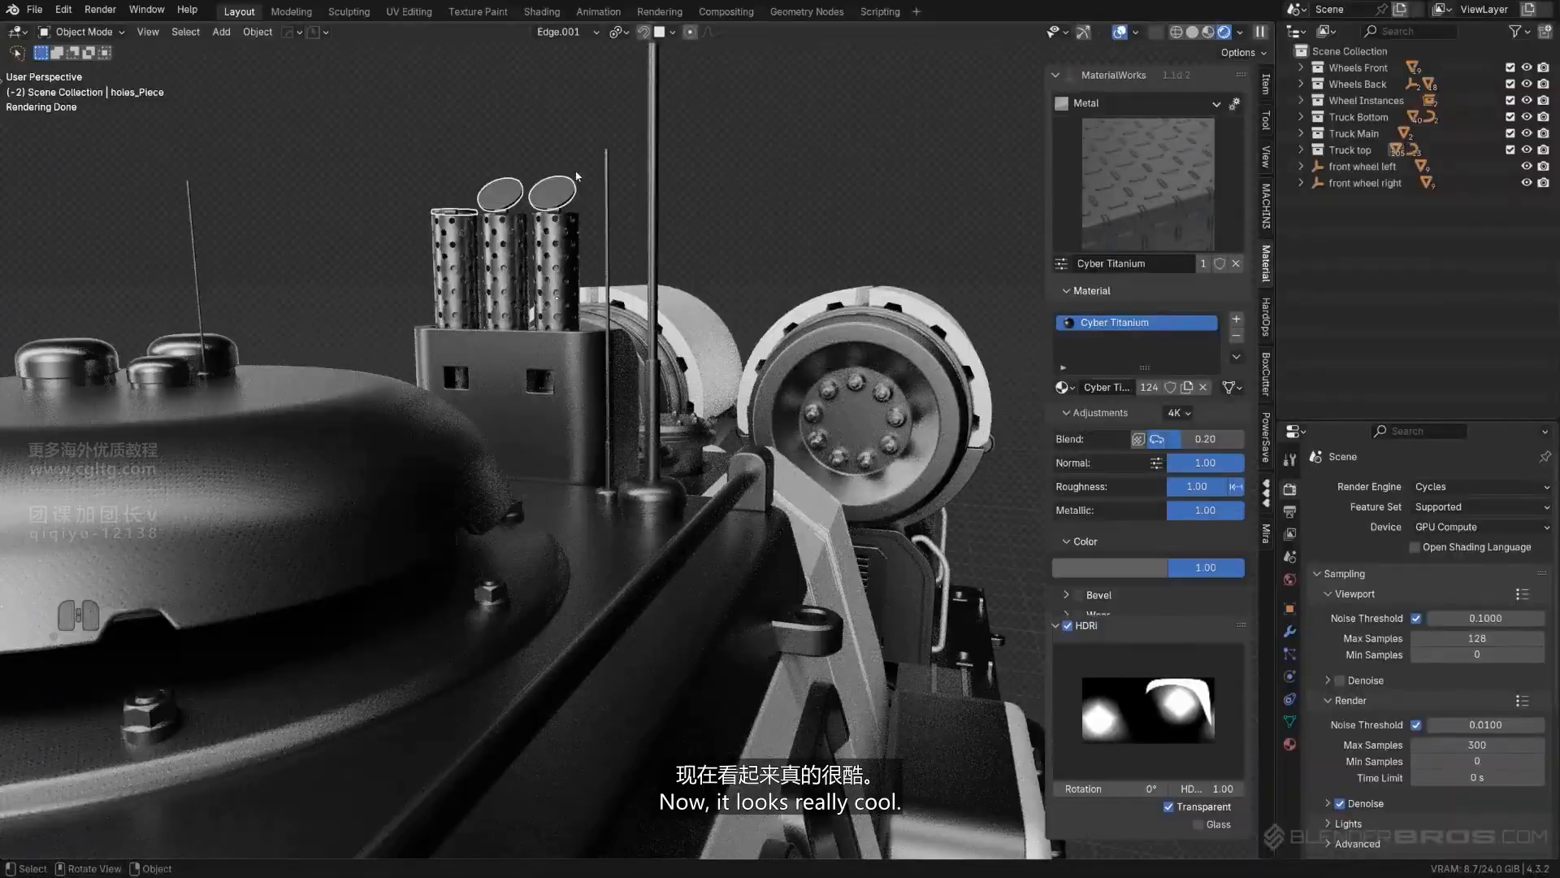
shift+click(549, 282)
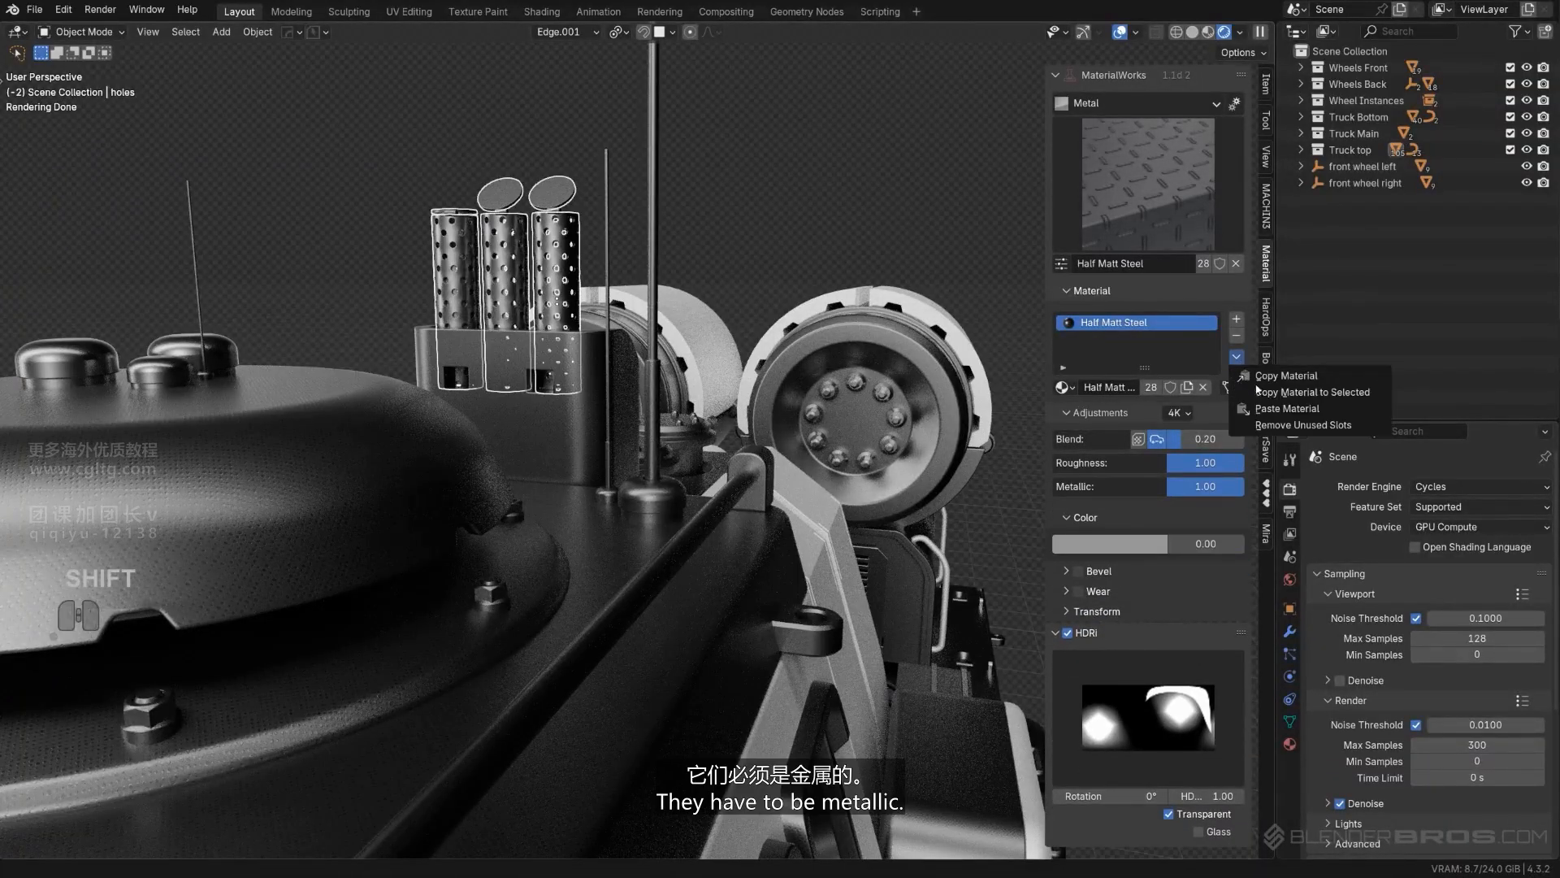
click(1267, 391)
- Try copying White Metal from the ribbed body panel to the three roof antennas, and undo it
scroll(845, 211, down, 4)
middle_drag(853, 208, 778, 288)
scroll(683, 334, up, 3)
click(747, 244)
scroll(746, 374, up, 2)
middle_drag(746, 374, 760, 423)
shift+middle_drag(760, 423, 726, 412)
shift+click(681, 395)
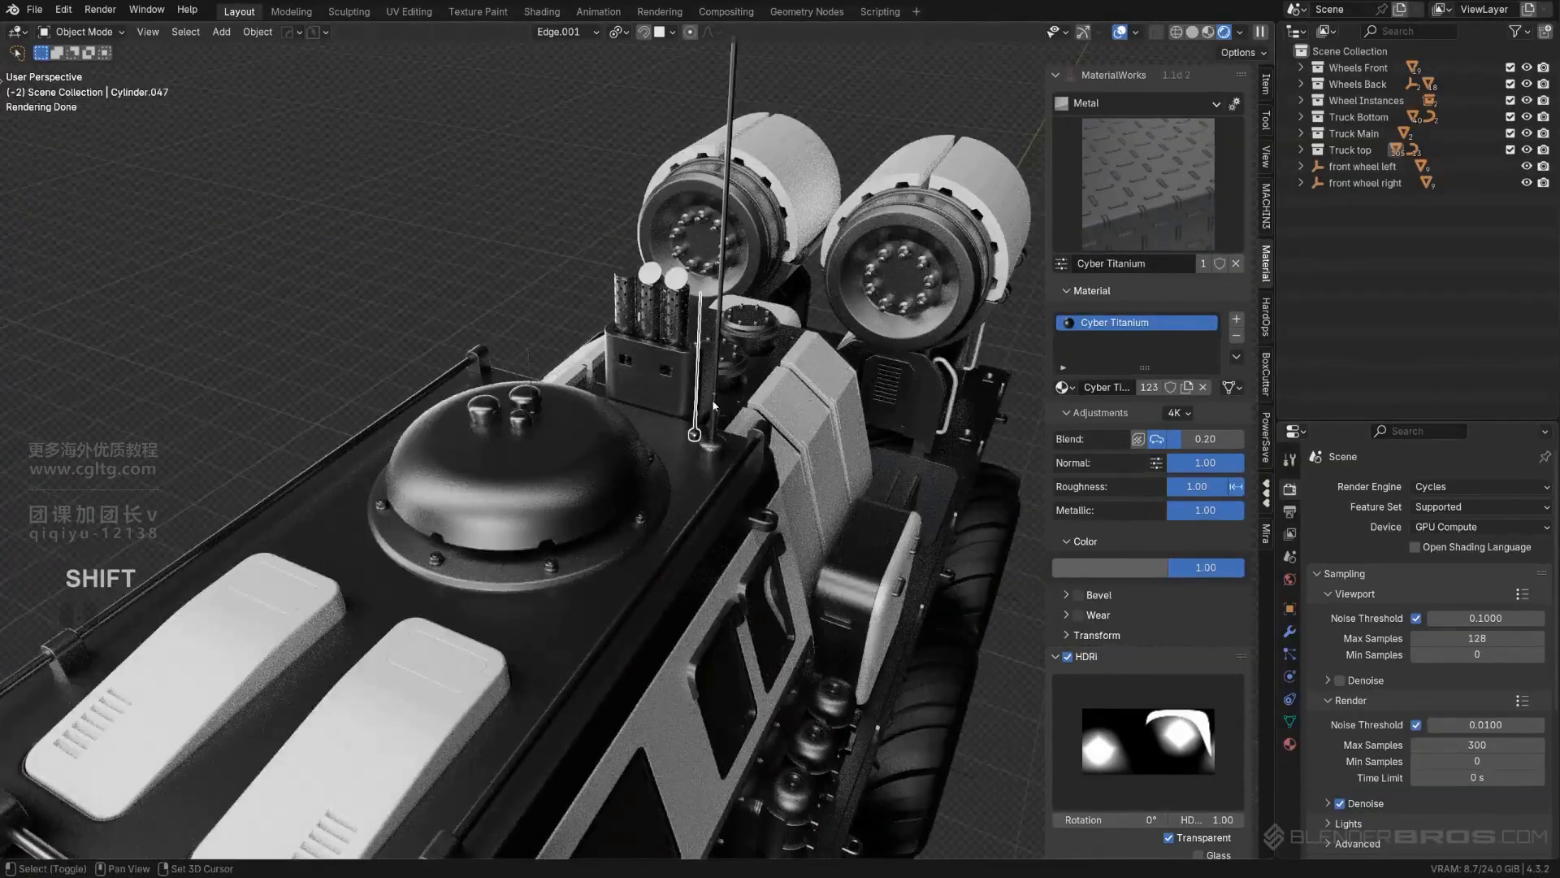
middle_drag(554, 397, 529, 326)
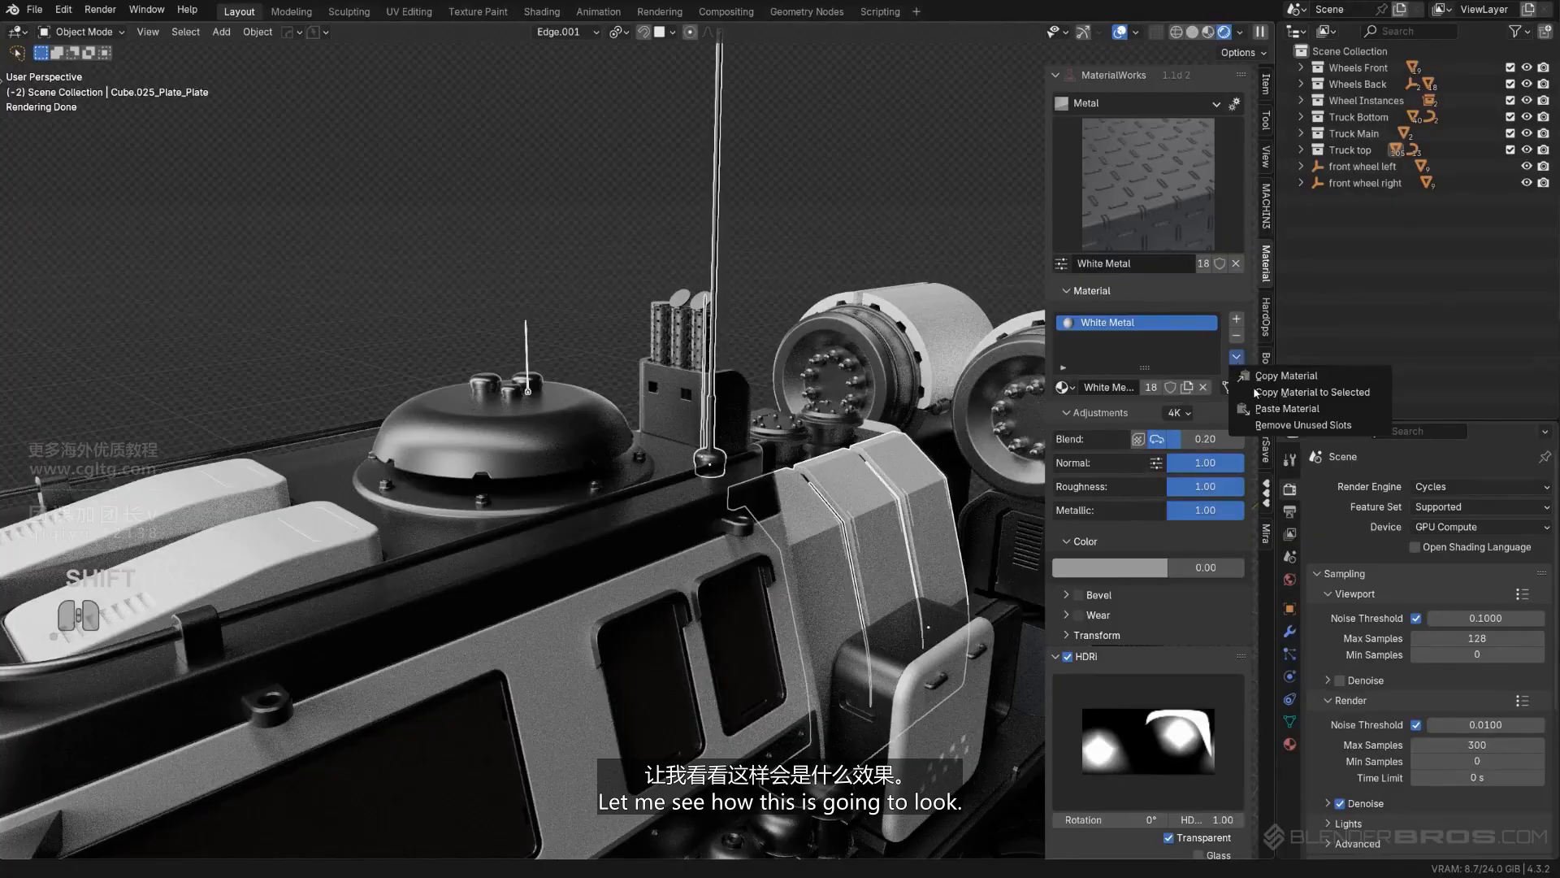
key(shift+c)
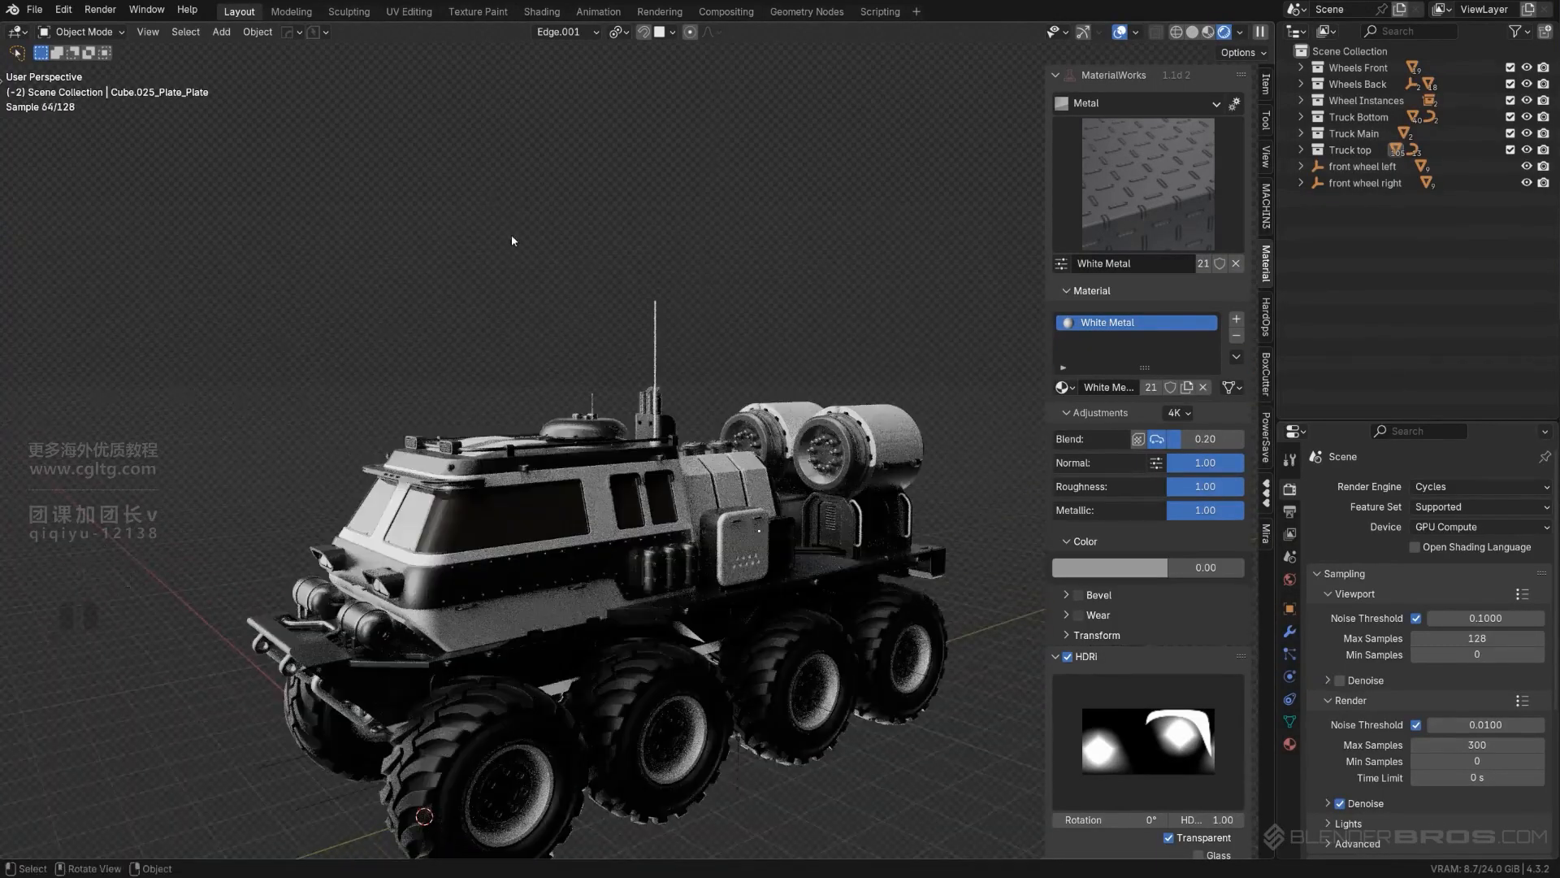
middle_drag(512, 241, 603, 281)
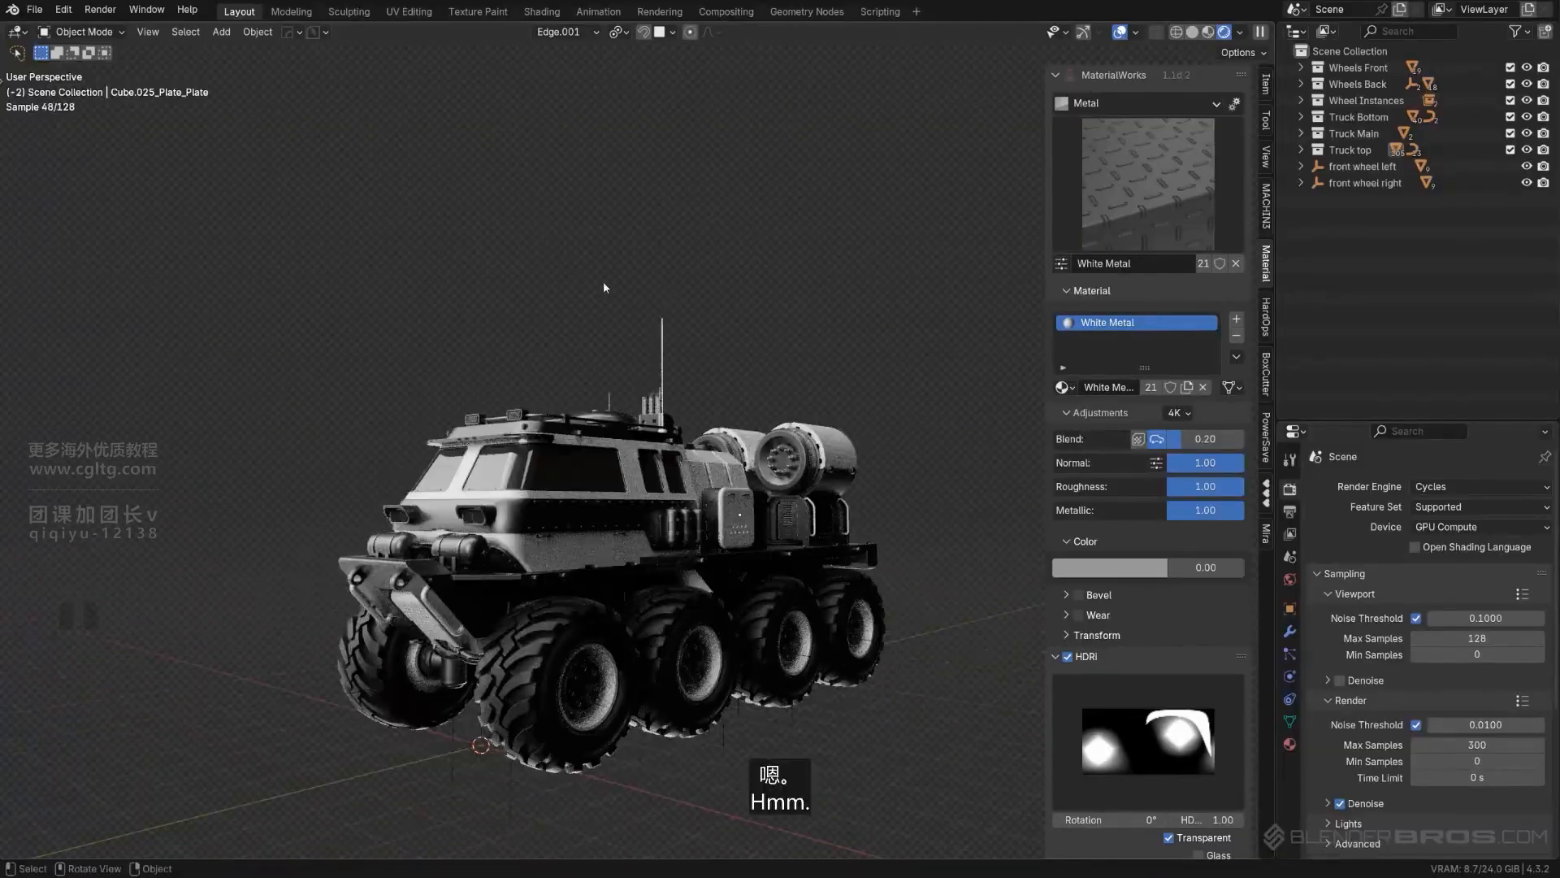
key(ctrl+z)
key(ctrl+z)
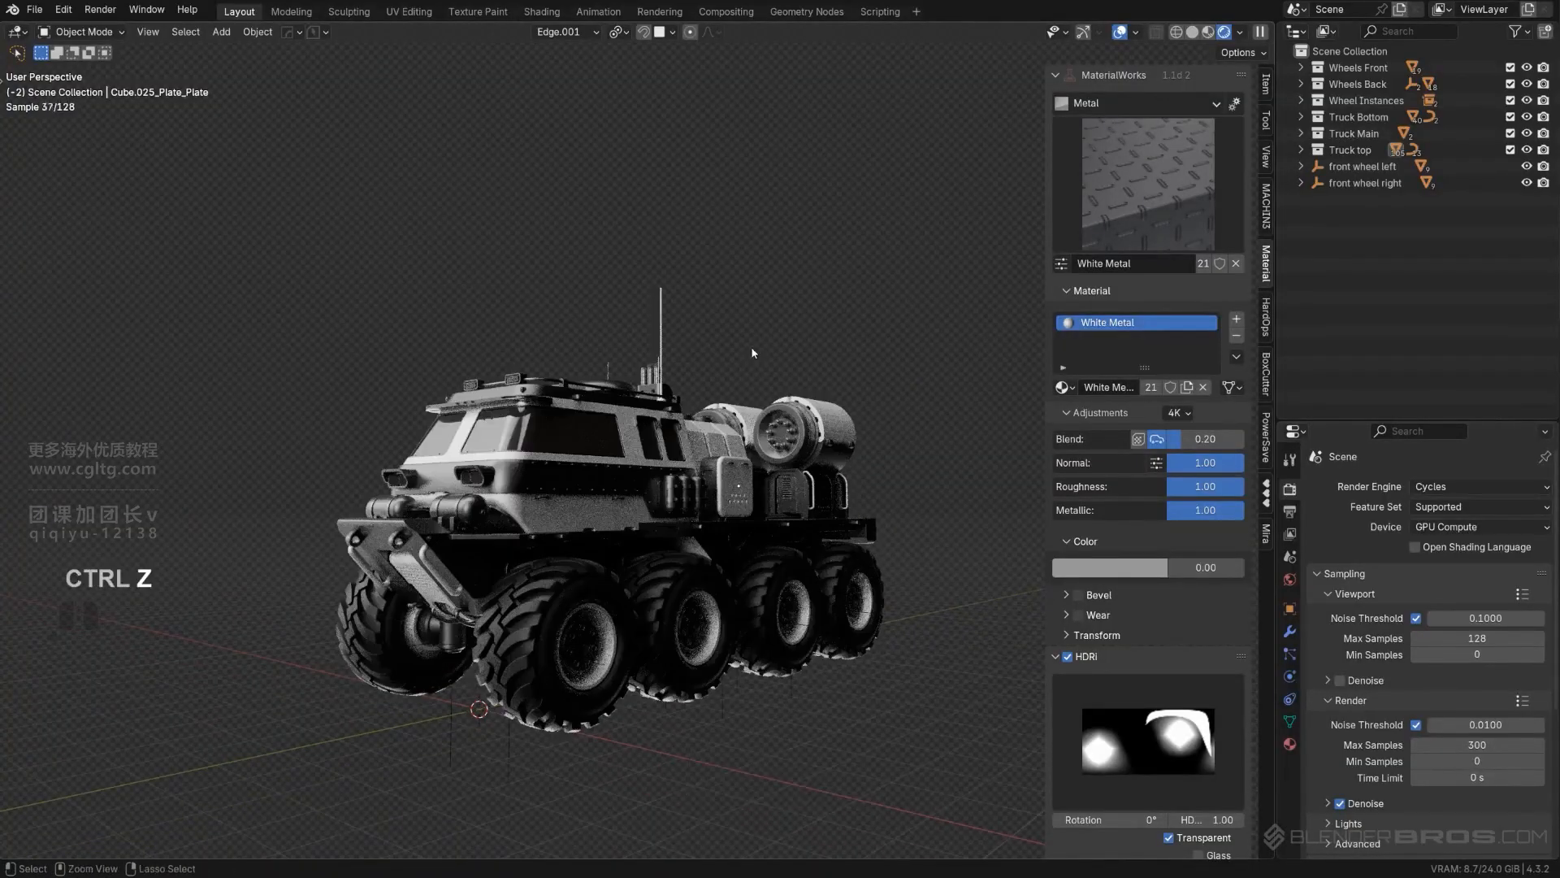
- Copy the Half Matt Steel material from the roof rail to the white hatch pair at the front of the roof
scroll(751, 285, up, 5)
scroll(751, 284, down, 5)
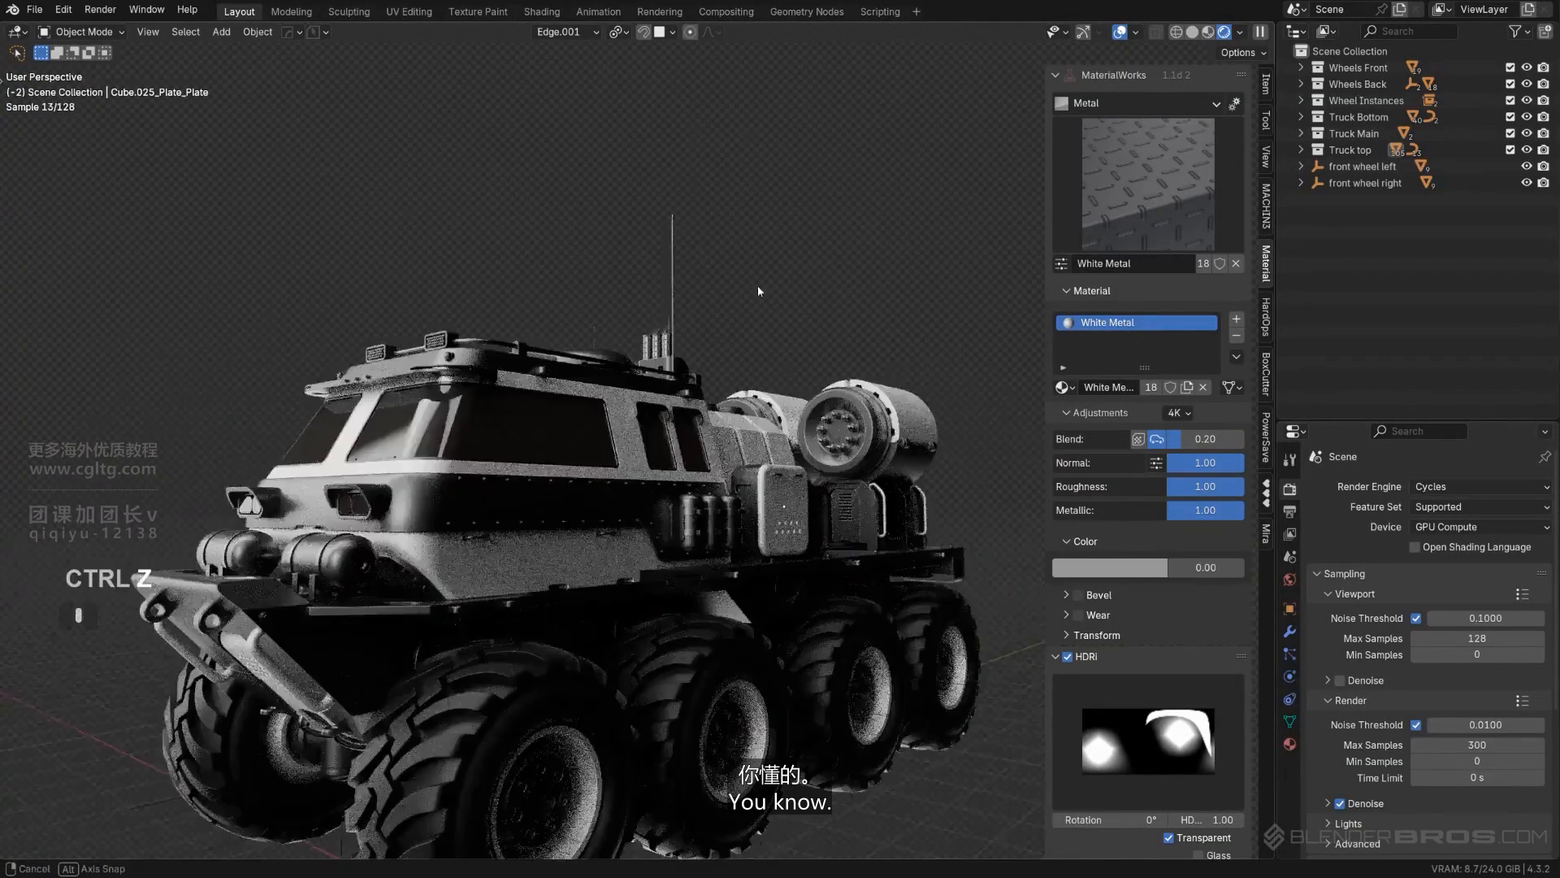
middle_drag(758, 285, 709, 369)
scroll(710, 376, up, 2)
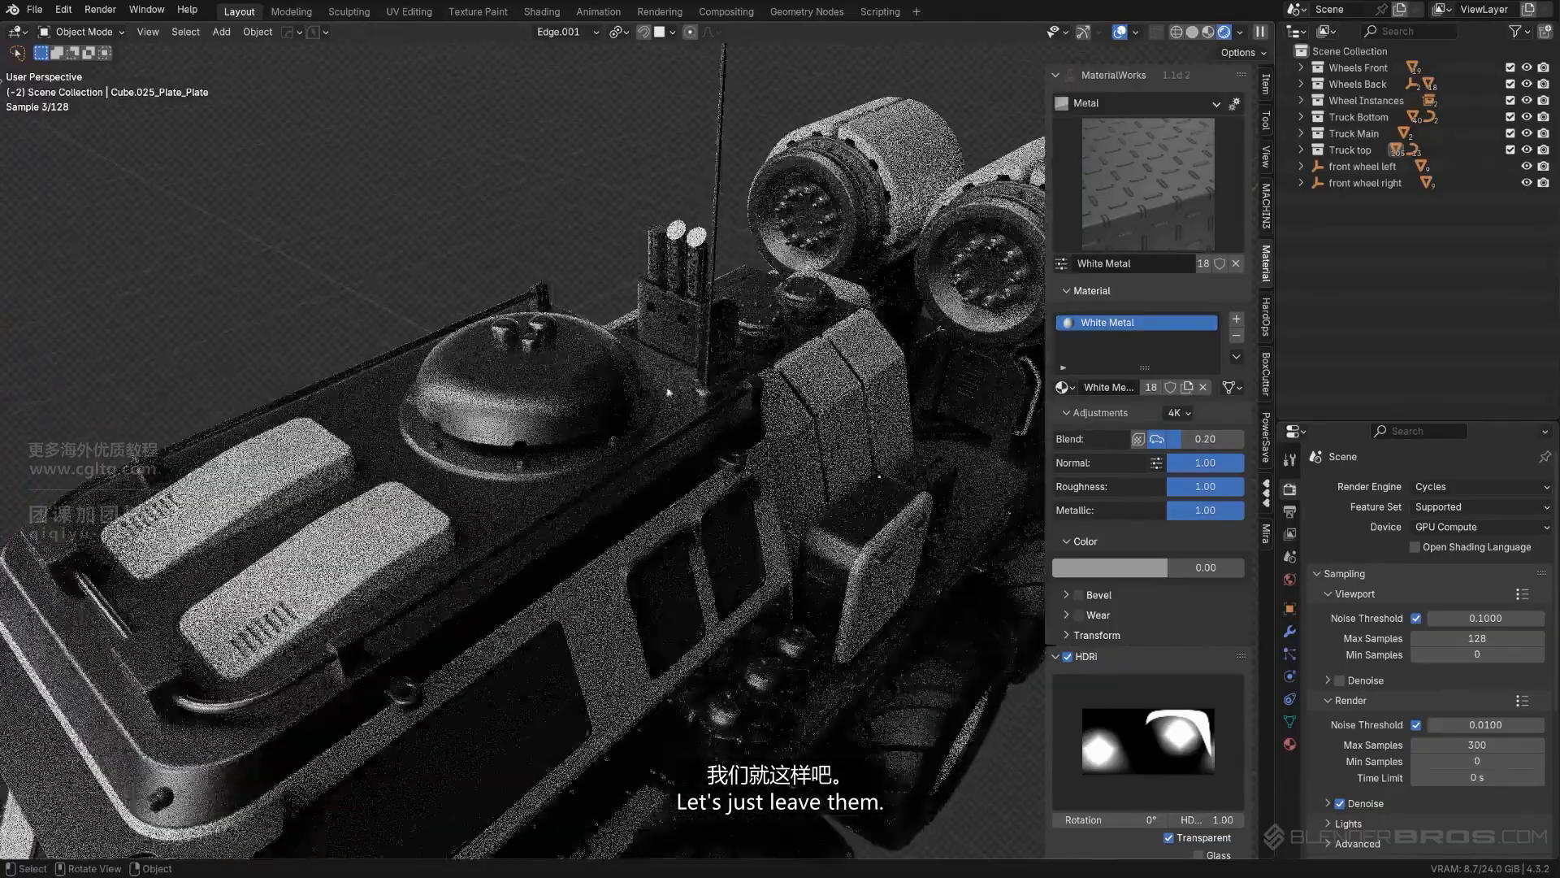
scroll(608, 476, down, 4)
shift+middle_drag(595, 434, 569, 465)
click(573, 449)
scroll(601, 471, up, 3)
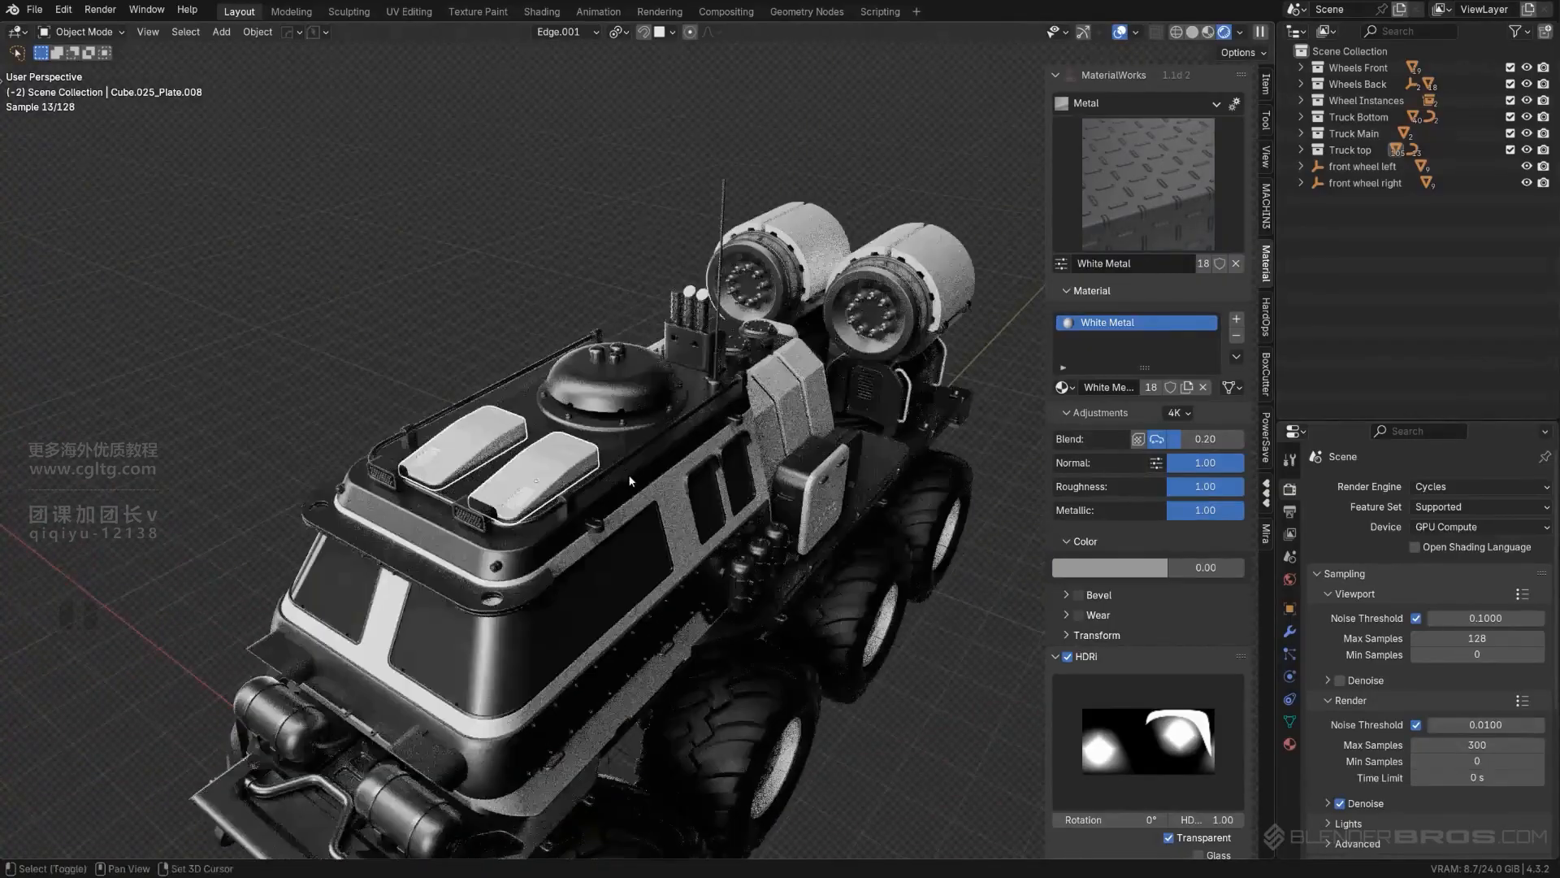
shift+click(627, 471)
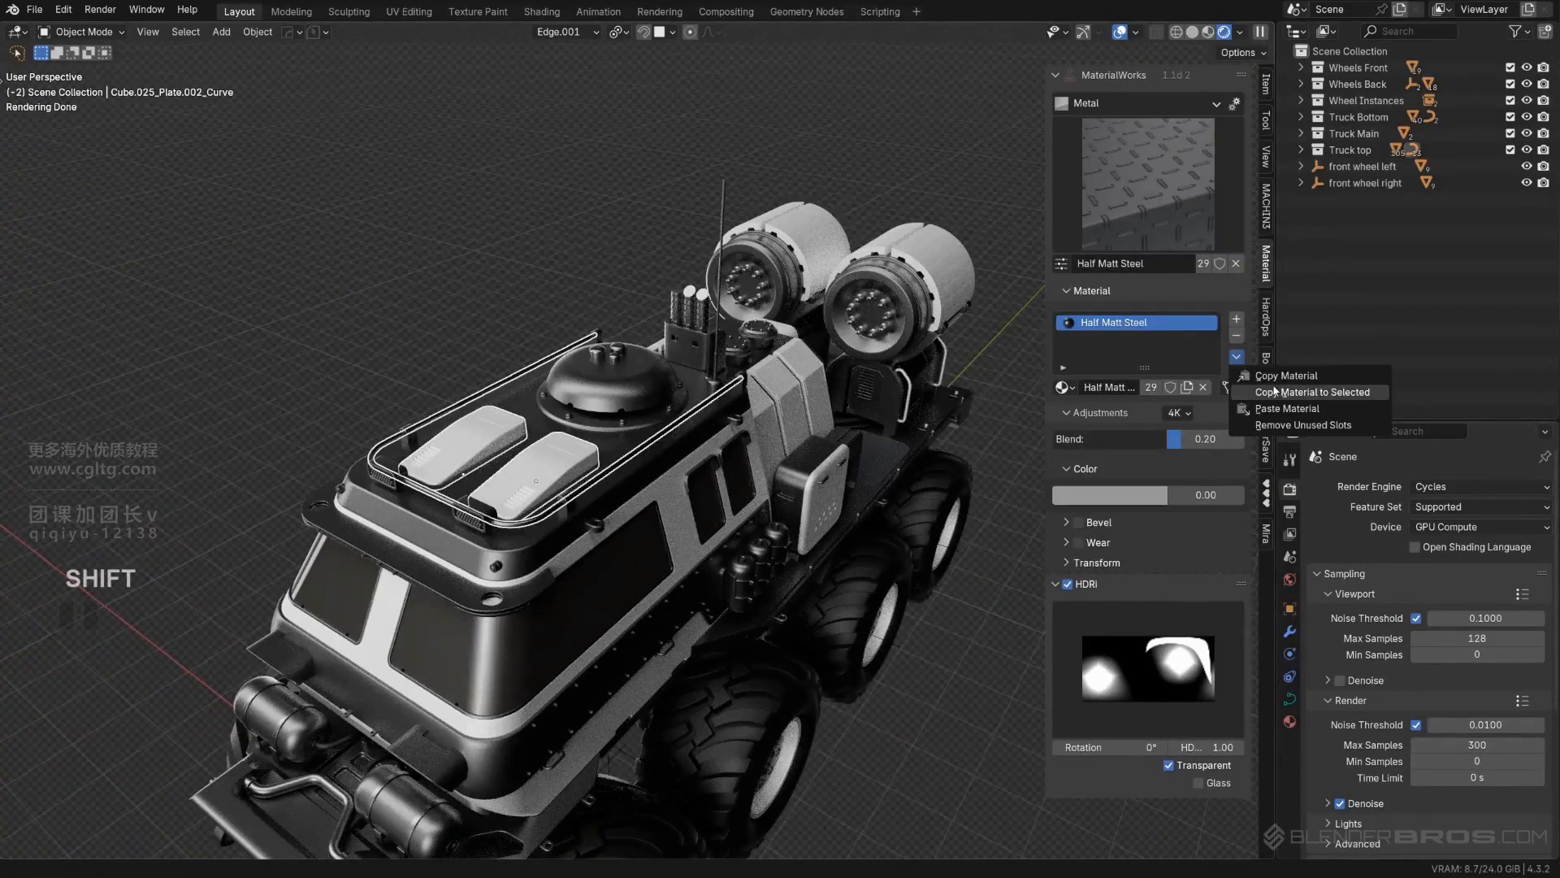
click(1275, 390)
- Copy the White Metal material from the cab's lower body panel to the small round fittings at the front bumper's ends
scroll(541, 273, down, 3)
middle_drag(533, 299, 584, 273)
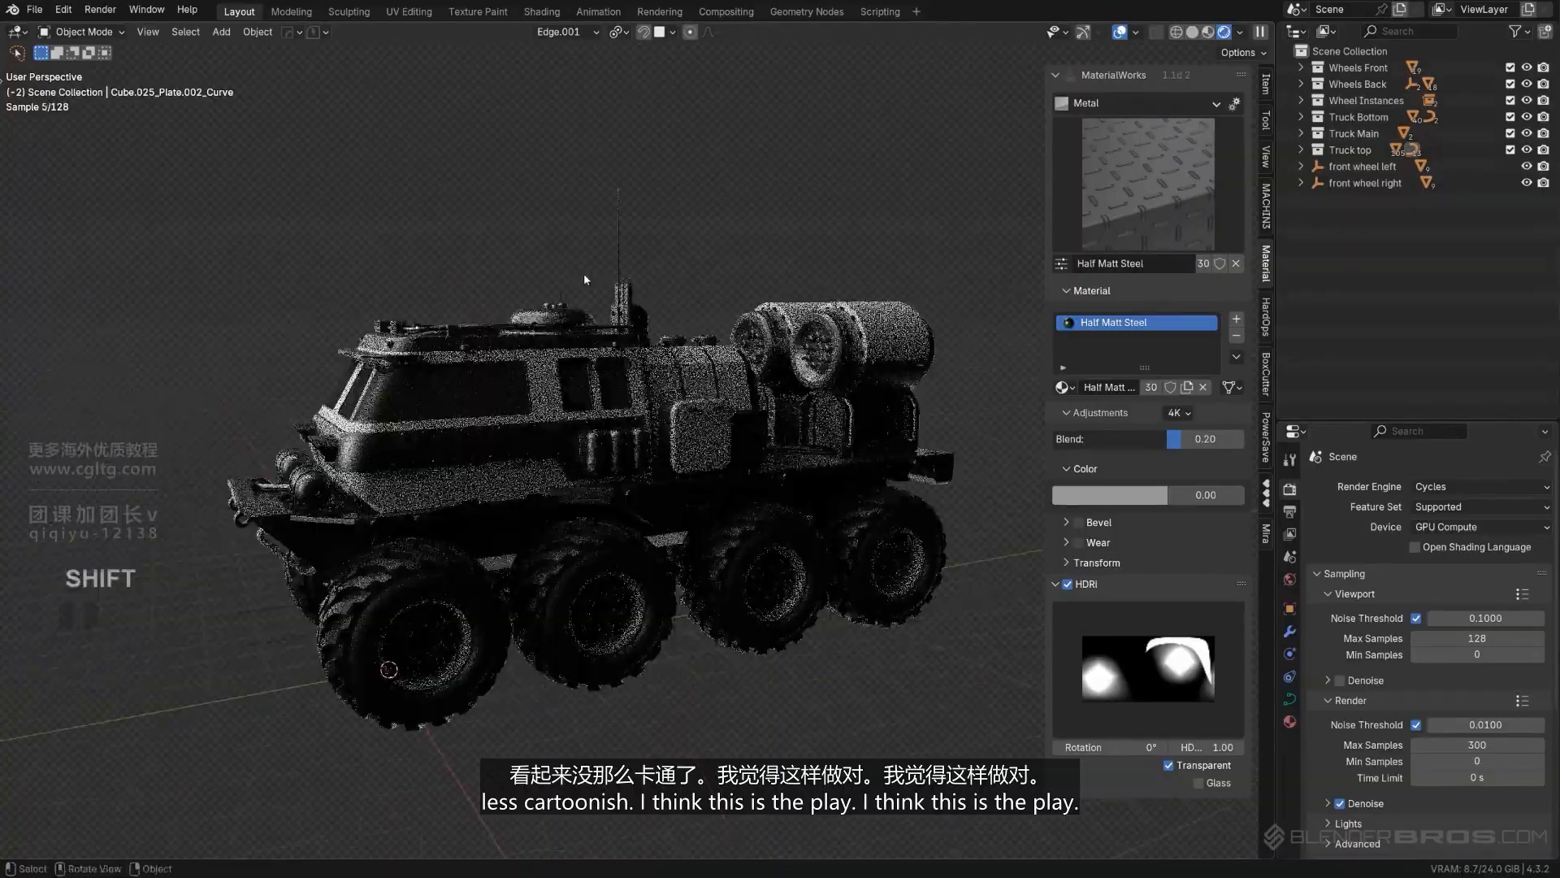
scroll(462, 387, up, 6)
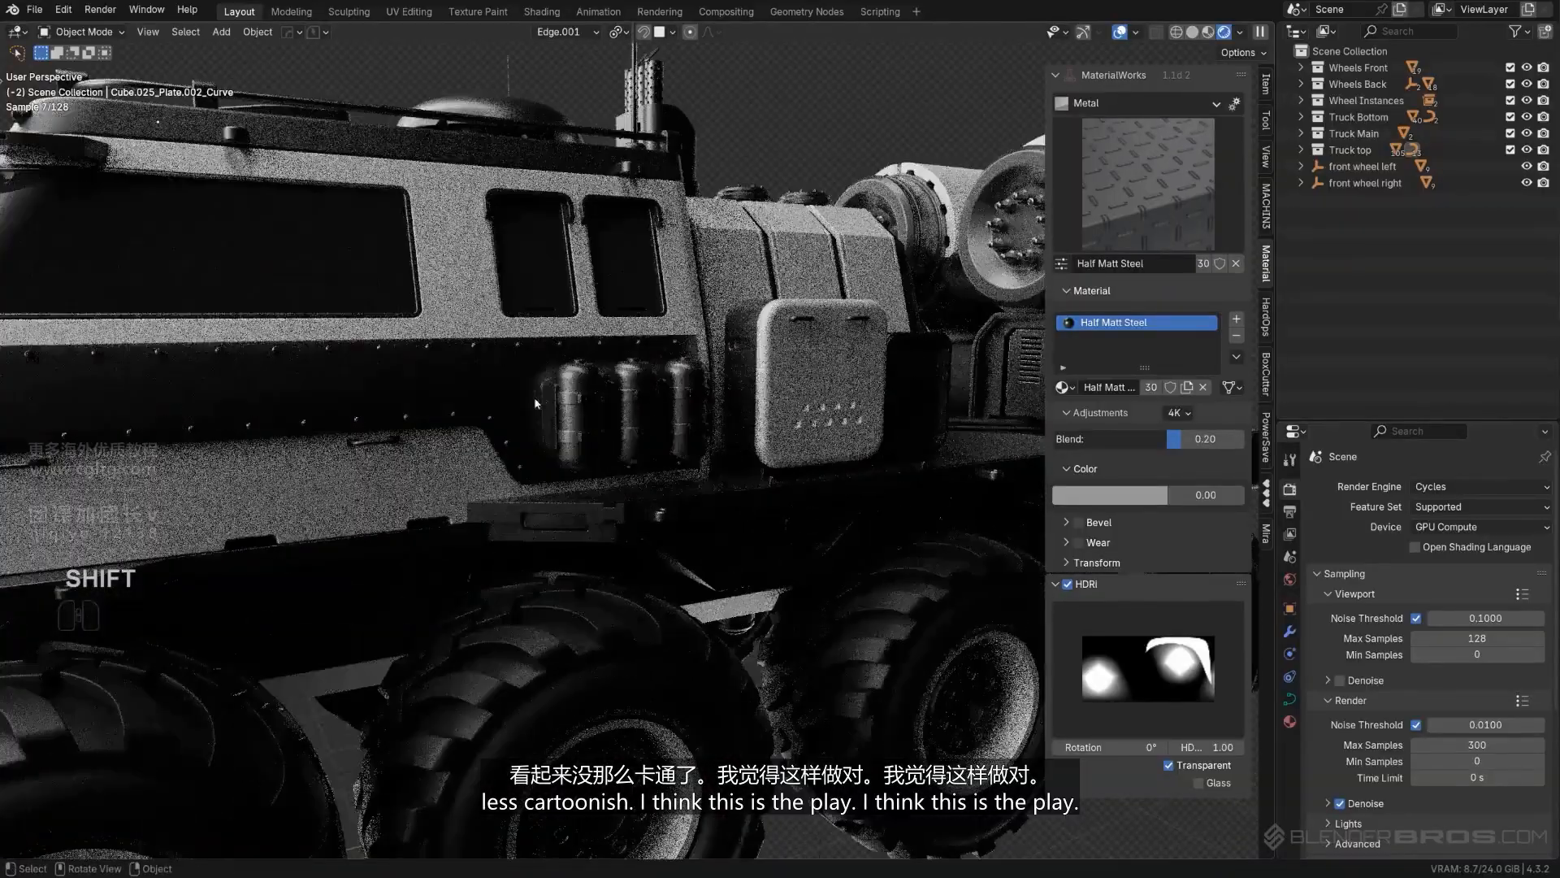
scroll(534, 403, down, 6)
middle_drag(417, 415, 660, 422)
scroll(592, 527, up, 3)
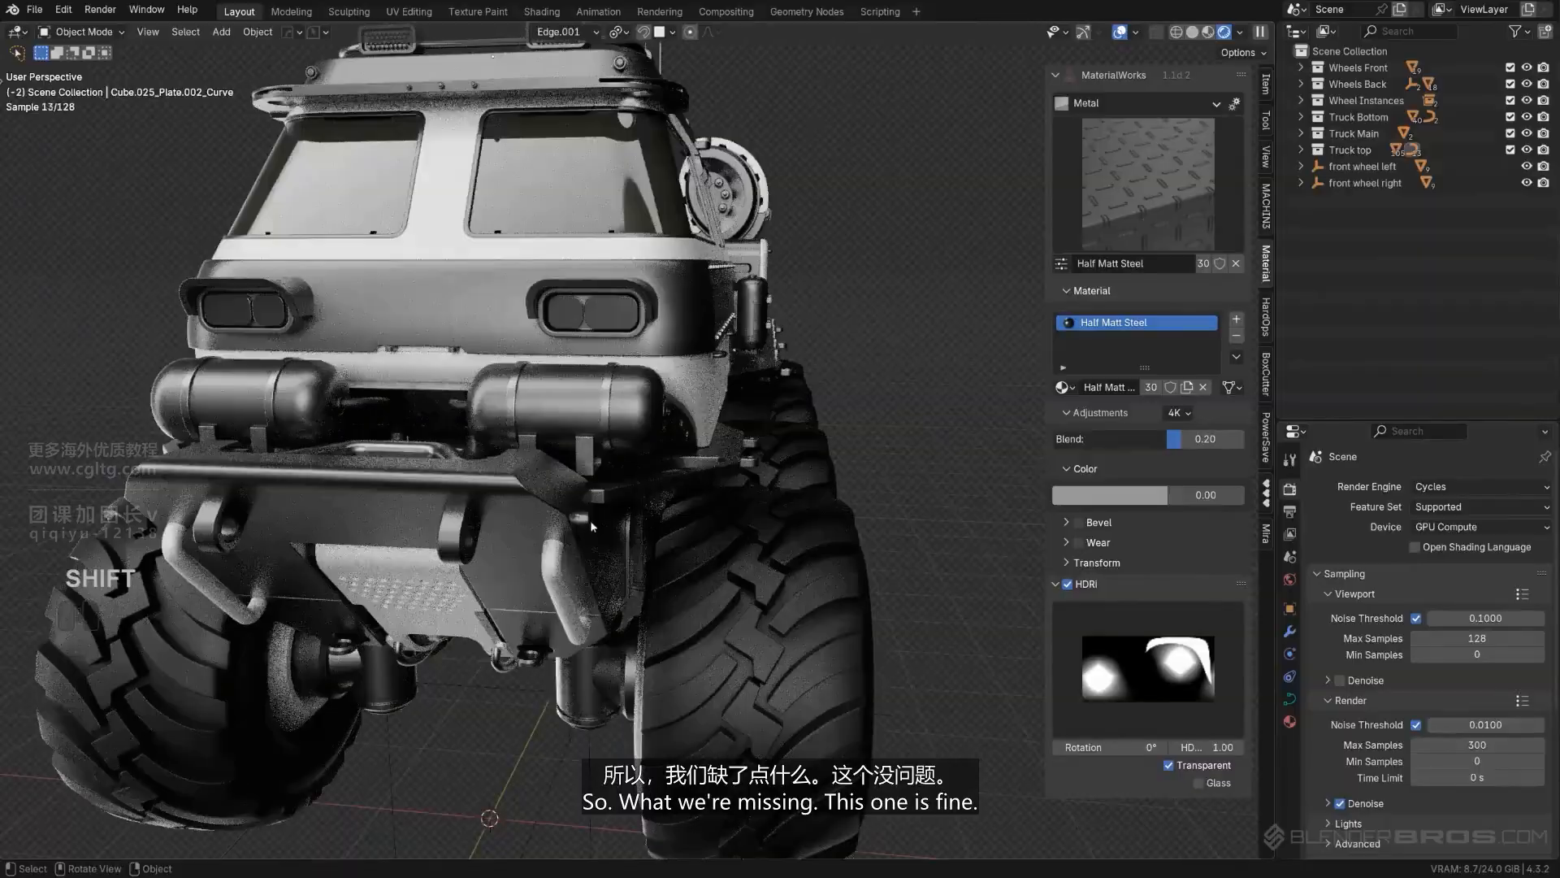
click(583, 519)
mouse_move(587, 522)
middle_down()
mouse_move(530, 510)
mouse_move(603, 525)
middle_up()
scroll(532, 513, up, 3)
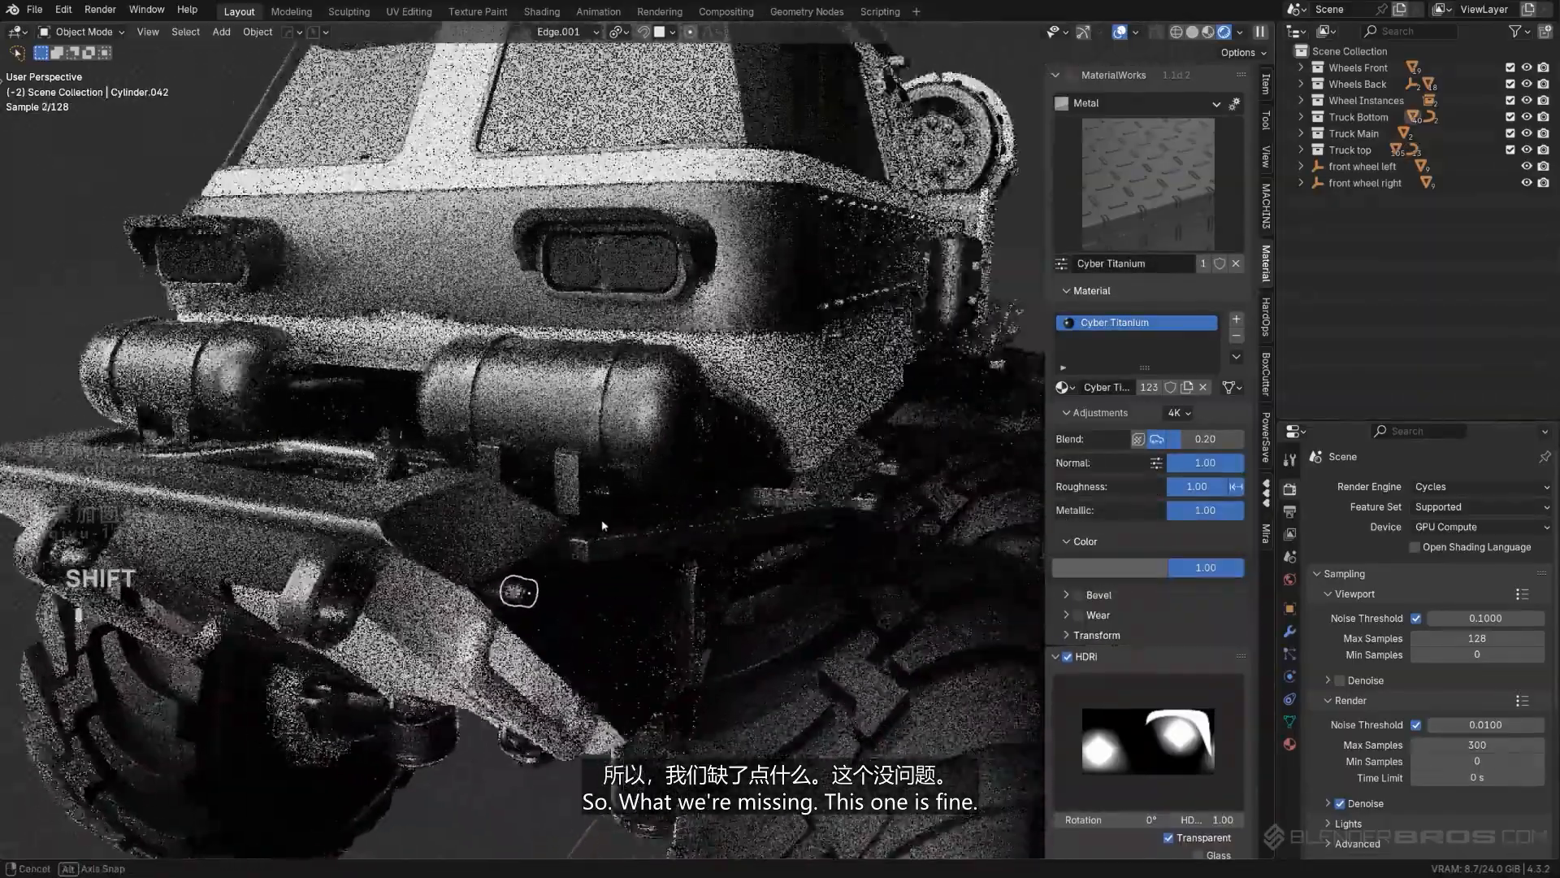
scroll(602, 525, down, 4)
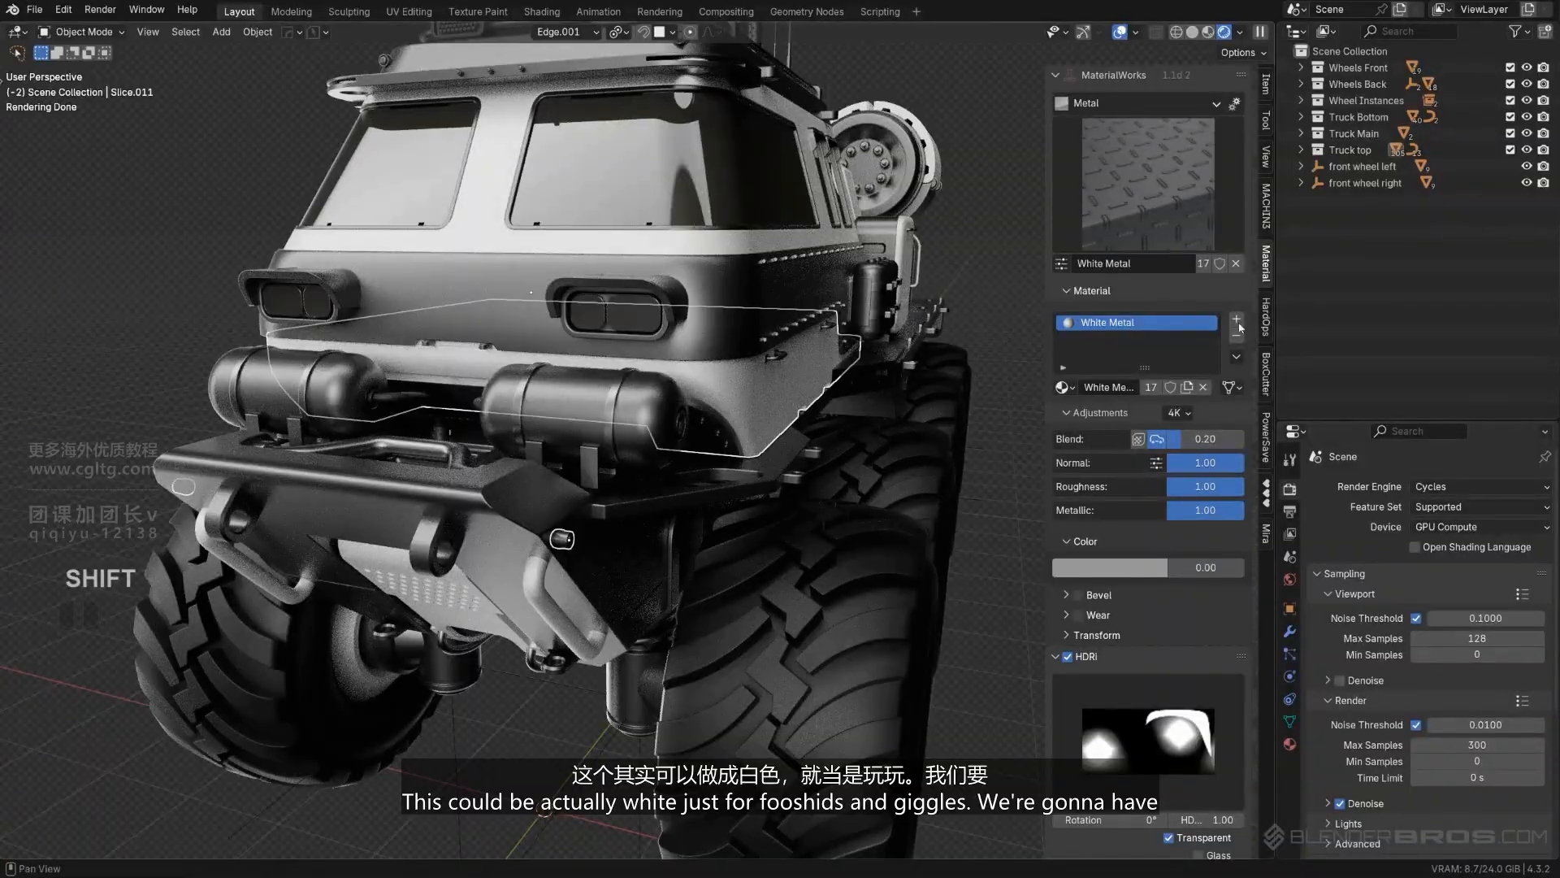
click(1272, 392)
- Copy the Half Matt Steel material from the roof rail to the round fittings on the front bumper's ends and the front roof corners
scroll(348, 274, down, 3)
middle_drag(325, 272, 692, 438)
scroll(803, 464, up, 2)
scroll(549, 499, up, 3)
scroll(652, 350, up, 3)
scroll(693, 436, up, 2)
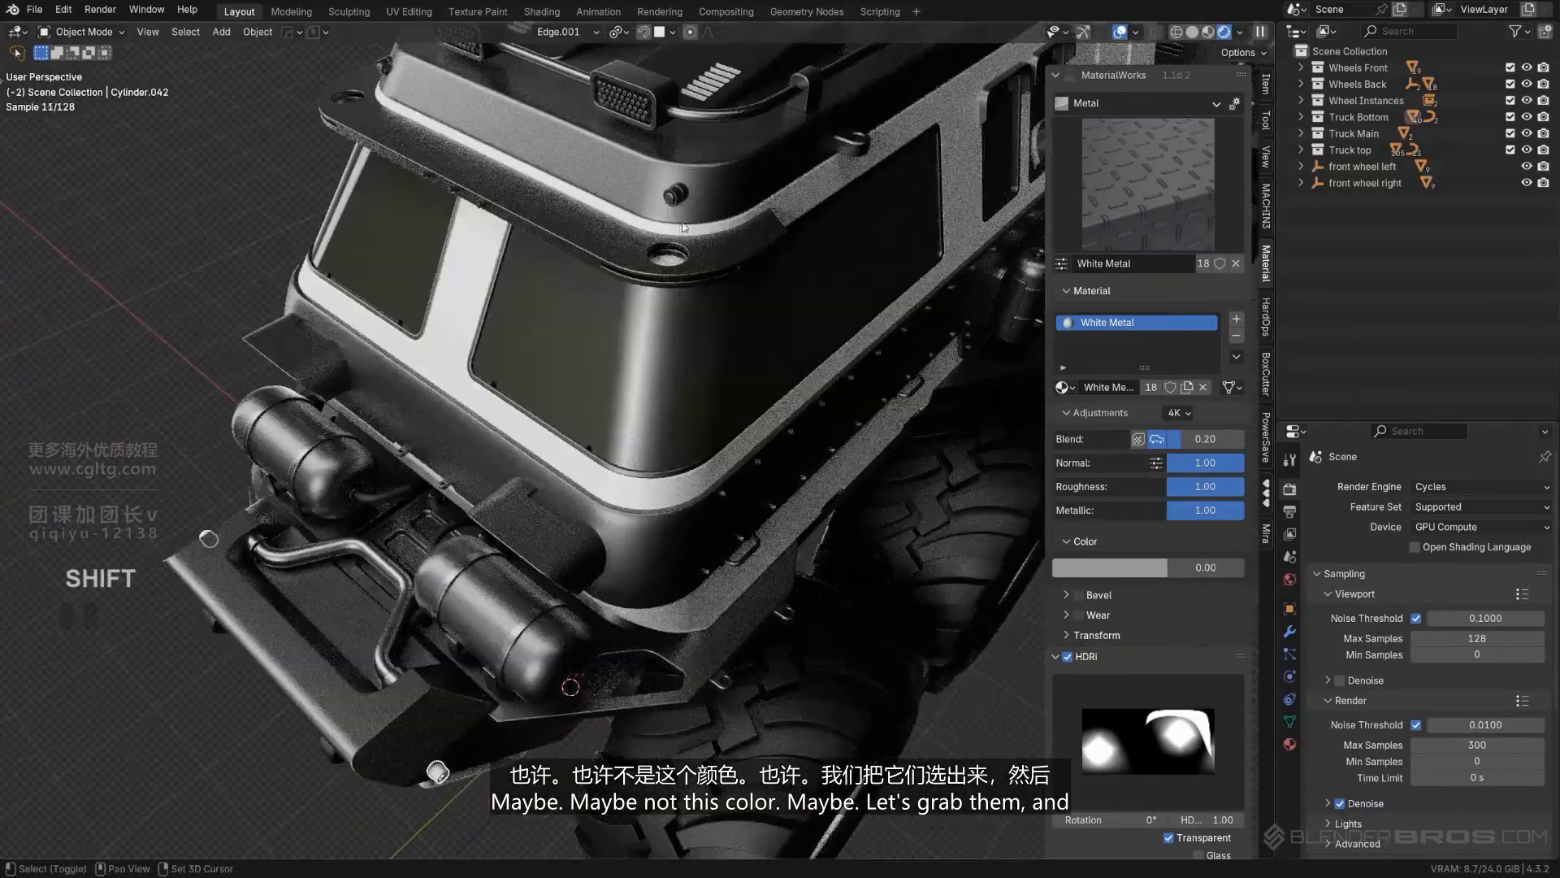
middle_drag(679, 207, 769, 337)
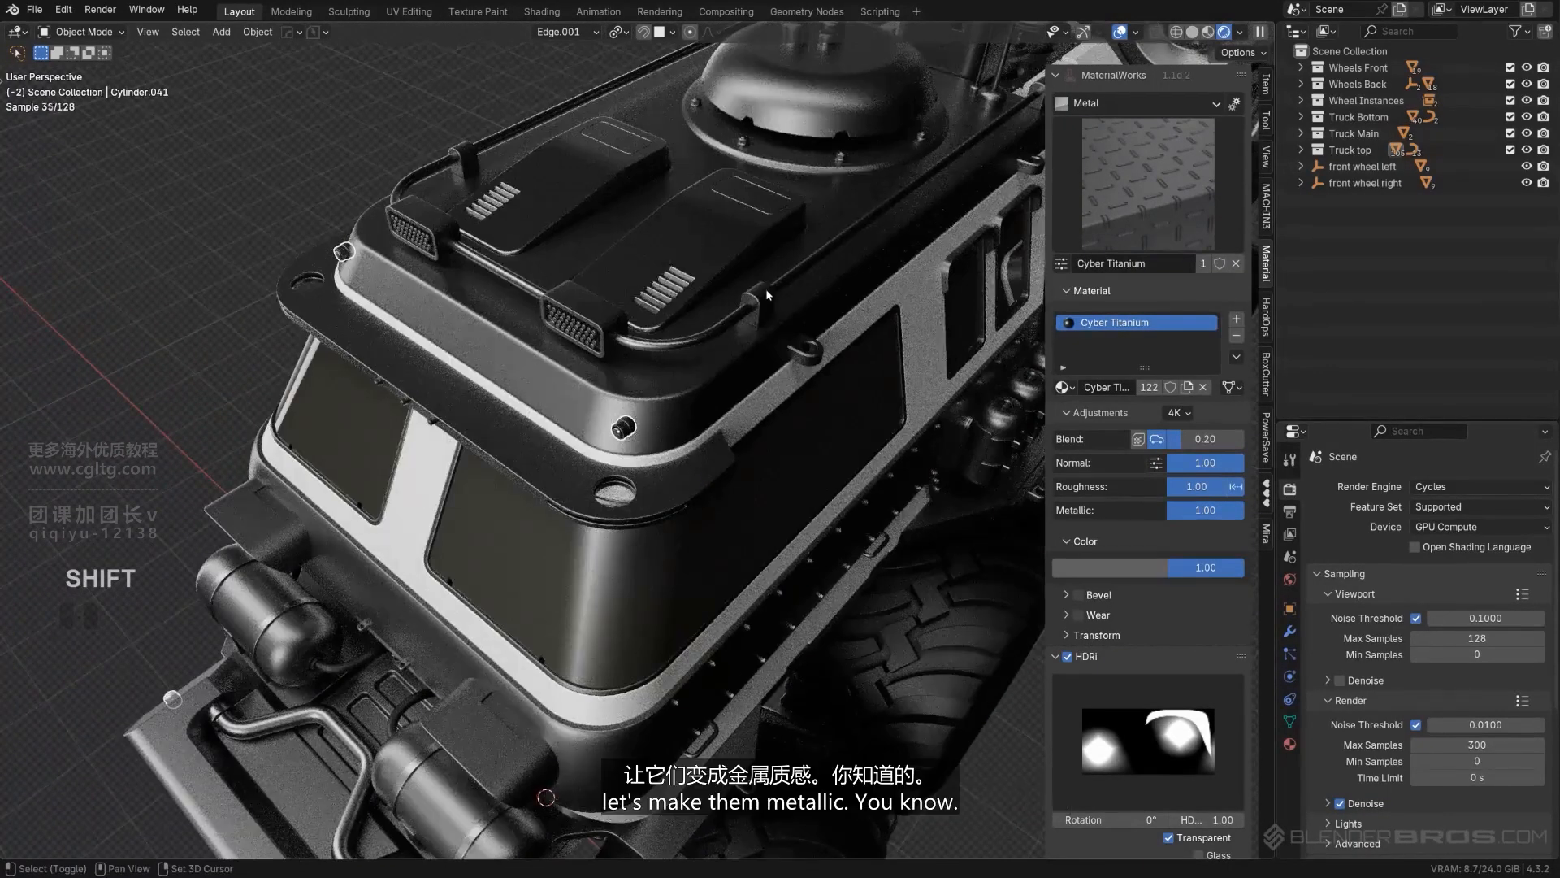
shift+click(768, 294)
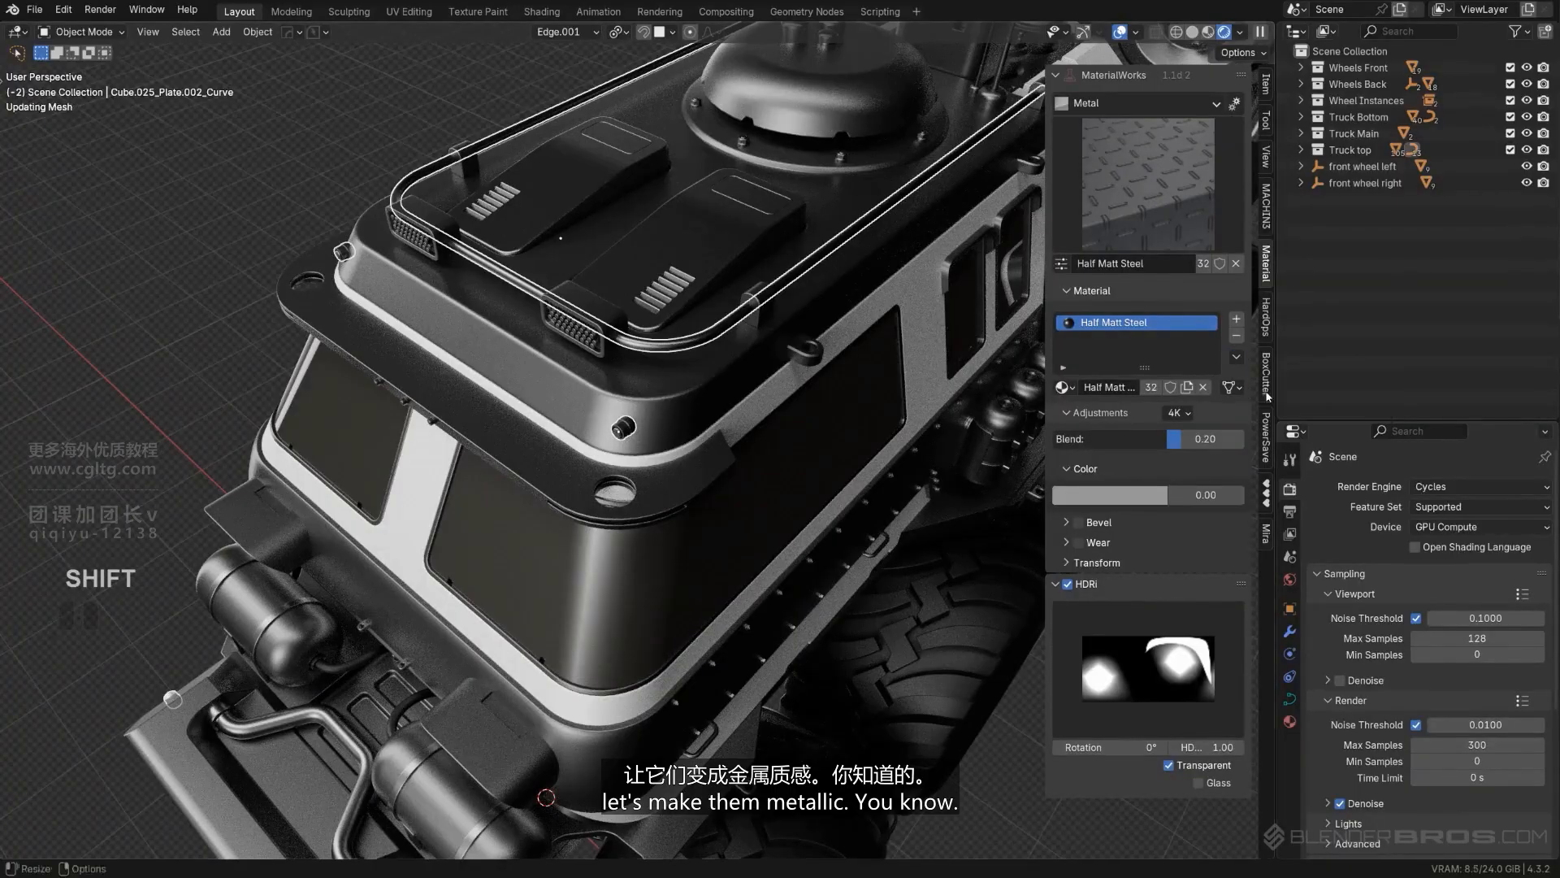
click(211, 159)
- Copy the Half Matt Steel material from the roof rail to the small round fitting at the roof's rear corner beside the antennas
scroll(480, 325, down, 3)
middle_drag(568, 422, 455, 325)
shift+middle_drag(1016, 319, 709, 370)
click(583, 322)
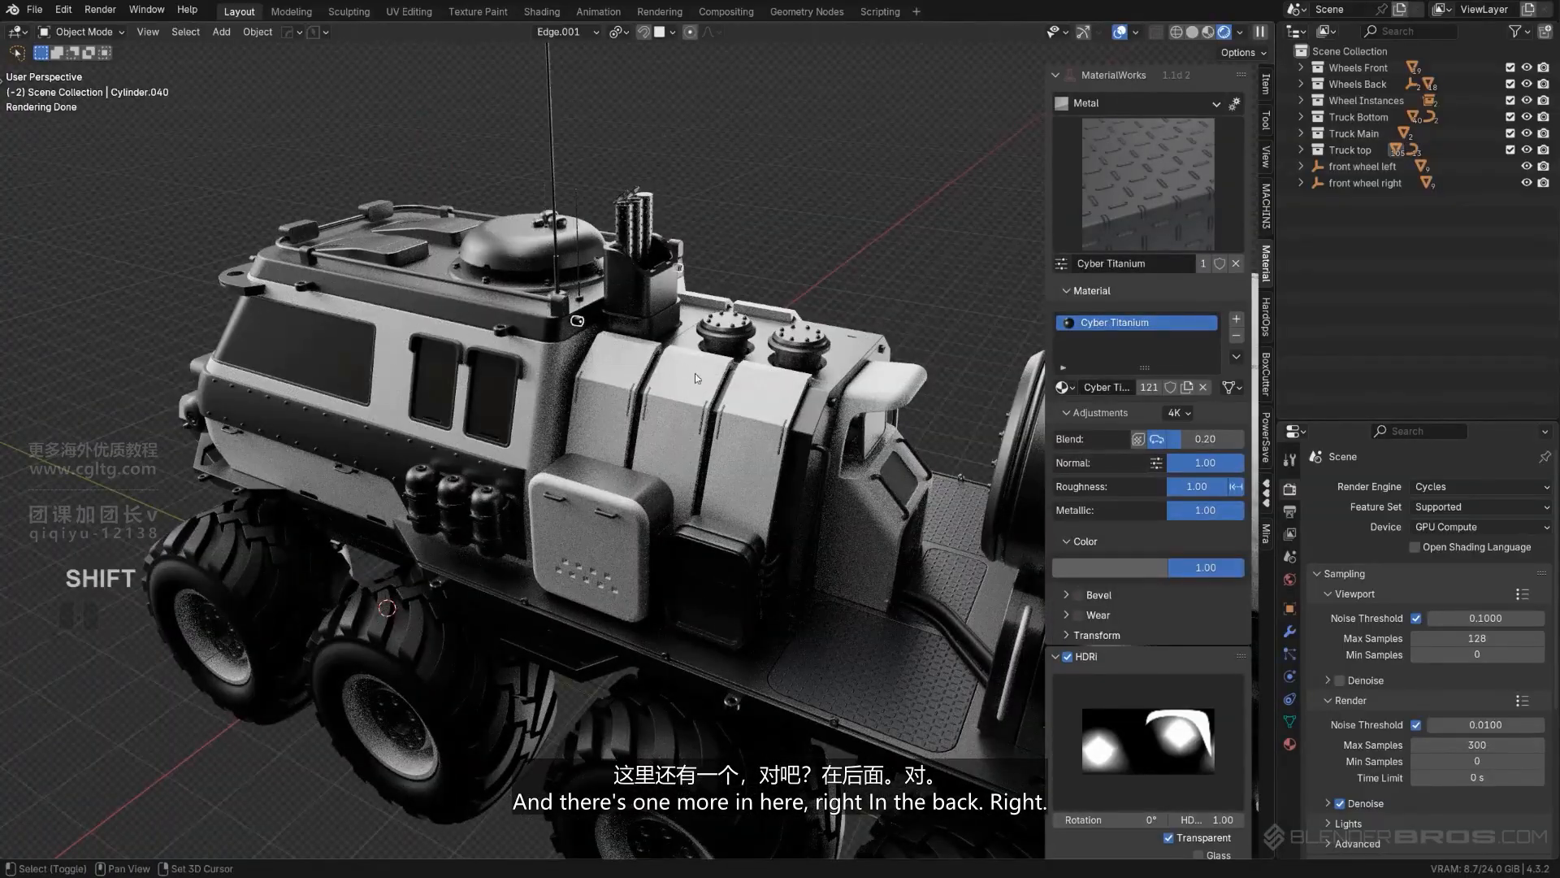
shift+click(513, 300)
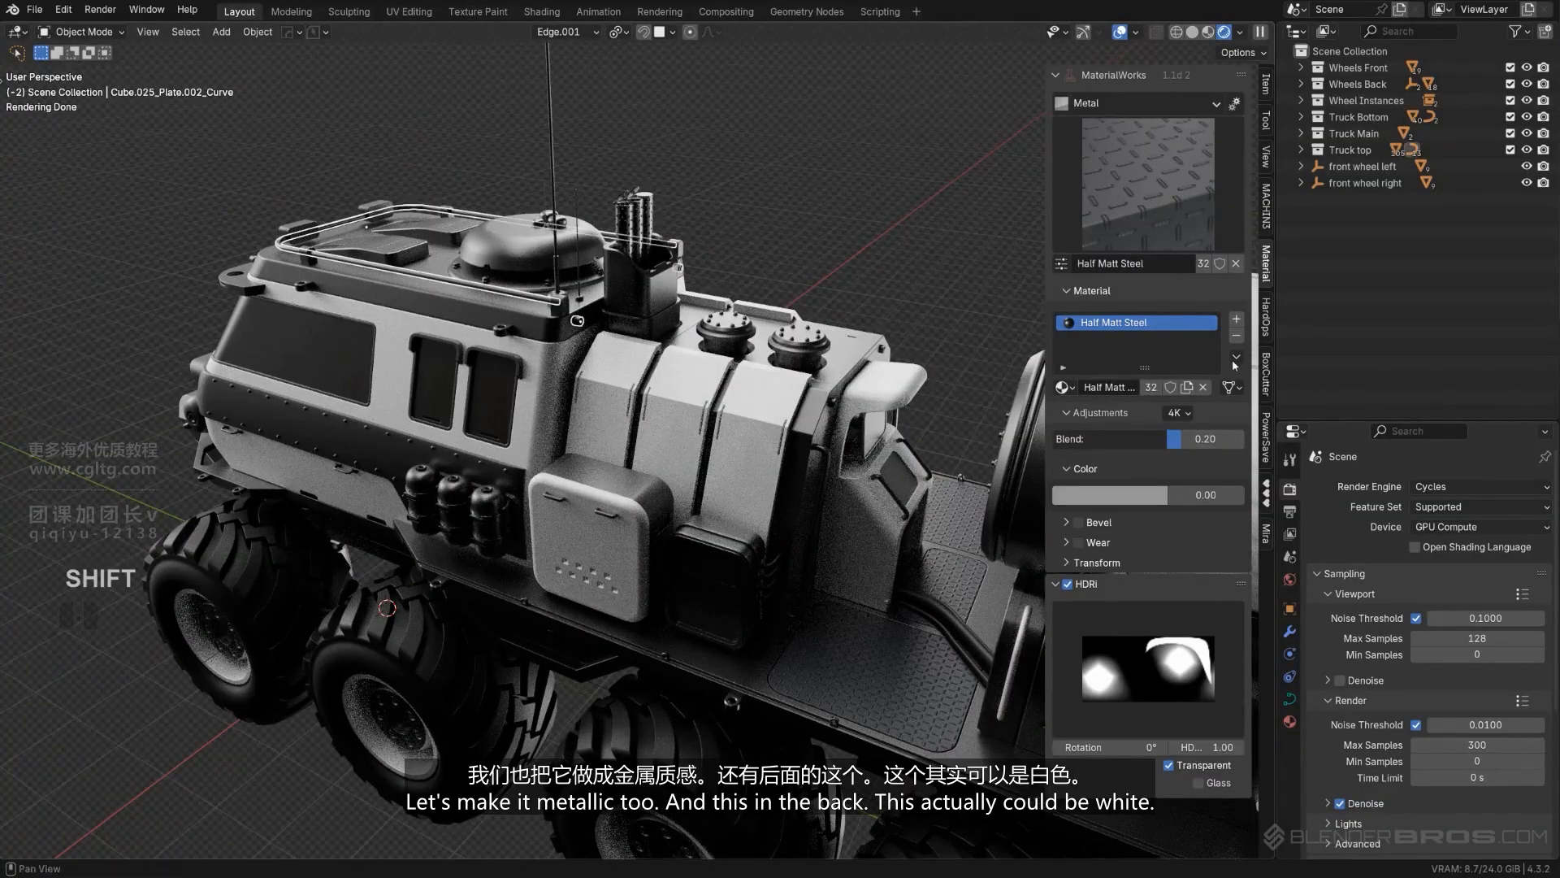
click(1261, 393)
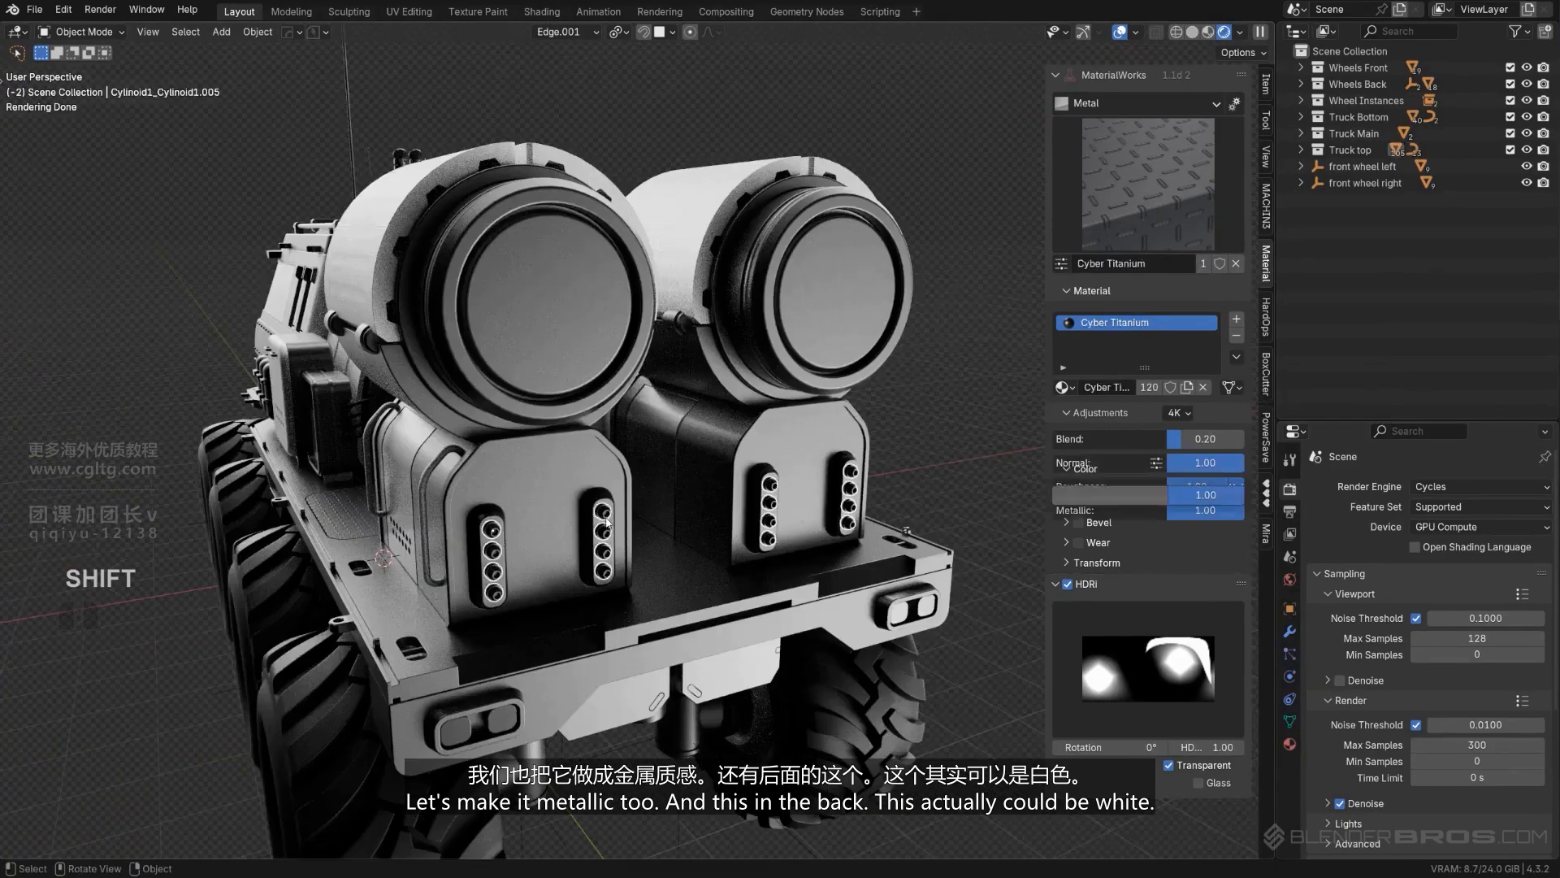
- Copy the White Metal material from the rear thruster's white cover to the rows of round tail lights
middle_drag(607, 523, 662, 482)
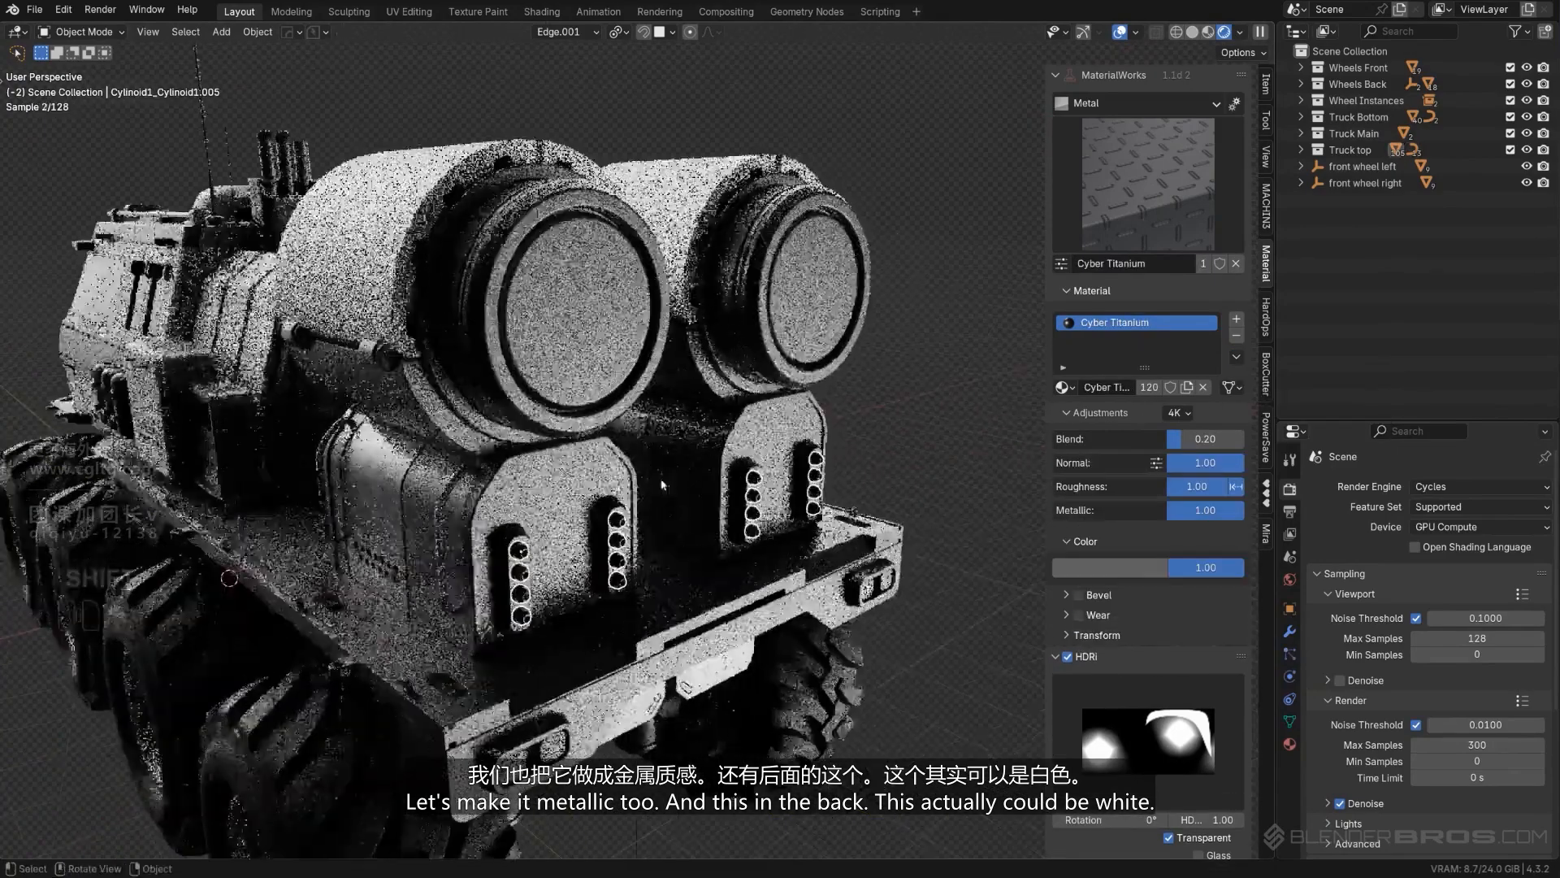
shift+click(396, 209)
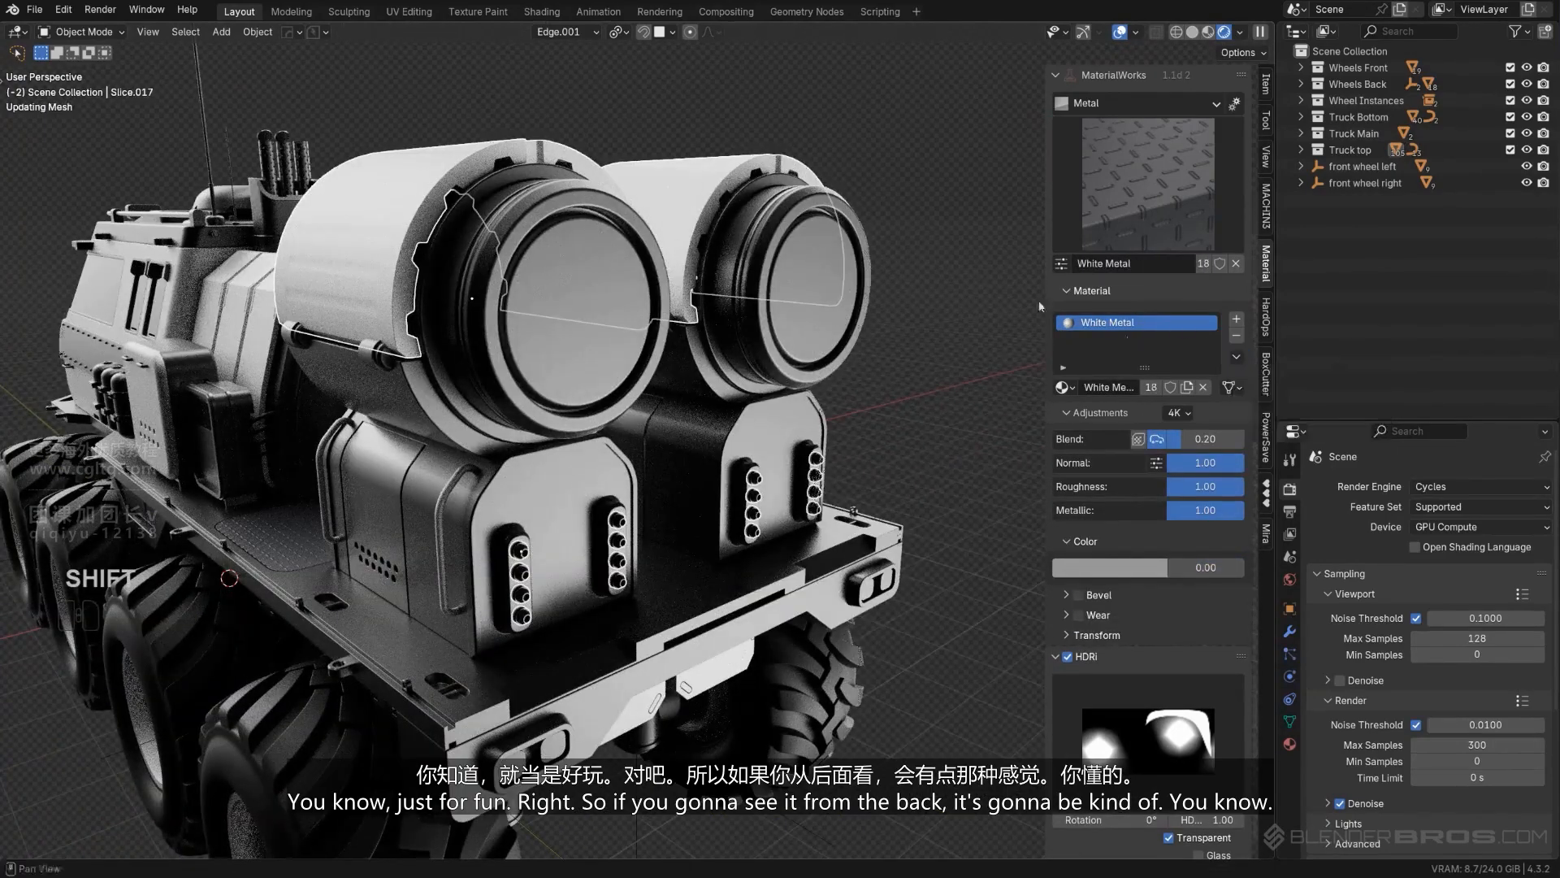
scroll(865, 298, down, 4)
shift+middle_drag(853, 301, 707, 262)
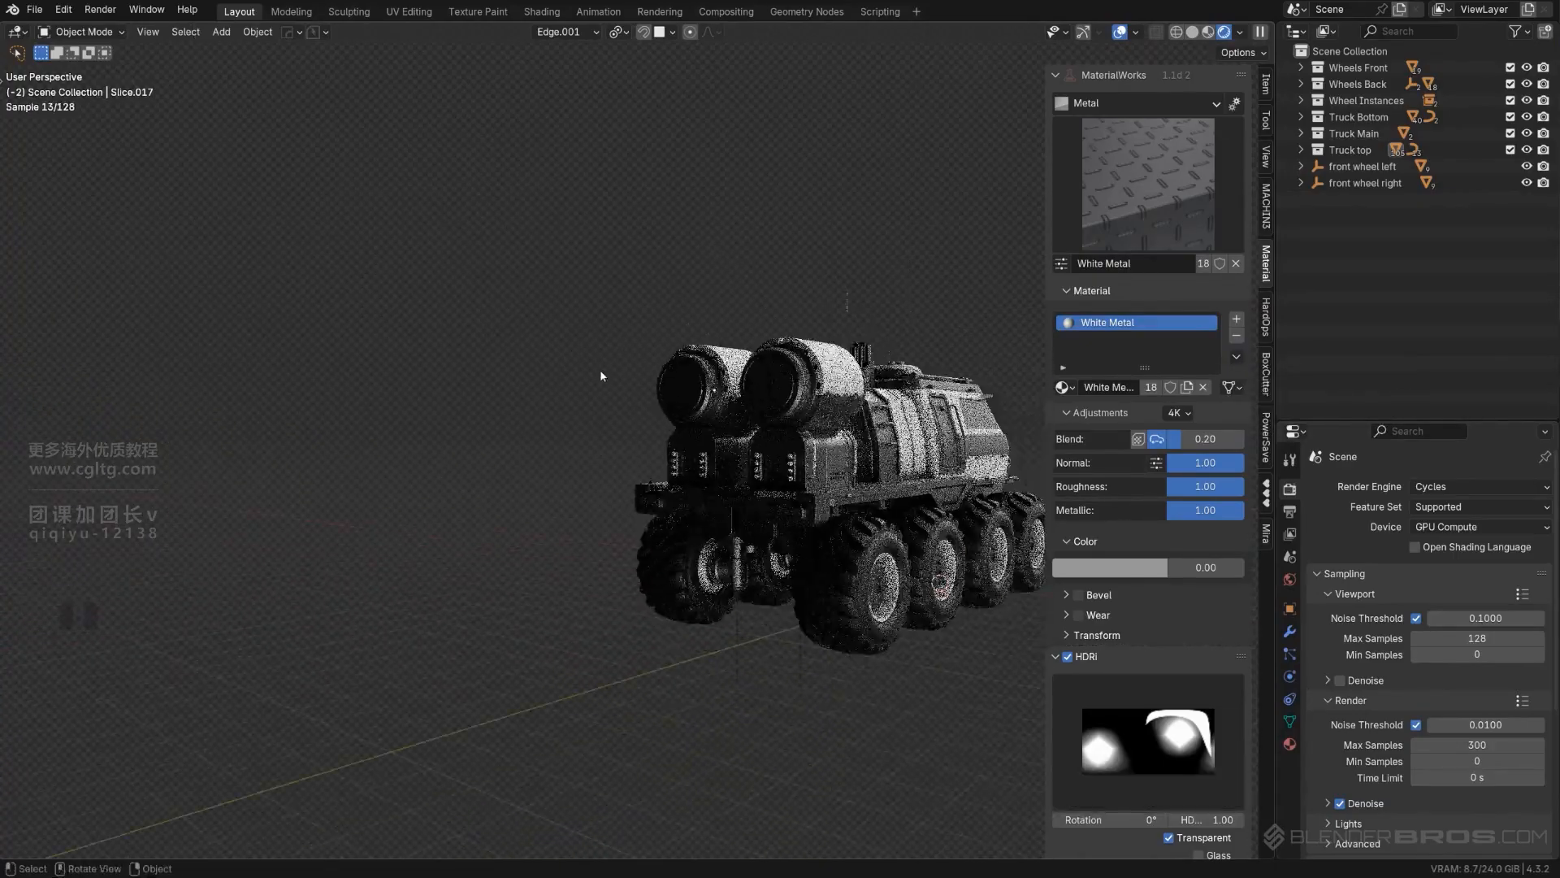
- Try copying White Metal from the ribbed body panel to the rear bumper plate, and undo it
middle_drag(601, 375, 435, 583)
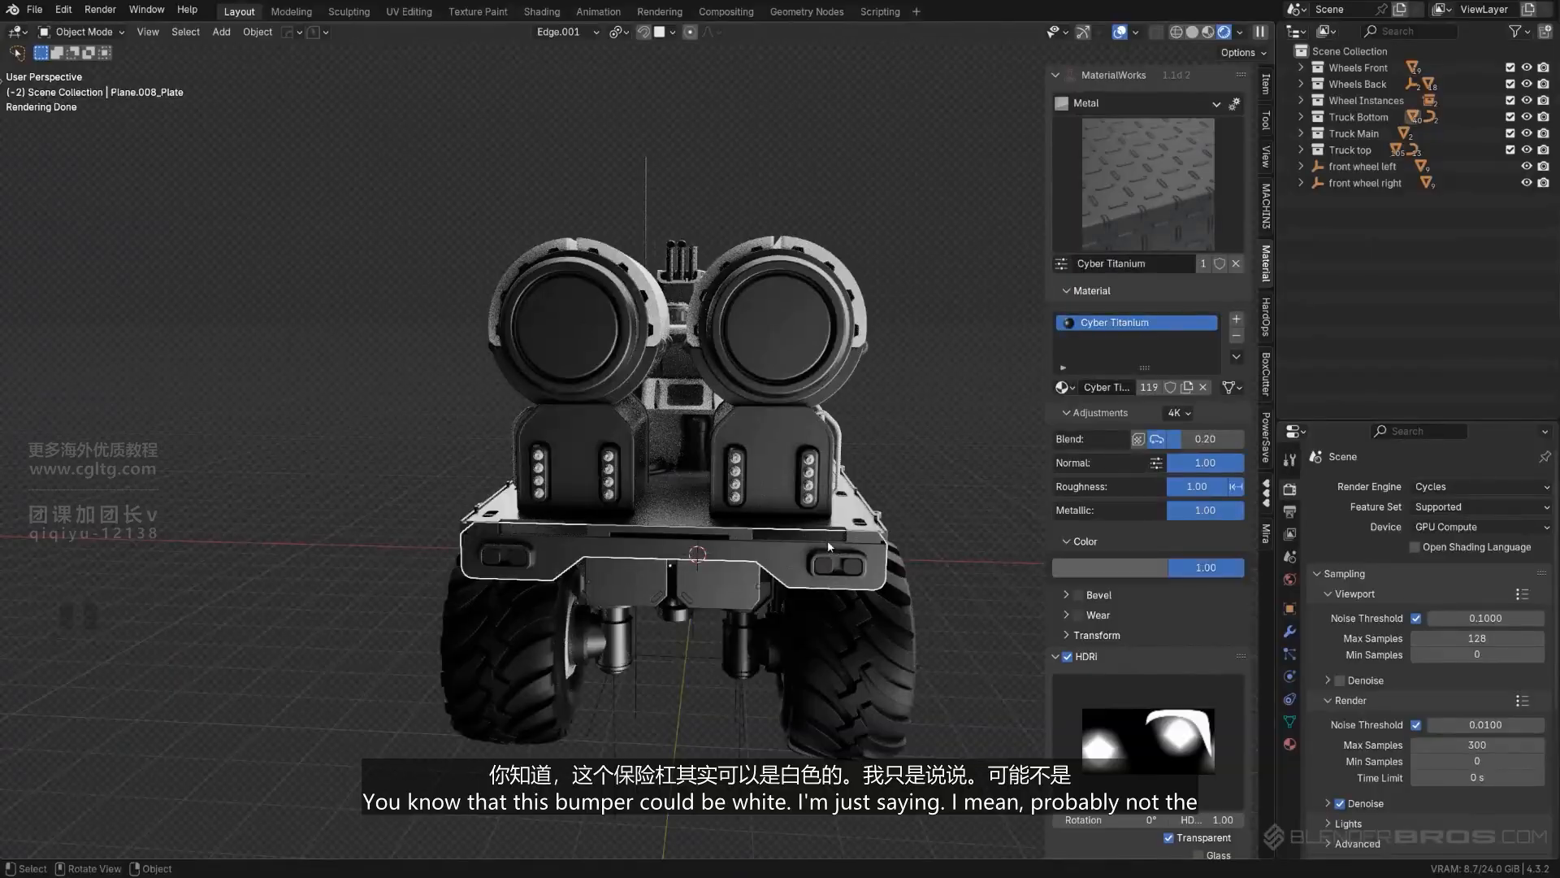
middle_drag(827, 540, 782, 525)
scroll(845, 499, down, 5)
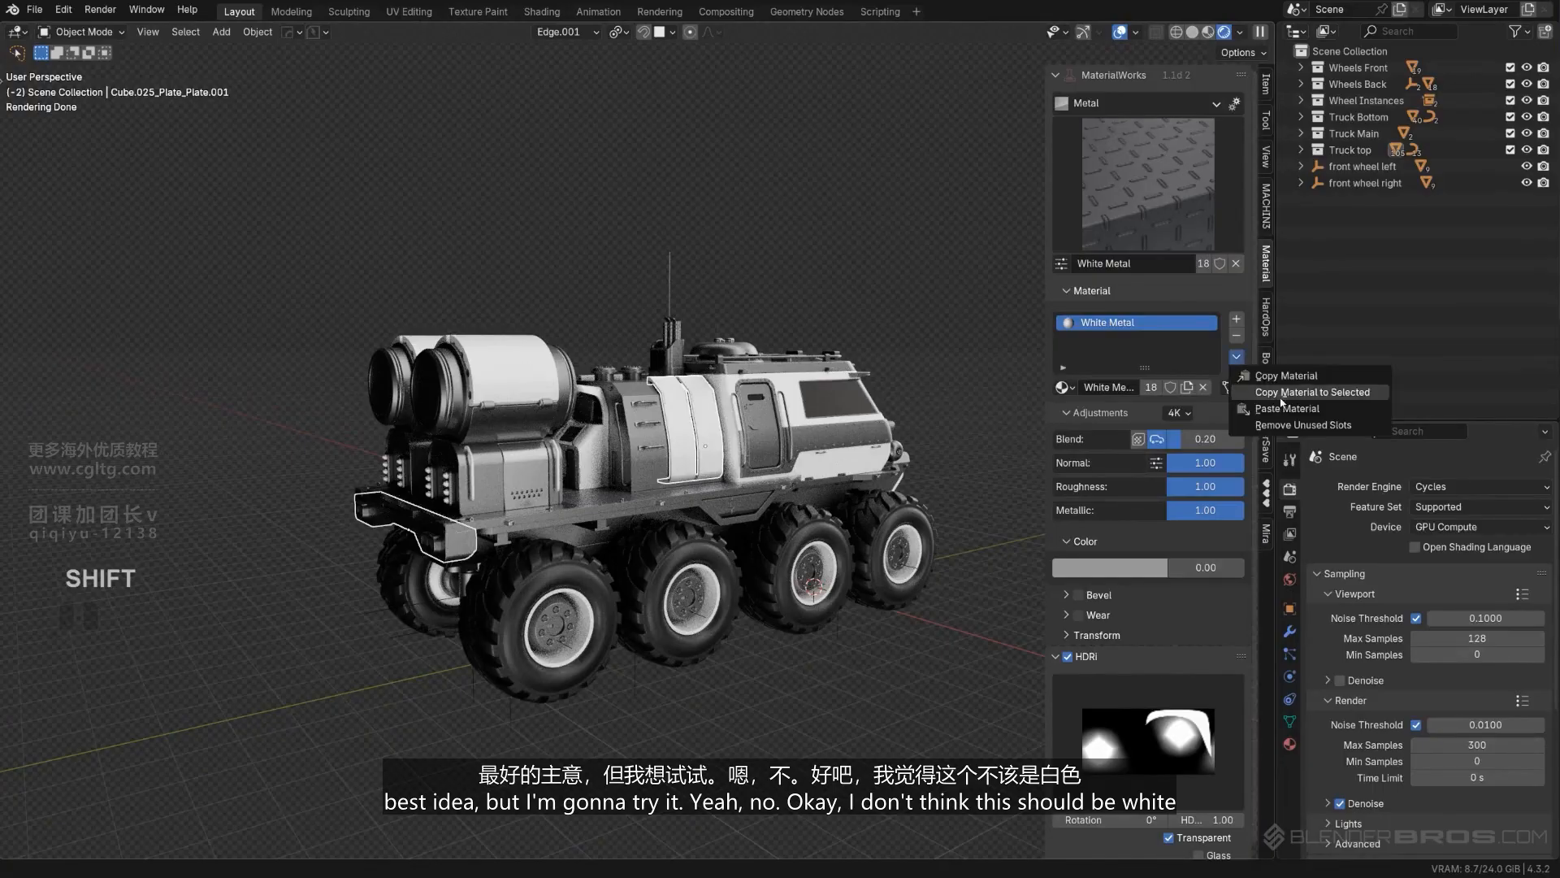
key(ctrl+z)
key(ctrl+z)
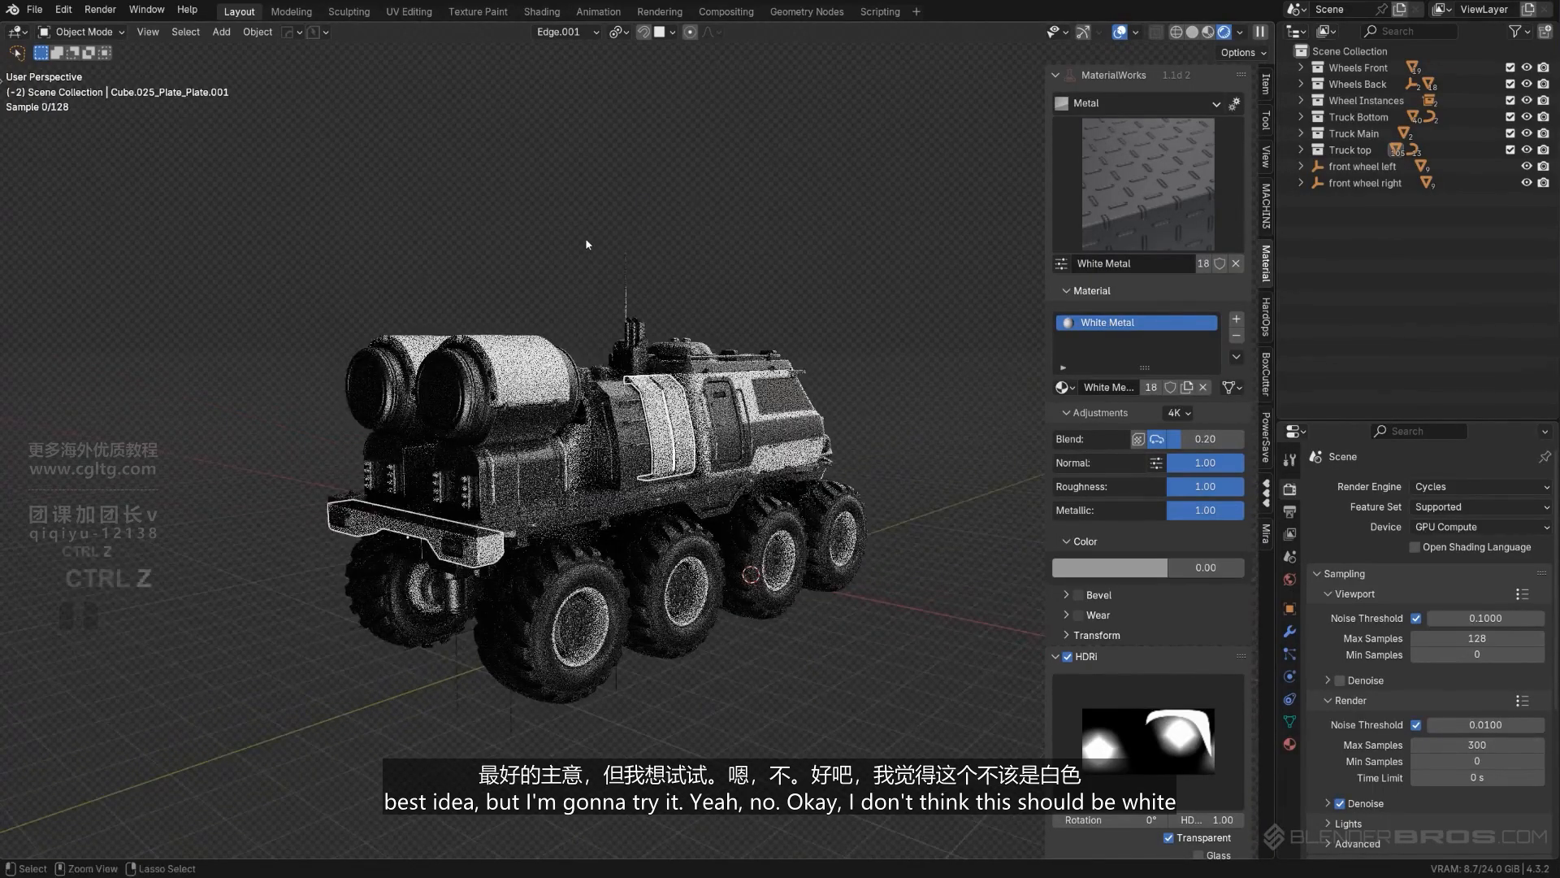
- Copy the Half Matt Steel material from the perforated roof exhaust pipes to the rows of round tail lights
middle_drag(515, 237, 706, 242)
scroll(342, 458, up, 4)
middle_drag(403, 500, 611, 455)
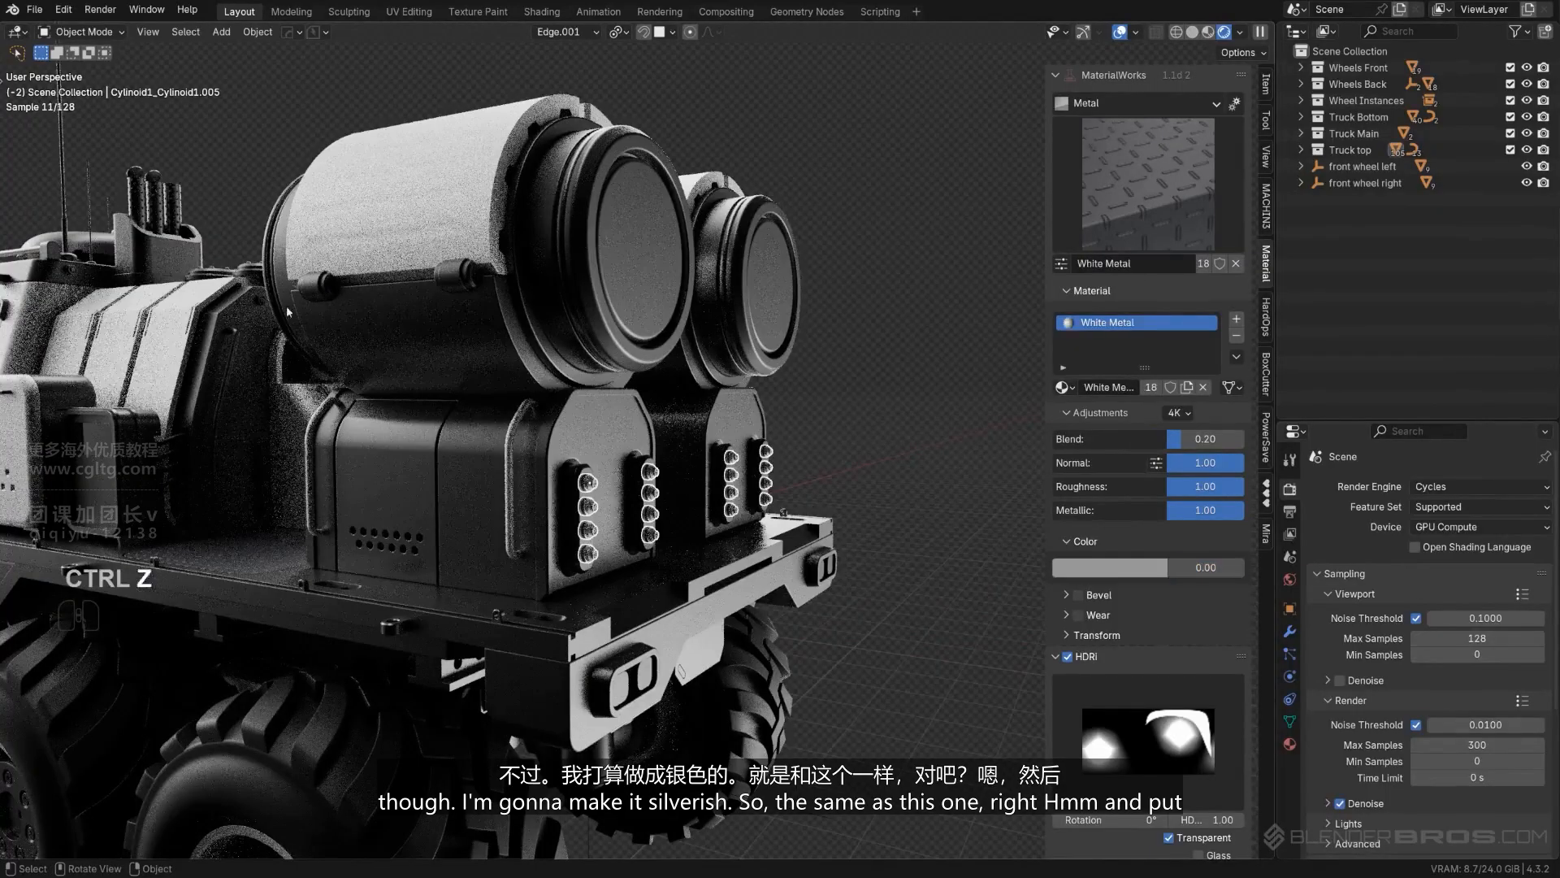
click(143, 206)
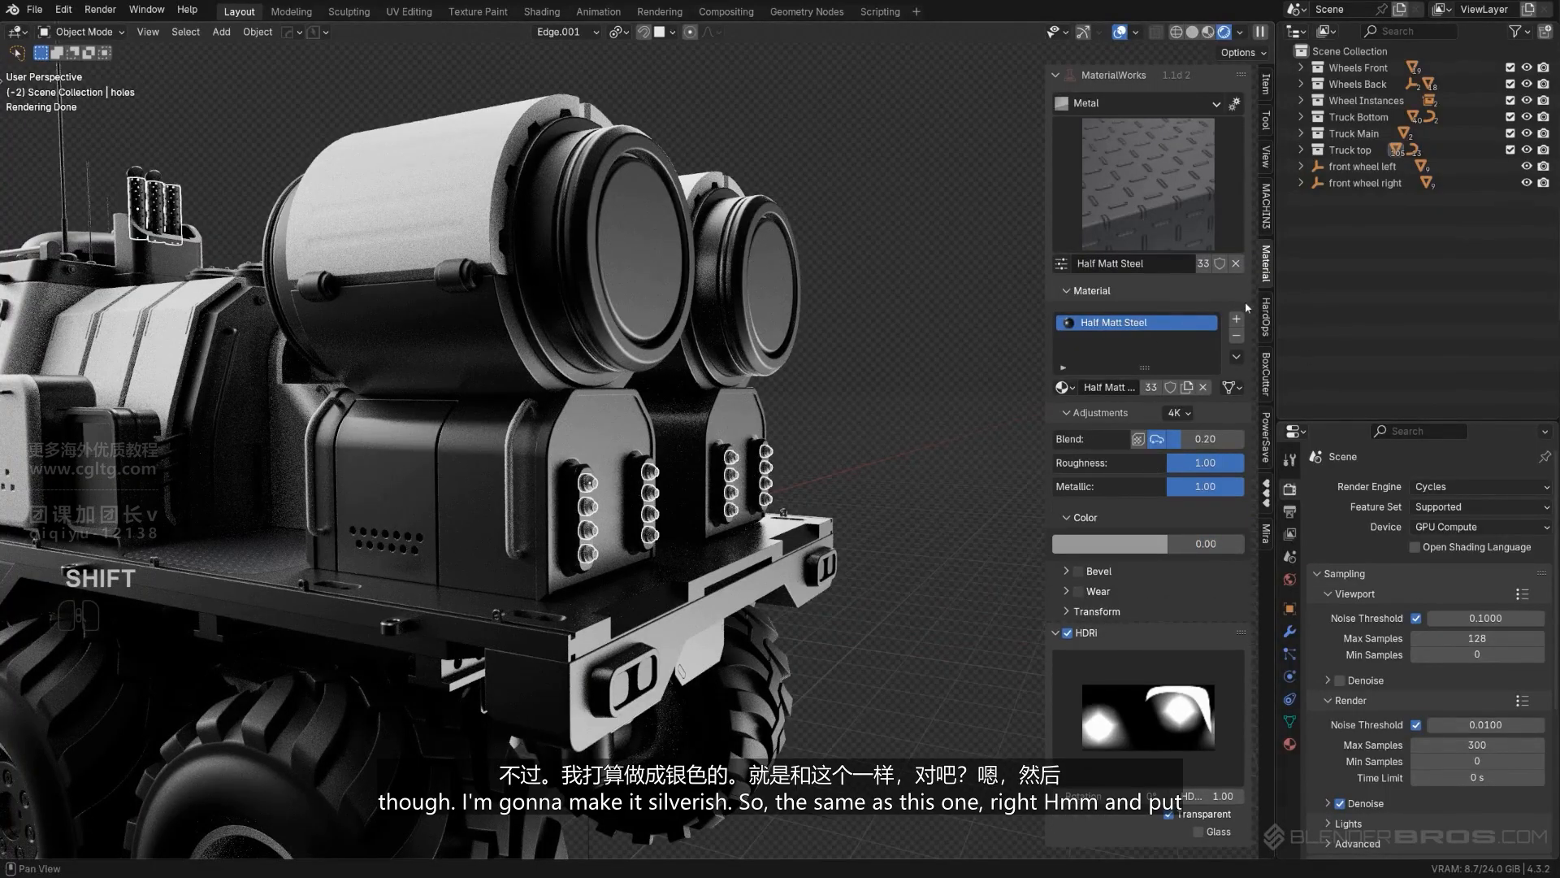
click(1265, 397)
scroll(874, 299, down, 5)
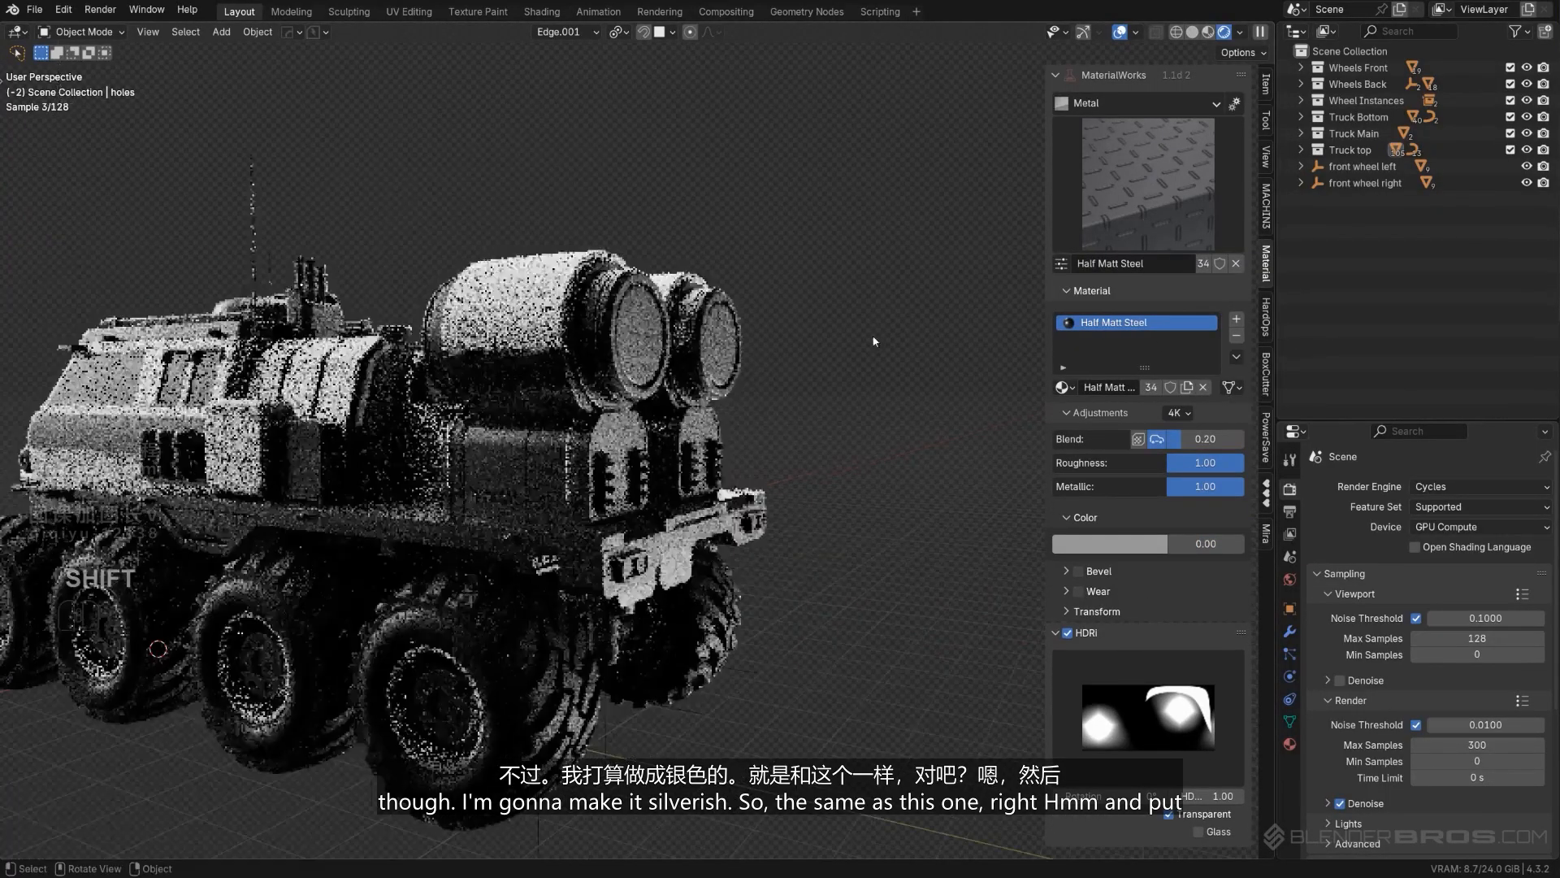
- Inspect the truck from both sides for parts that still need a different material
middle_drag(874, 299, 759, 489)
scroll(751, 489, down, 2)
shift+middle_drag(528, 480, 672, 474)
scroll(577, 451, up, 3)
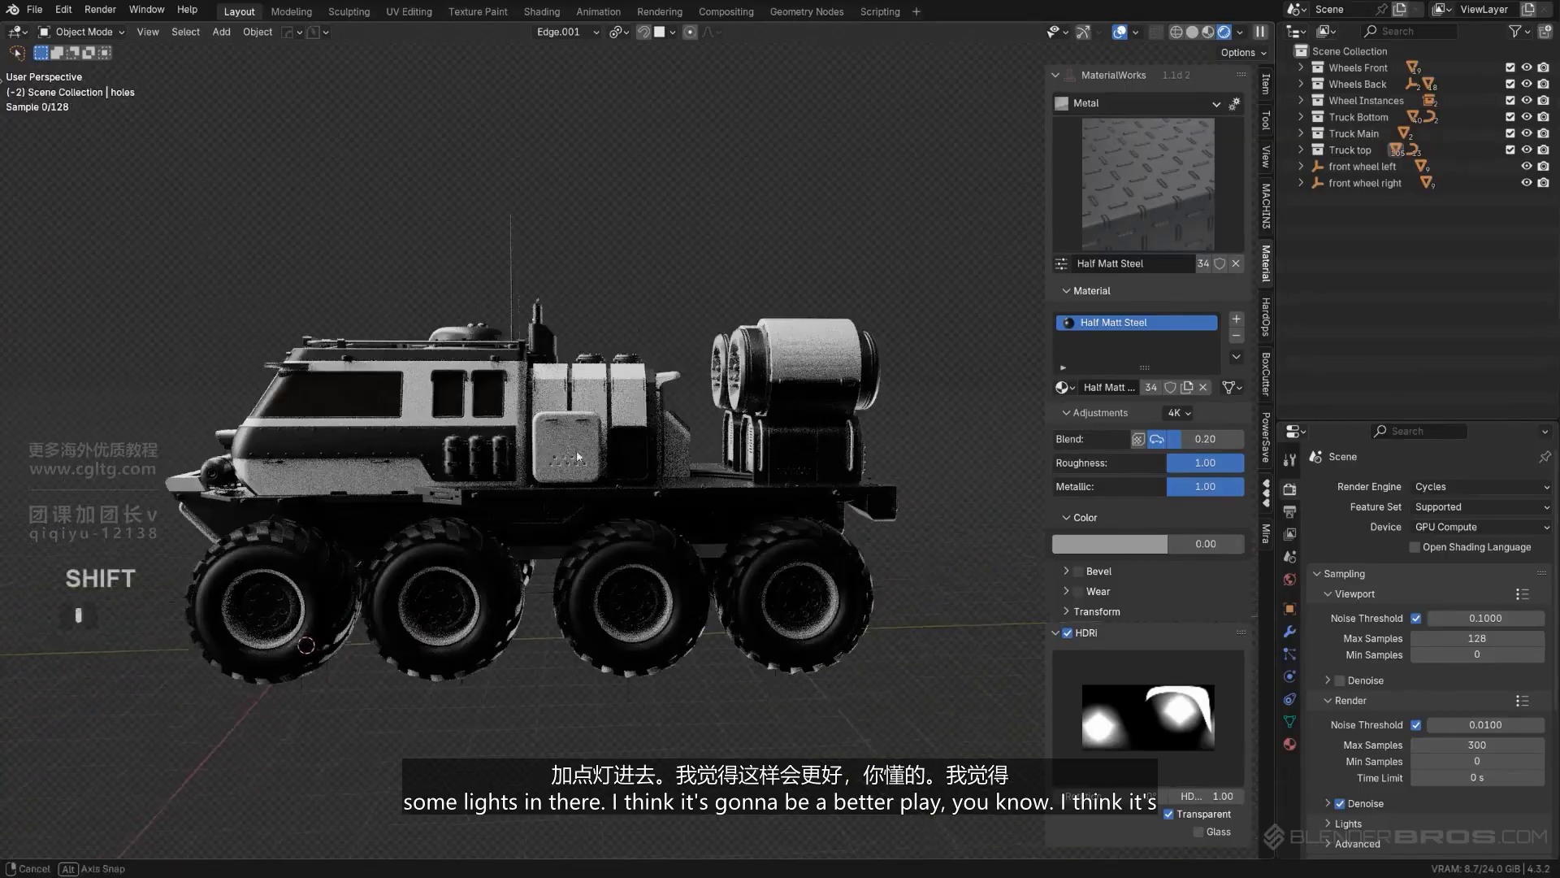
middle_drag(577, 451, 817, 464)
scroll(644, 452, up, 2)
scroll(615, 467, down, 3)
scroll(749, 517, up, 4)
- Copy the Half Matt Steel material from the front tanks' strap bands to the couplers on the tank ends
click(707, 538)
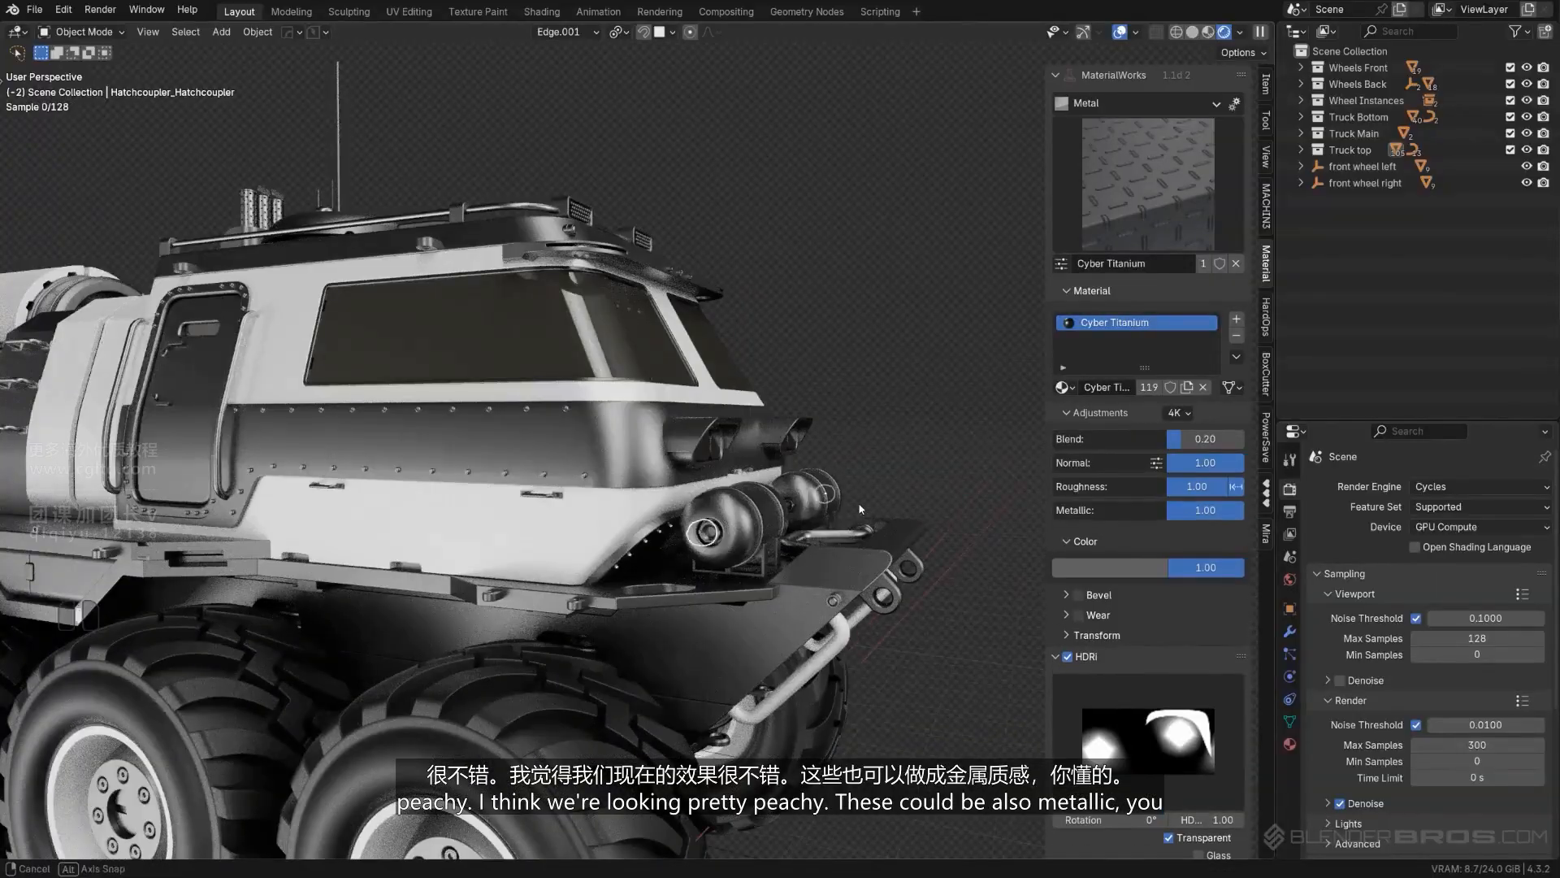
middle_drag(708, 535, 560, 521)
shift+middle_drag(732, 480, 587, 460)
scroll(587, 460, up, 4)
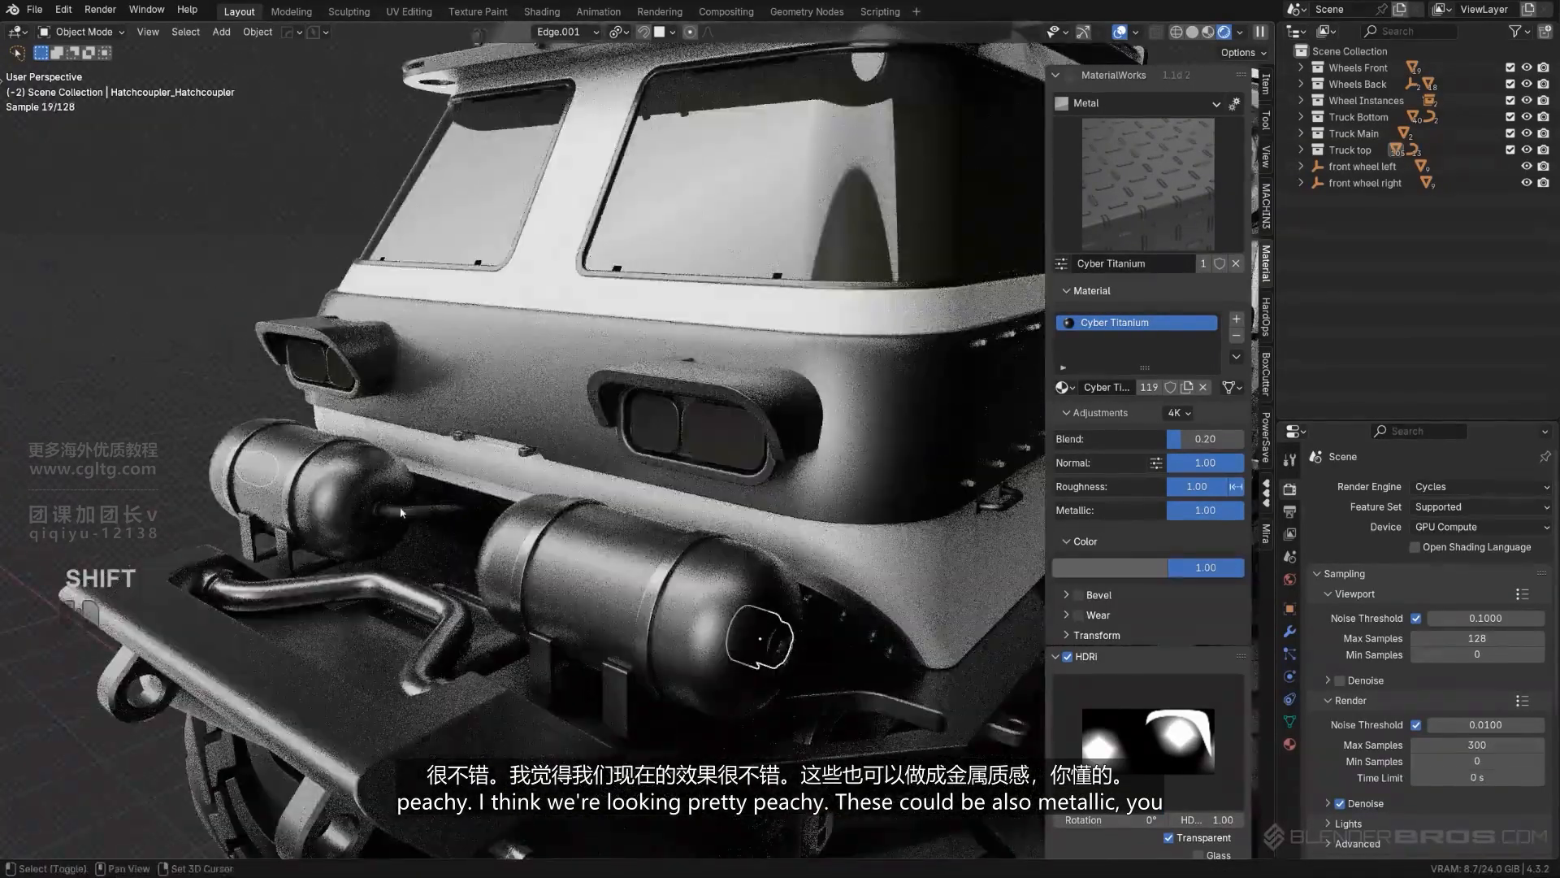
scroll(608, 455, down, 3)
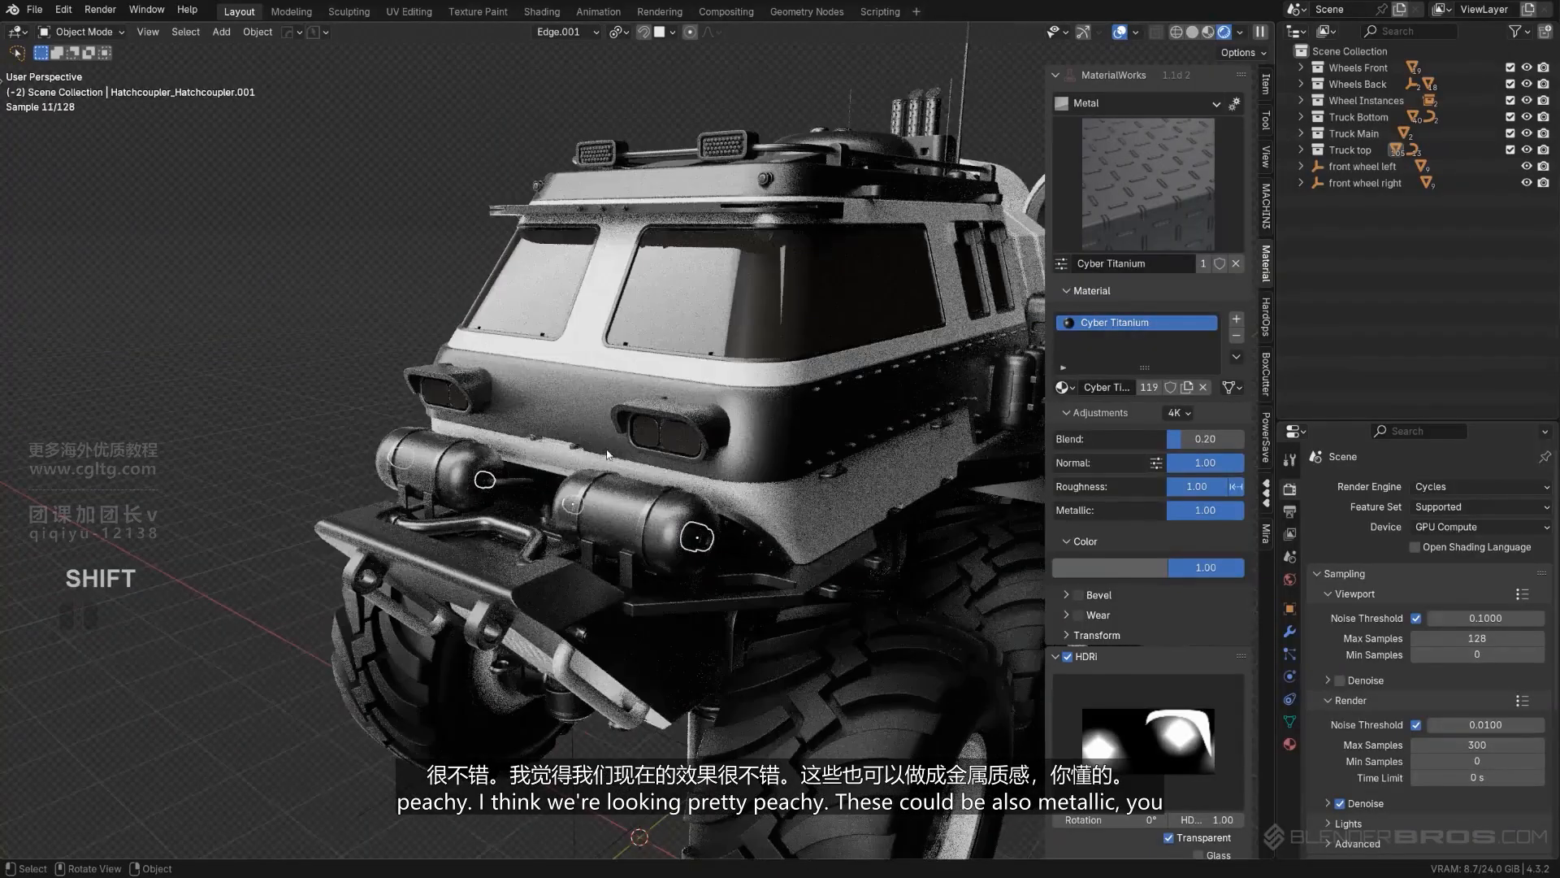
shift+click(647, 516)
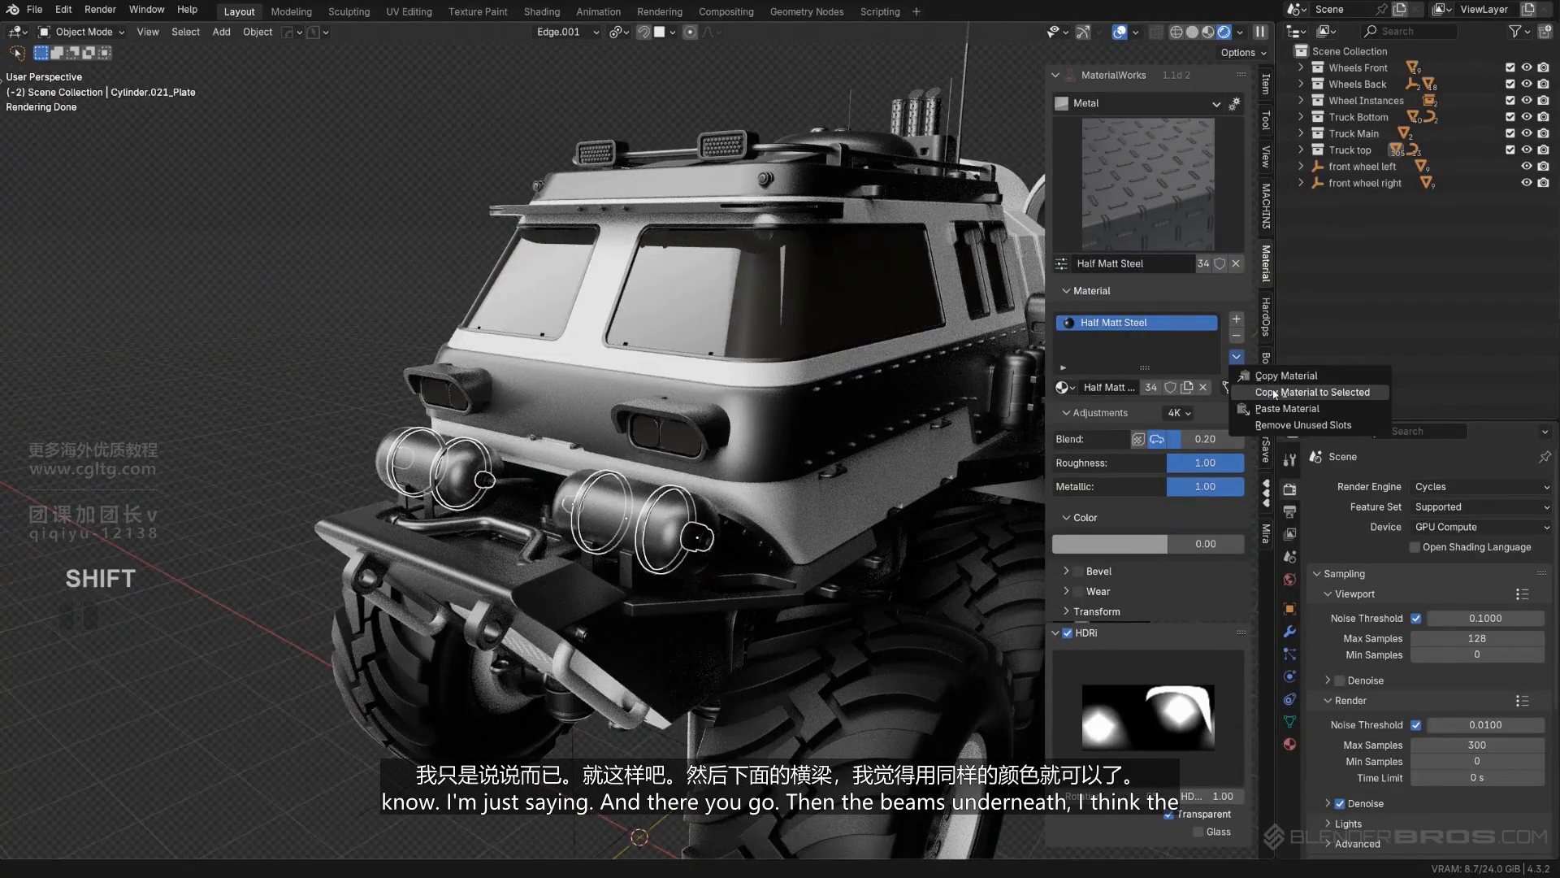
click(1274, 392)
- Examine the materials of the beams and chassis beneath the body from both sides of the truck
scroll(974, 397, down, 5)
scroll(627, 410, up, 6)
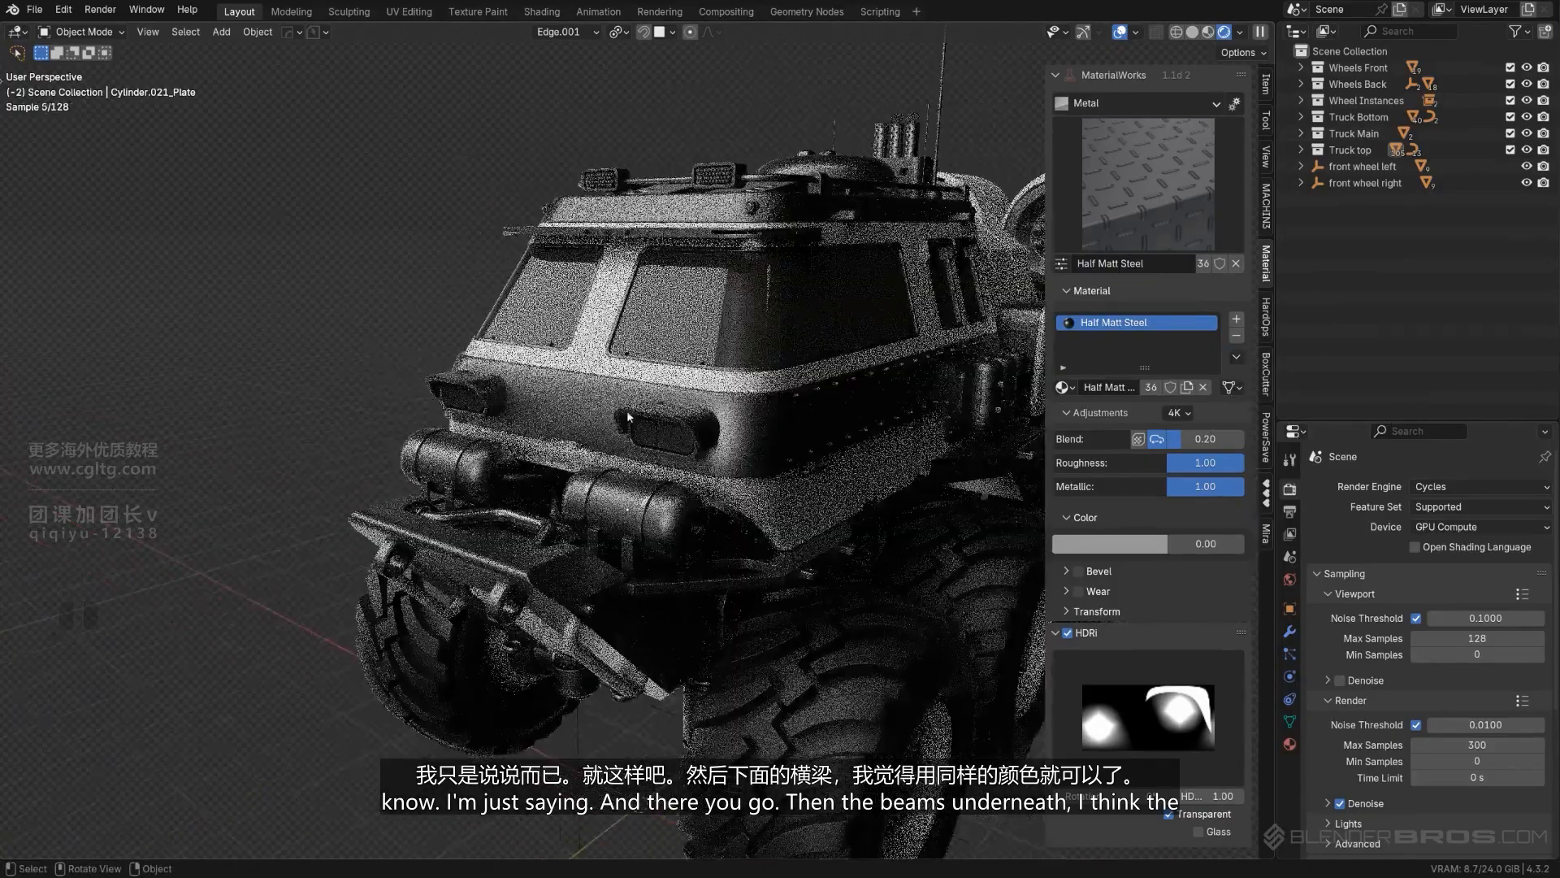
middle_drag(626, 410, 78, 616)
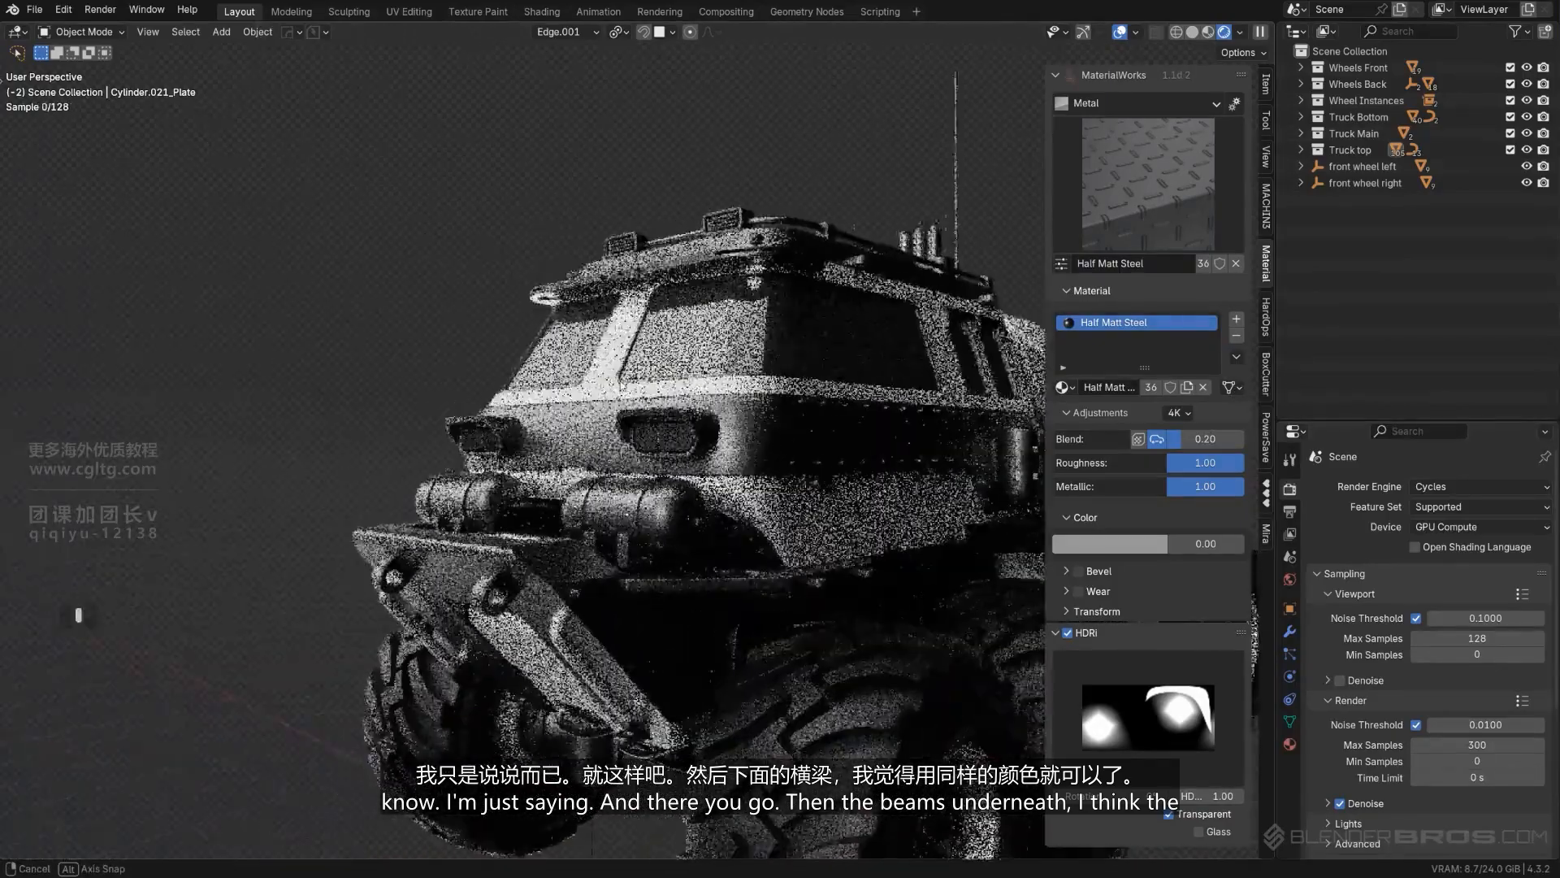
middle_drag(967, 487, 522, 445)
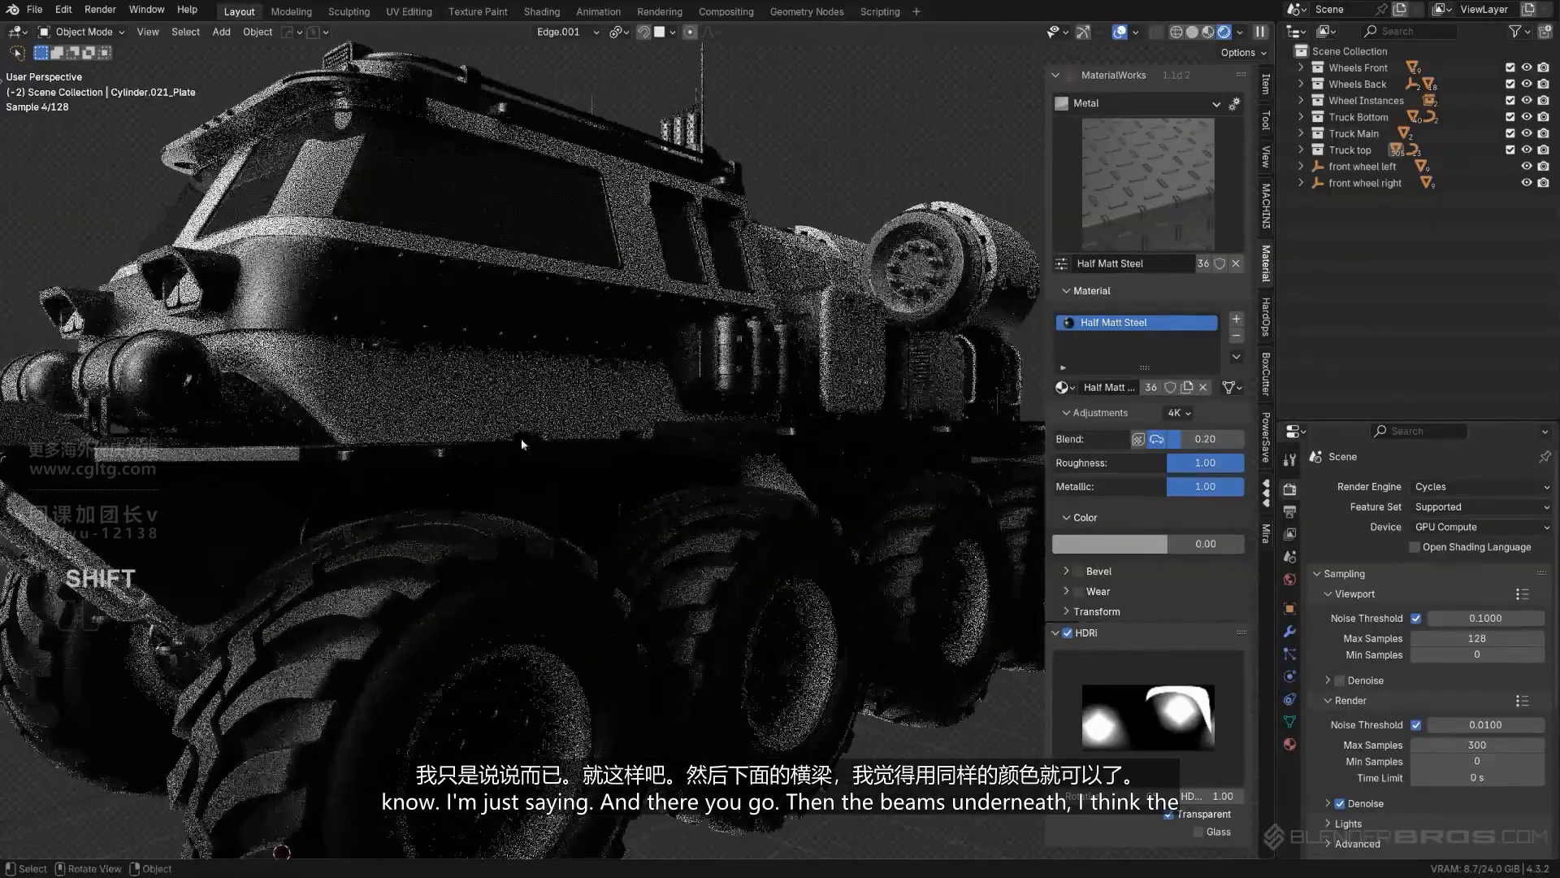
scroll(399, 486, down, 5)
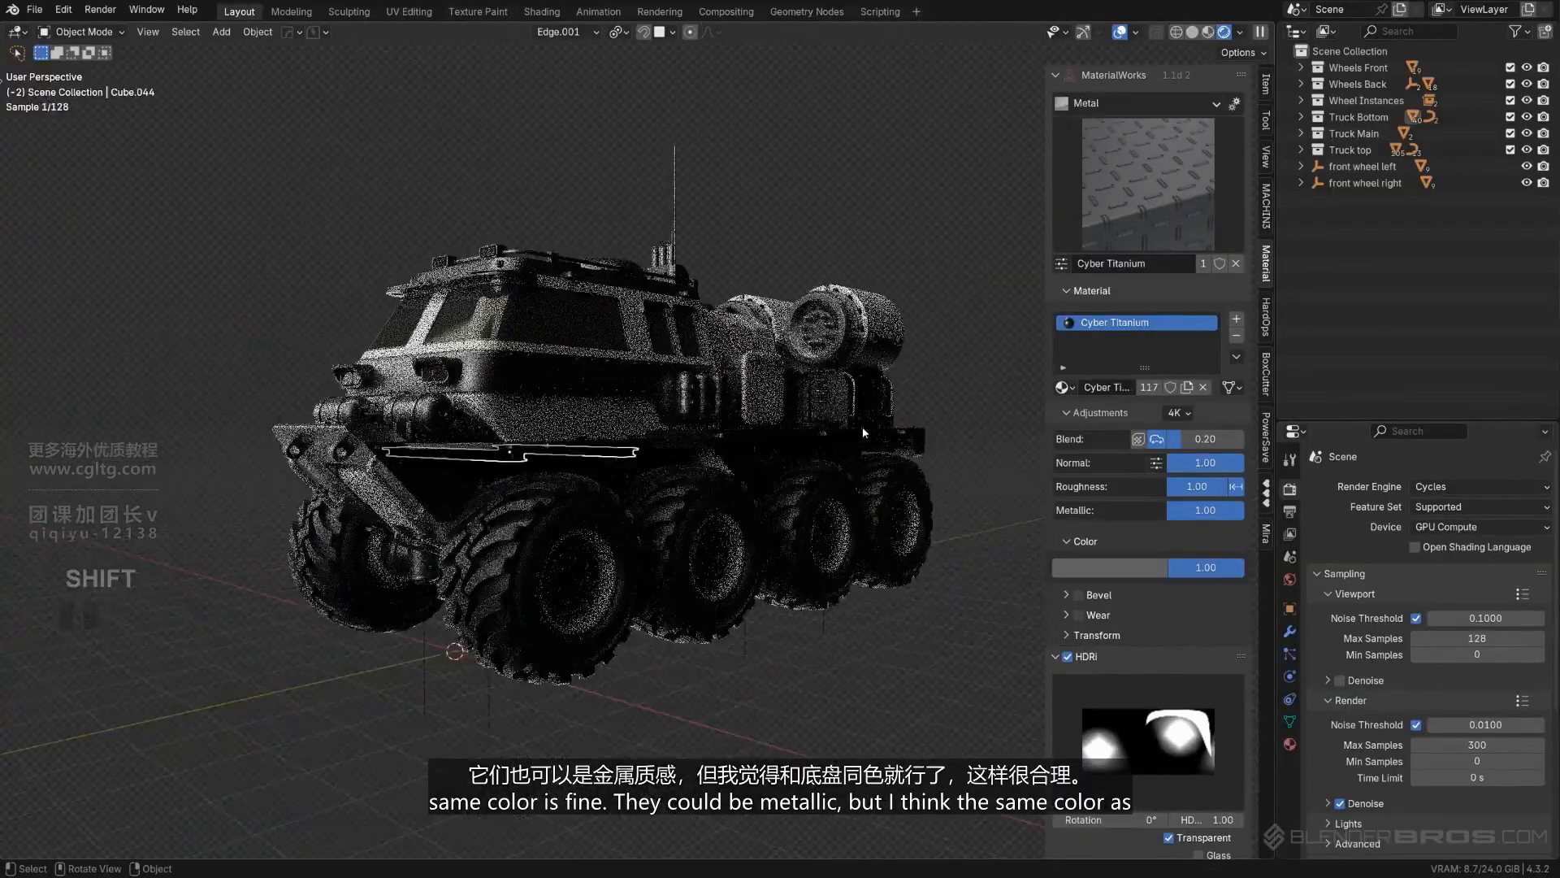
shift+middle_drag(691, 411, 593, 422)
middle_drag(764, 412, 680, 417)
scroll(707, 463, up, 2)
scroll(723, 493, down, 2)
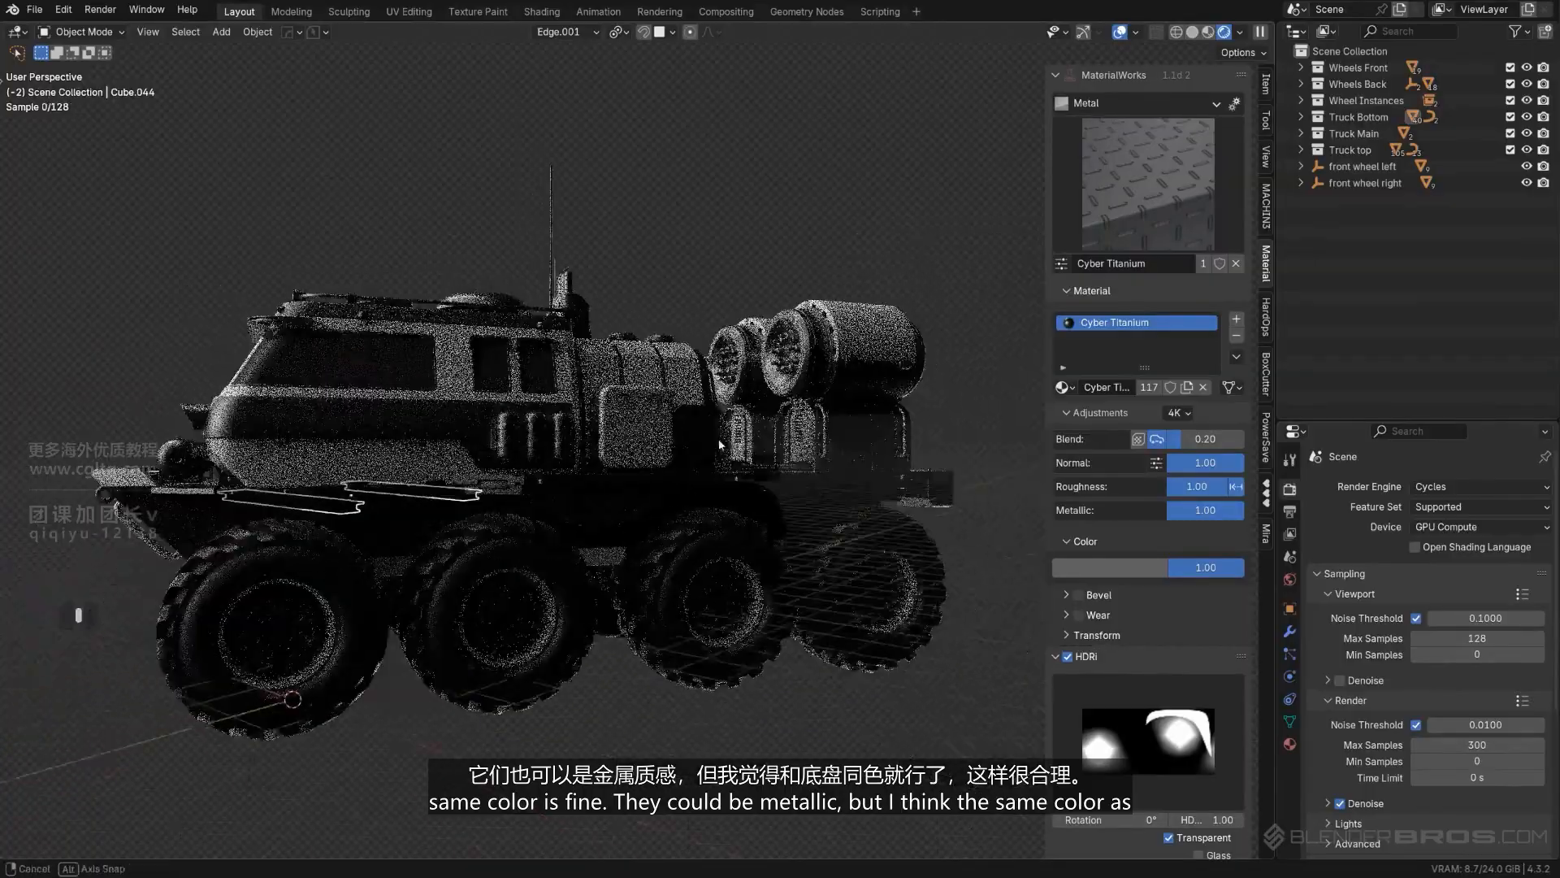
middle_drag(723, 494, 398, 518)
scroll(455, 515, up, 1)
shift+middle_drag(304, 515, 707, 451)
scroll(650, 452, up, 2)
shift+middle_drag(442, 455, 727, 429)
scroll(707, 472, down, 1)
- Try copying Half Matt Steel from the door's side handrail to the lower chassis panel, and undo it
click(686, 514)
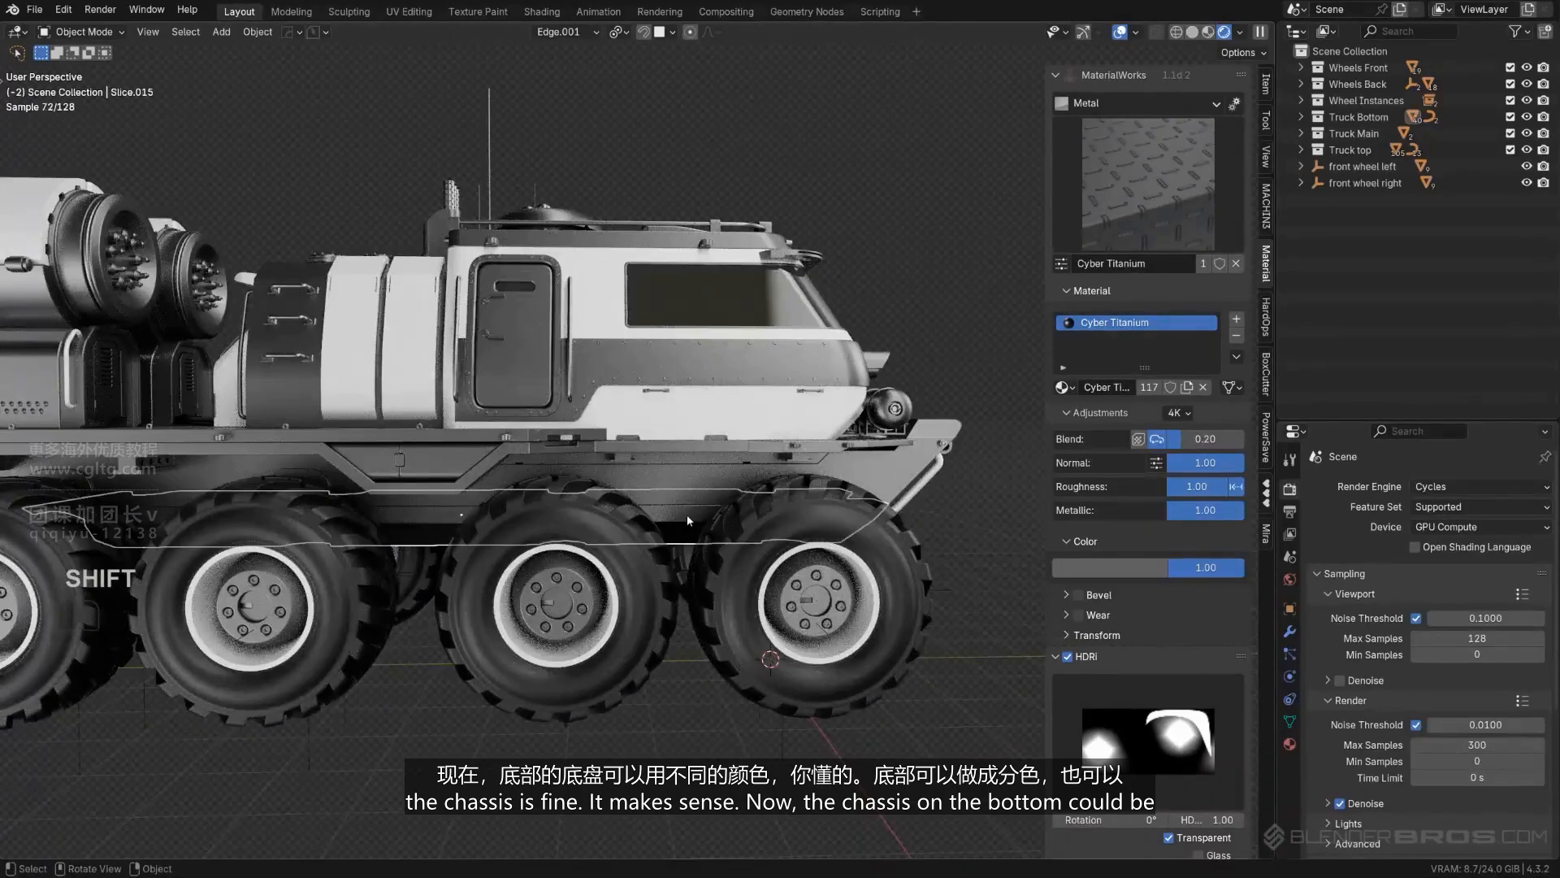
middle_drag(686, 515, 652, 496)
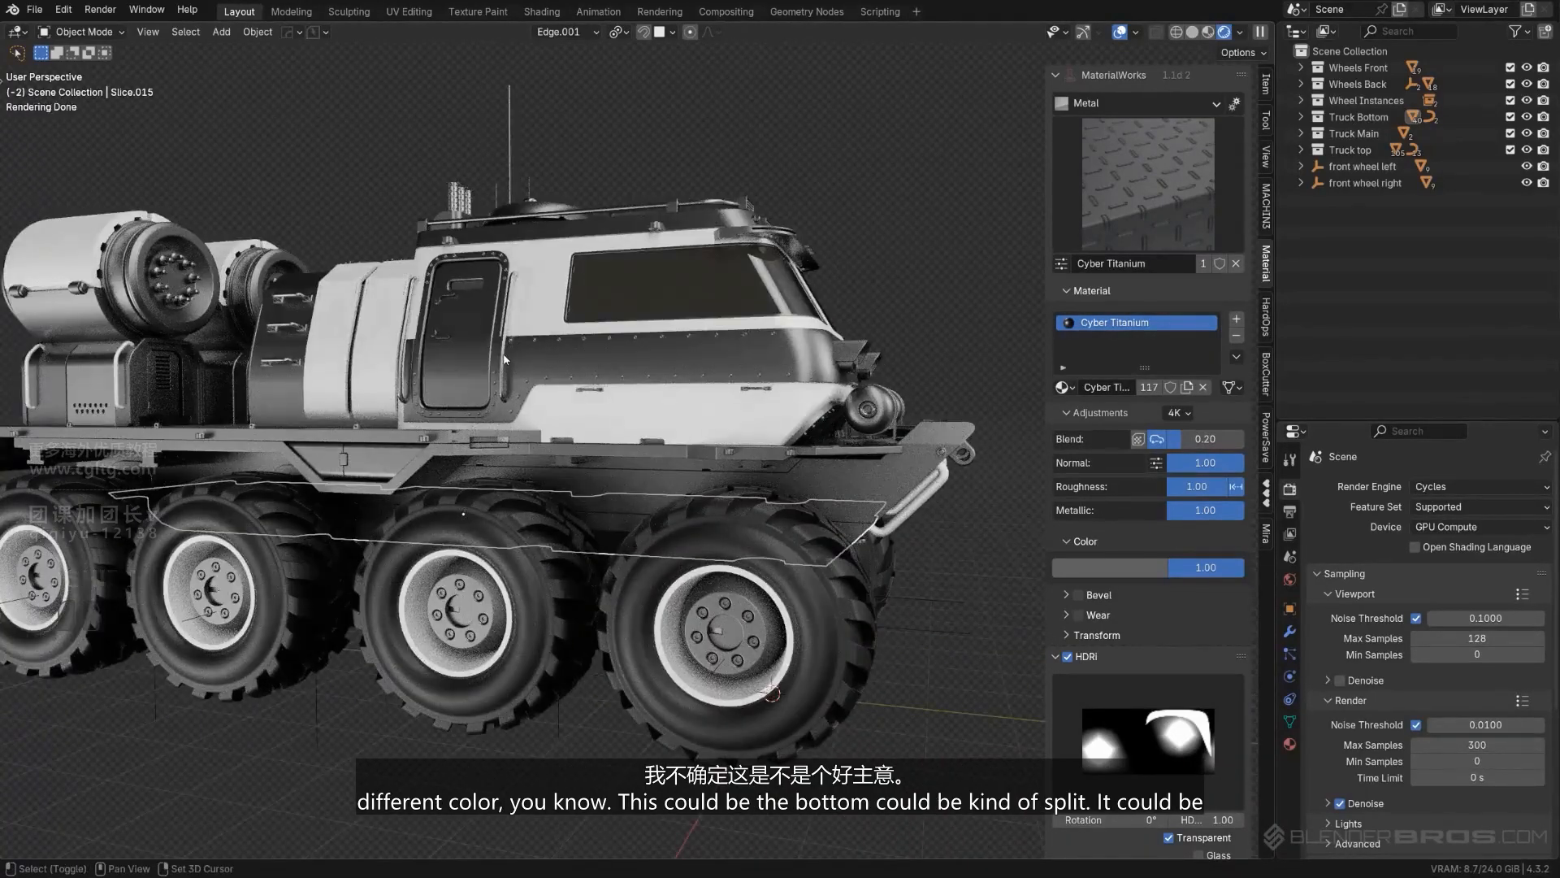
shift+click(867, 365)
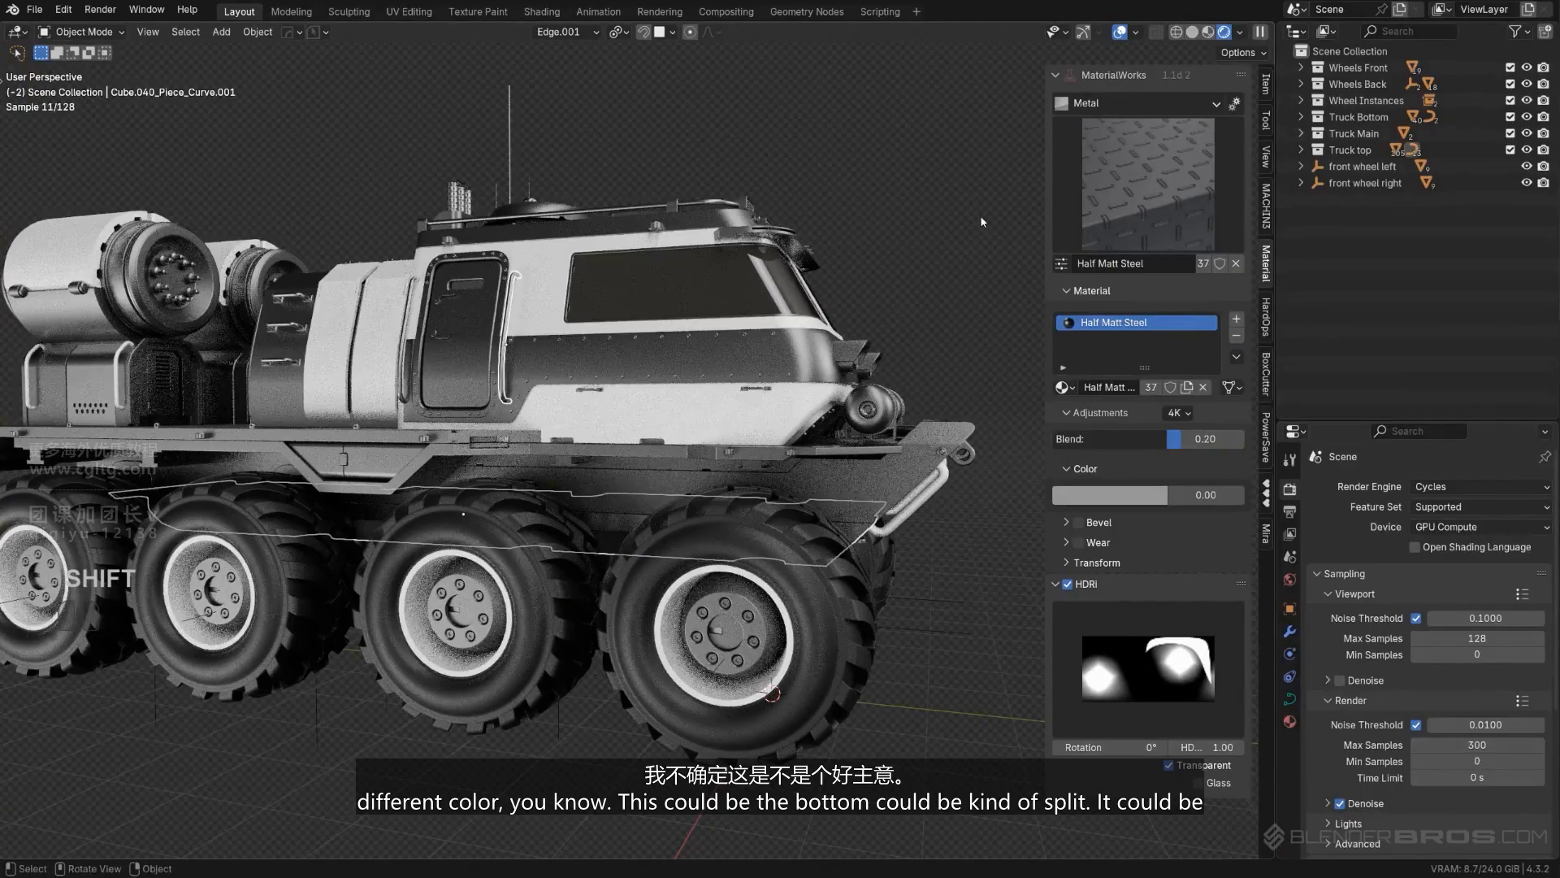
scroll(894, 264, down, 2)
middle_drag(870, 271, 613, 286)
shift+middle_drag(614, 286, 650, 321)
key(ctrl+z)
key(ctrl+z)
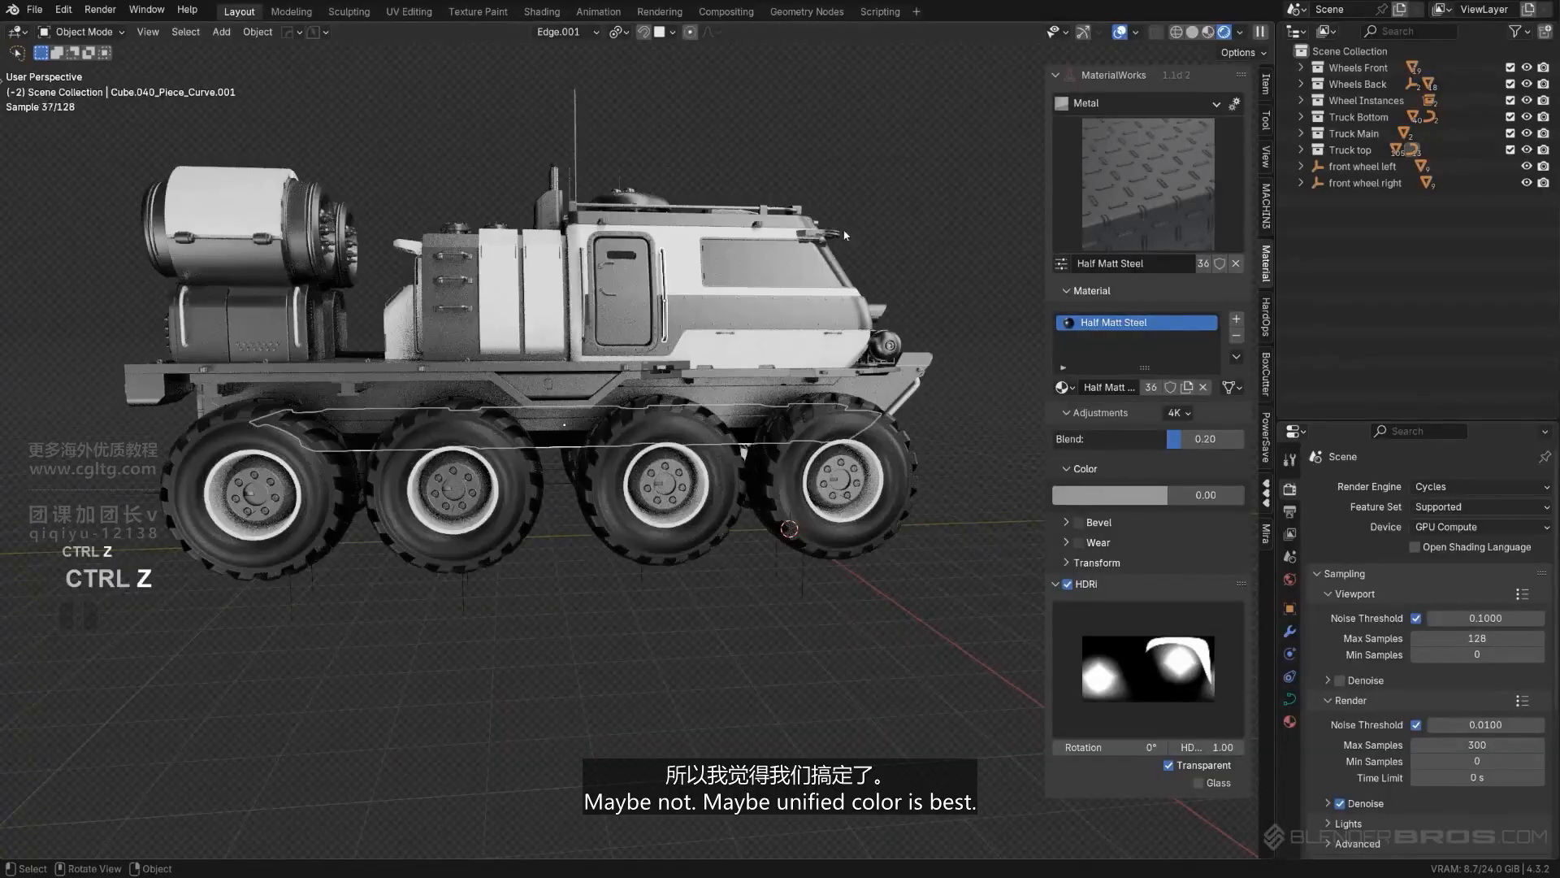
- Check the material of the small grab handles on the cab's lower body panel and look over the truck's front
scroll(888, 195, up, 4)
shift+middle_drag(845, 198, 527, 433)
click(632, 350)
click(527, 433)
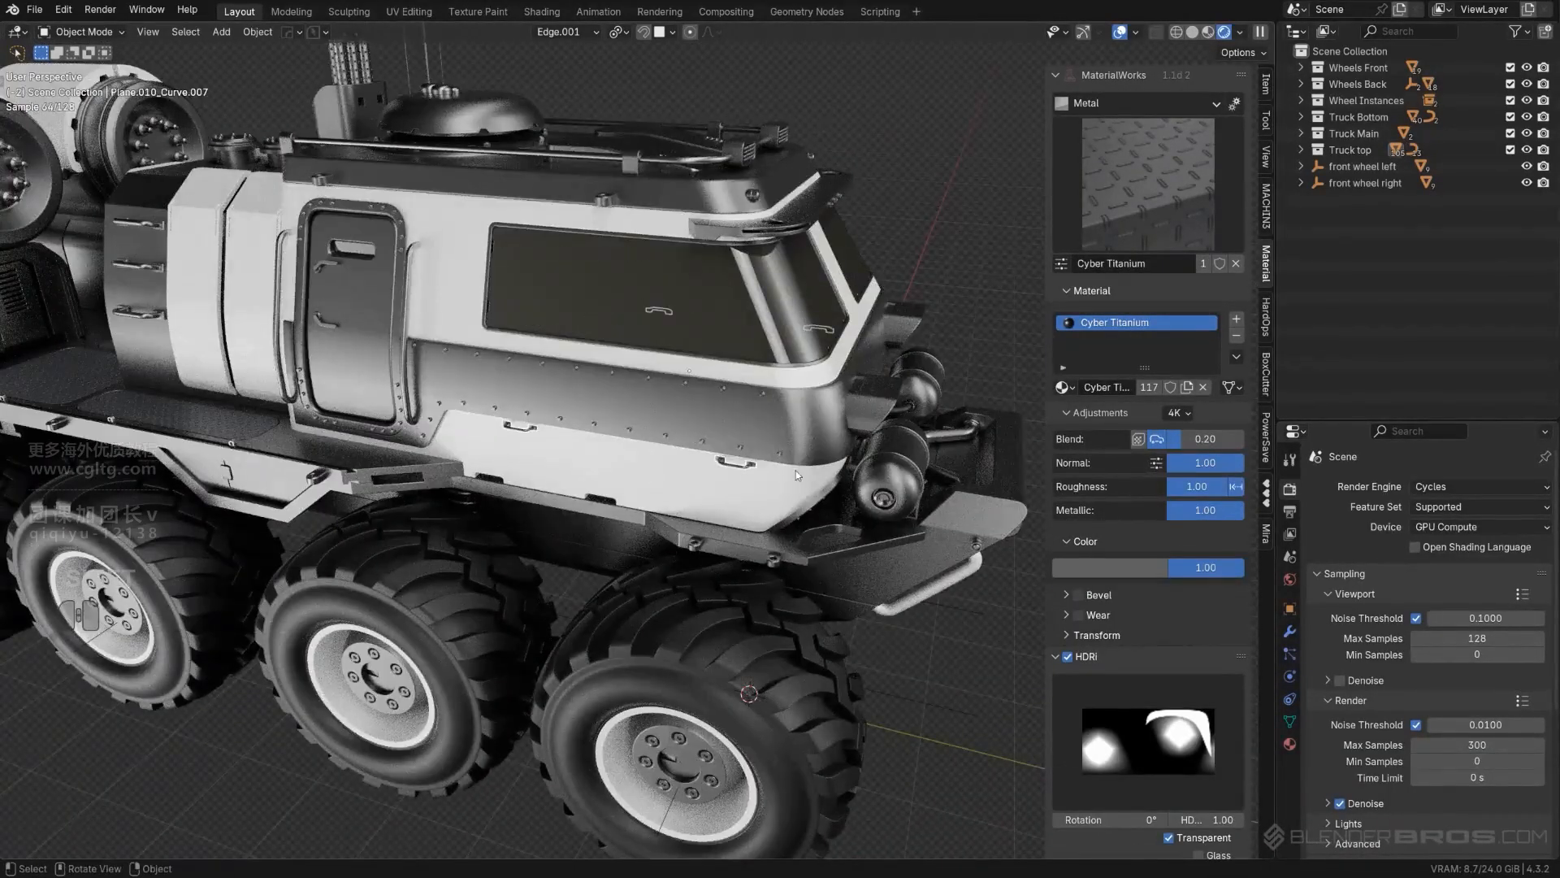
scroll(796, 470, down, 4)
middle_drag(796, 471, 528, 381)
scroll(664, 451, up, 4)
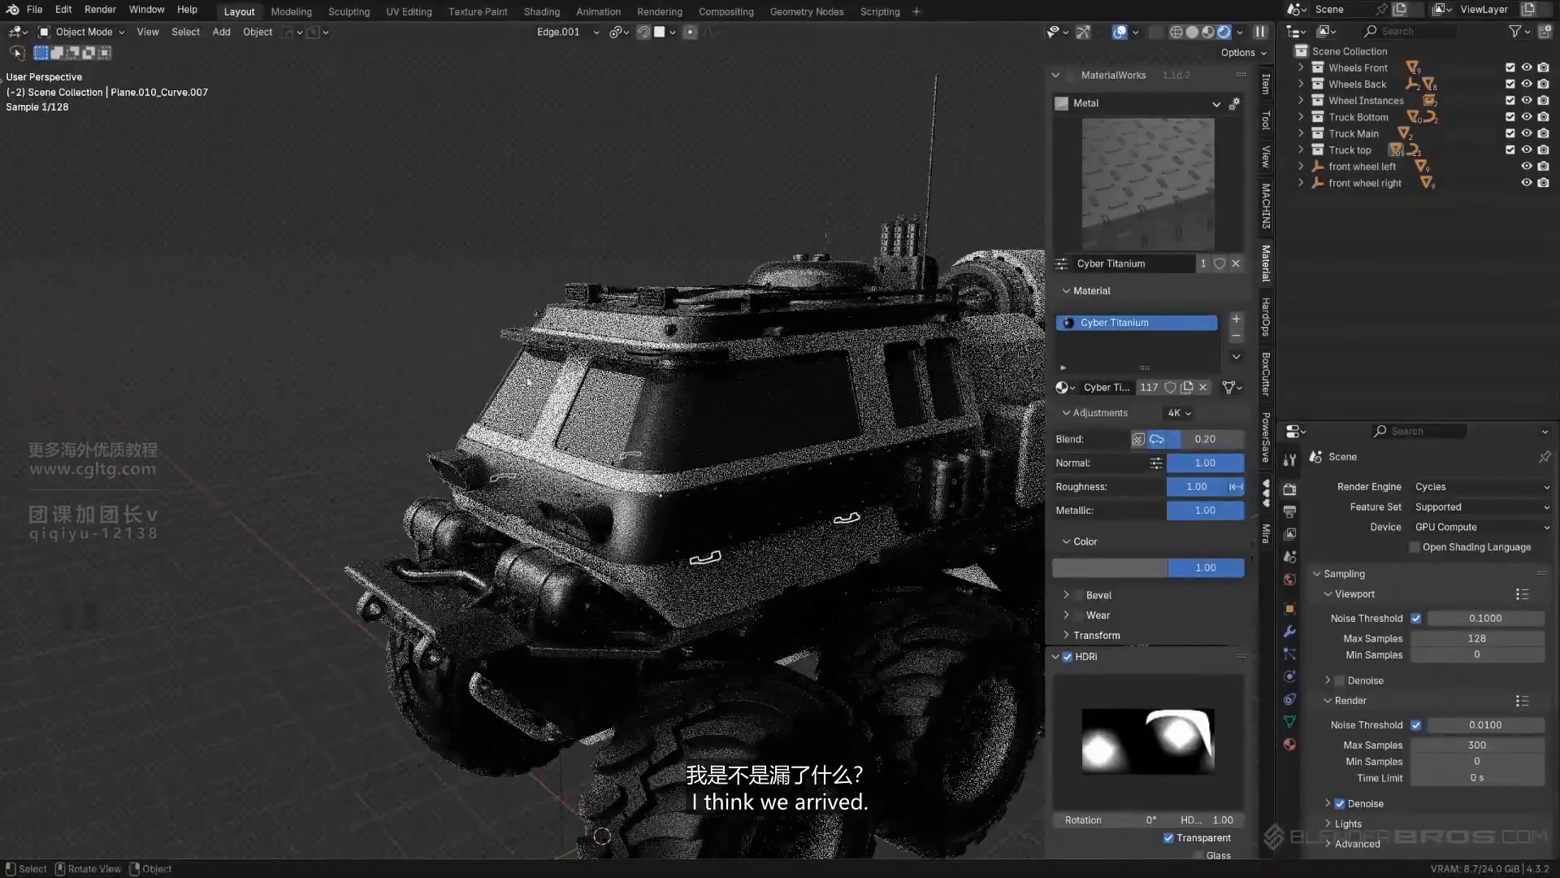
- Examine the truck's materials up close and from a distance, checking the cab's front, sides, body panels and rear tanks
middle_drag(735, 351, 698, 374)
scroll(698, 374, up, 3)
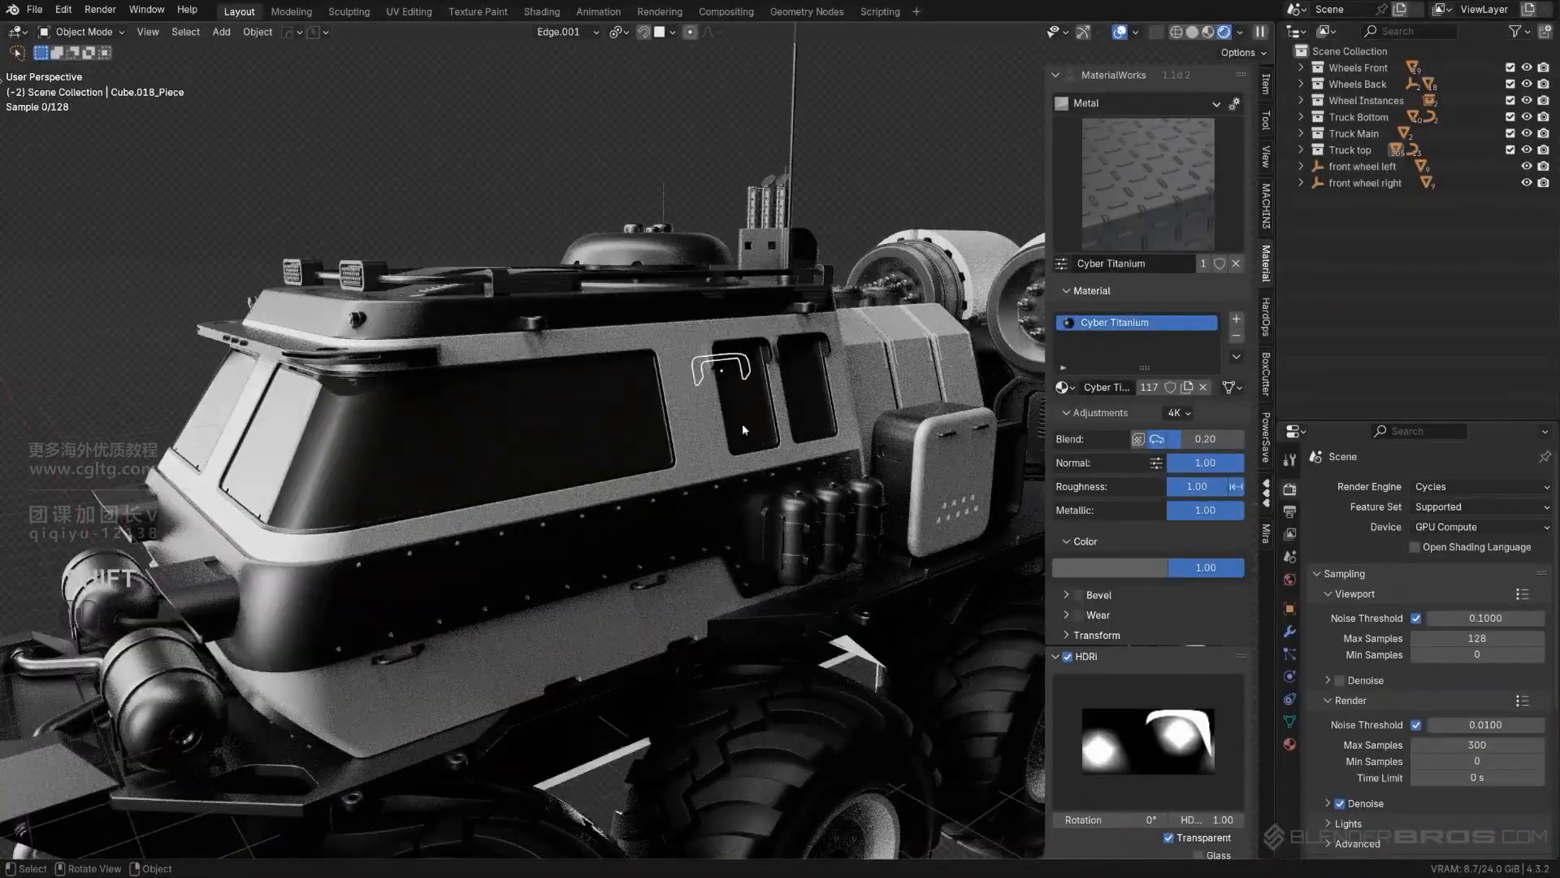
scroll(743, 429, down, 6)
shift+middle_drag(743, 429, 387, 517)
scroll(602, 380, up, 2)
scroll(603, 379, up, 2)
scroll(666, 343, down, 4)
scroll(387, 516, down, 2)
shift+middle_drag(479, 528, 940, 440)
mouse_move(804, 466)
middle_down()
mouse_move(832, 460)
mouse_move(816, 460)
middle_up()
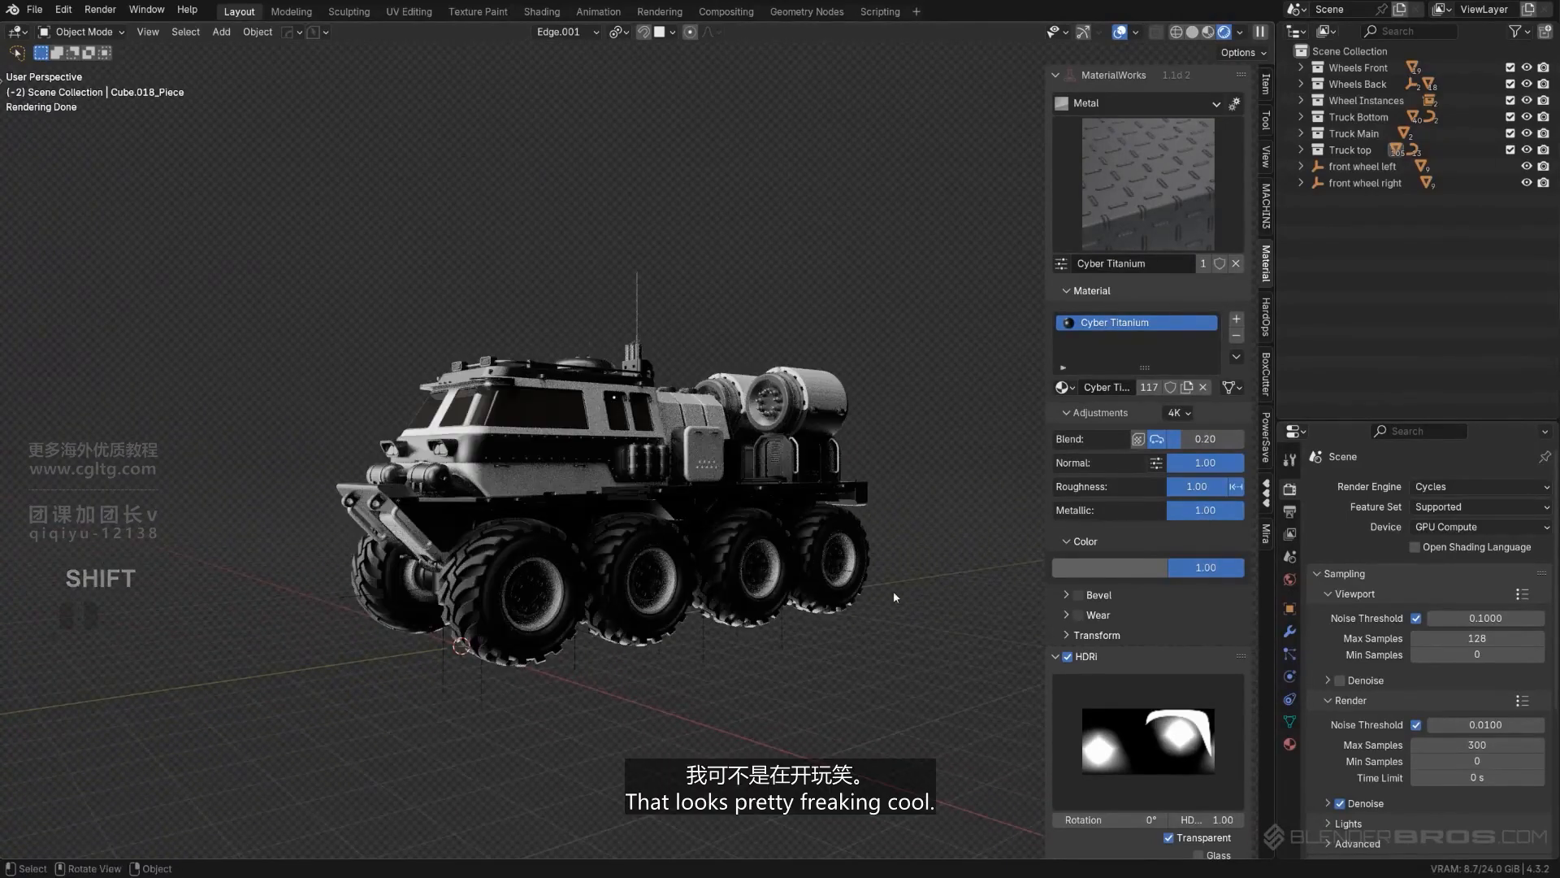
middle_drag(707, 368, 657, 421)
scroll(692, 323, up, 2)
scroll(660, 315, down, 2)
scroll(691, 443, up, 4)
shift+middle_drag(910, 606, 674, 492)
- Try copying White Metal from the cover of the side storage box to the chassis side panels below it, and undo it
shift+click(642, 579)
scroll(642, 580, down, 3)
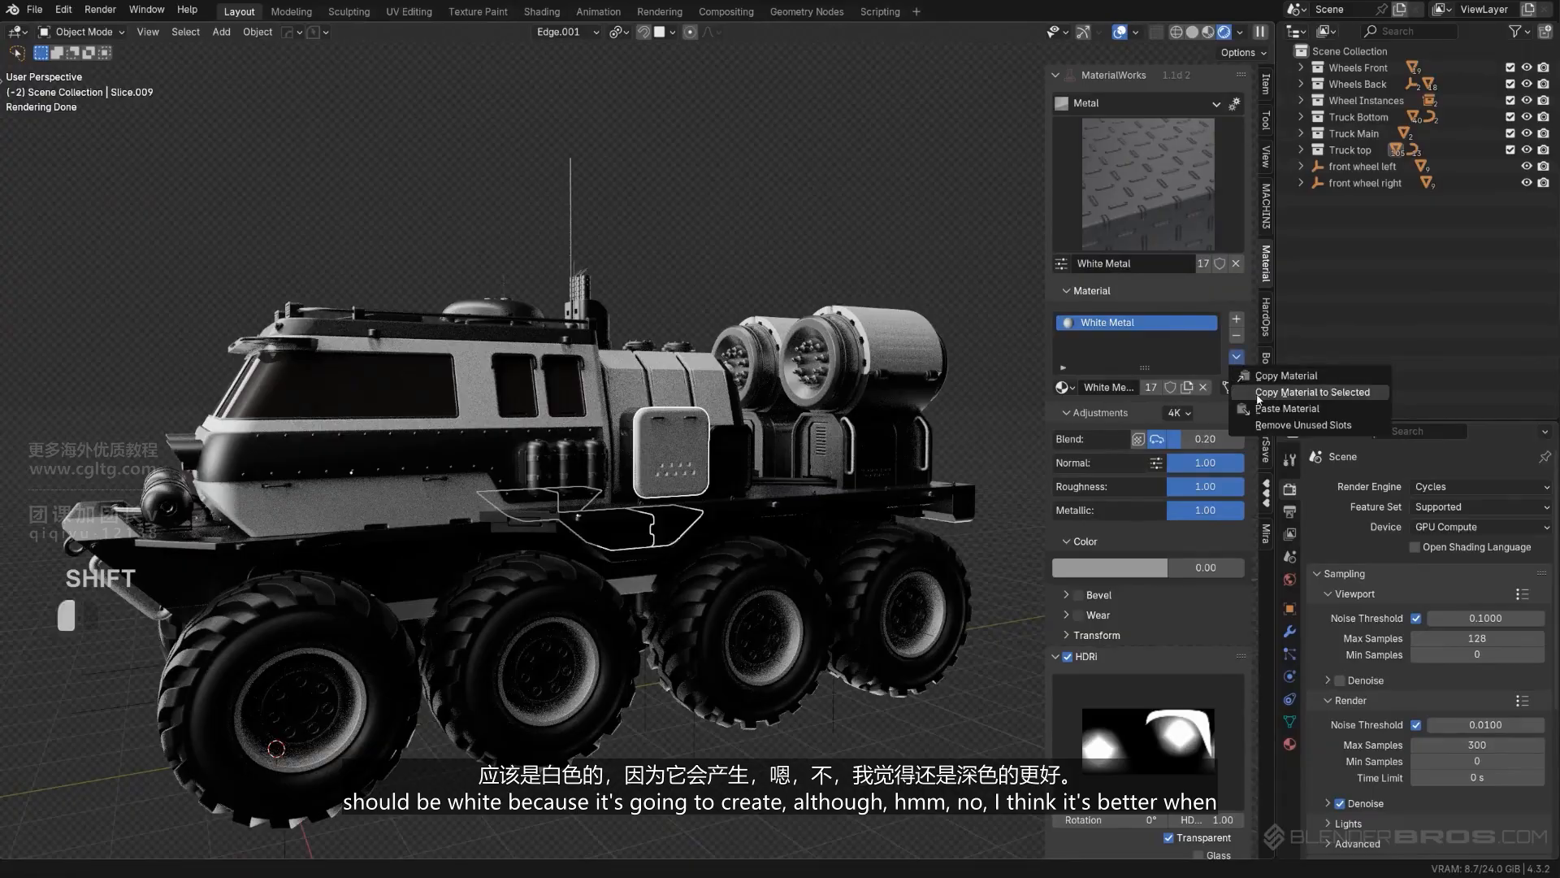
click(1258, 399)
middle_drag(780, 248, 874, 215)
scroll(657, 329, down, 3)
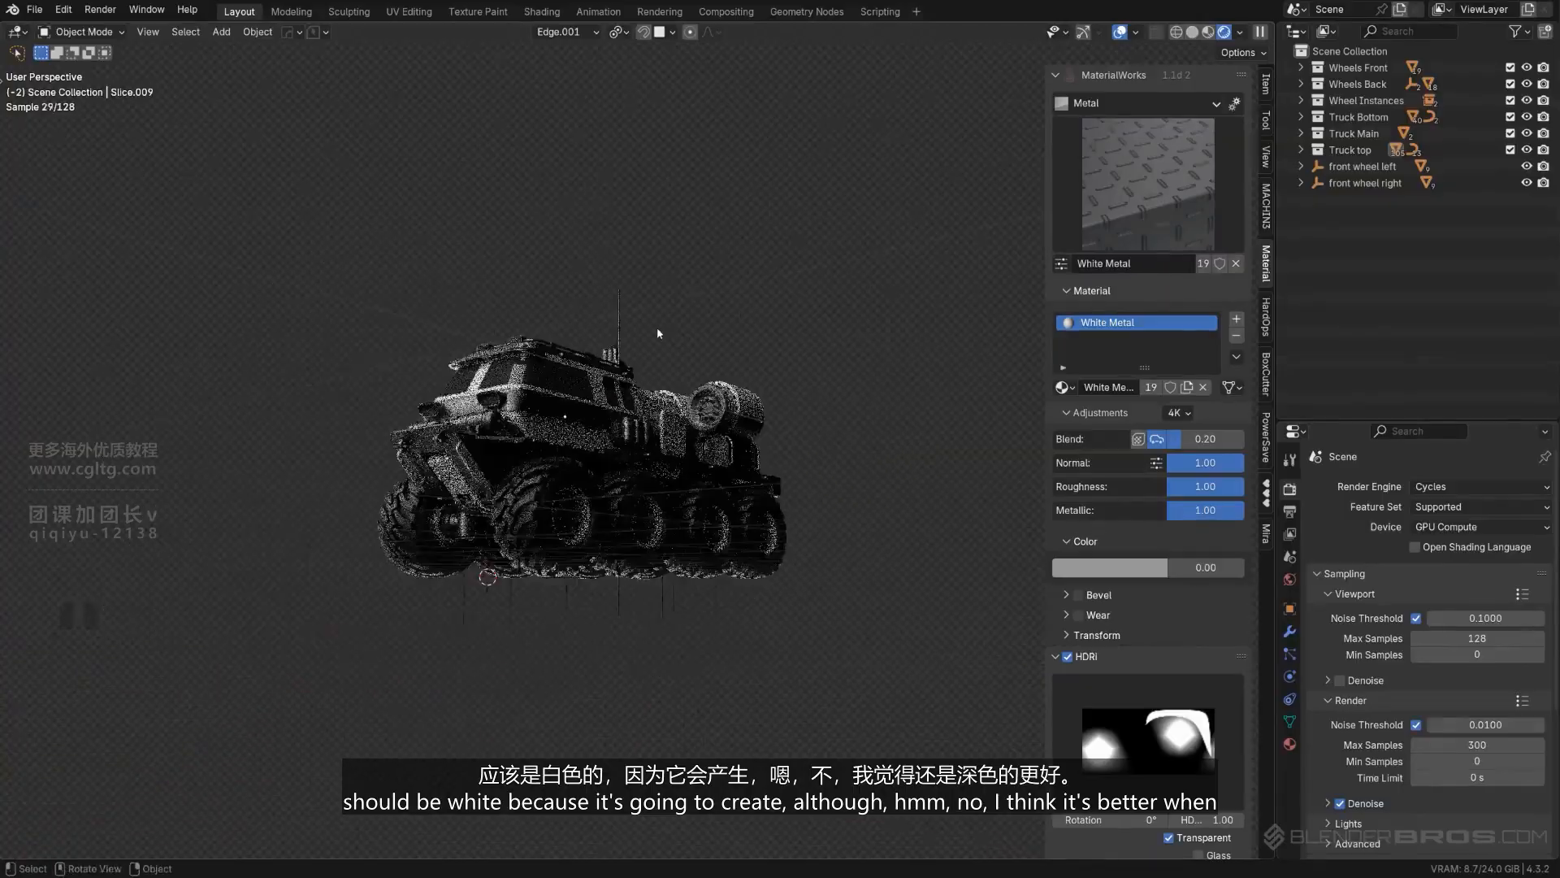
middle_drag(656, 327, 853, 317)
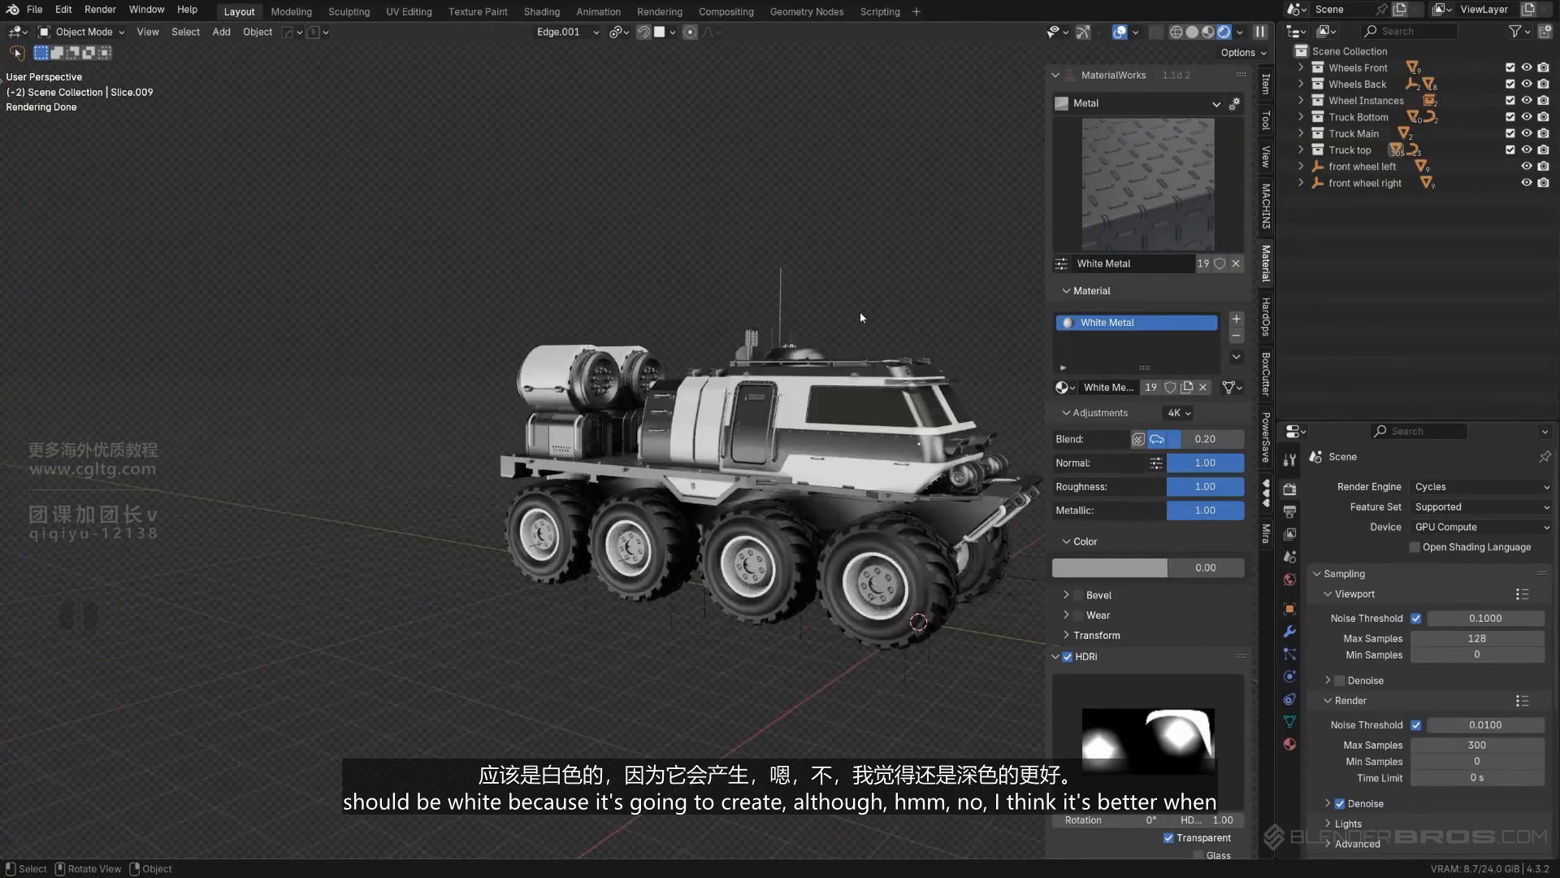
key(ctrl+z)
key(ctrl+z)
key(ctrl+z)
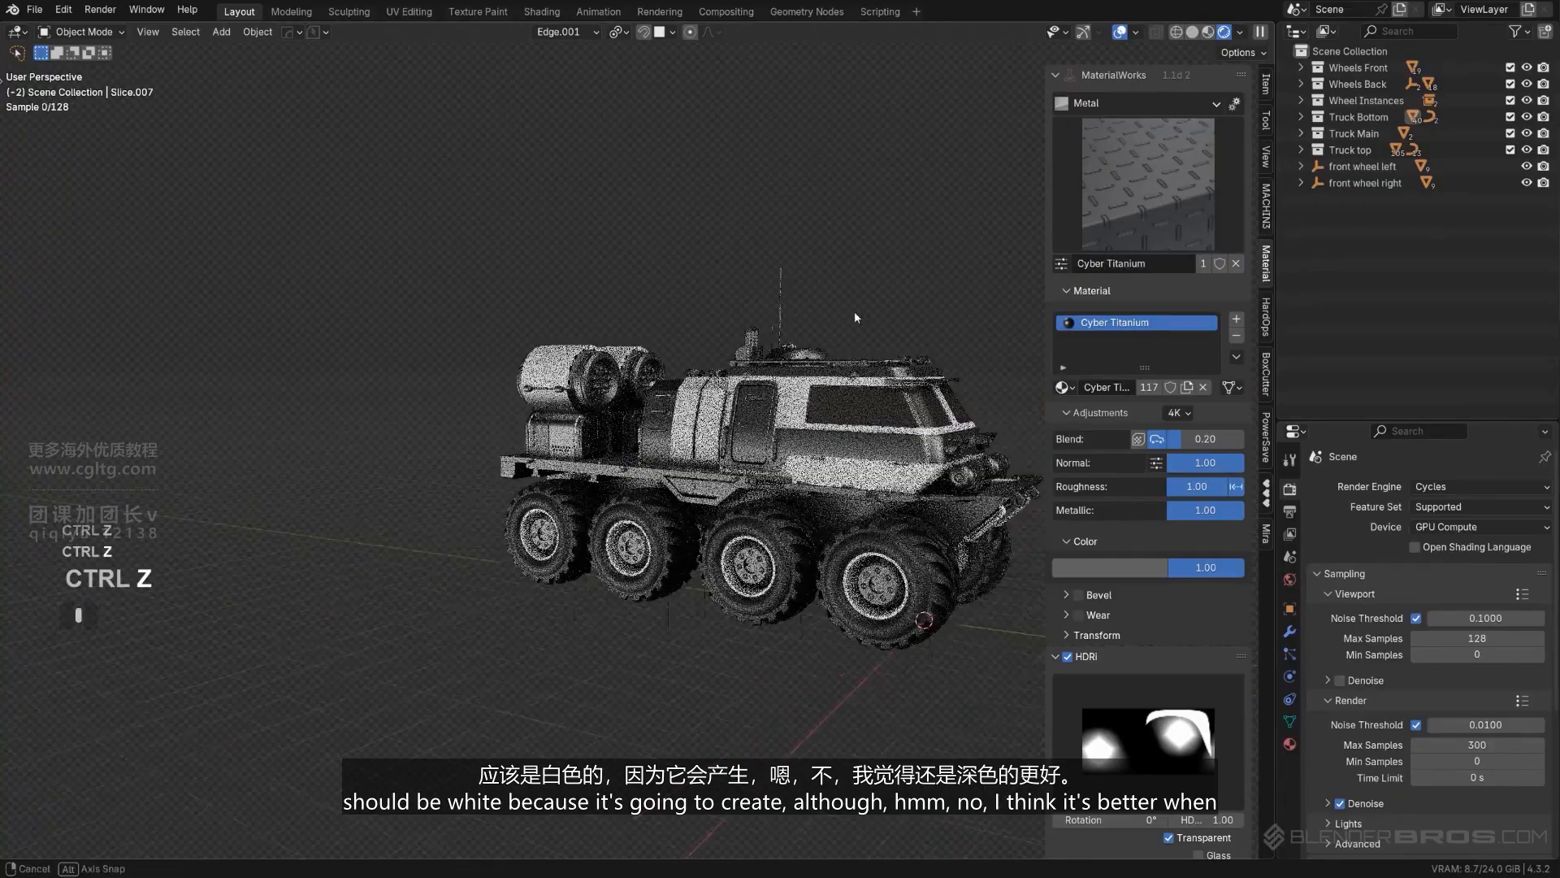
- Add a plane beneath the truck as a floor and scale it up by about 14.12
middle_drag(855, 317, 925, 308)
scroll(455, 471, down, 2)
middle_drag(410, 475, 126, 465)
shift+middle_drag(315, 452, 805, 482)
scroll(710, 461, up, 2)
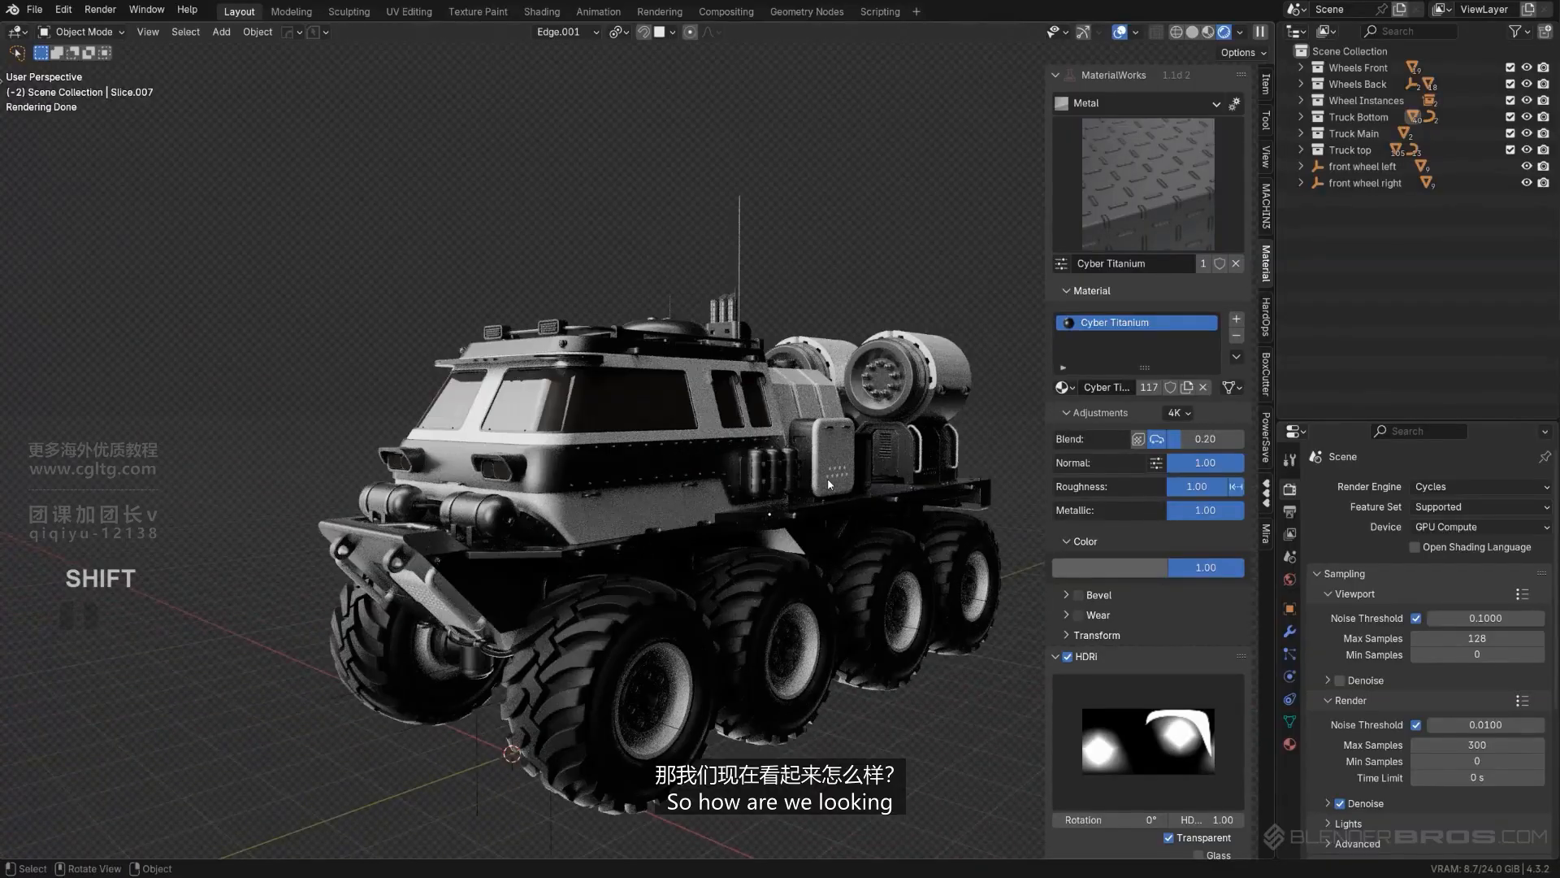
key(n)
scroll(845, 485, down, 3)
key(shift+a)
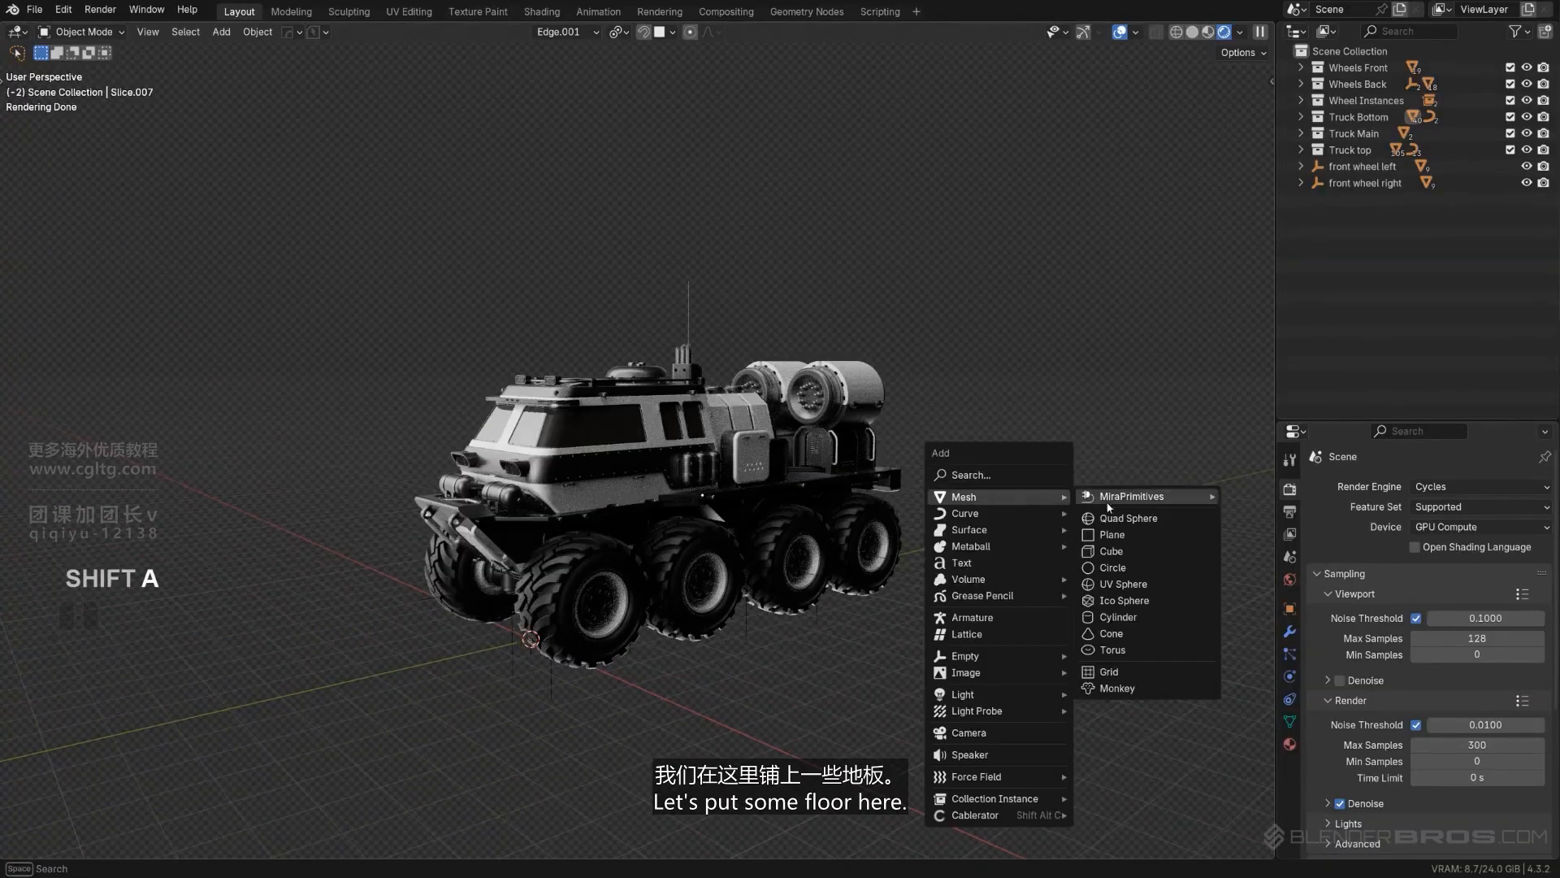
click(1136, 534)
scroll(1088, 560, down, 3)
key(s)
click(1149, 279)
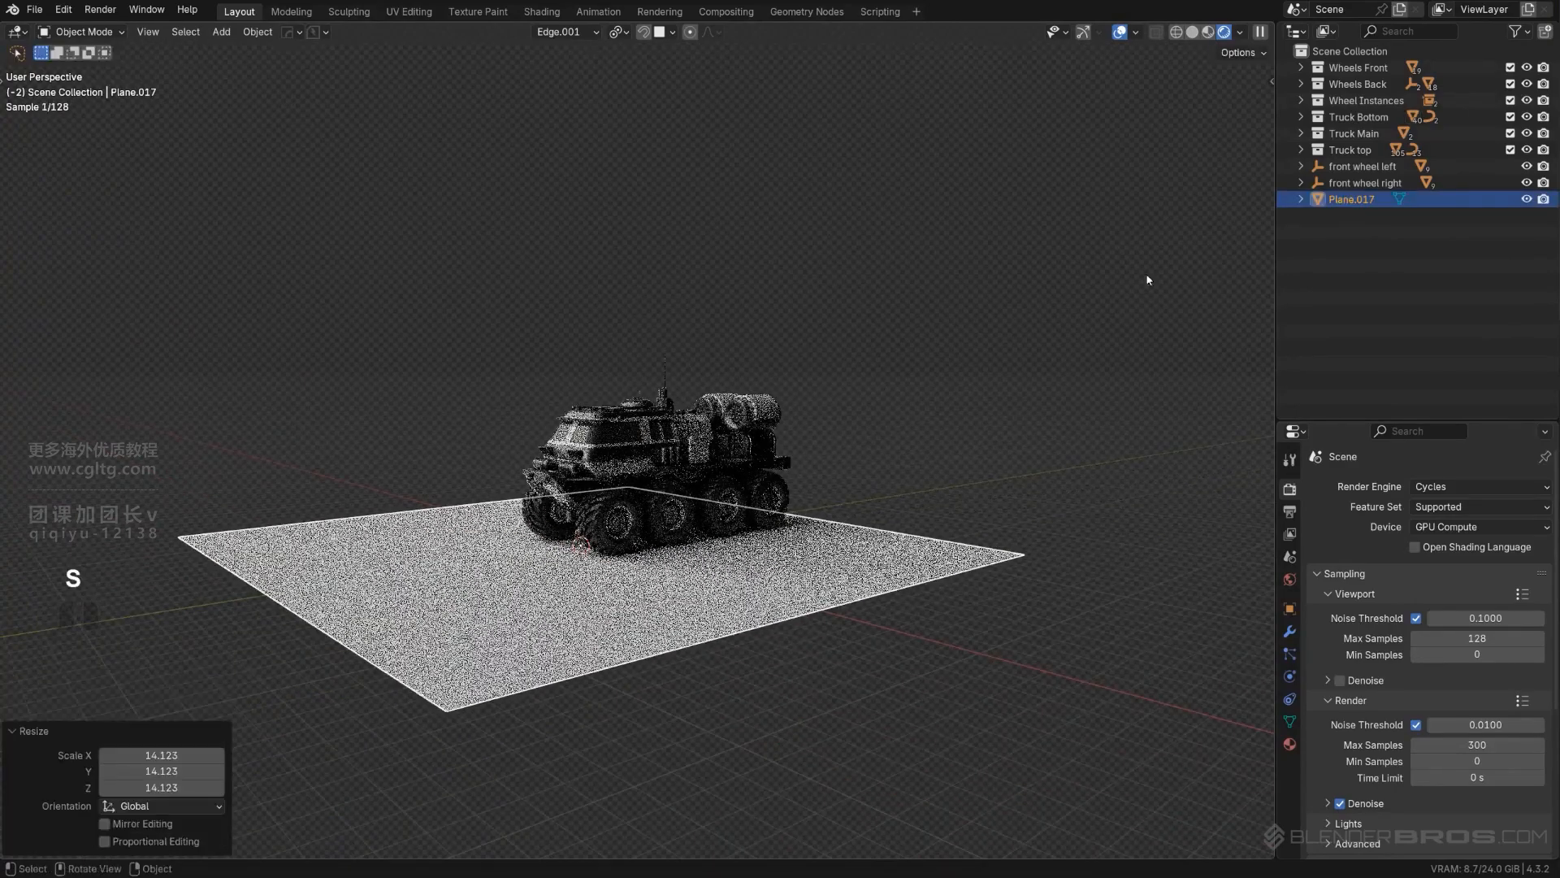
- Enlarge the floor plane by another factor of about 4.98 and deselect it
key(s)
click(1125, 486)
scroll(1125, 486, up, 3)
scroll(1046, 264, up, 3)
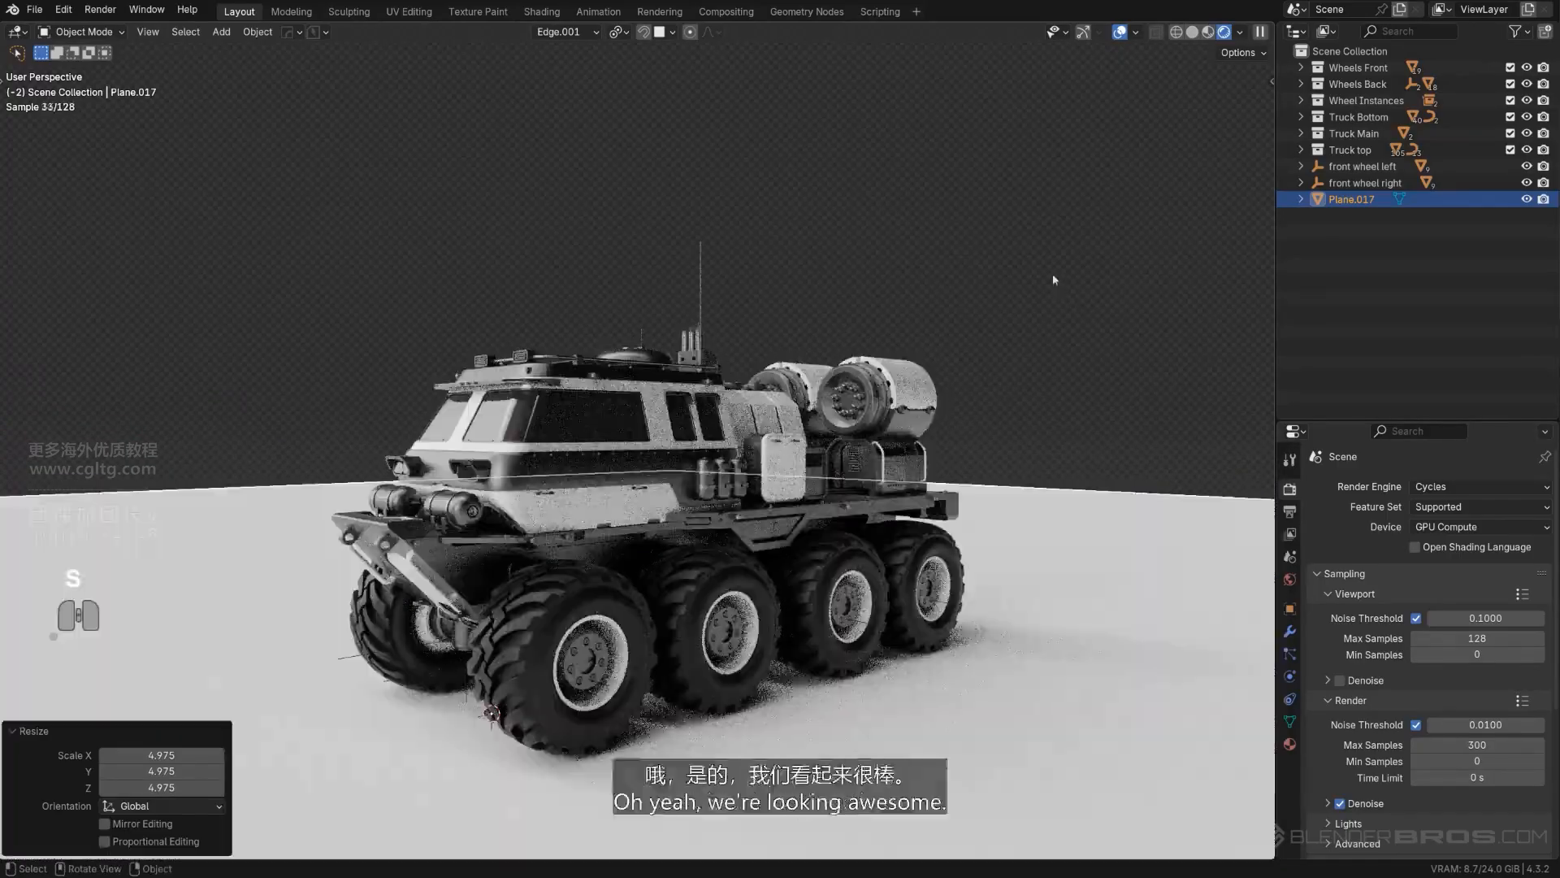
click(1046, 263)
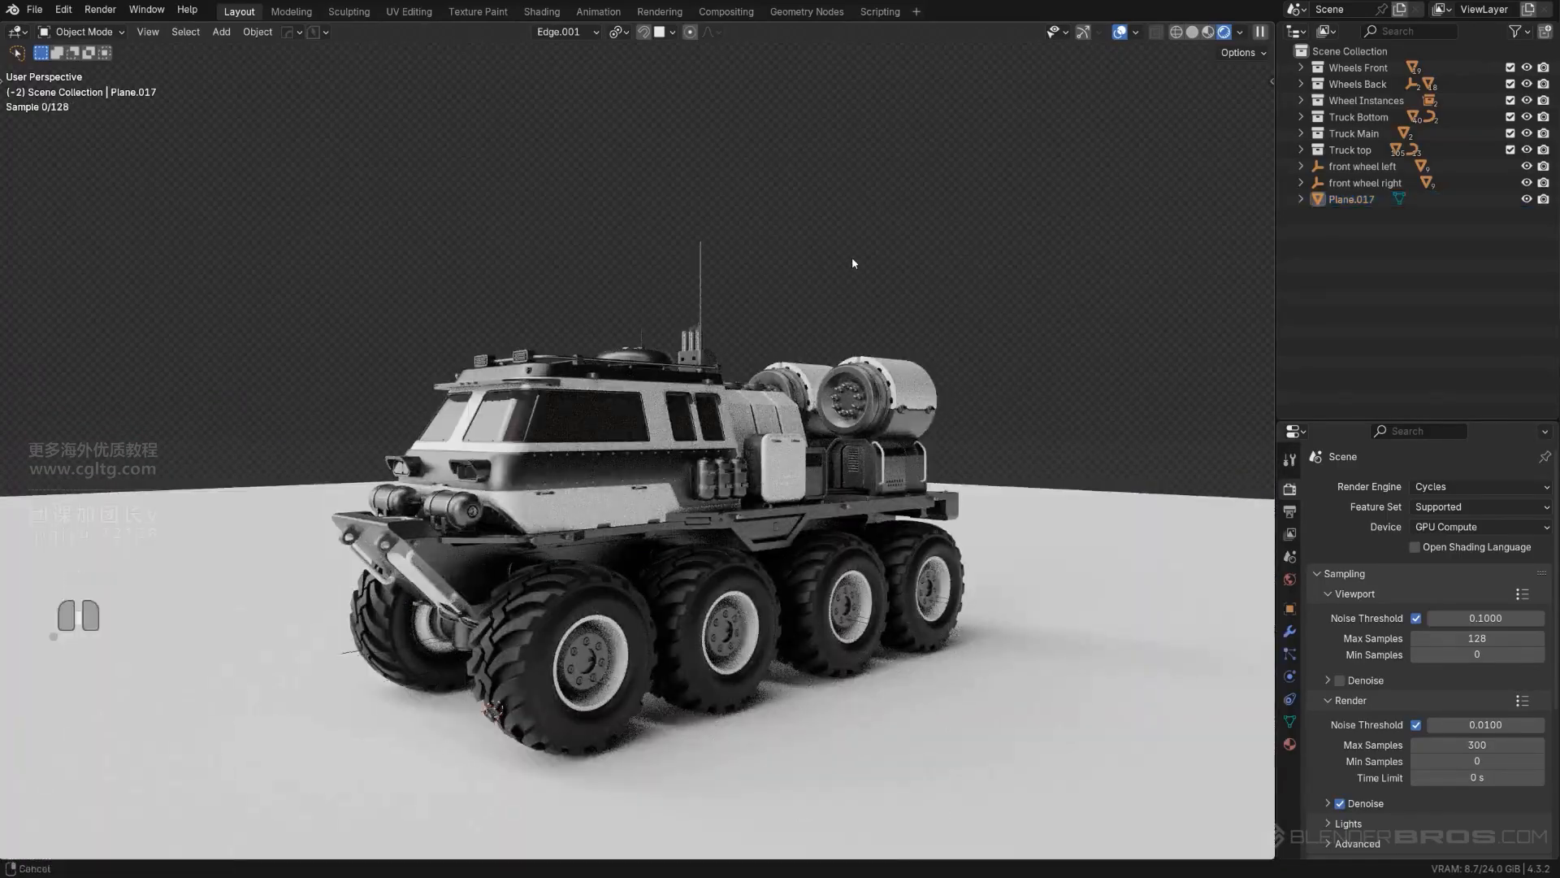
- Look over the truck on its floor and save the project incrementally as Textures_04
shift+middle_drag(852, 257, 947, 201)
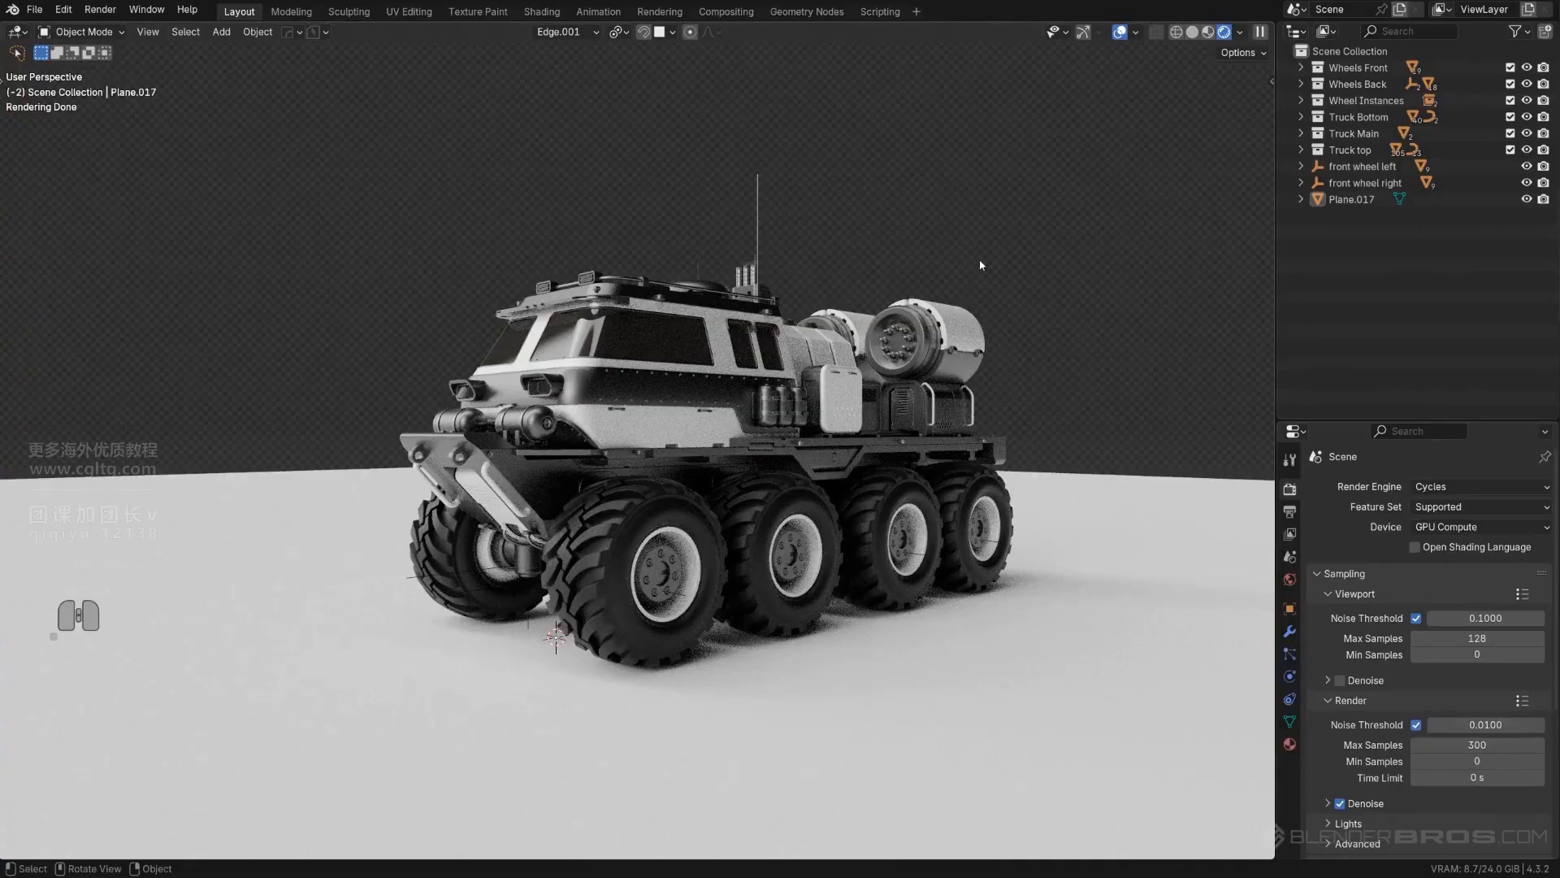
shift+middle_drag(877, 264, 811, 285)
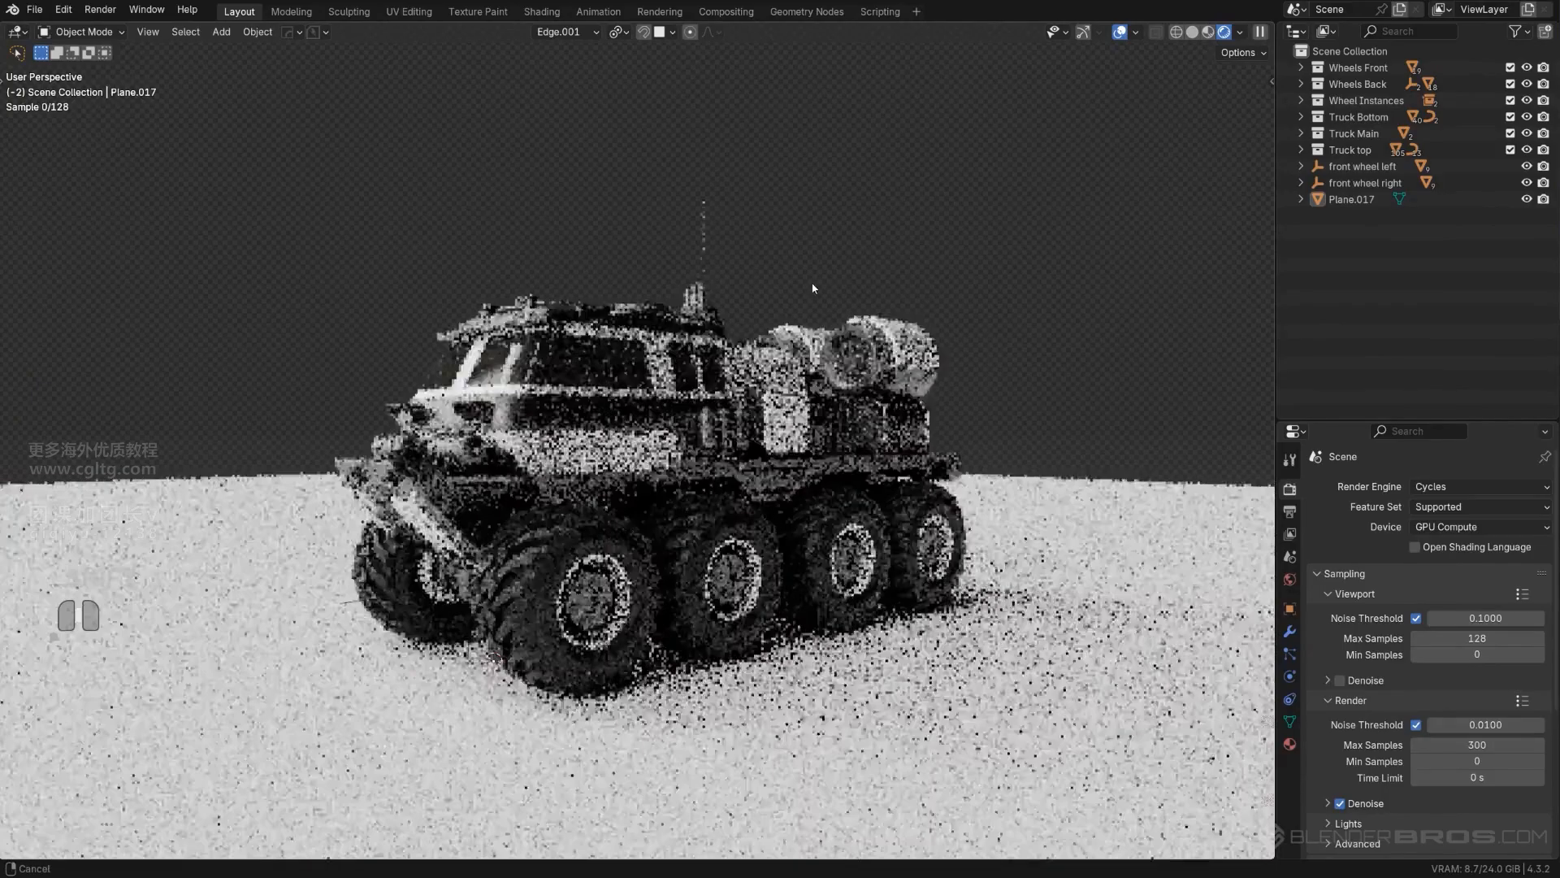
click(318, 32)
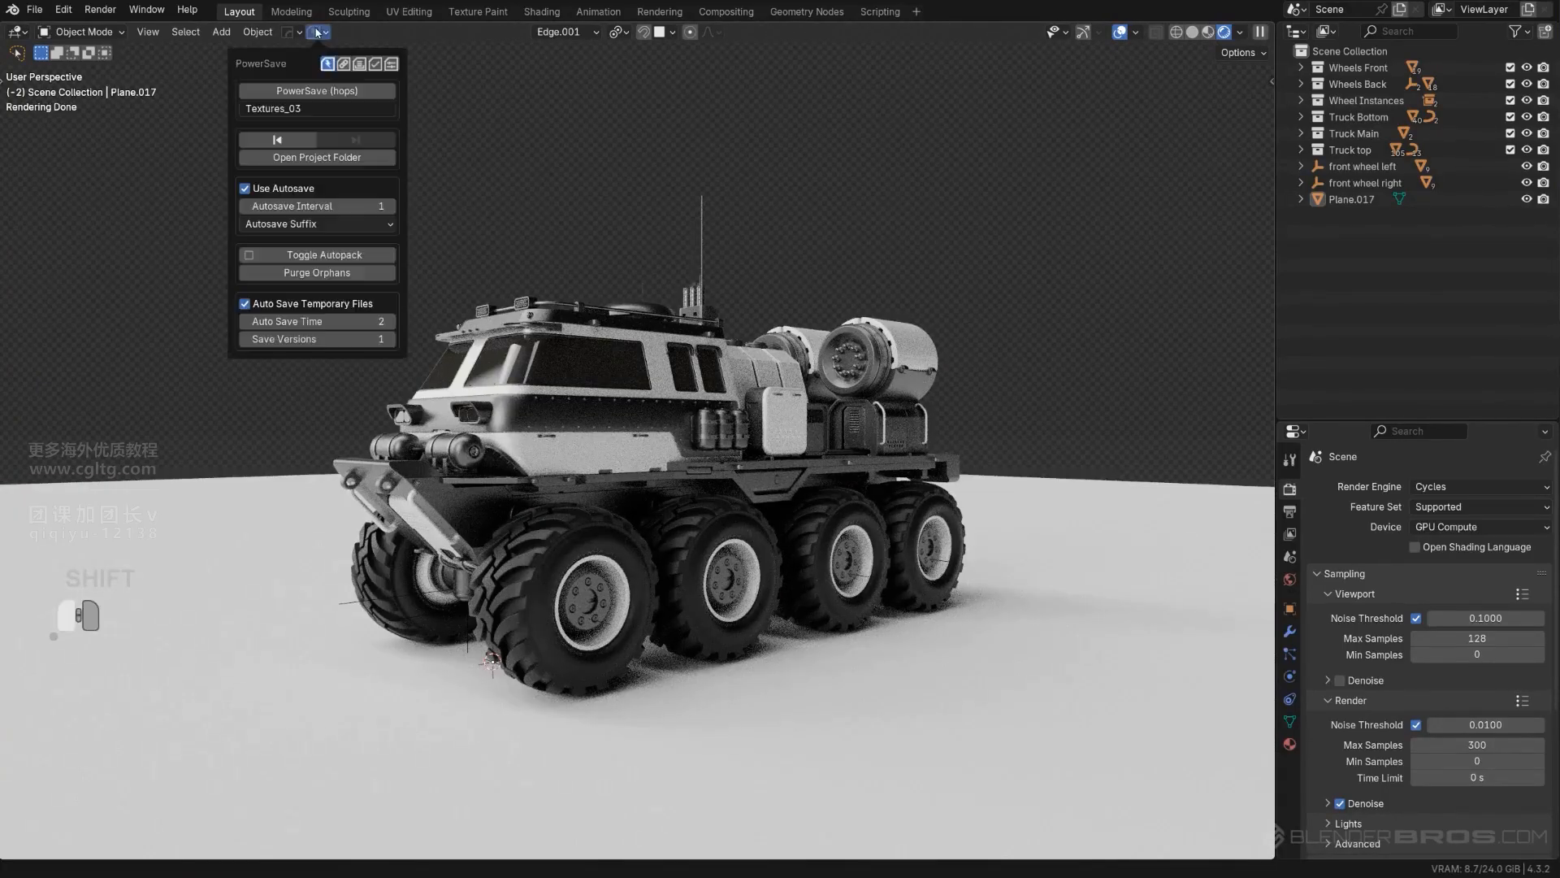
click(339, 91)
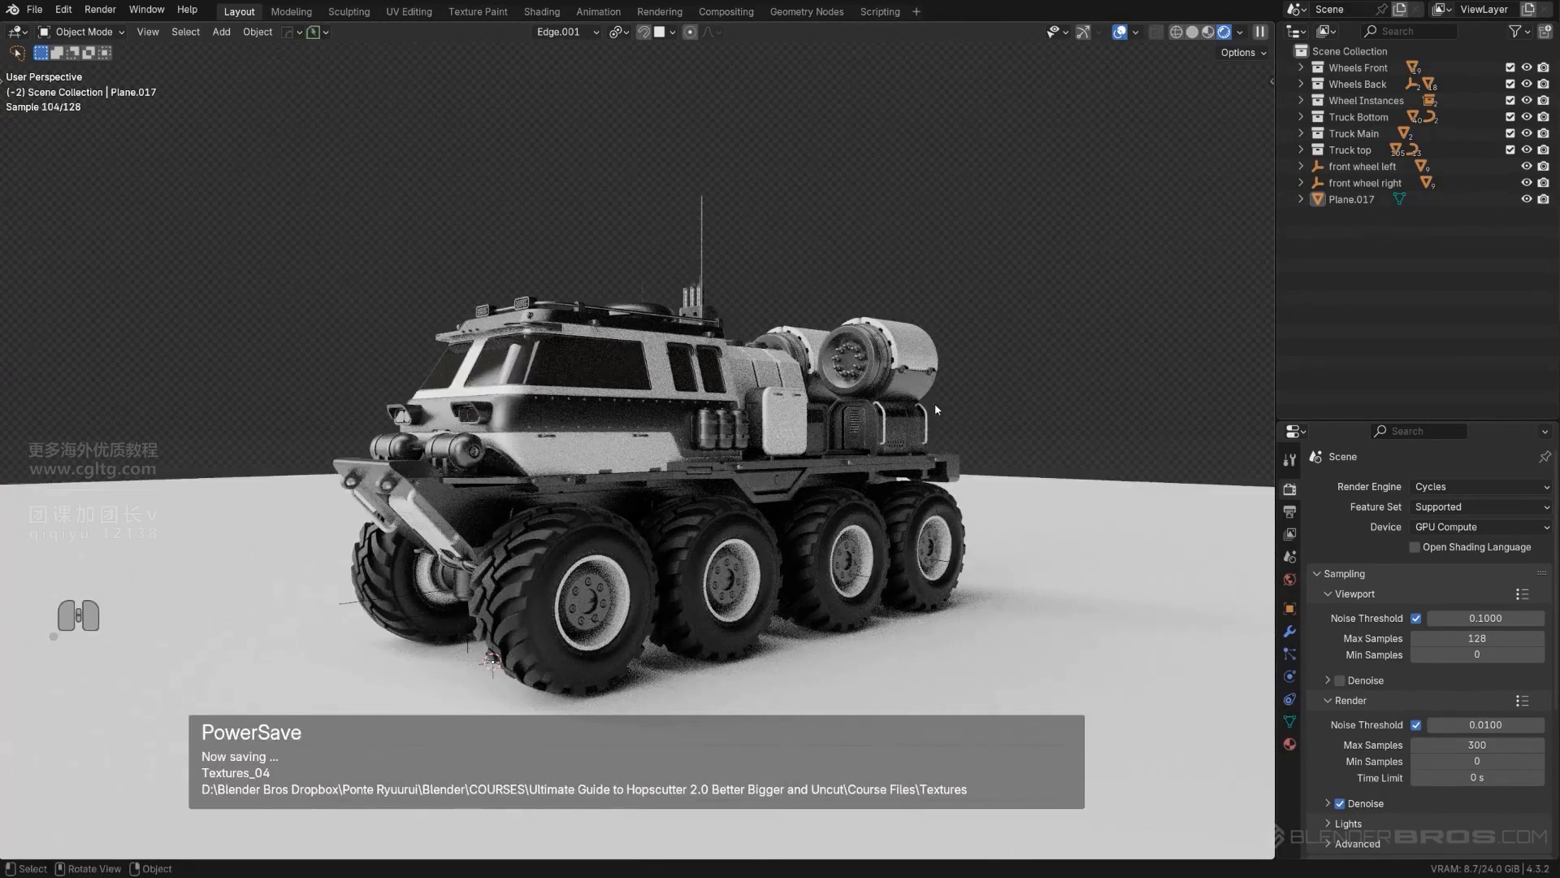
- Assign the Dotted Steel Floor metal material to the floor plane and apply the plane's scale
key(n)
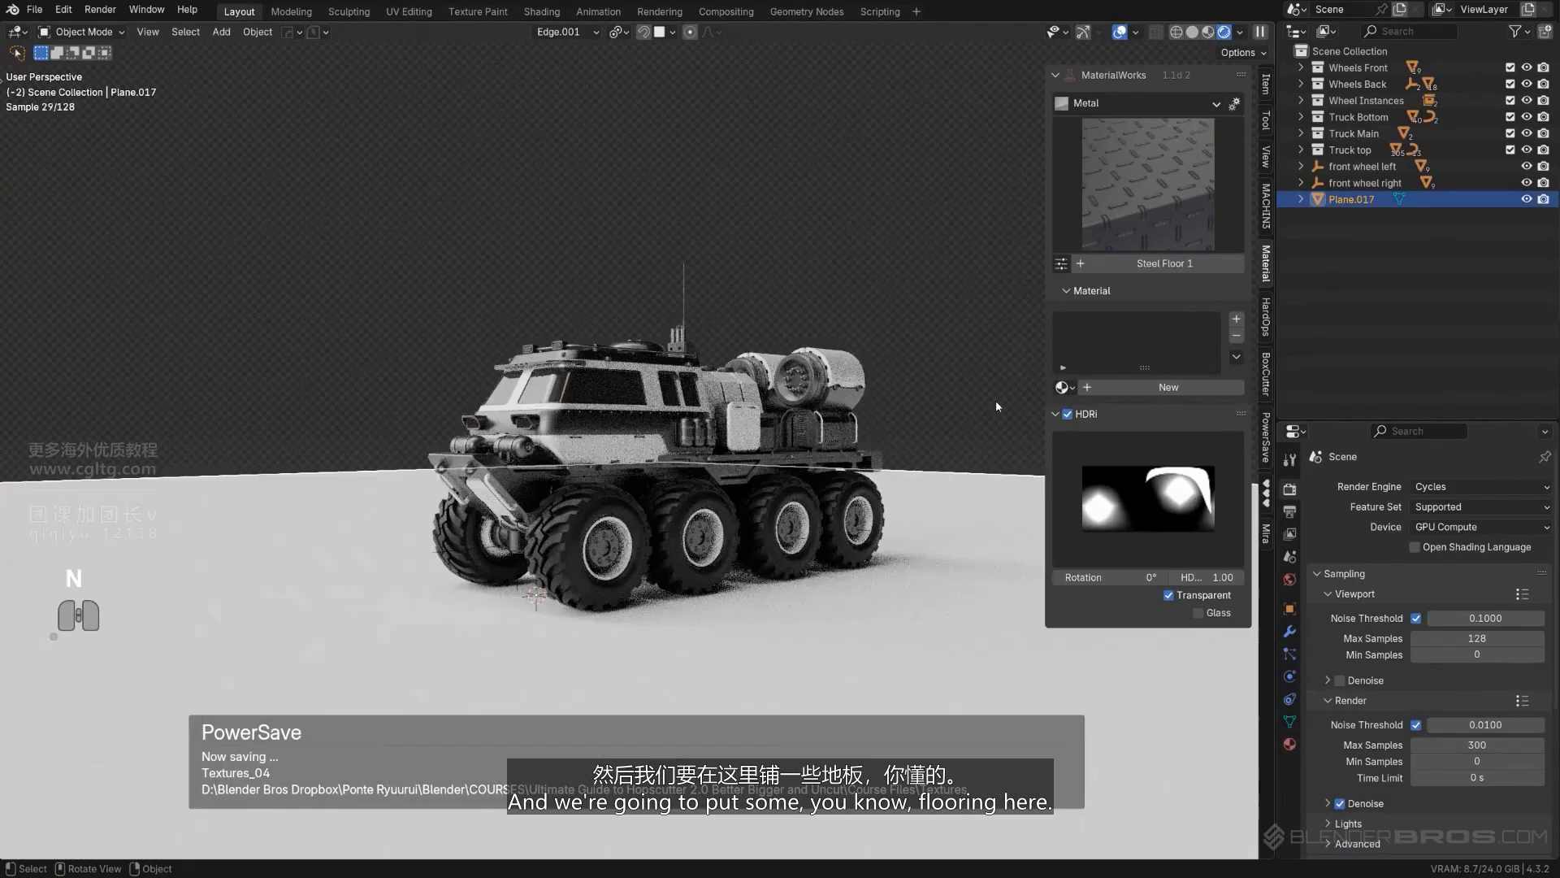
click(1136, 204)
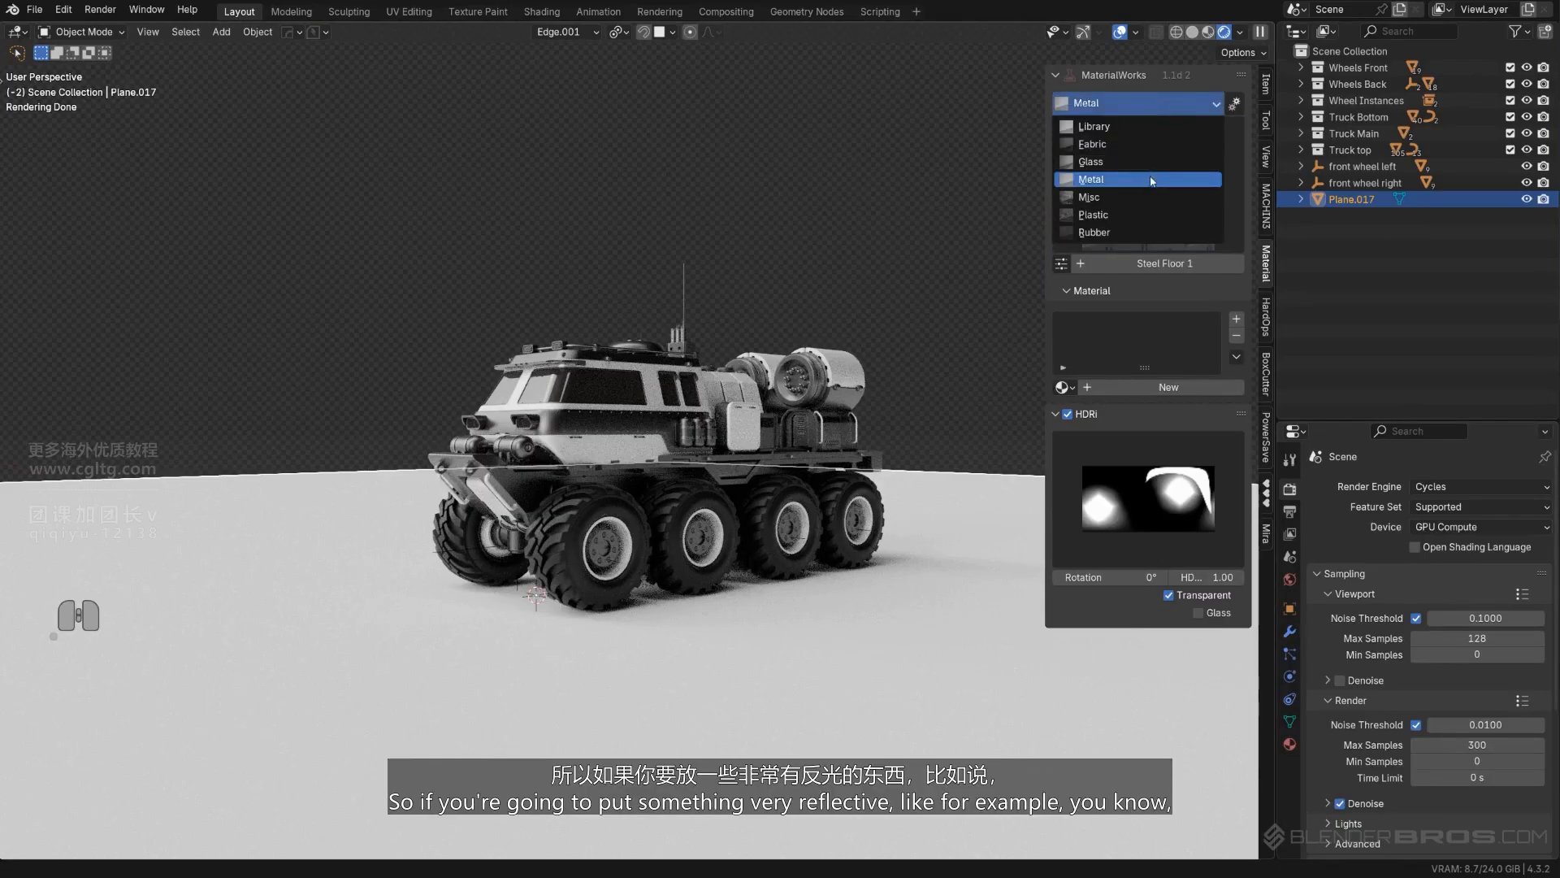
click(1147, 203)
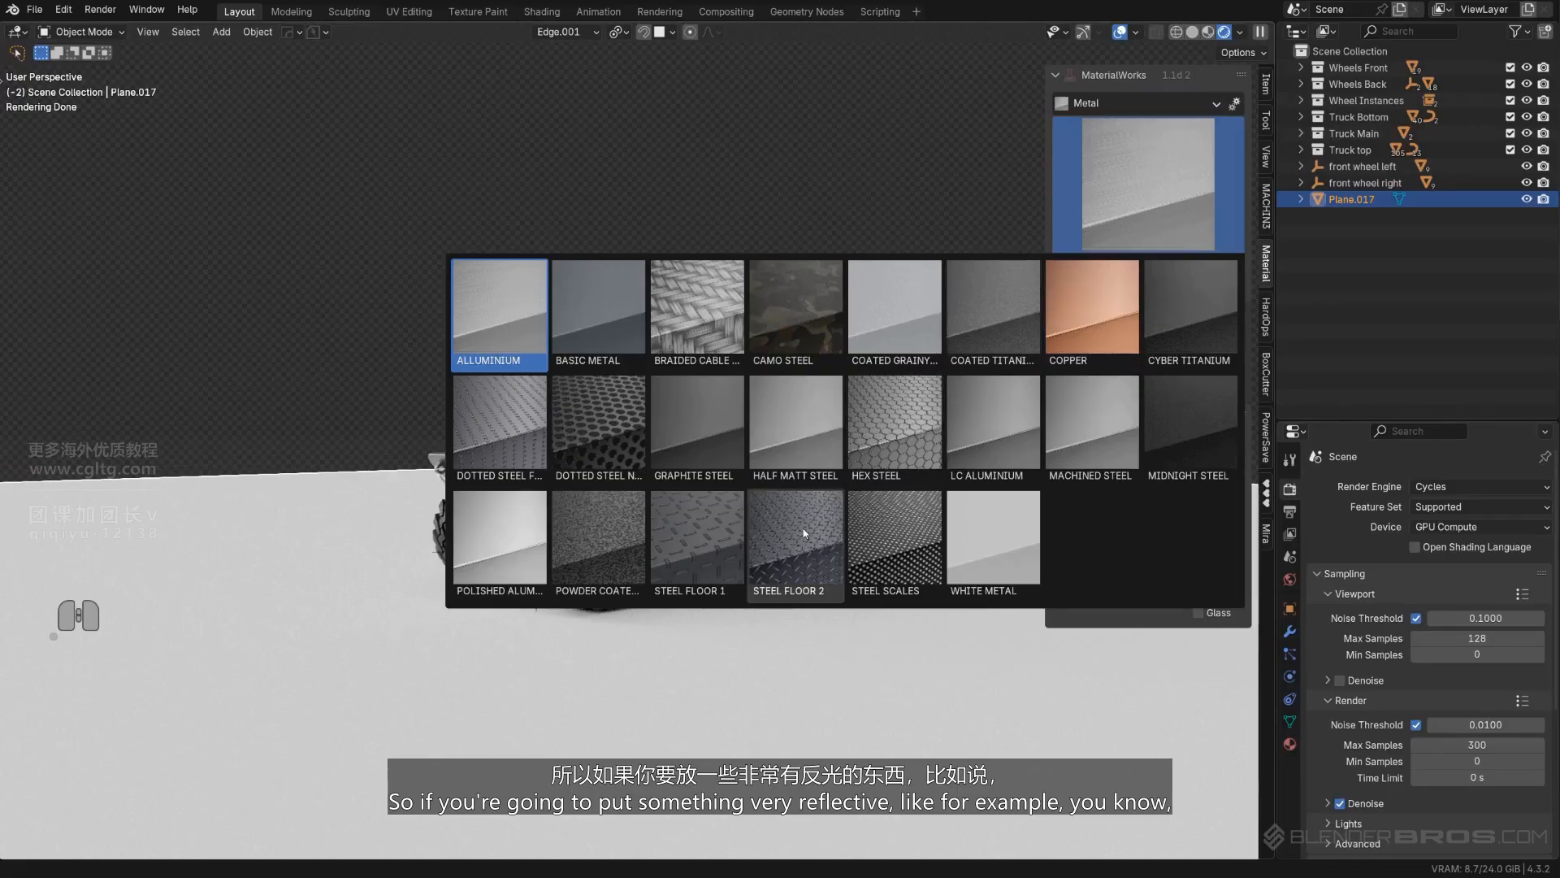
click(546, 451)
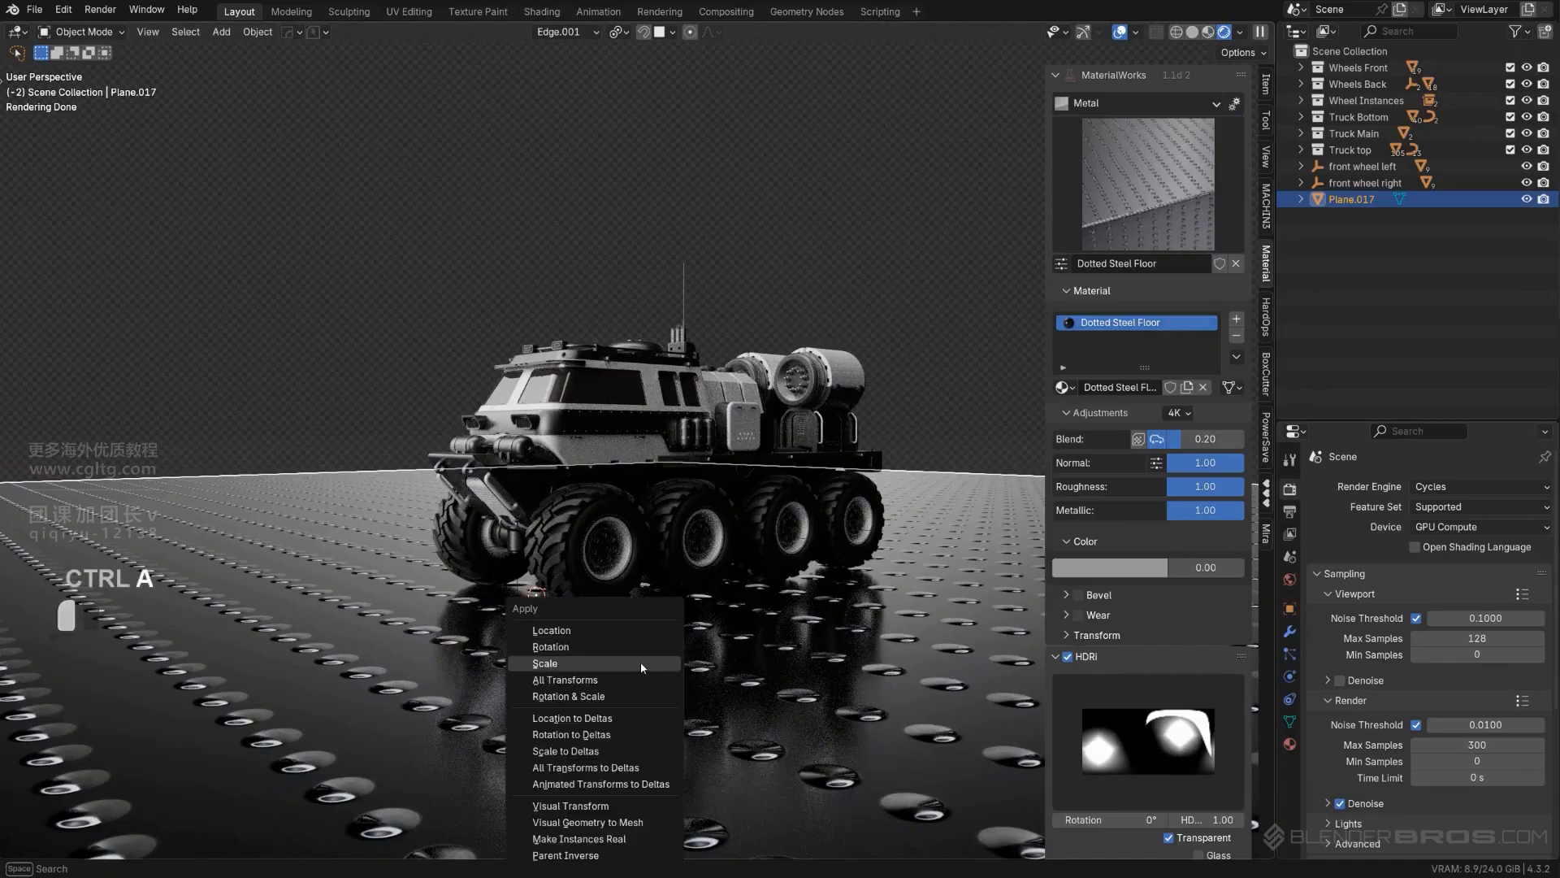
click(640, 662)
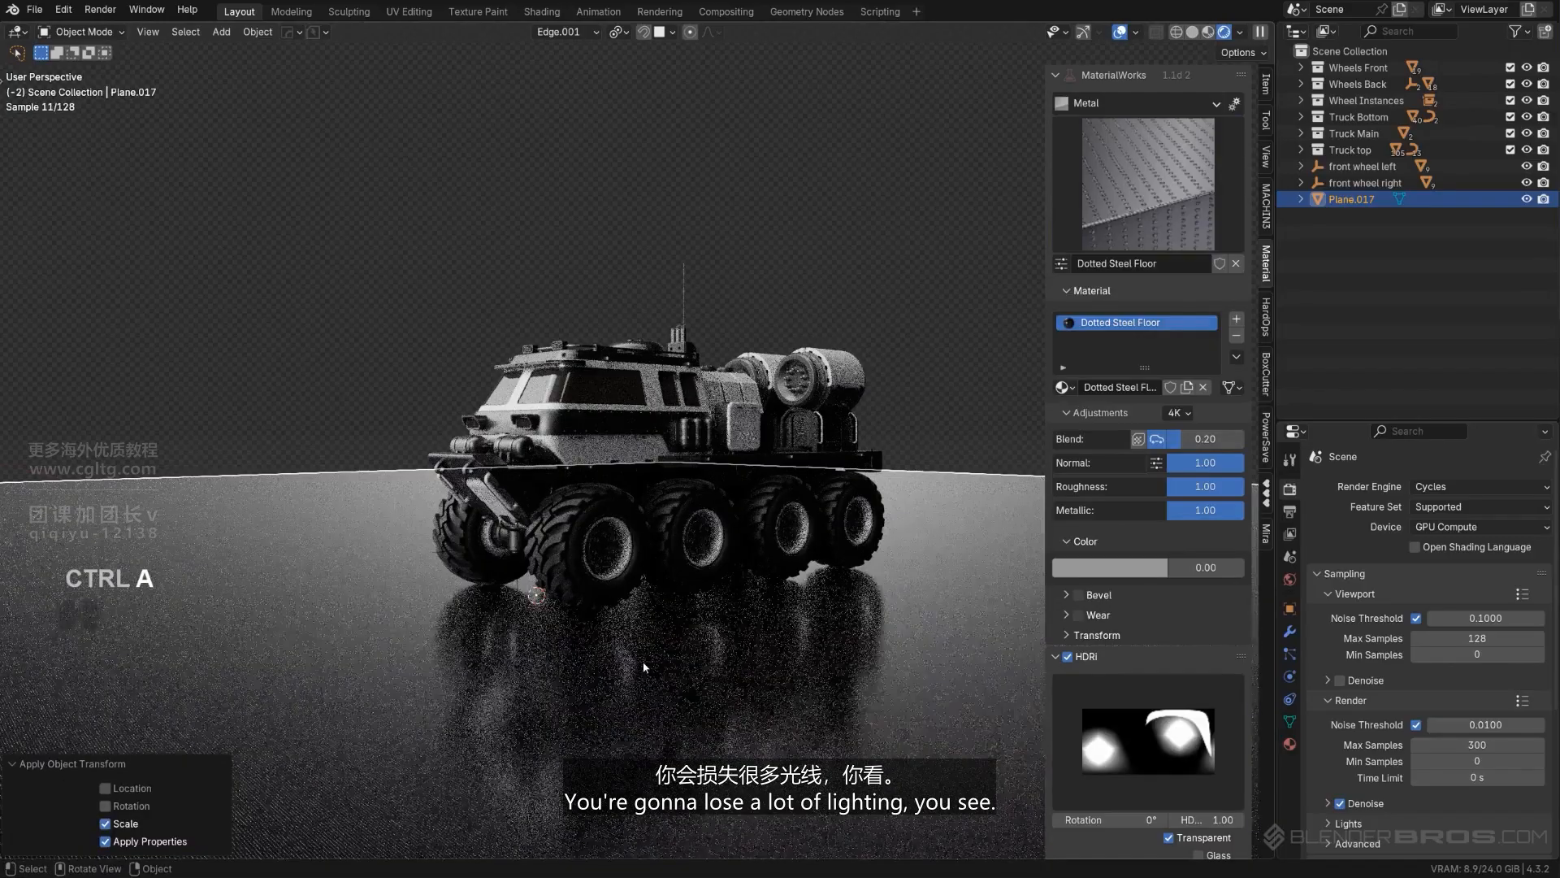
- Replace the floor plane's material with White Metal and look at the truck on it
click(1173, 246)
click(1002, 535)
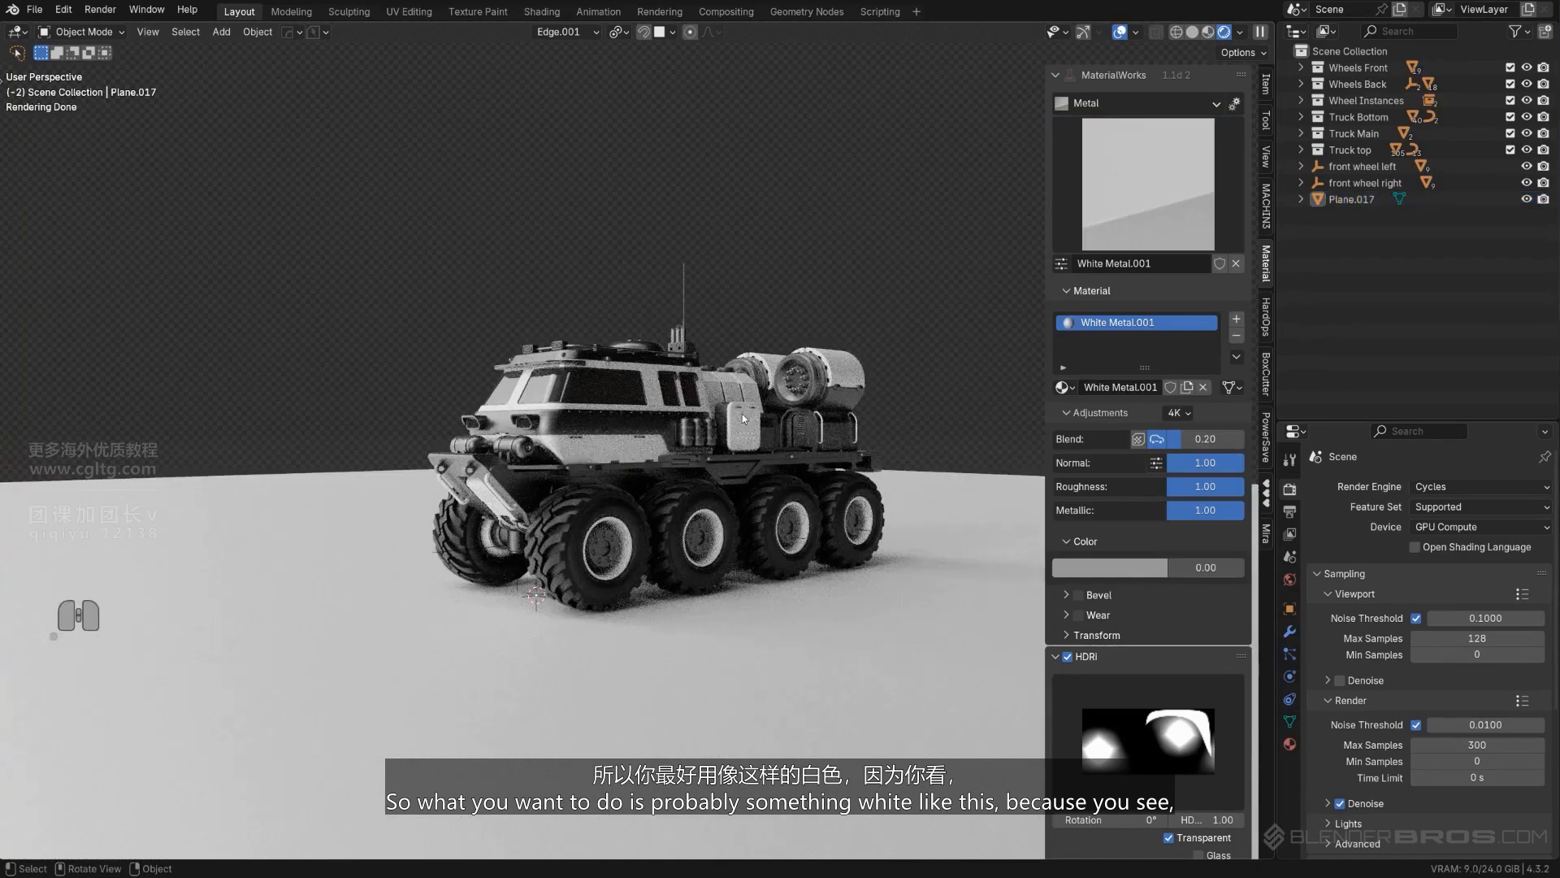
scroll(743, 412, up, 2)
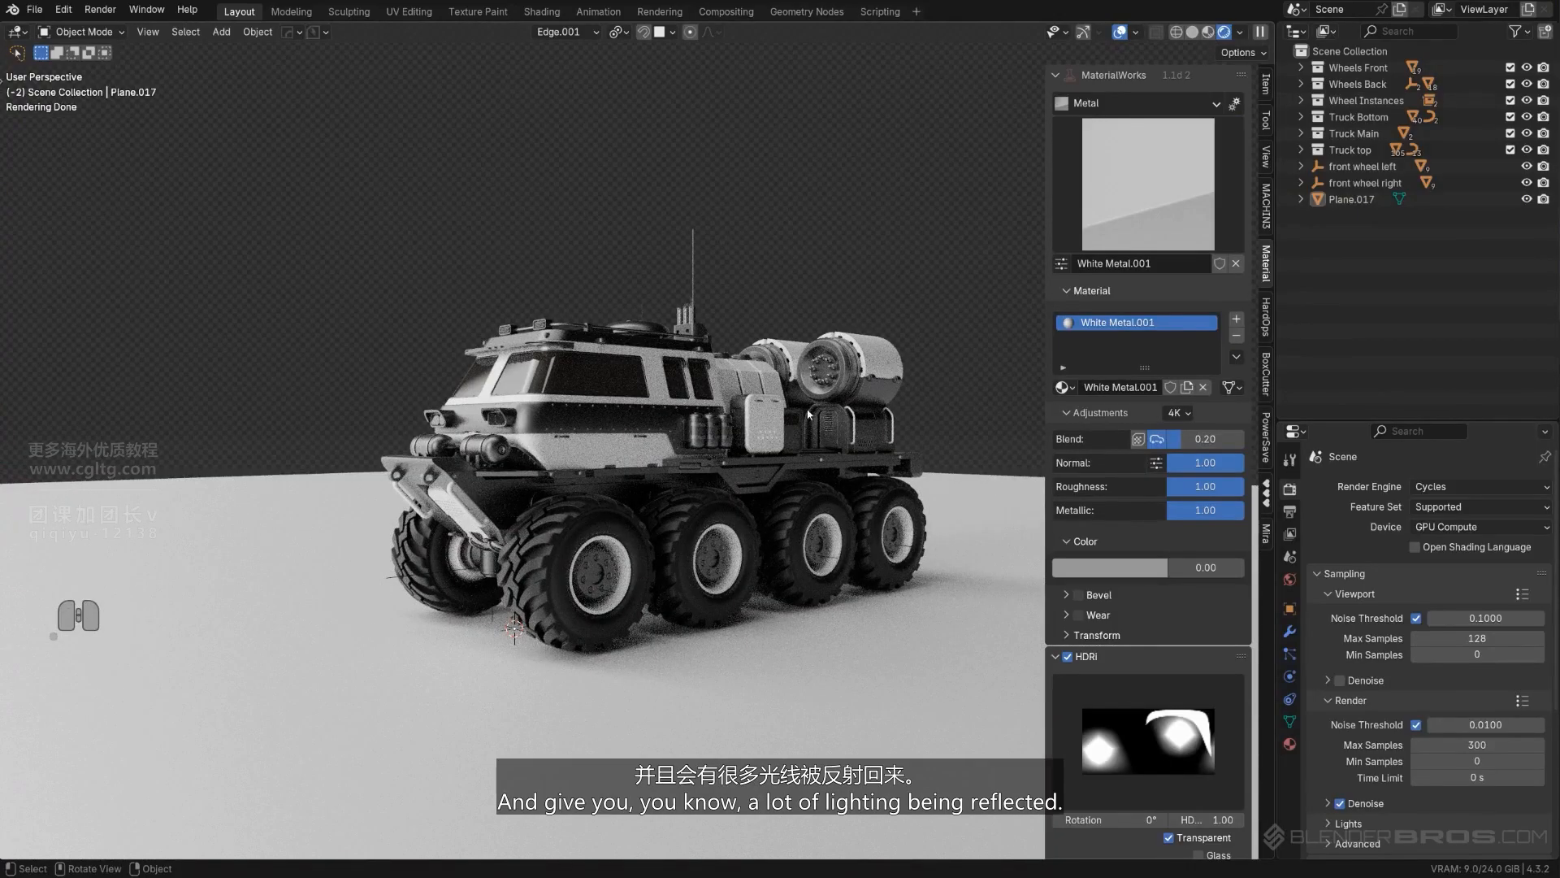
- Change the floor plane's material to Coated Grainy Steel and inspect the truck's lighting and floor reflections
click(1119, 215)
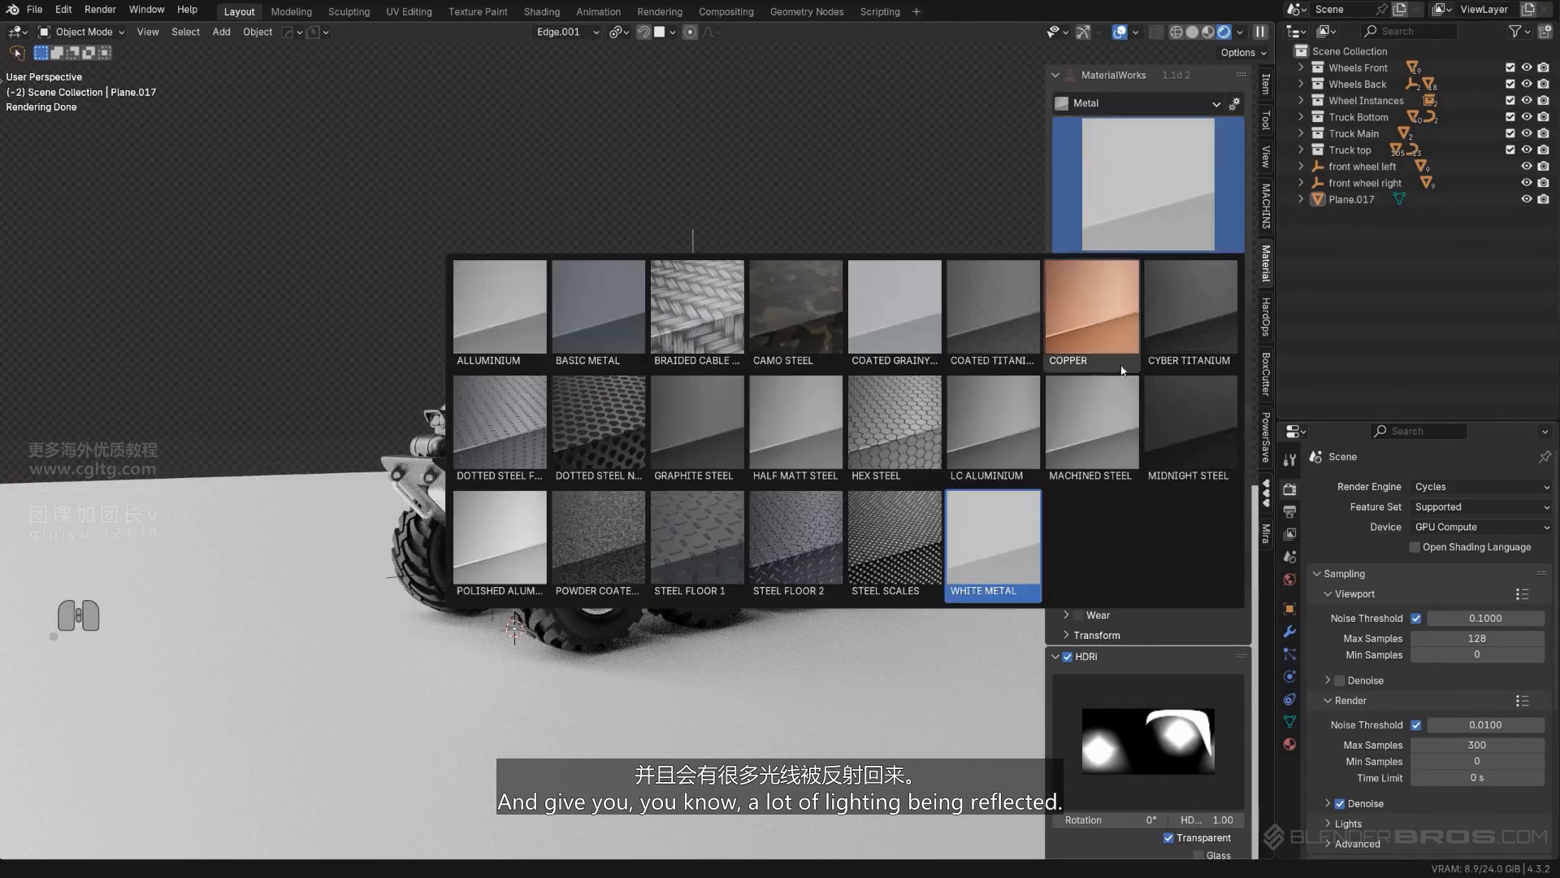
click(890, 318)
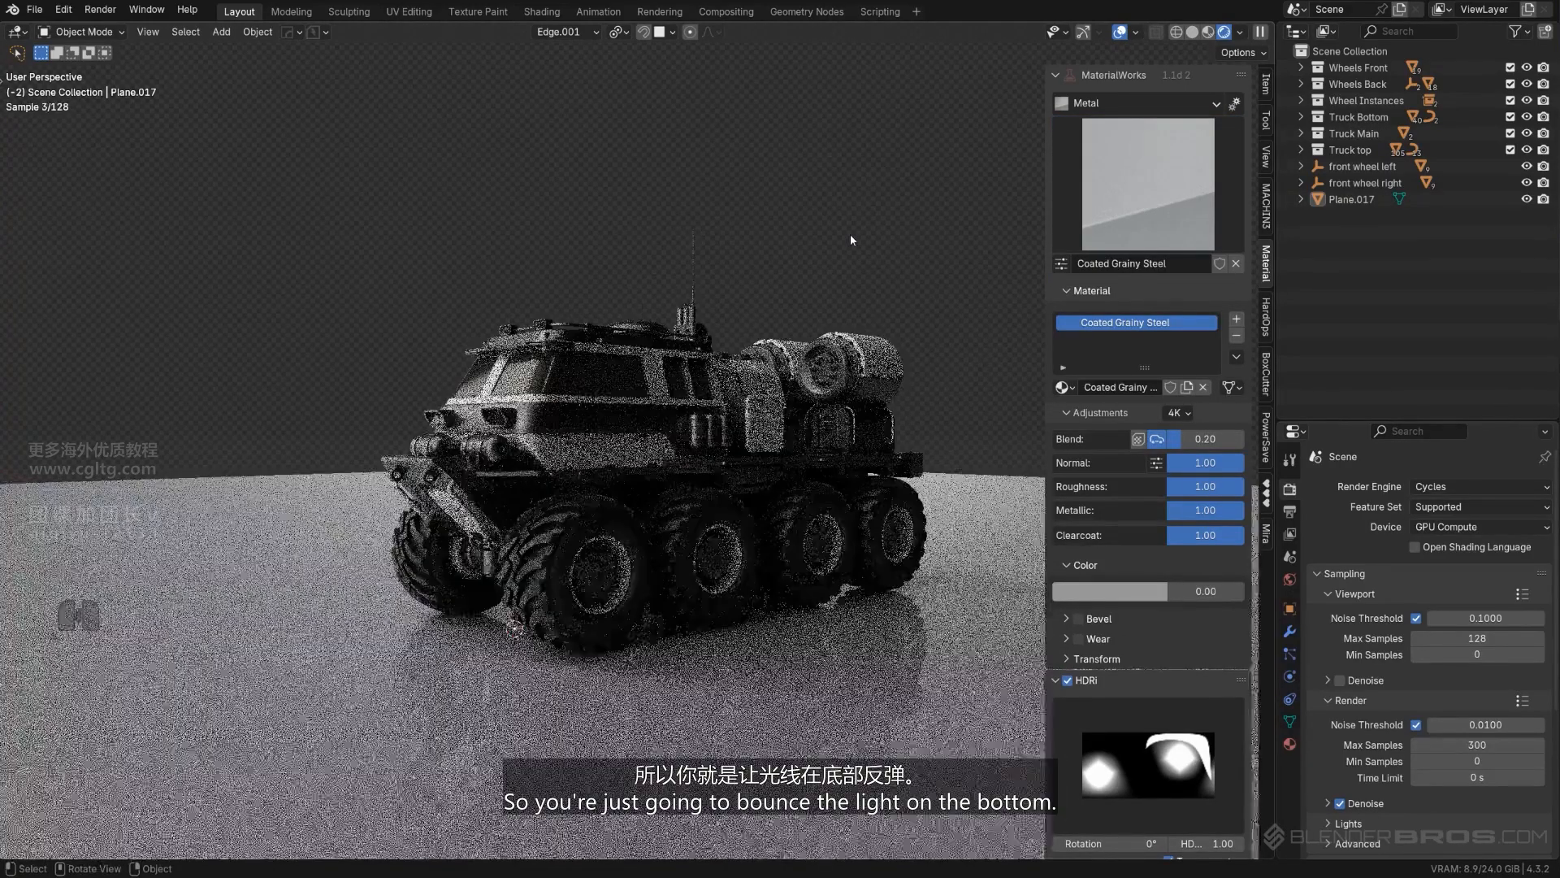
key(n)
shift+middle_drag(472, 681, 561, 555)
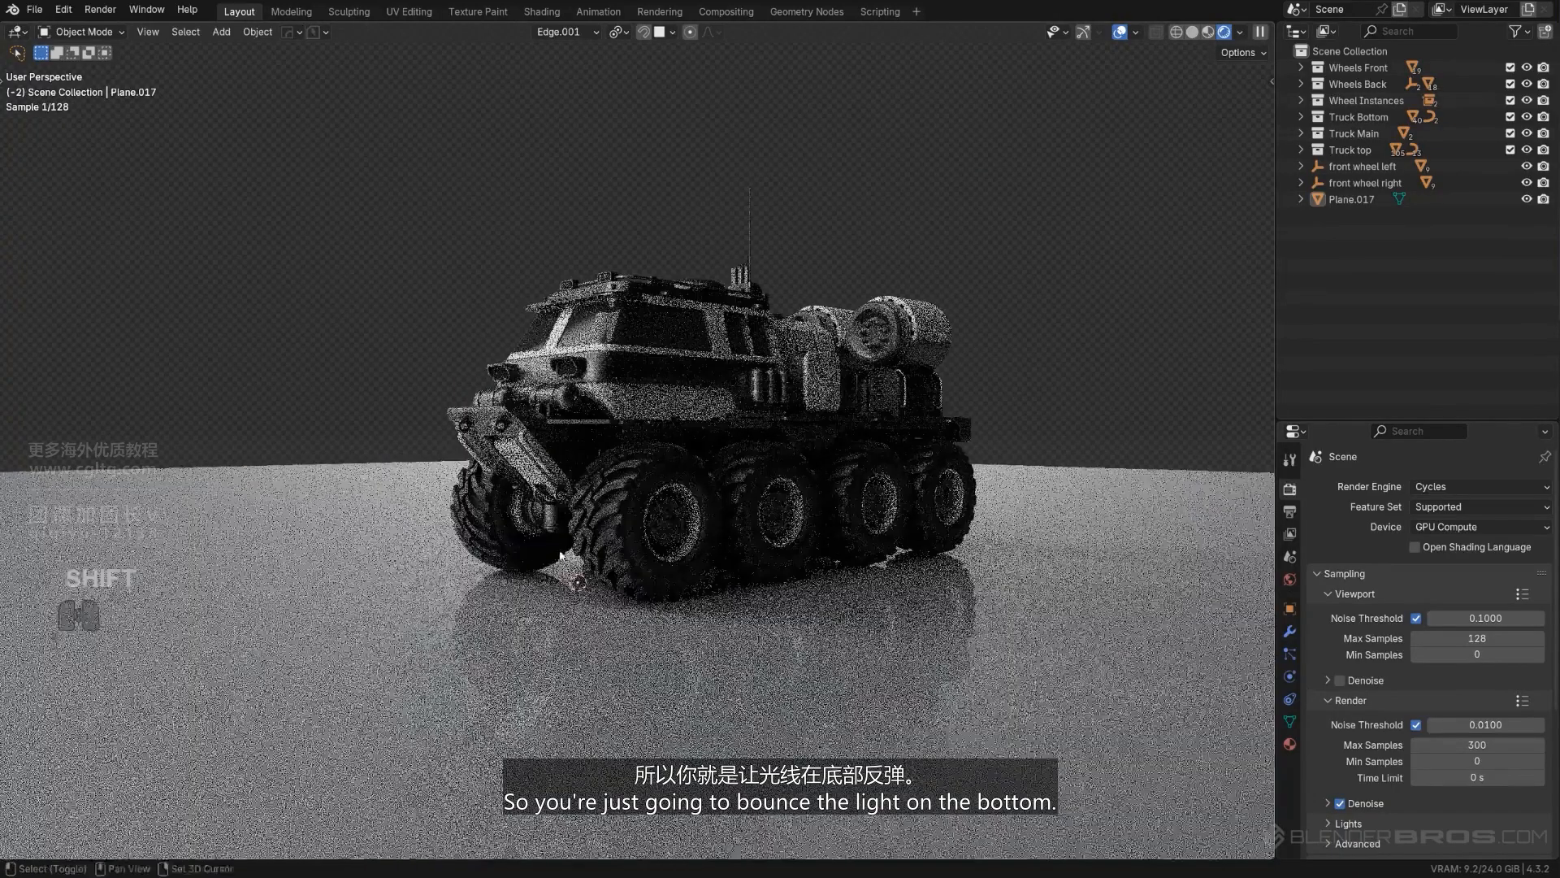
shift+middle_drag(858, 457, 813, 486)
scroll(813, 486, down, 1)
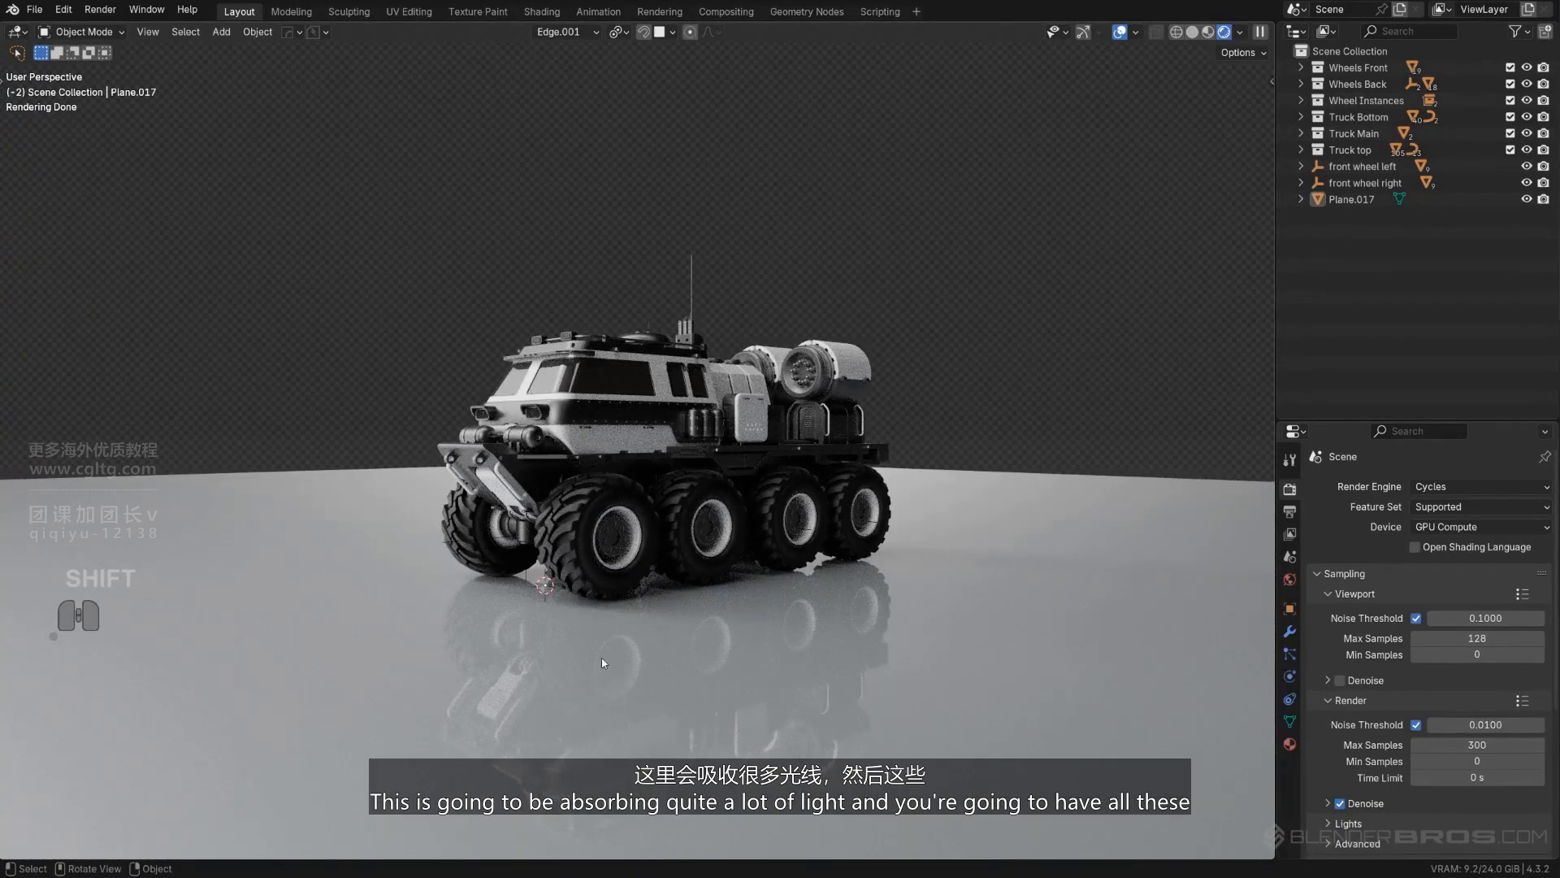
scroll(602, 662, up, 1)
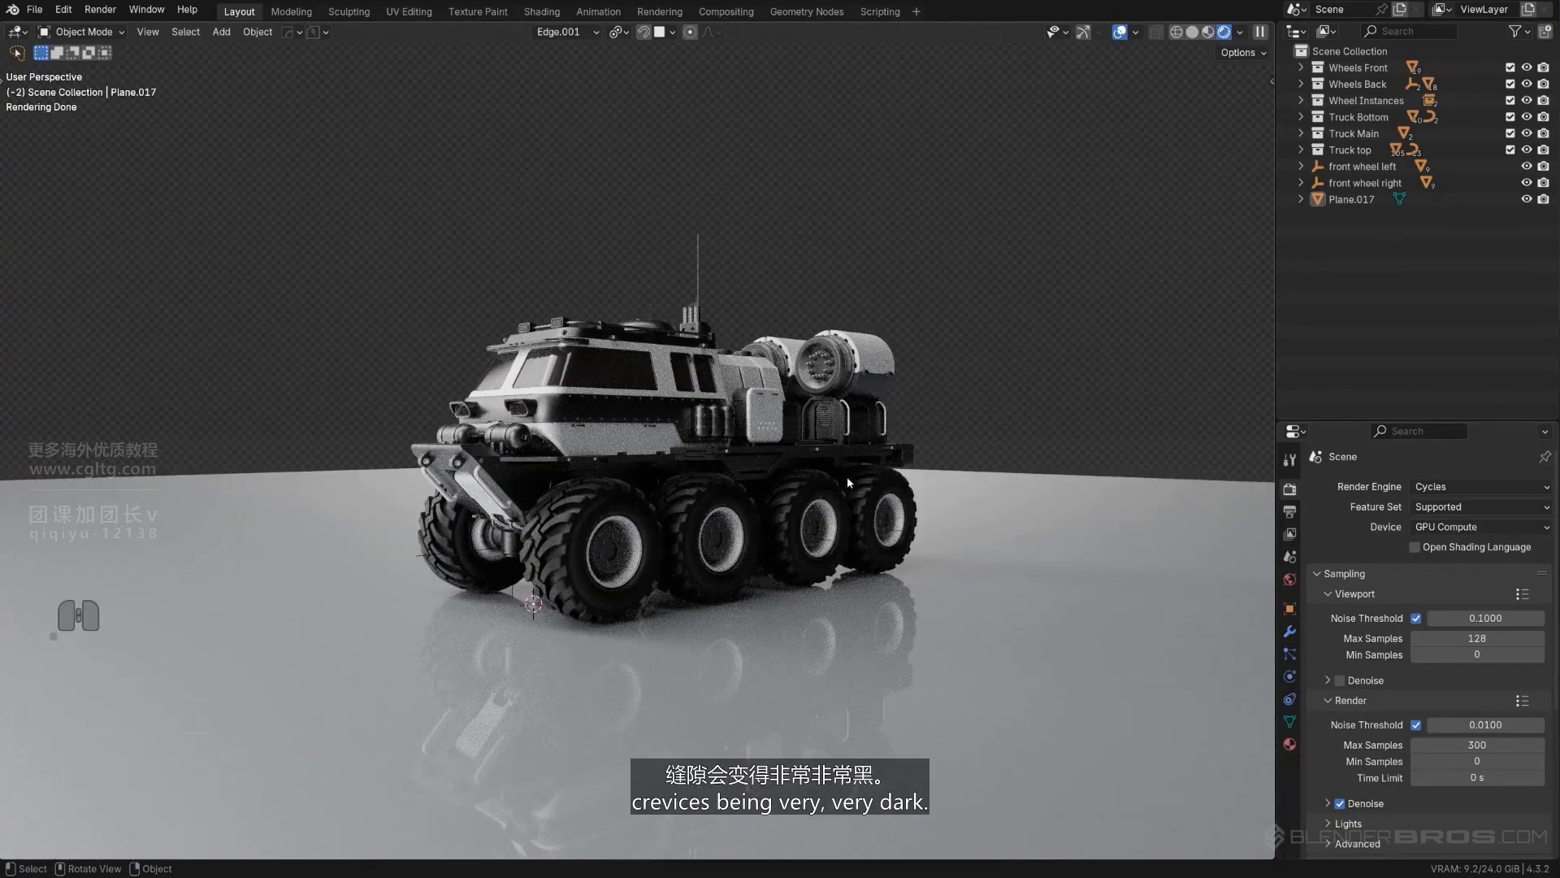
middle_drag(807, 486, 744, 503)
scroll(753, 510, up, 1)
scroll(744, 504, down, 1)
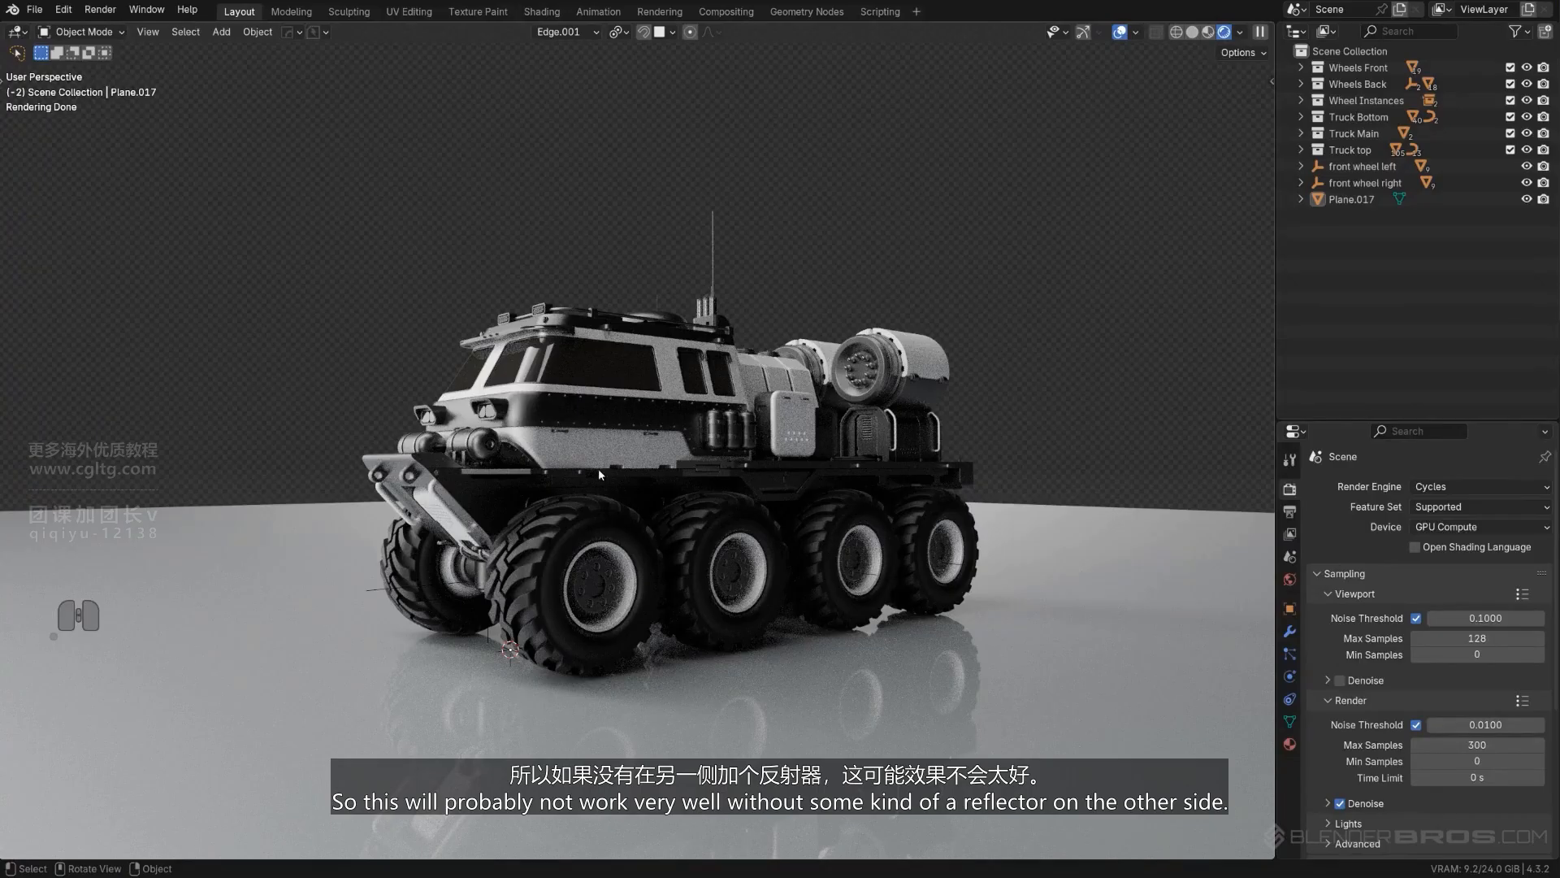
- Add a second plane for a reflector and move it about 8.74 m in X, 11.72 m in Y and 2.63 m in Z
key(shift+a)
mouse_move(1104, 525)
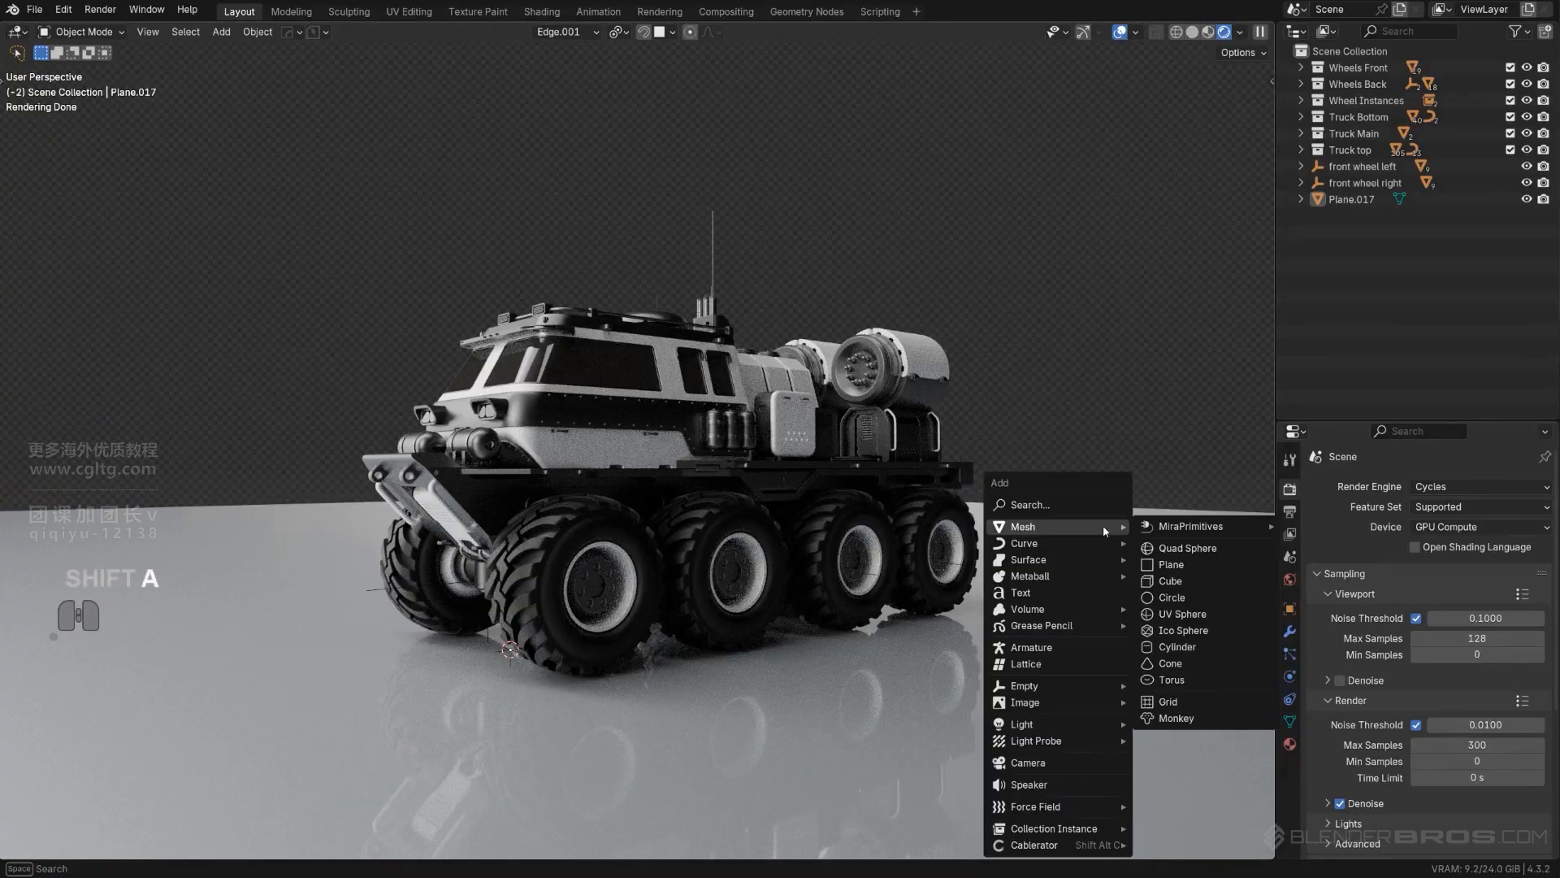
click(1201, 564)
key(f)
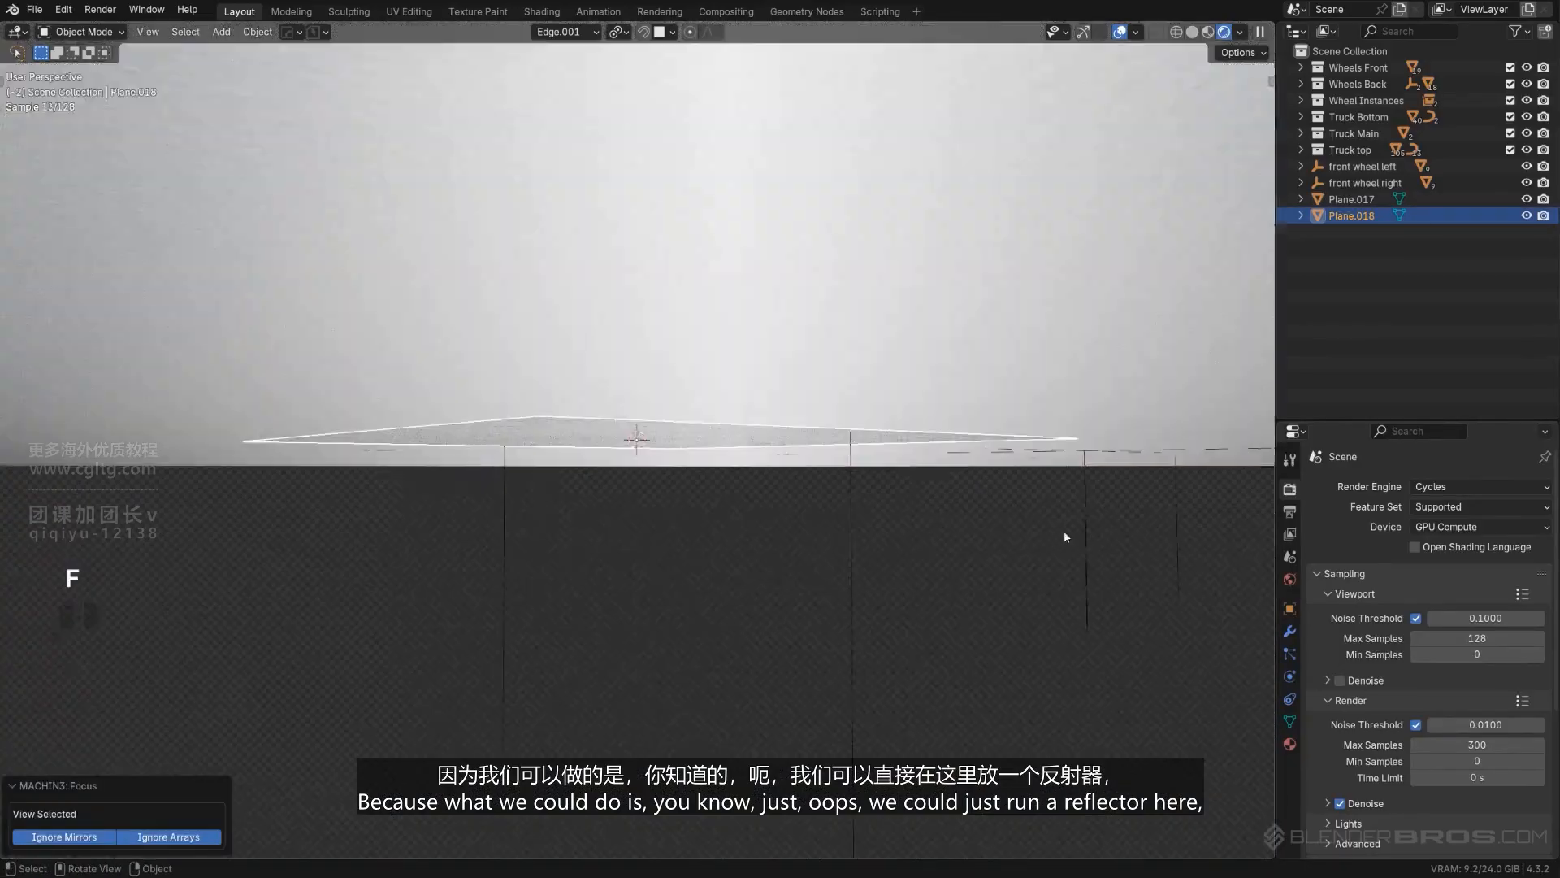
scroll(958, 480, down, 13)
middle_drag(971, 473, 659, 553)
scroll(972, 467, up, 1)
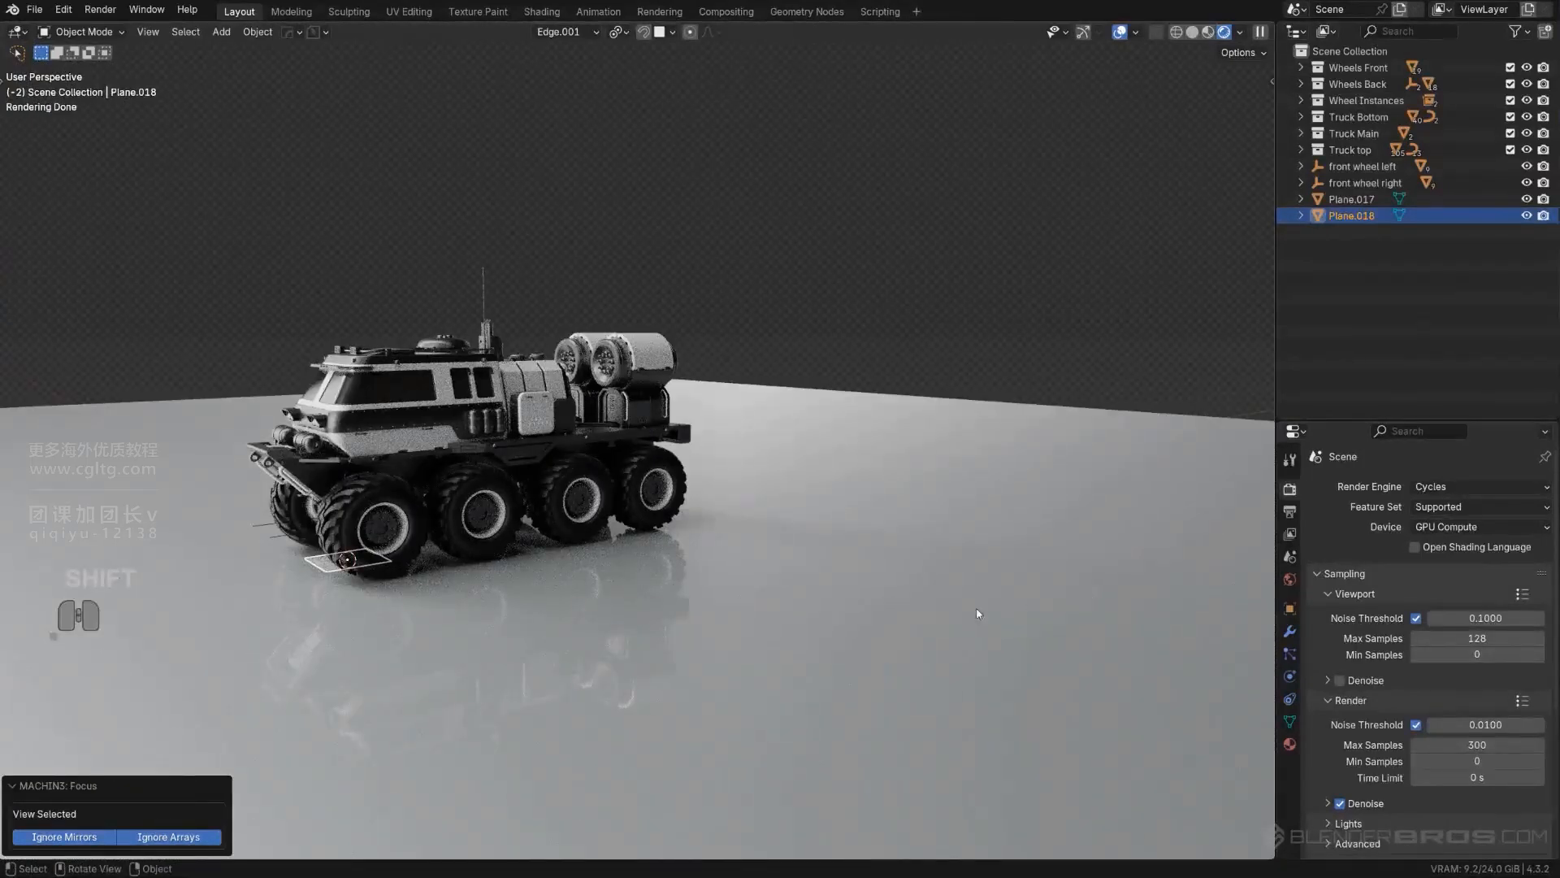
key(g)
click(1045, 524)
- Try rotating the reflector plane by about -60.3° around X and then around Z, and delete the plane
key(r)
key(x)
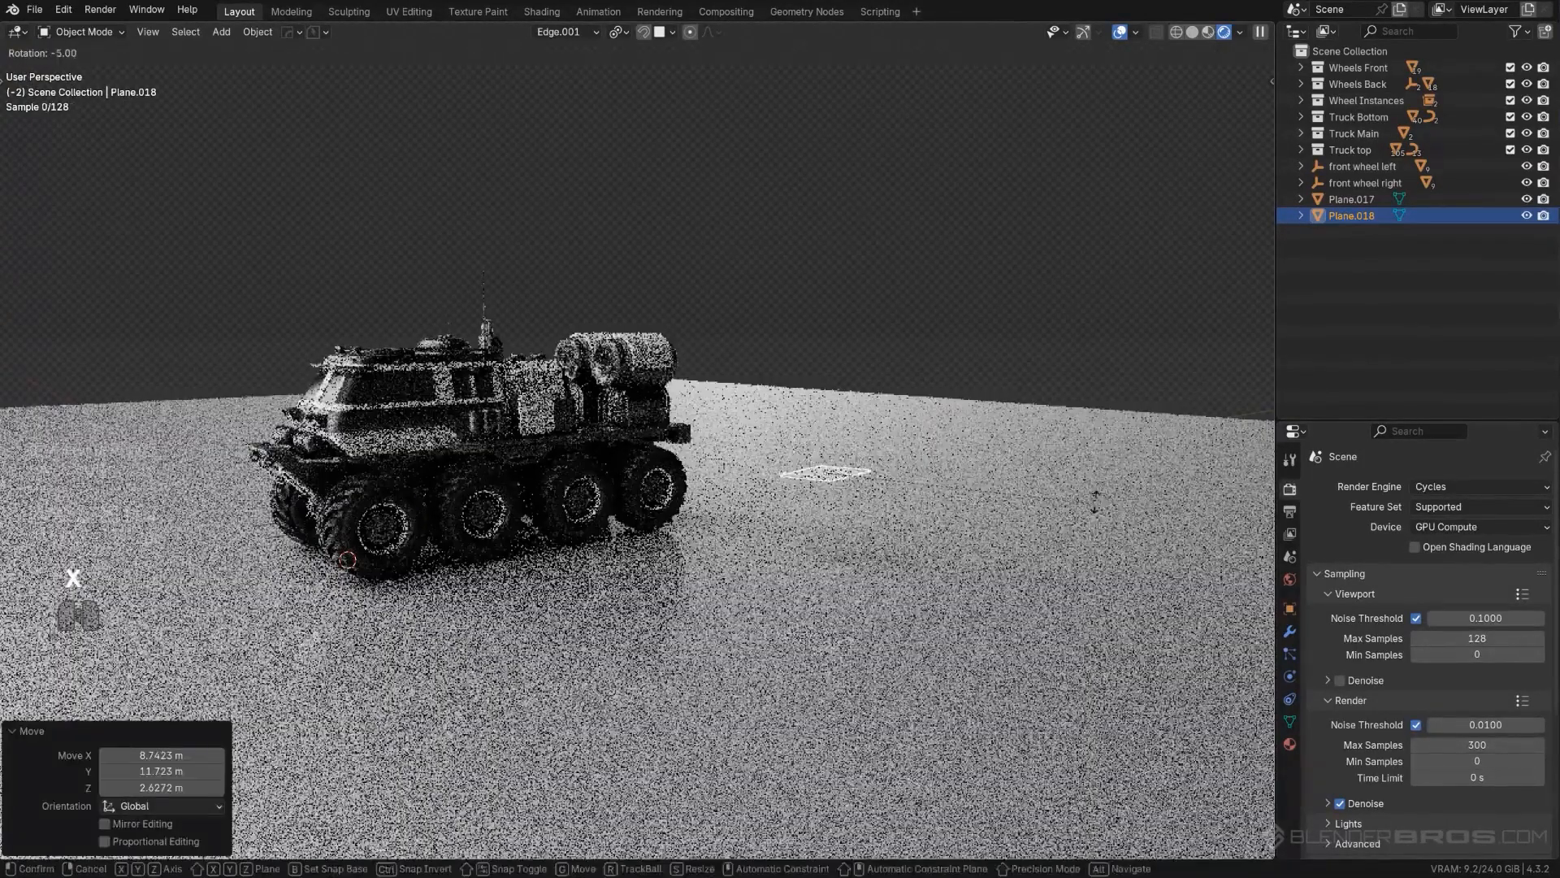
click(950, 375)
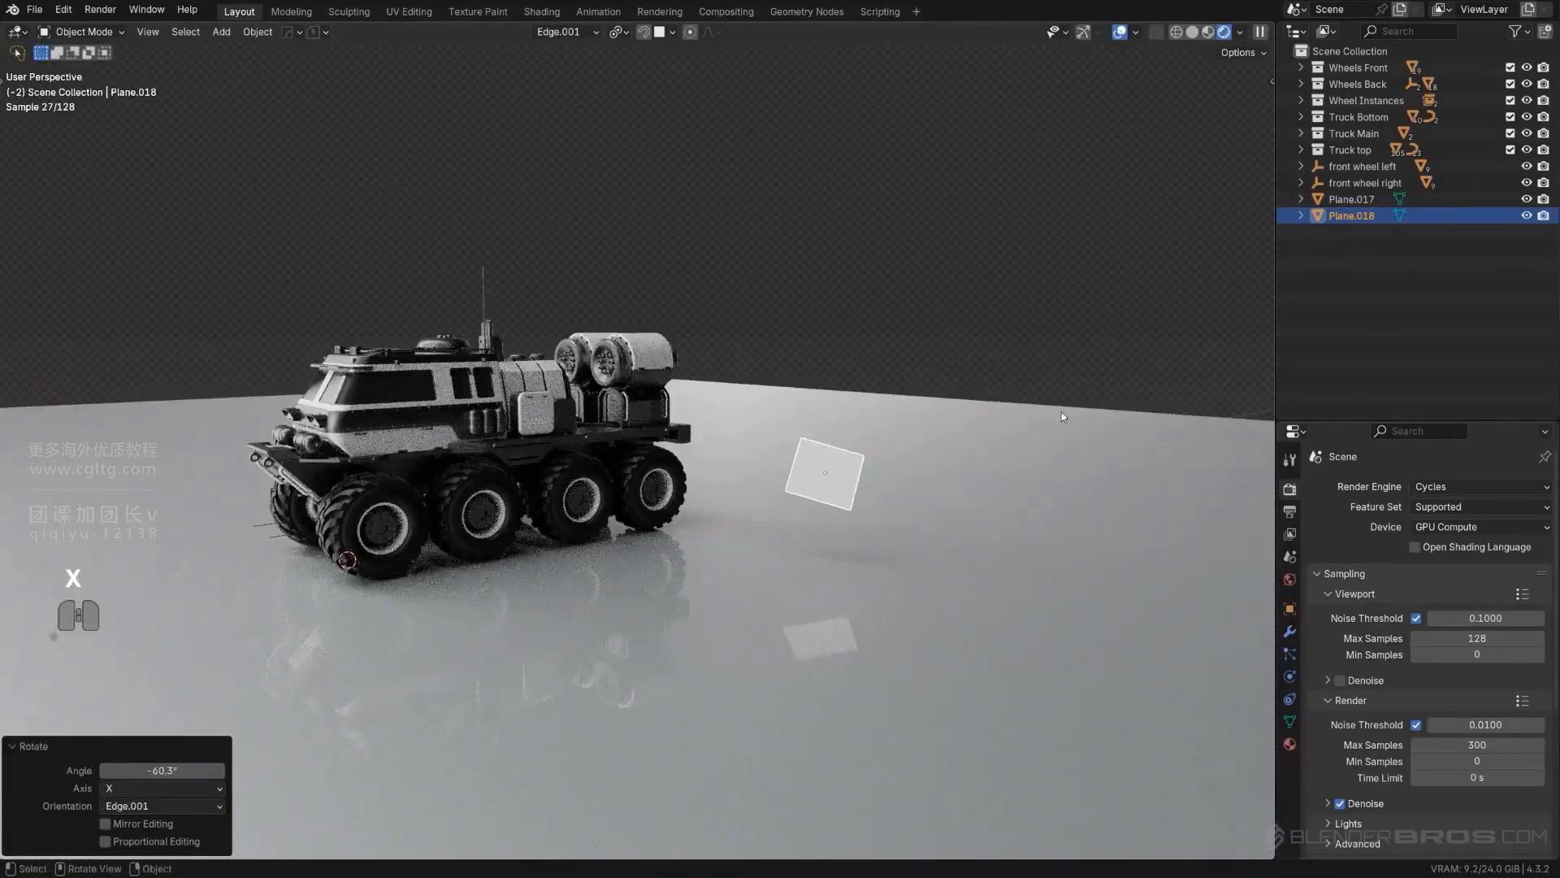
key(r)
key(z)
click(1067, 483)
key(x)
click(1013, 526)
- Add a new reflector plane and move it about 9.35 m in X, 12.22 m in Y and 1.28 m in Z
key(shift+a)
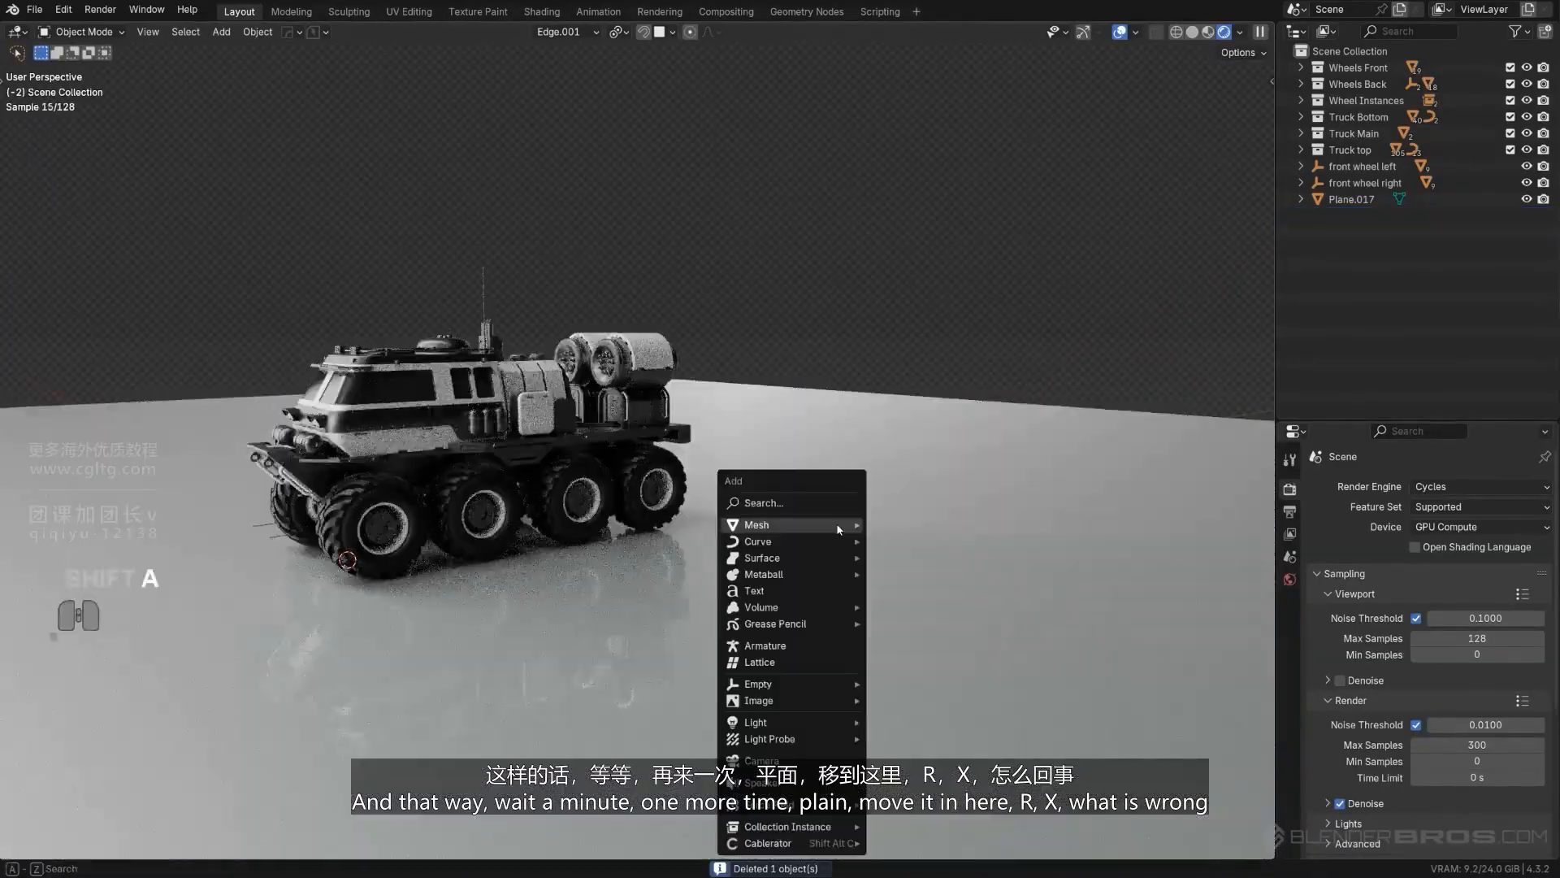
click(914, 568)
key(g)
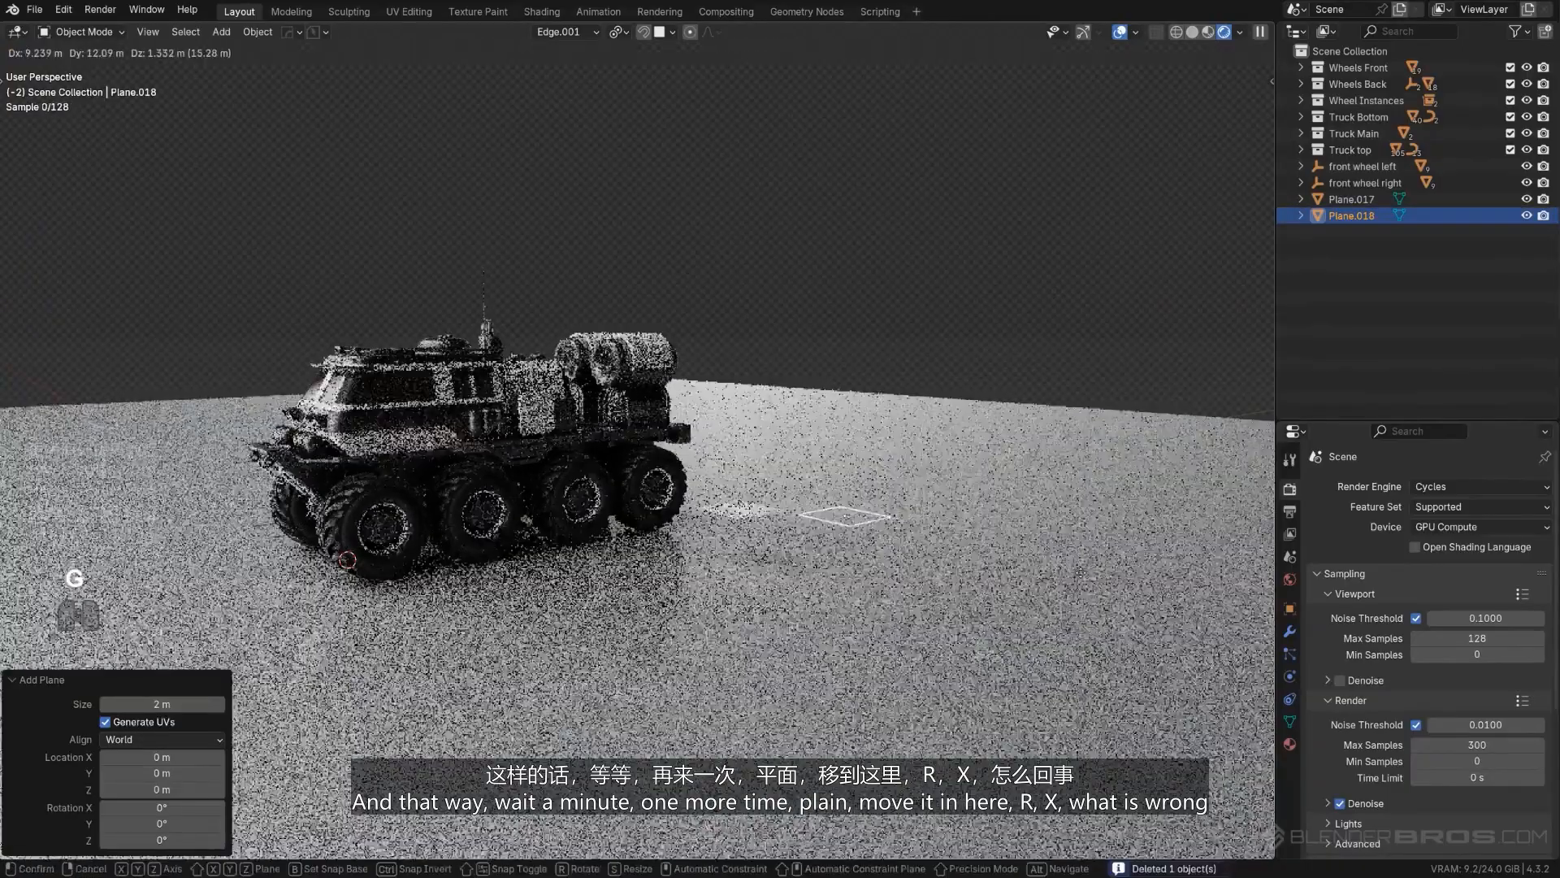
click(1194, 528)
- Rotate the reflector plane about 69.1° around X and -40.5° around Z, switching the transform orientation to Global
key(r)
key(x)
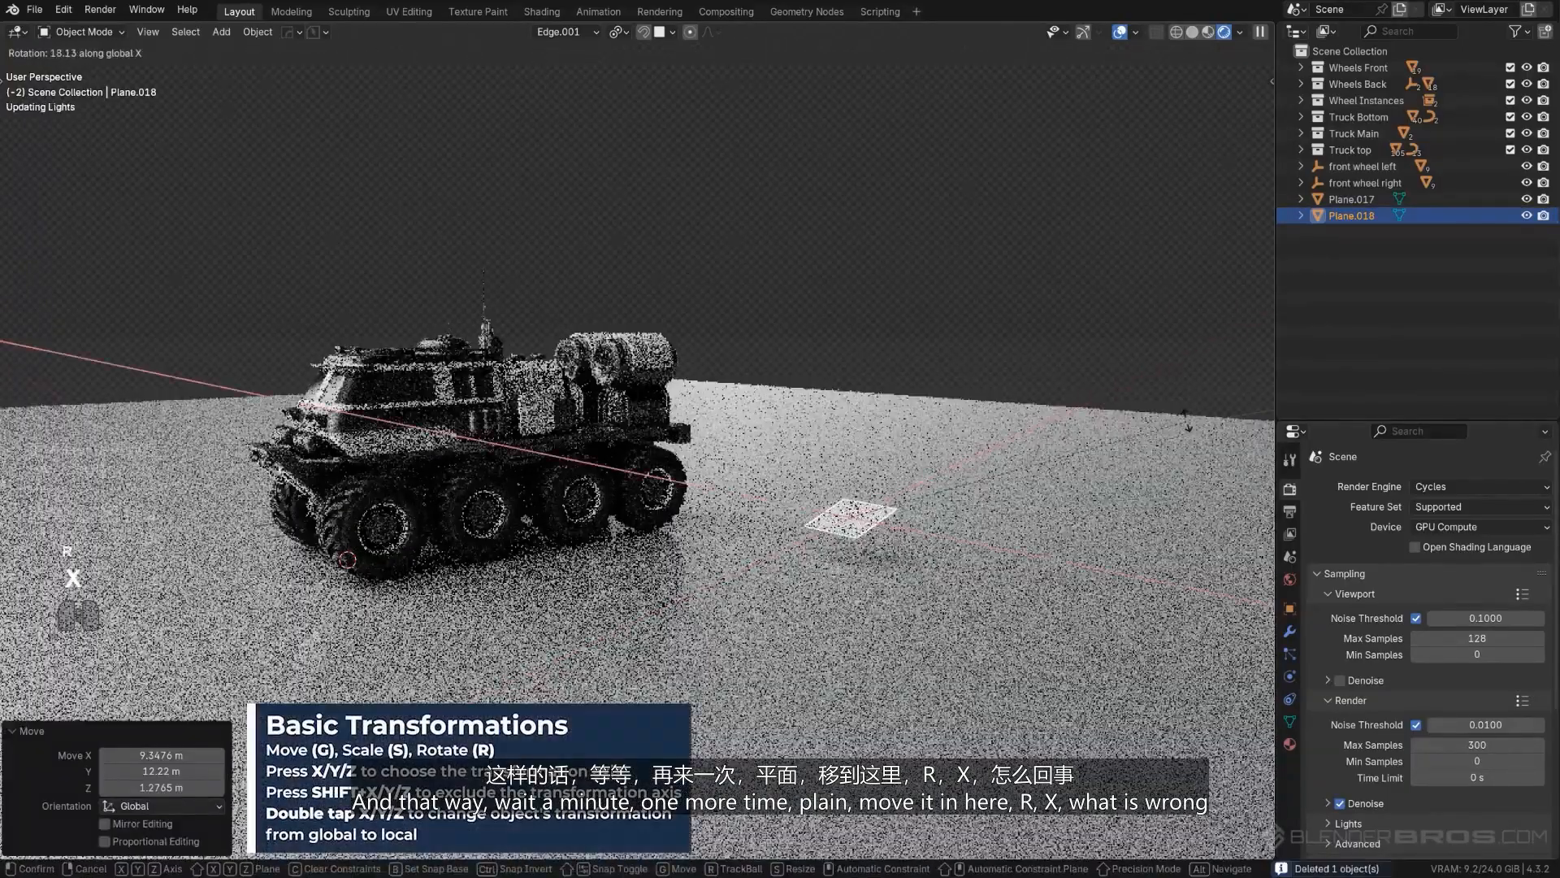
click(935, 333)
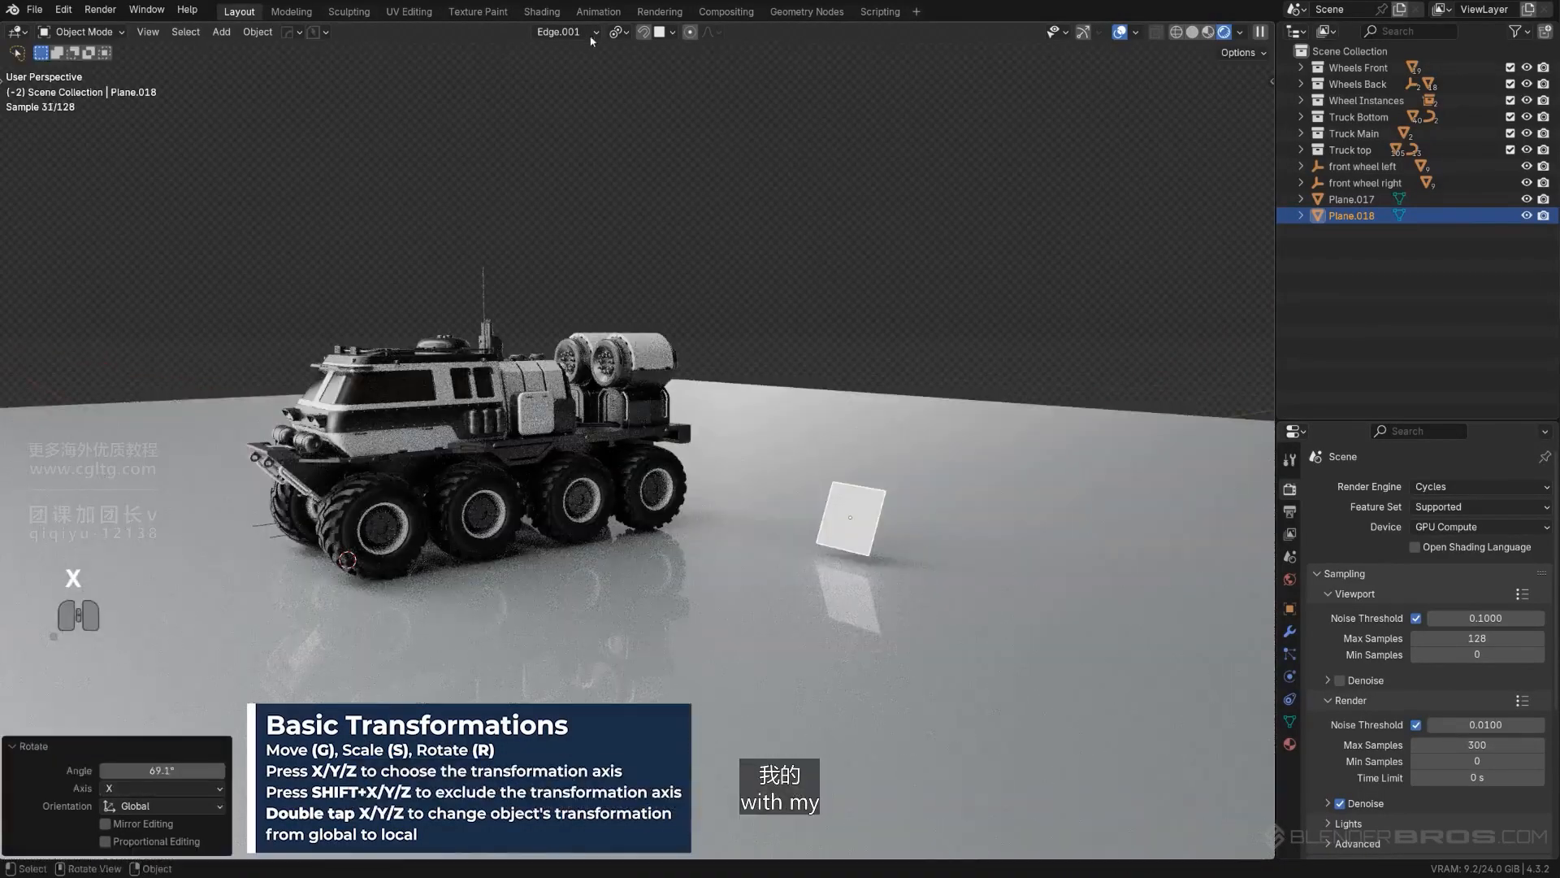
click(585, 84)
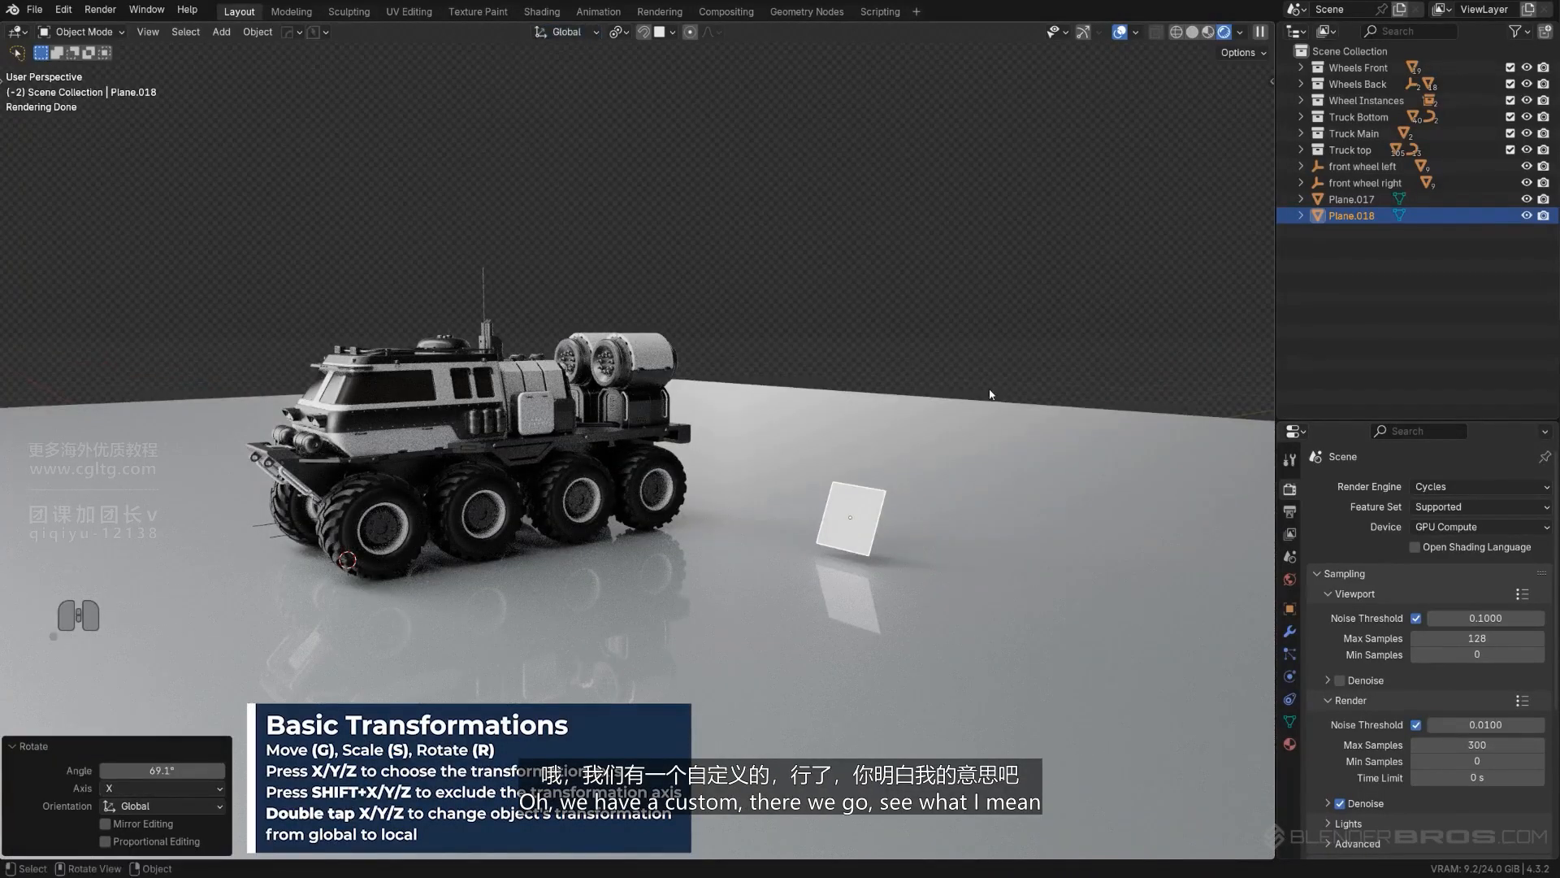
key(z)
click(993, 523)
- Scale the reflector plane up by about 13.98 and move it about -0.32 m in X, 0.49 m in Y and 4.40 m in Z
key(s)
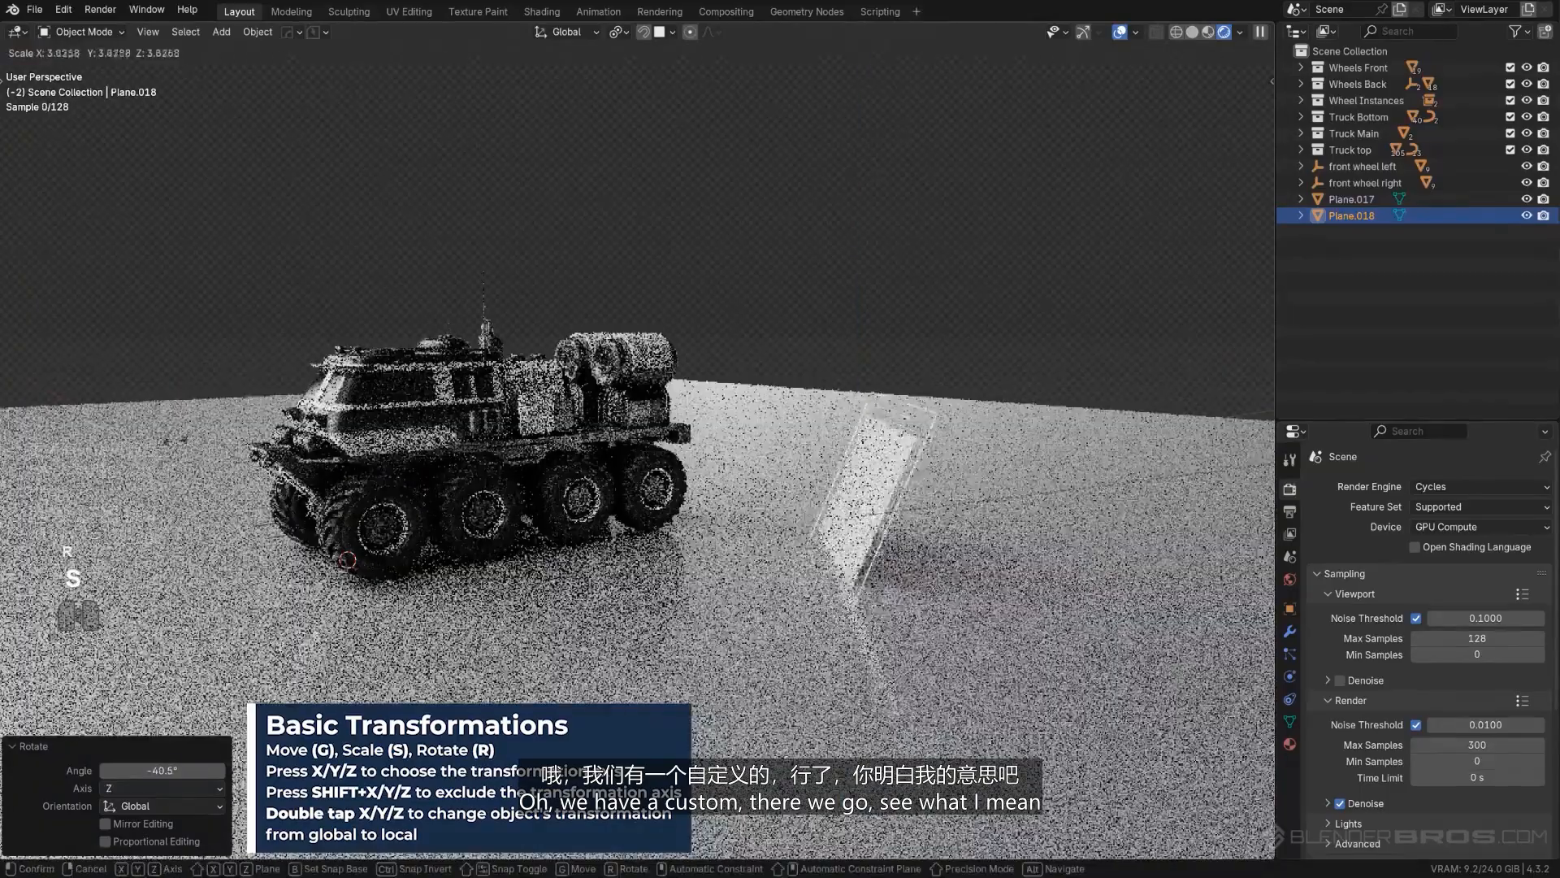
click(615, 453)
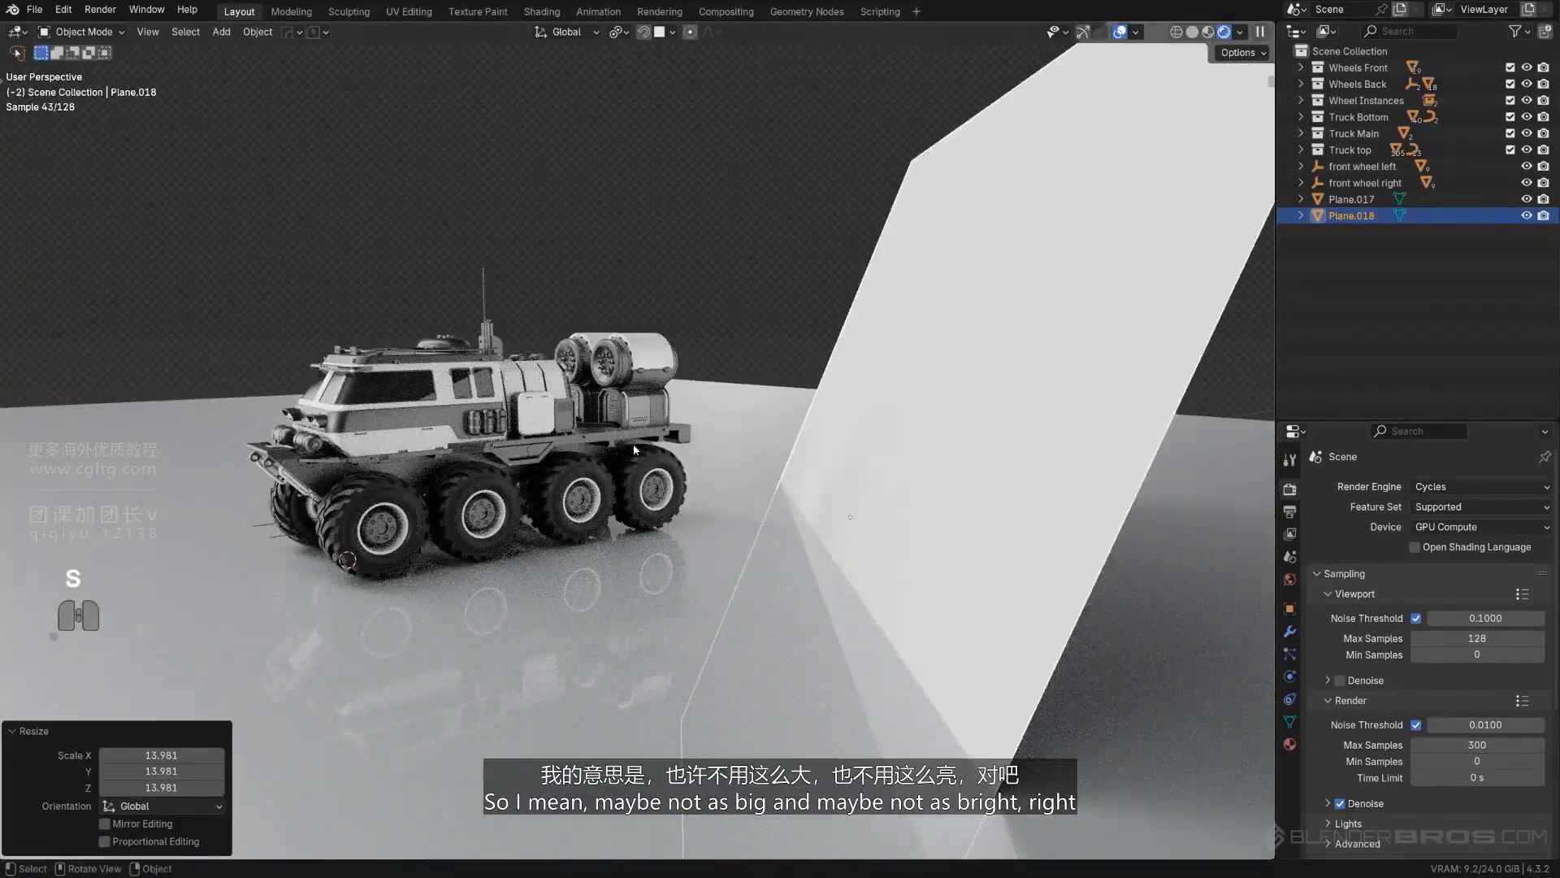
click(848, 403)
- Give the reflector plane a new material and darken its base color to a gray of value about 0.125
click(1290, 744)
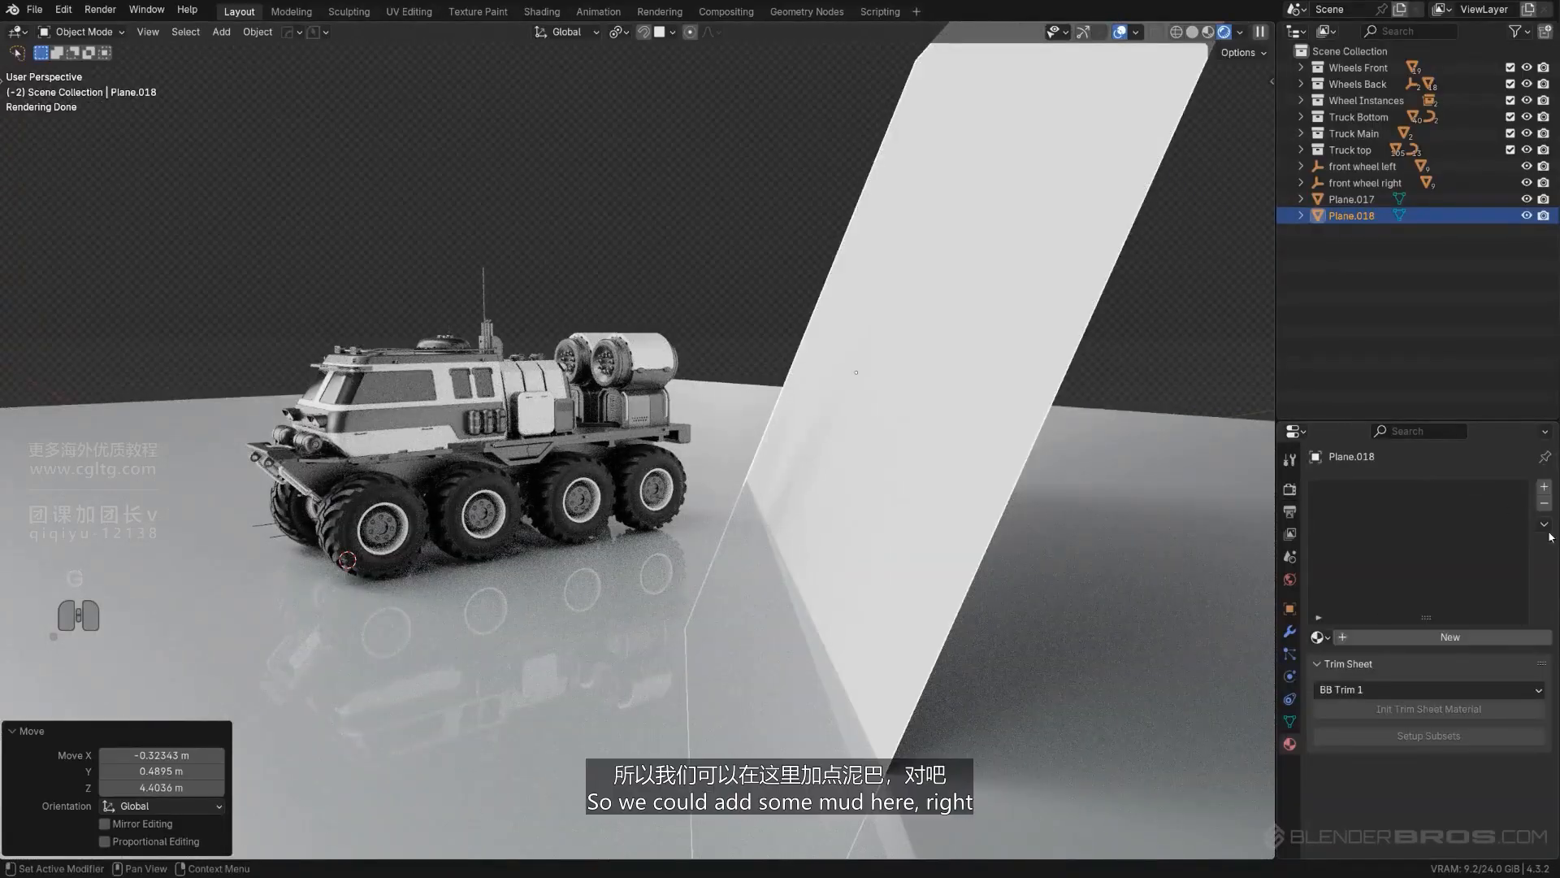
click(1393, 637)
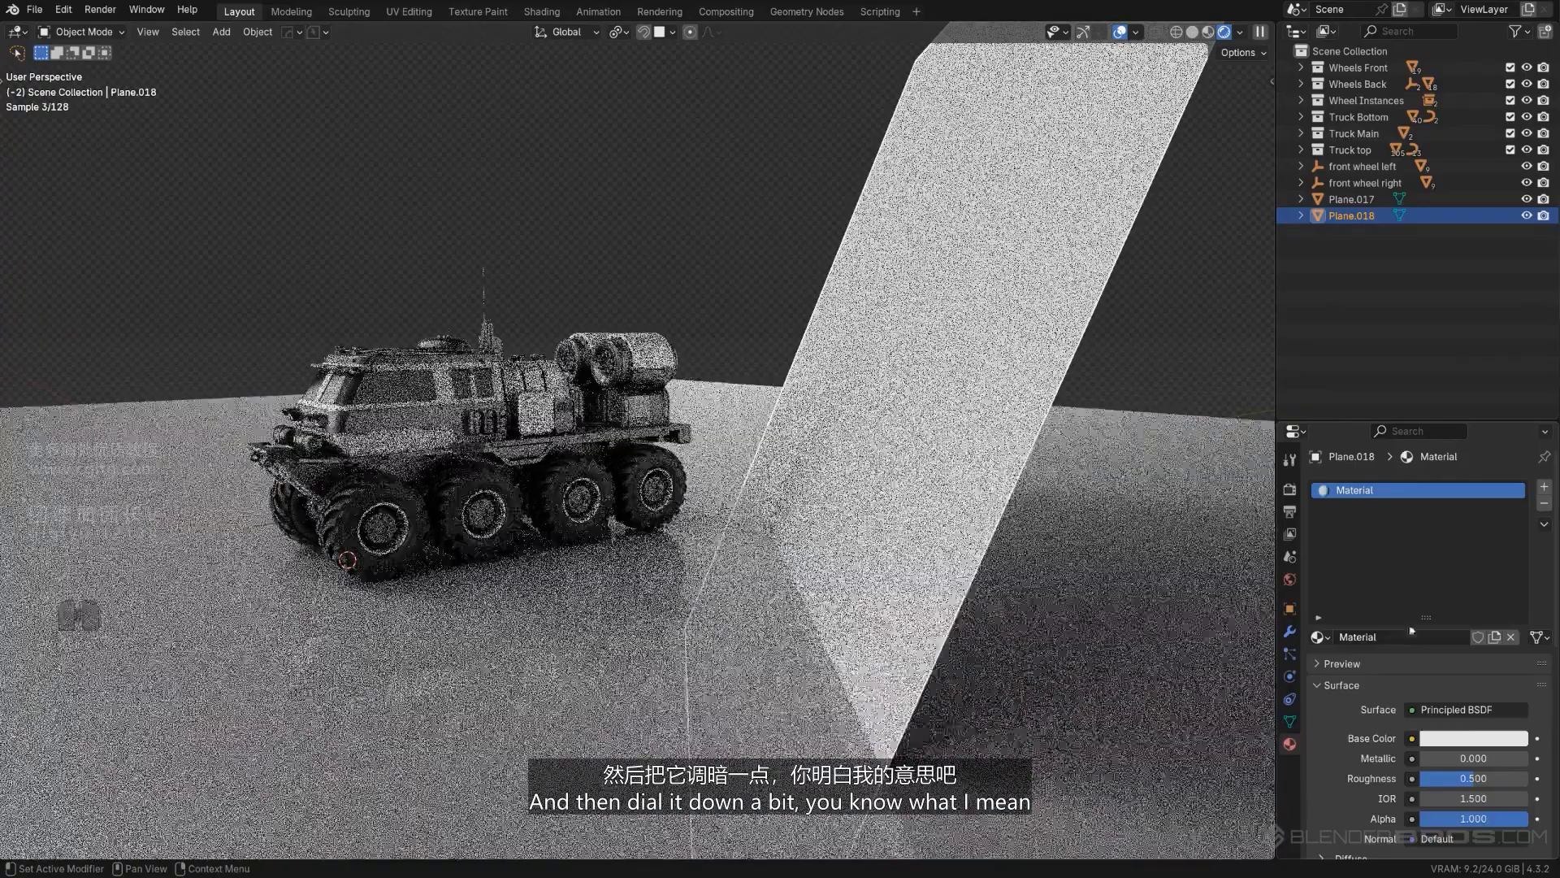
click(1455, 737)
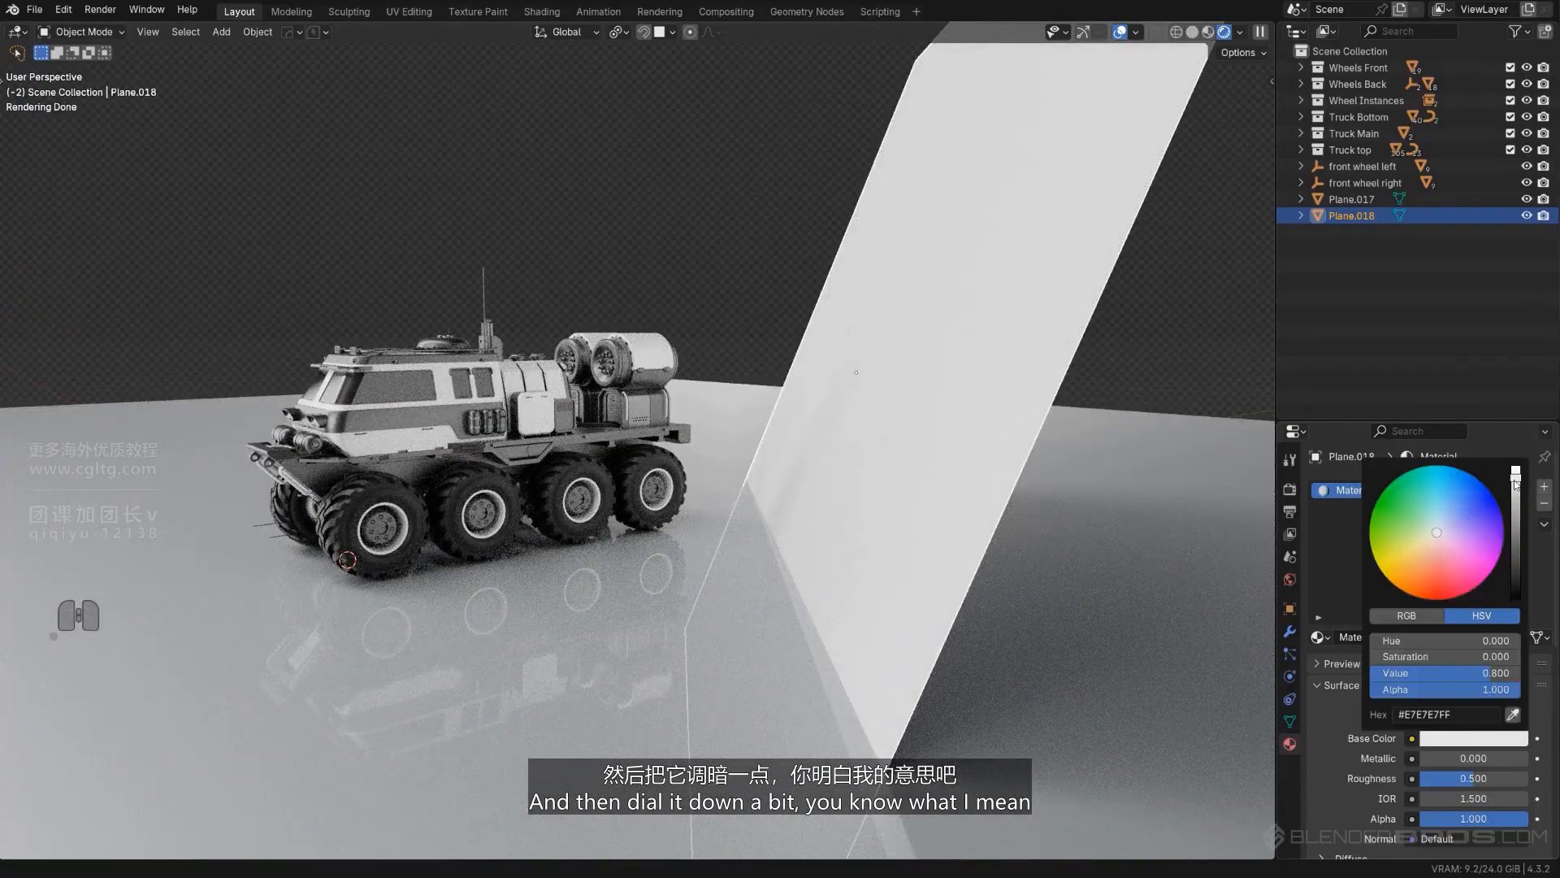
drag(1515, 484, 1515, 551)
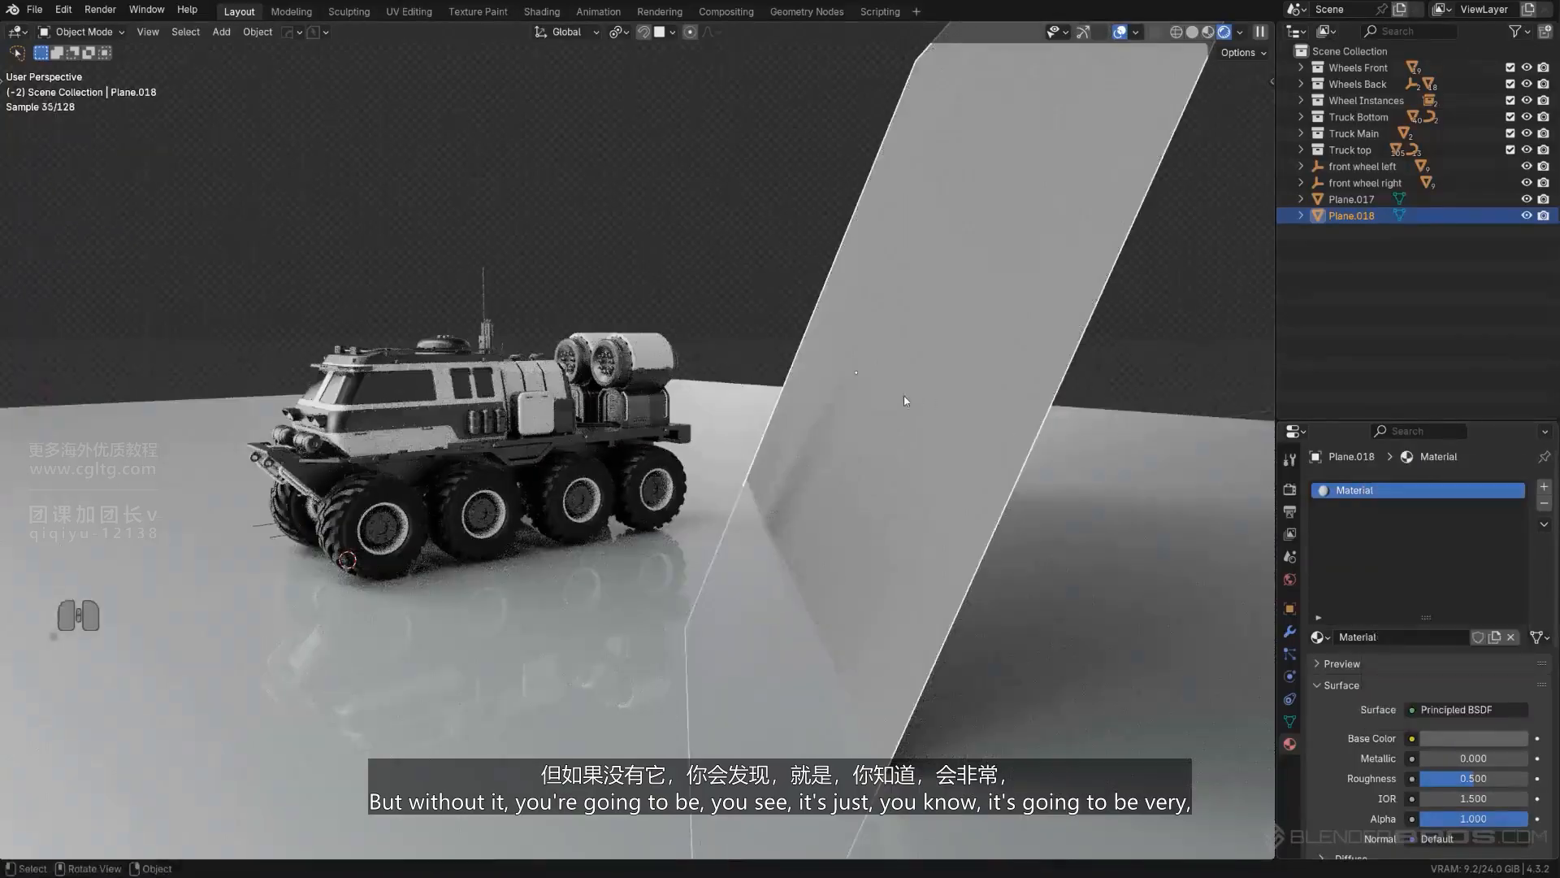
- Hide and show the reflector plane to compare the truck's lighting from a closer front view, leaving the plane shown
click(1527, 216)
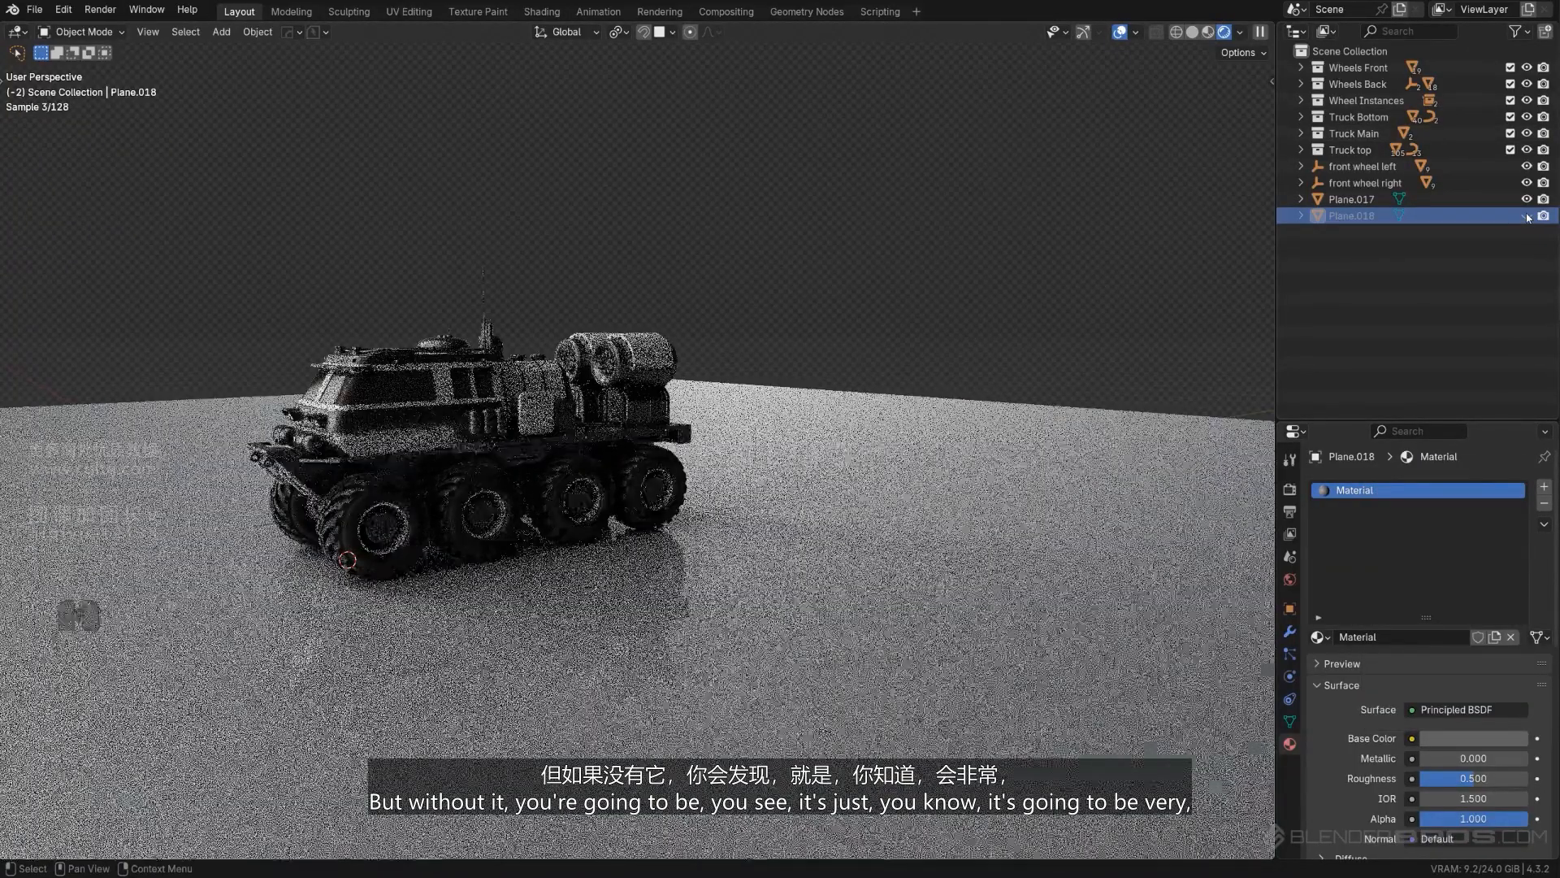
click(1527, 216)
click(1527, 216)
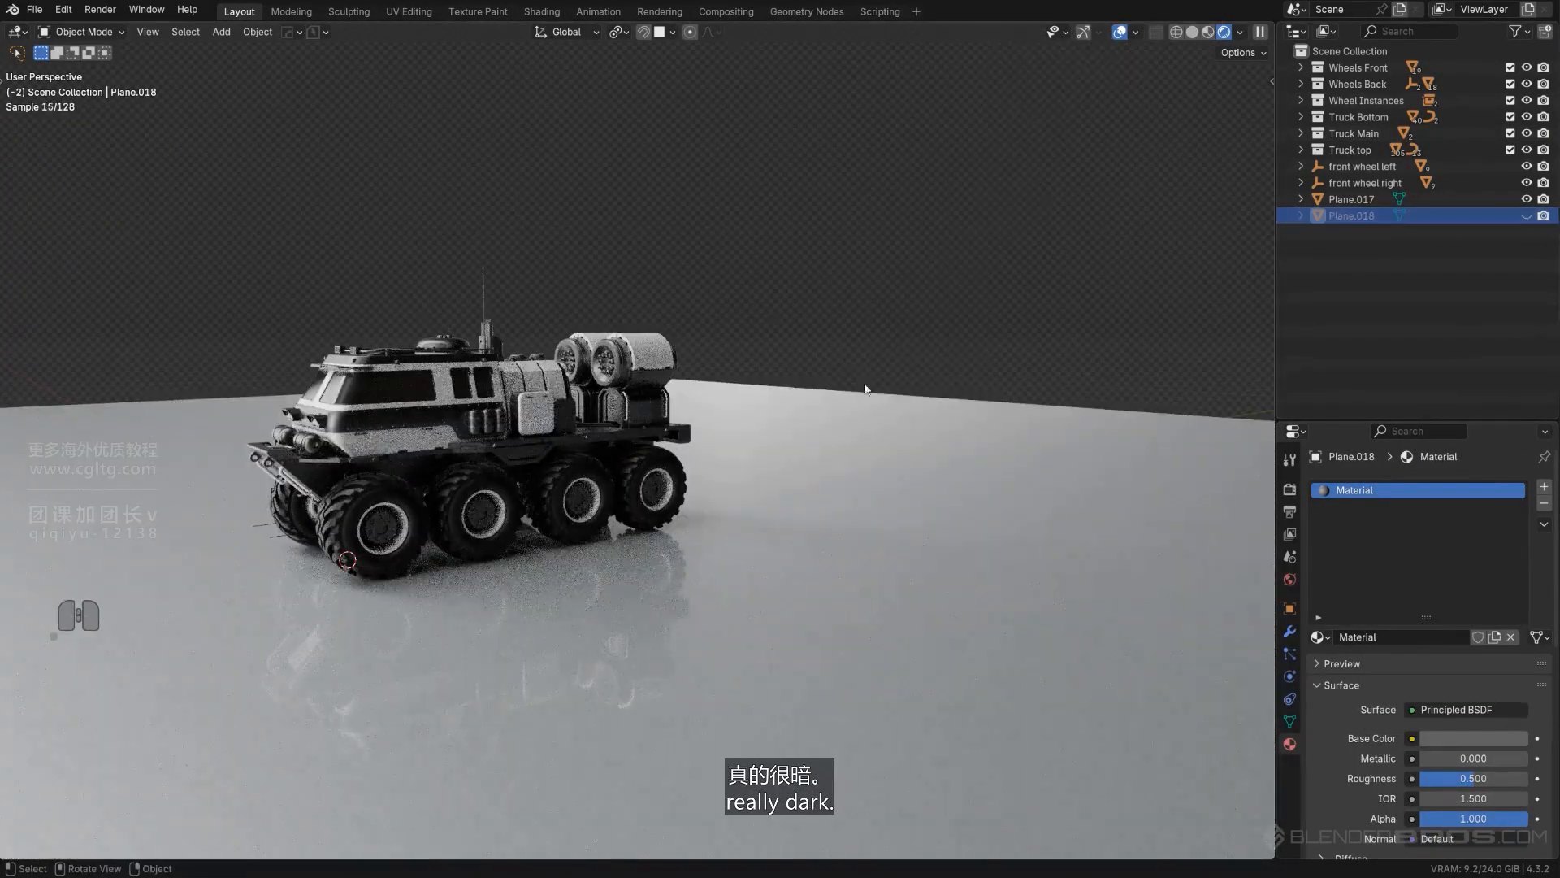
shift+middle_drag(465, 480, 606, 481)
scroll(520, 427, up, 2)
scroll(518, 456, up, 1)
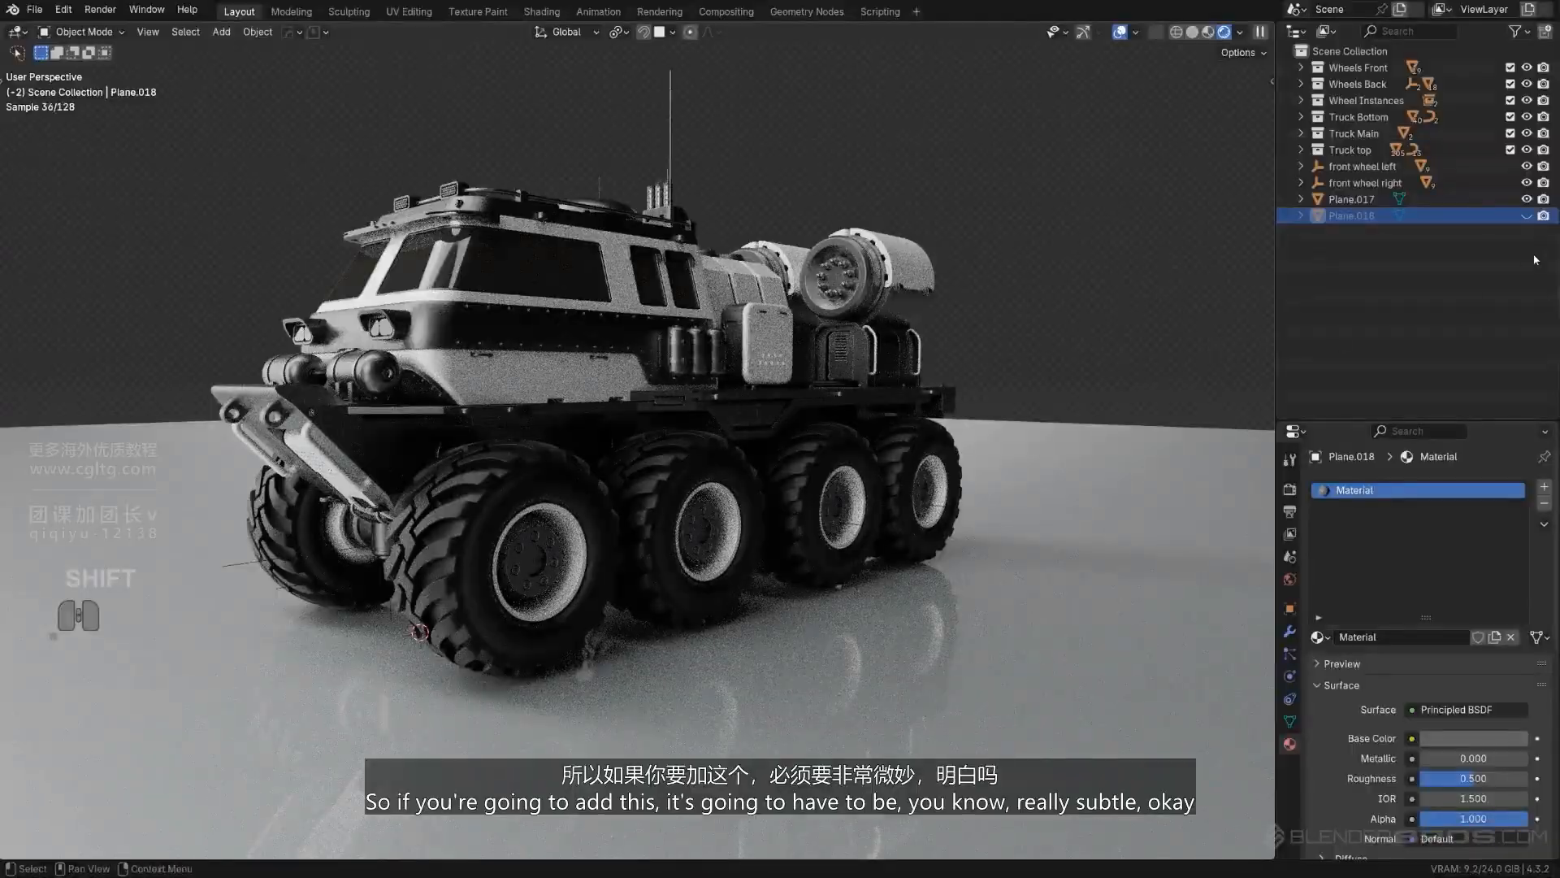
click(1527, 216)
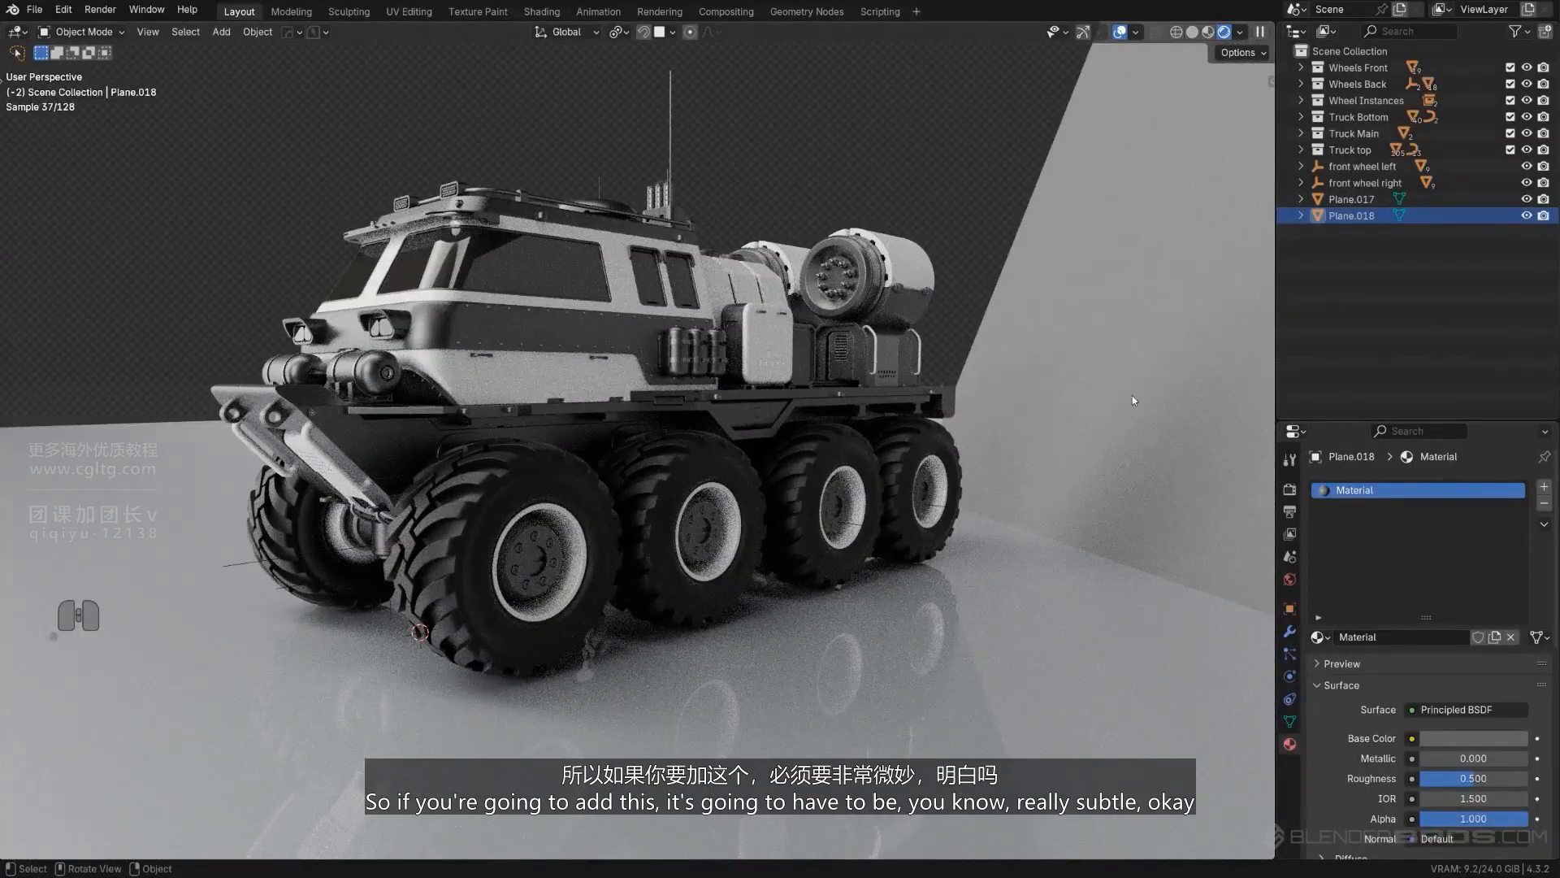
- Rotate the reflector plane around global Z by about -391° and then by a further -2.37°
key(r)
key(z)
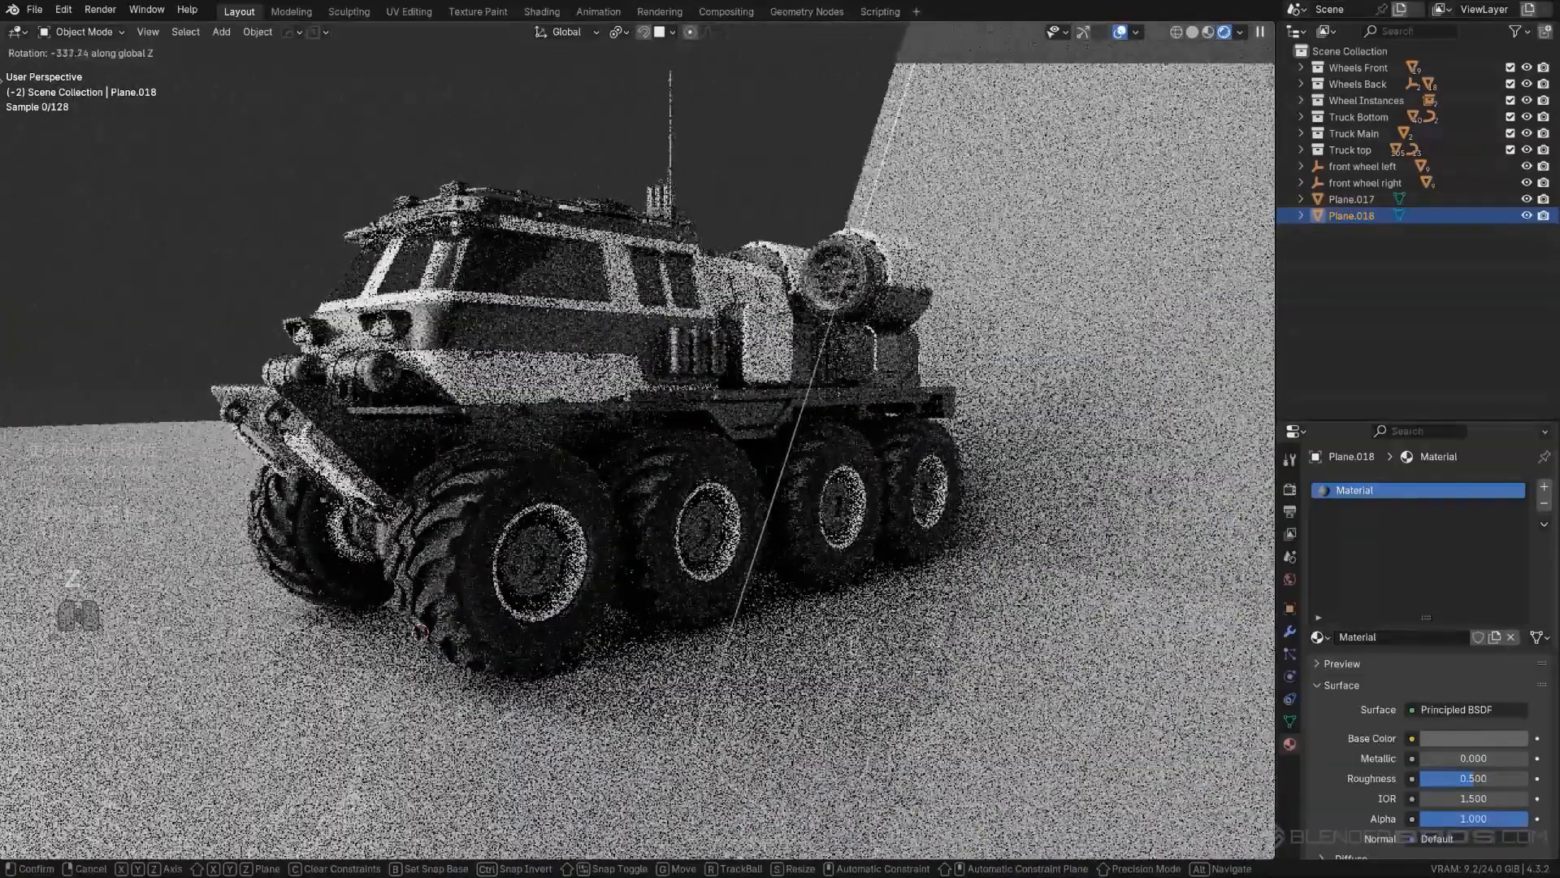
click(1078, 205)
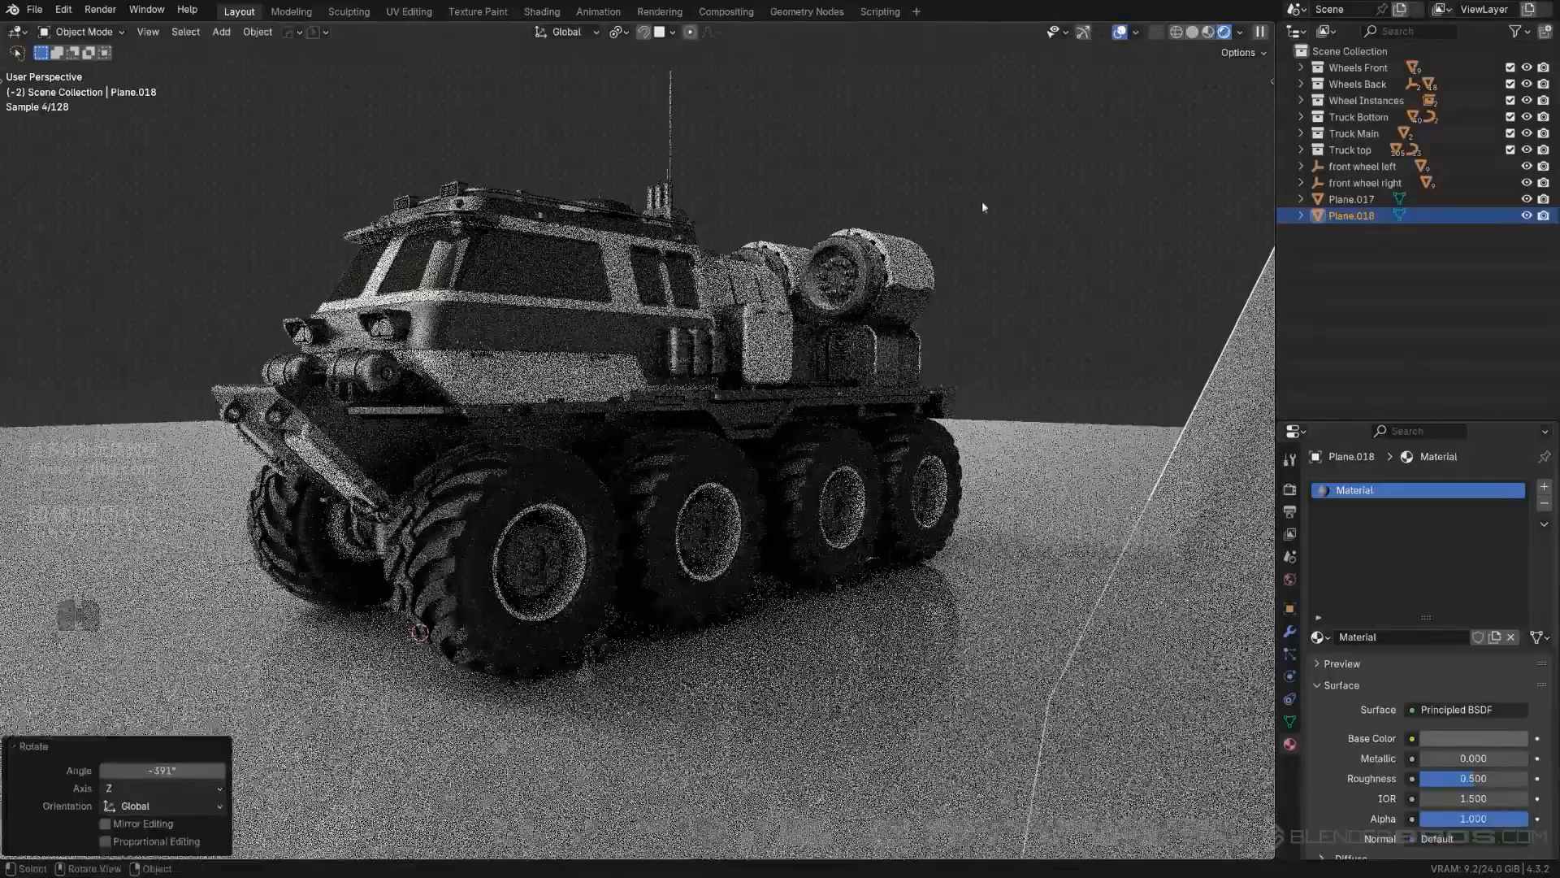
key(r)
key(z)
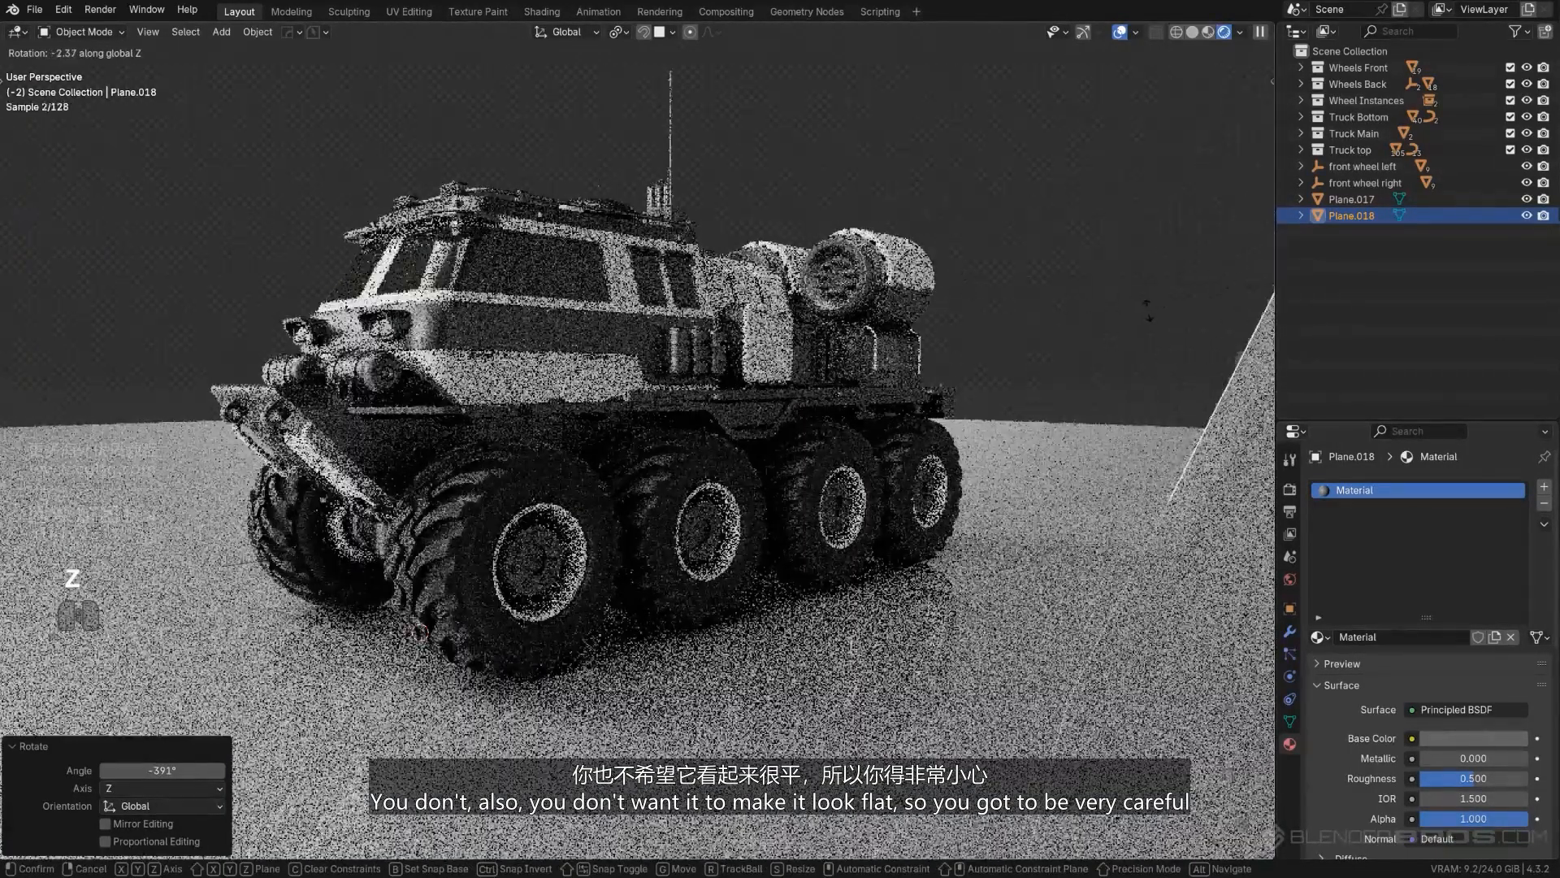
click(1149, 310)
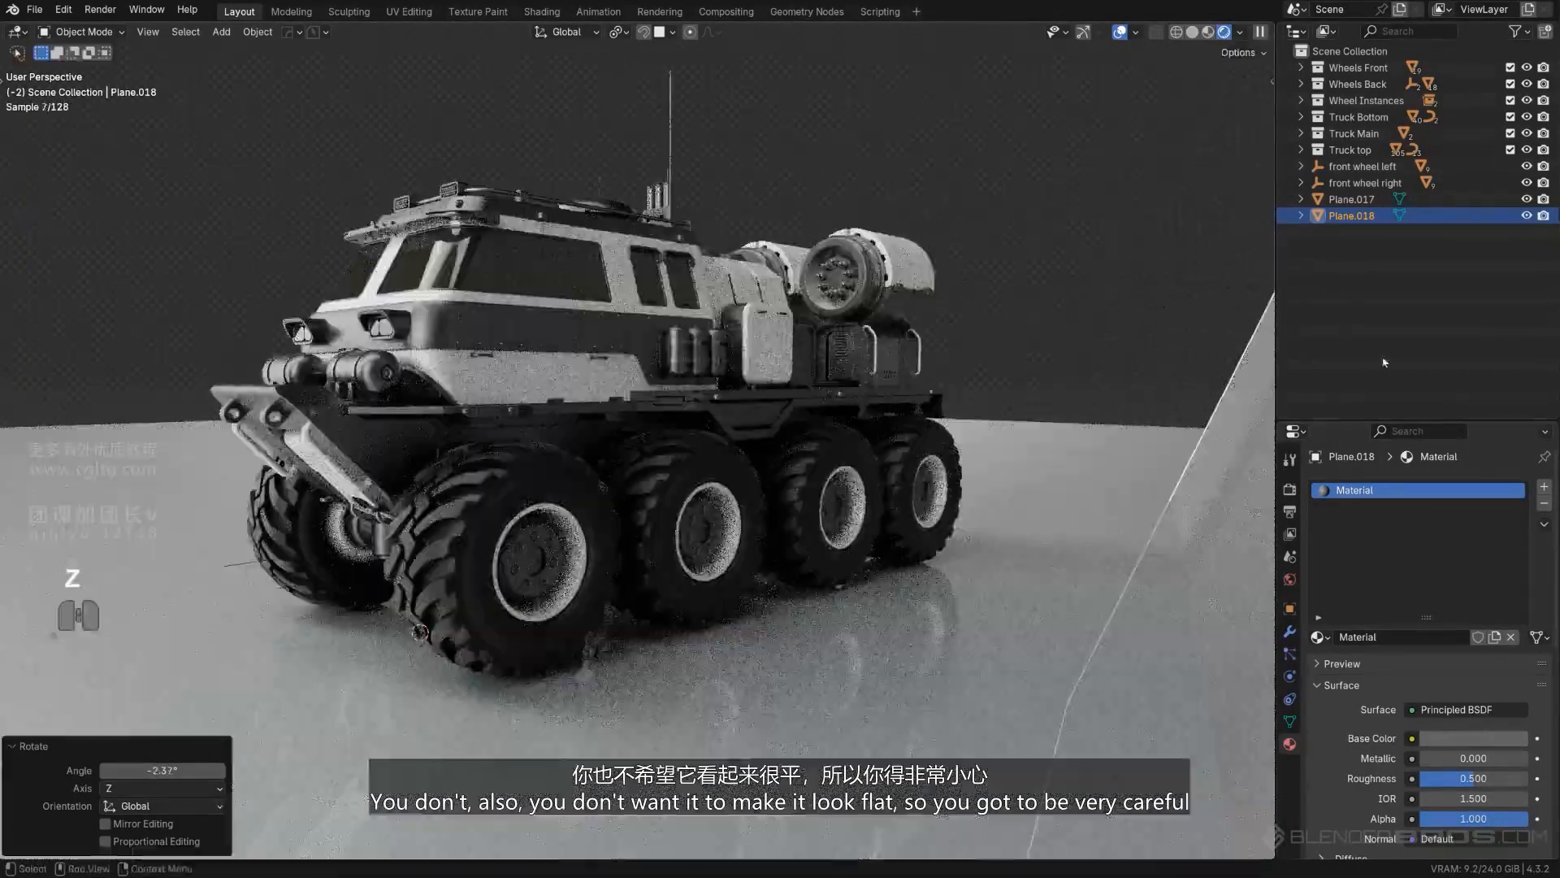
- Try a near-white base color of value about 0.96 on the reflector material and return it to dark gray
click(1527, 217)
click(1527, 217)
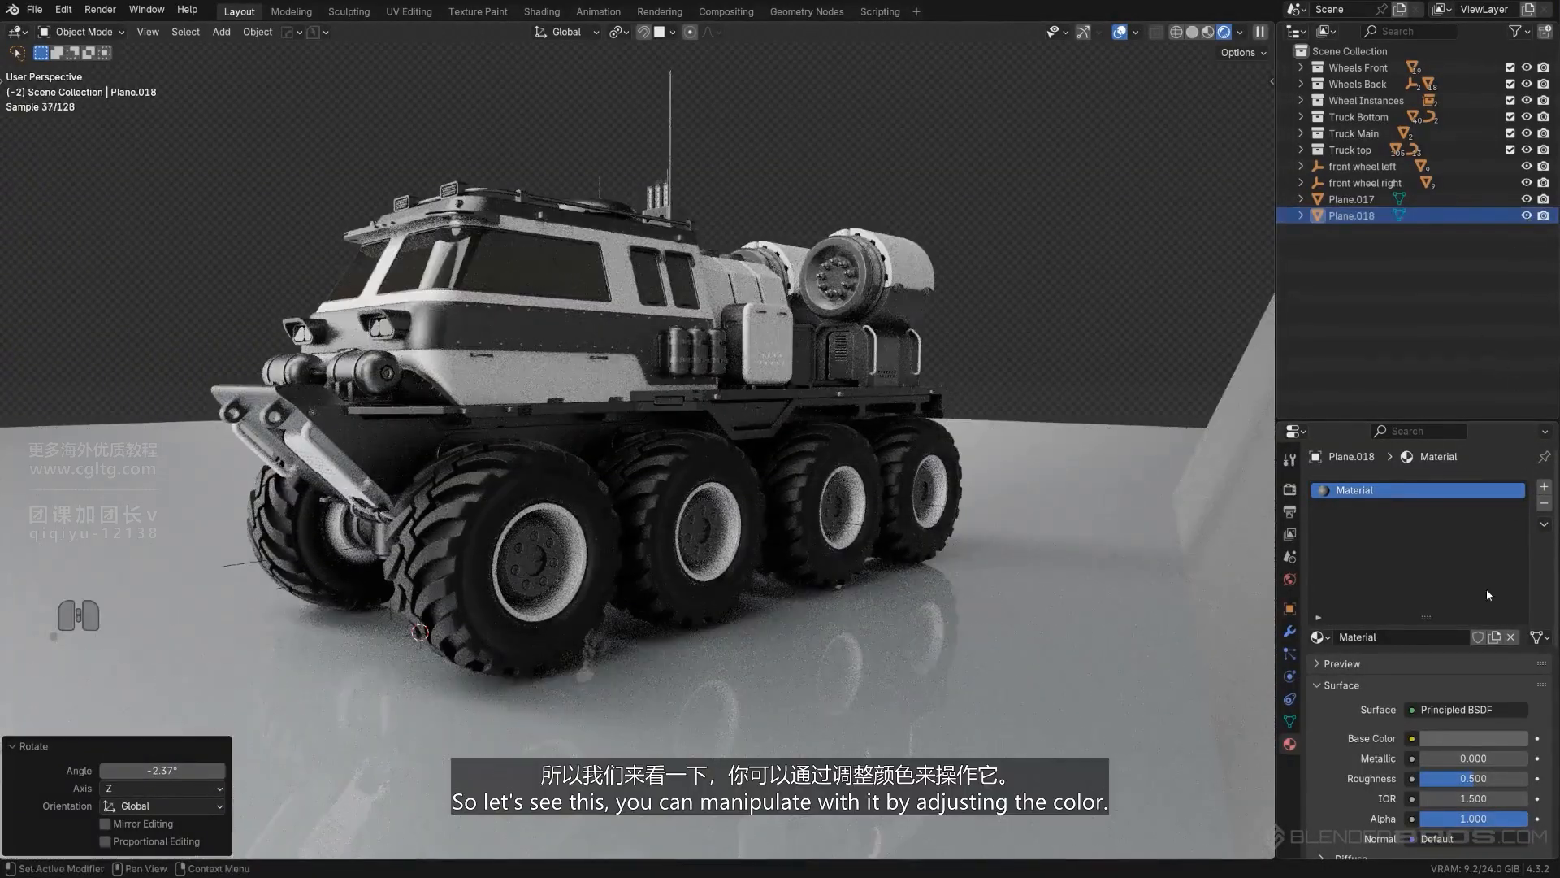
click(1488, 741)
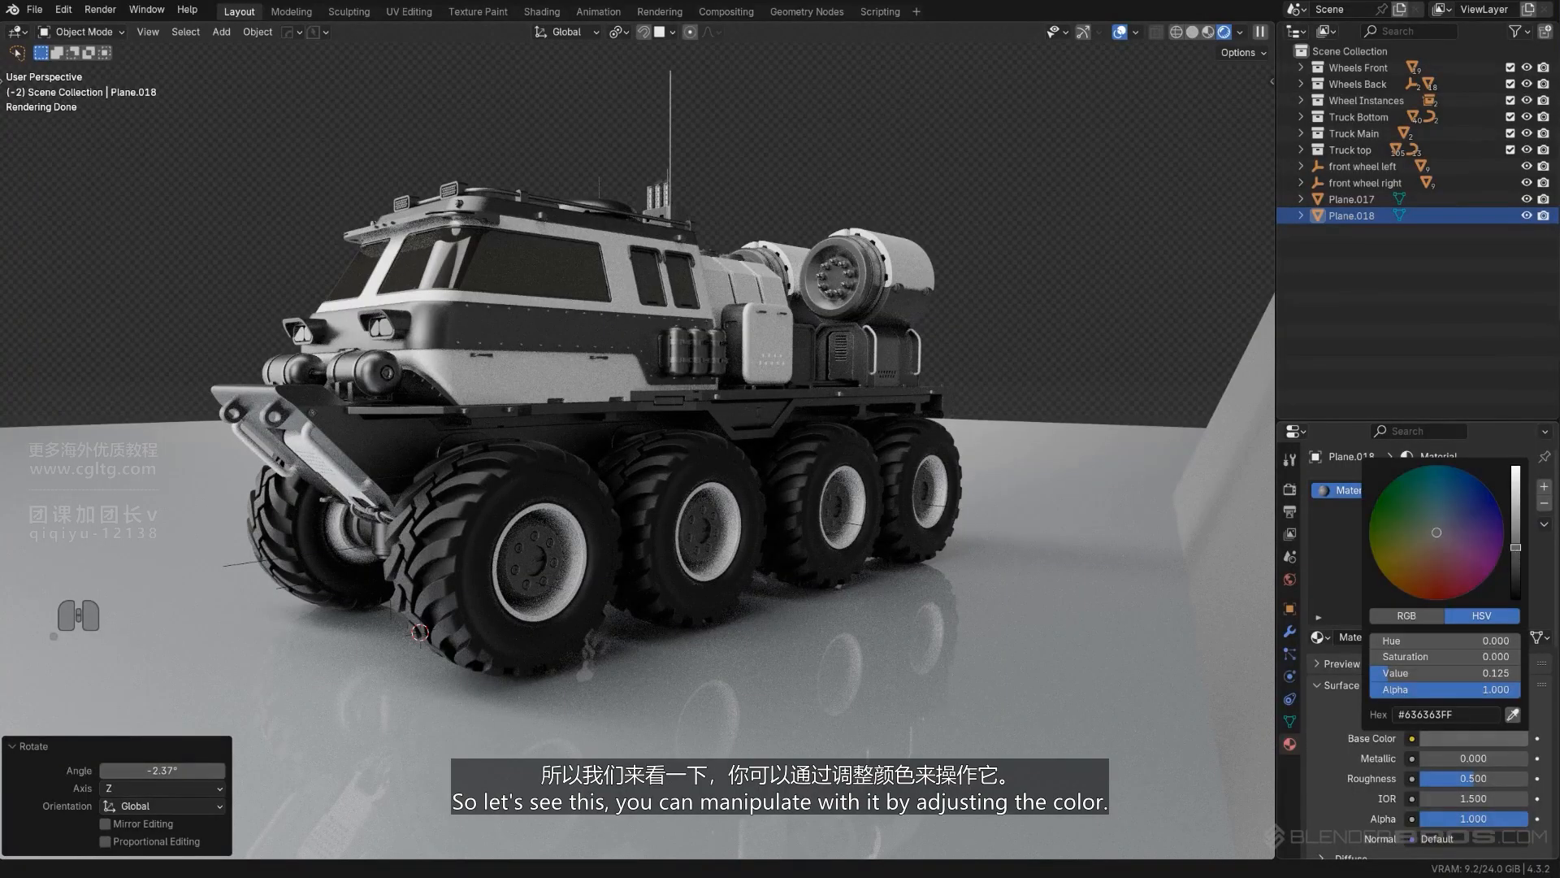
drag(1515, 547, 1516, 467)
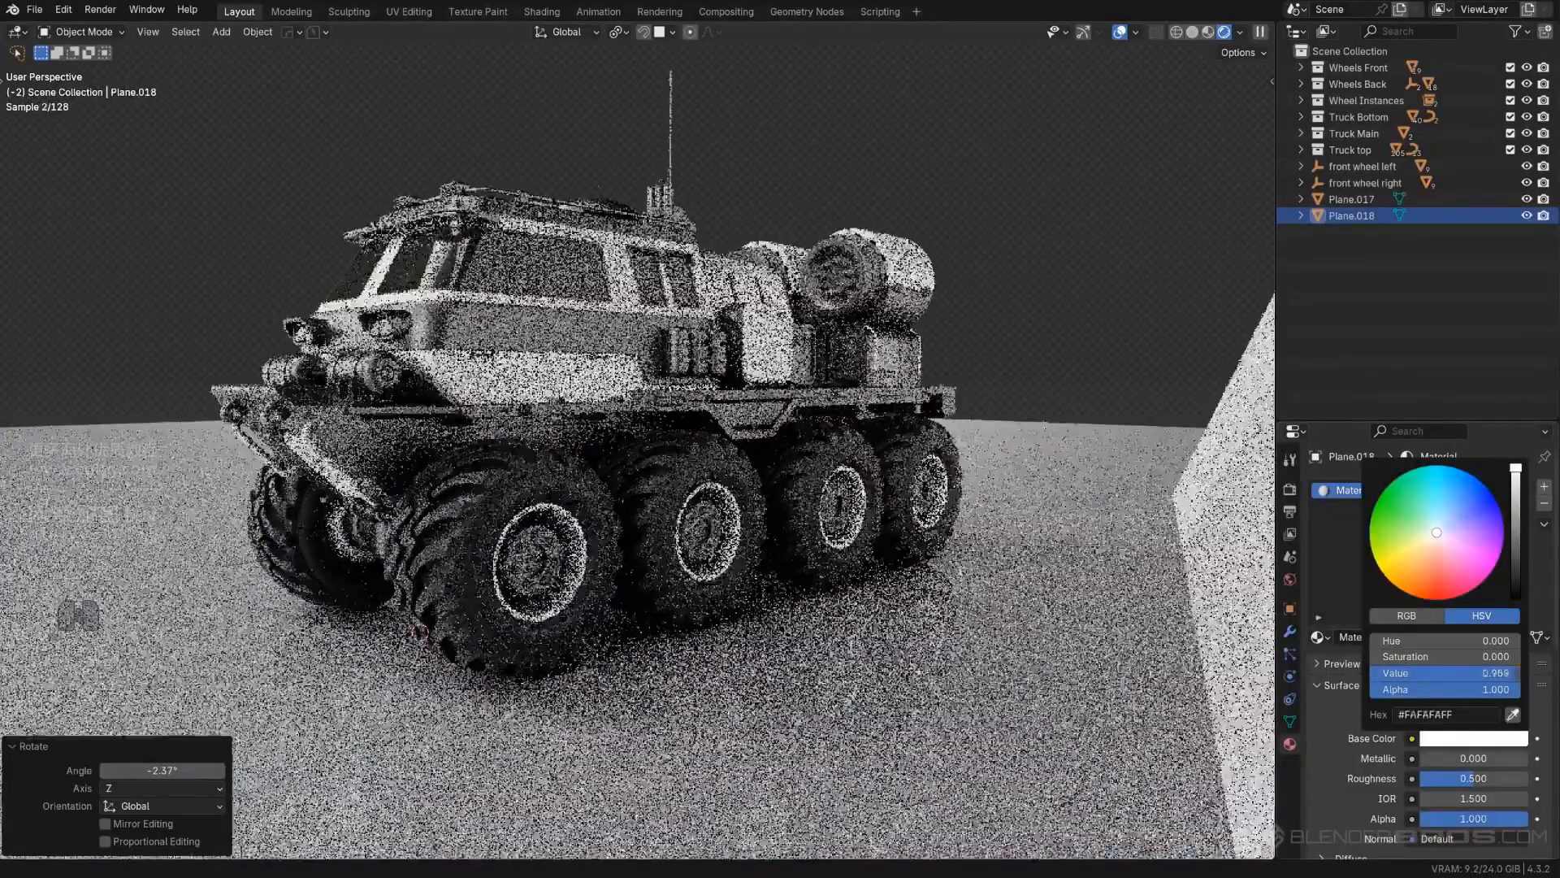
drag(1515, 467, 1516, 551)
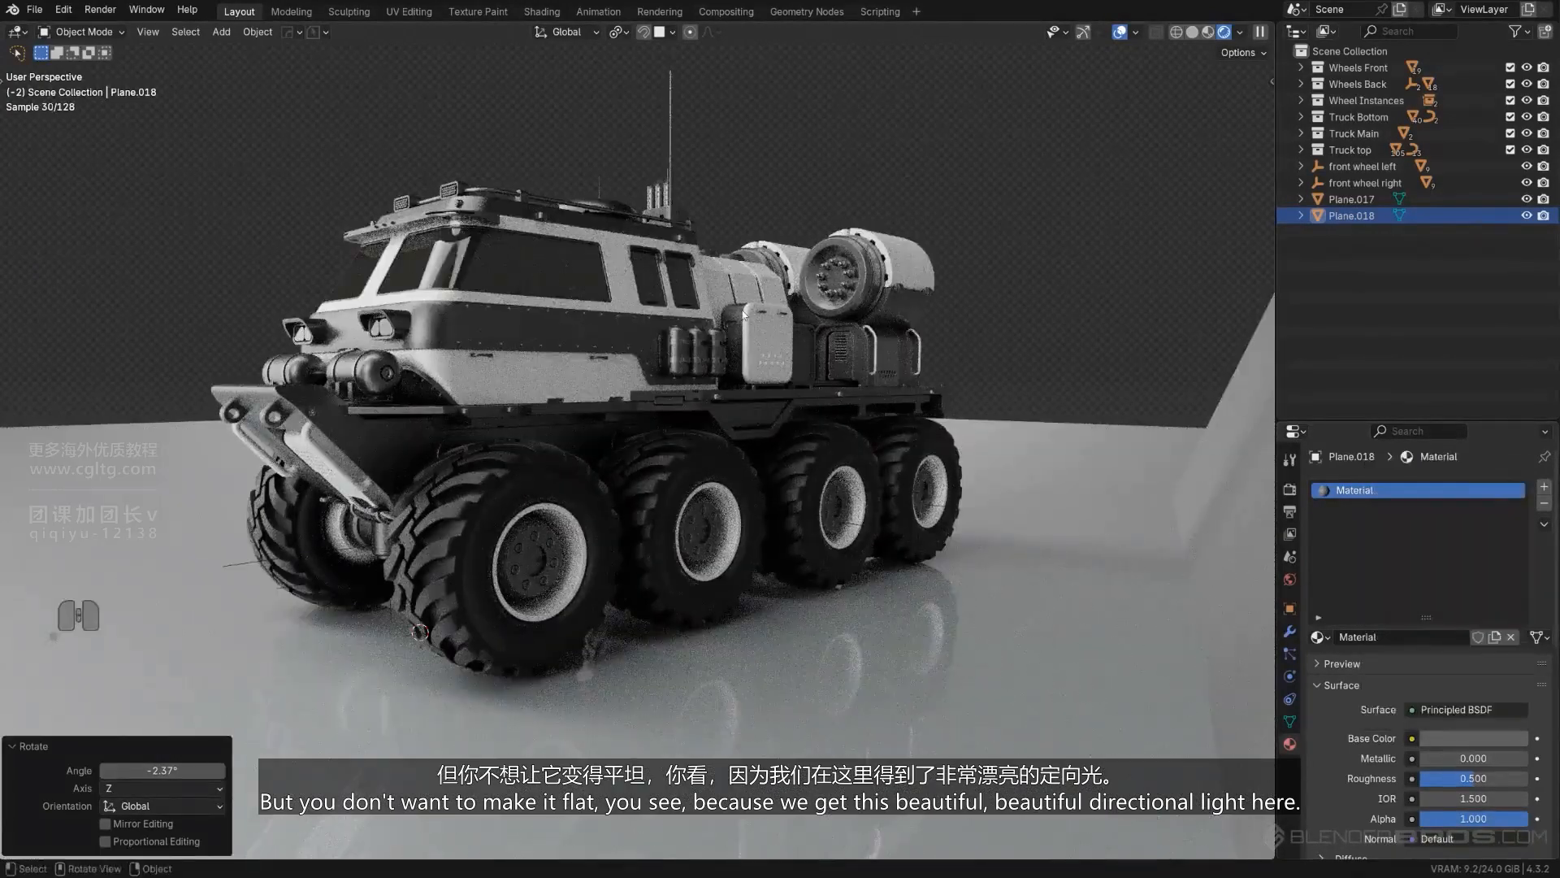
- Toggle the reflector plane's visibility to check its gray material's effect on the truck
click(1525, 216)
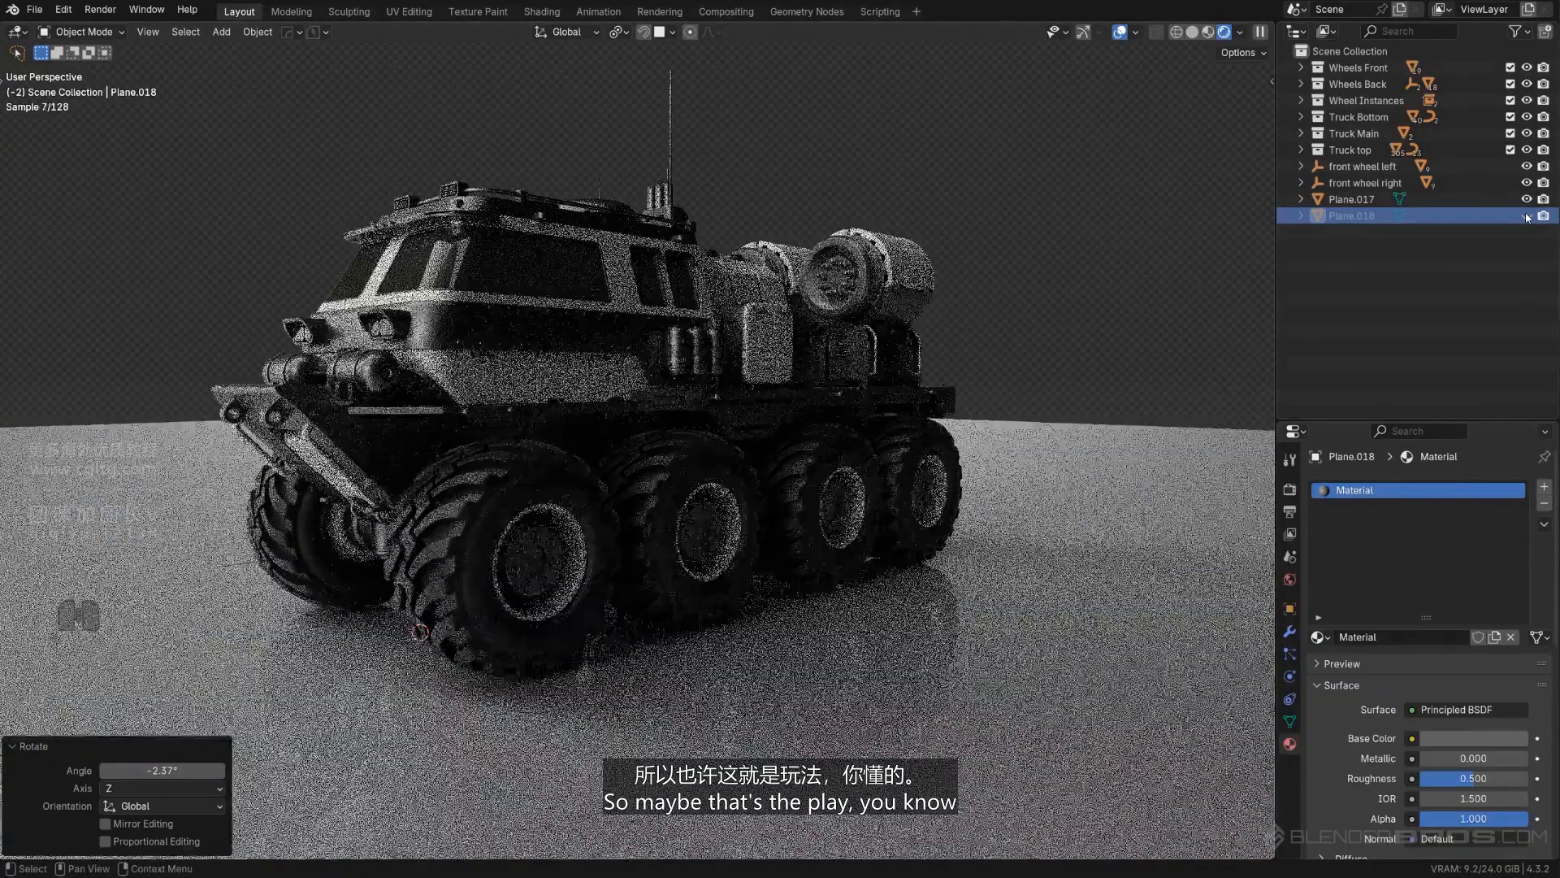
click(1527, 216)
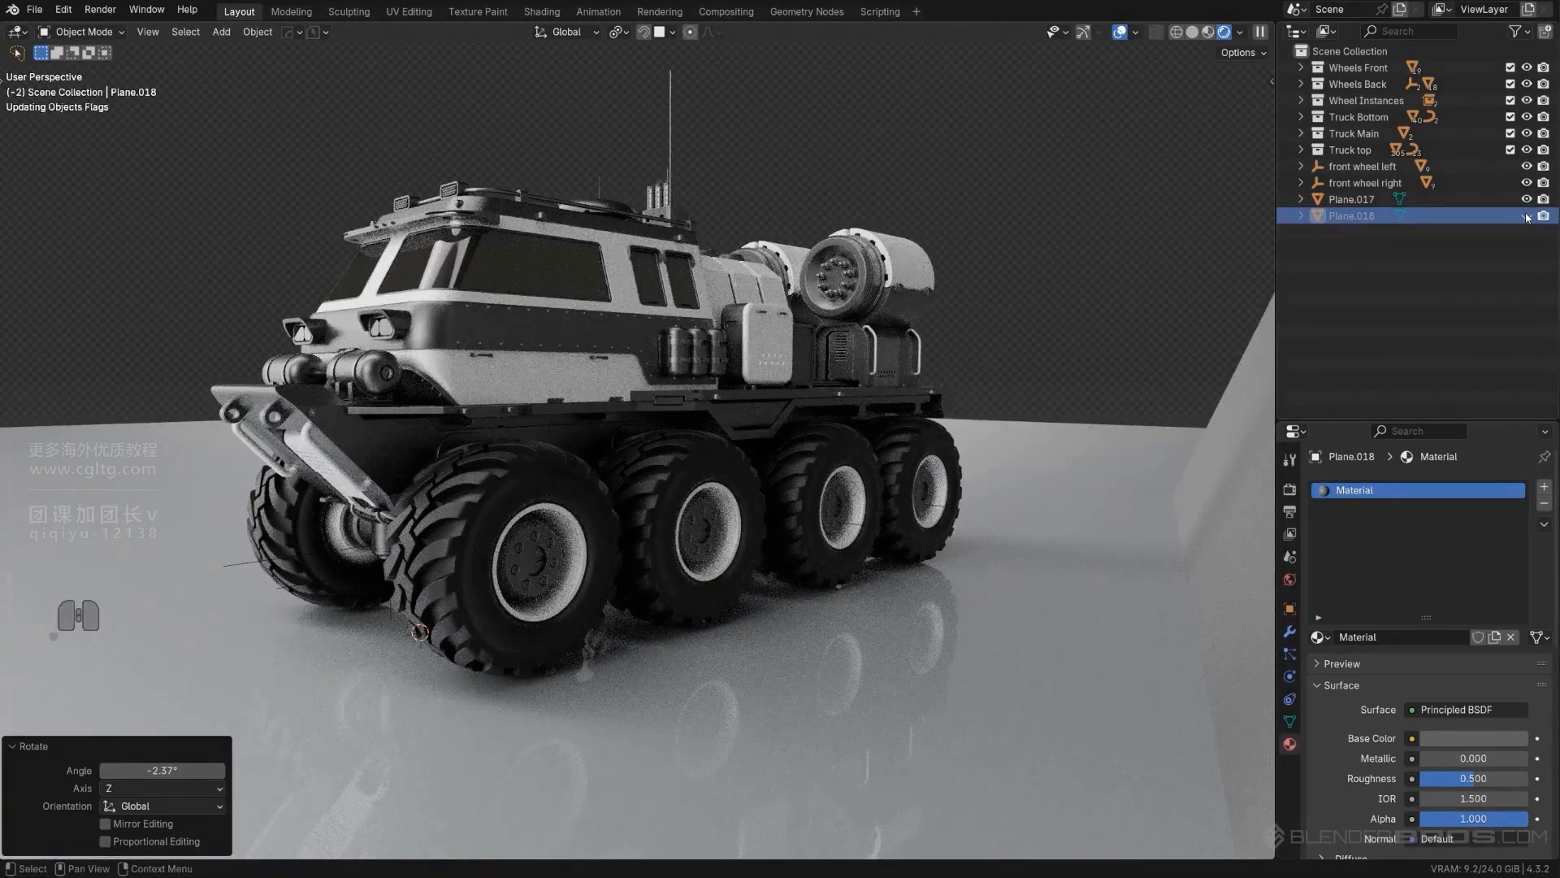
click(1526, 217)
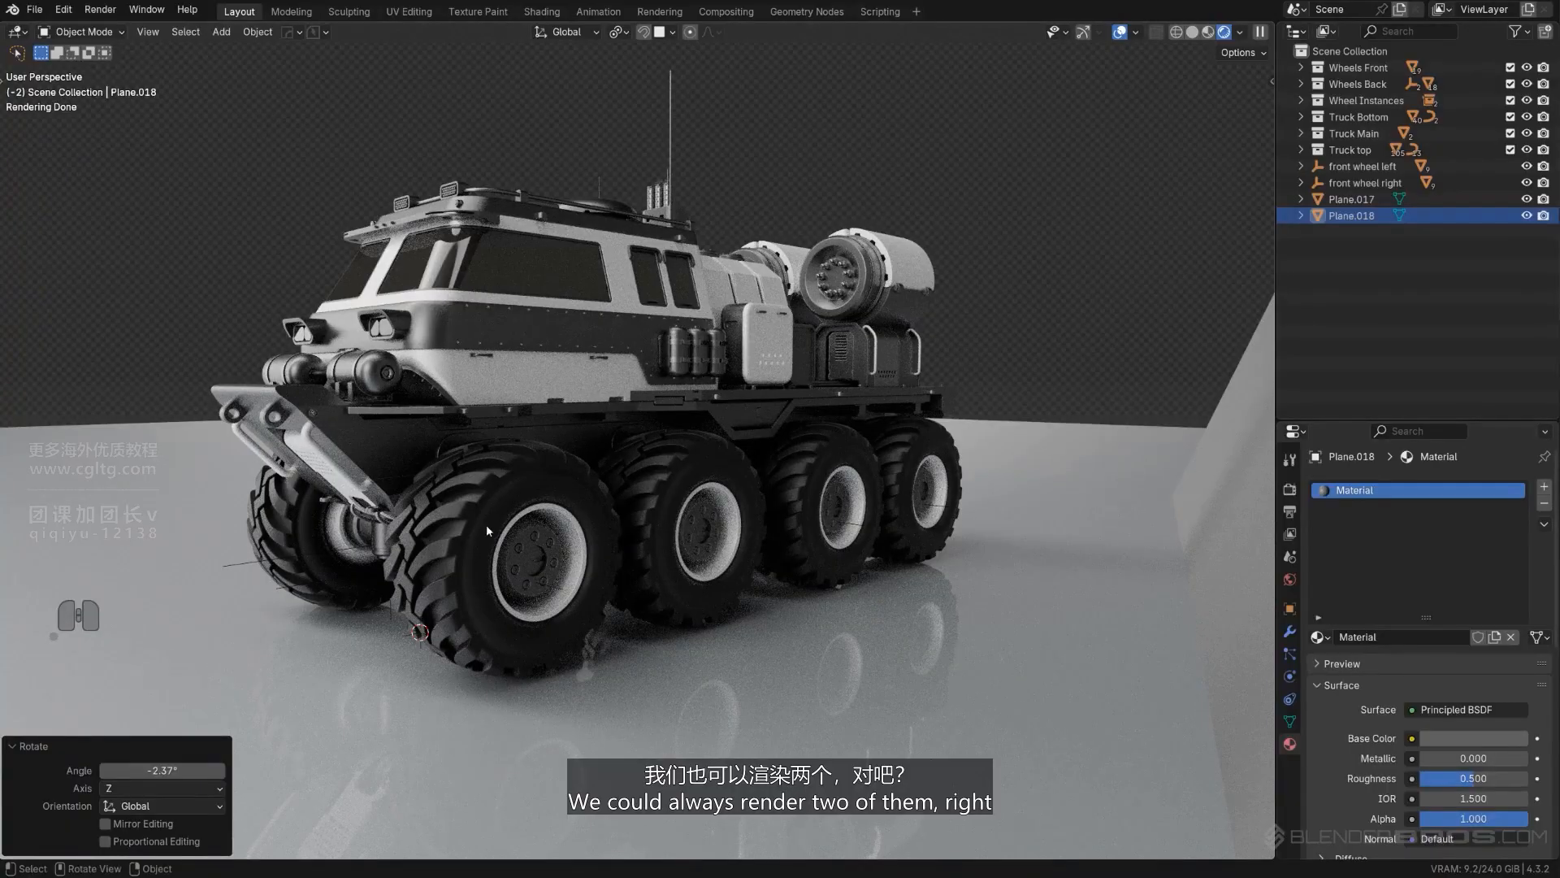
- Try turning both front wheel empties about 14.1° around global Z and undo the rotation
click(277, 586)
shift+click(234, 563)
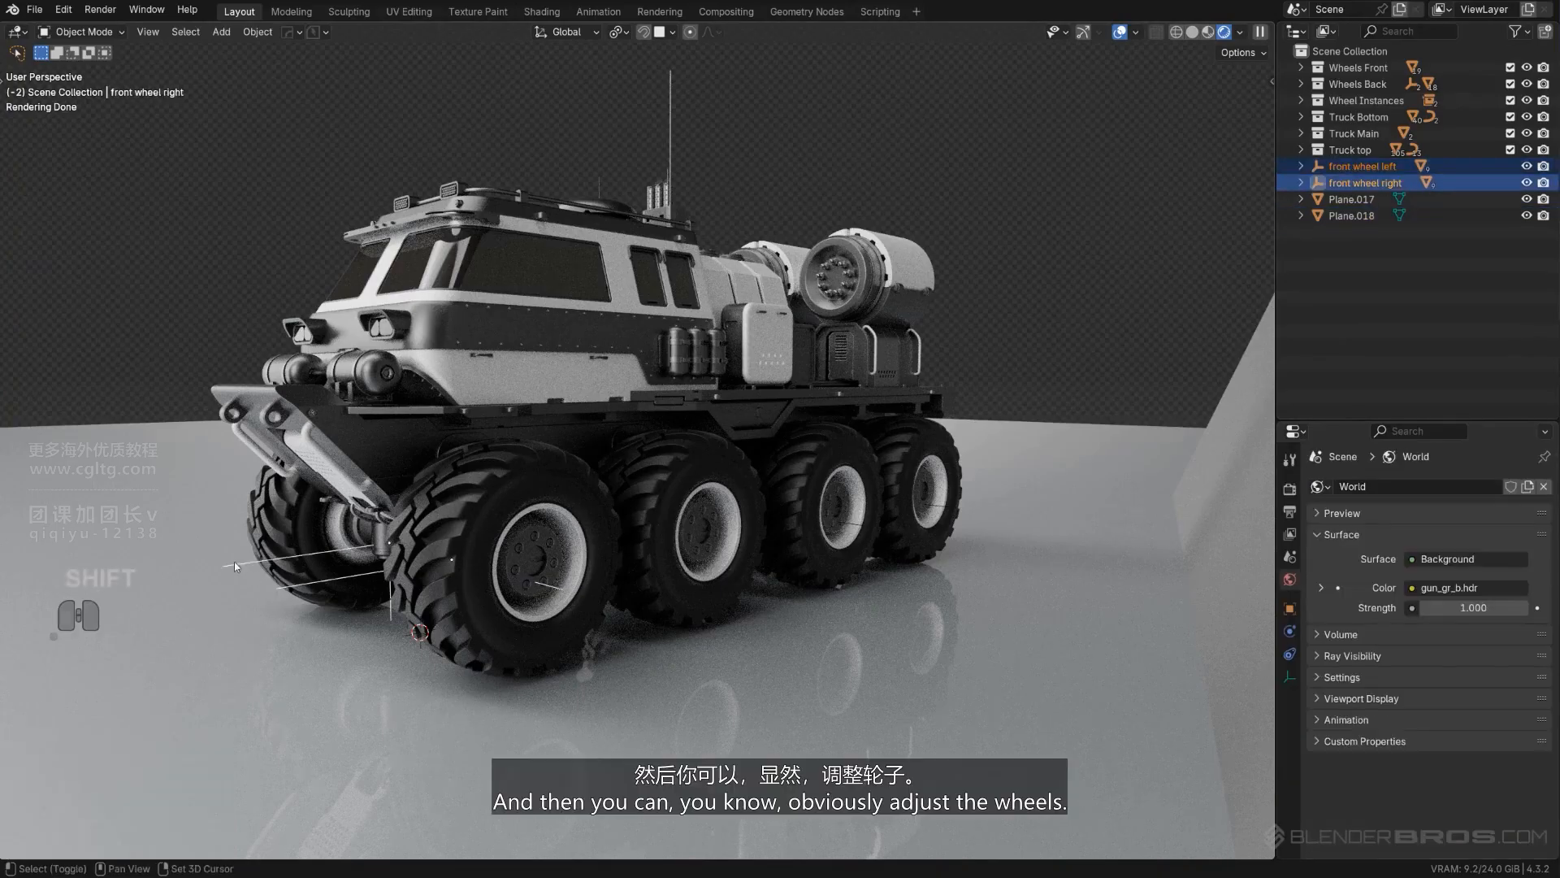
key(r)
key(z)
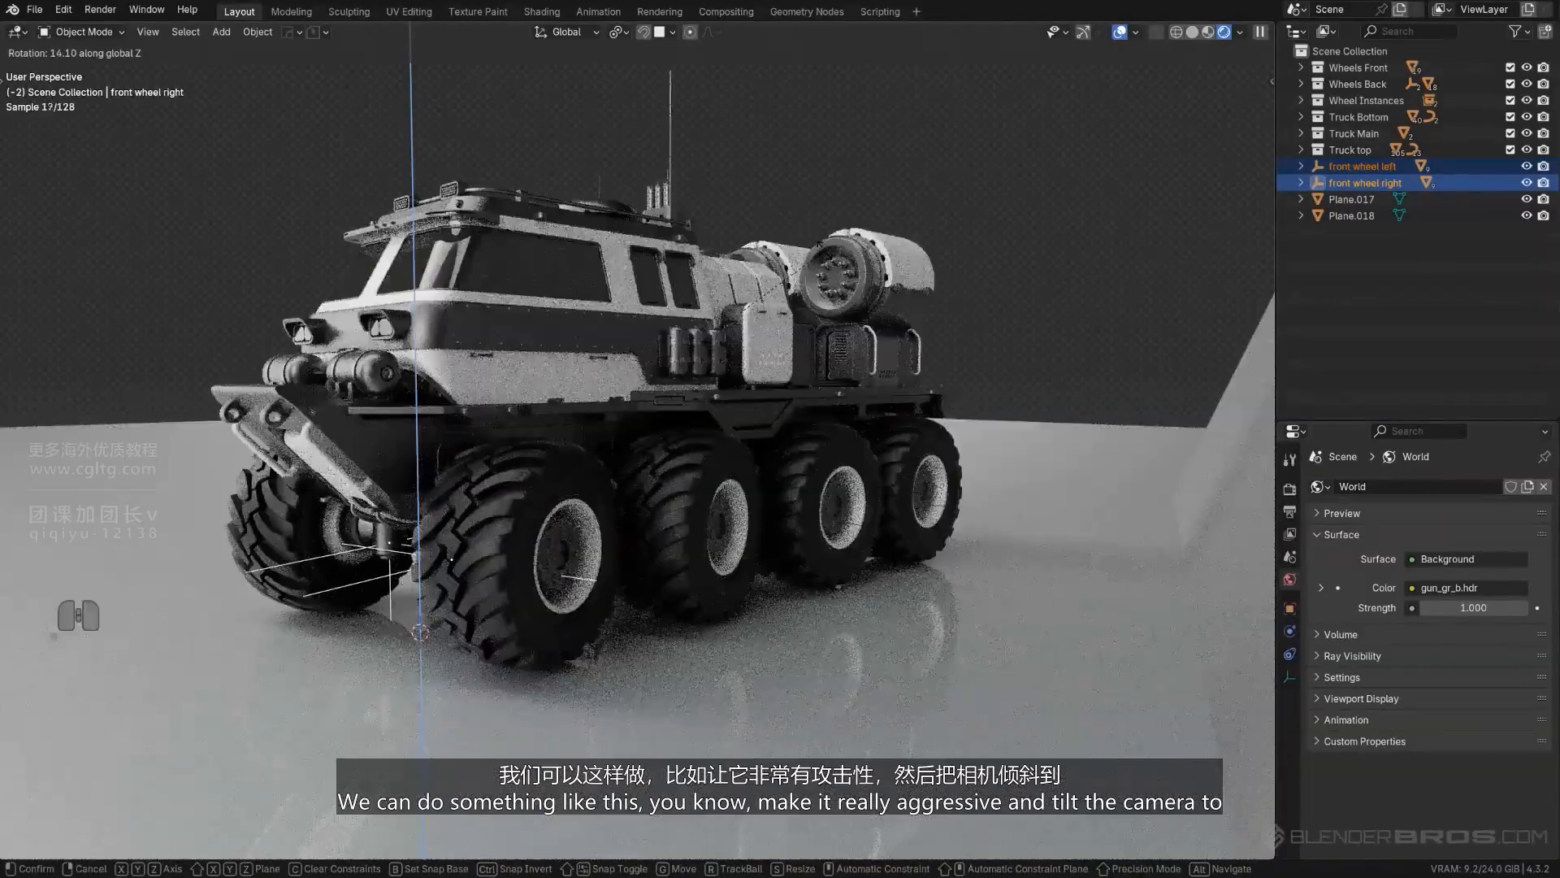
click(852, 268)
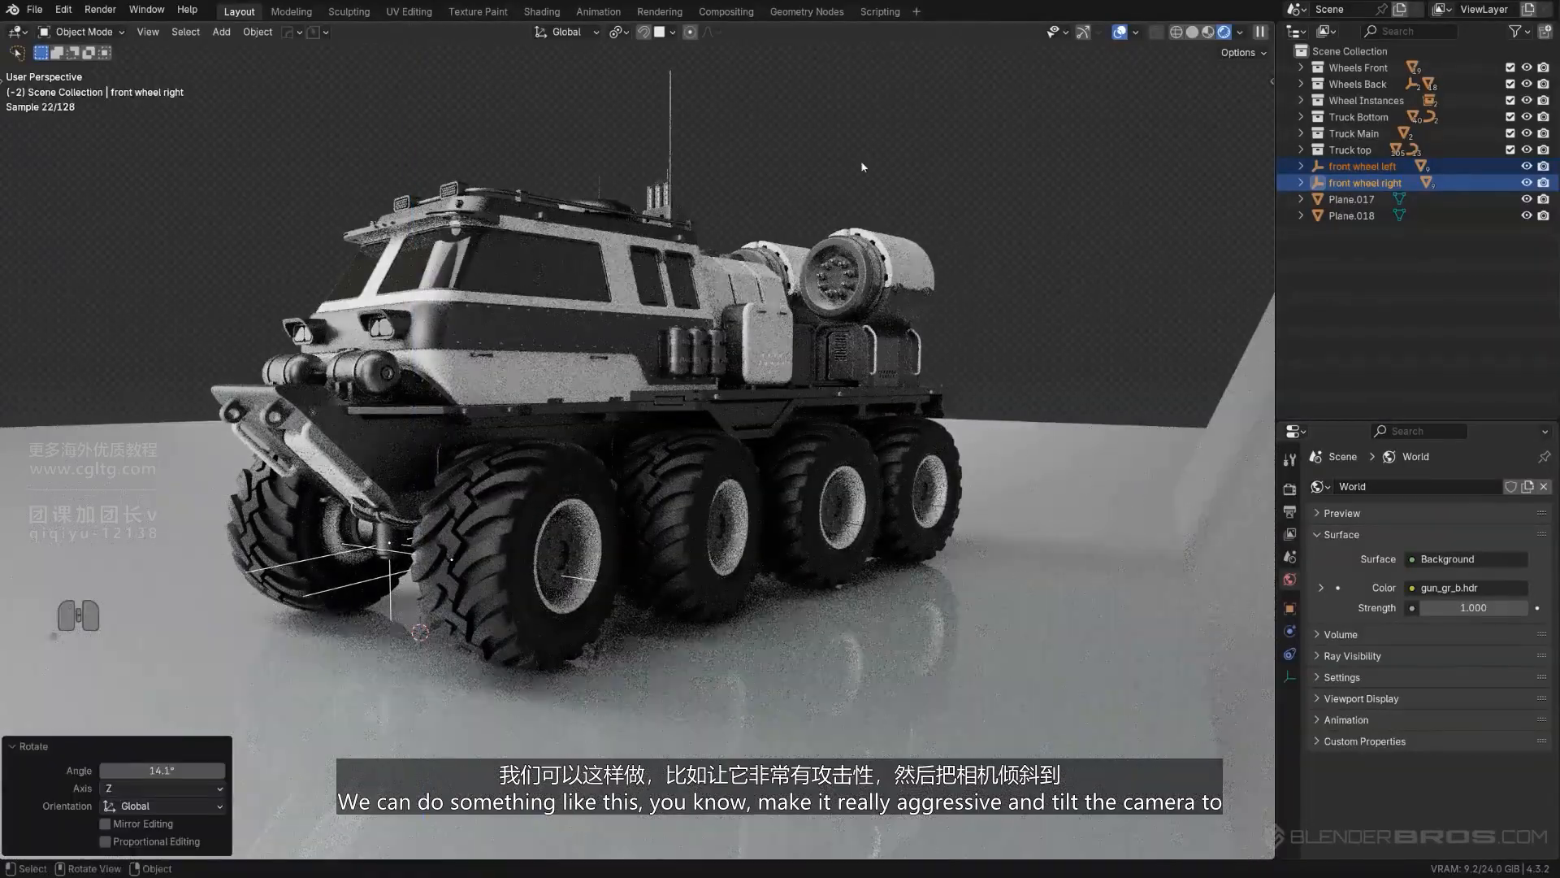
key(ctrl+z)
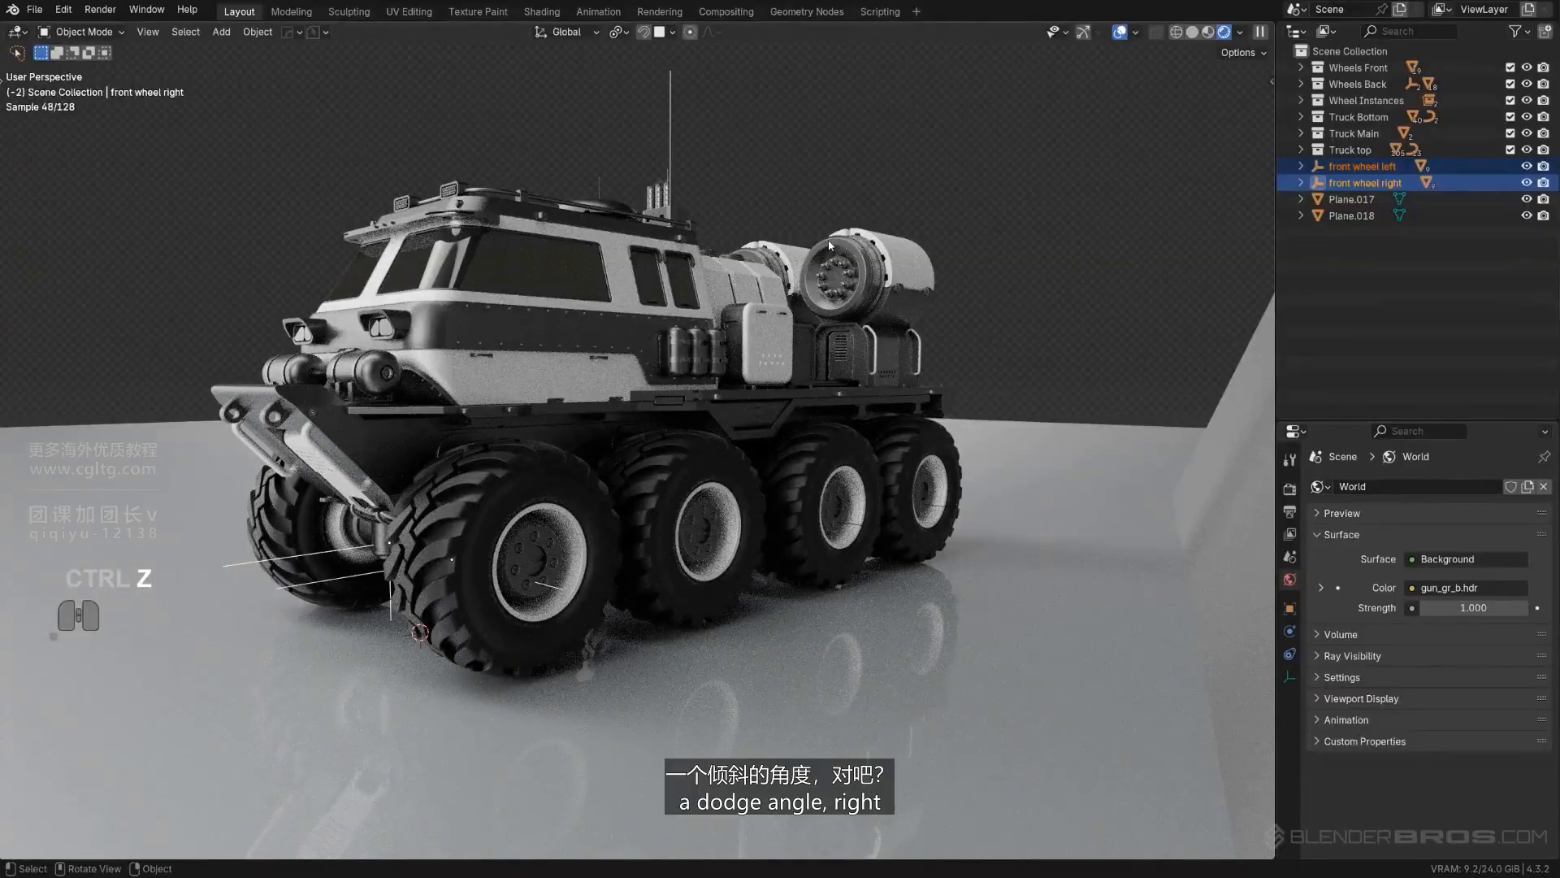
- Select the floor plane and rotate it around global Z beneath the truck
scroll(813, 439, down, 2)
click(905, 473)
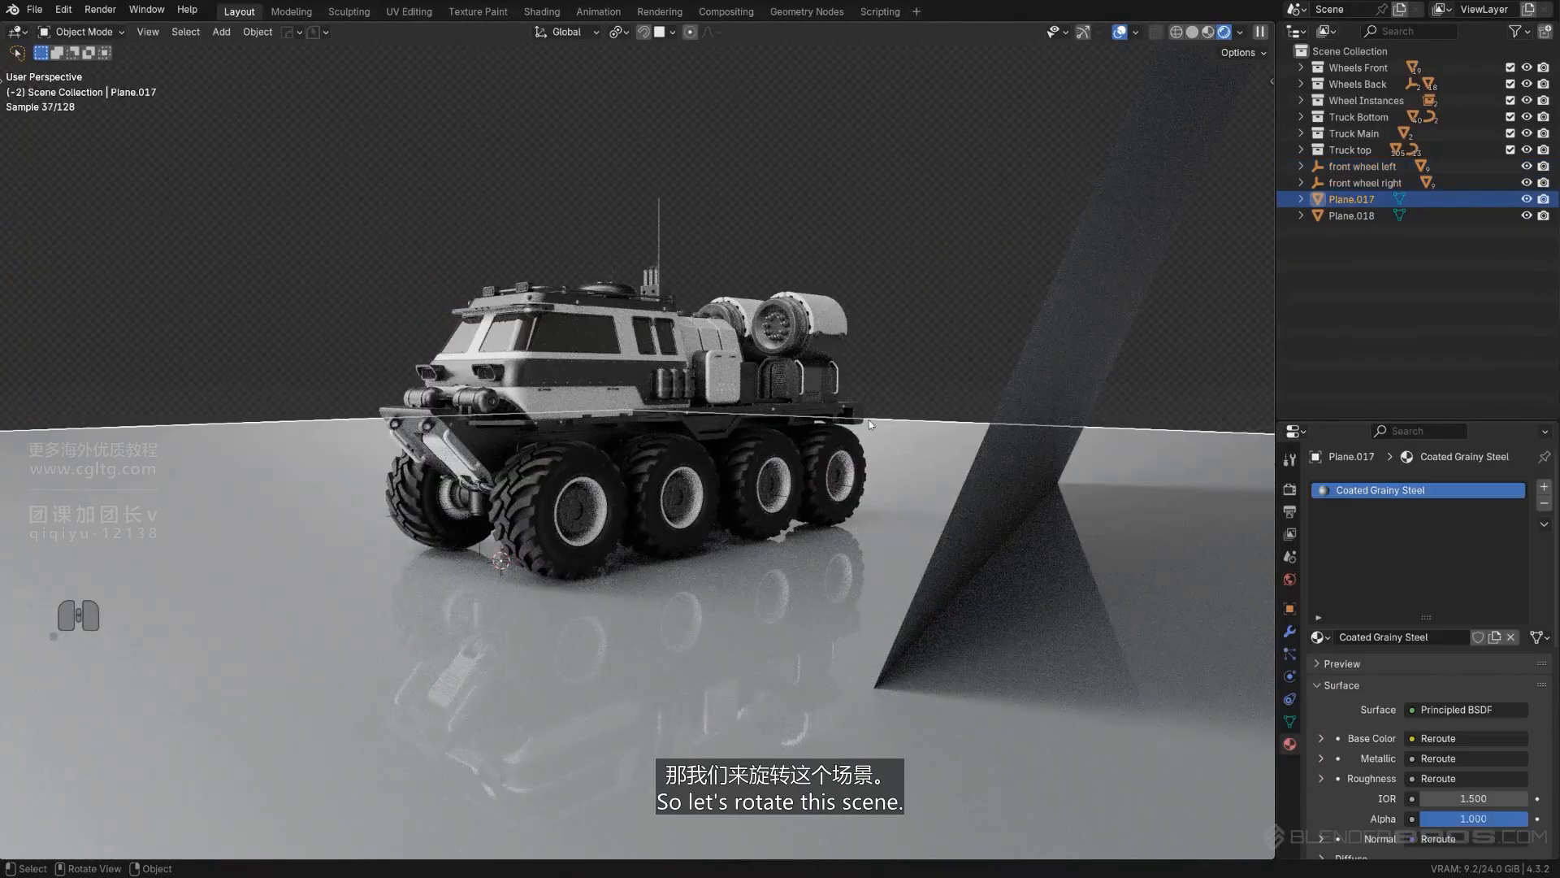
key(r)
key(z)
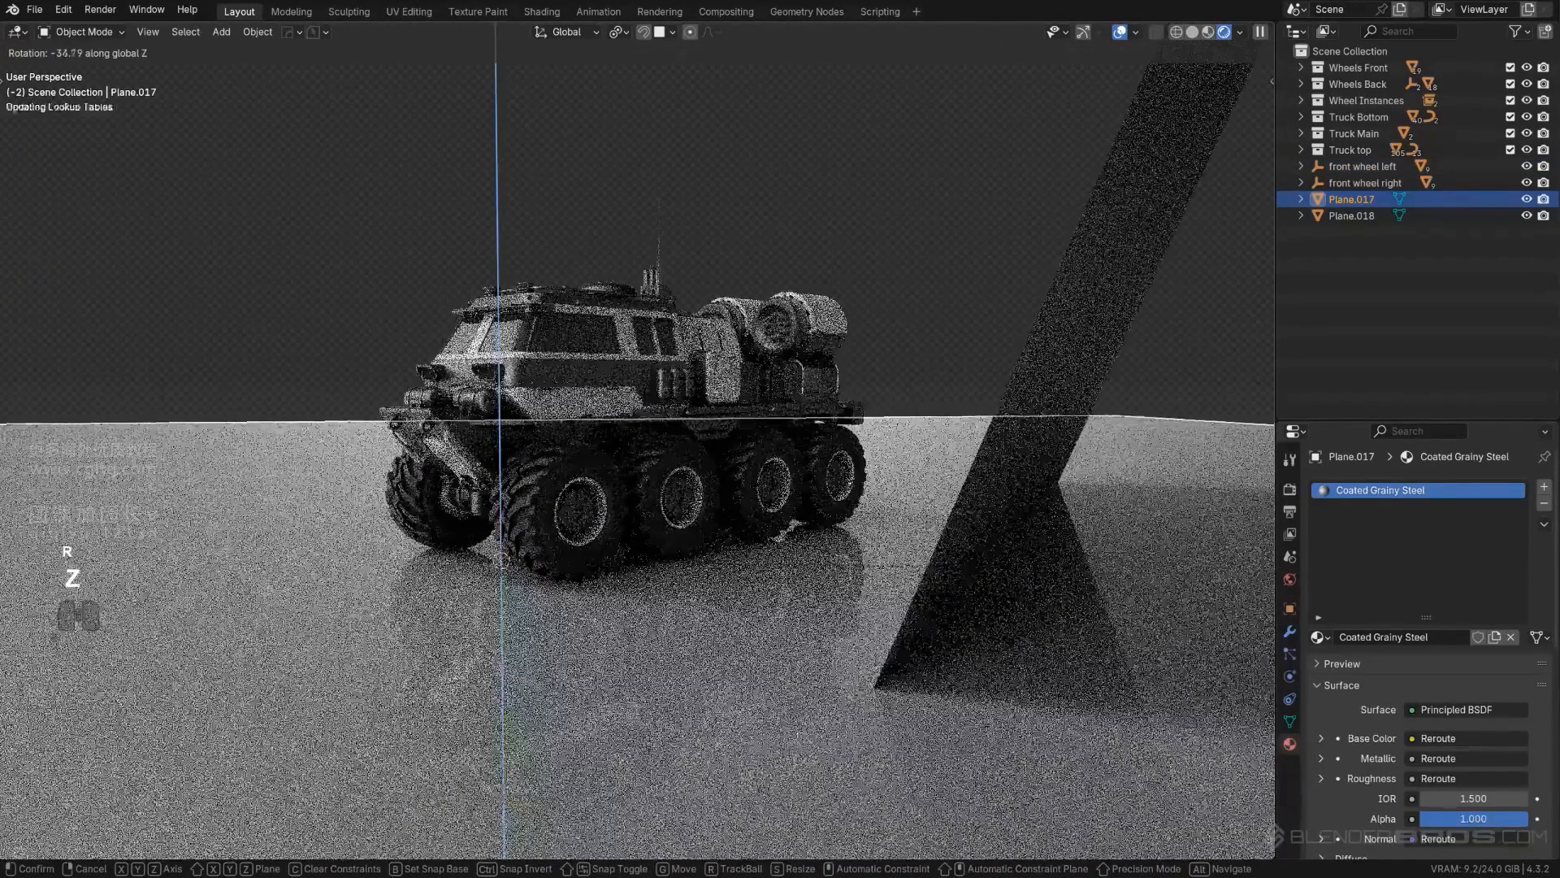
click(1004, 501)
- Edit the floor plane's mesh and extrude its far edge behind the truck upward about 73.83 m along Z
key(Tab)
scroll(860, 410, down, 4)
scroll(860, 410, down, 5)
middle_drag(845, 406, 699, 390)
key(e)
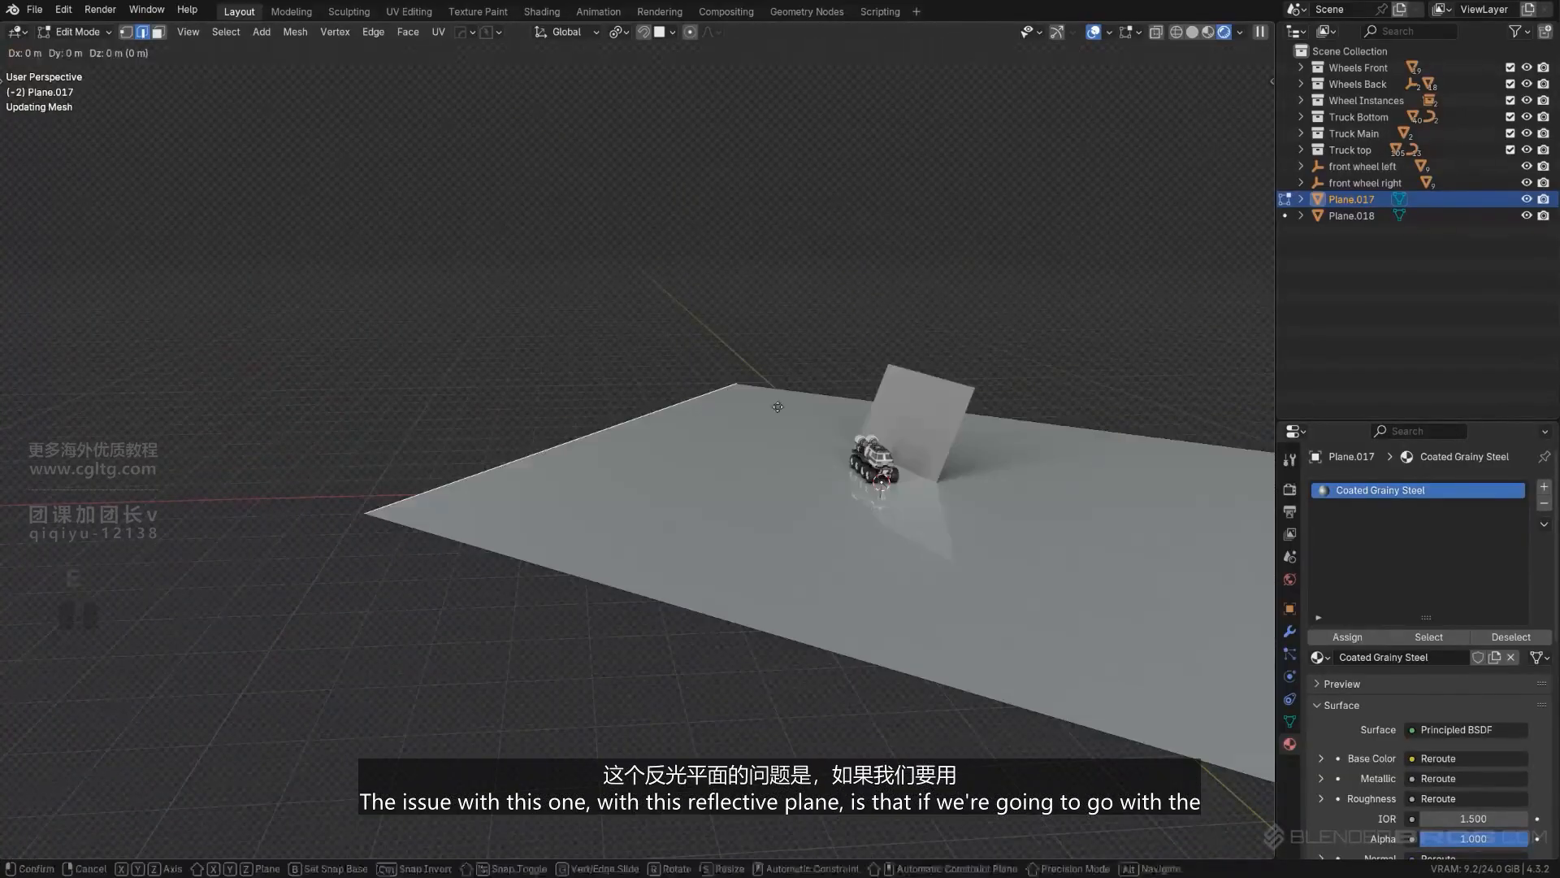
key(z)
click(715, 73)
- Move the extruded backdrop edge about -187.47 m along local X to form a sloped background
key(g)
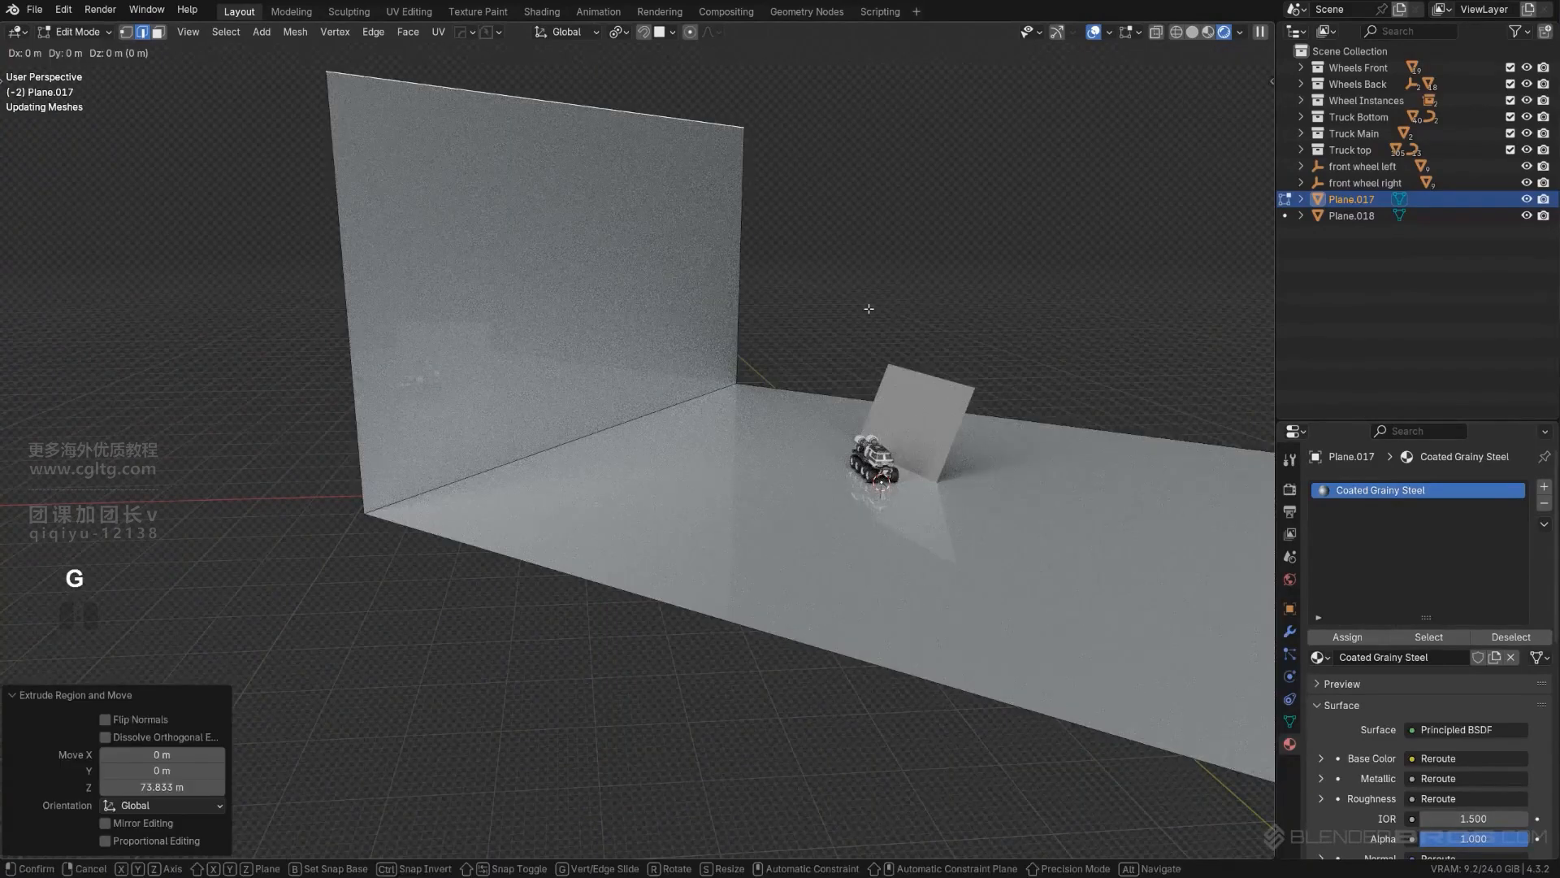
key(x)
key(x)
click(537, 302)
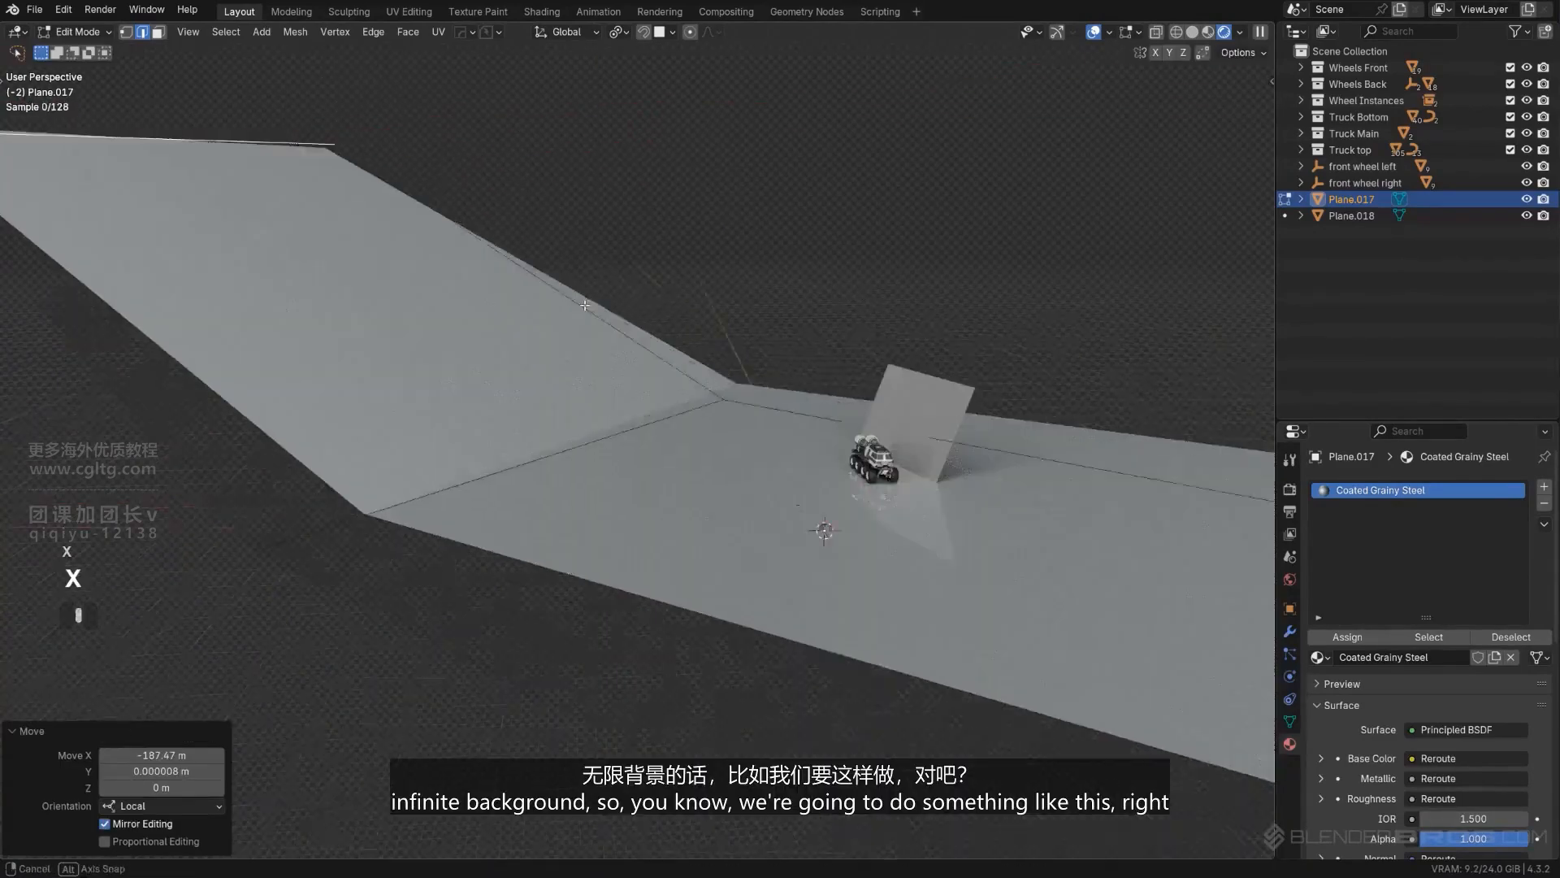
- Bevel the crease edge between floor and sloped backdrop with a width of about 36.2 m and 13 segments
middle_drag(561, 304, 506, 300)
scroll(506, 301, down, 6)
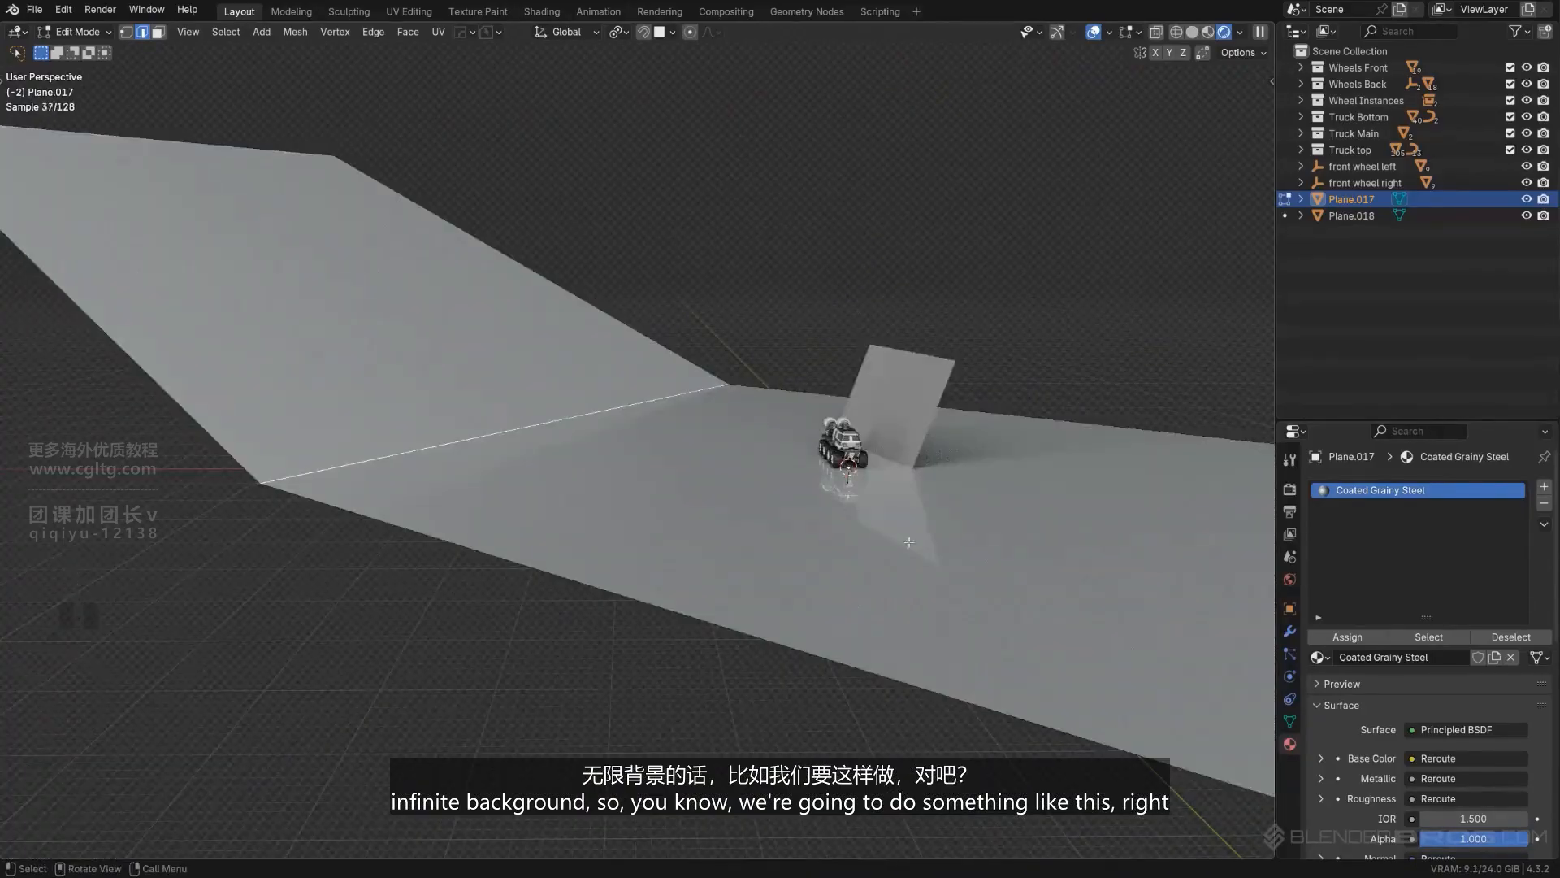
key(ctrl+b)
scroll(1083, 552, up, 5)
click(1088, 514)
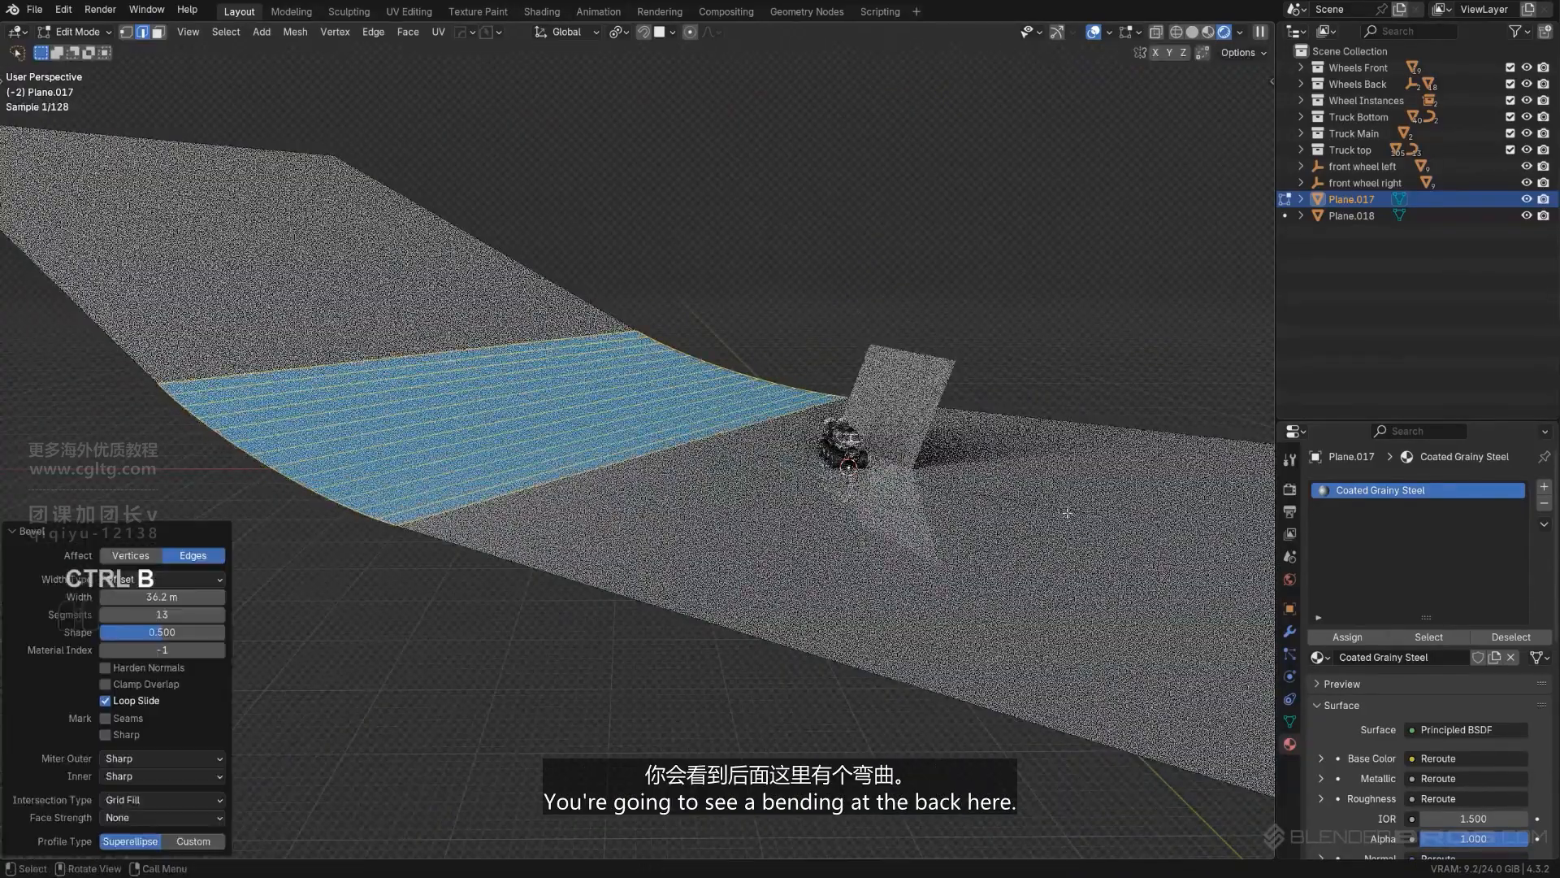
- Sharpen the curved backdrop plane with Ssharp at 30° in Object Mode and inspect its bend behind the truck
key(Tab)
key(q)
click(556, 348)
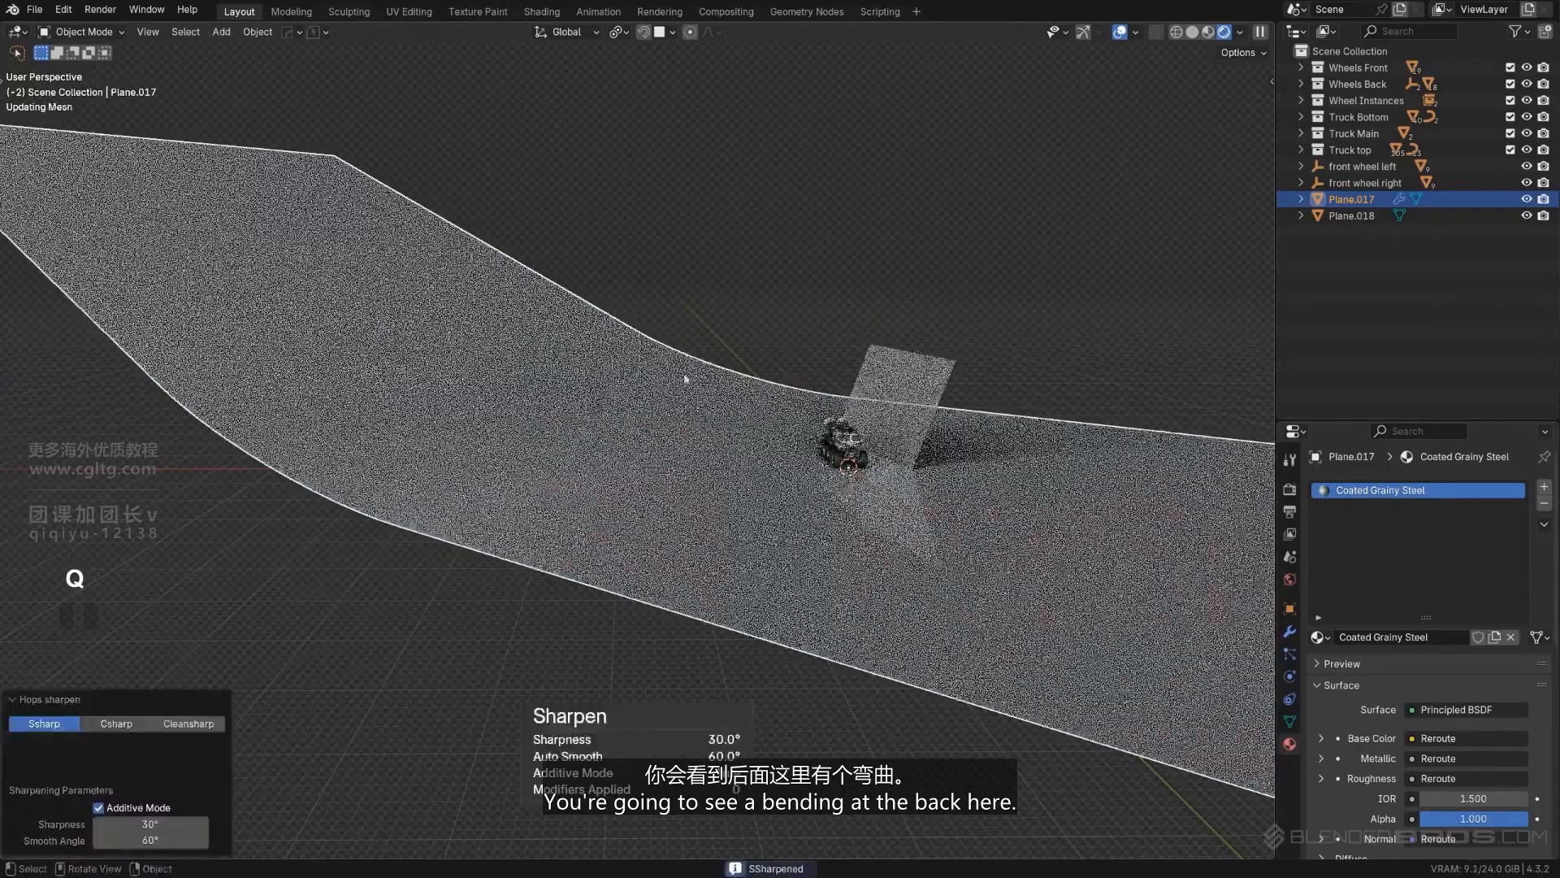
middle_drag(561, 354, 597, 364)
scroll(506, 356, up, 4)
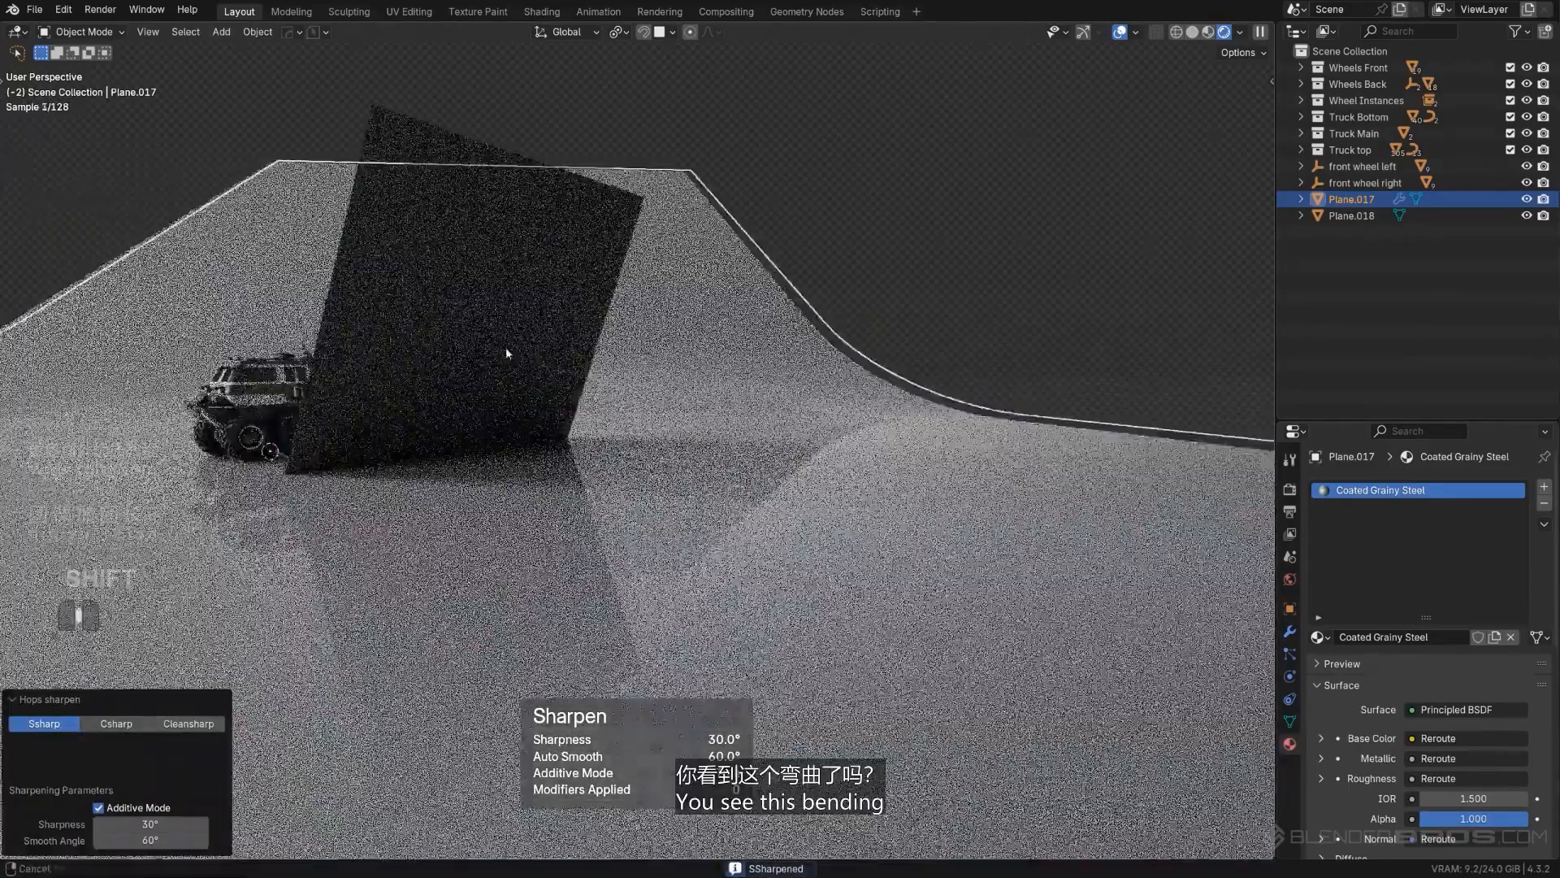
shift+middle_drag(506, 349, 627, 348)
scroll(414, 348, up, 3)
shift+middle_drag(414, 348, 675, 367)
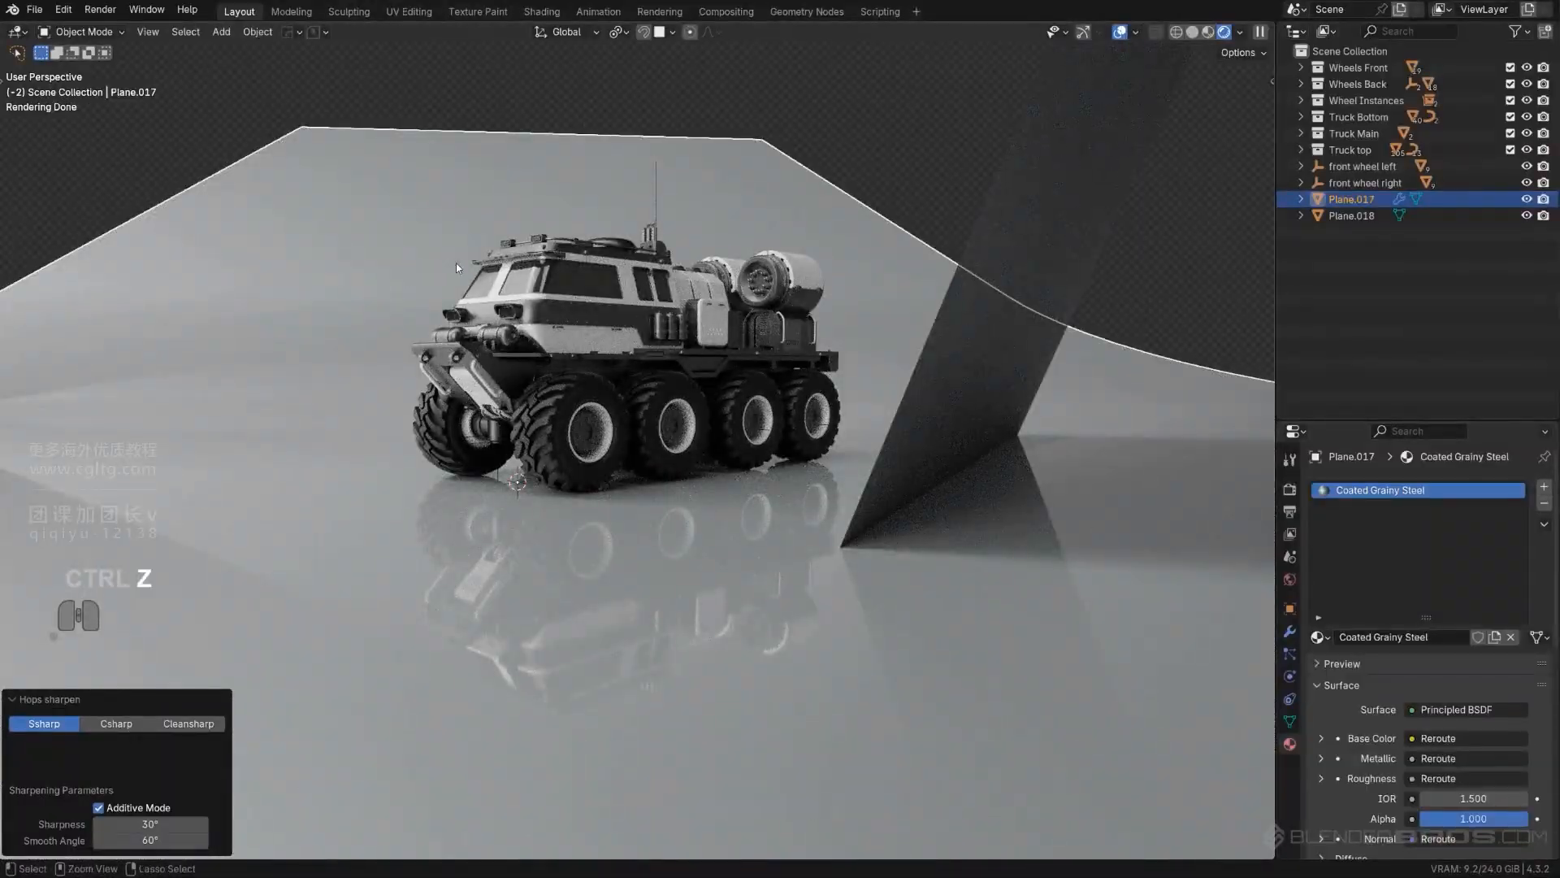
- Undo the sharpening, bevel and extruded slope of the backdrop, and return the floor plane to Object Mode
key(ctrl+z)
key(ctrl+z)
key(ctrl+z)
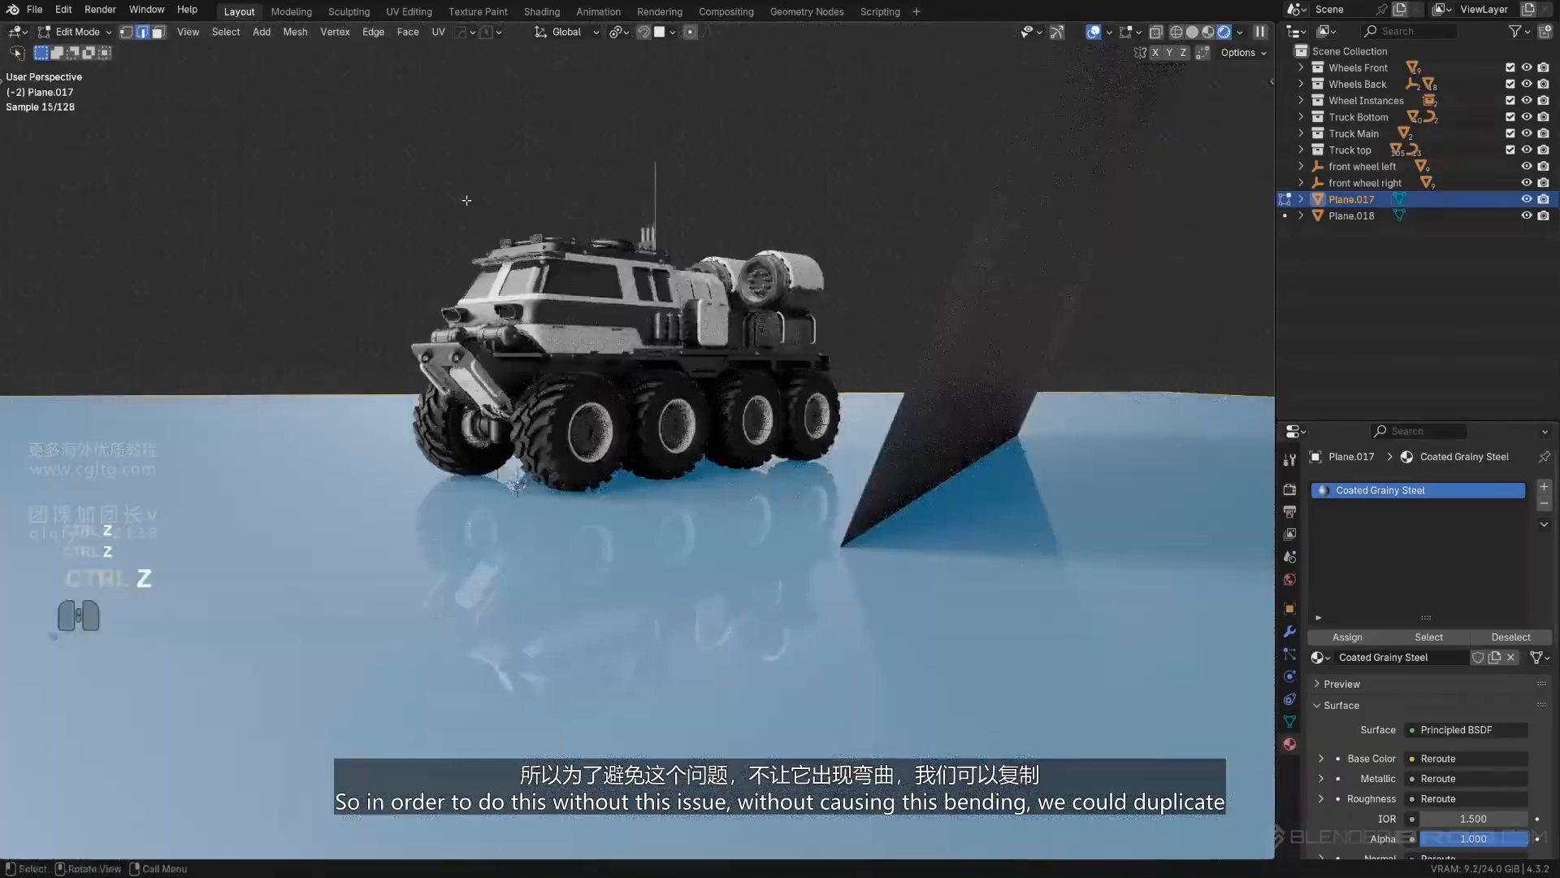
scroll(488, 219, down, 3)
key(Tab)
key(Tab)
scroll(533, 202, down, 5)
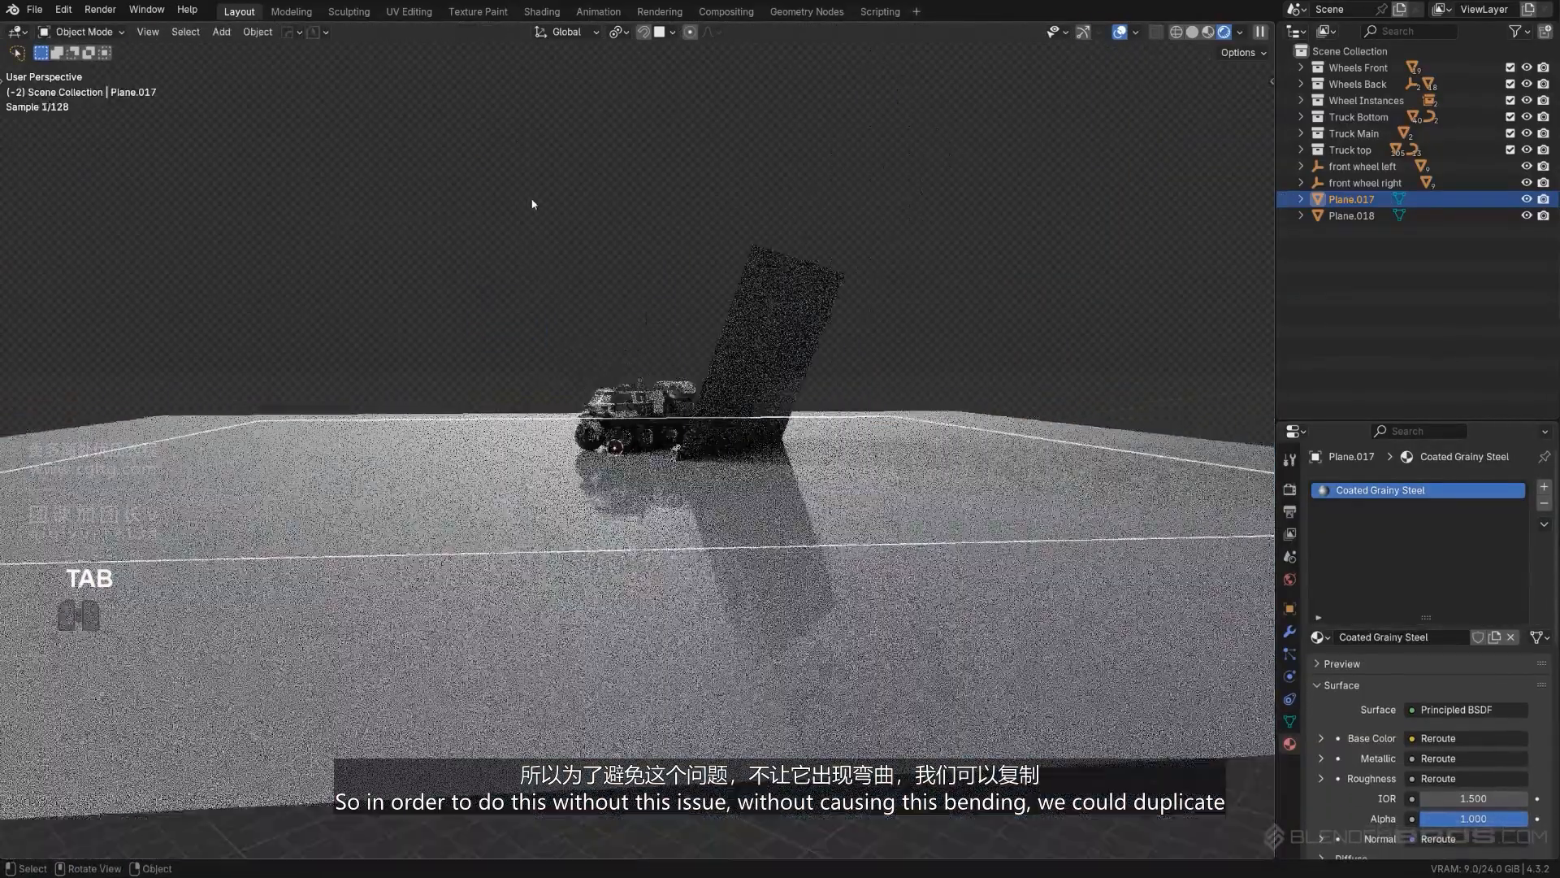
- Duplicate the floor plane, shift the copy along local X behind the truck, and move it about -6.05 m along global Z
middle_drag(533, 202, 733, 414)
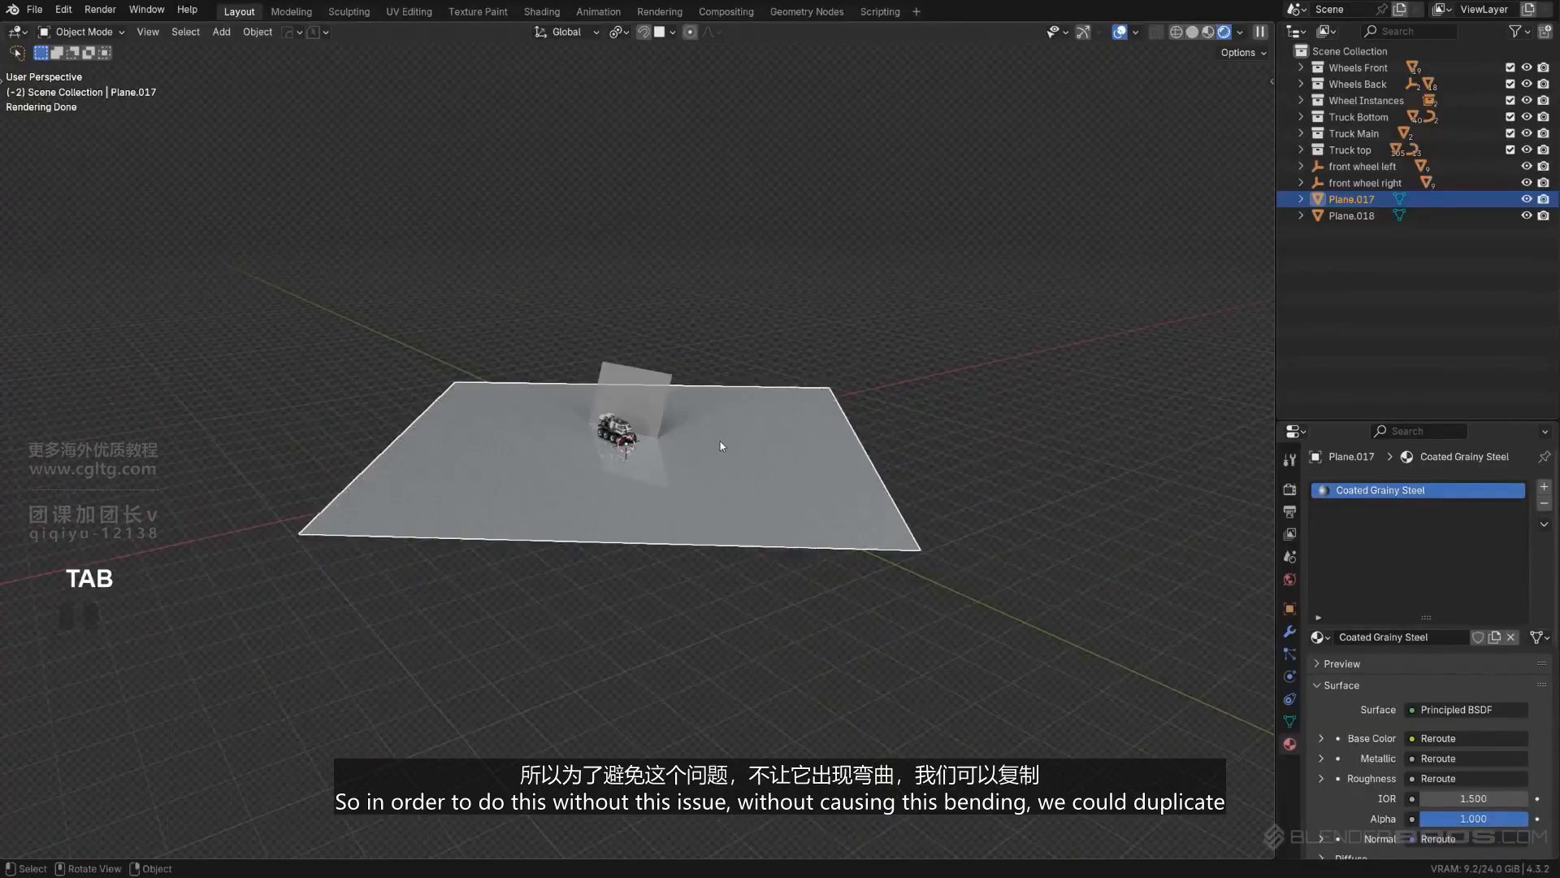
key(shift+d)
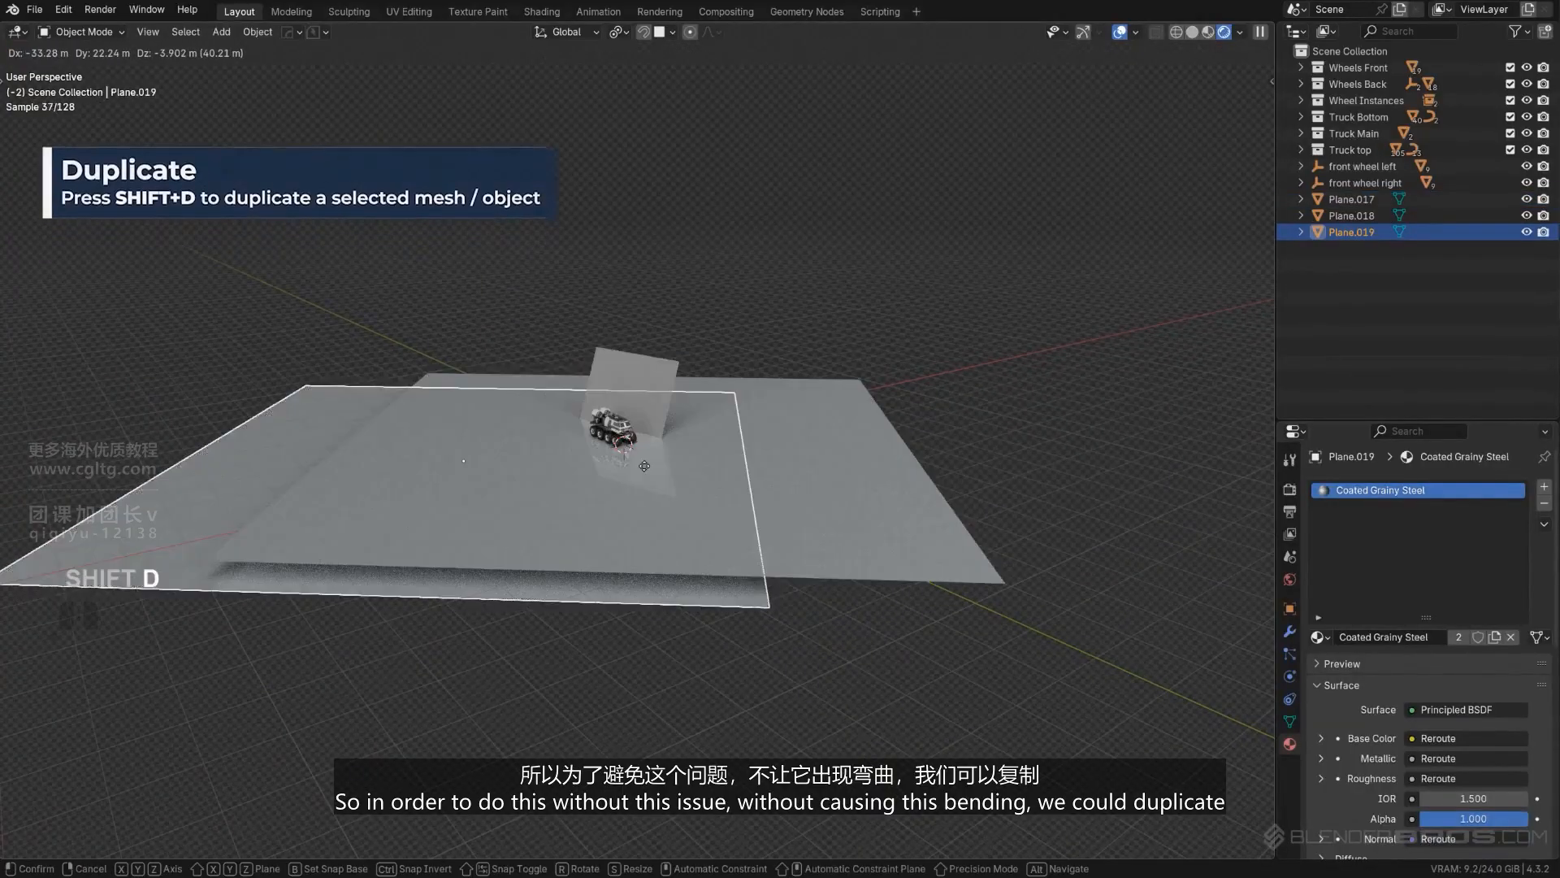
key(x)
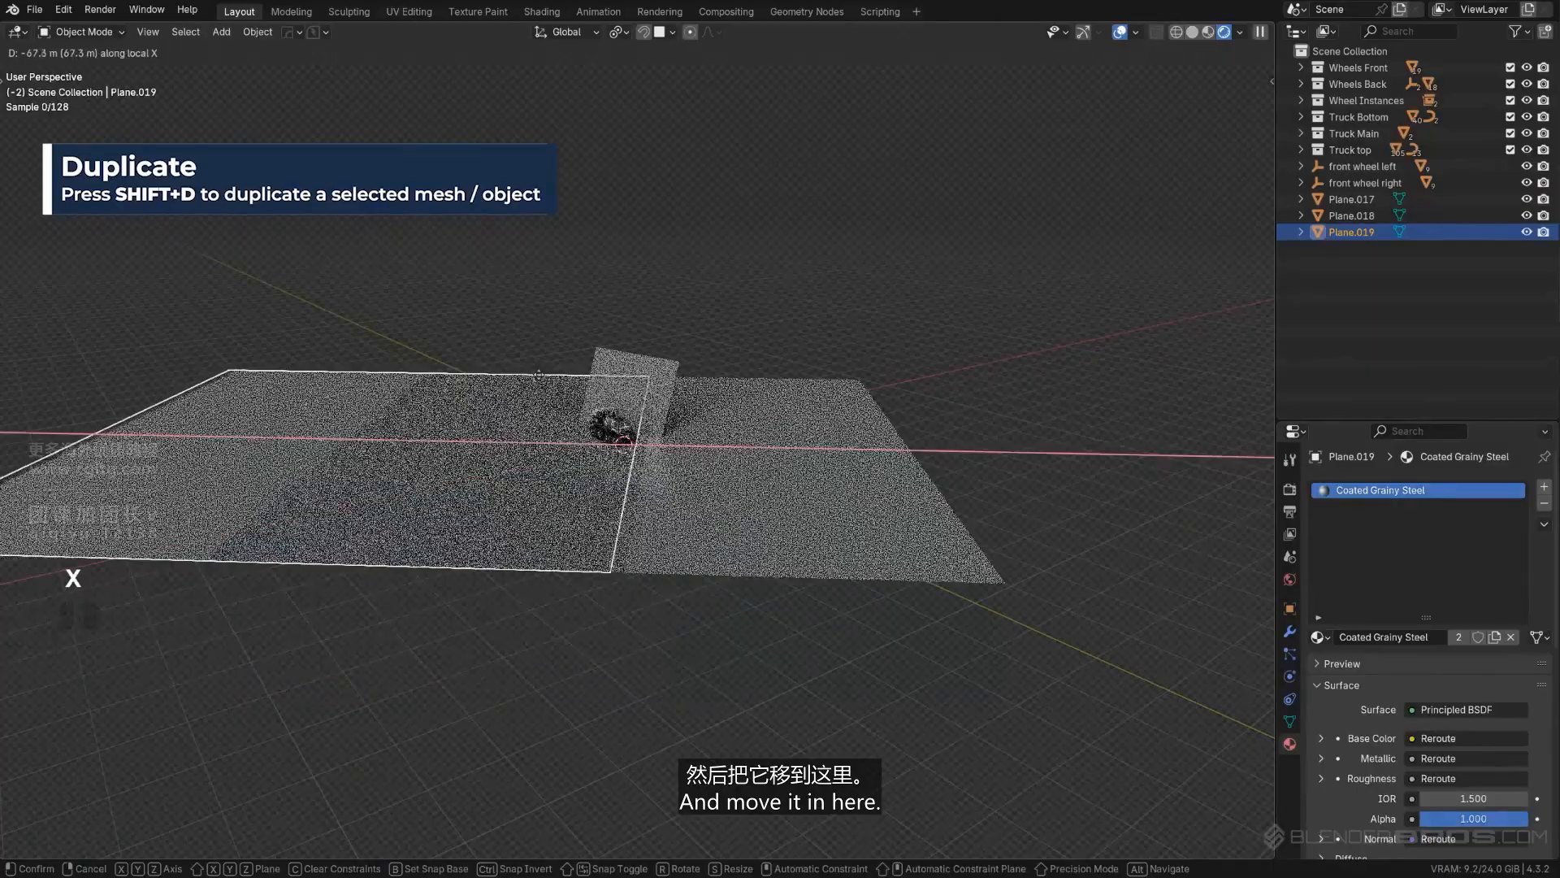
click(548, 397)
key(g)
key(z)
click(697, 411)
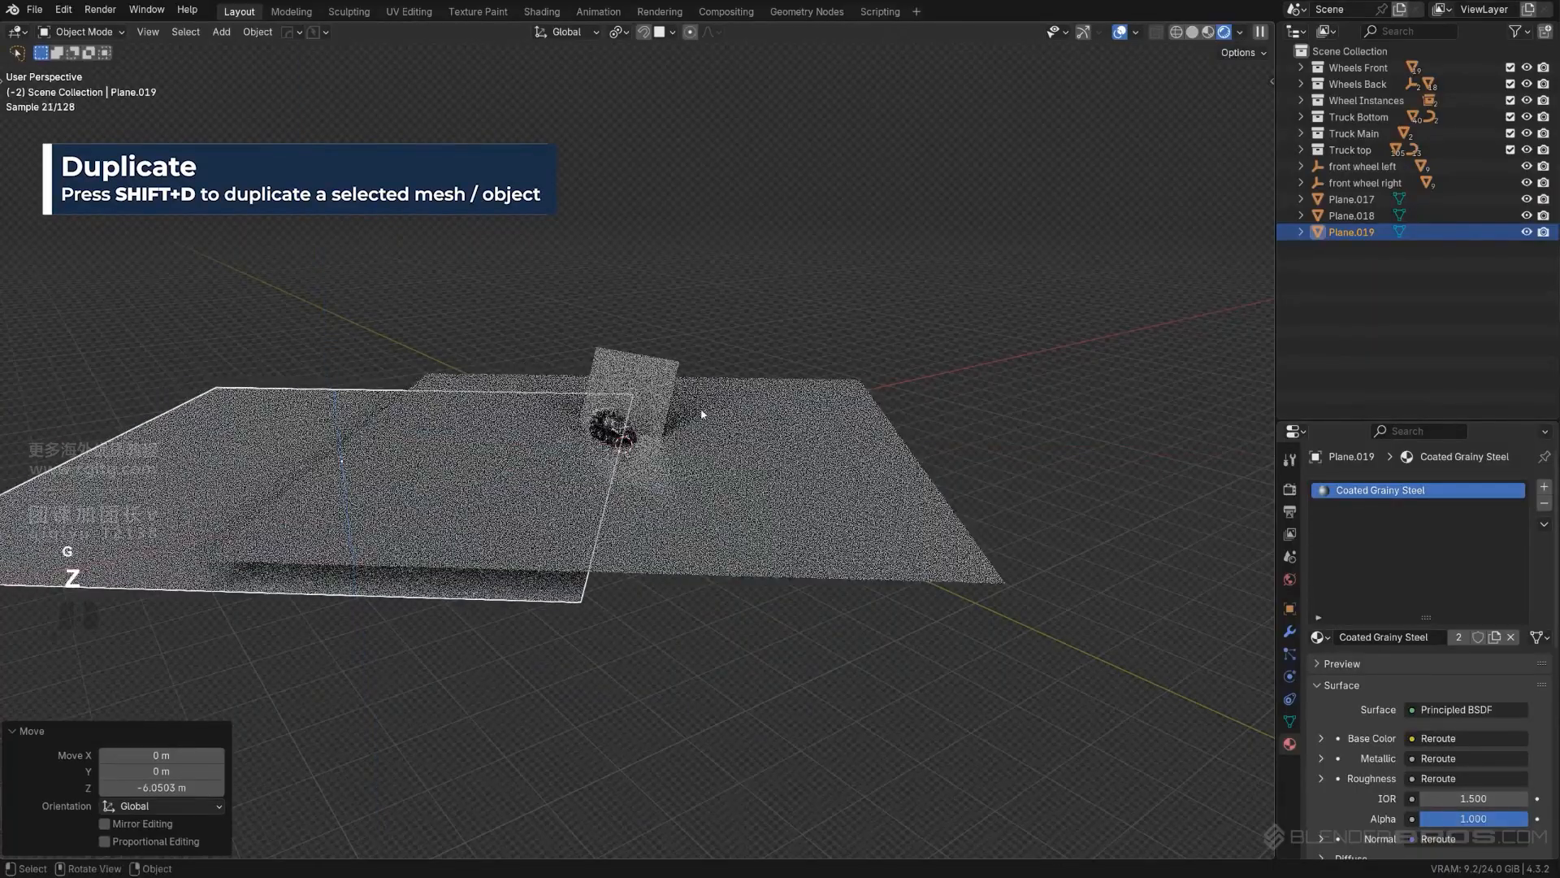
- Rotate the duplicated plane about 67.7° around local Y as a tilted backdrop
key(r)
key(y)
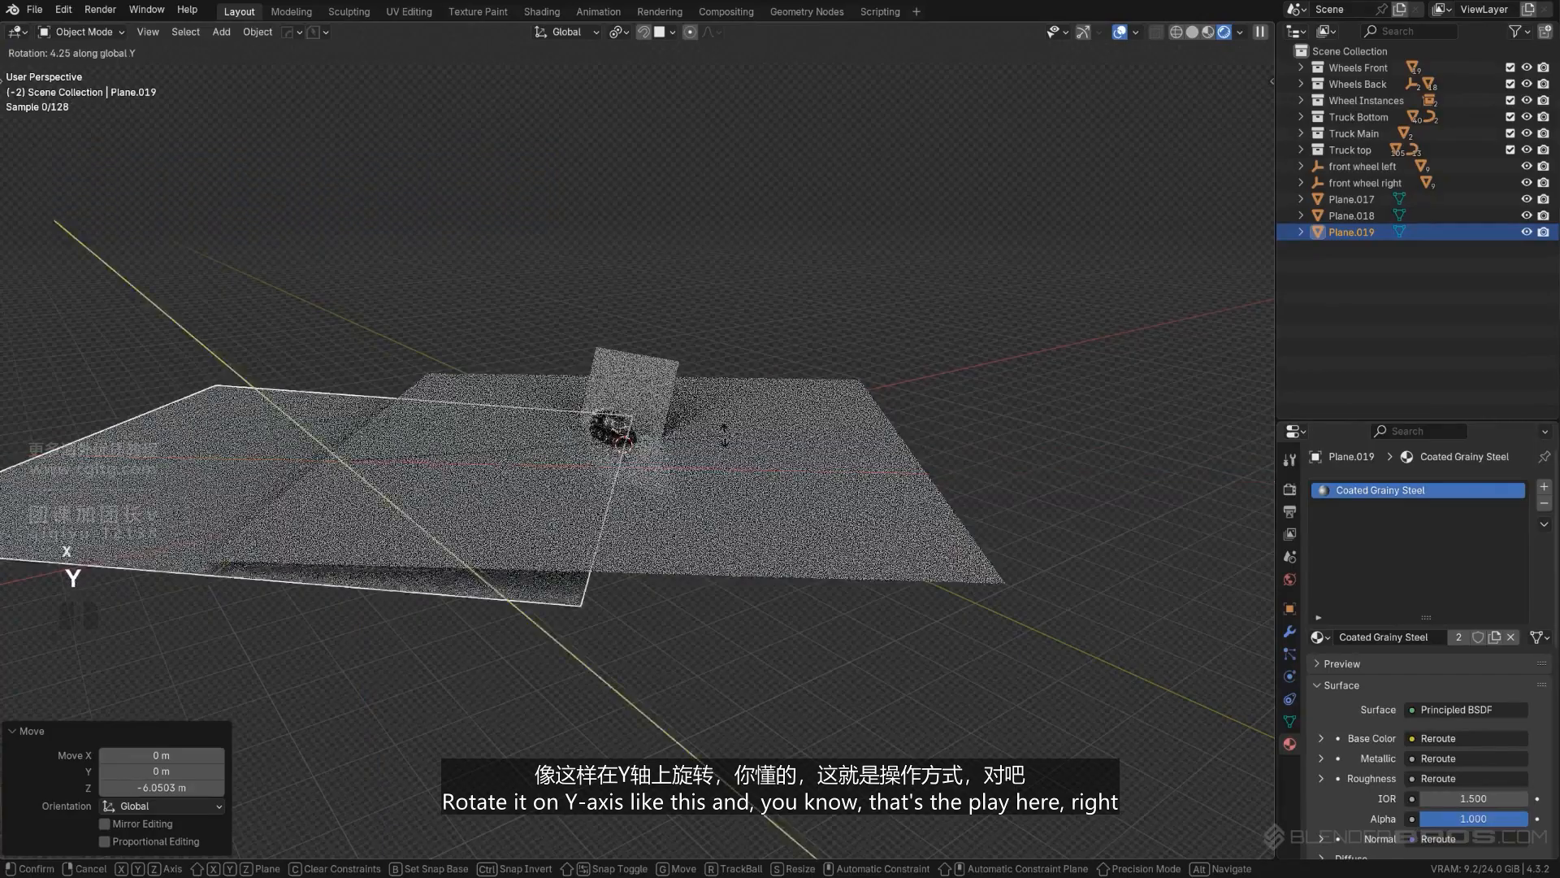
click(505, 681)
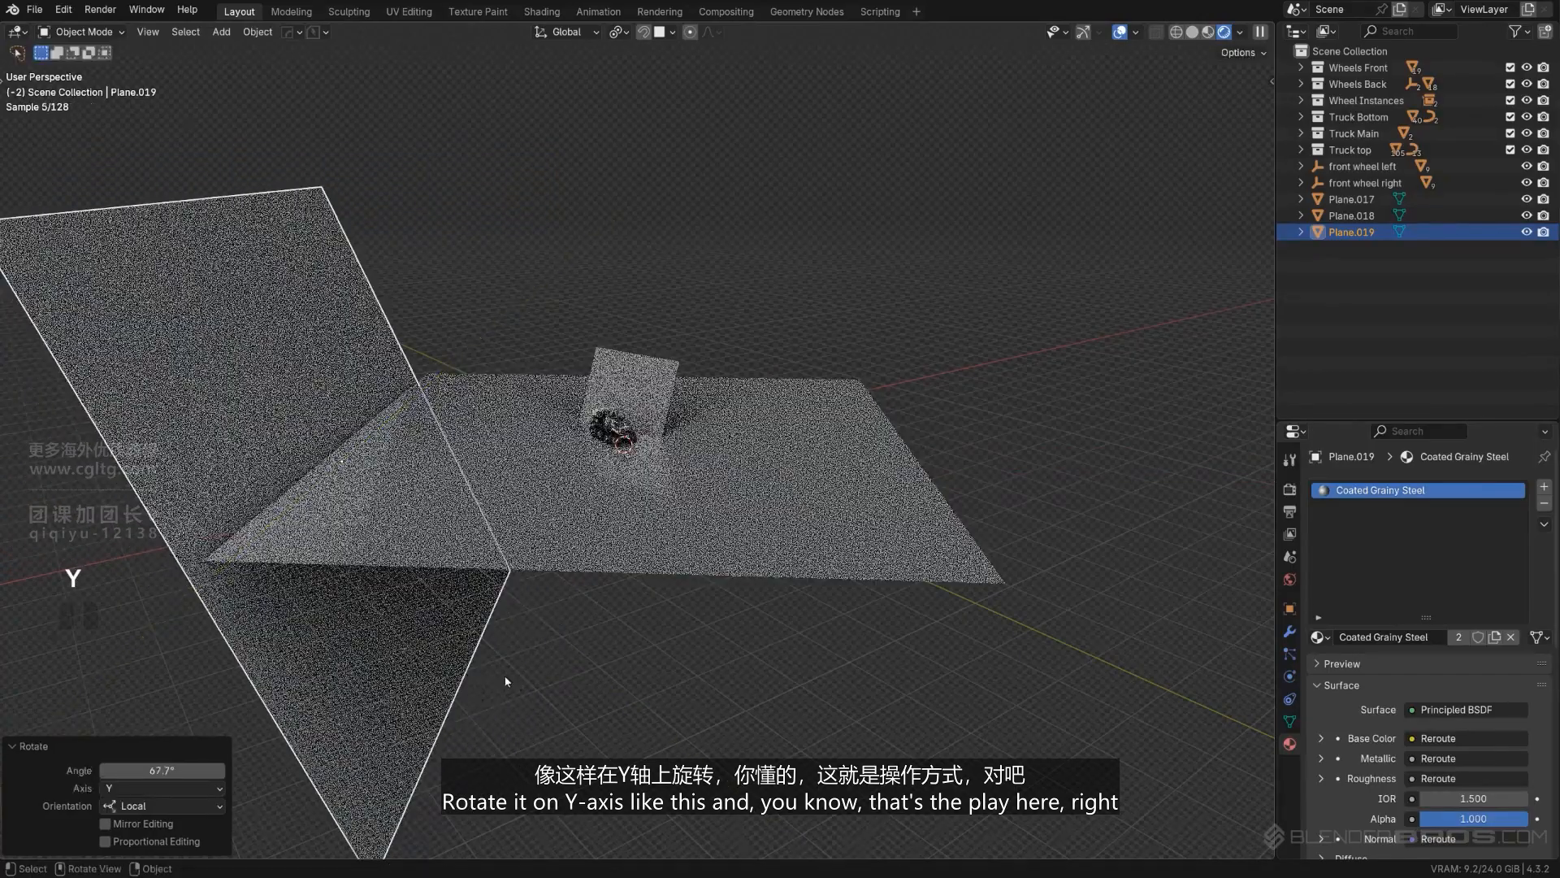
- Frame the truck against the tilted backdrop and create a camera from this view with Smart View Cam
middle_drag(663, 505, 619, 375)
scroll(664, 346, up, 3)
scroll(620, 355, up, 5)
scroll(627, 379, down, 3)
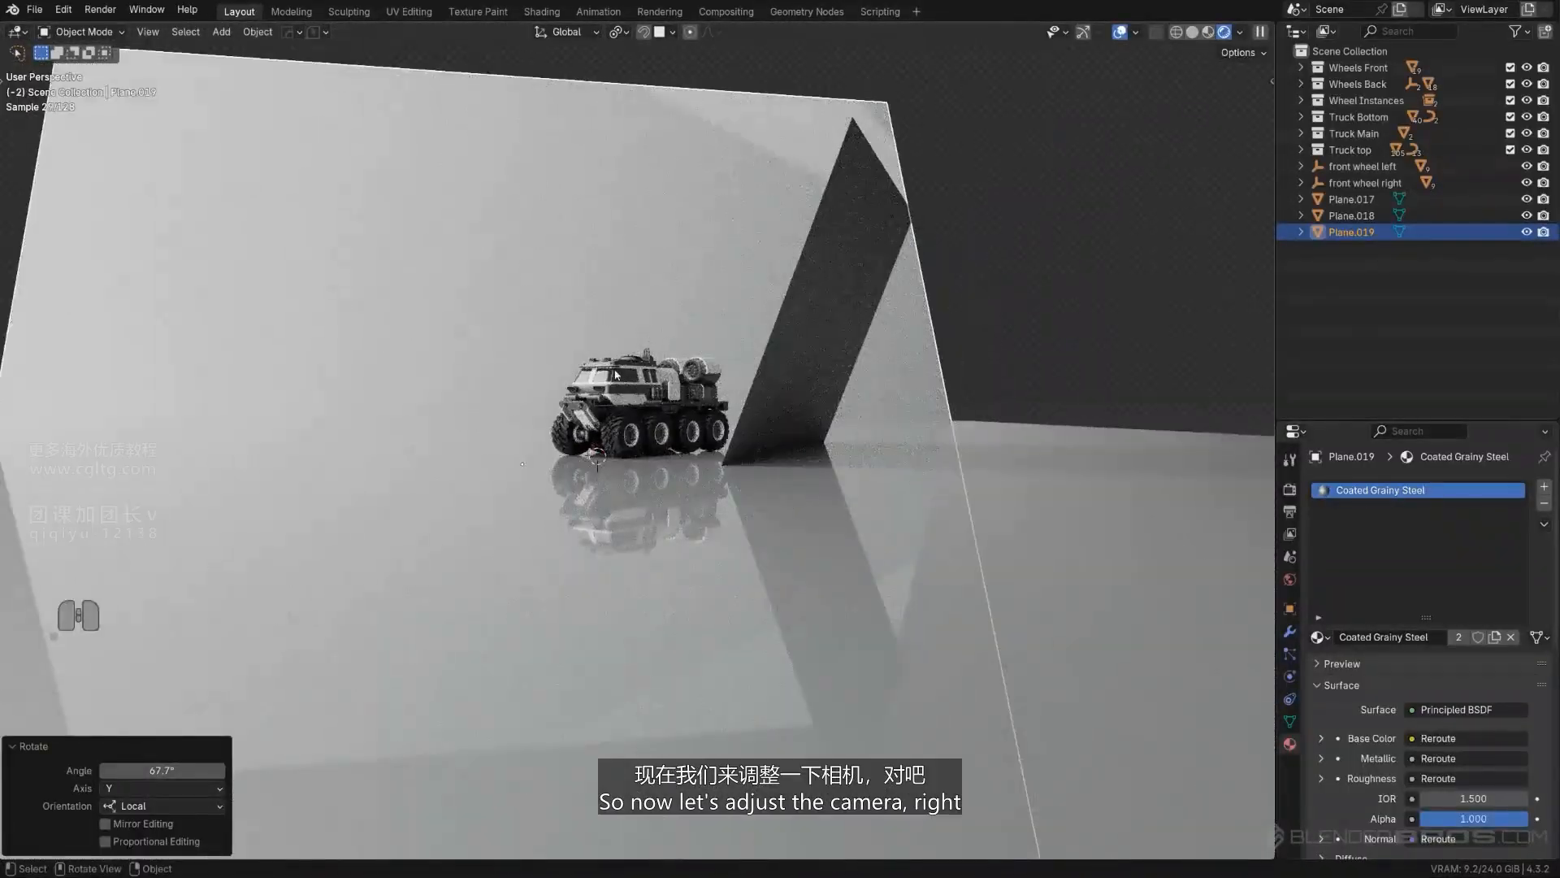
key(Page_Down)
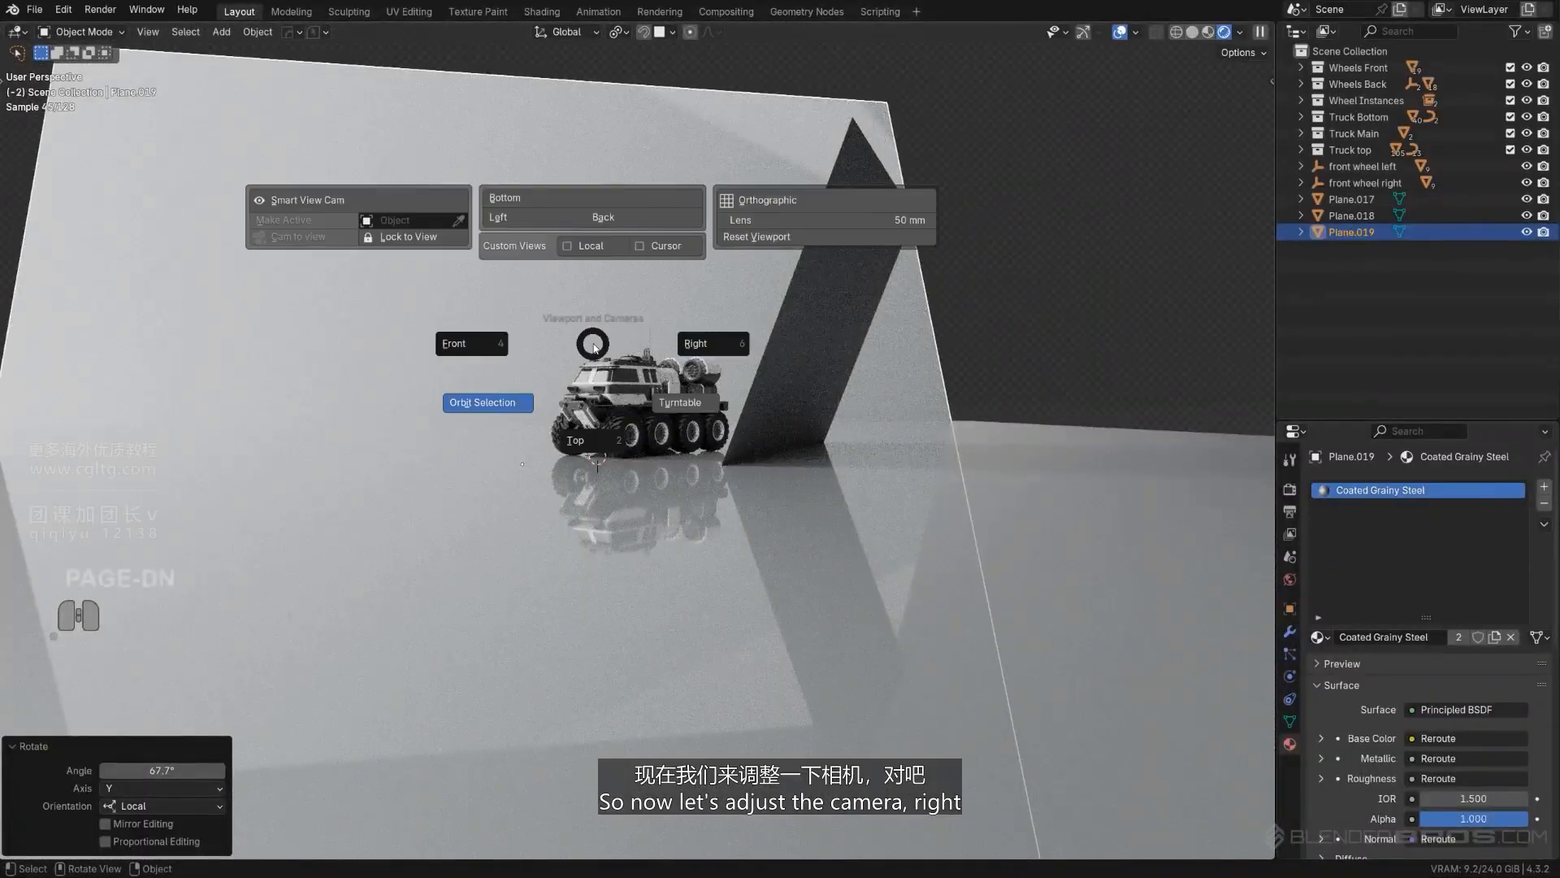
click(365, 199)
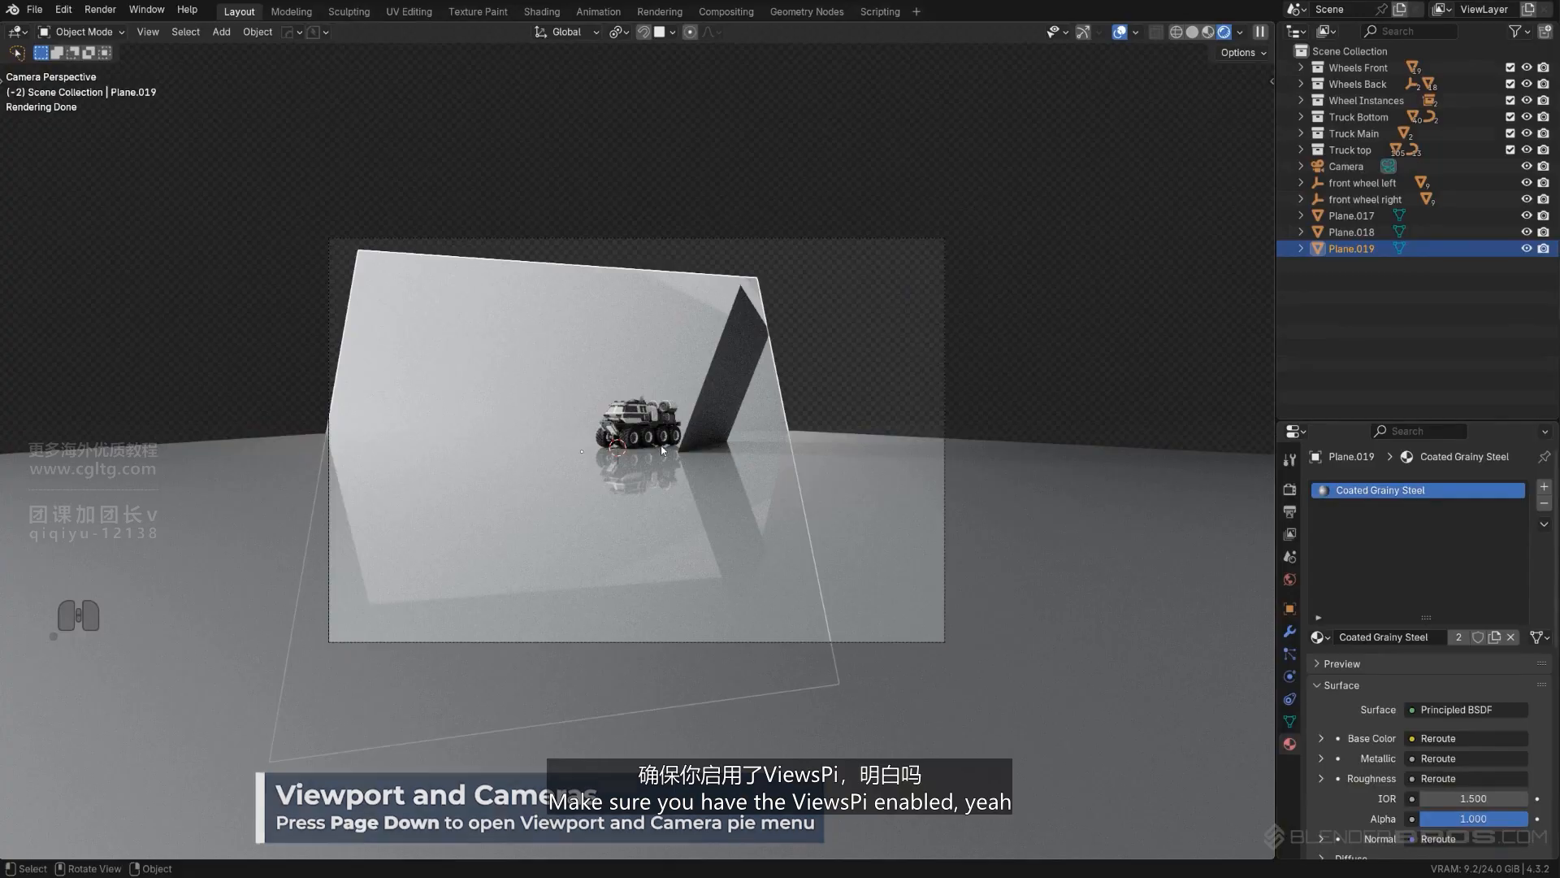
- Lock the camera to the view and move it closer to the truck in a three-quarter framing
key(Page_Down)
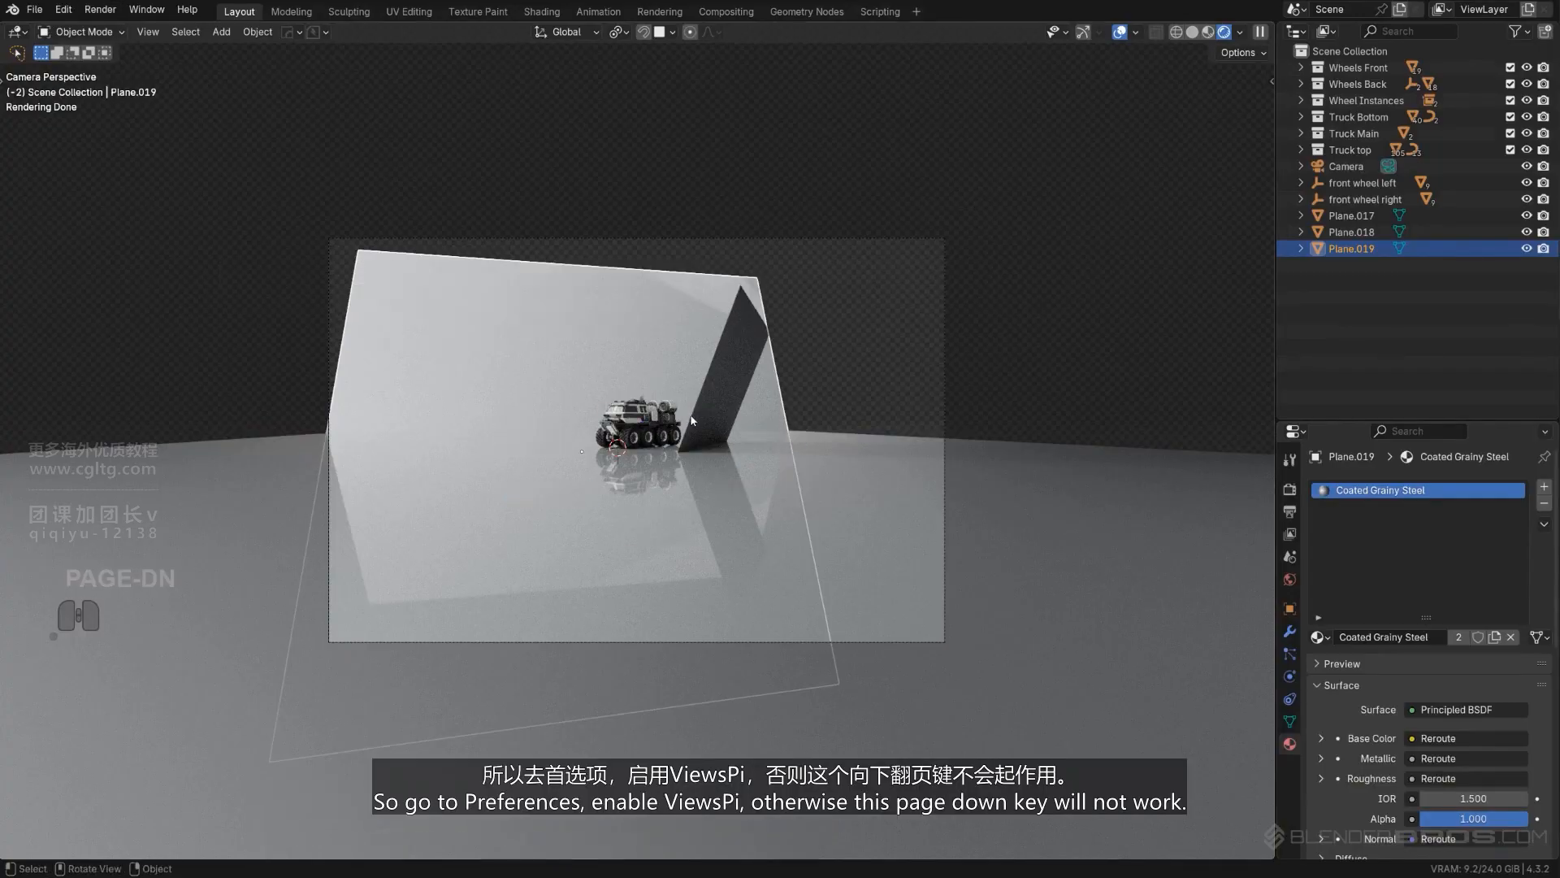
key(Page_Down)
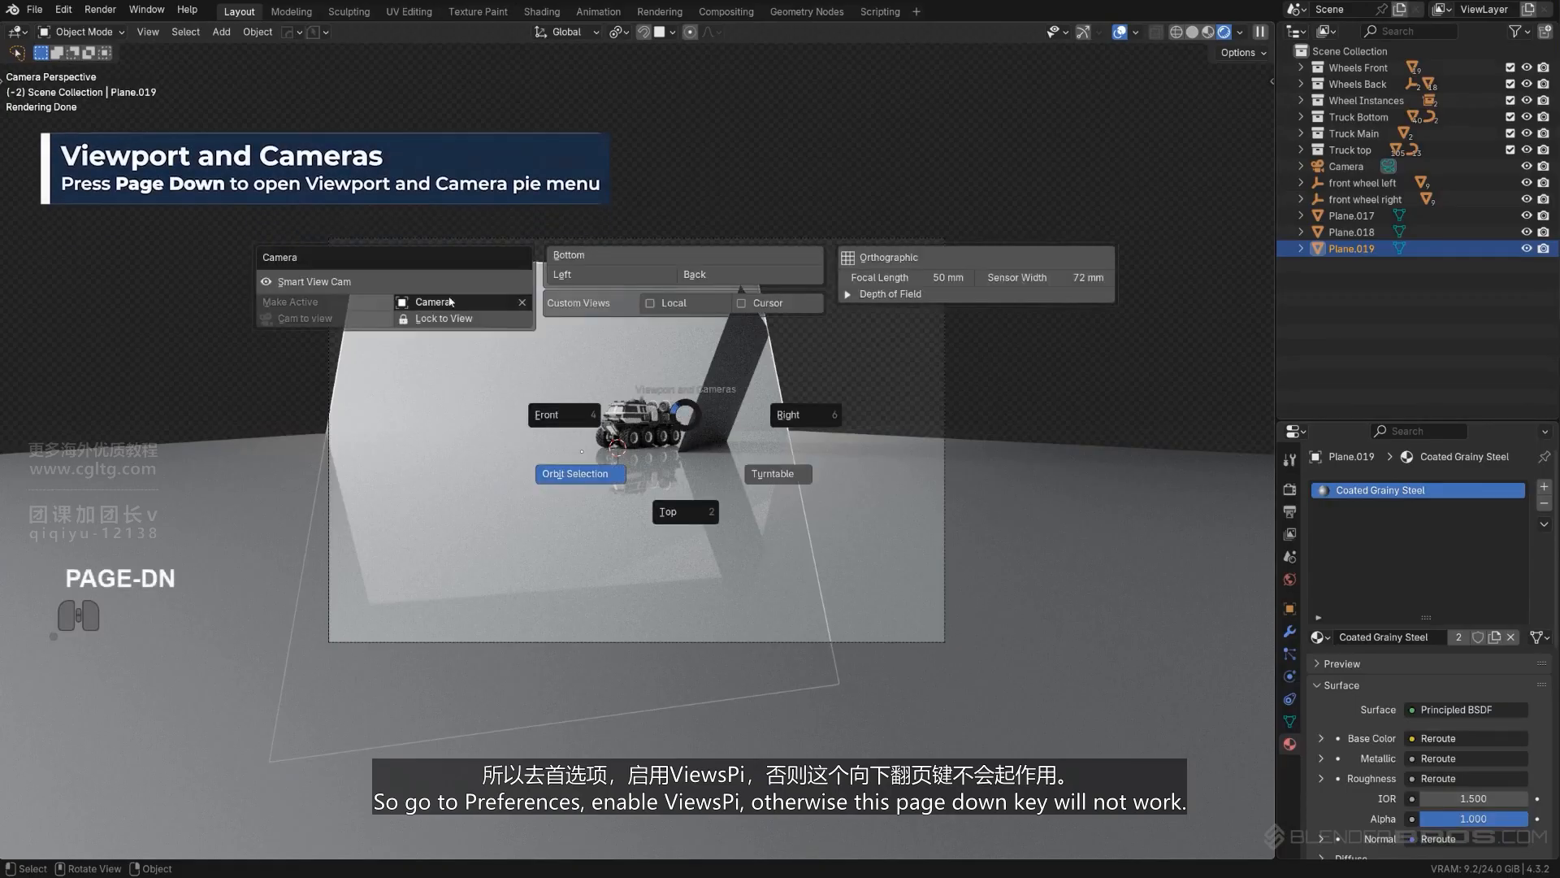
click(476, 323)
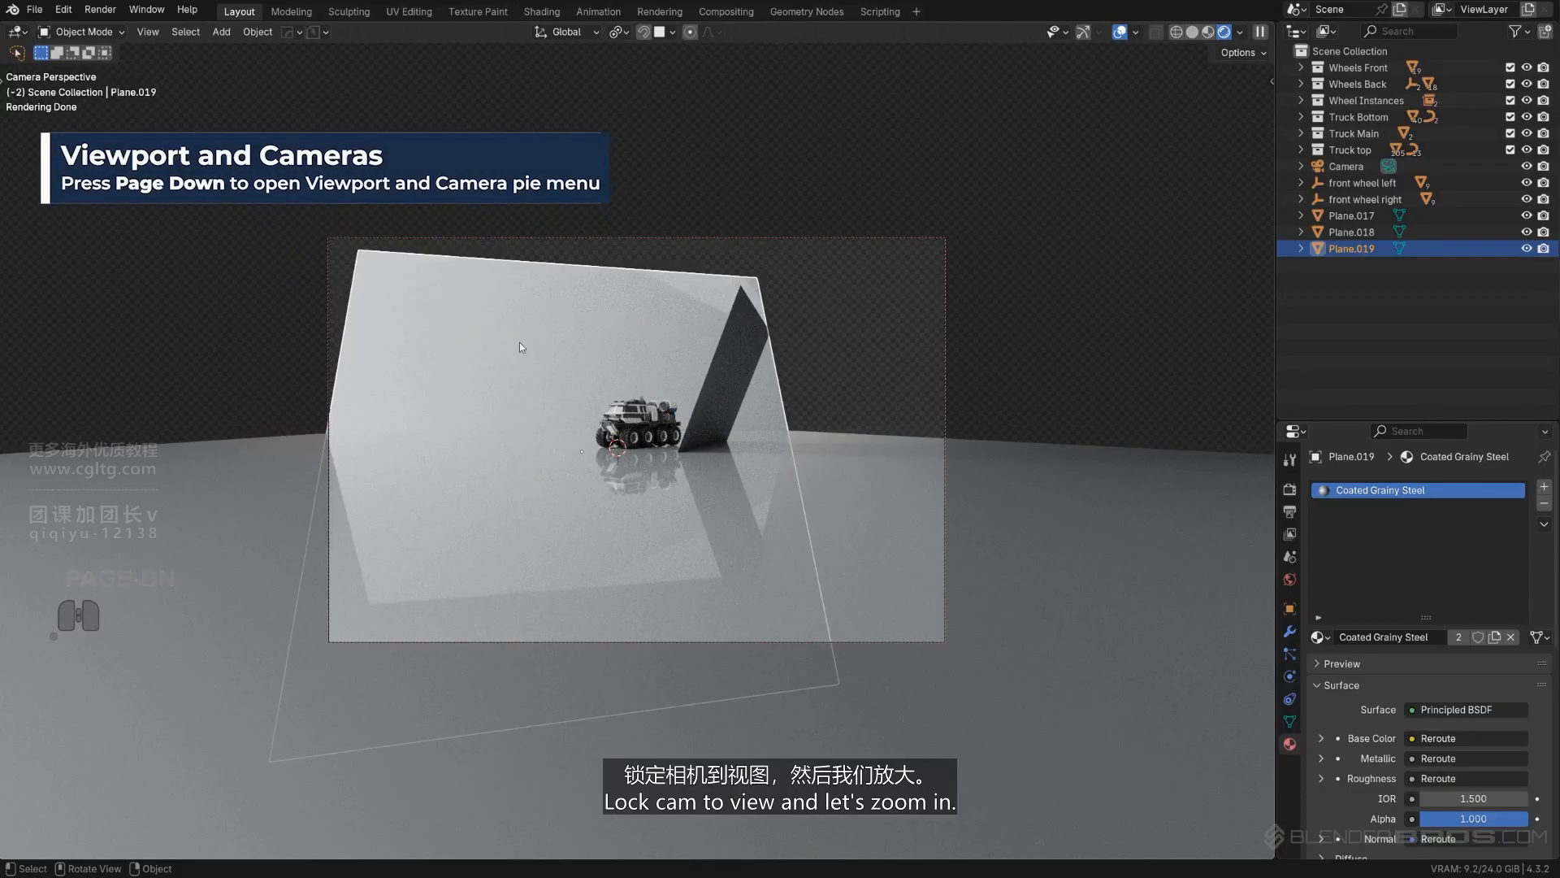
scroll(562, 353, up, 6)
scroll(602, 358, down, 1)
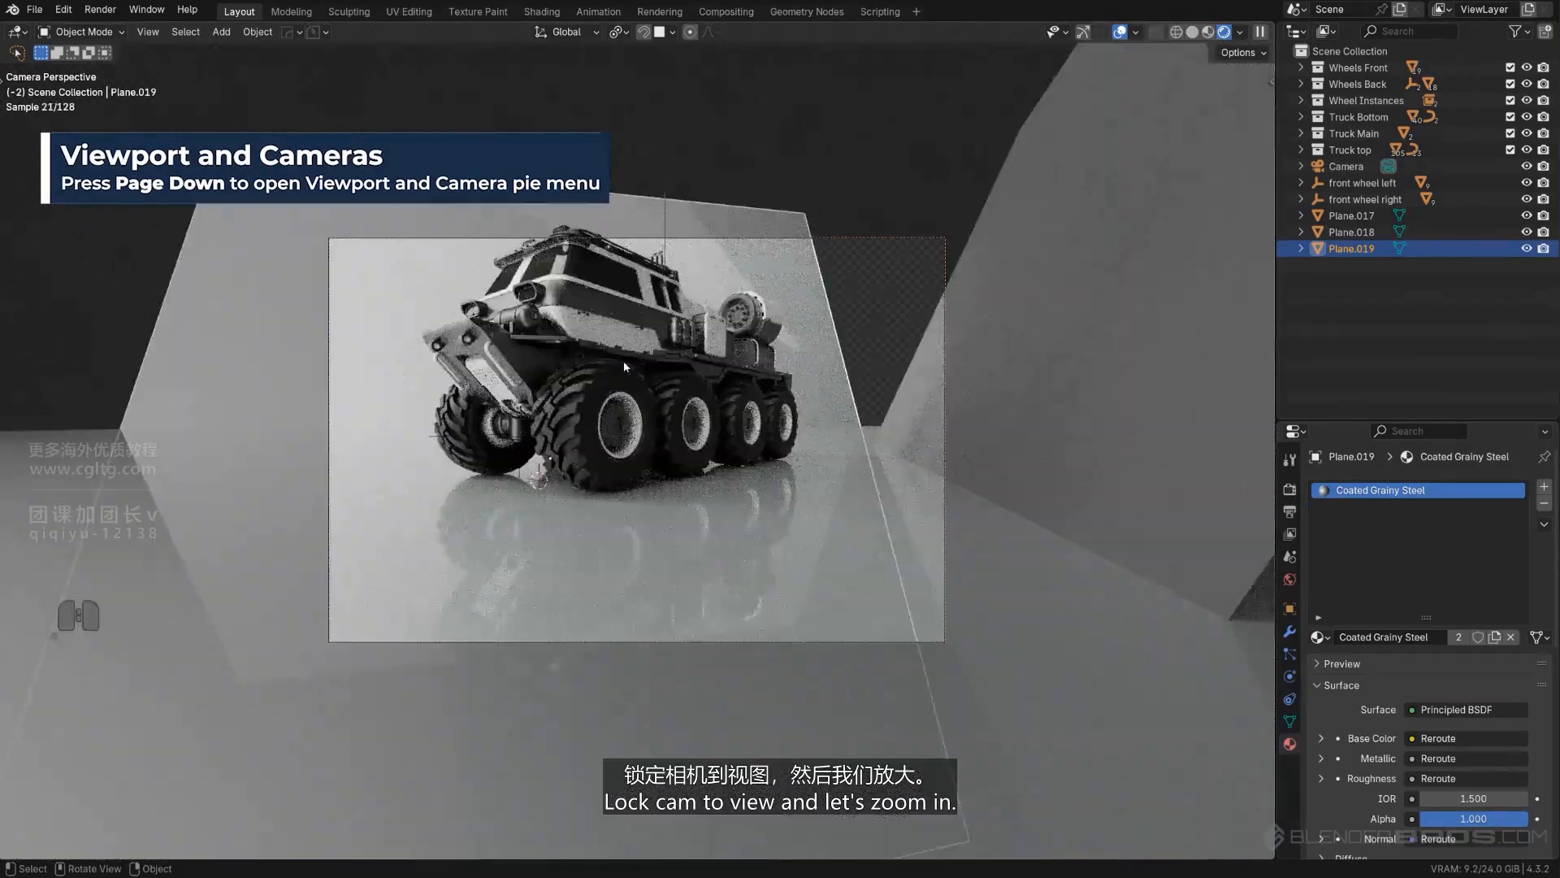
scroll(623, 364, down, 1)
shift+middle_drag(622, 364, 691, 390)
scroll(656, 386, up, 1)
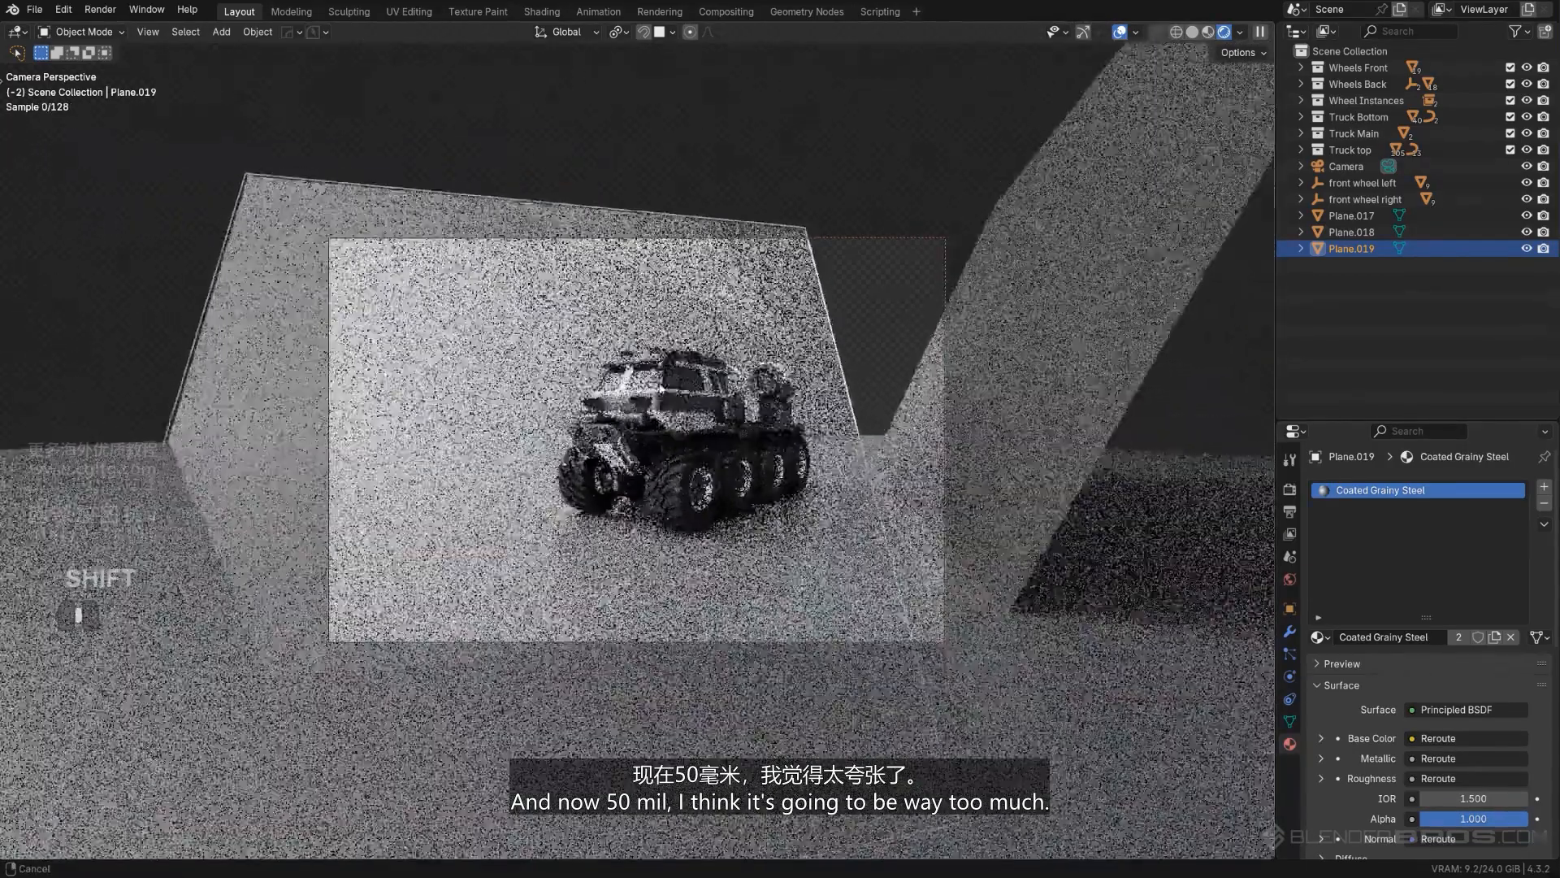
- Set the camera's focal length to 85 mm and reframe the truck
key(Page_Down)
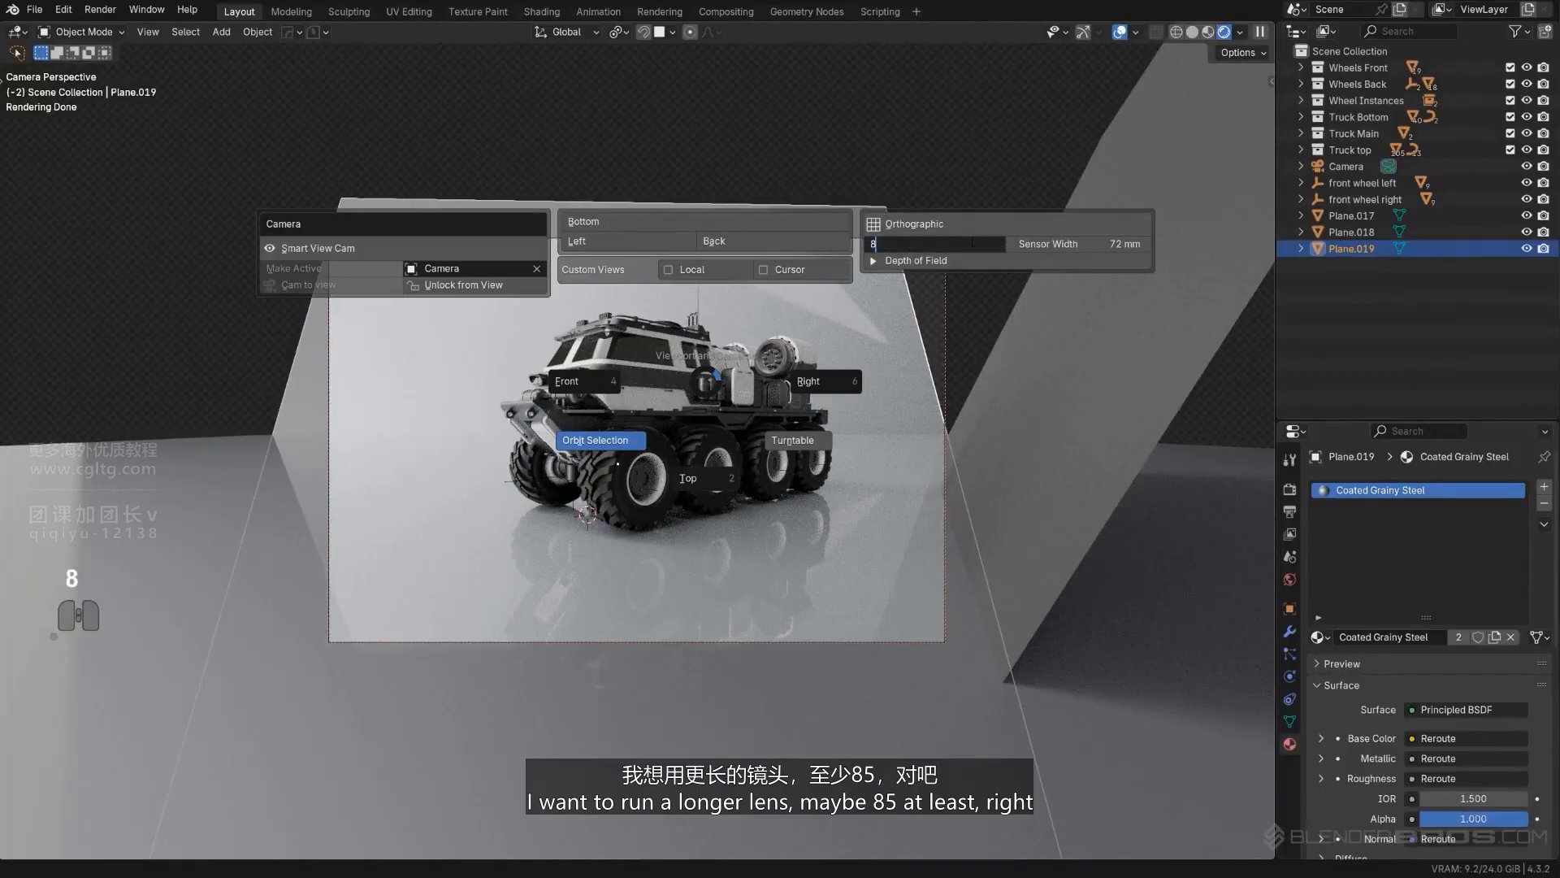
key(Return)
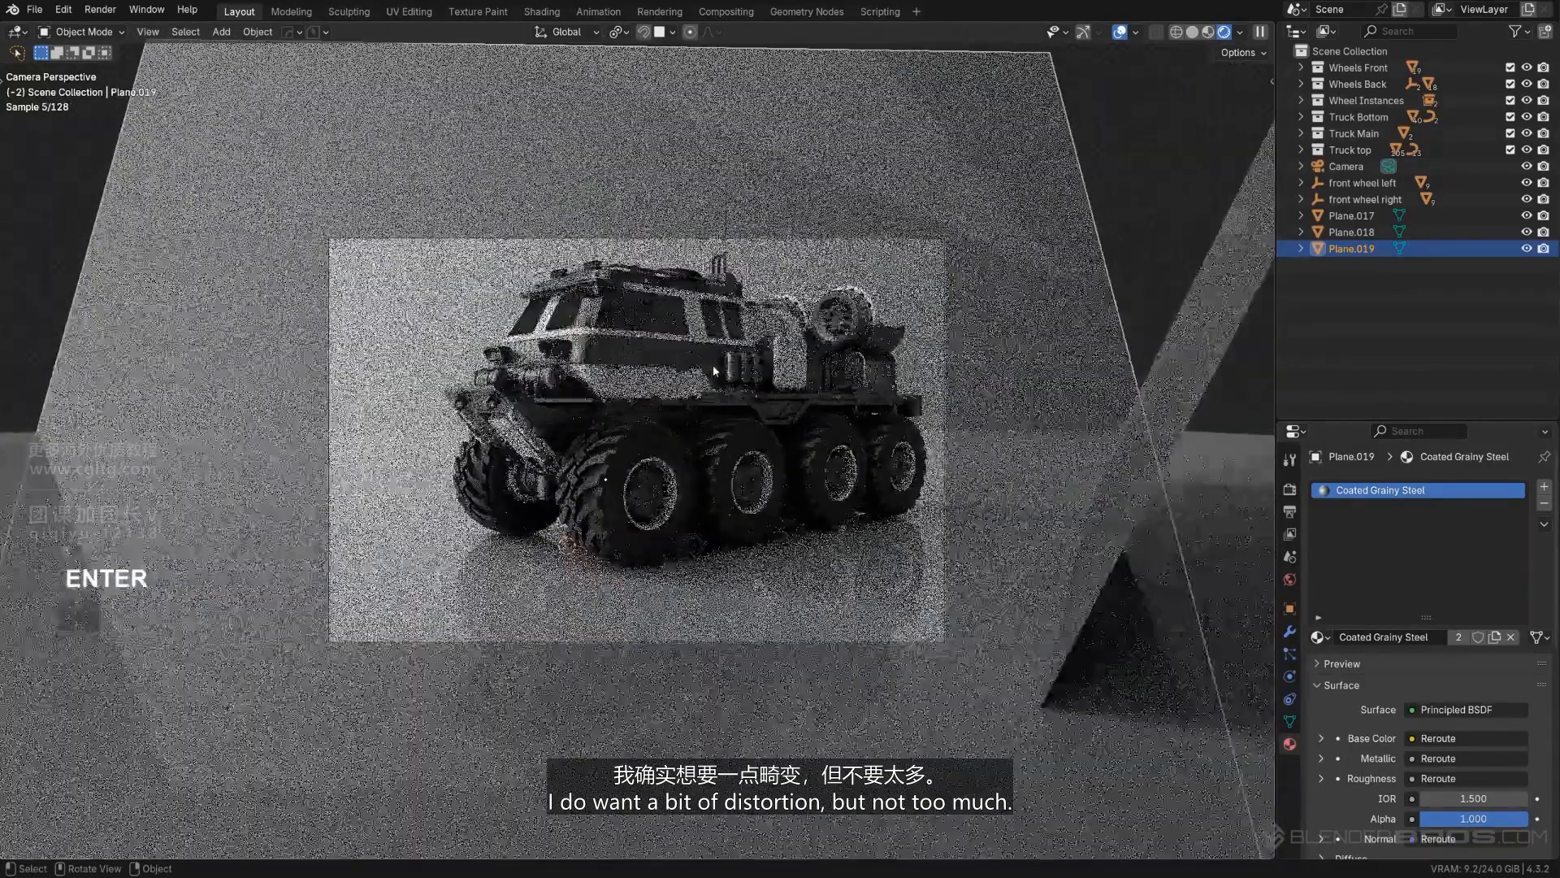
shift+middle_drag(713, 371, 681, 387)
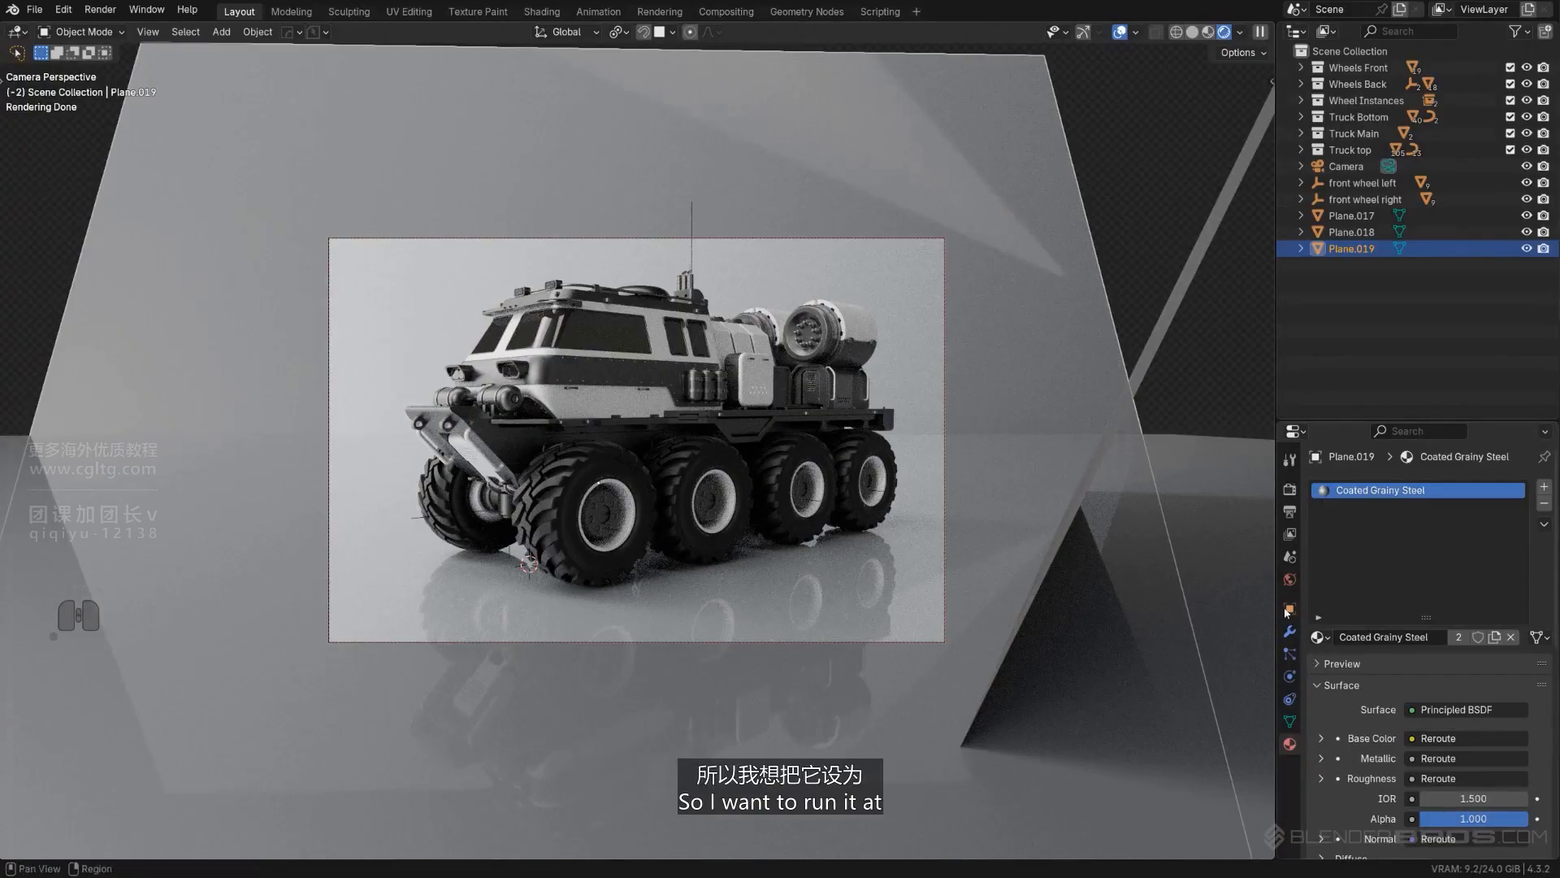
- Set the output format's vertical resolution to 1440 px
click(1292, 517)
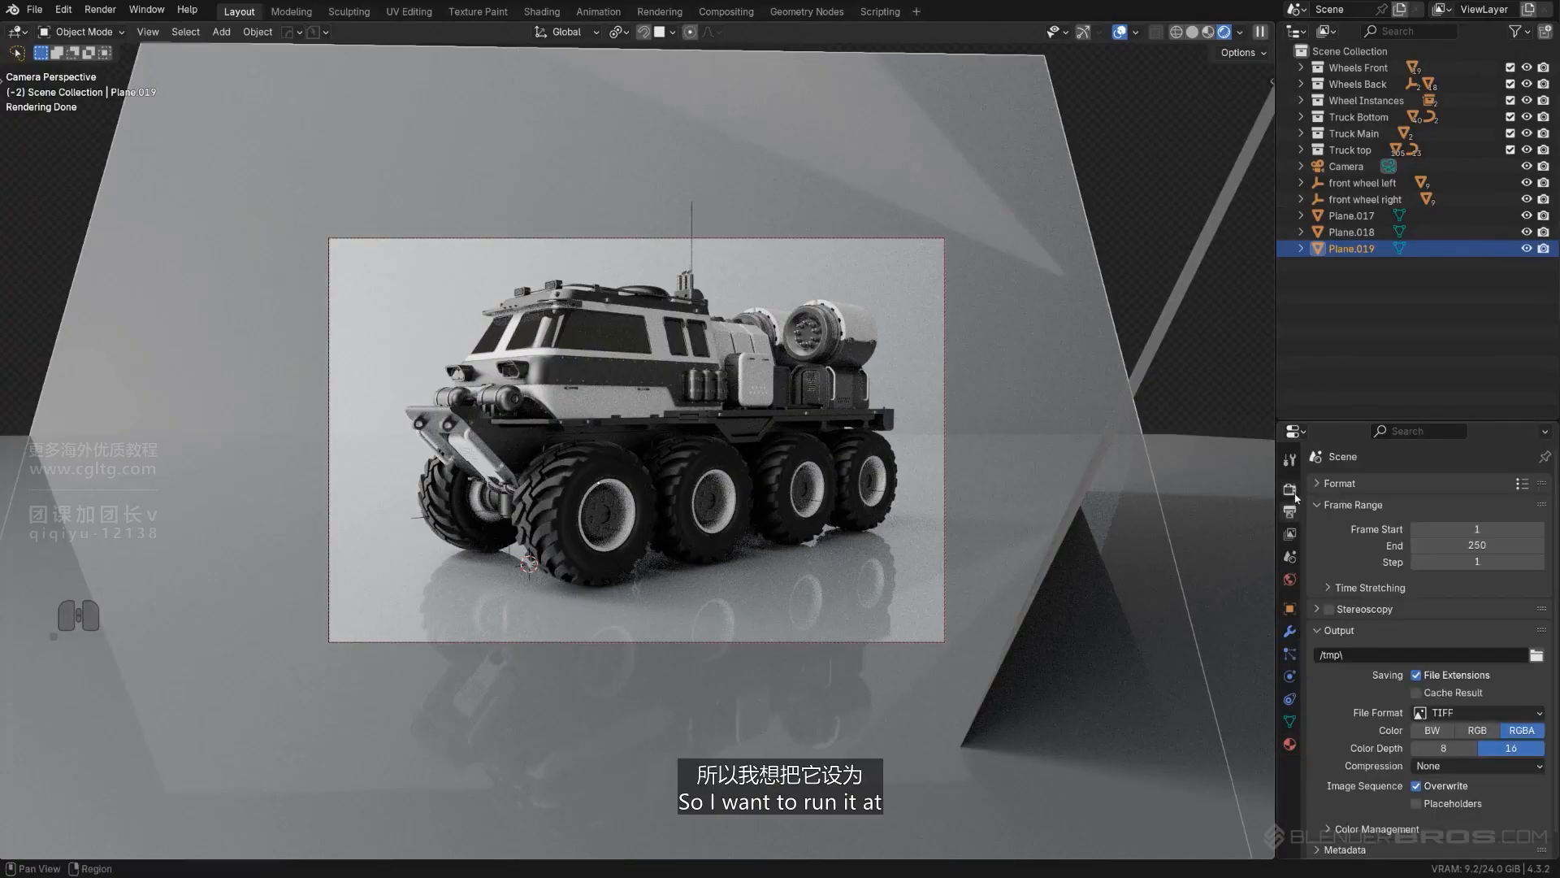
click(1292, 490)
click(1293, 517)
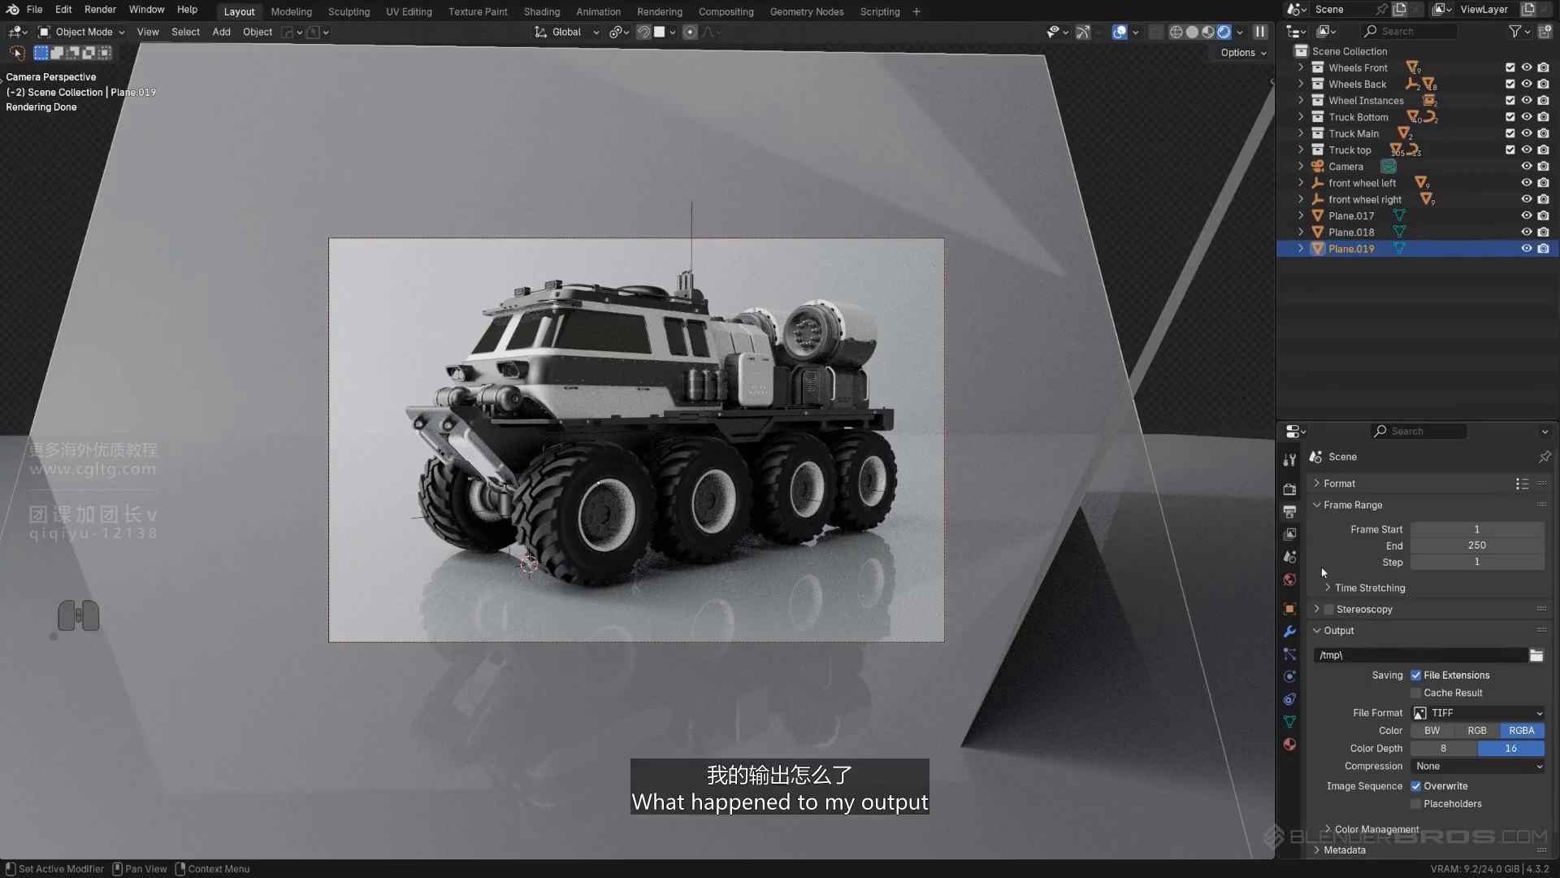
click(1318, 483)
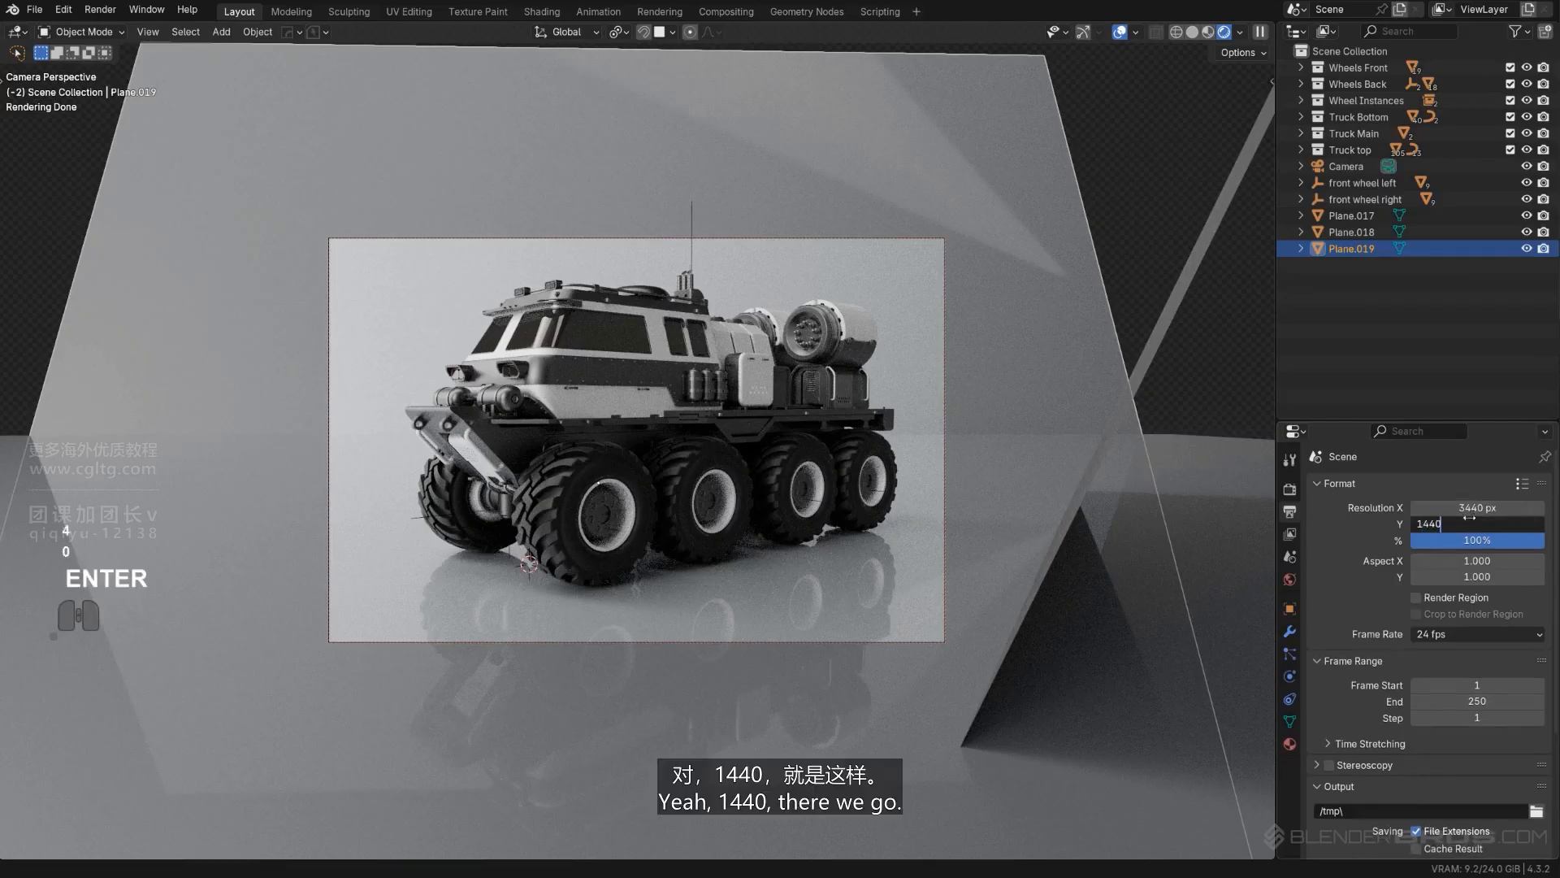
click(1469, 518)
text(1440)
key(Return)
- Adjust the locked camera's distance to the truck for the wide frame
scroll(595, 486, up, 5)
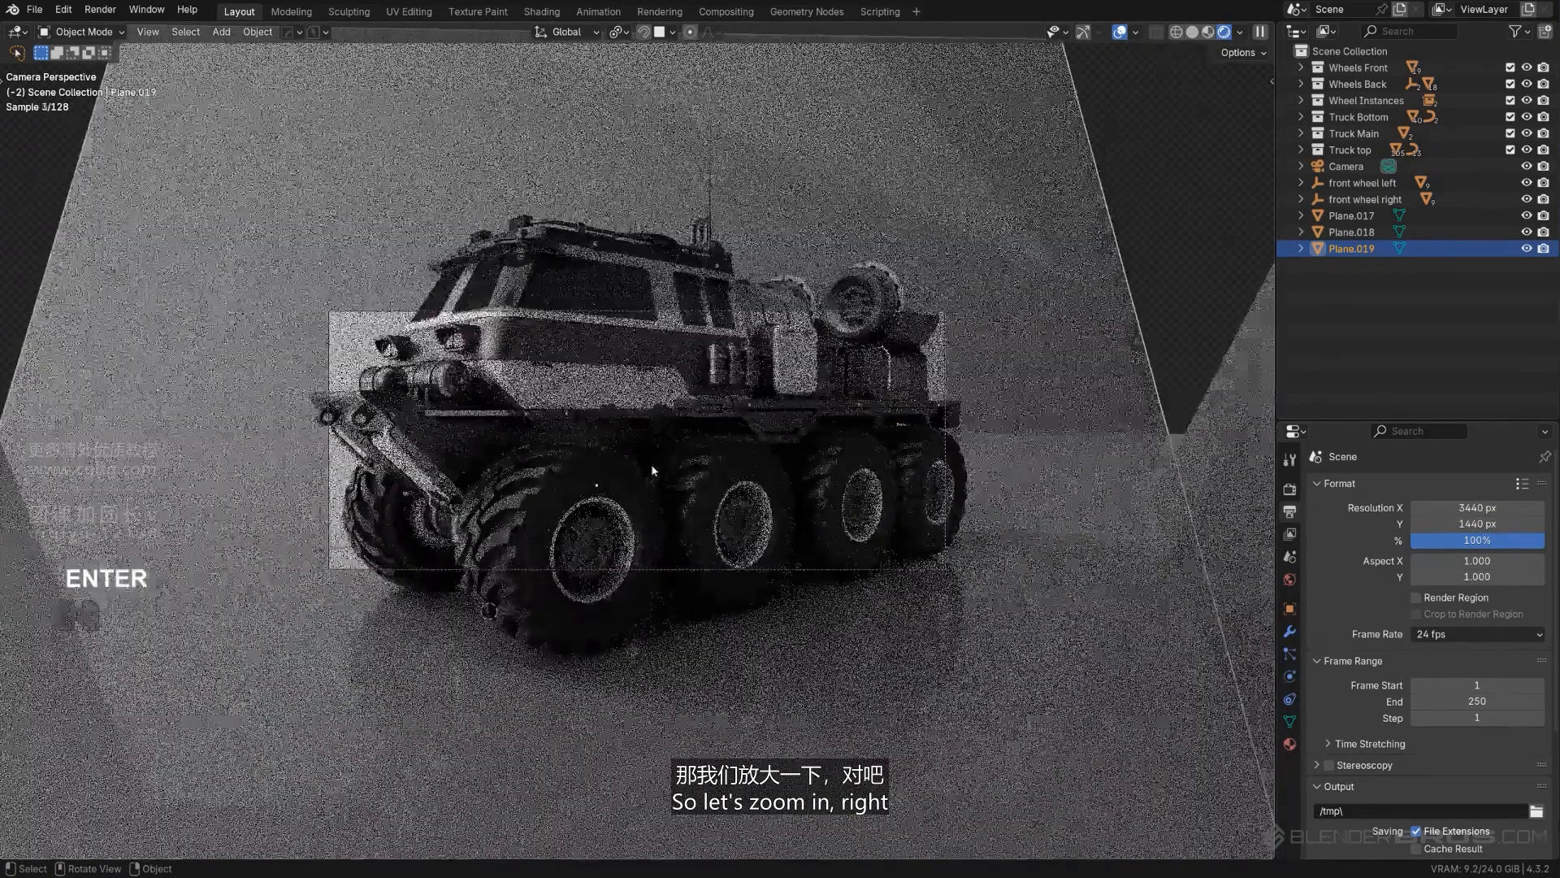
scroll(660, 471, down, 4)
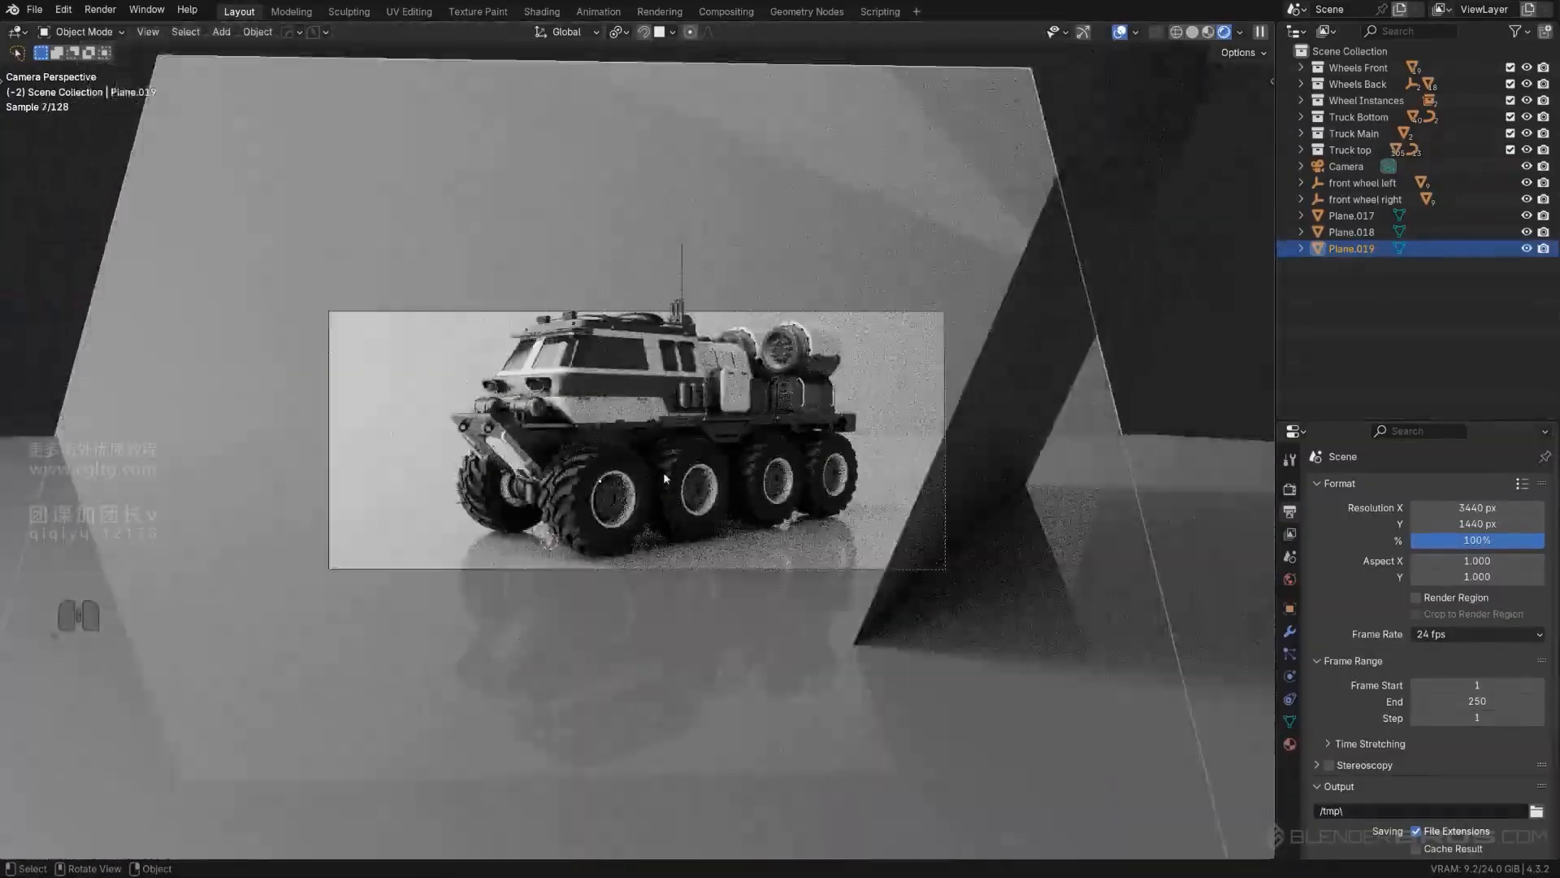
scroll(664, 471, up, 5)
- Unlock the camera from the view to enlarge the displayed frame, then lock it again and fit the truck inside
key(Page_Down)
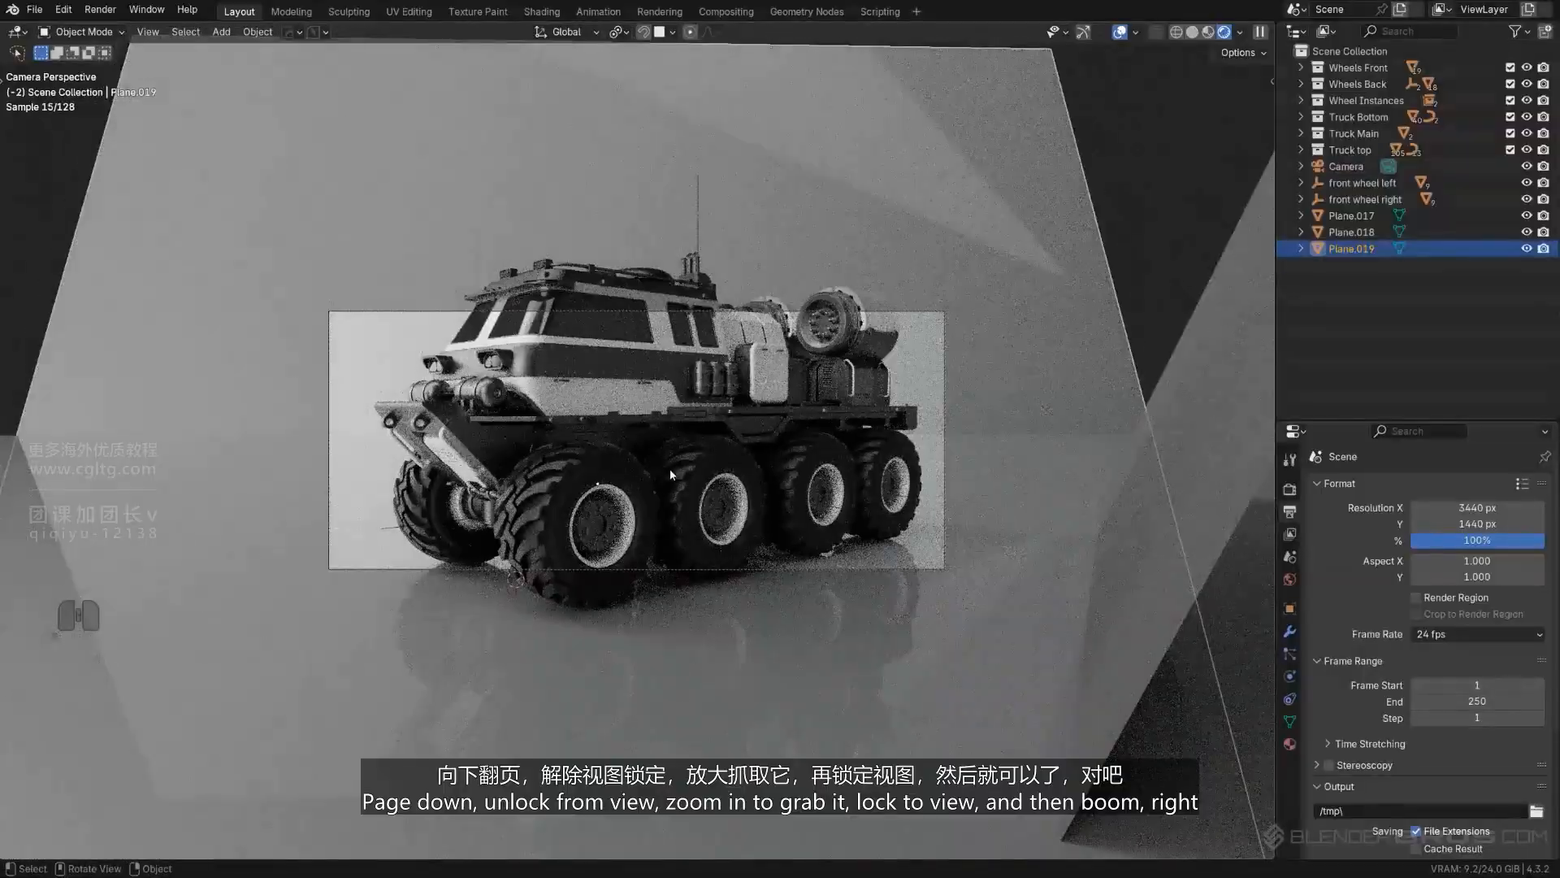
key(End)
click(463, 376)
scroll(557, 394, up, 5)
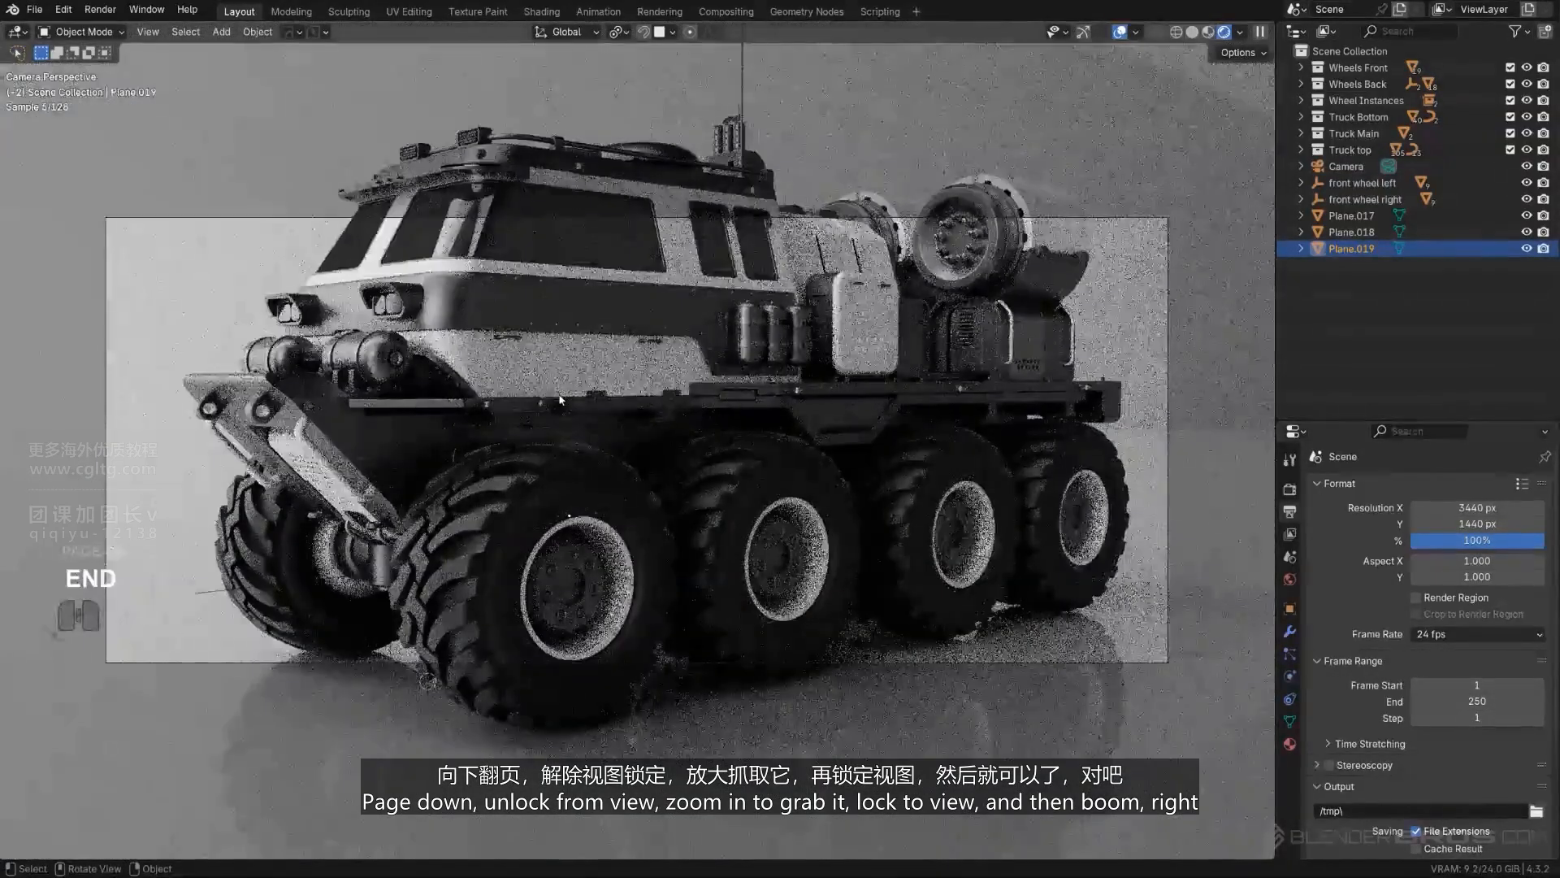
key(Page_Down)
click(352, 300)
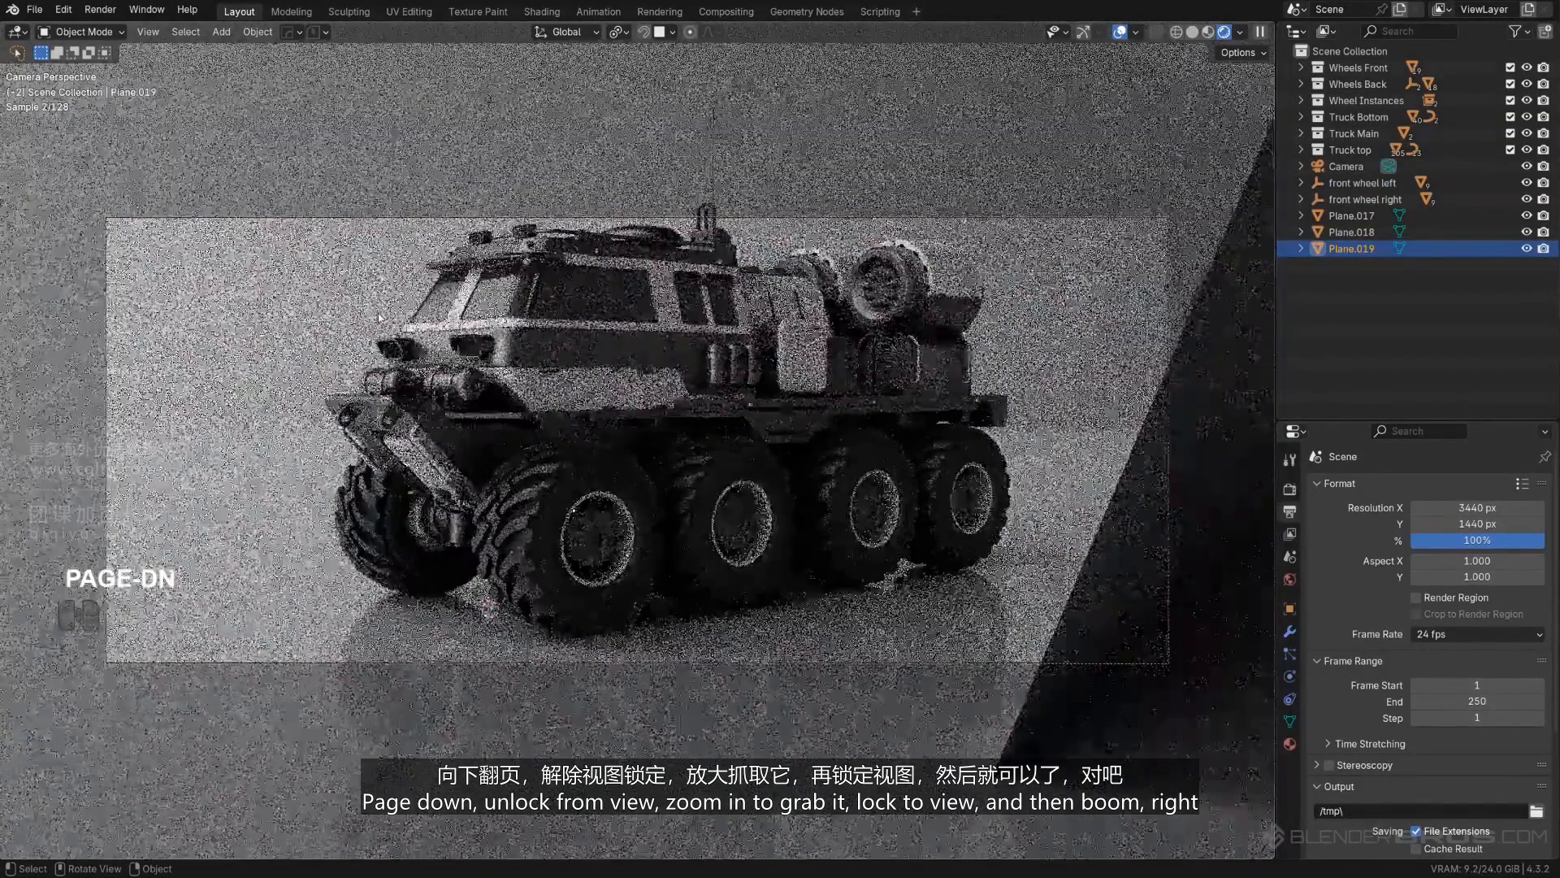
- Move the reflector plane about 1.04 m in X and -2.73 m in Y, and rotate it about 6.81° around global Z
click(1139, 536)
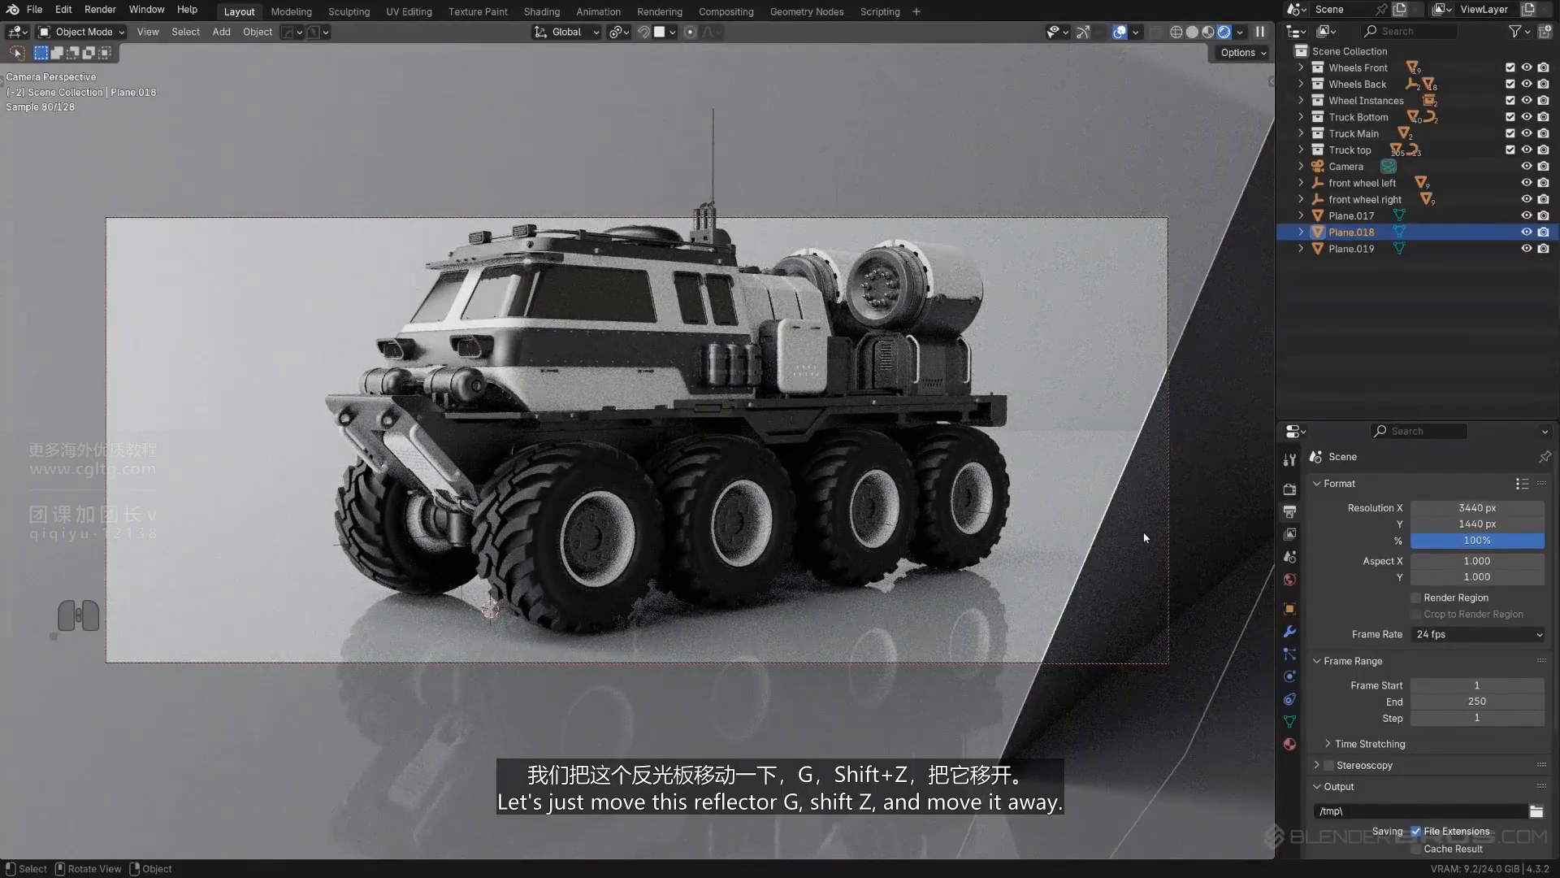
key(g)
key(shift+z)
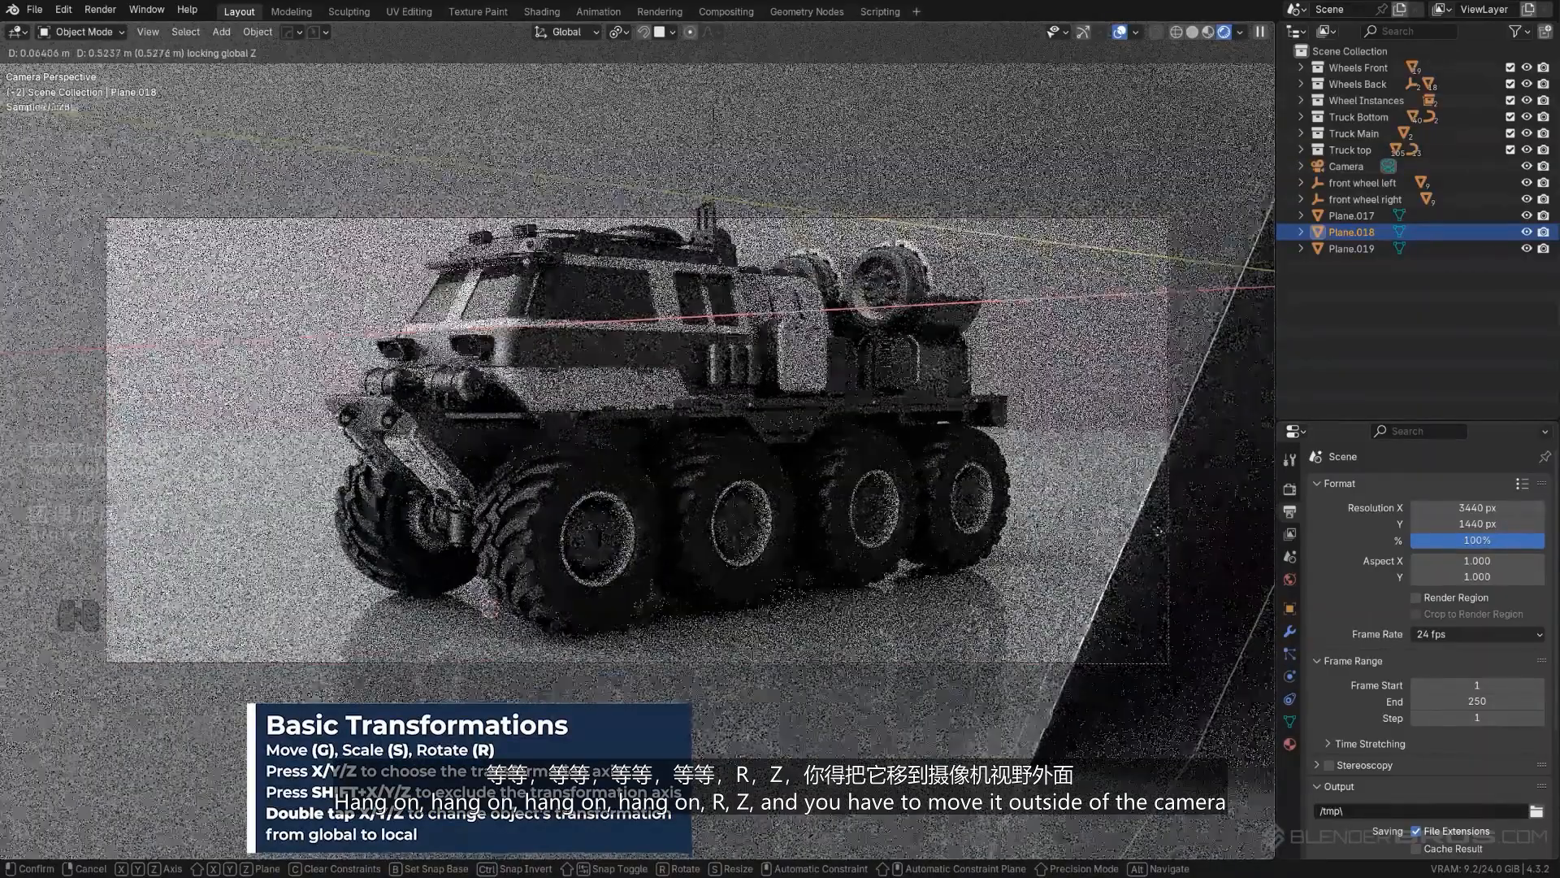
key(Return)
key(r)
key(z)
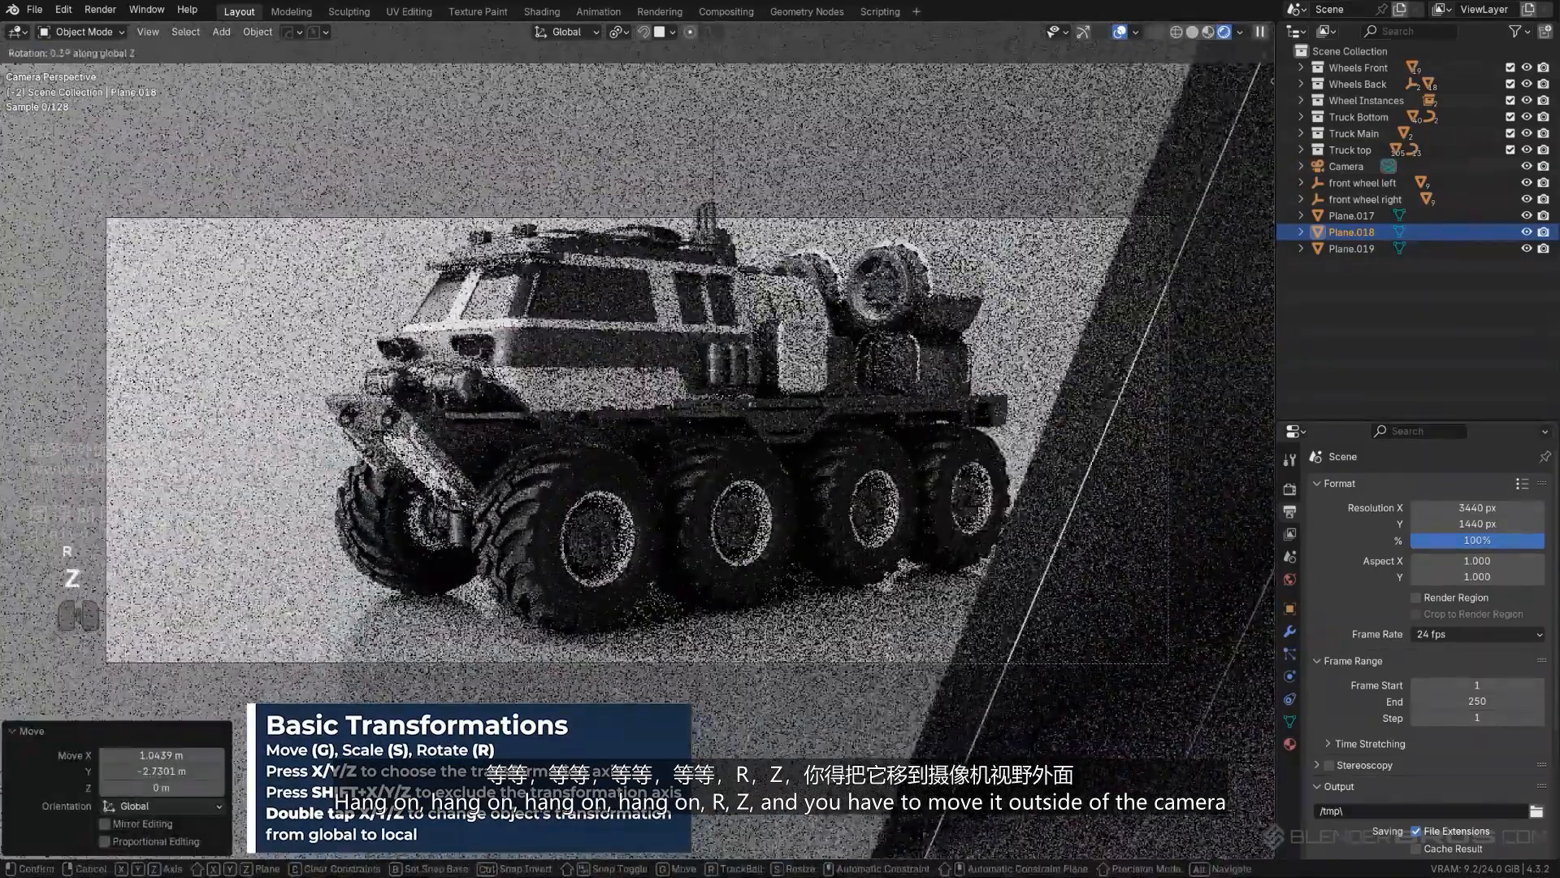
key(Return)
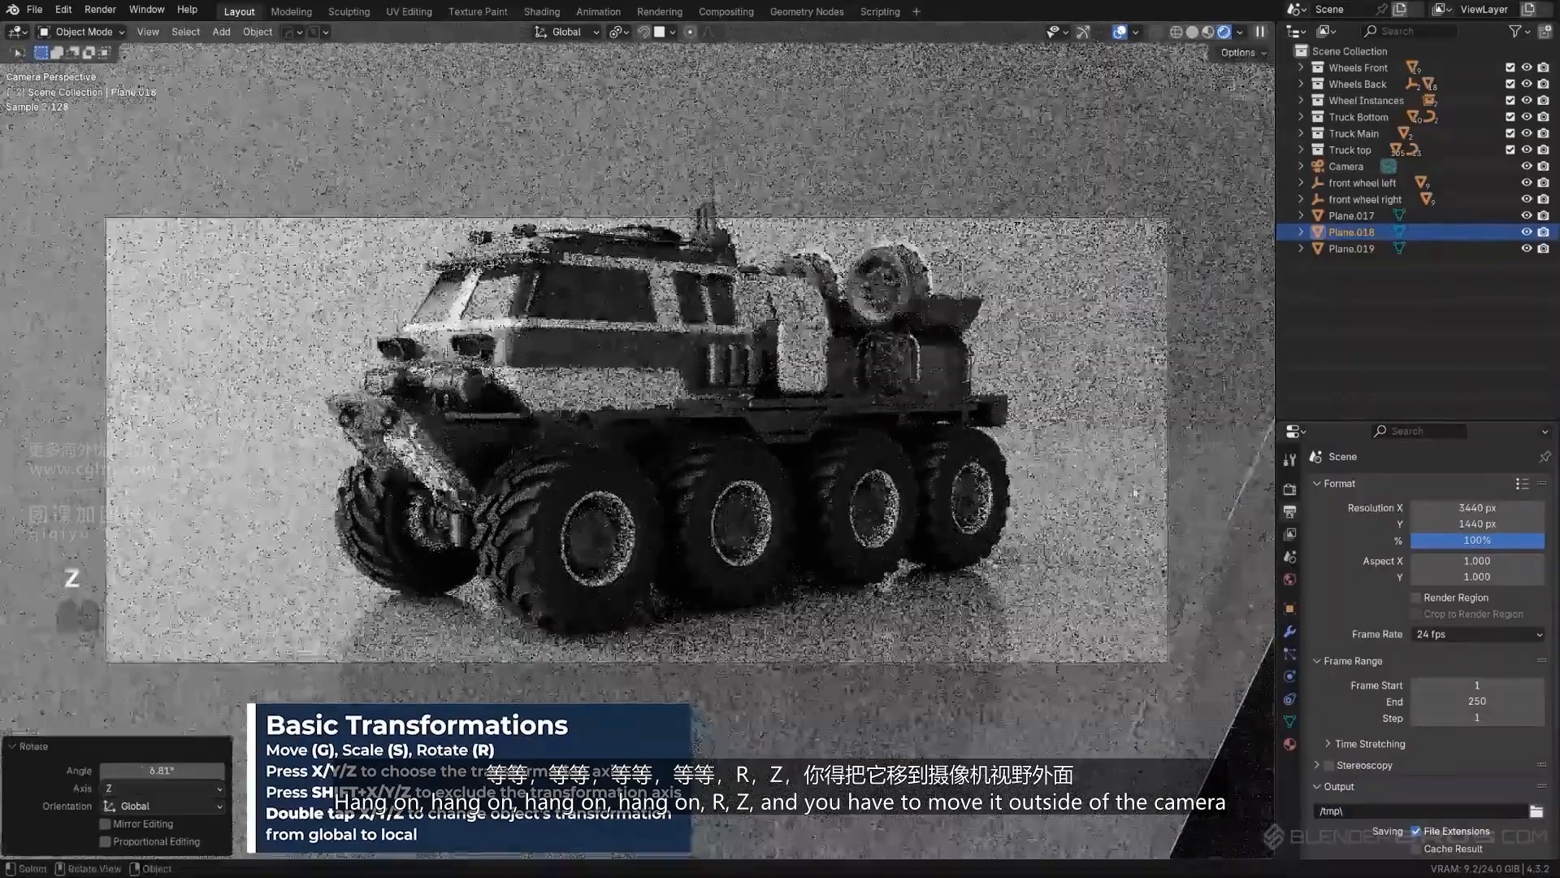
- Move the reflector plane about 0.53 m in X, 0.60 m in Y and -0.16 m in Z
key(g)
click(718, 437)
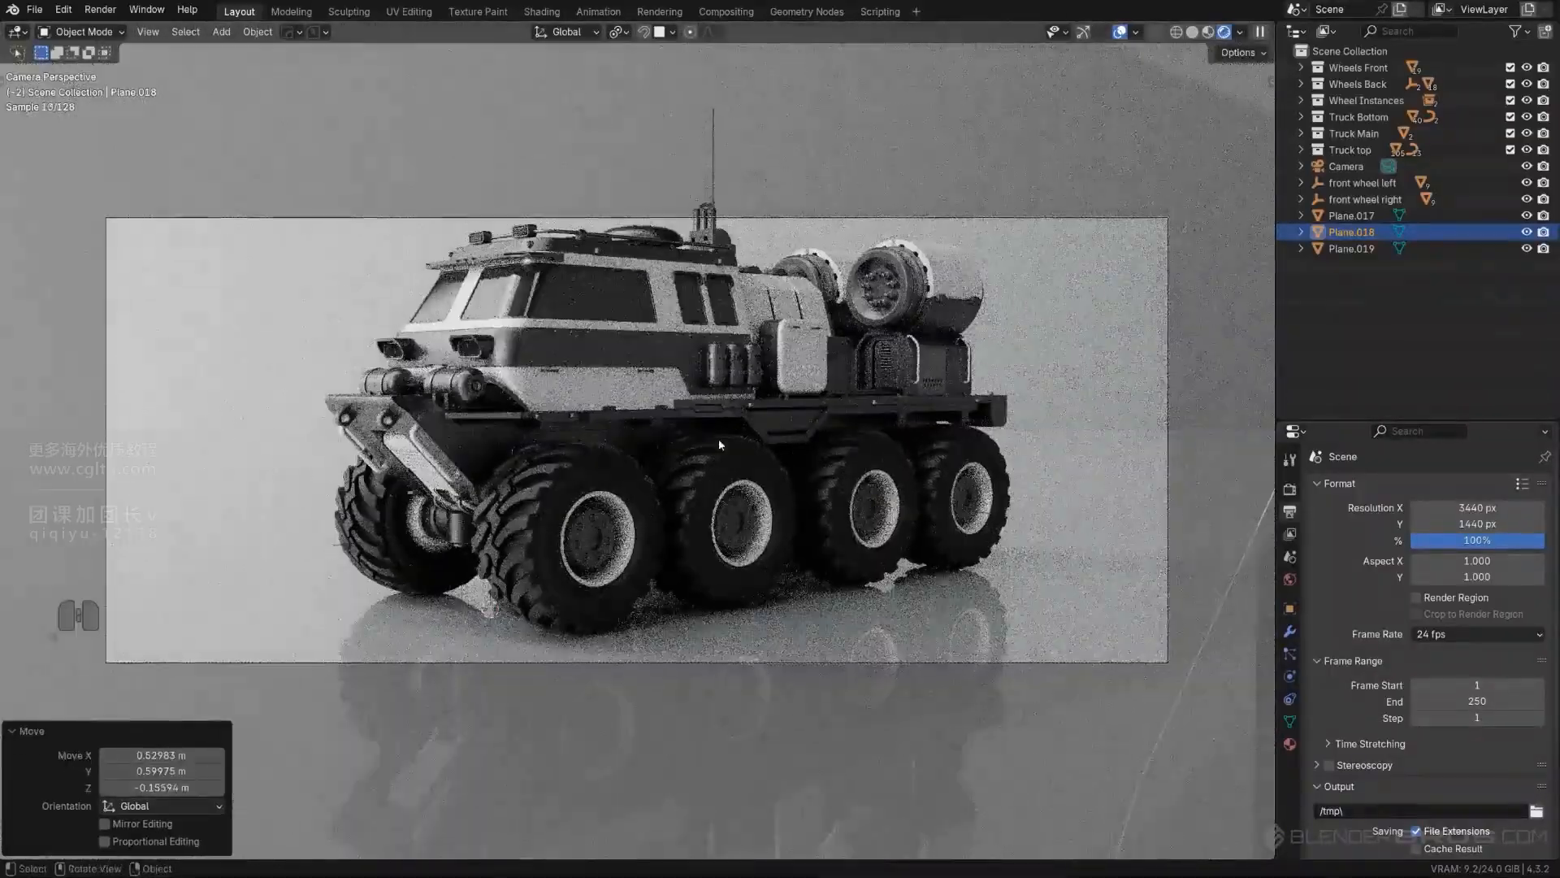
- Reframe the truck through the locked camera from a slightly lower angle, smaller and right of centre, and unlock the camera from the view
shift+middle_drag(719, 437, 812, 440)
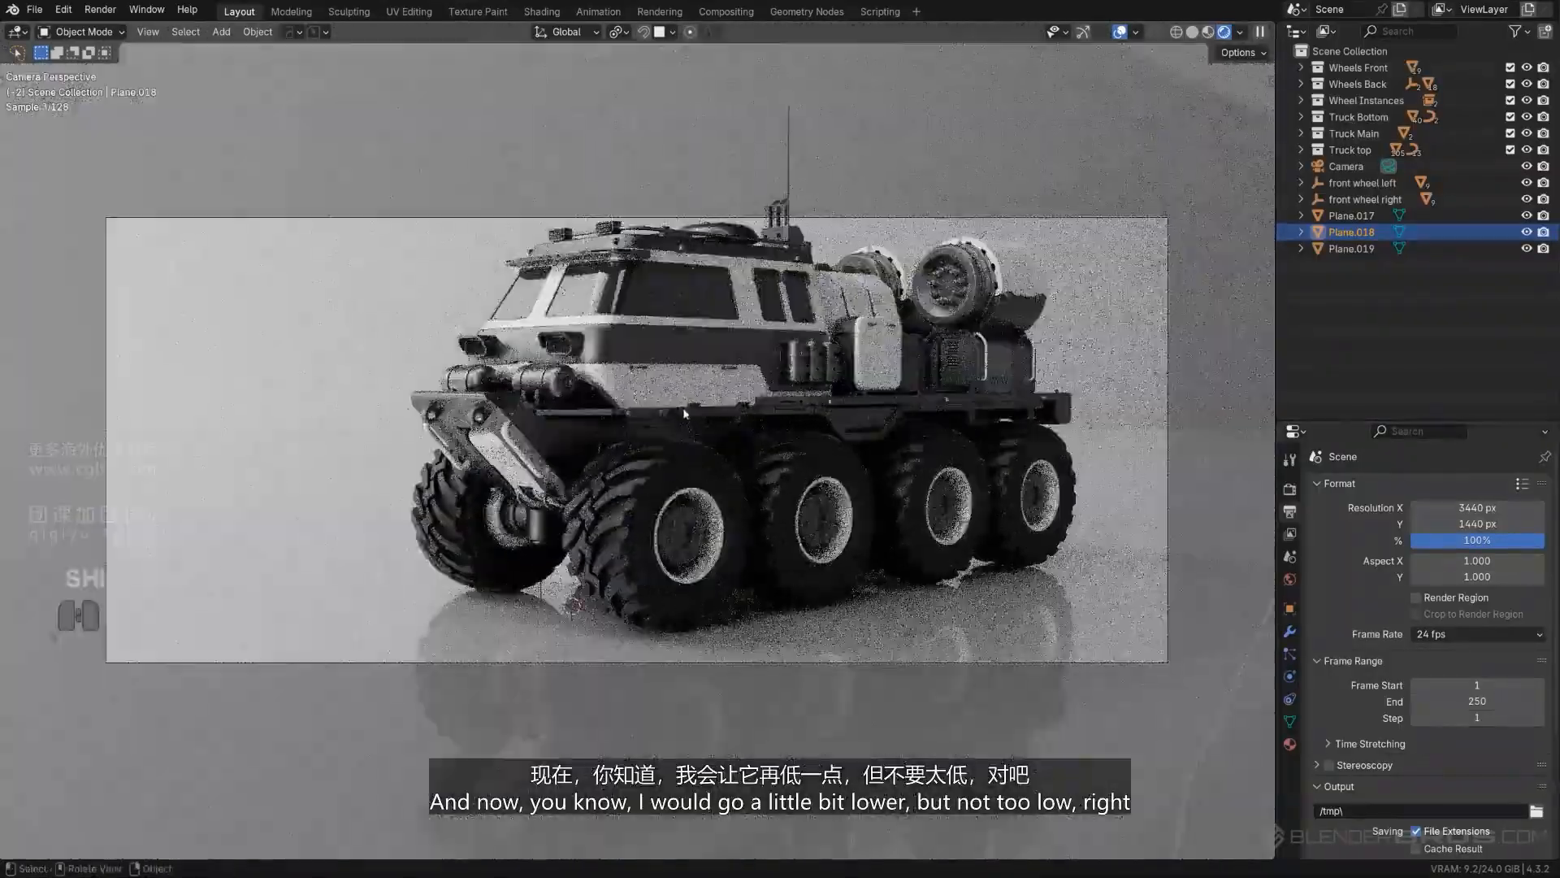
mouse_move(684, 410)
shift+middle_down()
mouse_move(689, 426)
mouse_move(661, 414)
mouse_move(702, 432)
shift+middle_up()
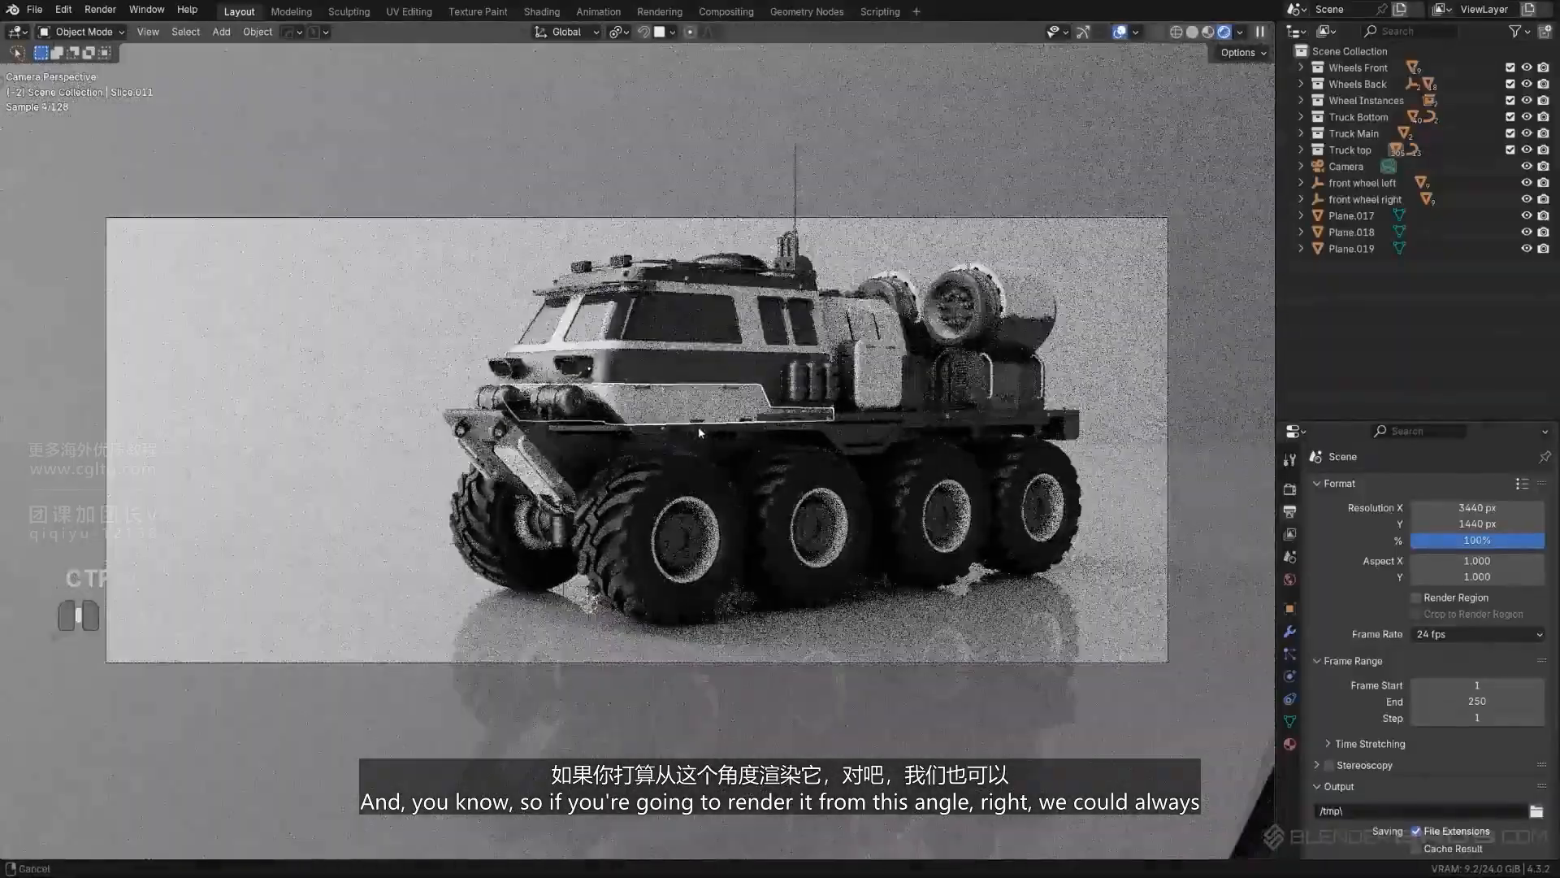
ctrl+middle_drag(699, 425, 722, 429)
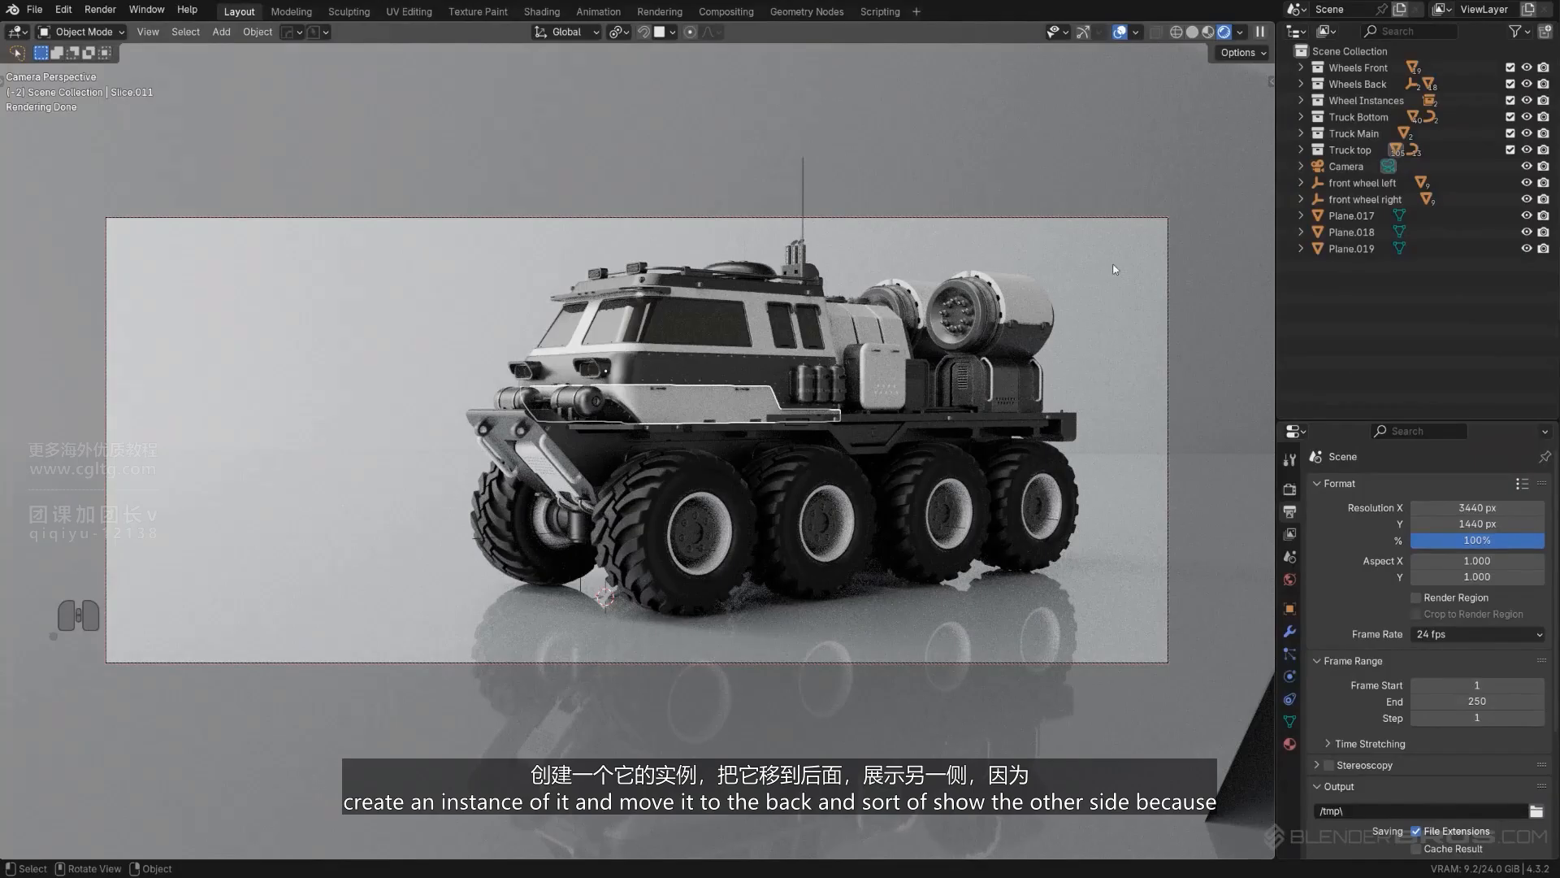
click(603, 457)
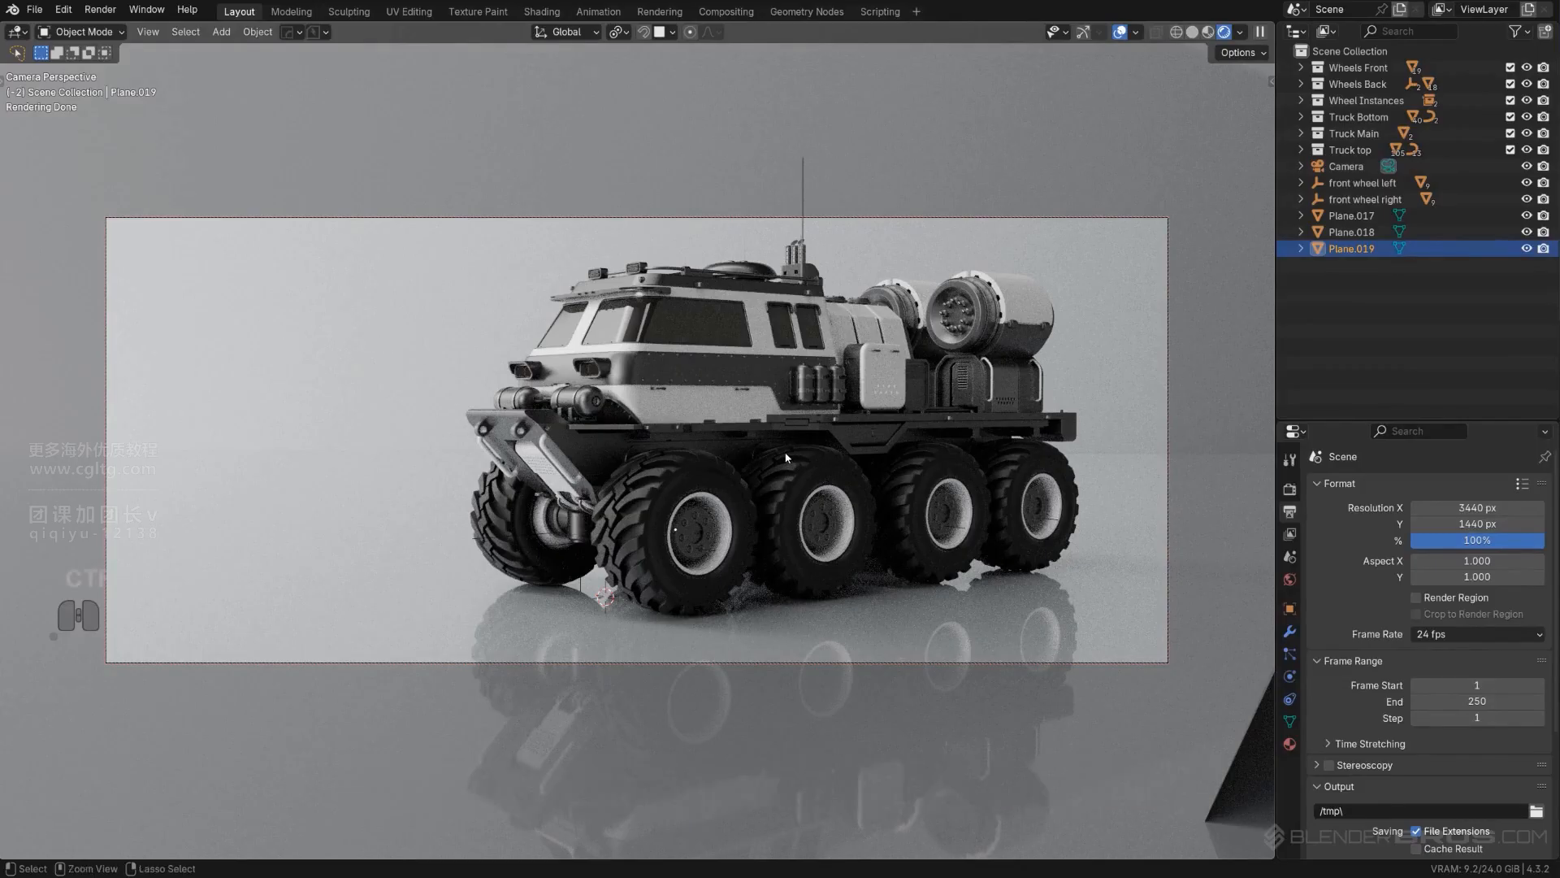
ctrl+middle_drag(783, 457, 781, 456)
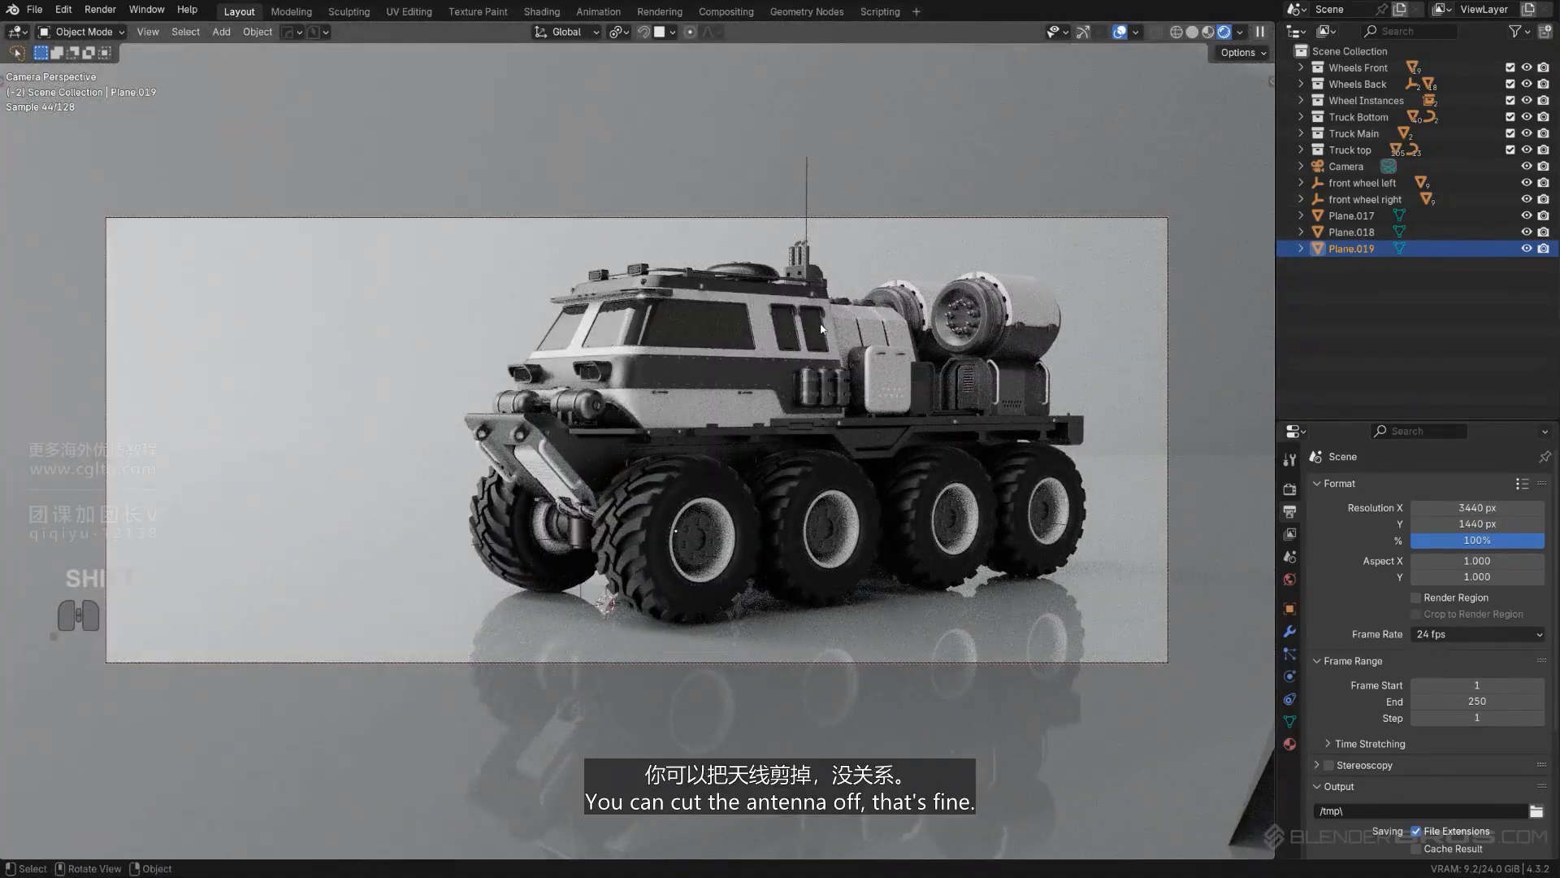
shift+middle_drag(816, 390, 753, 391)
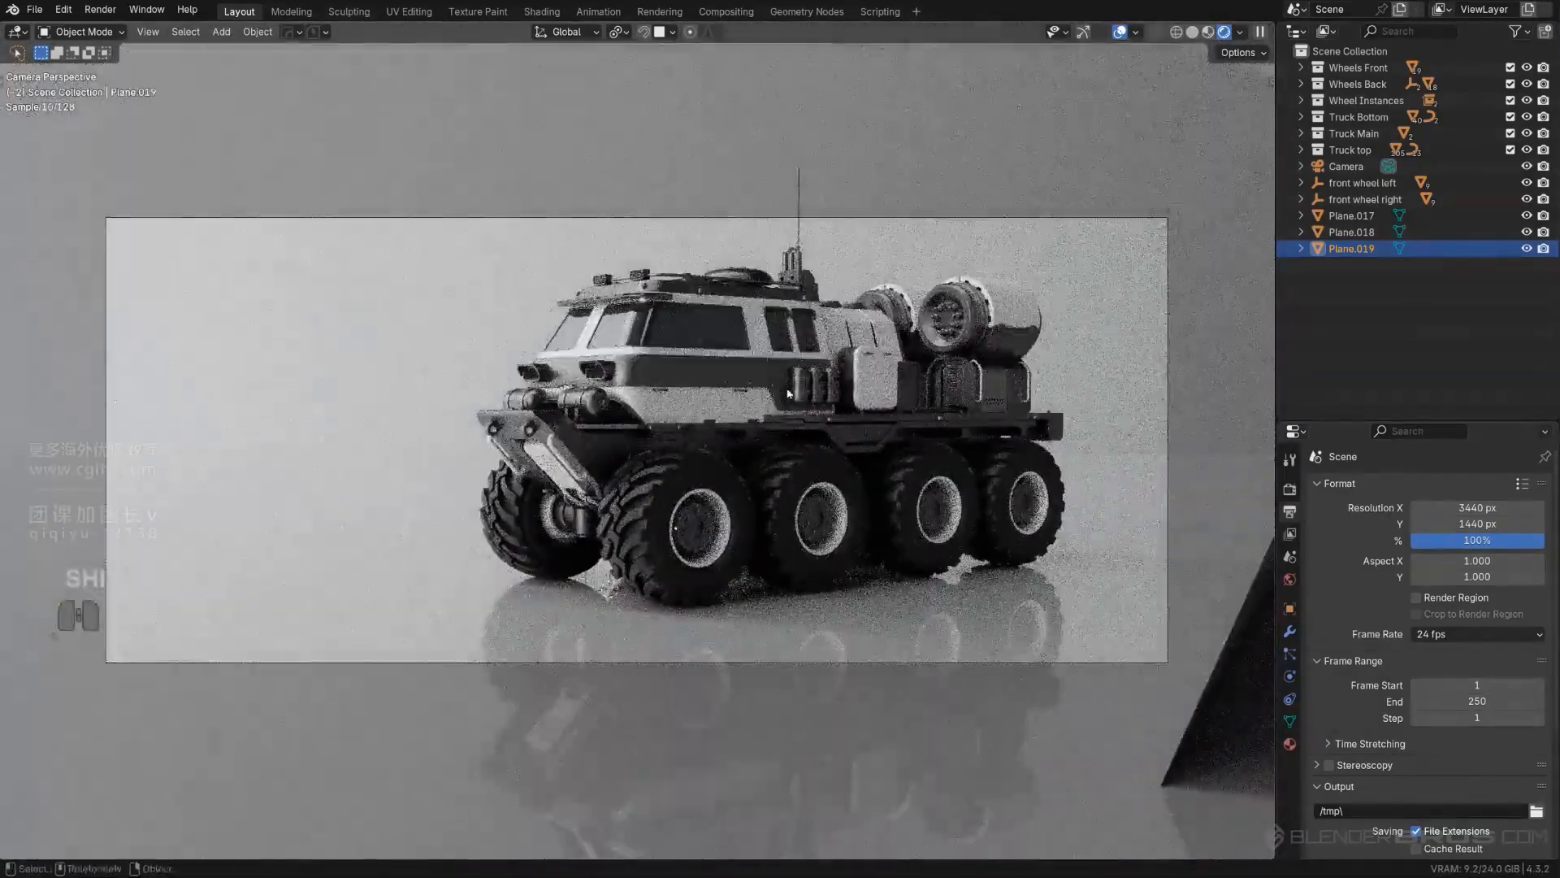
click(778, 388)
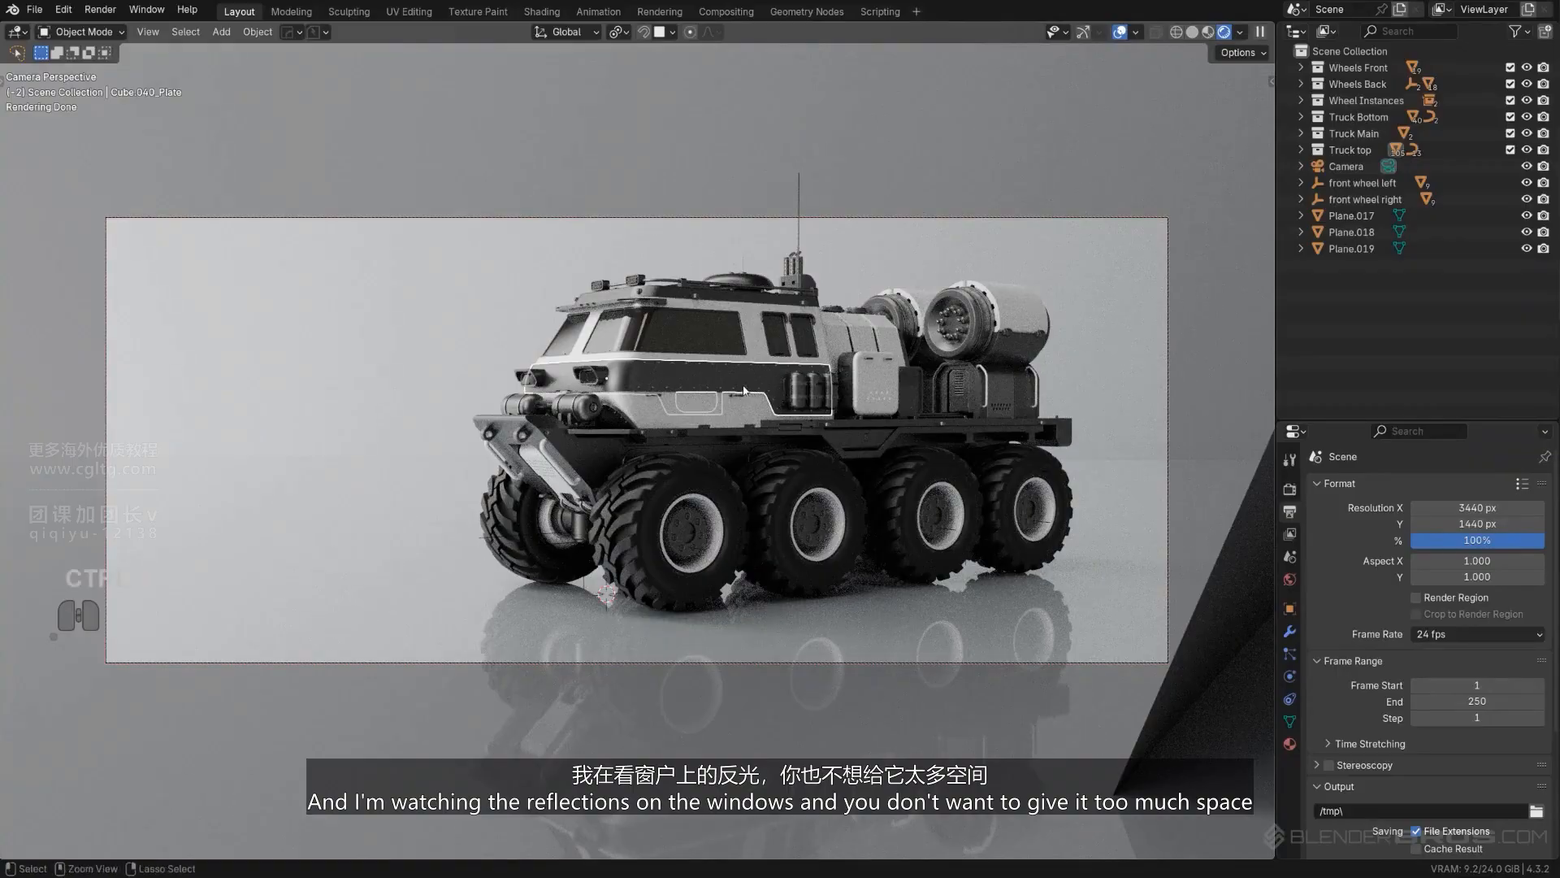
ctrl+middle_drag(744, 391, 802, 405)
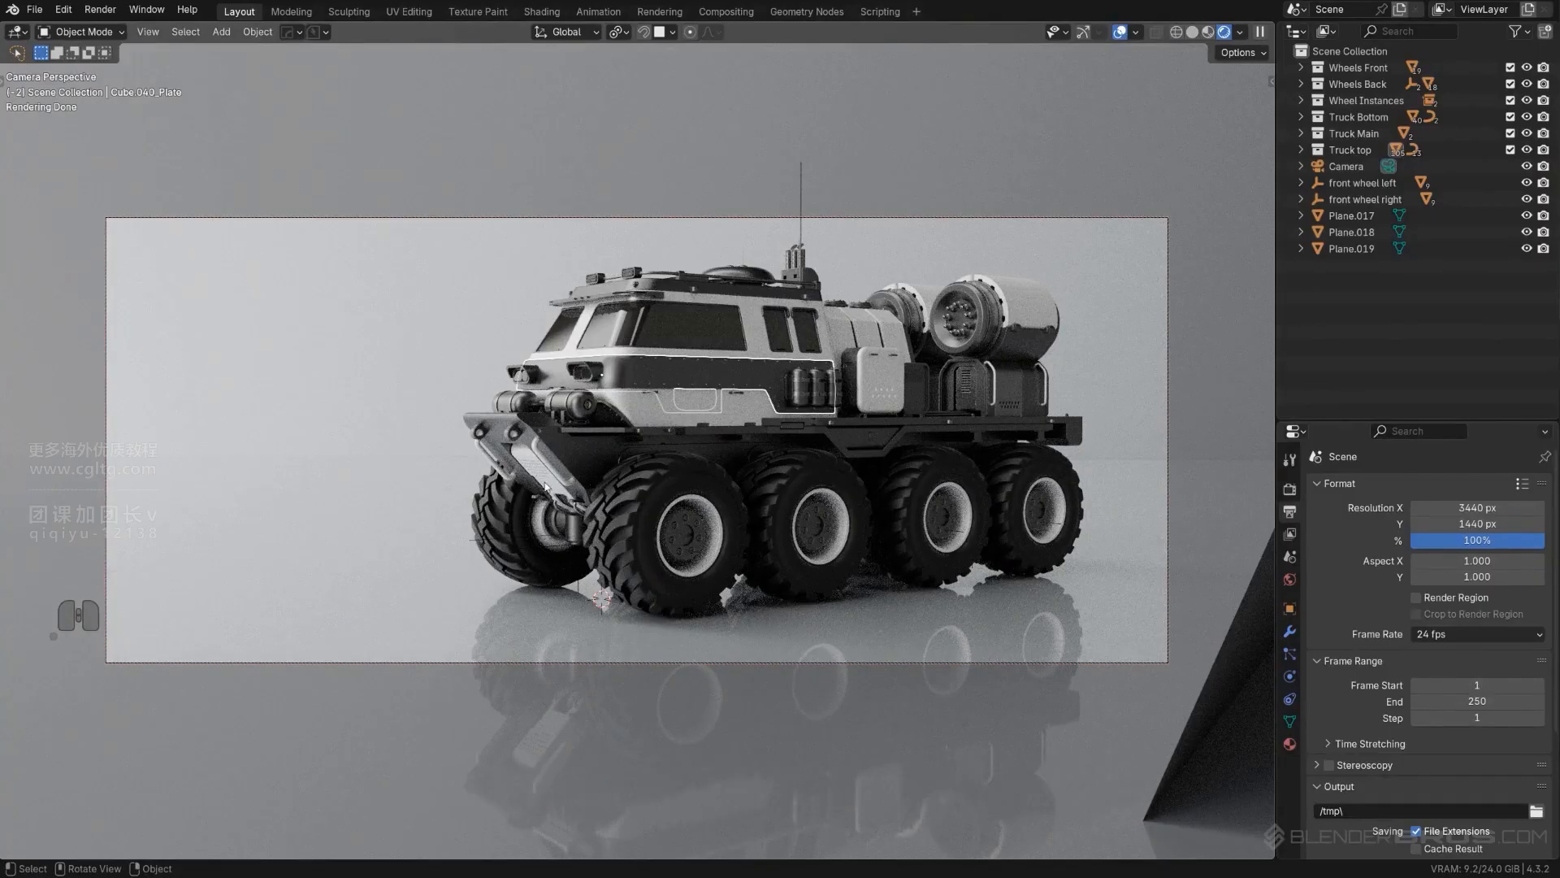
key(Page_Down)
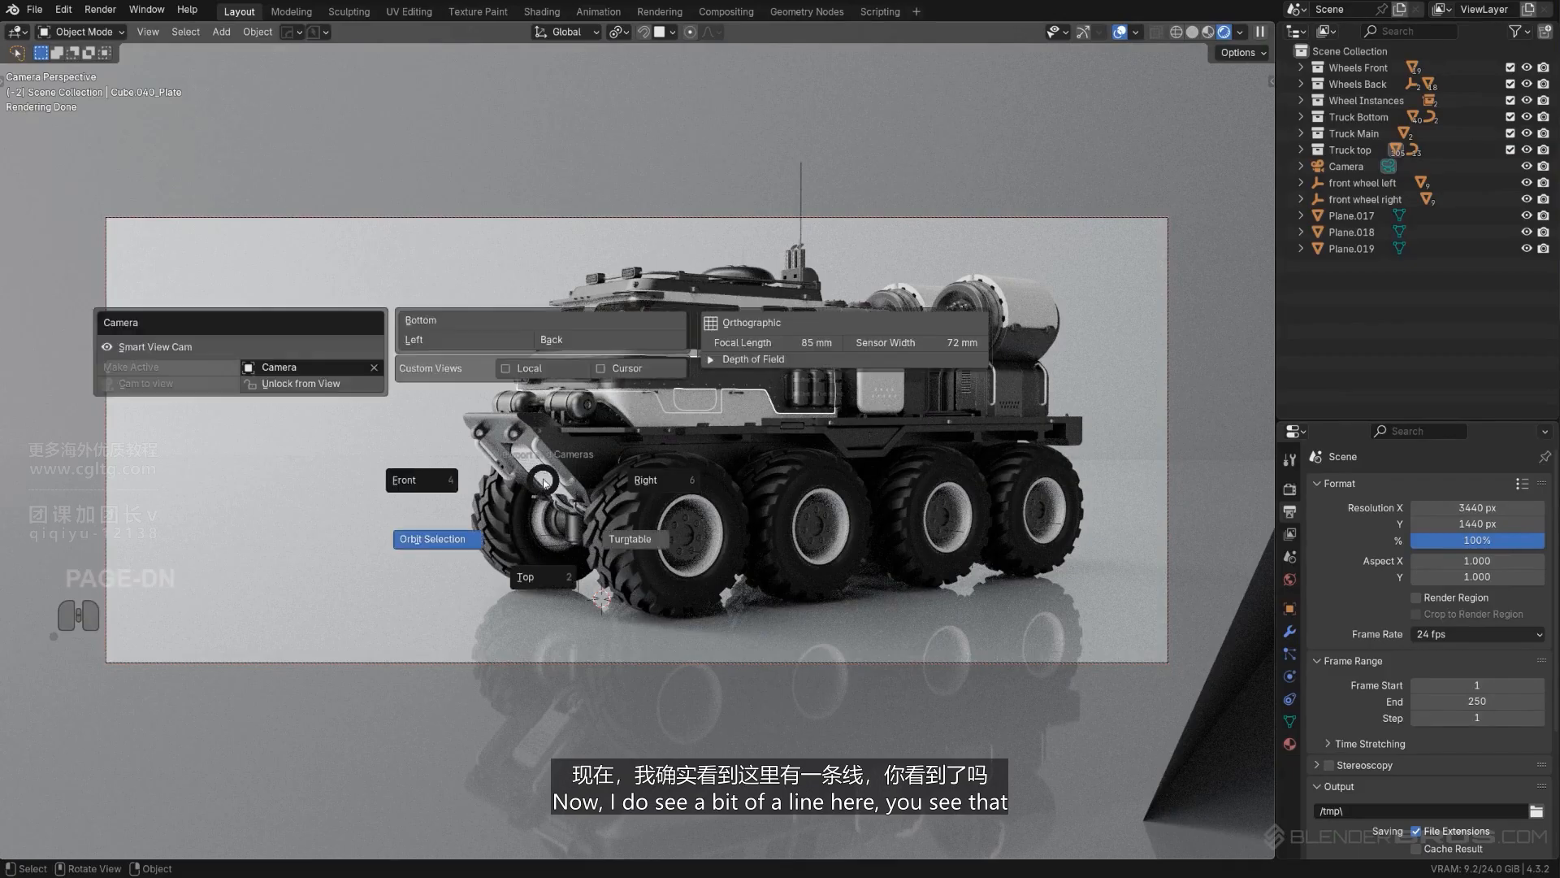
click(351, 386)
- Scale the floor plane up about 3.39 times to hide its horizon line behind the truck
click(483, 530)
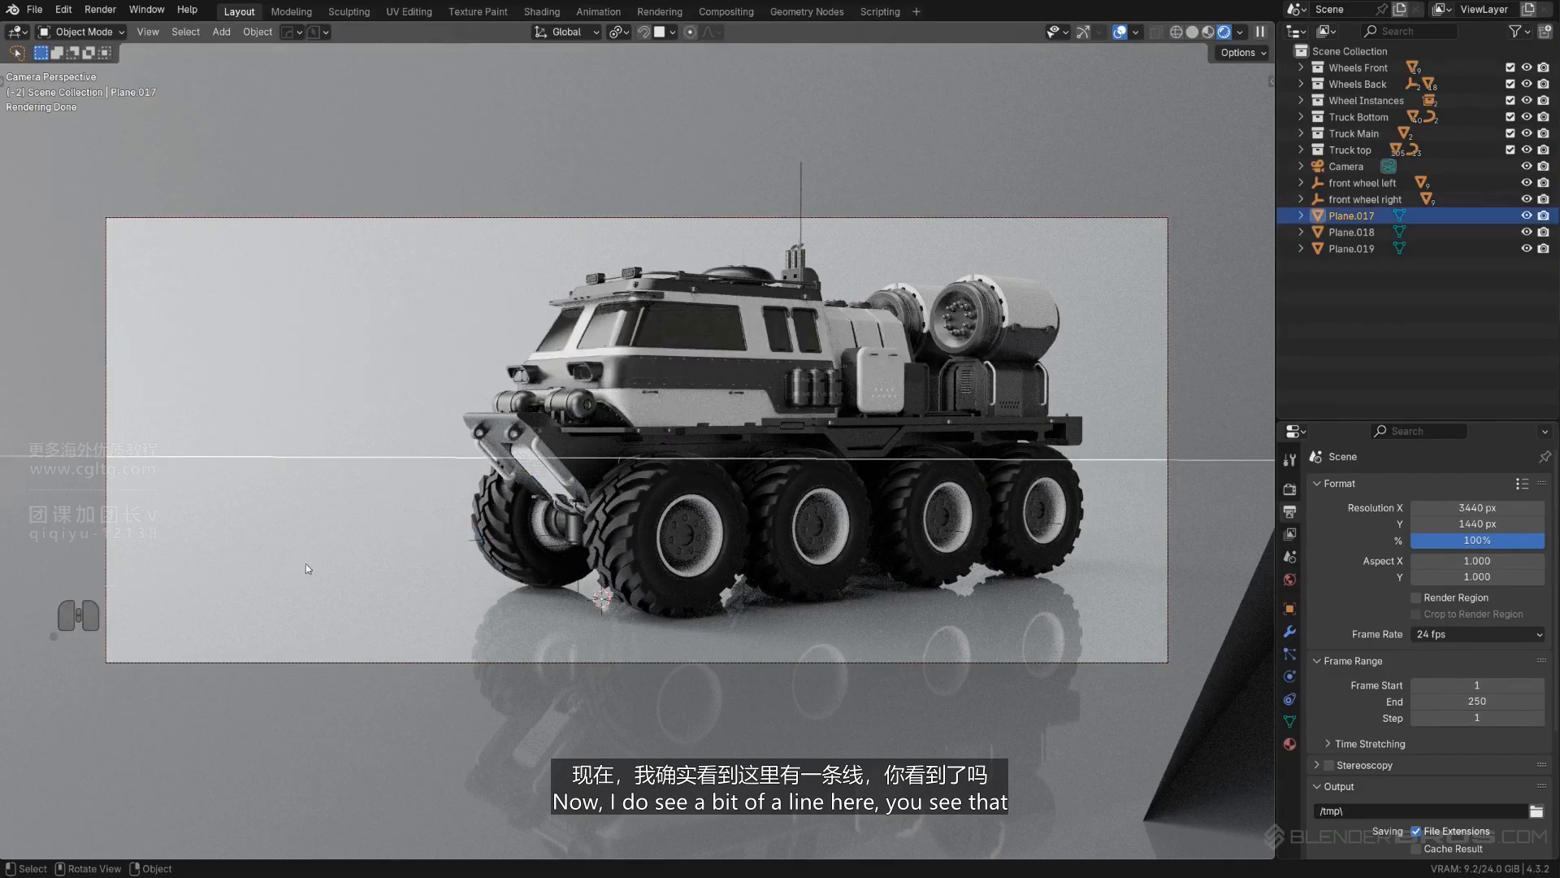
key(s)
click(675, 469)
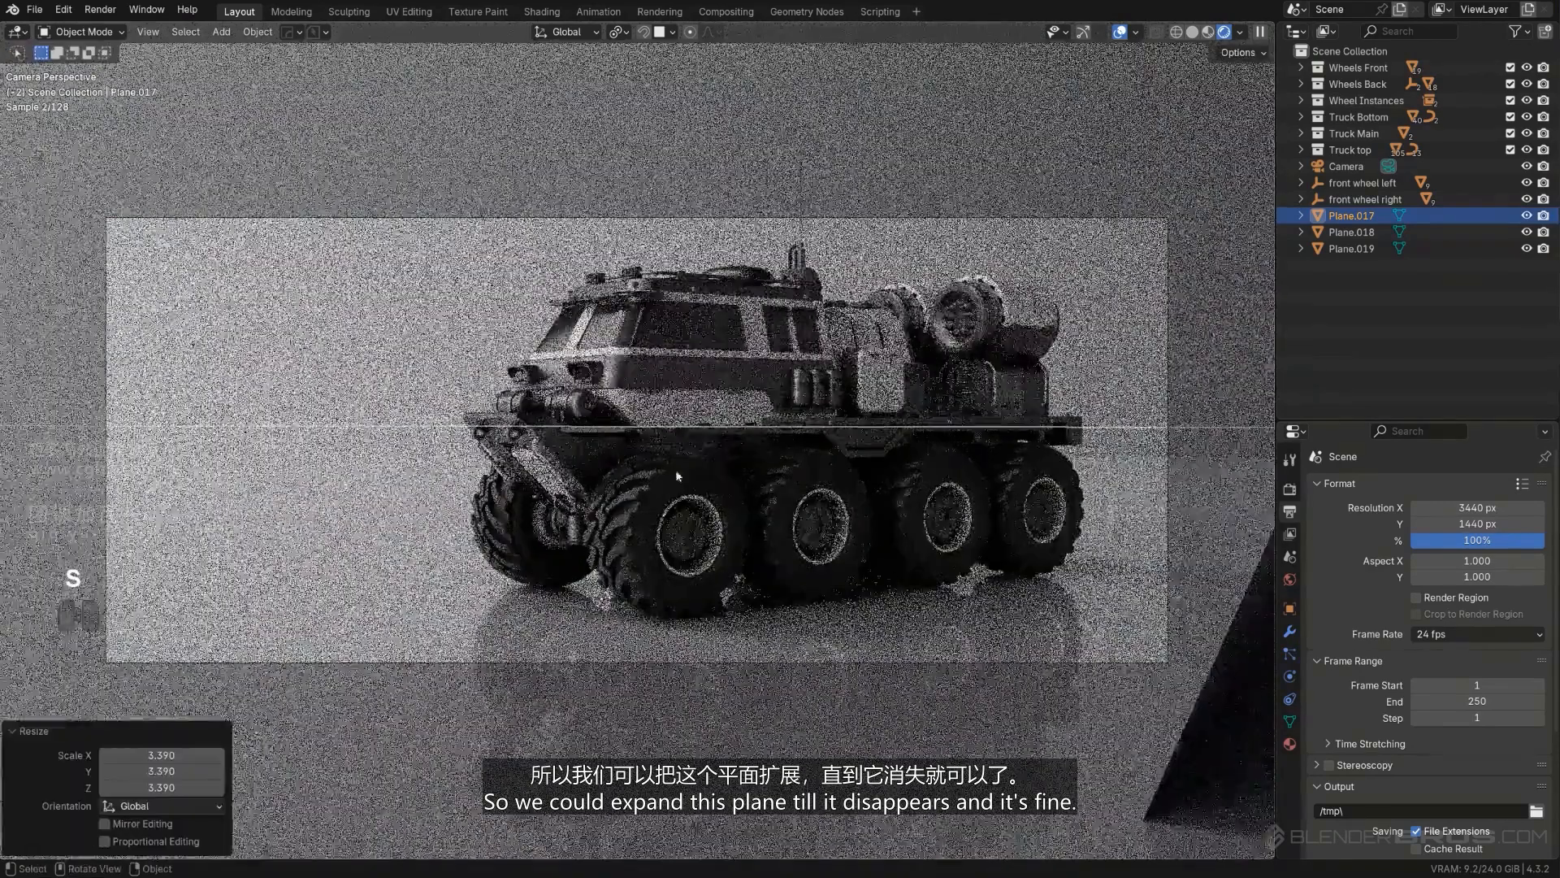
- Hide the reflector plane to compare the truck's lighting without it, and show it again
click(344, 372)
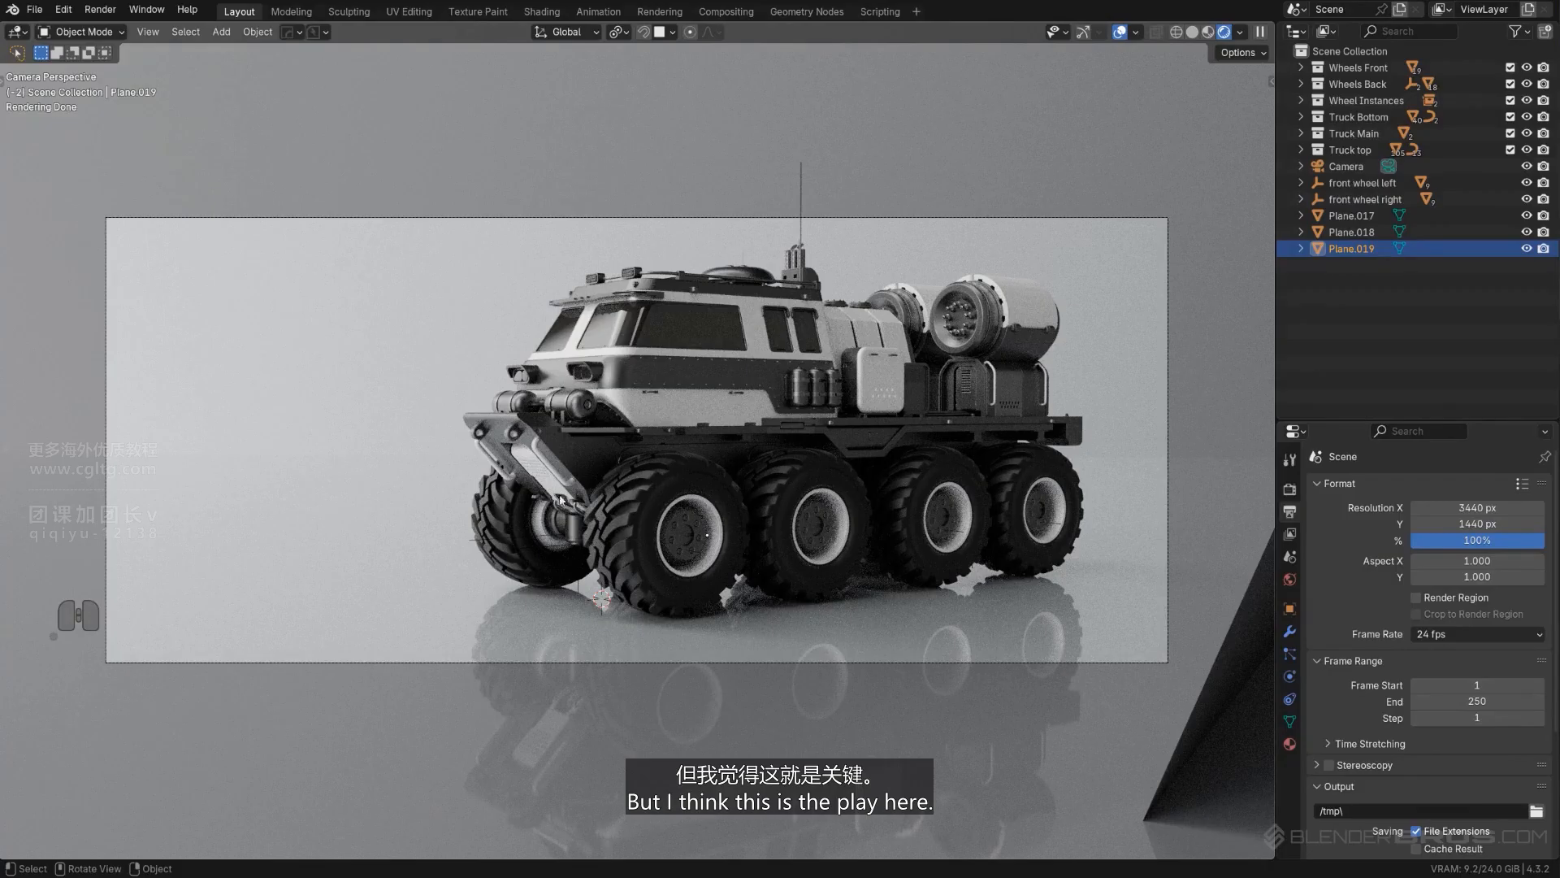
click(1213, 681)
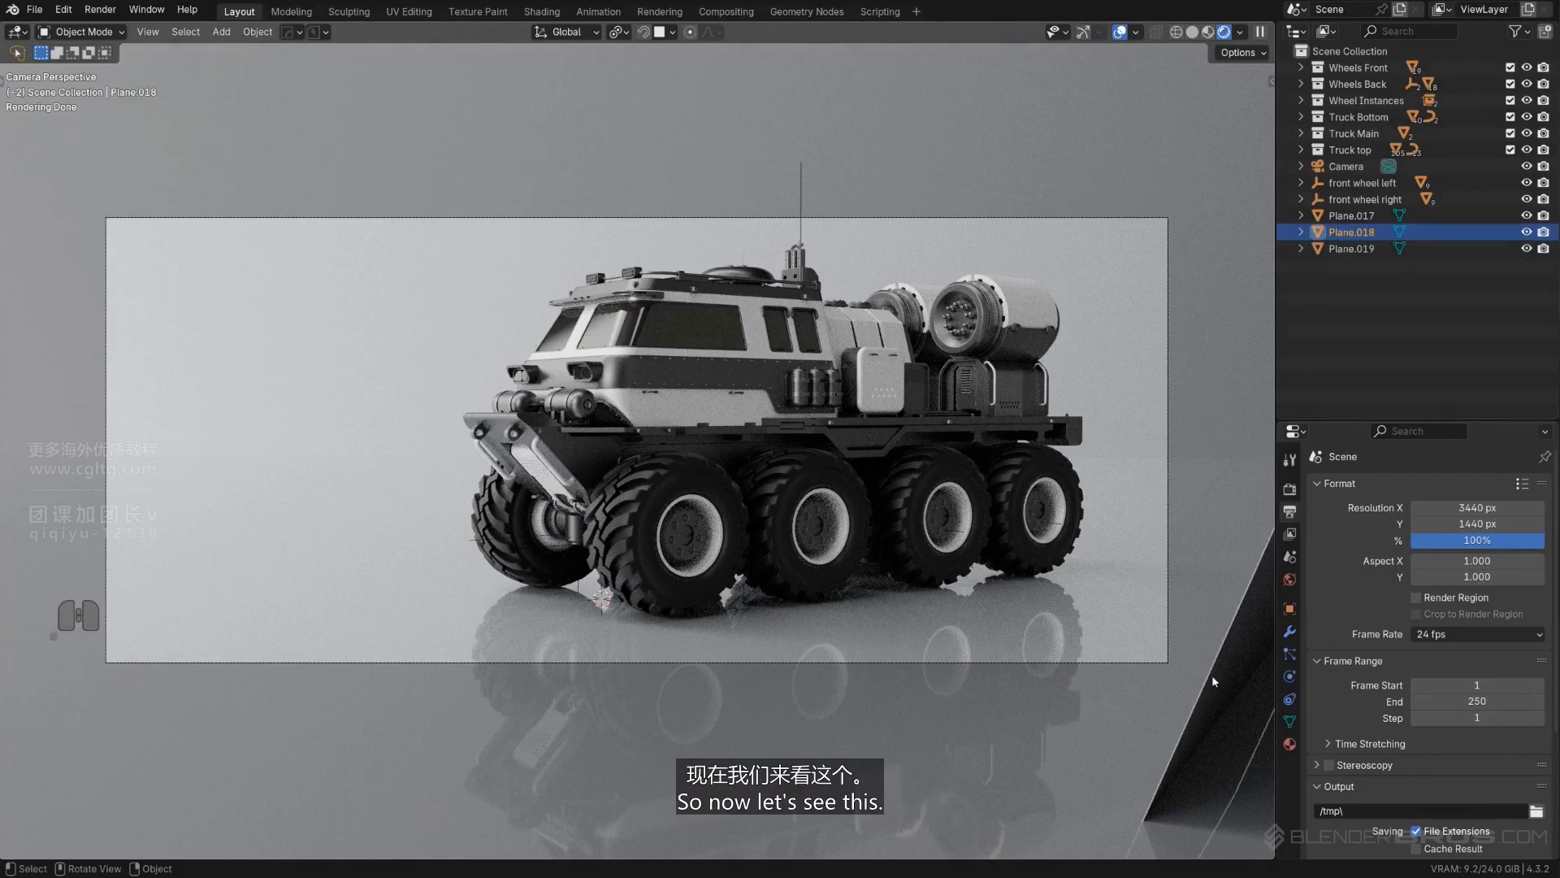
click(1527, 233)
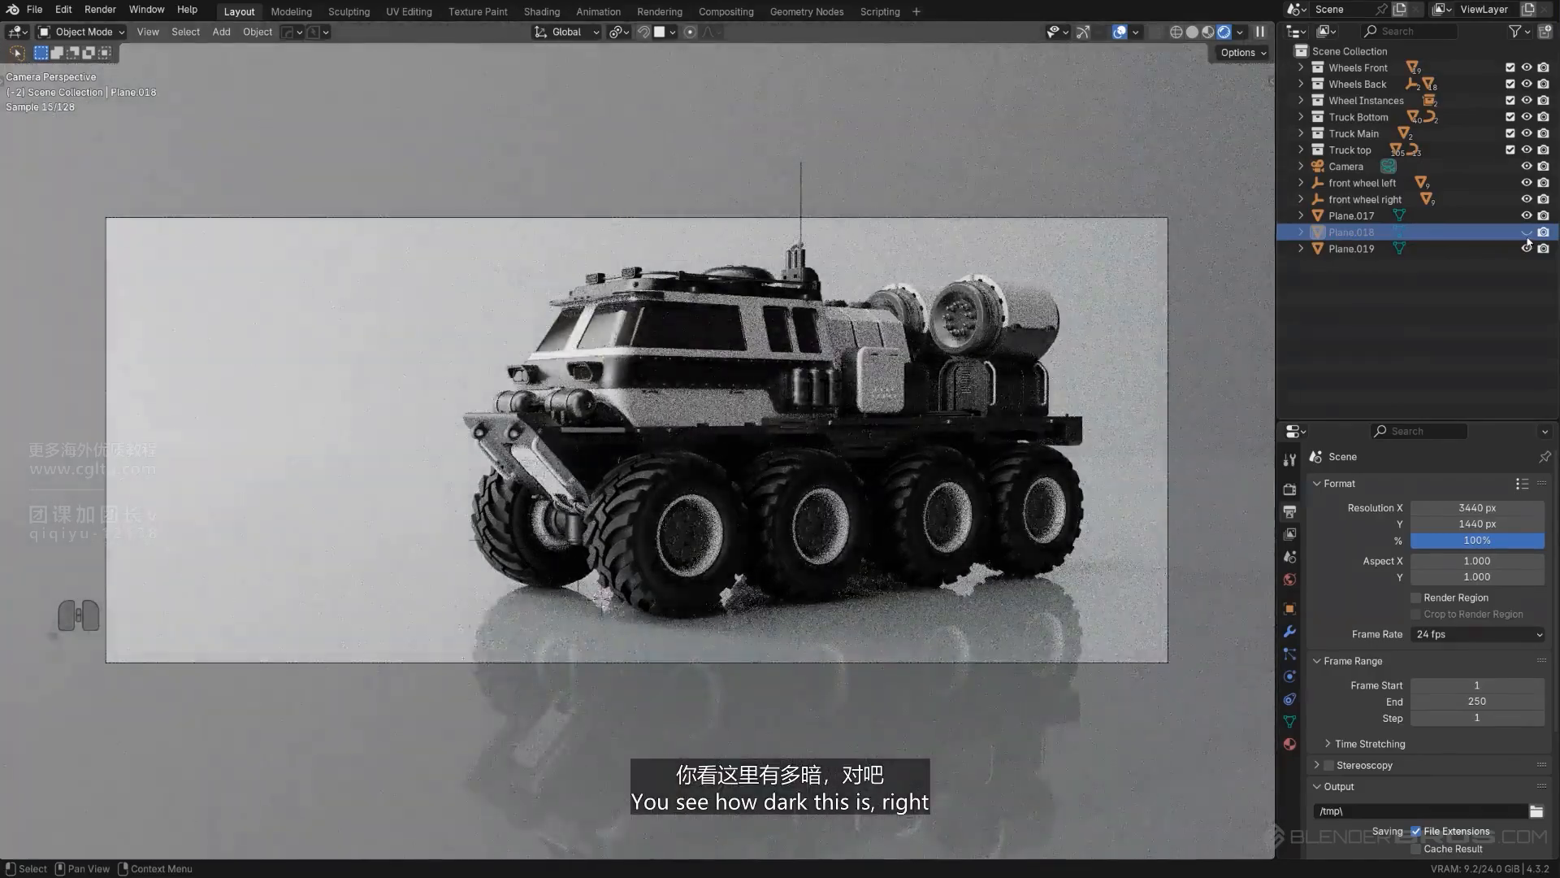
click(1527, 233)
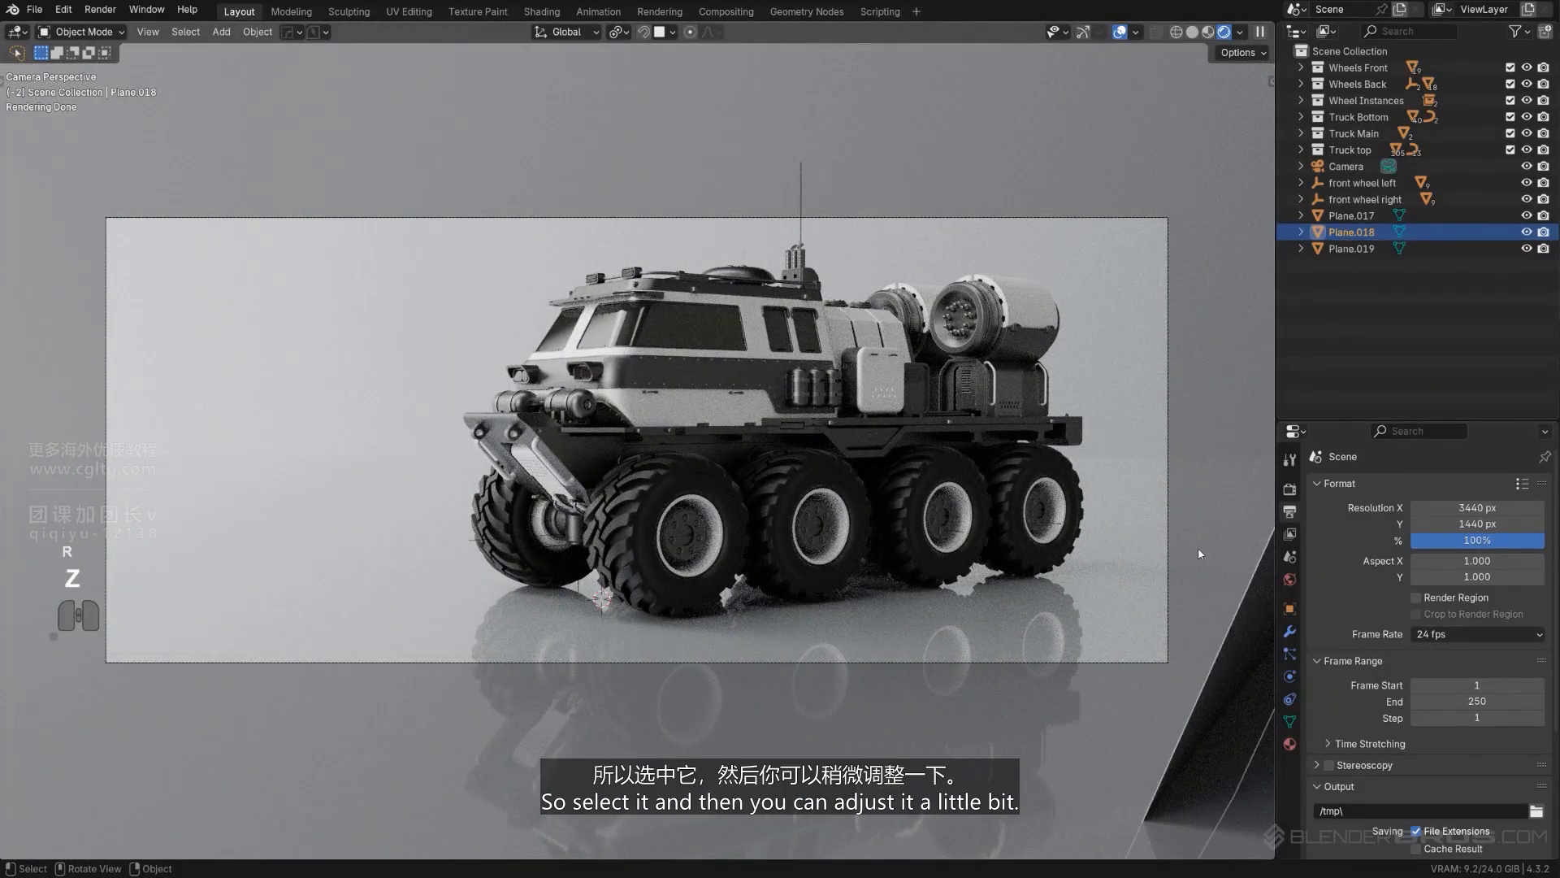
- Rotate the reflector plane about 6.8° around global Z
key(r)
key(z)
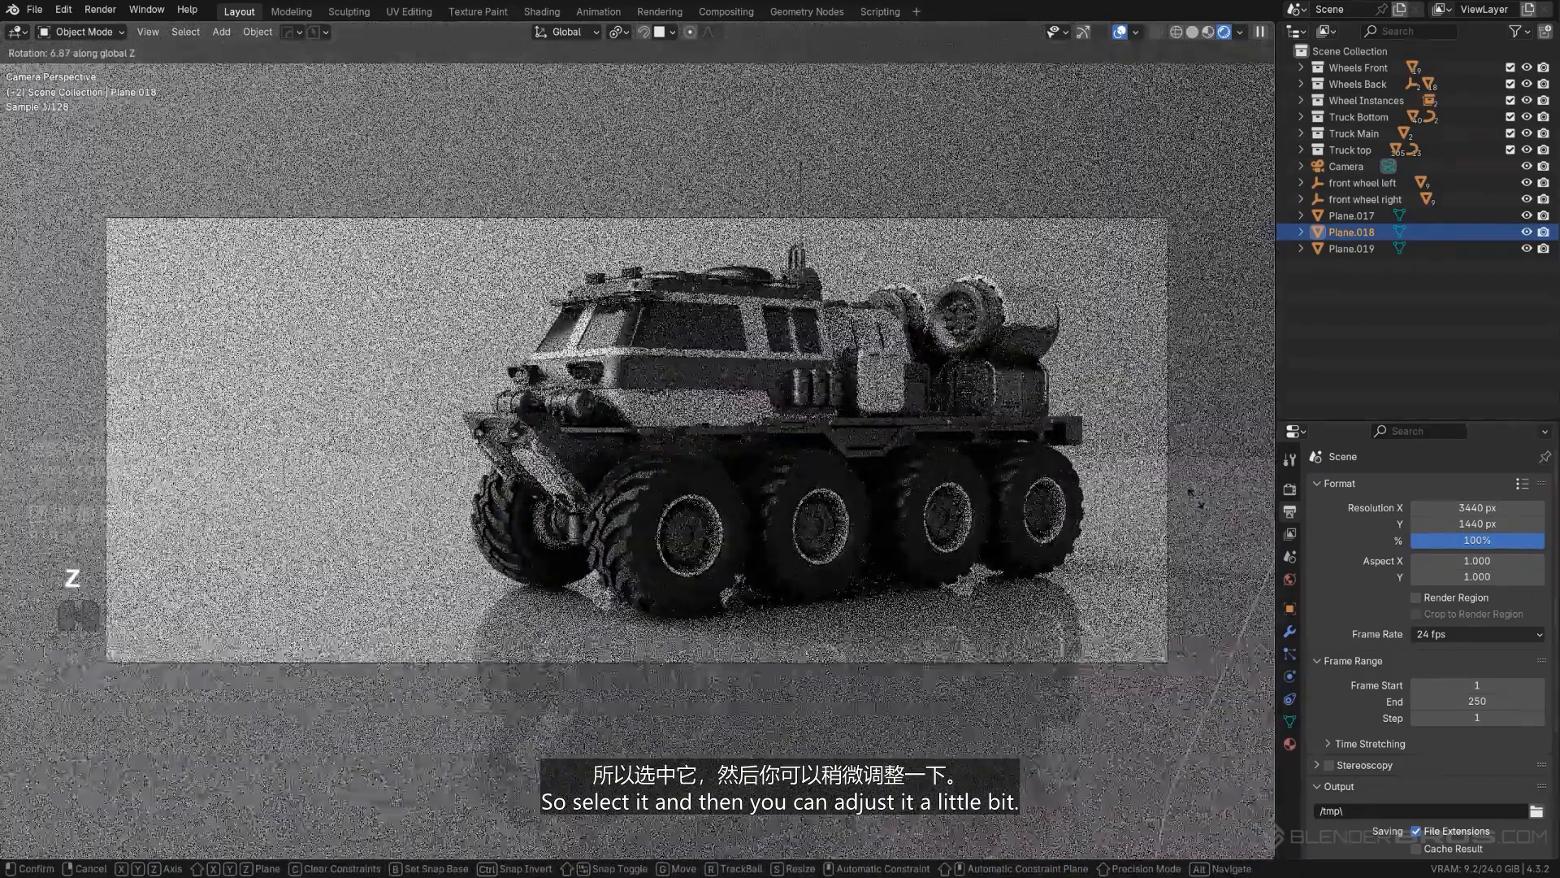
click(1192, 497)
- Adjust the base color brightness of the reflector plane's material slightly
click(1290, 721)
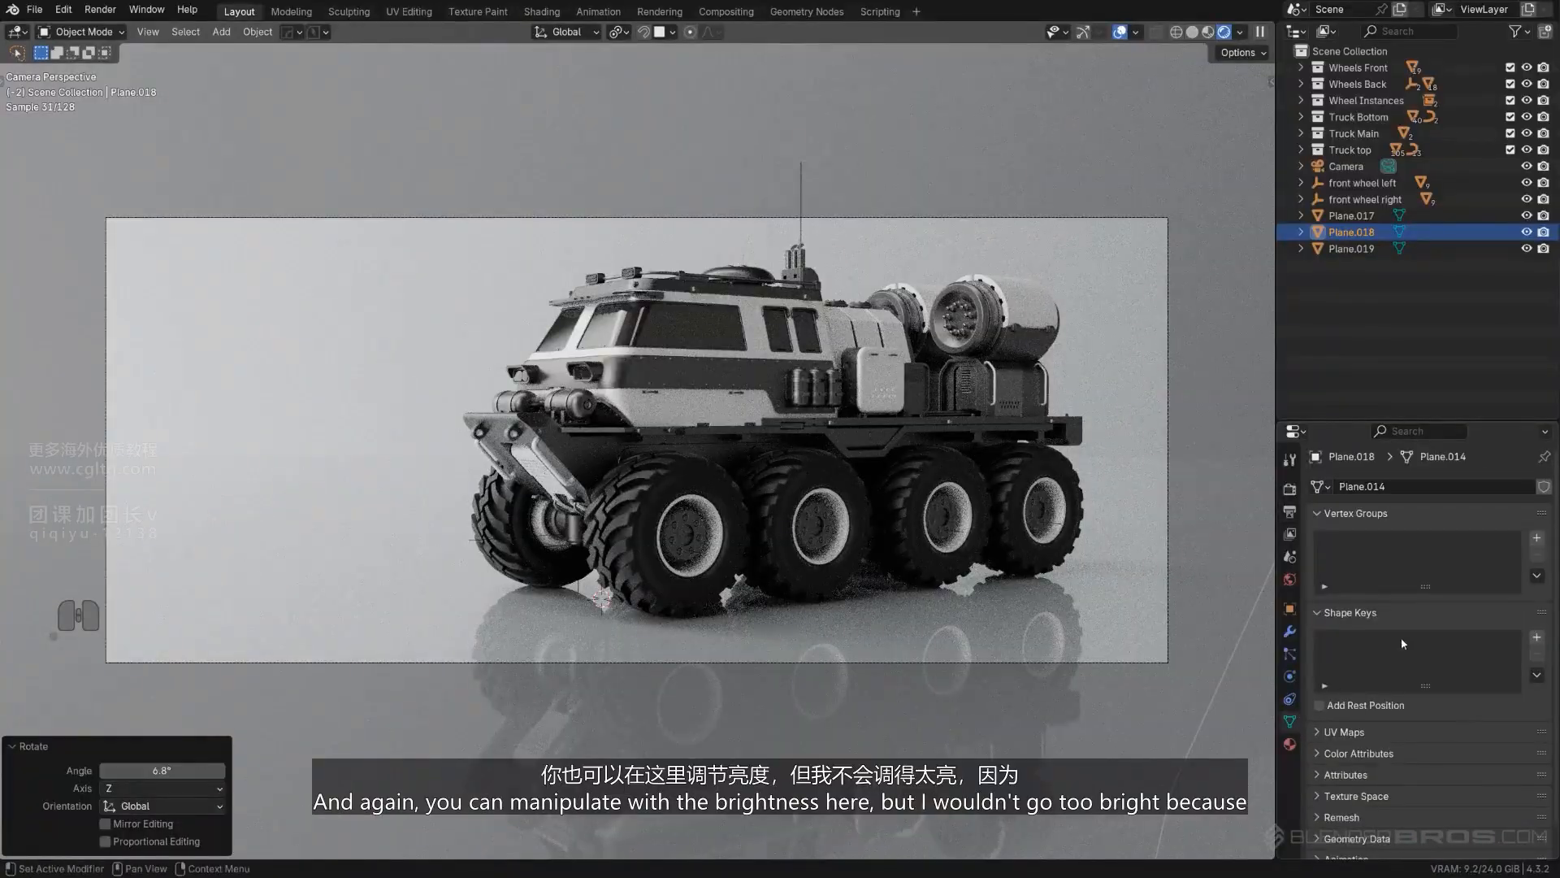
click(1289, 744)
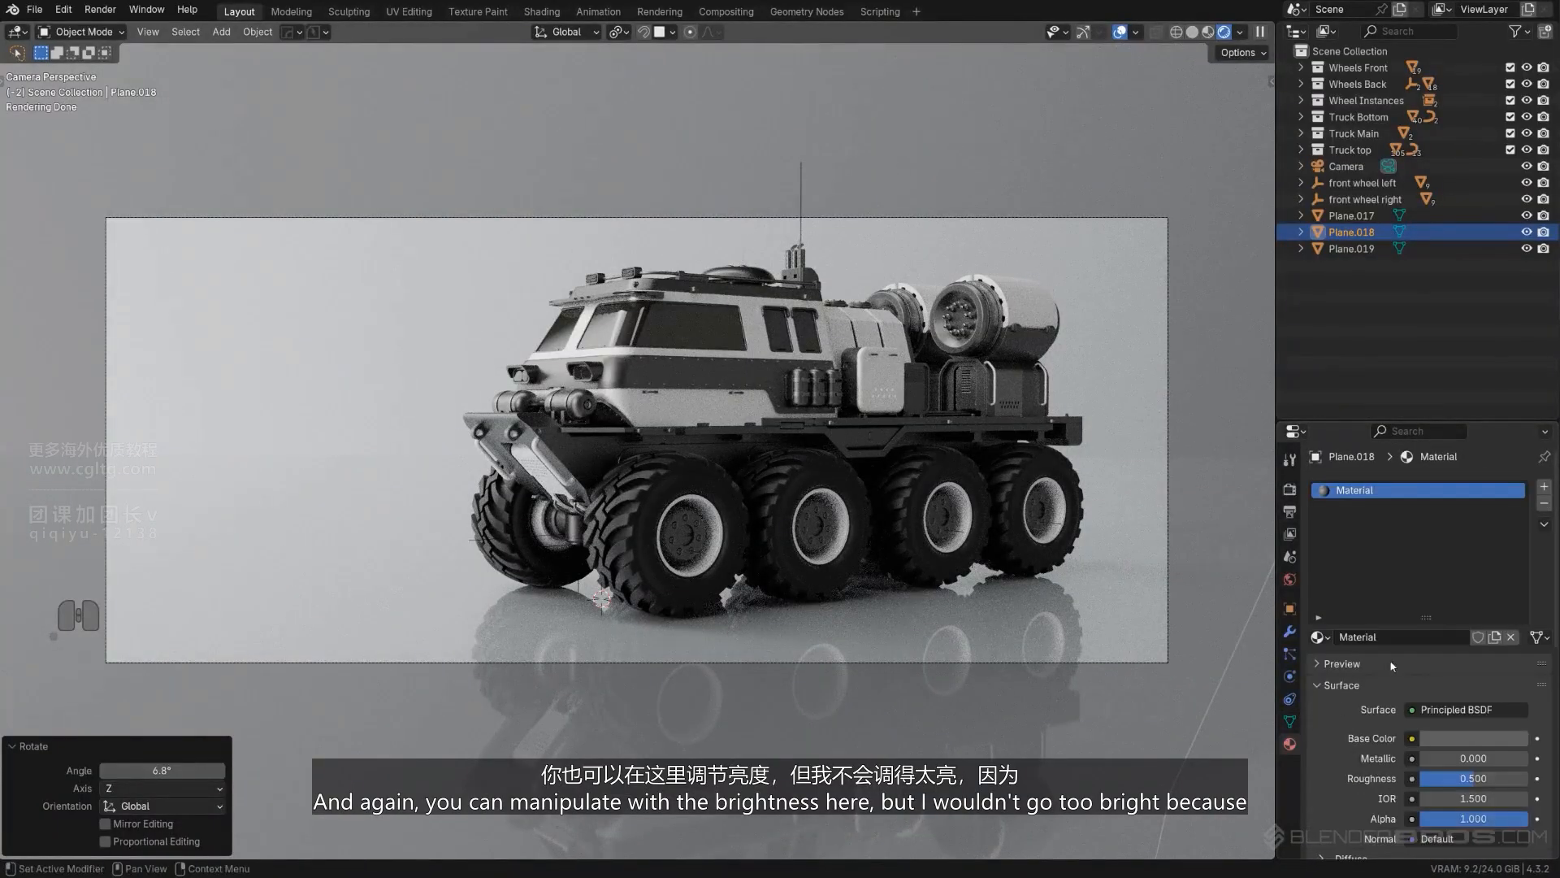
click(1469, 743)
mouse_move(1516, 556)
mouse_down()
mouse_move(1517, 533)
mouse_move(1516, 549)
mouse_up()
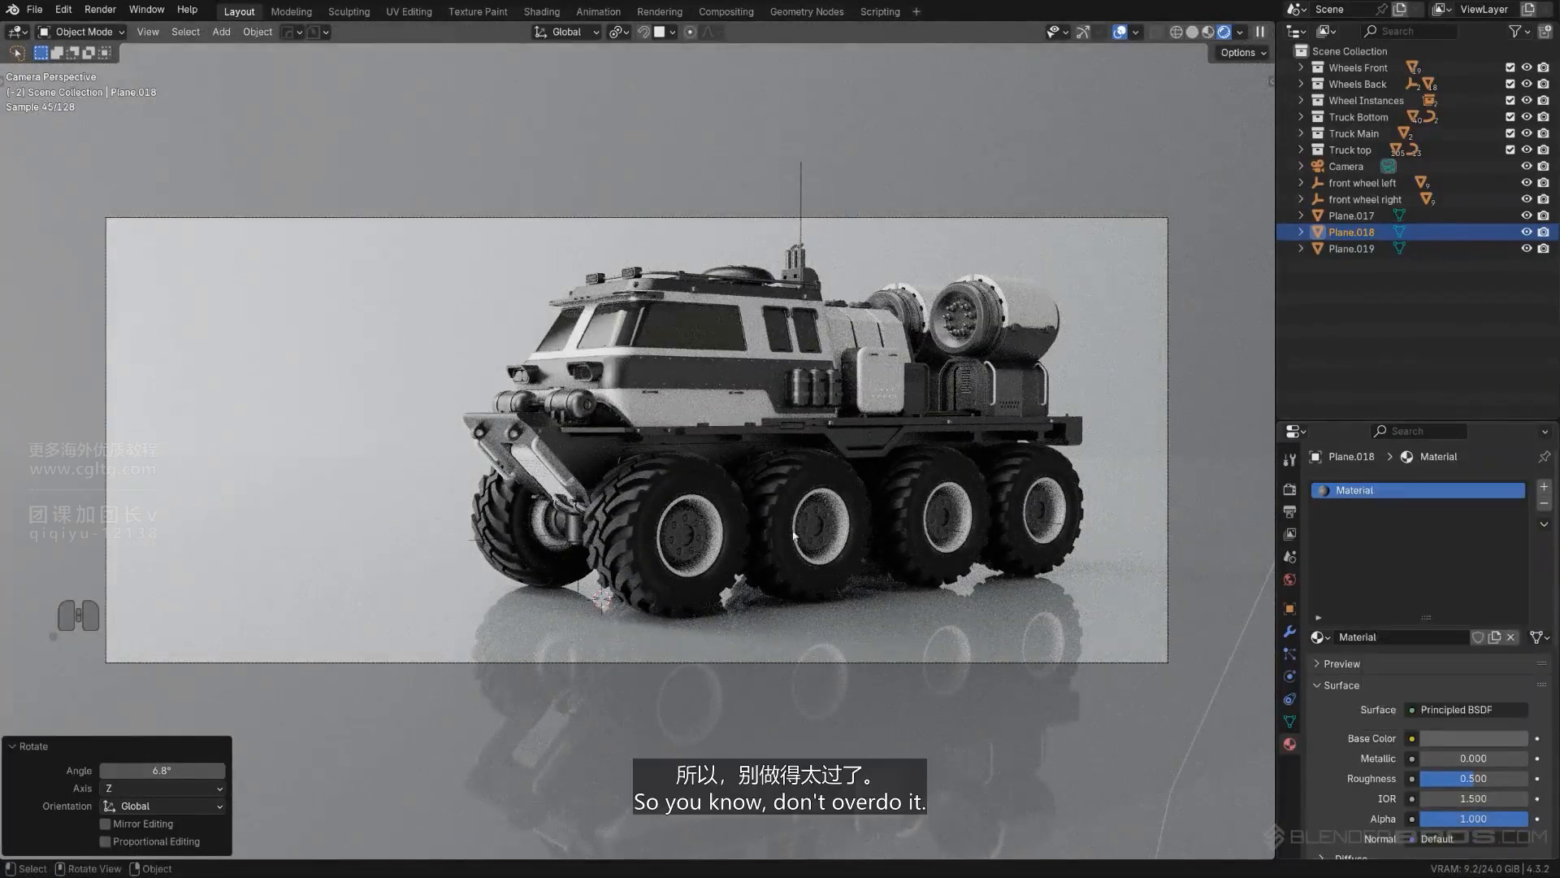
- Select the left and right front wheel empties and rotate them together about 7° around global Z in the camera view
click(688, 488)
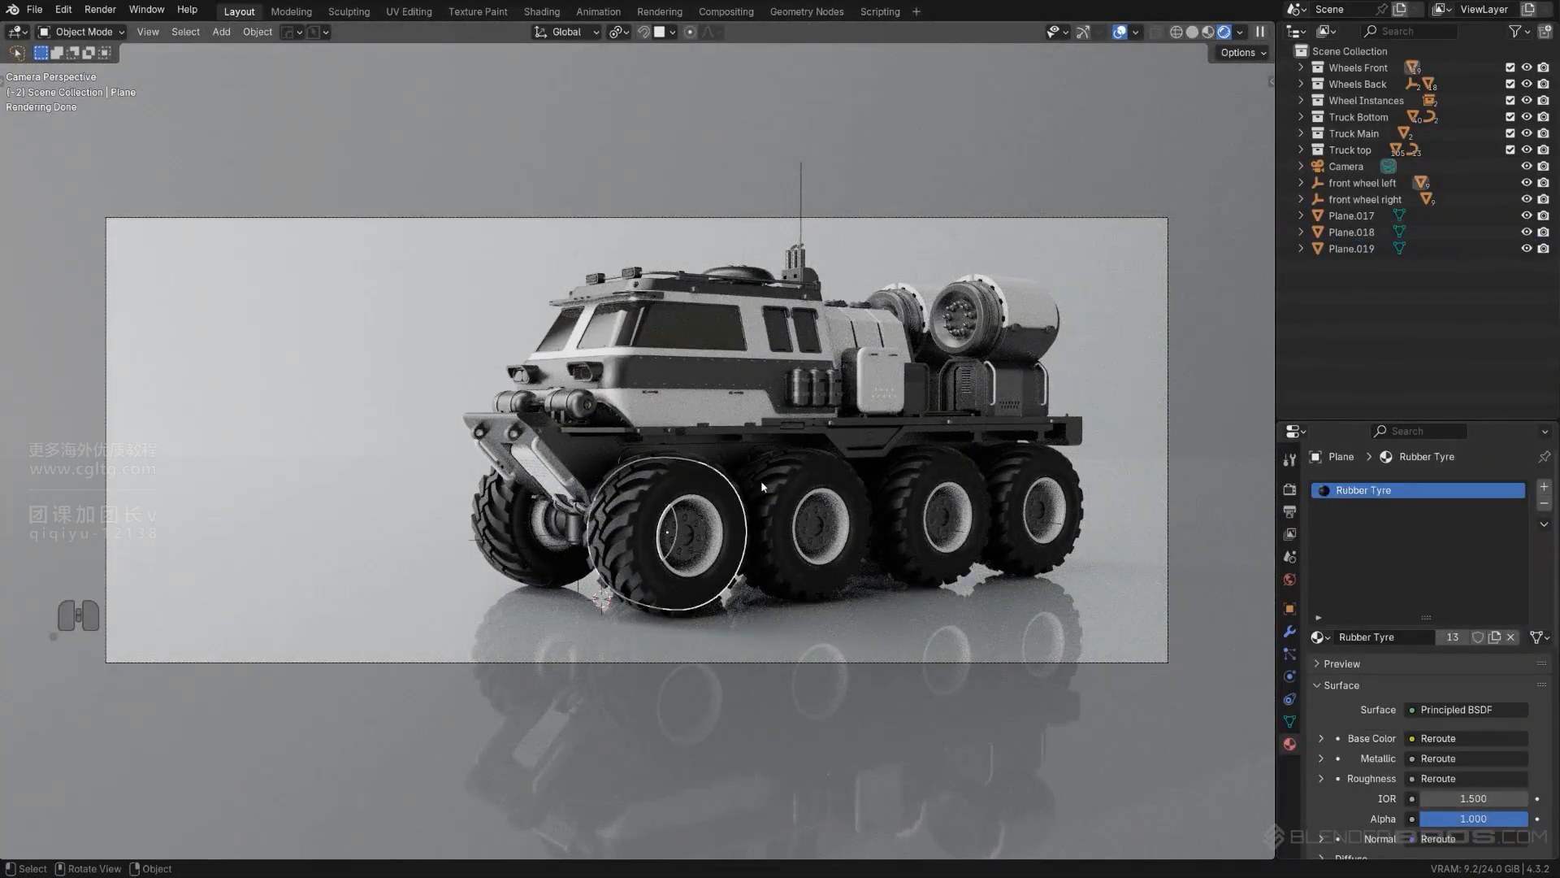
click(536, 538)
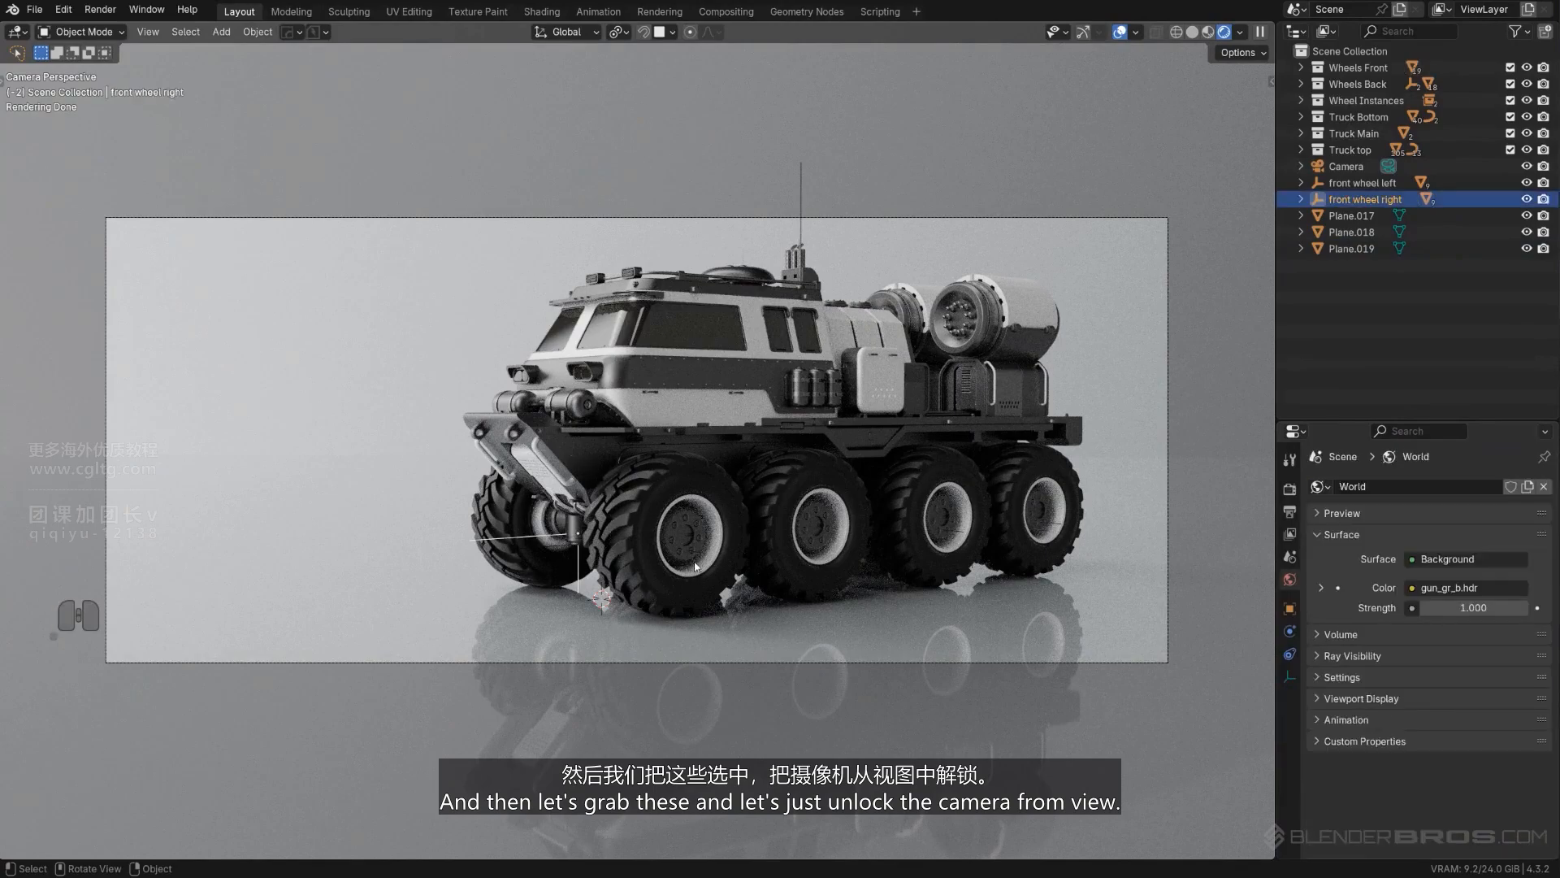
key(Page_Down)
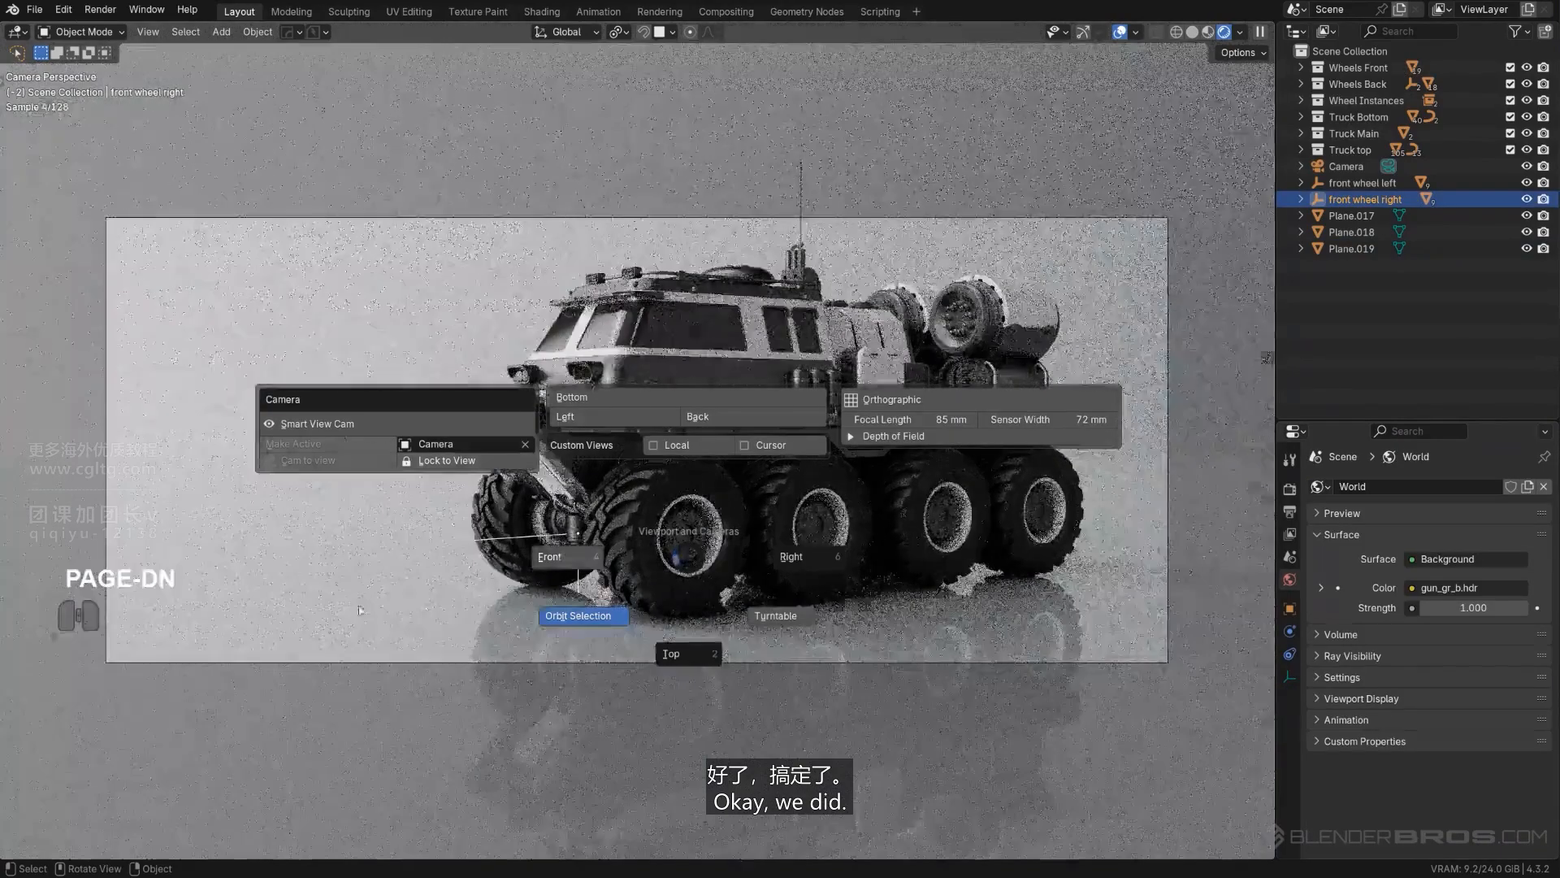
click(493, 460)
scroll(563, 604, up, 2)
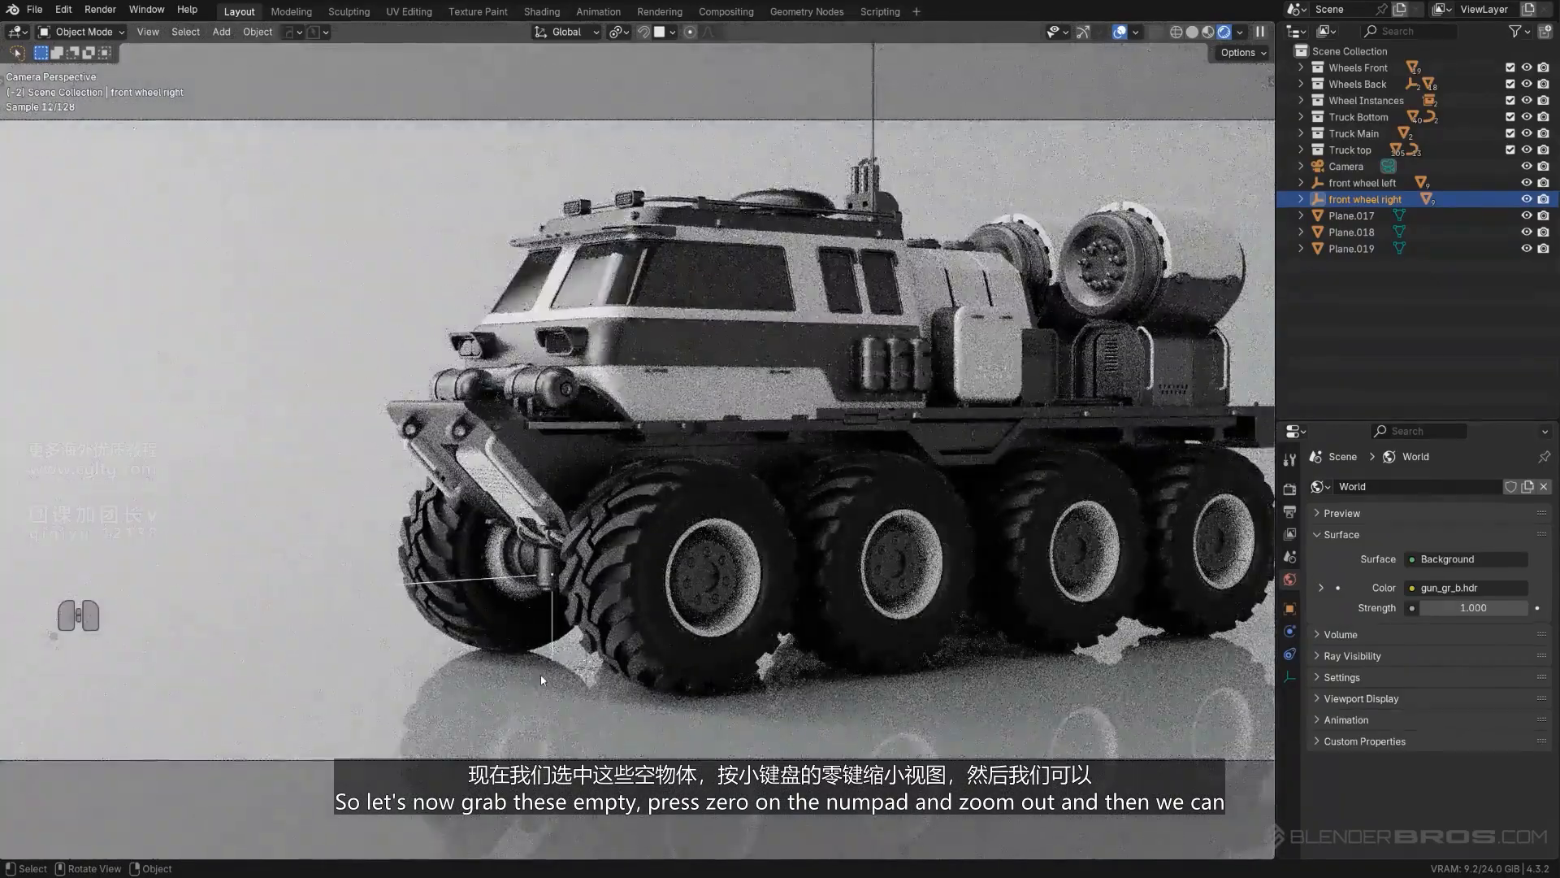
middle_drag(546, 660, 492, 630)
scroll(490, 628, up, 4)
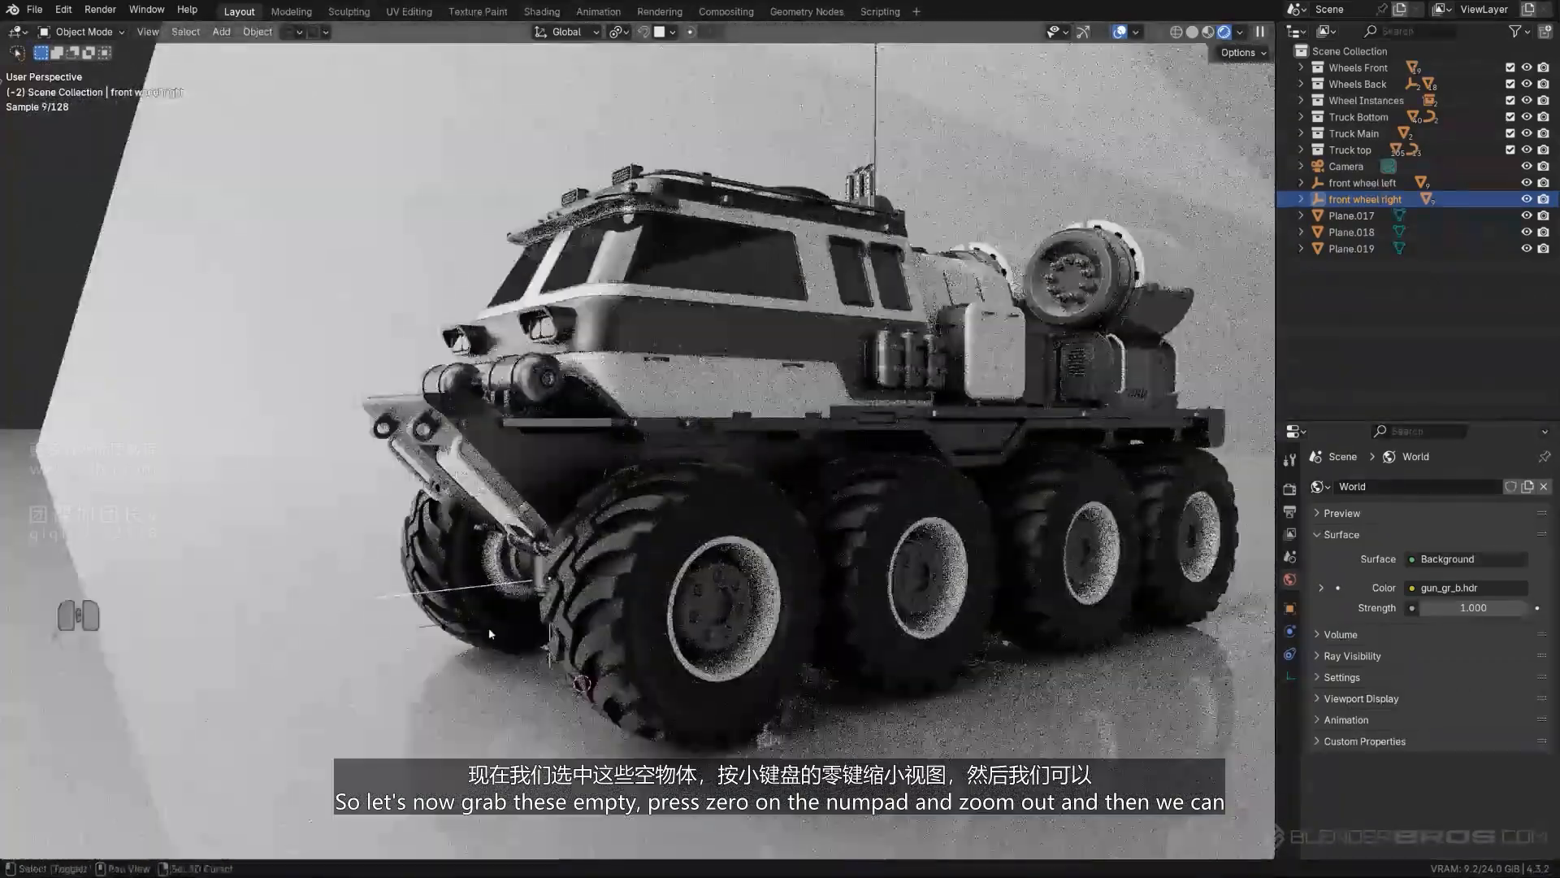
shift+click(470, 621)
key(KP_0)
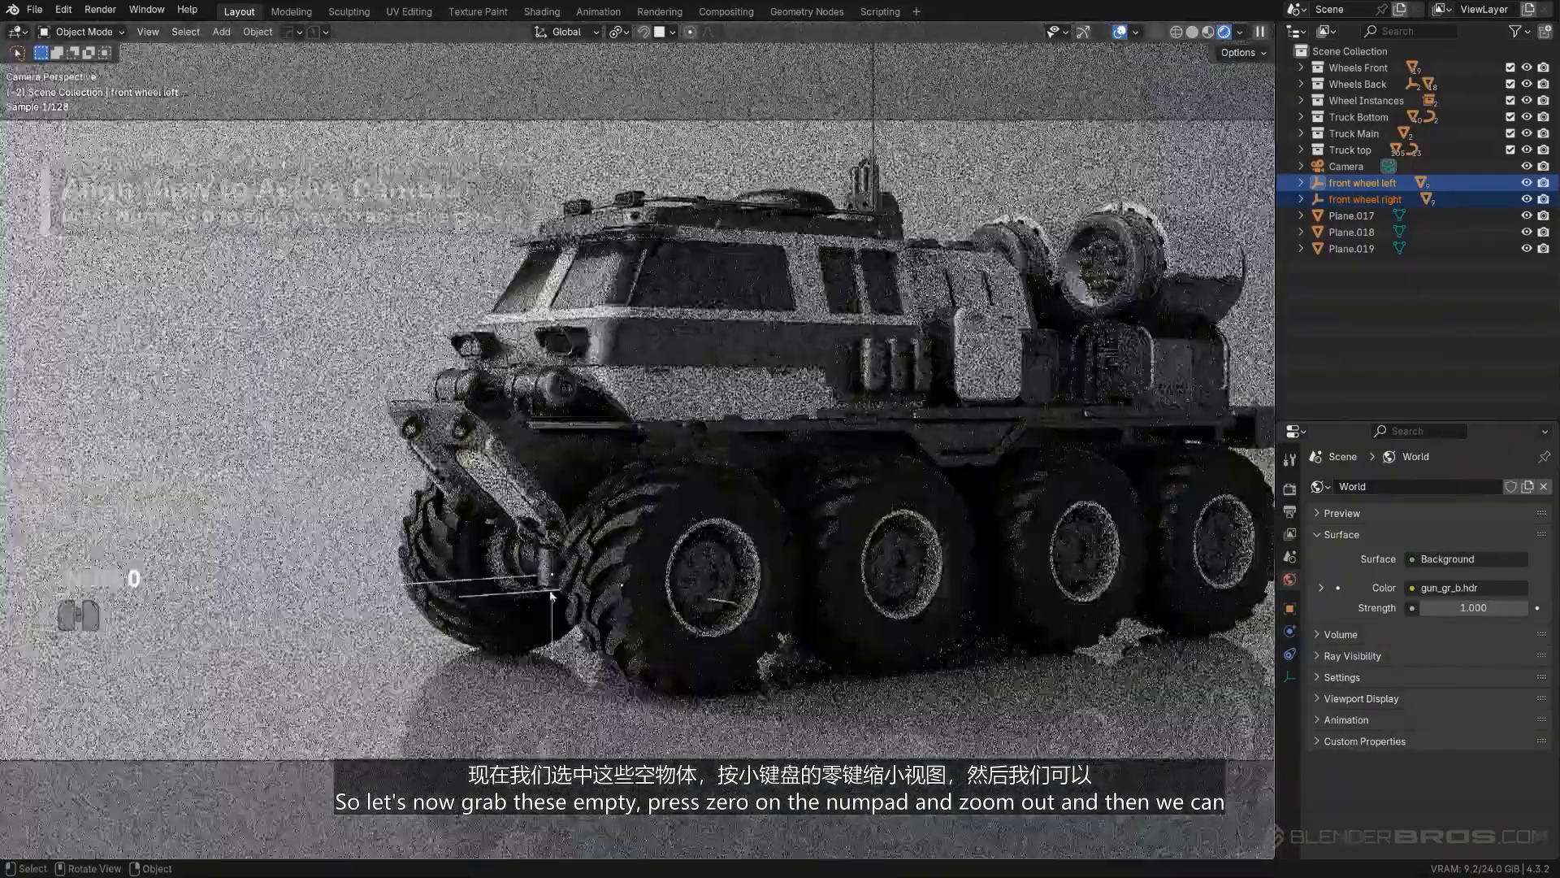
scroll(558, 567, down, 2)
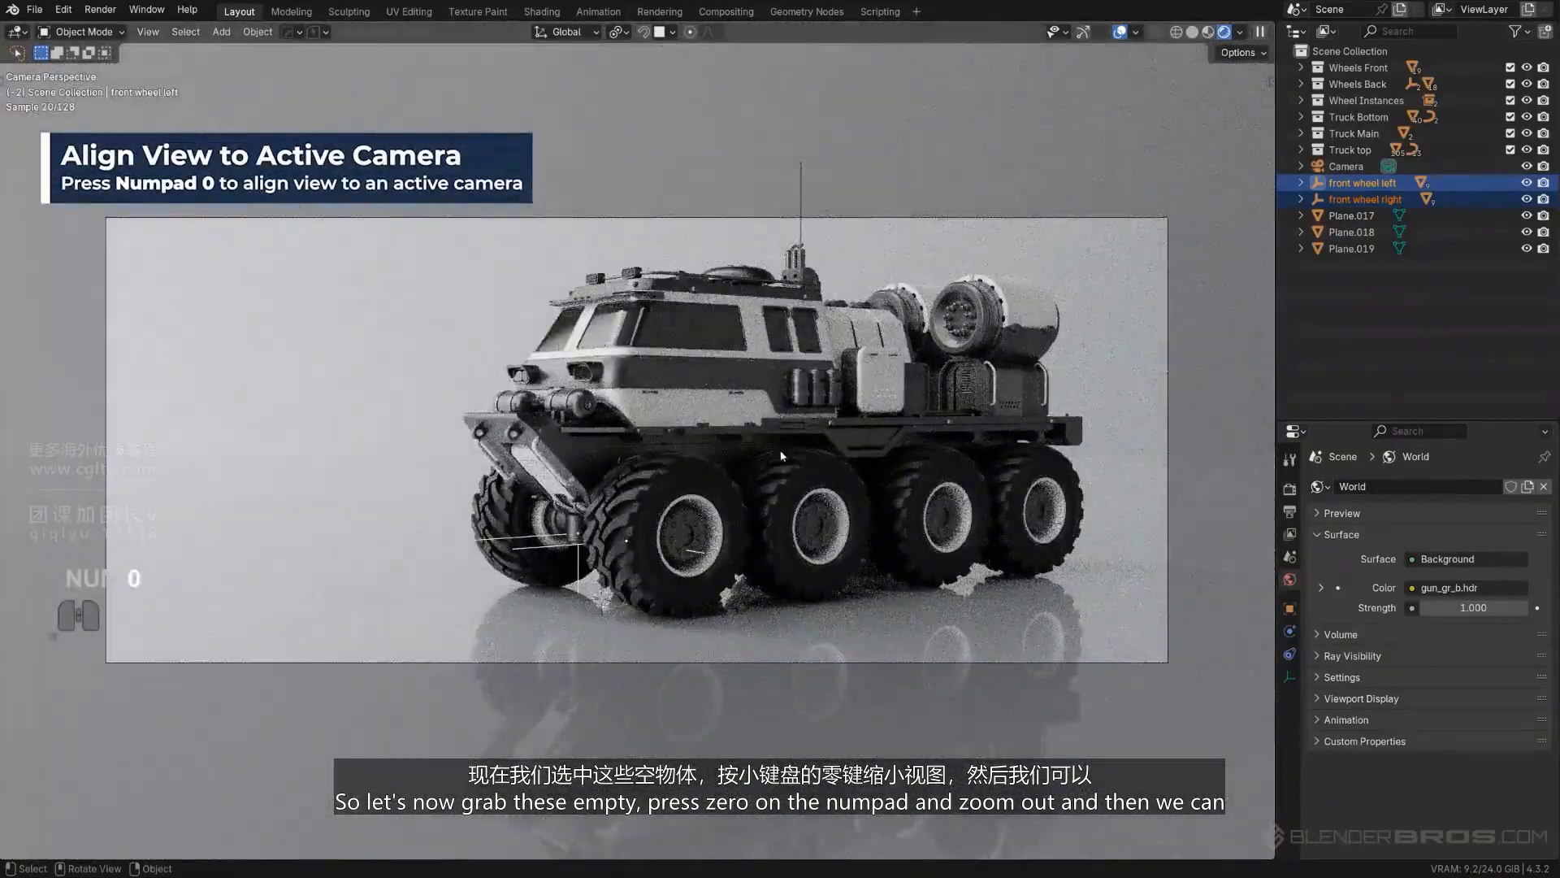
key(r)
key(z)
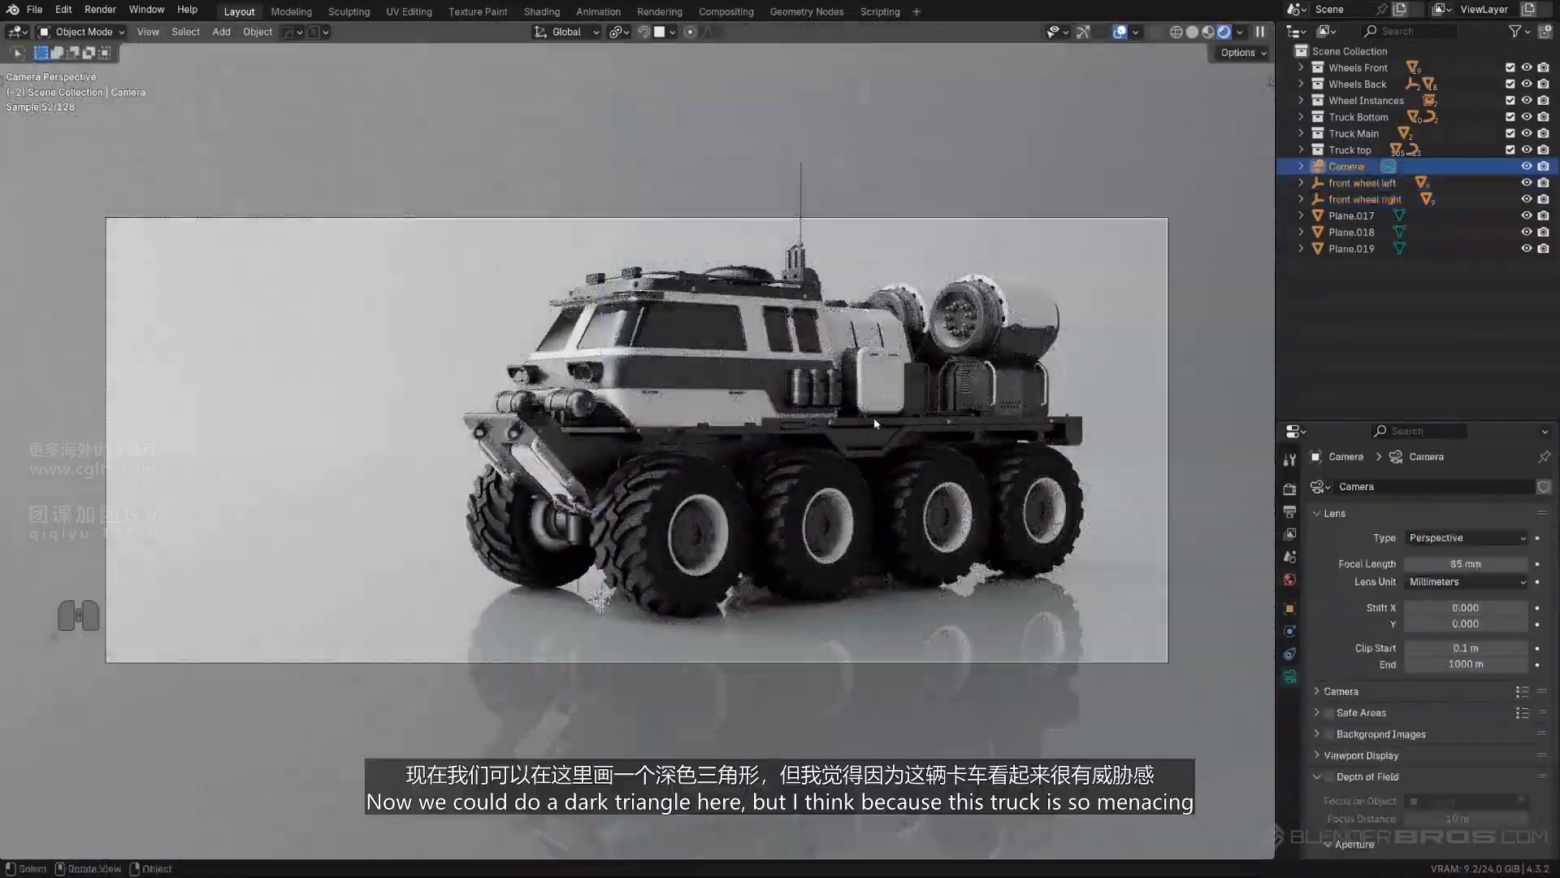
- Try rolling the camera about -5.7° to tilt the shot
key(r)
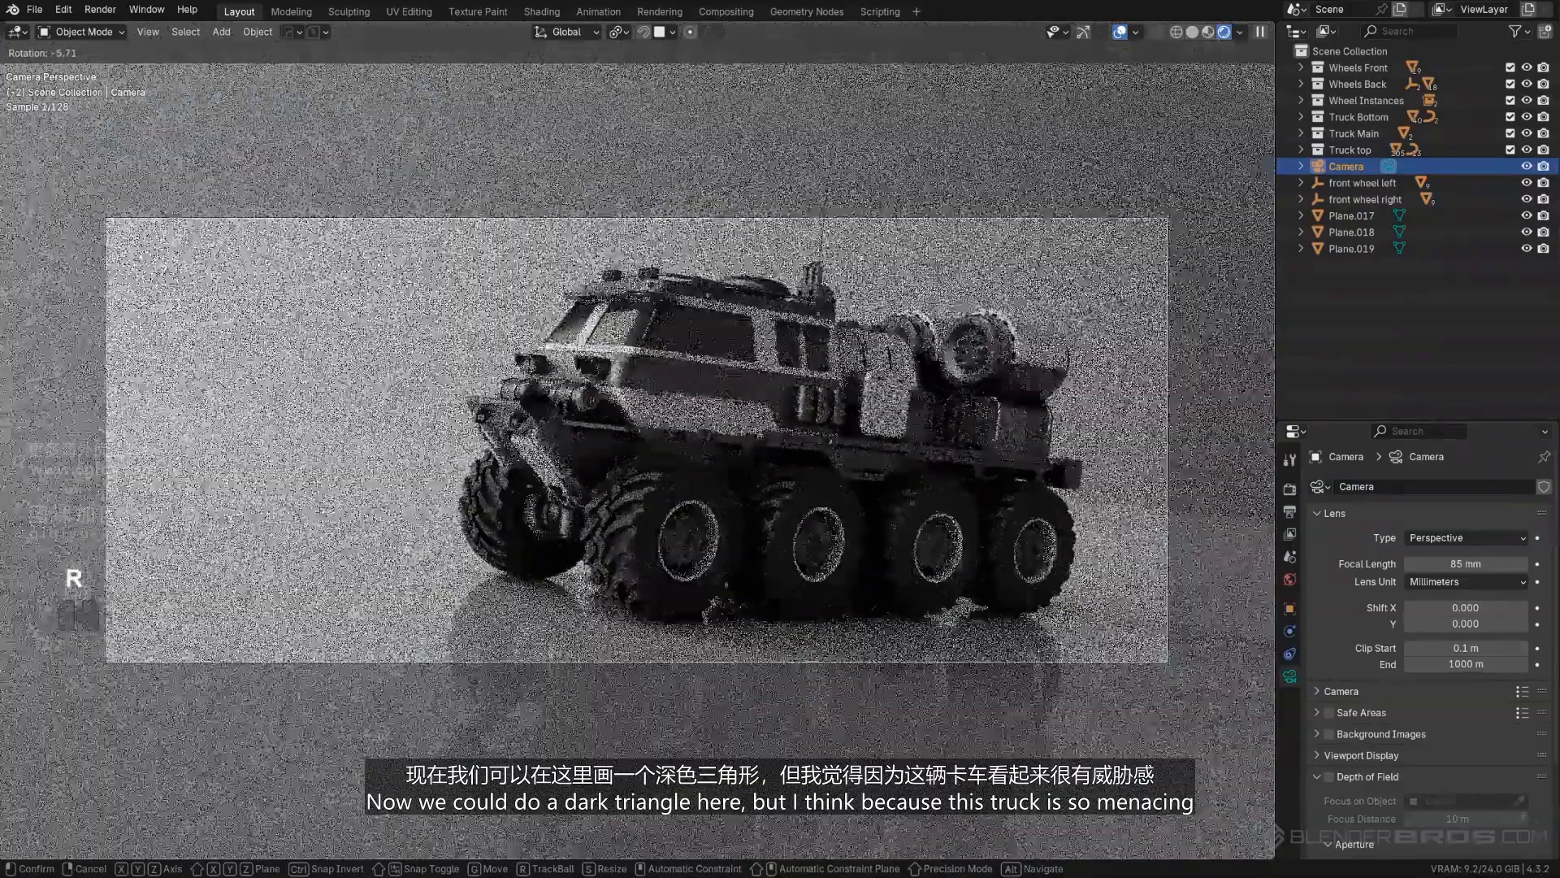
right_click(441, 412)
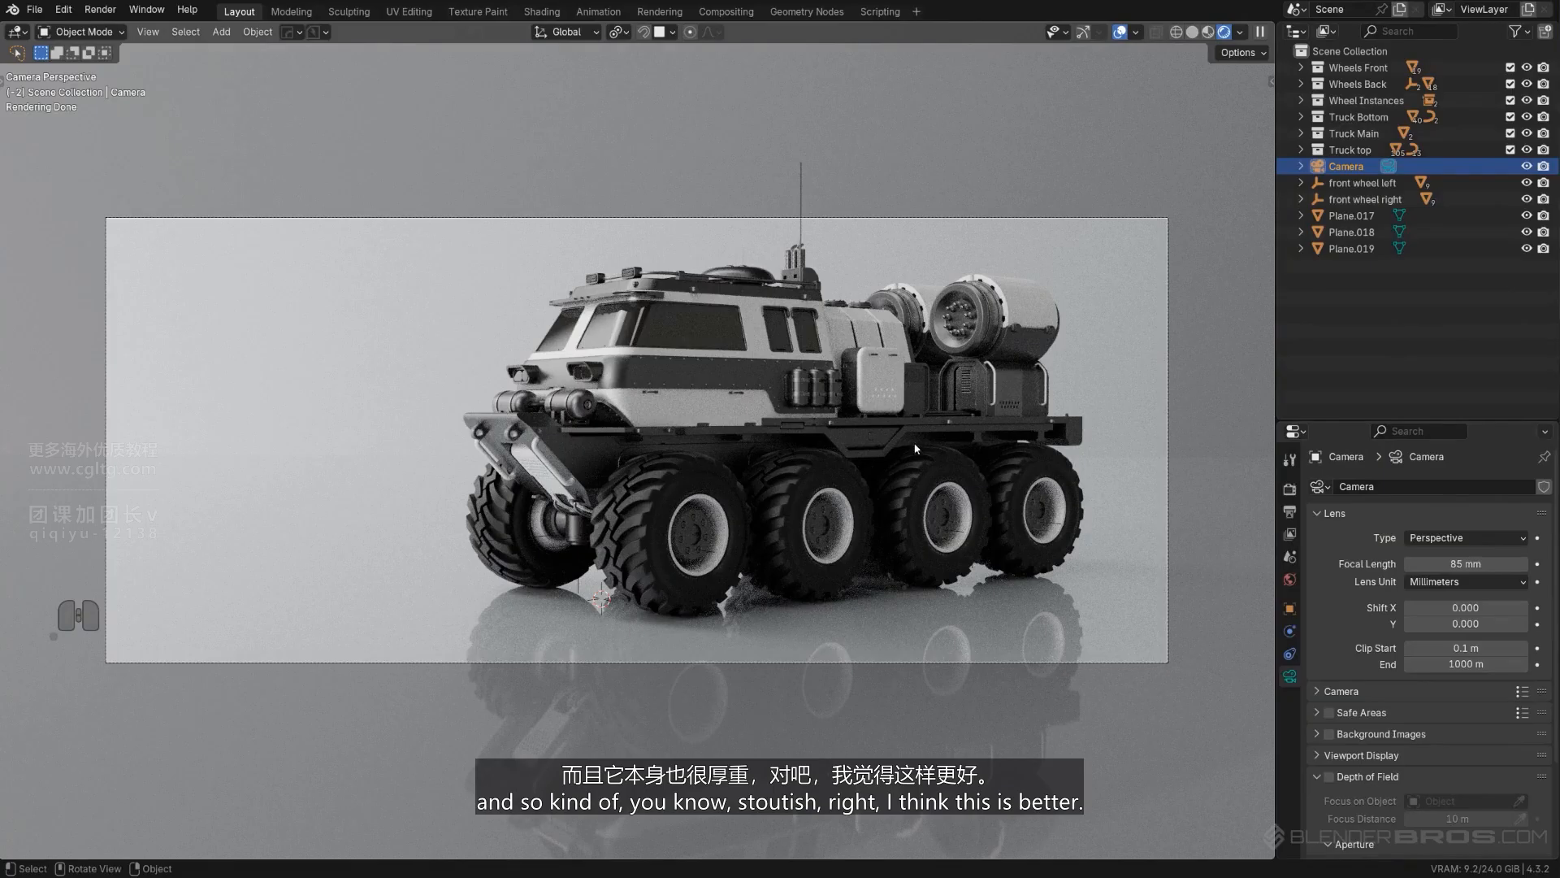
- Copy the roof rails' Half Matt Steel material to the selected side handles, and select the backdrop plane
click(994, 375)
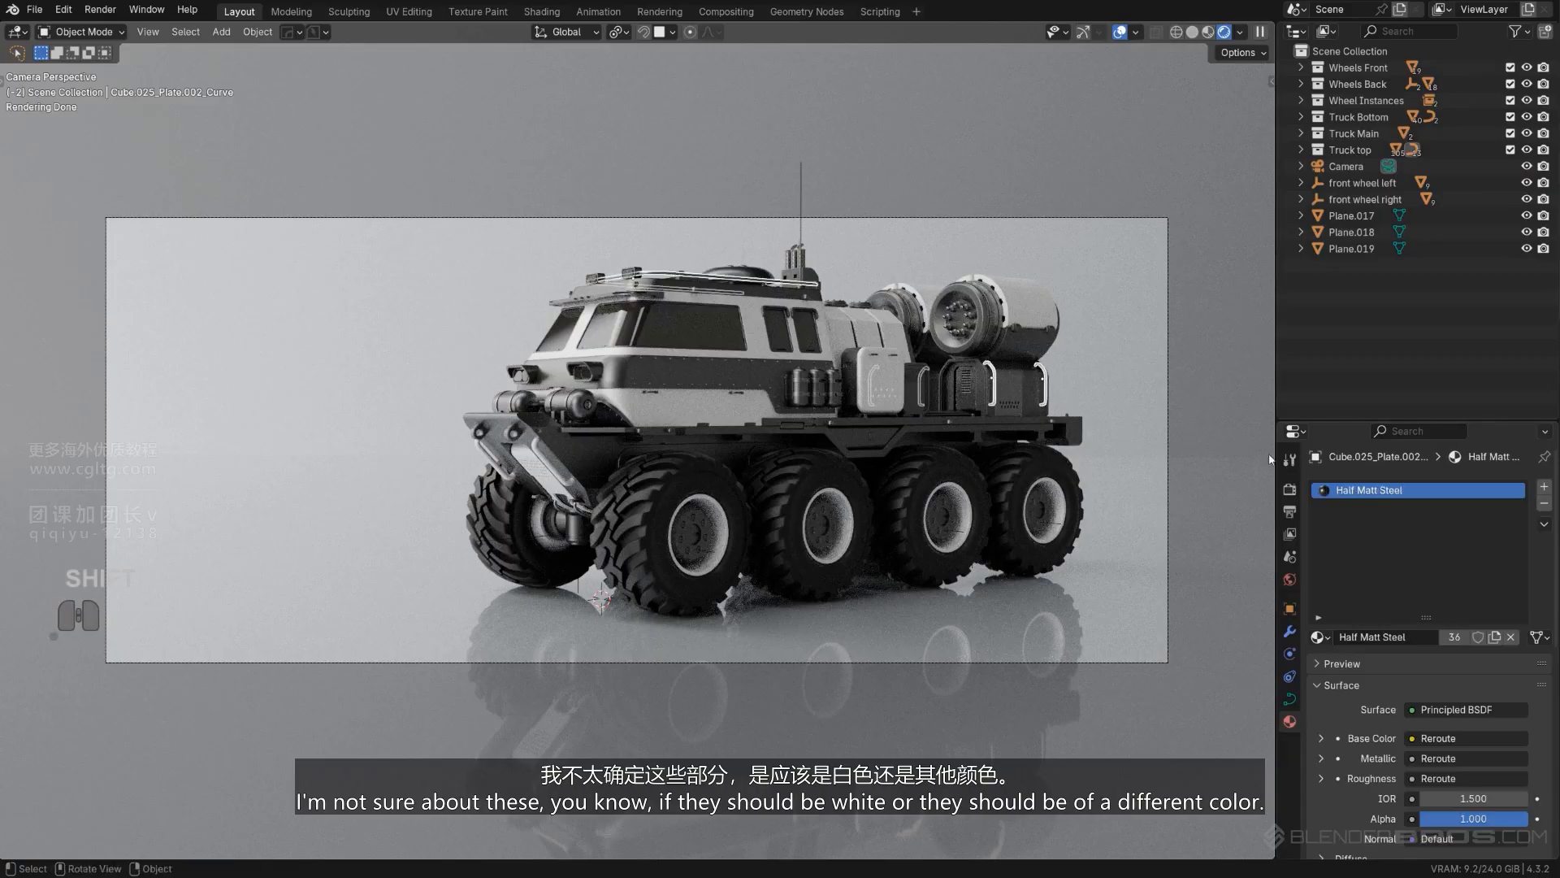
click(1544, 524)
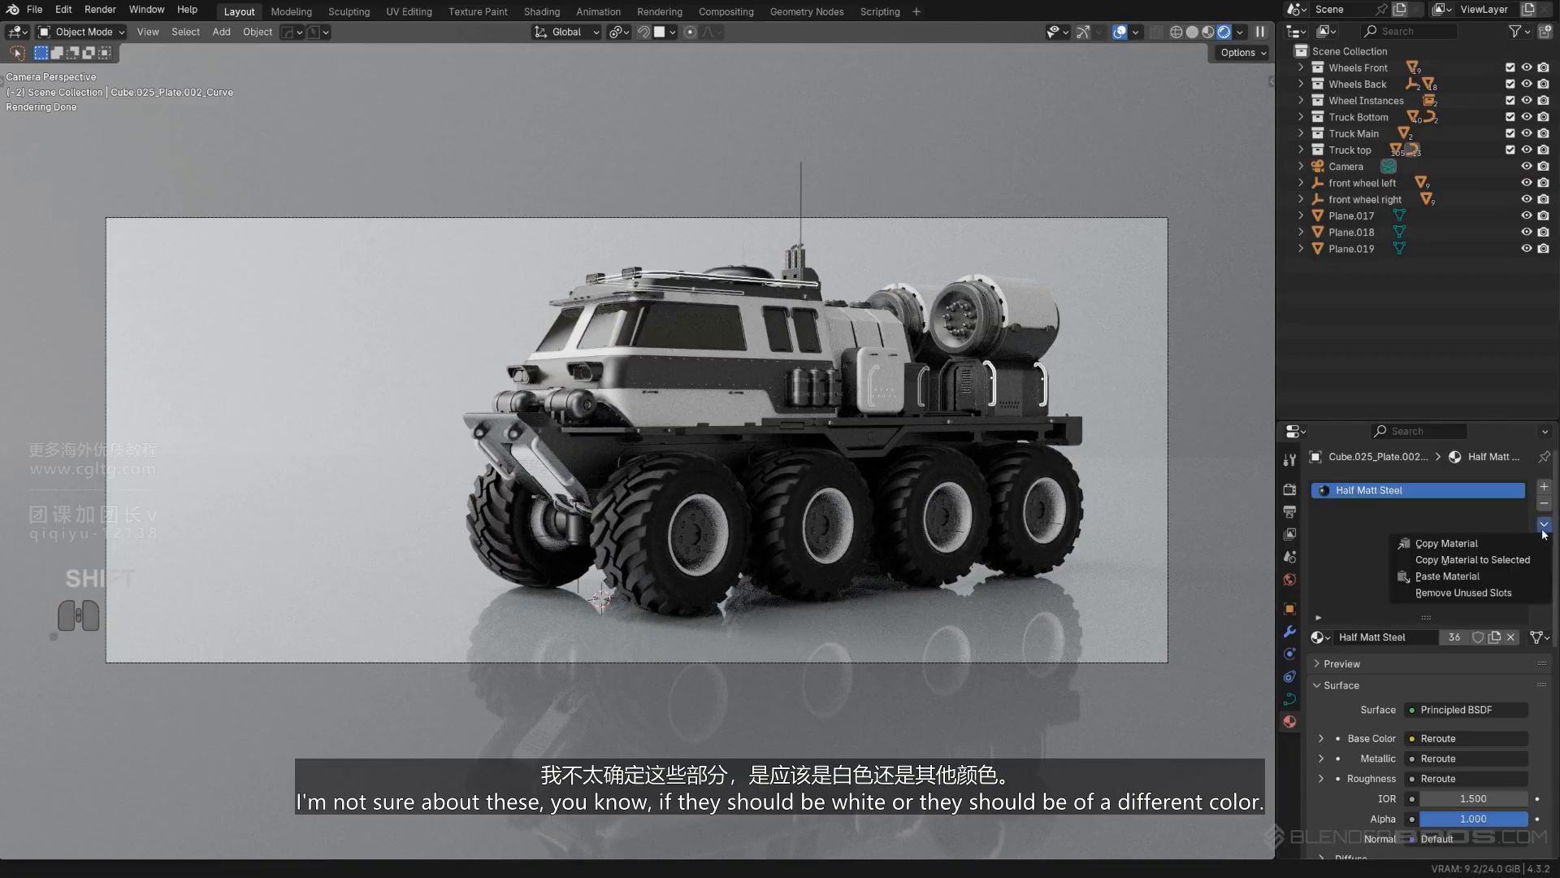
click(1522, 558)
click(1188, 325)
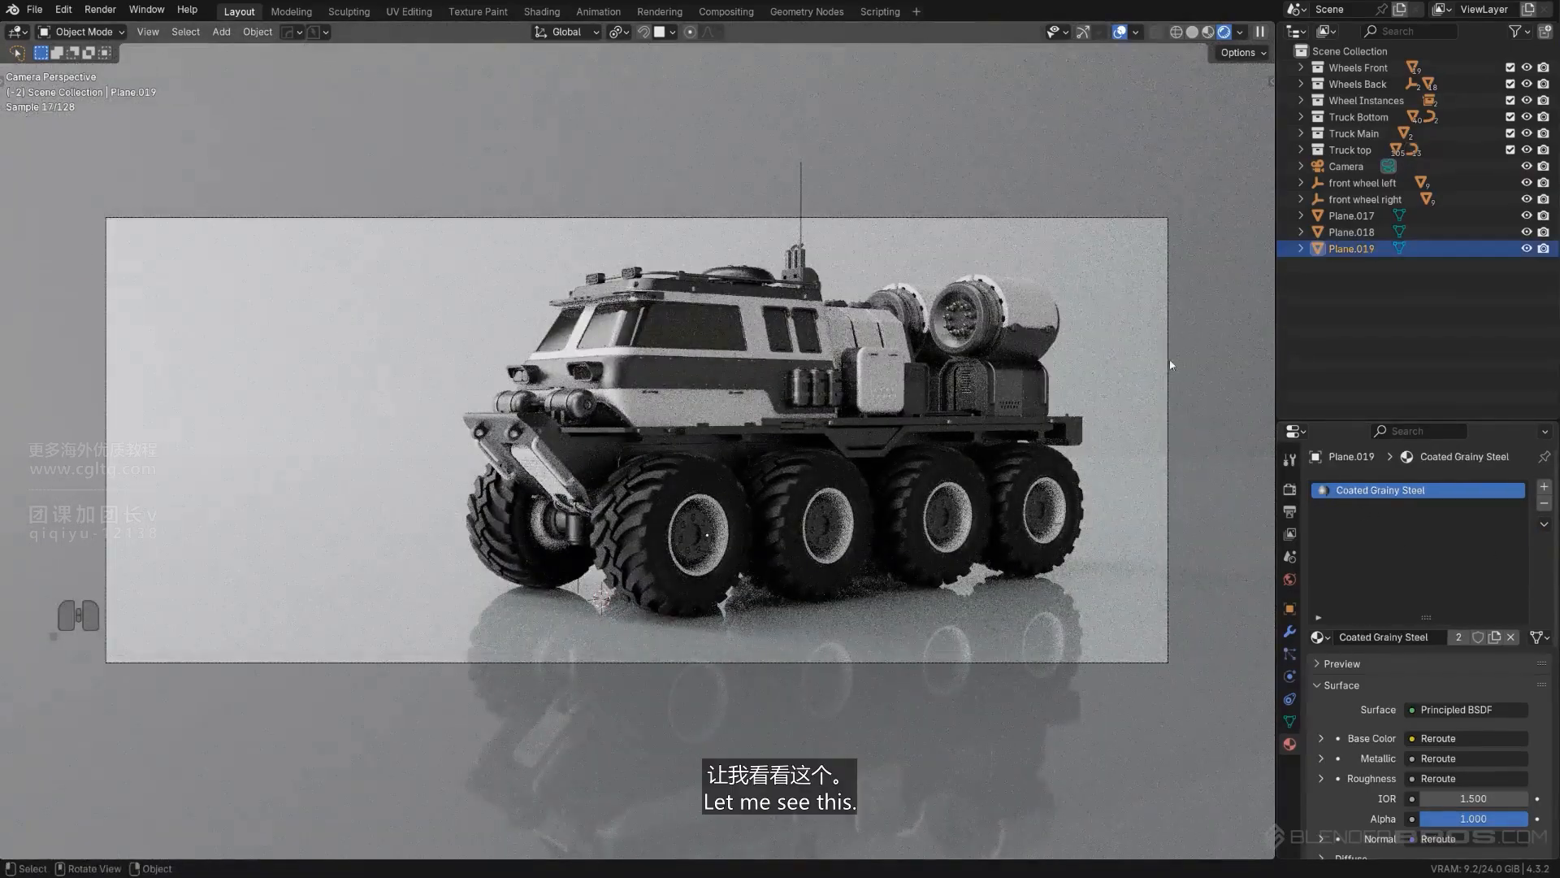
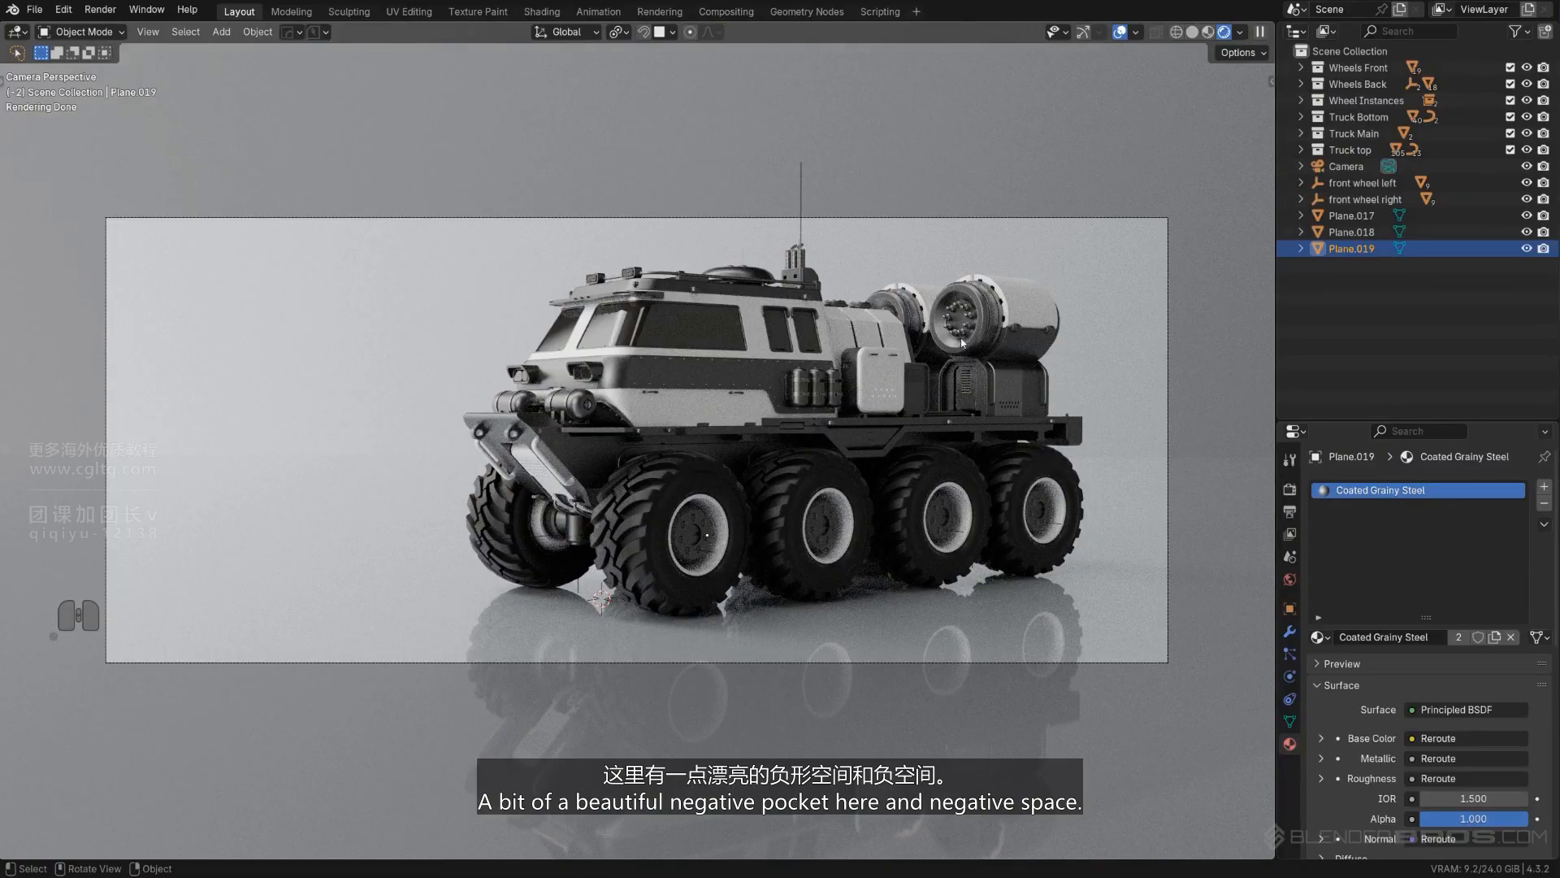
- Select the left and right front wheel empties and rotate them together another 2.5° around global Z
key(ctrl+z)
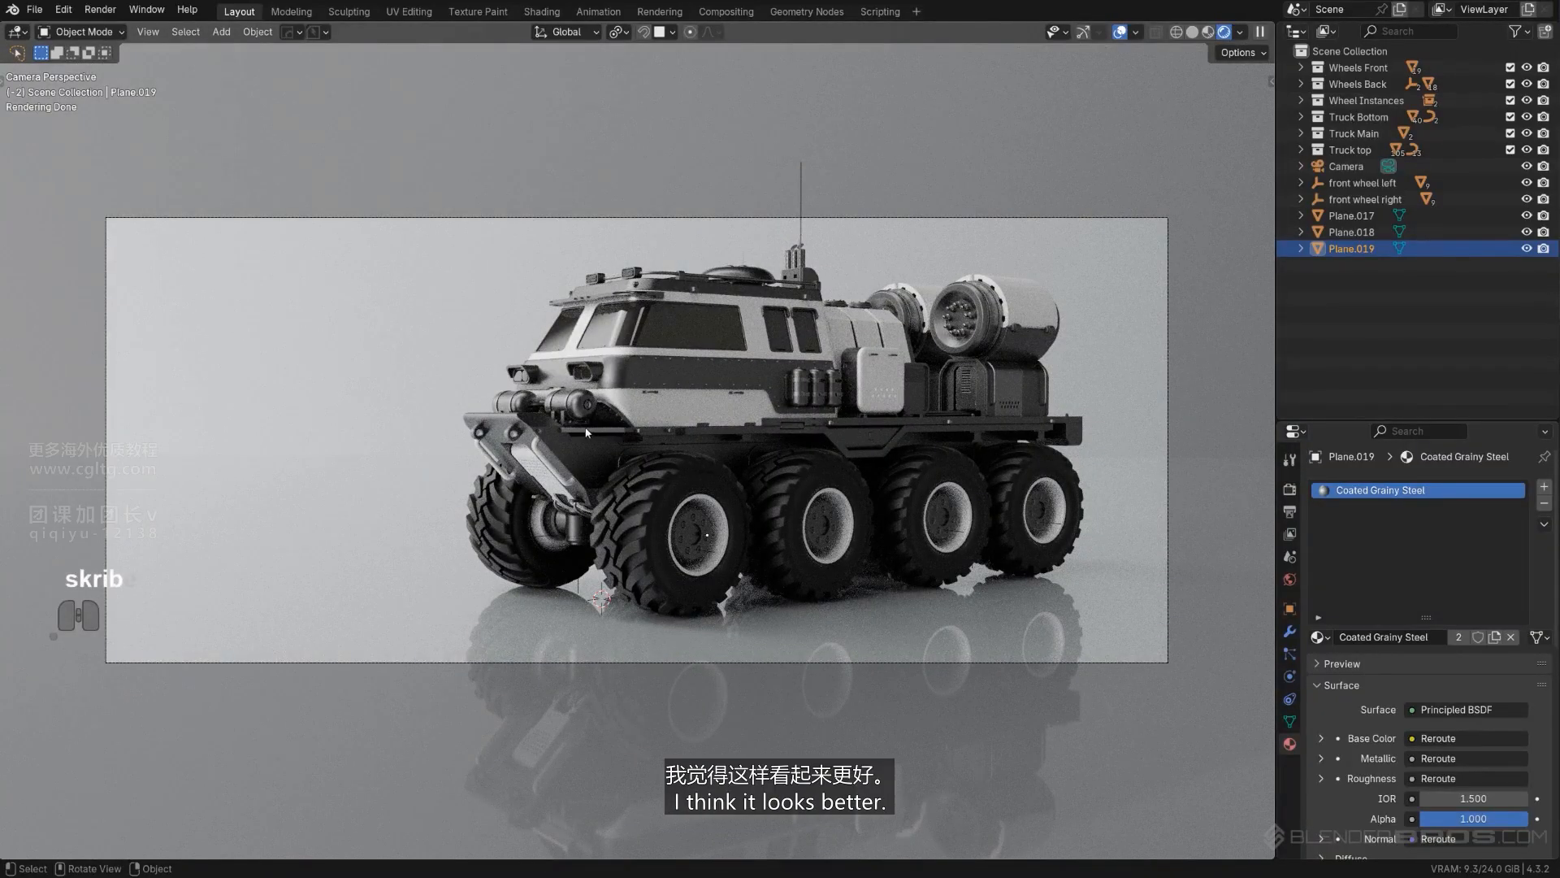
click(709, 533)
shift+click(578, 589)
text(rz)
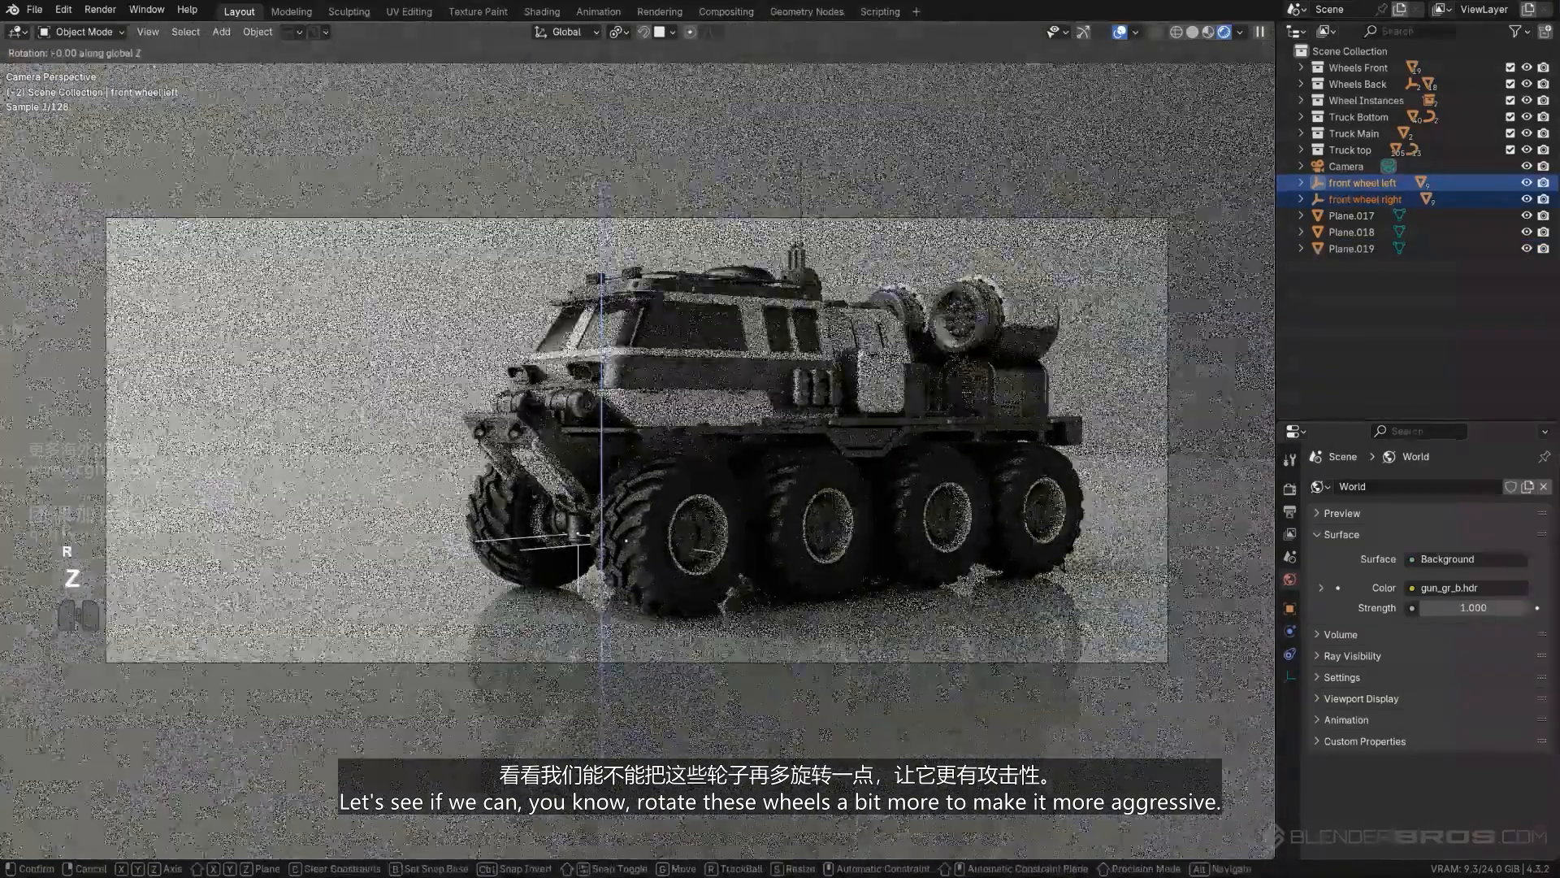
text(2.5)
key(Return)
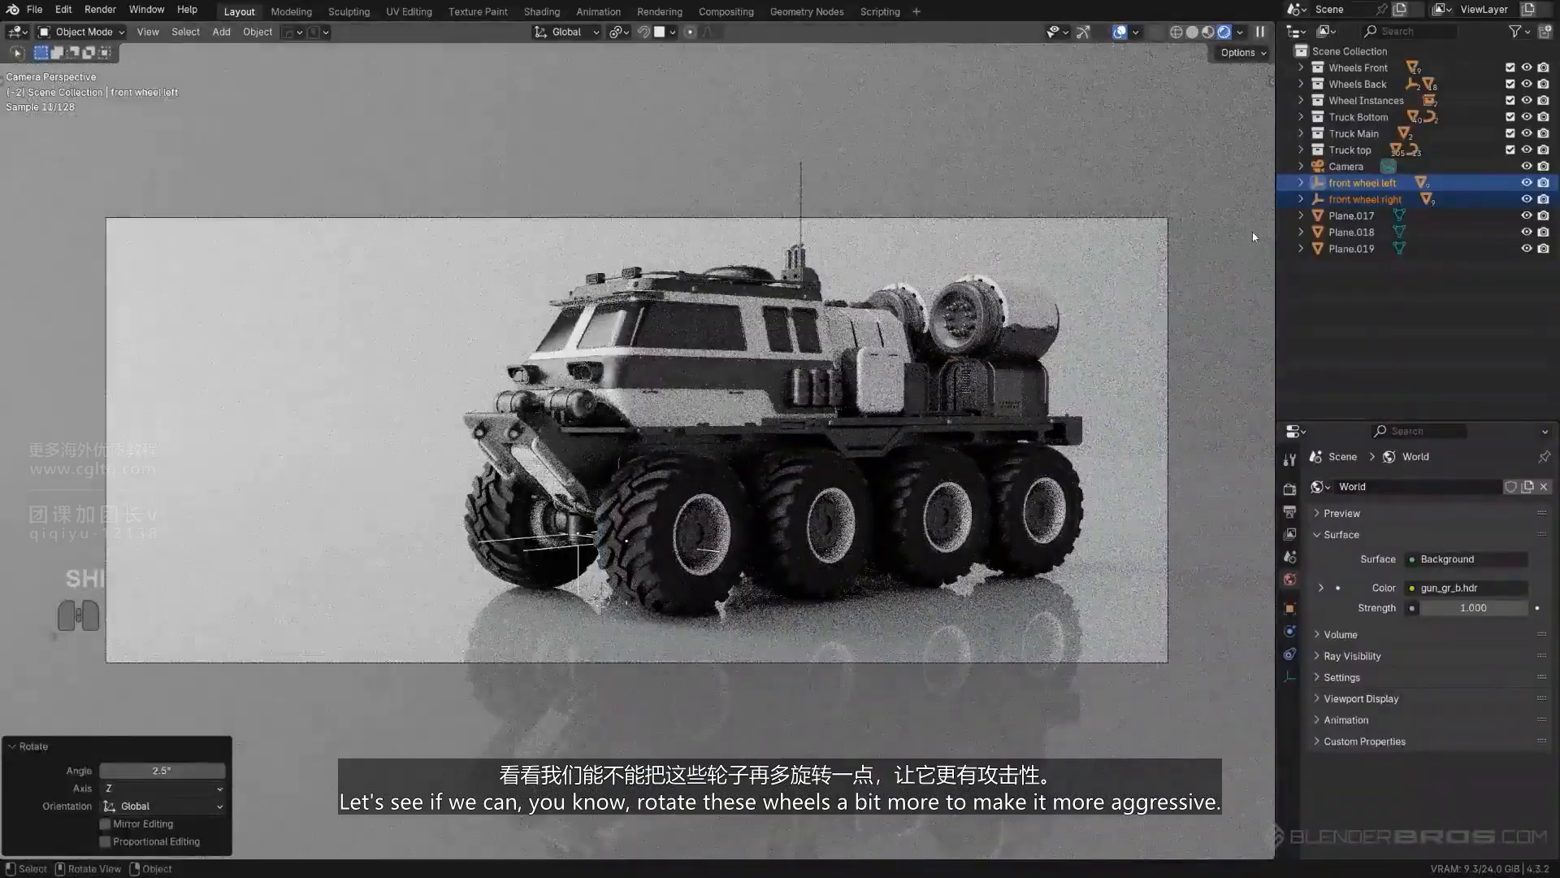
click(1253, 231)
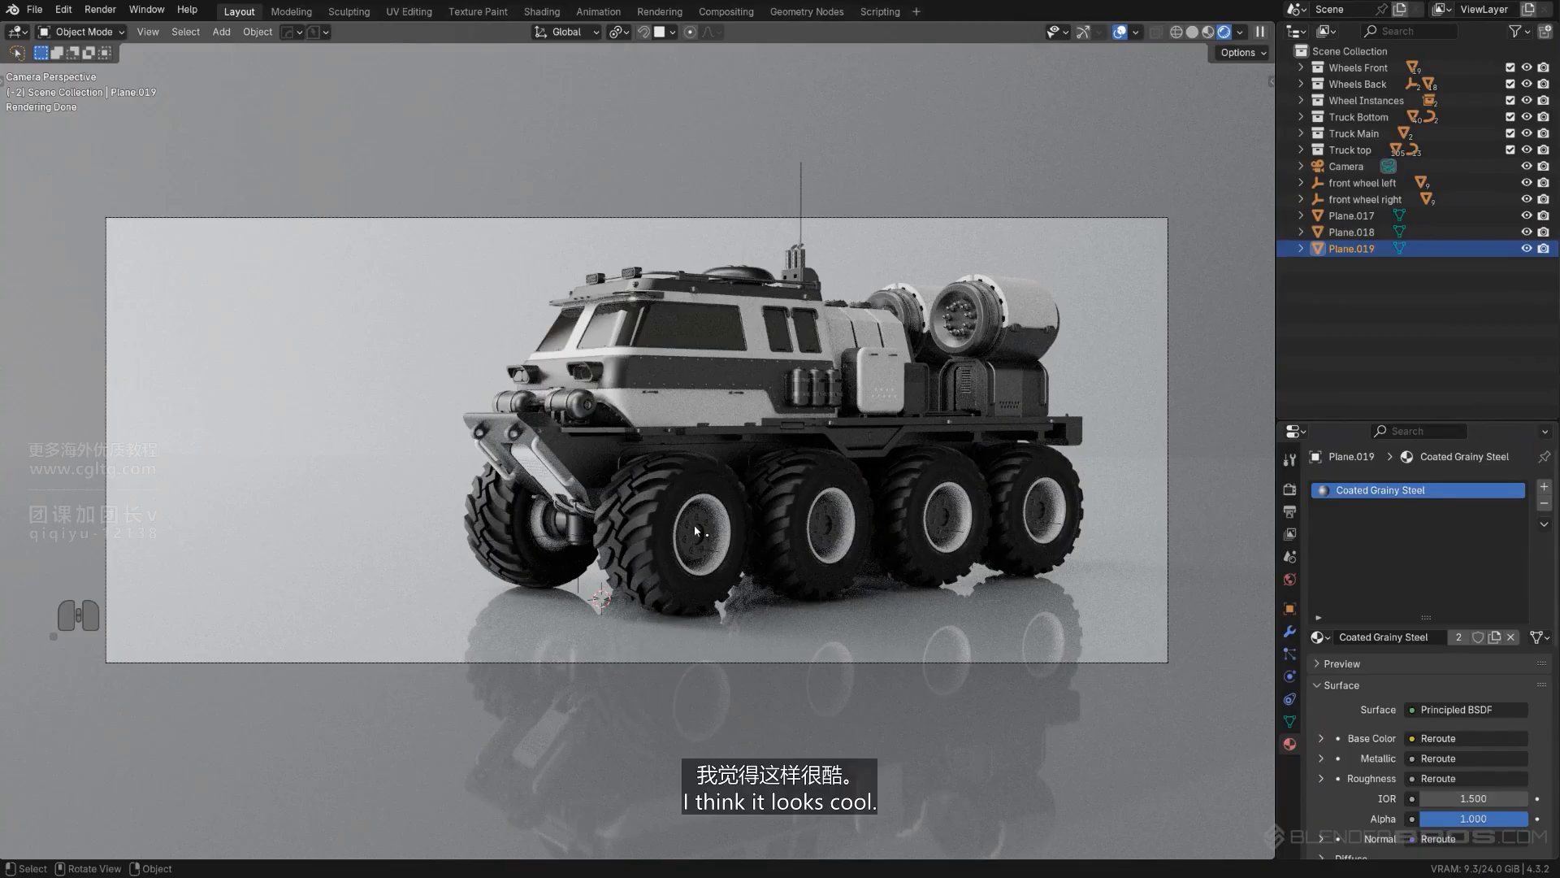
- Examine the steering of both front wheels from a close front angle, and return to the camera view
middle_drag(694, 524, 756, 538)
scroll(756, 543, down, 8)
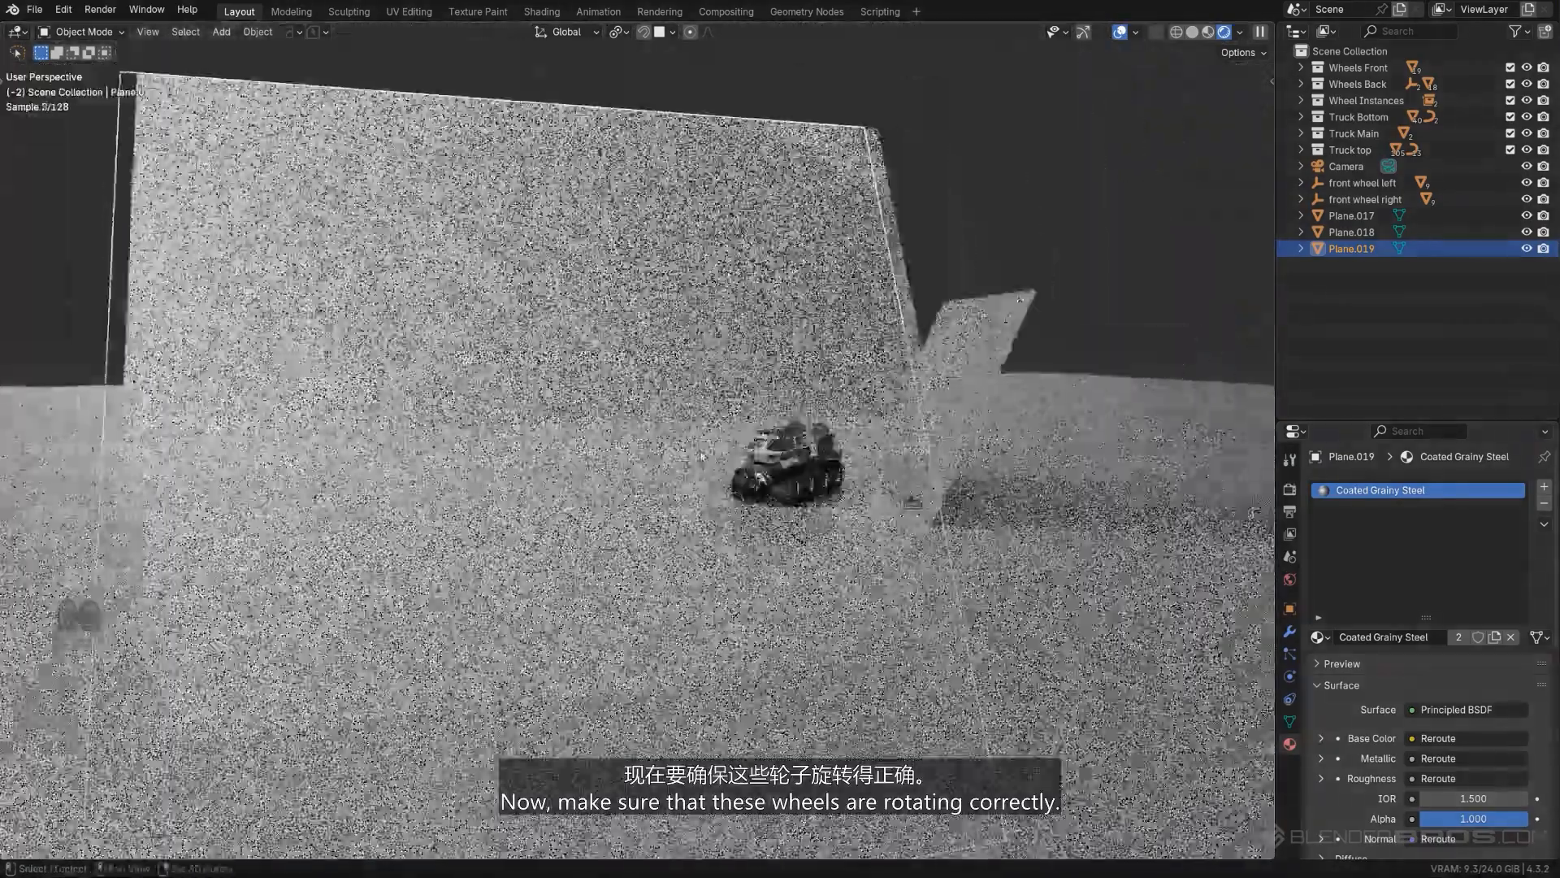
scroll(861, 481, up, 7)
shift+middle_drag(861, 480, 764, 372)
scroll(762, 366, down, 2)
scroll(762, 366, down, 4)
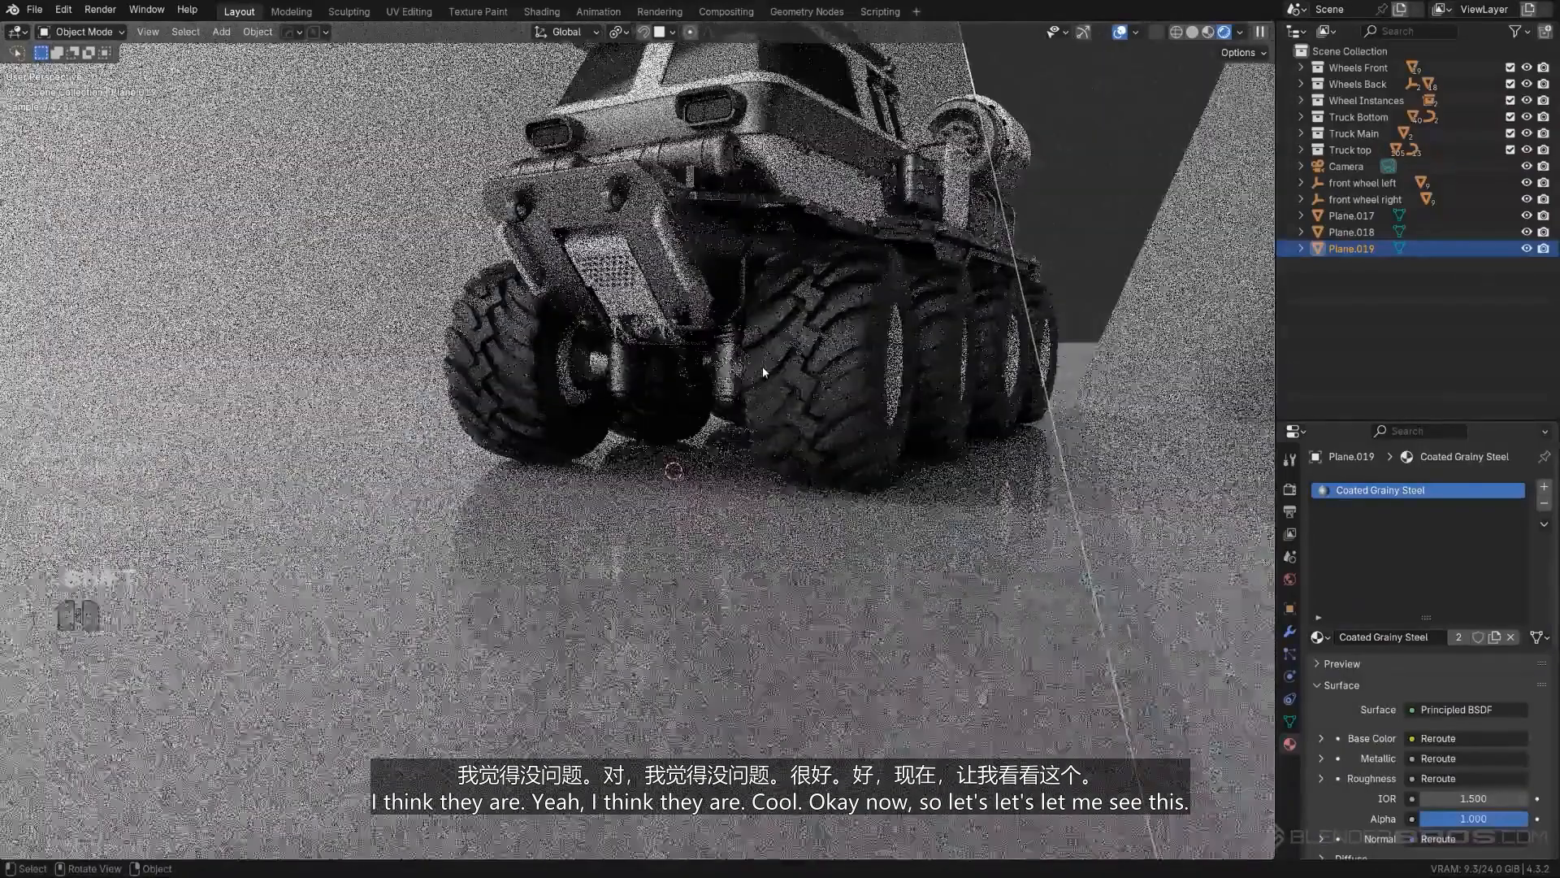
key(KP_0)
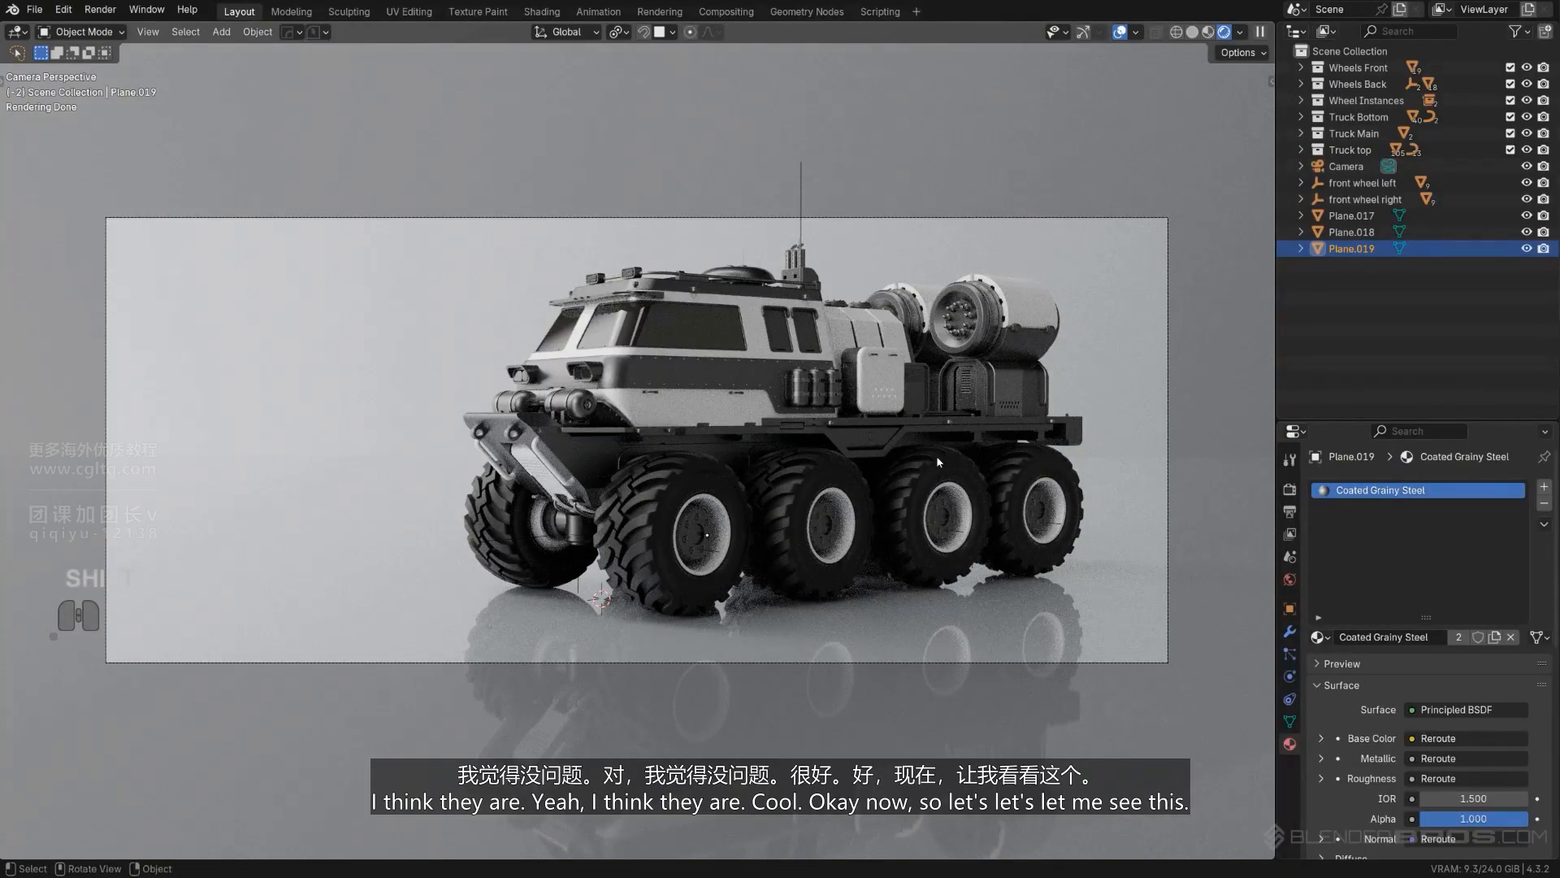
- Select the reflector plane beside the truck and scale it up uniformly by about 2.27
scroll(1026, 485, down, 2)
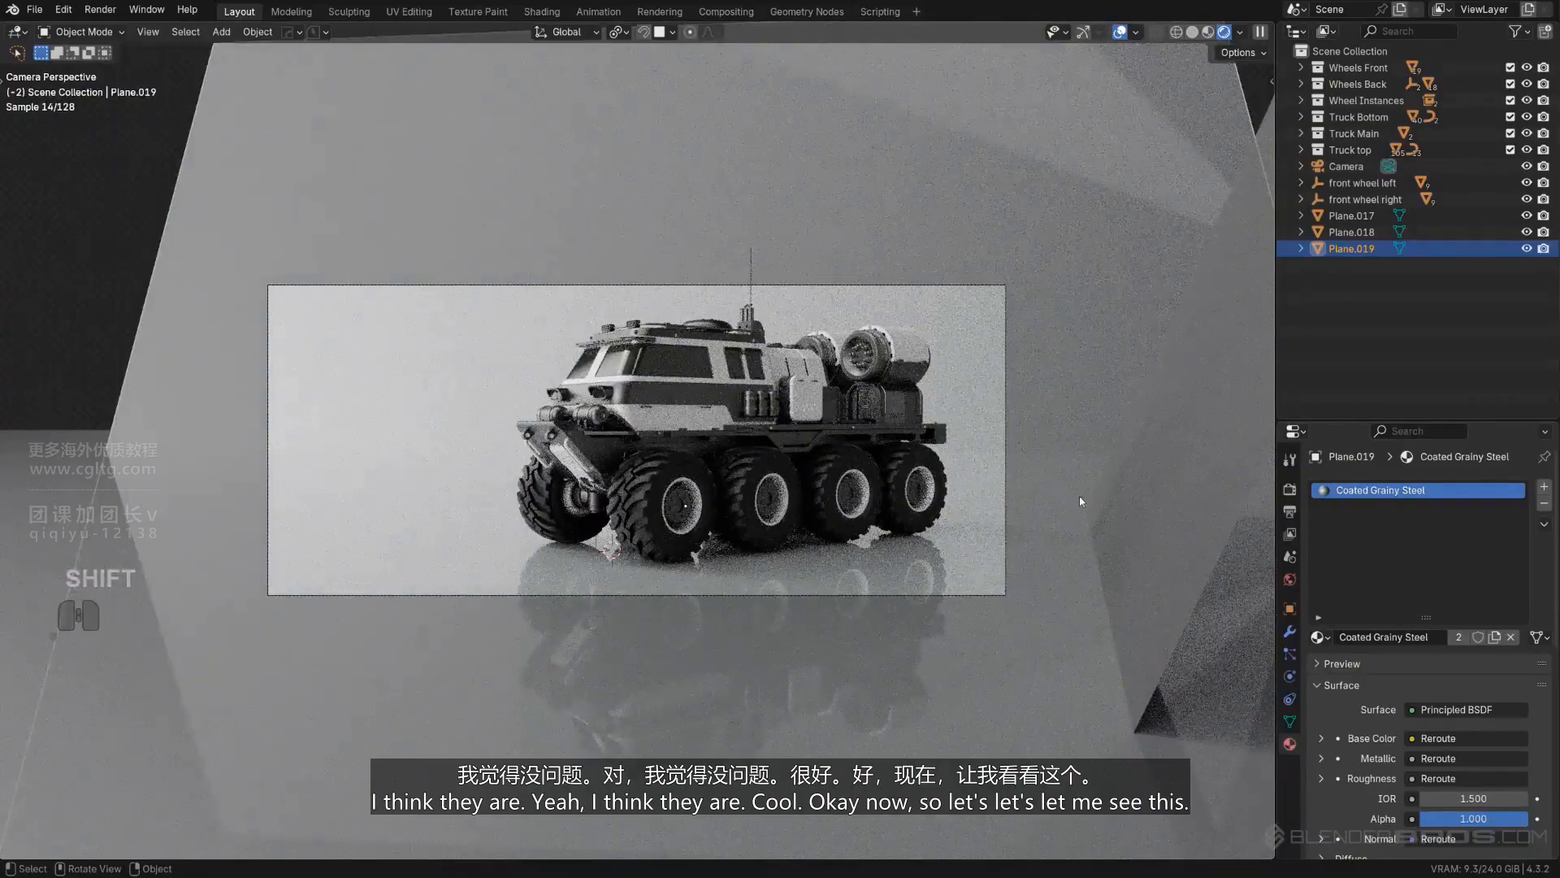
click(1203, 513)
key(g)
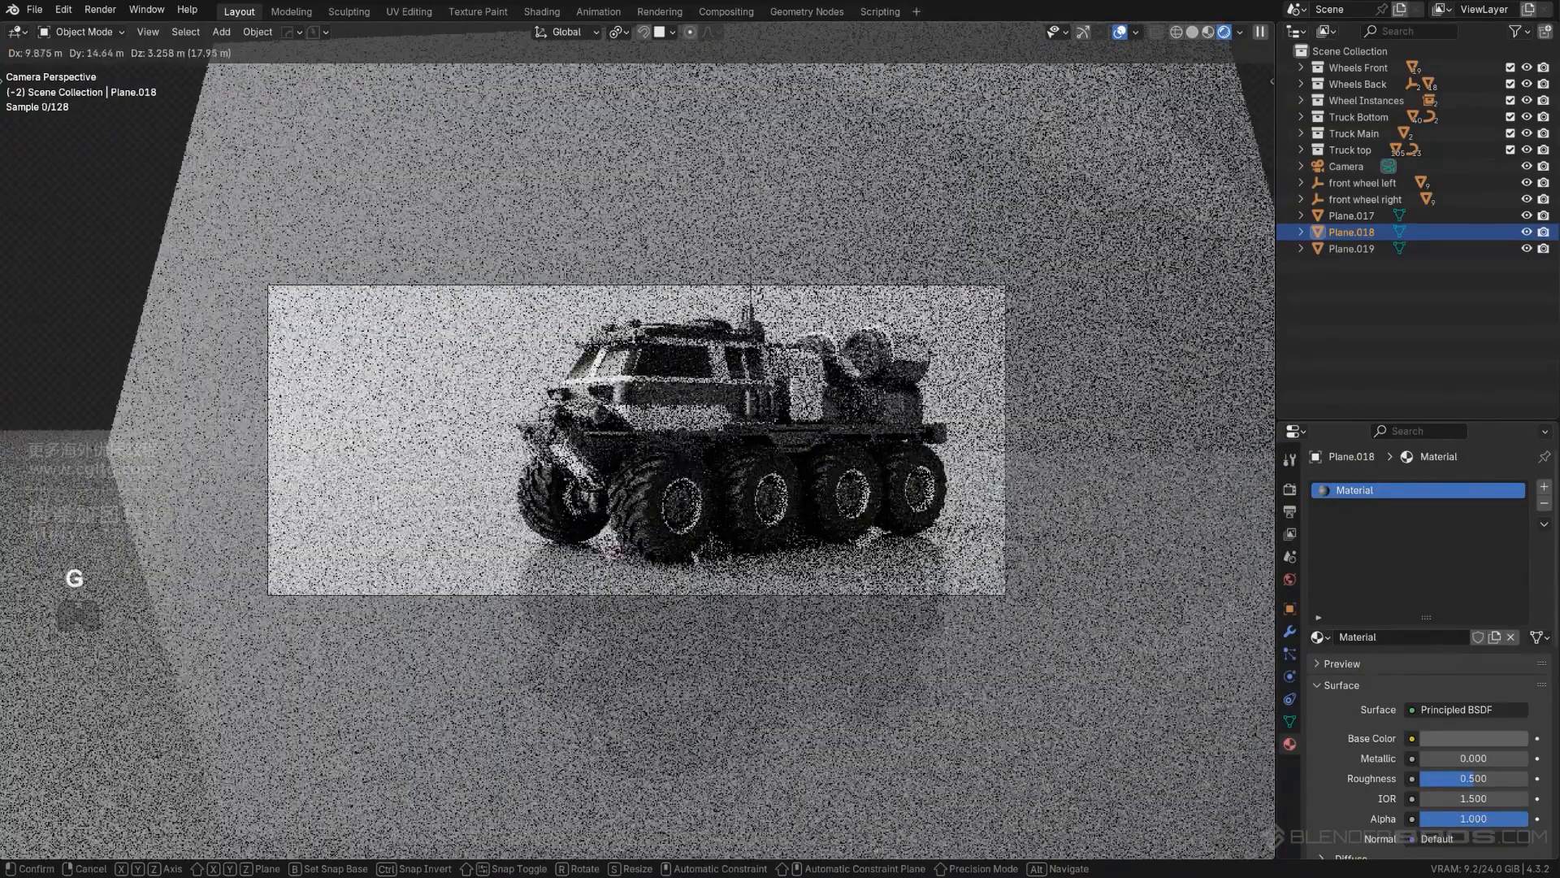
right_click(270, 407)
scroll(270, 412, up, 1)
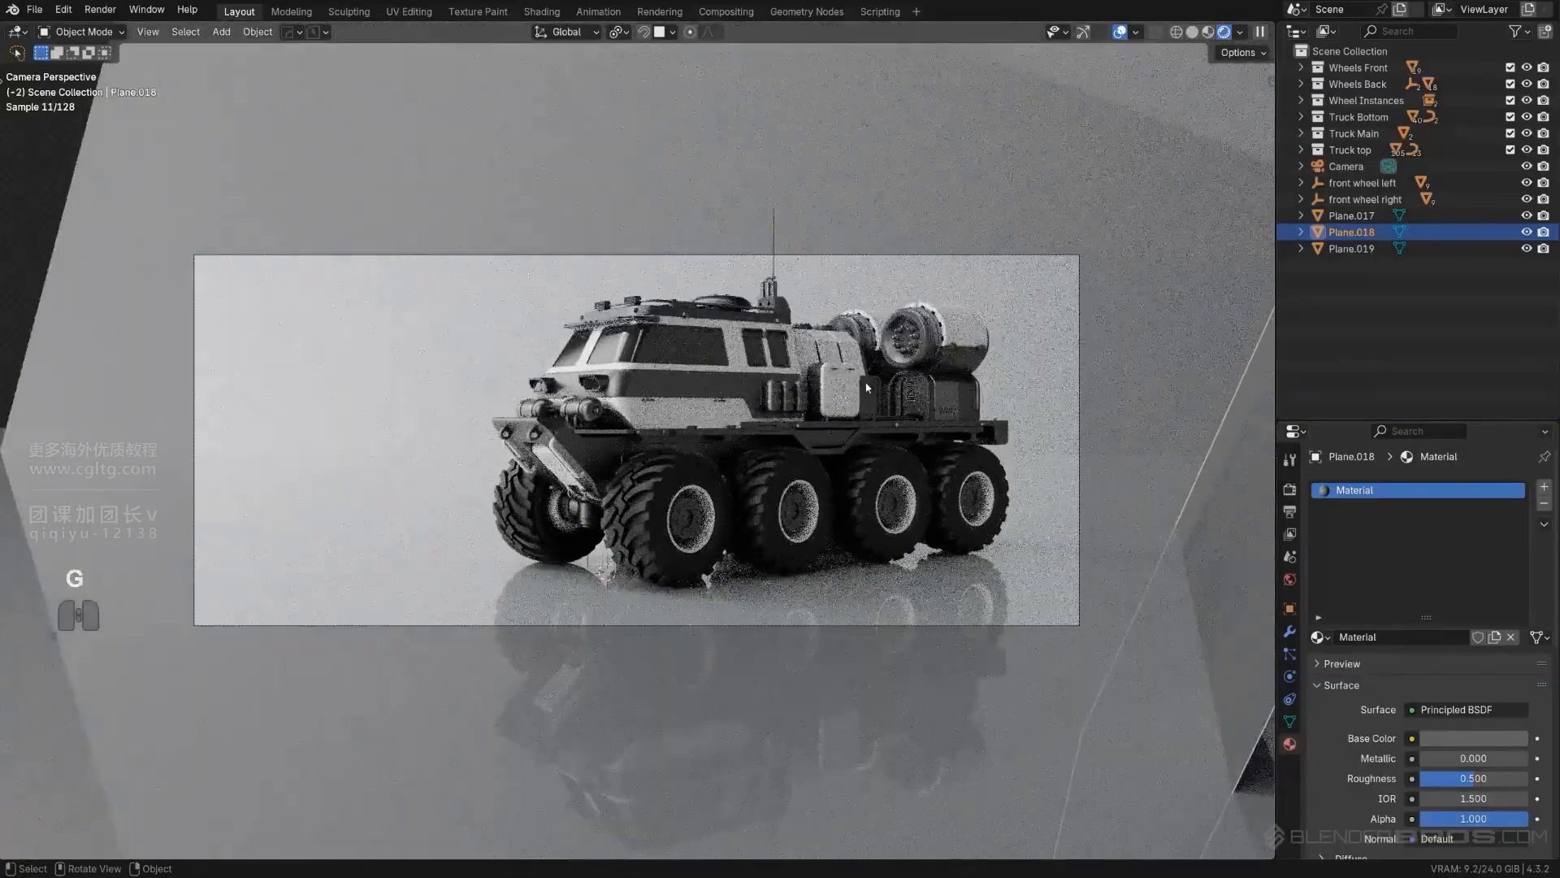
key(s)
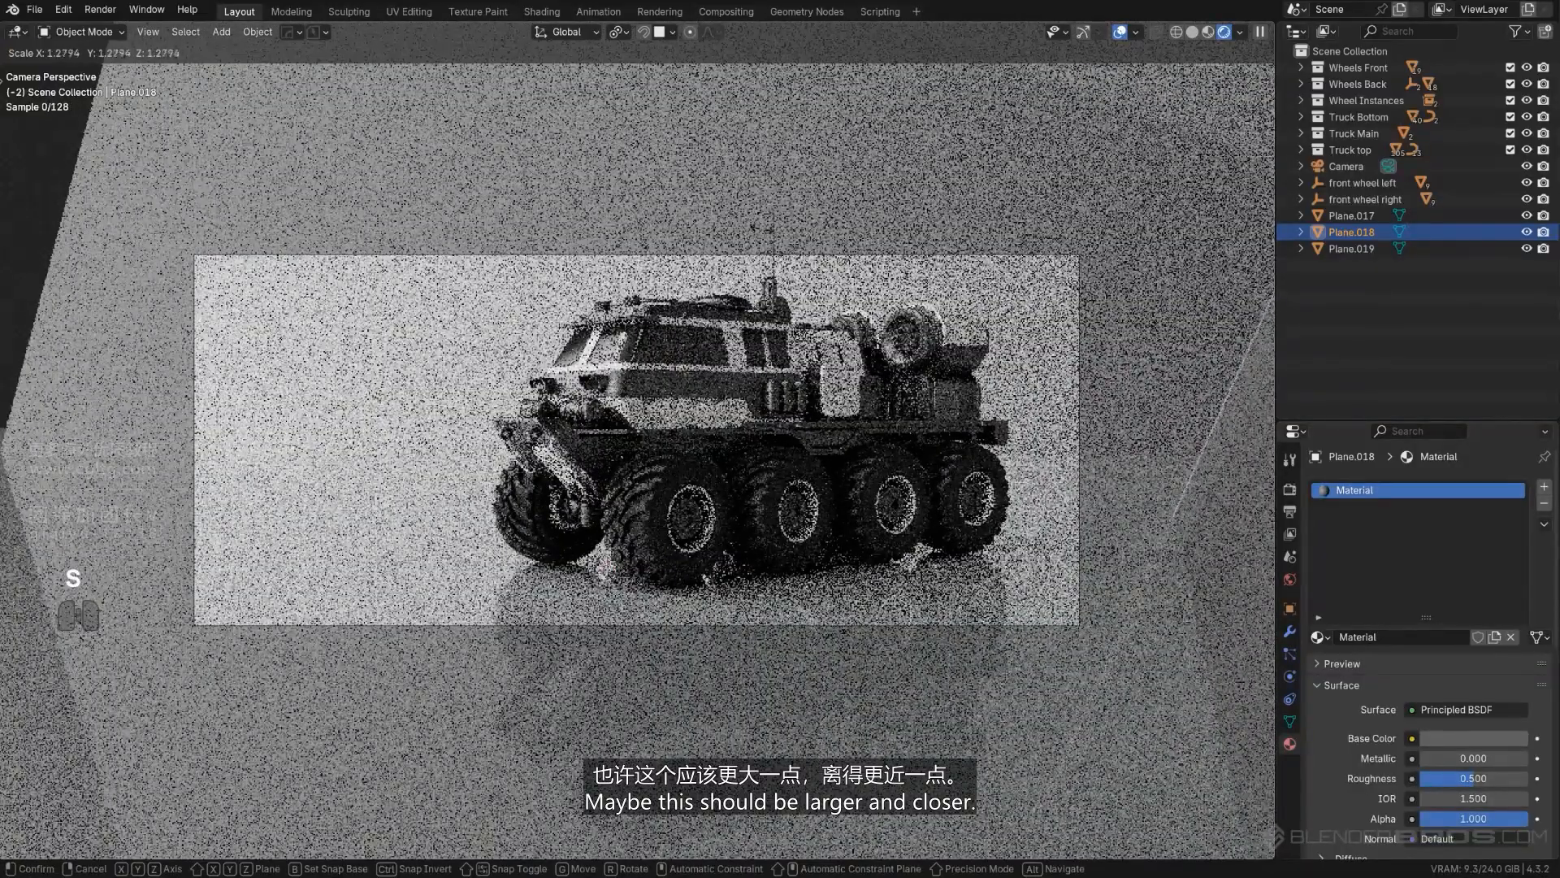
click(409, 803)
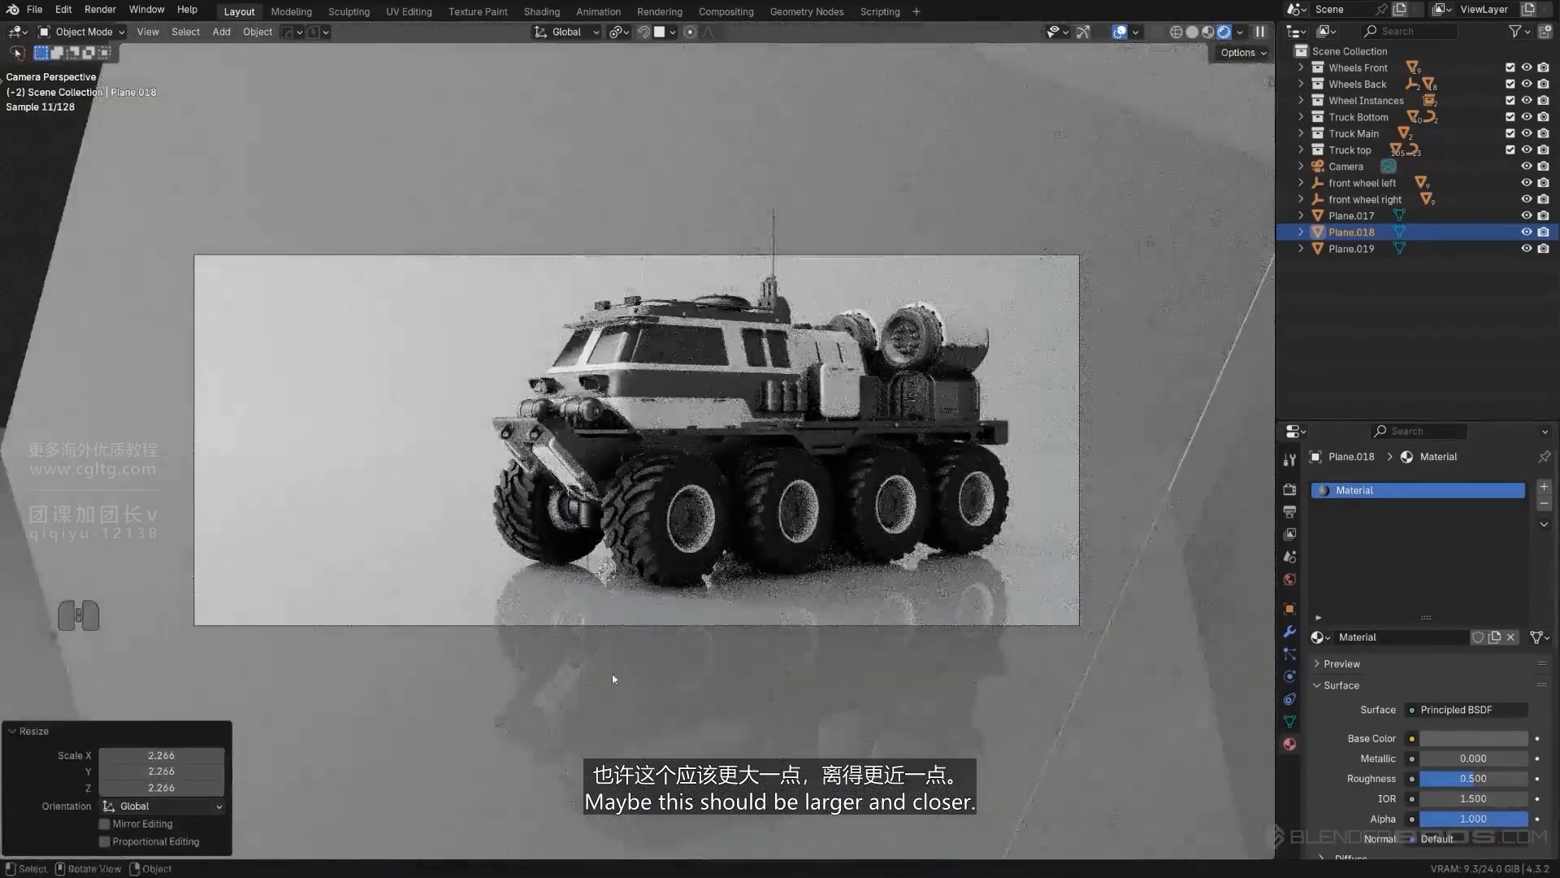
- Rotate the reflector plane about -2.7° around global Z and shift it about -0.44 m in X, -0.63 m in Y and 0.22 m in Z
scroll(626, 671, up, 1)
key(r)
key(z)
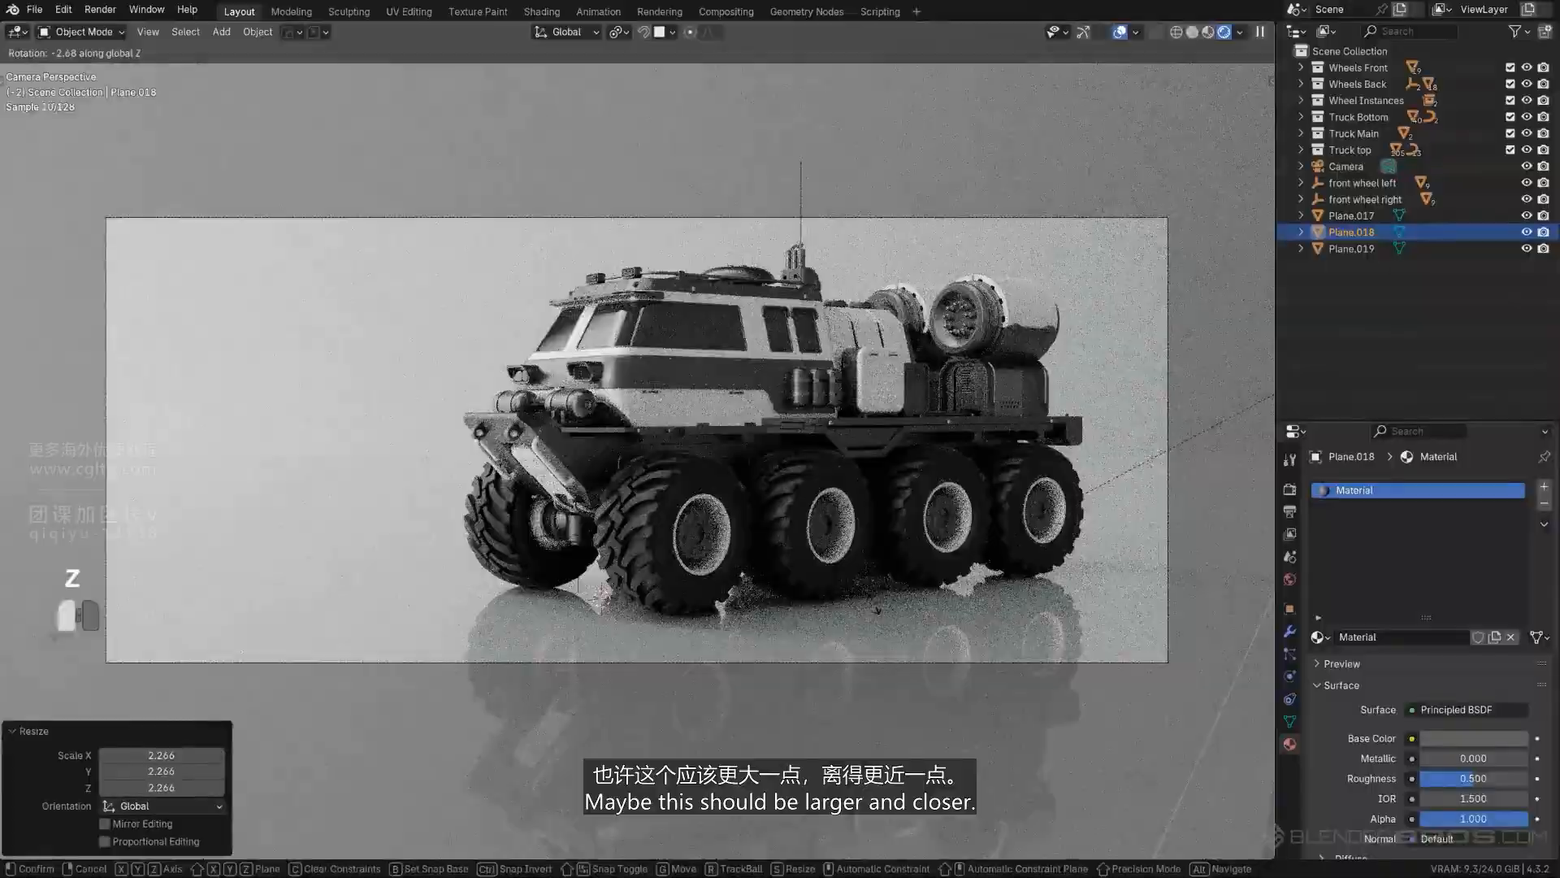
click(78, 615)
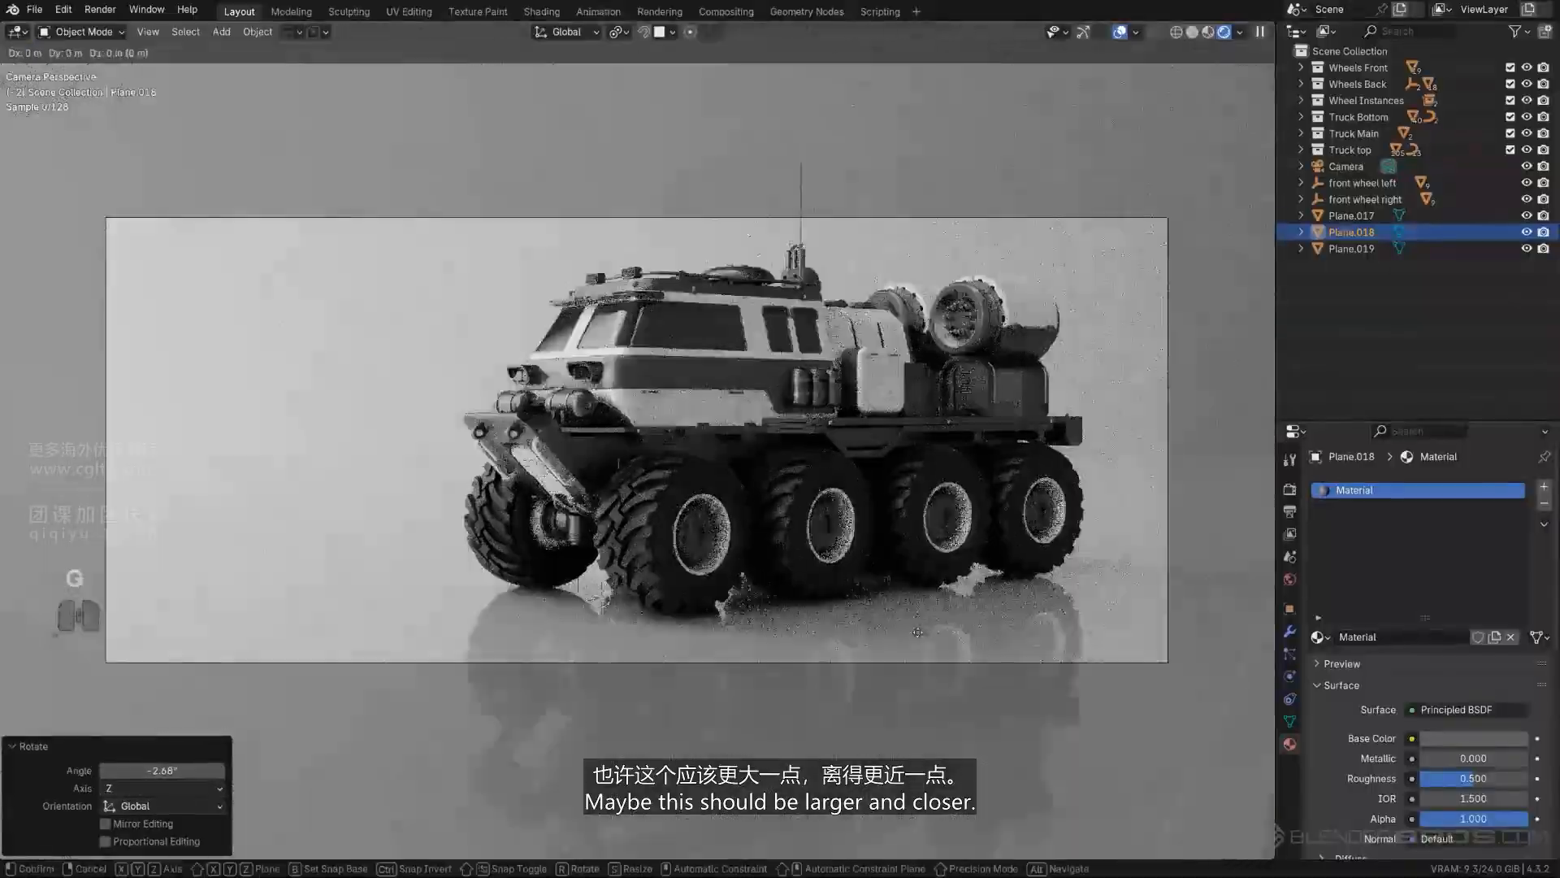
key(g)
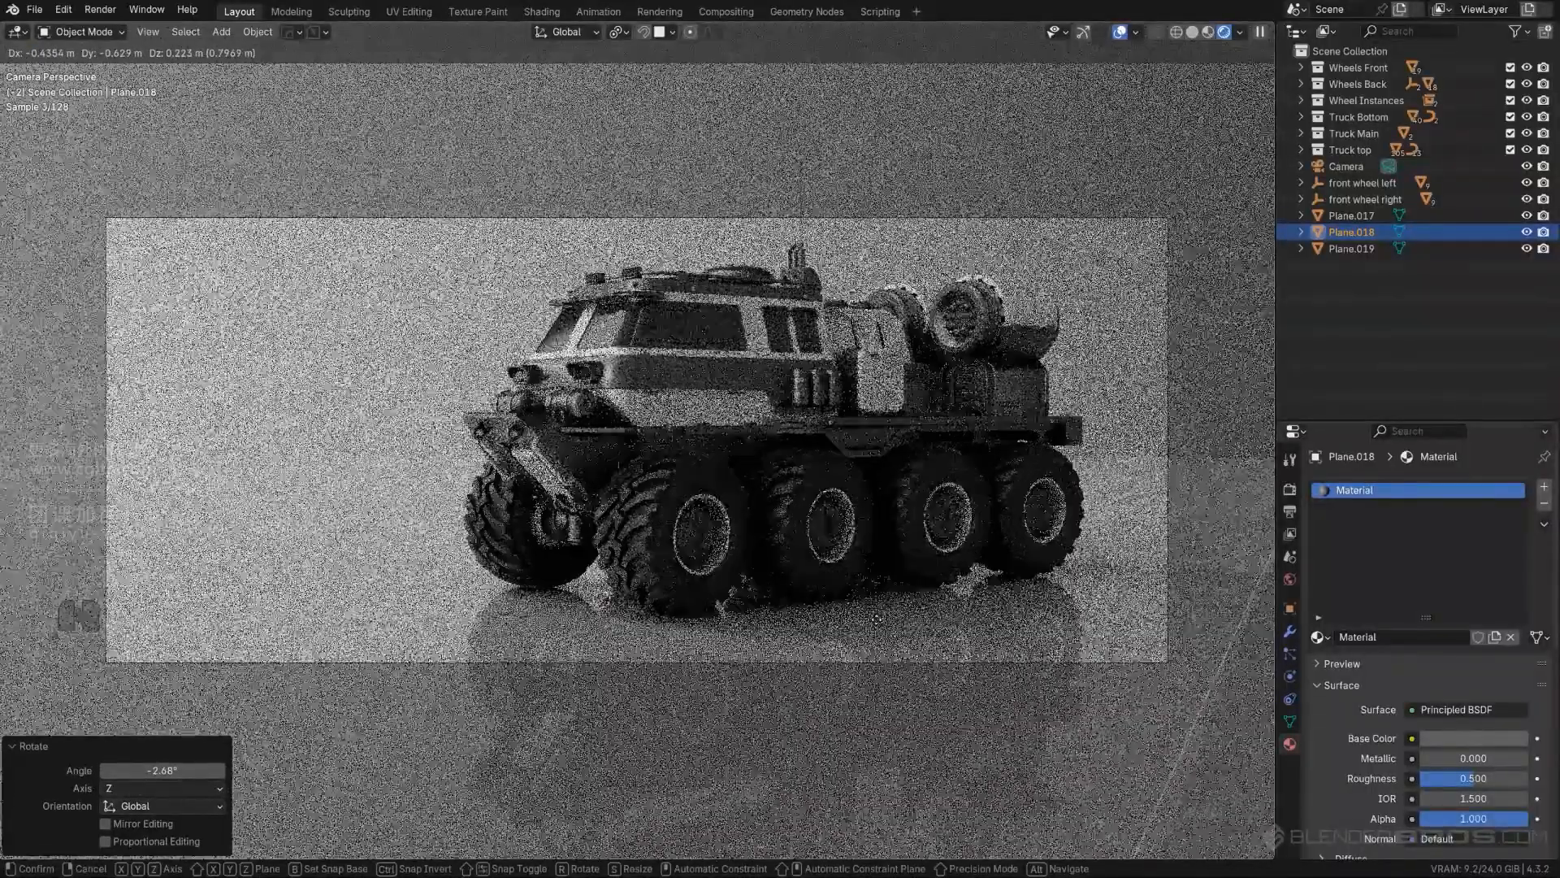
click(672, 573)
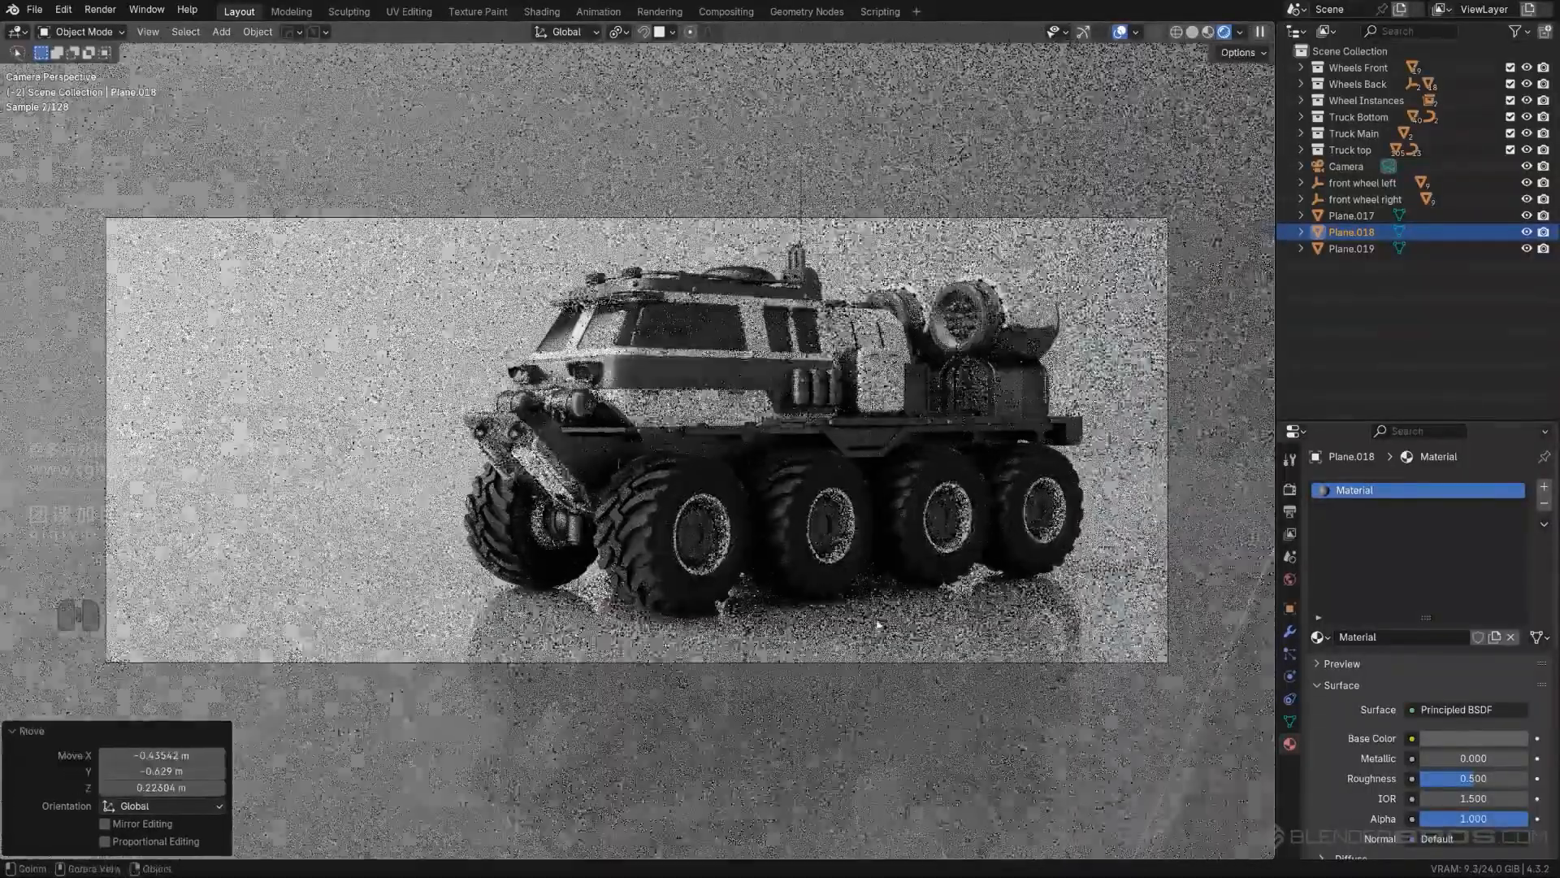
- Lower the backdrop plane by about 33 m, keeping its upper edge just above the camera frame
scroll(672, 573, up, 1)
scroll(672, 572, down, 2)
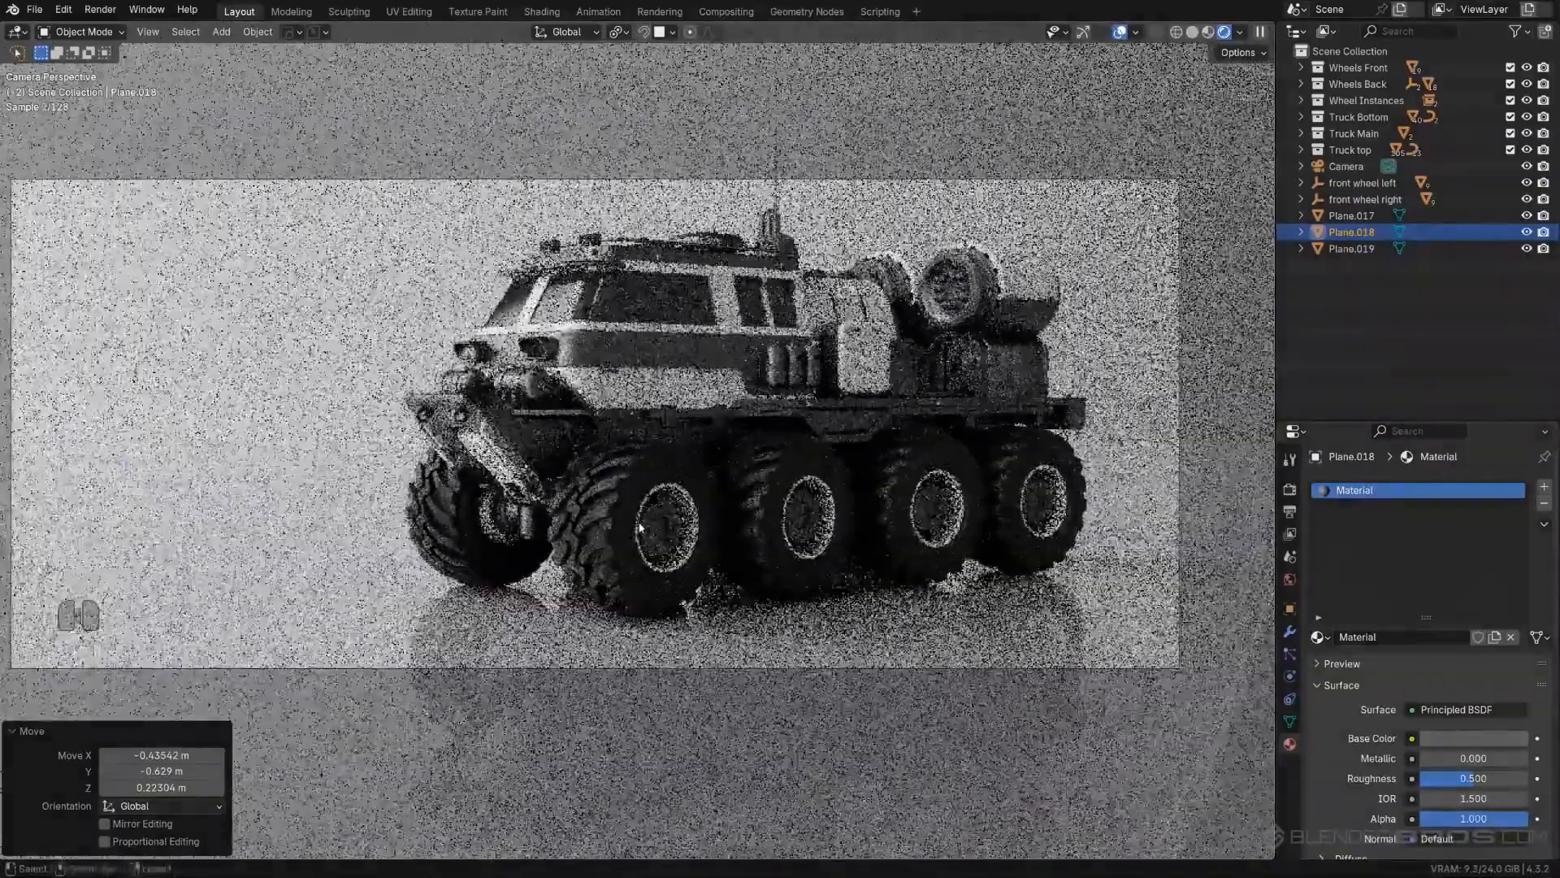
scroll(640, 527, down, 1)
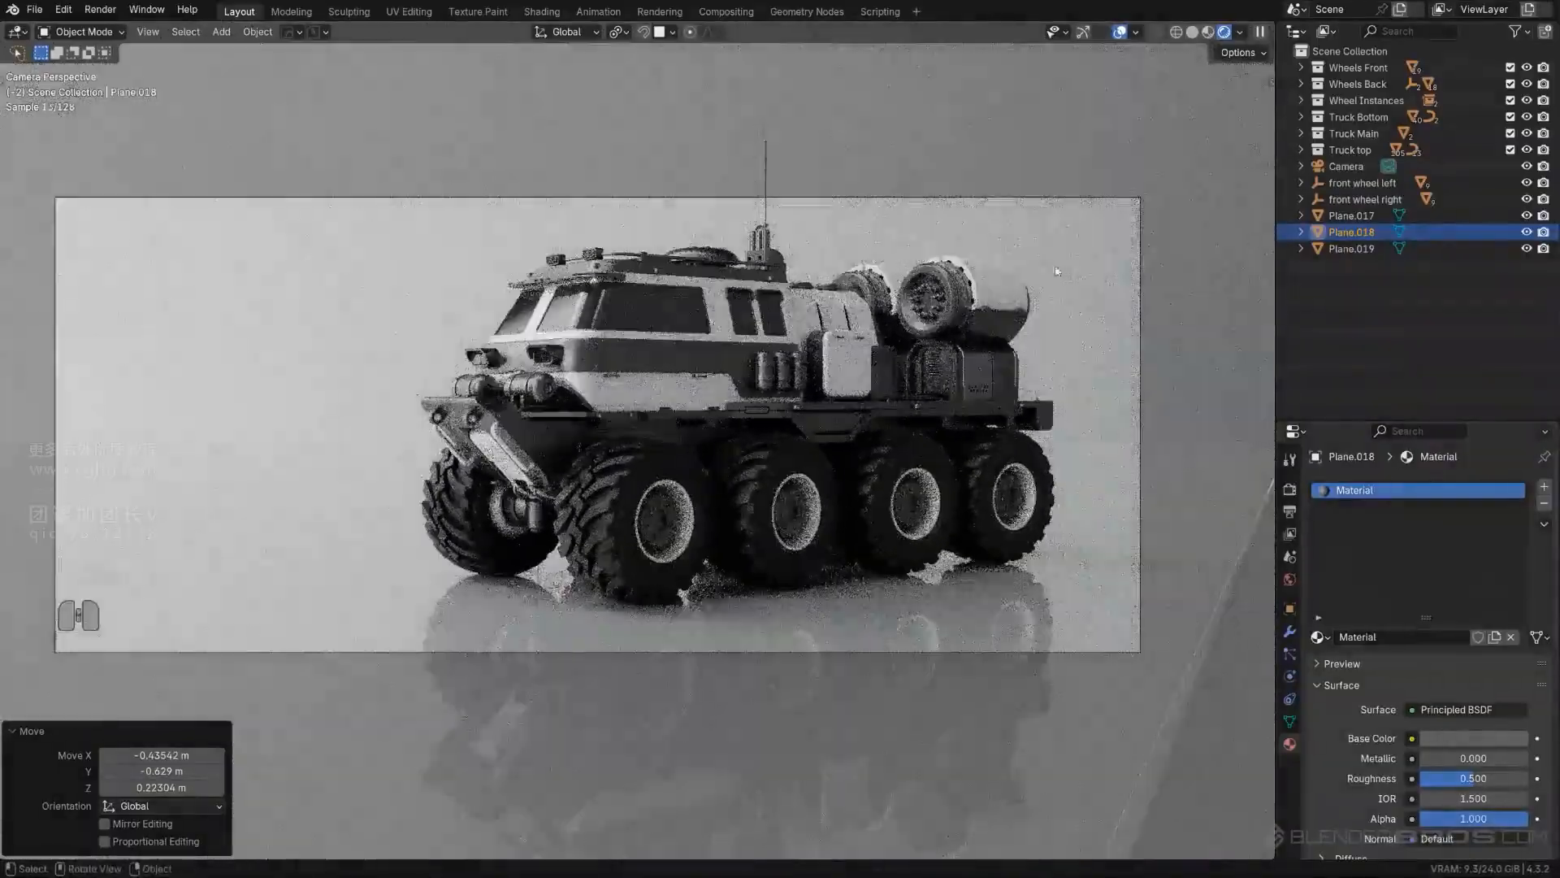
click(1065, 266)
key(g)
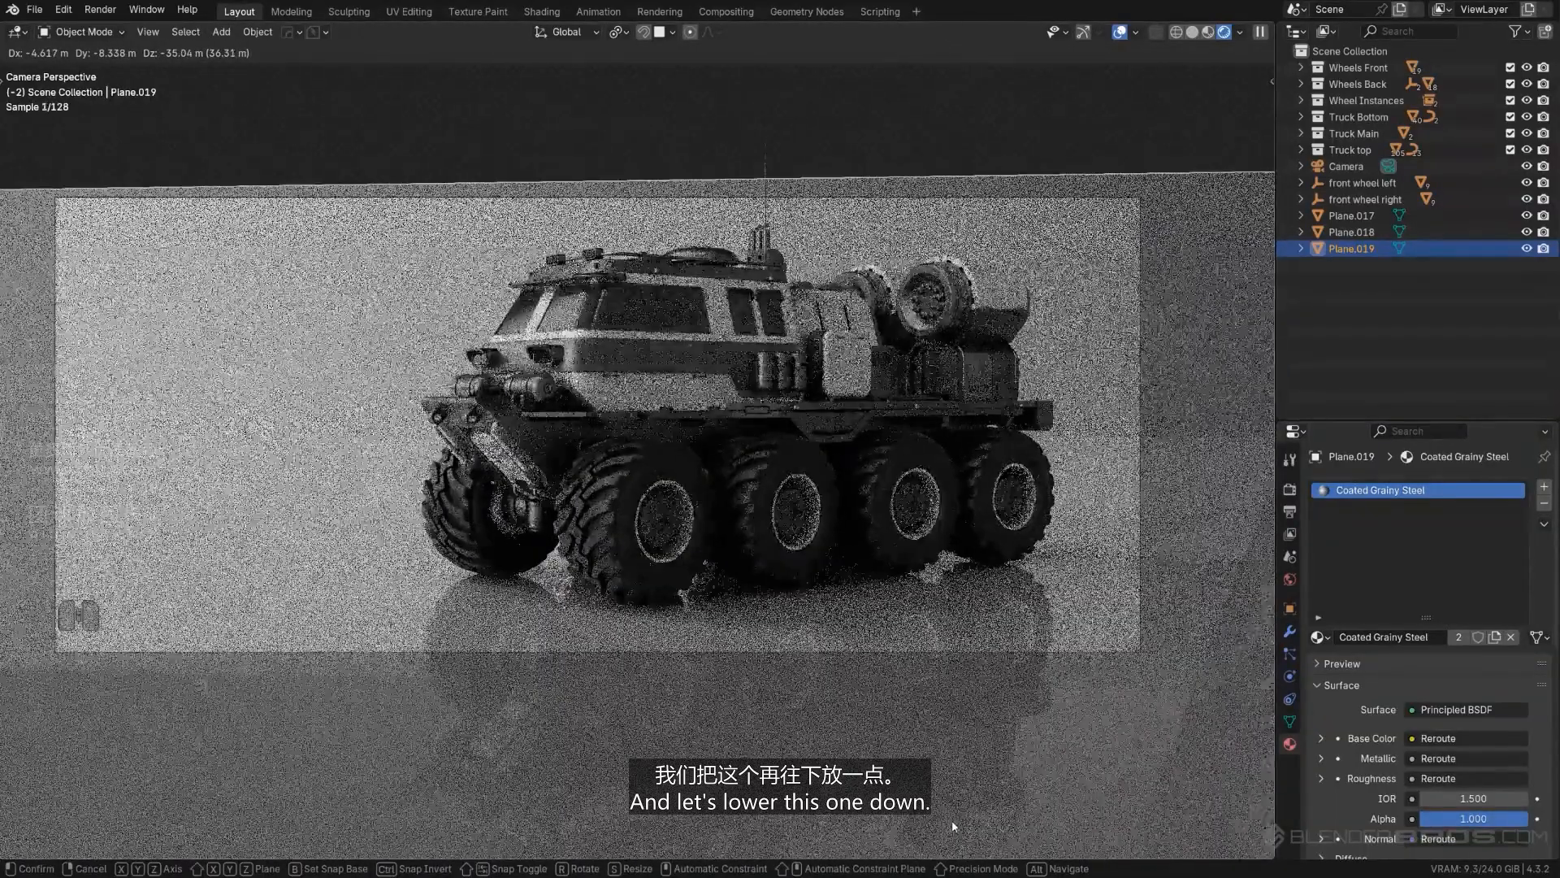
click(929, 642)
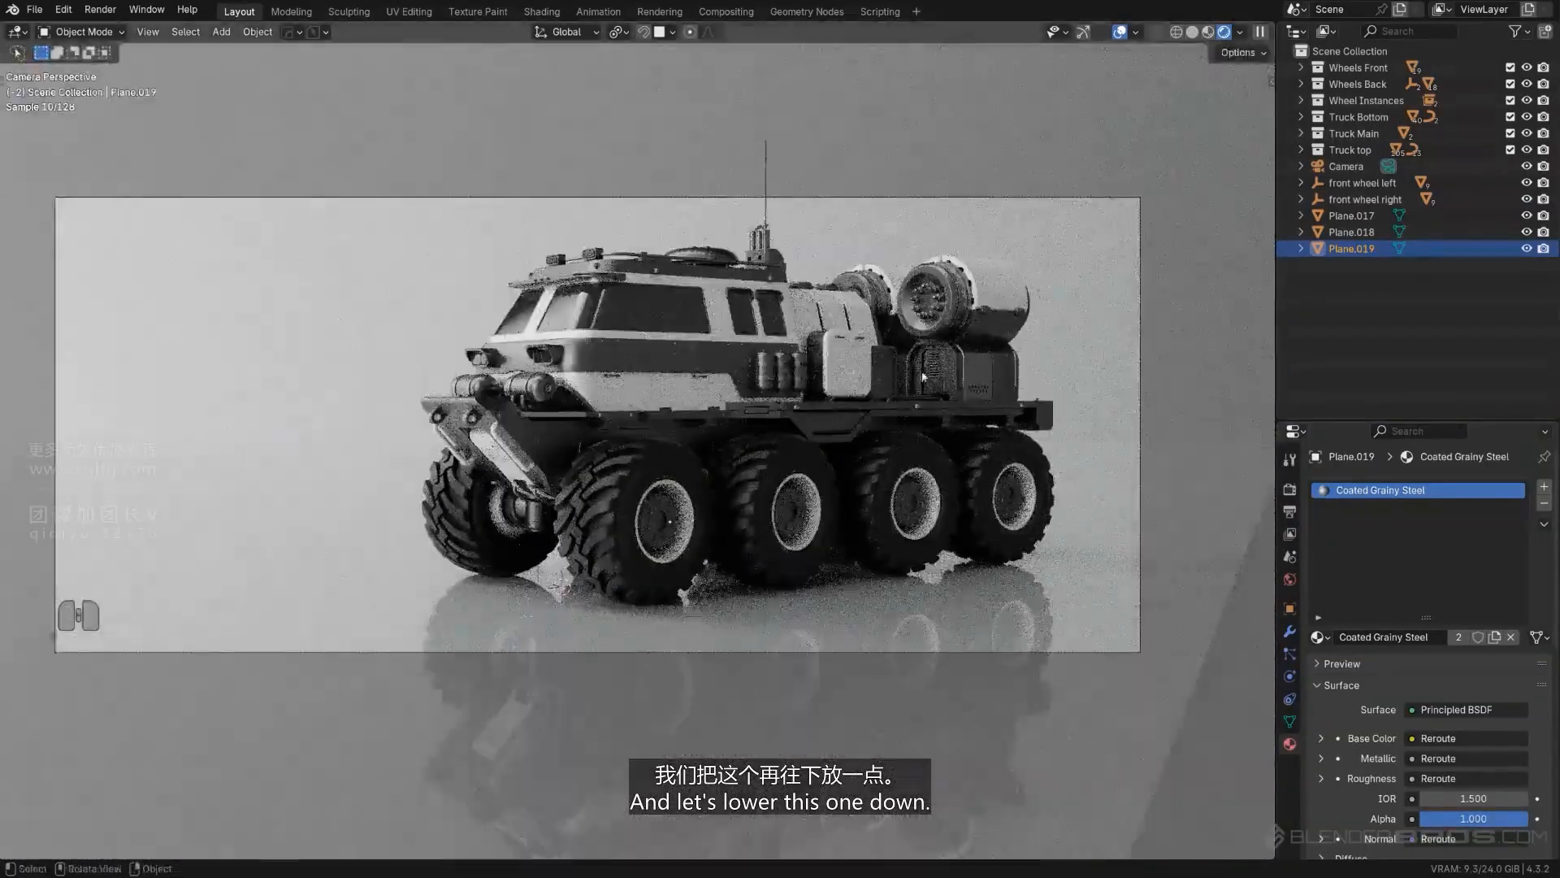
key(g)
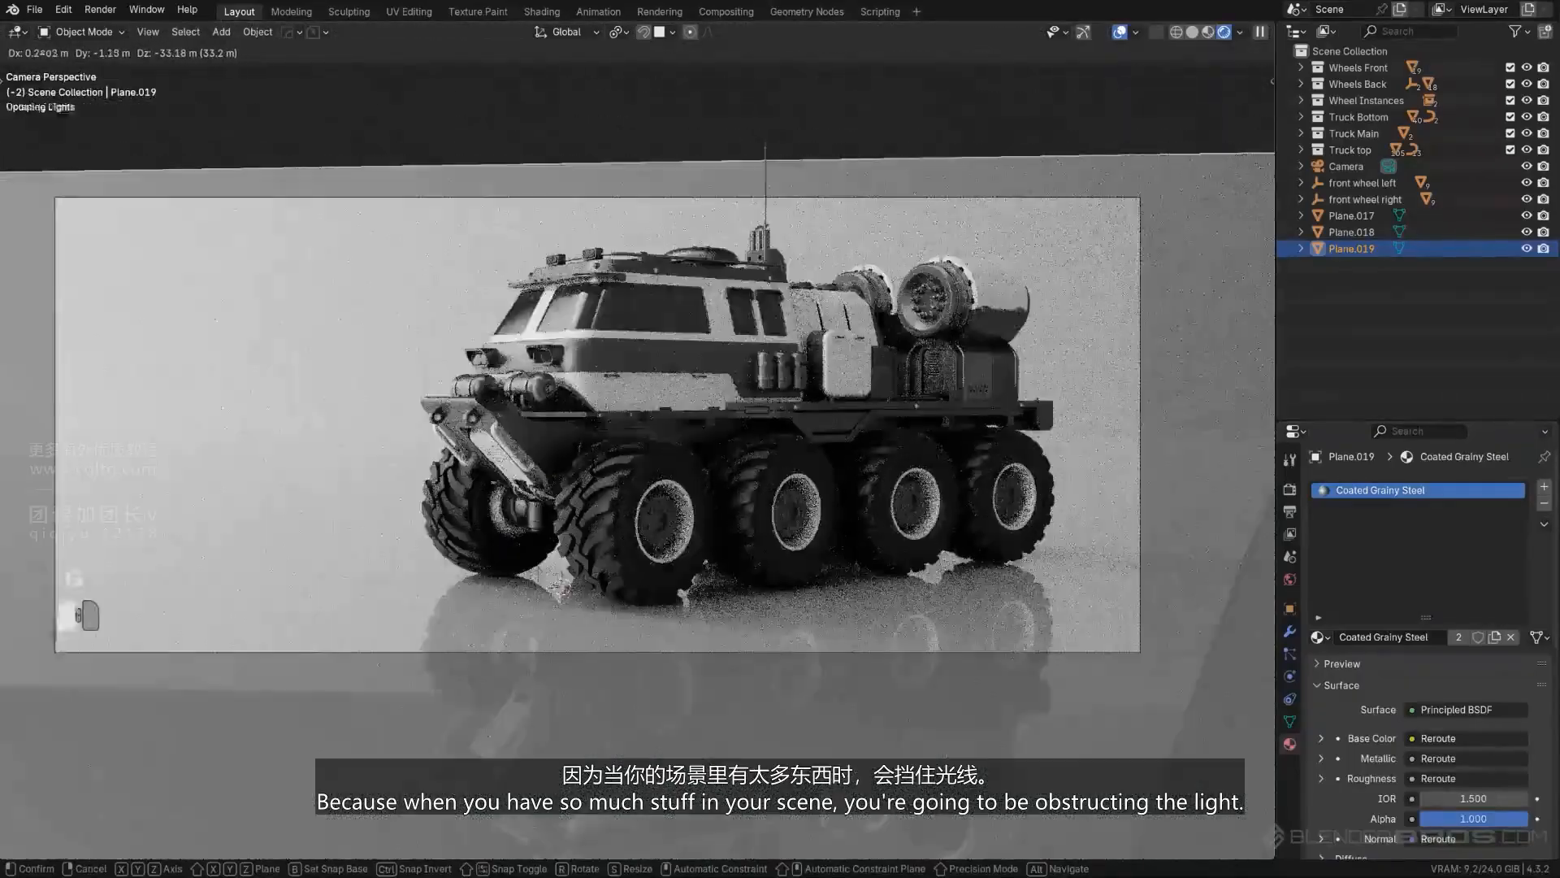
click(757, 501)
- Shrink the oversized floor plane around the truck, finishing with a uniform scale of about 0.69
scroll(757, 502, down, 3)
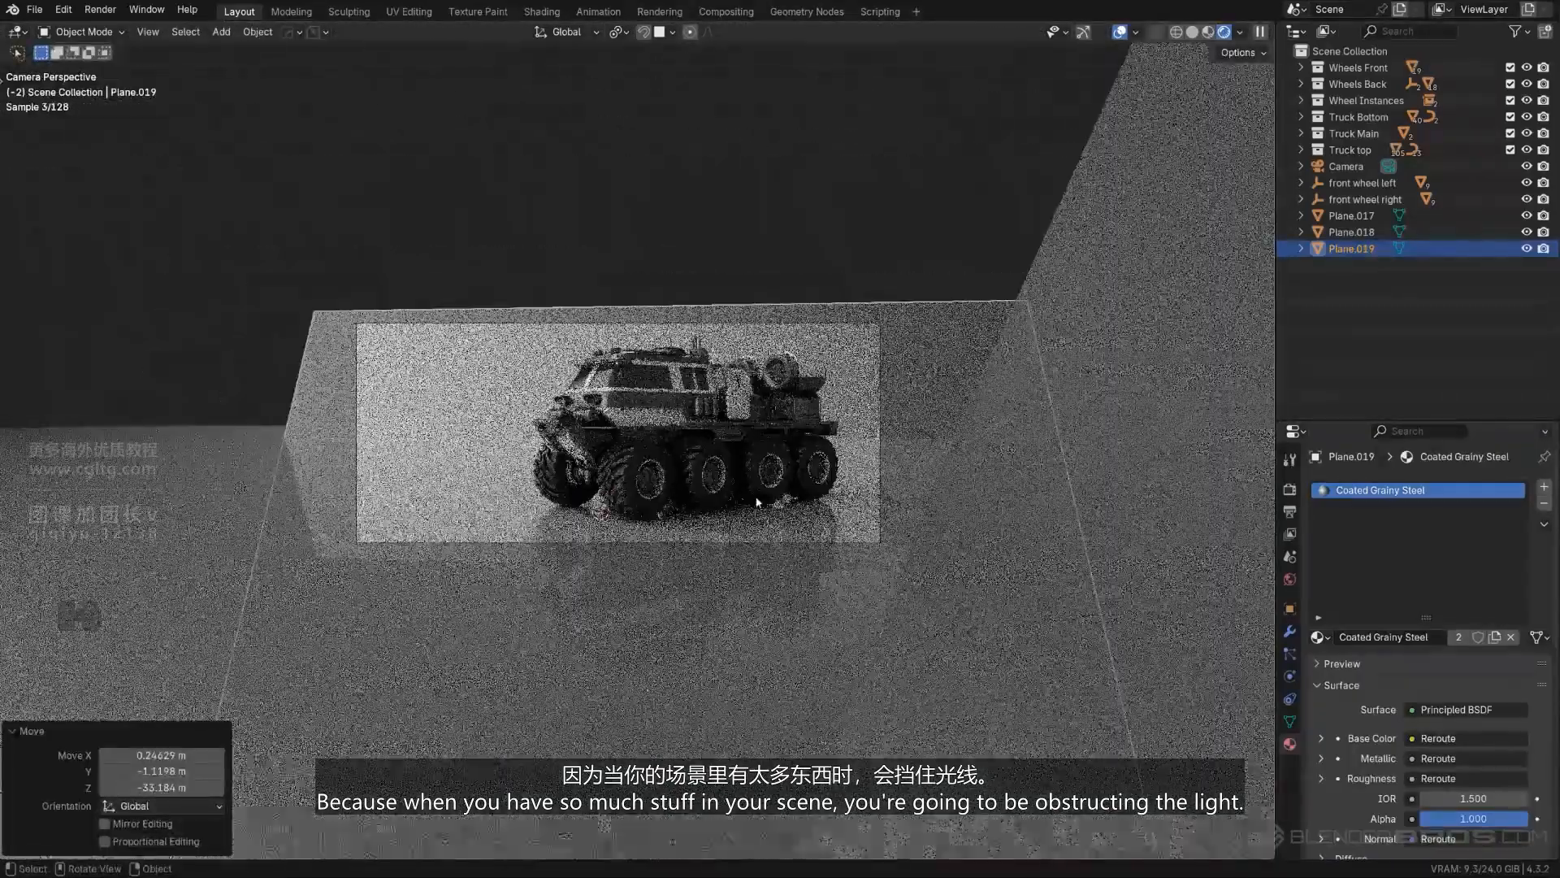
scroll(757, 501, down, 2)
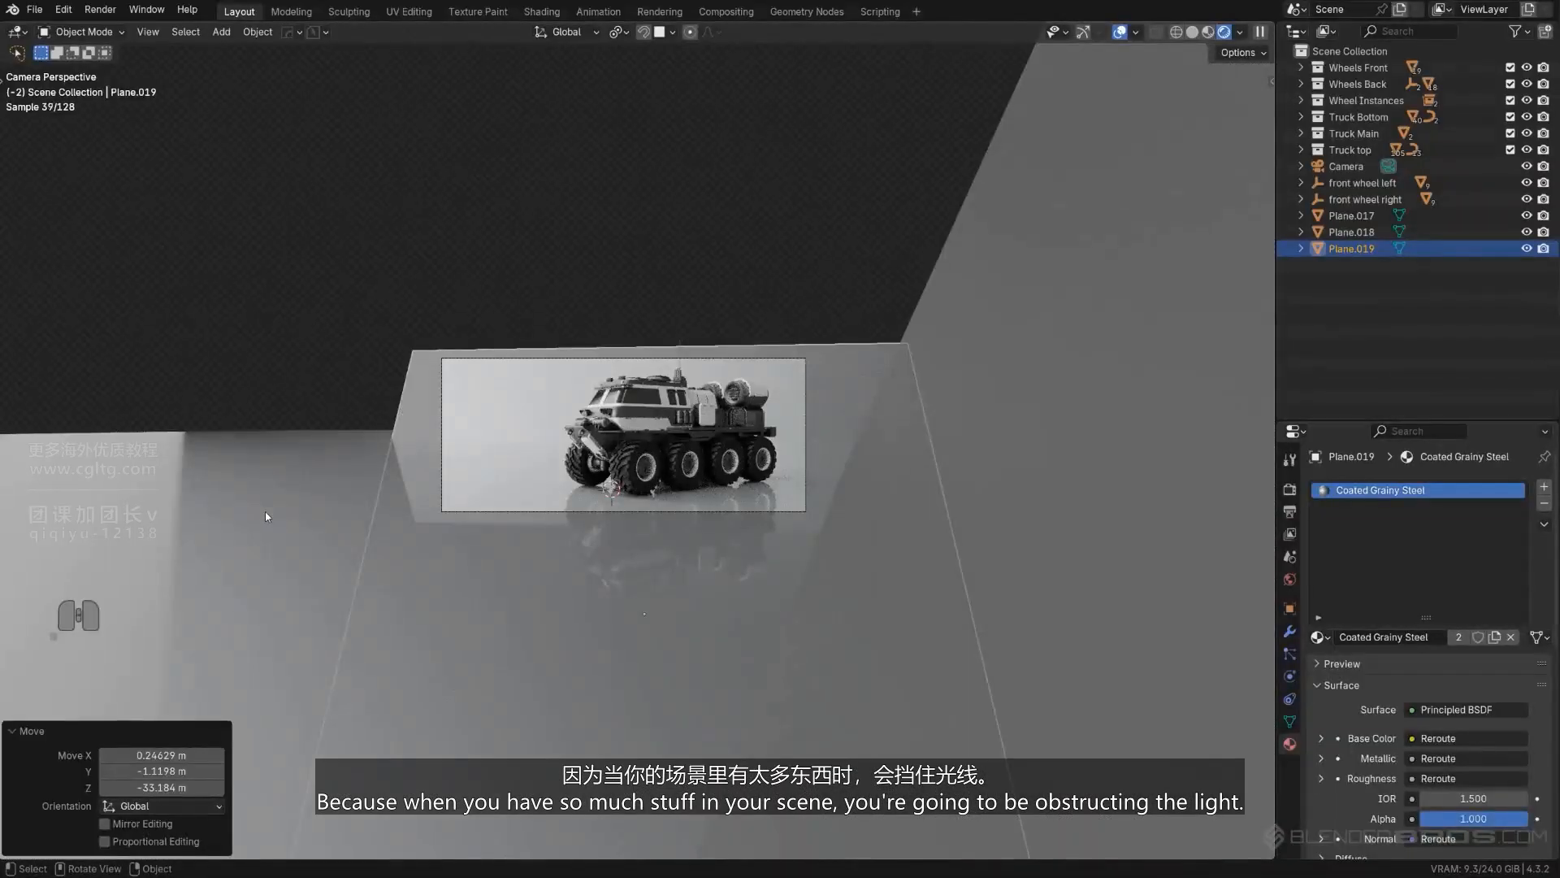
click(959, 570)
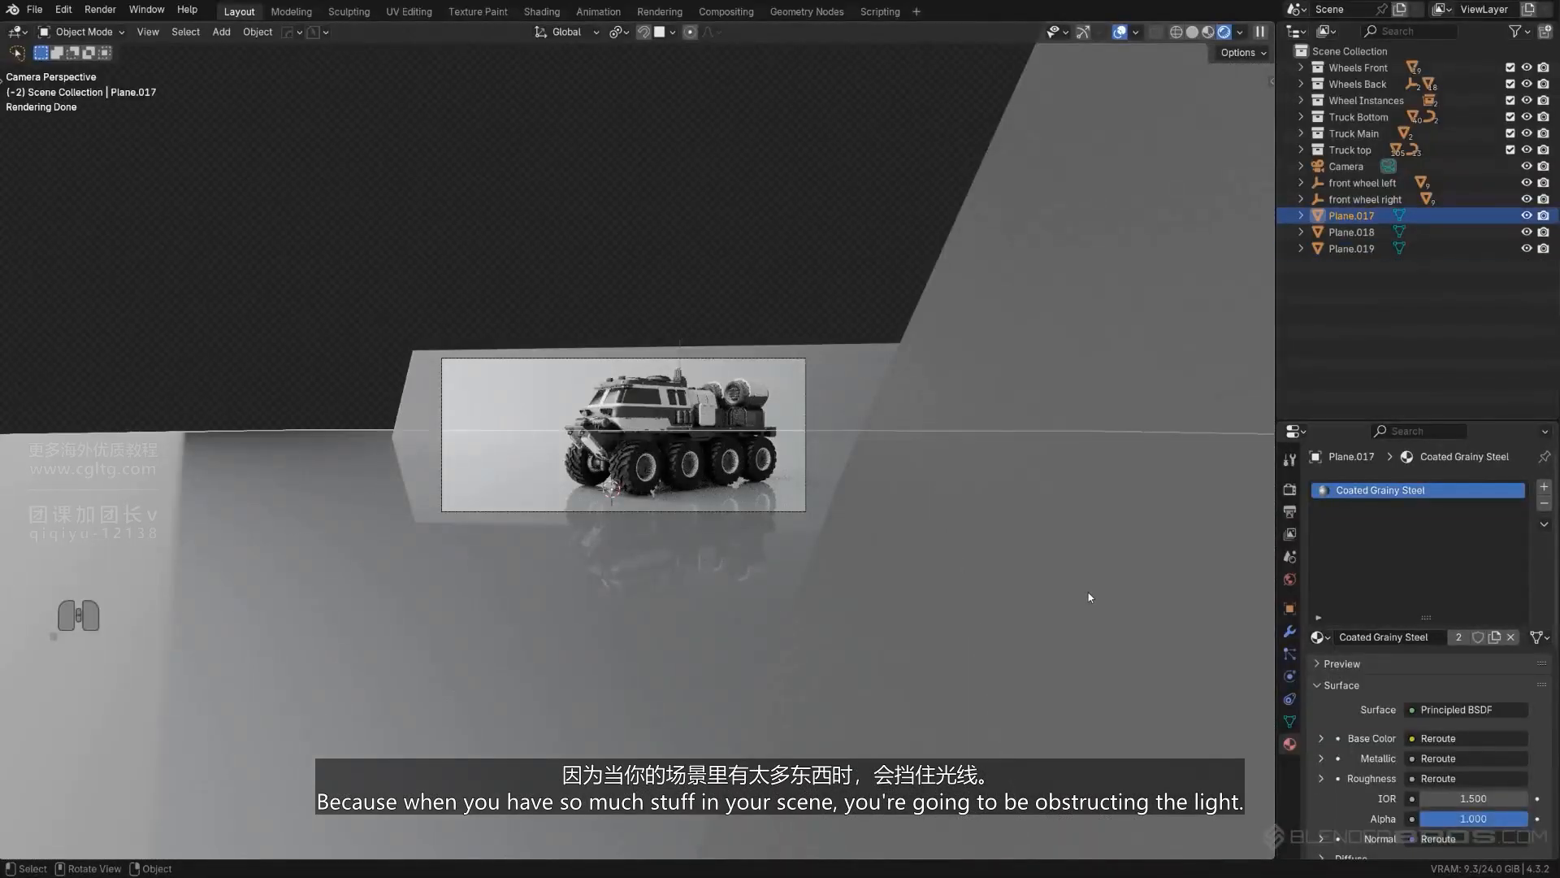
key(s)
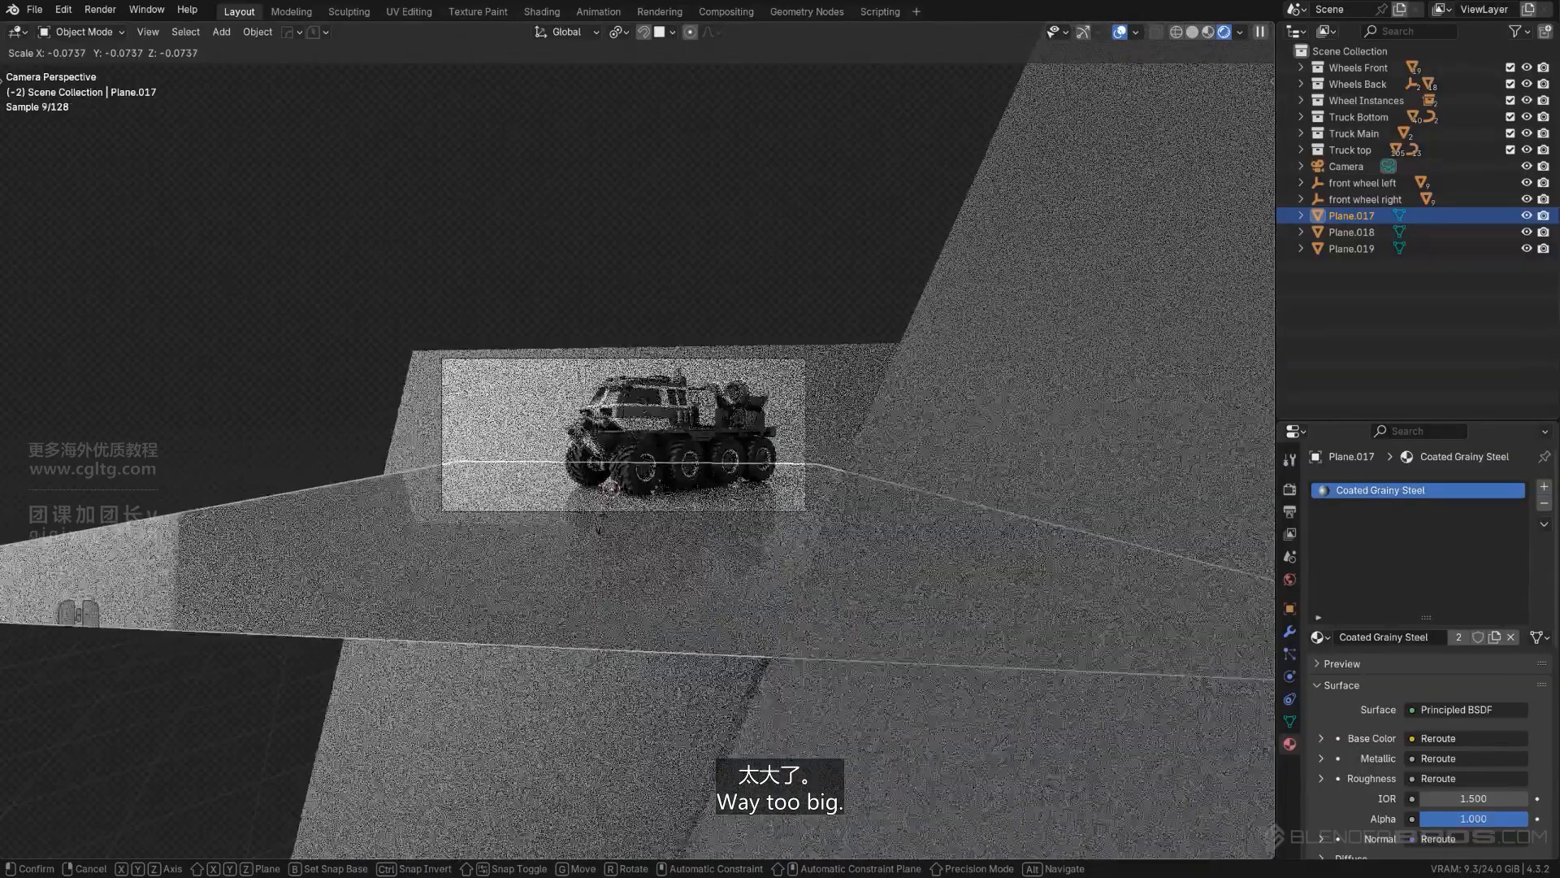
click(989, 630)
key(s)
click(855, 580)
scroll(849, 569, up, 1)
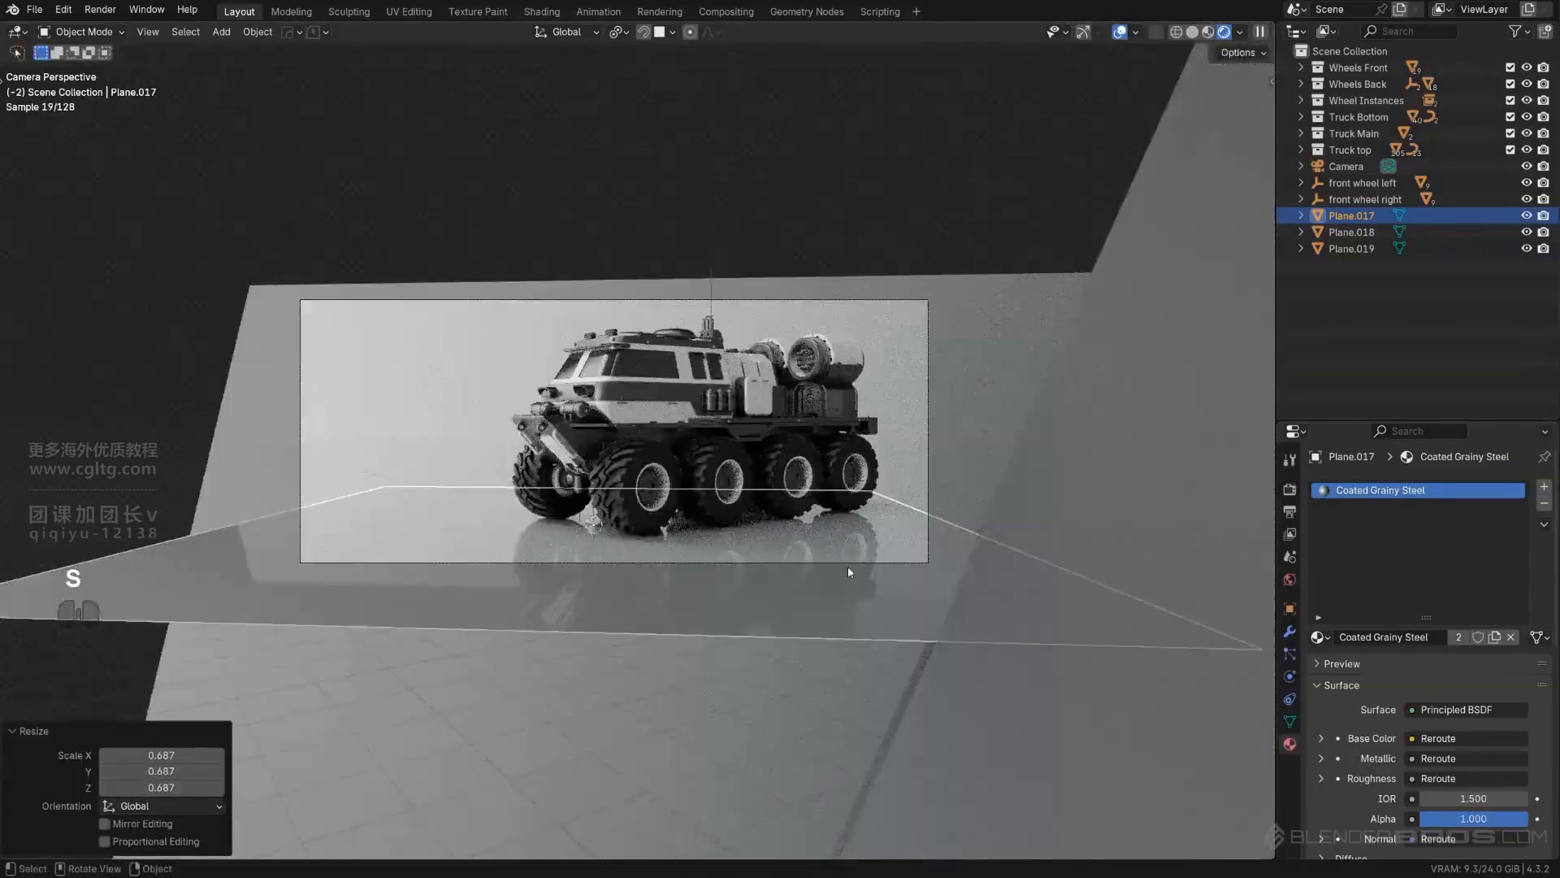
- Stretch the floor plane by about 1.75 along its local X and about 1.83 along its local Y, and deselect it
key(s)
key(y)
key(y)
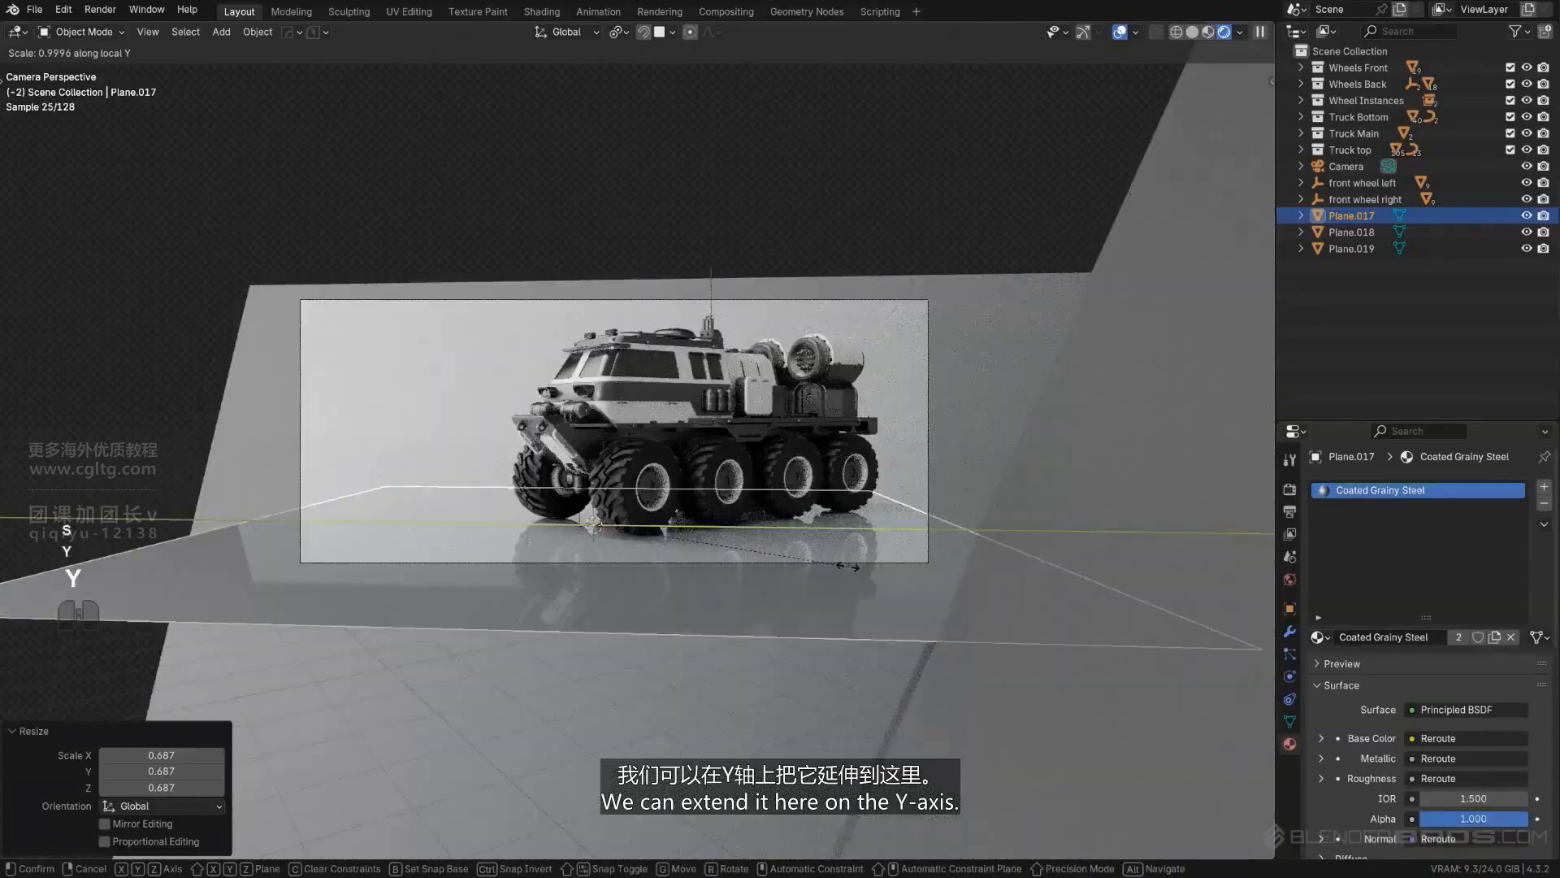
key(x)
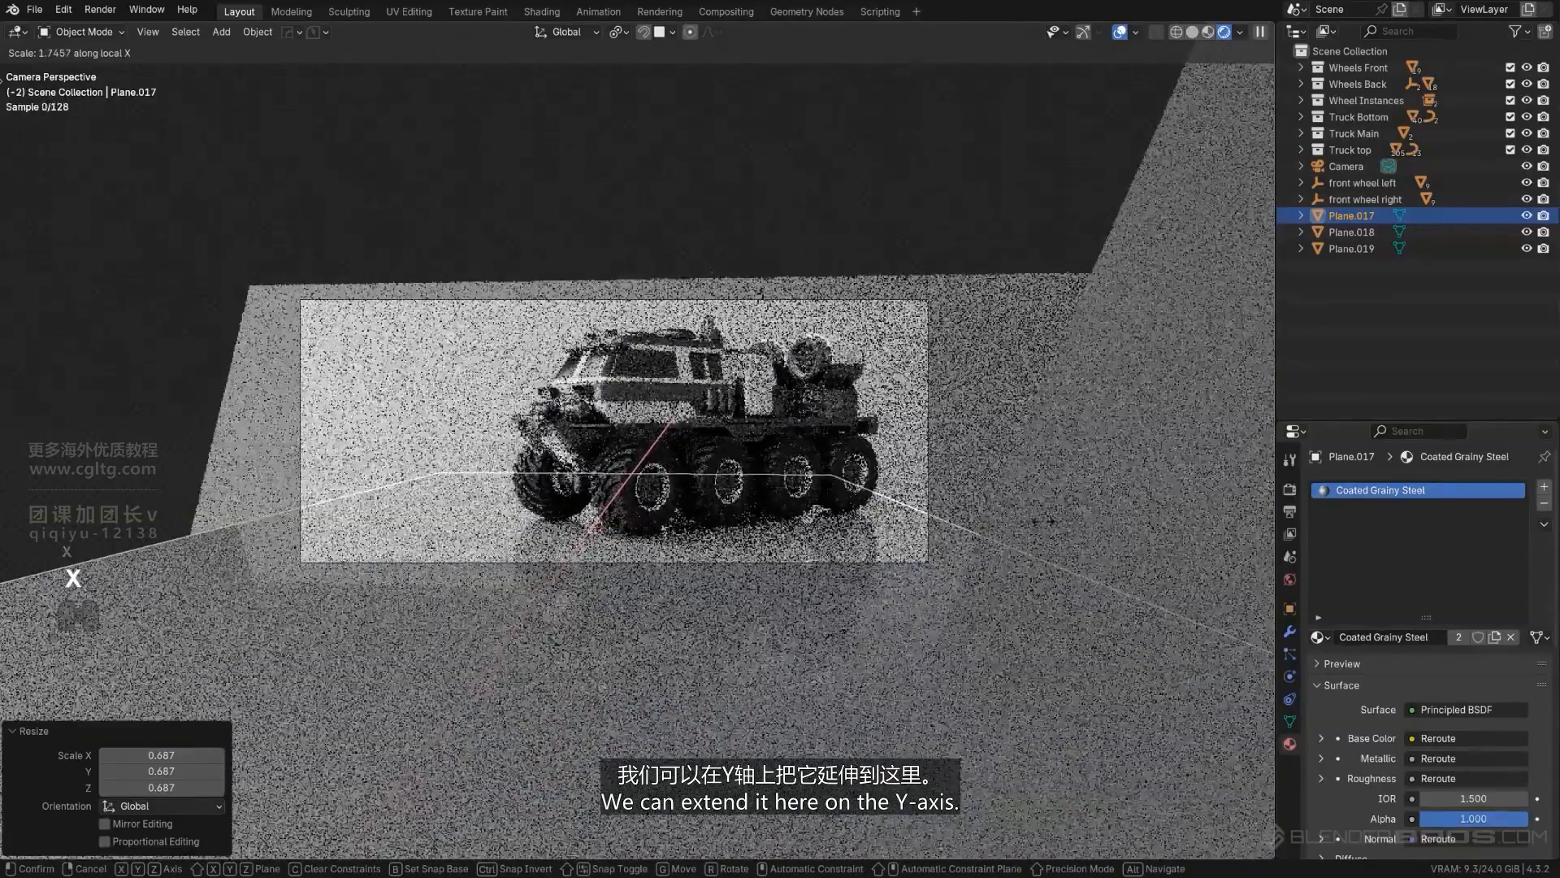
click(1002, 527)
scroll(1002, 526, up, 2)
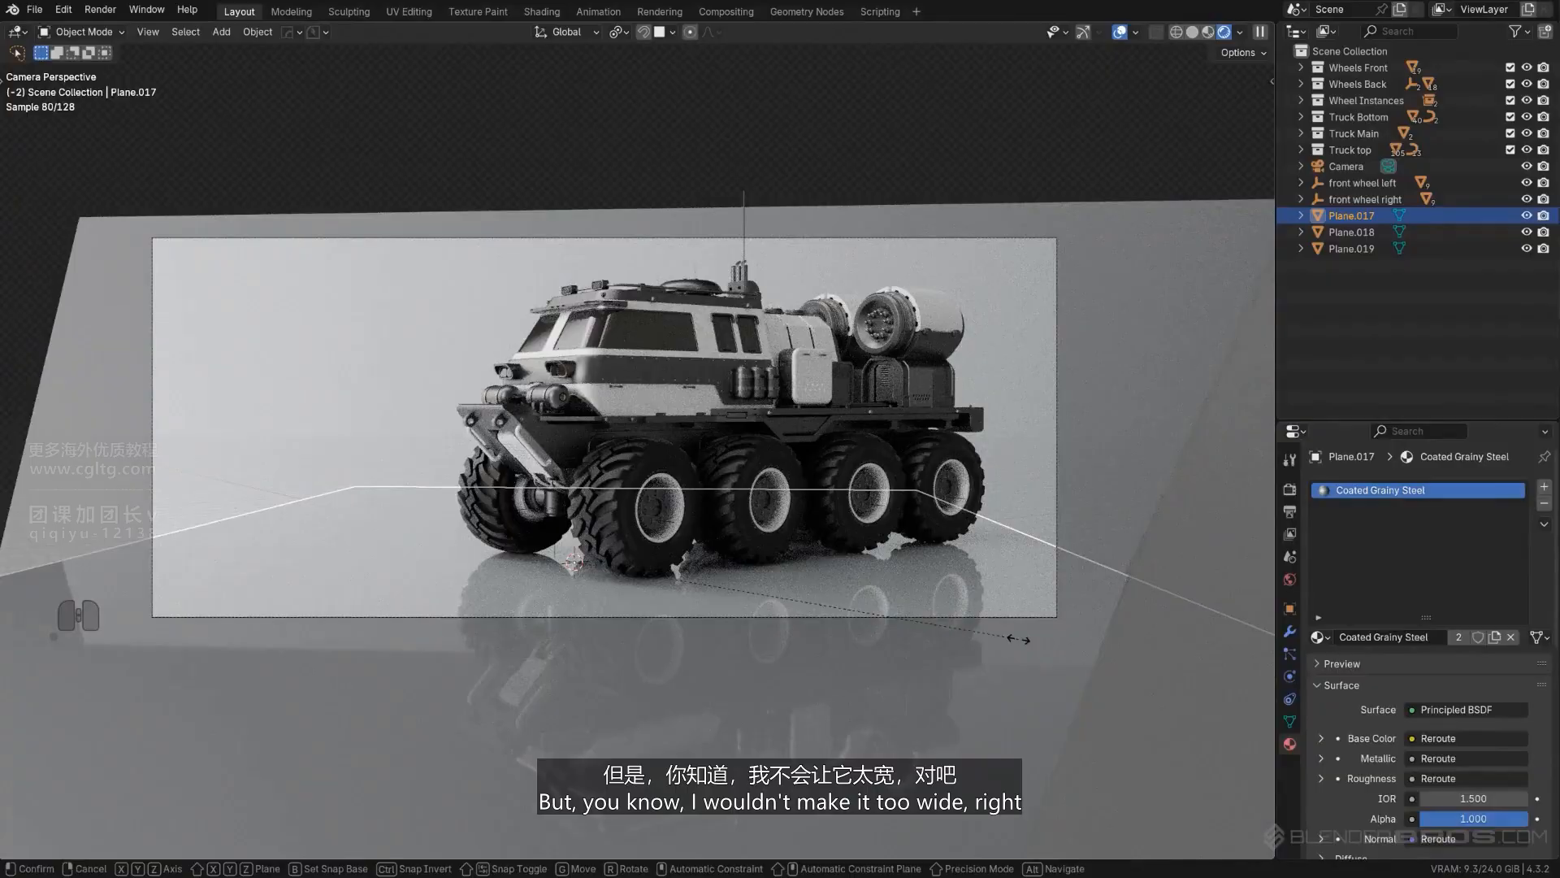
key(y)
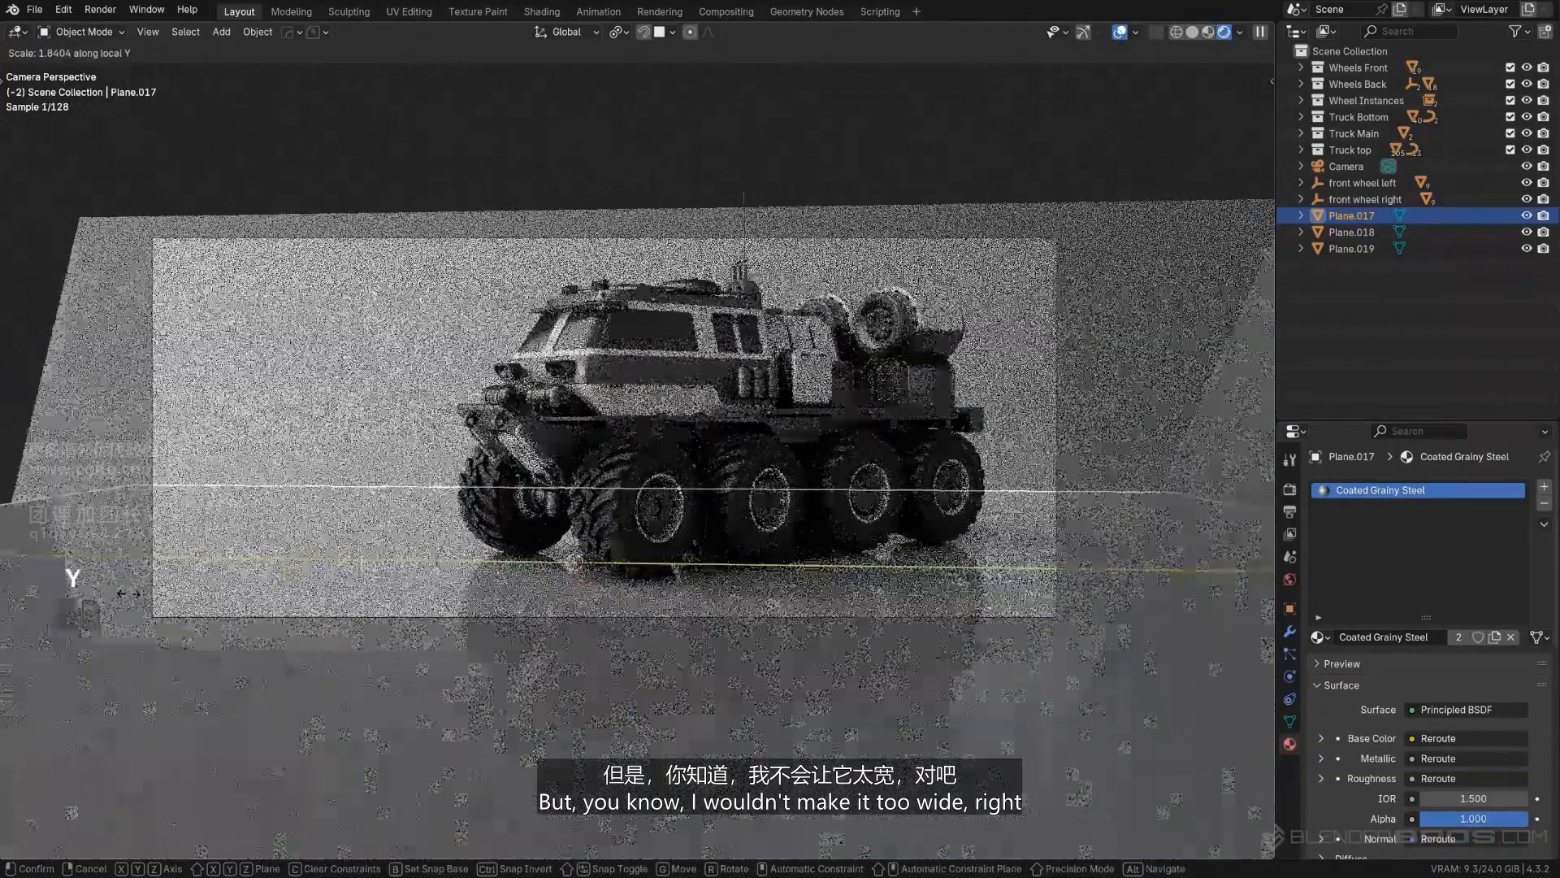
click(229, 285)
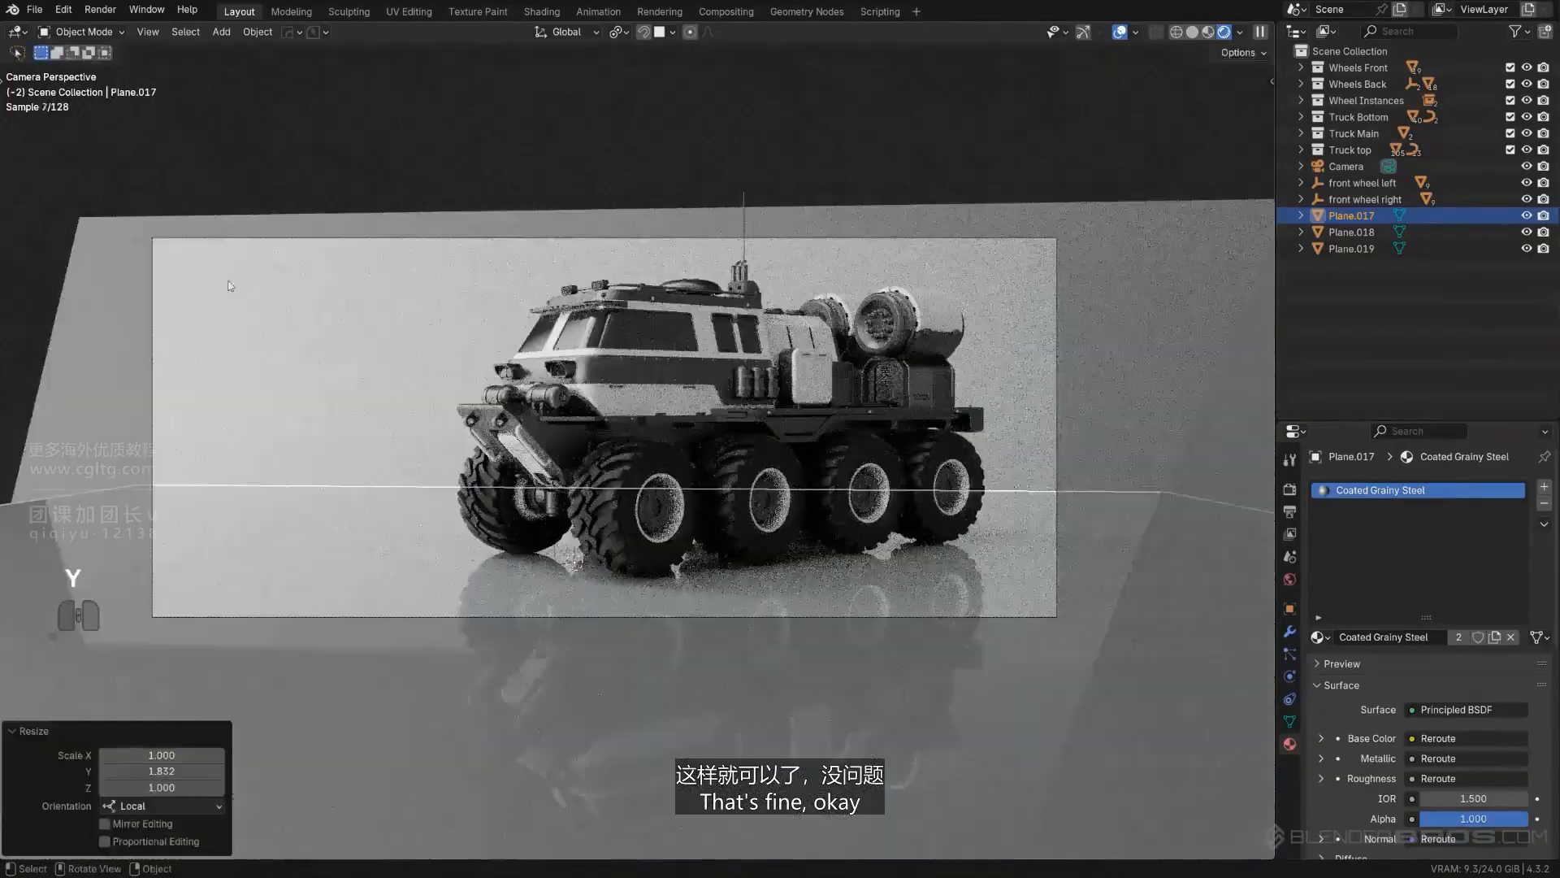
click(453, 151)
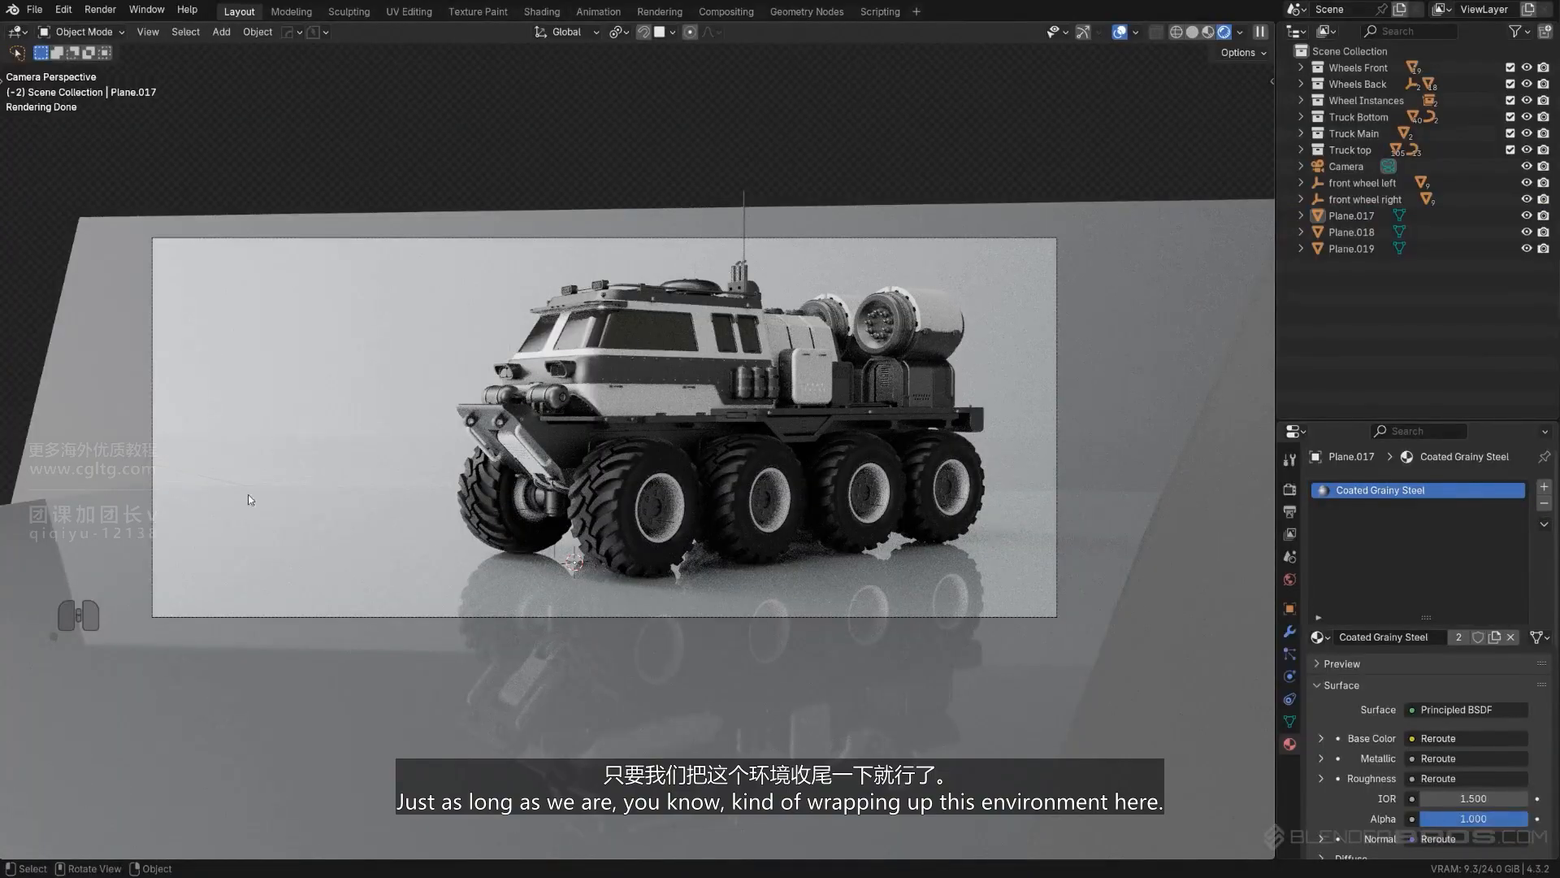
- Rotate the backdrop plane about -11° around global Z, scale it up by about 1.12, and leave nothing selected
shift+middle_drag(380, 486, 410, 464)
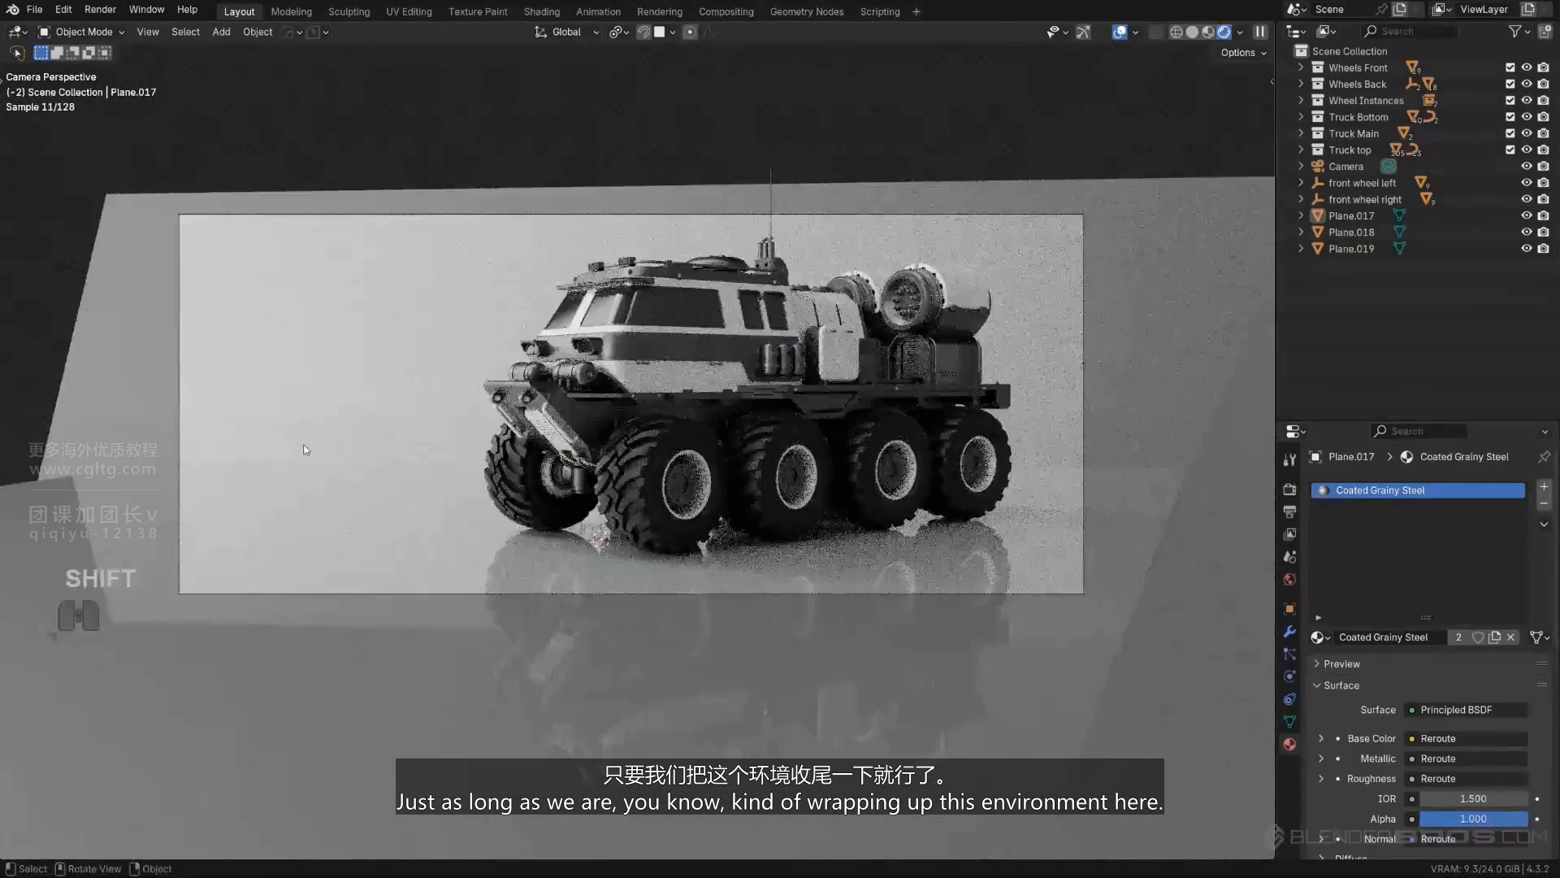
scroll(287, 461, up, 1)
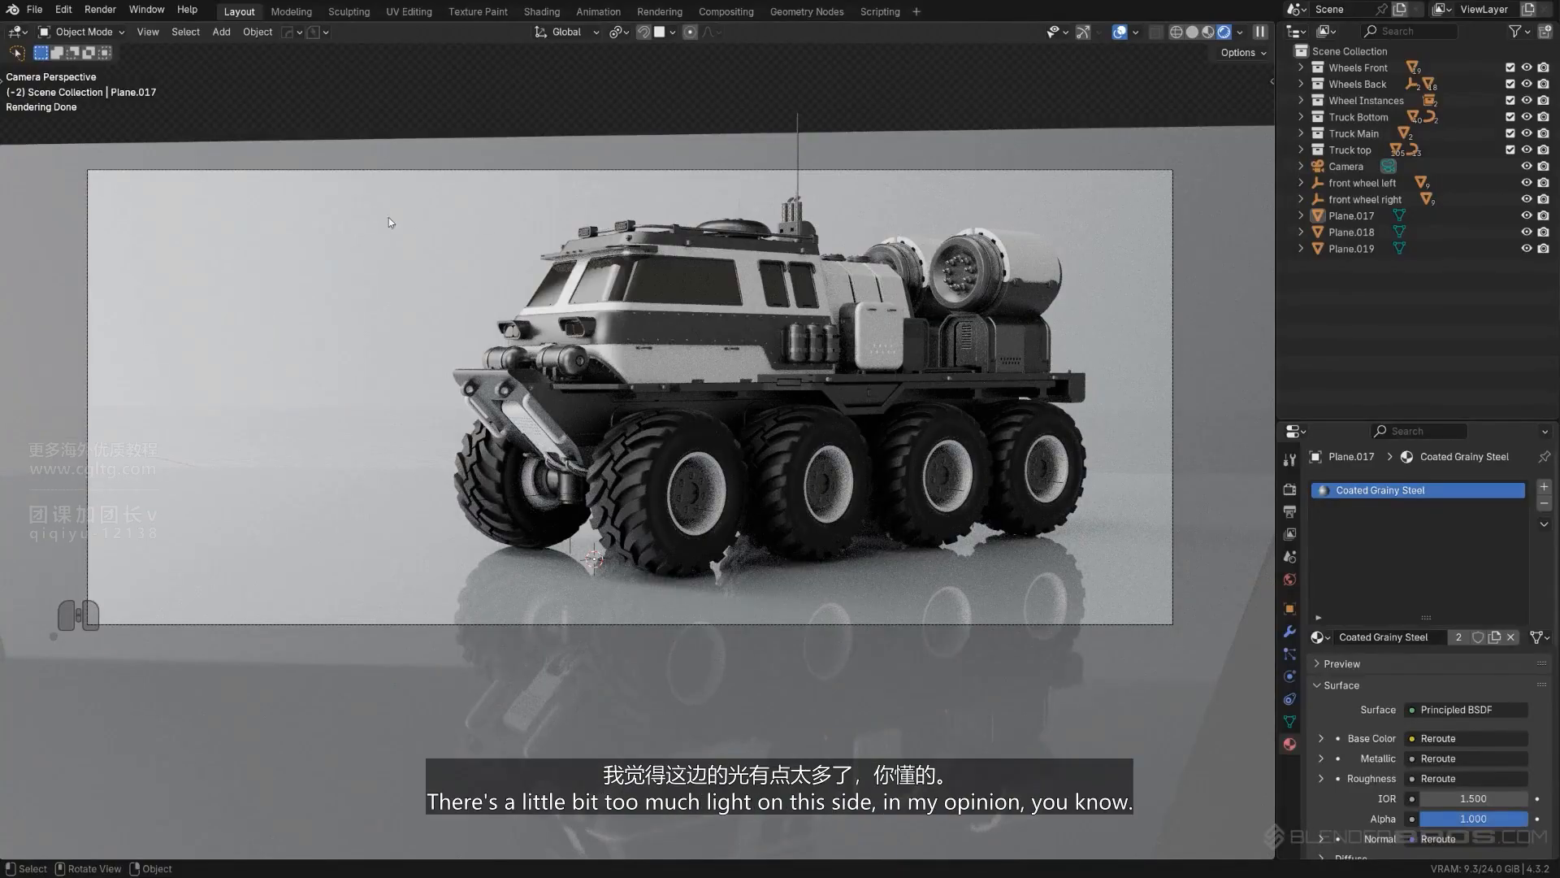
click(388, 277)
key(r)
key(z)
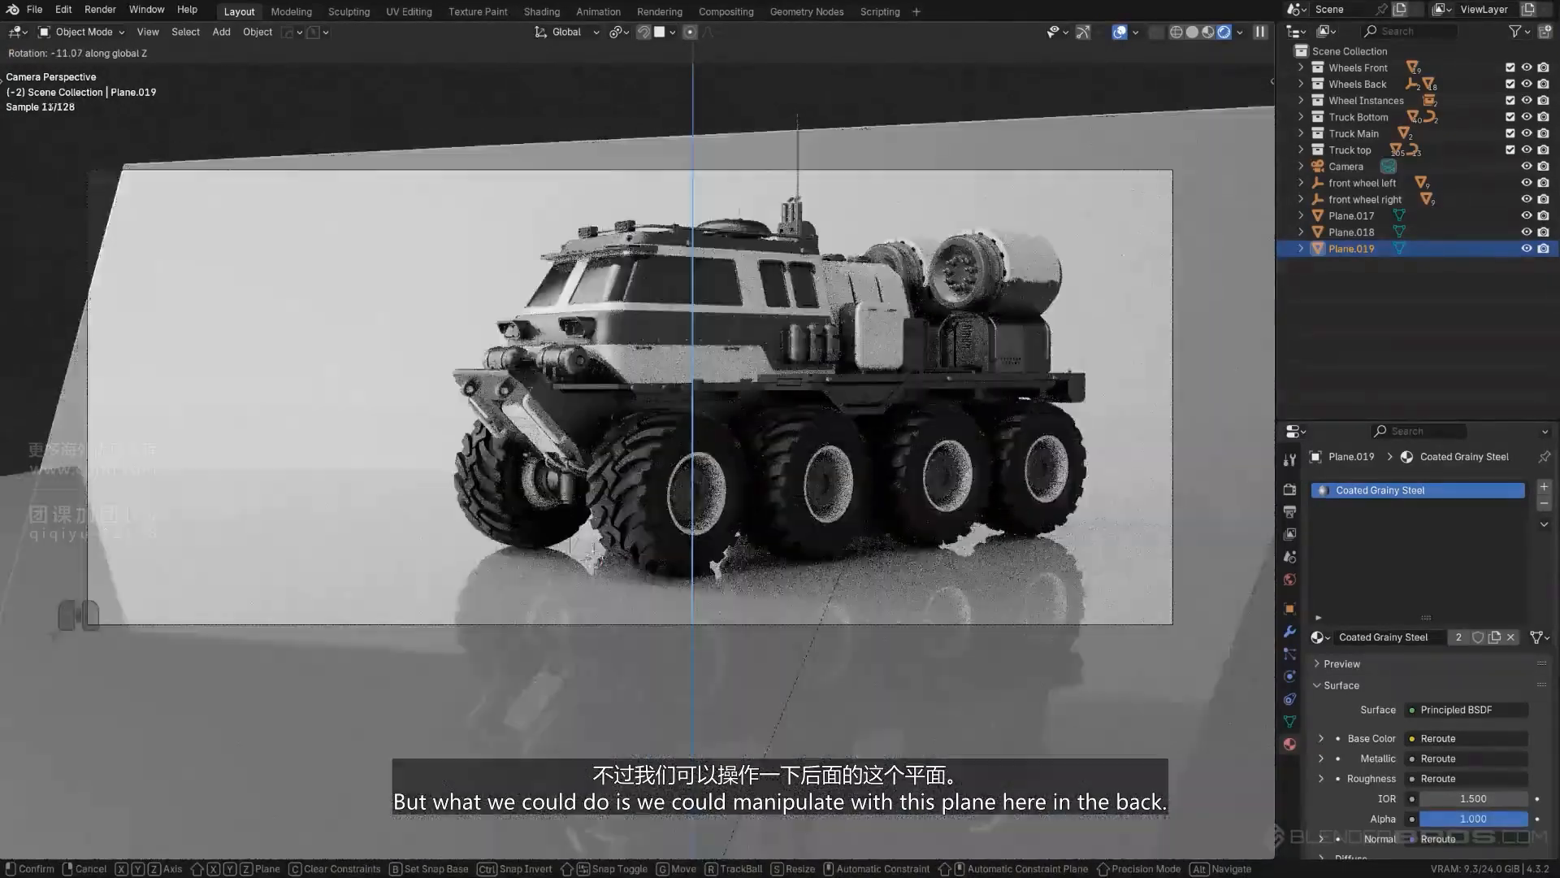
click(742, 582)
key(s)
click(742, 583)
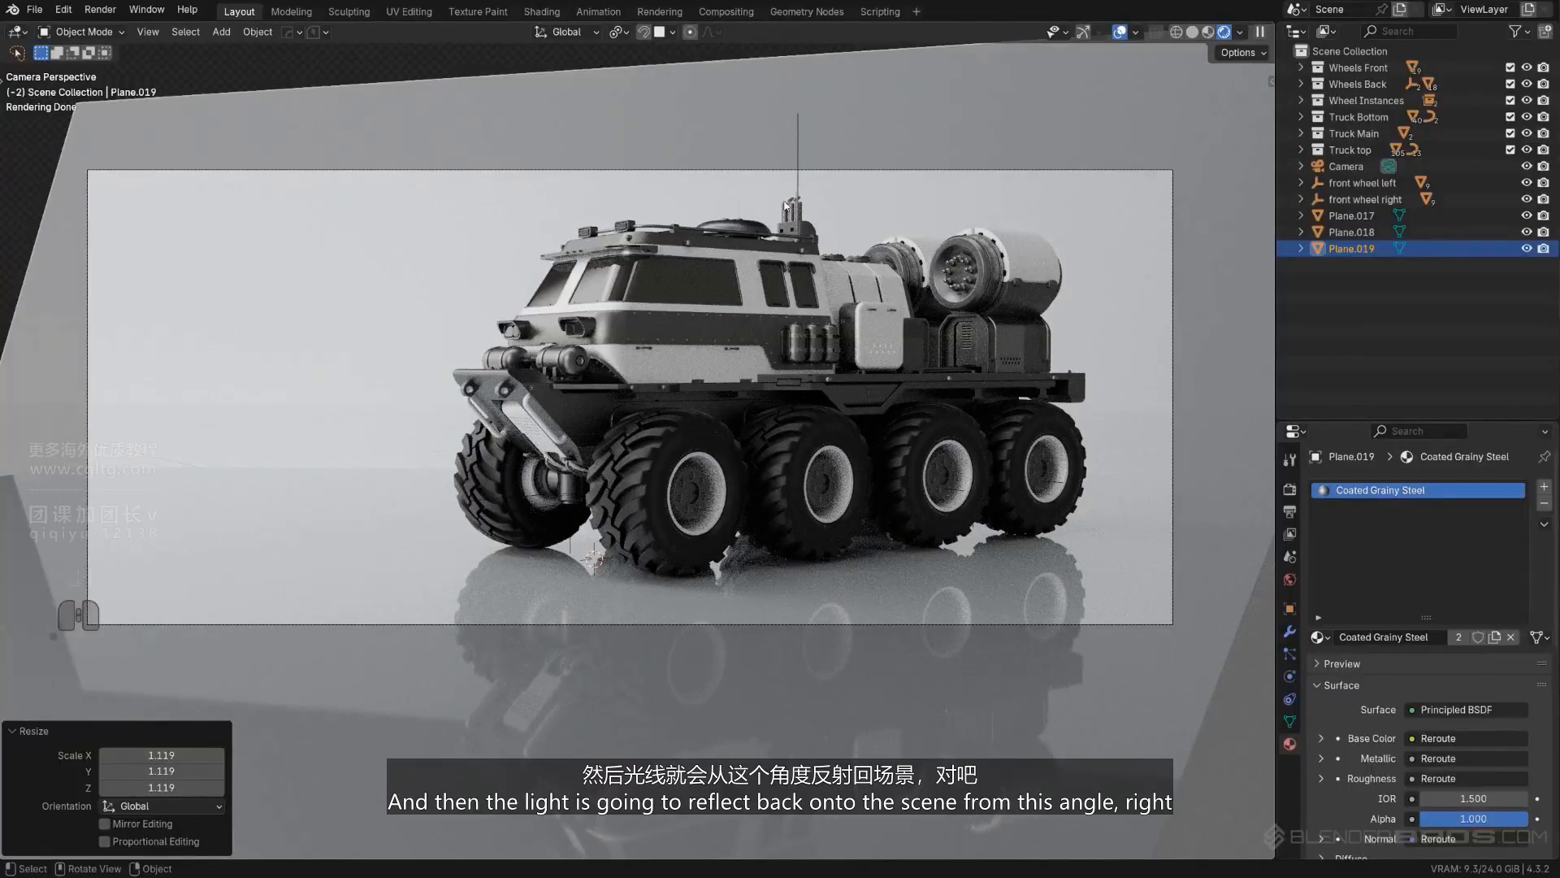
click(890, 822)
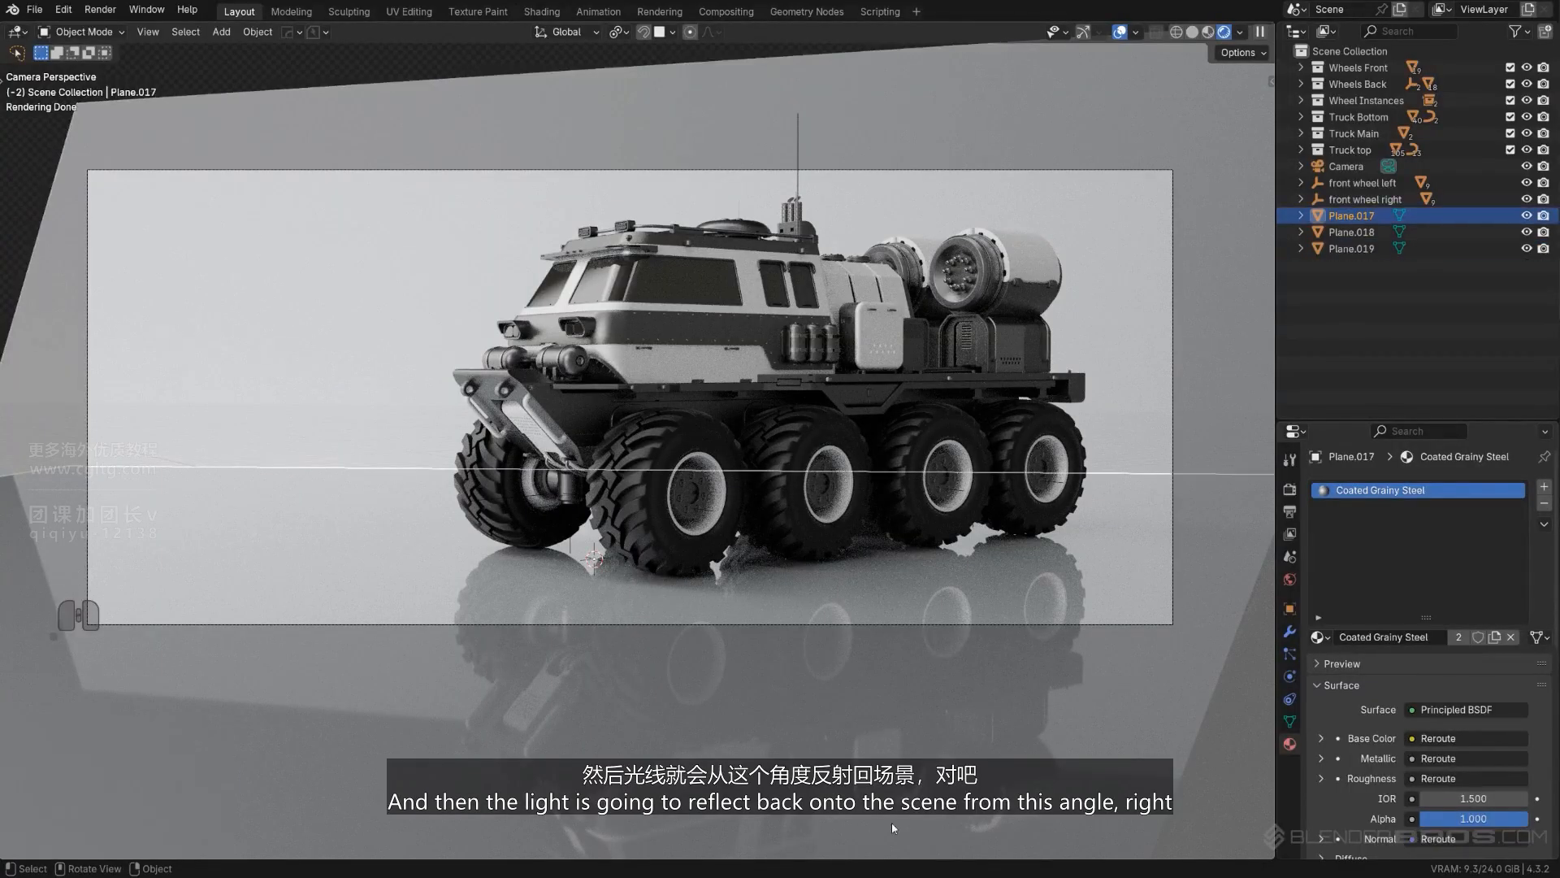
click(42, 149)
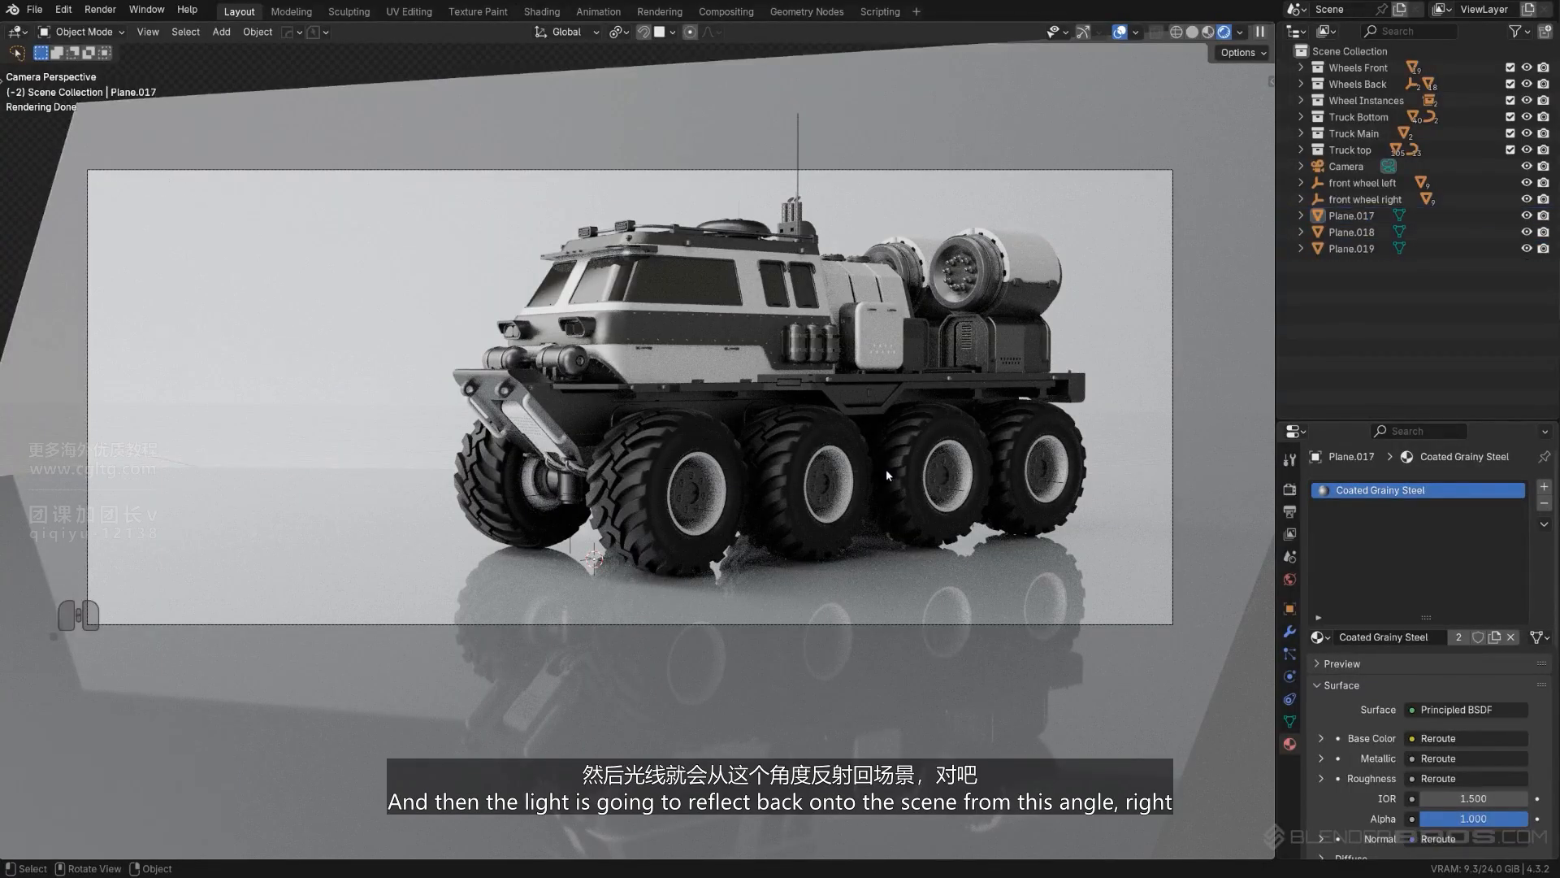
- Save the current truck scene file Textures_05 with PowerSave
shift+middle_drag(191, 453, 279, 434)
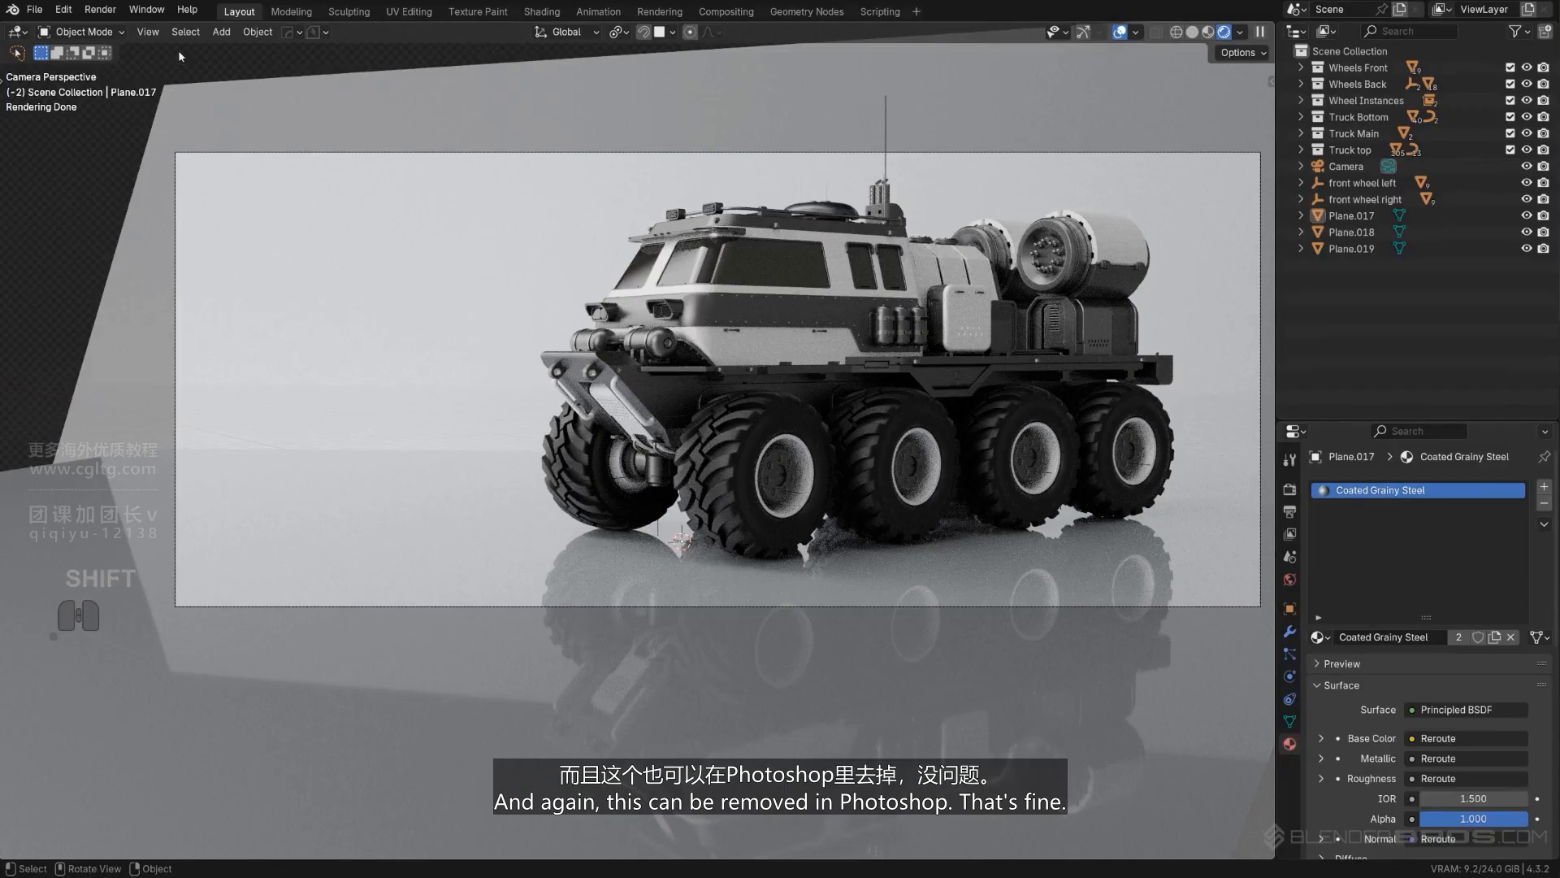
click(324, 34)
click(328, 93)
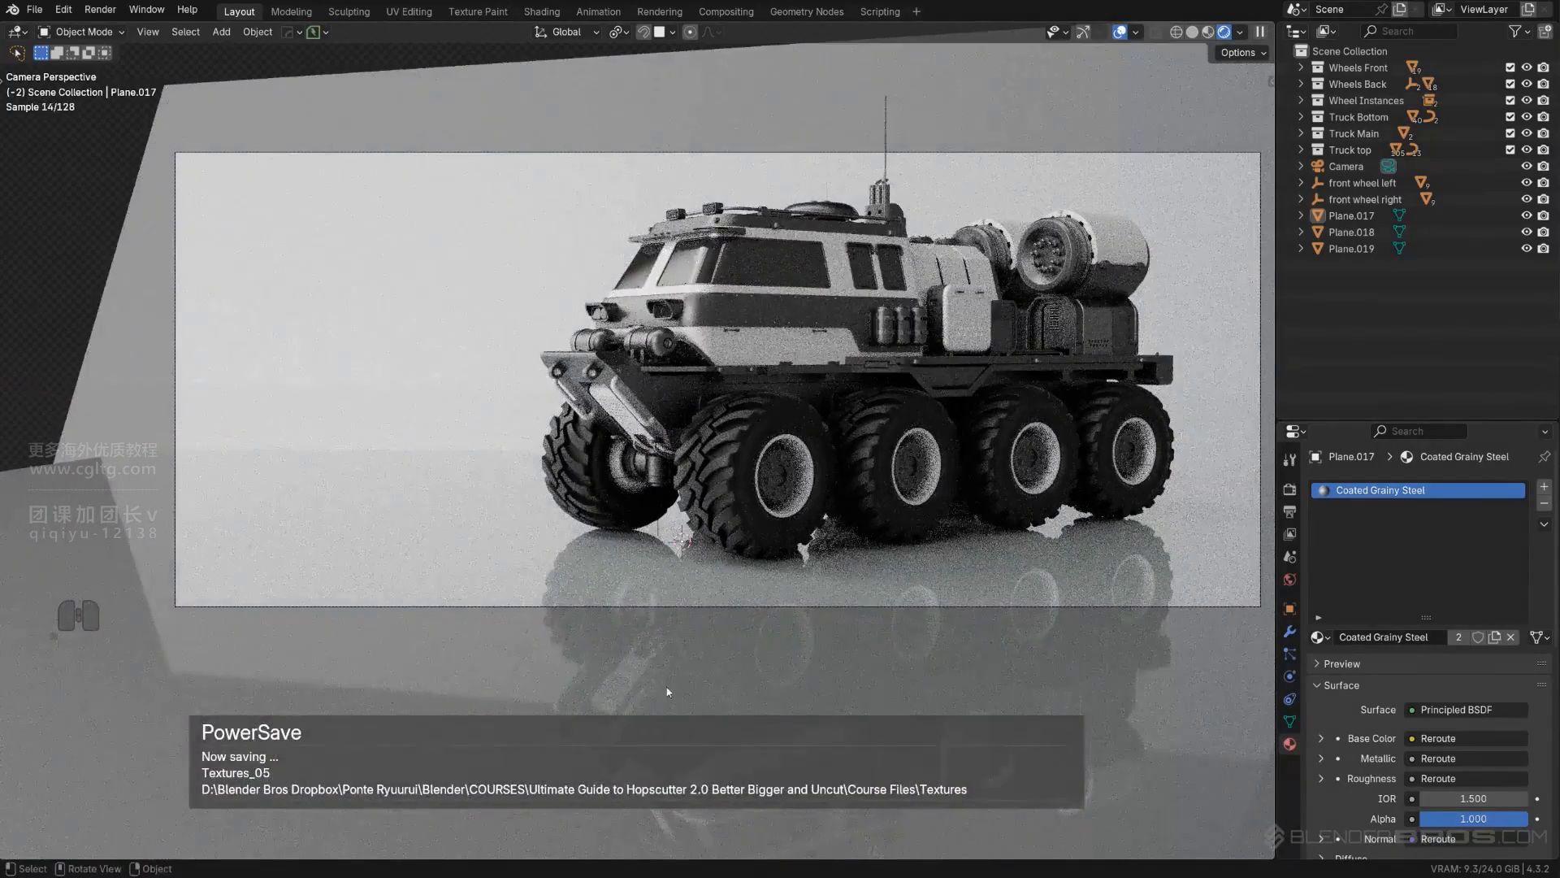
- Isolate the two glass plates of the truck's headlight in local view
scroll(666, 692, up, 1)
scroll(753, 316, down, 1)
shift+middle_drag(753, 316, 745, 334)
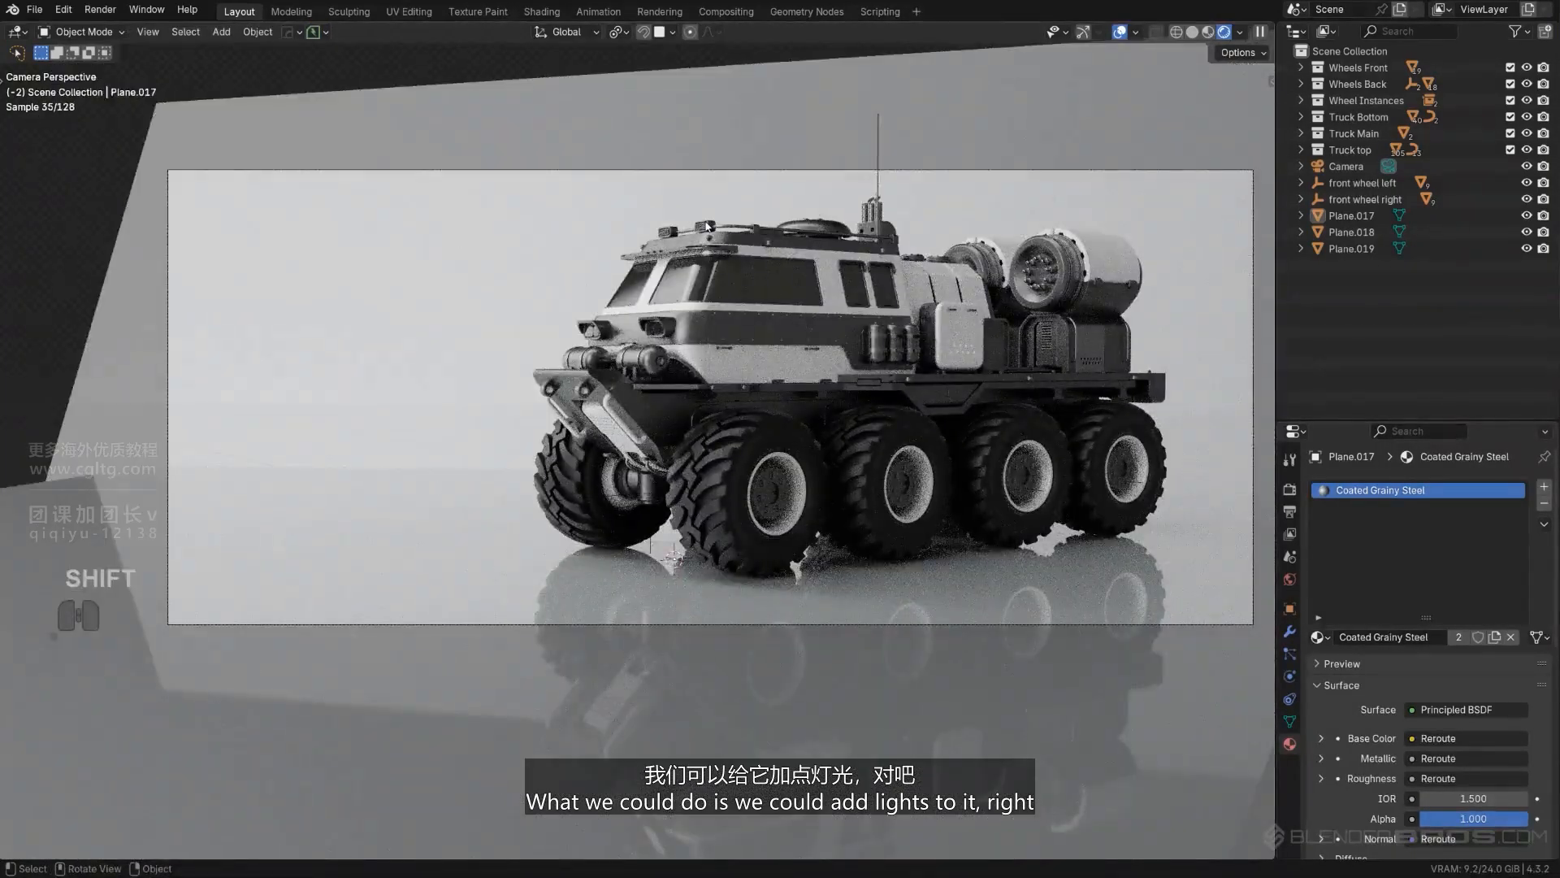
click(706, 226)
scroll(626, 346, up, 8)
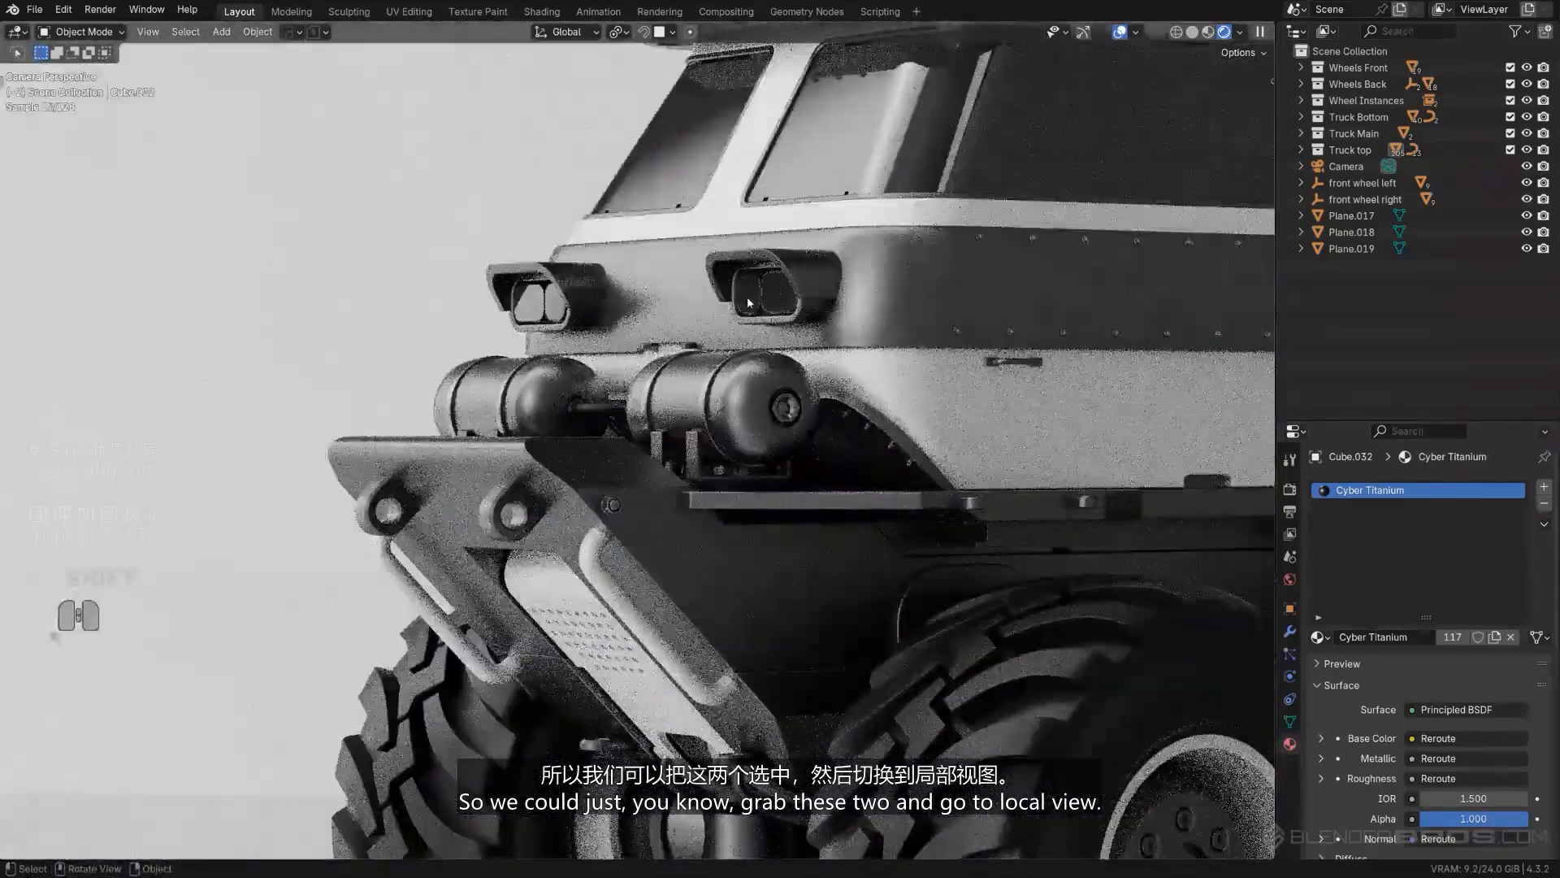
shift+click(749, 303)
key(slash)
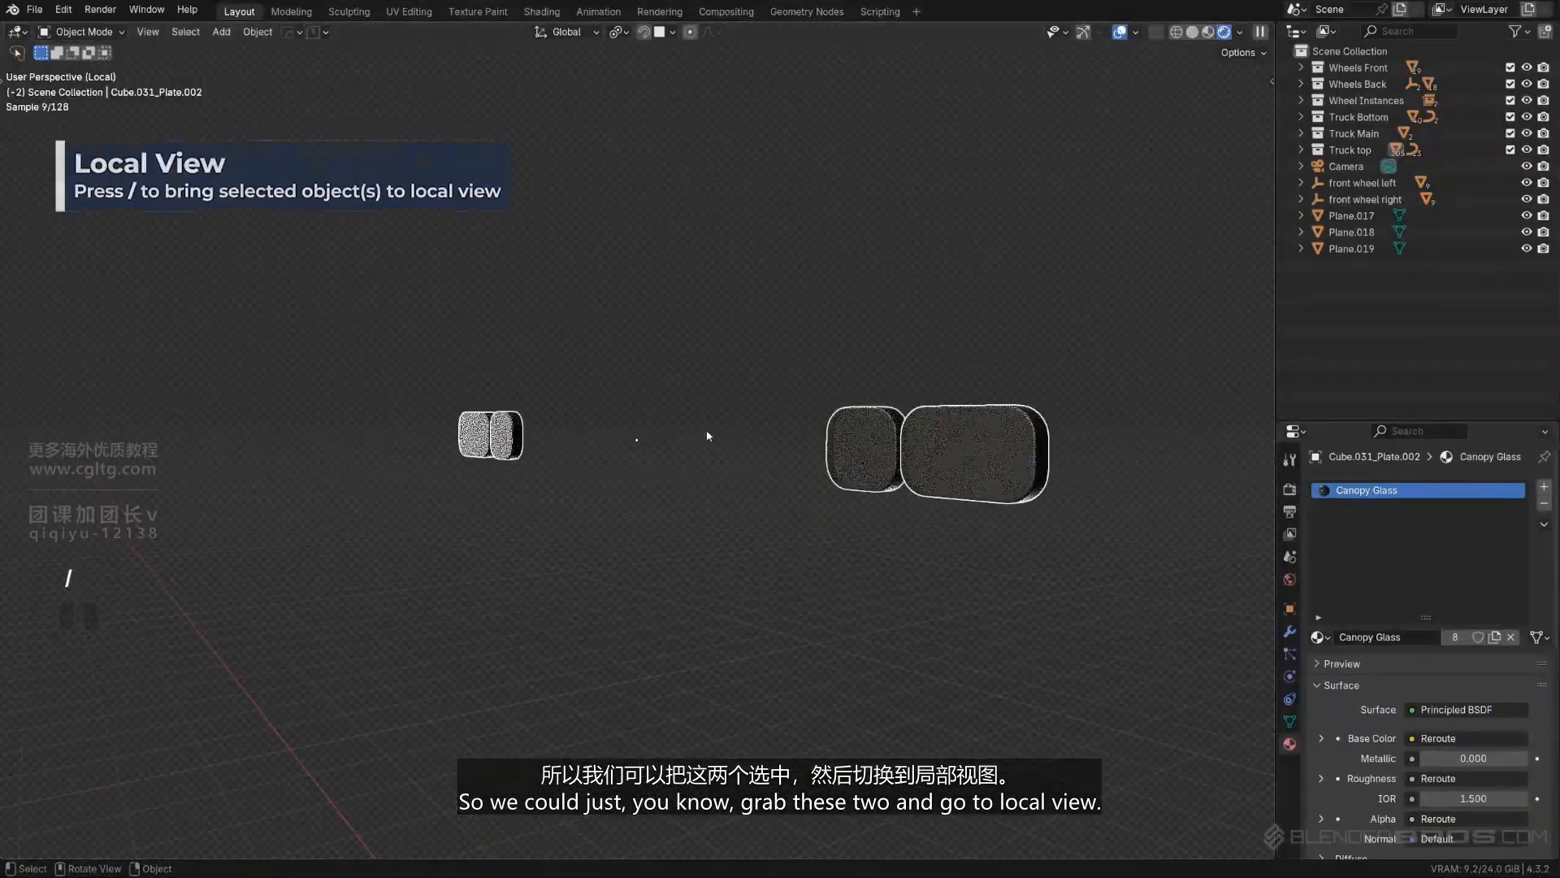
- Inset the front faces of both headlight plates by about 0.018 m and extrude them inward about 0.017 m
key(Tab)
middle_drag(840, 460, 801, 557)
scroll(801, 556, up, 2)
key(i)
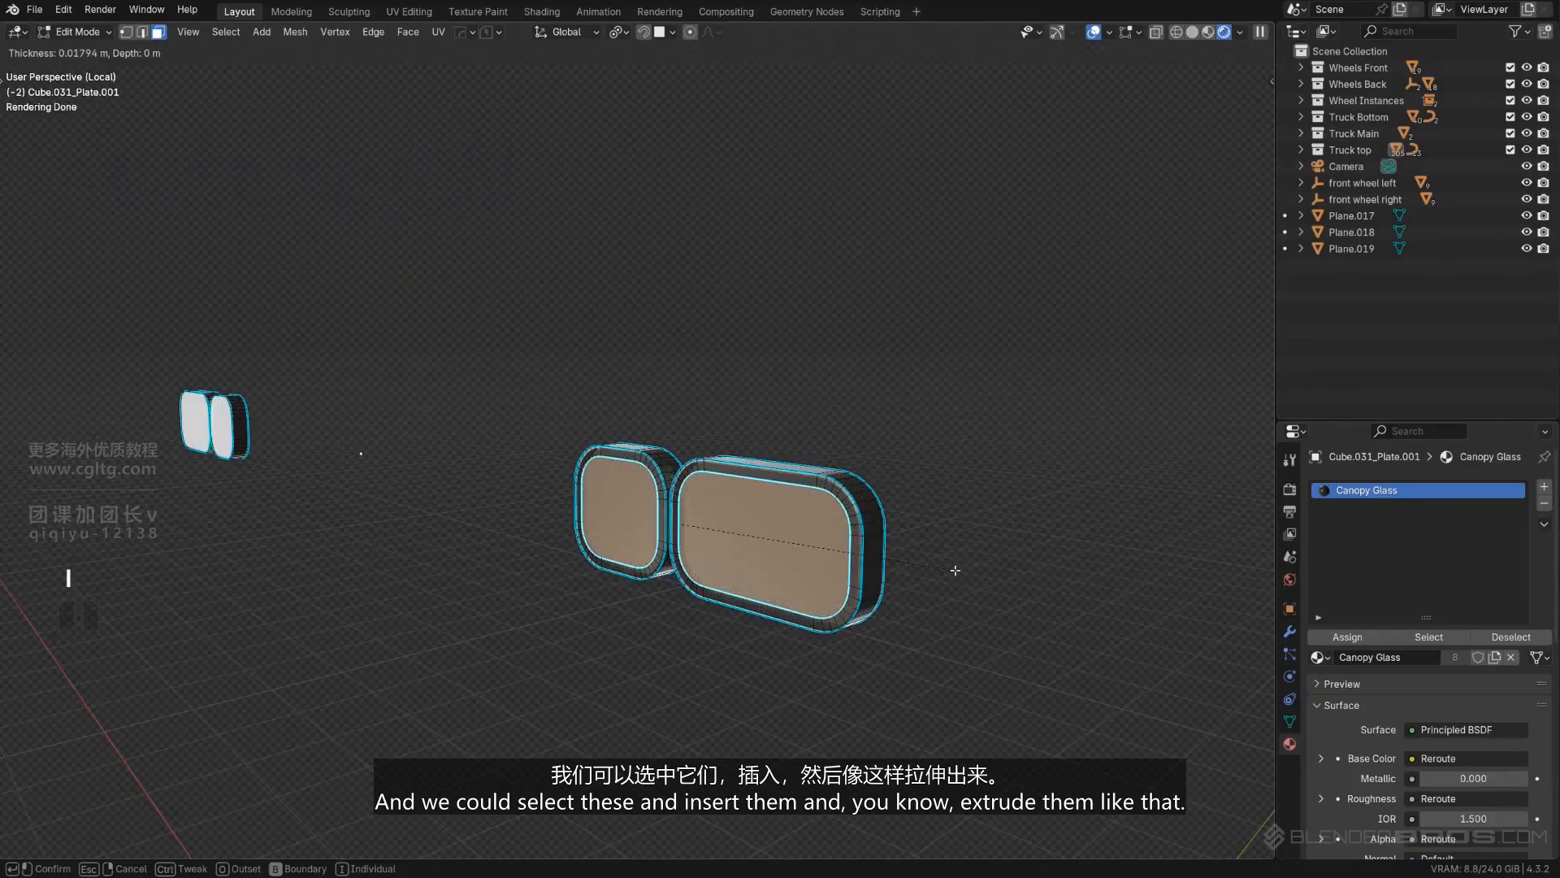
click(964, 566)
key(e)
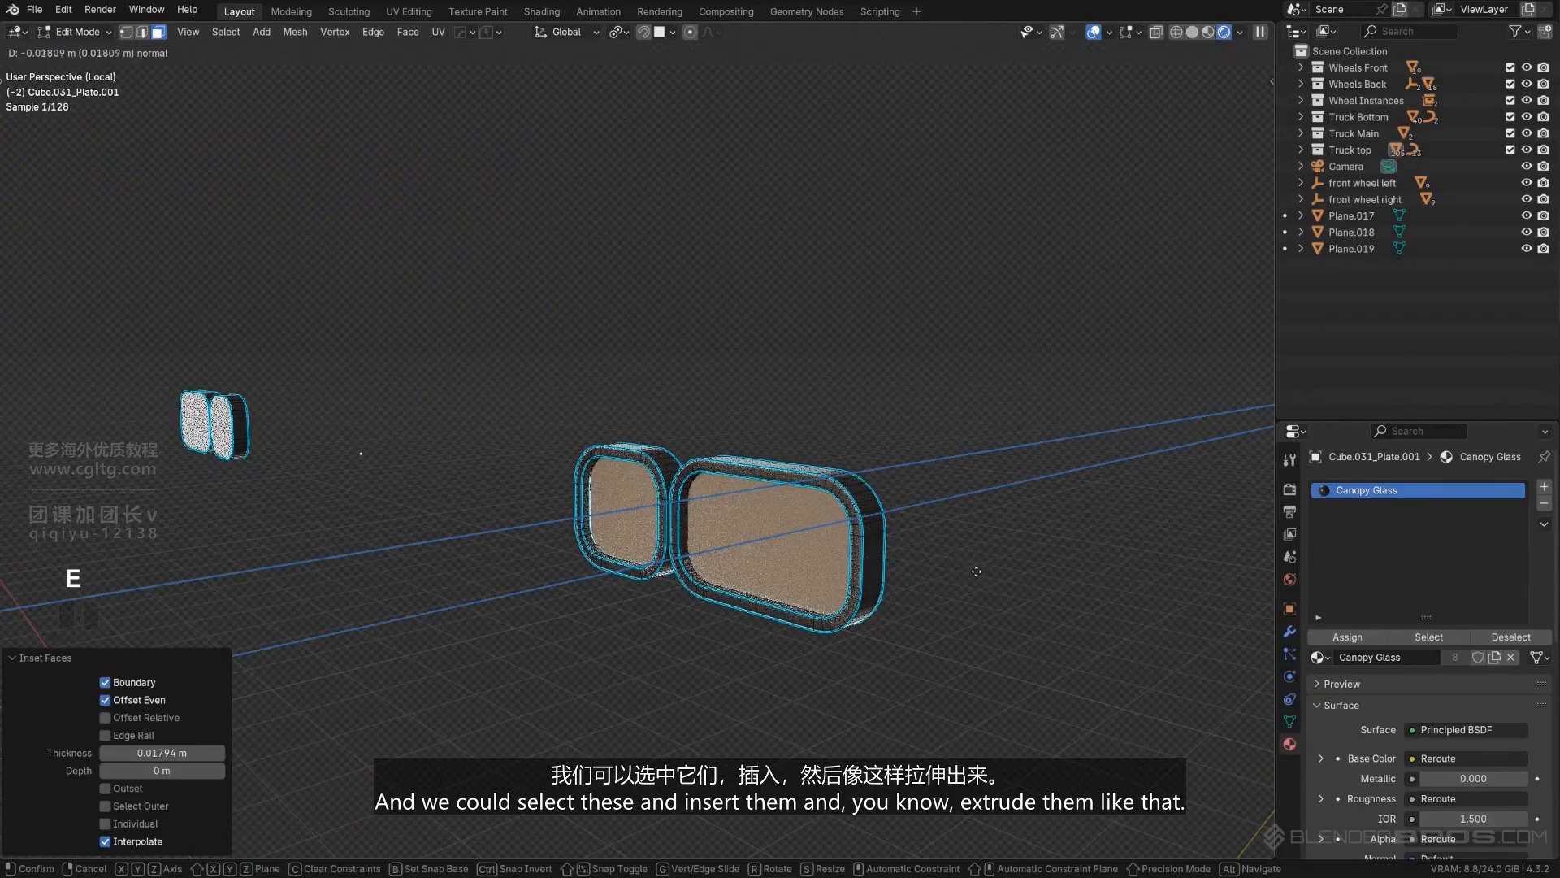
click(974, 569)
scroll(785, 507, down, 2)
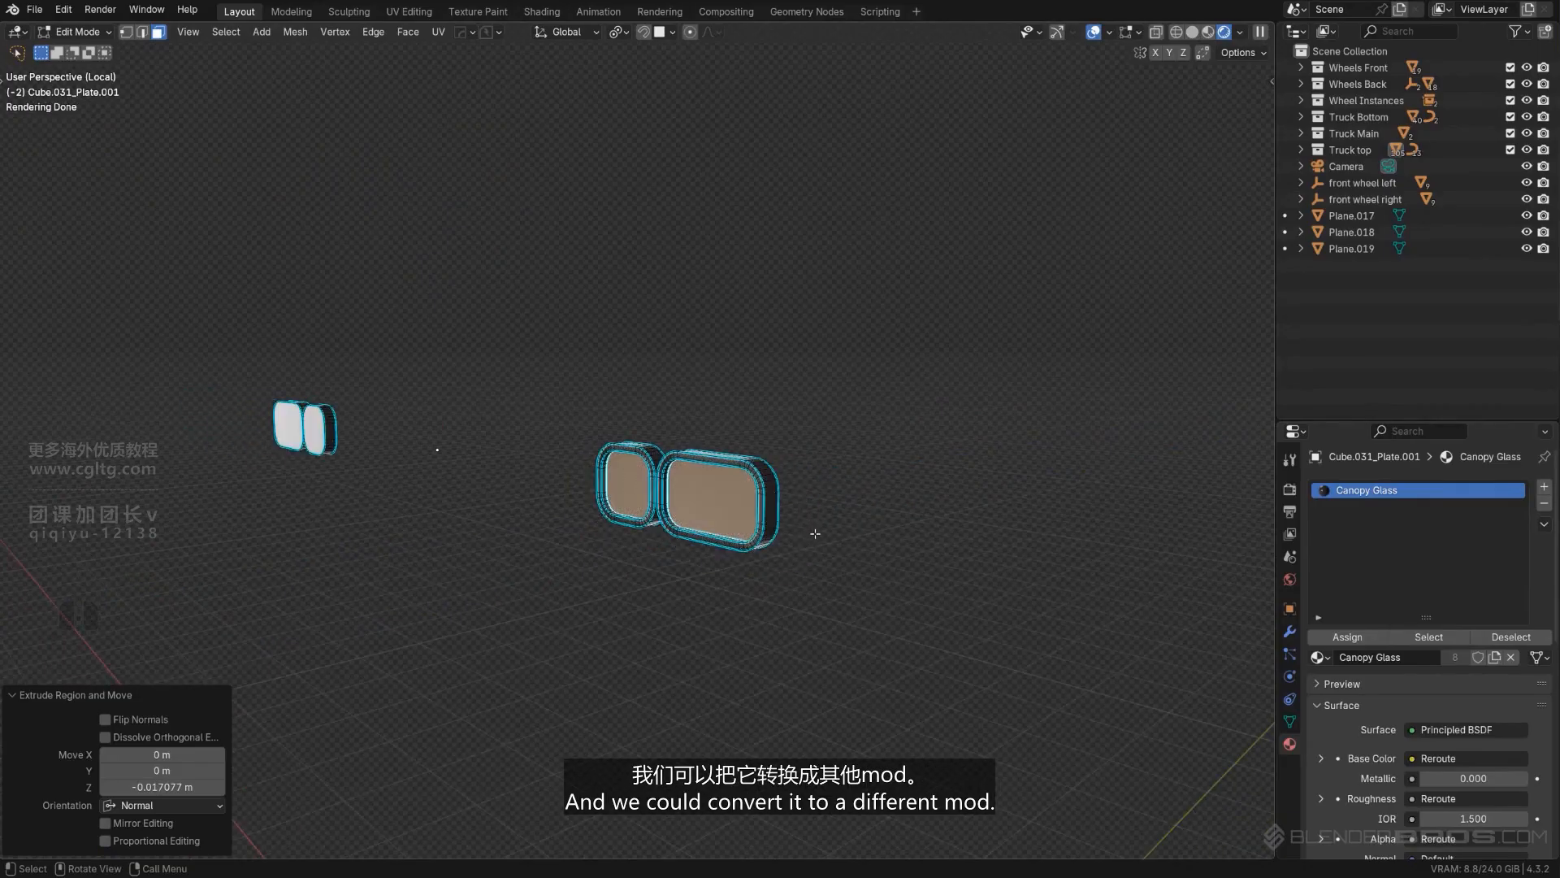
scroll(903, 614, down, 3)
key(Tab)
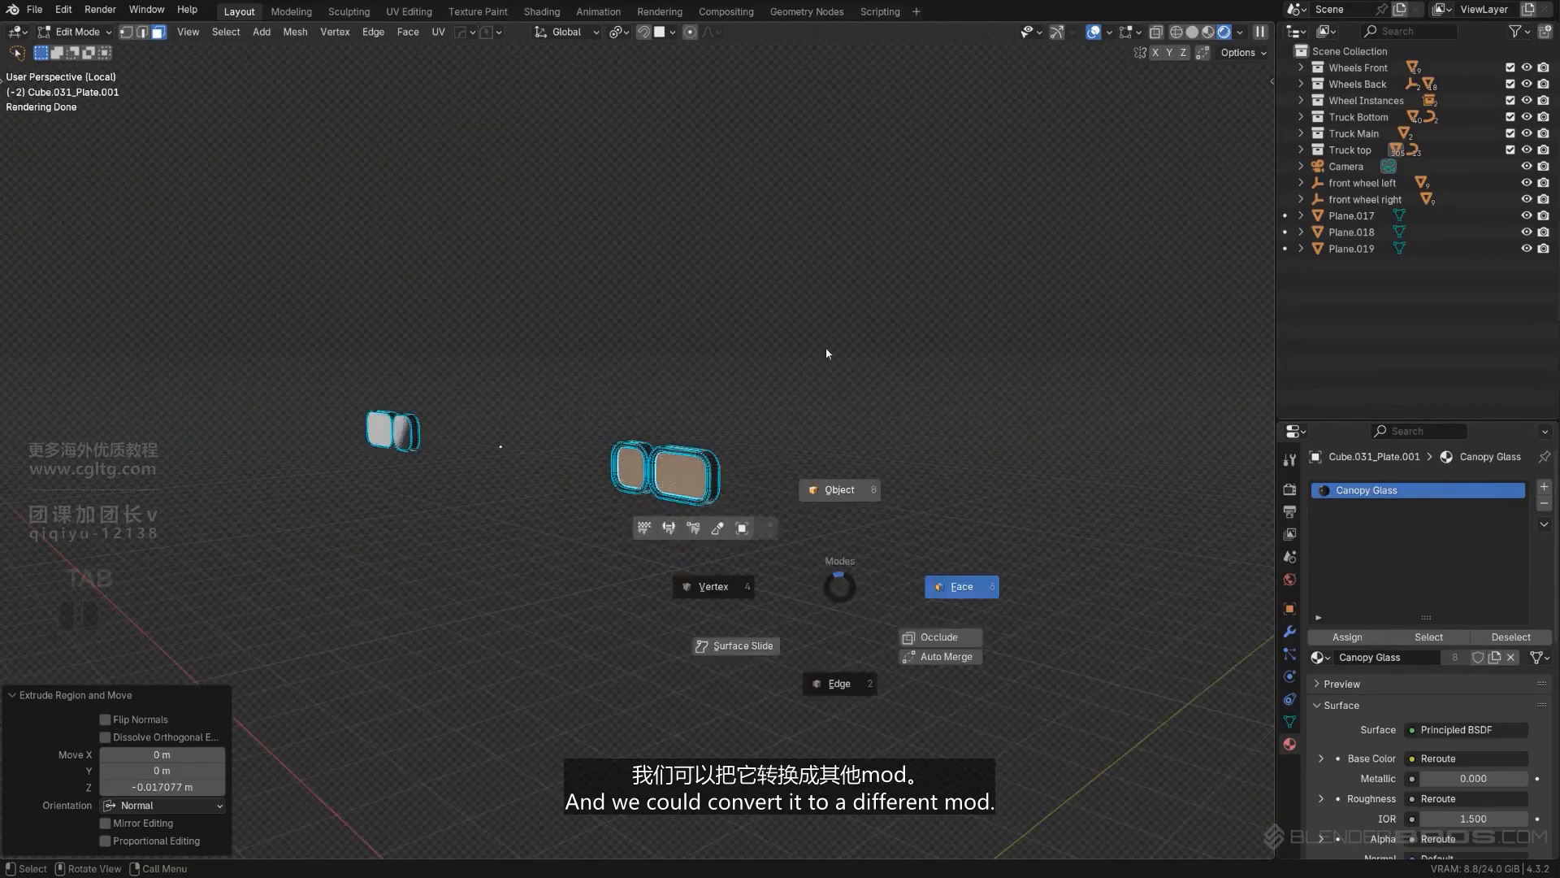
- Add a helper cube and give it a new blank Emission material with Hard Ops
scroll(817, 510, down, 1)
key(shift+a)
mouse_move(818, 514)
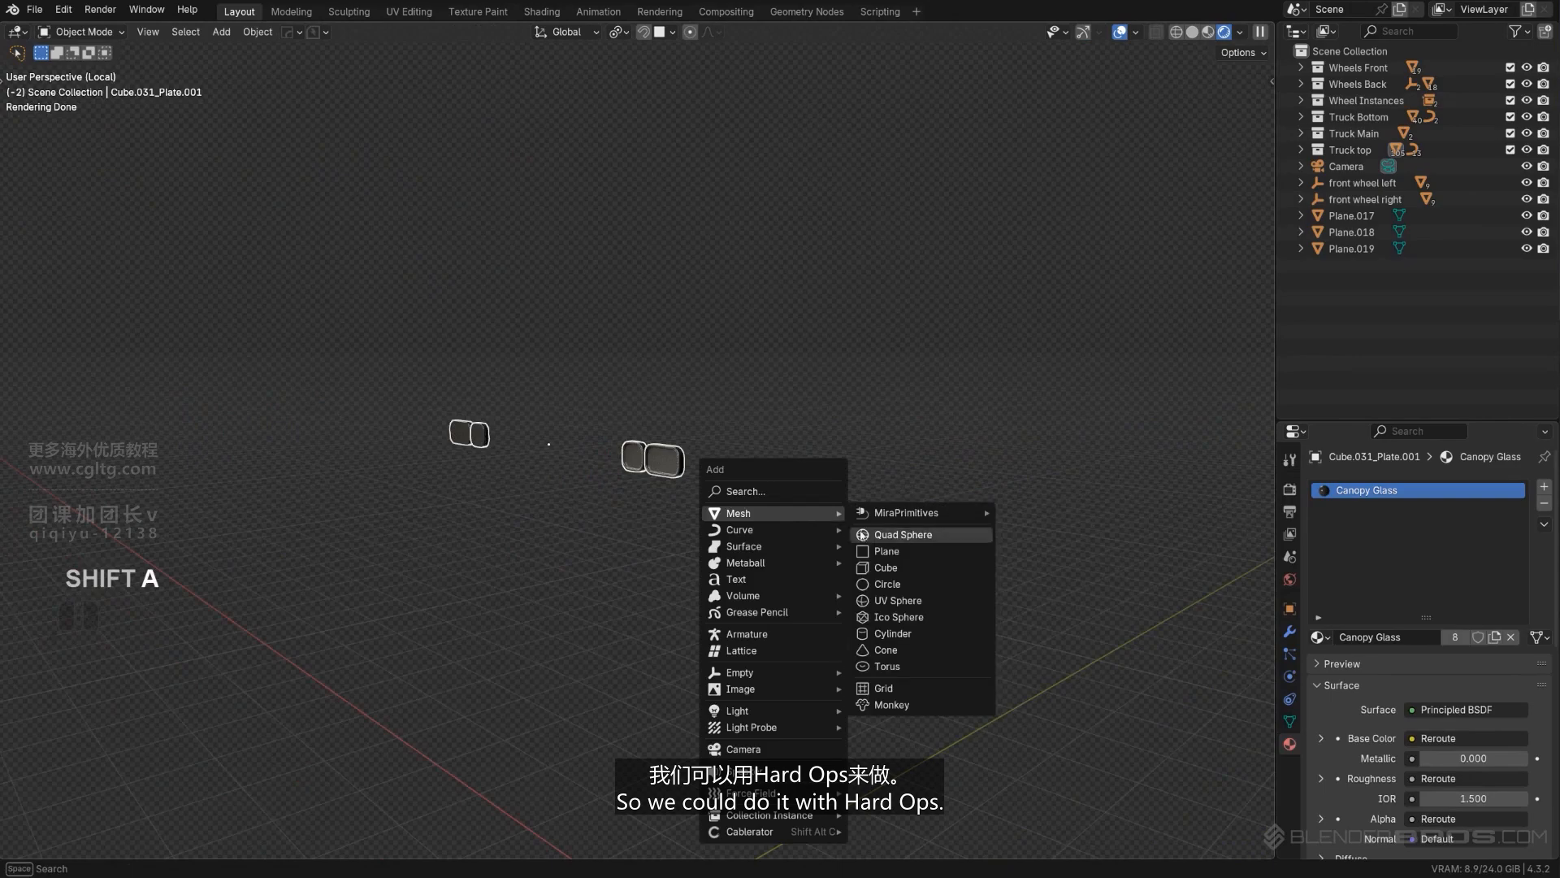
click(897, 567)
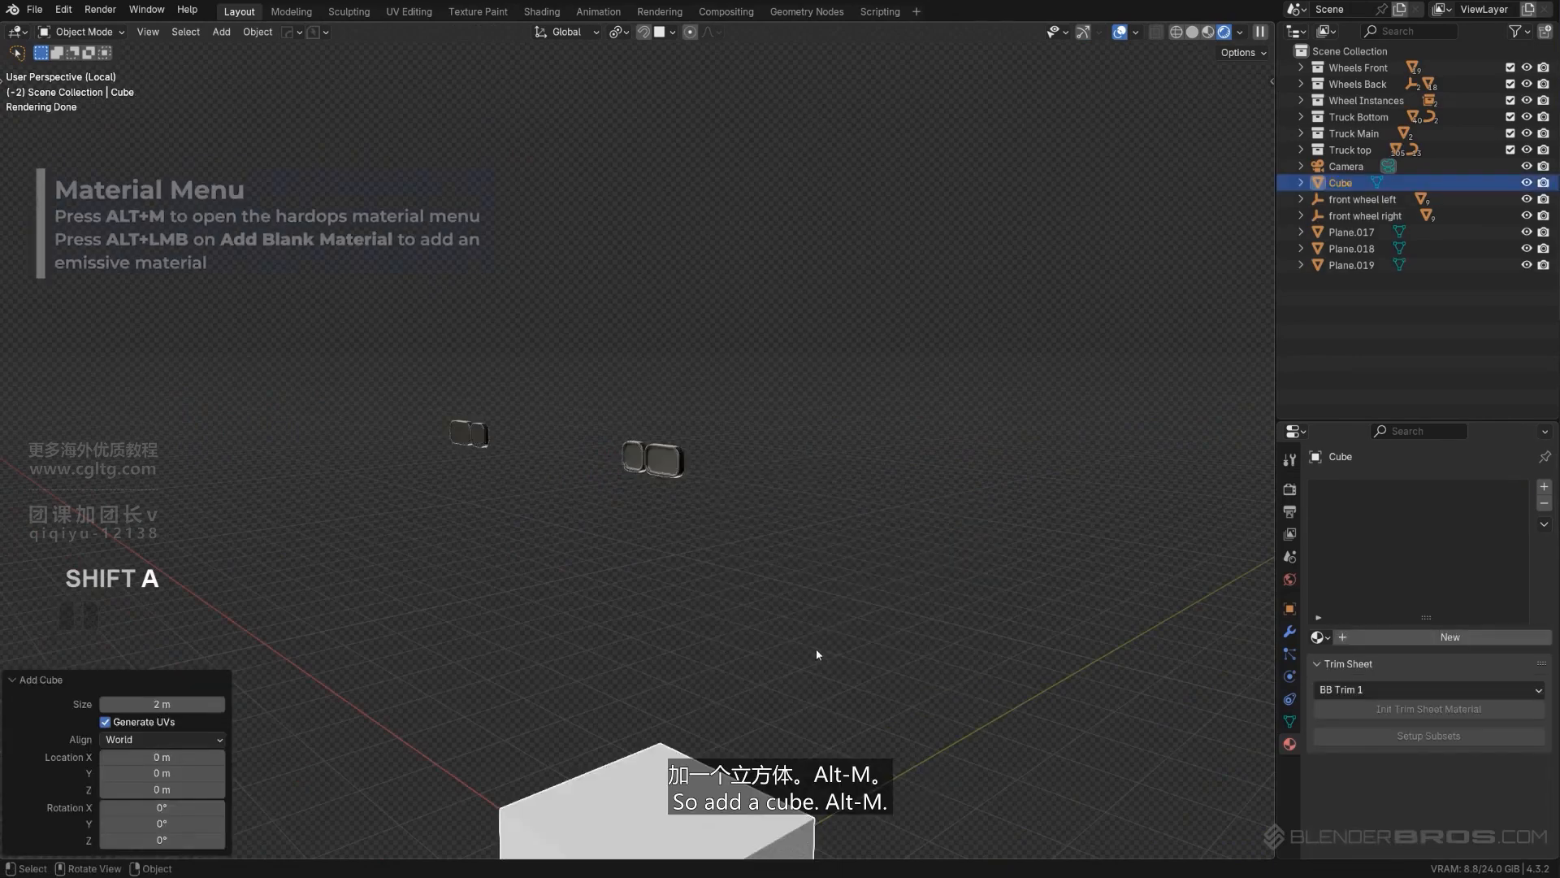
key(alt+m)
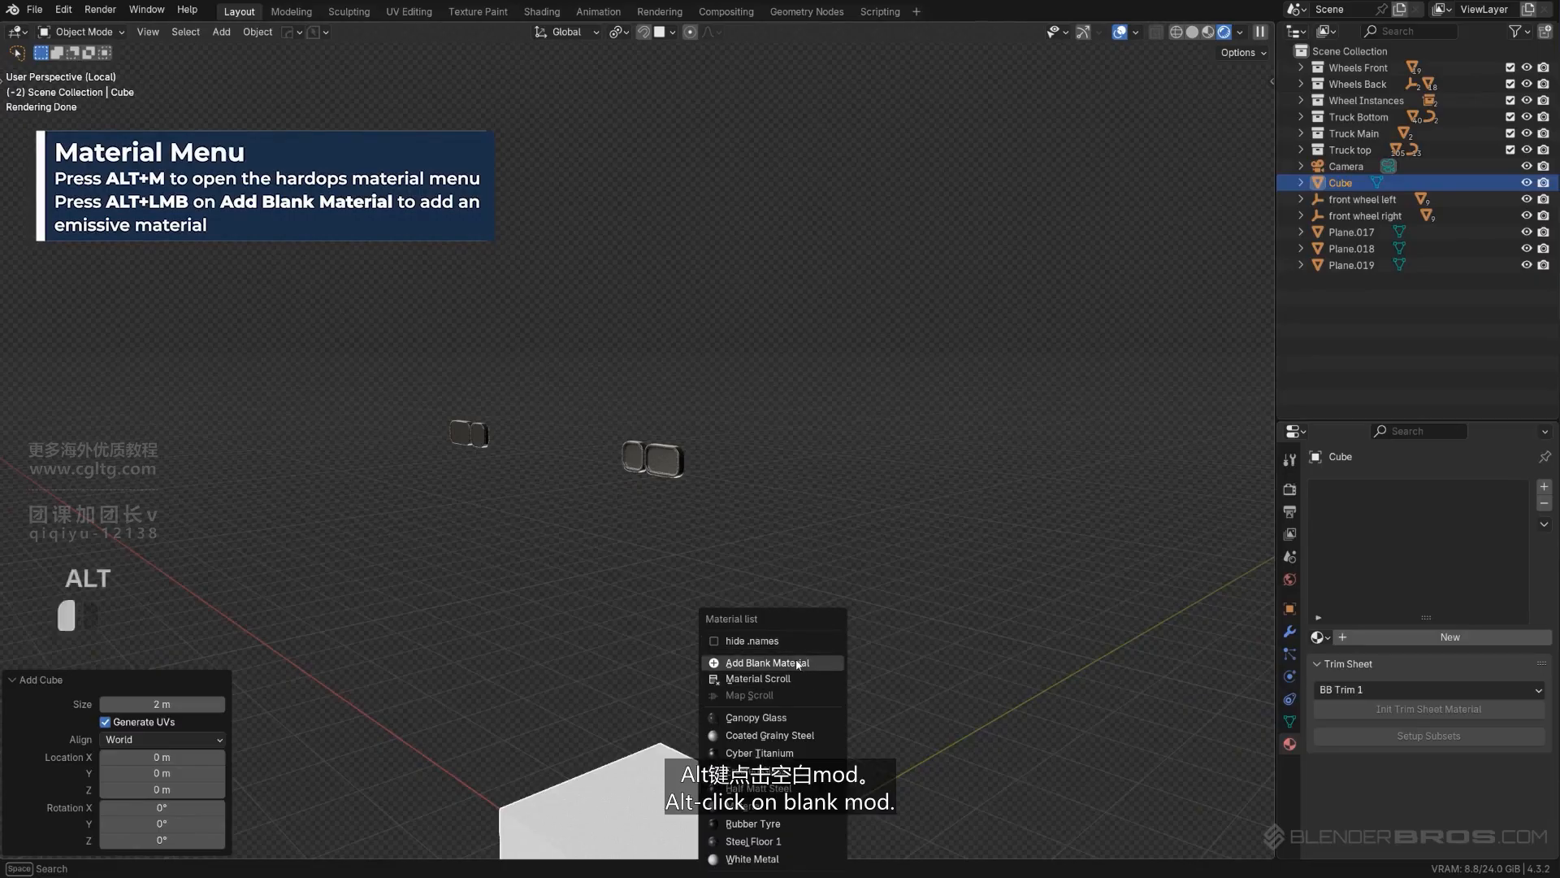
alt+click(797, 663)
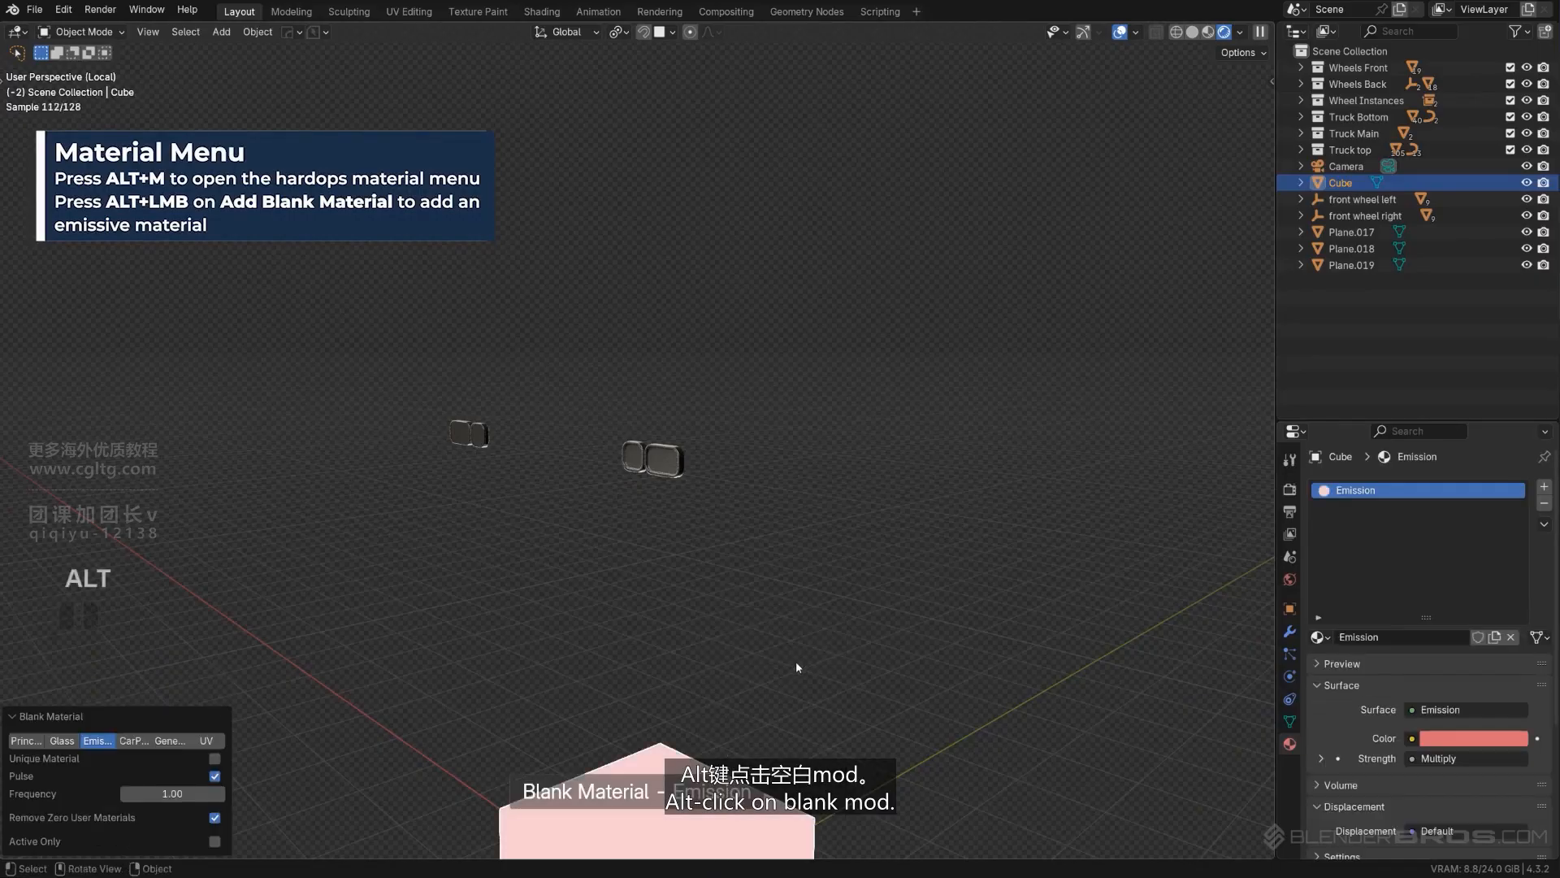
- Add a second material slot with Emission to the larger headlight plate and assign it to the inset front face
click(655, 467)
key(Tab)
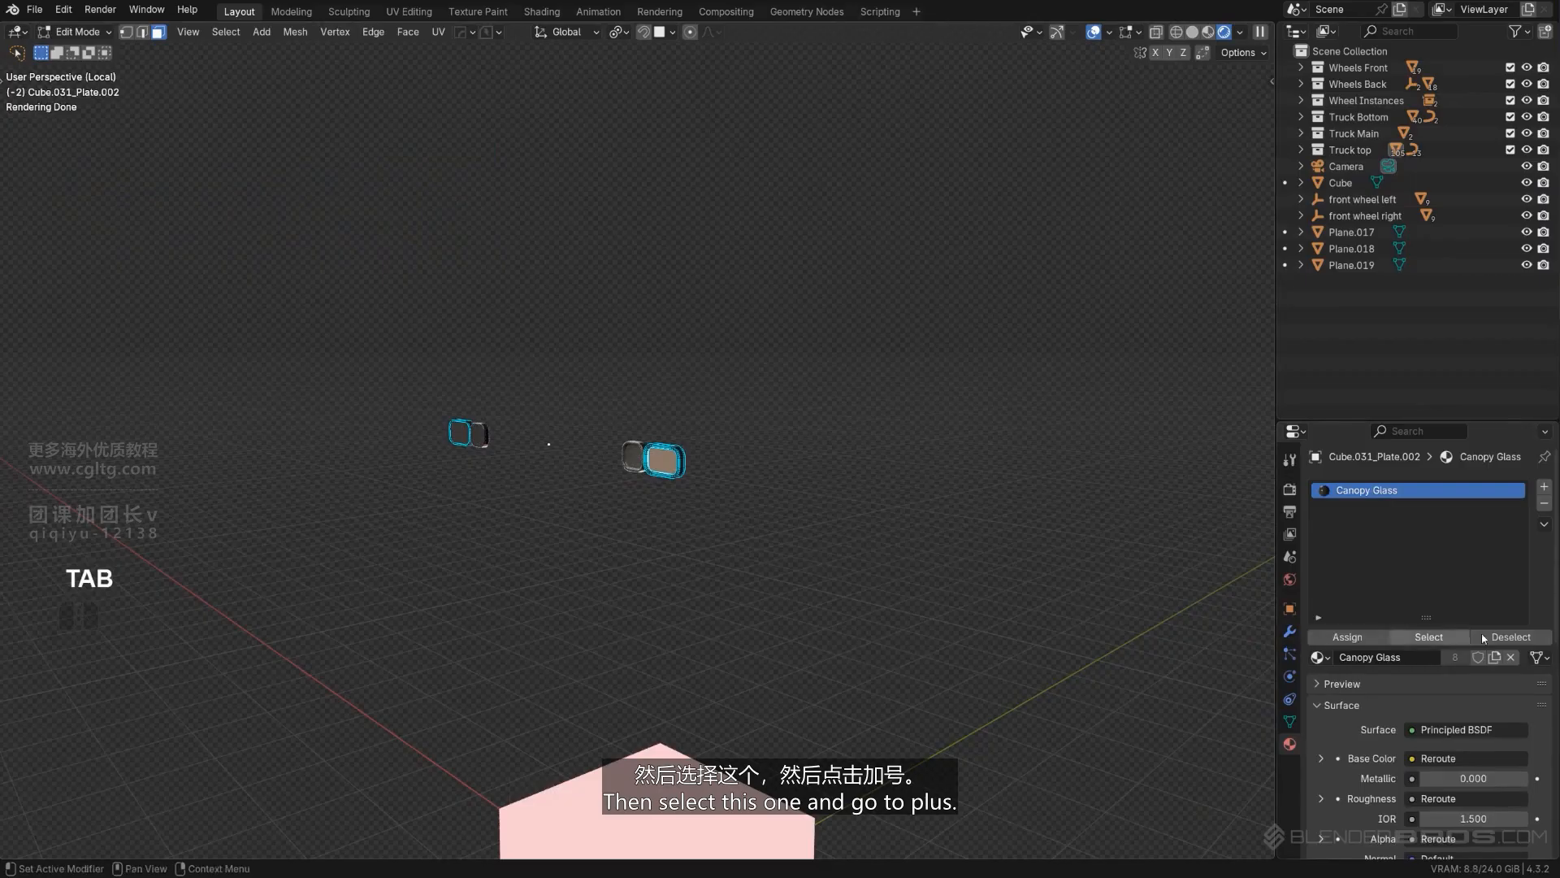
click(1544, 487)
click(1319, 657)
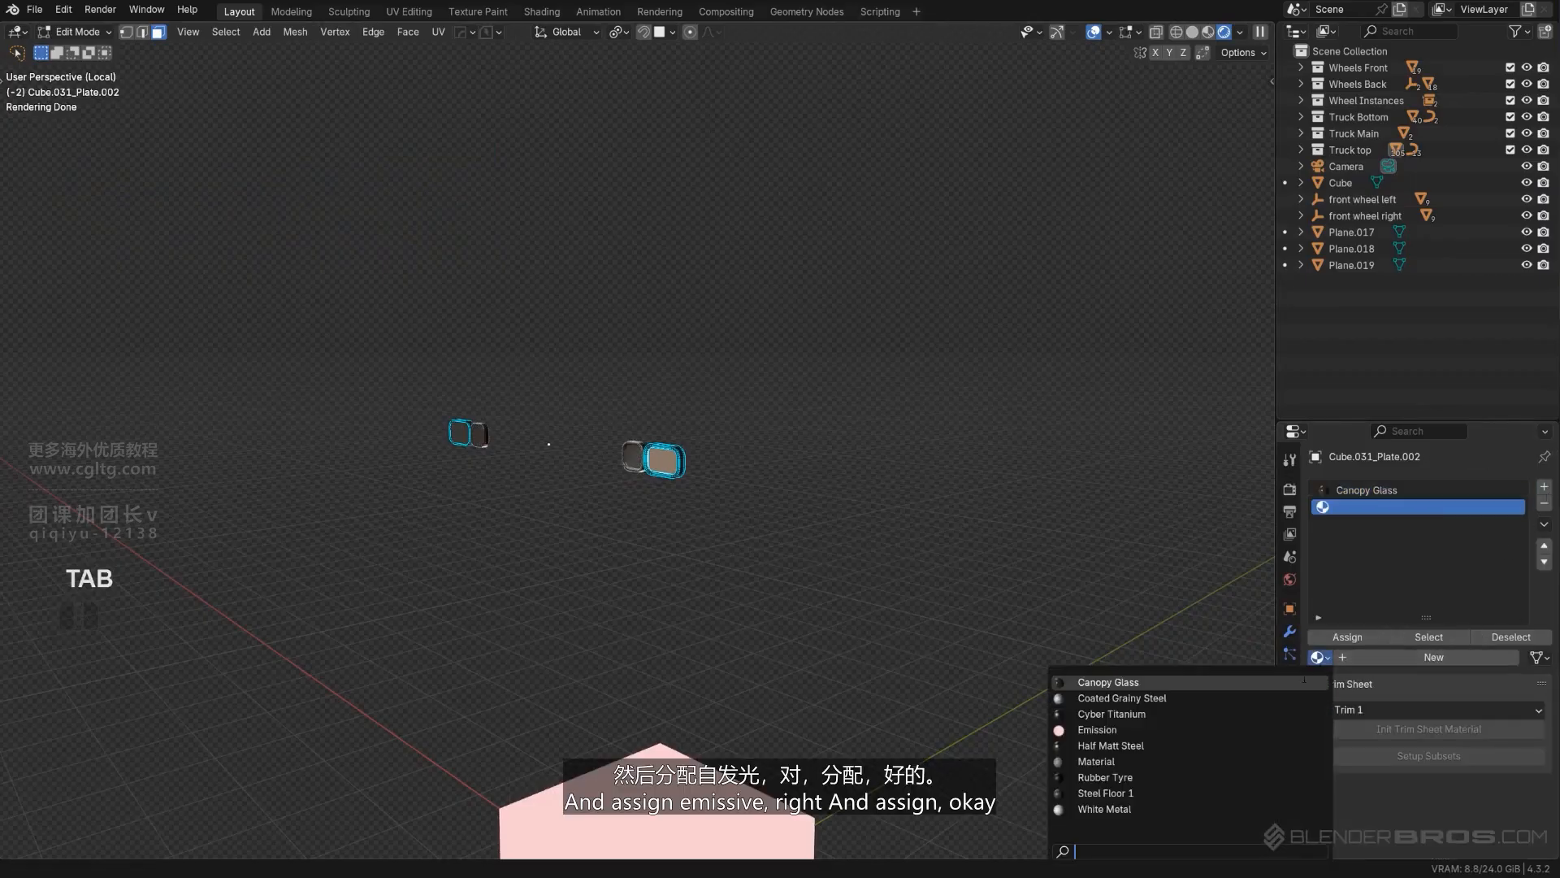
click(1153, 729)
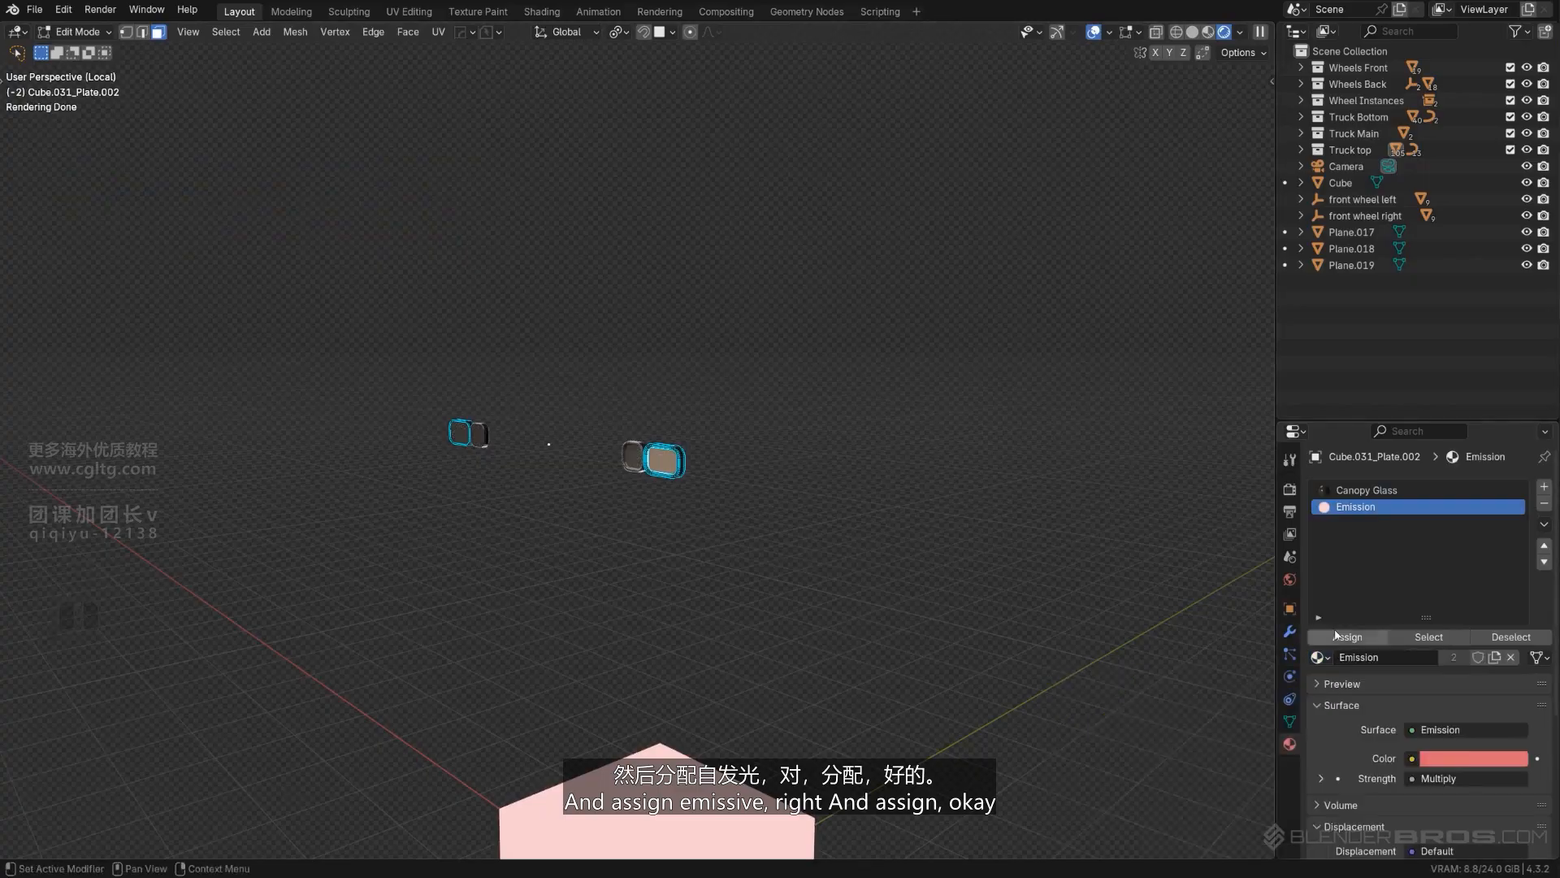
key(Tab)
- Delete the helper cube
click(610, 801)
key(x)
click(601, 803)
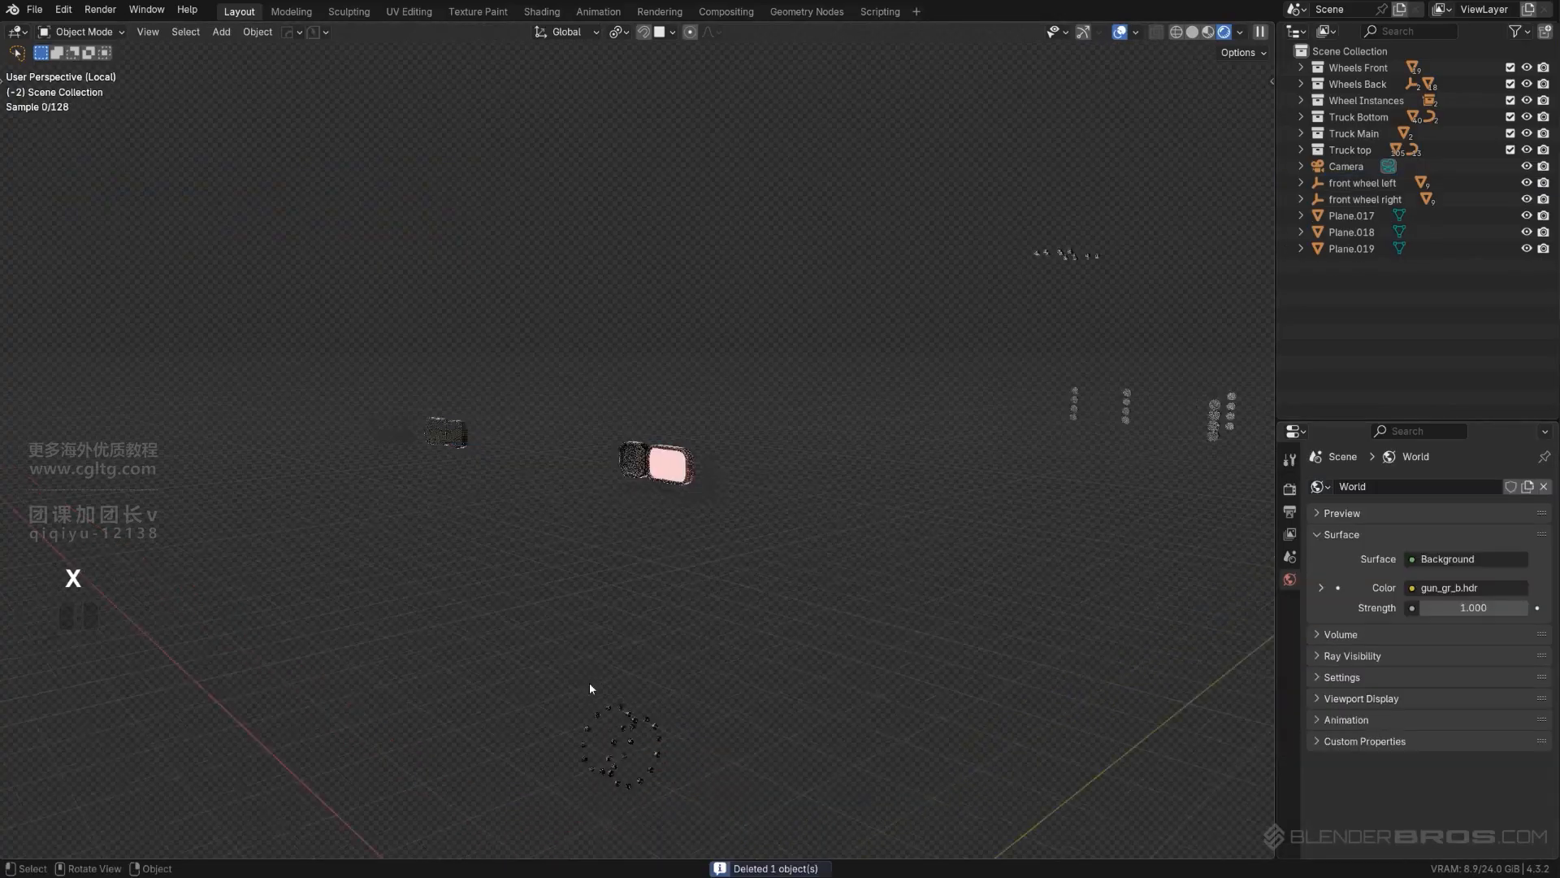
- Add an Emission material slot to the smaller headlight plate and assign it to that plate's inset front face
scroll(641, 573, up, 4)
click(633, 491)
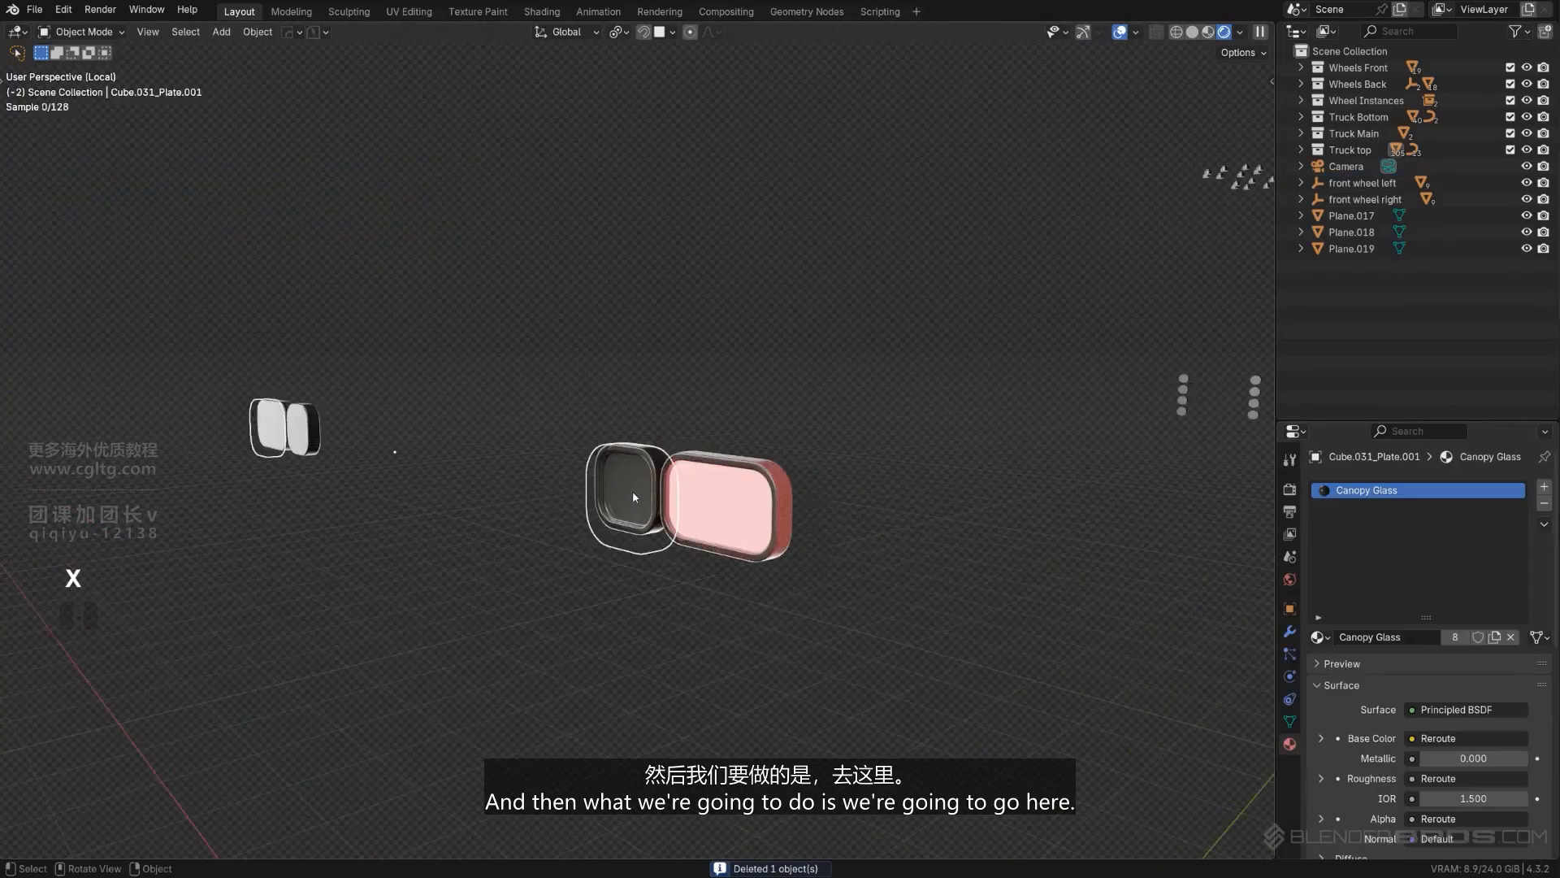
key(Tab)
scroll(646, 500, up, 2)
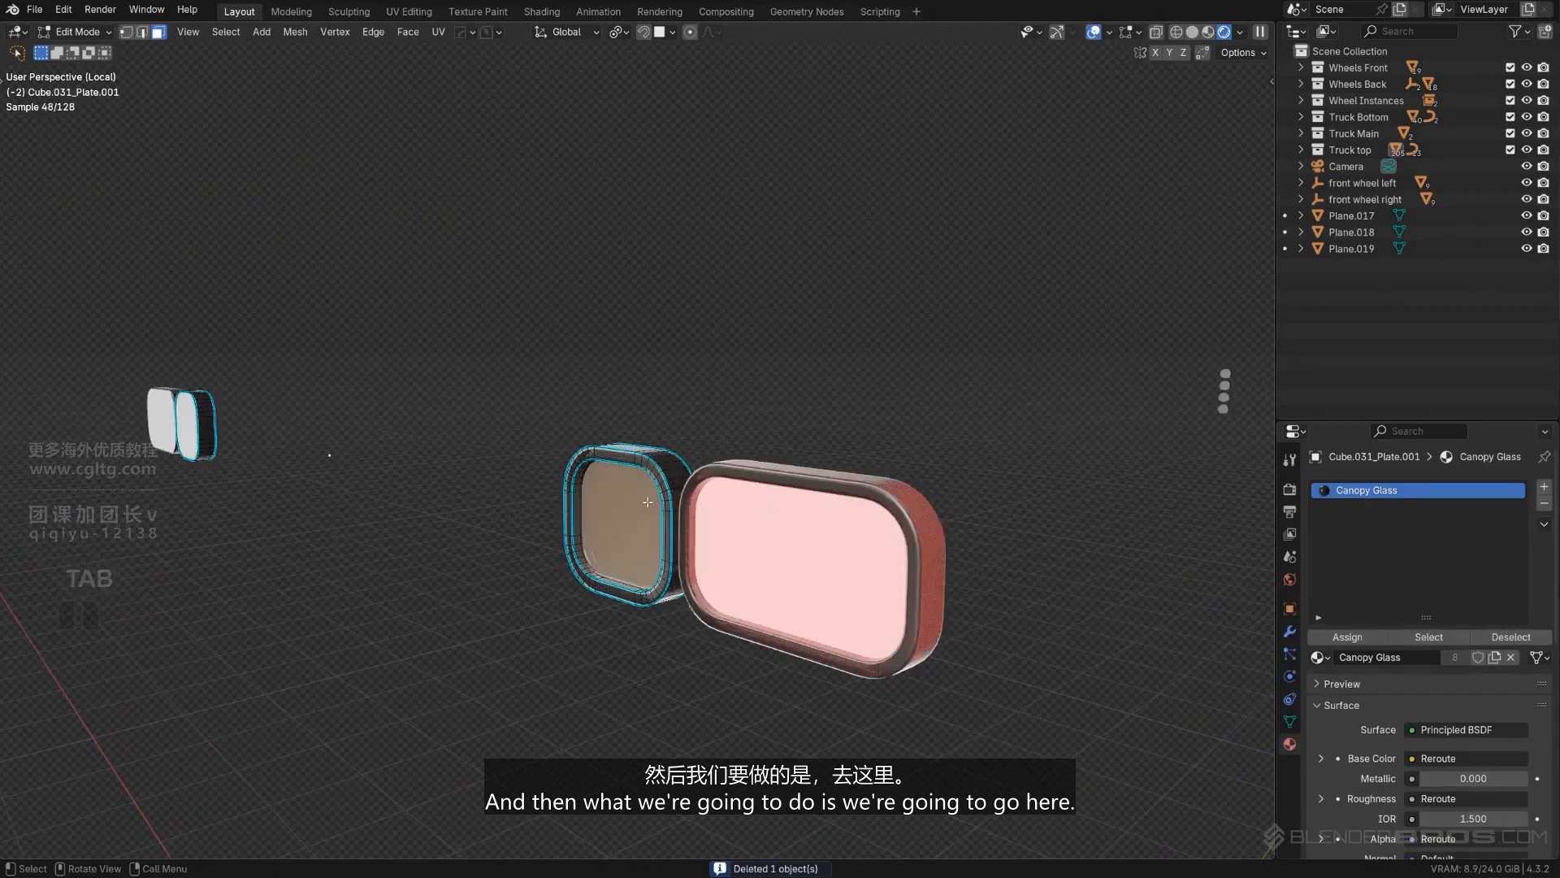
click(1544, 486)
click(1318, 657)
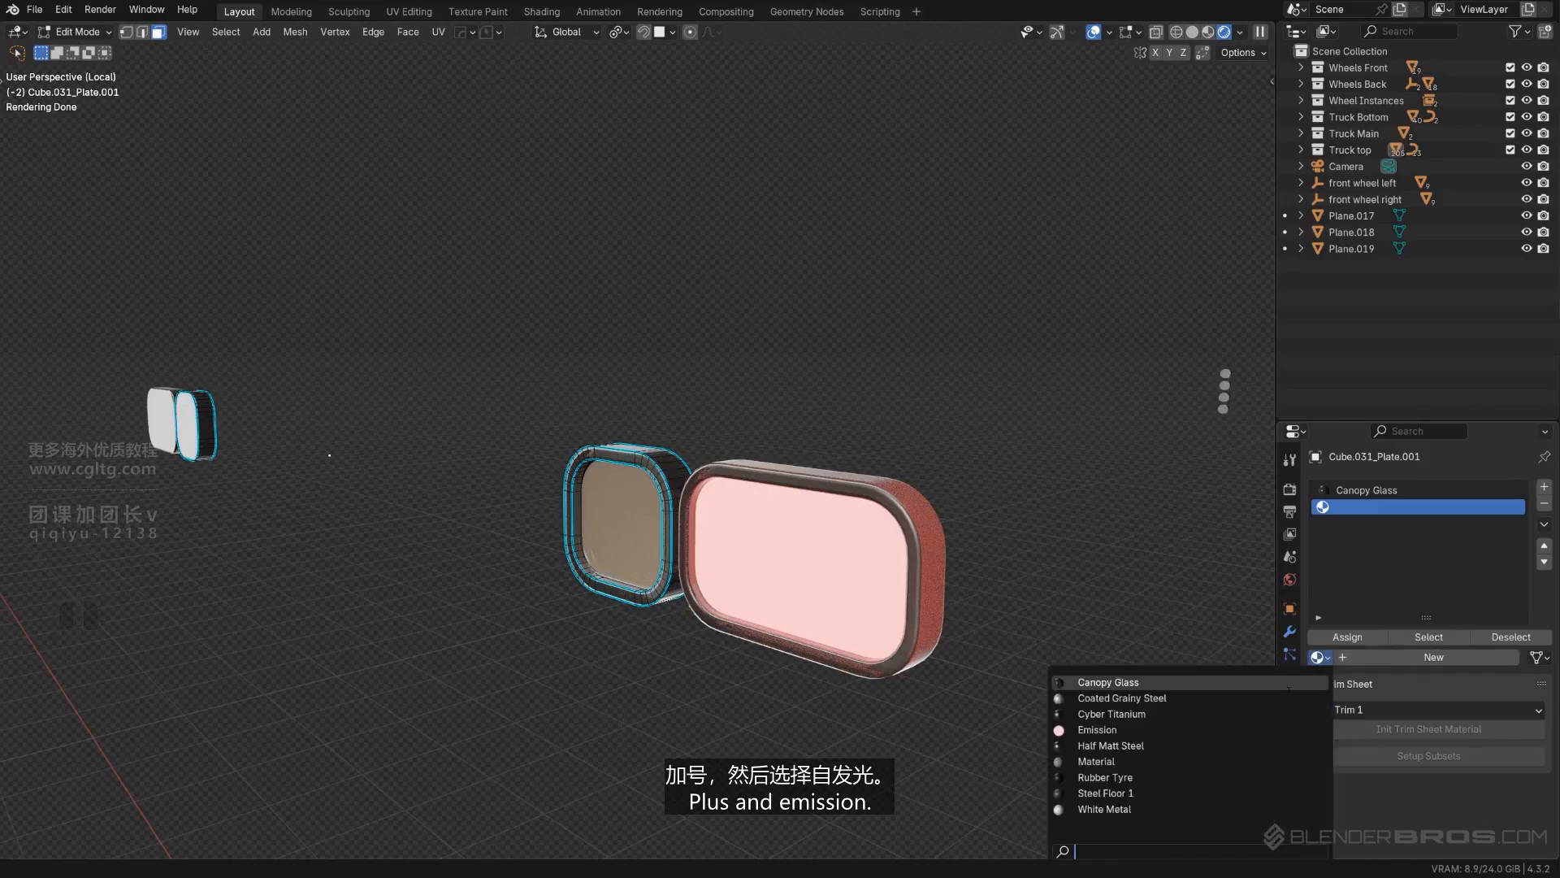
click(1213, 729)
click(1349, 638)
key(Tab)
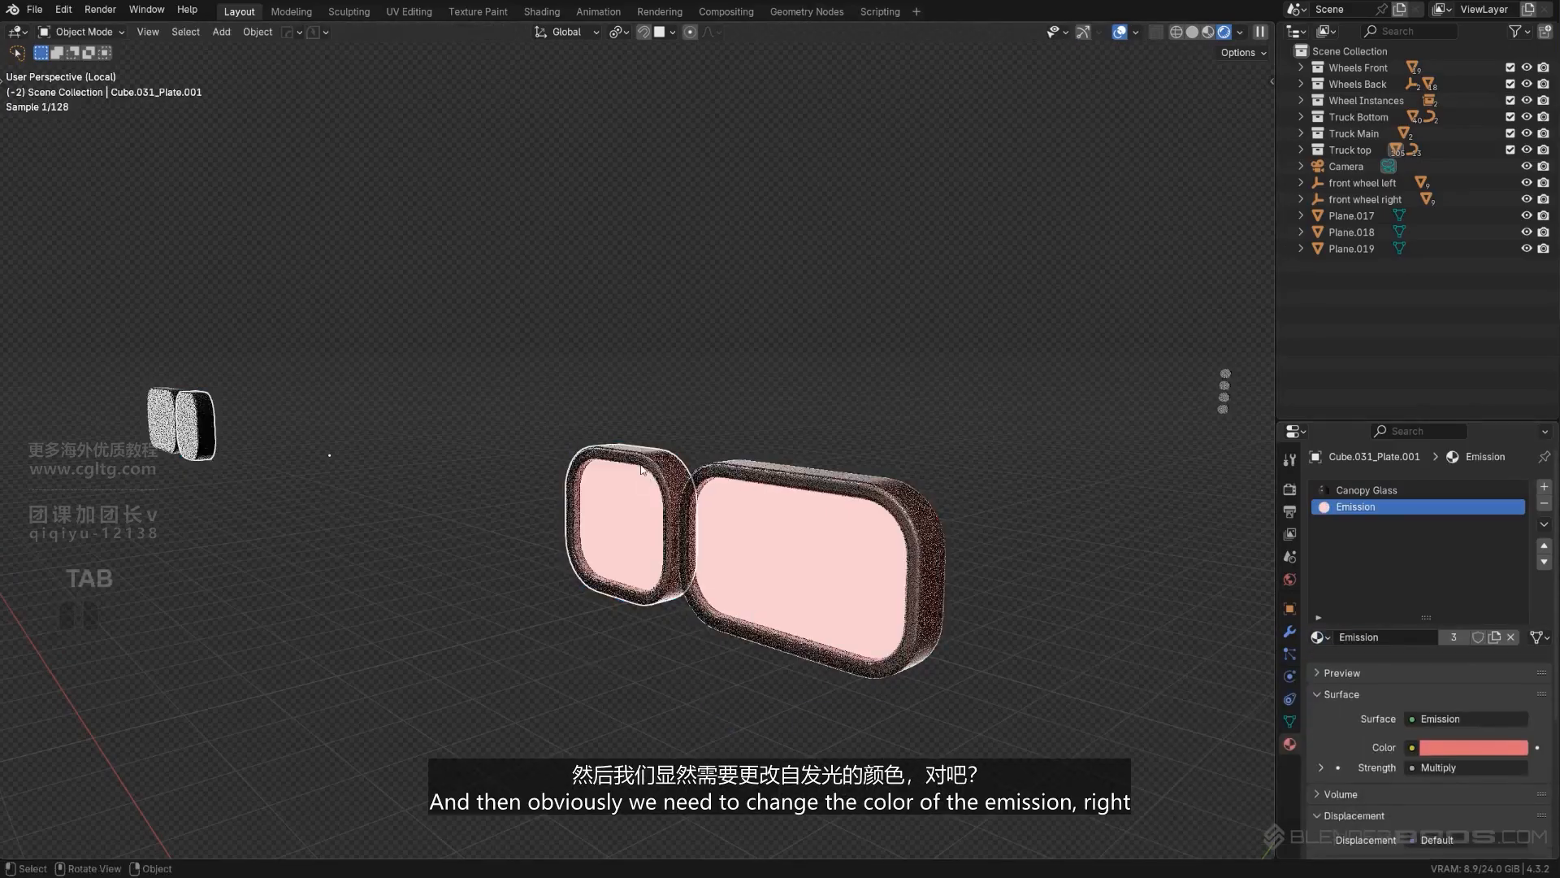
- Change the Emission material's color to a cyan blue with hue about 0.512 and saturation about 0.948
click(712, 588)
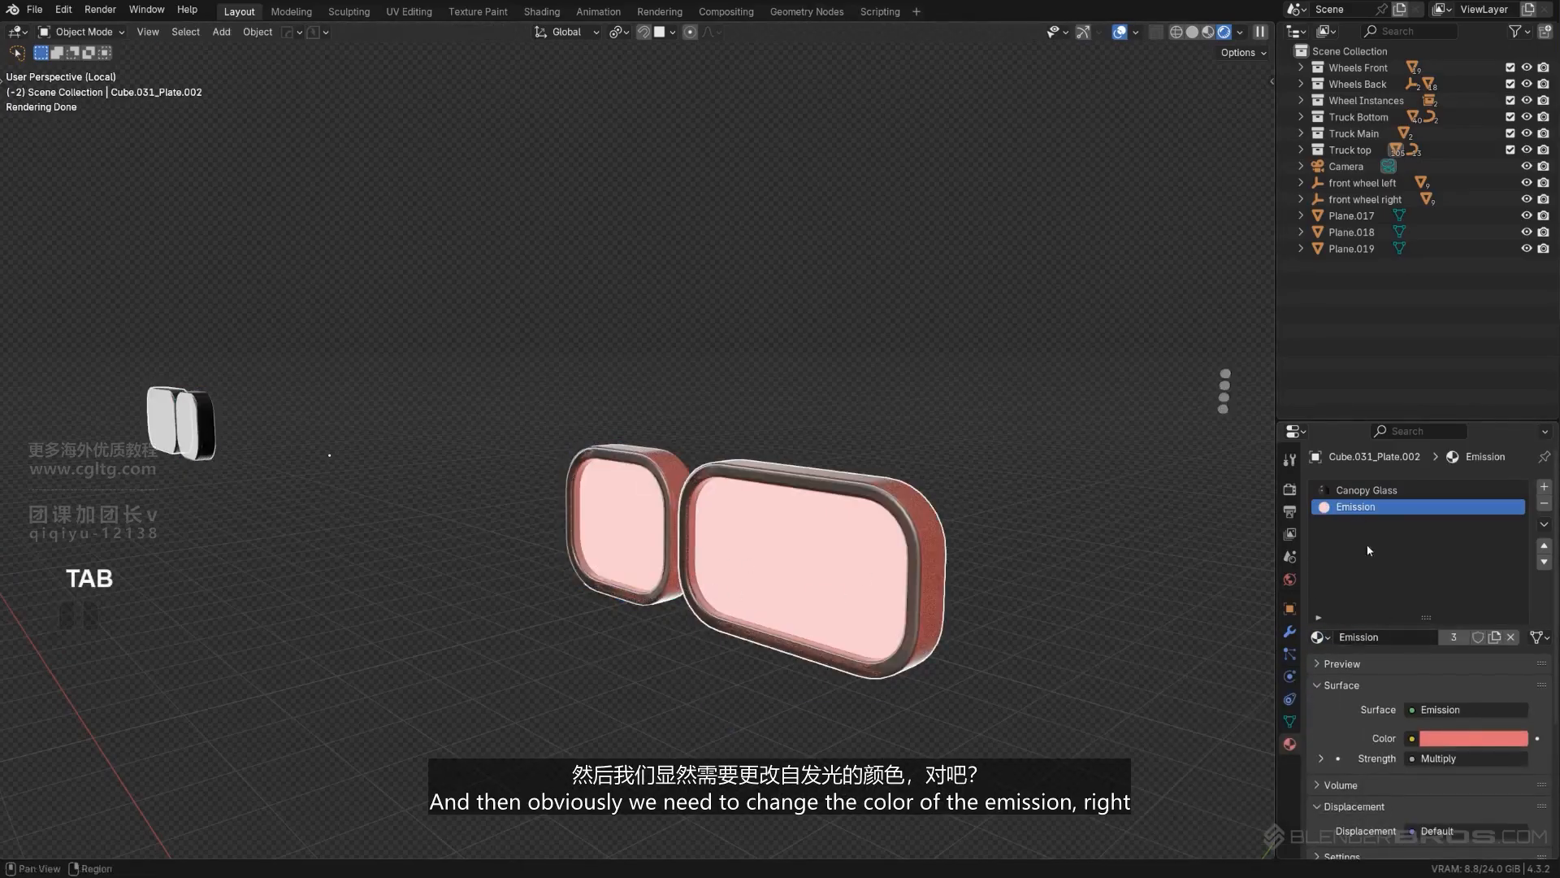
scroll(1423, 618, down, 4)
scroll(1472, 623, up, 3)
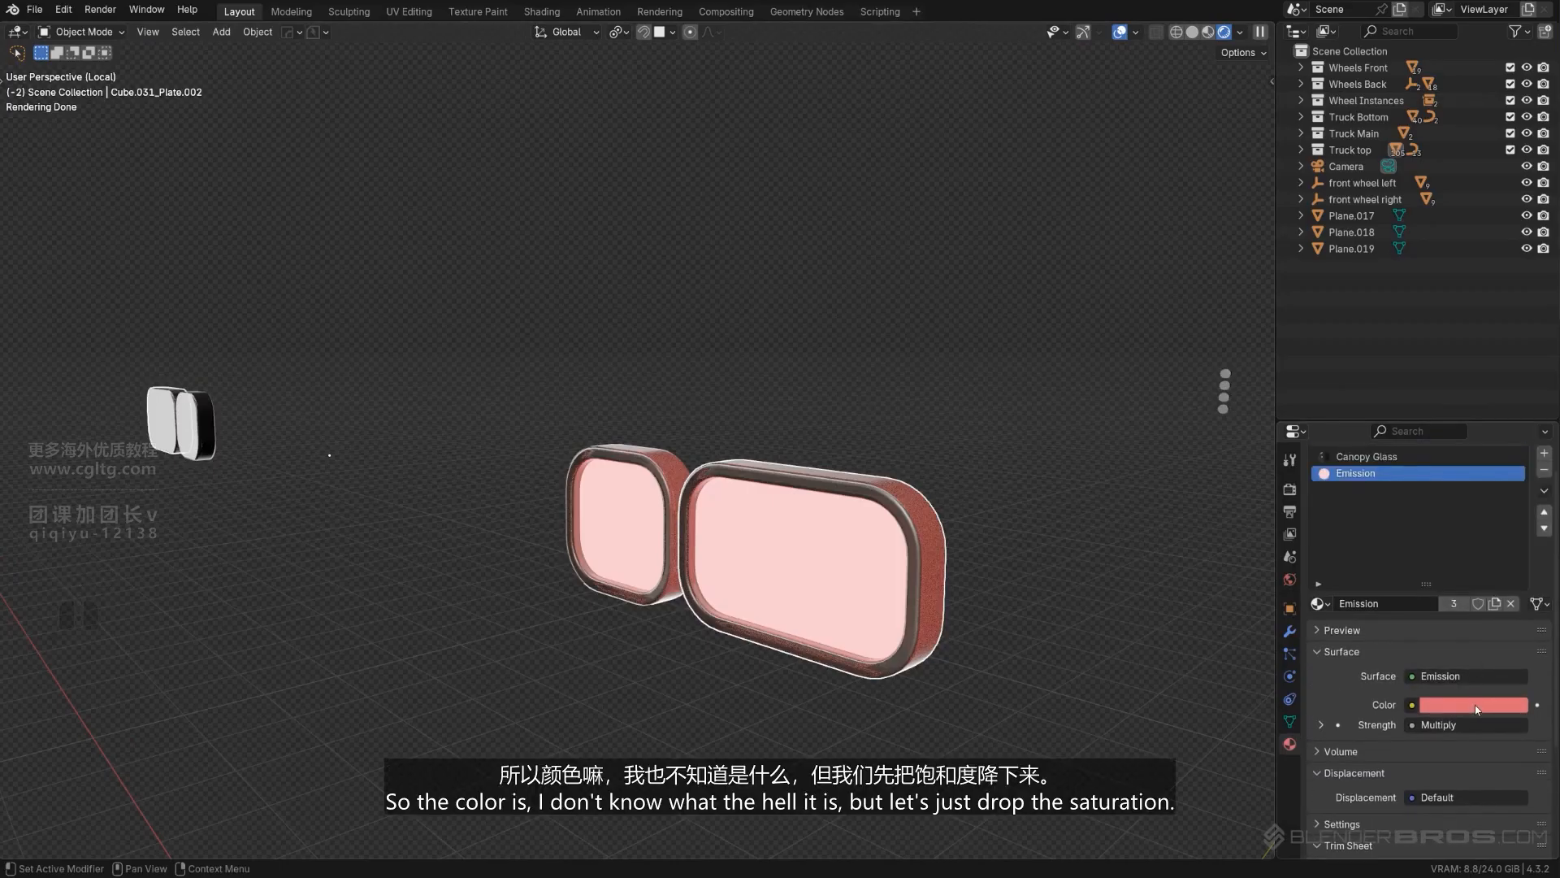
click(1477, 707)
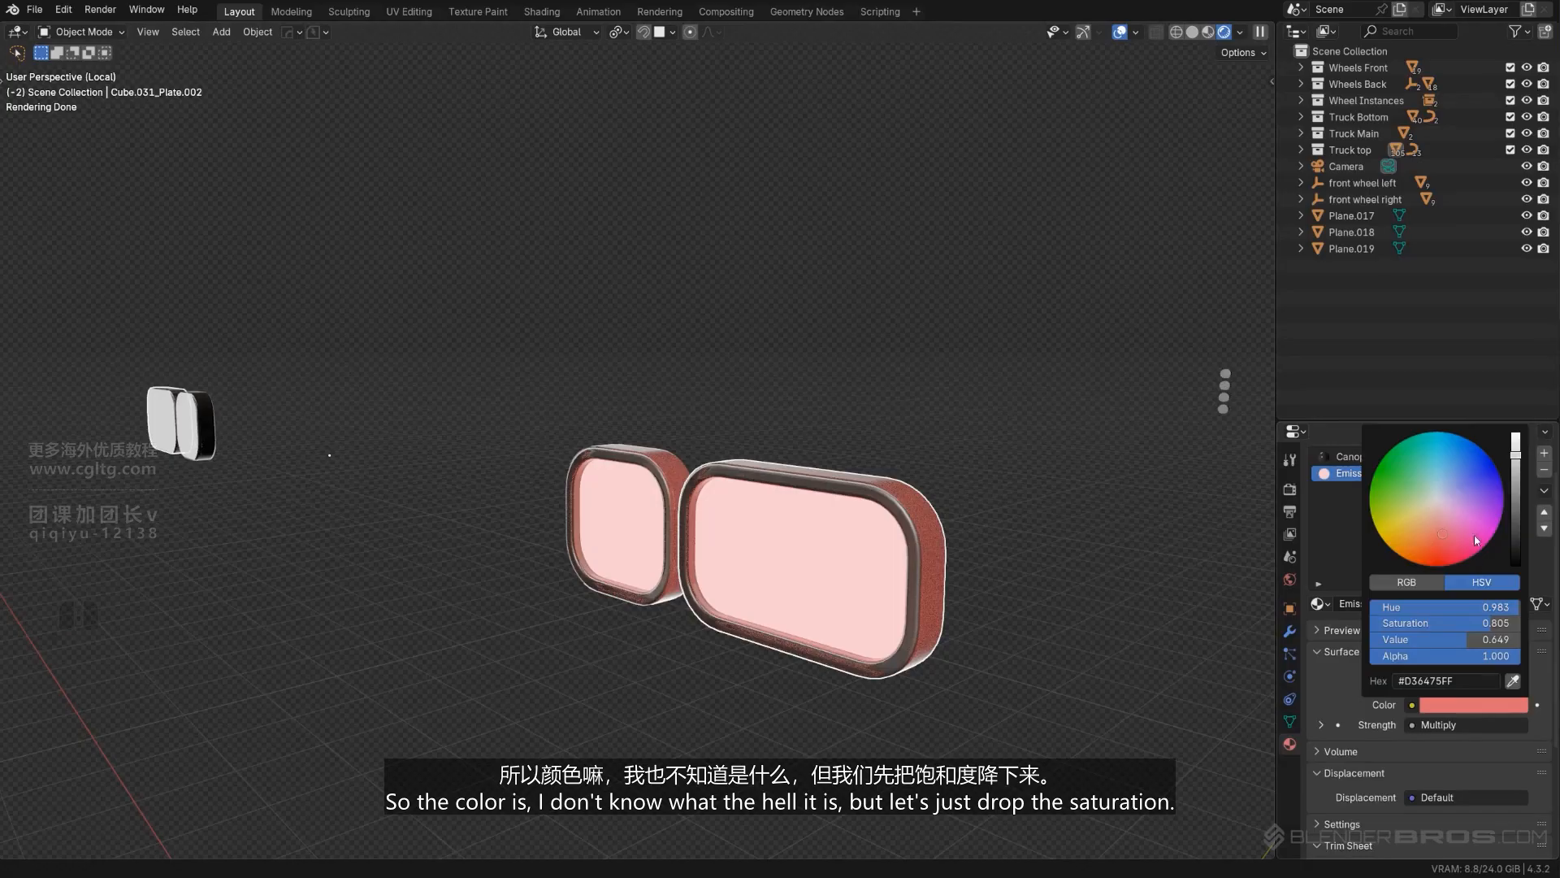
drag(1470, 628, 1394, 628)
mouse_move(1444, 478)
mouse_down()
mouse_move(1444, 431)
mouse_move(1438, 448)
mouse_up()
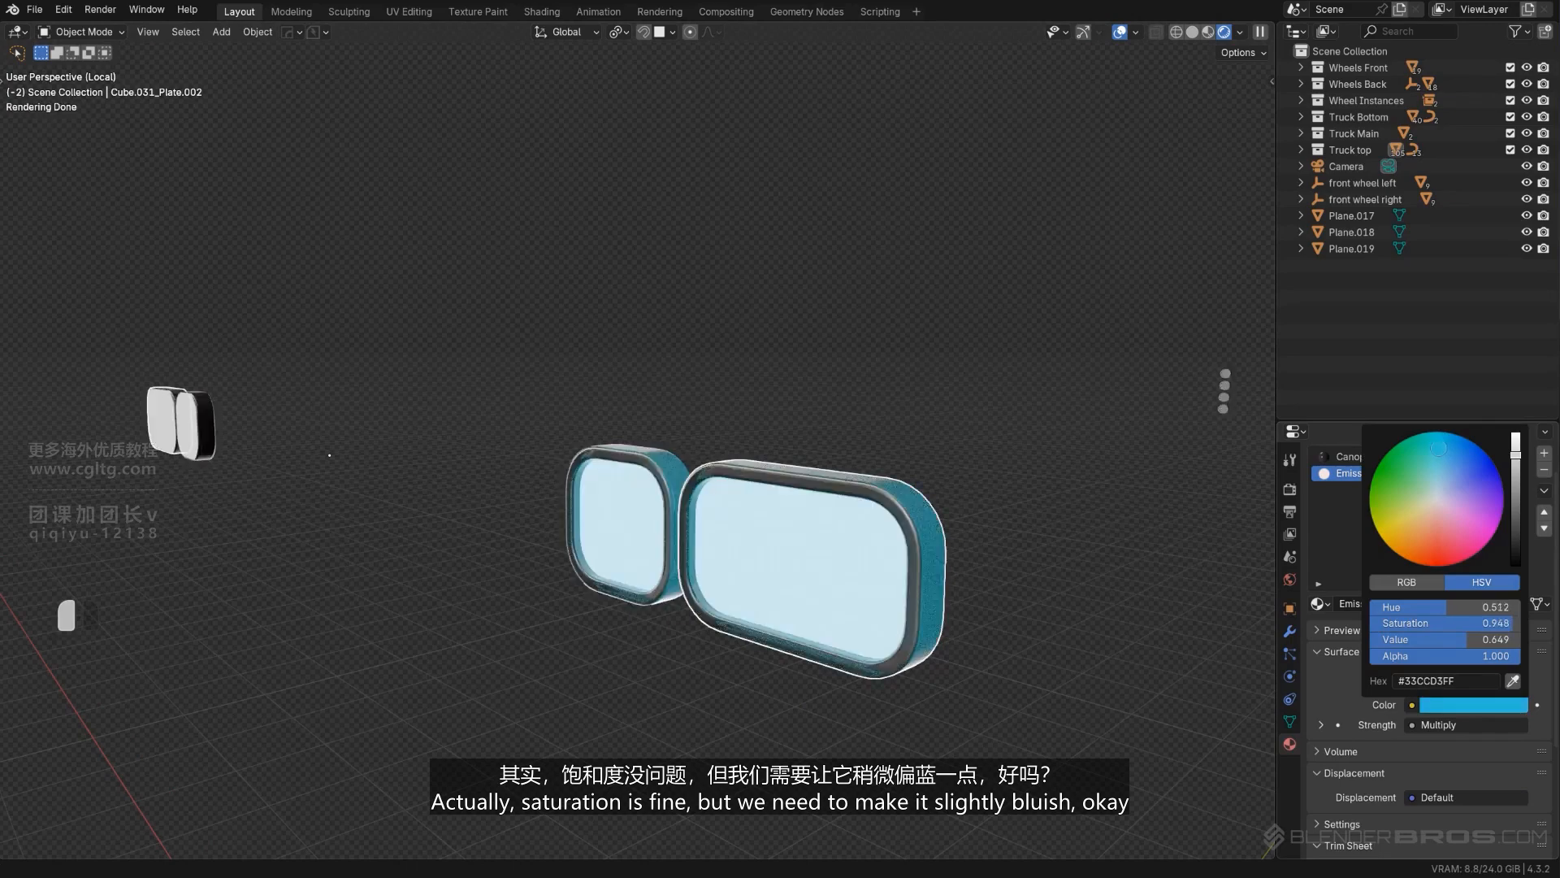
scroll(732, 498, down, 3)
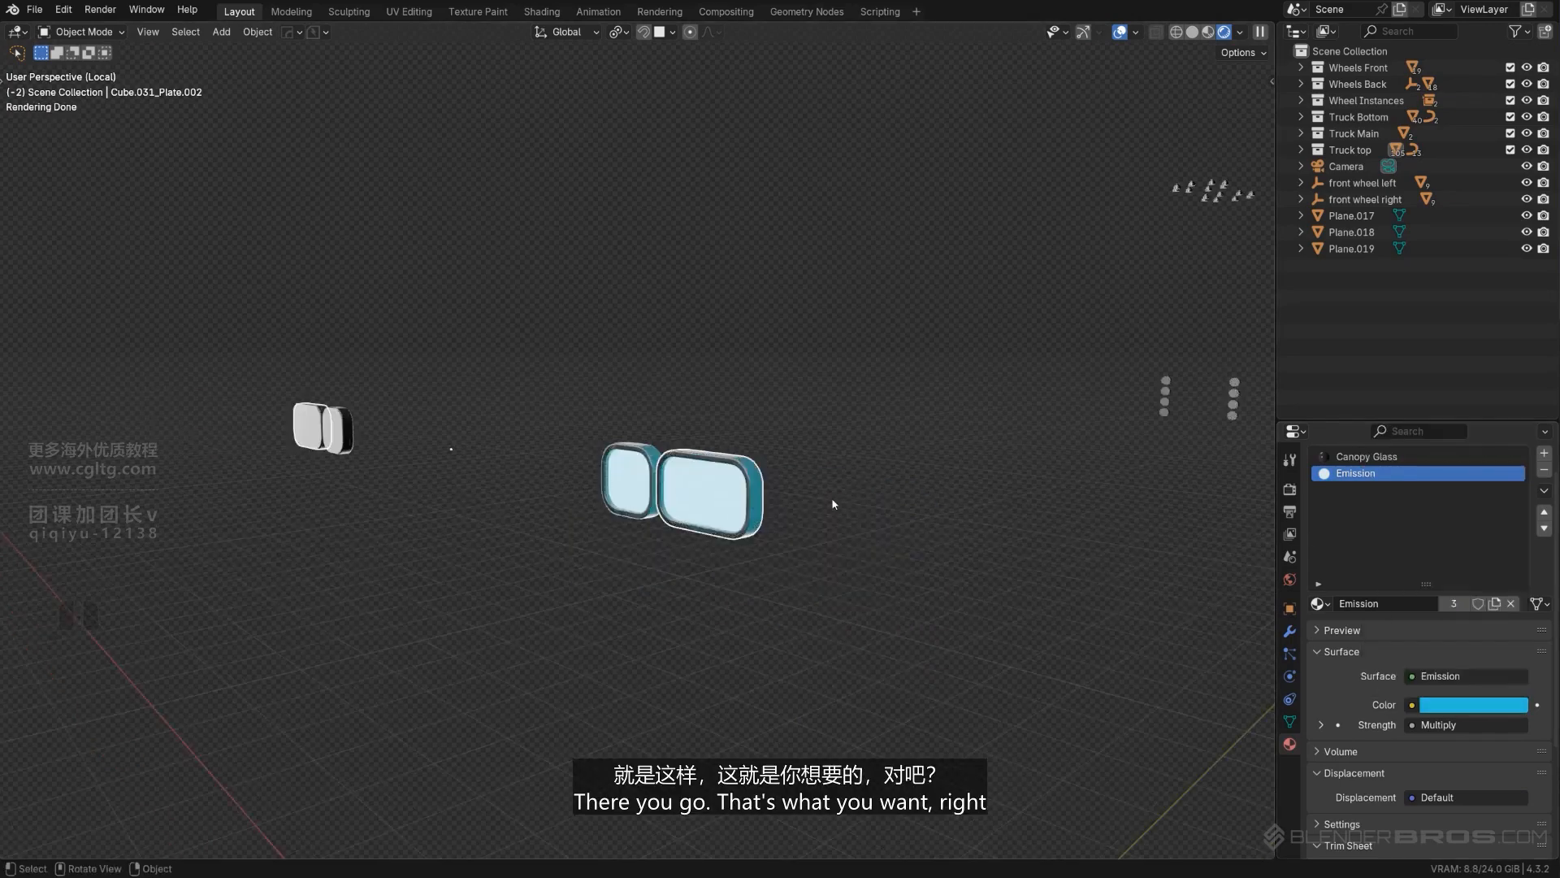
- Assign the Emission material to the front face of the smaller plate in the opposite, still dark headlight
shift+middle_drag(493, 473, 869, 519)
shift+click(553, 456)
scroll(875, 471, down, 2)
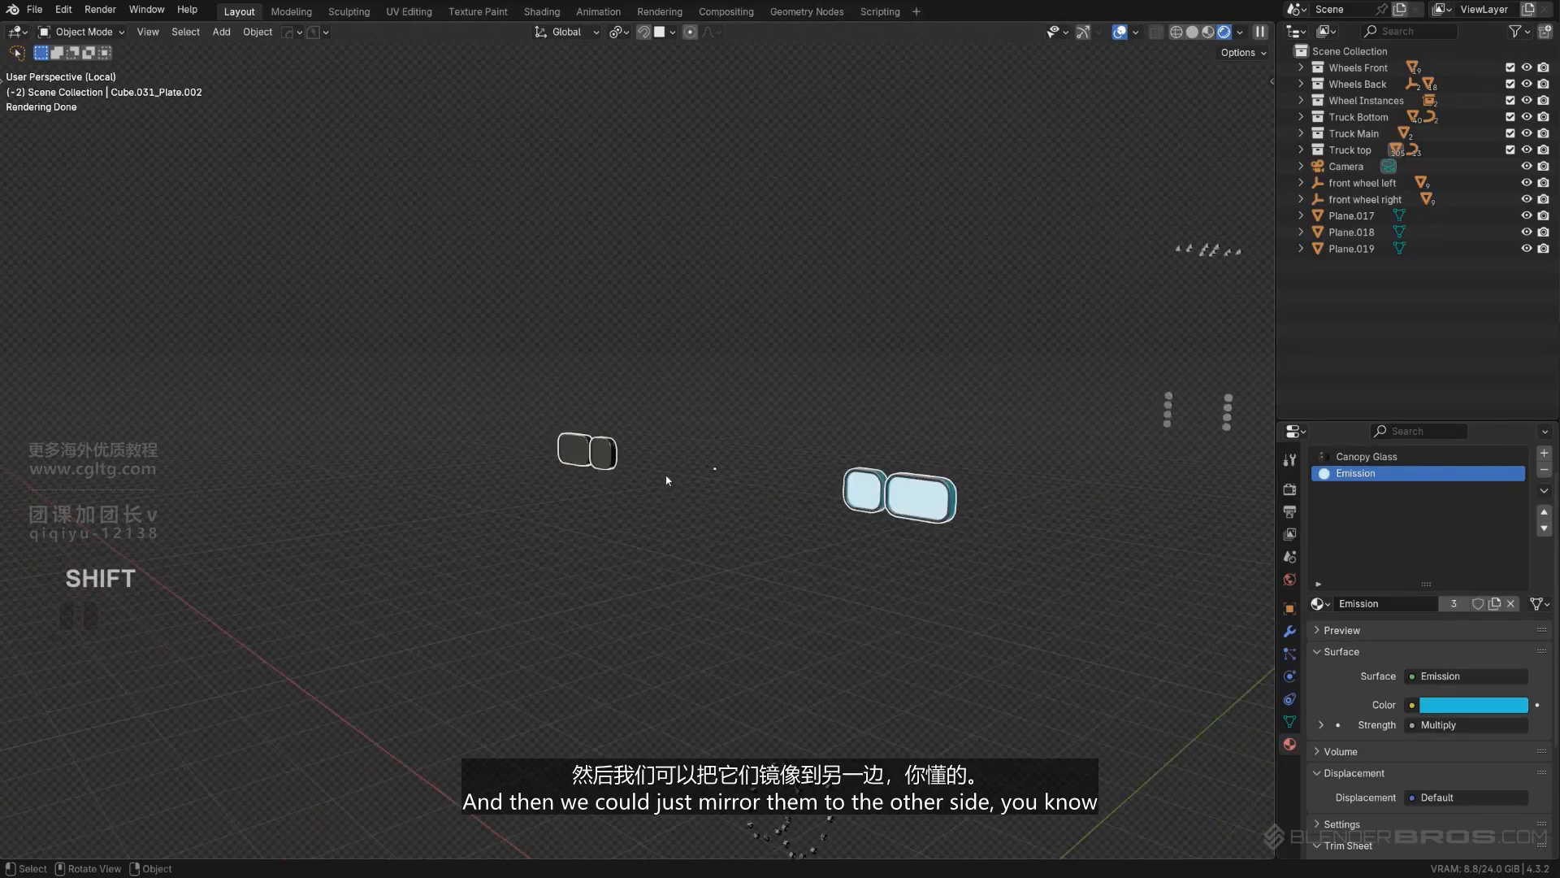
shift+click(610, 449)
scroll(617, 457, up, 5)
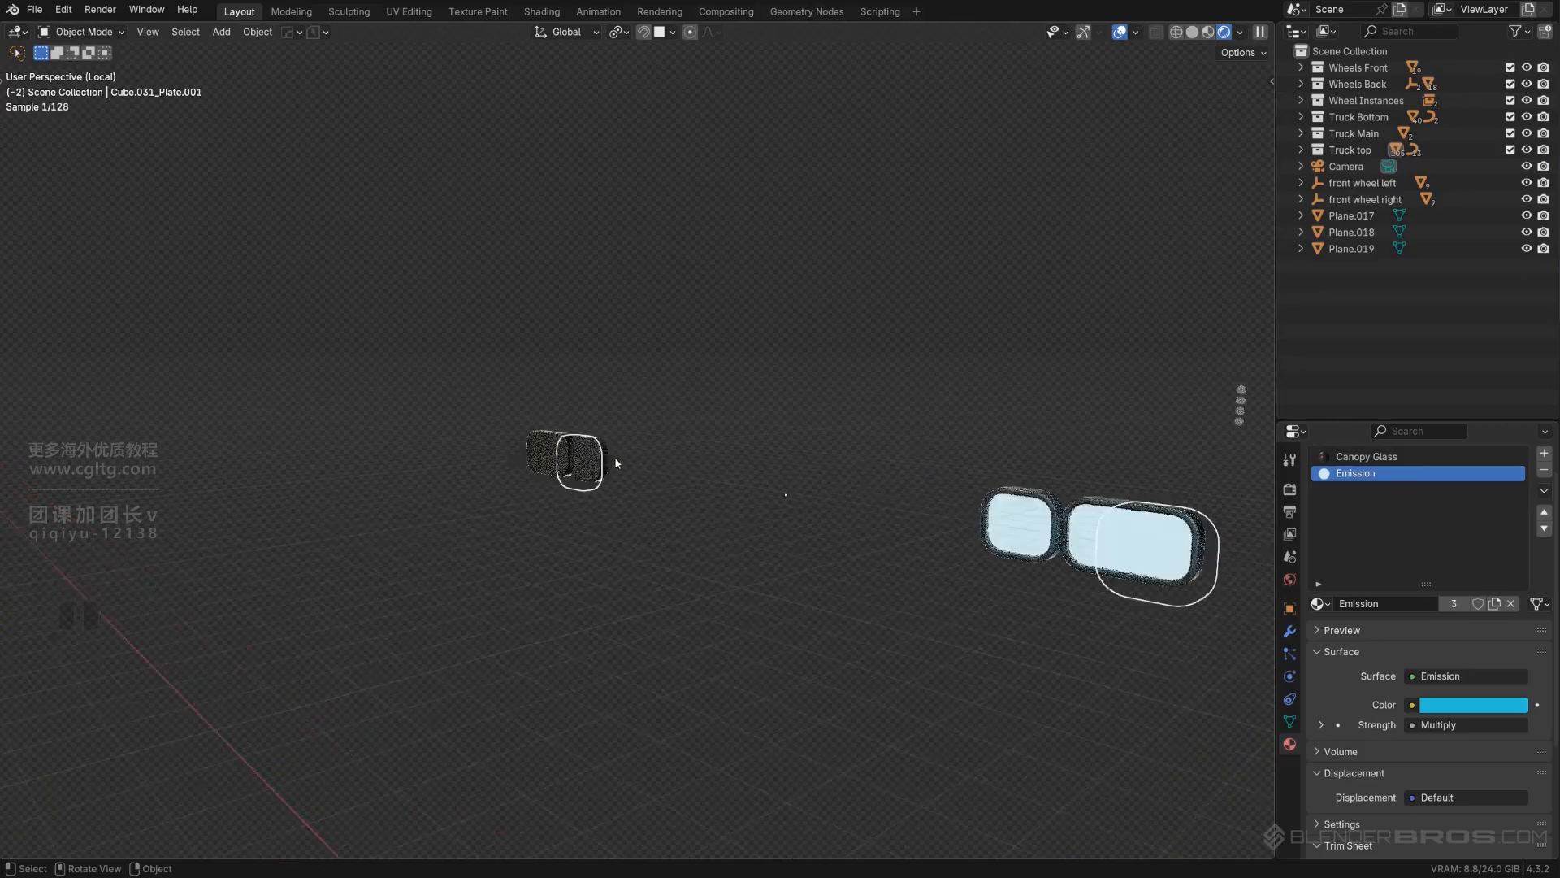
mouse_move(590, 494)
middle_down()
mouse_move(728, 517)
mouse_move(561, 486)
middle_up()
key(Tab)
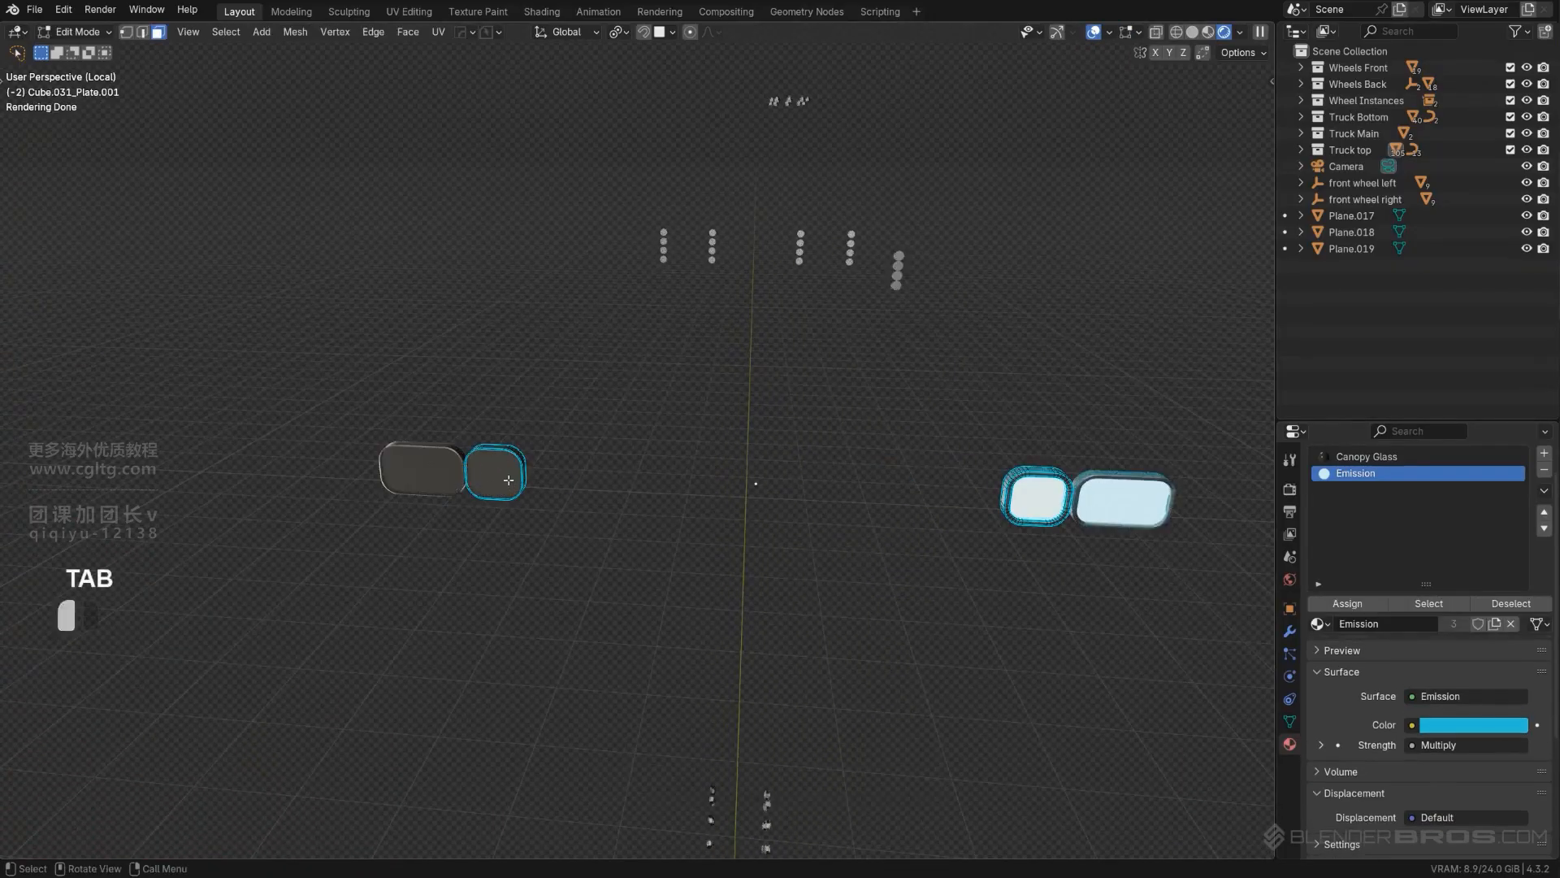
click(1367, 456)
click(1363, 474)
click(1347, 603)
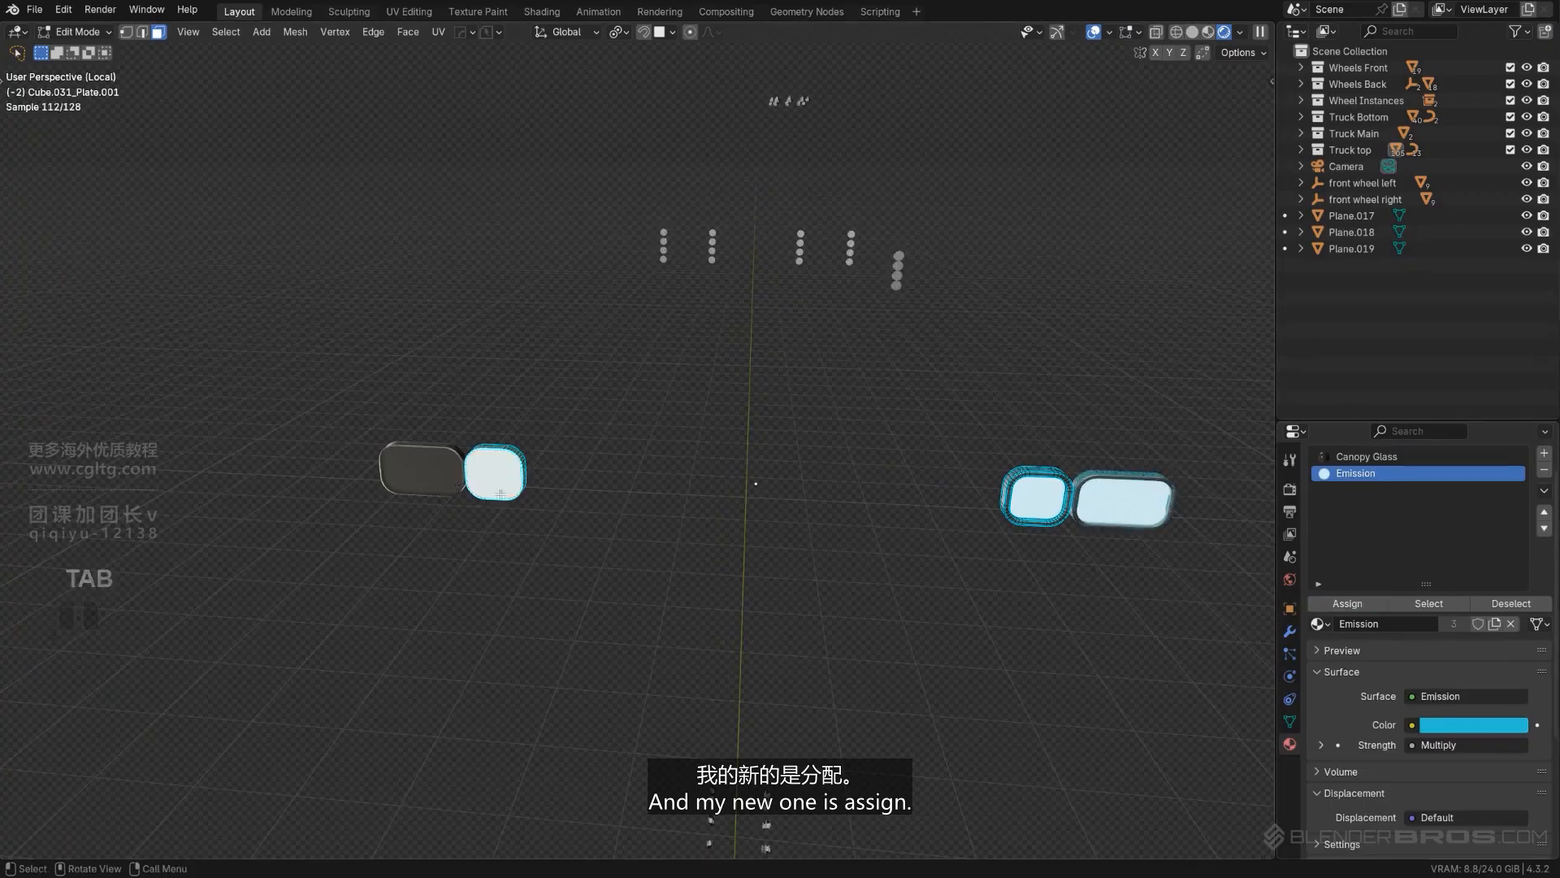
- Assign the Emission material to the larger plate's front face in the opposite headlight and exit local view
click(431, 459)
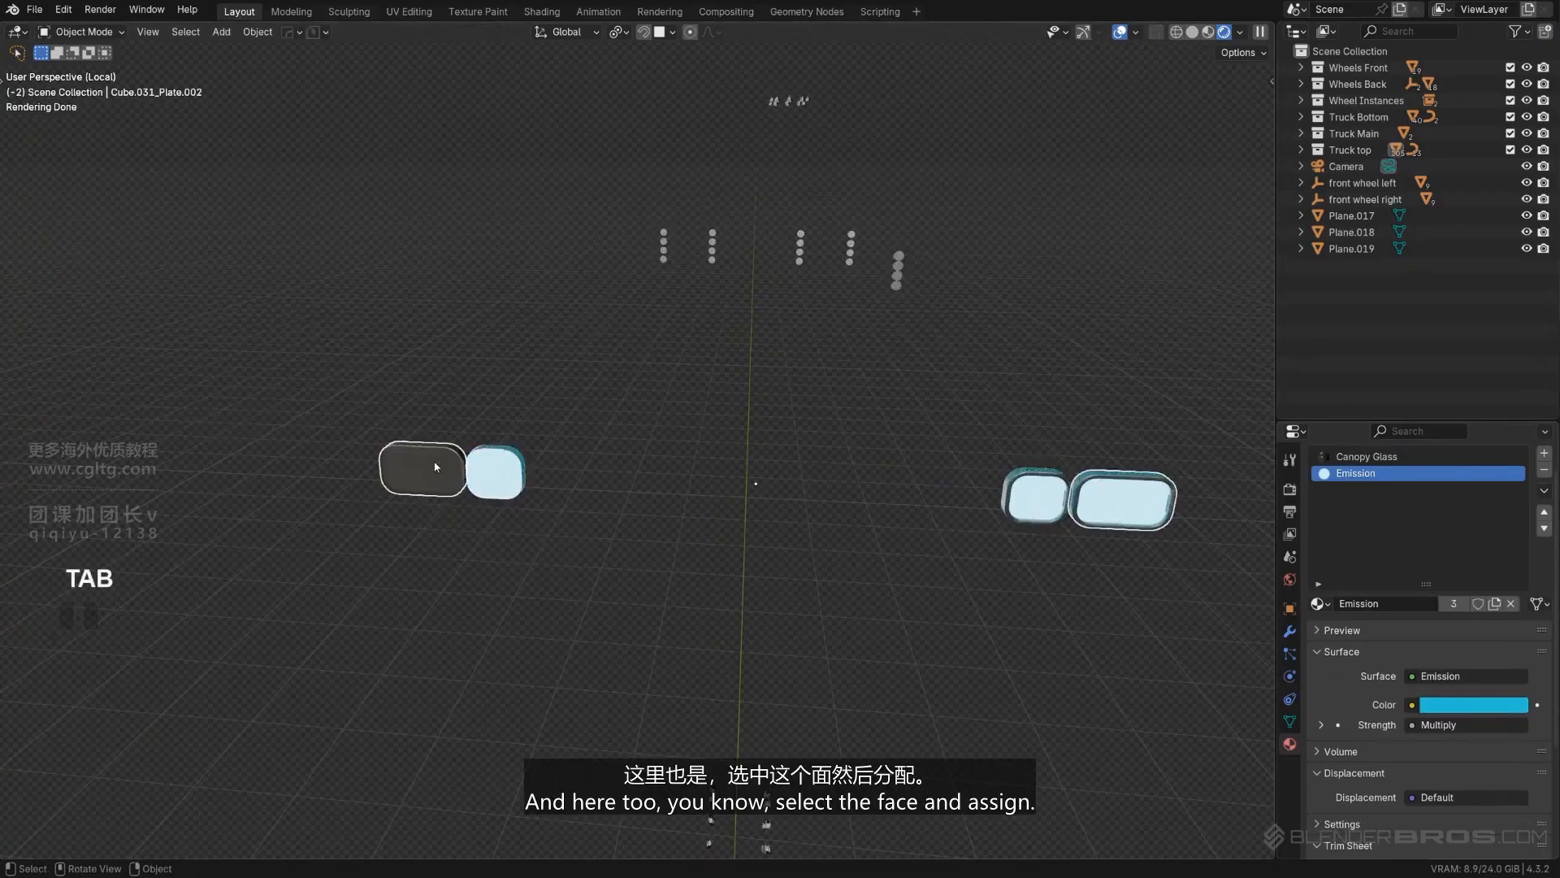
shift+click(1101, 480)
click(1367, 456)
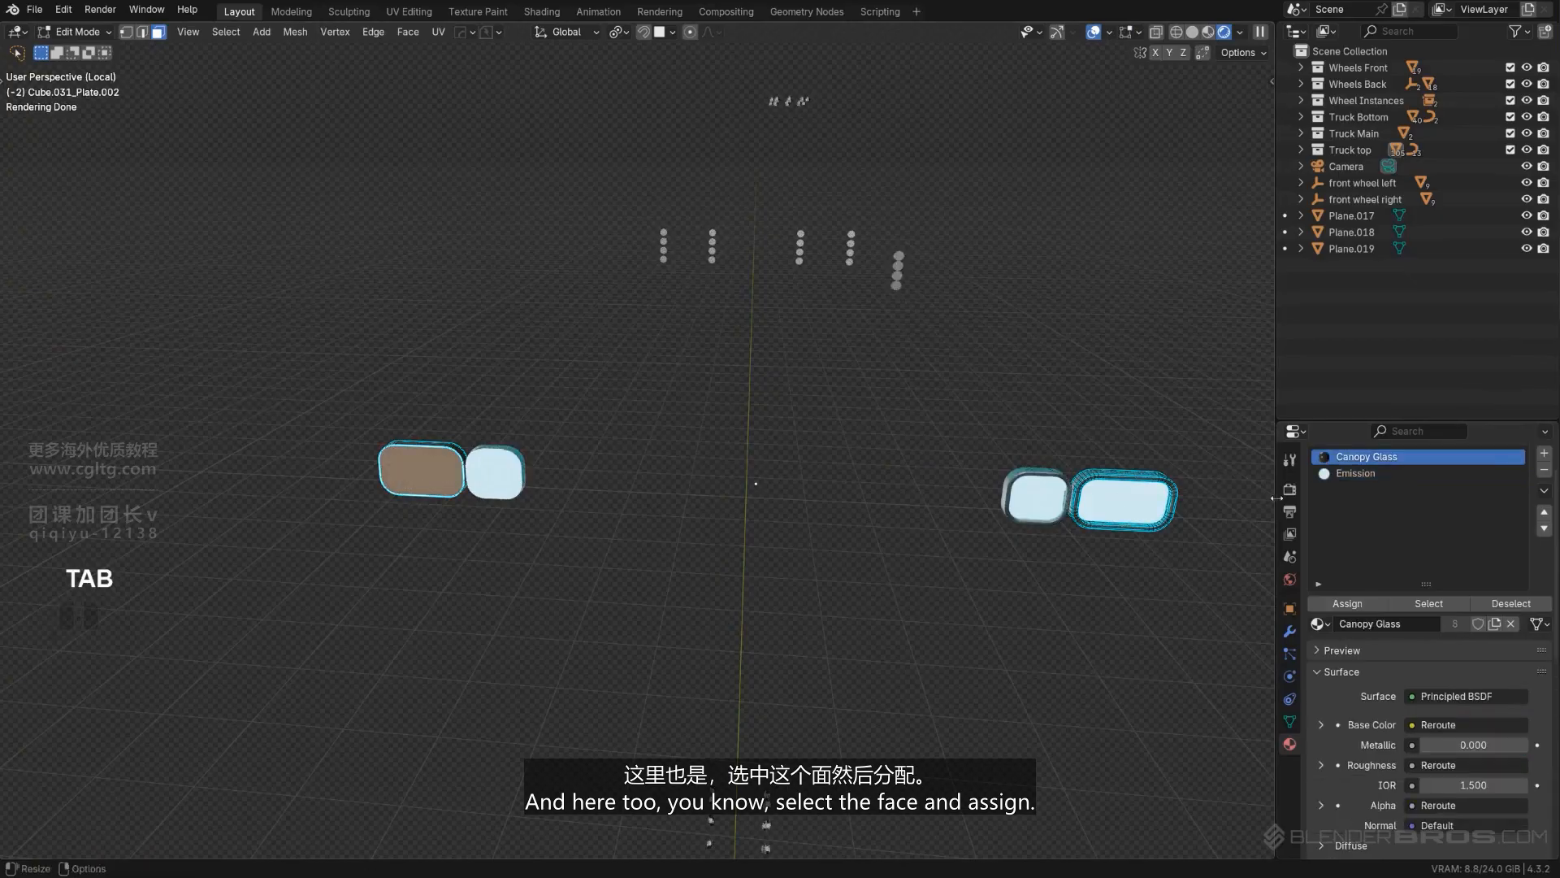
click(1355, 473)
click(1348, 603)
key(Tab)
key(KP_Divide)
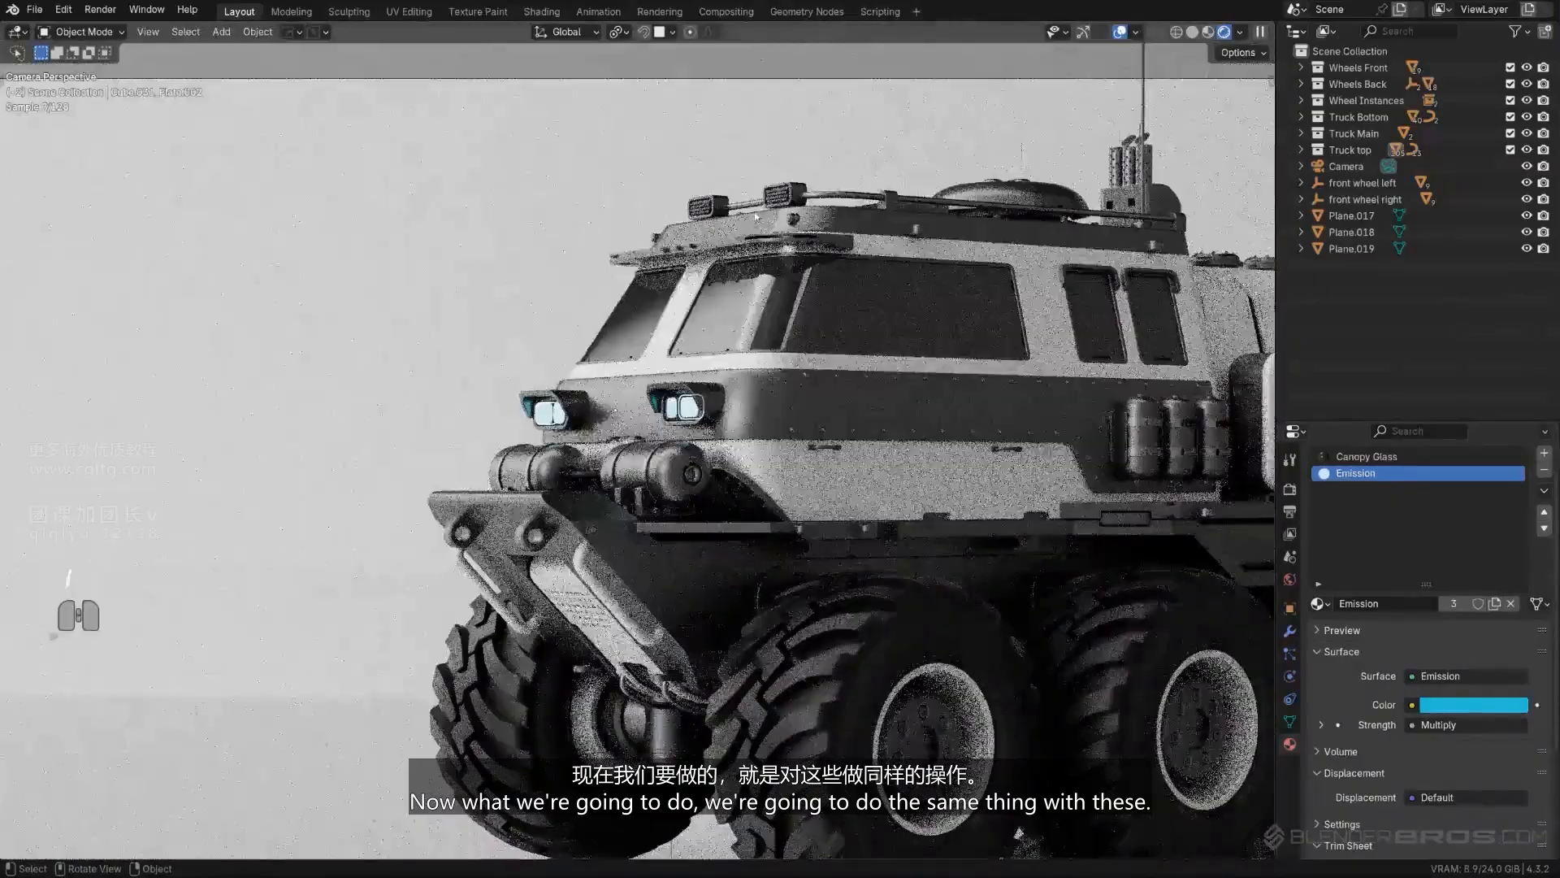
- Replace the Cyber Titanium material on the roof lights' round lamp mesh with the existing Emission material
click(782, 318)
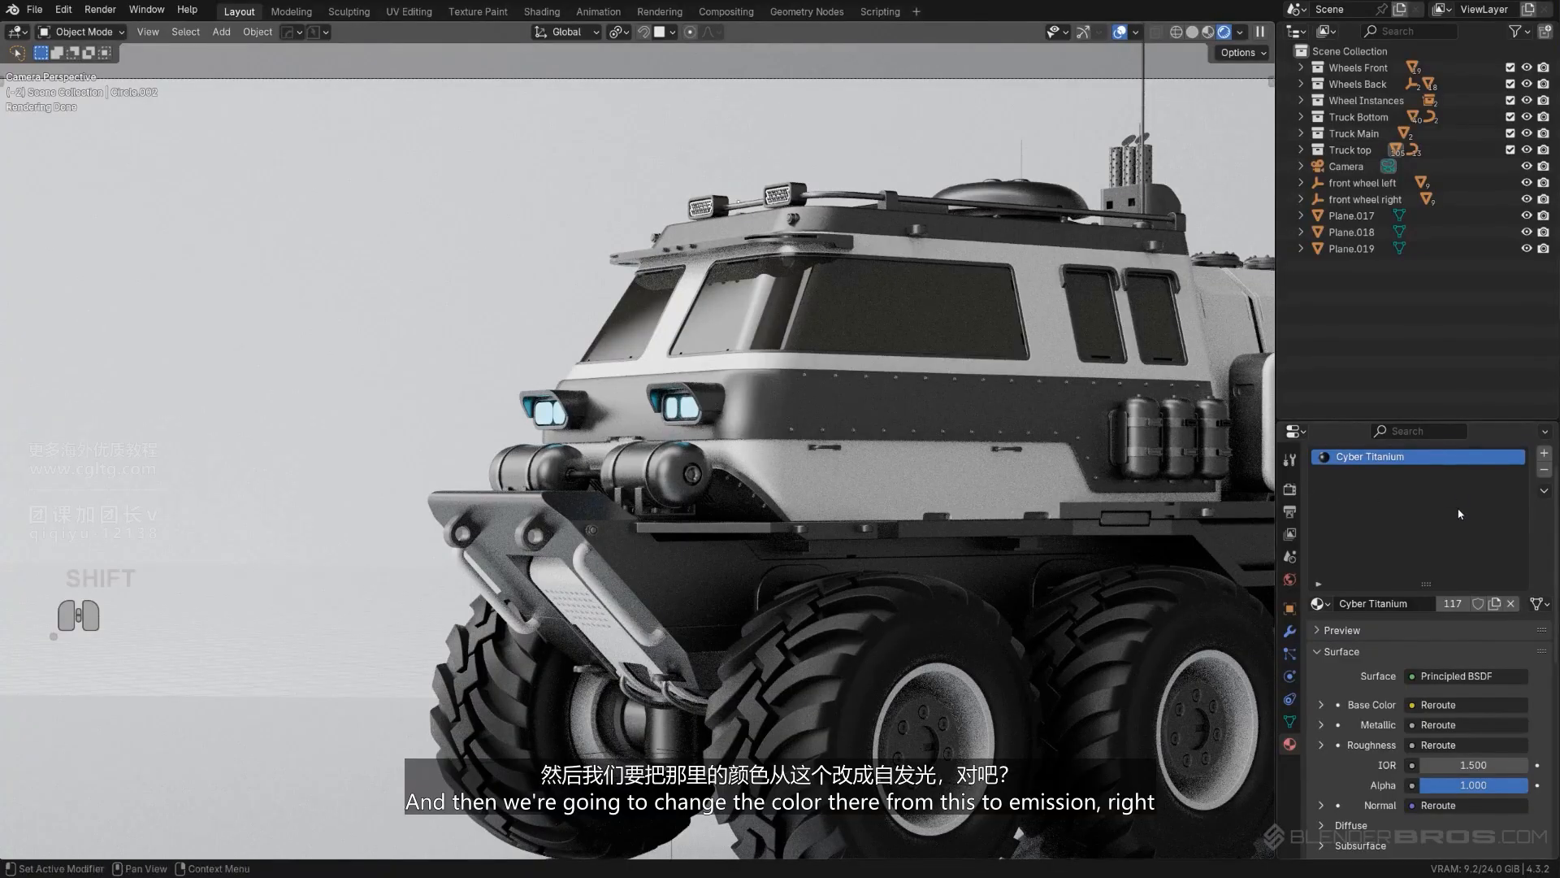
click(1320, 605)
click(1097, 676)
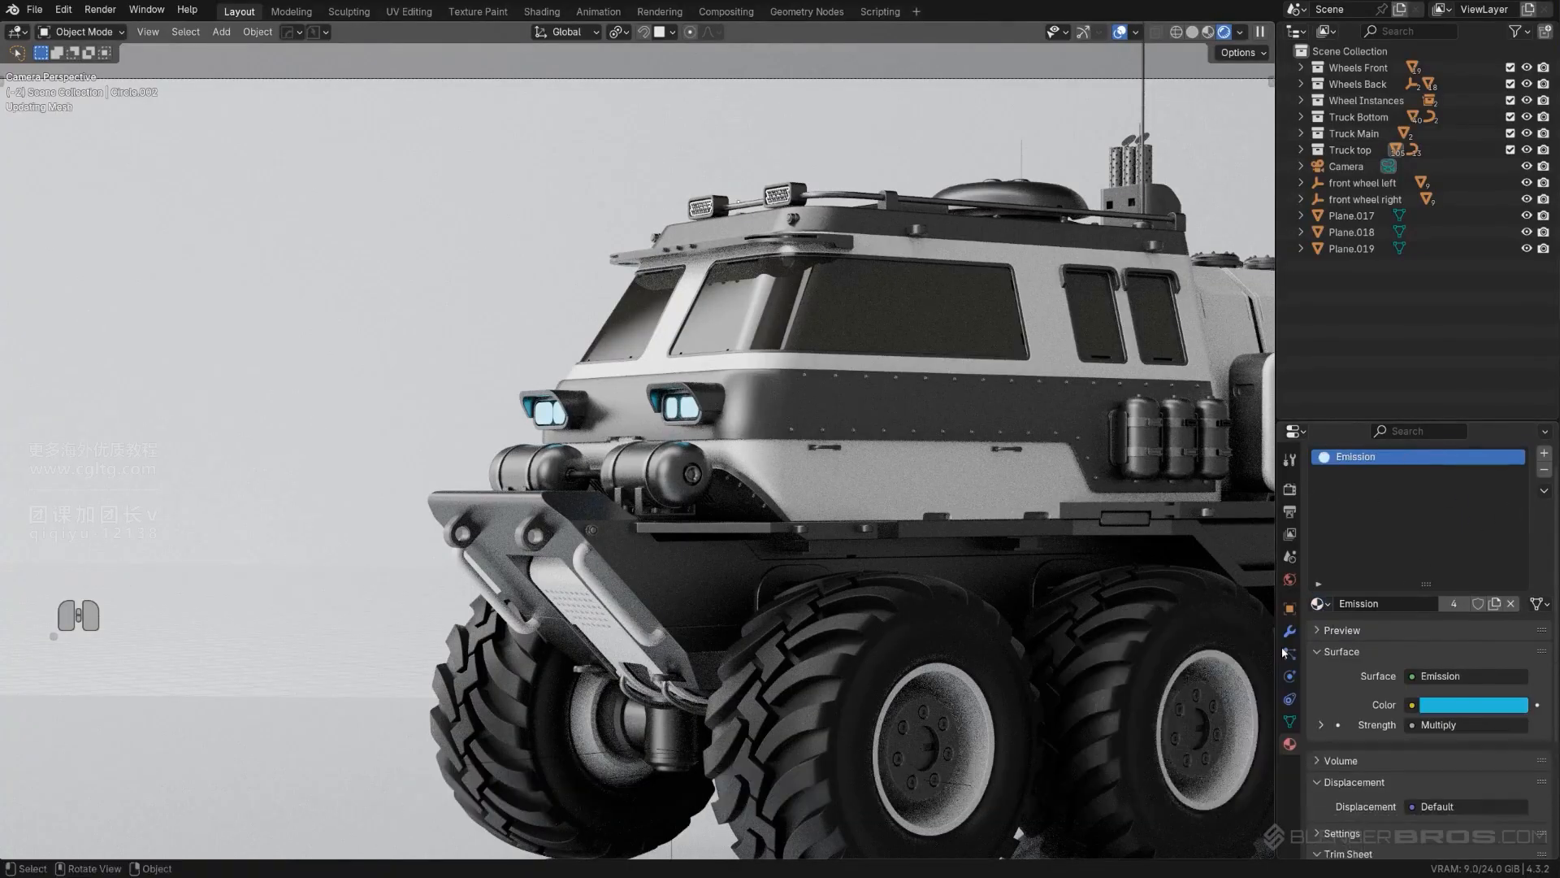
key(Tab)
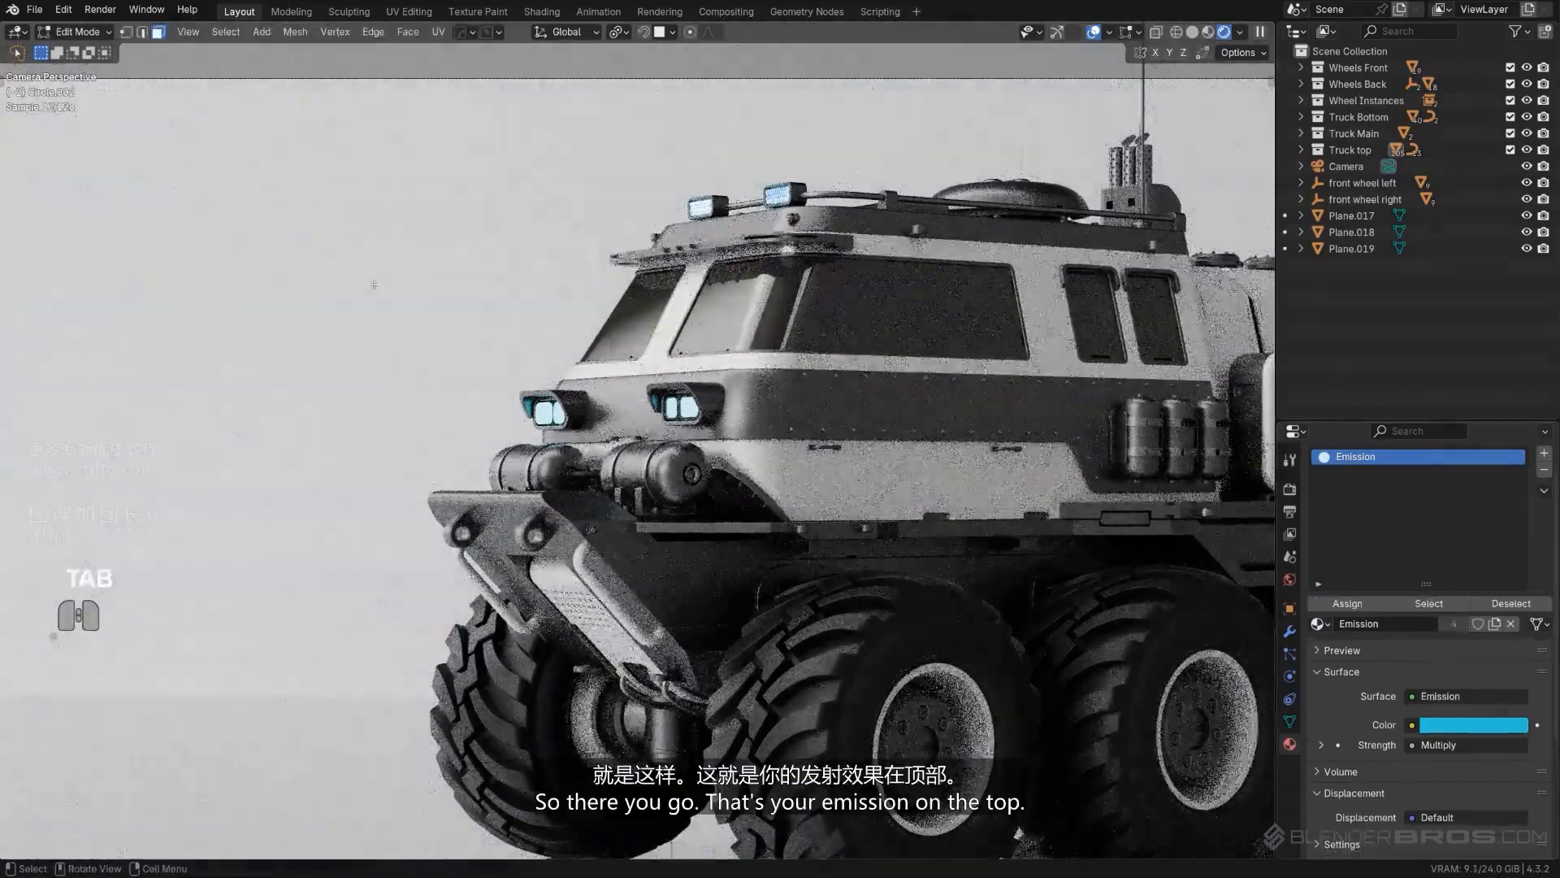
key(Tab)
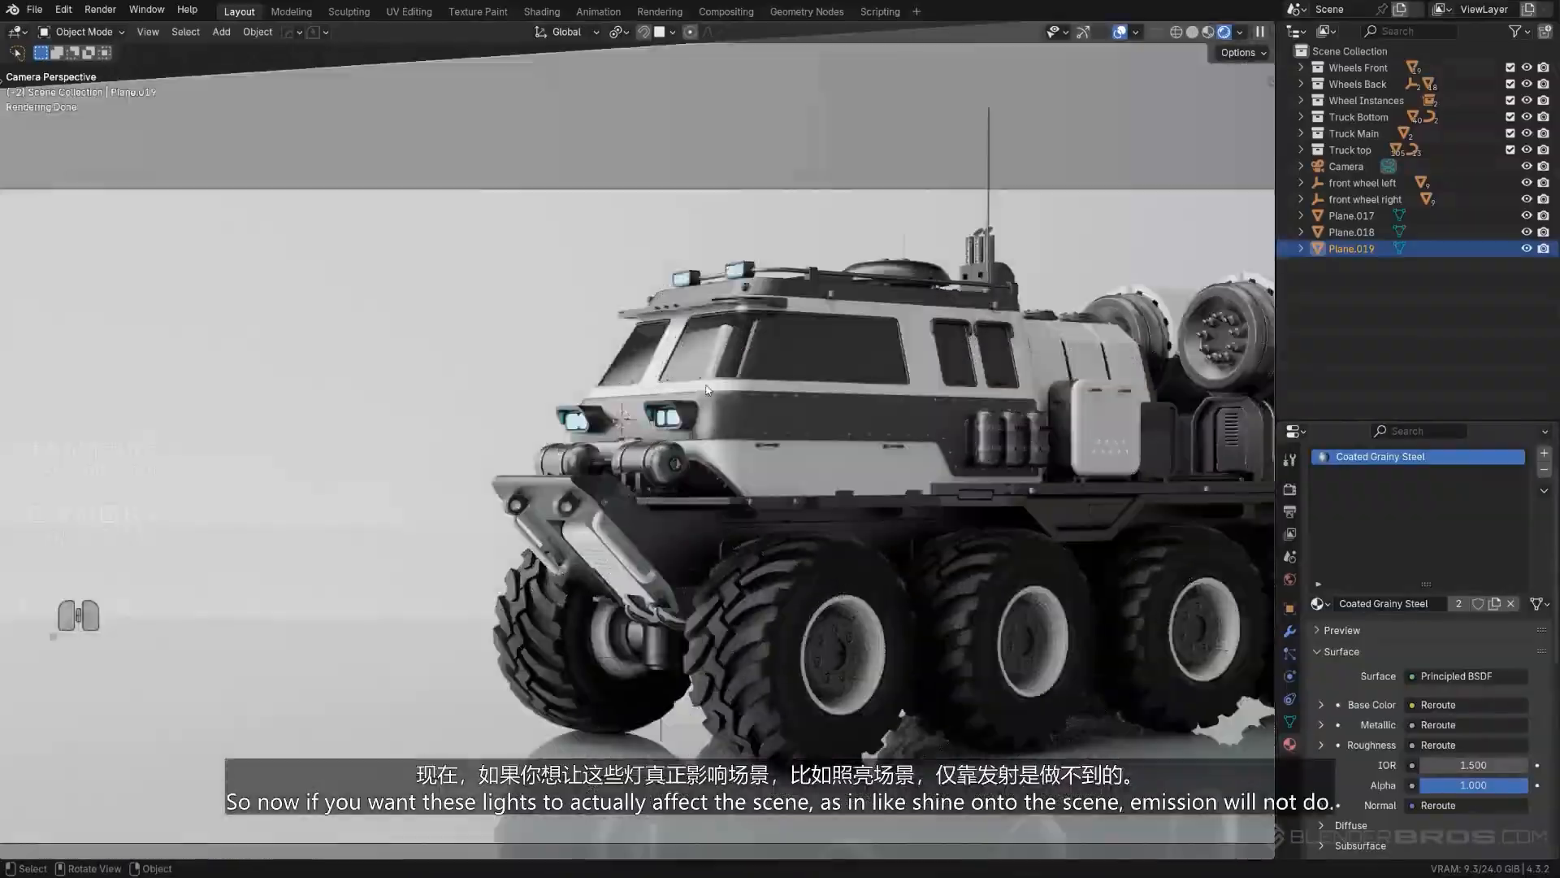
scroll(716, 428, up, 4)
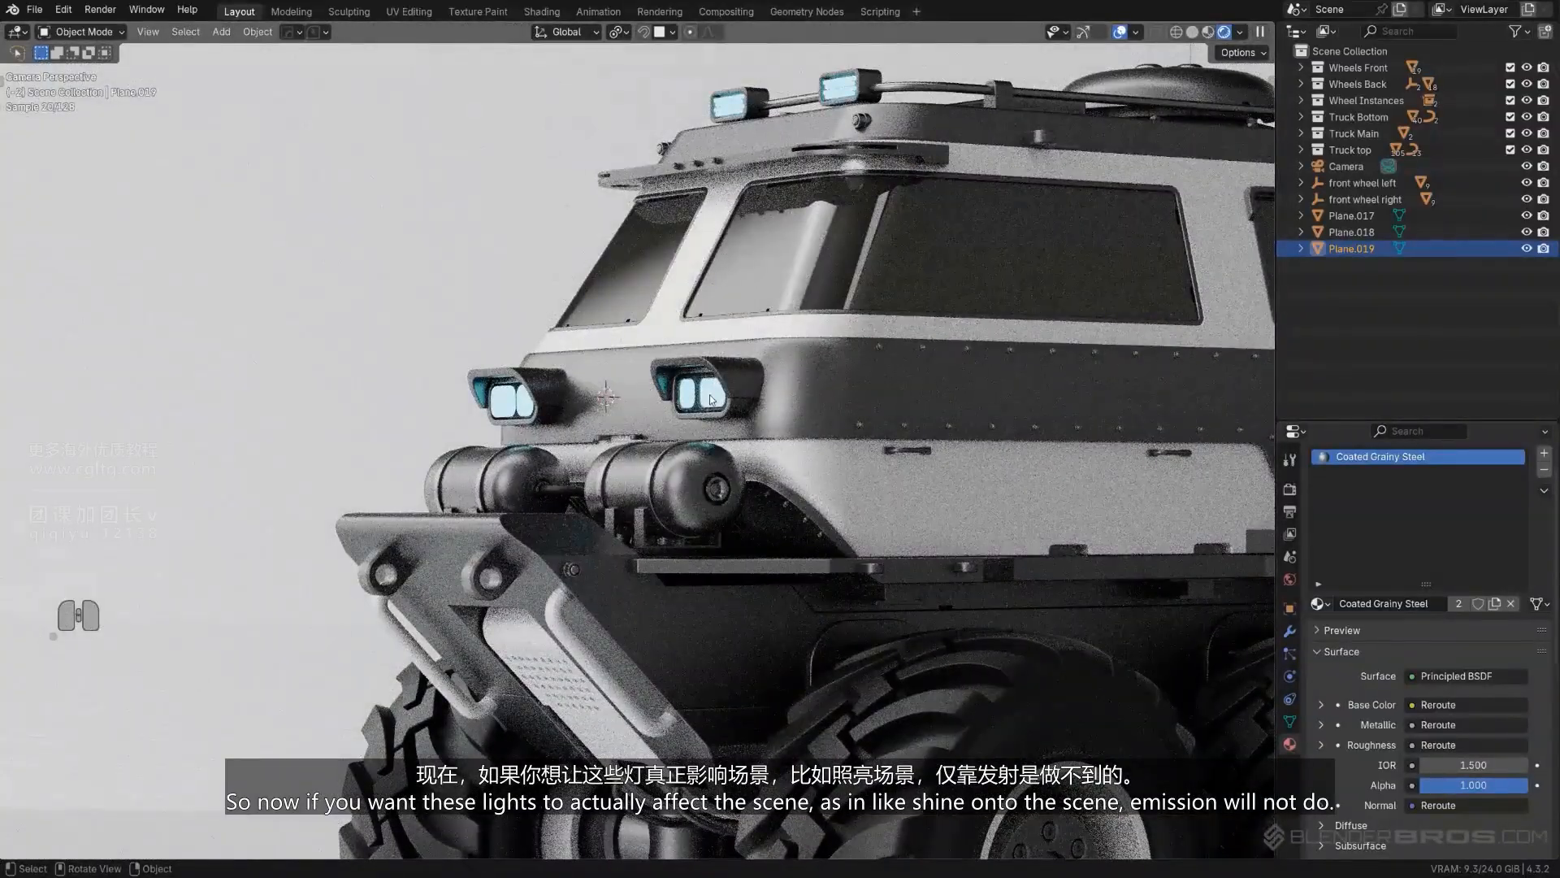
click(670, 382)
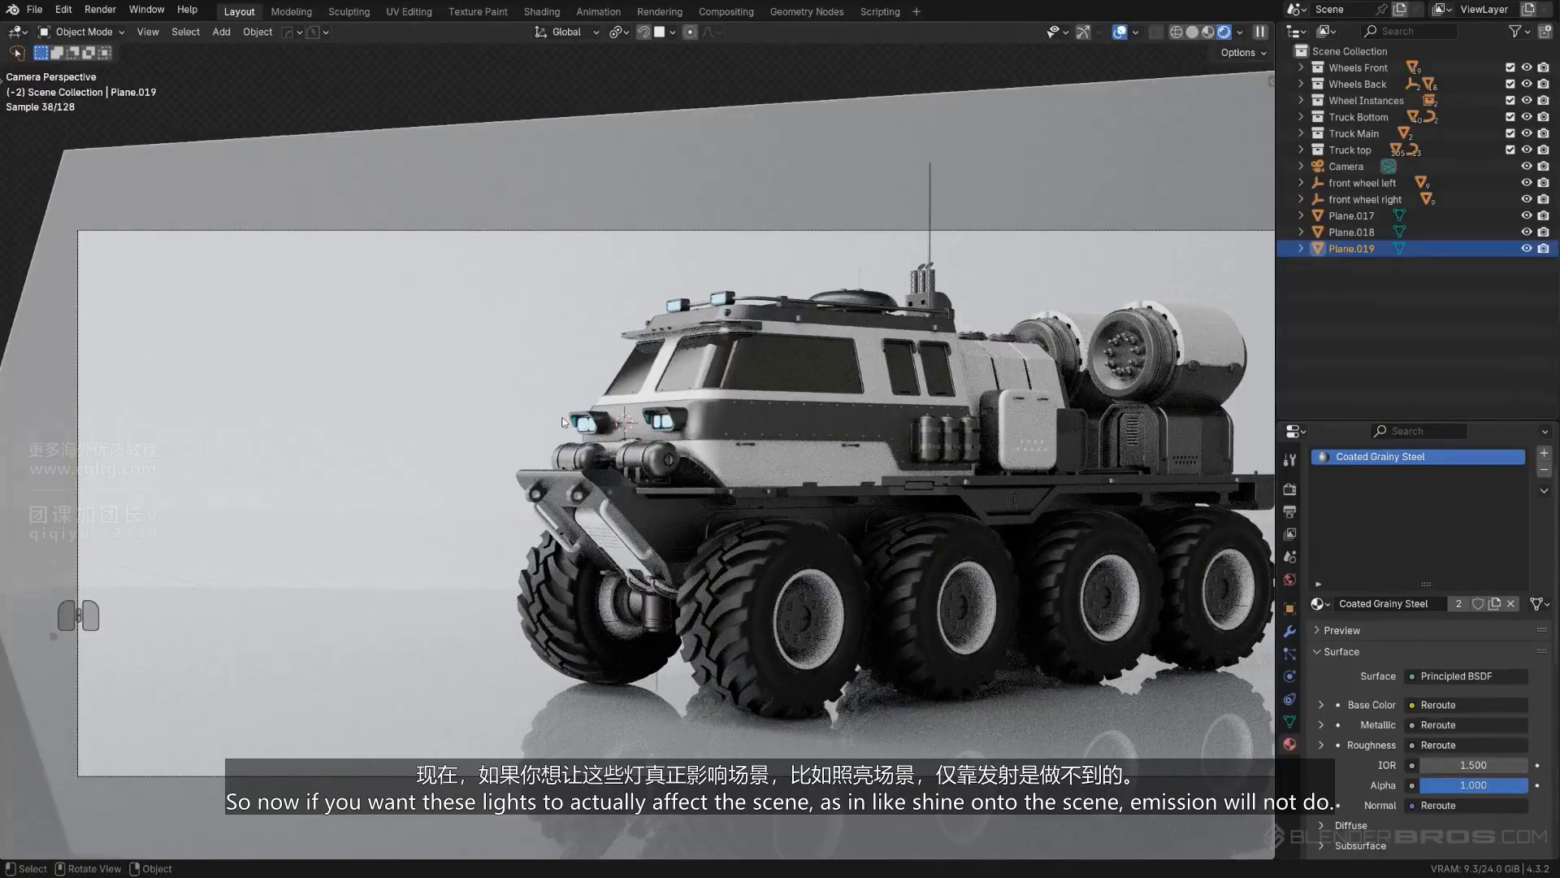
- Add an area light at the truck's front and rotate it -90° about the X axis
scroll(642, 443, up, 7)
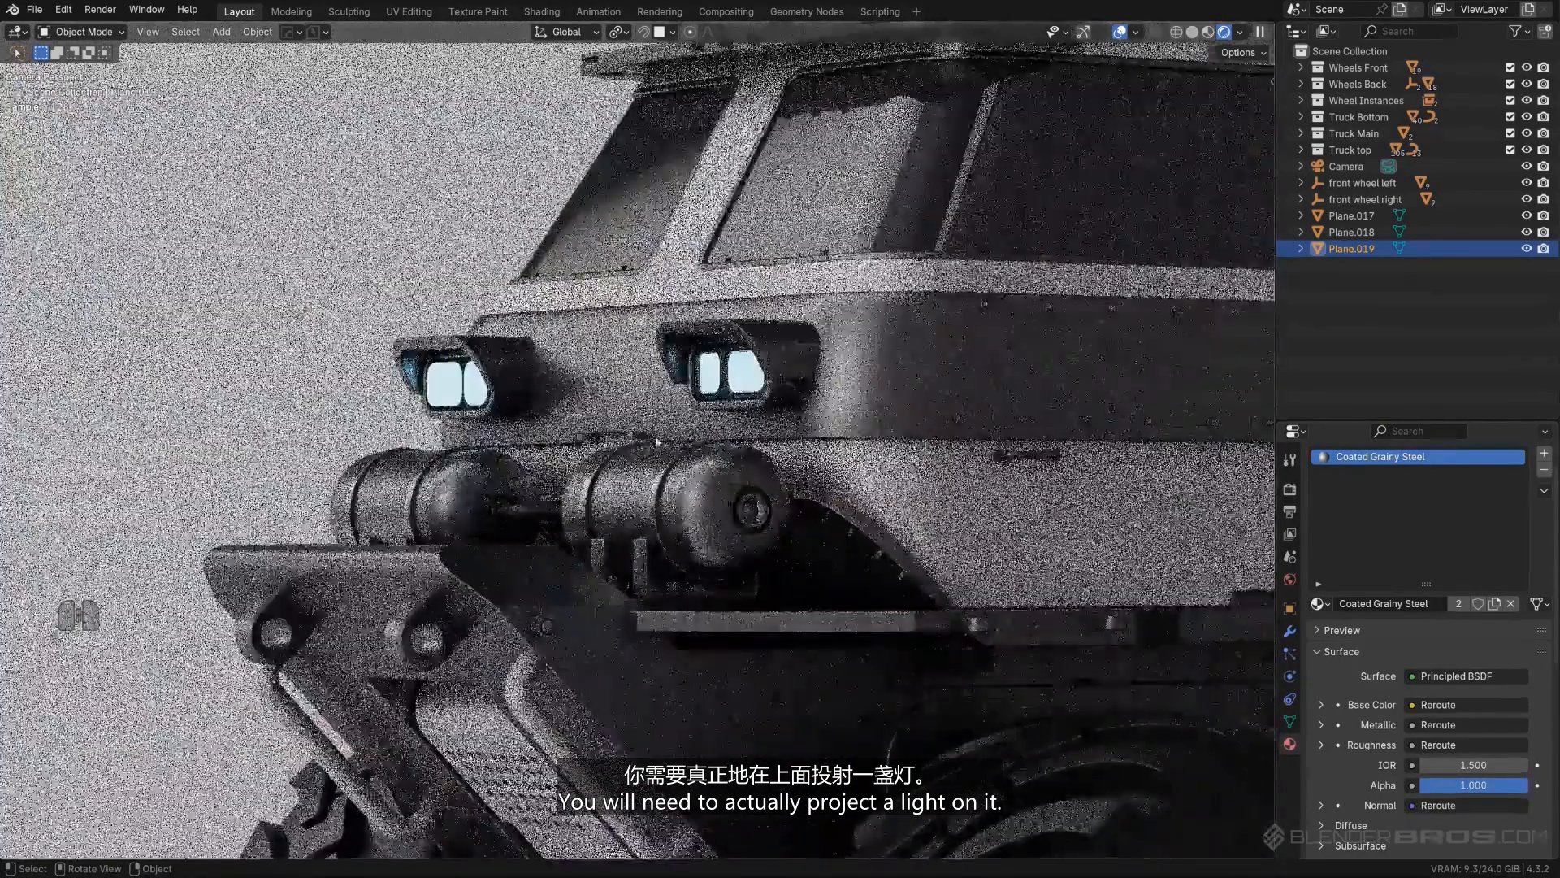
key(shift+a)
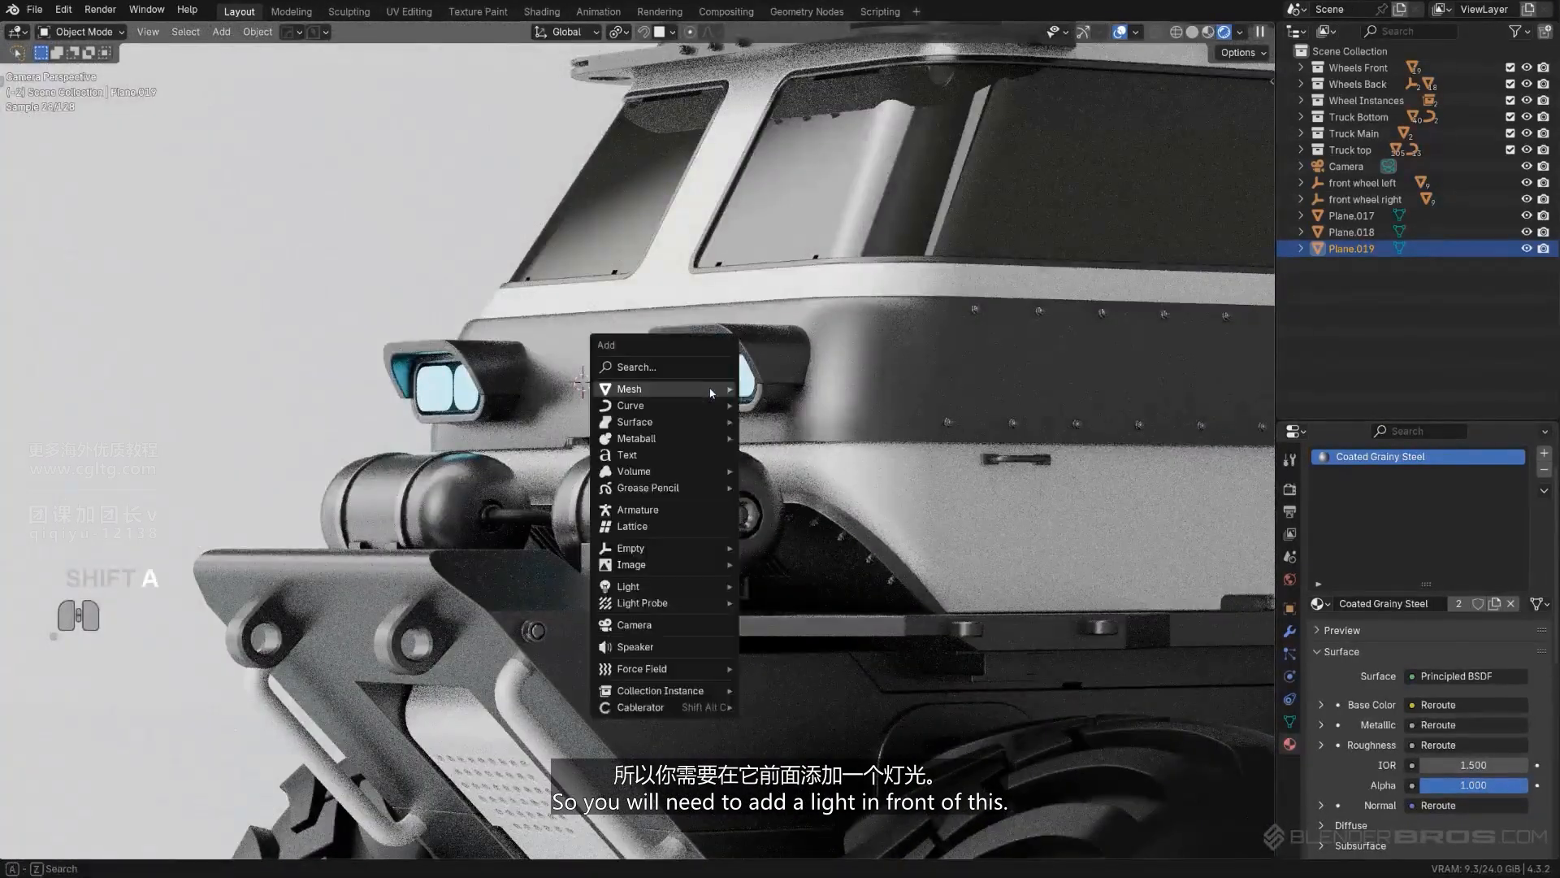
key(shift+a)
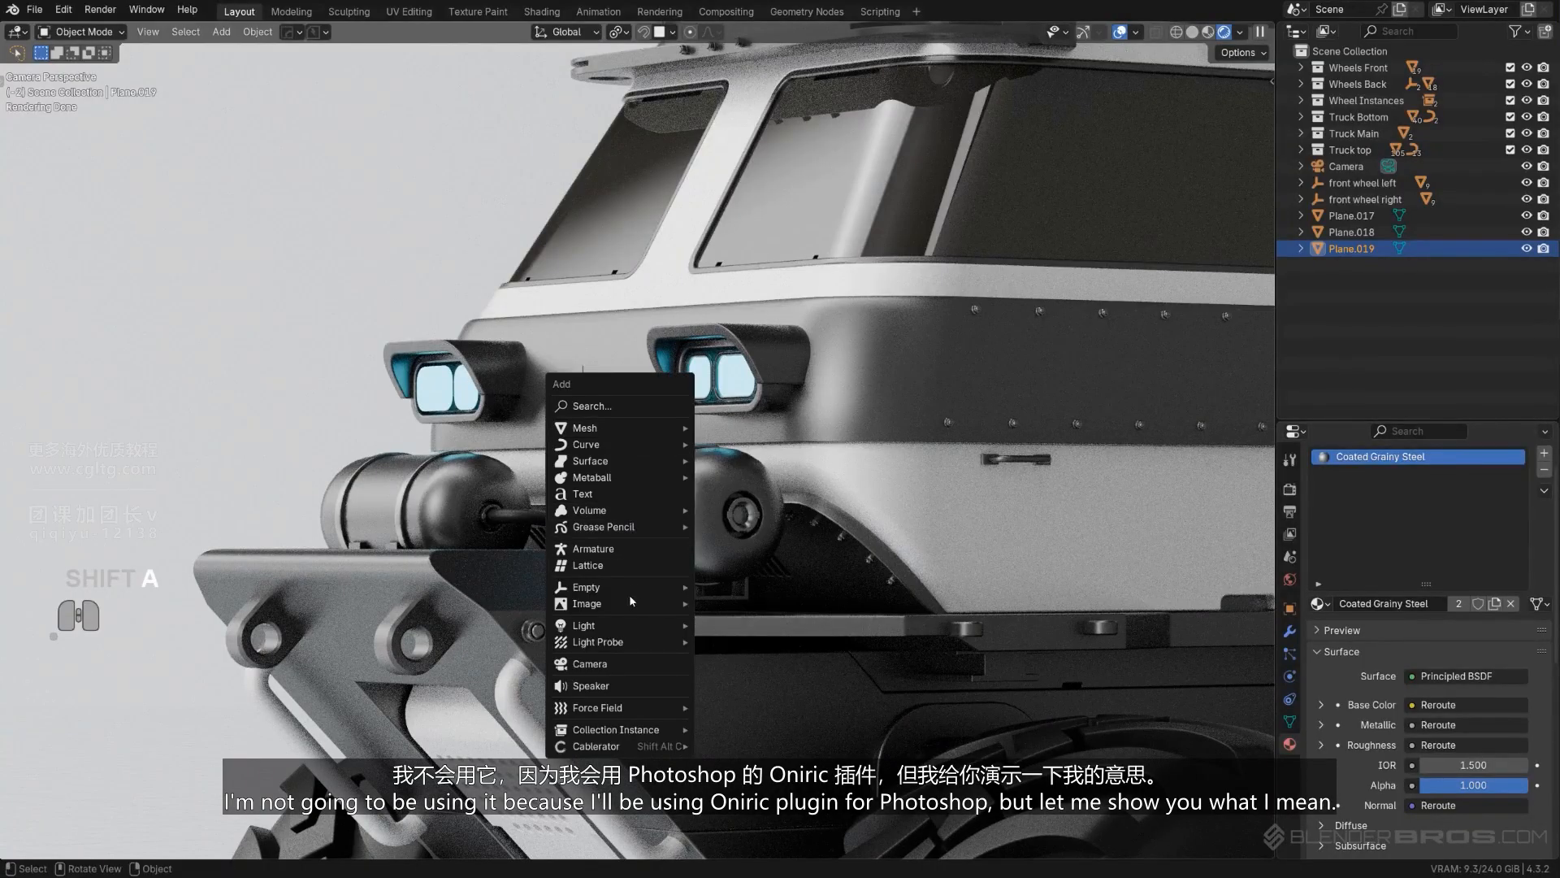
mouse_move(627, 631)
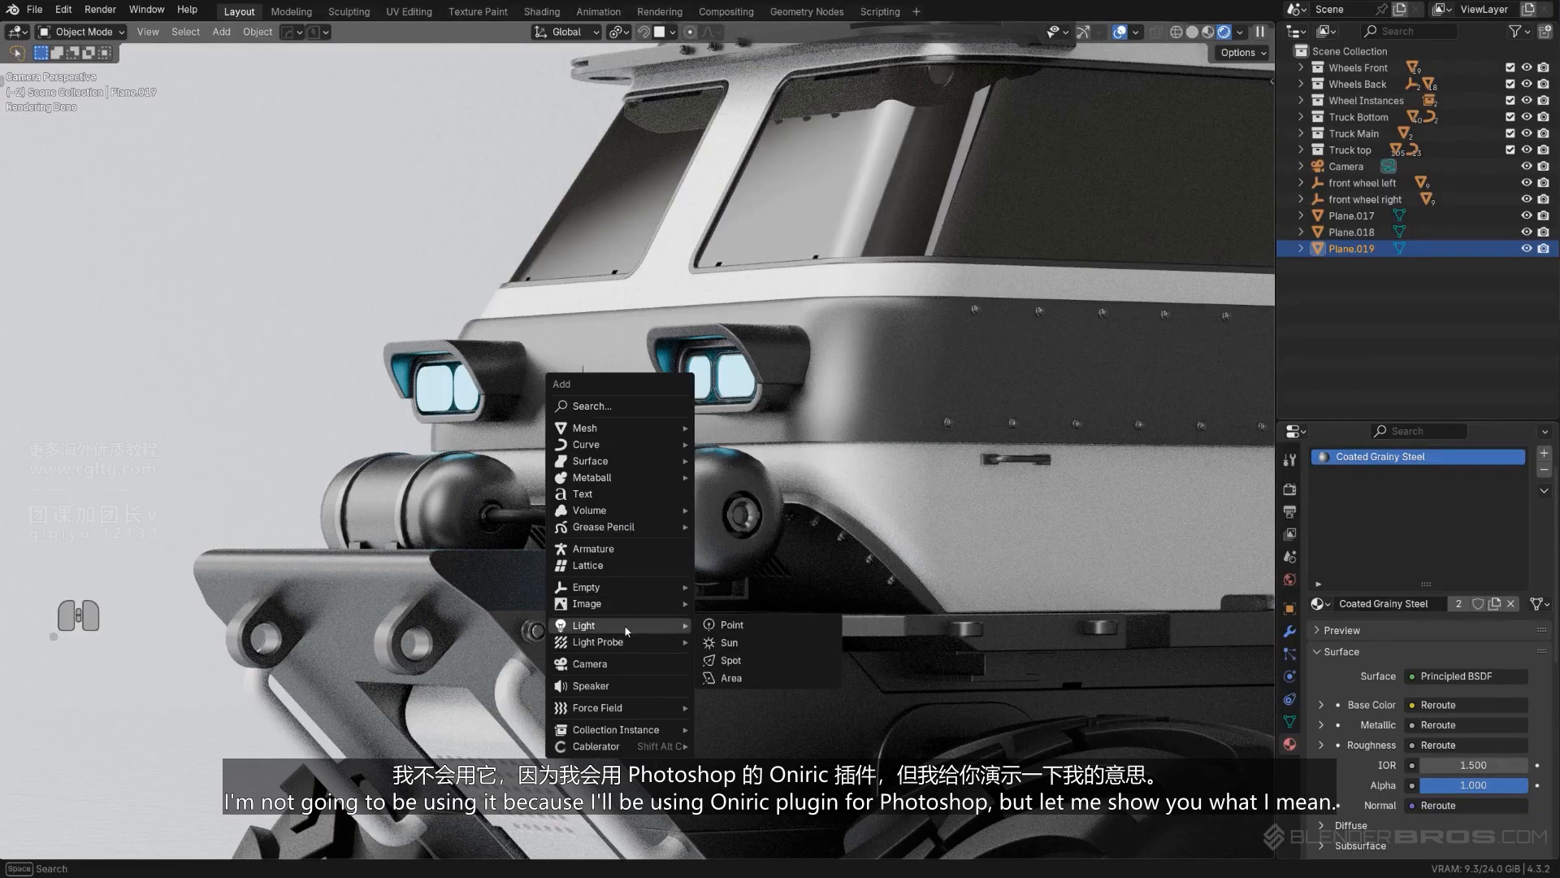
click(732, 677)
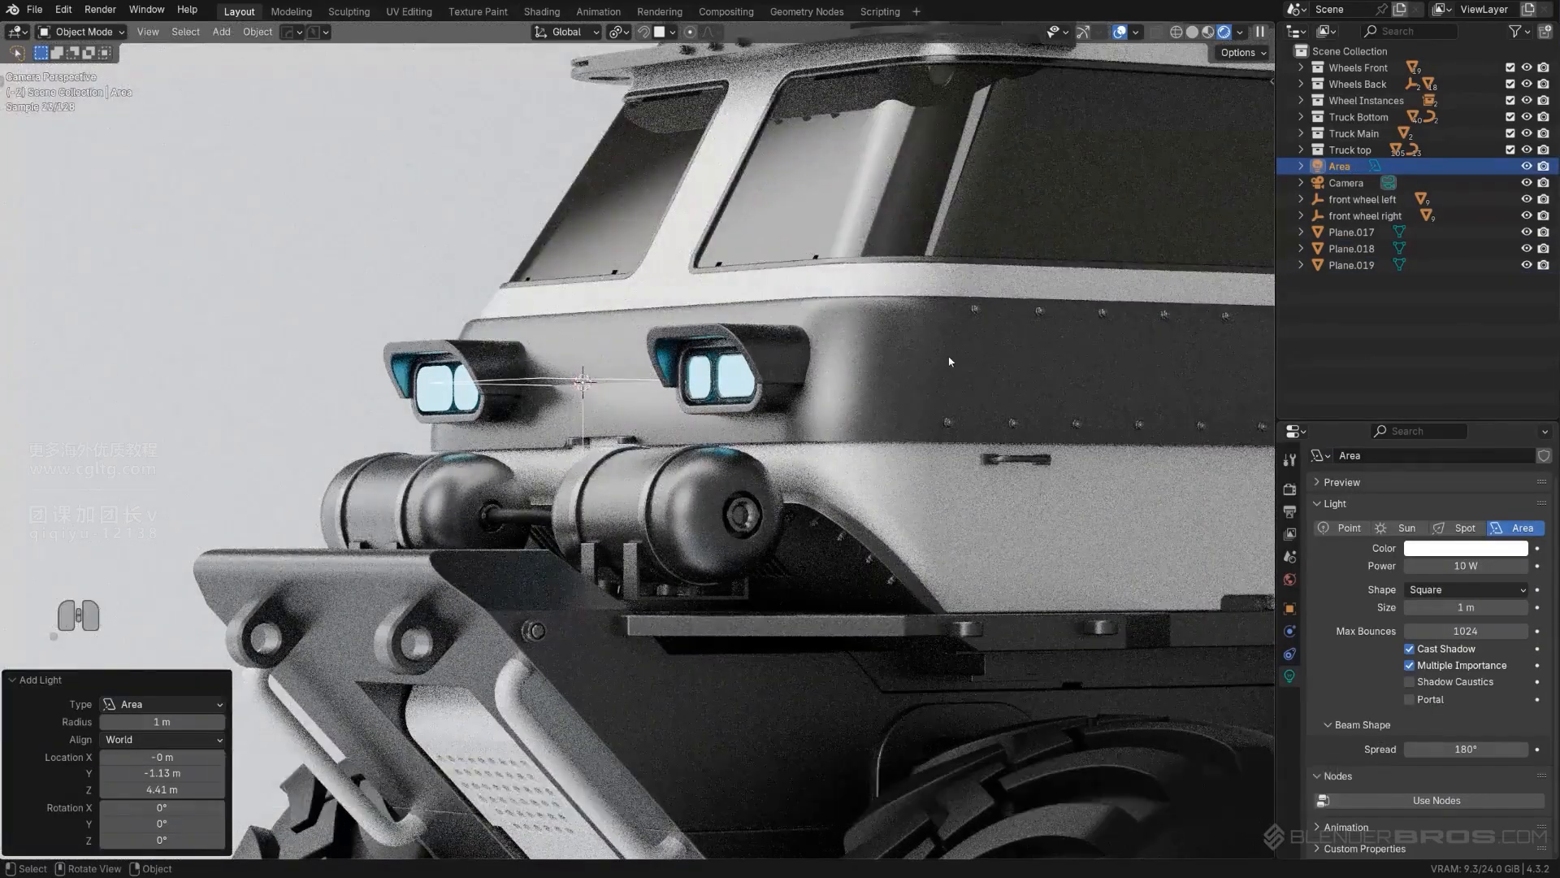
key(r)
key(x)
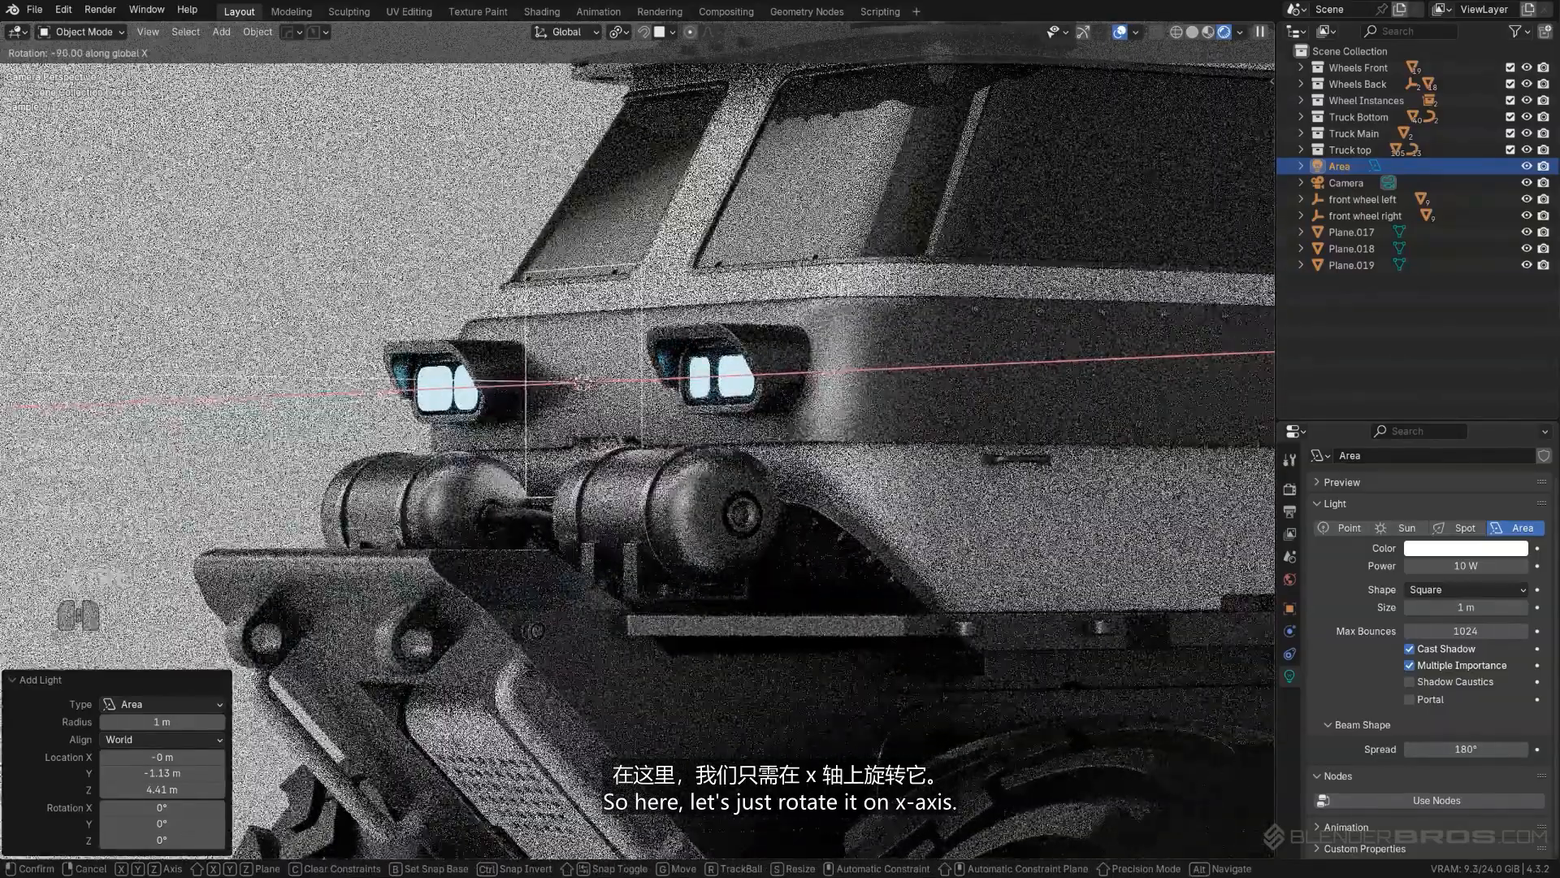
ctrl+click(715, 520)
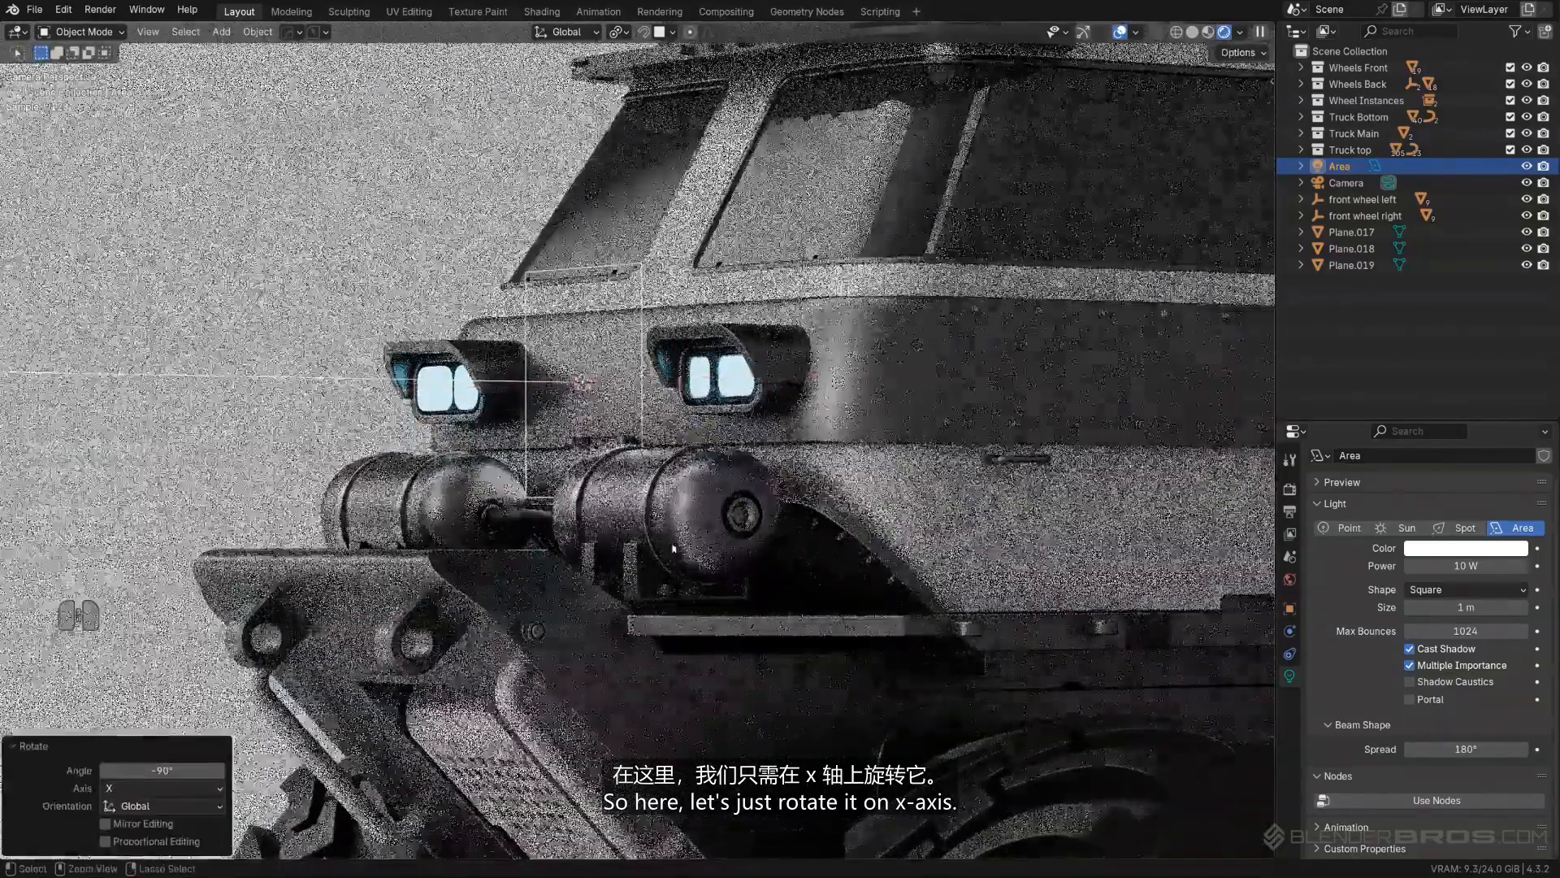
- Move the area light about 1.05 m along X to a headlight, scale it uniformly by about 0.41, and flatten it along Z by about 0.46
key(g)
key(x)
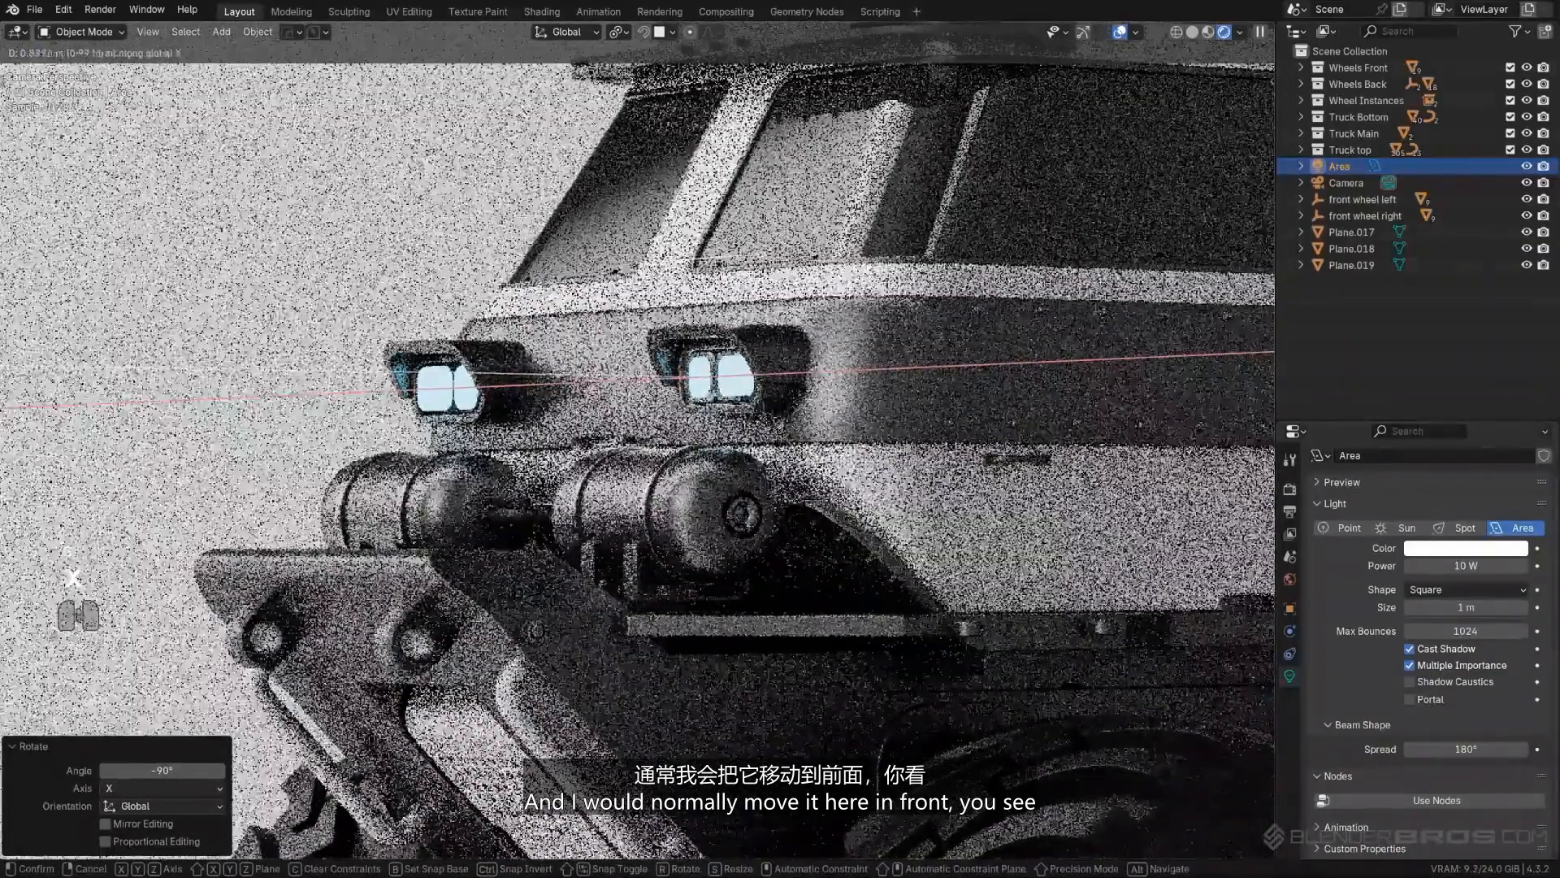
click(767, 389)
key(s)
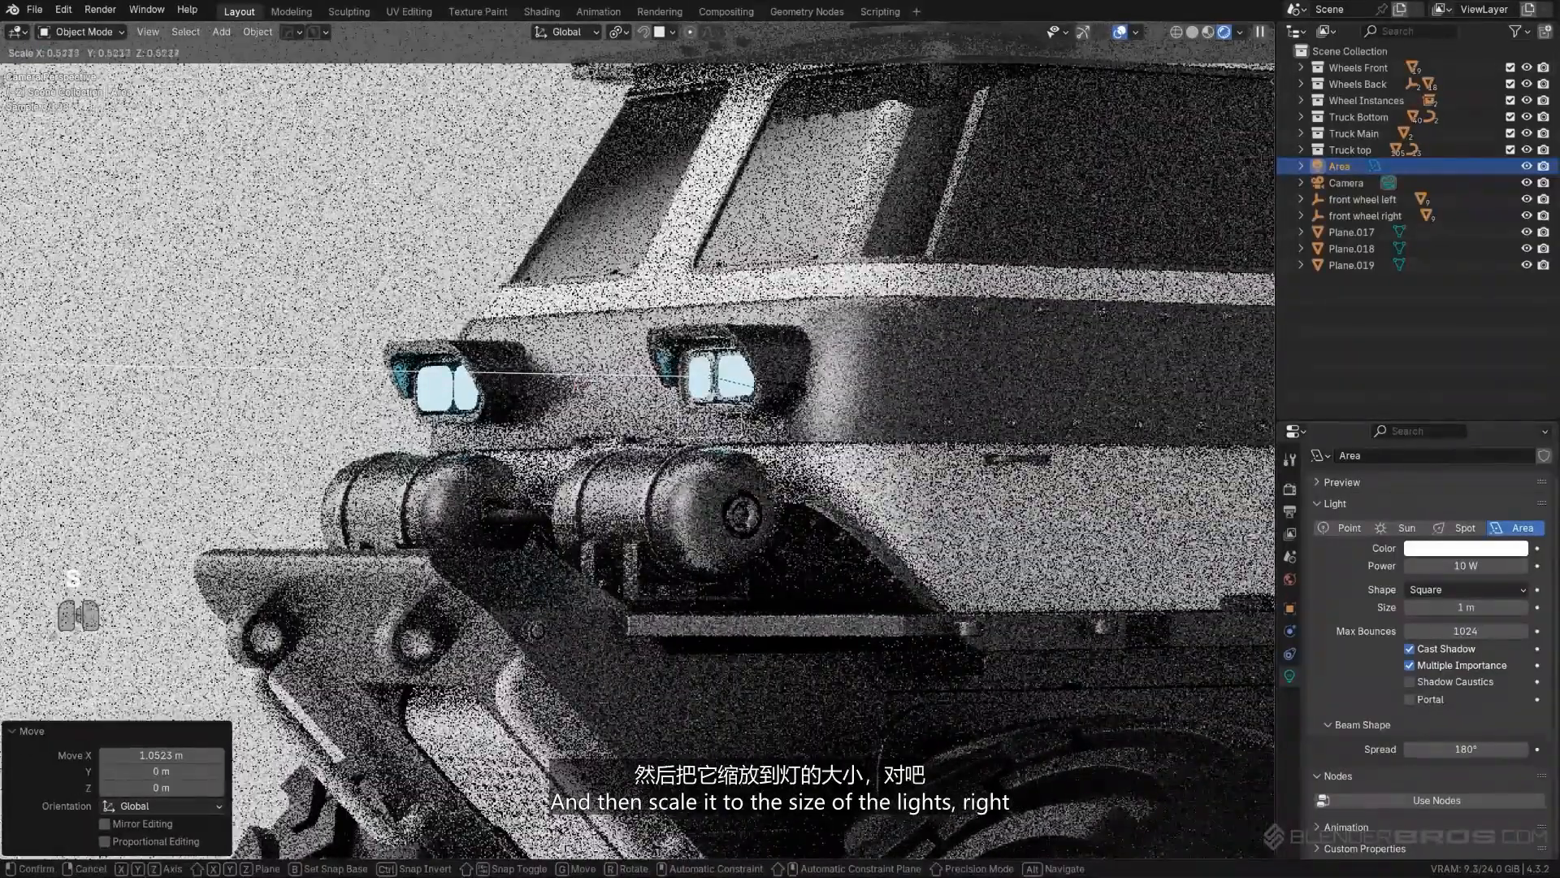
click(753, 386)
key(s)
key(z)
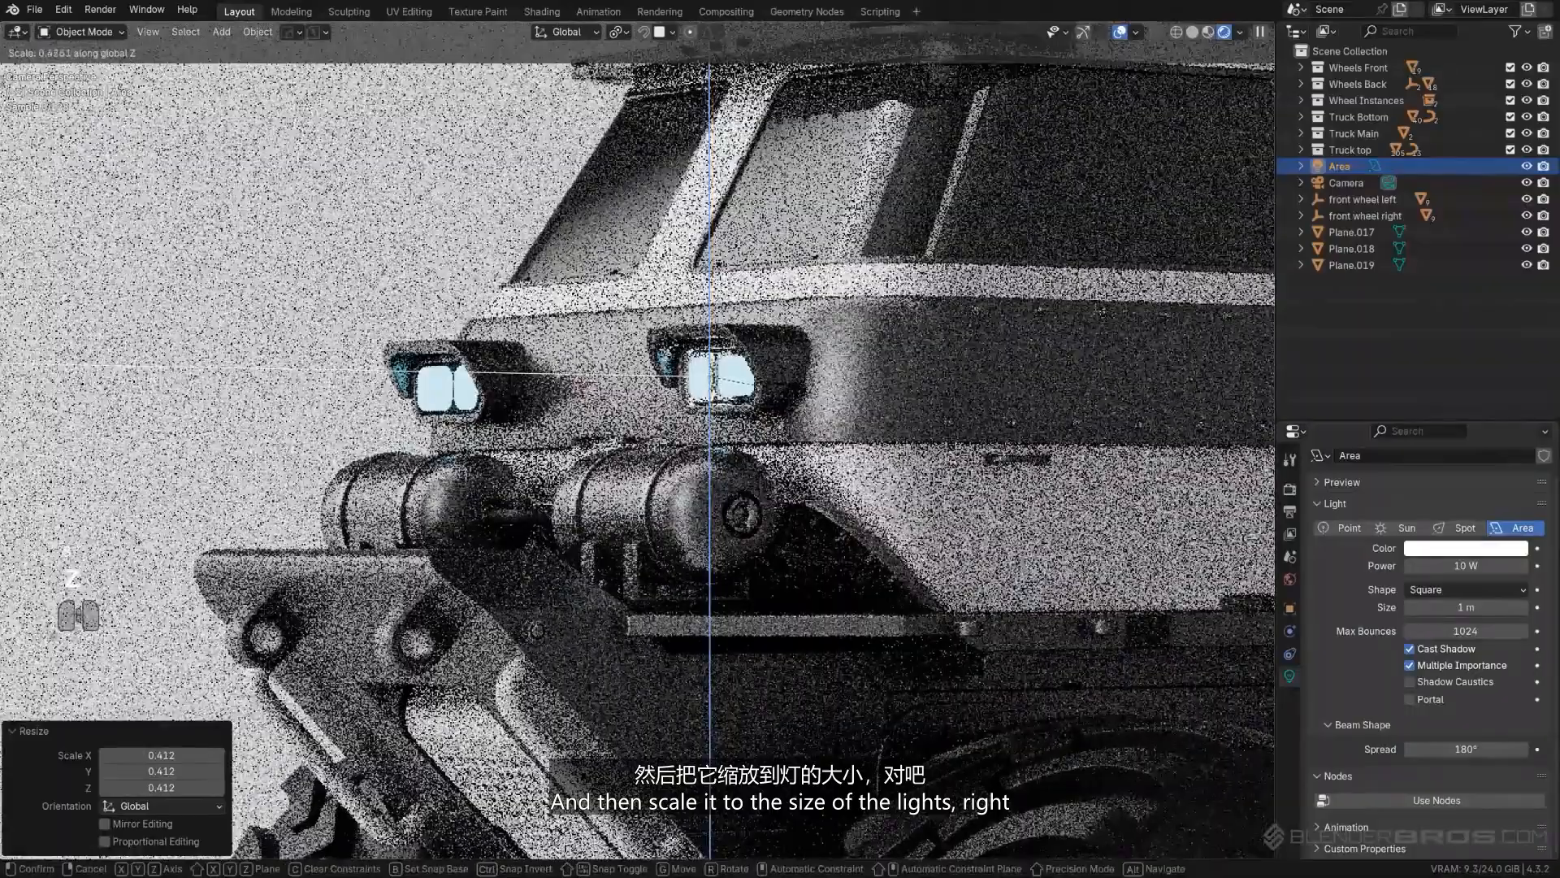
click(755, 385)
- Align the area light with the headlight from the front, shifting it about 0.14 m along X and scaling it by about 1.02 along Y
middle_drag(754, 385, 576, 425)
key(KP_5)
scroll(902, 415, up, 5)
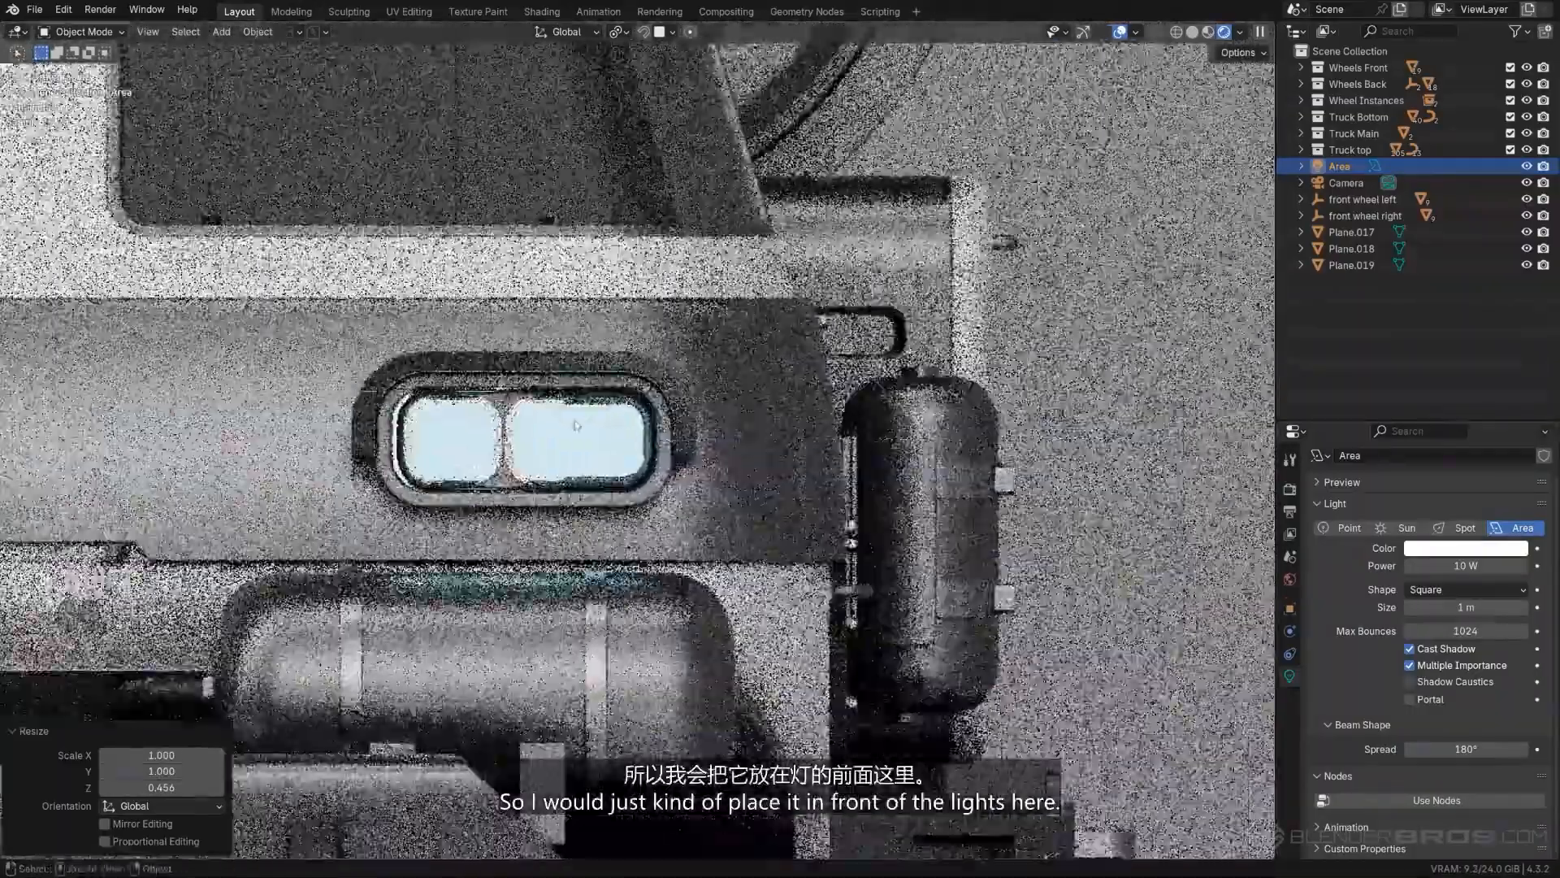
scroll(576, 425, up, 1)
key(g)
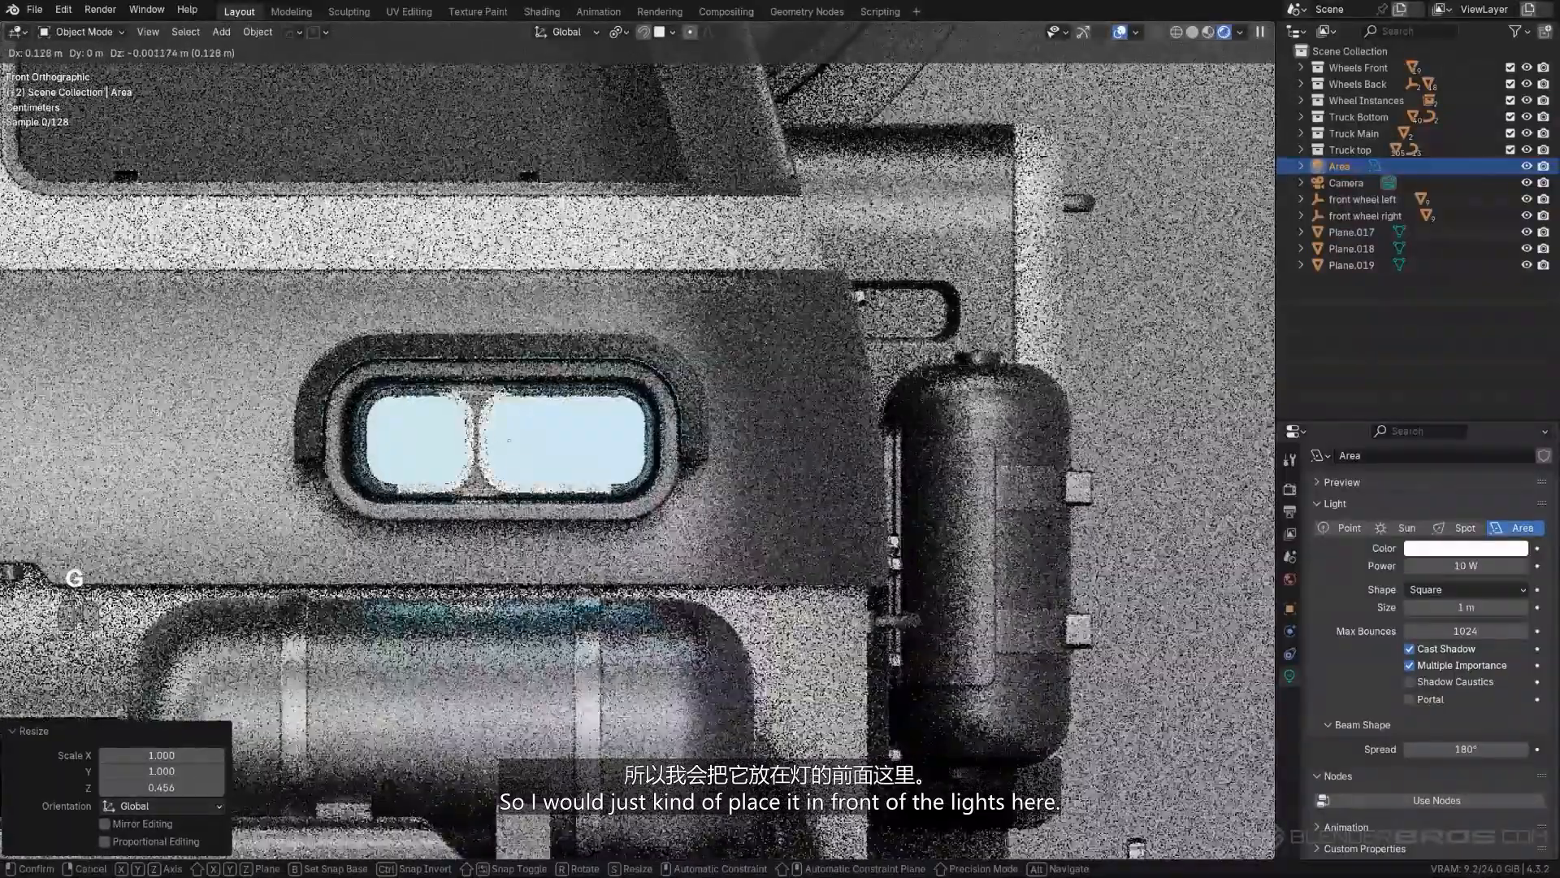
click(642, 452)
key(s)
key(y)
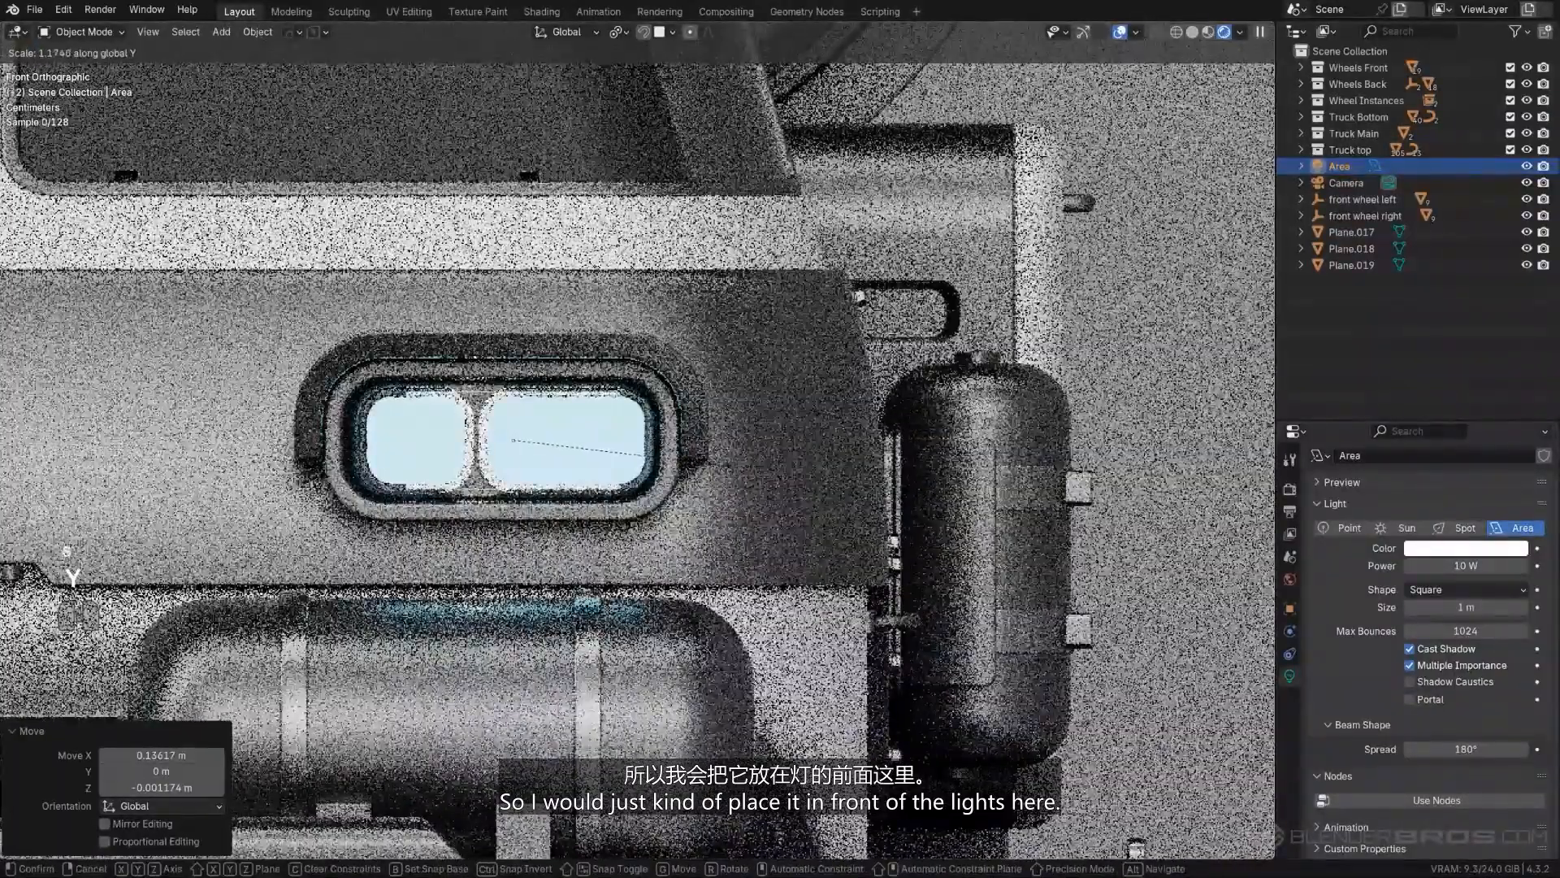
click(642, 471)
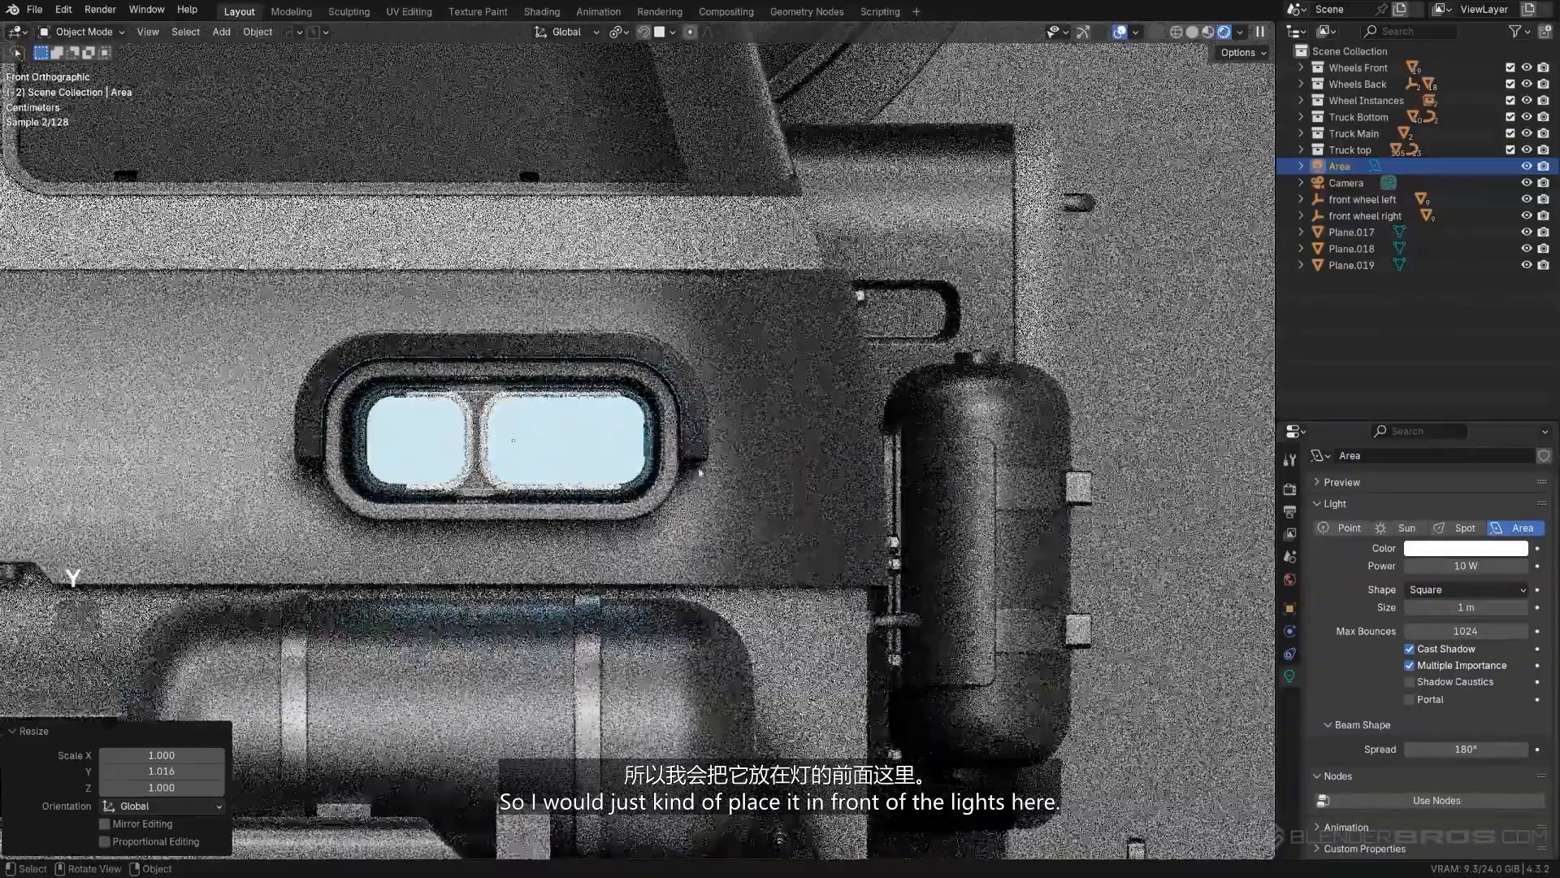
- Move the area light about 0.32 m forward along Y, out of the headlight housing
scroll(637, 443, down, 3)
middle_drag(687, 445, 627, 484)
key(g)
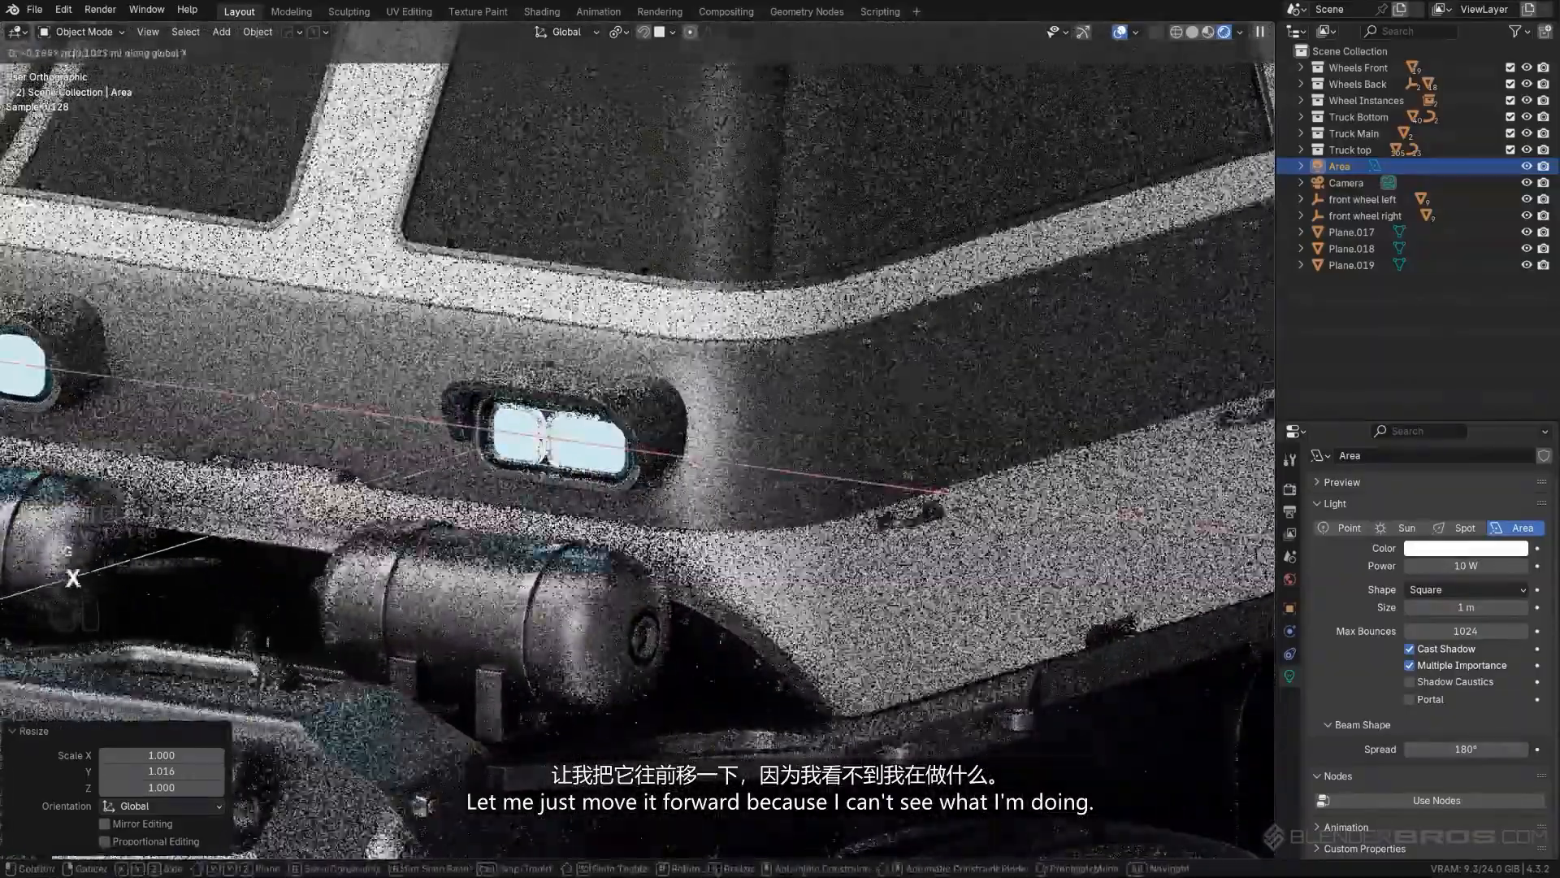
key(y)
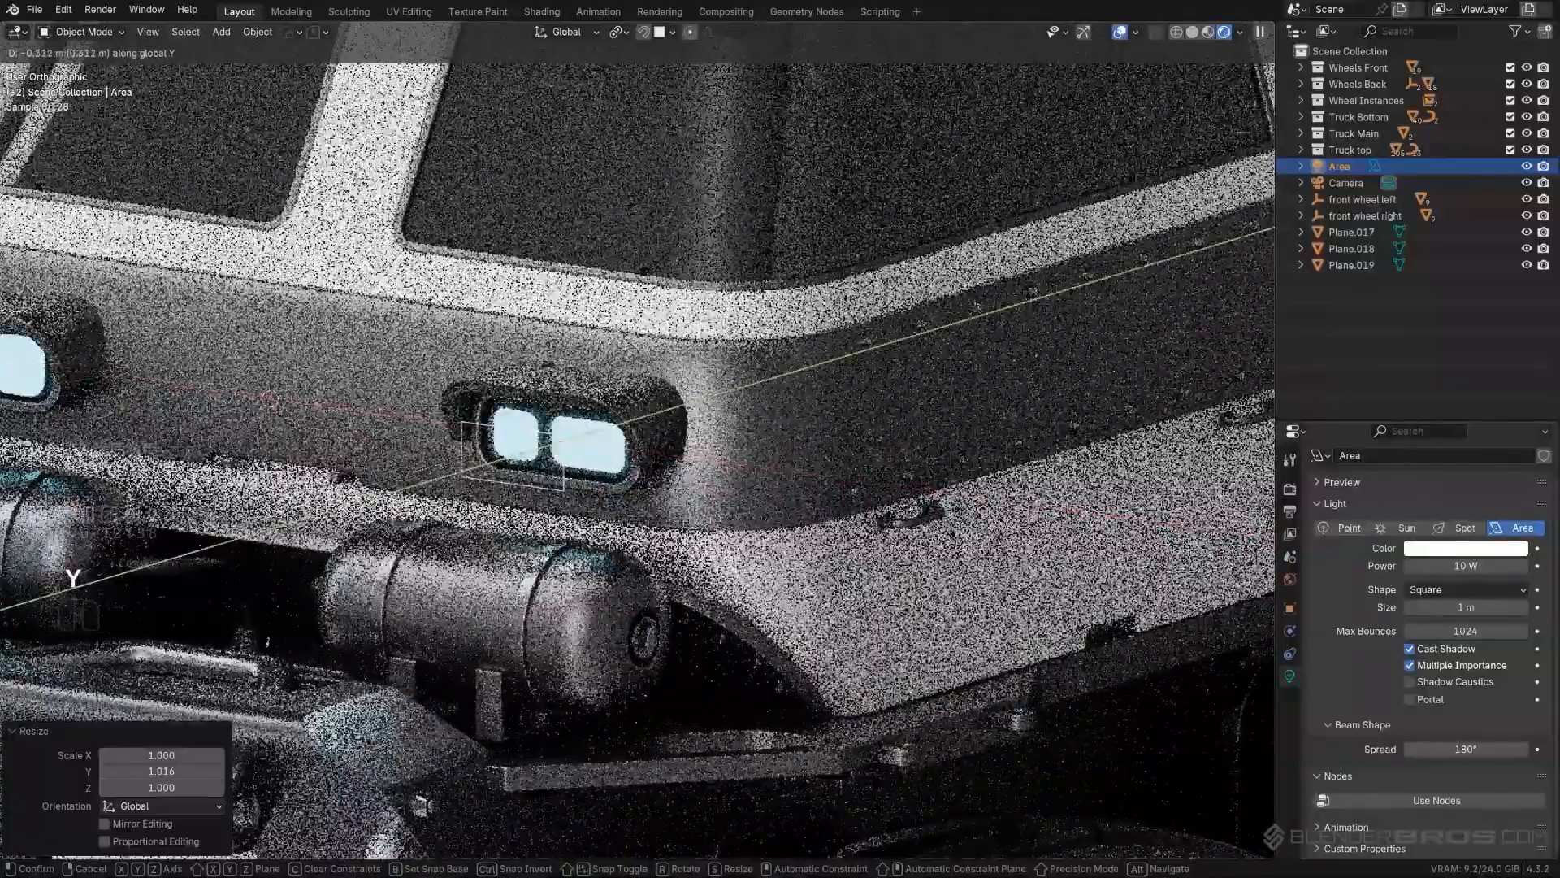
click(638, 490)
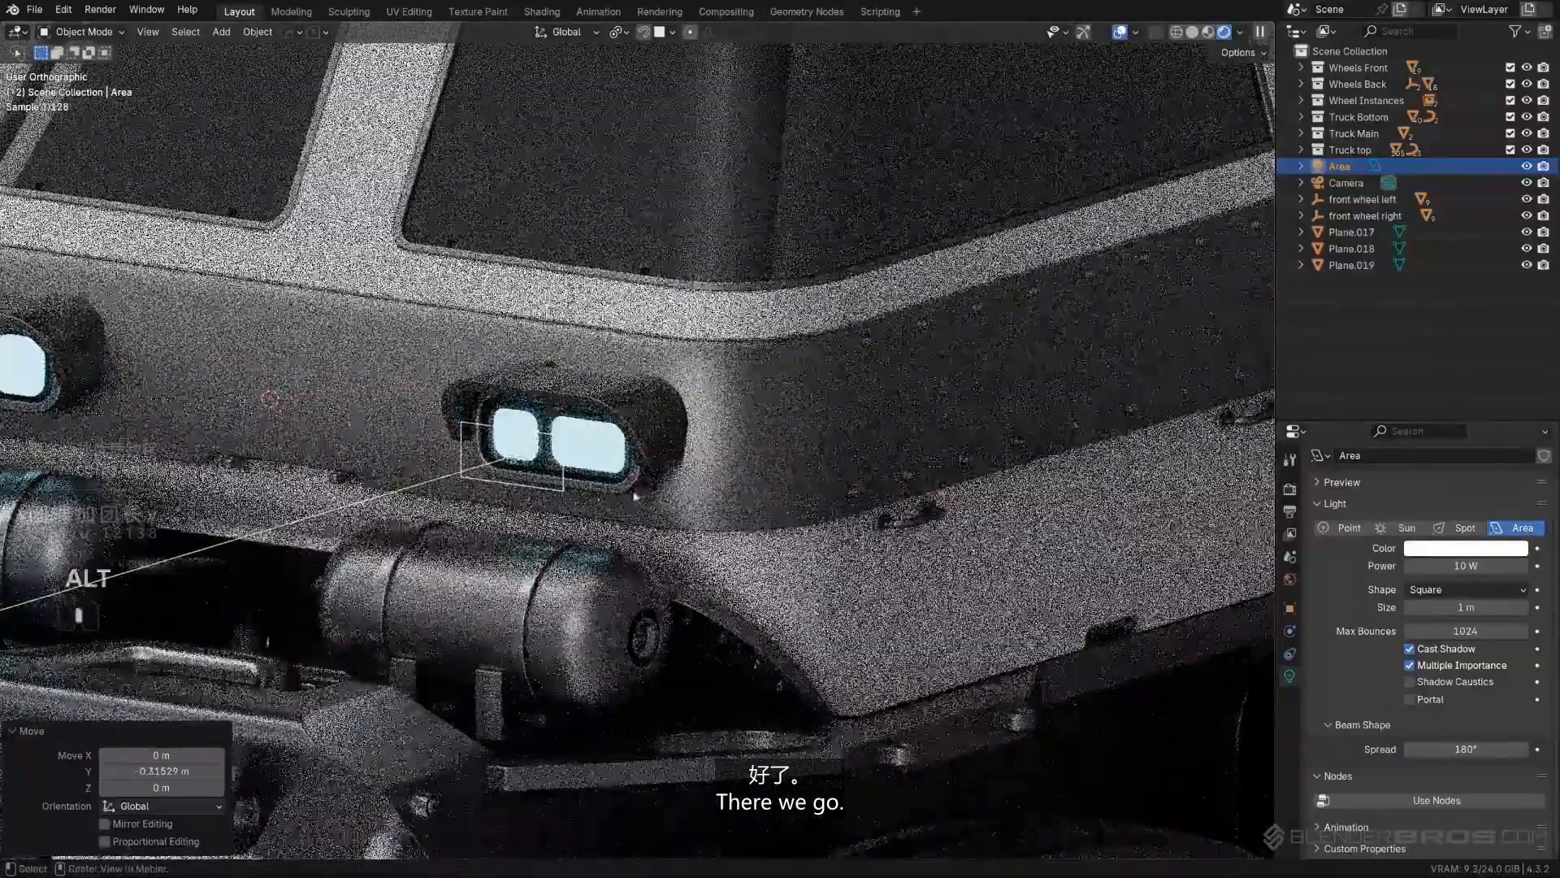
- Widen the area light along X by about 1.24 and nudge it about 0.02 m sideways to cover both headlight lenses
alt+middle_drag(637, 491, 653, 463)
scroll(650, 446, up, 5)
key(s)
key(x)
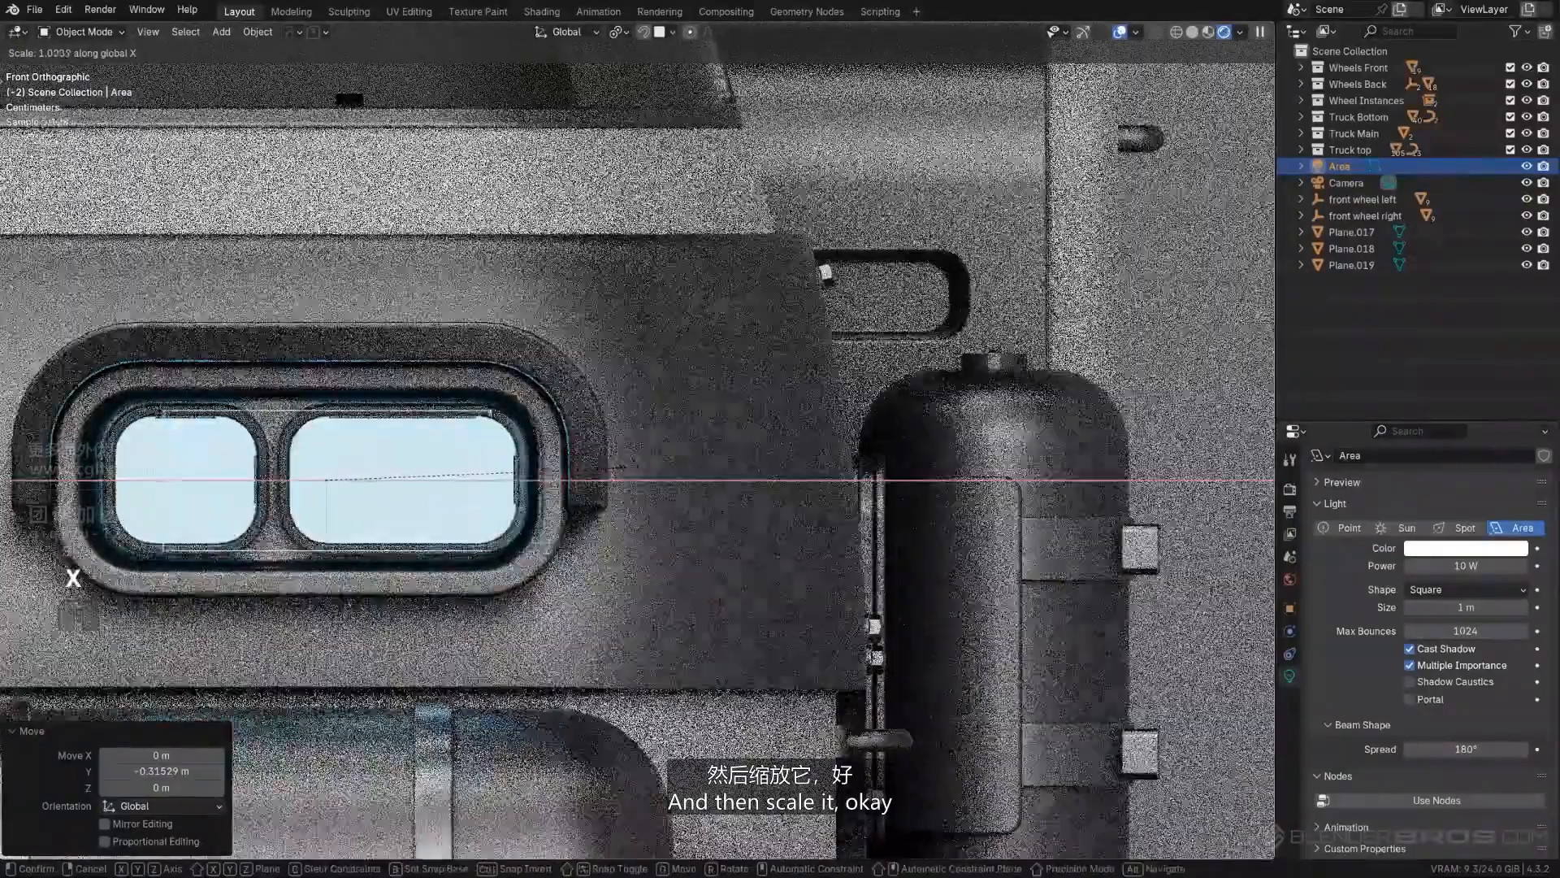
click(672, 467)
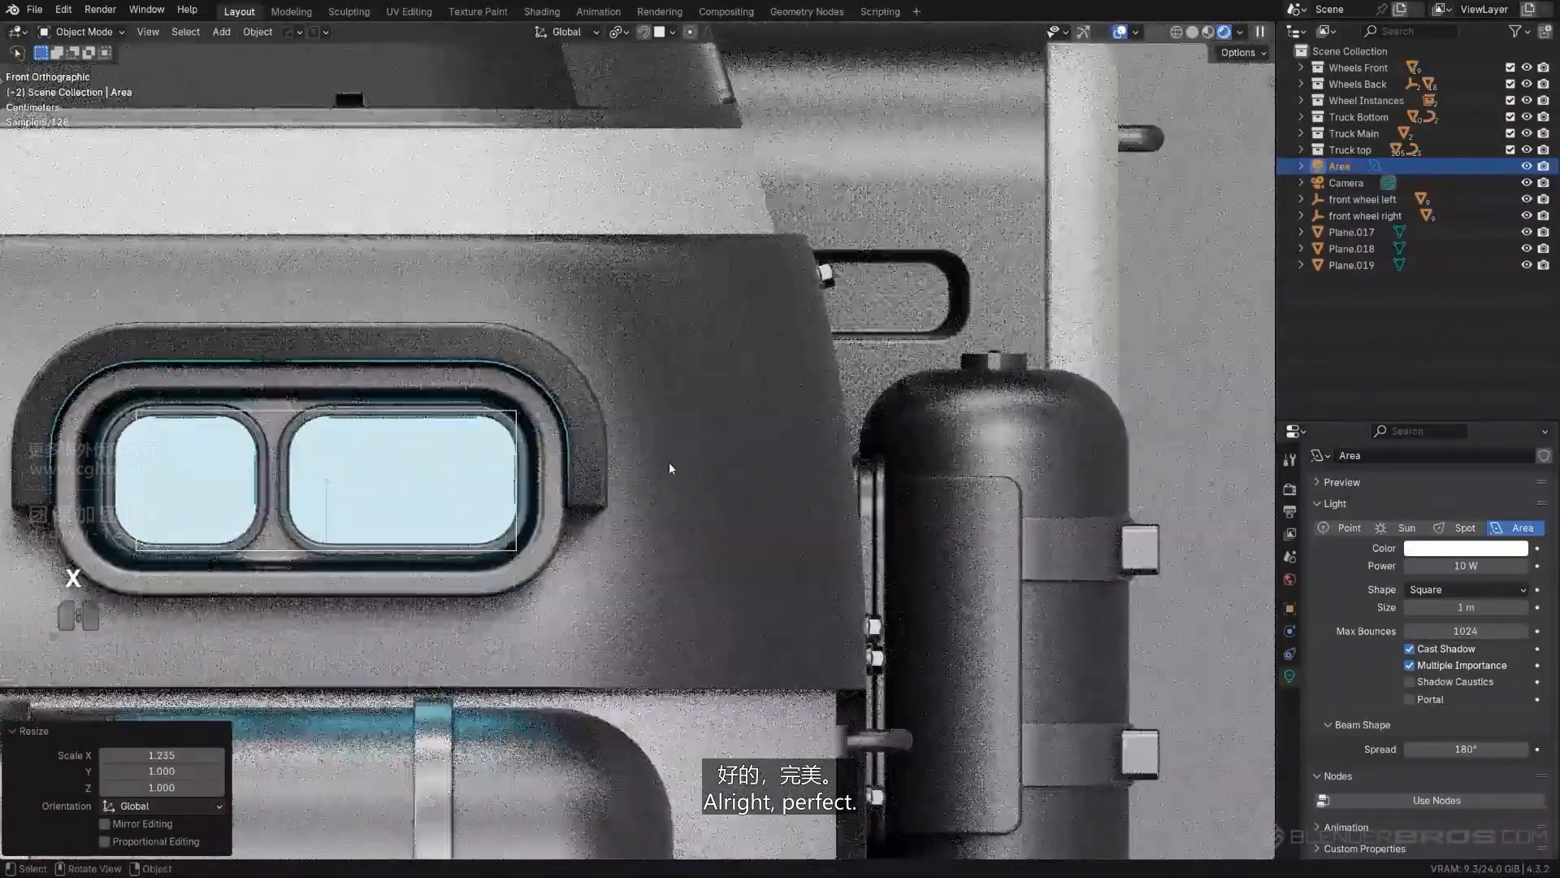
key(g)
click(645, 466)
- Move the area light about 0.29 m back along Y so it sits just in front of the headlight lenses
scroll(649, 479, down, 6)
middle_drag(648, 484, 617, 455)
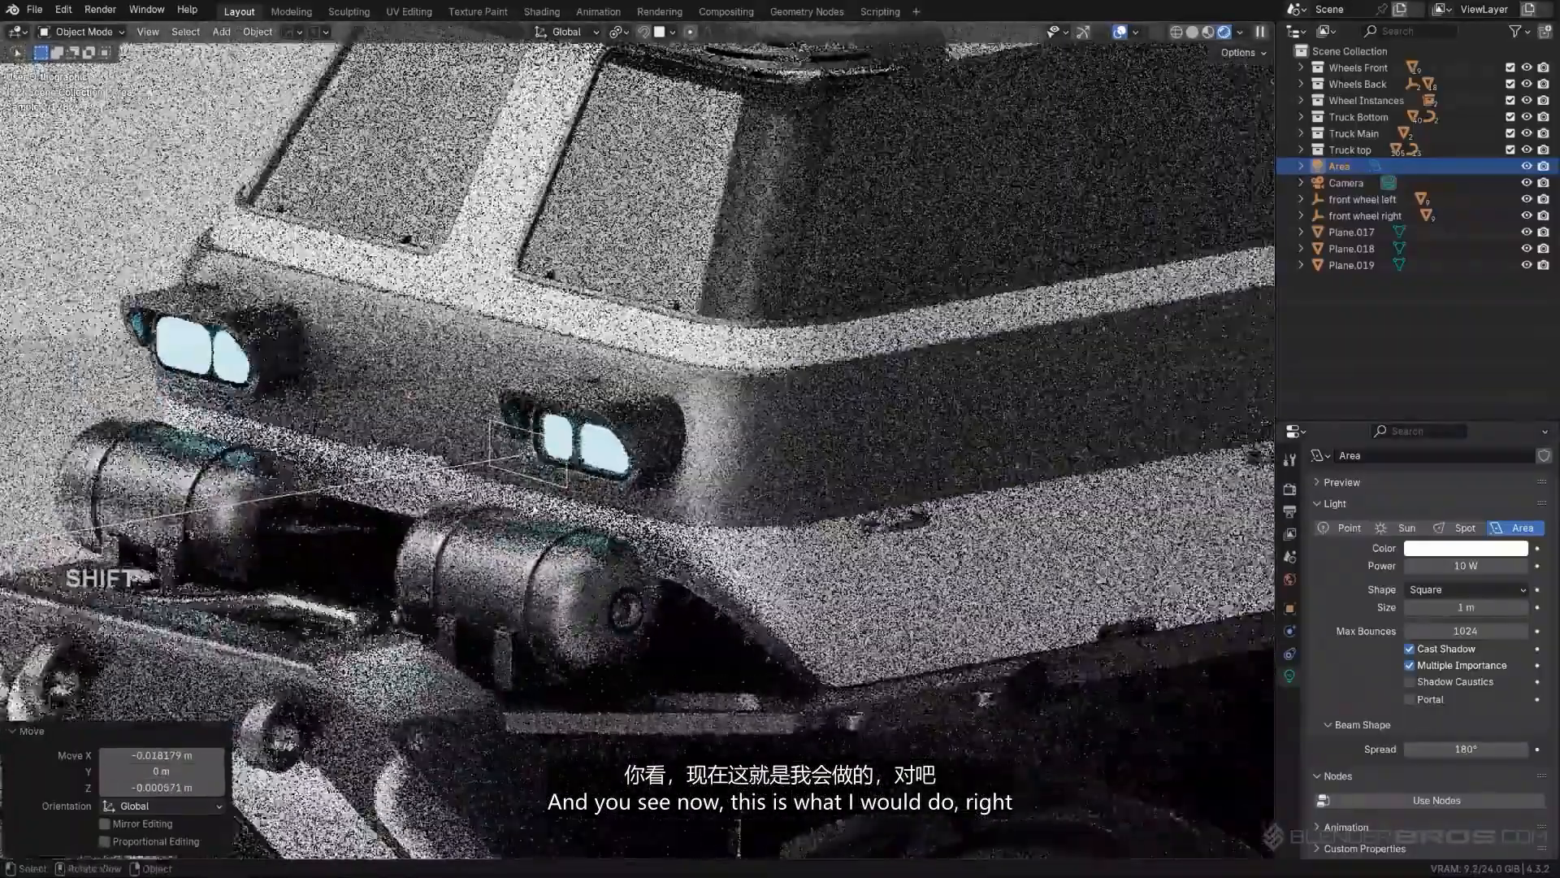
key(g)
key(y)
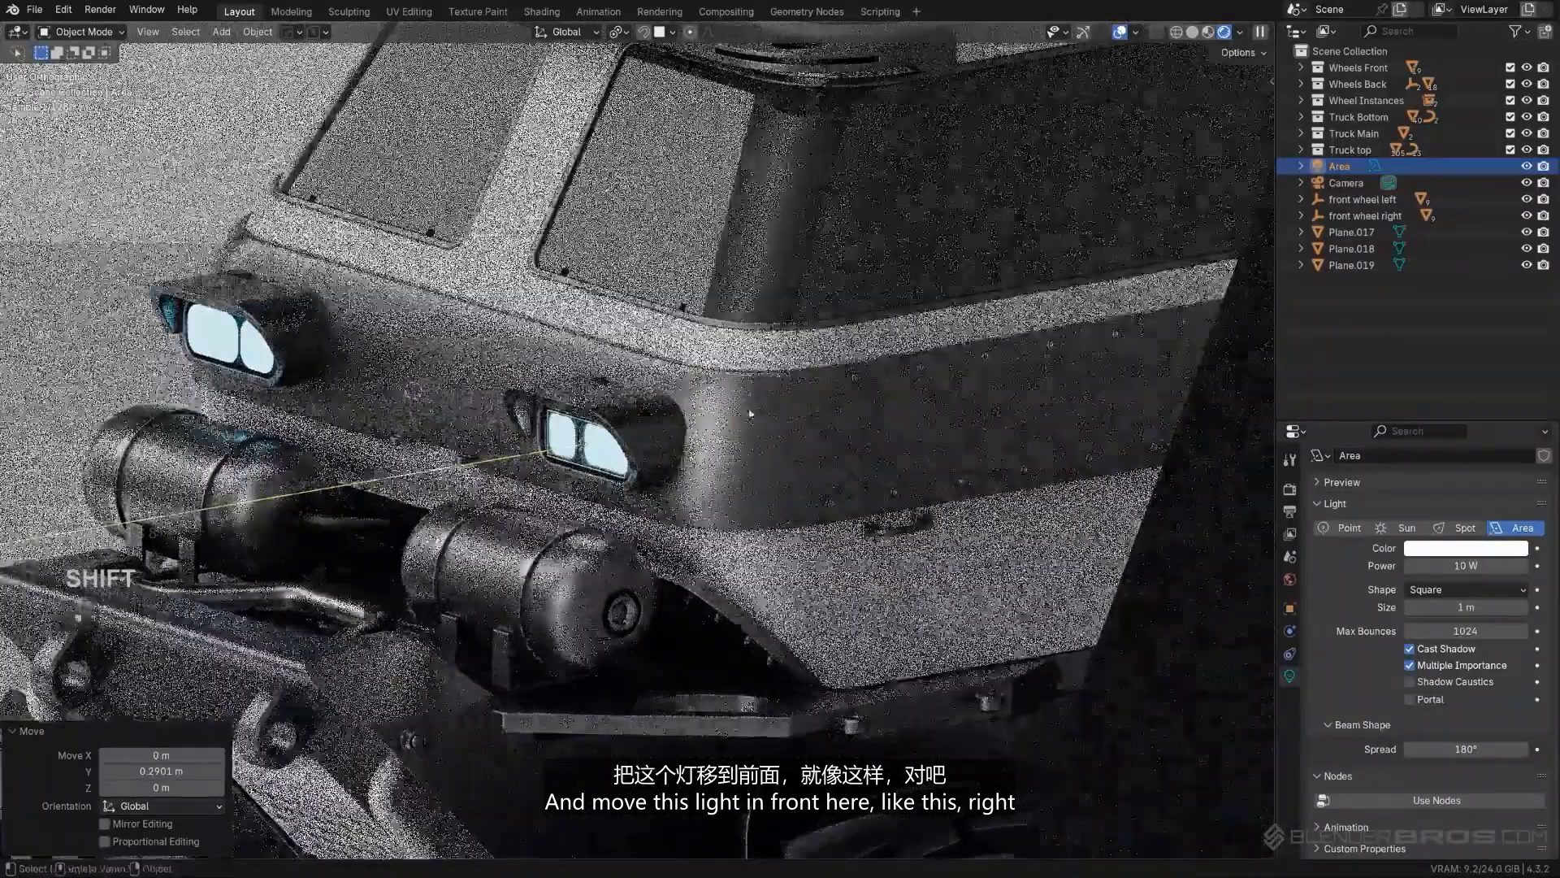
click(579, 436)
- Try moving the area light across the truck's front to preview the light it casts
scroll(694, 420, down, 6)
scroll(693, 420, up, 8)
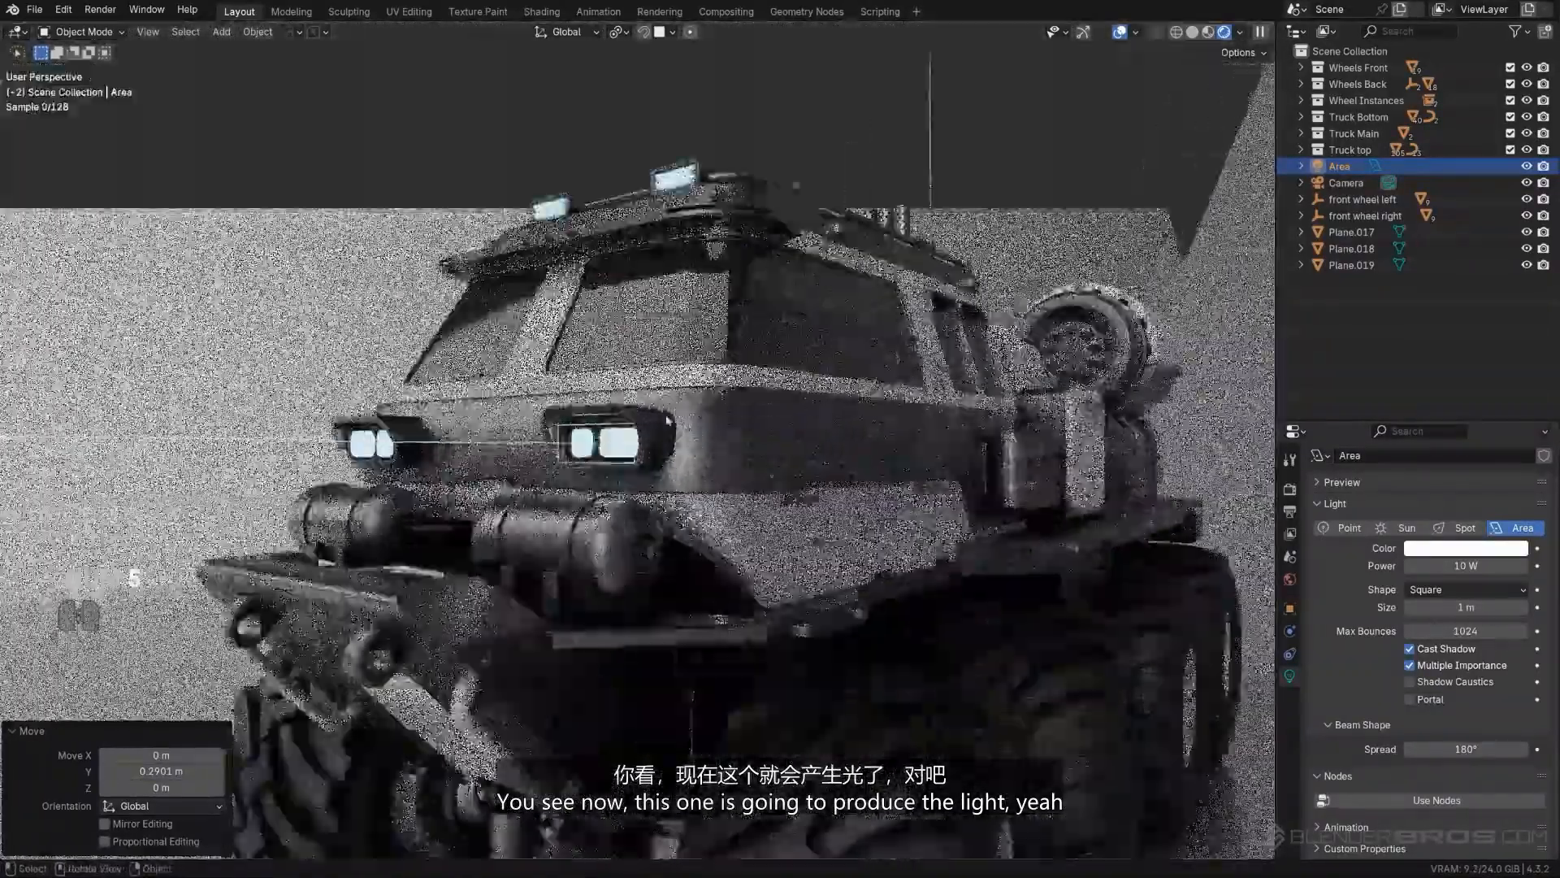
scroll(555, 310, down, 2)
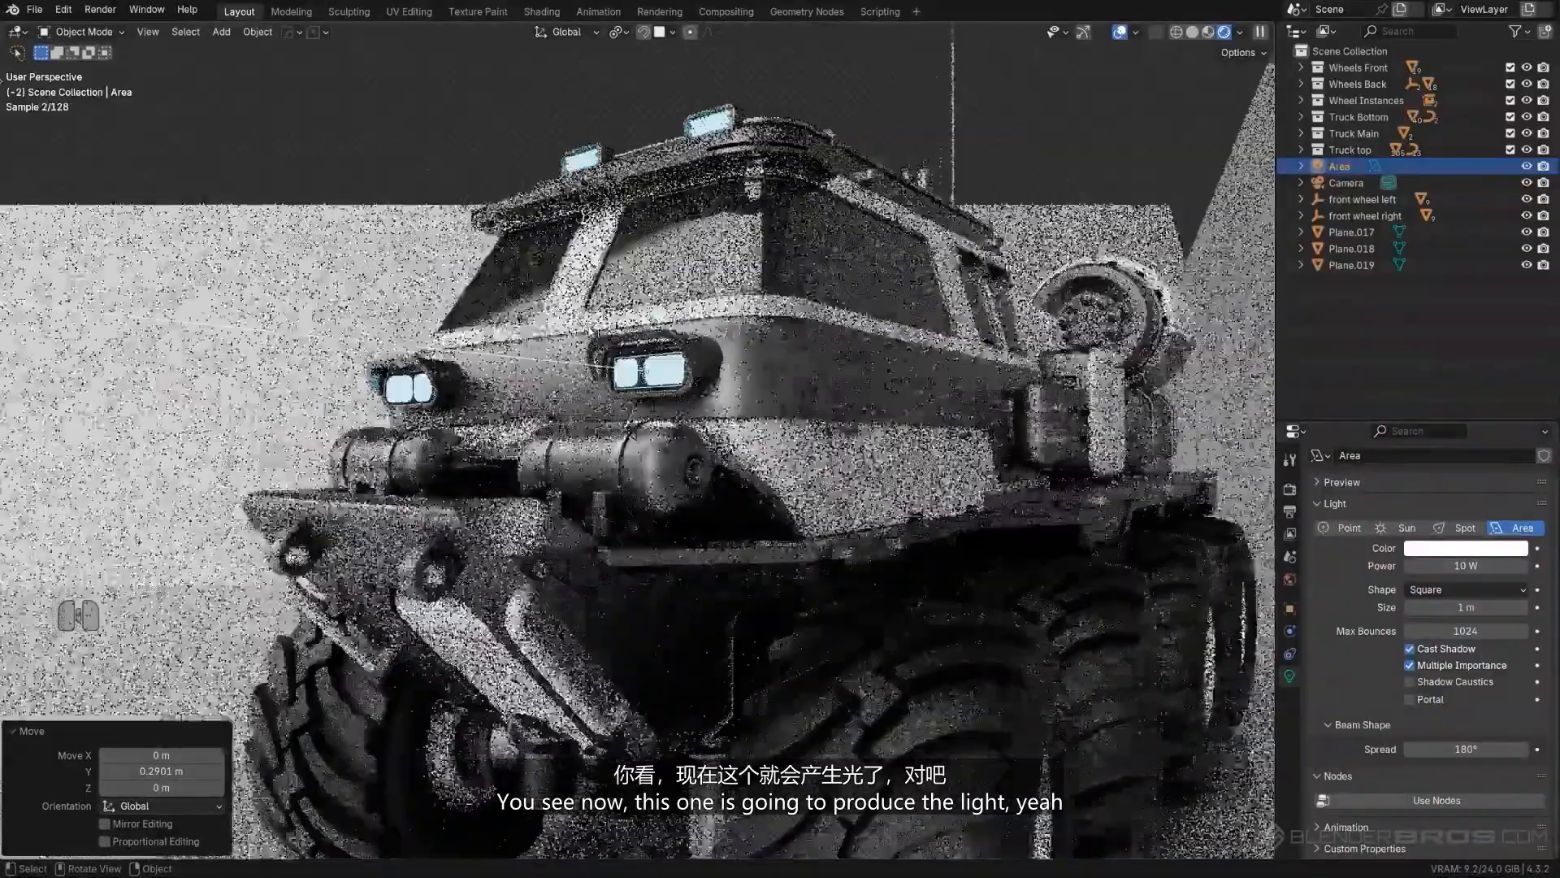
key(g)
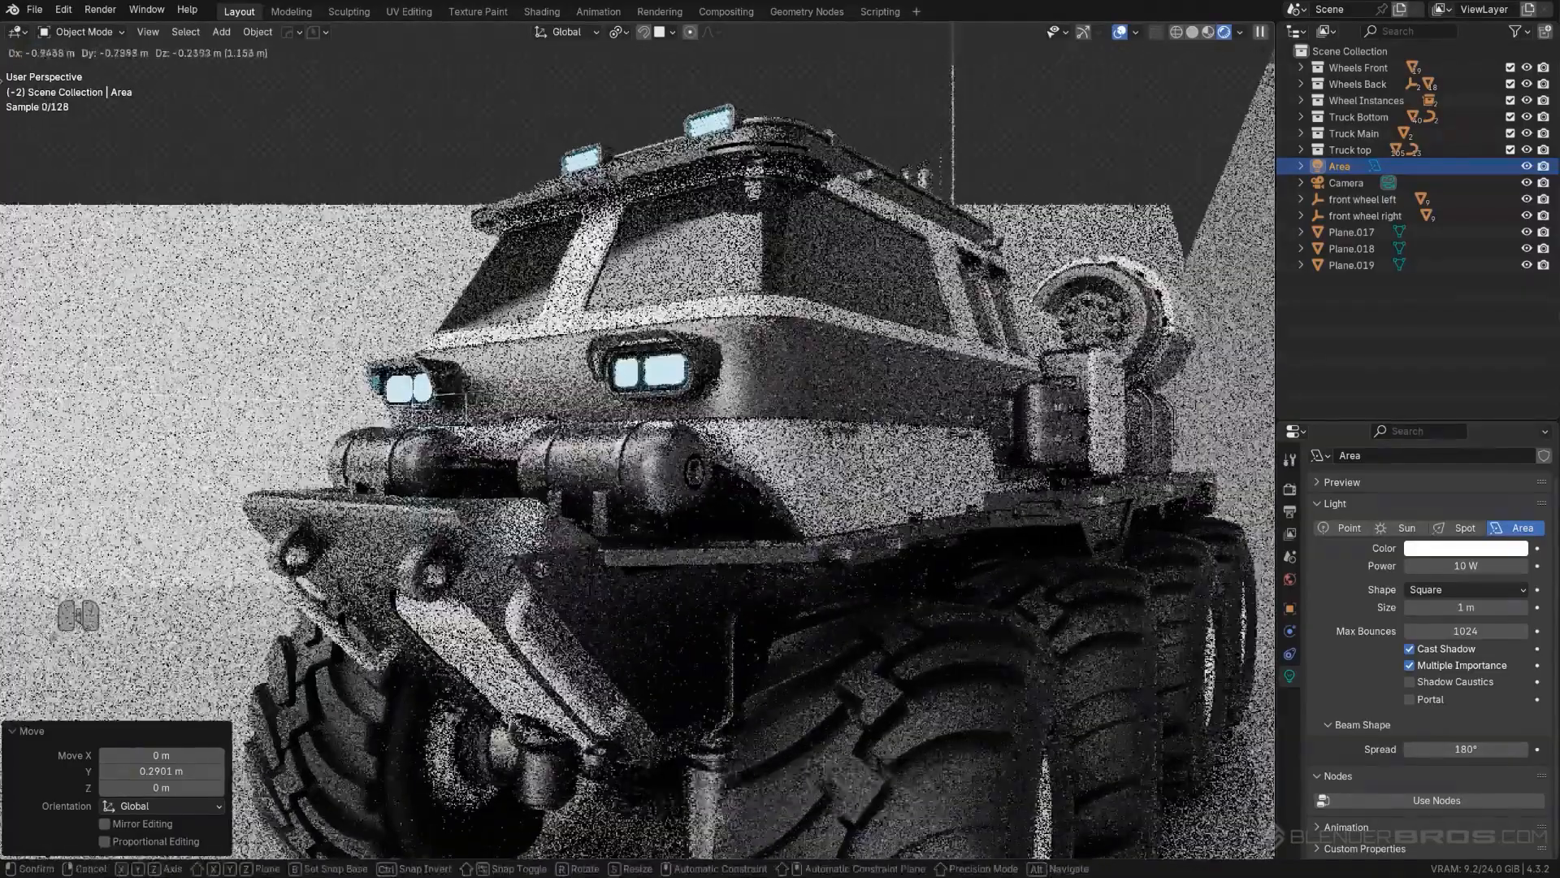
right_click(585, 529)
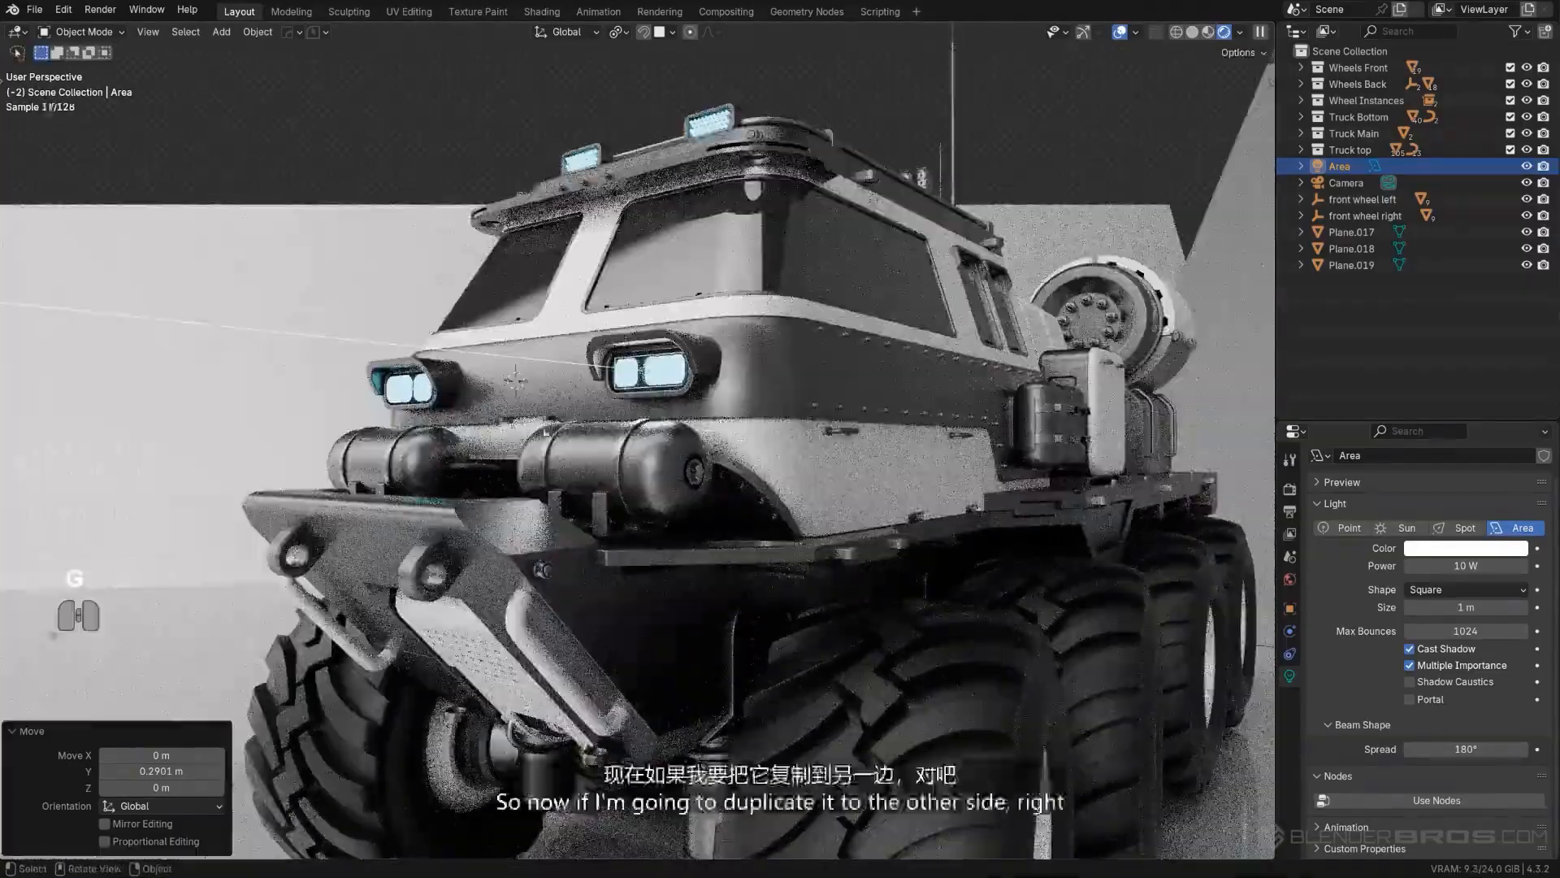
- Duplicate the area light about 2.39 m along negative X onto the opposite headlight
middle_drag(660, 423, 689, 409)
key(shift+d)
key(x)
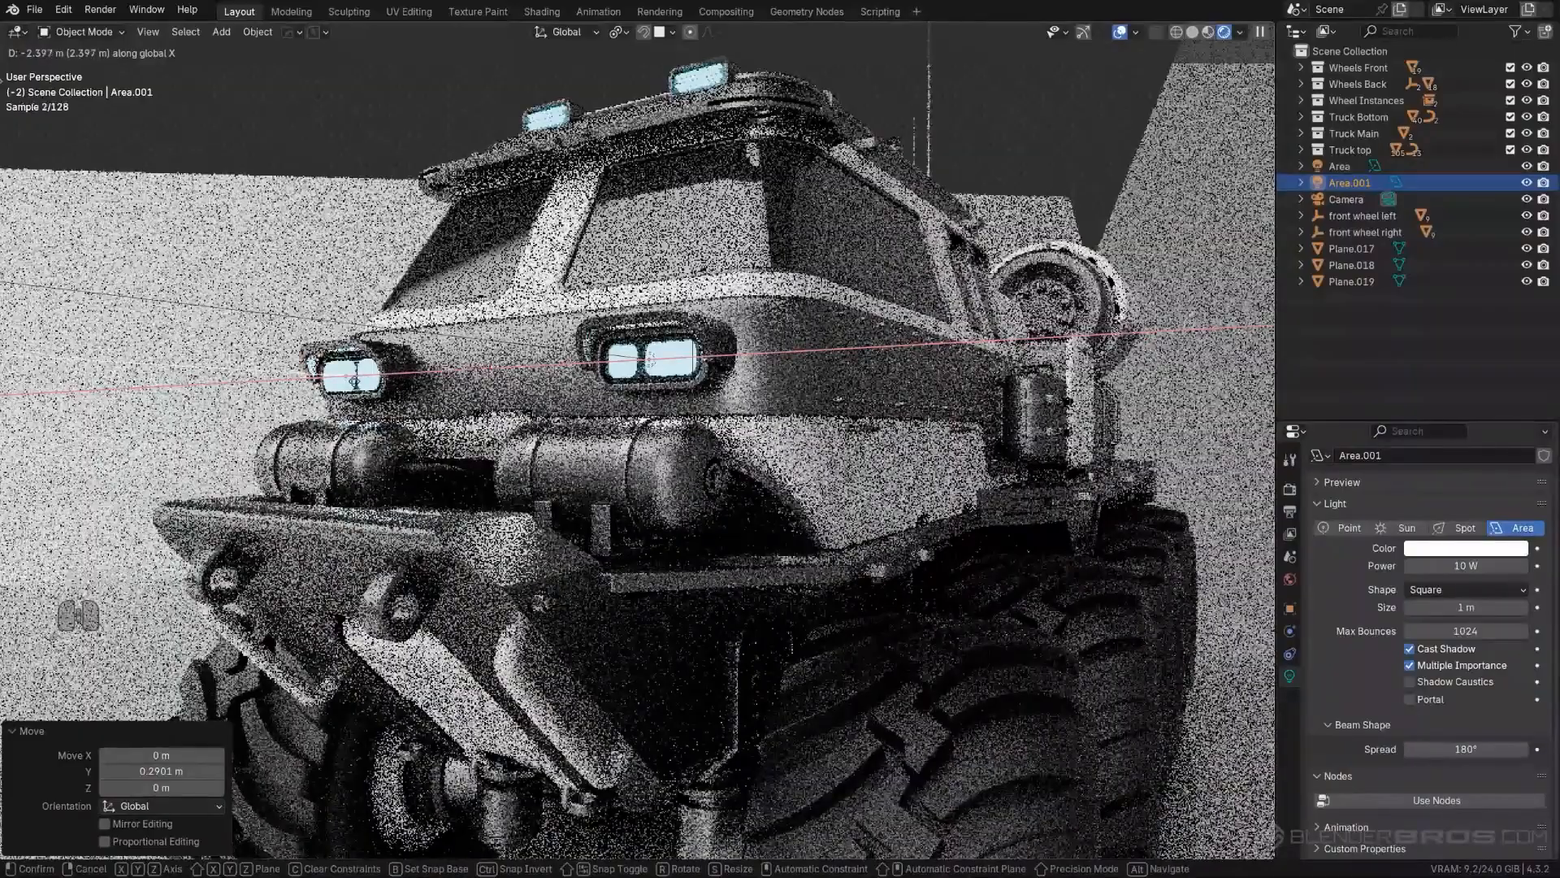
click(354, 379)
- Duplicate the second headlight's area light in front view and place the copy over a roof light
middle_drag(355, 380, 501, 431)
key(KP_5)
scroll(341, 374, down, 5)
middle_drag(567, 379, 490, 424)
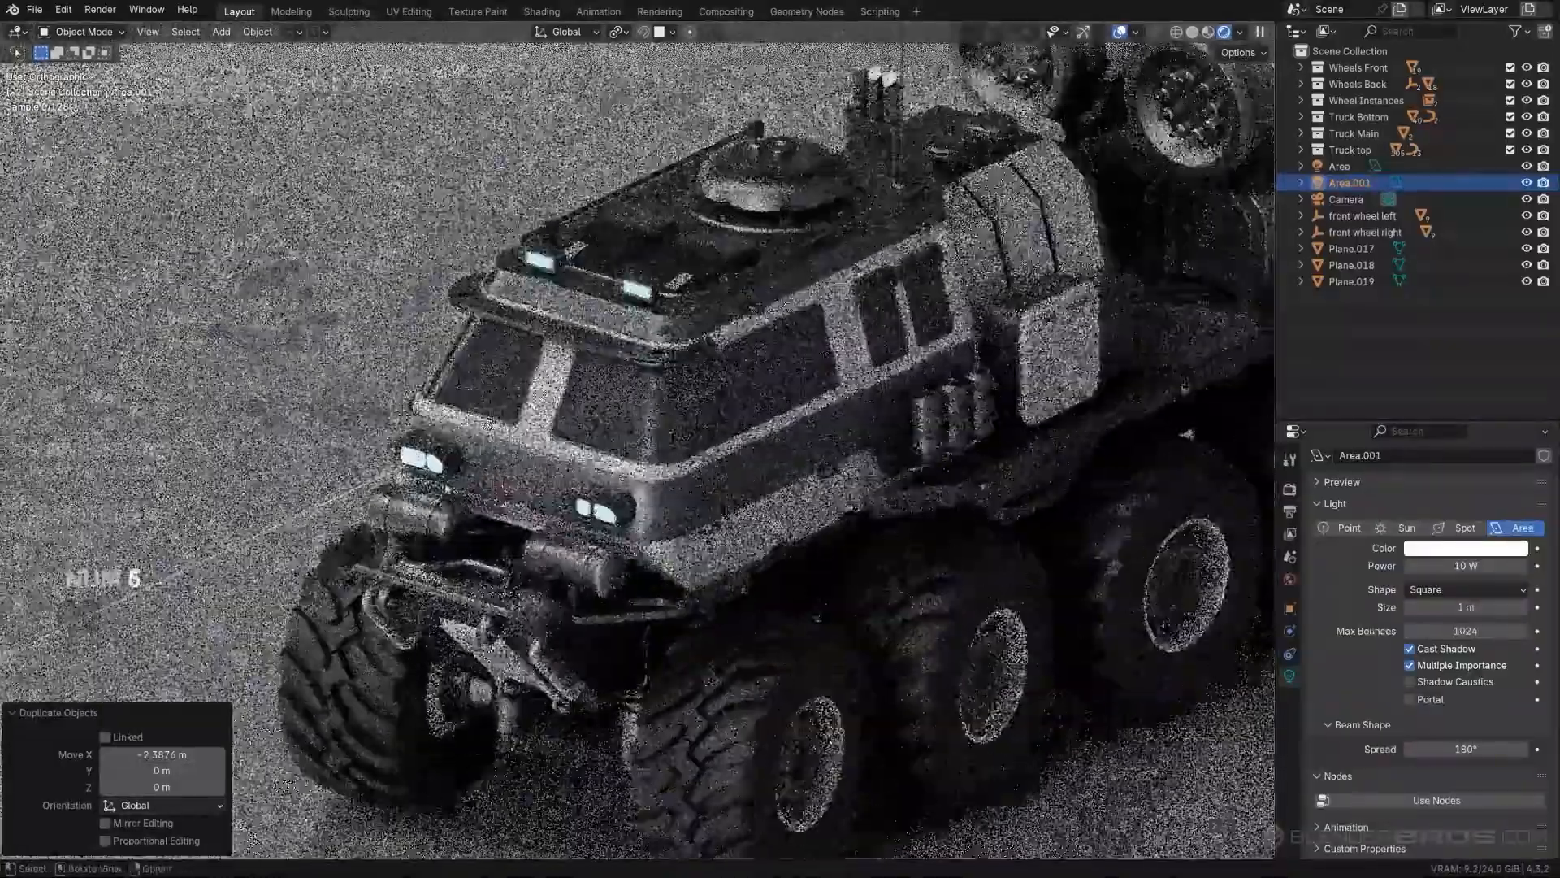
key(KP_5)
click(354, 512)
click(335, 492)
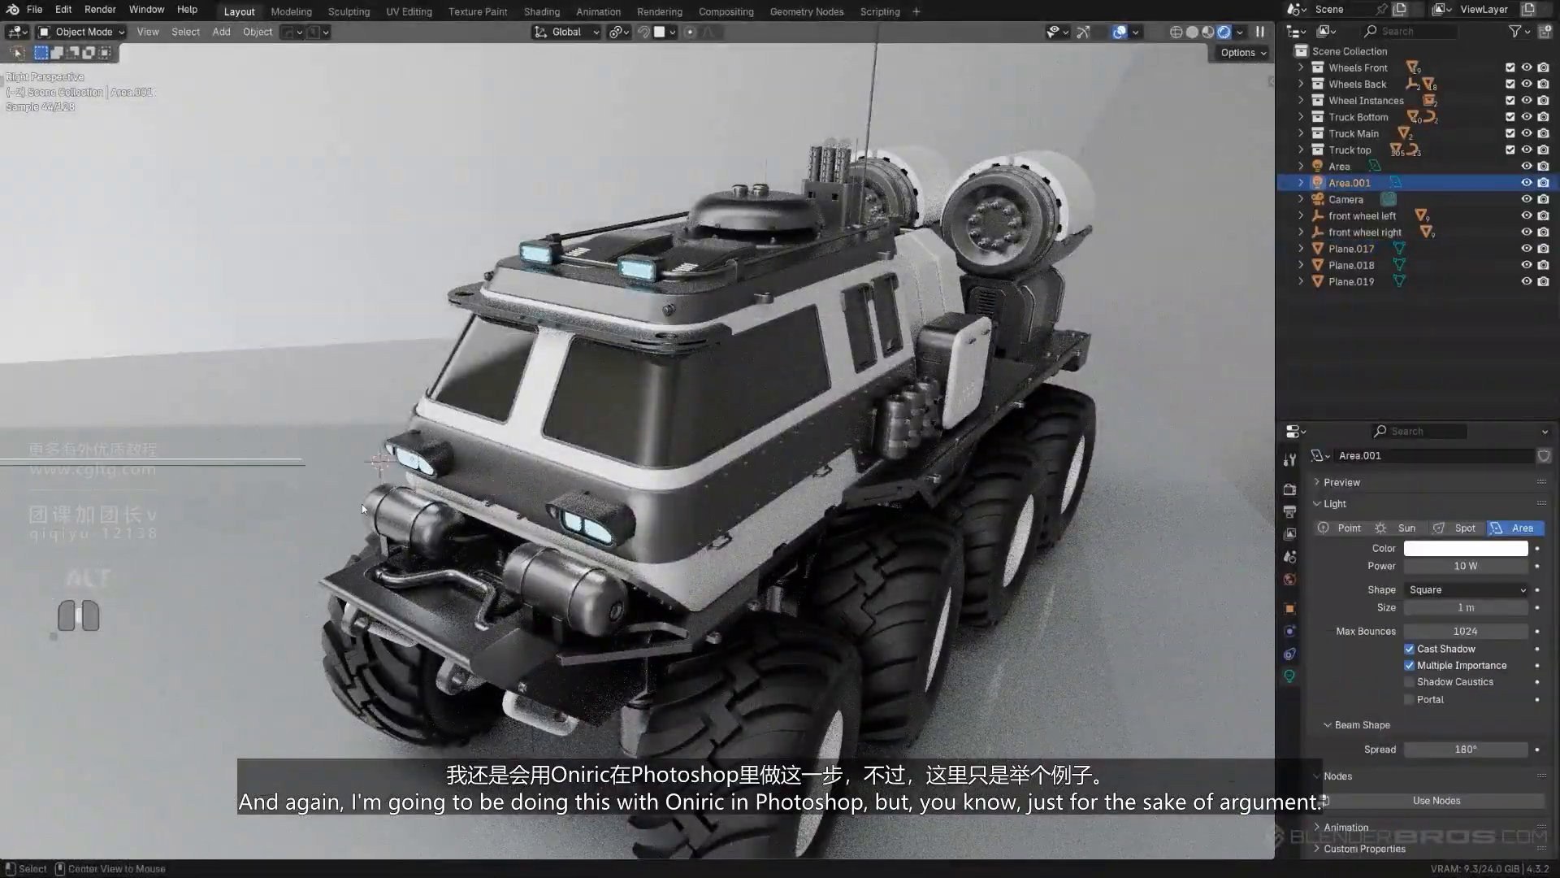
alt+middle_drag(363, 504, 503, 505)
key(KP_5)
key(shift+d)
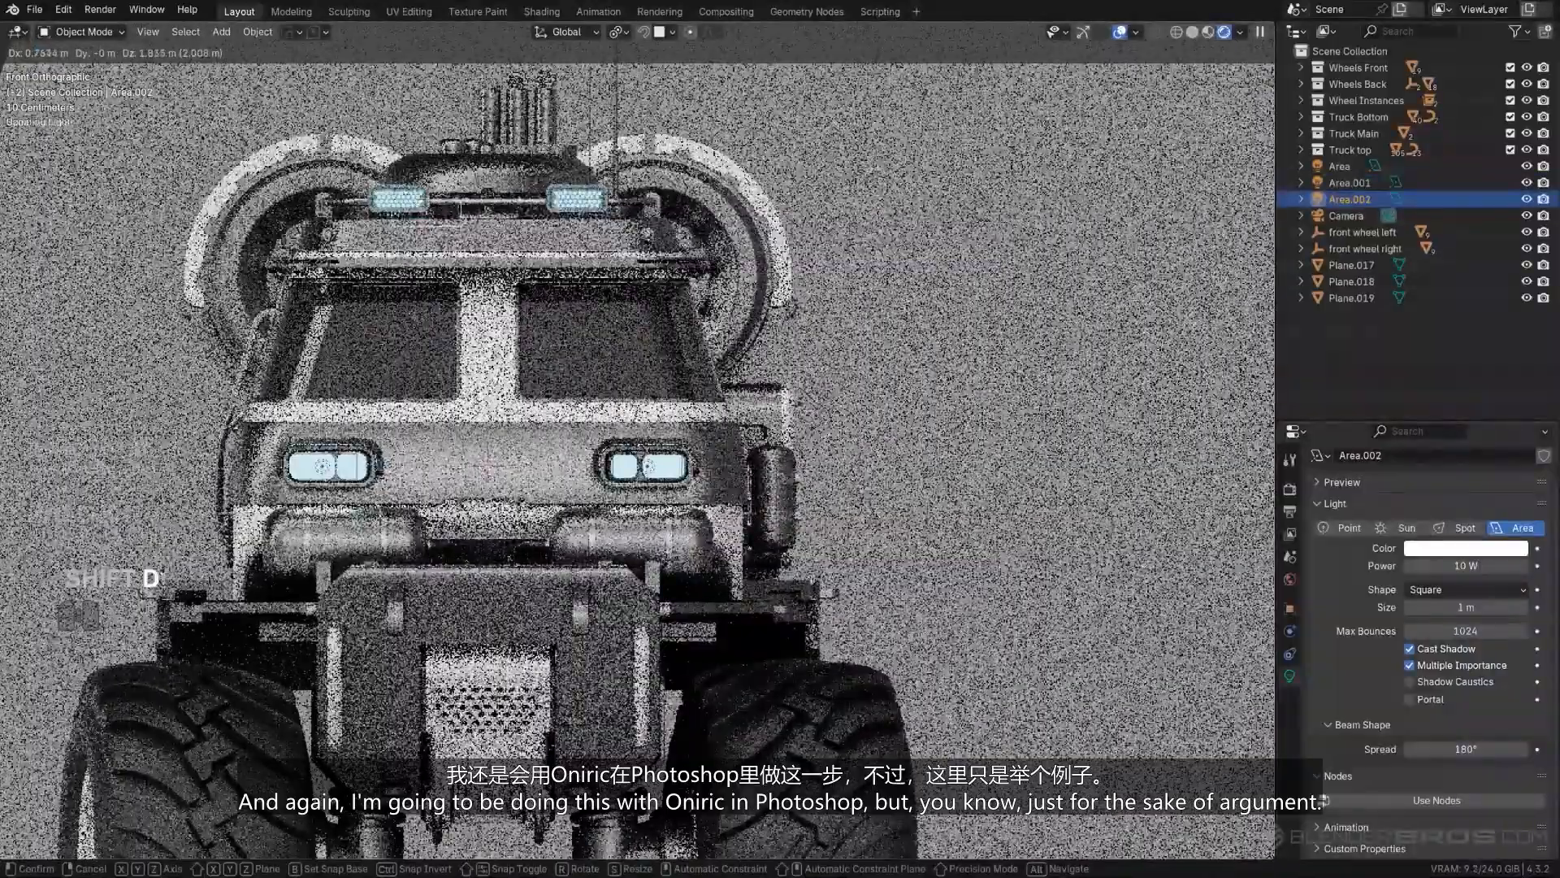
shift+middle_drag(509, 235, 495, 470)
- Scale the copied area light by about 0.68 and move it about 1.33 m back along Y to the front of the roof light
scroll(650, 439, up, 2)
key(s)
click(622, 418)
scroll(622, 419, up, 1)
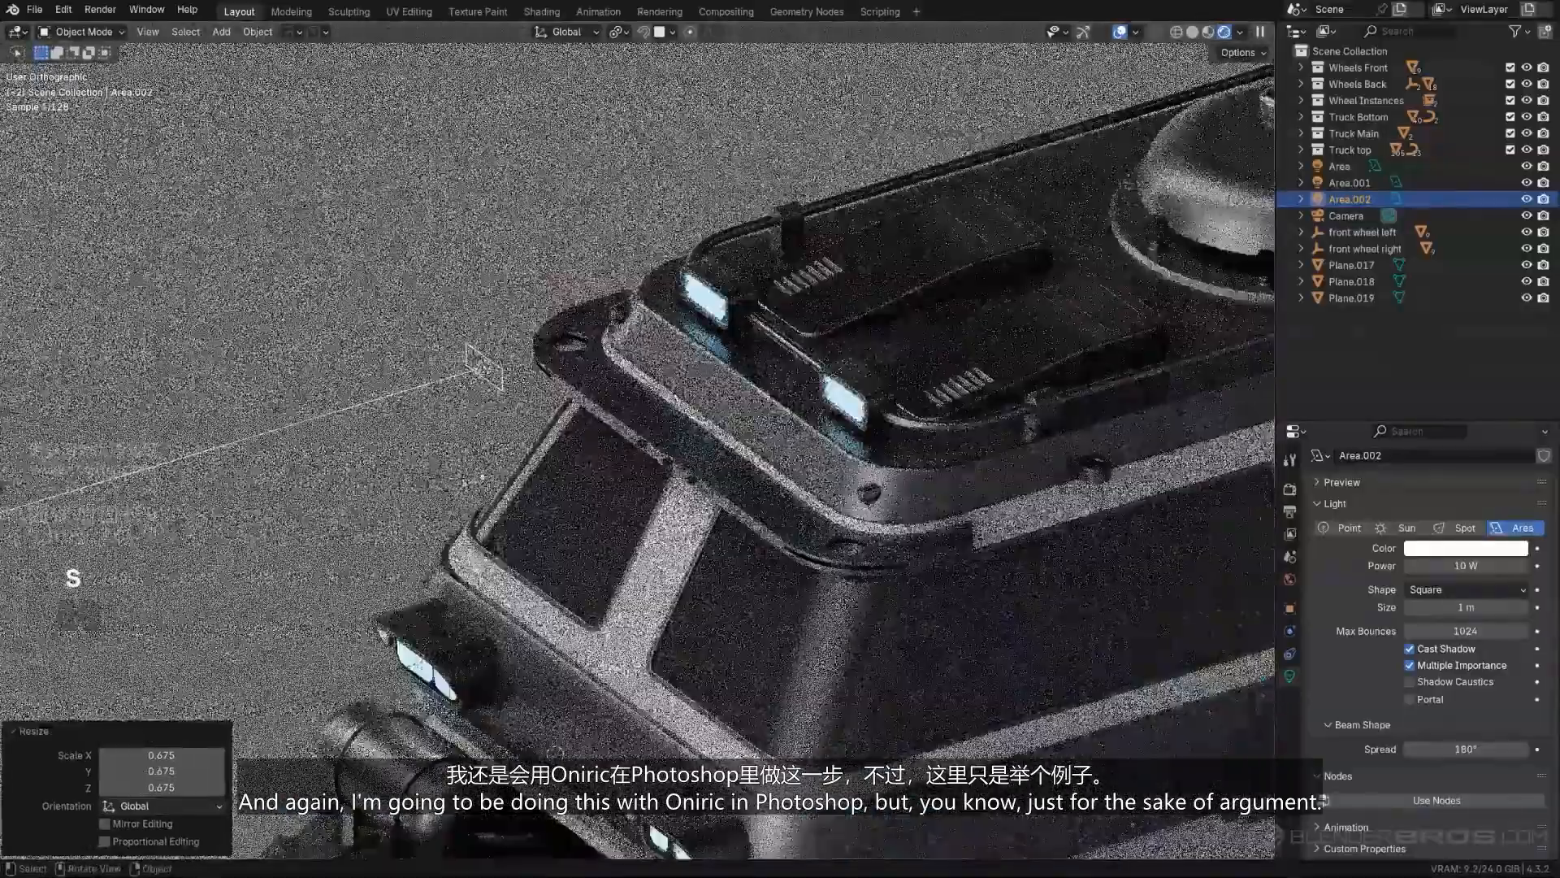
key(g)
key(y)
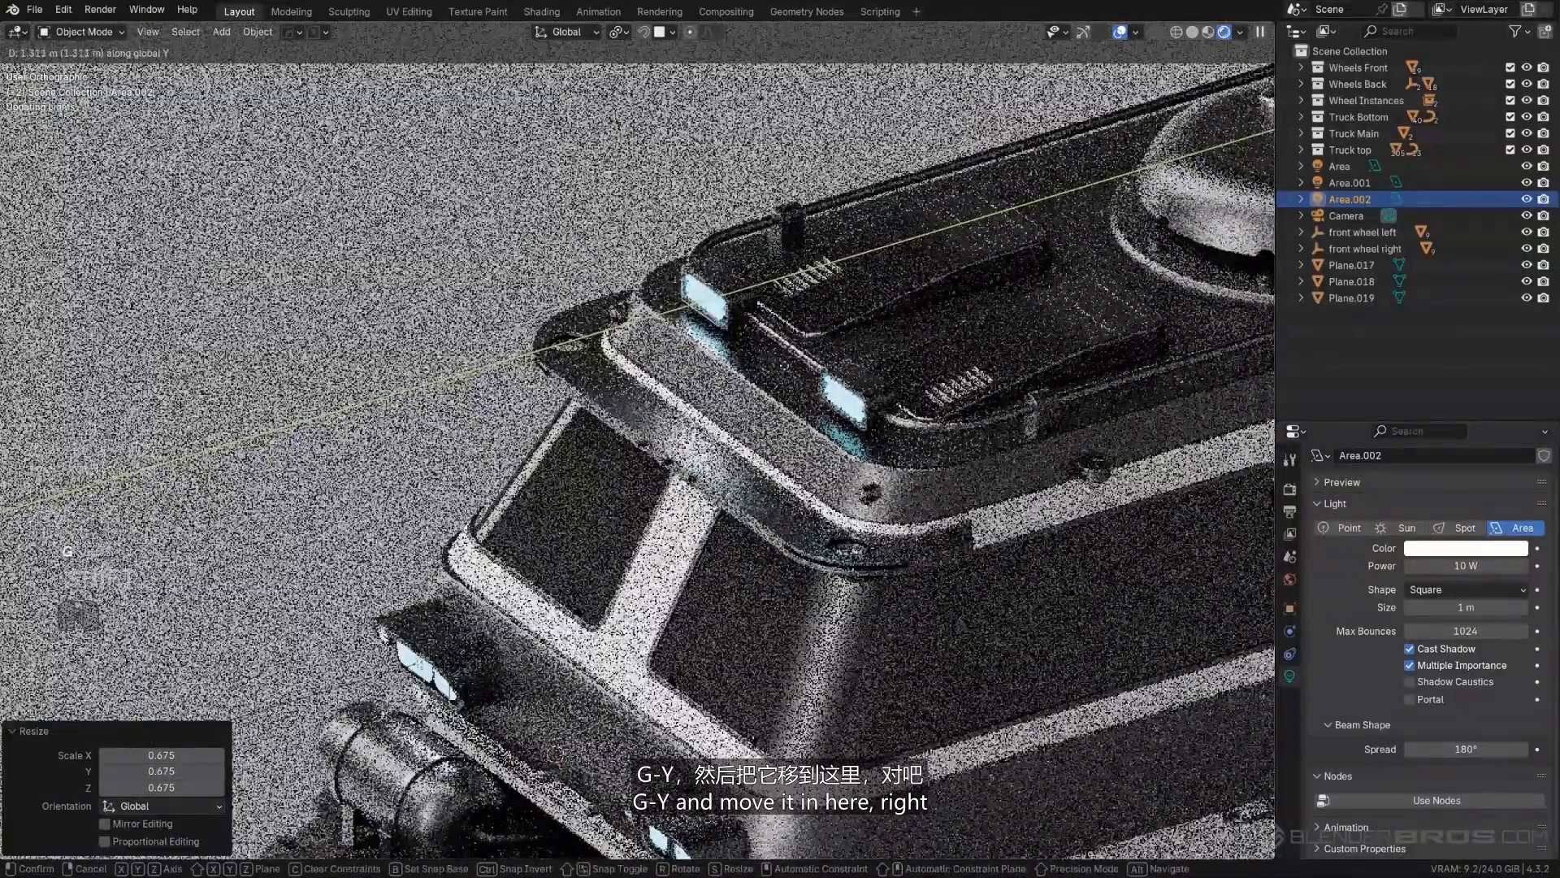
click(803, 379)
- Duplicate the roof light's area light about 1.31 m along X onto the other roof light and return to the camera view
key(x)
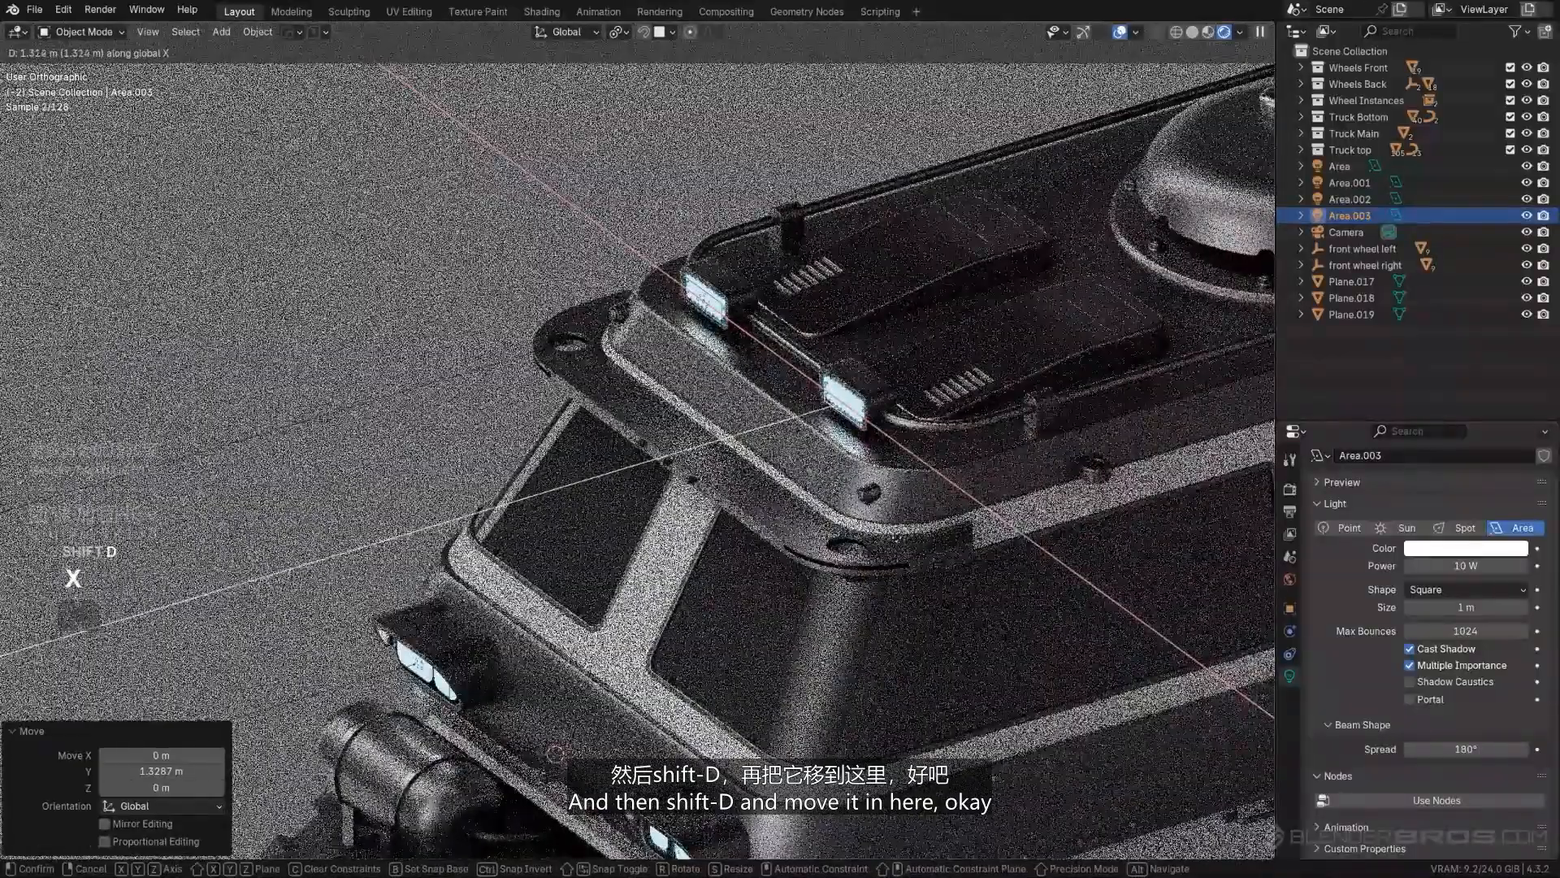
click(876, 538)
scroll(874, 538, down, 8)
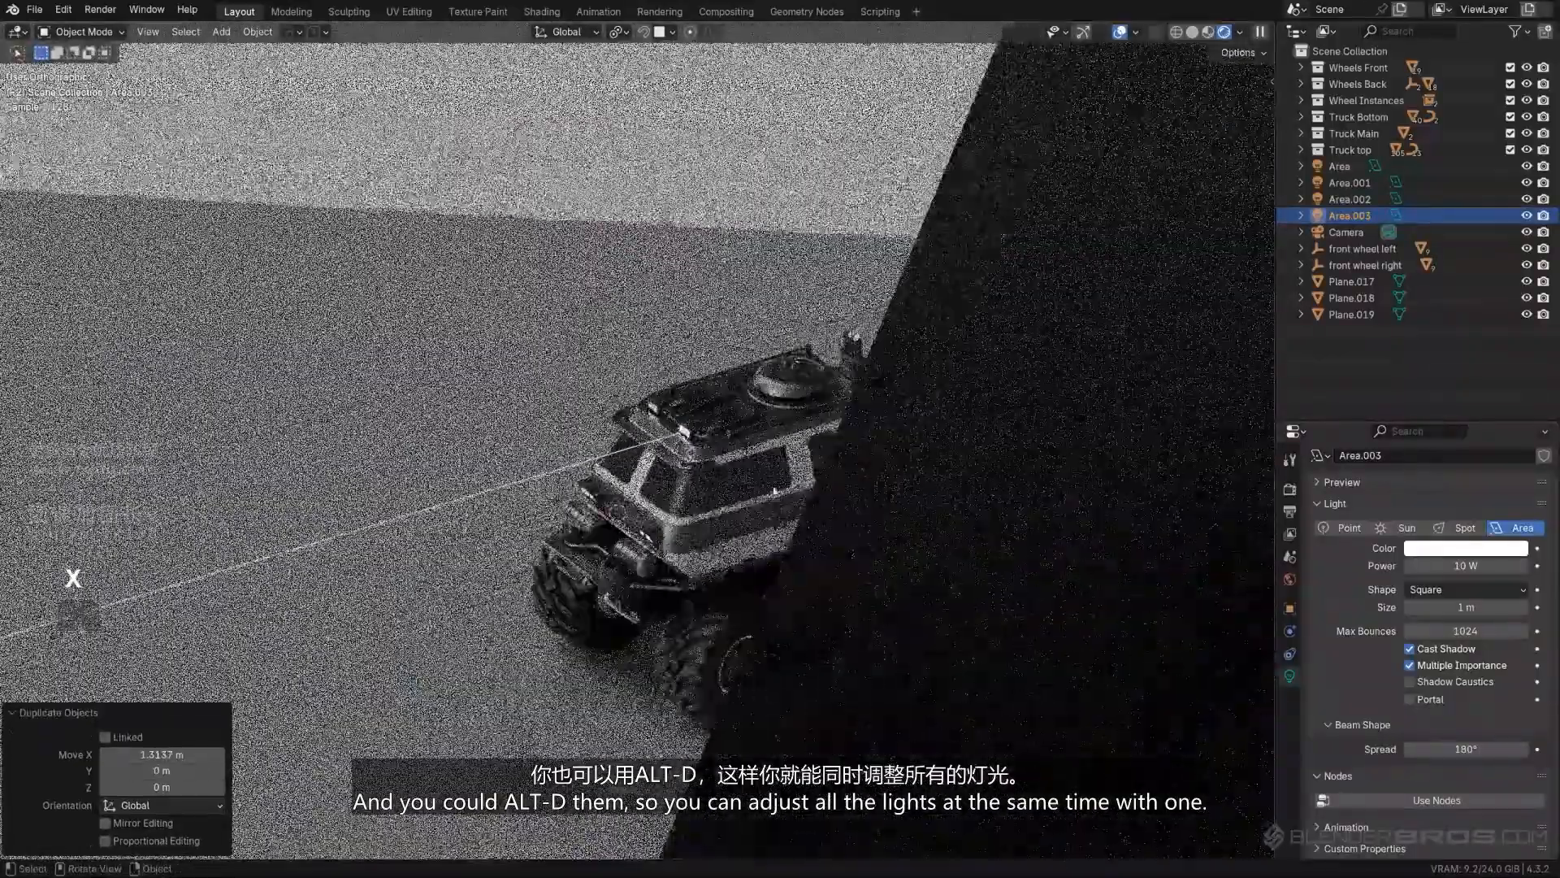
key(KP_5)
scroll(749, 488, up, 8)
middle_drag(707, 495, 707, 411)
scroll(748, 464, down, 12)
key(KP_0)
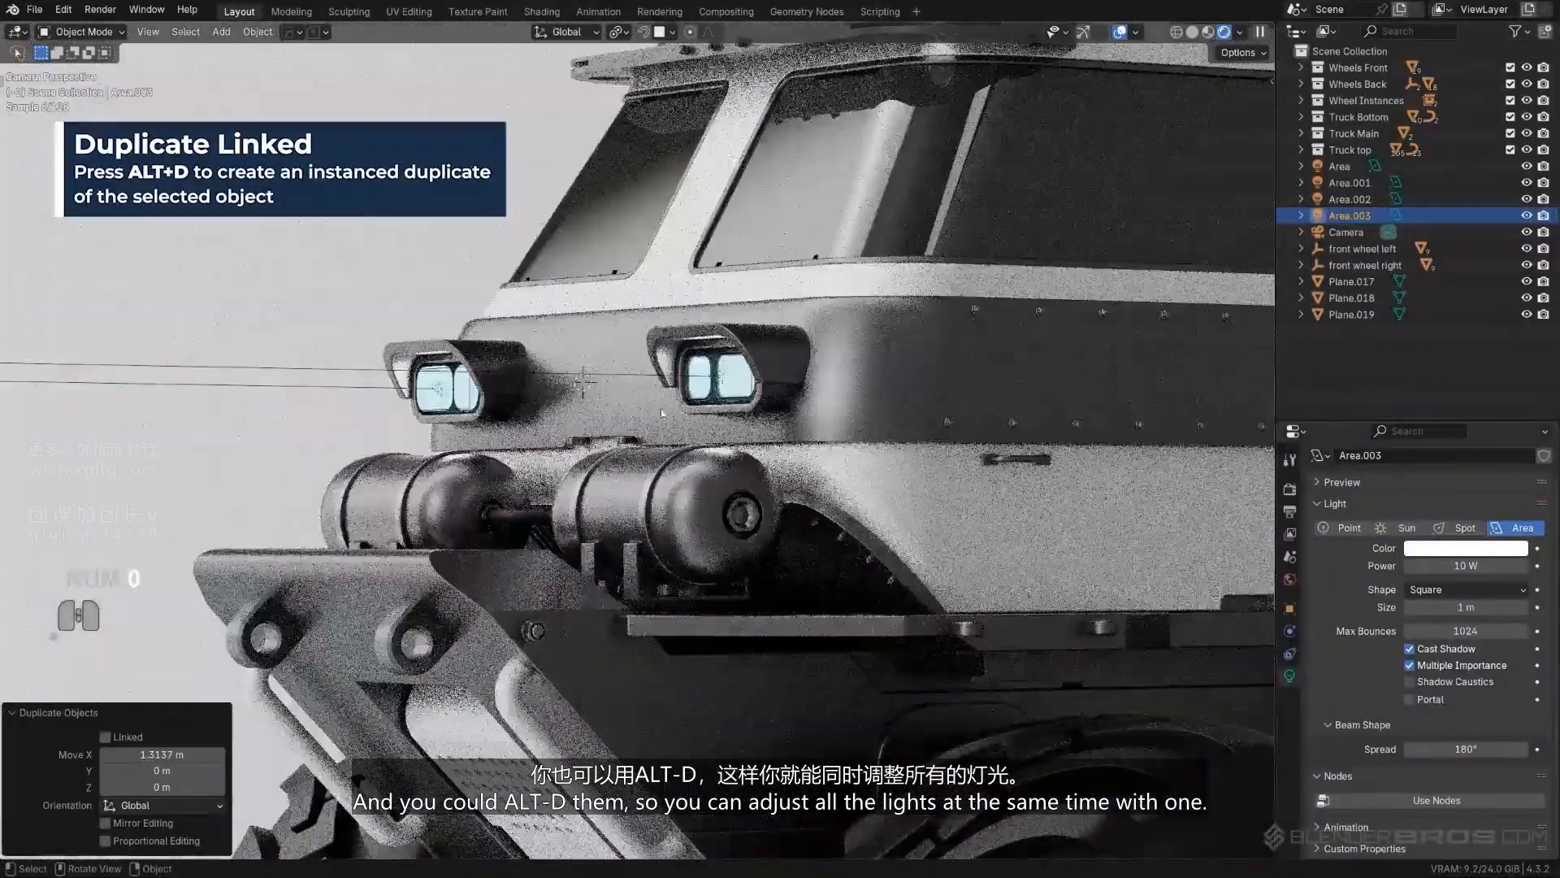
scroll(707, 411, down, 9)
- Select all four area lights at the headlights and roof lights and move them to a new collection named Render
click(439, 421)
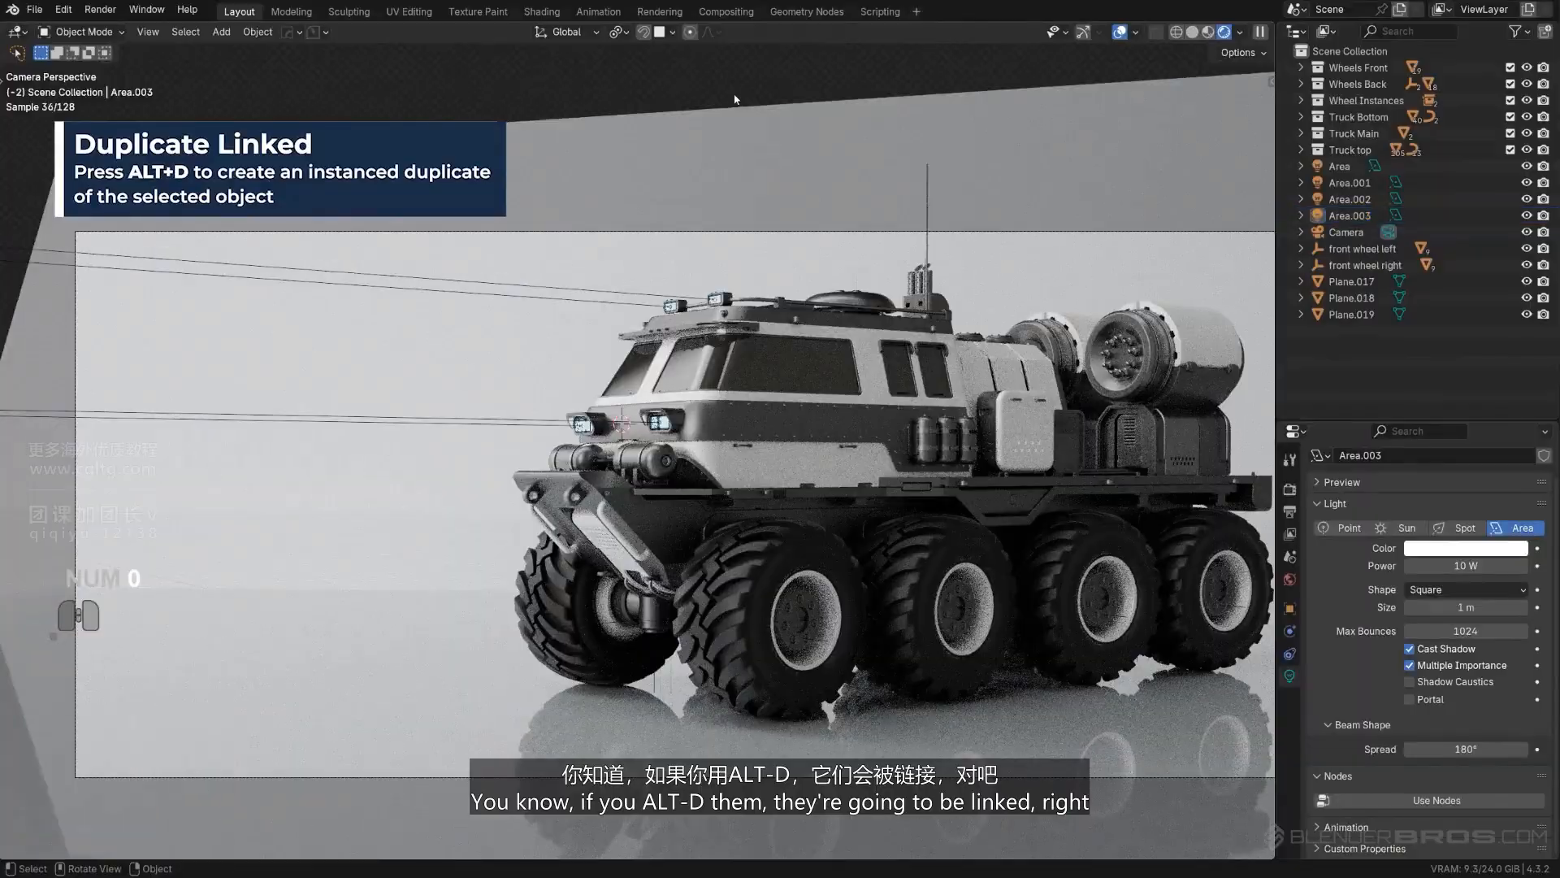
shift+click(438, 425)
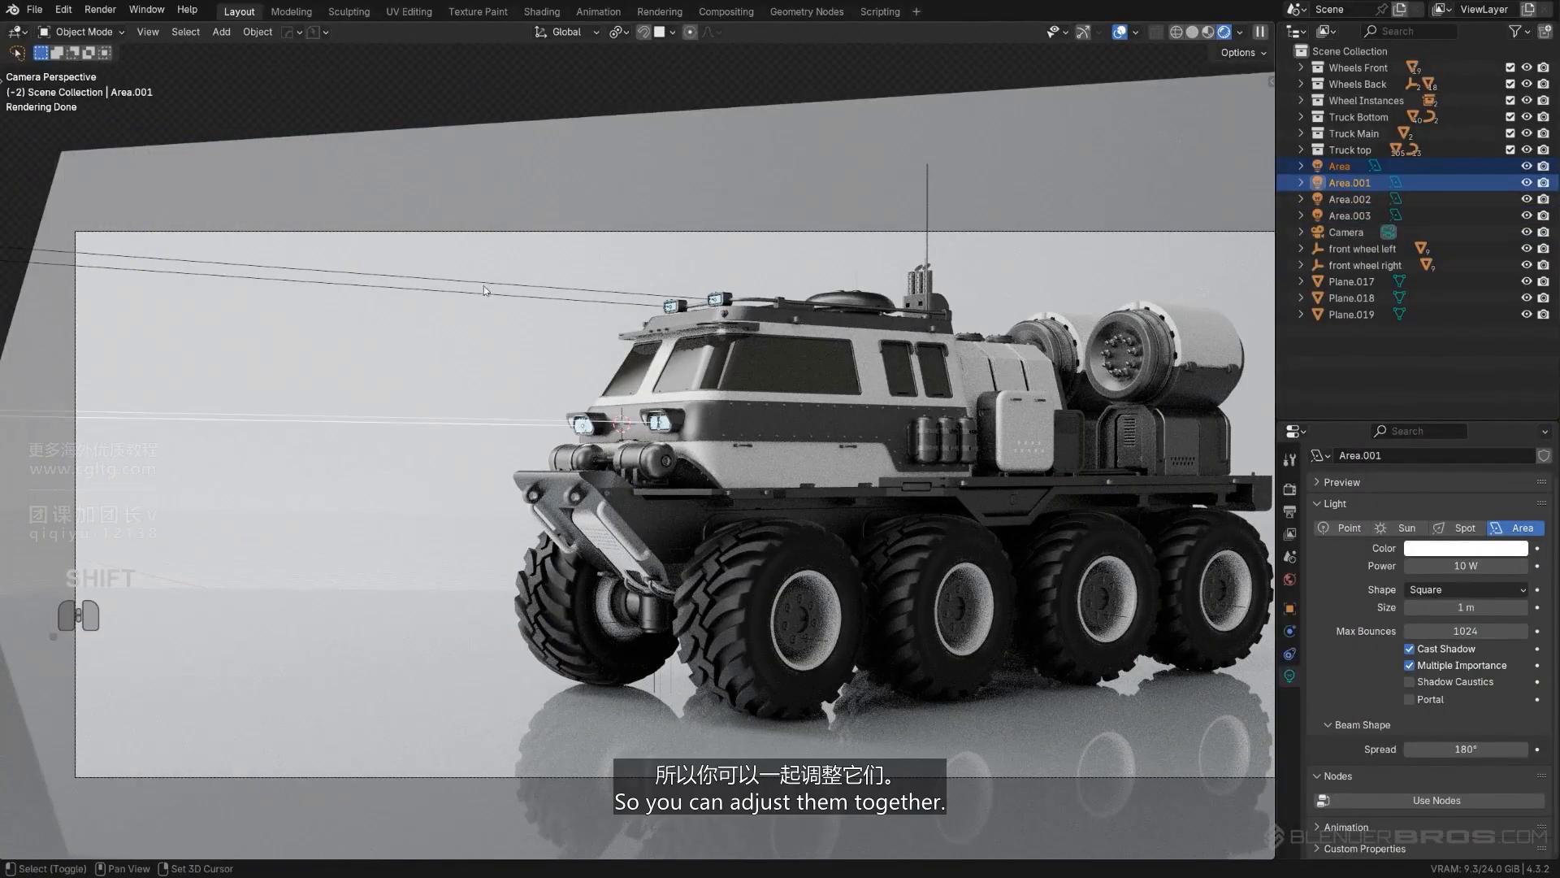
shift+click(486, 289)
shift+click(488, 295)
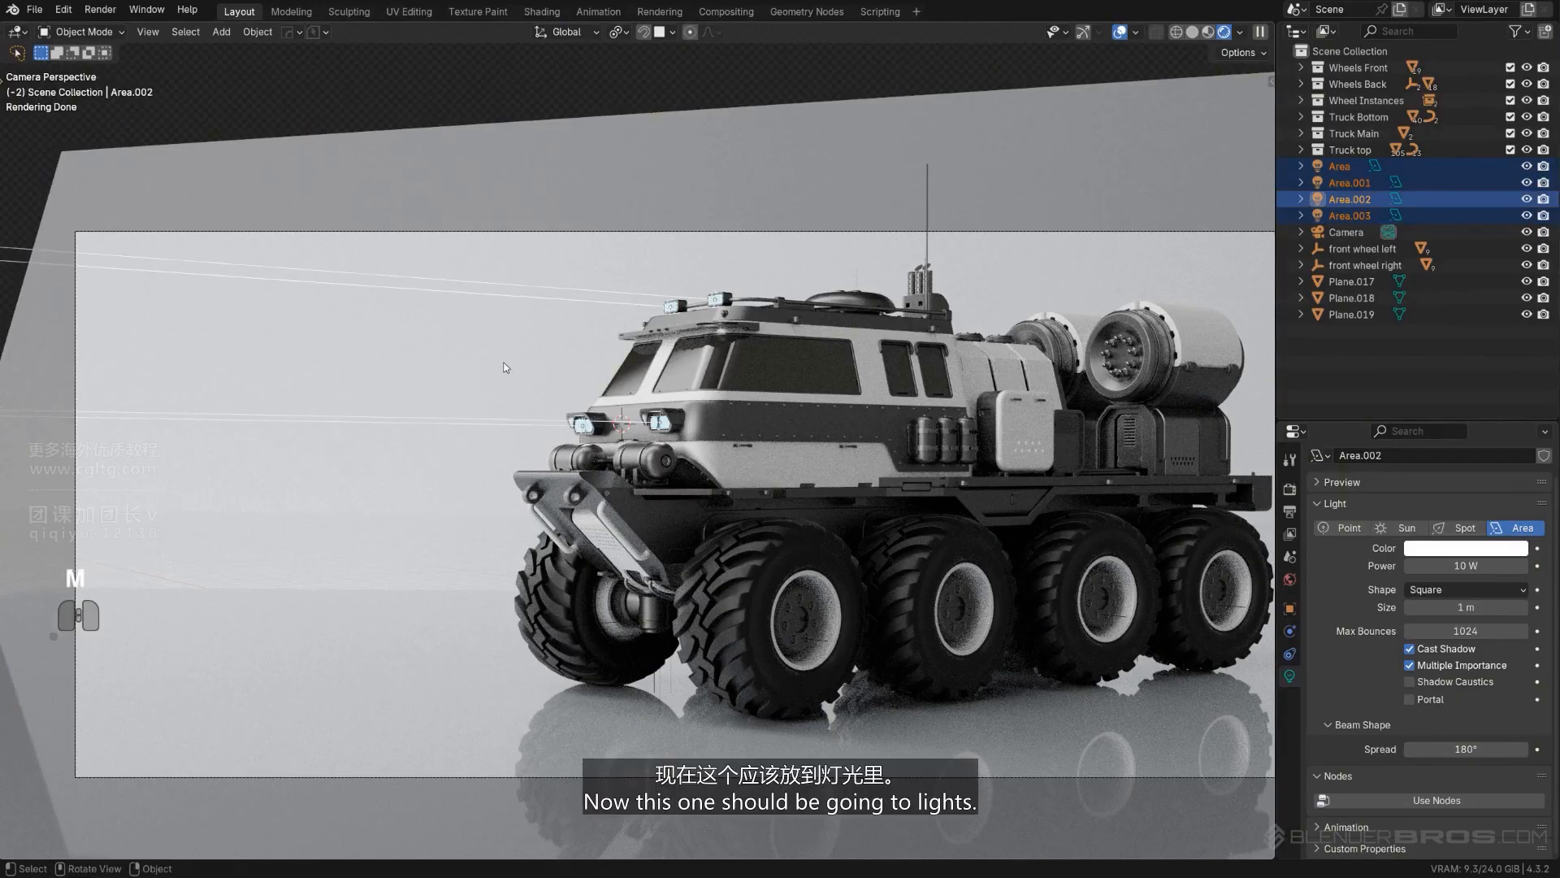
key(m)
click(503, 361)
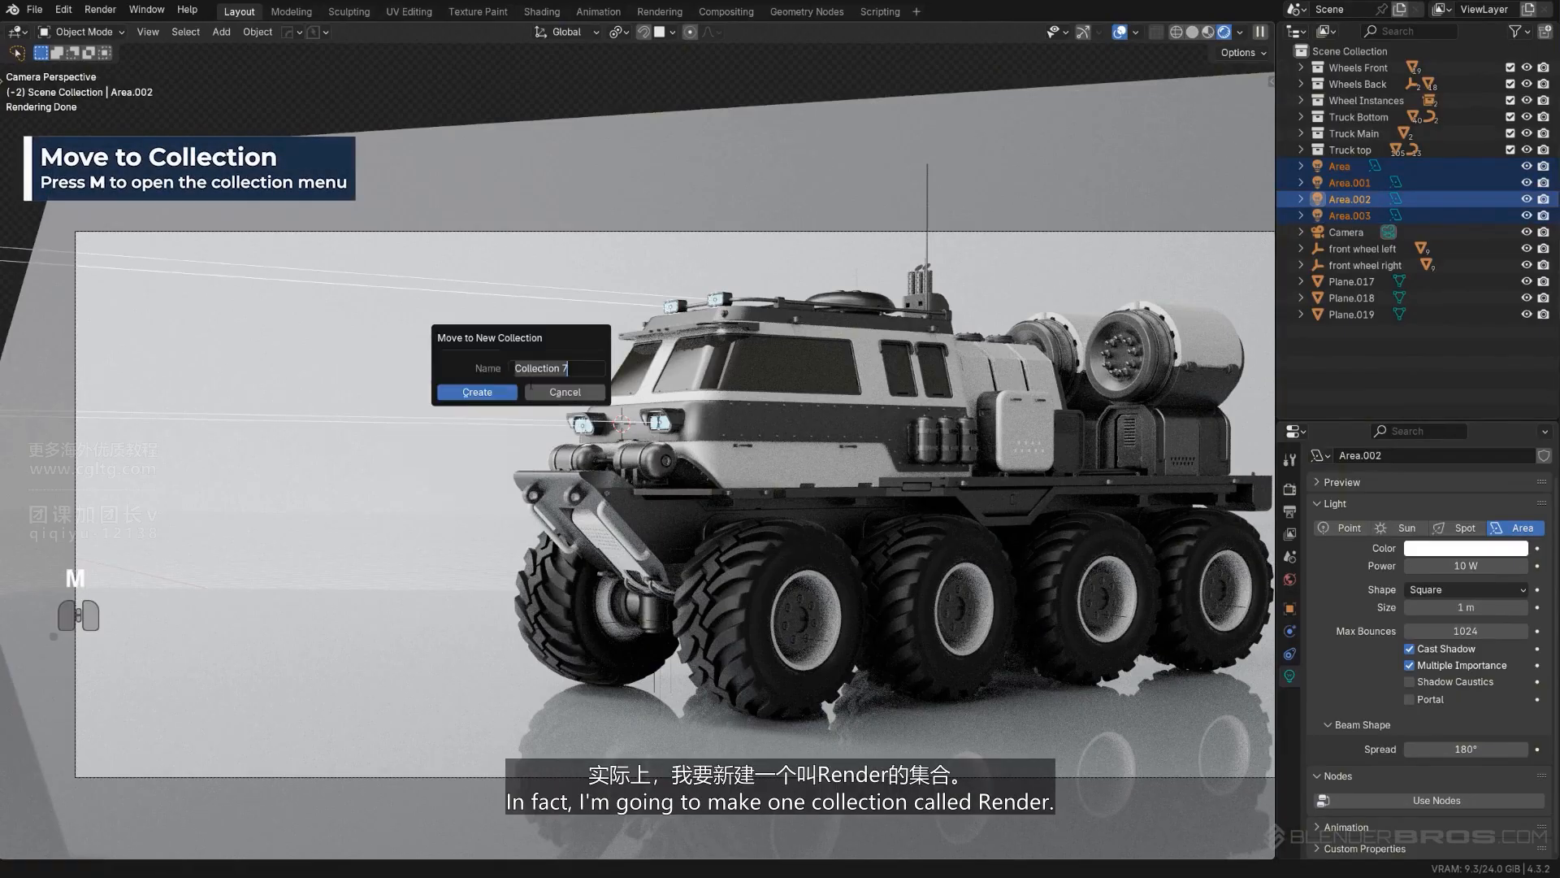
text(Render)
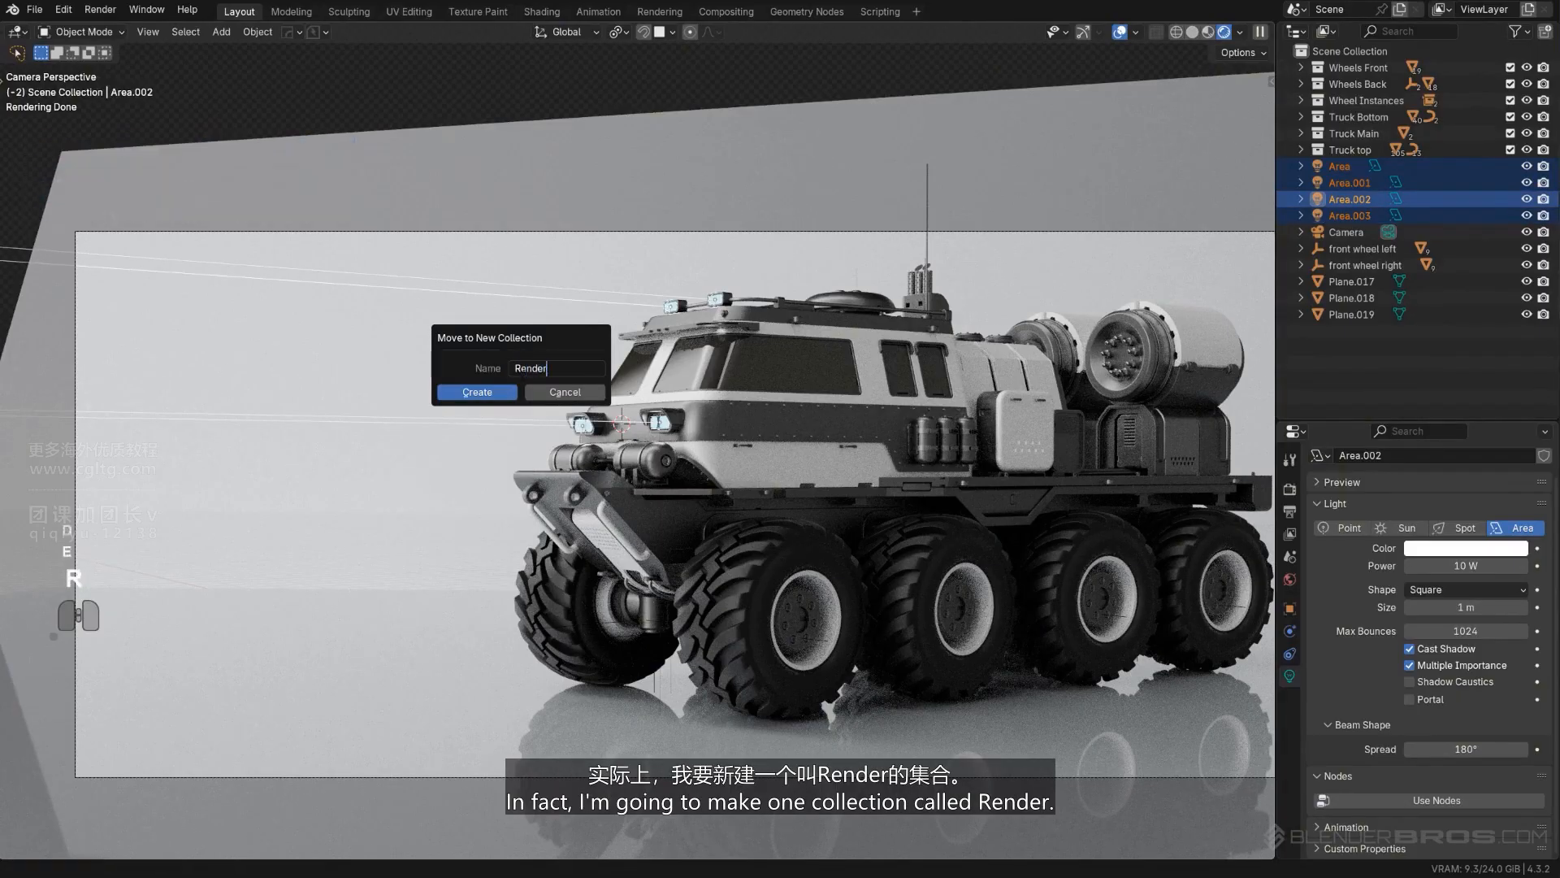
key(Return)
click(469, 394)
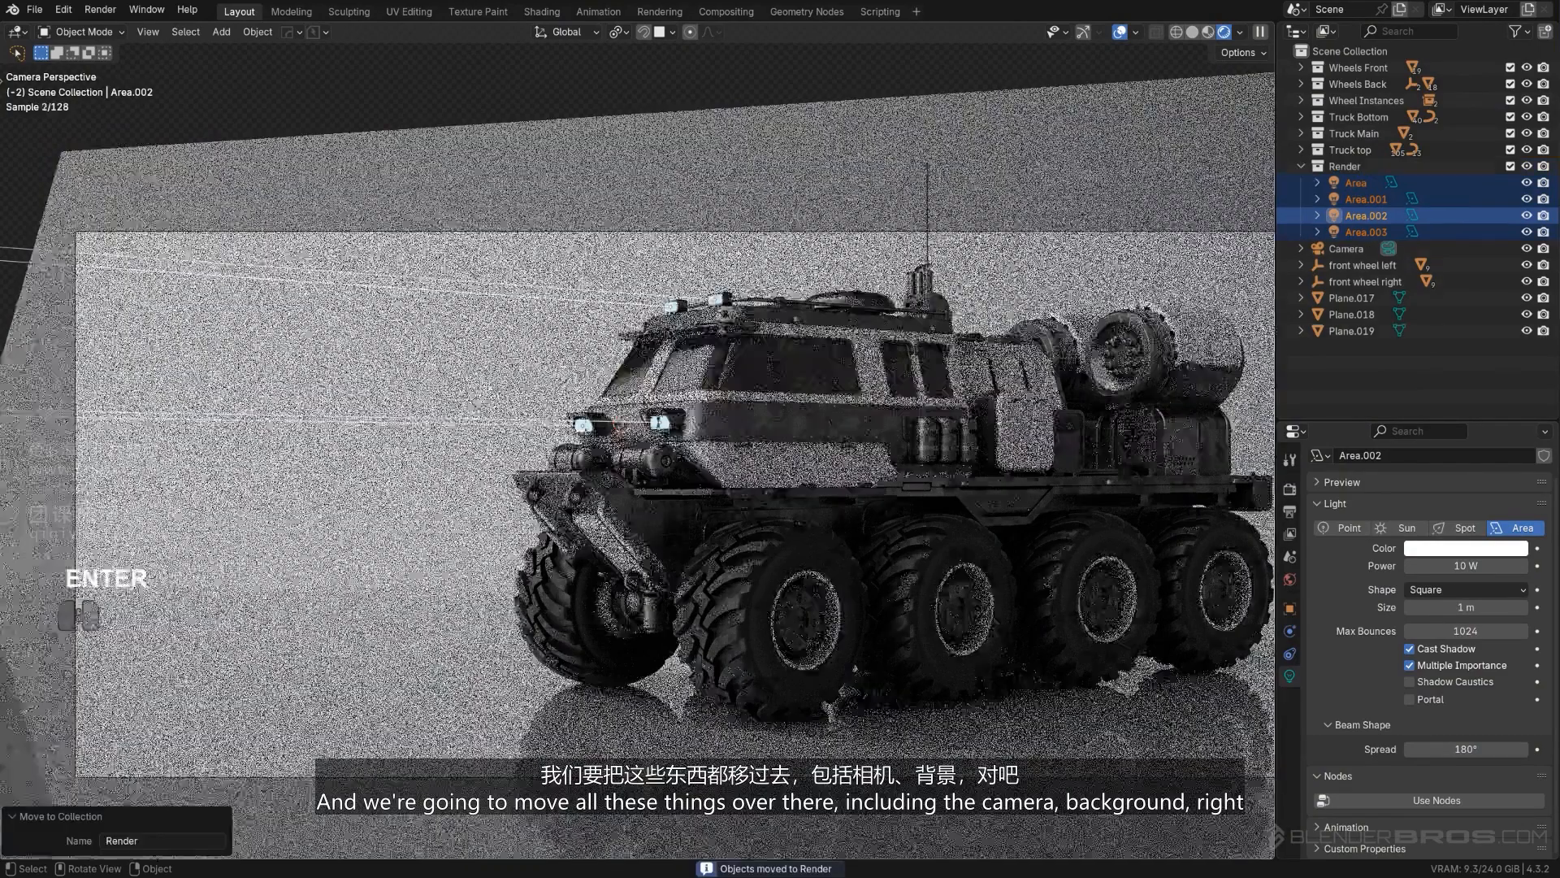
- Move the camera and the two upright background and reflector planes into the Render collection
click(668, 189)
scroll(670, 297, down, 3)
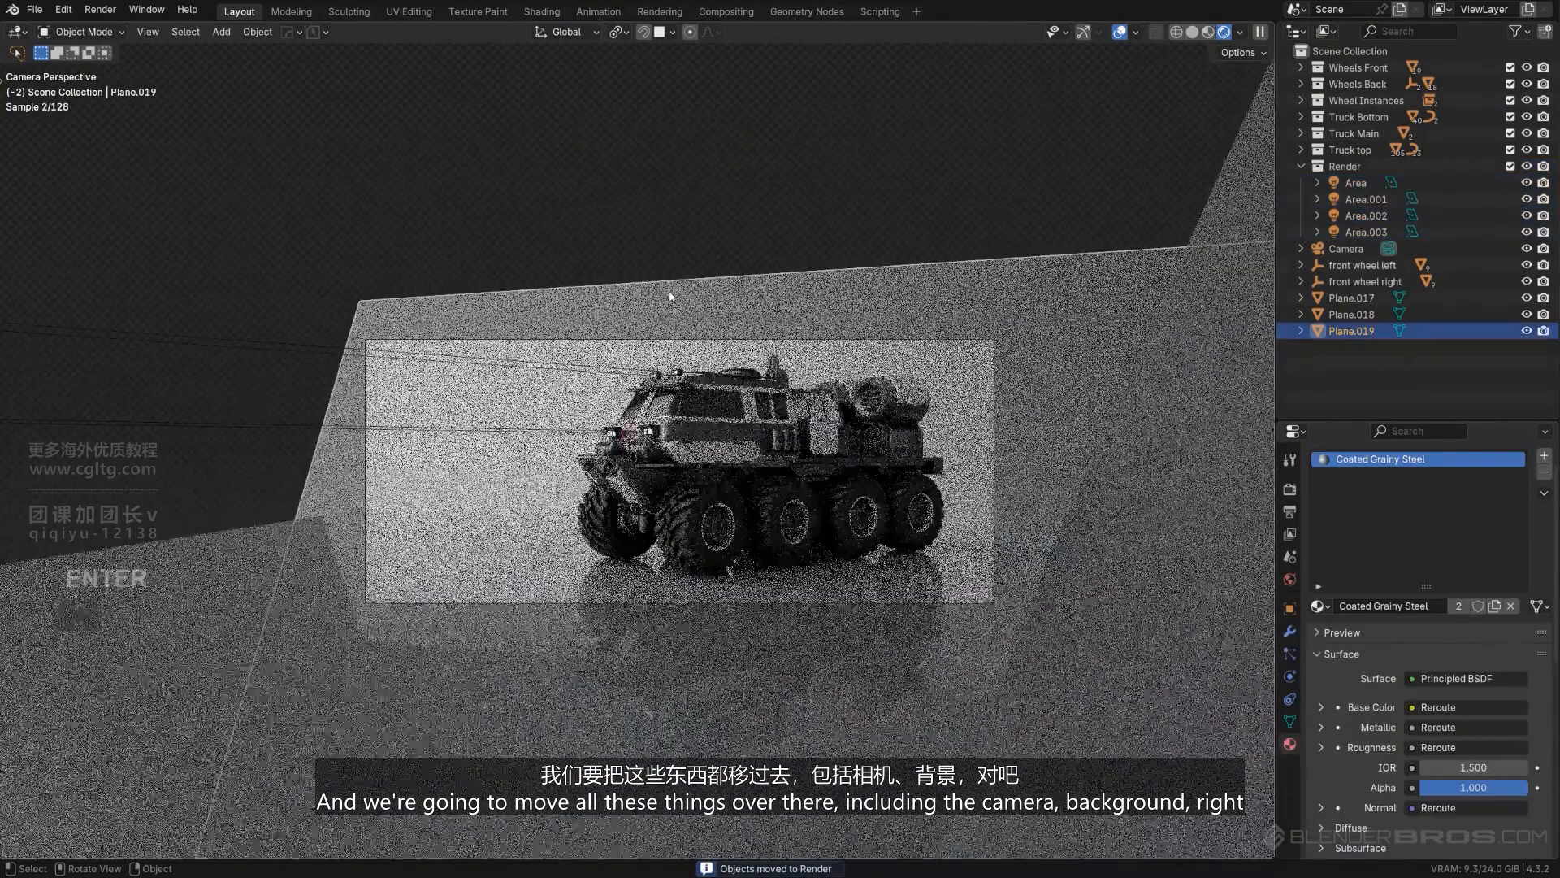
click(742, 733)
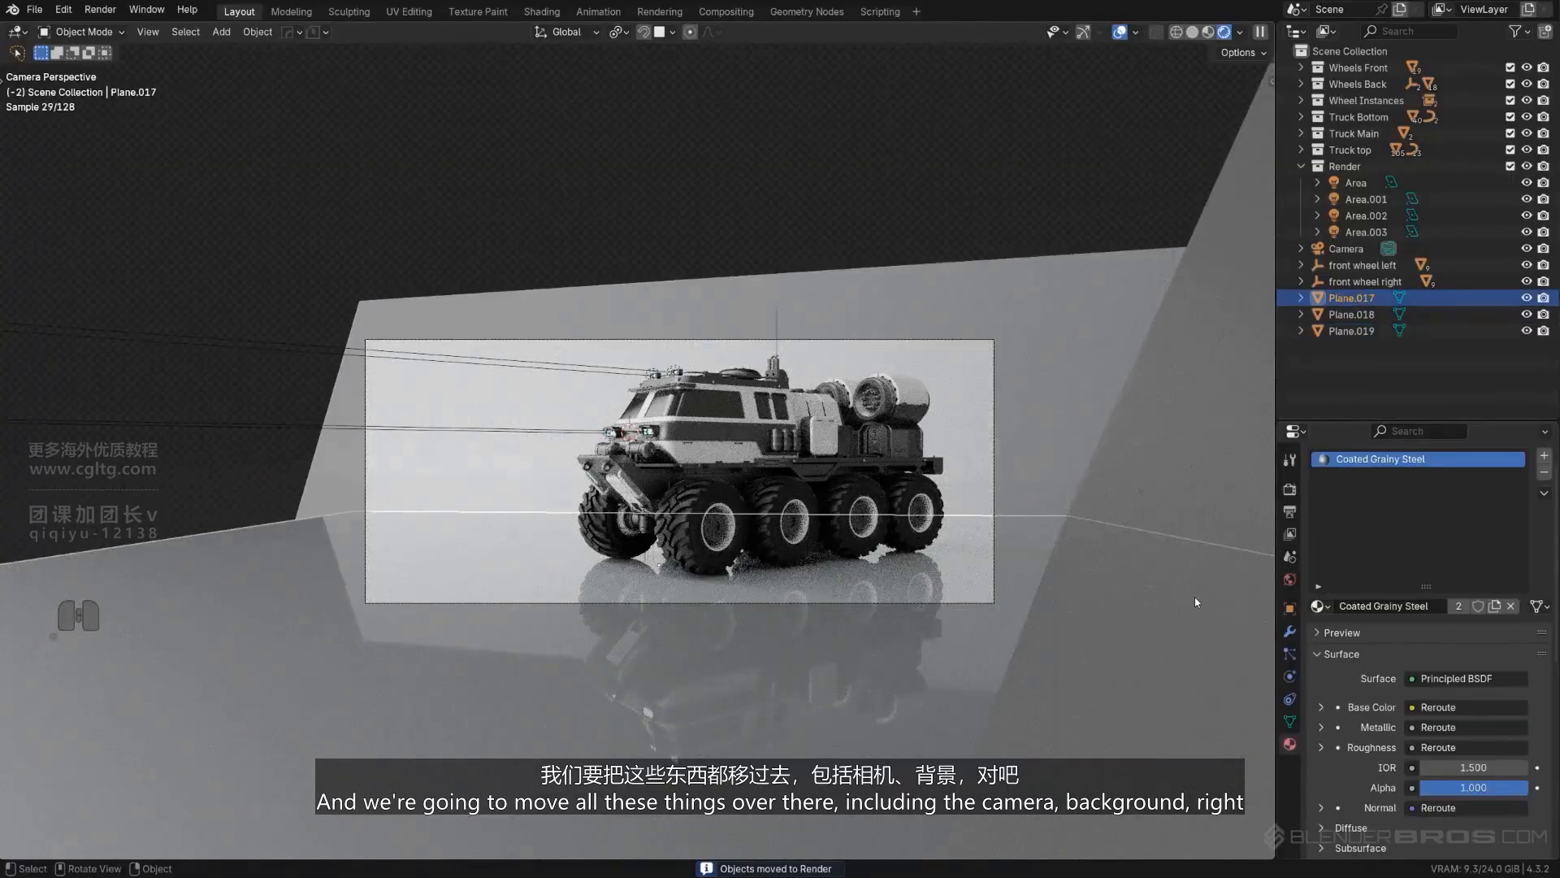
click(1193, 596)
shift+click(993, 440)
shift+click(995, 345)
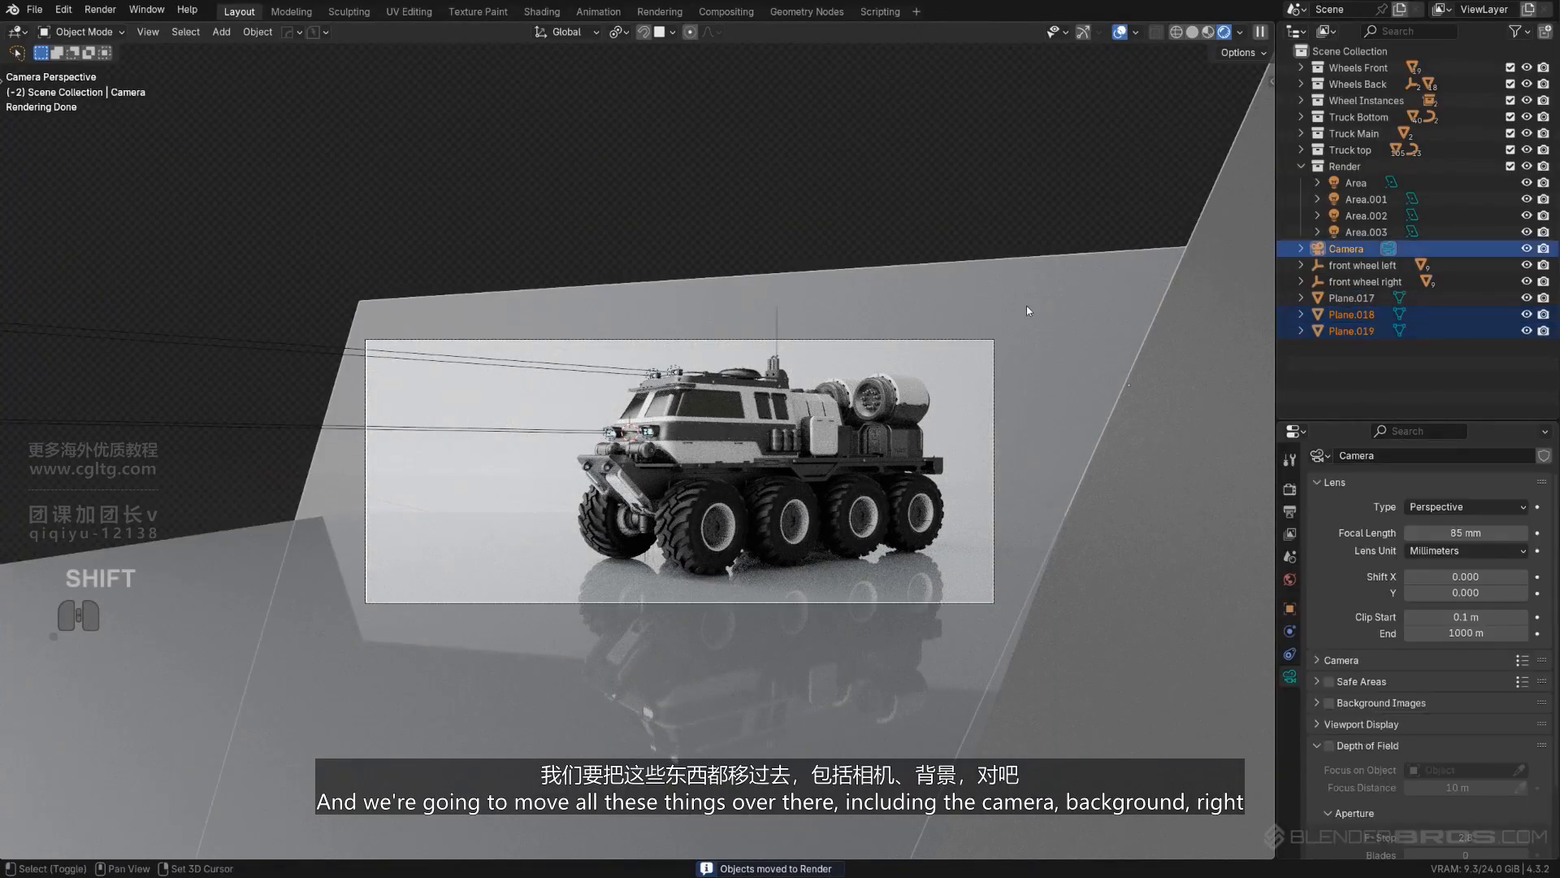
shift+click(1026, 306)
key(m)
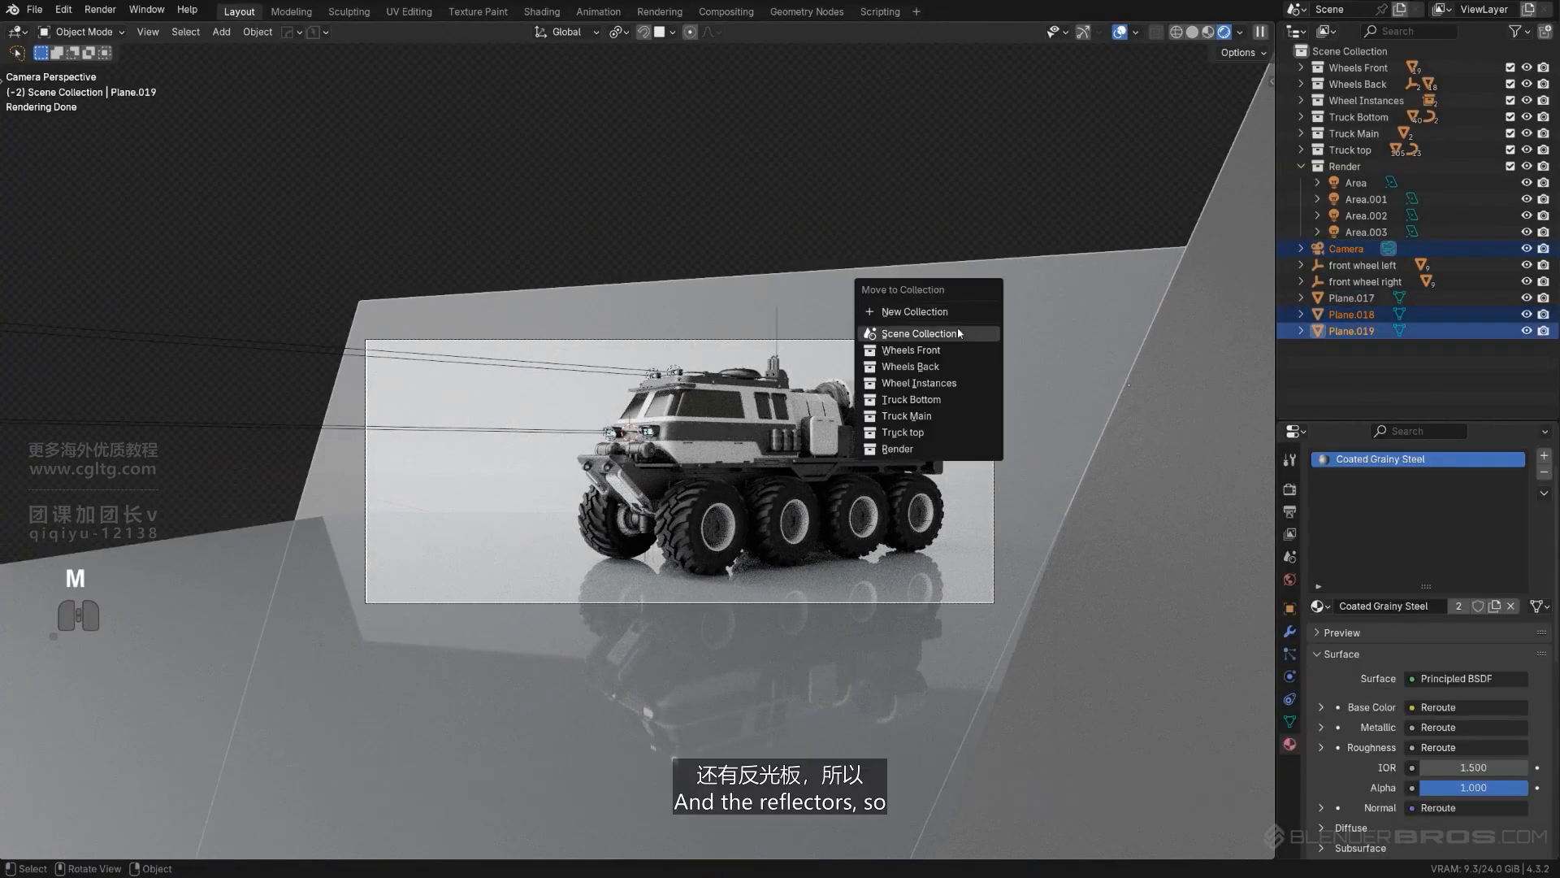
click(901, 448)
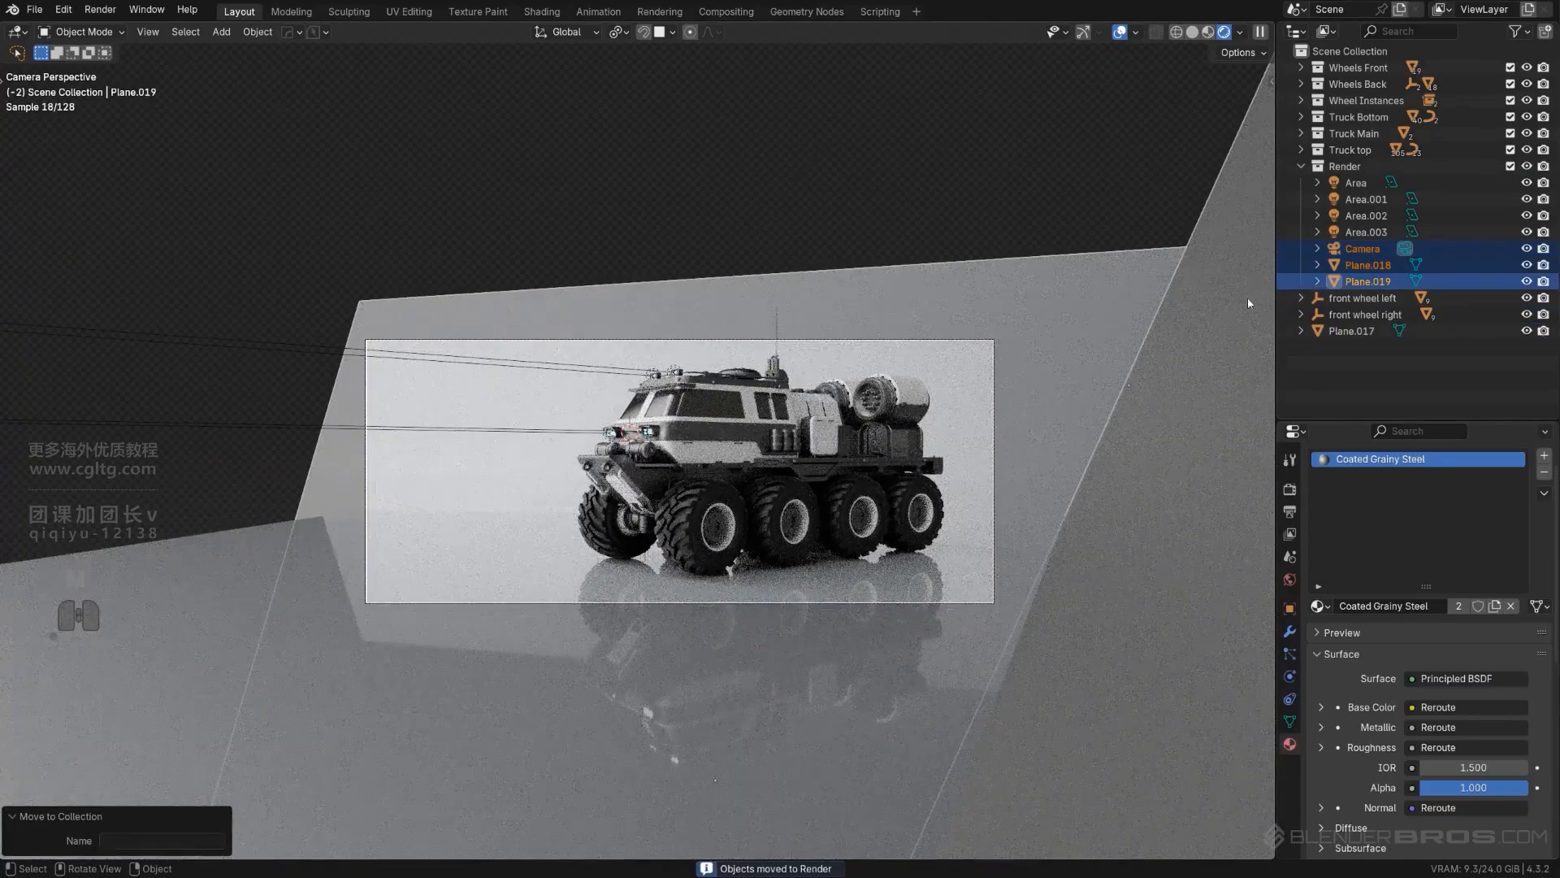
- Hide the Render collection, move the leftover floor plane into it, and make the collection visible again
click(1527, 167)
click(1136, 614)
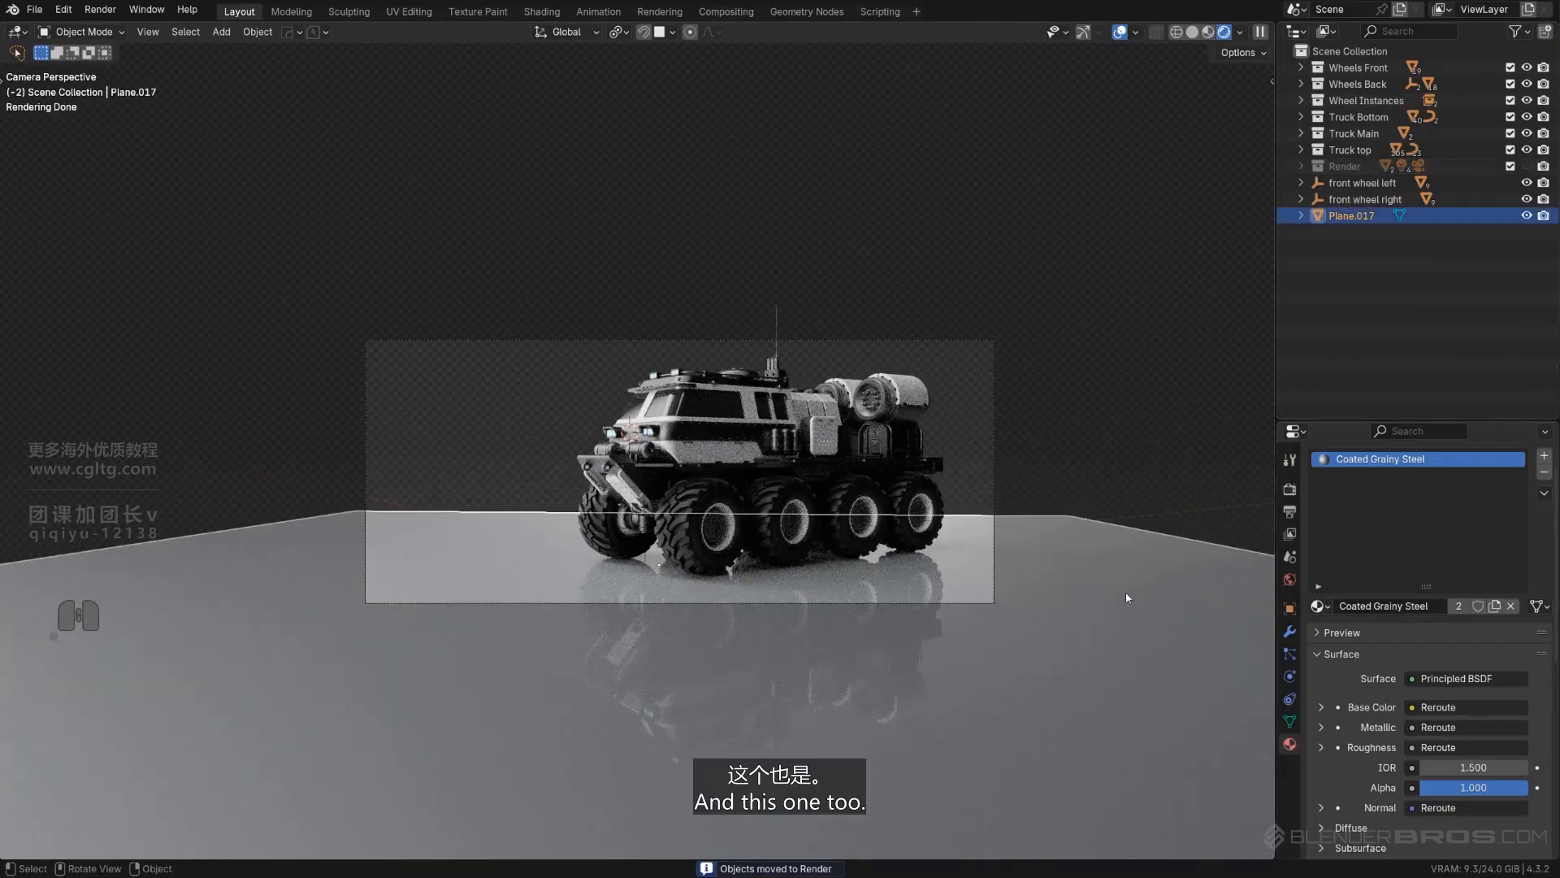
key(m)
click(1125, 593)
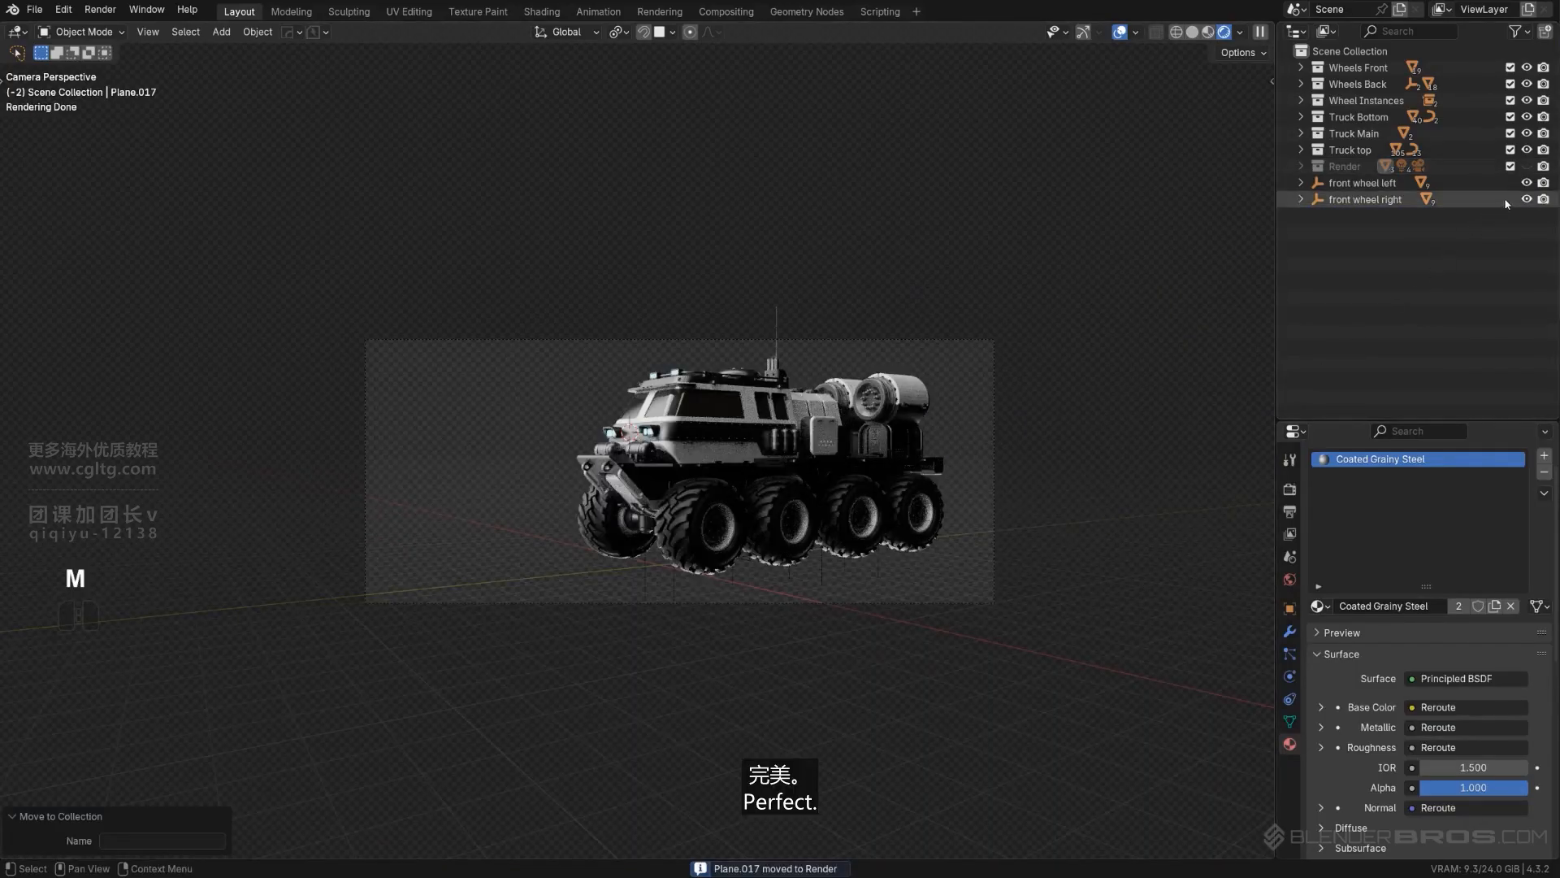
click(1526, 166)
scroll(764, 115, up, 2)
scroll(764, 116, up, 2)
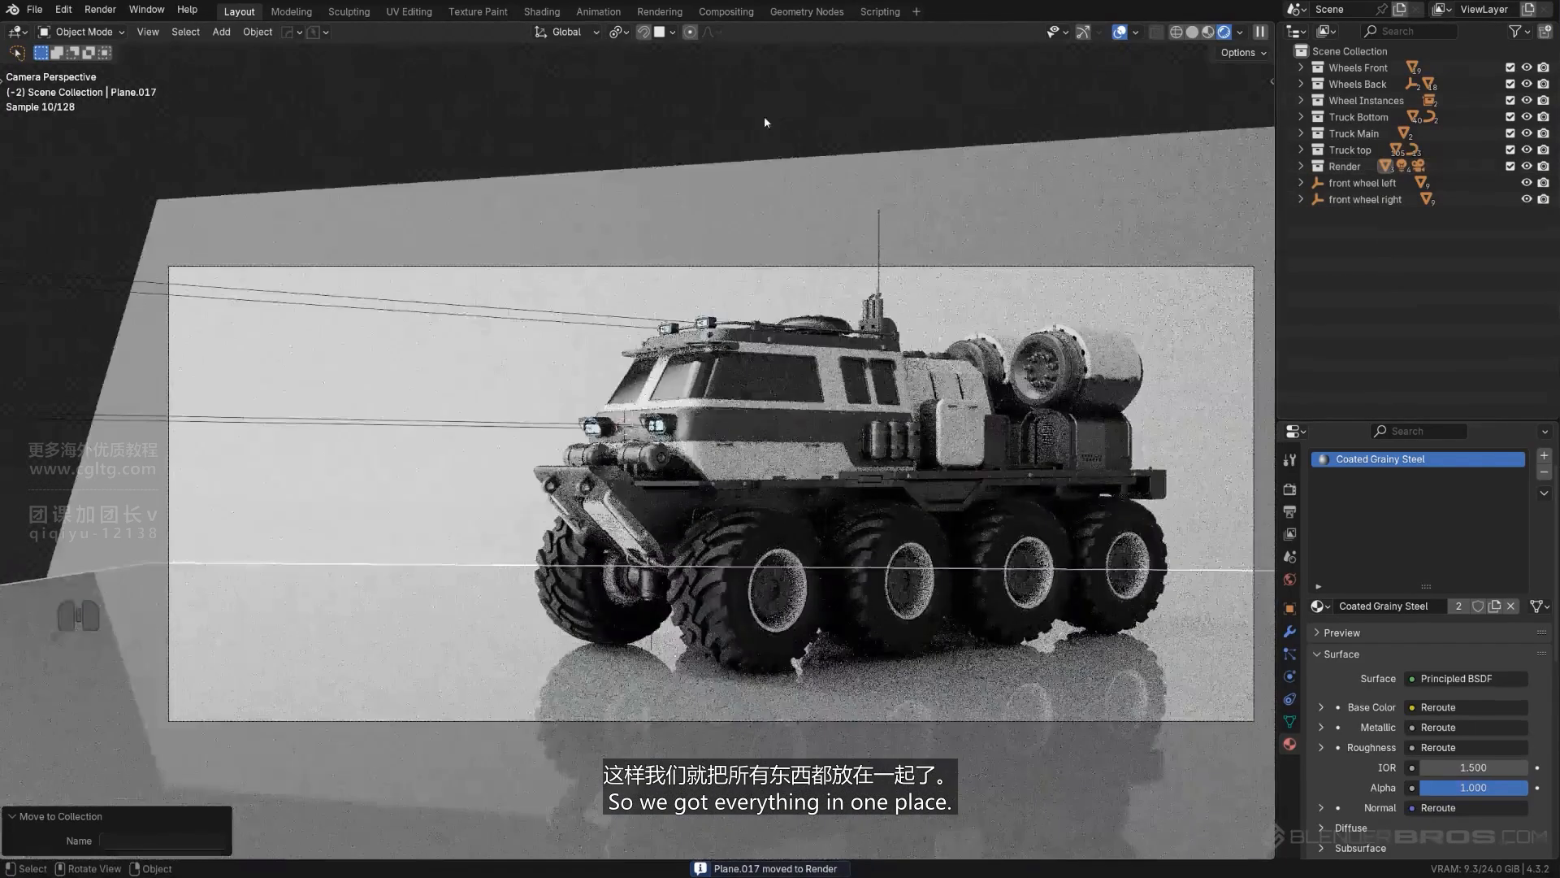
- Try copying the White Metal material from the cab body to the round roof piece, and undo the change
shift+middle_drag(758, 294, 627, 325)
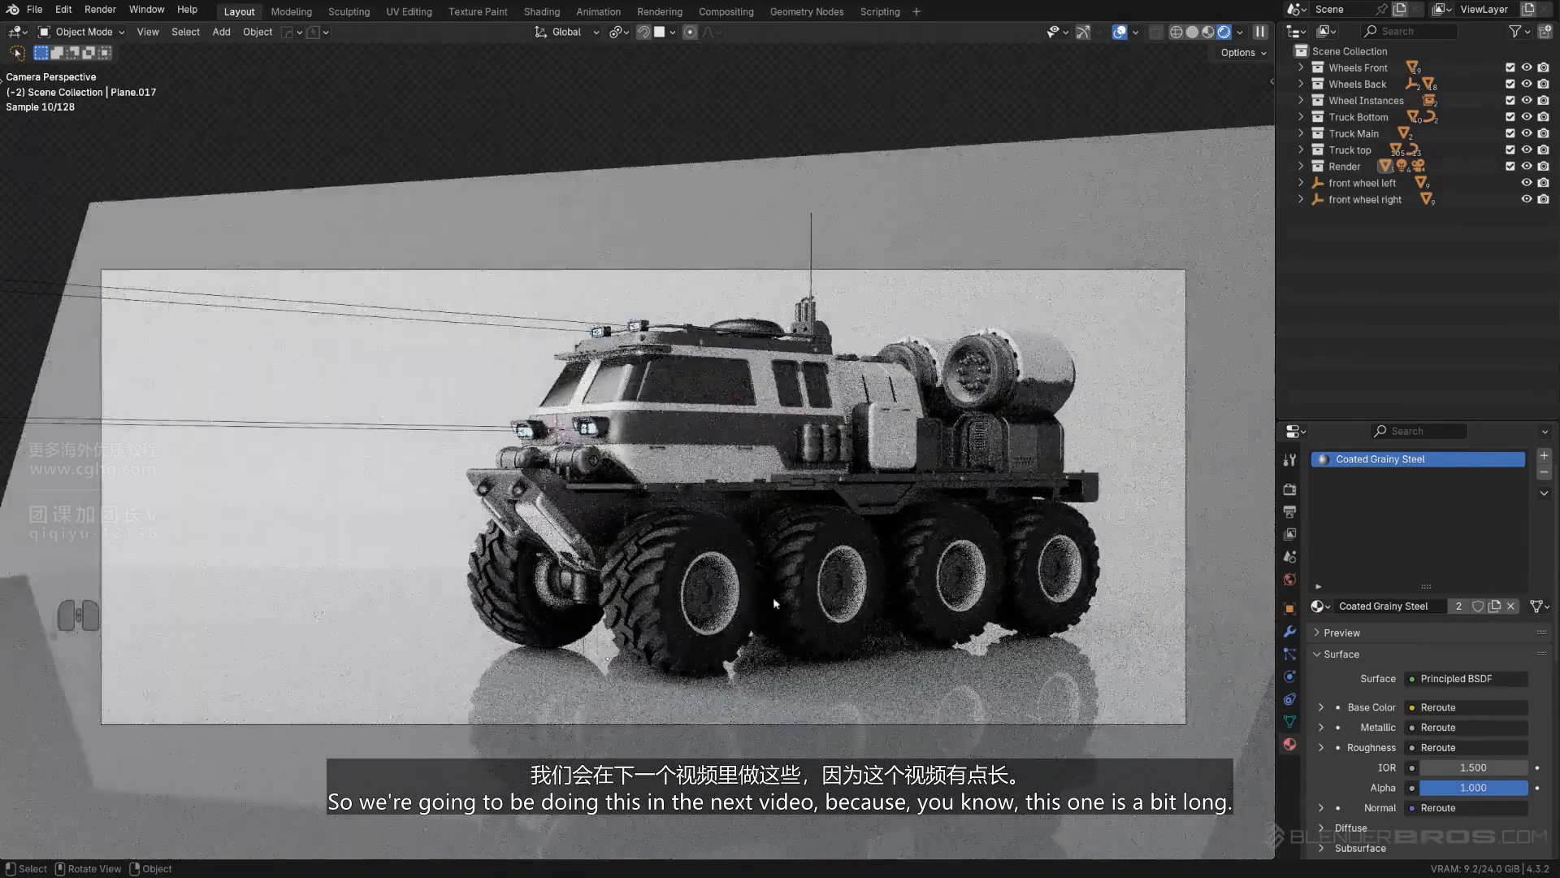
shift+middle_drag(812, 563, 701, 537)
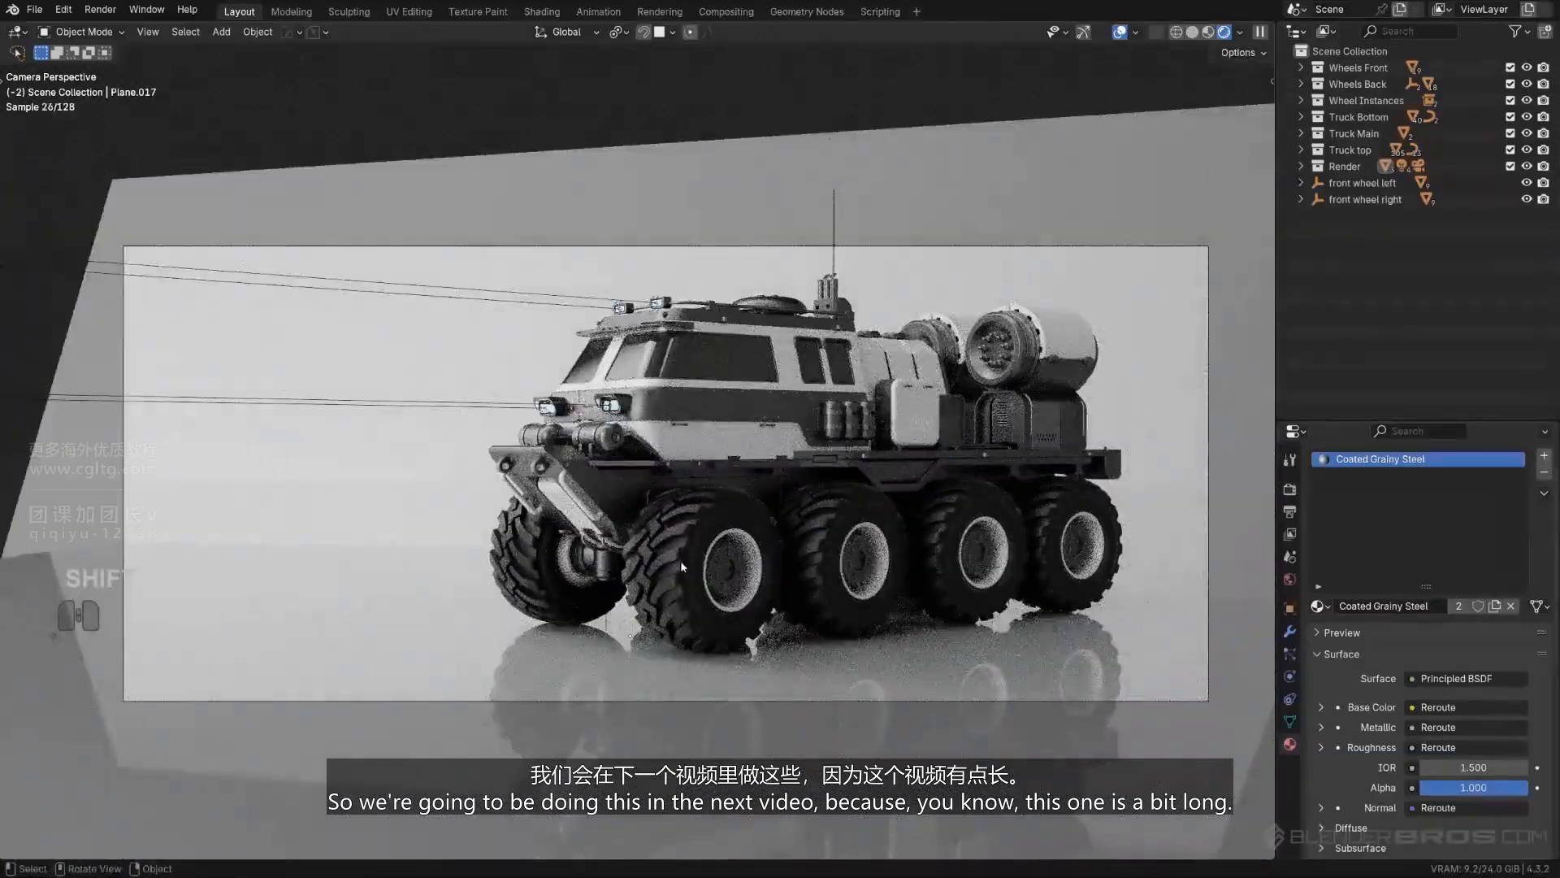
click(765, 304)
shift+middle_drag(828, 362, 782, 395)
scroll(784, 394, up, 1)
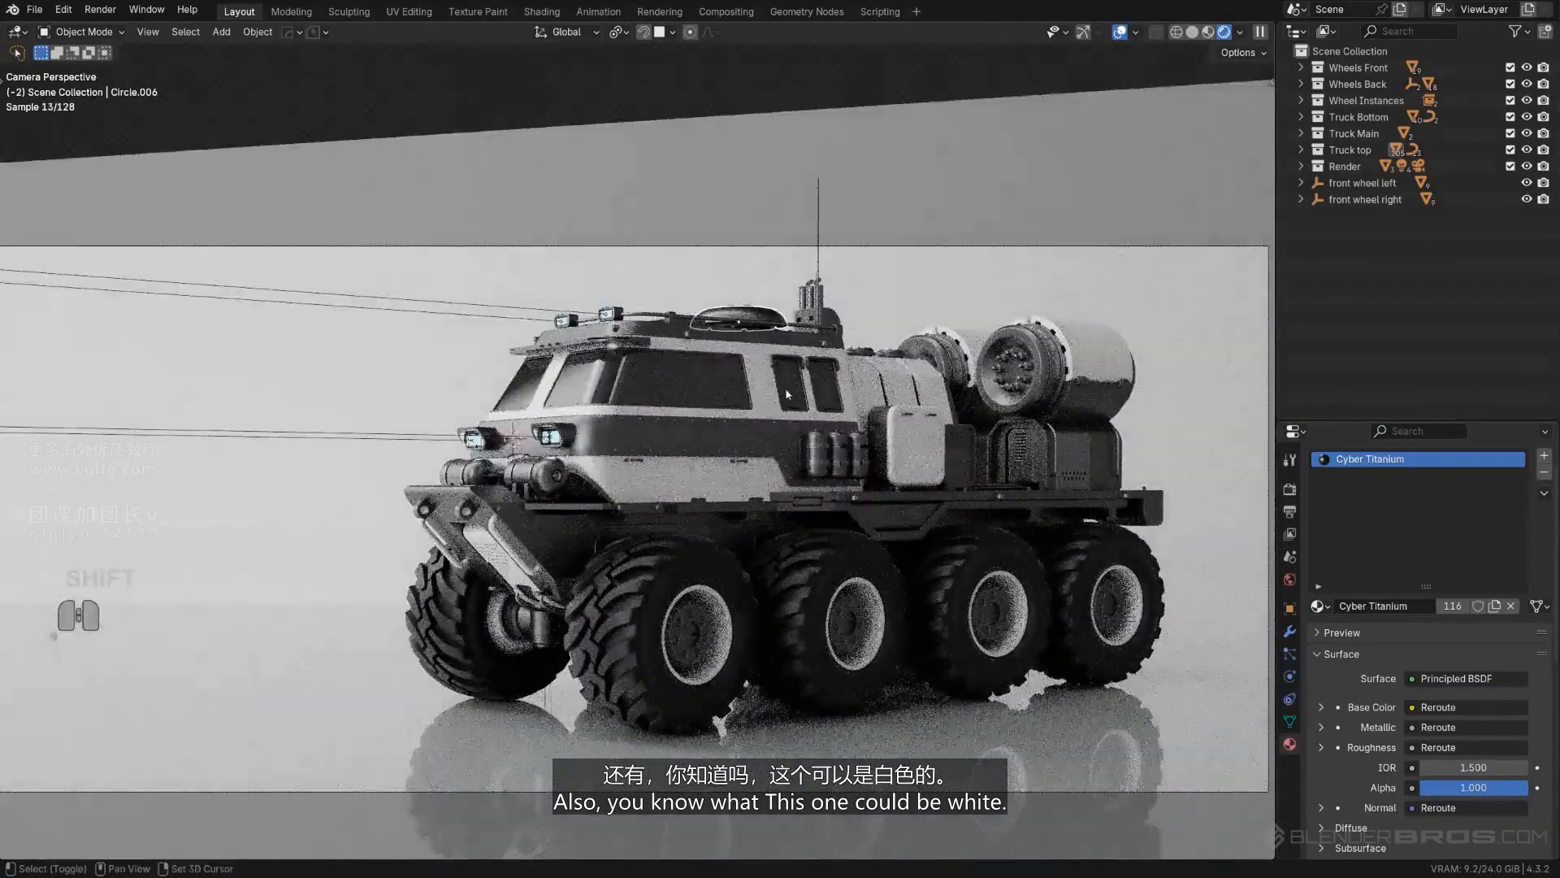
click(765, 370)
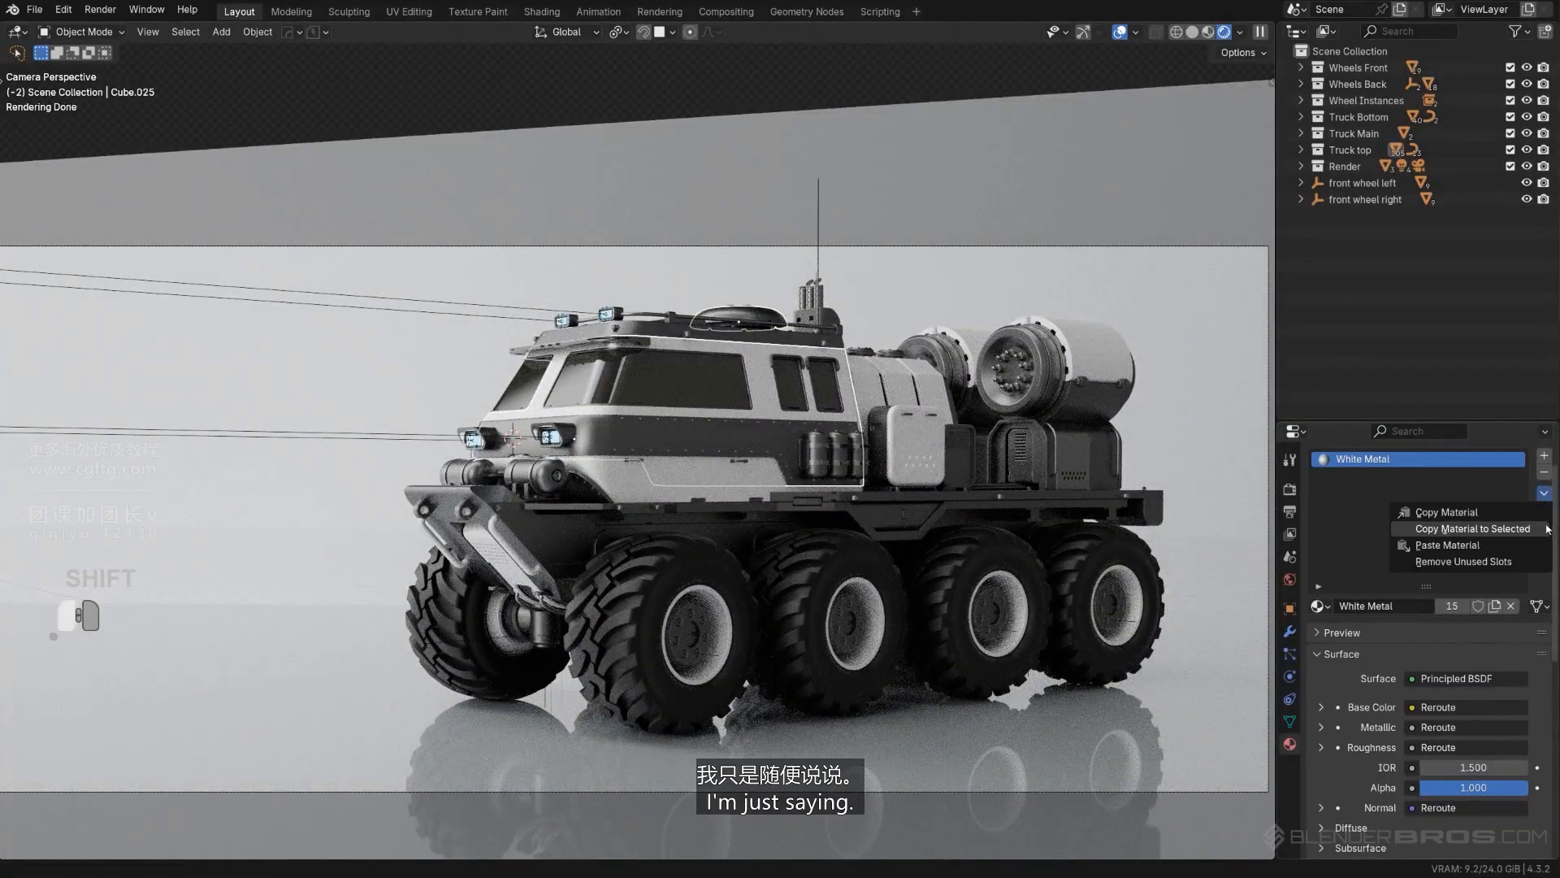
click(1547, 526)
click(1101, 202)
key(ctrl+z)
key(ctrl+z)
key(ctrl+z)
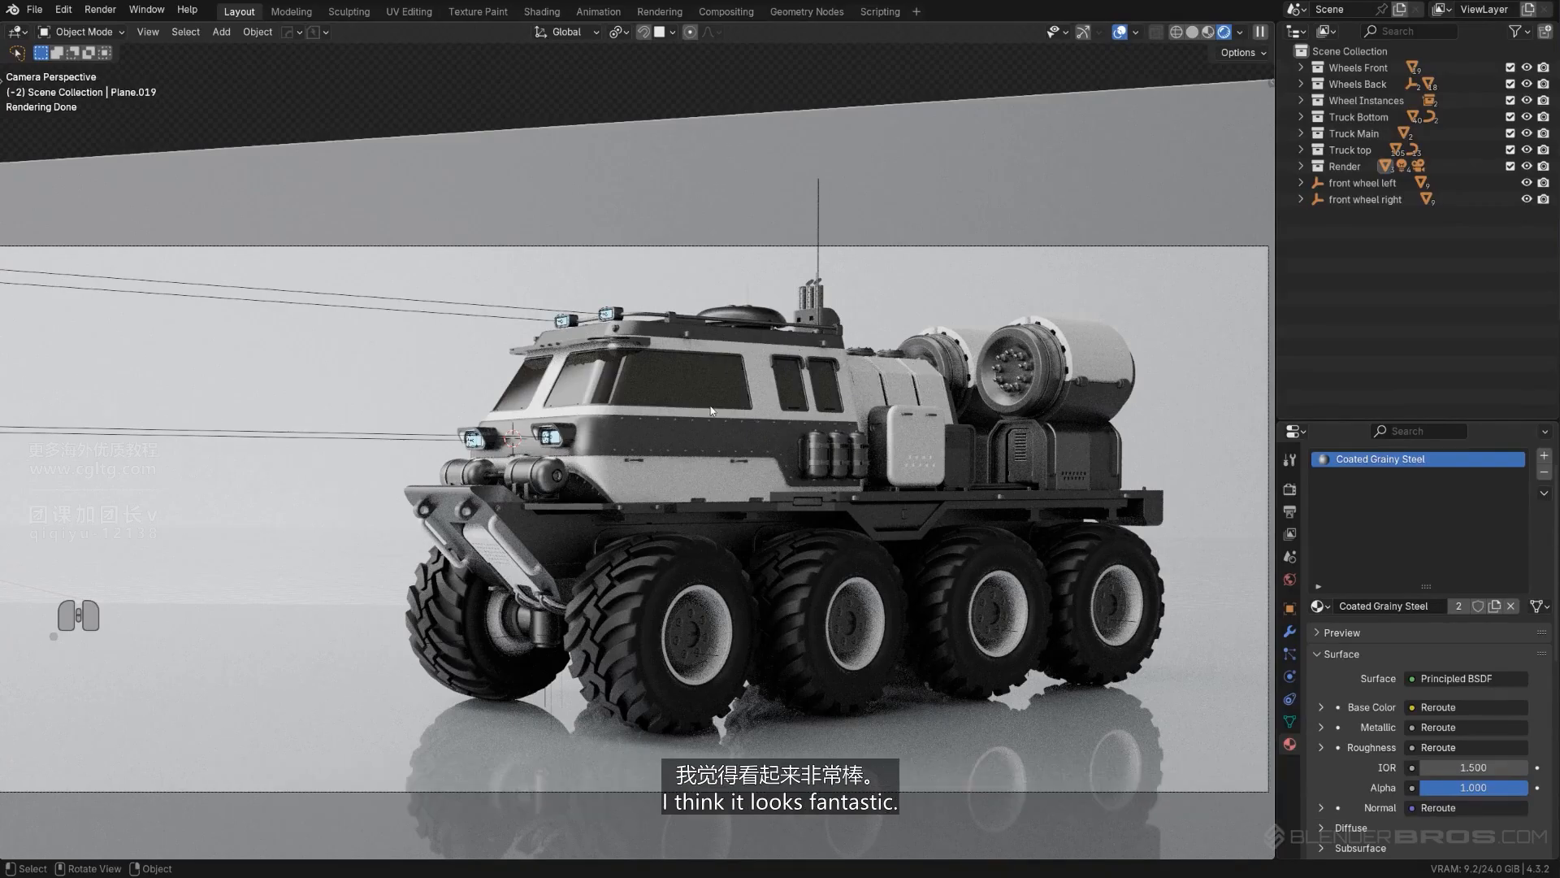
- Duplicate the small cylindrical lamp on the front arm bracket and place the copy just beside the original
scroll(515, 587, up, 10)
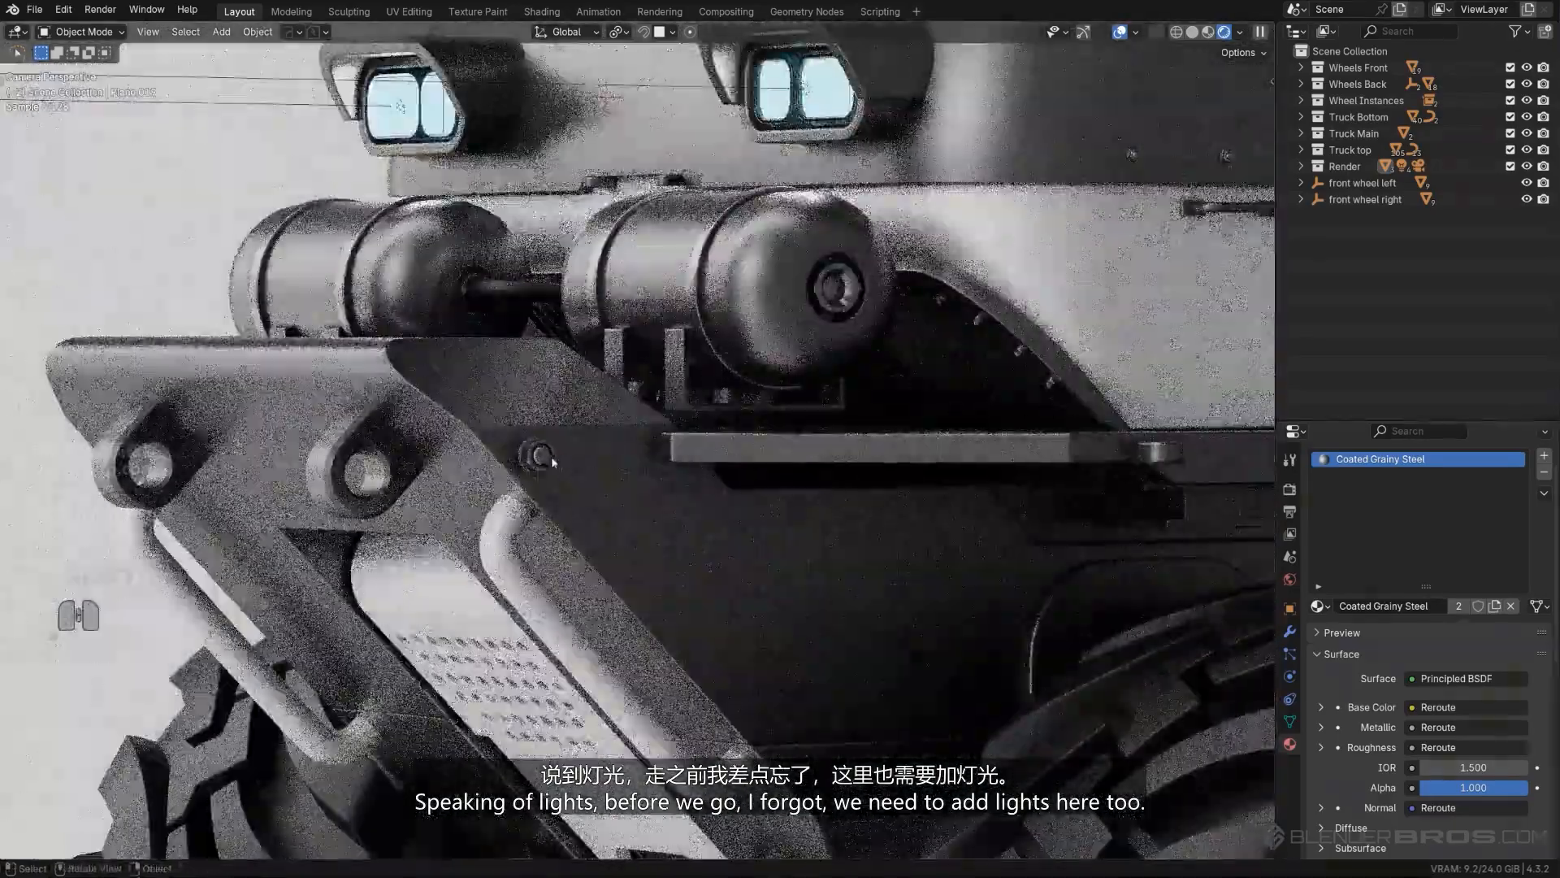
click(549, 460)
scroll(549, 460, up, 4)
shift+middle_drag(550, 460, 699, 456)
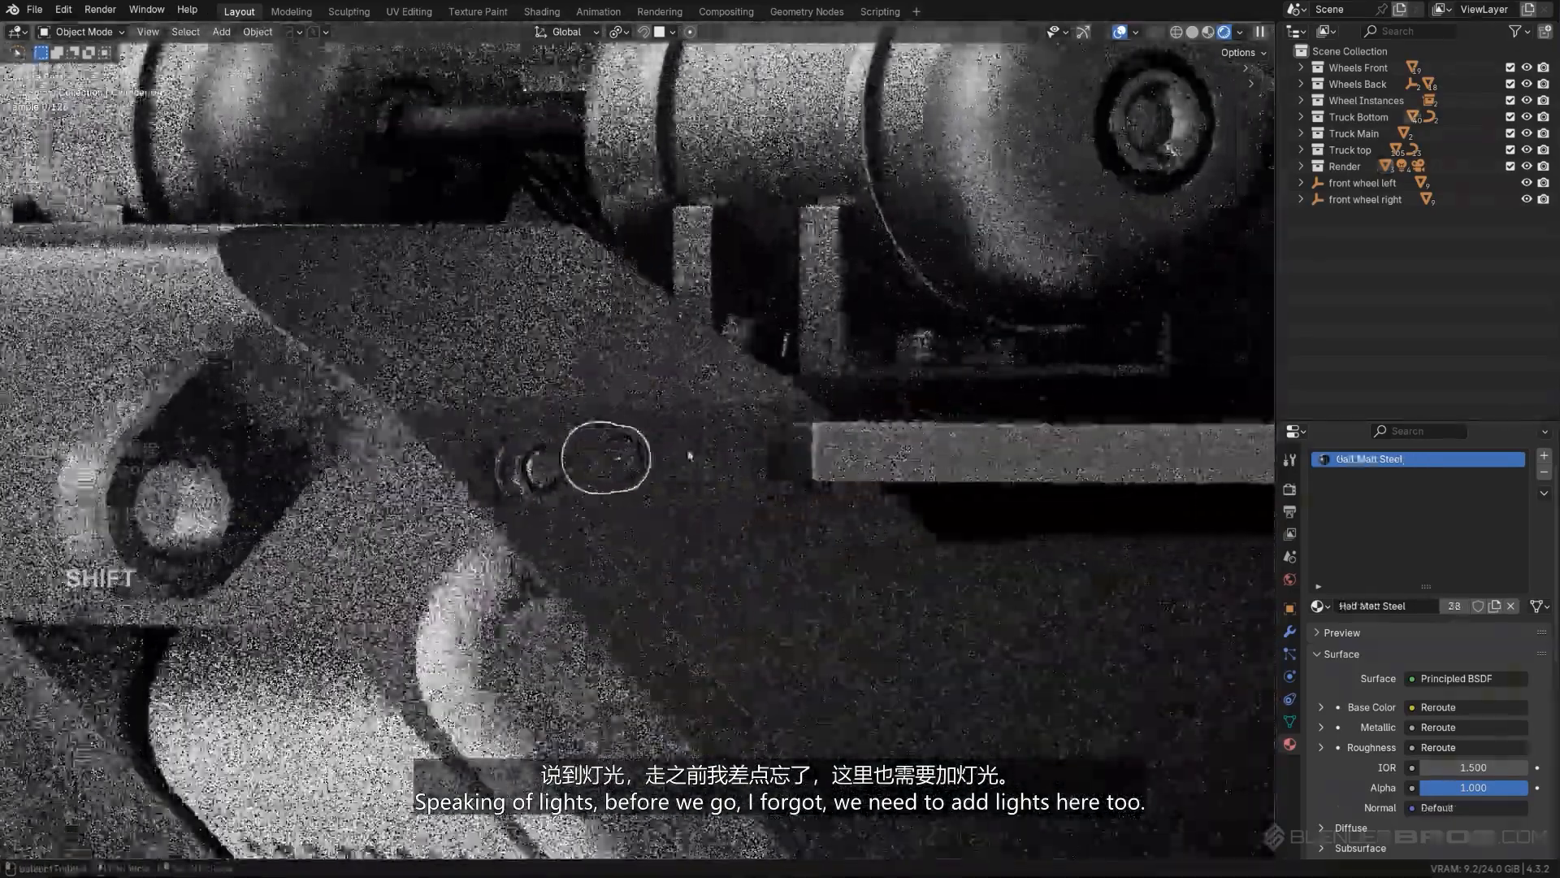
scroll(637, 460, up, 9)
key(Tab)
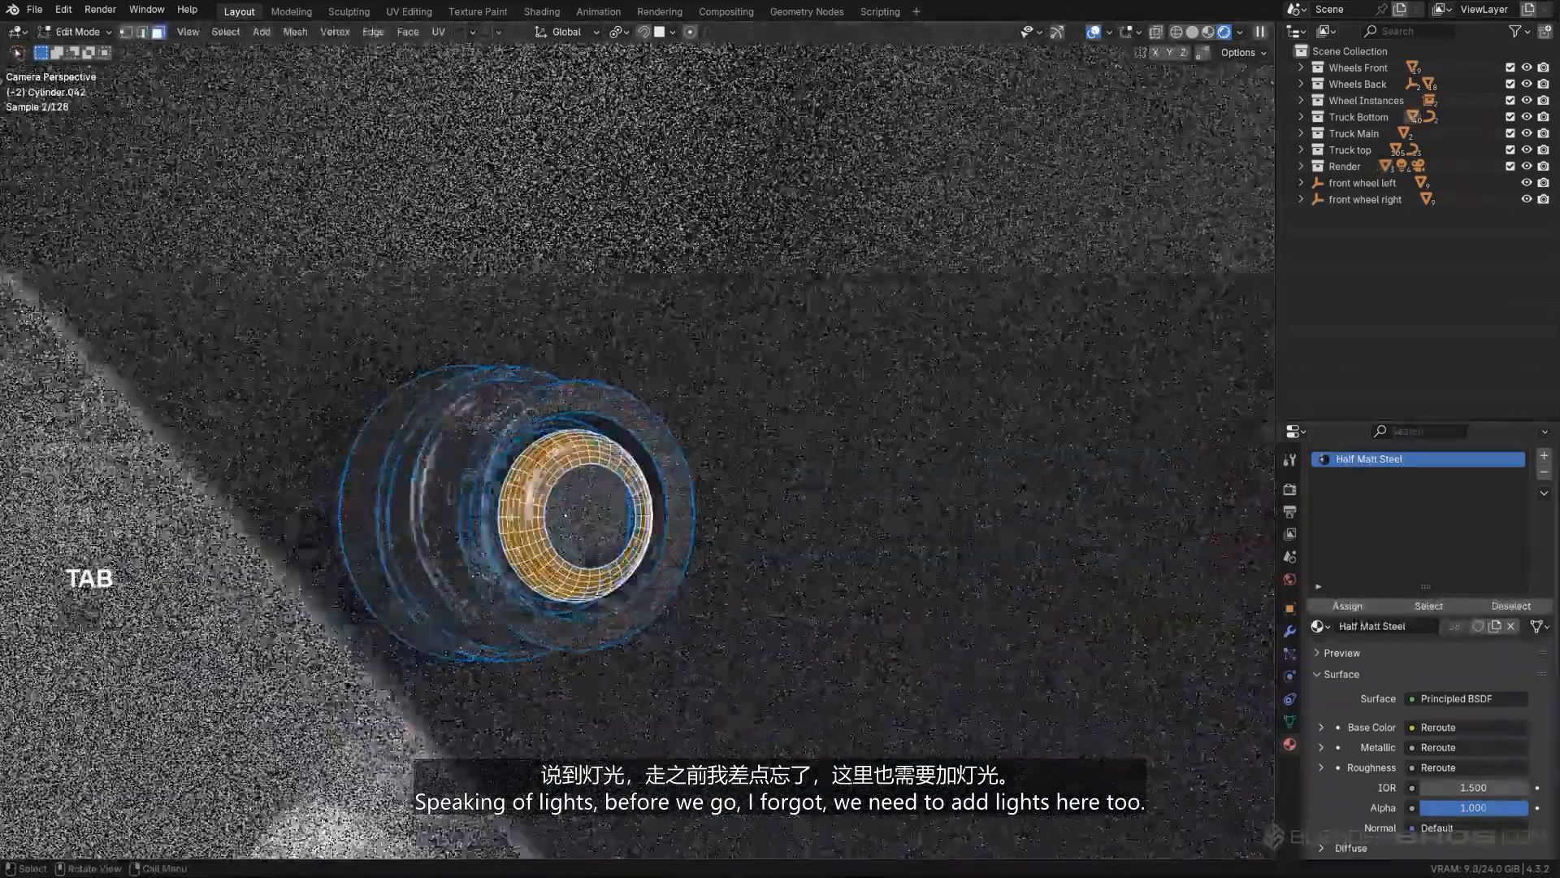
scroll(682, 435, down, 8)
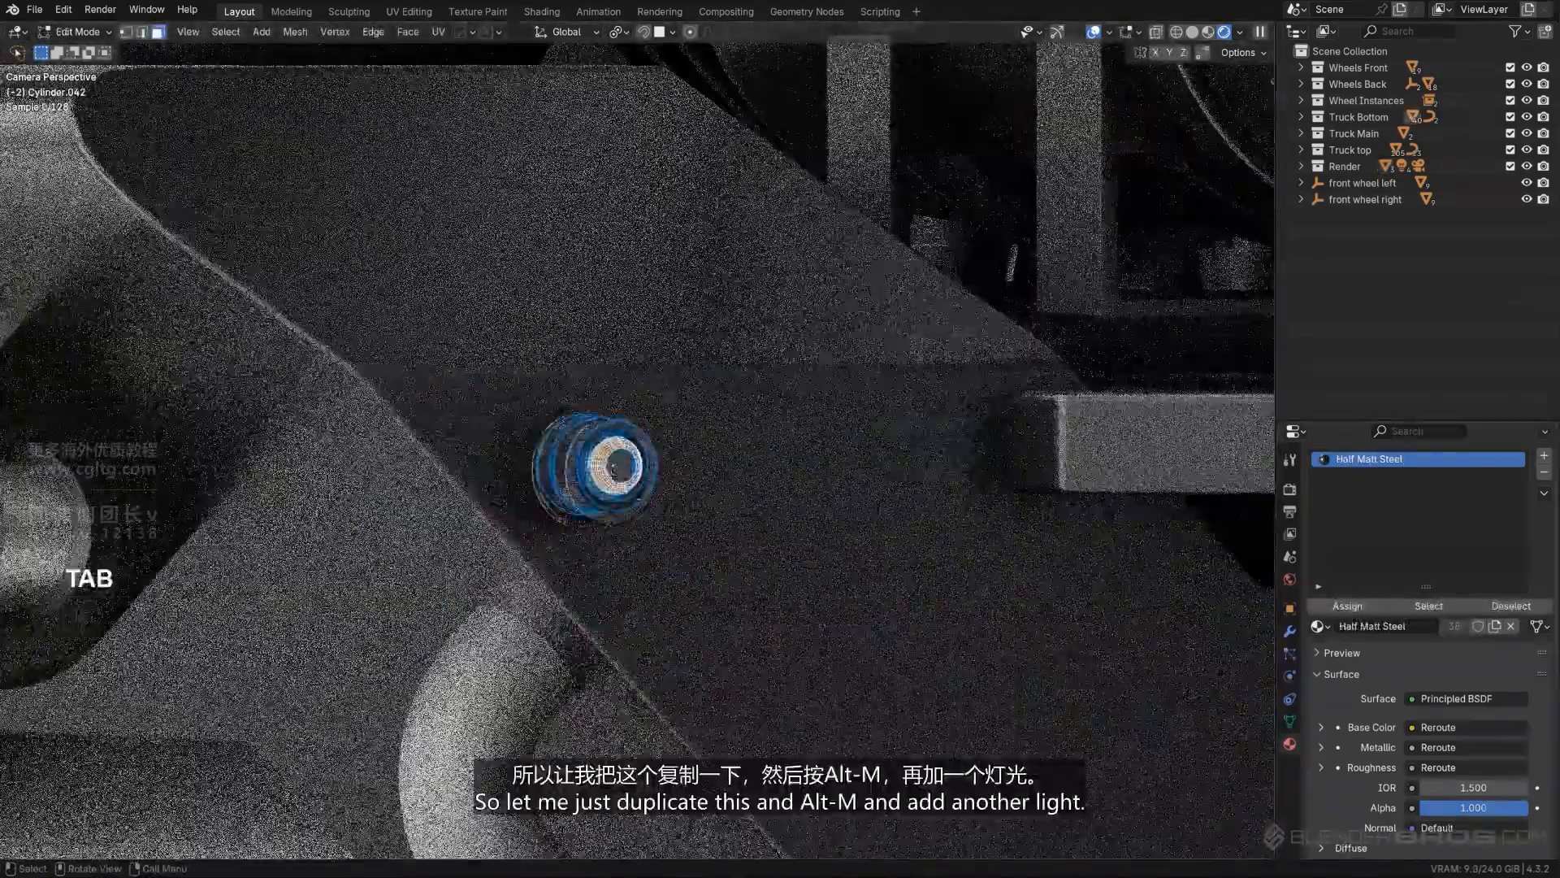
key(Tab)
key(shift+d)
click(829, 436)
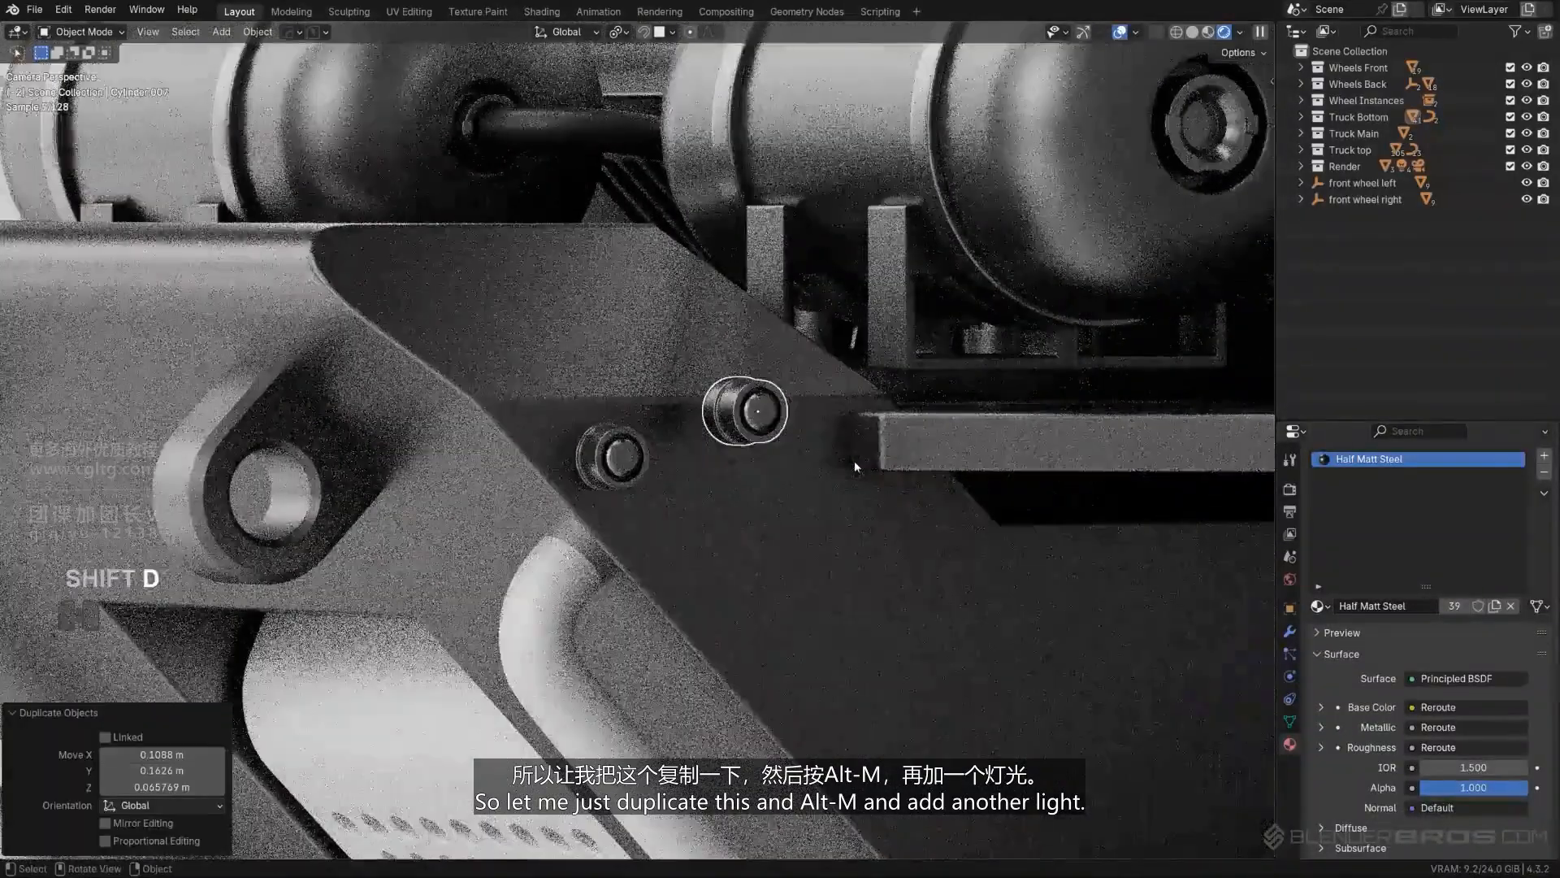
- Give the duplicated lamp a new blank Emission material and set its emission color to orange
key(alt+m)
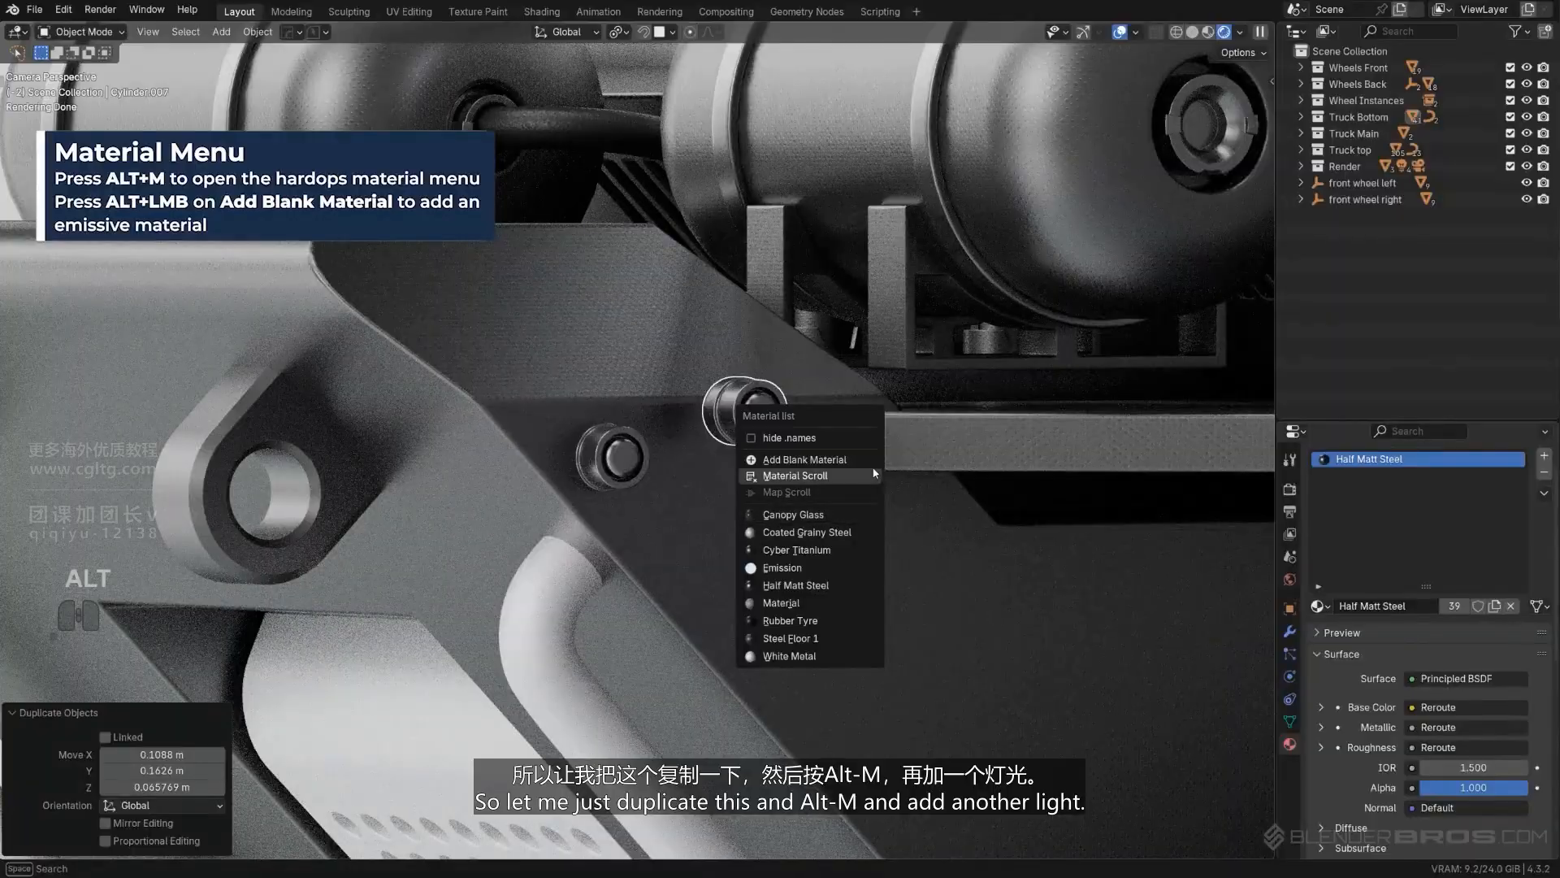
alt+click(846, 462)
scroll(685, 457, up, 4)
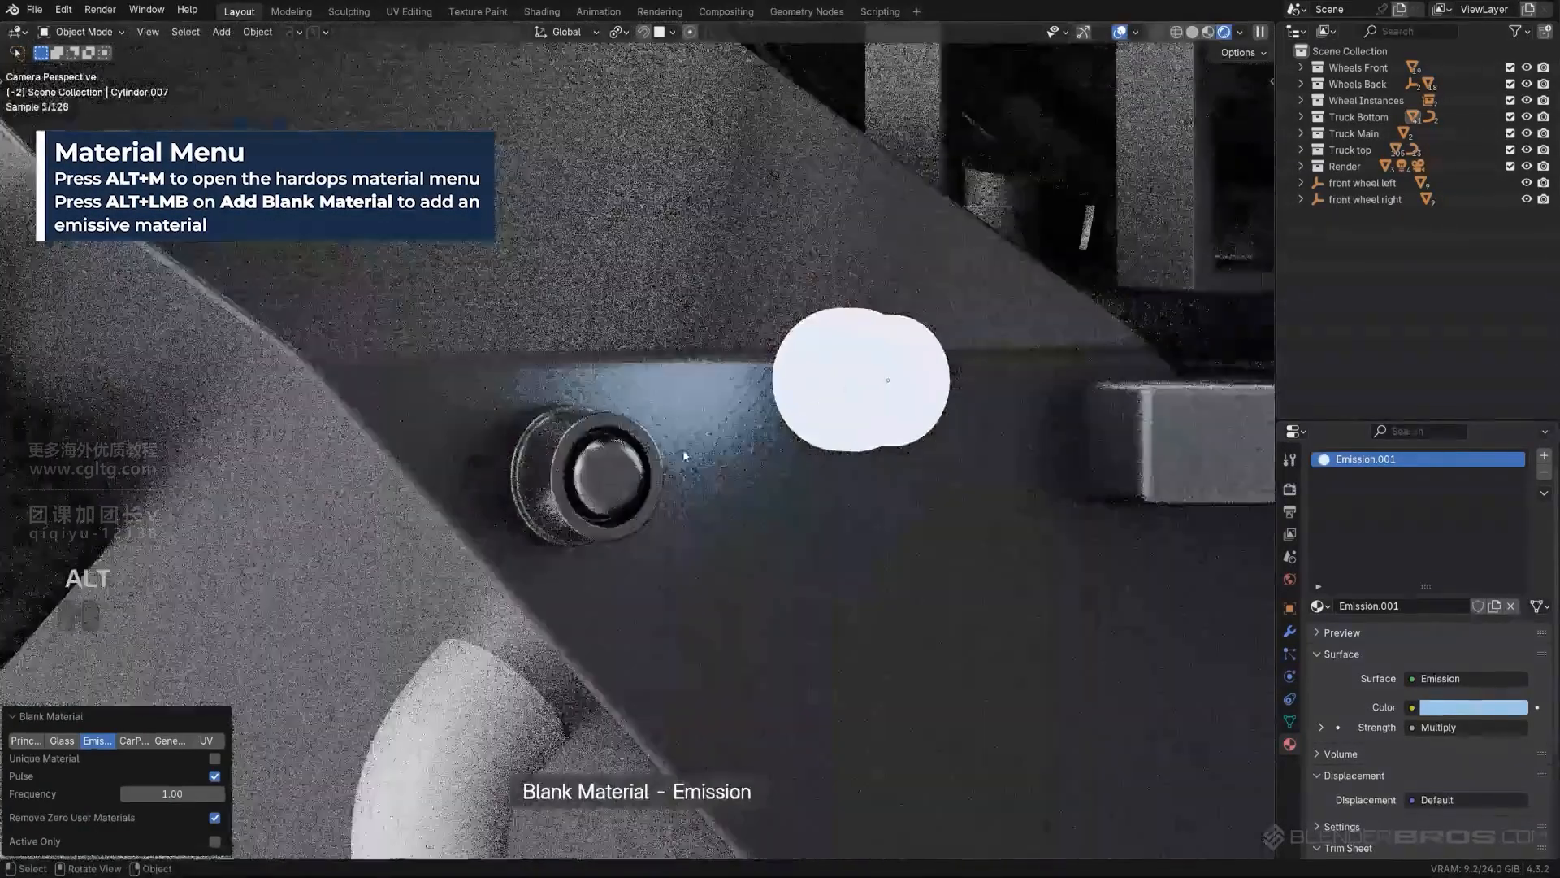
click(1475, 708)
drag(1441, 523, 1400, 539)
- Select the ring of faces around the original lamp's lens, expand the selection, and assign Emission.001 to it in a new material slot
click(603, 478)
scroll(603, 478, up, 4)
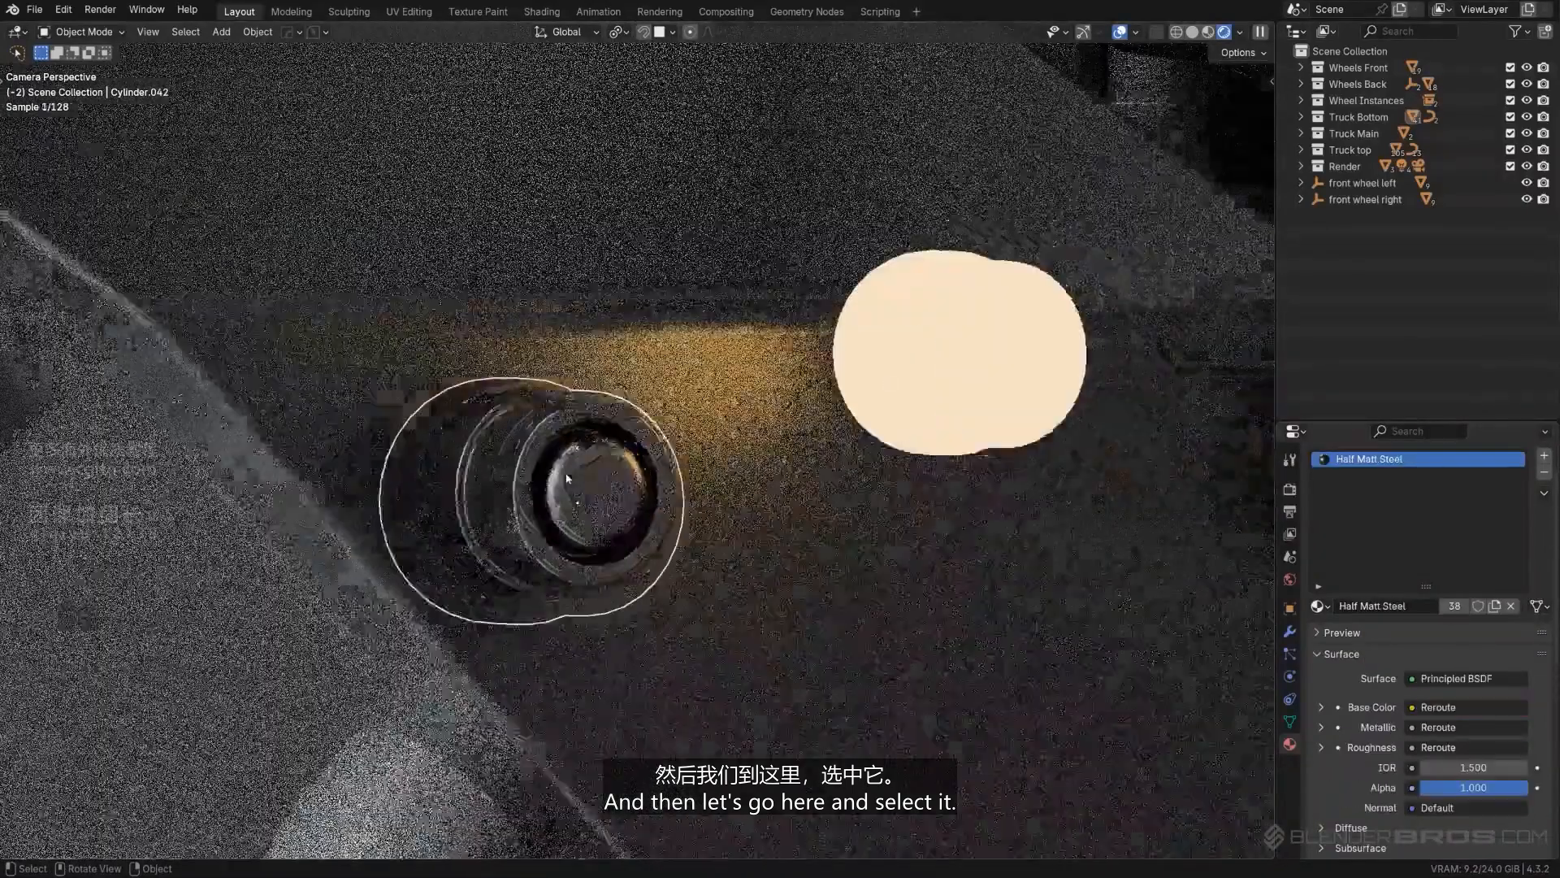
key(Tab)
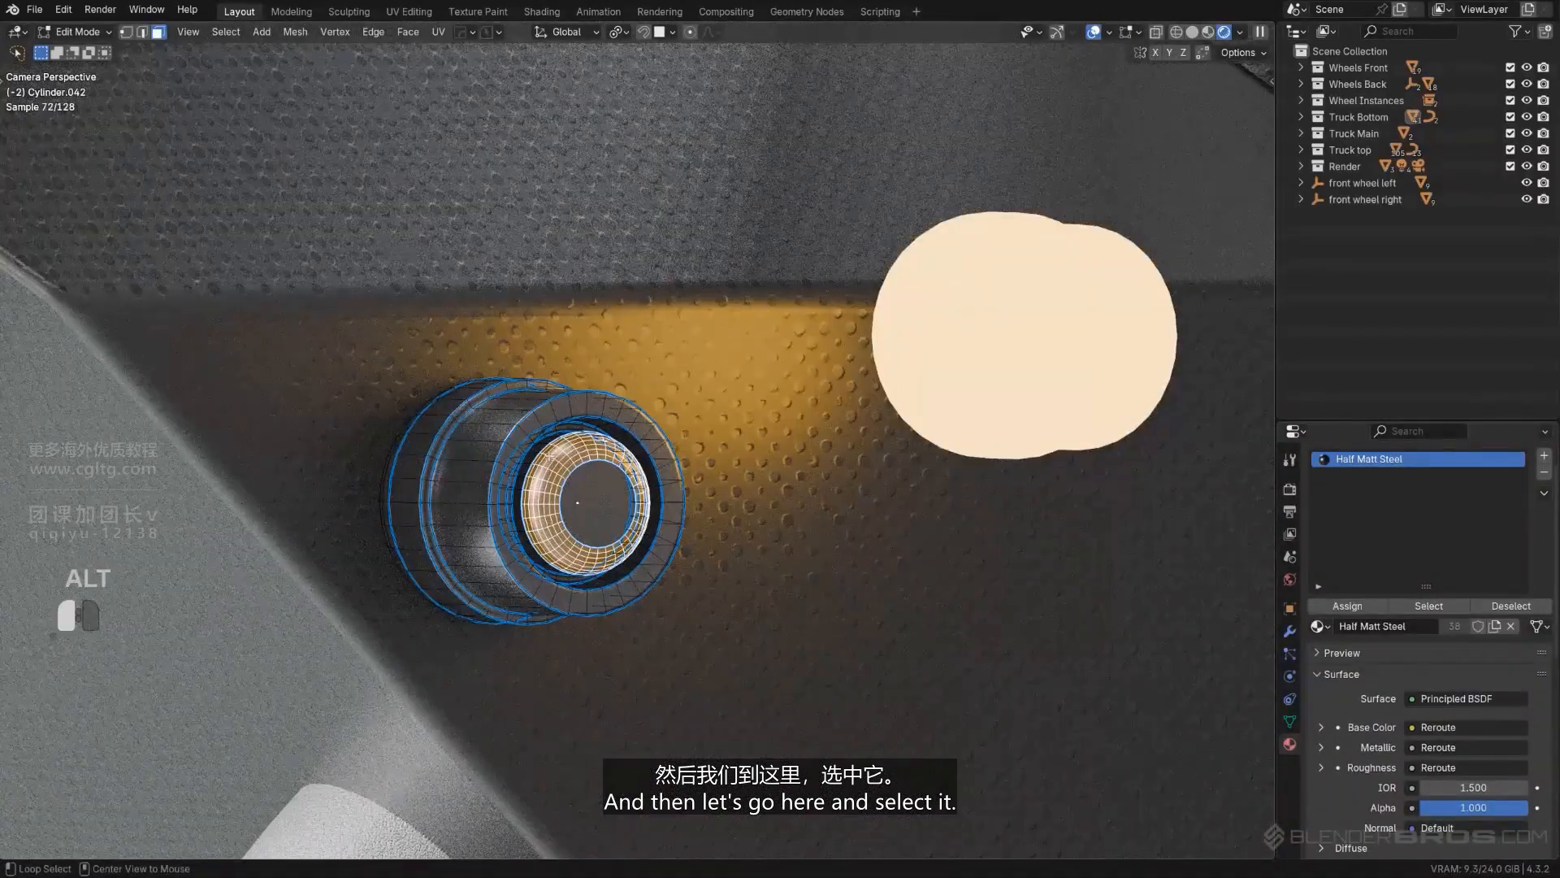
alt+click(550, 455)
alt+click(550, 452)
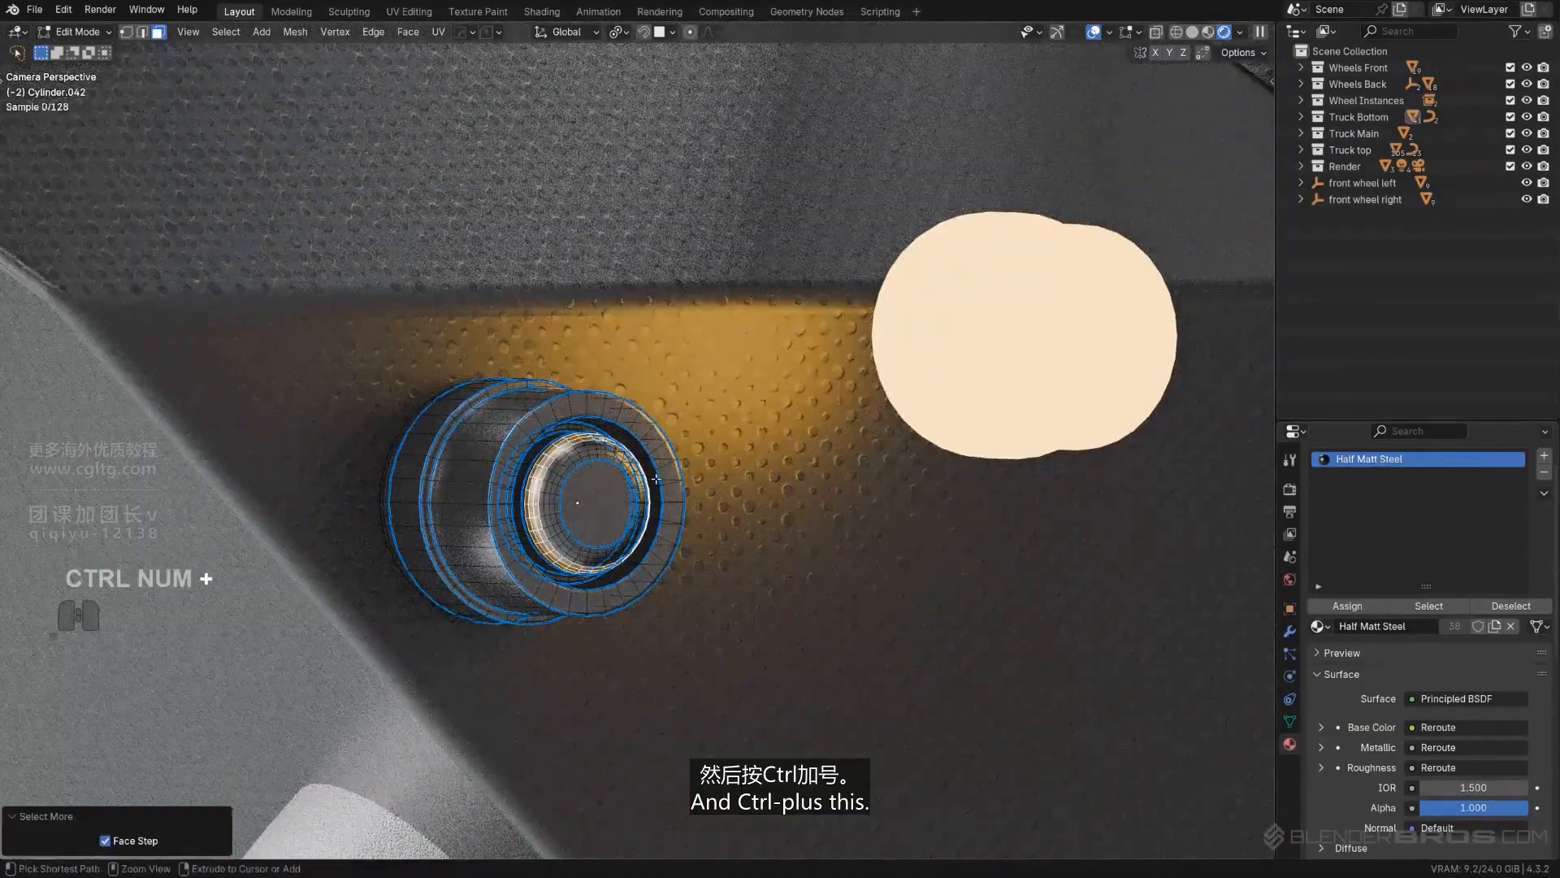
click(1543, 457)
click(1318, 657)
click(1107, 745)
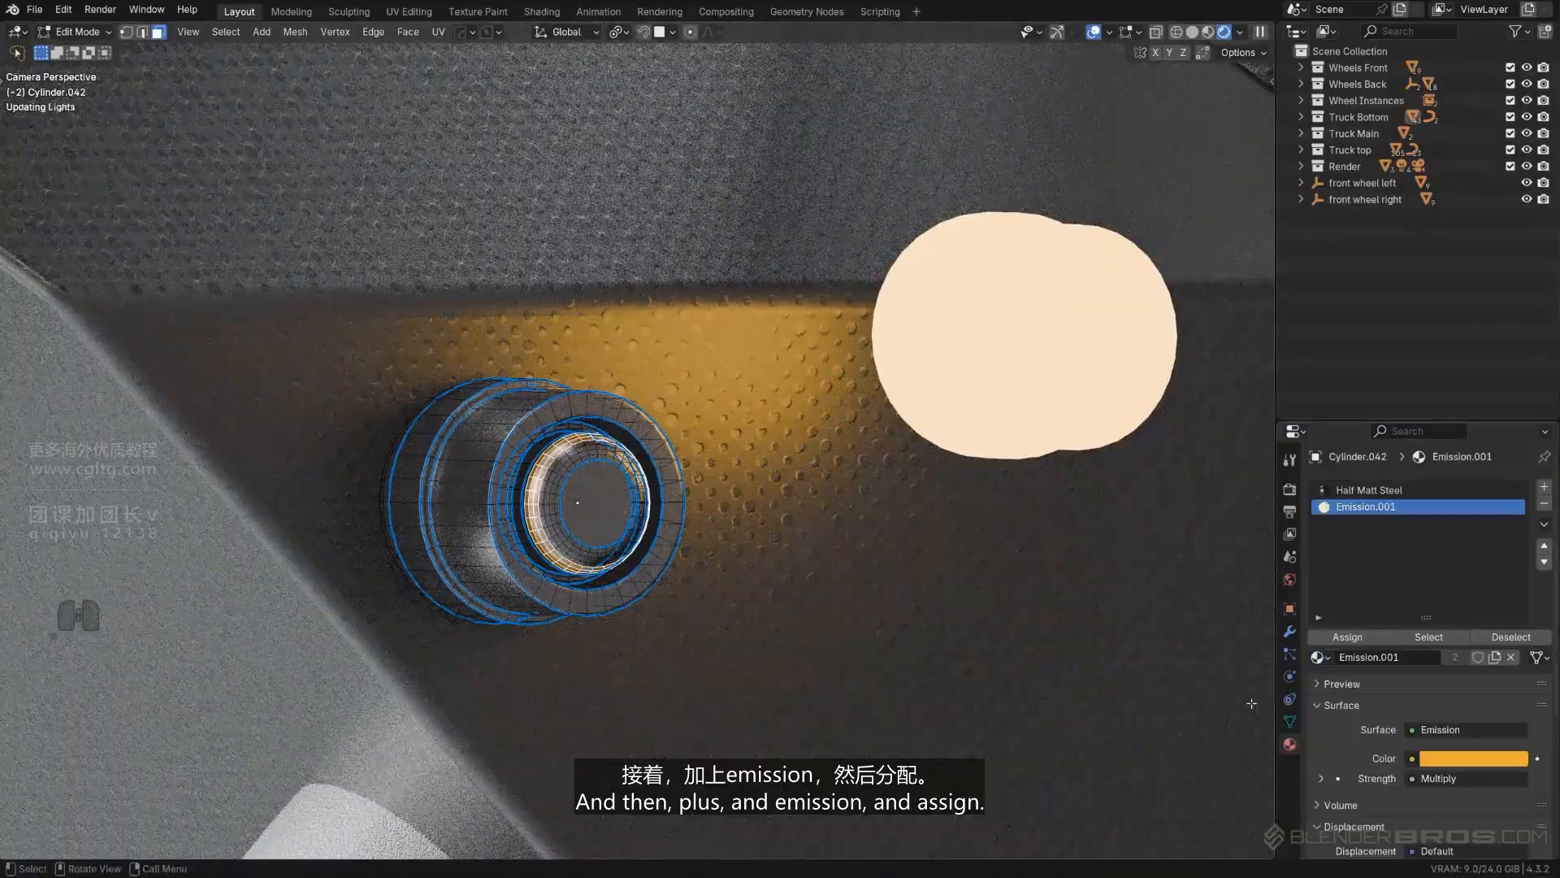
click(1348, 636)
key(Tab)
- Delete the glowing duplicate lamp beside the original
click(1054, 313)
key(x)
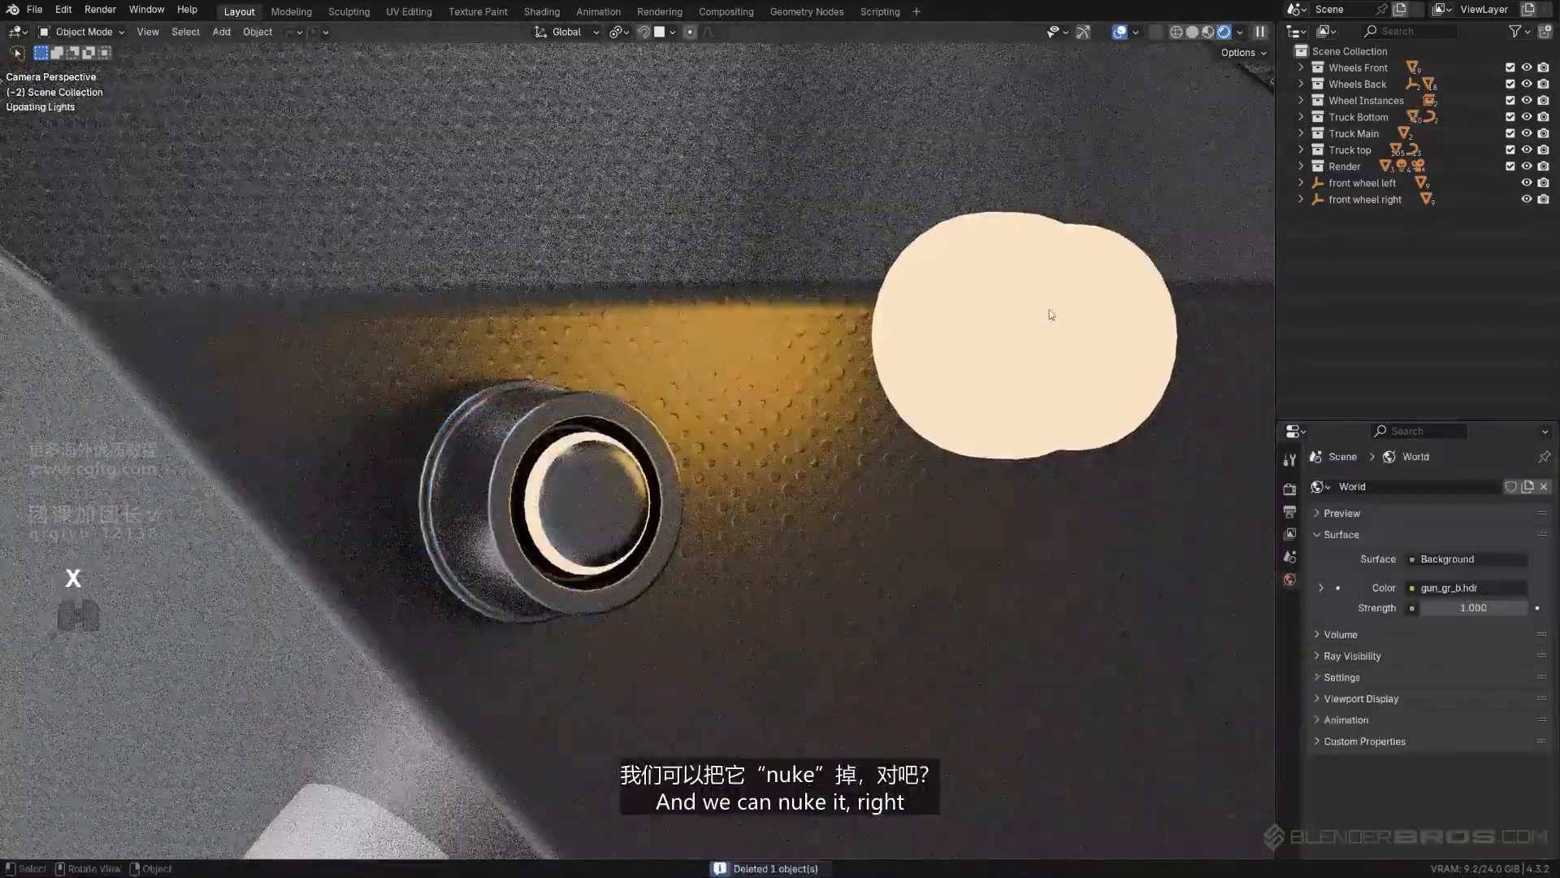
scroll(968, 349, down, 12)
- Select the ring of faces around the lens of the small cylindrical lamp above the windshield and expand the selection
shift+middle_drag(684, 475, 430, 663)
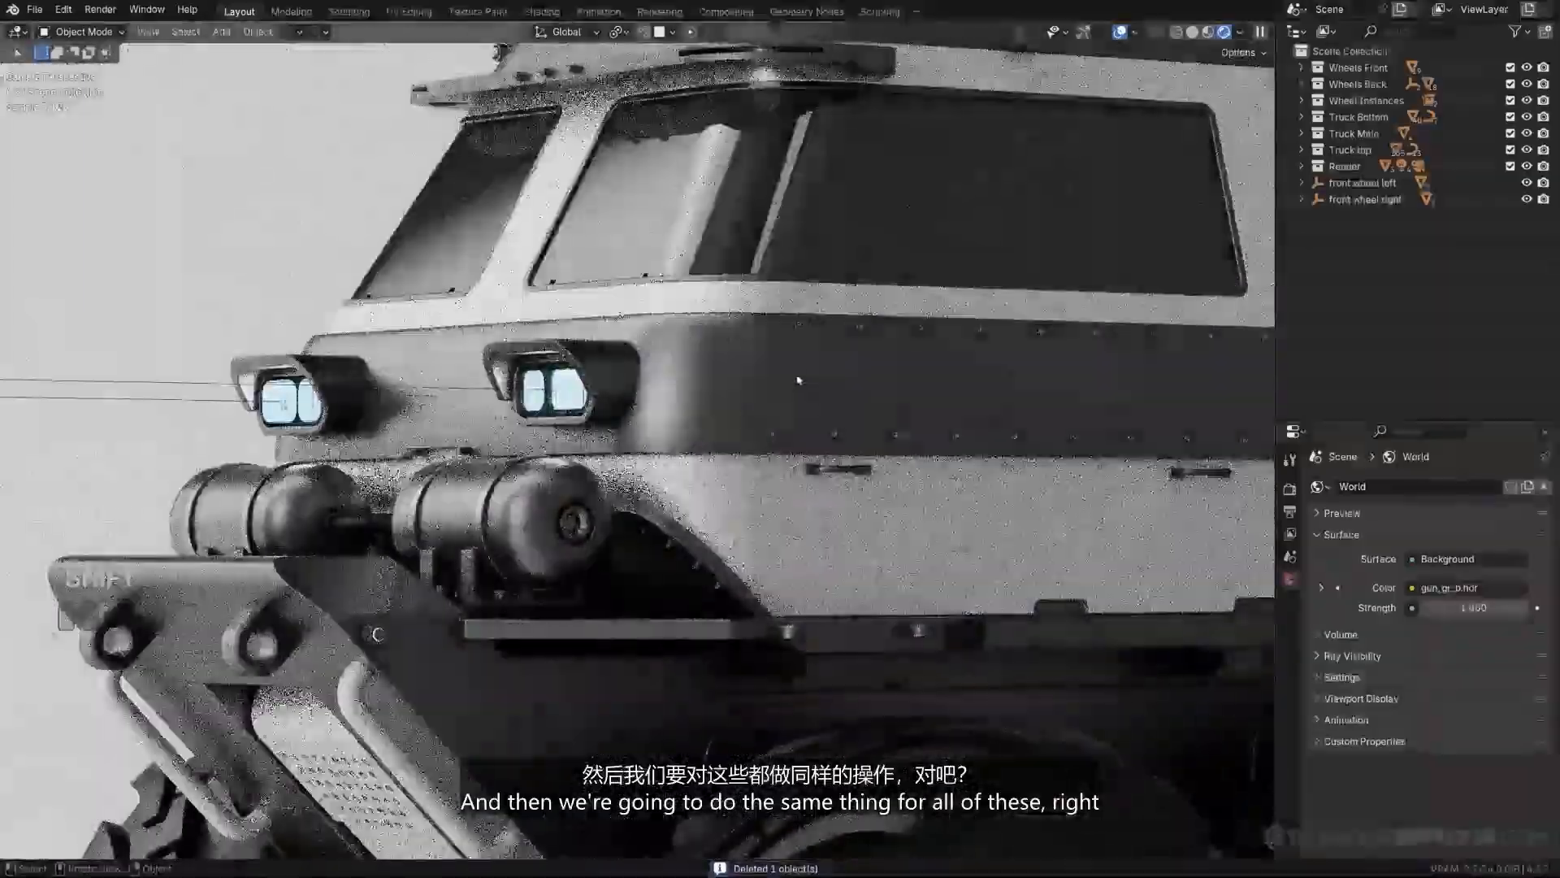
scroll(719, 191, up, 2)
shift+middle_drag(719, 191, 654, 443)
click(779, 72)
shift+middle_drag(778, 75, 720, 410)
scroll(723, 431, up, 4)
key(Tab)
scroll(728, 451, up, 4)
alt+click(974, 186)
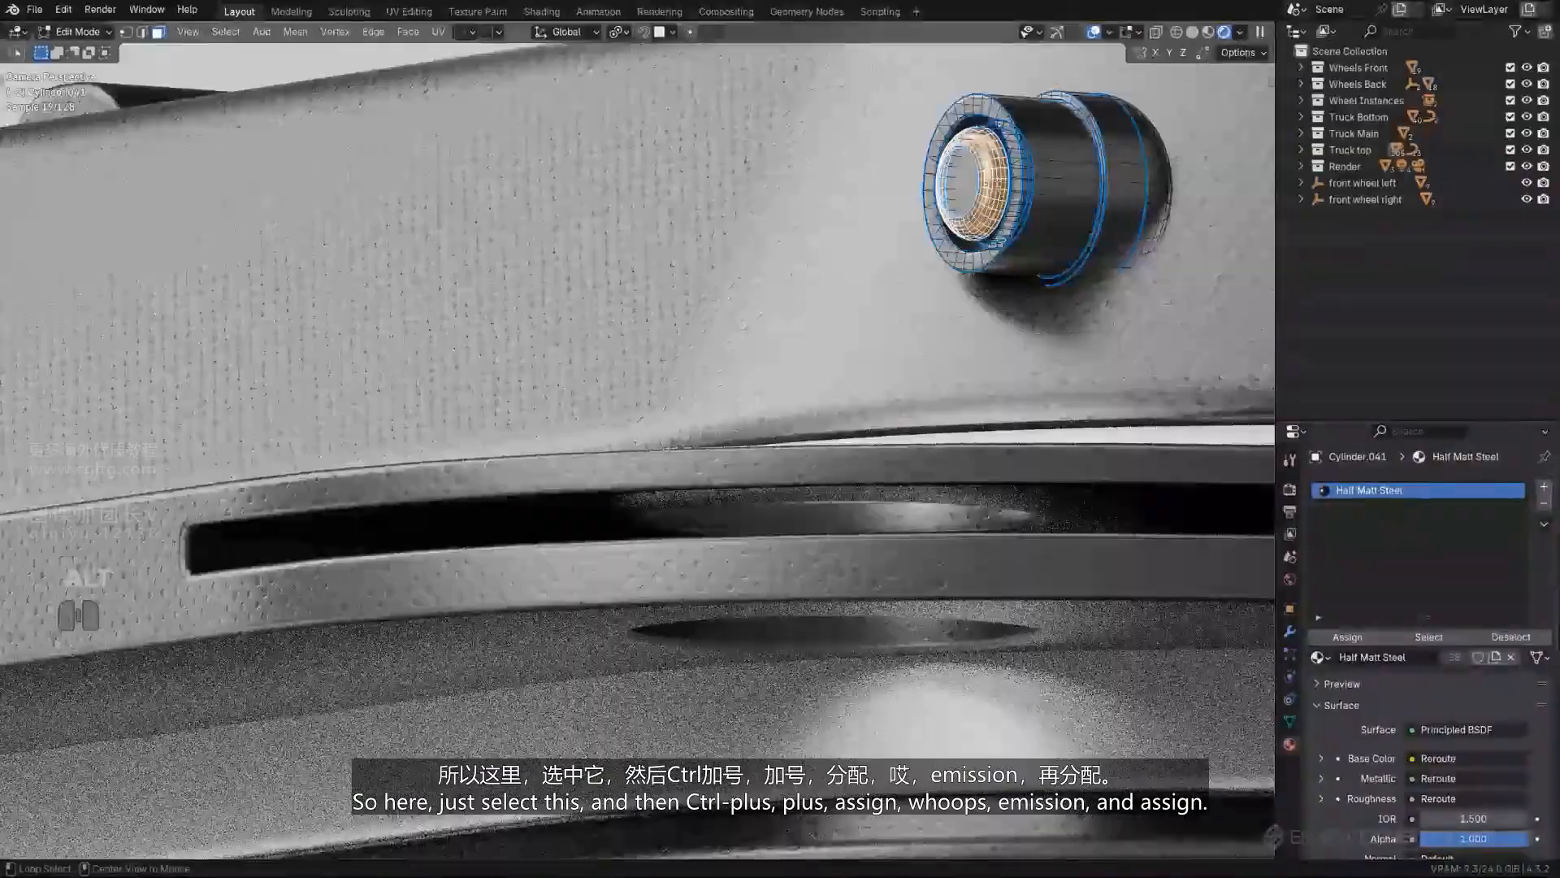
key(ctrl+KP_Add)
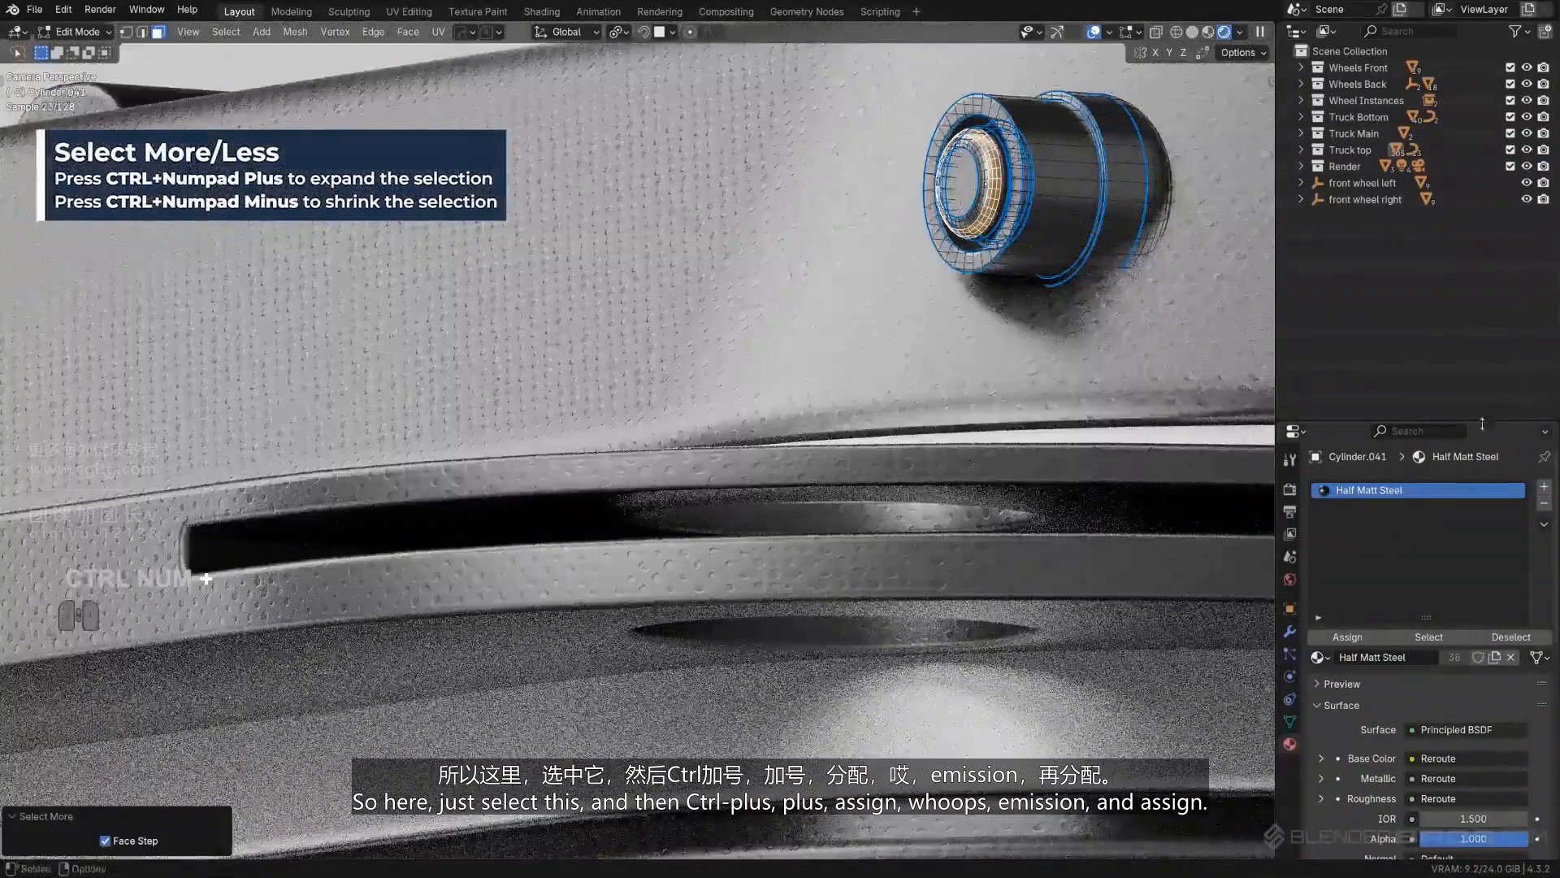
- Assign Emission.001 to the roof lamp's selected faces in a new material slot
click(1544, 486)
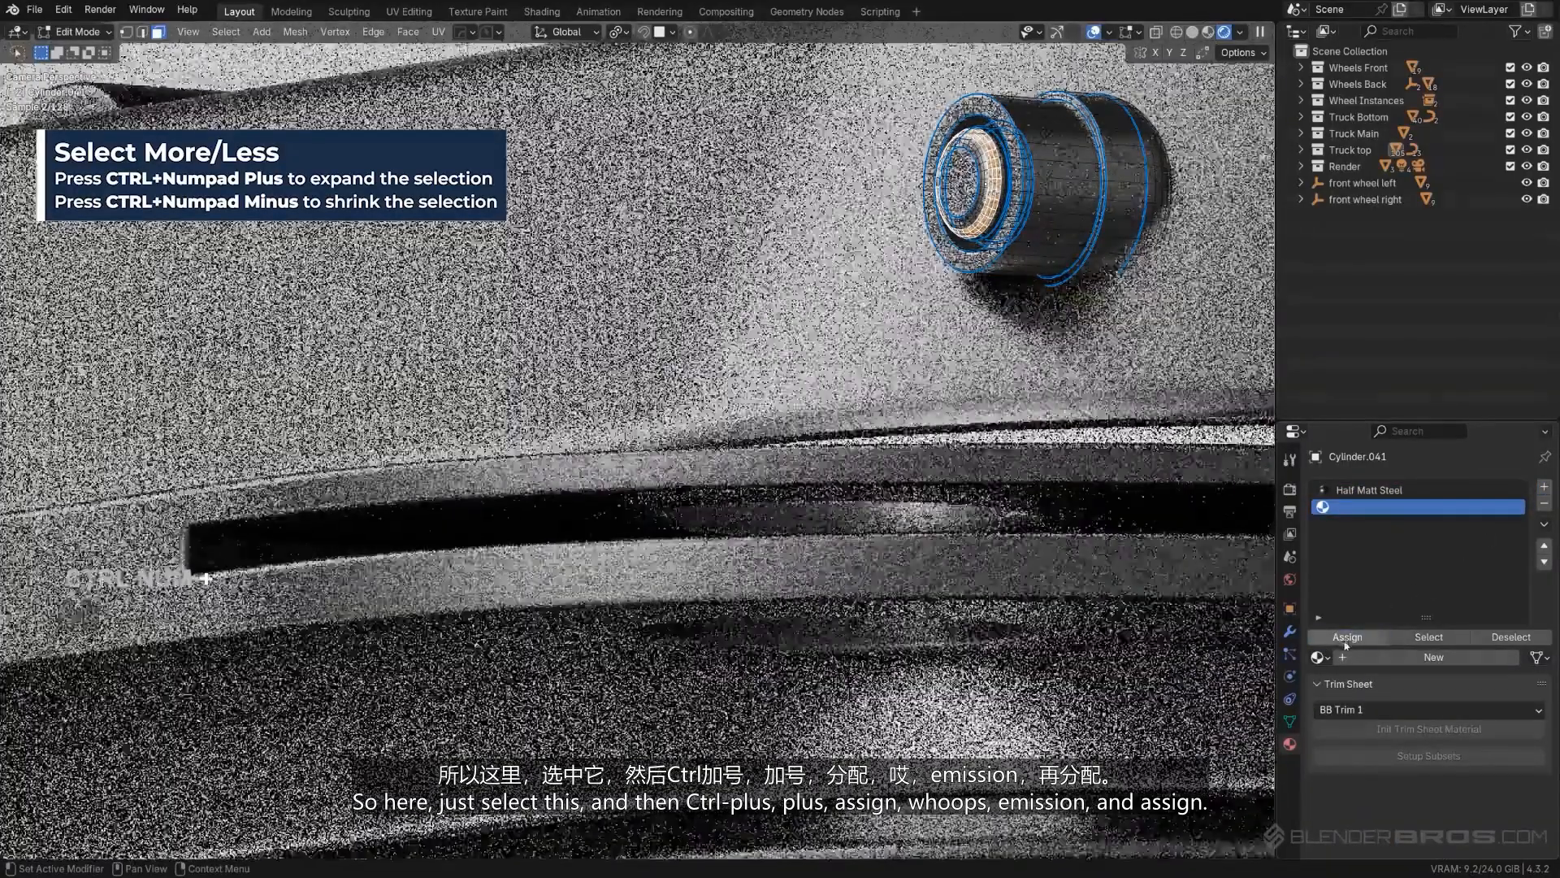
scroll(1138, 552, down, 2)
key(Tab)
key(Tab)
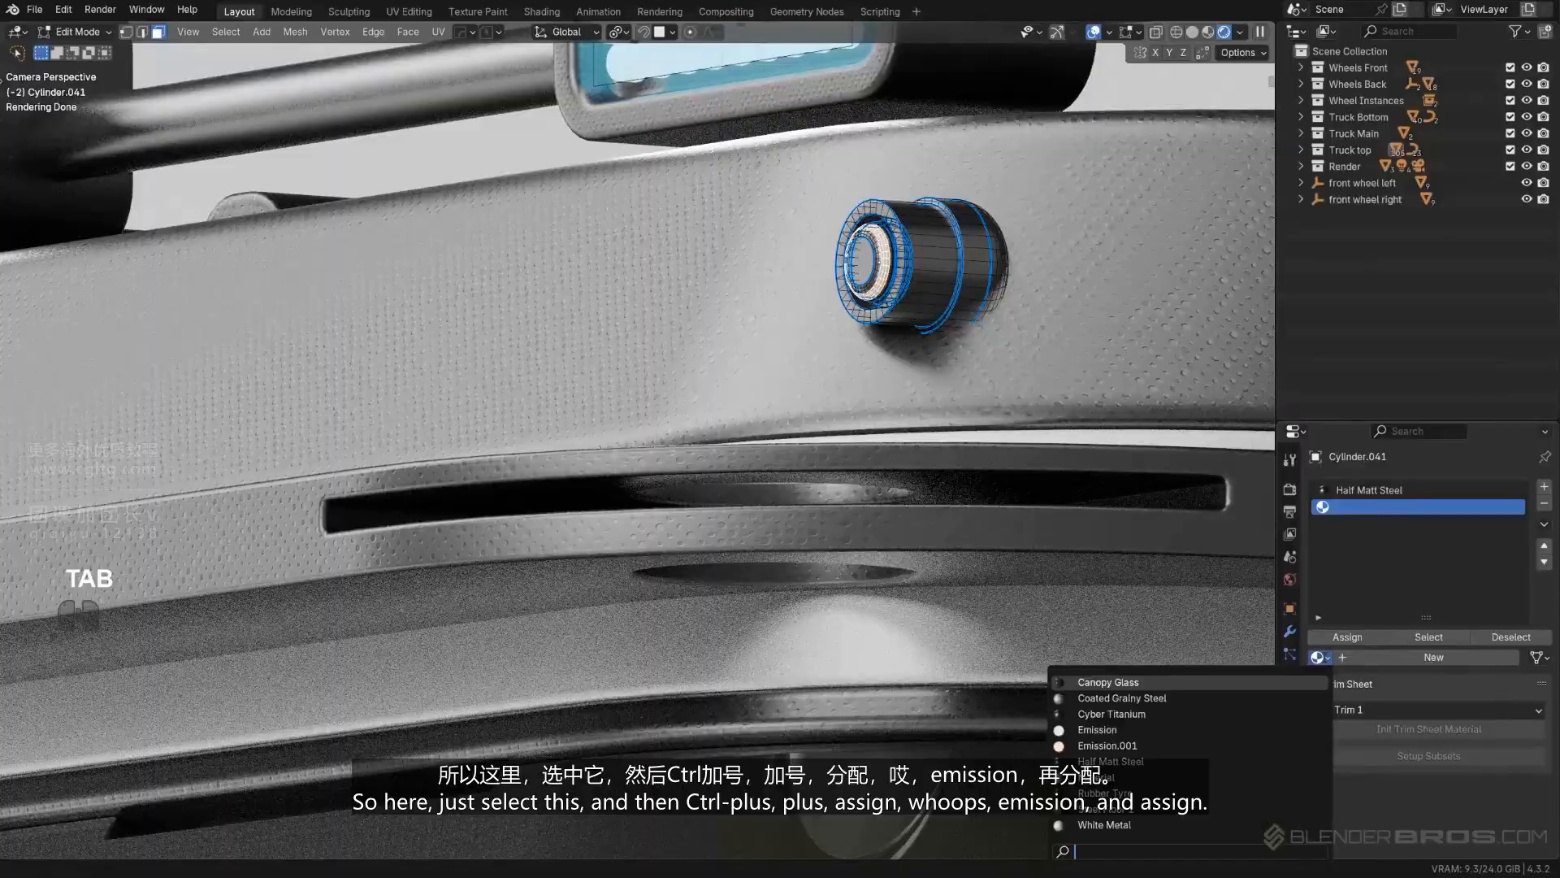
click(1107, 745)
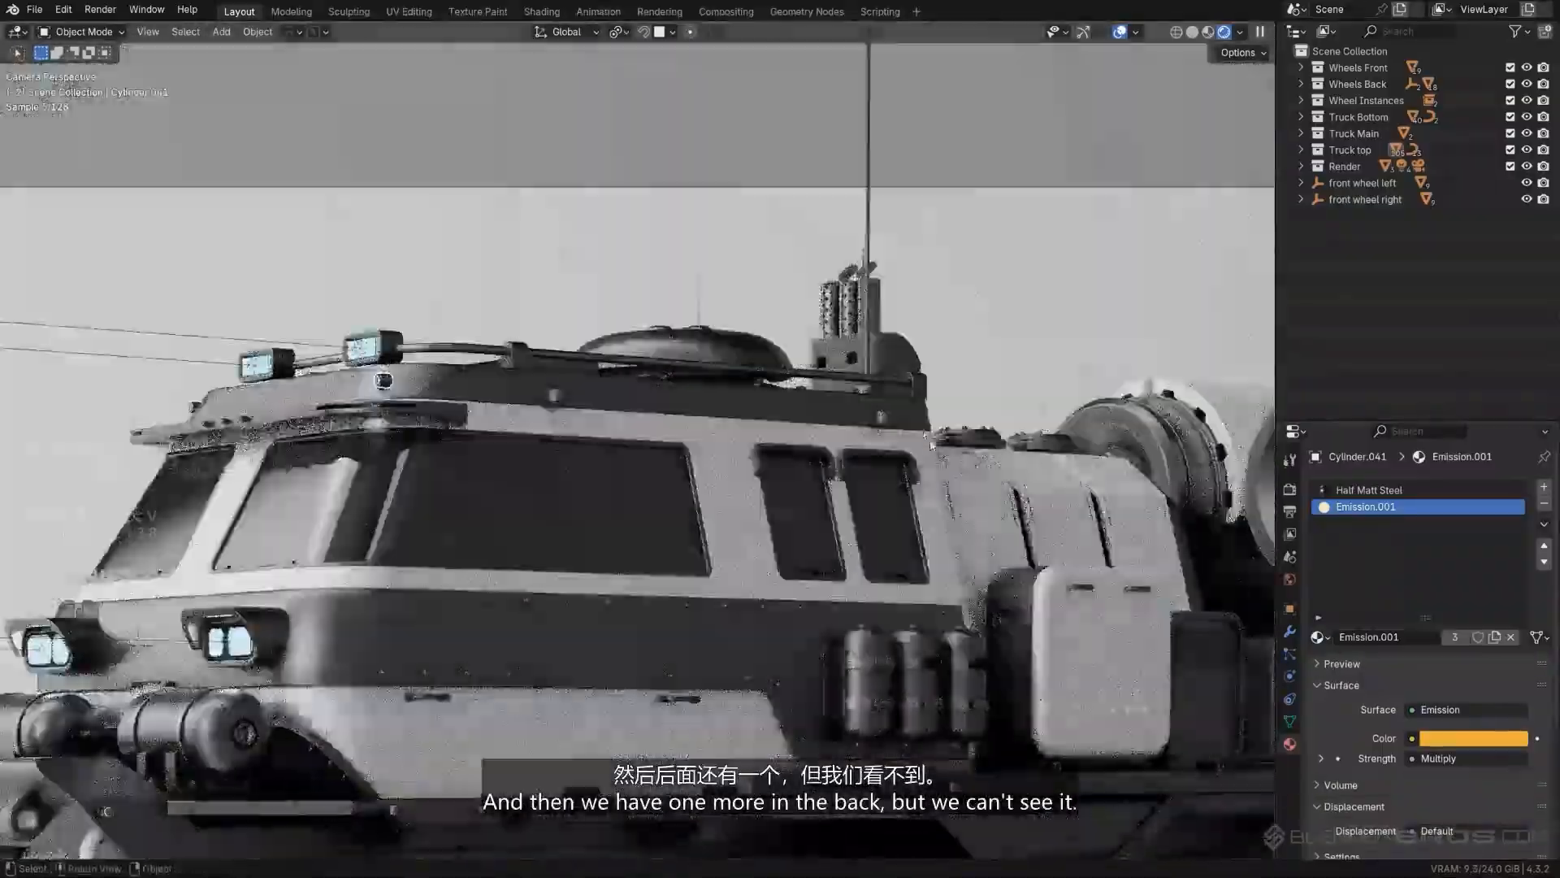
- Examine the truck's rear for more small lamps that could carry the orange emission
scroll(931, 445, down, 3)
middle_drag(930, 445, 431, 528)
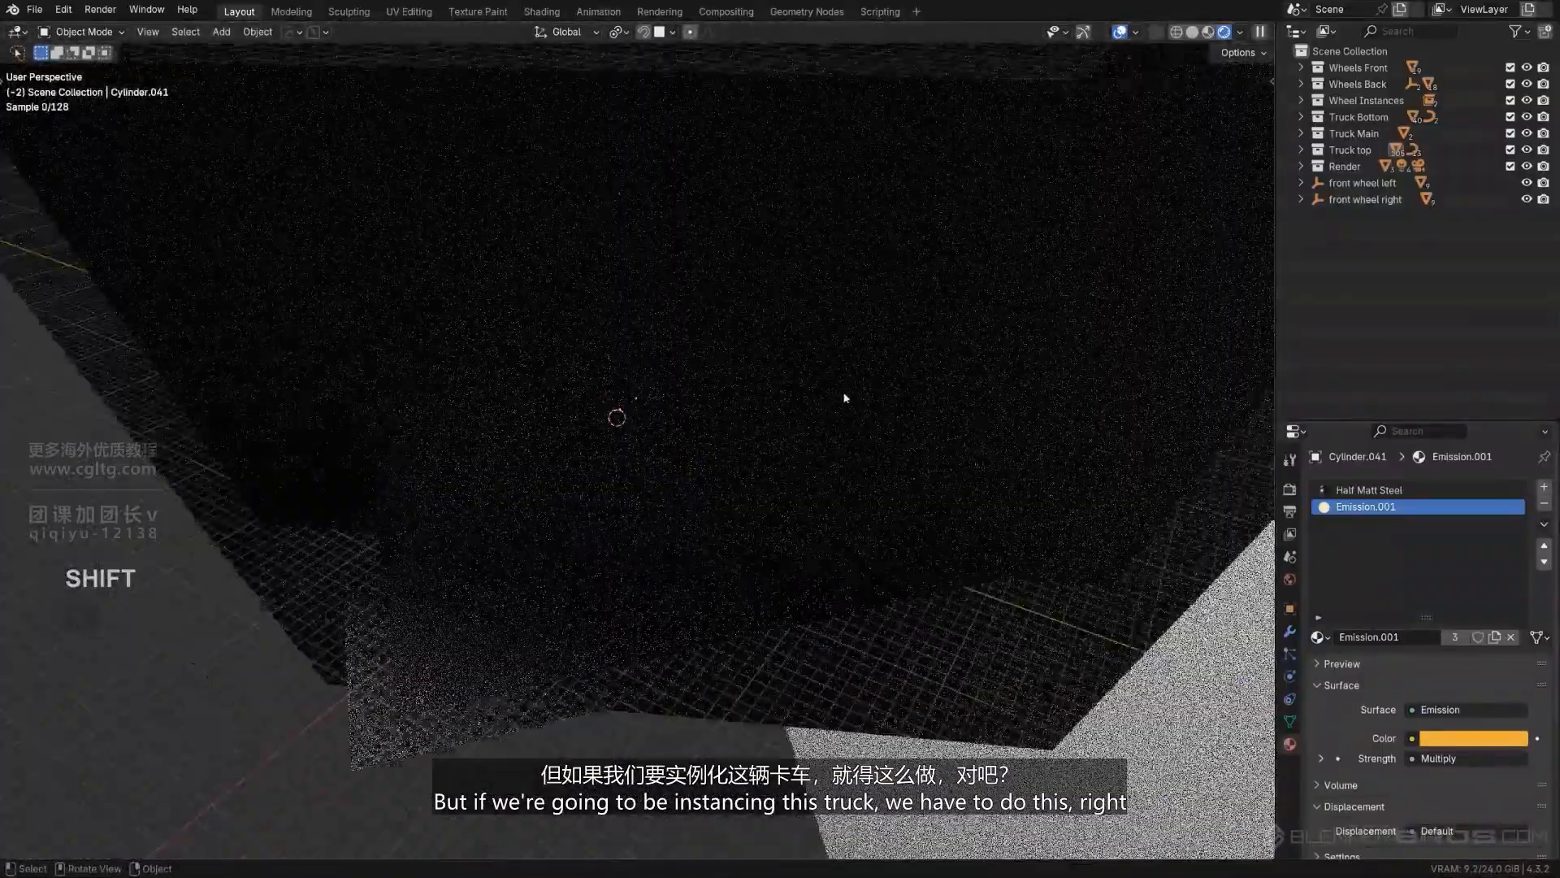
scroll(845, 398, down, 7)
middle_drag(845, 398, 1052, 374)
scroll(959, 472, up, 9)
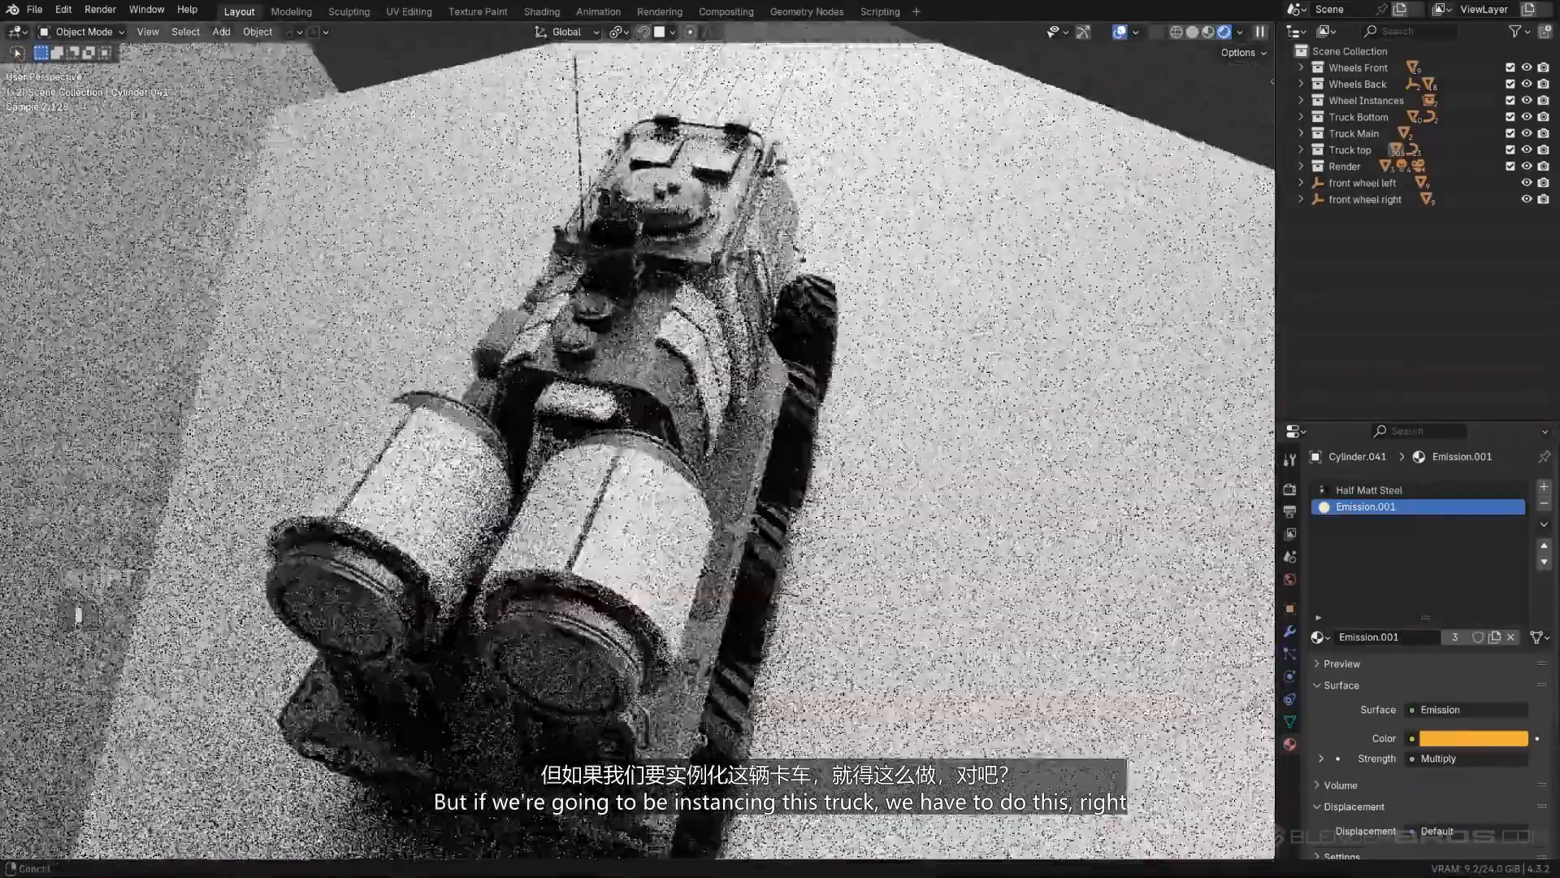
middle_drag(678, 455, 642, 480)
scroll(642, 479, up, 2)
shift+middle_drag(642, 479, 721, 285)
scroll(721, 285, up, 4)
shift+middle_drag(720, 488, 724, 455)
scroll(728, 515, up, 4)
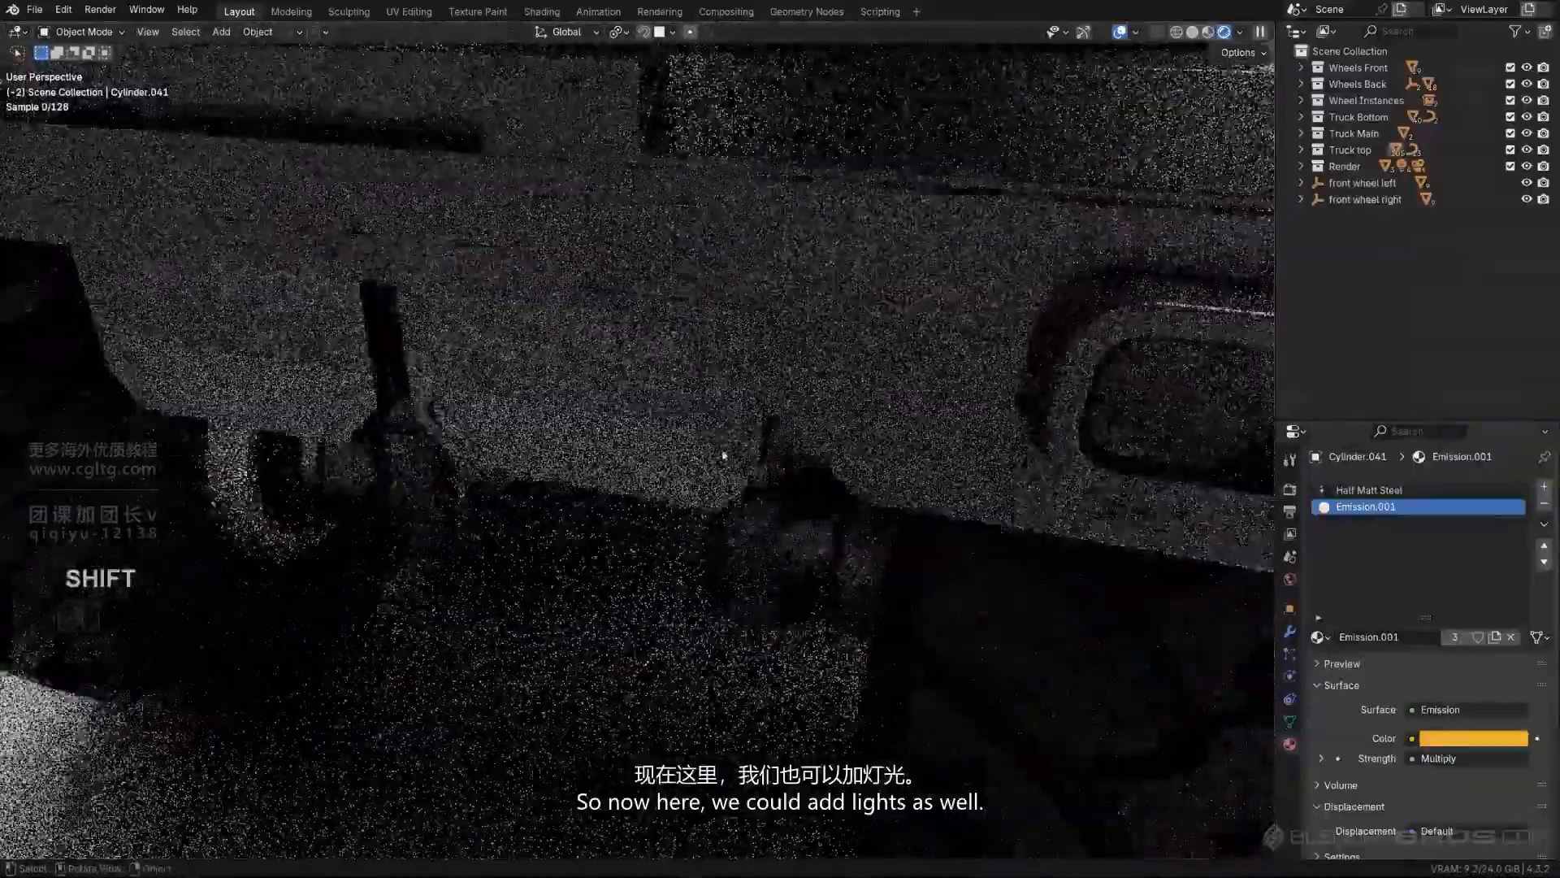
scroll(724, 455, down, 5)
shift+middle_drag(829, 268, 851, 216)
- Select the inner ring of faces in the top round fitting of the rear box's vertical row
click(456, 285)
key(Tab)
middle_drag(456, 285, 537, 268)
scroll(328, 179, up, 3)
shift+middle_drag(327, 179, 407, 219)
shift+middle_drag(406, 219, 564, 341)
scroll(564, 349, up, 3)
click(447, 190)
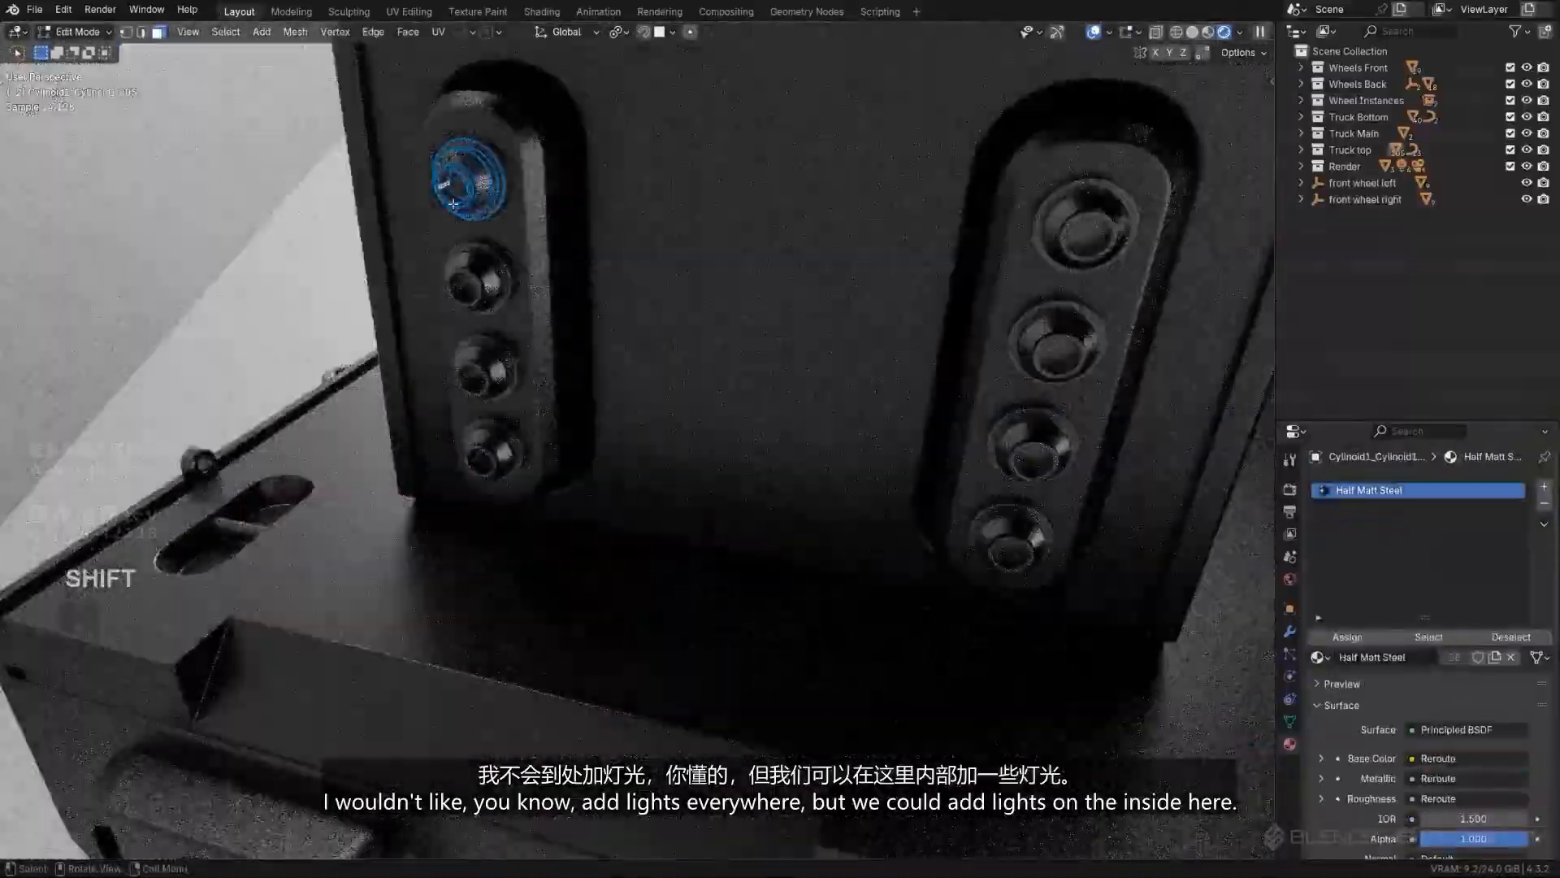
shift+middle_drag(452, 203, 422, 158)
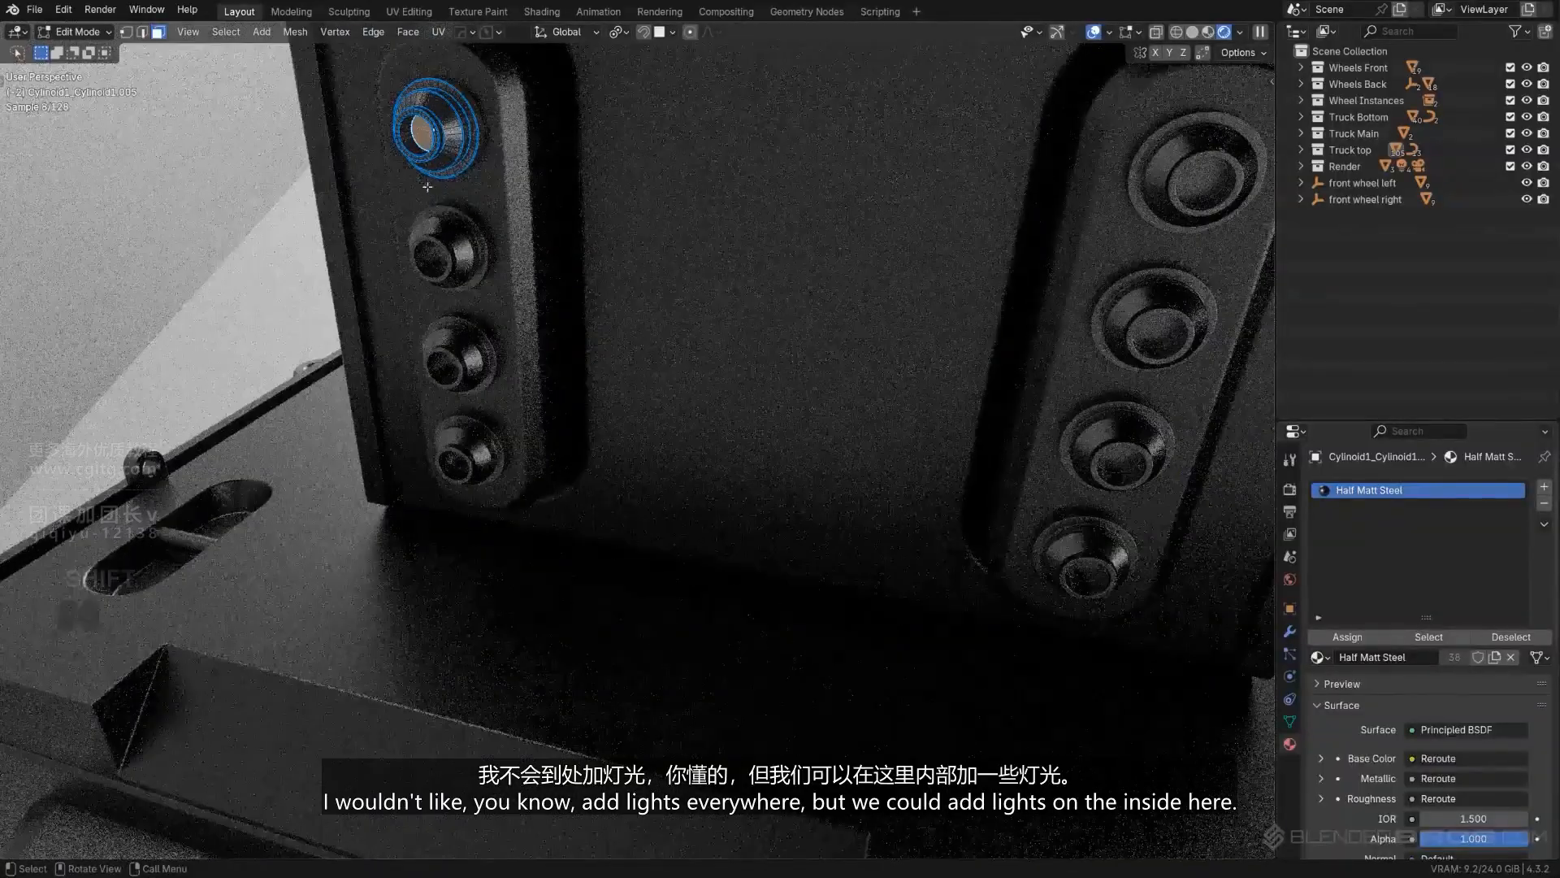
alt+click(410, 137)
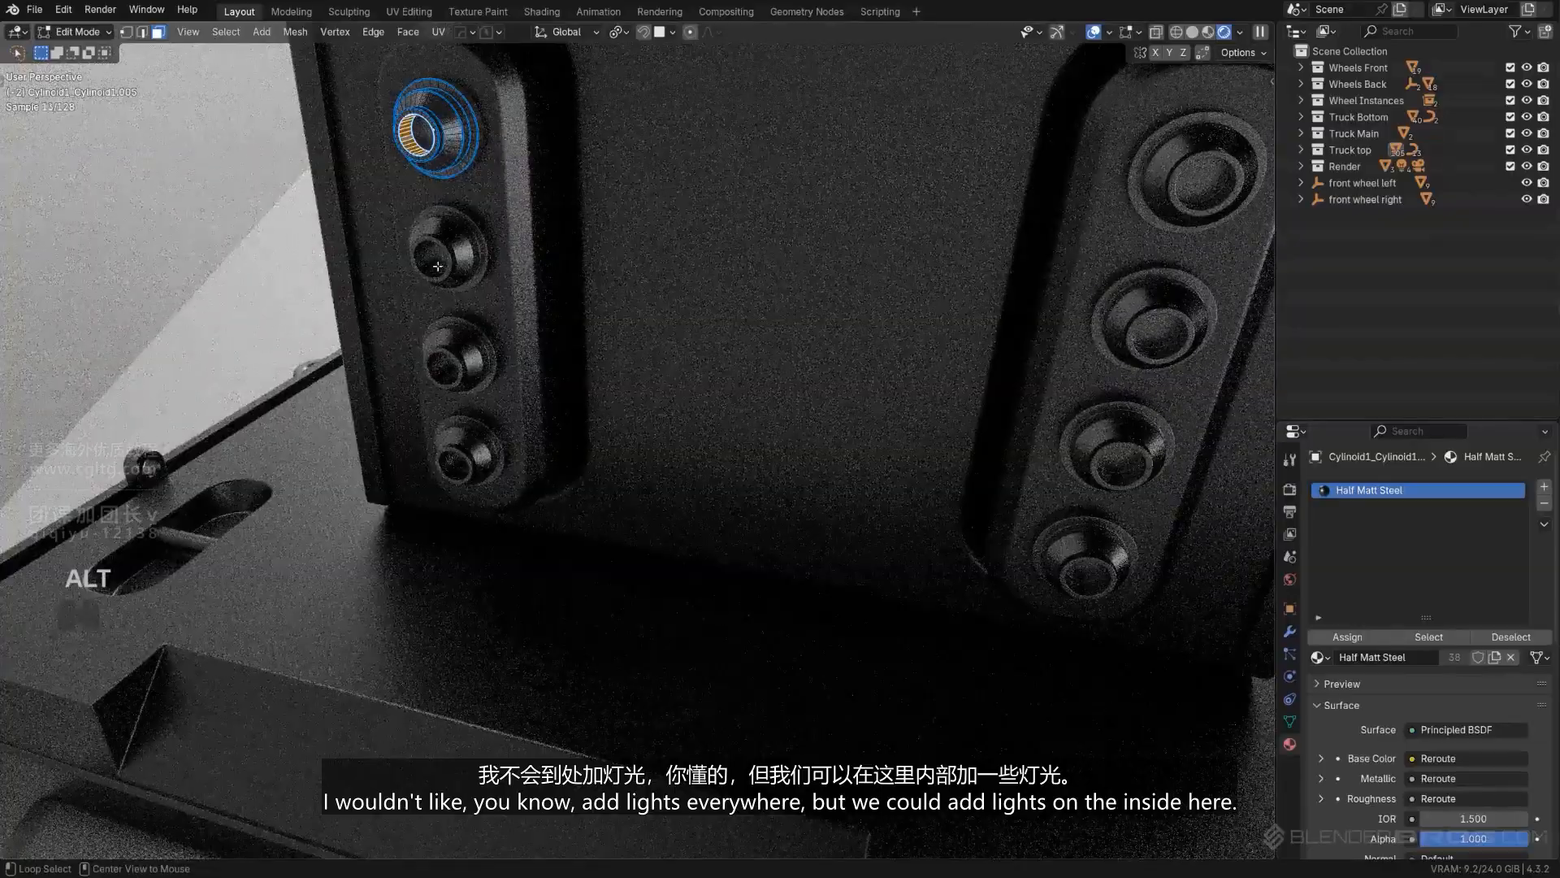
- Assign Emission.001 to the rear fitting's selected faces in a new material slot and return to Object Mode
click(1544, 488)
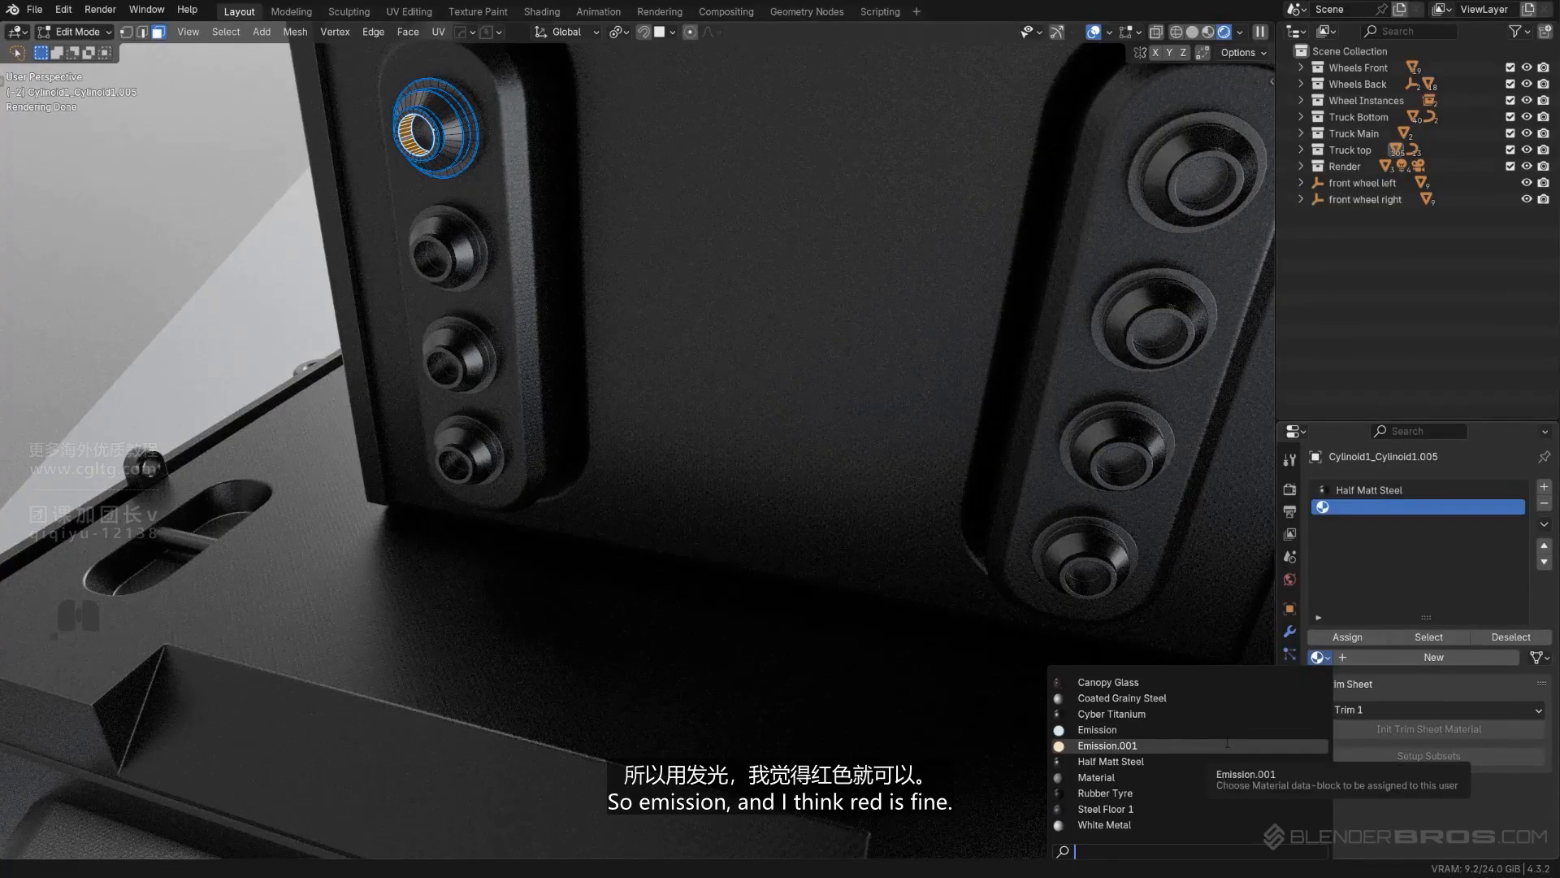
click(1107, 745)
click(1360, 639)
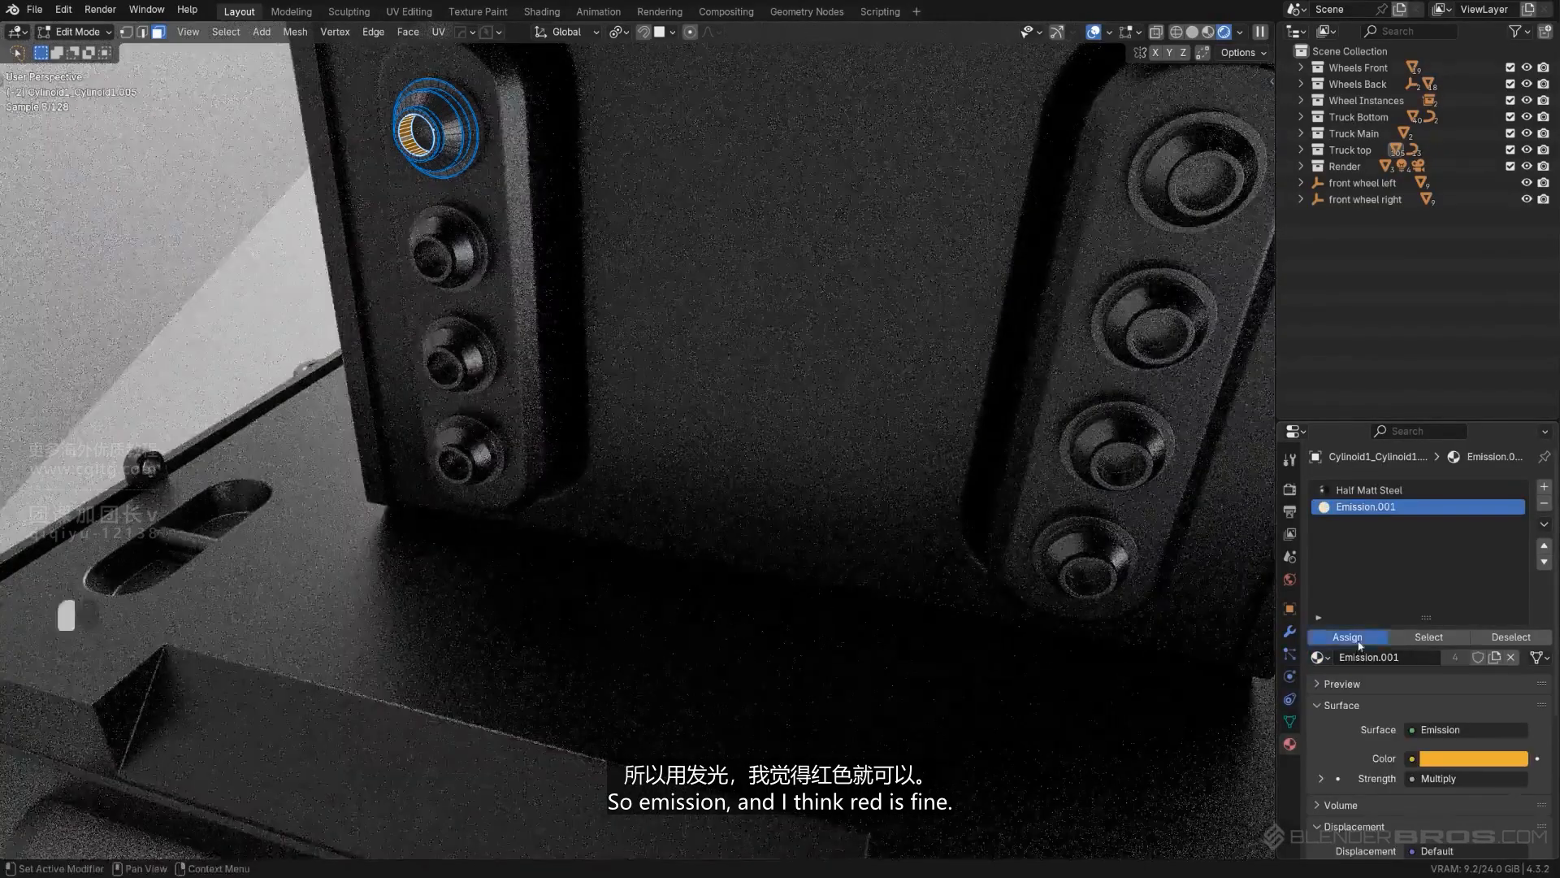
key(Tab)
scroll(738, 202, down, 11)
middle_drag(738, 202, 745, 342)
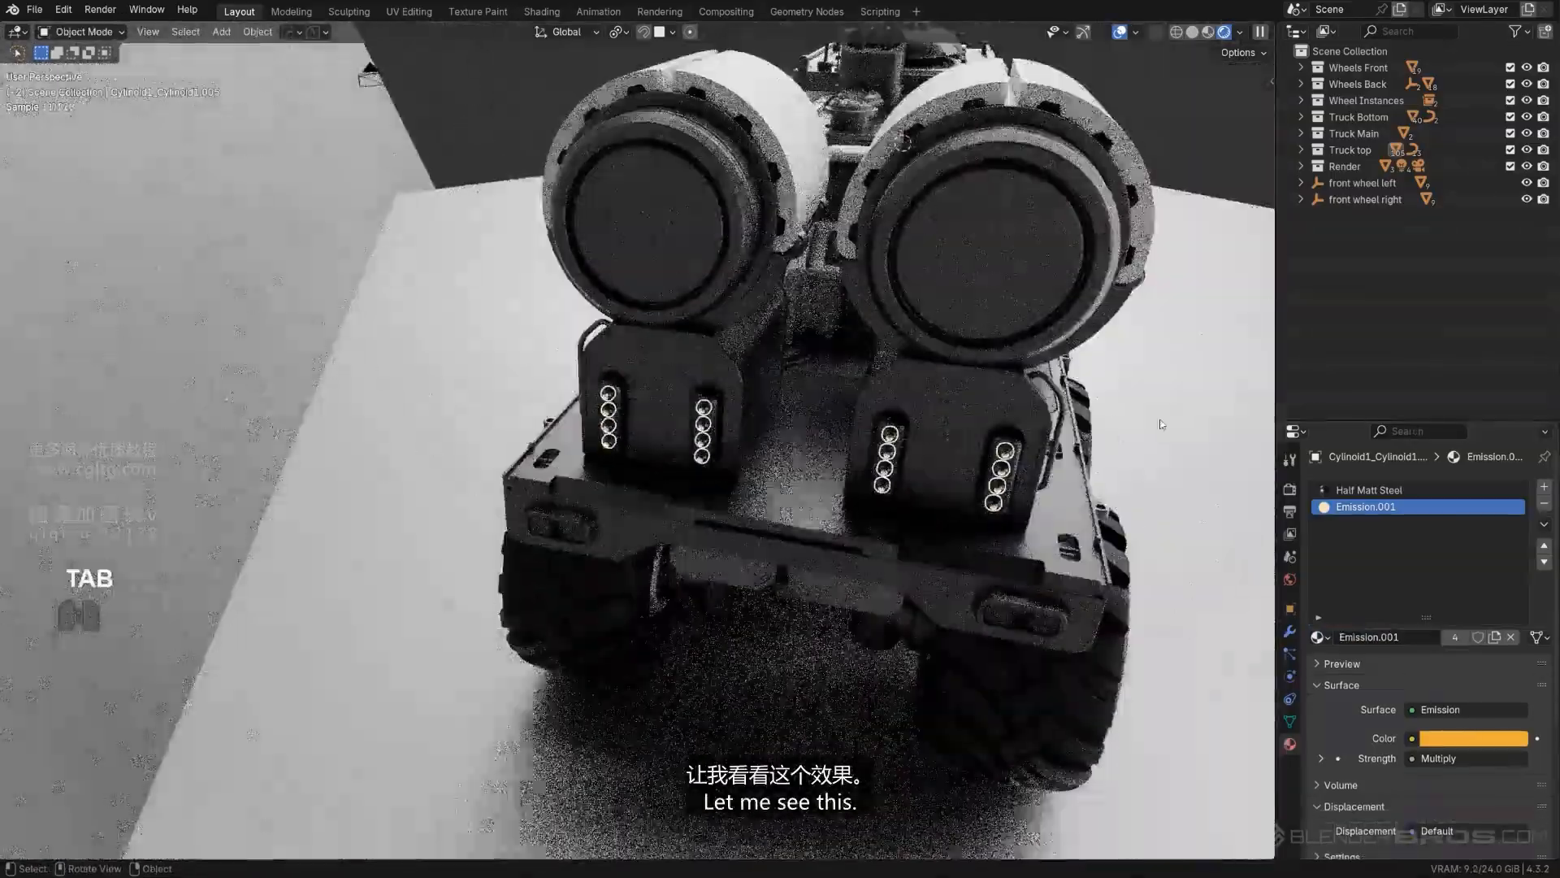
- Select the pair of rounded Canopy Glass plates at the end of the truck's rear bumper
click(1162, 358)
scroll(802, 390, down, 4)
middle_drag(877, 398, 772, 524)
scroll(810, 259, up, 3)
scroll(724, 584, up, 2)
shift+middle_drag(724, 584, 800, 431)
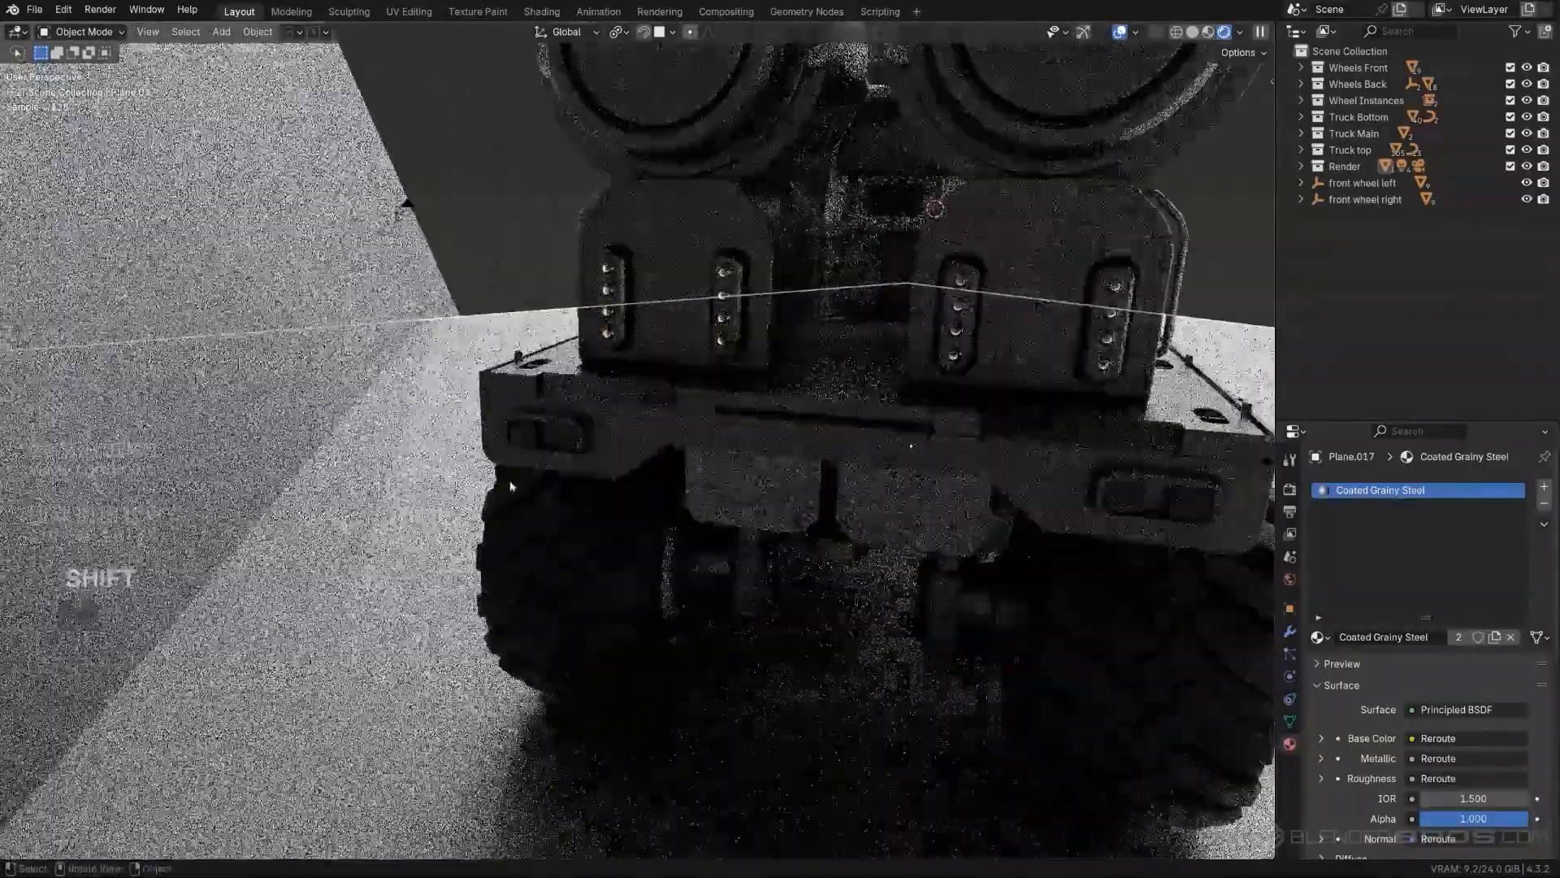
scroll(801, 431, up, 1)
click(548, 432)
scroll(548, 432, up, 2)
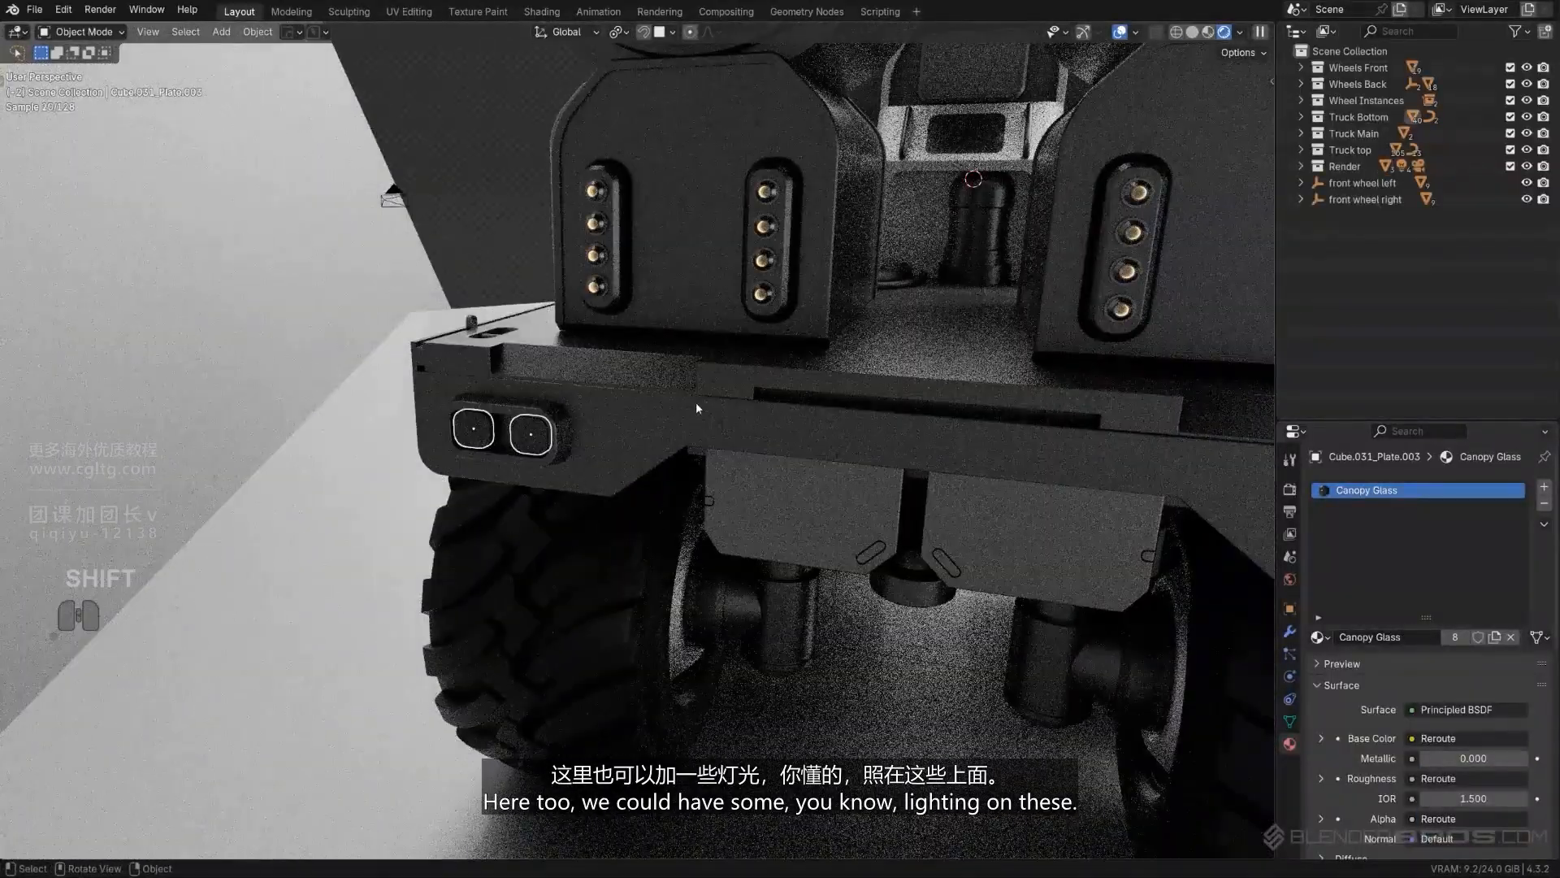
- Isolate the selected glass plates in local view, seen from the back in orthographic projection
scroll(537, 439, up, 2)
middle_drag(530, 430, 814, 334)
key(ctrl+KP_1)
key(KP_5)
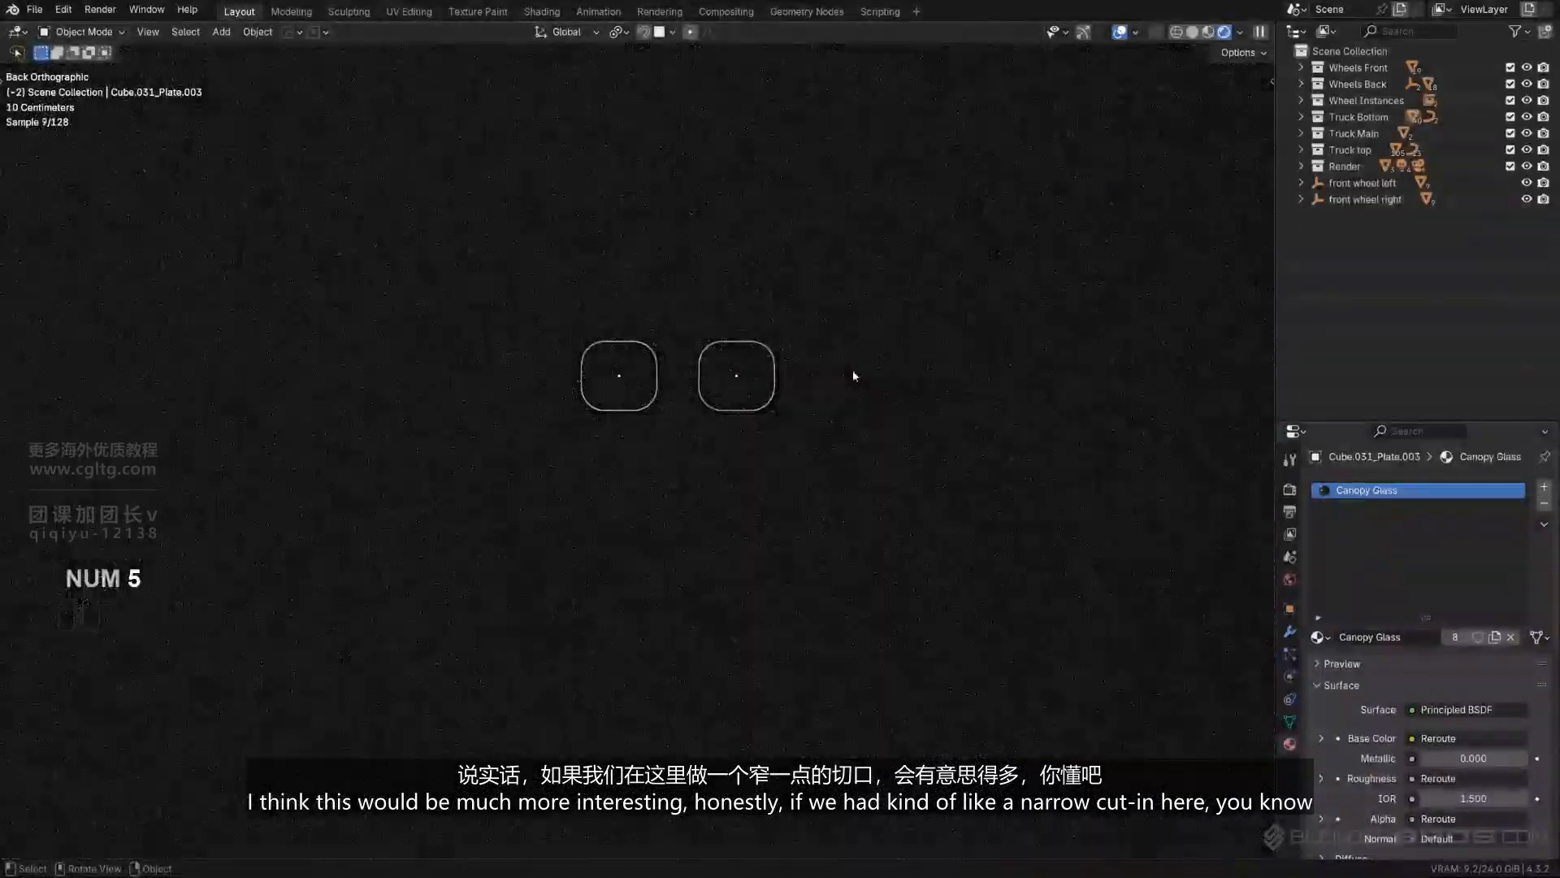
key(slash)
- Check the left glass plate's geometry up close and activate the BoxCutter tool
scroll(845, 377, up, 3)
shift+middle_drag(334, 471, 943, 432)
scroll(852, 443, up, 6)
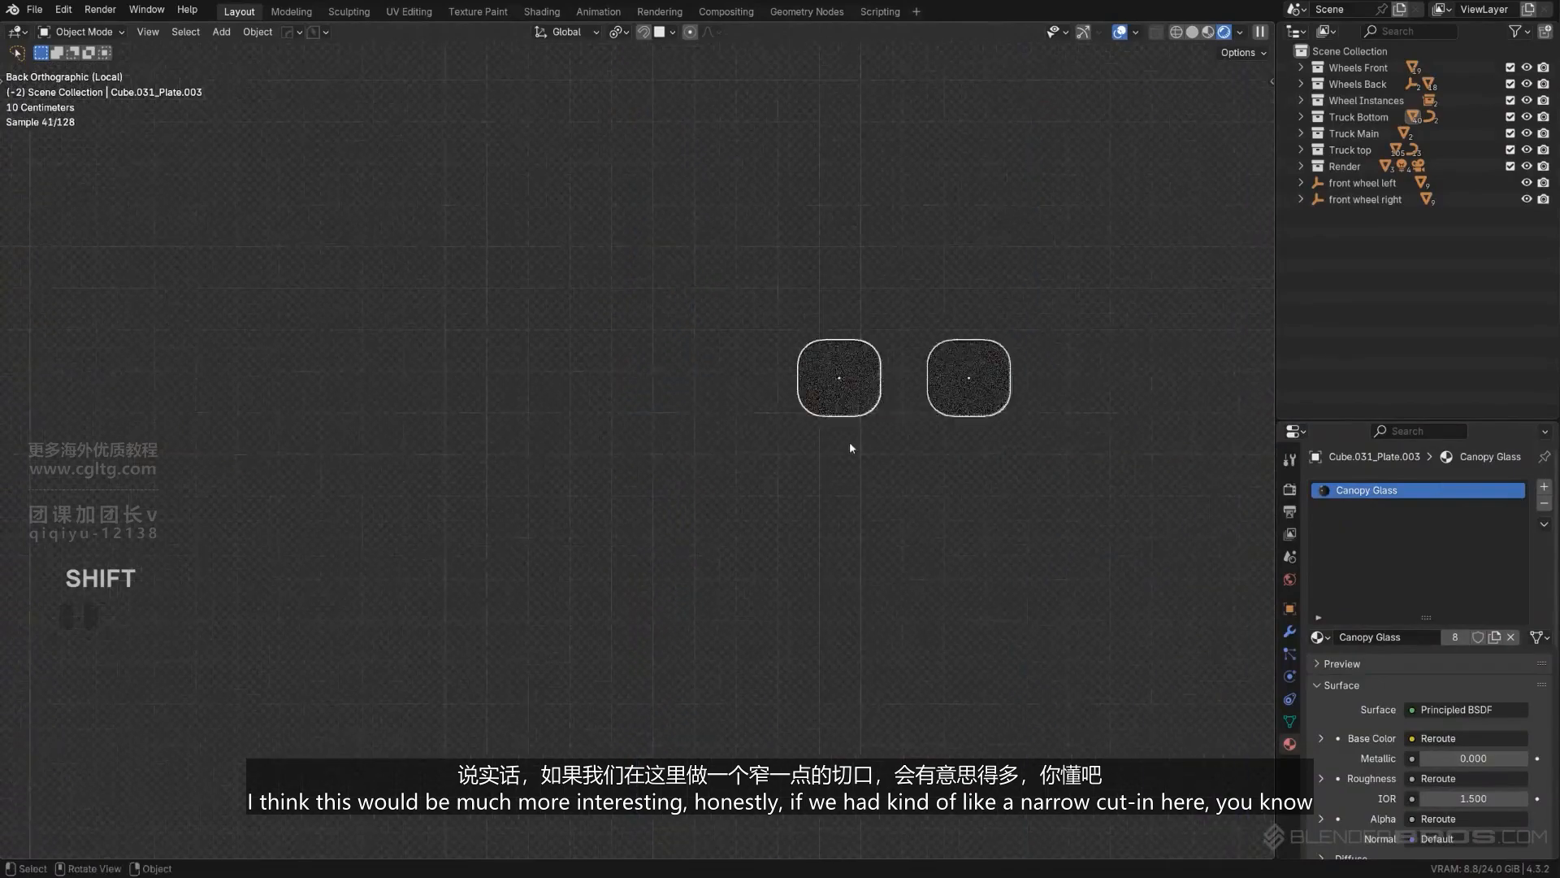
shift+middle_drag(967, 370, 525, 515)
scroll(525, 517, up, 4)
click(485, 387)
key(Tab)
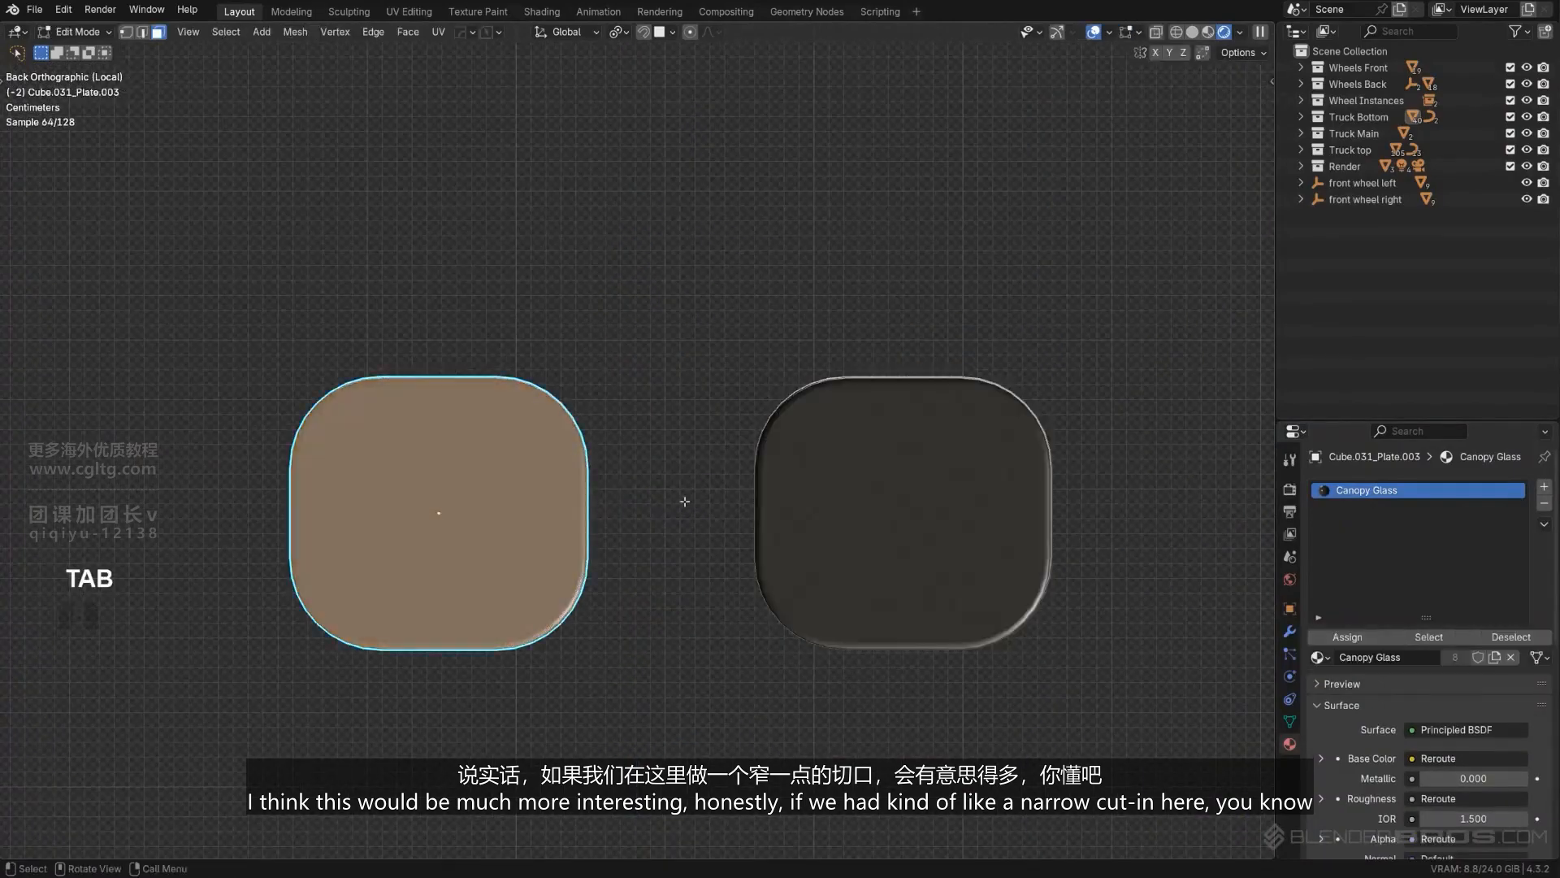
key(Tab)
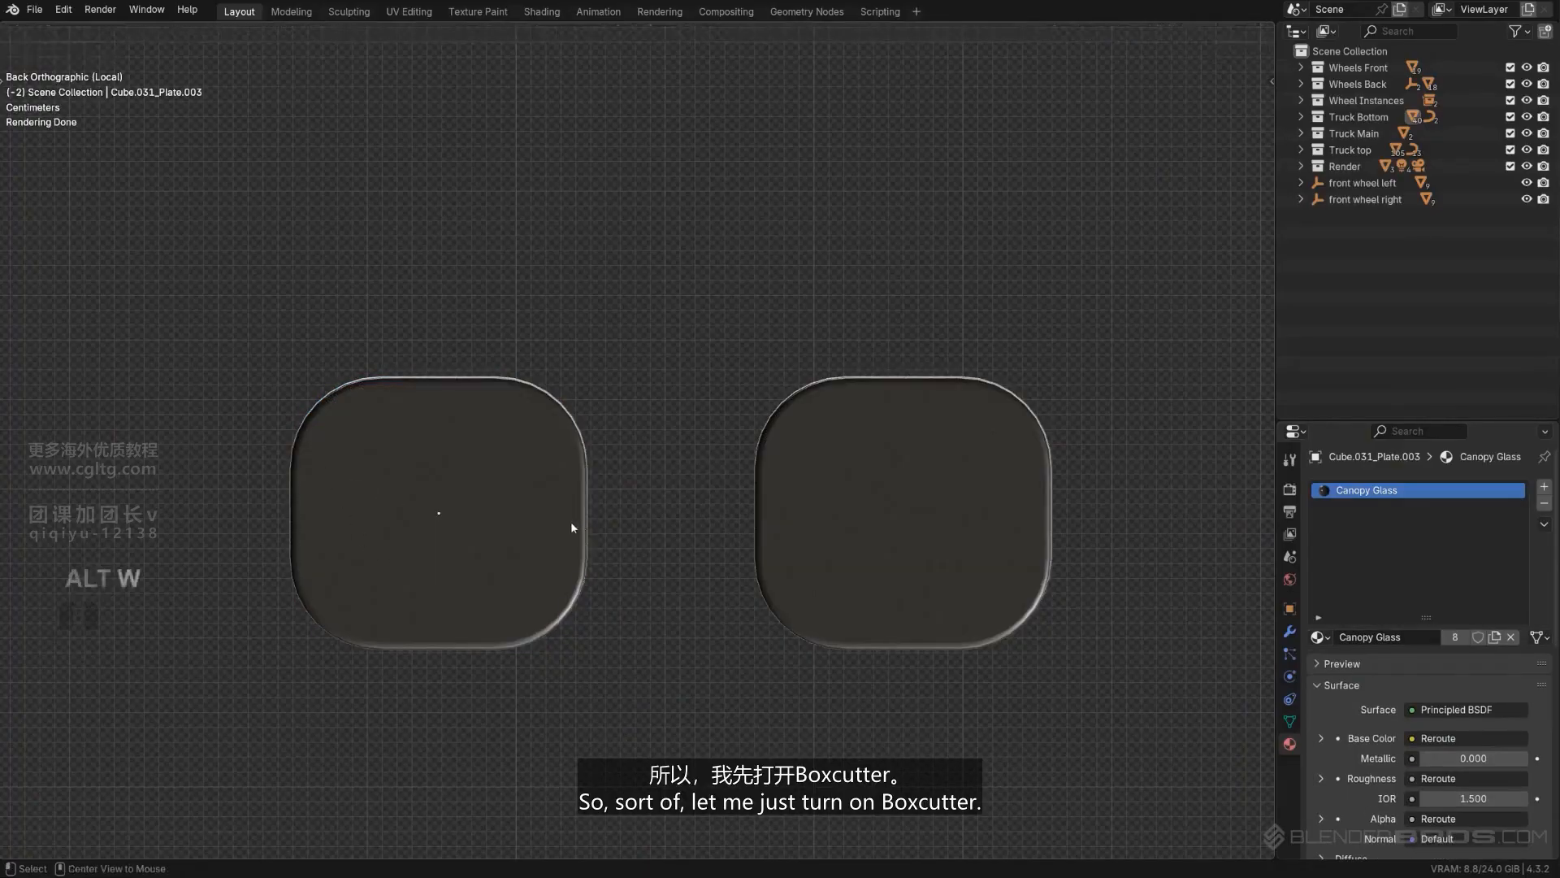
key(alt+w)
- Try to cut a narrow box about 0.144 by 0.04 across the left plate with BoxCutter and inspect the plate's mesh
drag(334, 483, 547, 546)
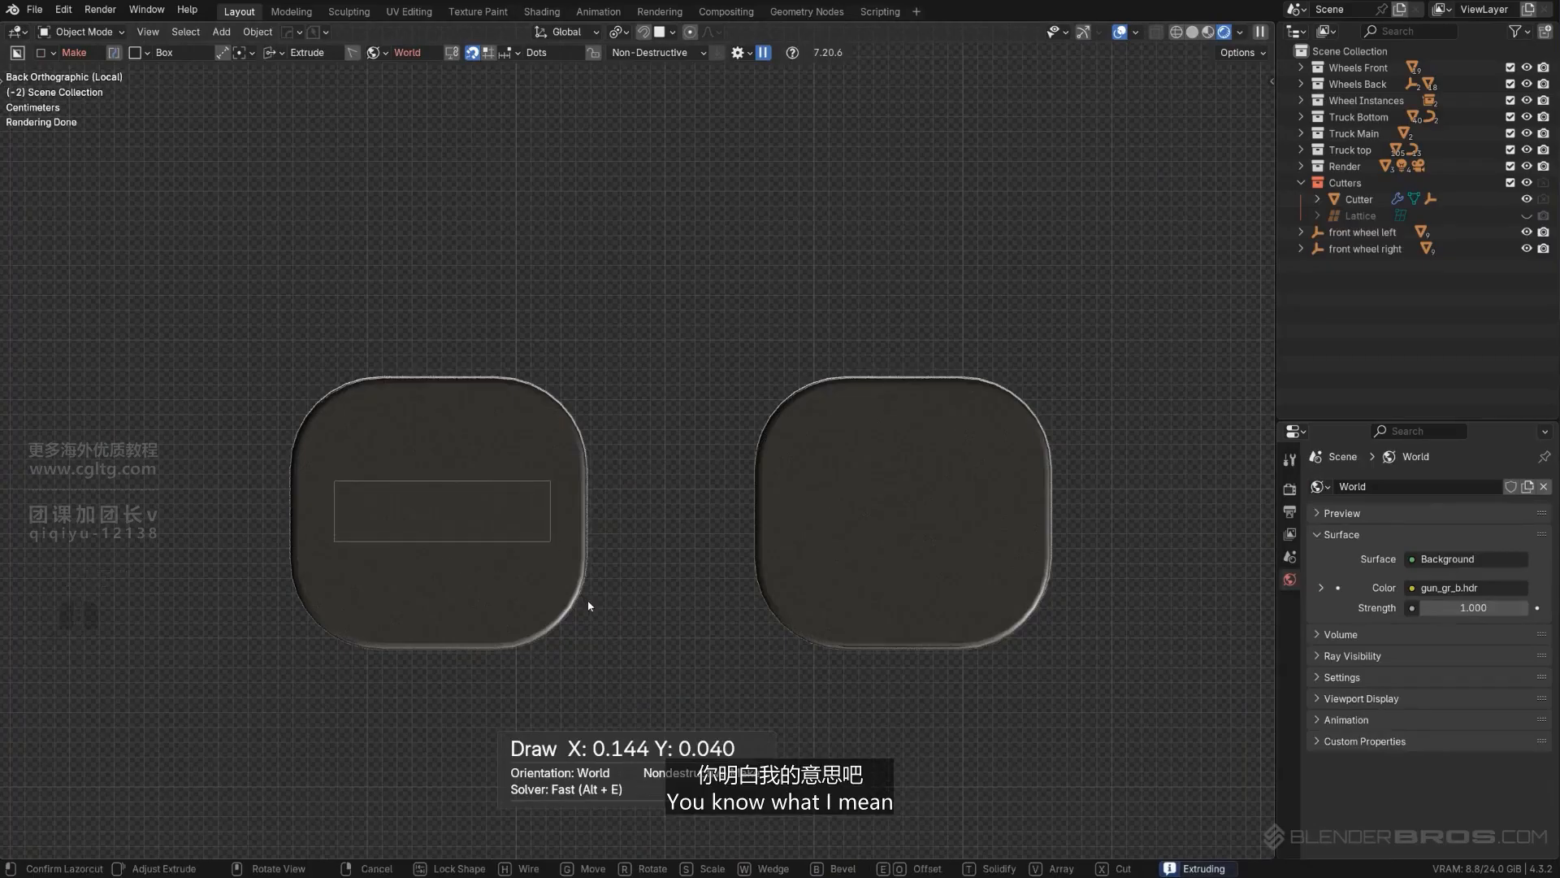
key(space)
key(Tab)
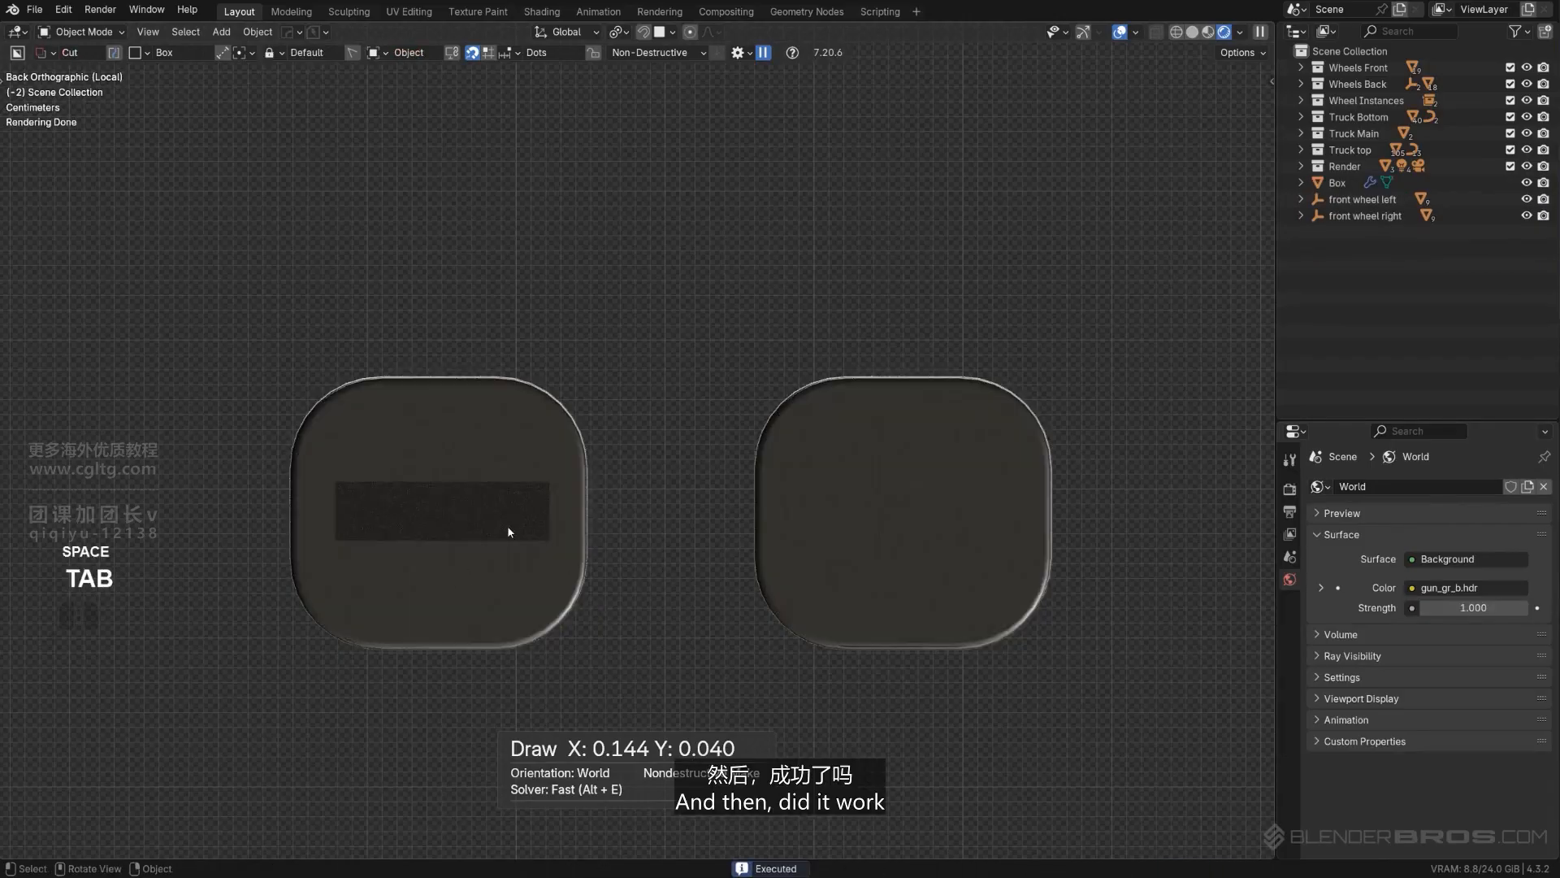
scroll(498, 523, down, 4)
middle_drag(498, 523, 616, 574)
key(KP_5)
scroll(586, 545, down, 2)
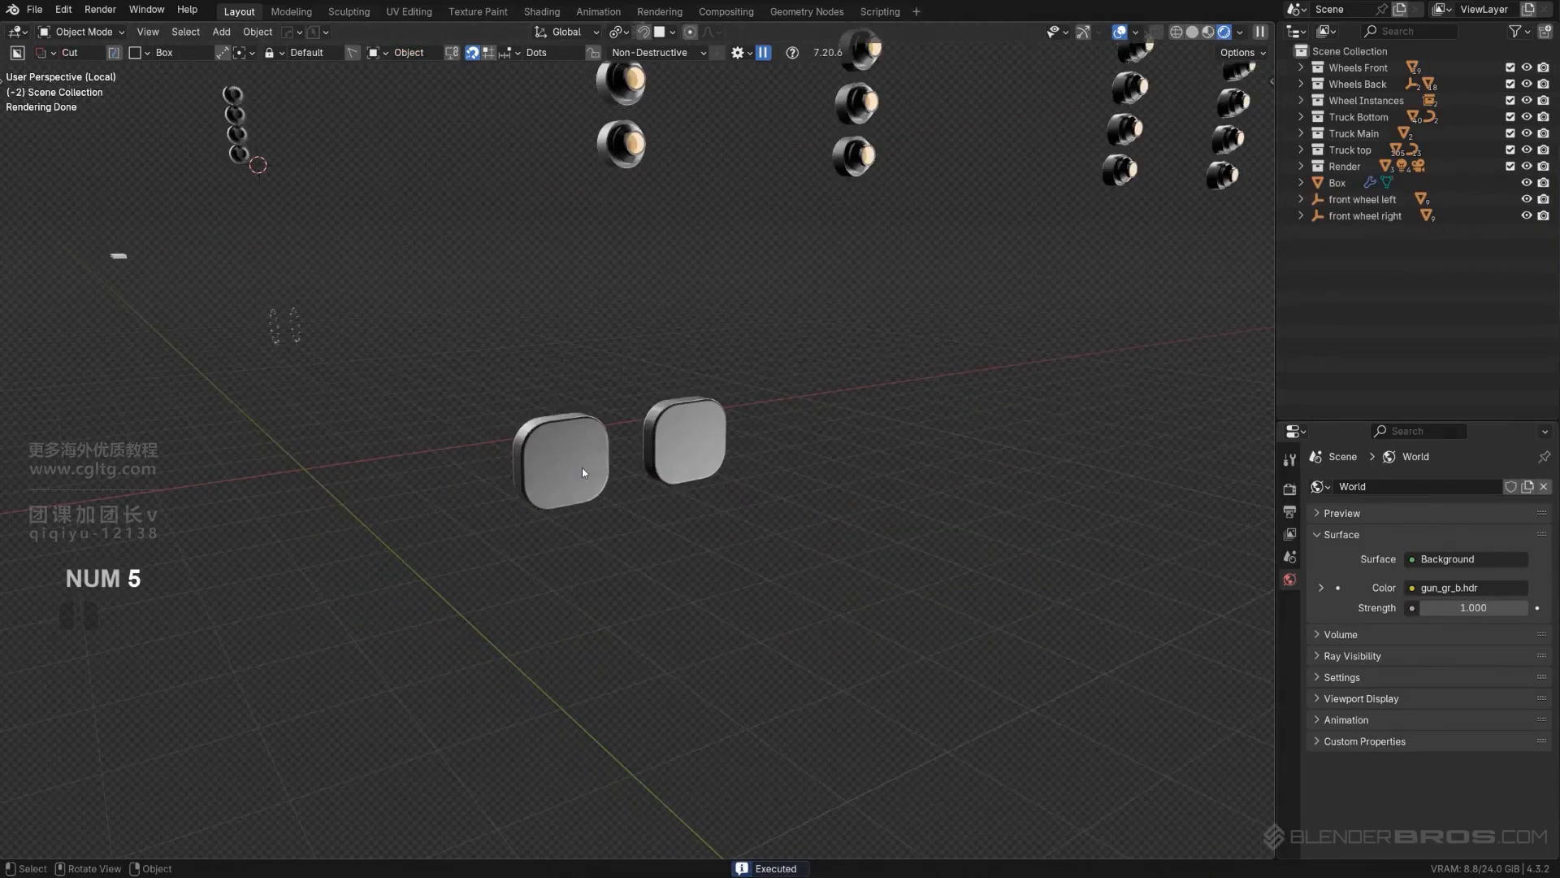
click(582, 467)
key(Tab)
scroll(556, 517, up, 3)
alt+middle_drag(552, 493, 624, 442)
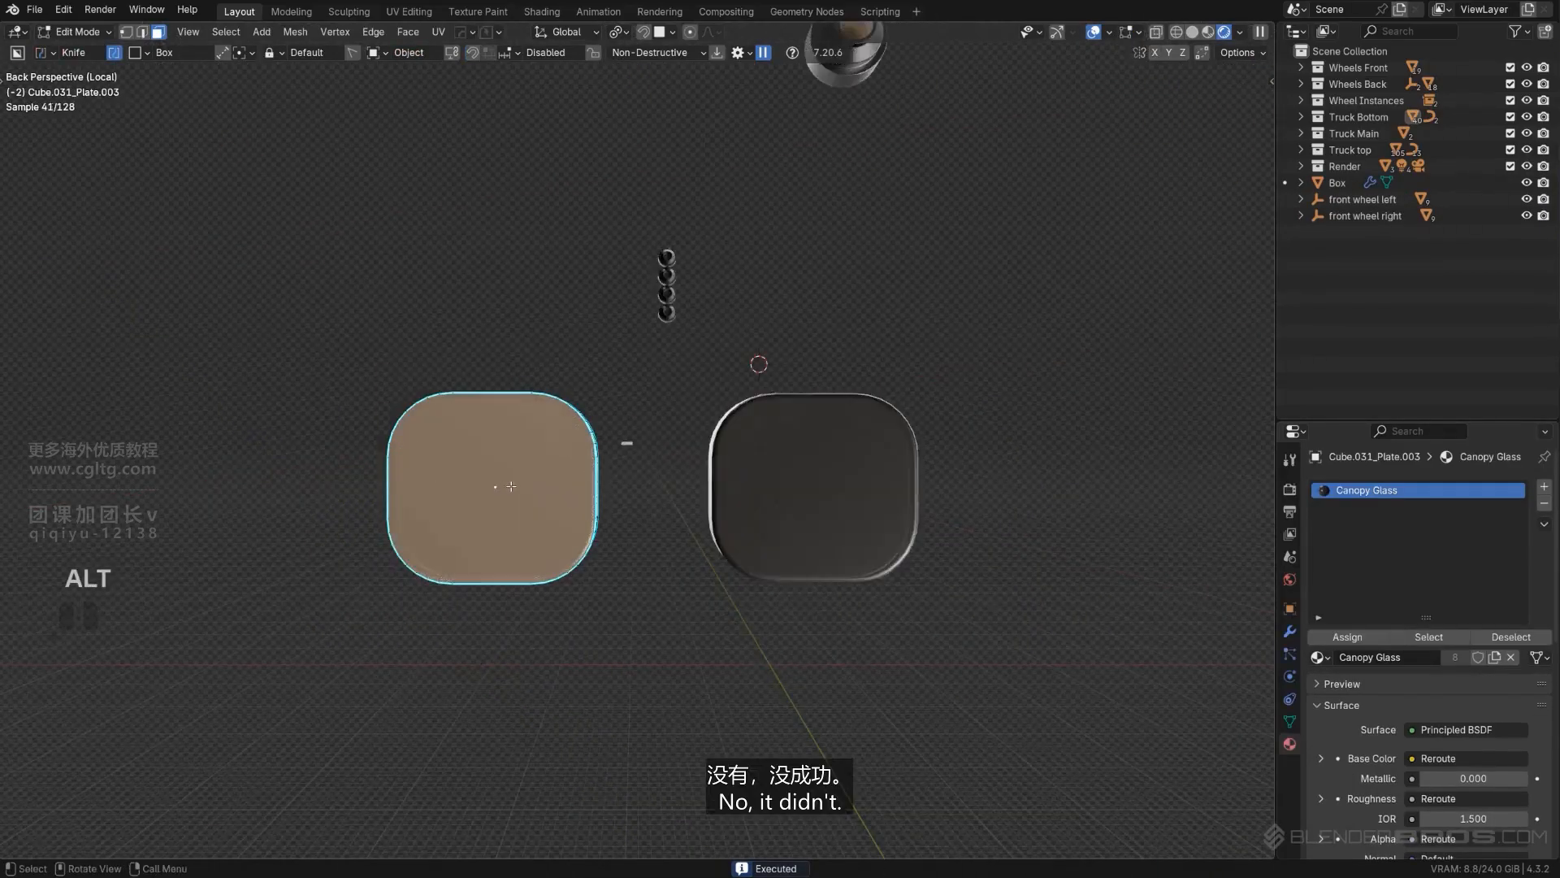
- Undo the BoxCutter box and return the left plate to Object Mode in the back orthographic view
key(KP_5)
key(Tab)
key(ctrl+z)
key(ctrl+z)
key(ctrl+z)
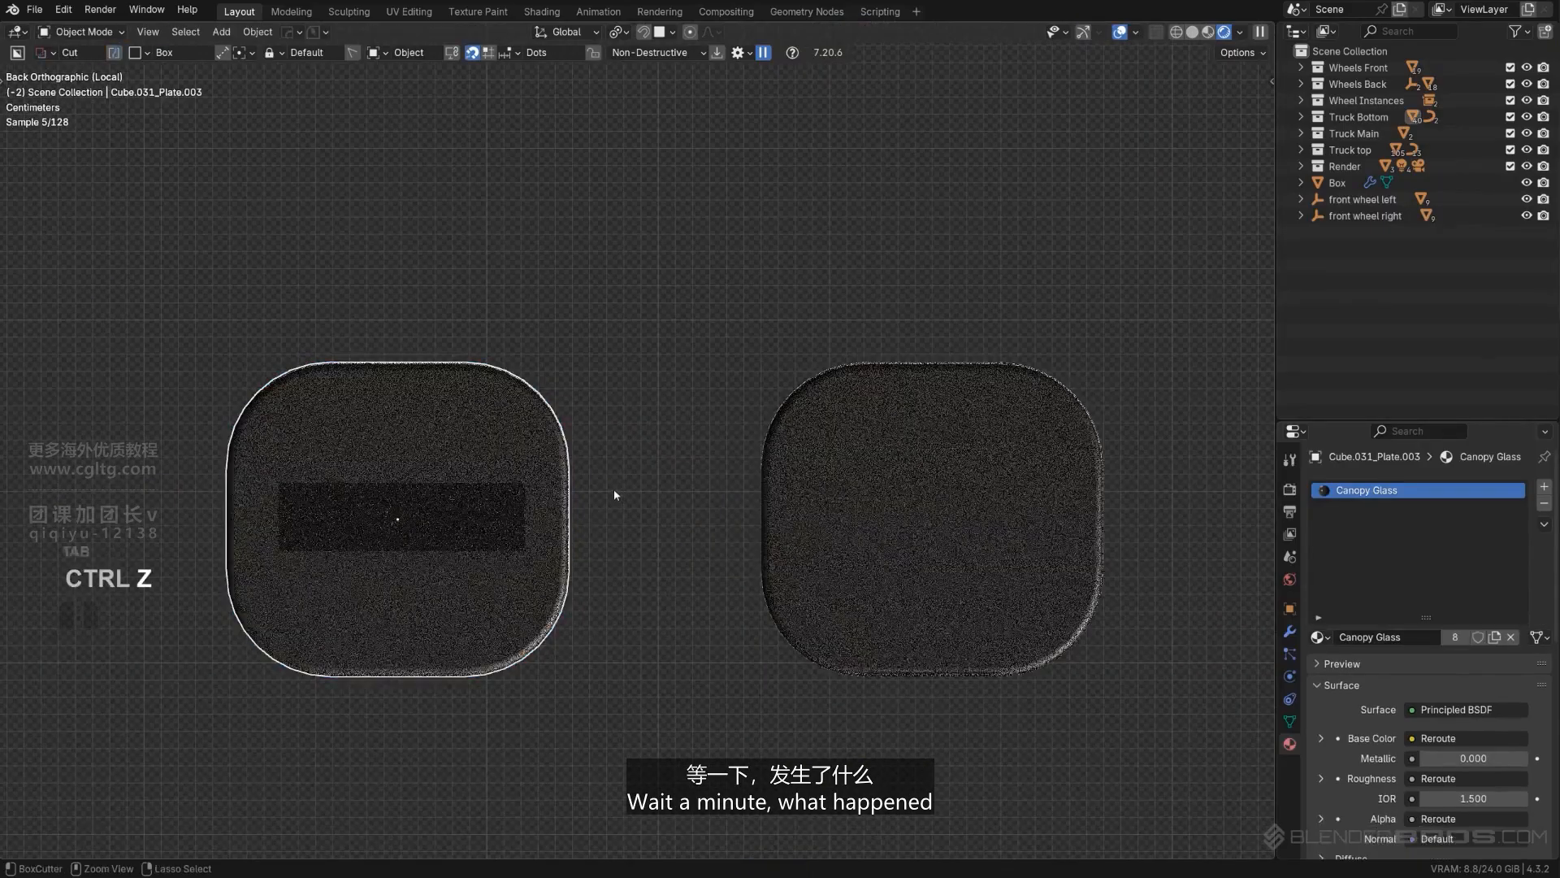
key(Tab)
scroll(469, 497, down, 3)
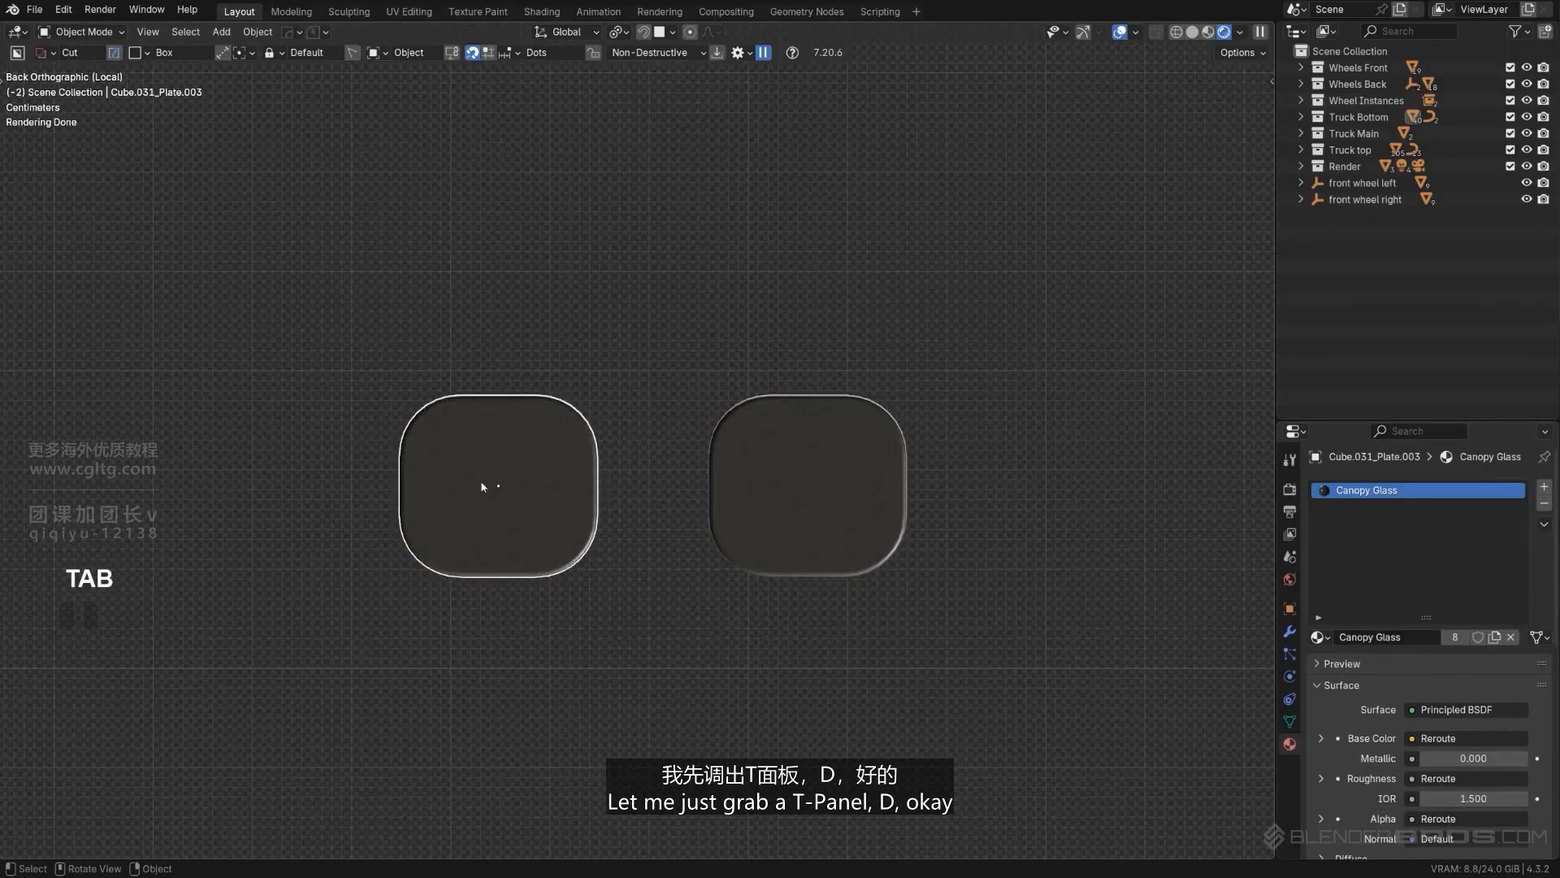
- Knife a narrow horizontal rectangle into the middle of the left plate with BoxCutter, using an extrusion of about 0.059
key(t)
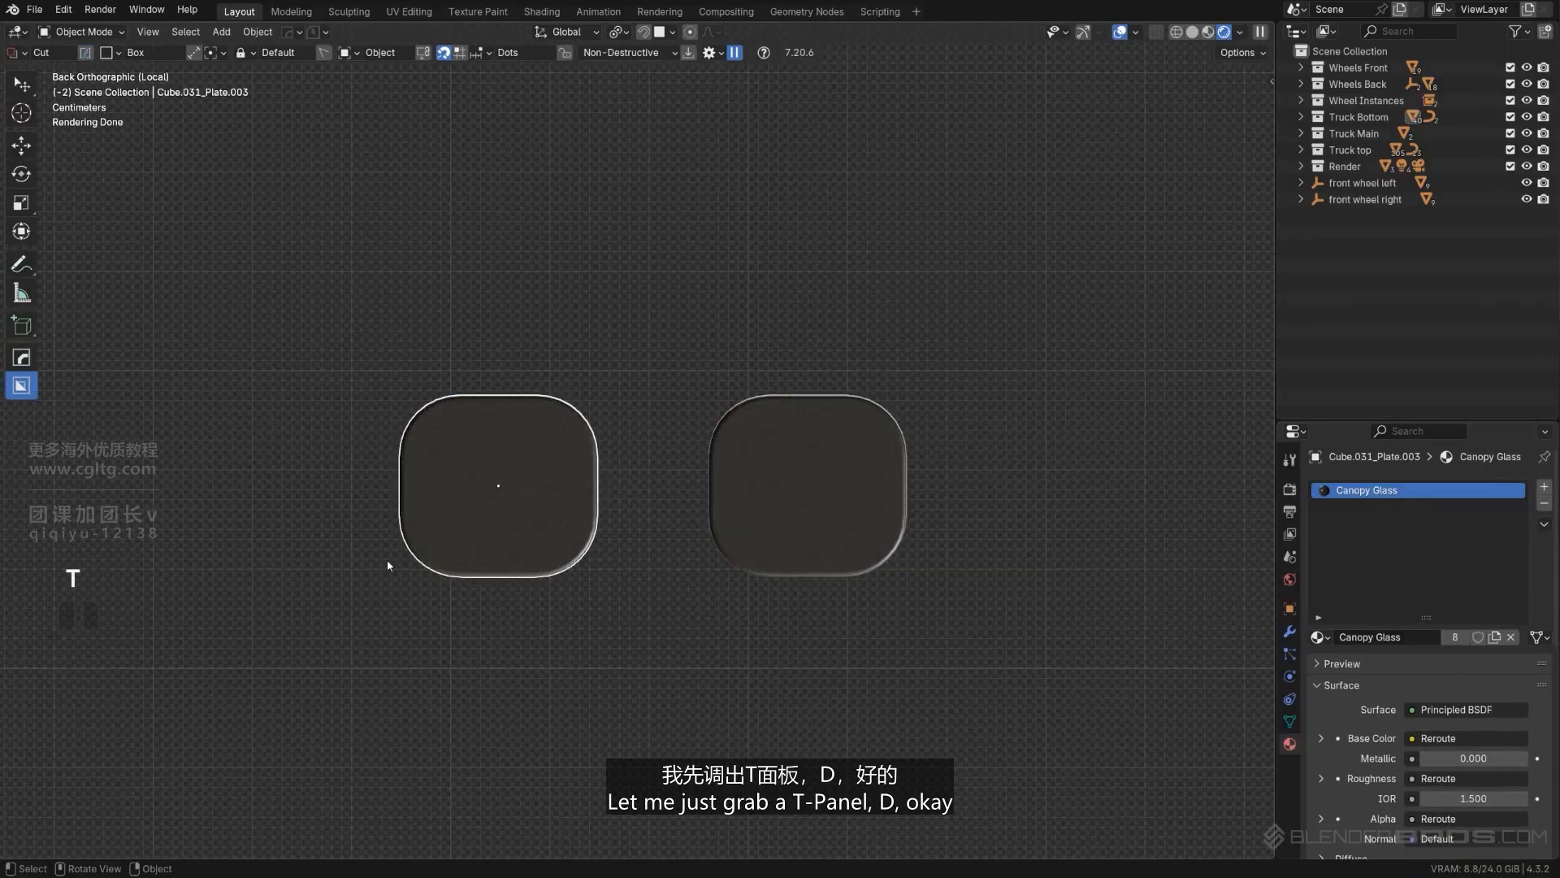
key(d)
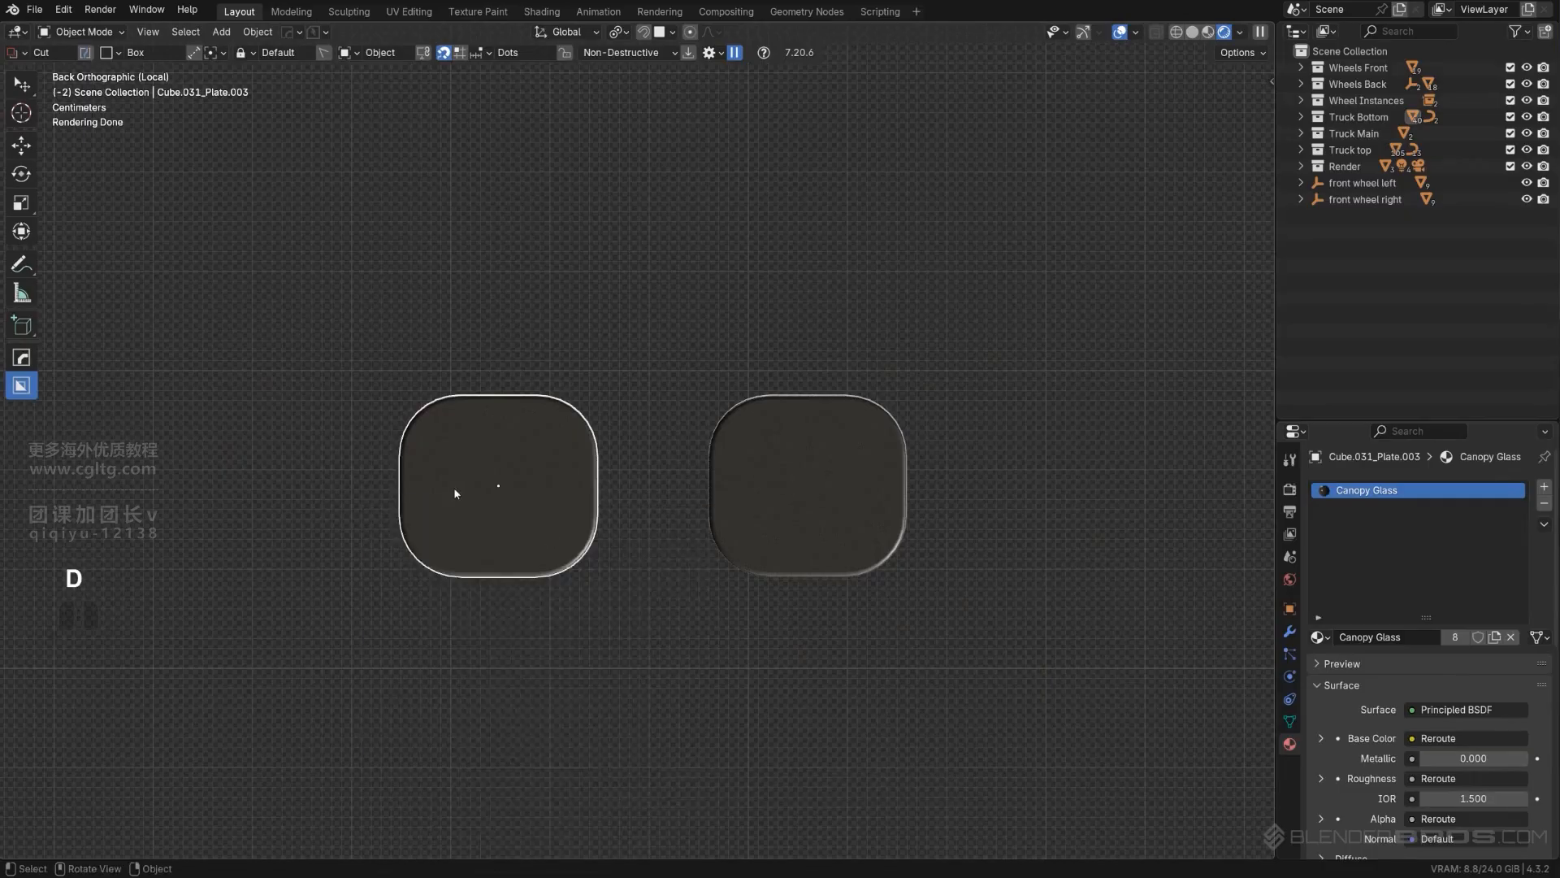
scroll(398, 489, up, 3)
drag(291, 478, 526, 565)
middle_drag(526, 566, 775, 583)
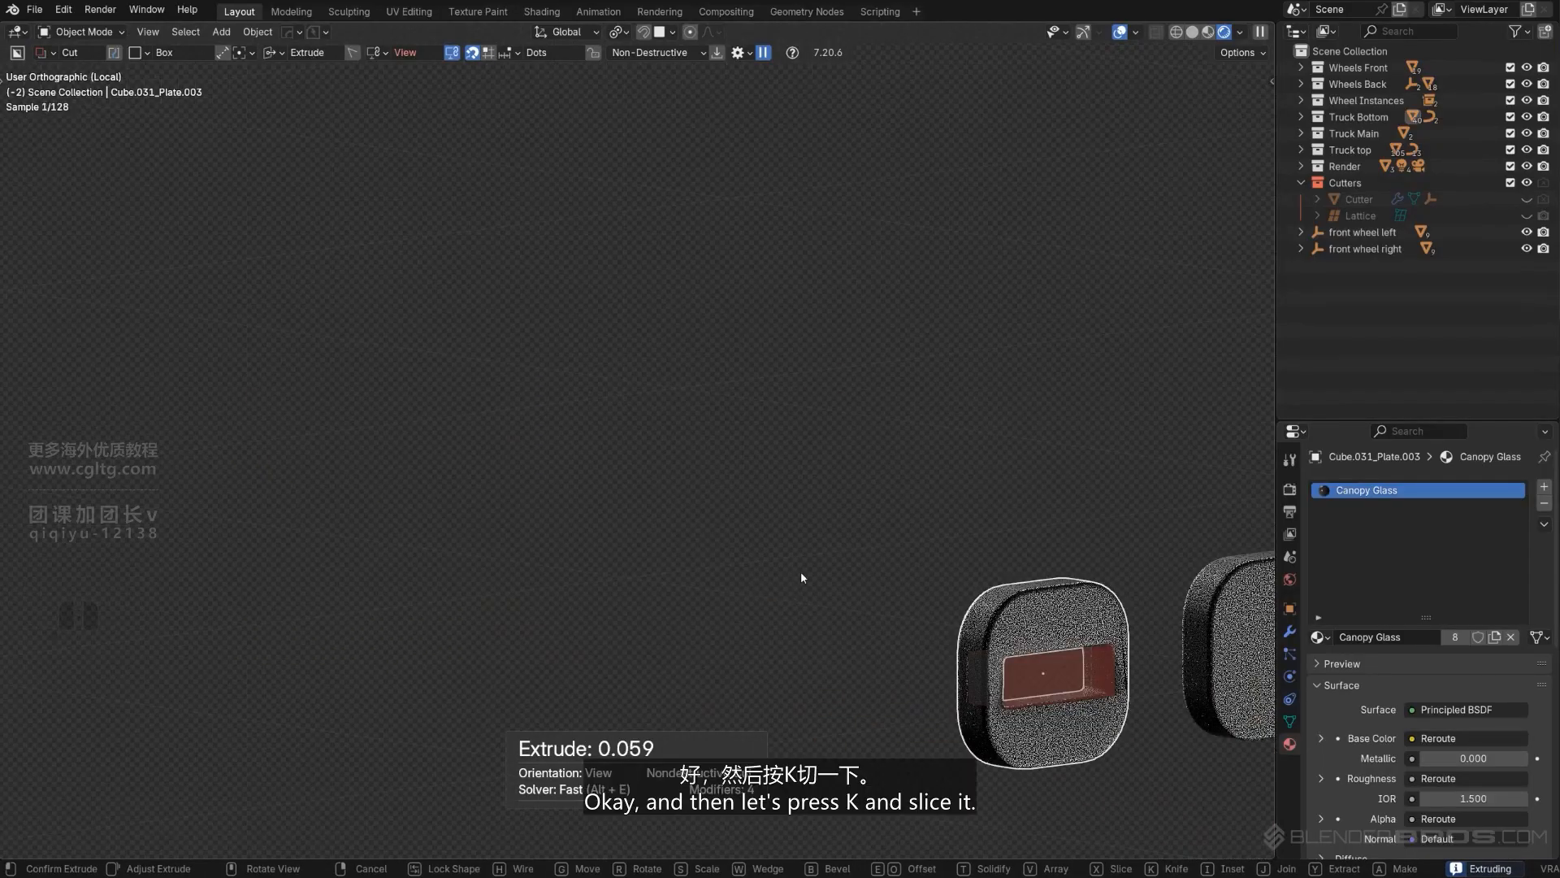
key(k)
key(space)
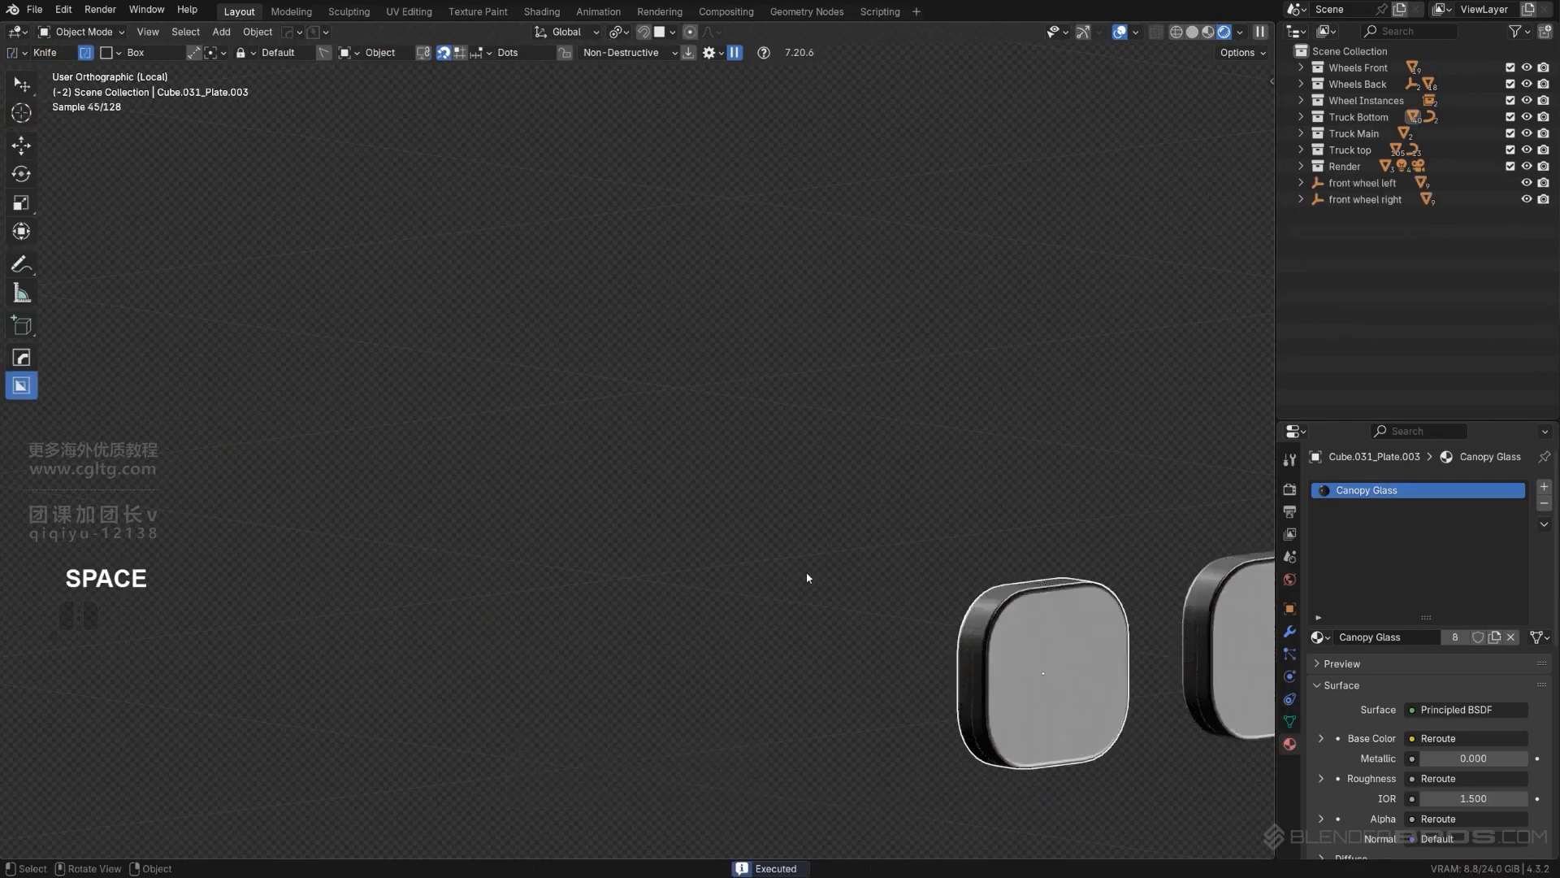
- Select the knifed rectangular face on the left plate and scale it along Z to 0.662
shift+middle_drag(902, 568, 700, 447)
scroll(700, 446, up, 2)
key(Tab)
shift+middle_drag(918, 556, 800, 491)
scroll(800, 492, up, 2)
click(900, 556)
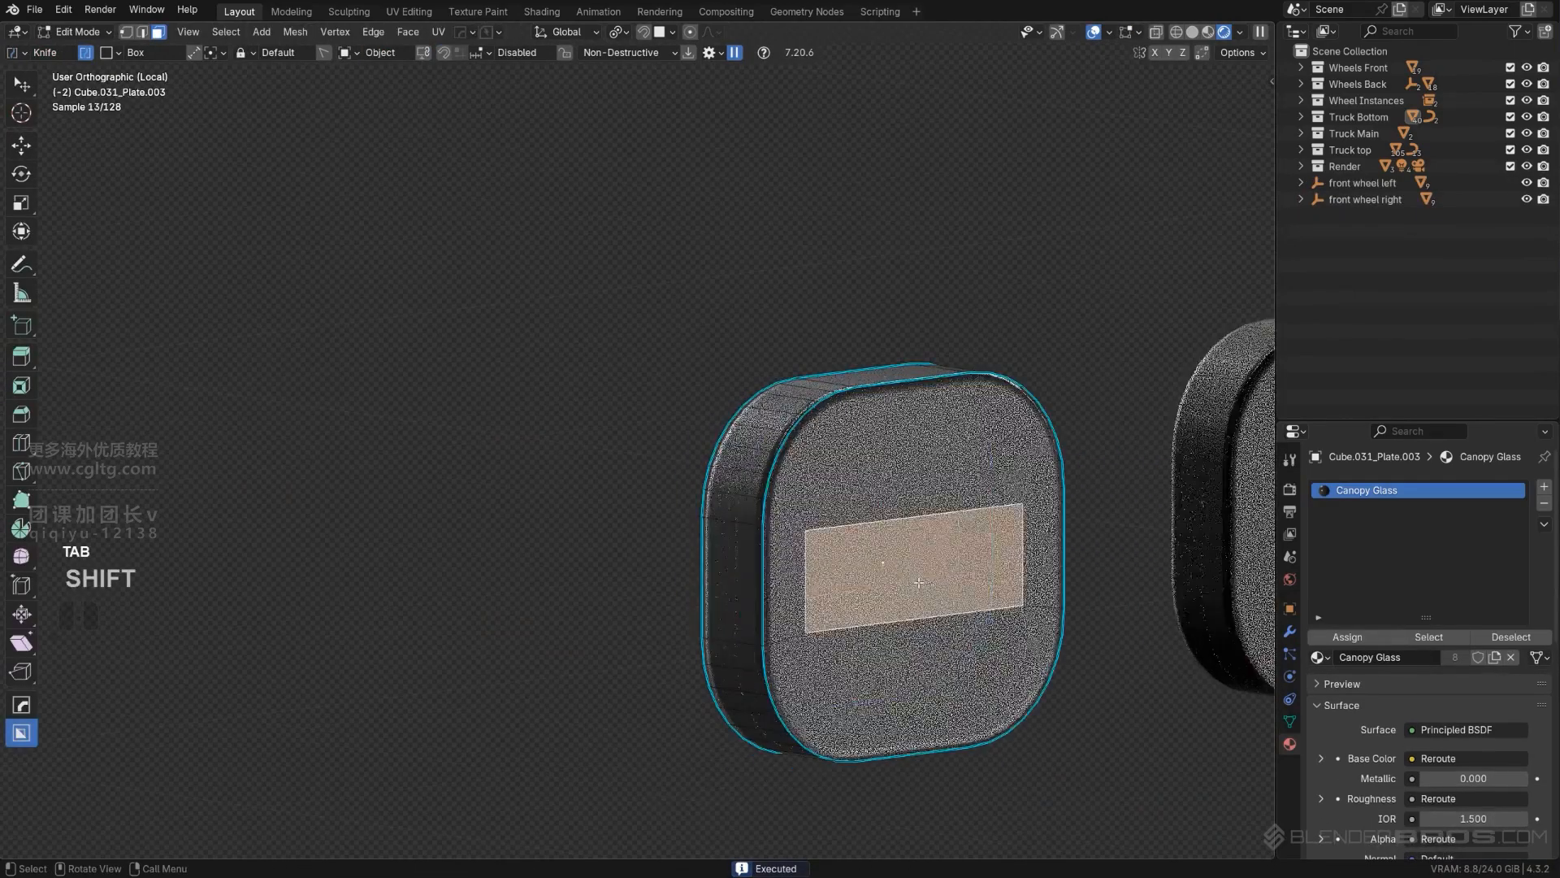
key(KP_5)
shift+middle_drag(900, 540, 727, 473)
key(s)
key(z)
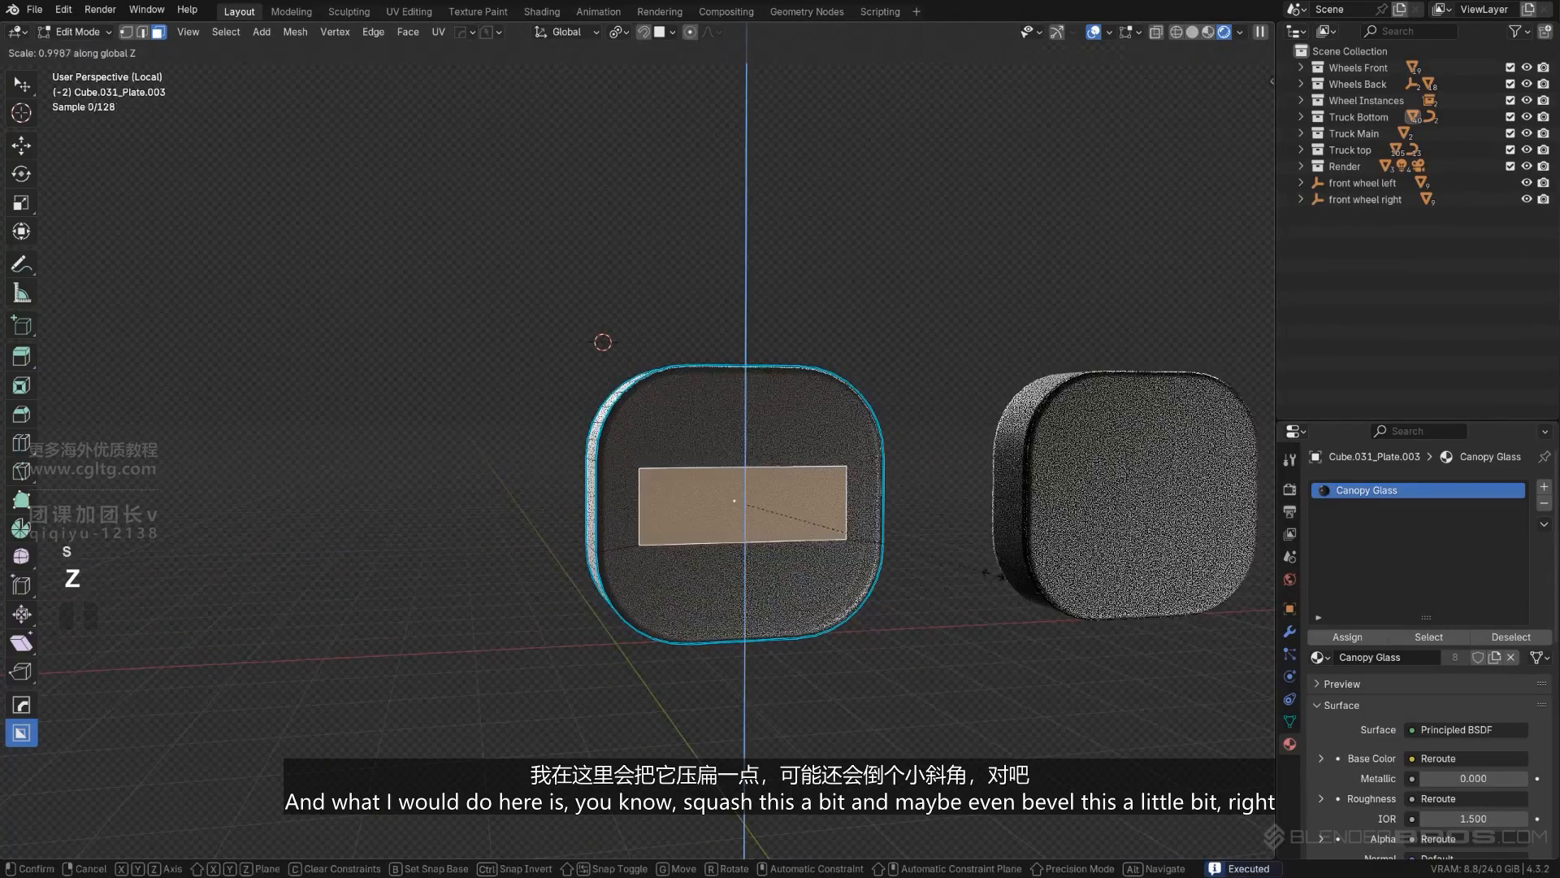
click(912, 543)
- Vertex-bevel the corners of the rectangular face on the left plate with a width of 0.00633 m and 3 segments
scroll(902, 540, down, 1)
shift+middle_drag(892, 533, 808, 526)
scroll(810, 526, up, 1)
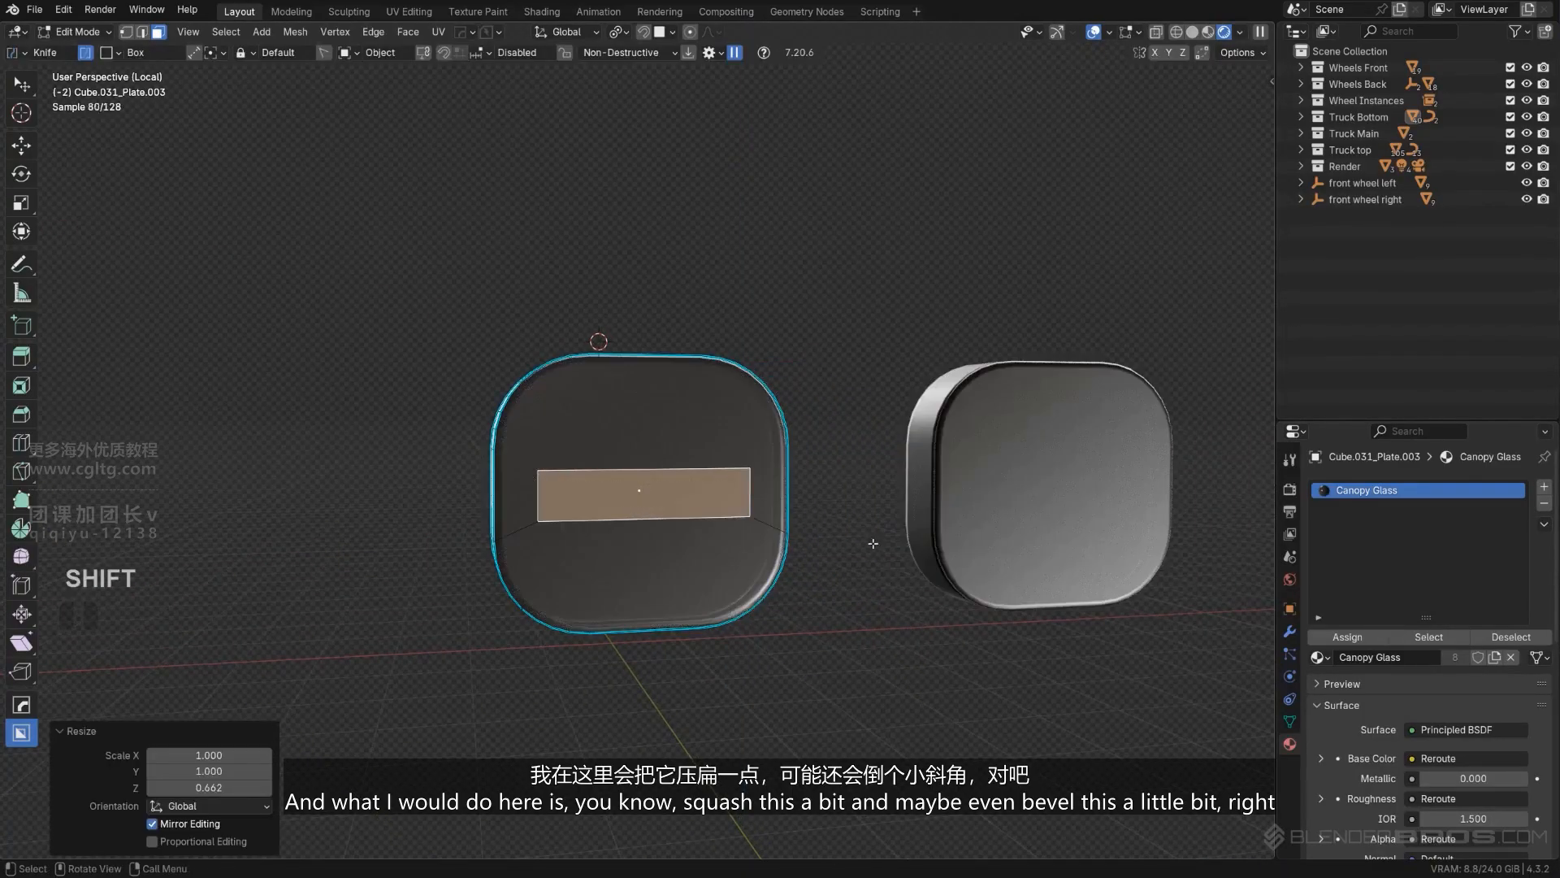
scroll(792, 505, up, 2)
key(Tab)
key(Tab)
key(ctrl+shift+b)
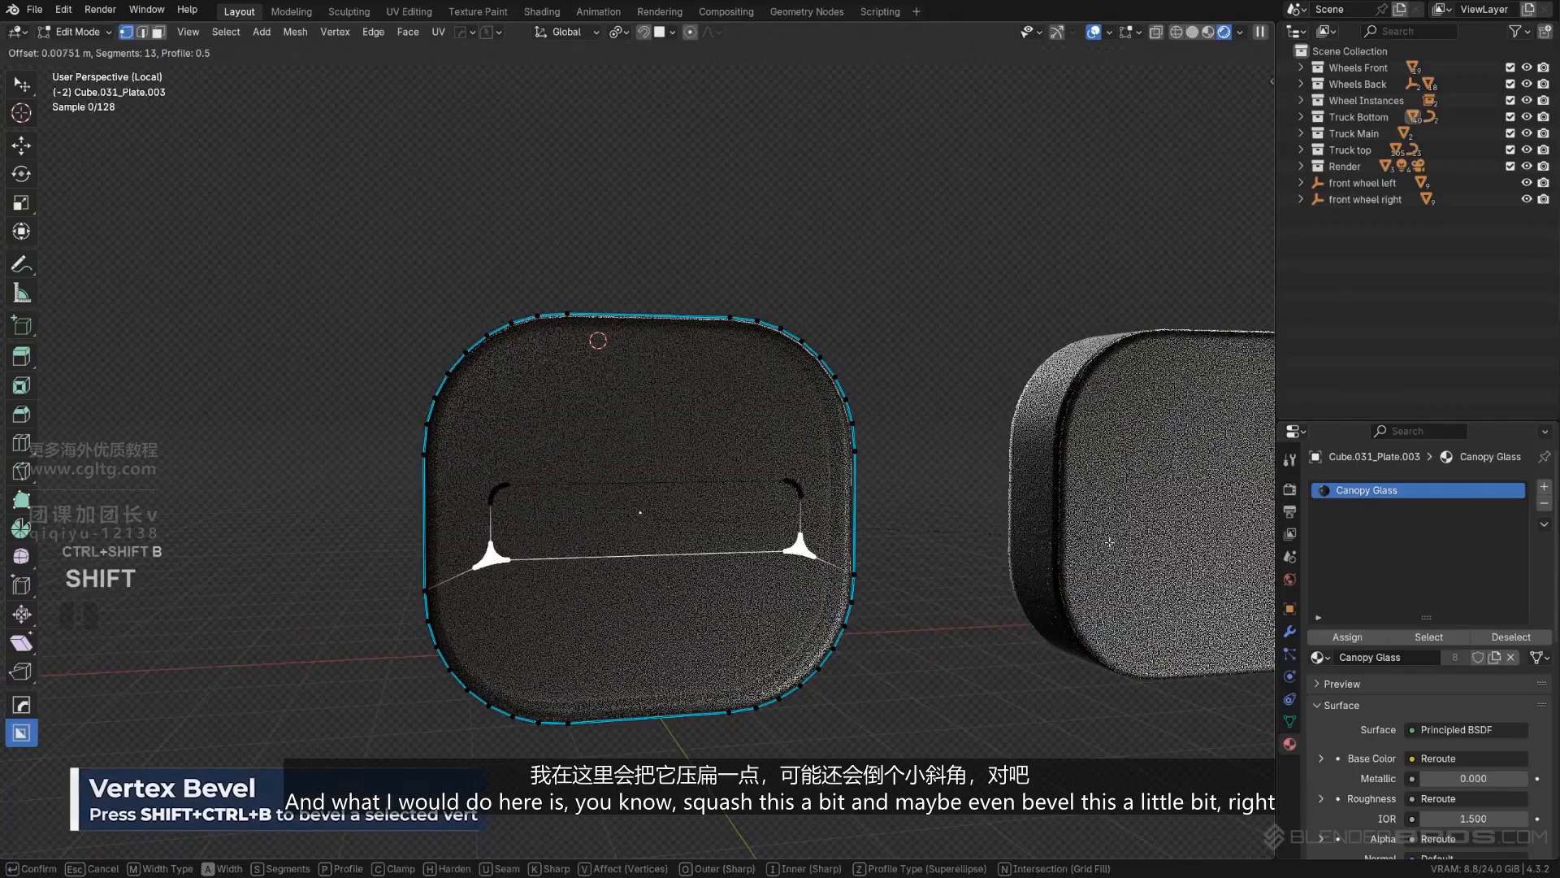
scroll(1137, 550, down, 1)
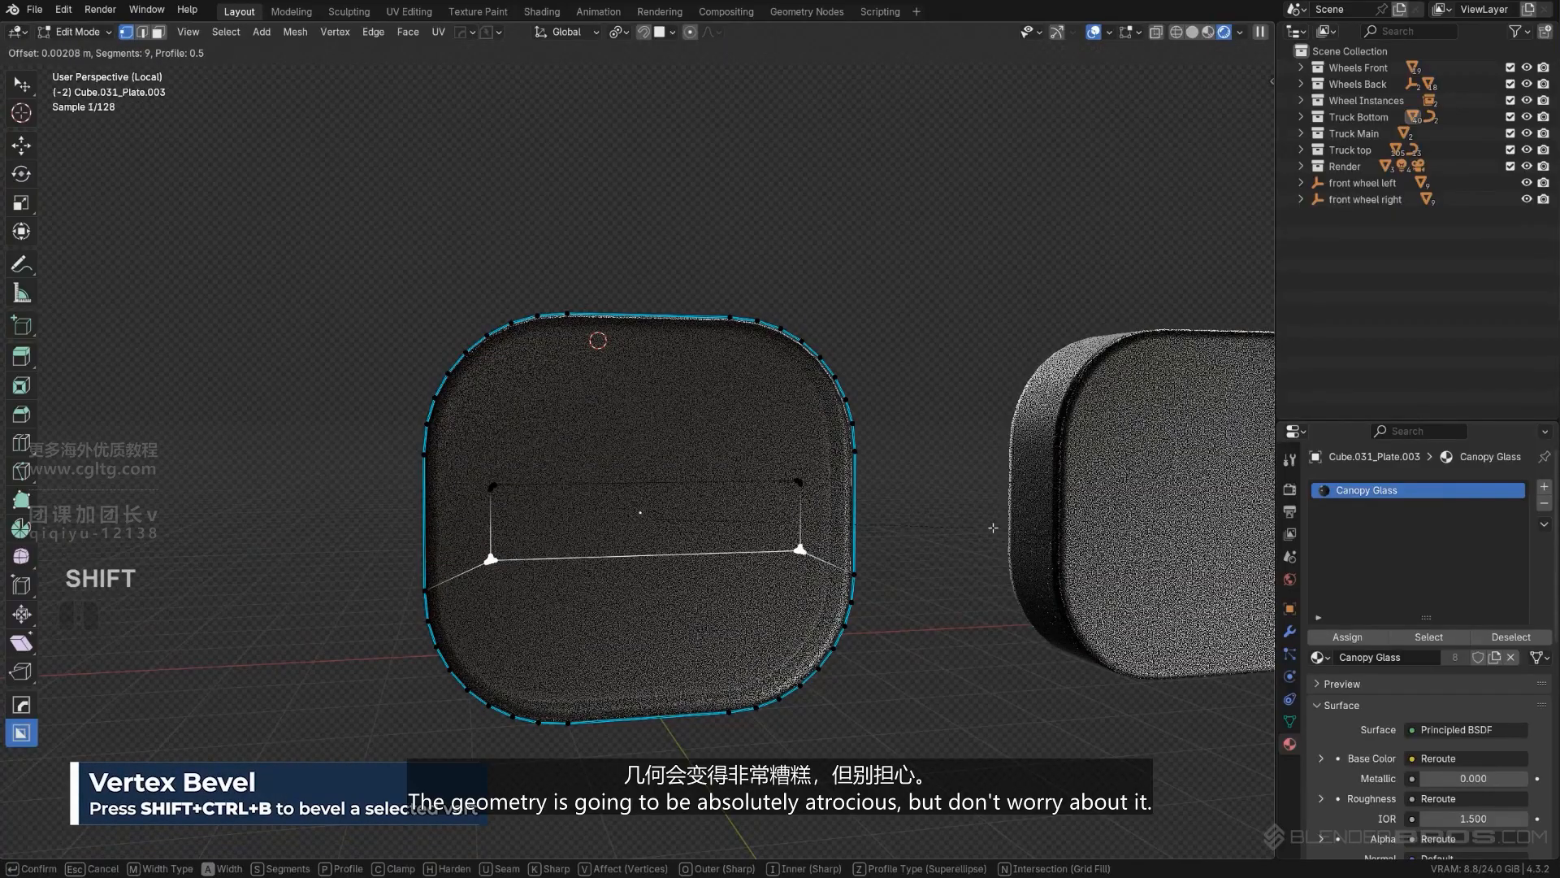
click(1068, 528)
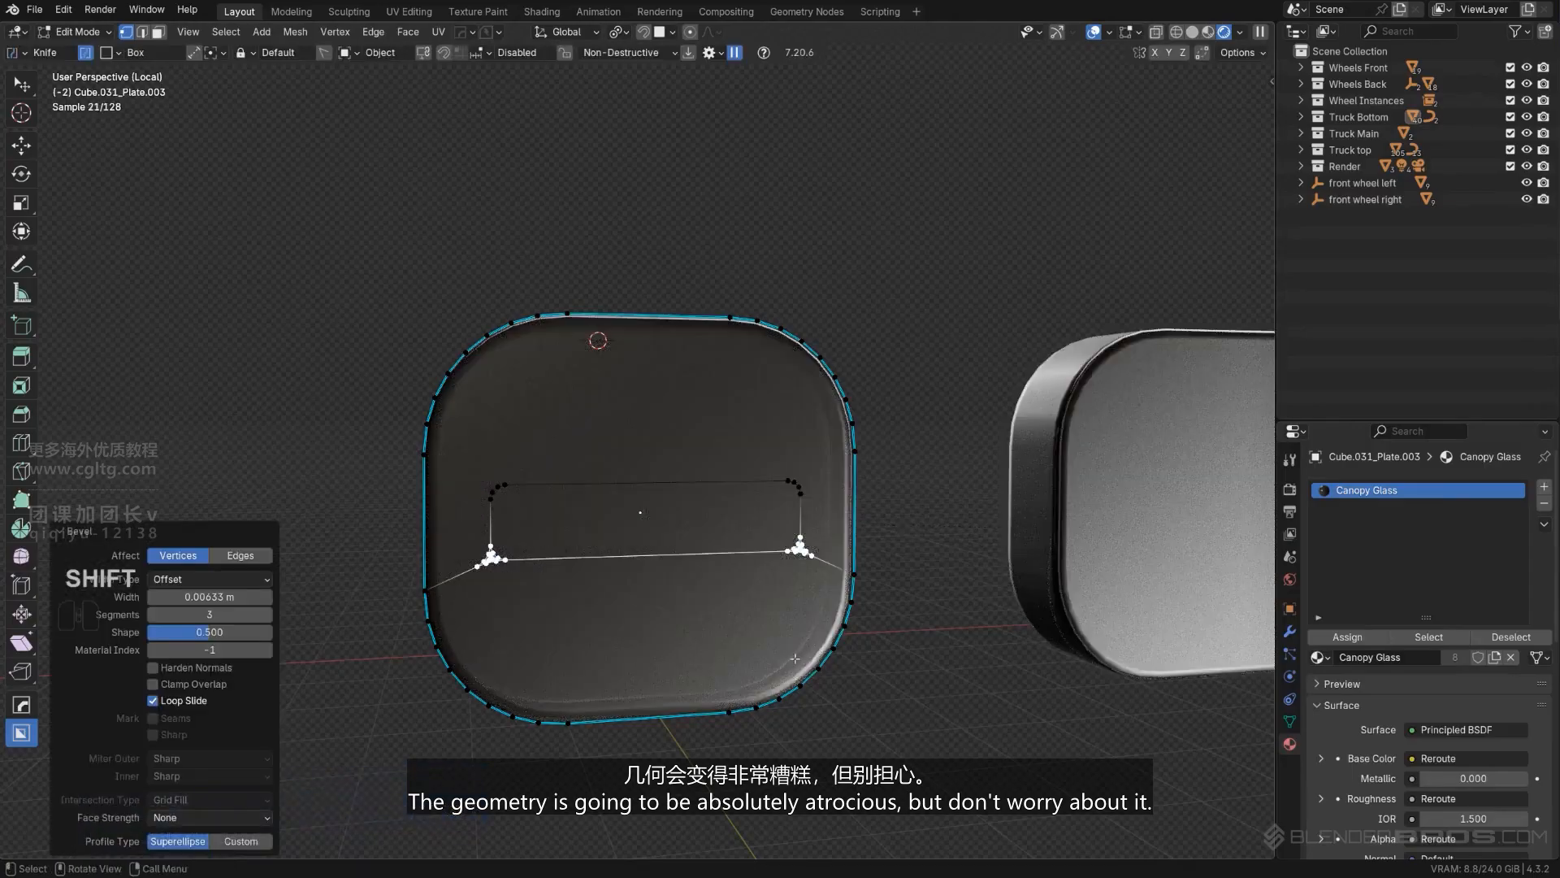
- Dissolve the stray bevel geometry and connecting edge outside the rectangle's lower-left corner
scroll(688, 409, up, 4)
key(Tab)
key(Tab)
scroll(690, 520, down, 3)
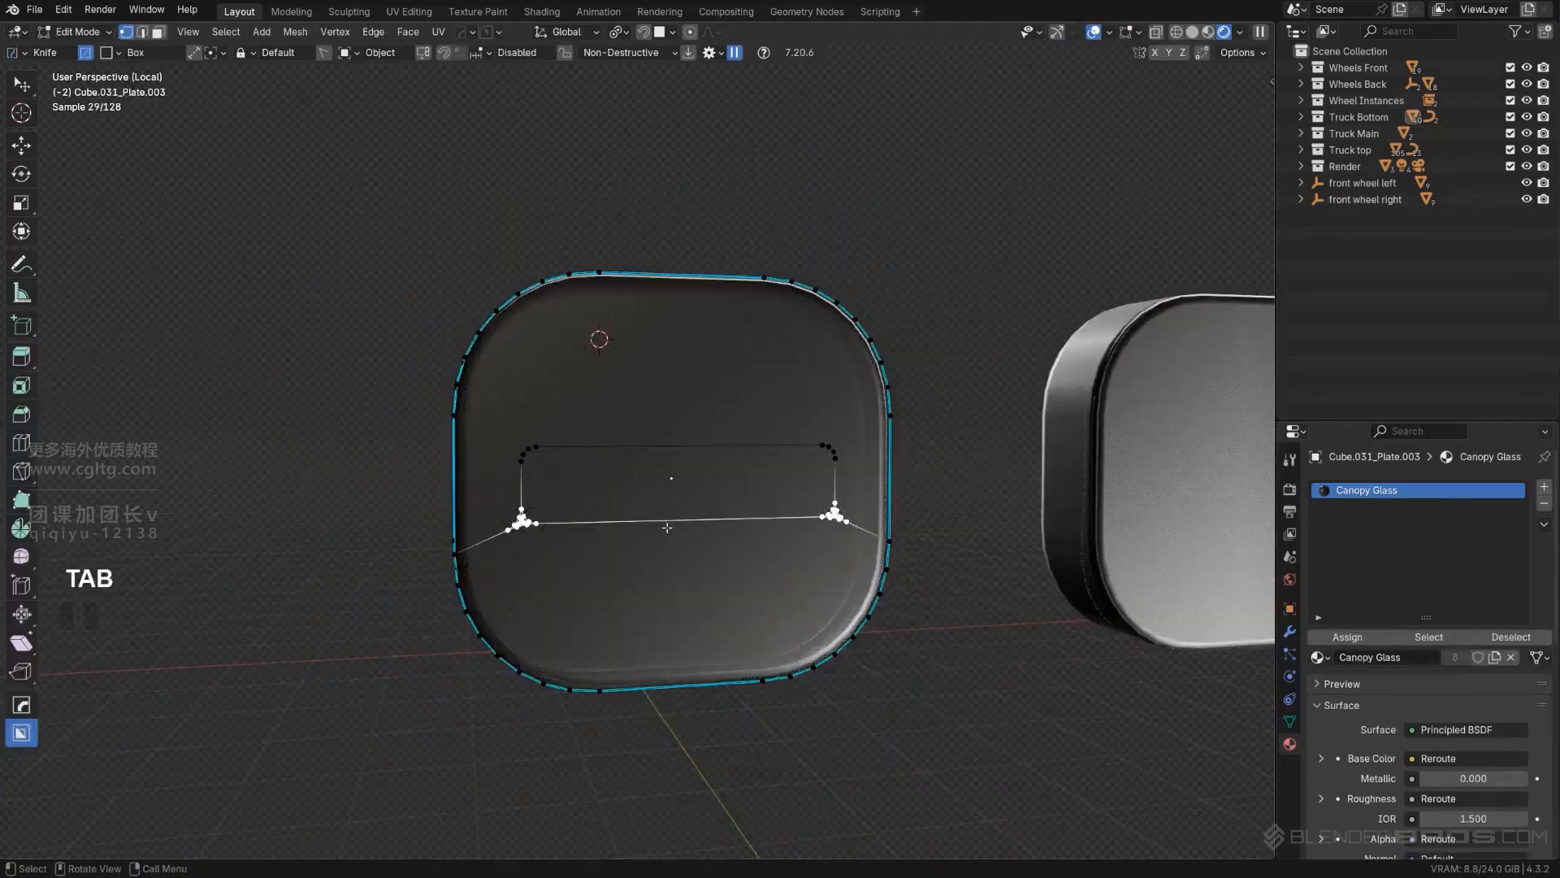
scroll(689, 520, up, 4)
scroll(707, 530, down, 1)
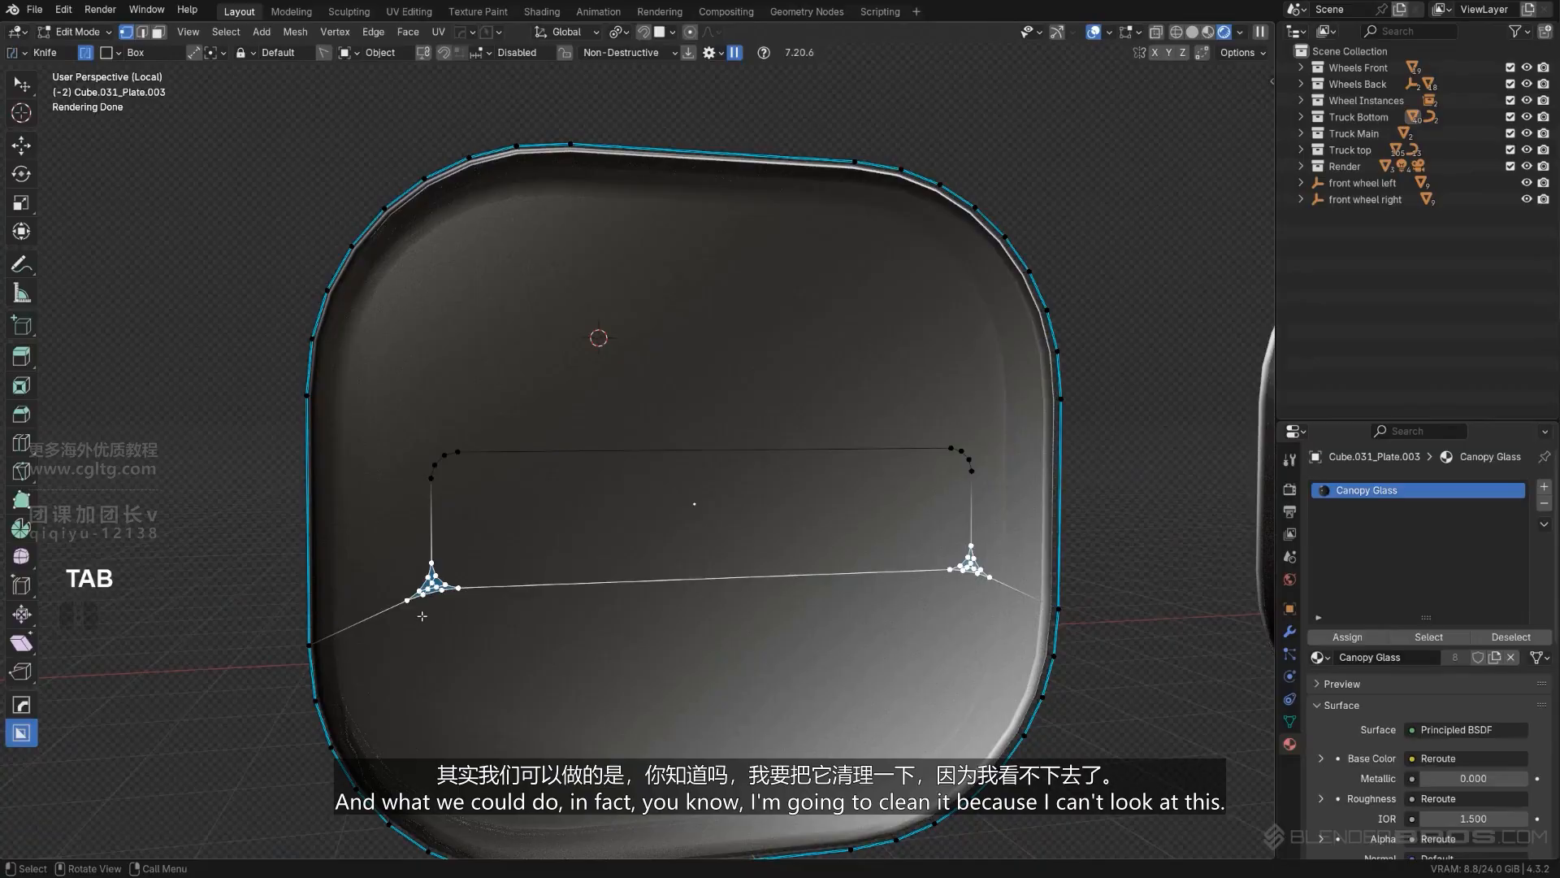
scroll(421, 616, up, 4)
ctrl+click(436, 587)
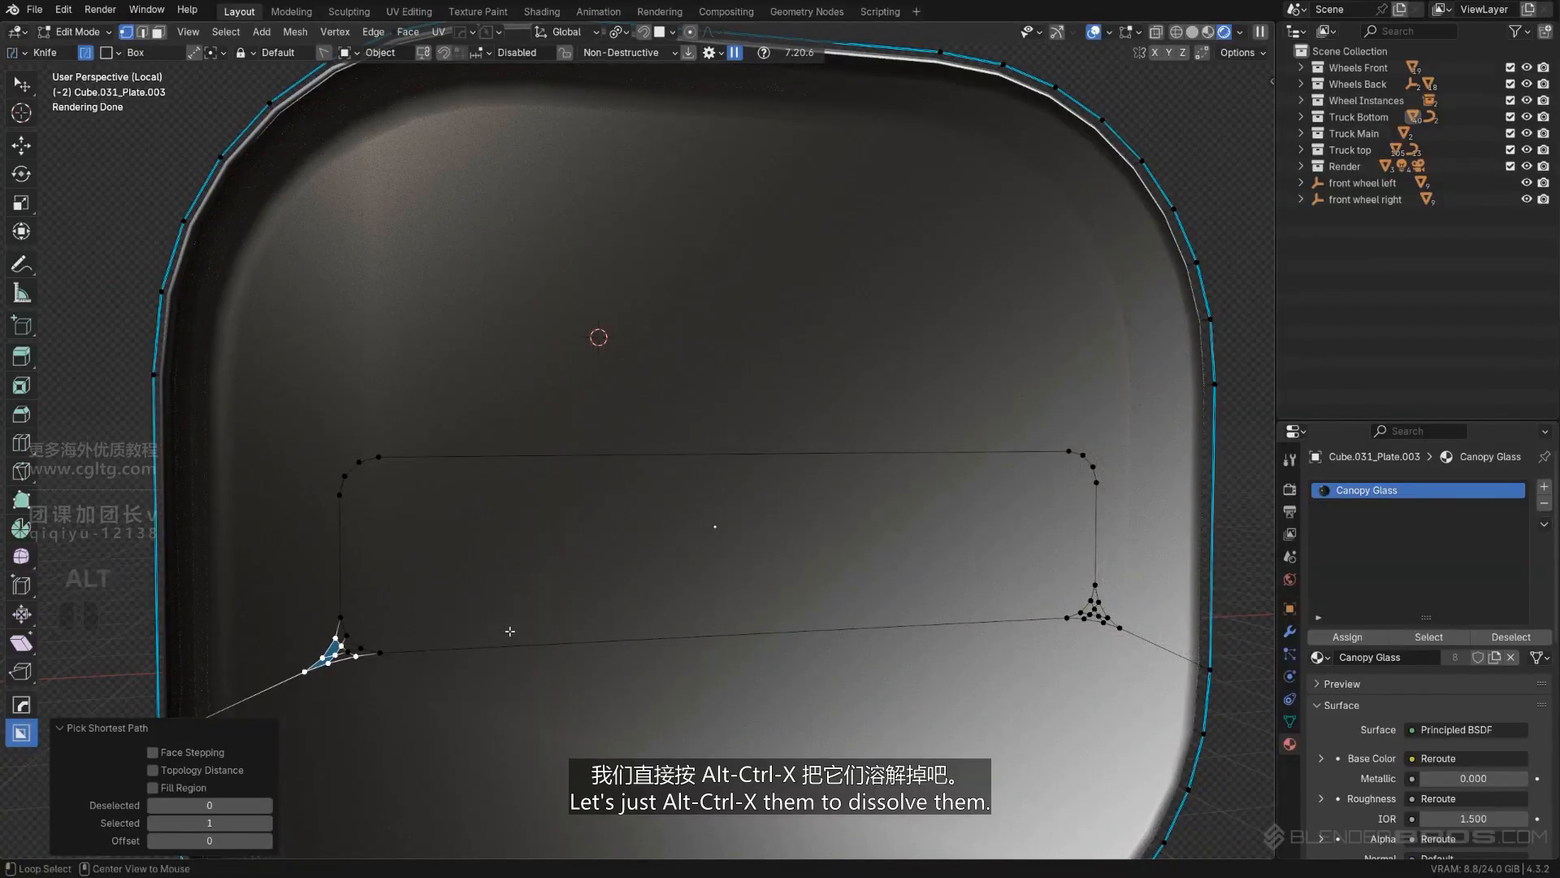
key(ctrl+x)
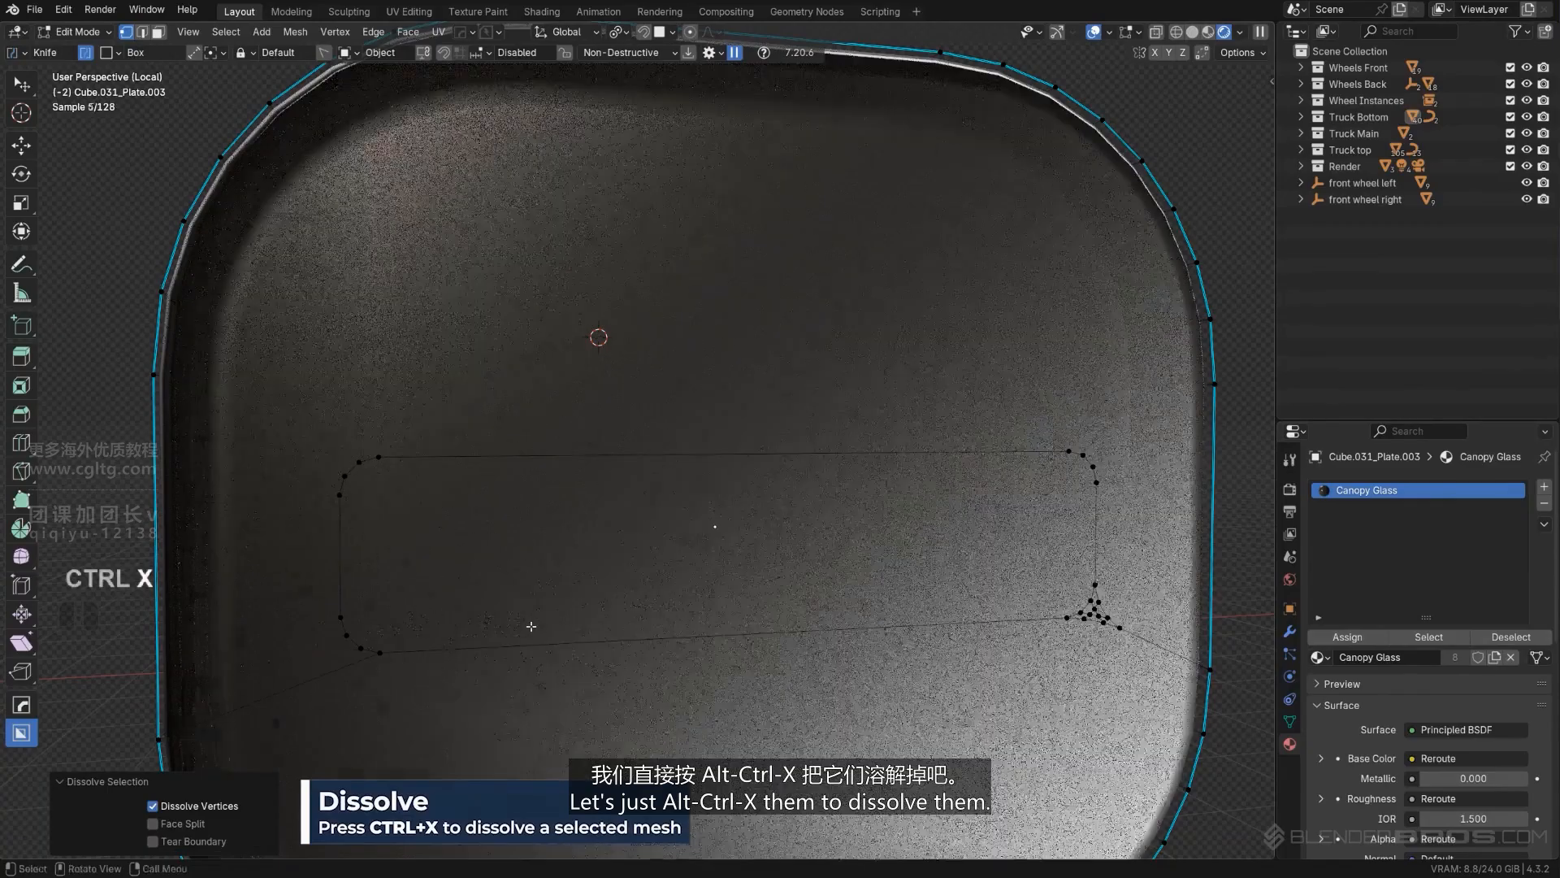
- Dissolve the stray bevel vertices and connecting edge outside the rectangle's lower-right corner and return to Object Mode
shift+middle_drag(1097, 622, 1028, 567)
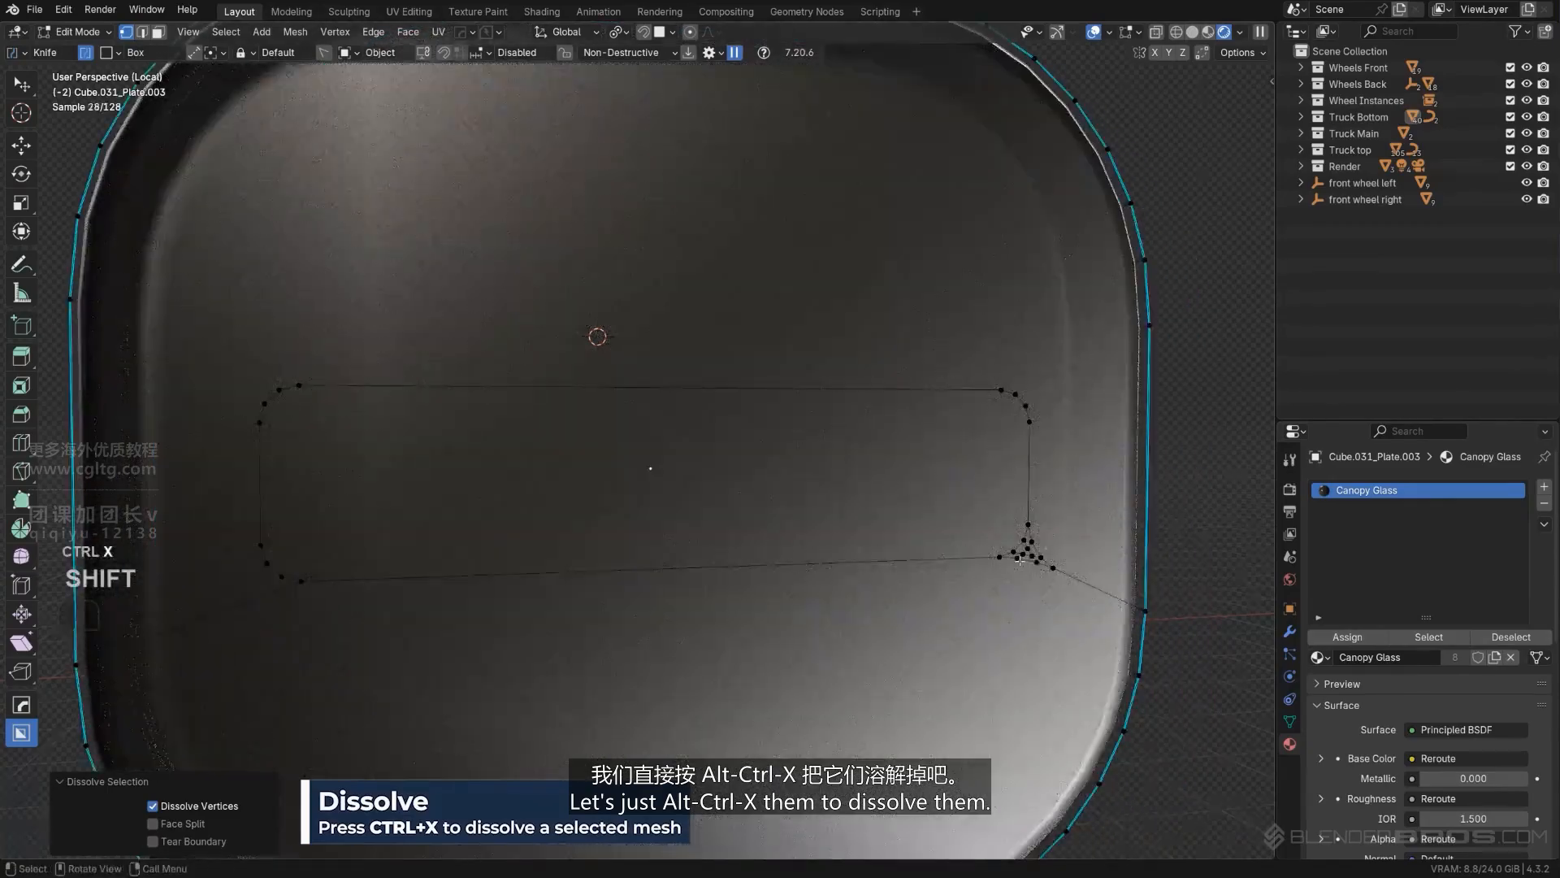
click(1019, 558)
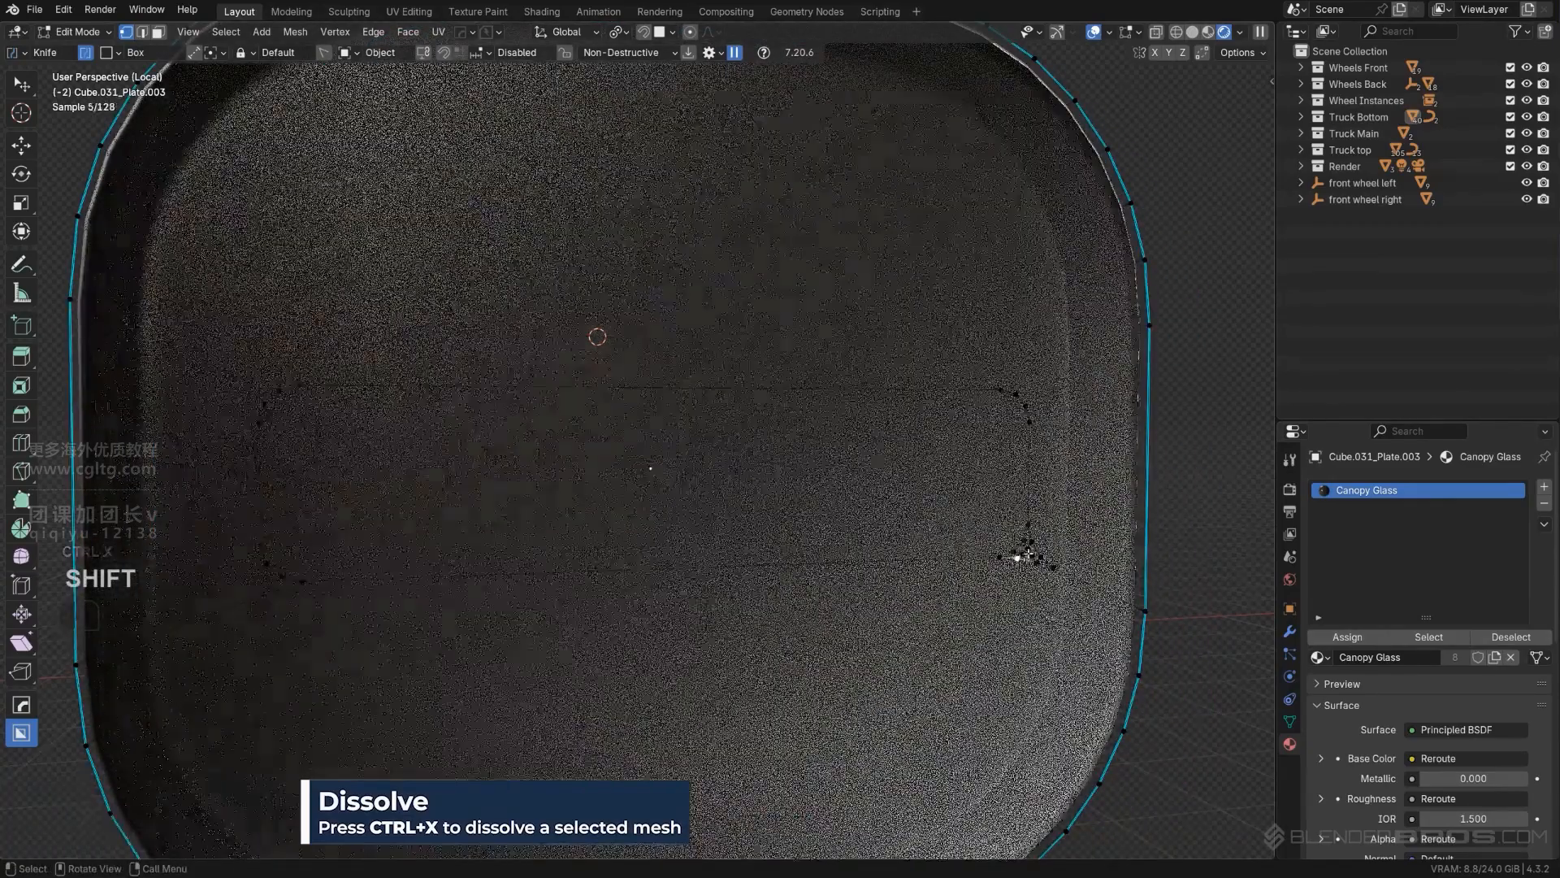
ctrl+click(1032, 542)
ctrl+click(1039, 562)
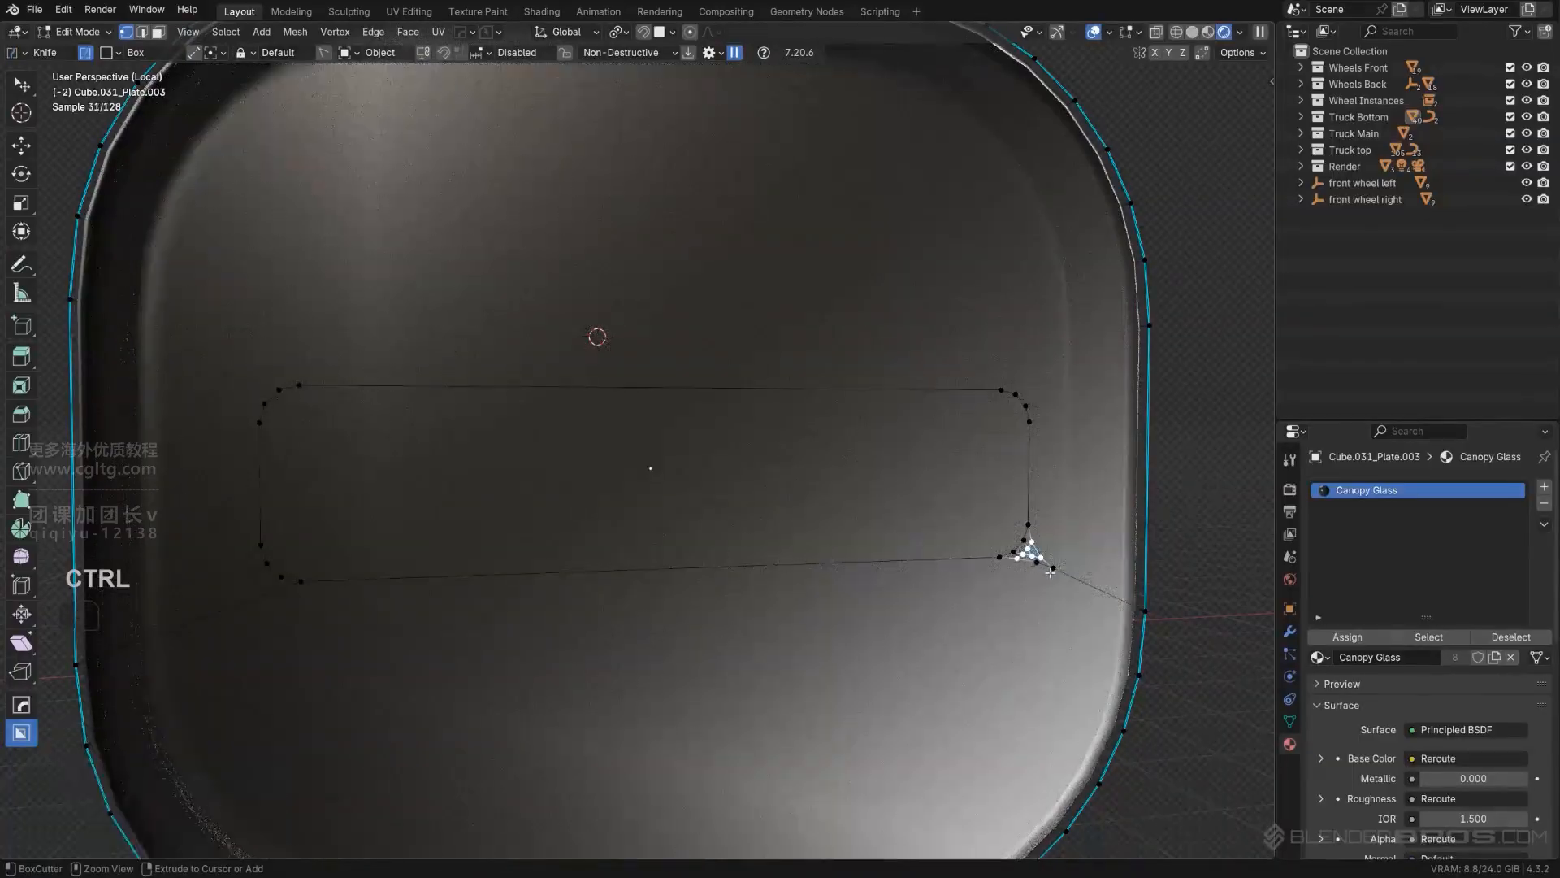
key(ctrl+x)
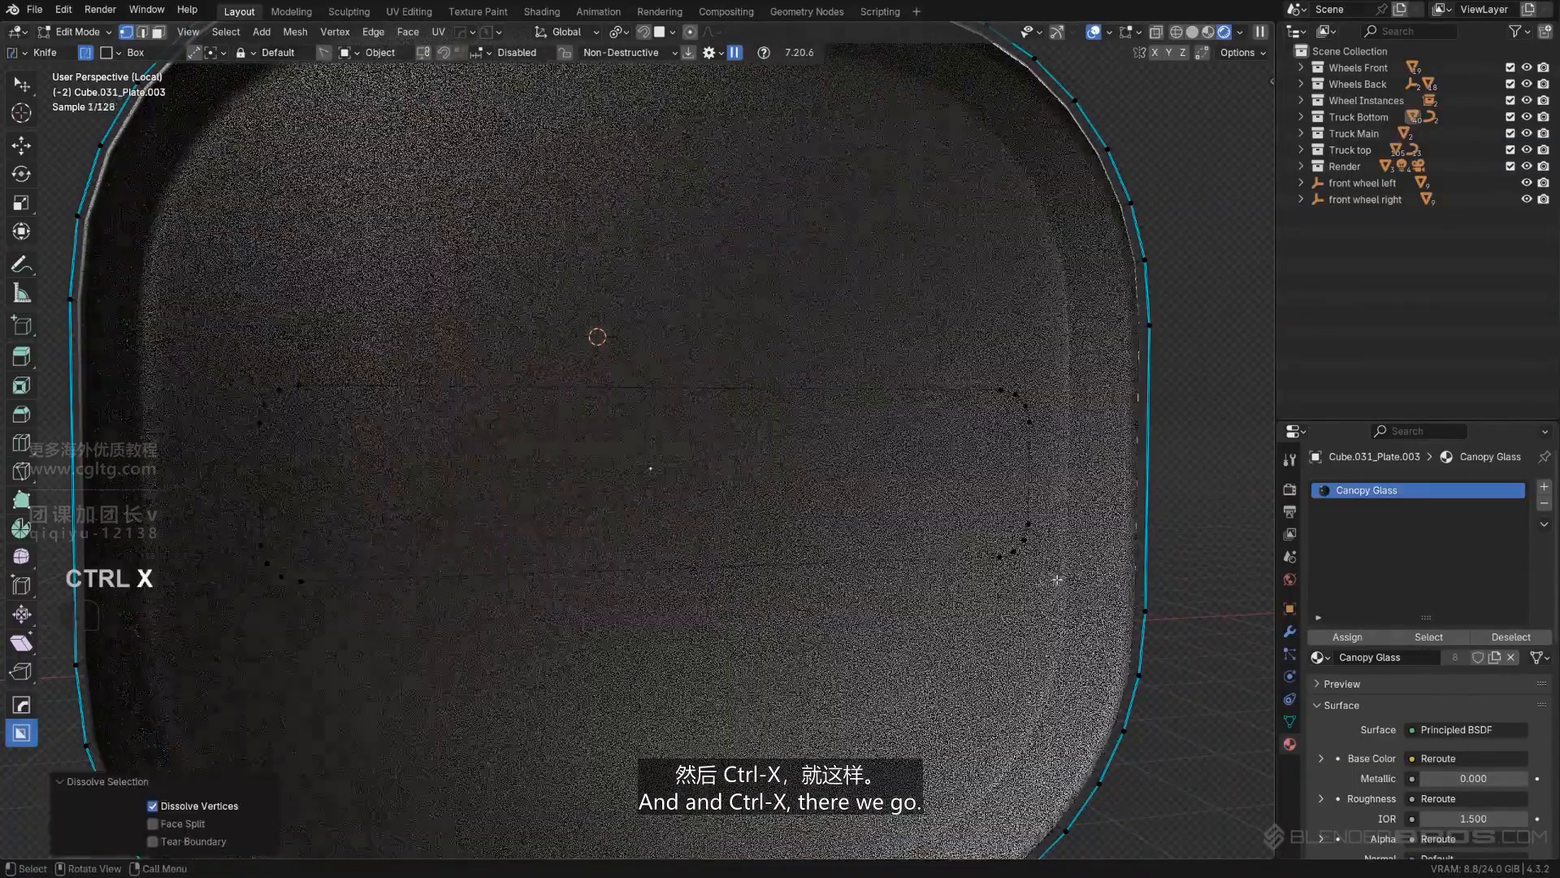
scroll(1057, 580, down, 5)
key(Tab)
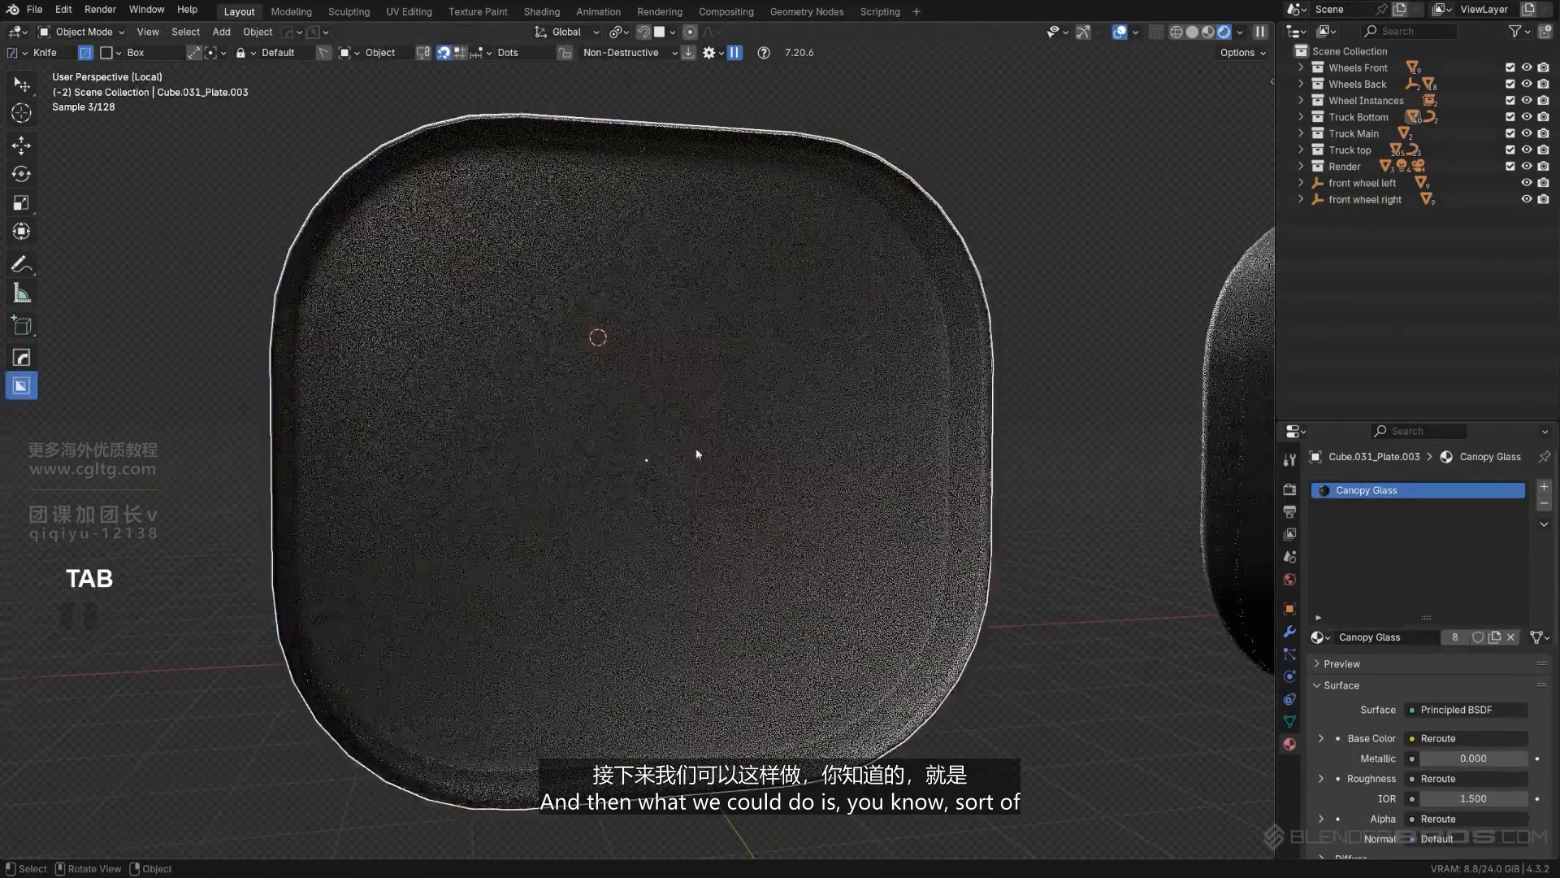
- Extrude the rounded rectangular face slightly inward to form a shallow recess in the left plate
key(Tab)
click(692, 463)
scroll(692, 463, down, 3)
middle_drag(691, 464, 832, 540)
key(e)
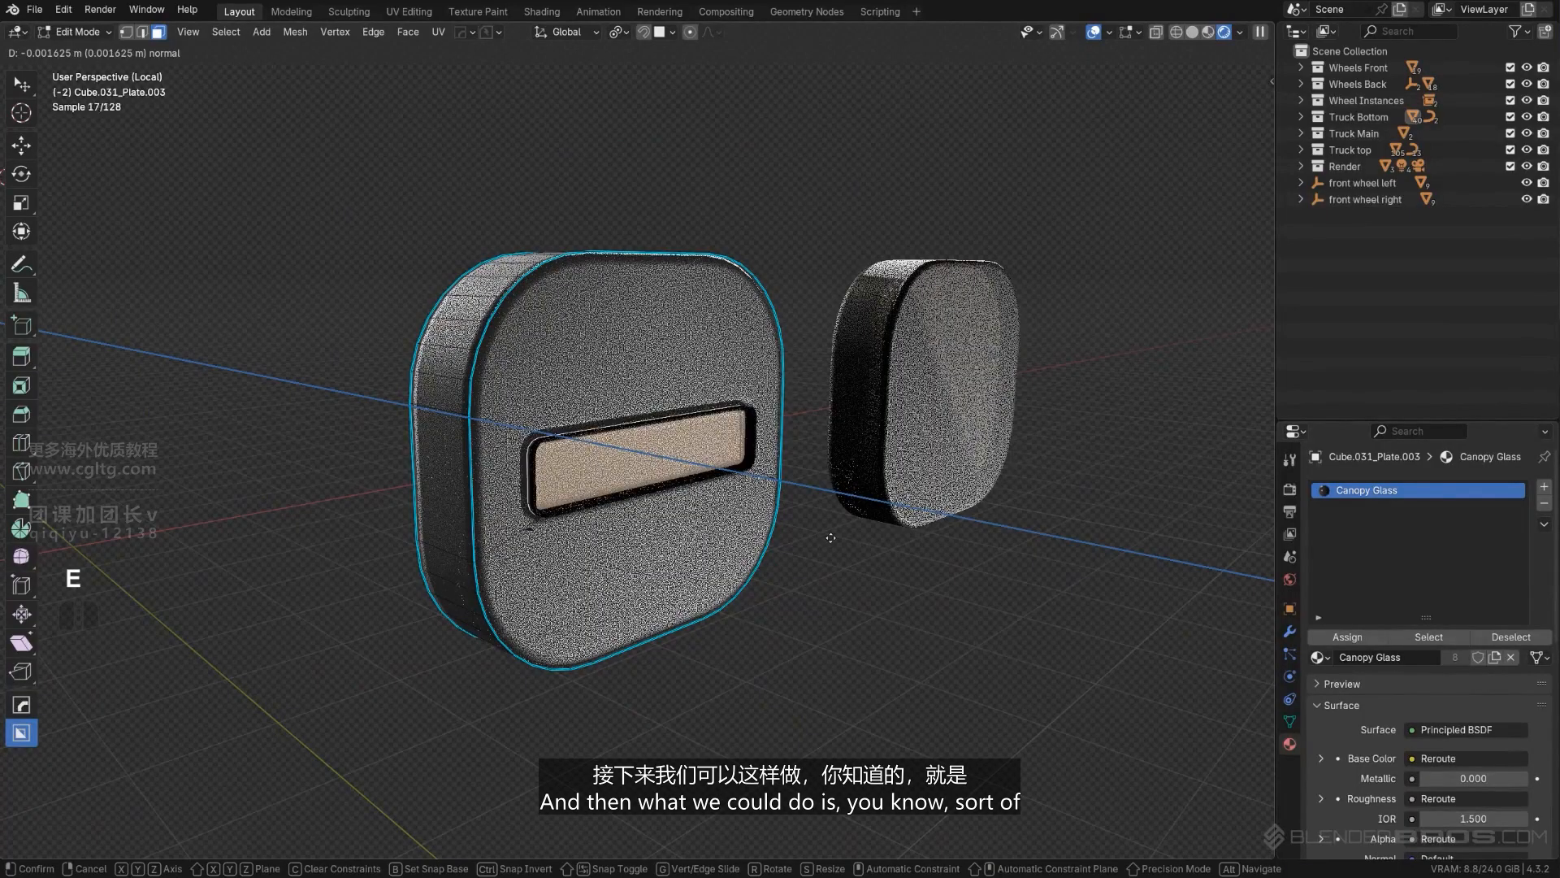
click(825, 529)
key(Tab)
- Reduce the recessed plate's bevel with HardOps Bevel and add a weighted normal modifier through HardOps Sharpen
scroll(823, 488, up, 3)
key(q)
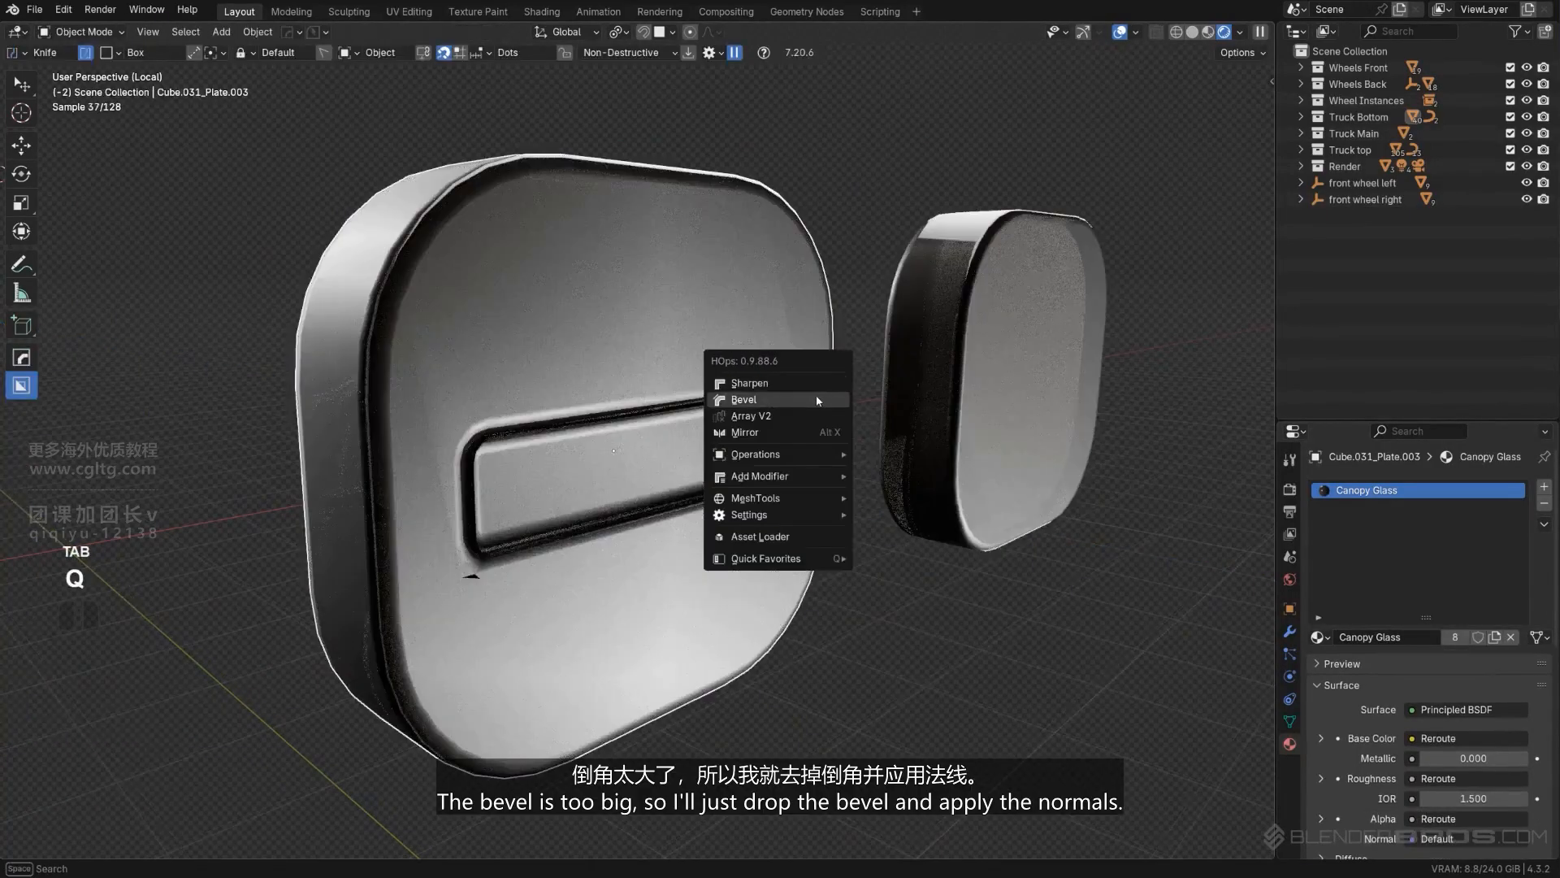
click(817, 401)
right_click(832, 401)
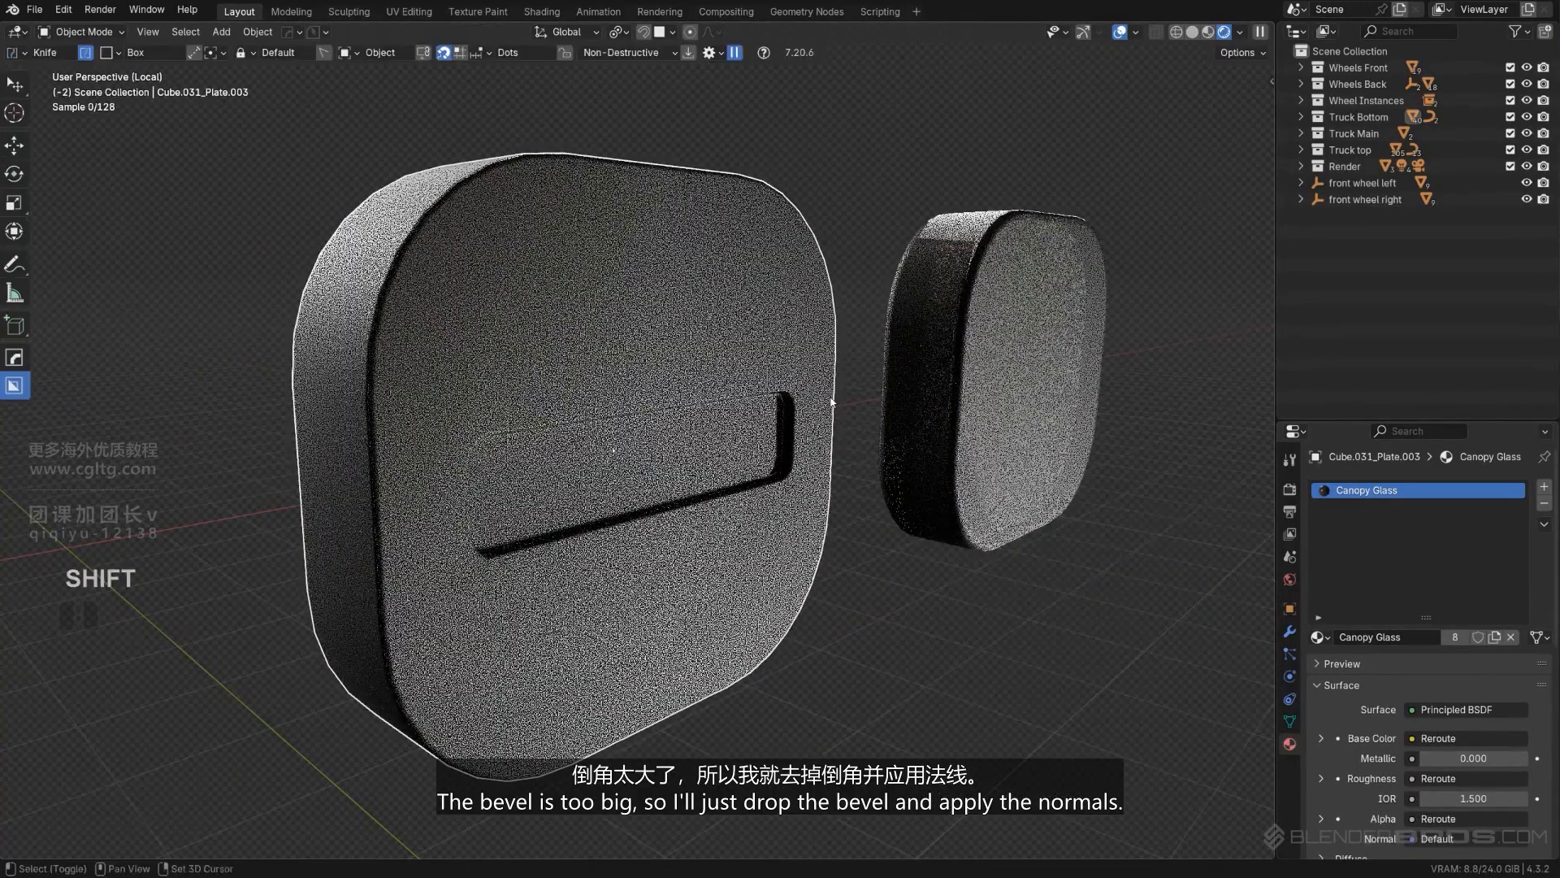
key(q)
alt+click(801, 314)
- Delete the uncut plate beside the recessed one
scroll(804, 447, down, 5)
middle_drag(803, 447, 703, 422)
scroll(704, 421, down, 2)
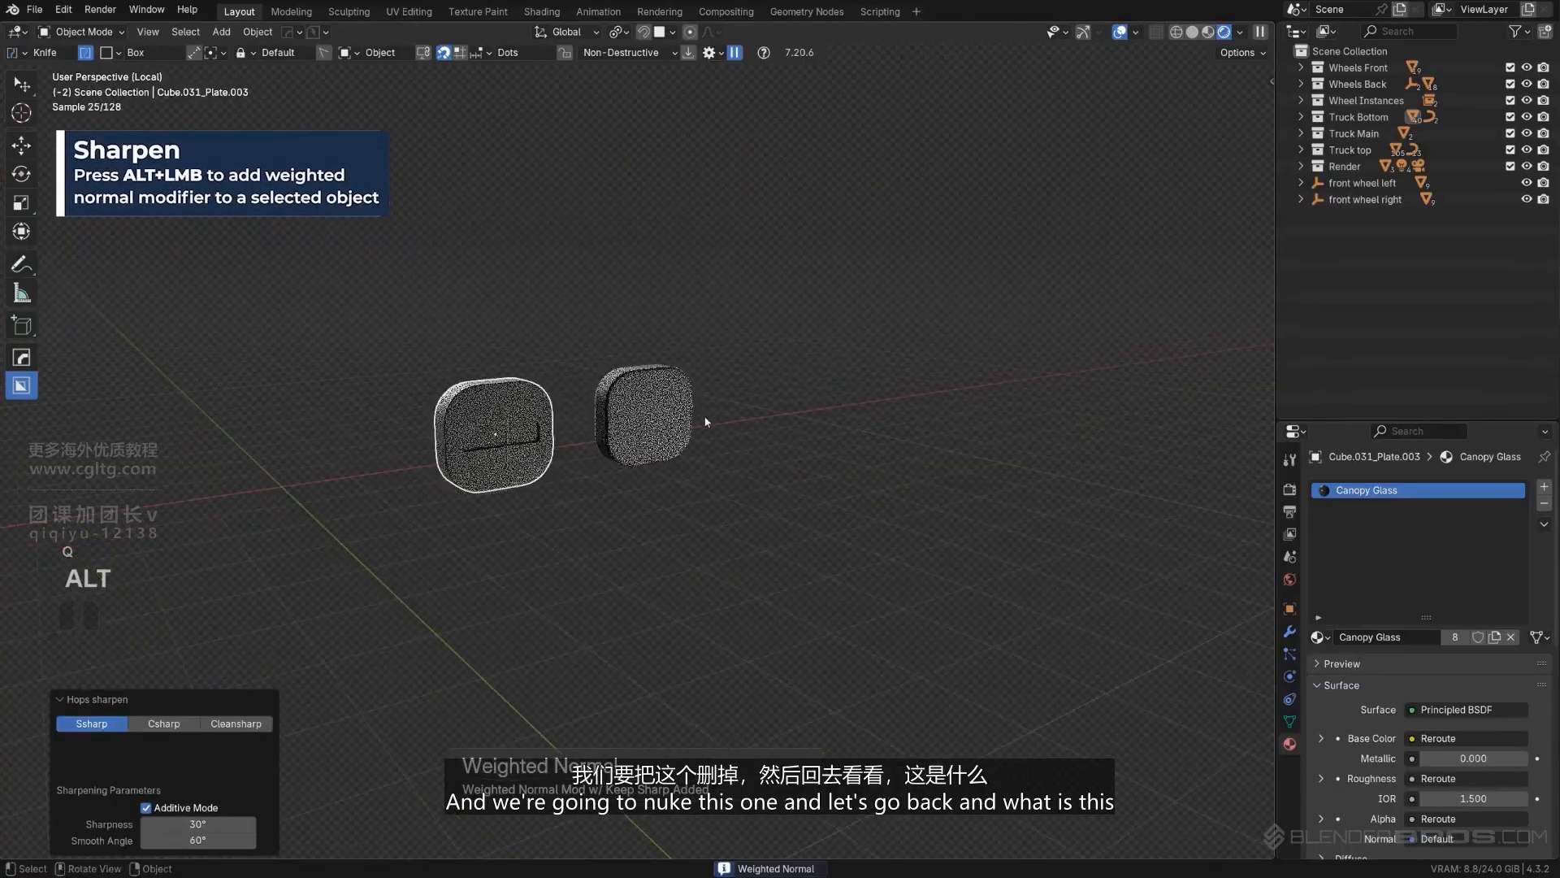
click(642, 412)
scroll(642, 413, up, 4)
key(x)
click(443, 452)
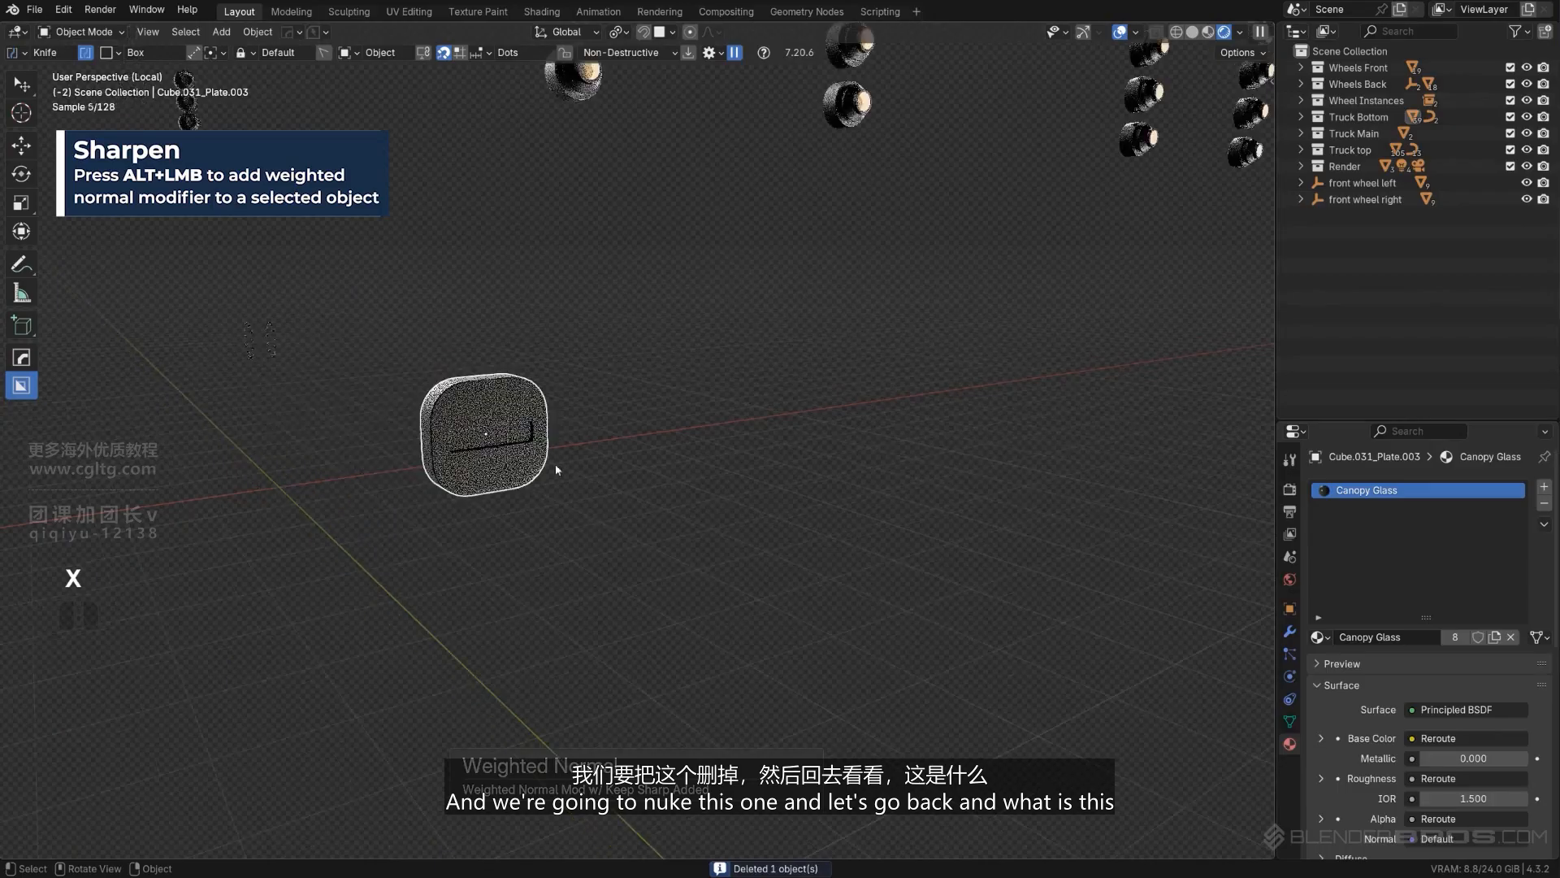
- Leave local view and hide the Render collection so the rear of the truck is accessible
key(KP_Divide)
key(KP_5)
scroll(765, 460, down, 5)
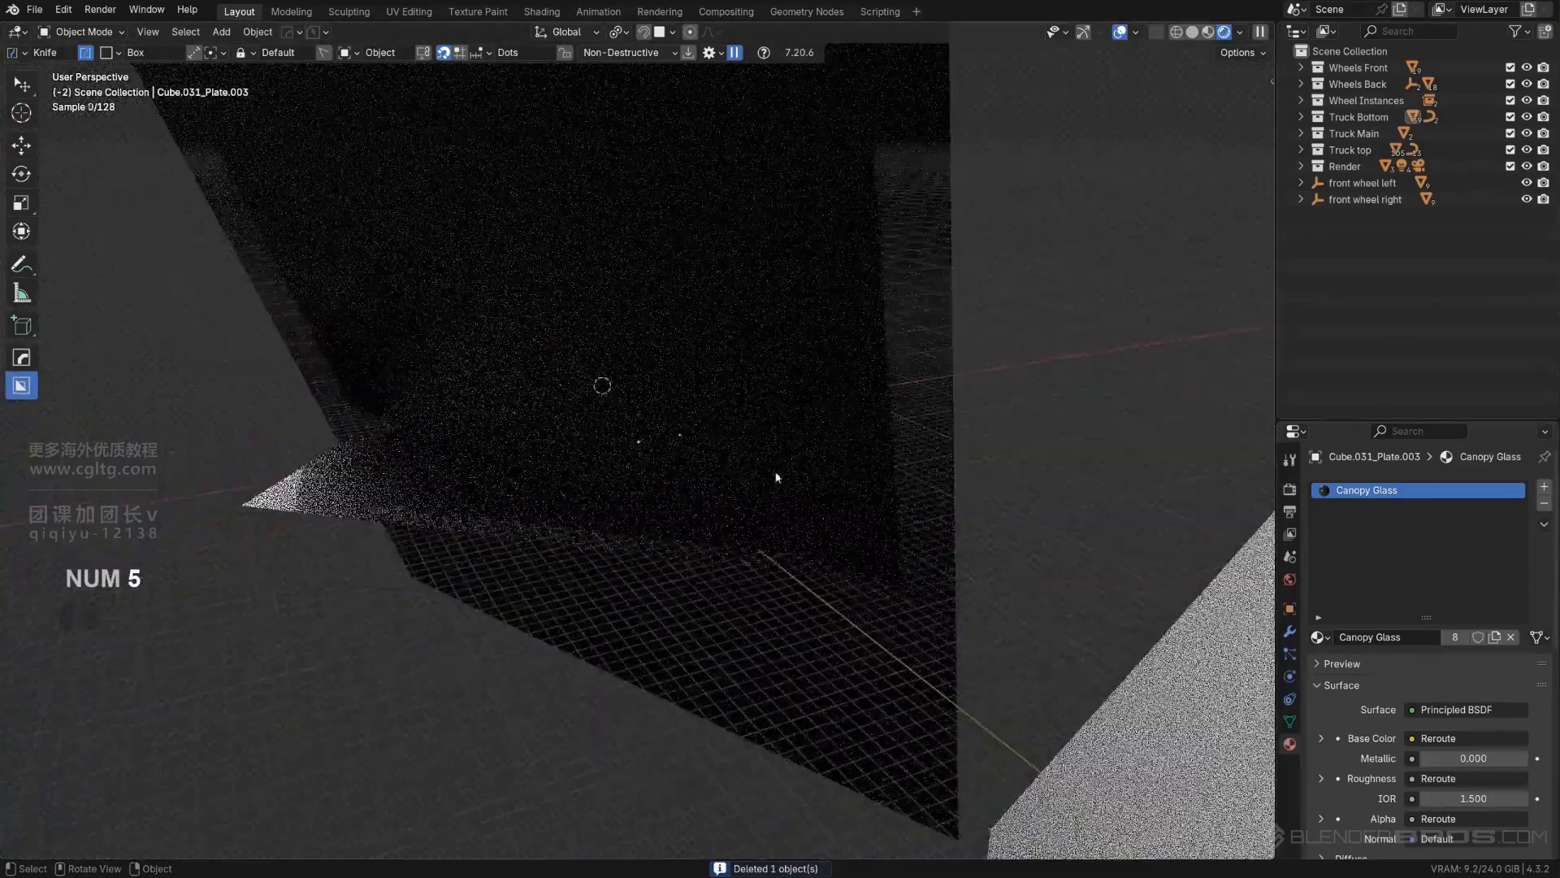
click(1527, 167)
scroll(695, 427, up, 8)
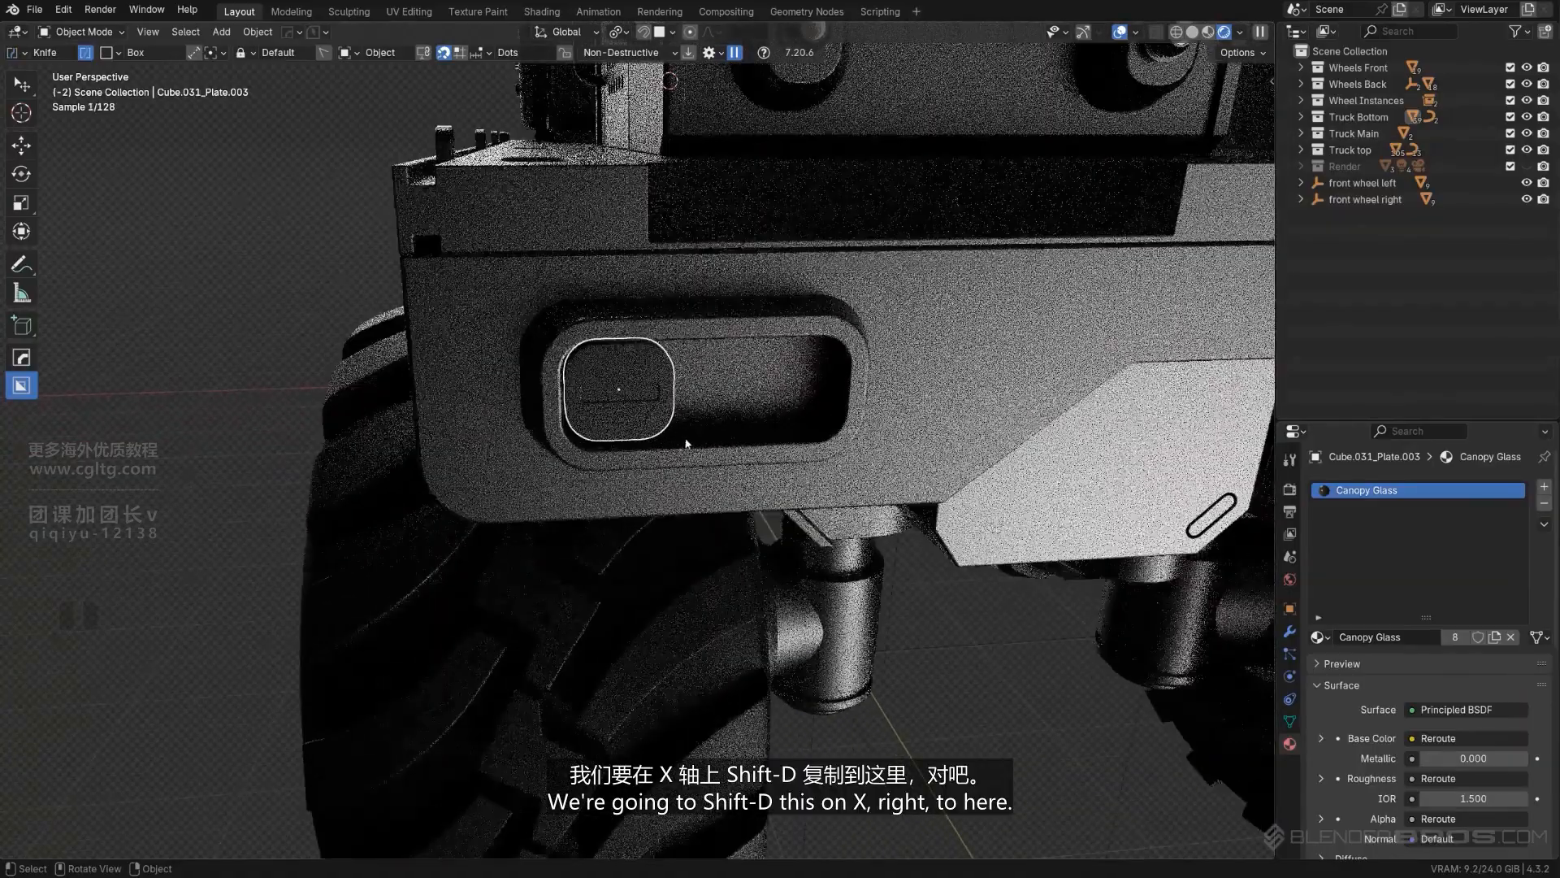
- Duplicate the recessed plate into the other end of its rear housing, moving the copy -0.31567 m along X
key(shift+d)
key(y)
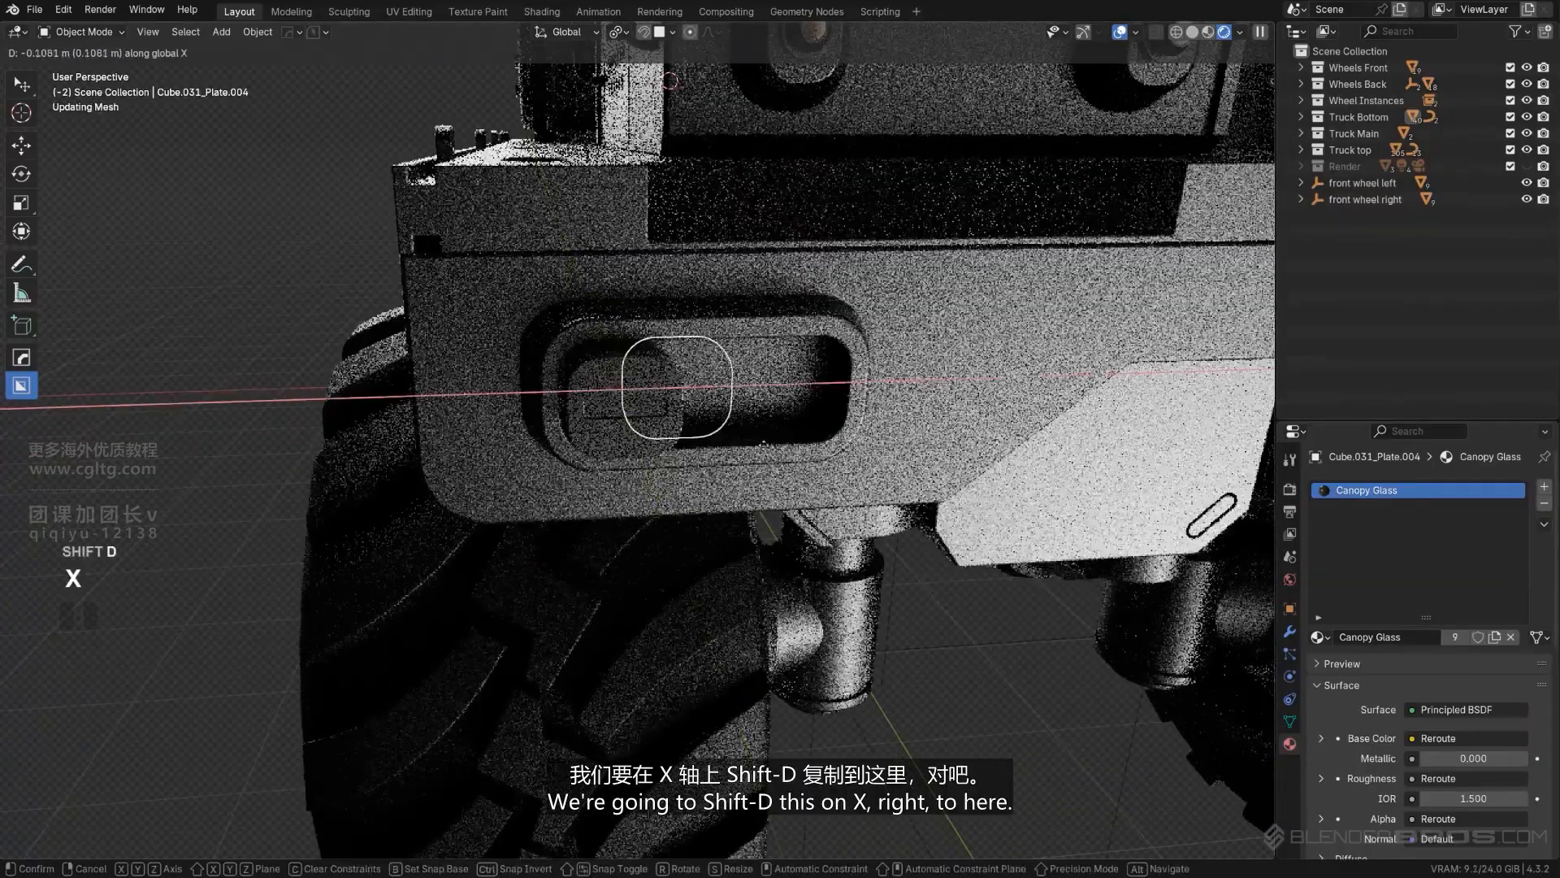
click(870, 457)
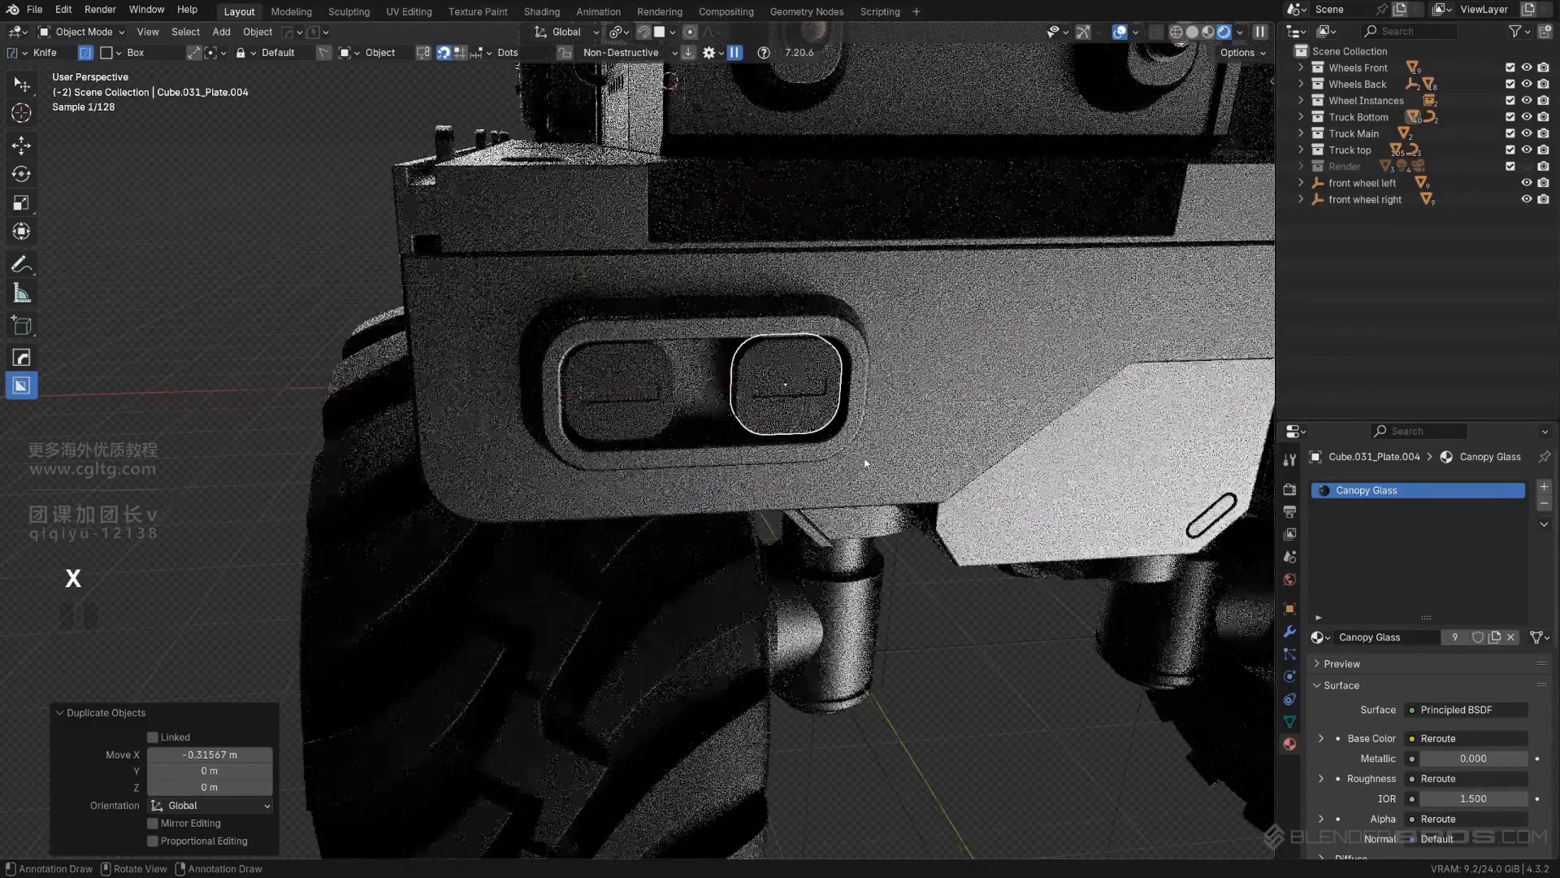
scroll(861, 460, down, 6)
middle_drag(756, 484, 722, 464)
scroll(718, 464, up, 7)
scroll(718, 464, up, 2)
- Add the Emission.001 material in a new slot on the left plate and assign it to the recessed face
click(646, 377)
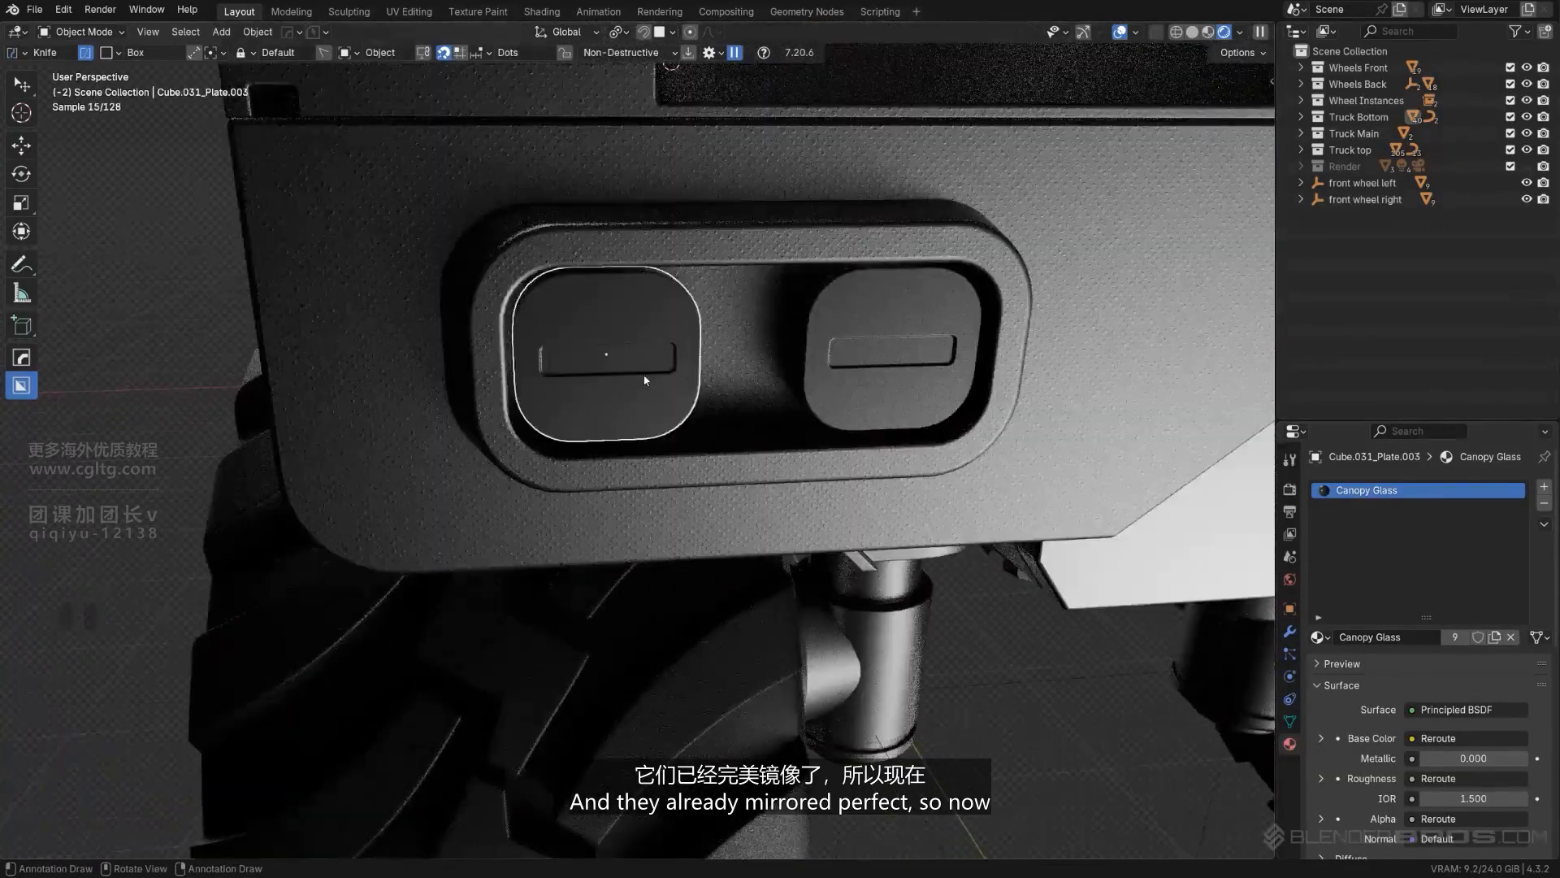
key(Tab)
scroll(646, 377, up, 3)
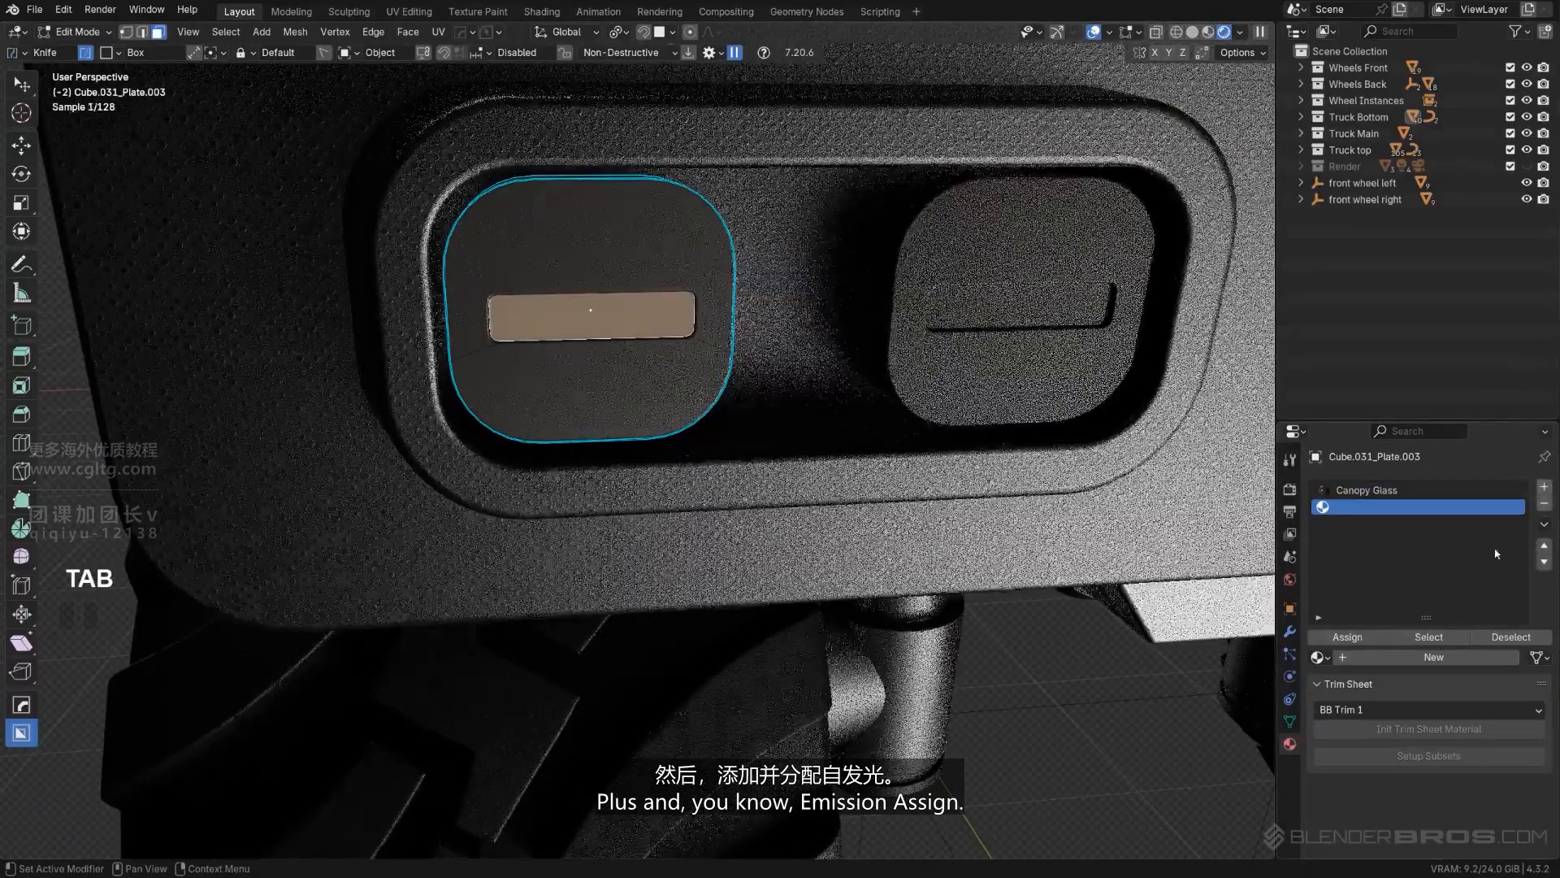
click(1545, 486)
click(1318, 656)
click(1165, 746)
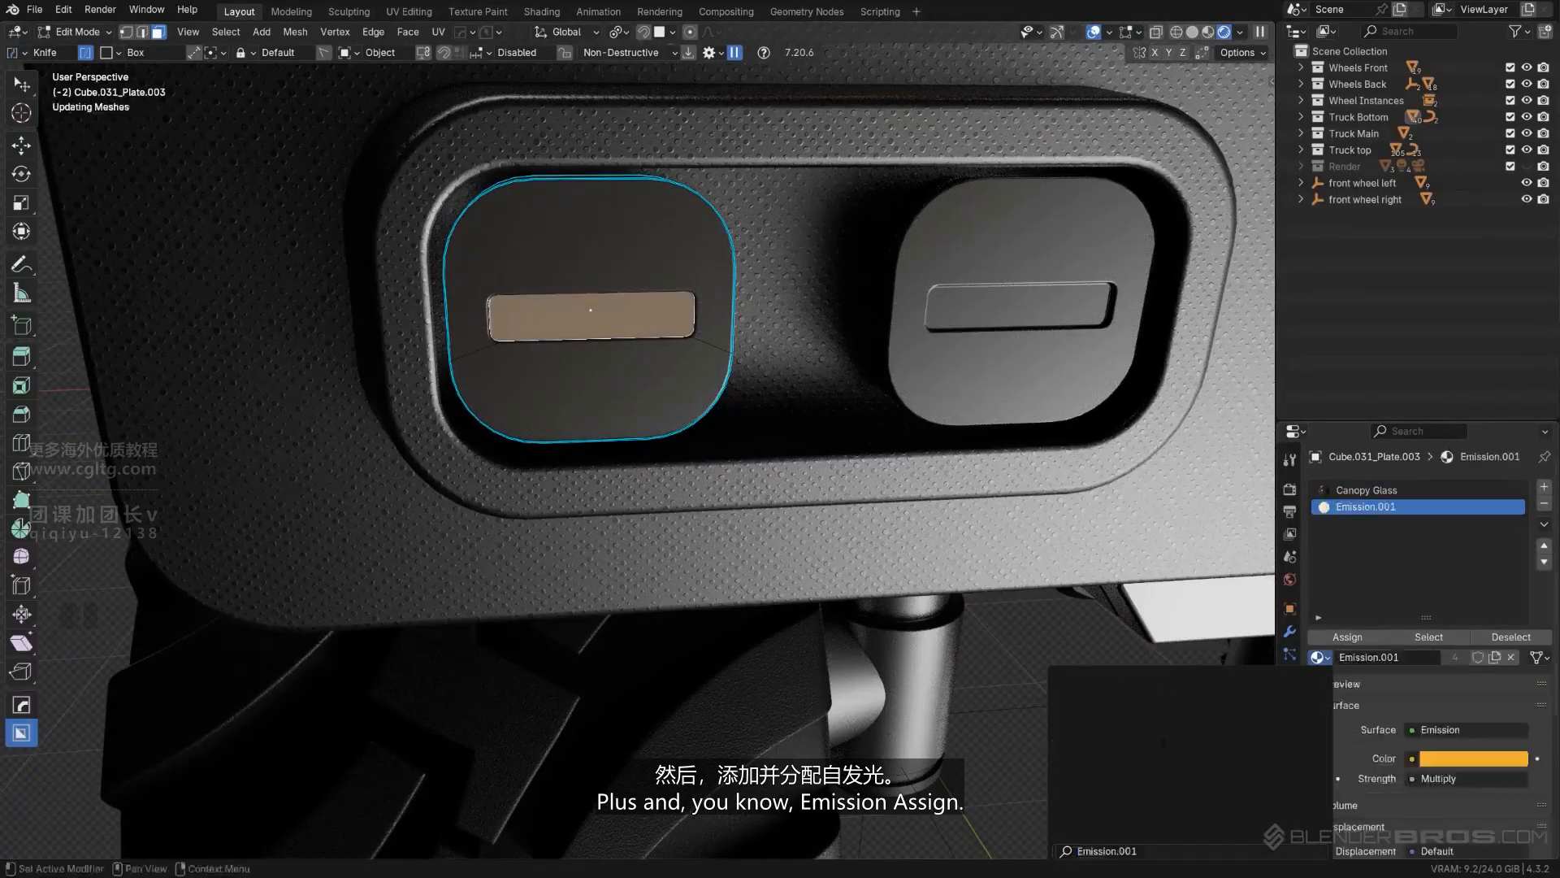
click(1349, 637)
scroll(638, 451, down, 4)
scroll(813, 365, down, 3)
key(Tab)
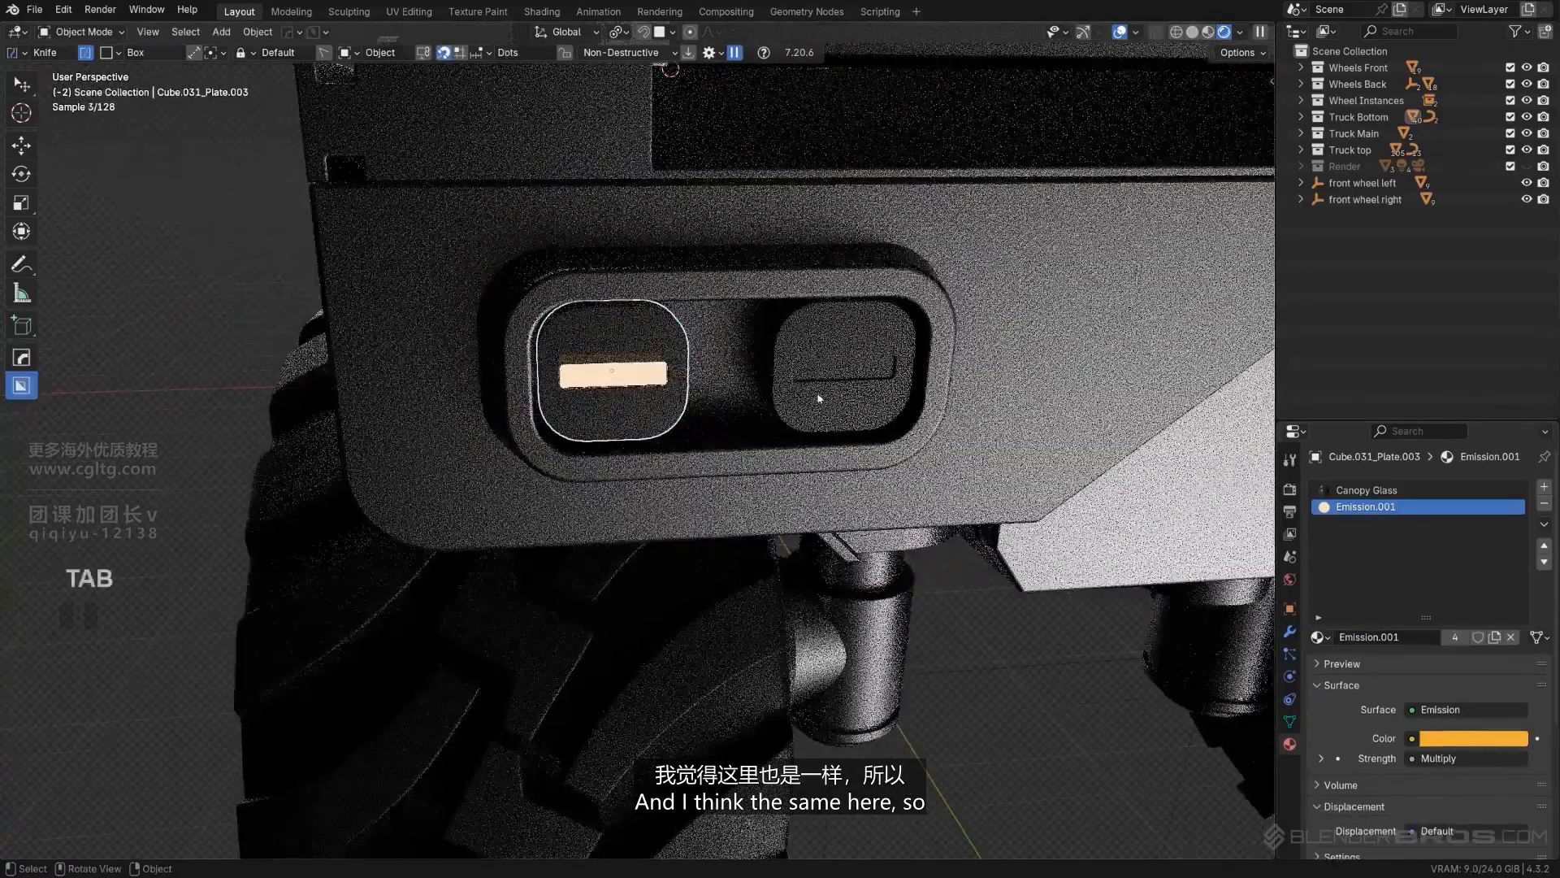
- Add Emission.001 in a new slot on the duplicated right plate and assign it to its recessed face
click(890, 368)
key(Tab)
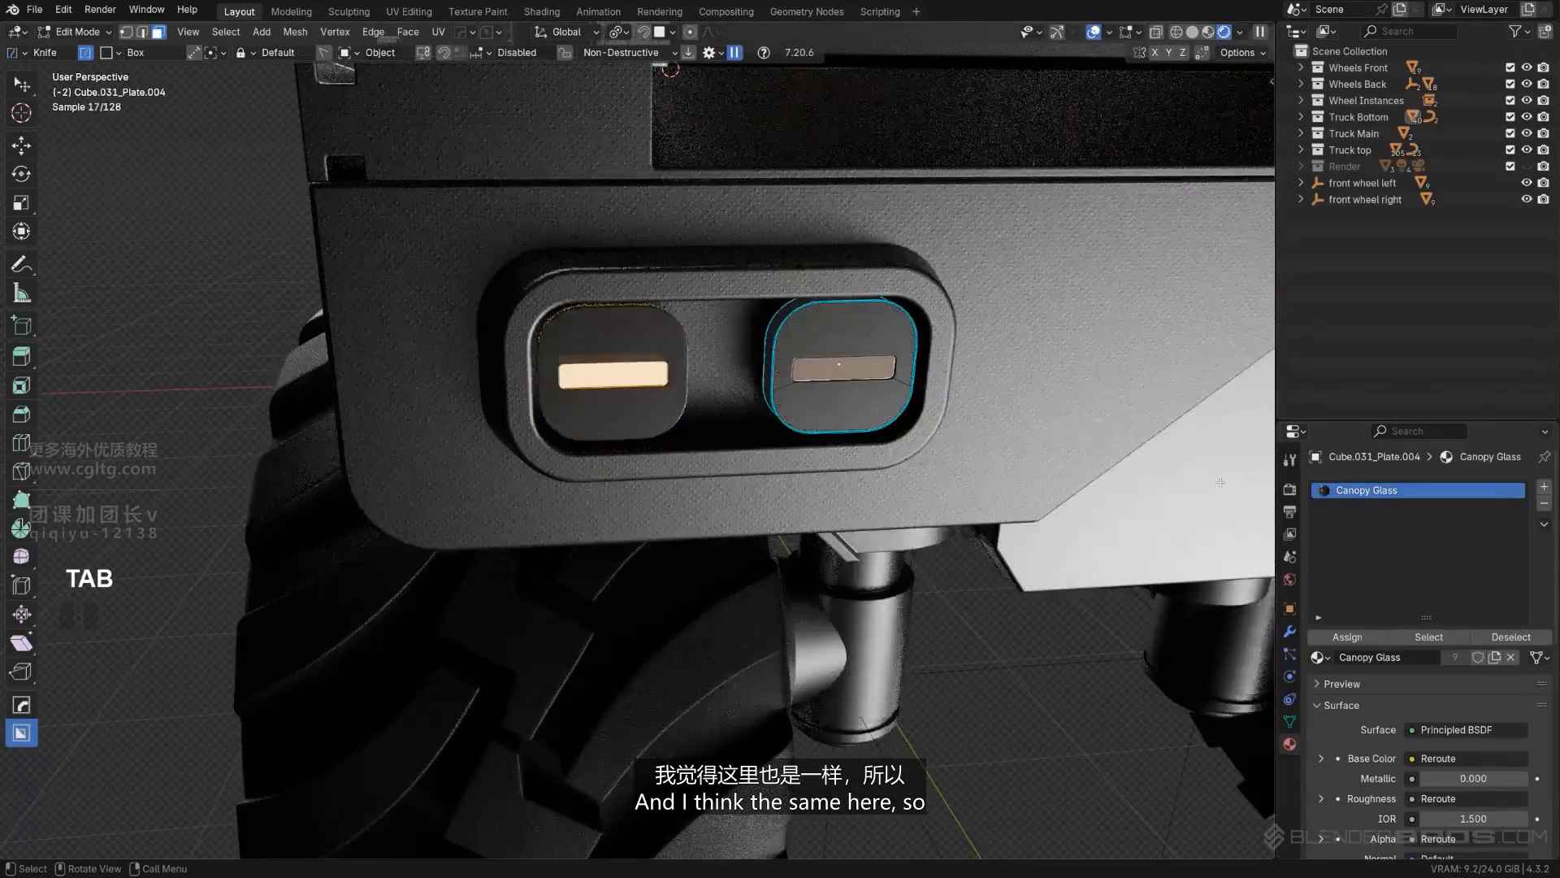
click(1544, 491)
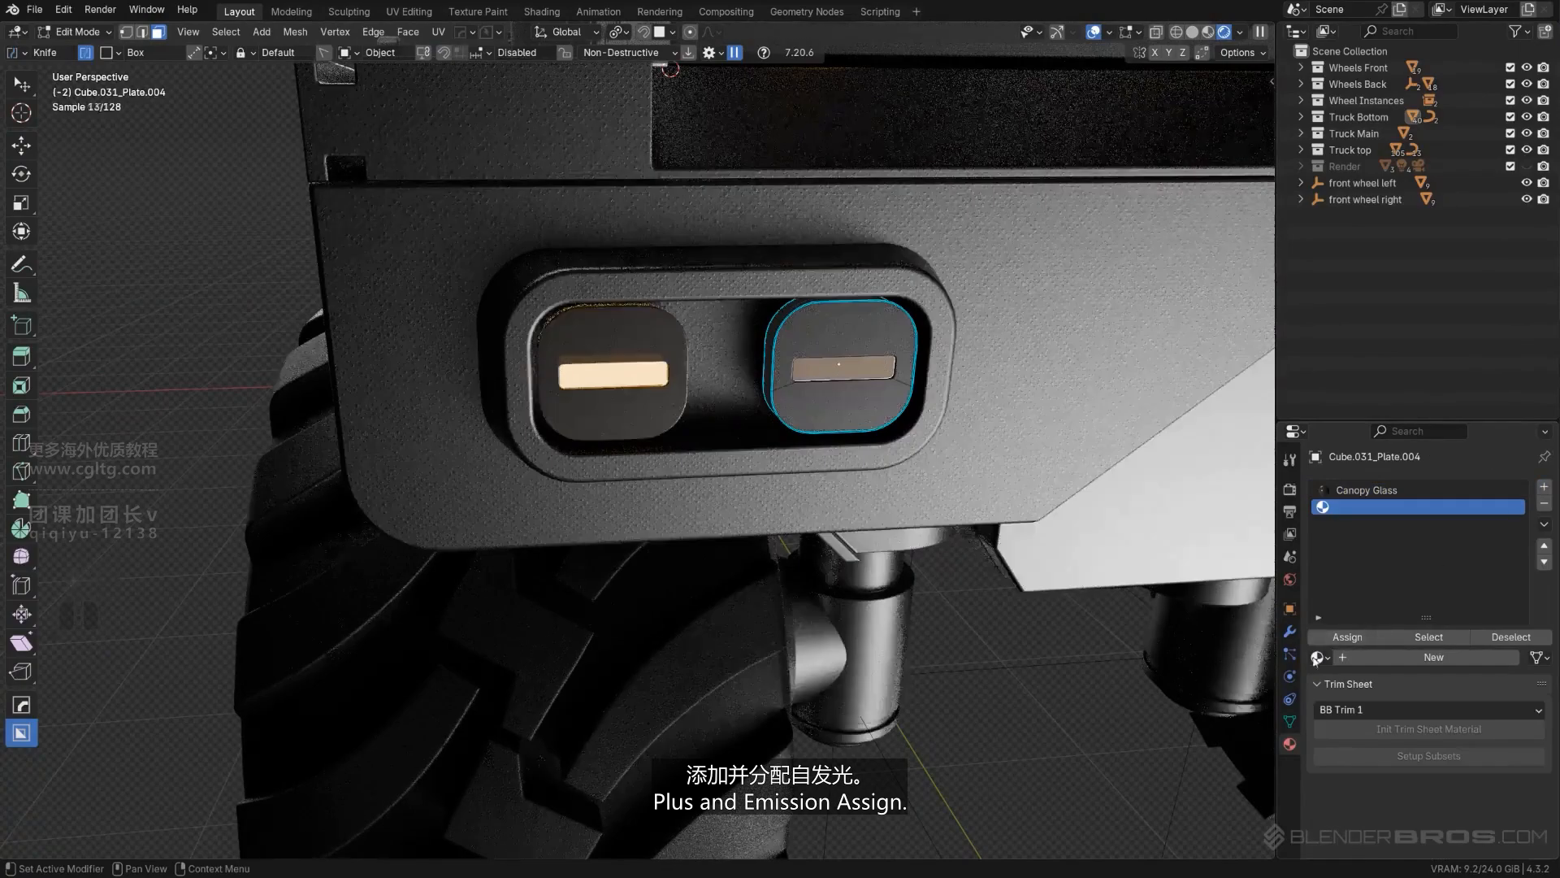
click(1318, 657)
click(1108, 745)
click(1348, 637)
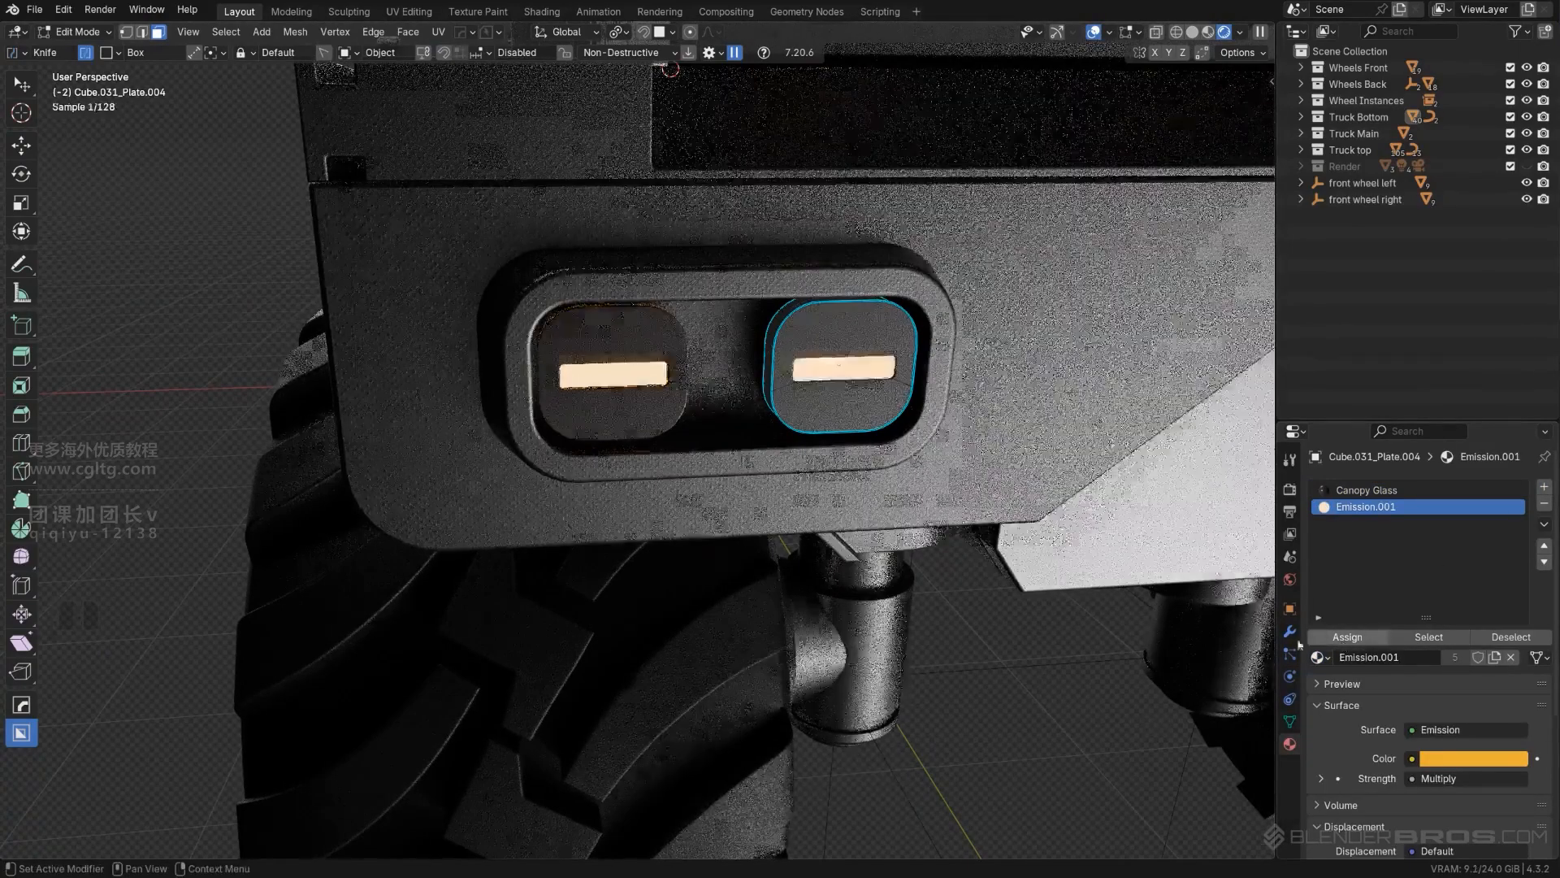
key(Tab)
- Make the emission material a single-user copy on each of the two rear plates
scroll(919, 201, down, 12)
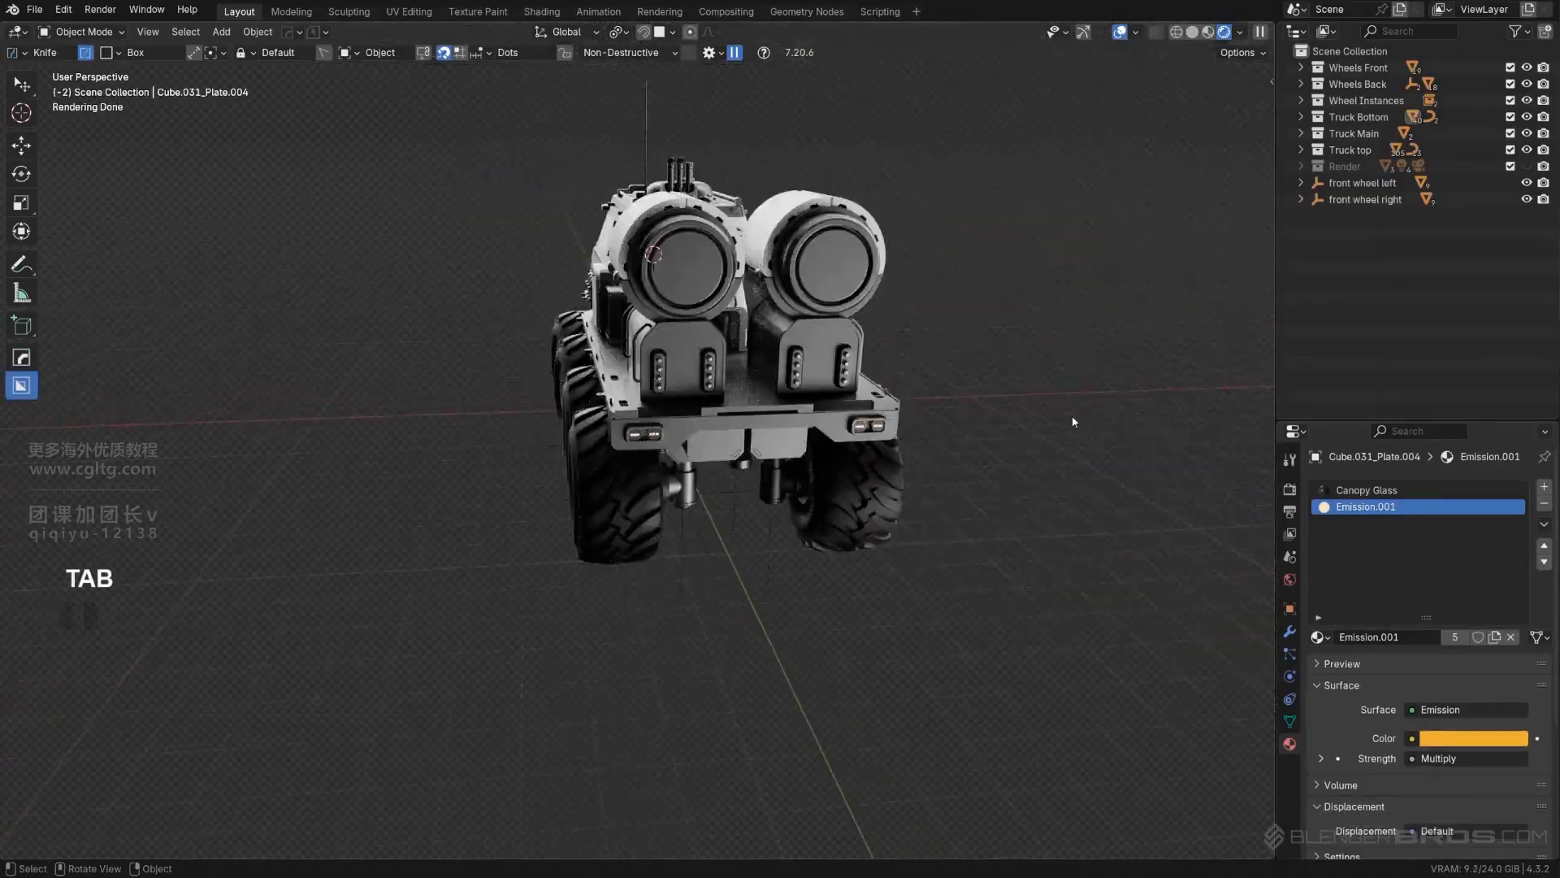
scroll(1071, 416, up, 3)
middle_drag(782, 465, 812, 479)
scroll(633, 427, up, 6)
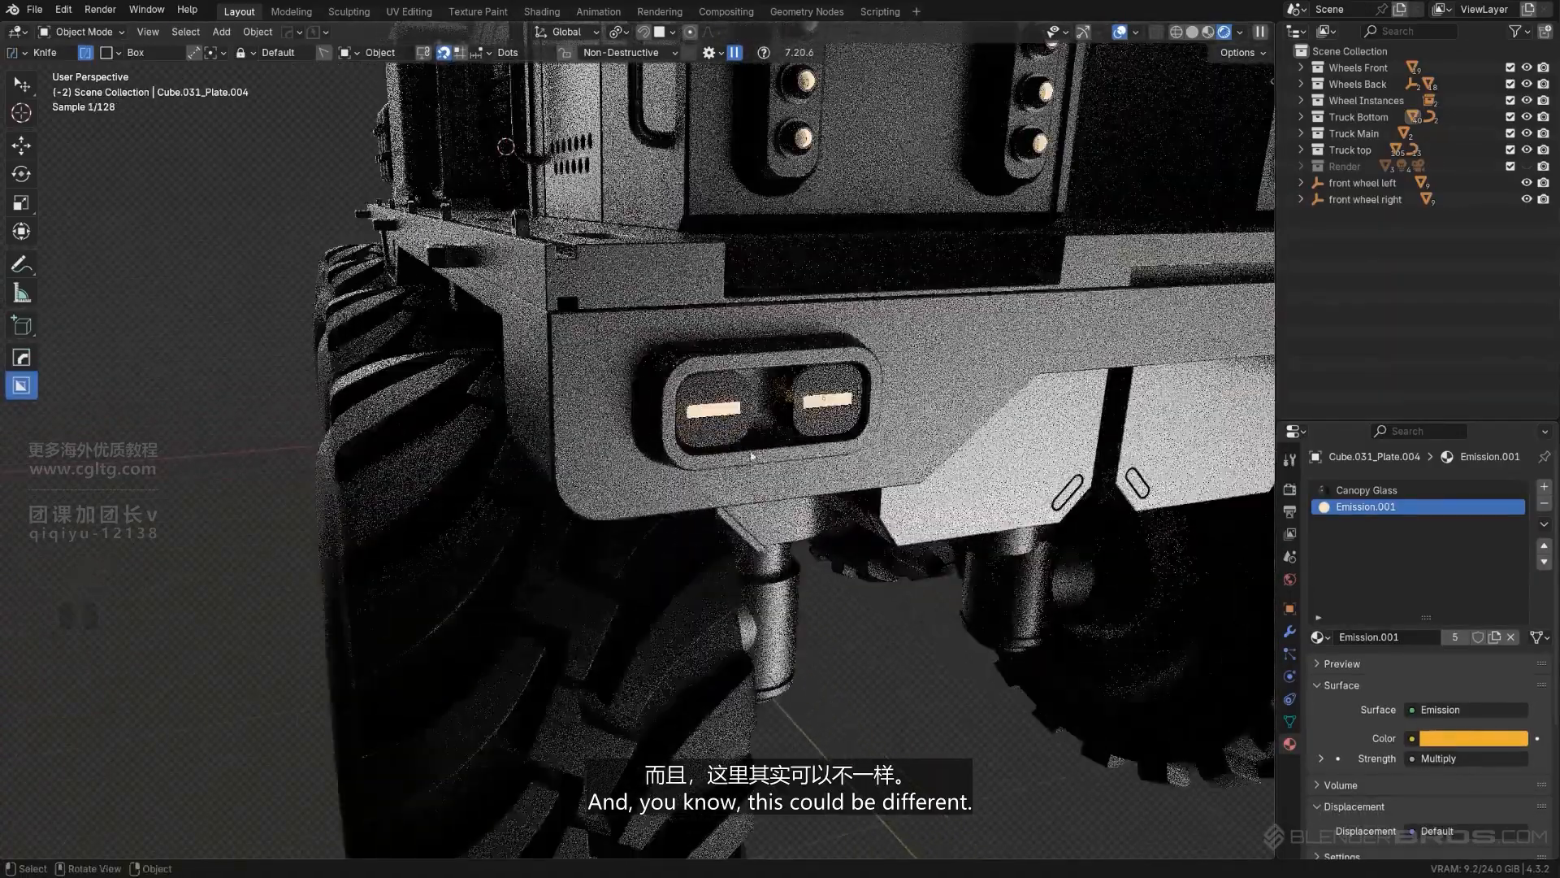
click(717, 419)
shift+middle_drag(890, 446, 839, 458)
scroll(840, 457, up, 1)
scroll(839, 458, up, 3)
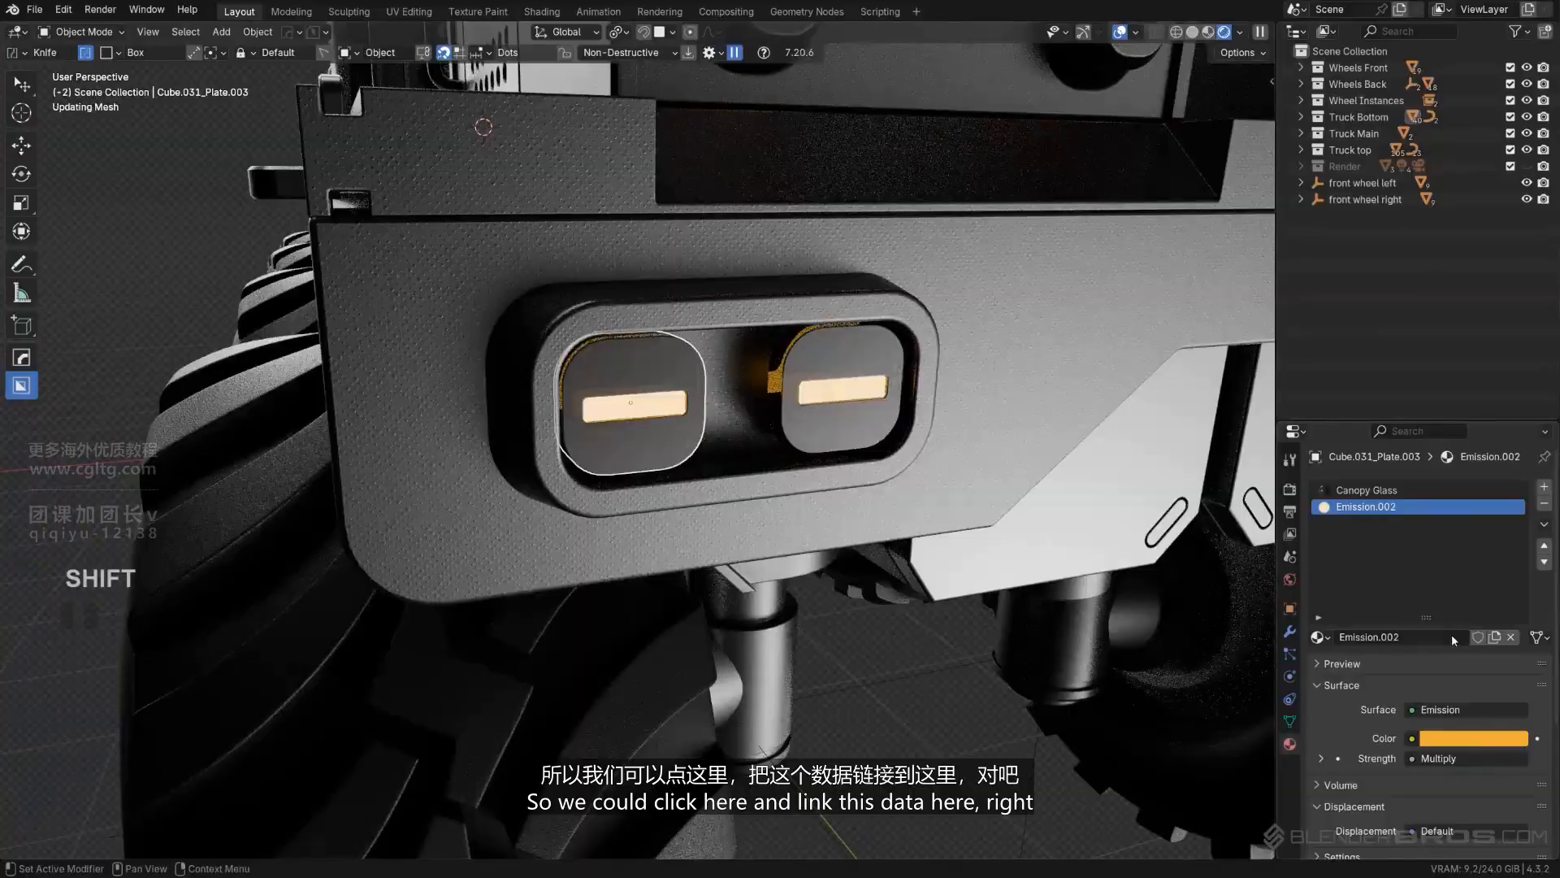
click(1454, 637)
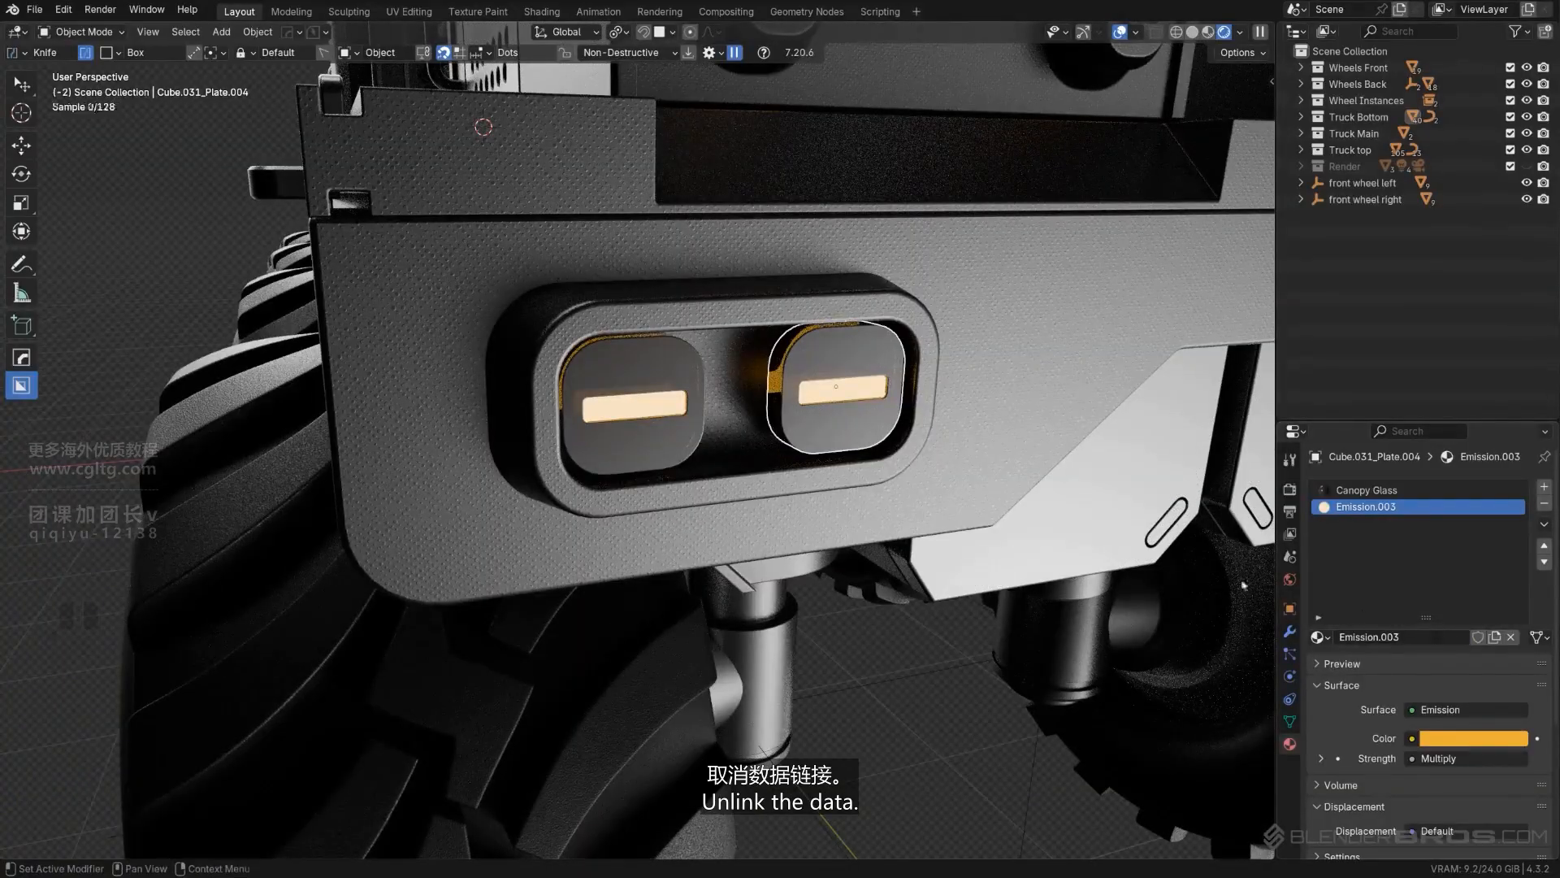
- Shift the emission colour of the left plate's Emission.002 material to a deeper, redder orange
key(Tab)
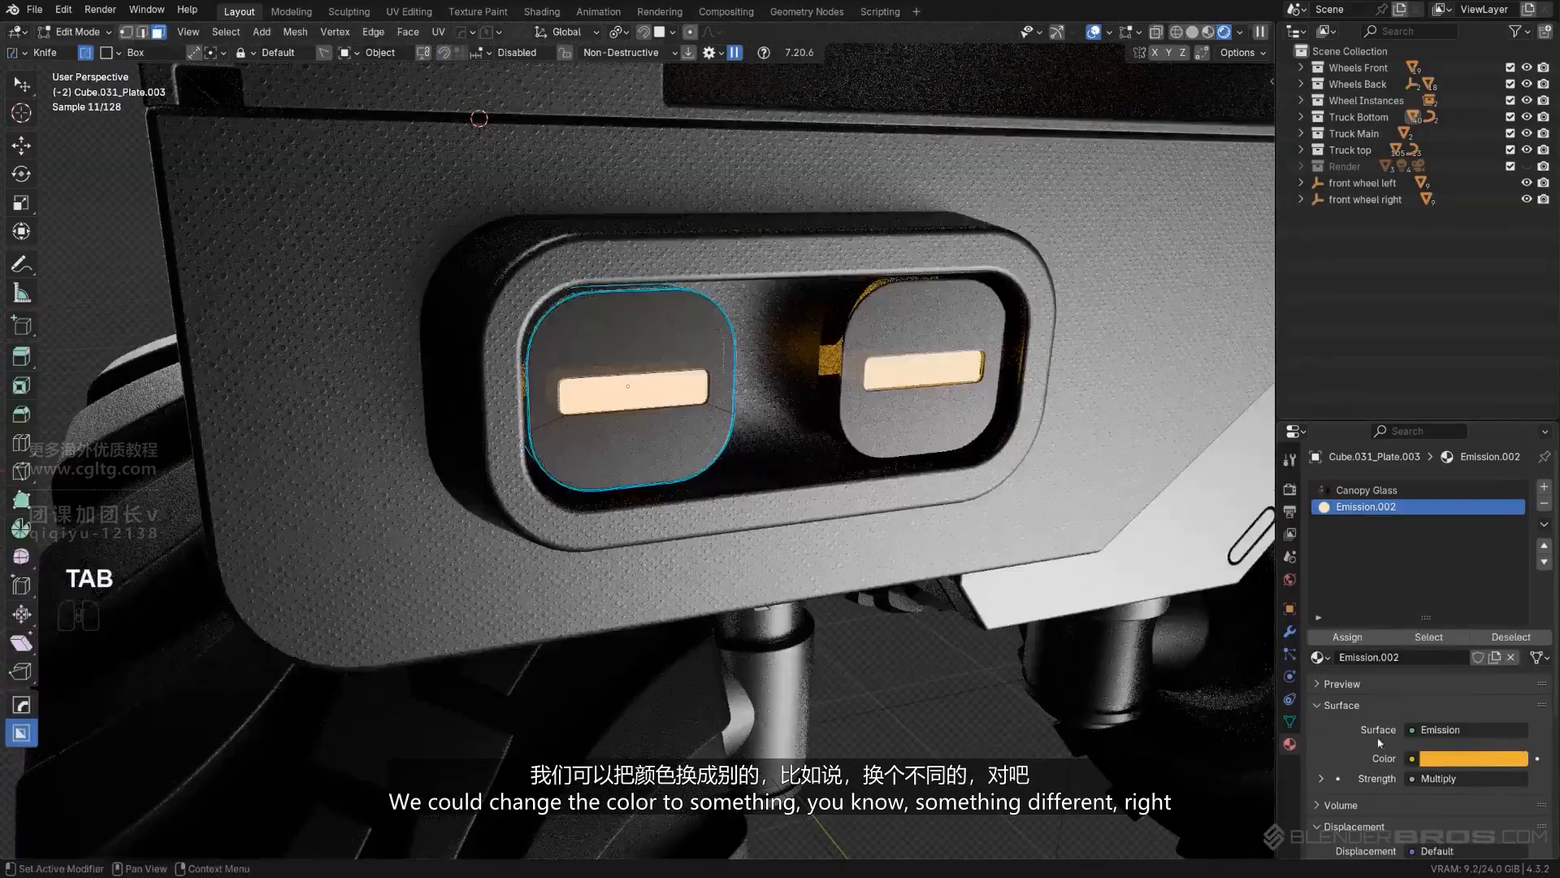
click(1443, 755)
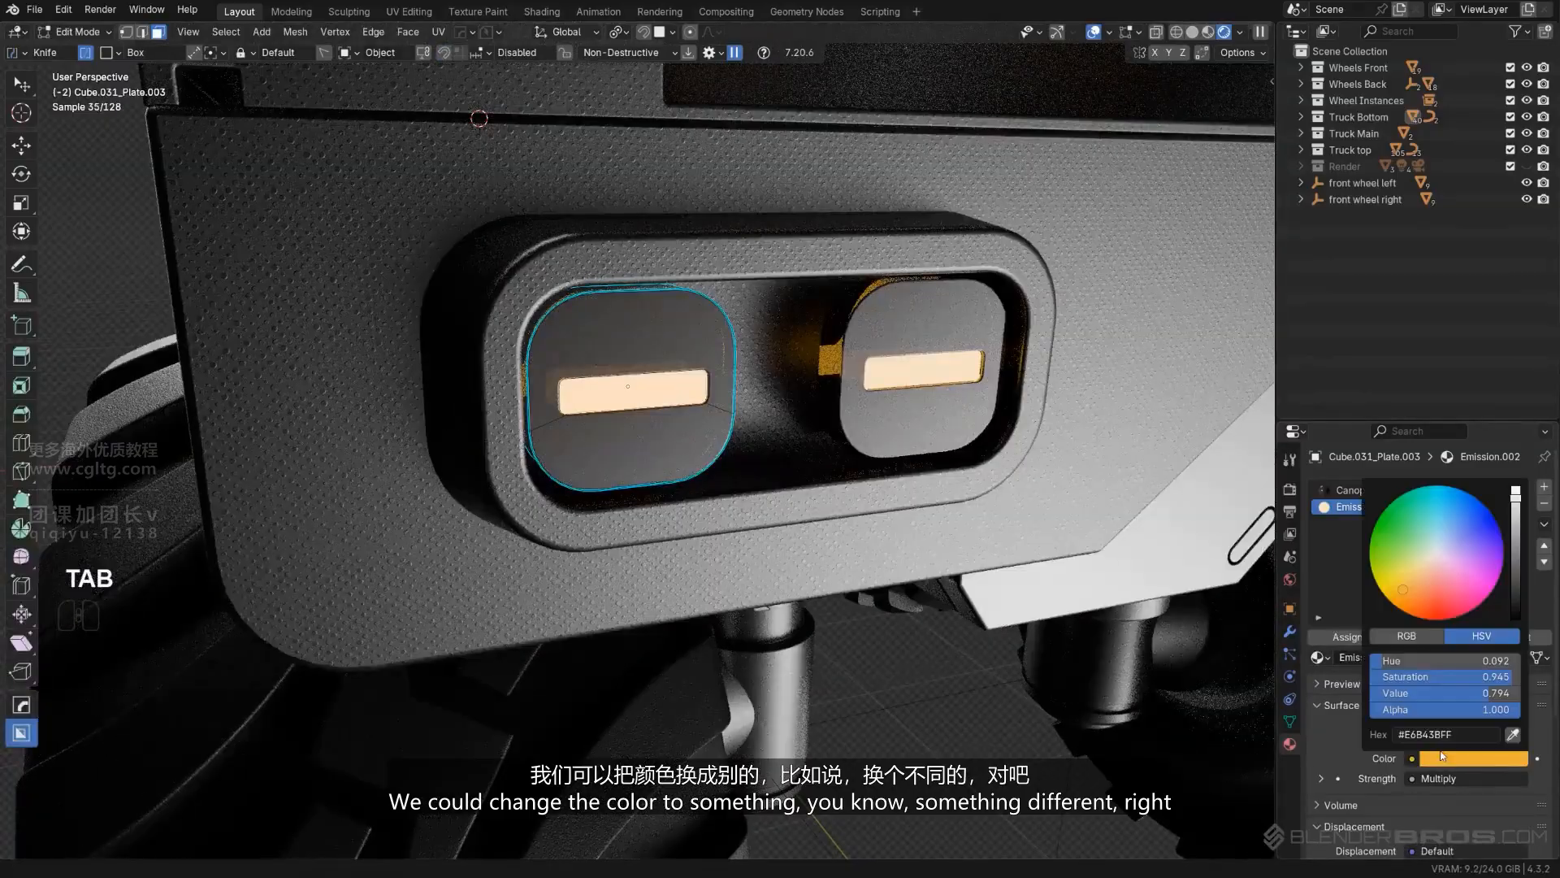
drag(1423, 583, 1417, 602)
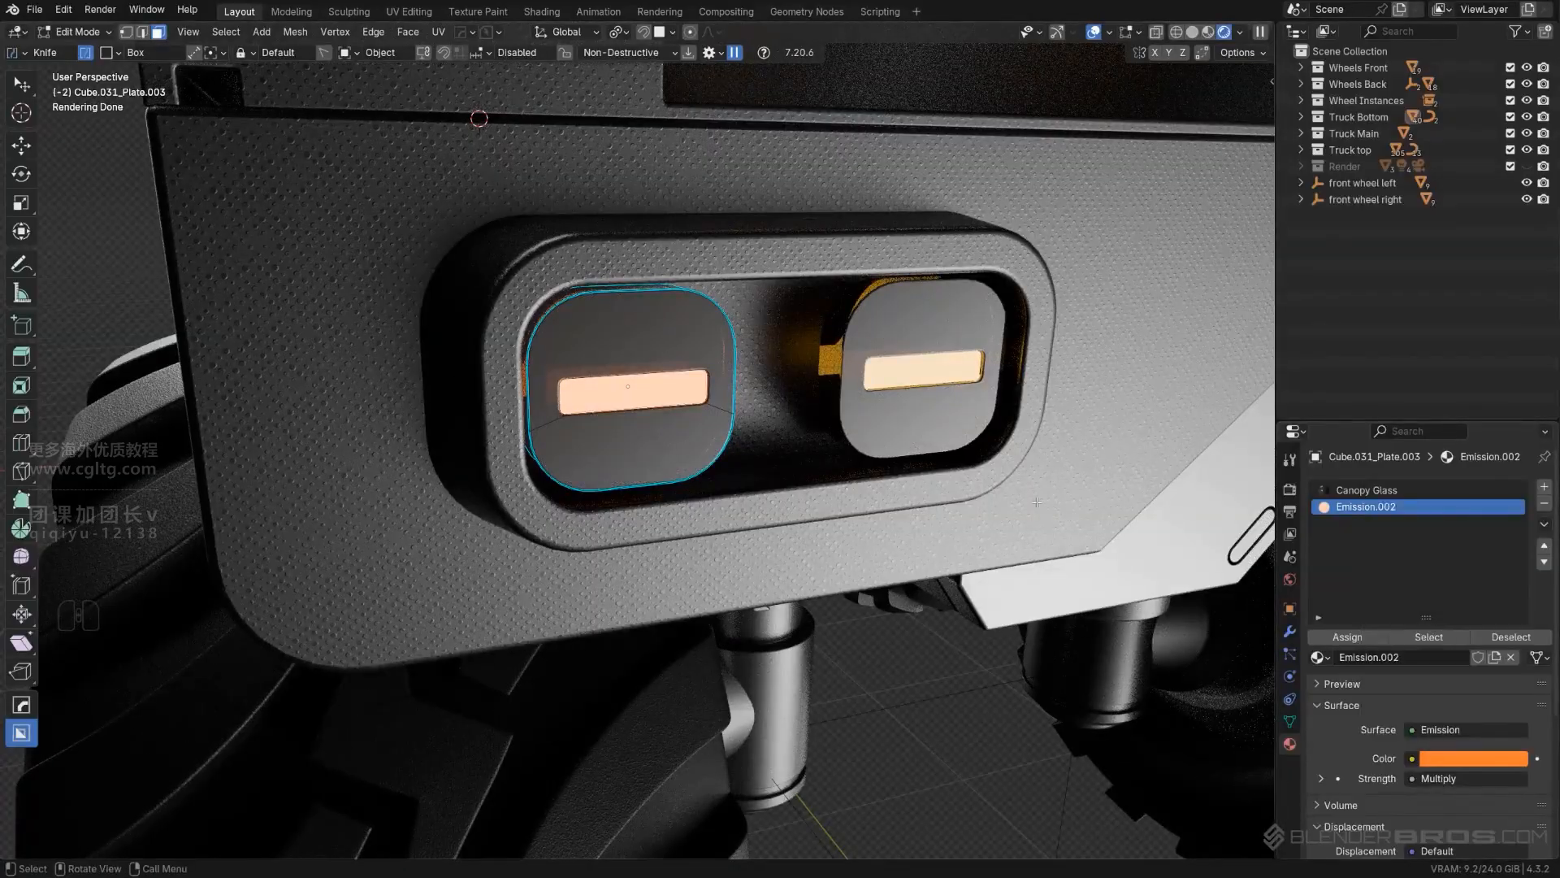
scroll(1362, 736, down, 3)
scroll(975, 480, up, 8)
scroll(924, 444, down, 6)
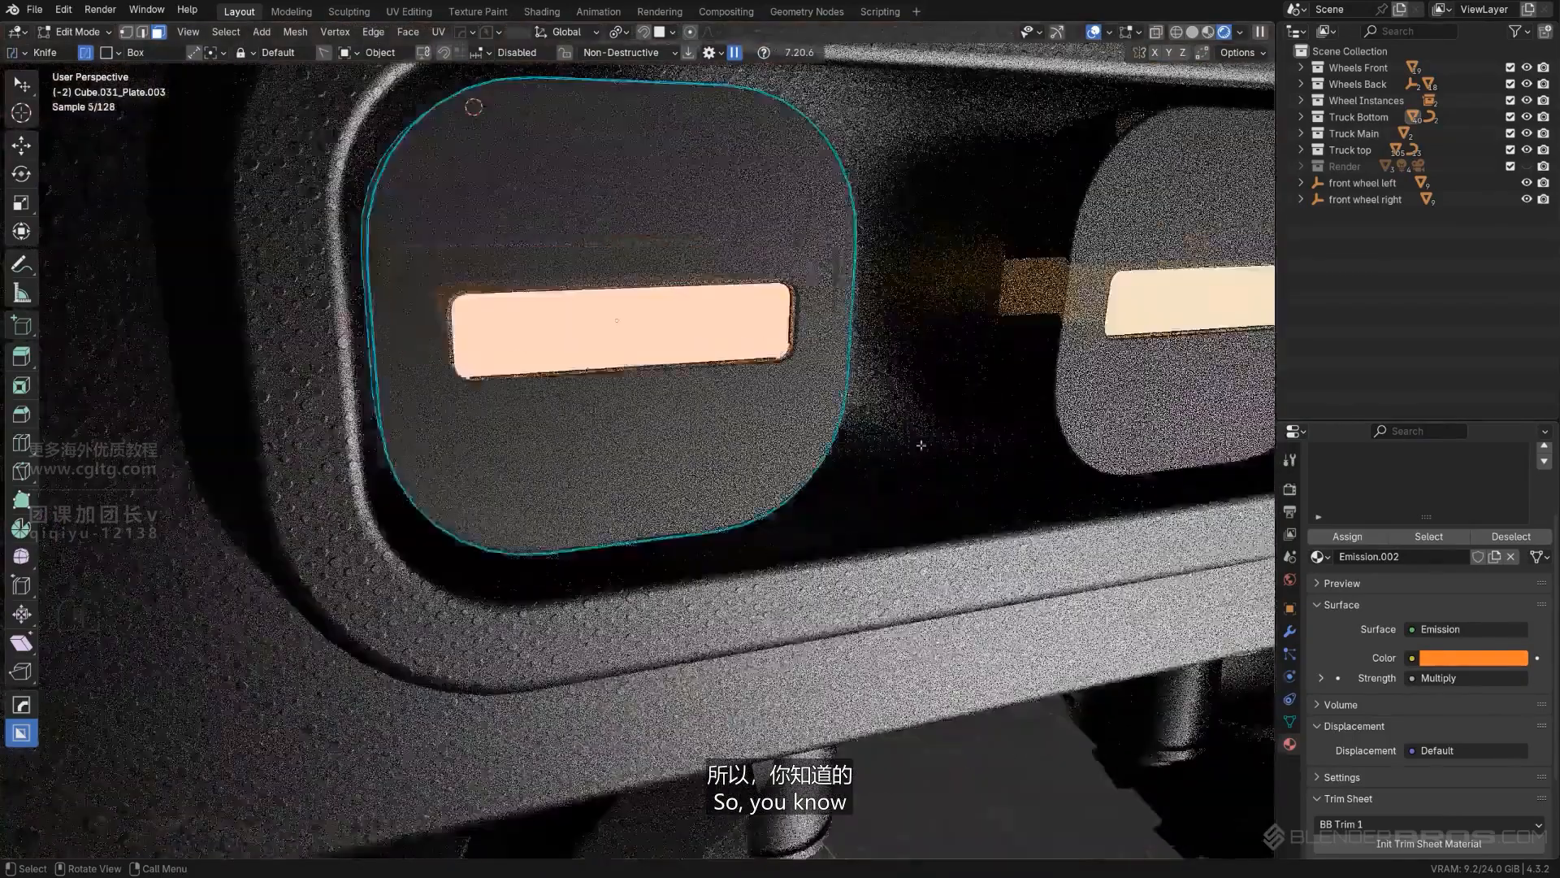
- Copy the hex code of the emission colour of the left plate's Emission.002 material
click(1448, 662)
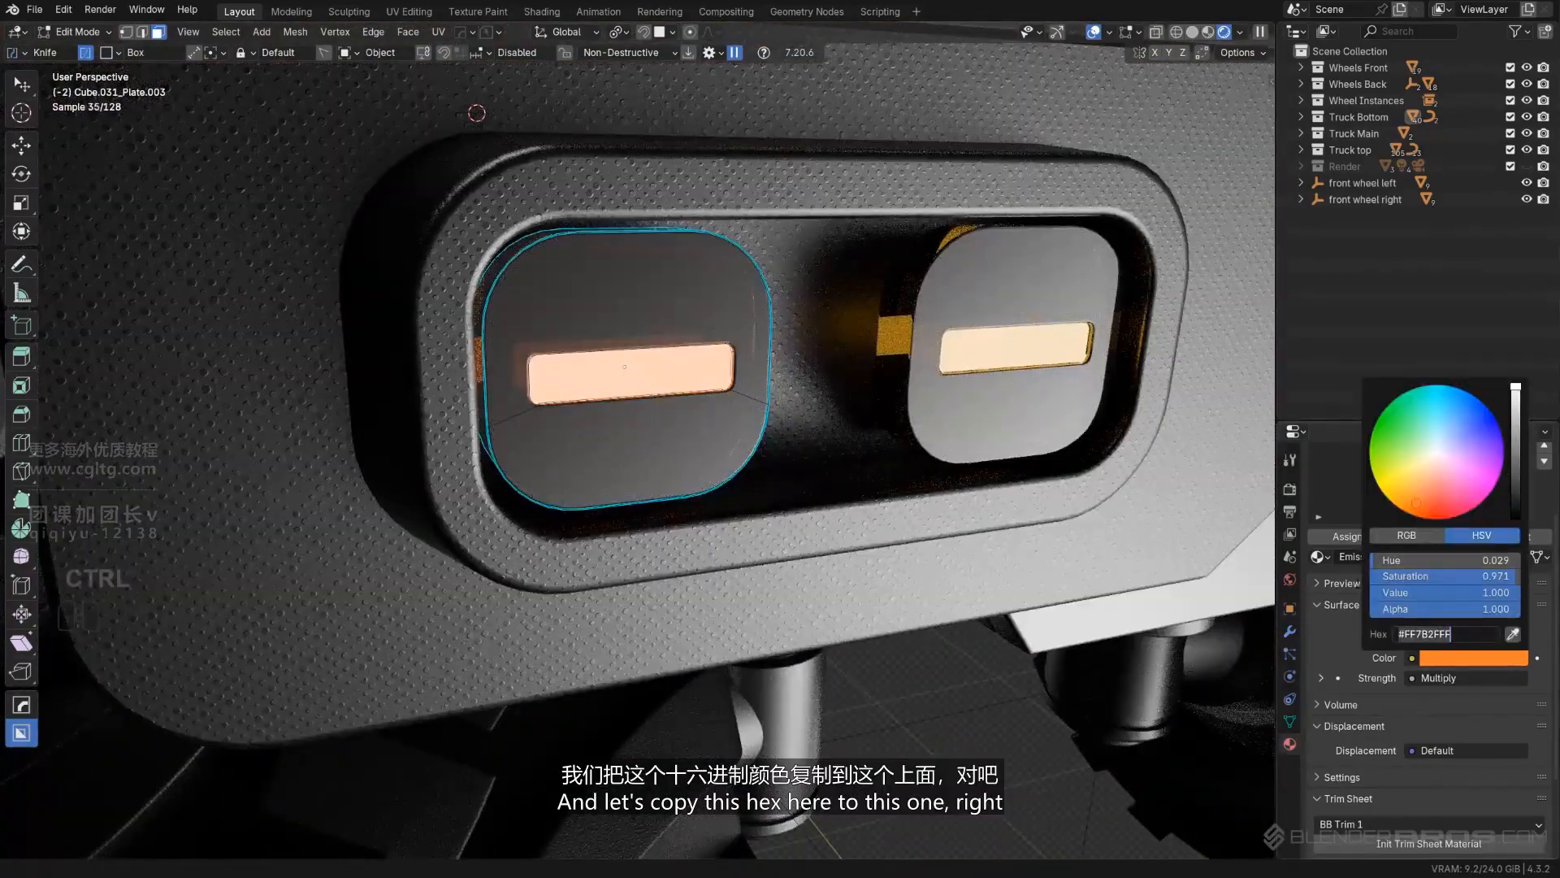
key(Return)
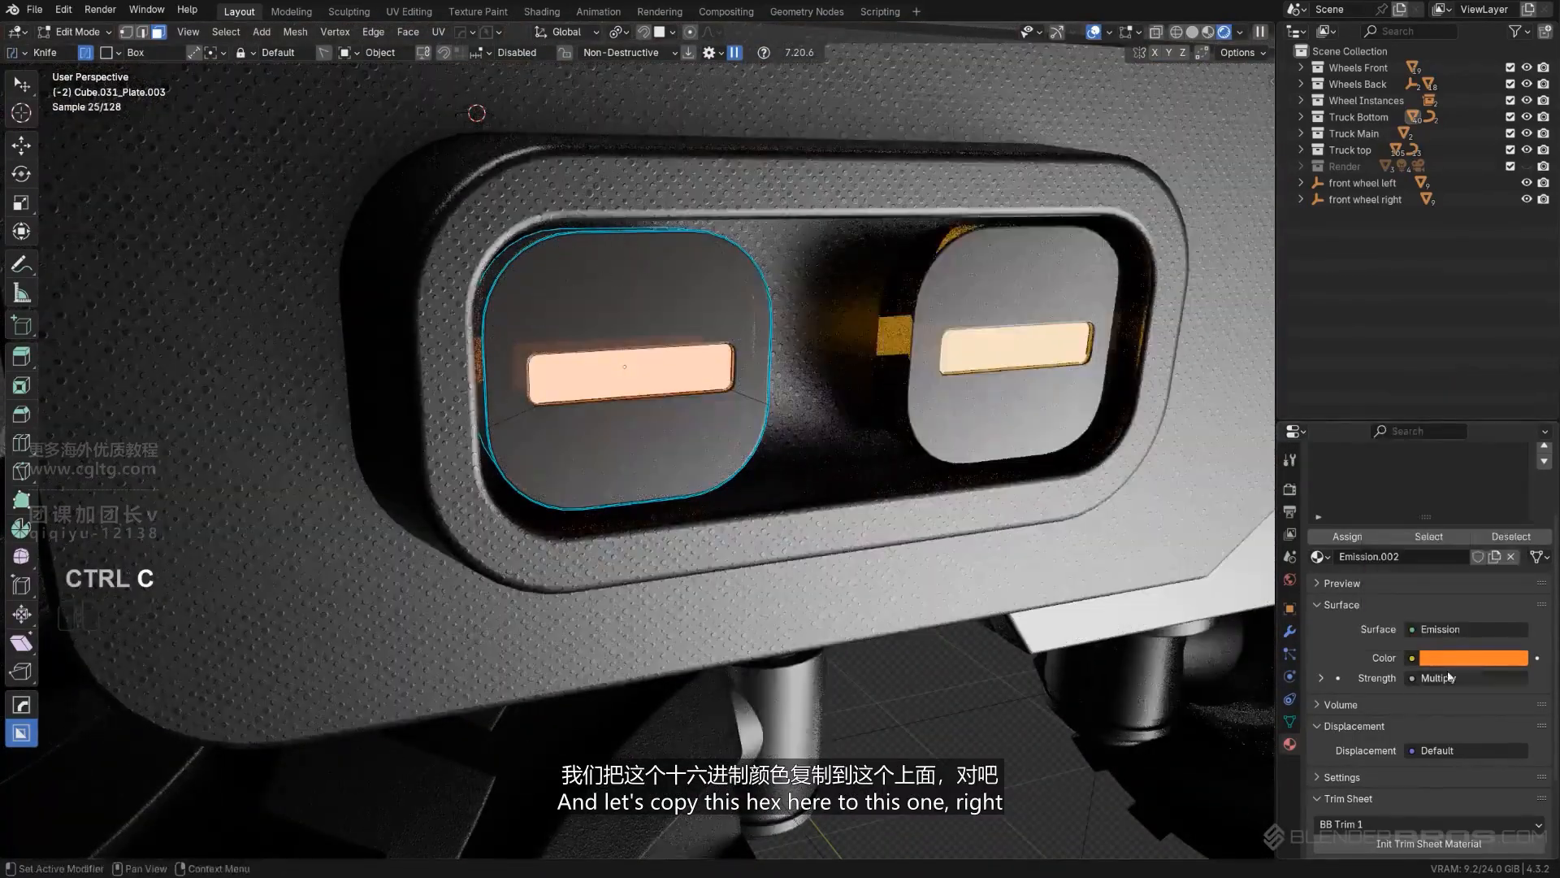
click(1463, 634)
scroll(812, 406, down, 10)
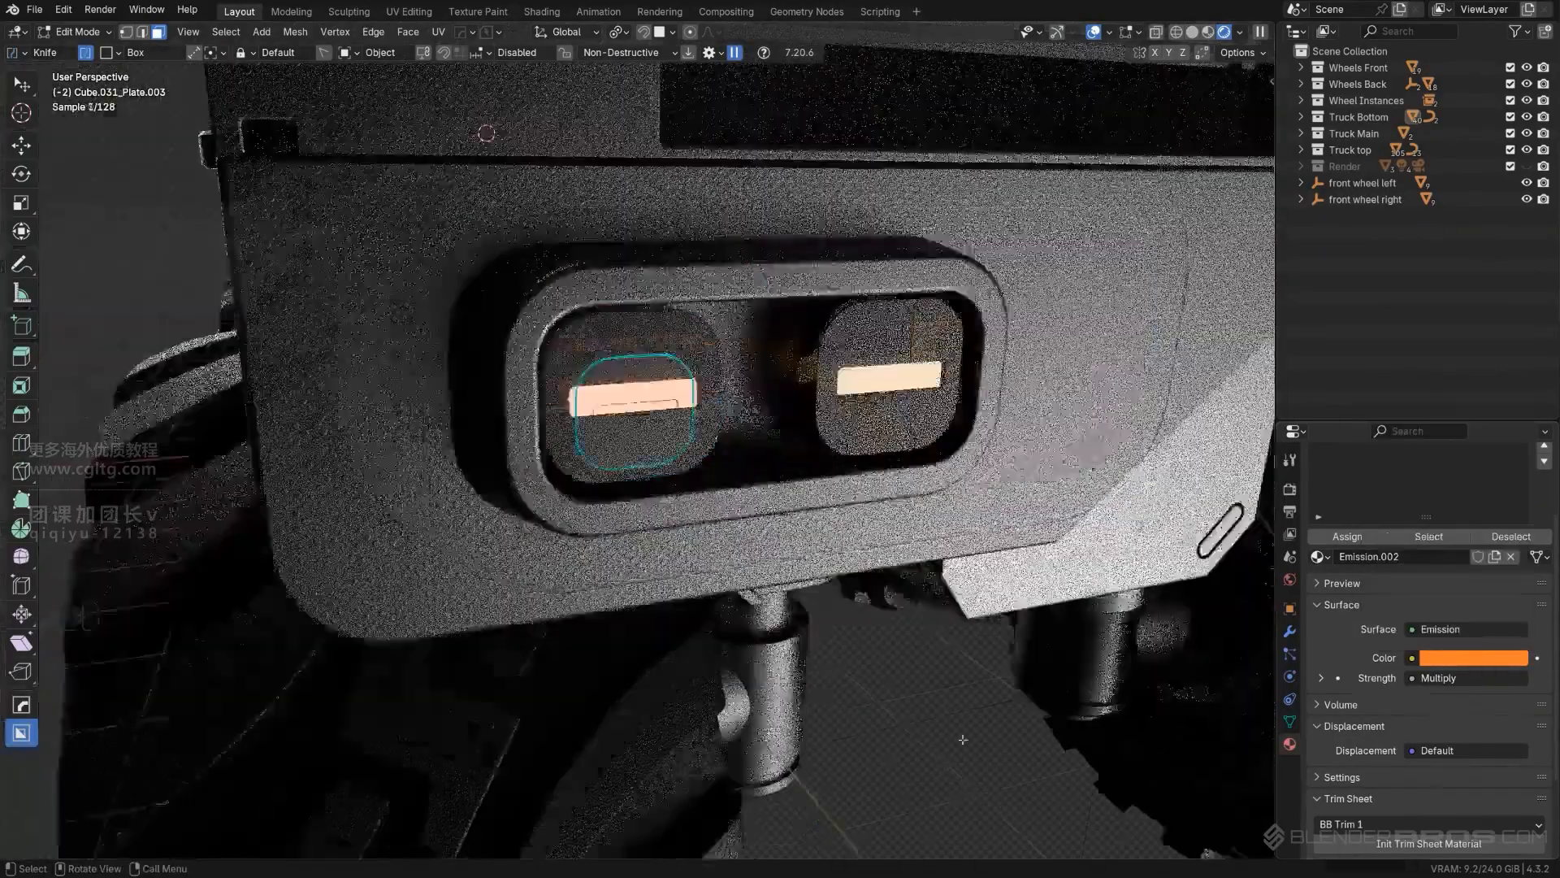
key(Tab)
middle_drag(913, 497, 827, 472)
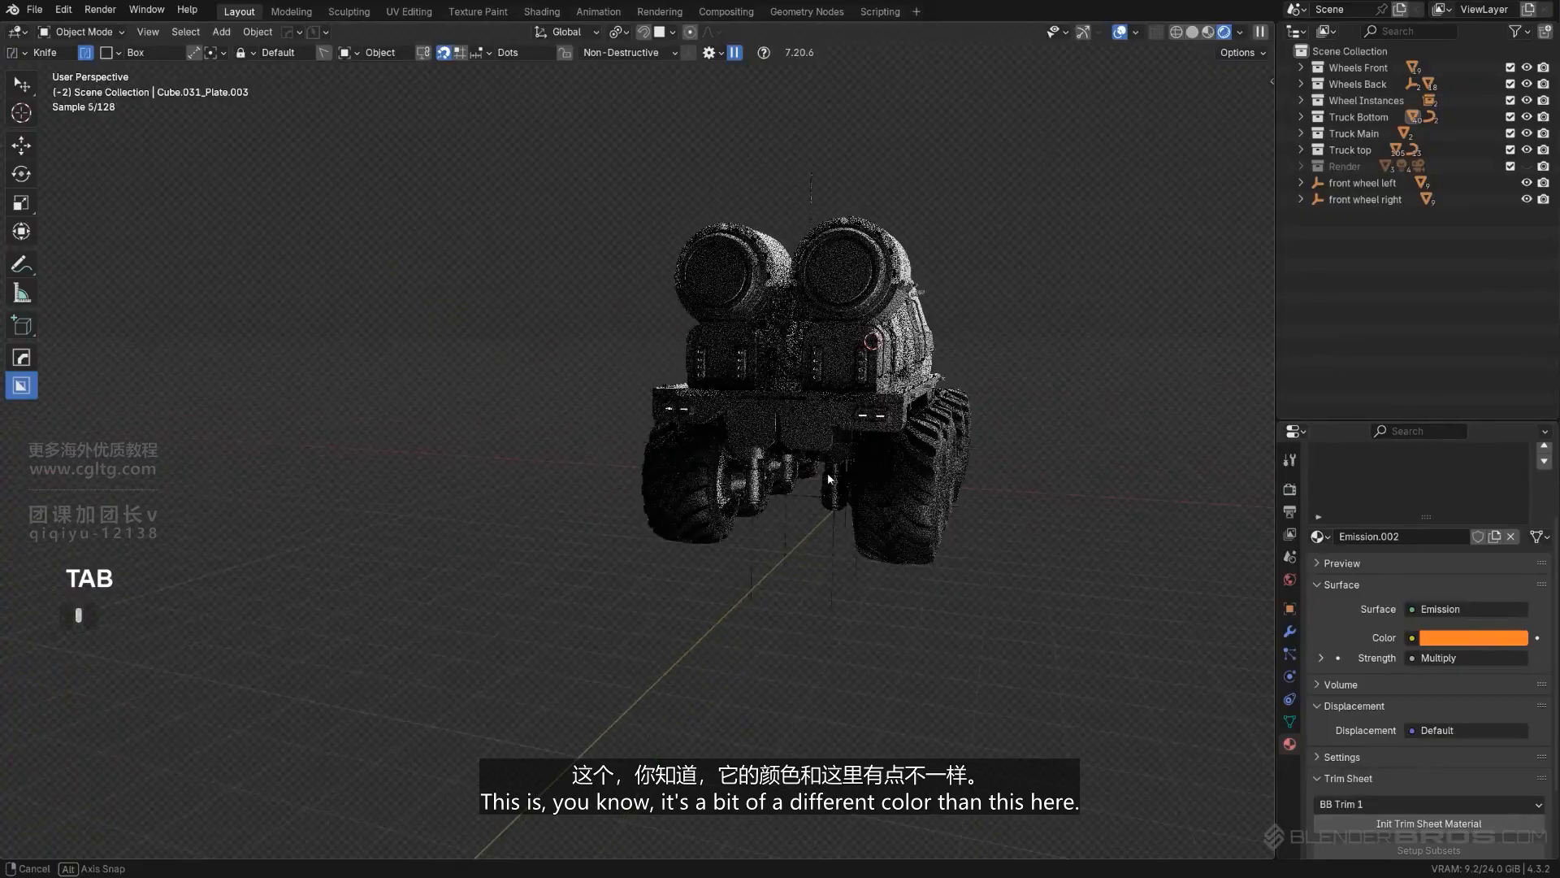
- Remove the Emission.001 material from the small cylindrical lamps on the truck's rear boxes
scroll(828, 472, up, 5)
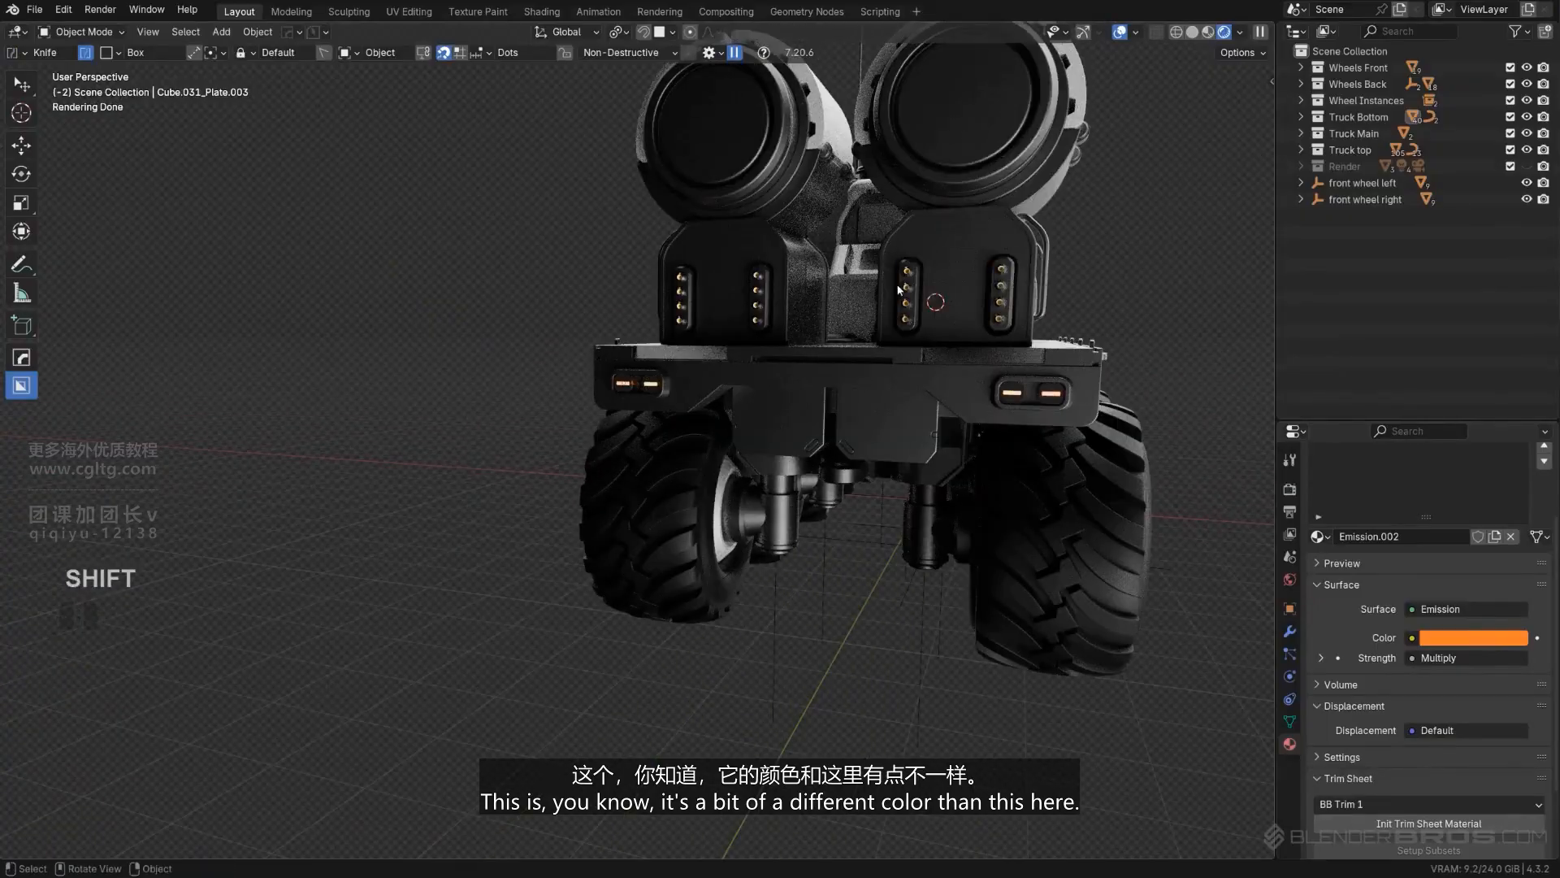
shift+middle_drag(763, 294, 640, 512)
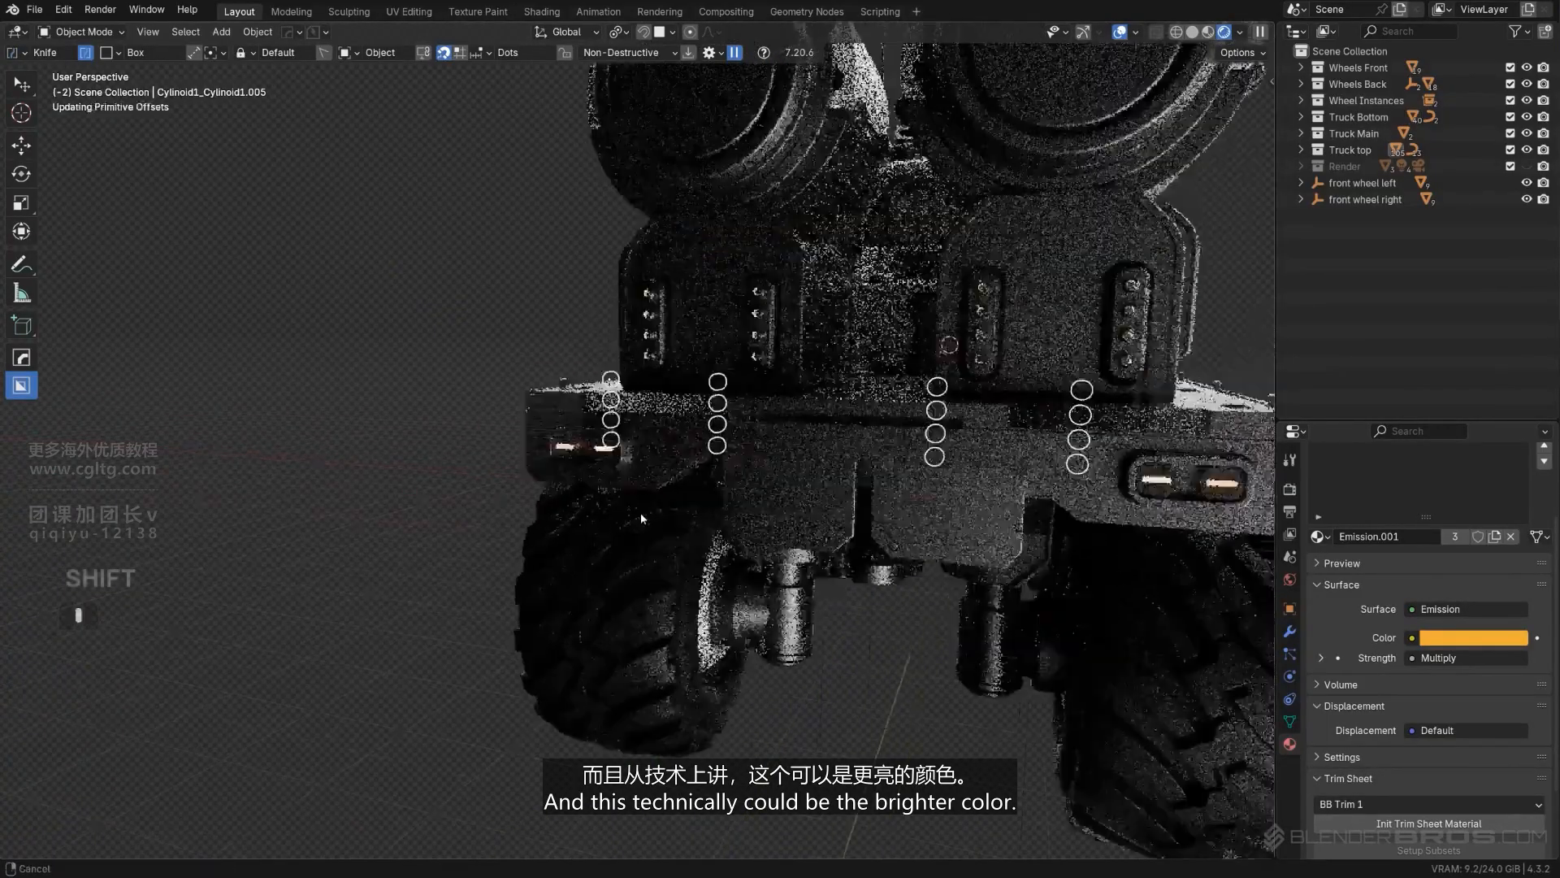
scroll(626, 455, up, 5)
shift+middle_drag(610, 401, 599, 498)
scroll(585, 492, up, 5)
key(Tab)
shift+middle_drag(485, 473, 595, 477)
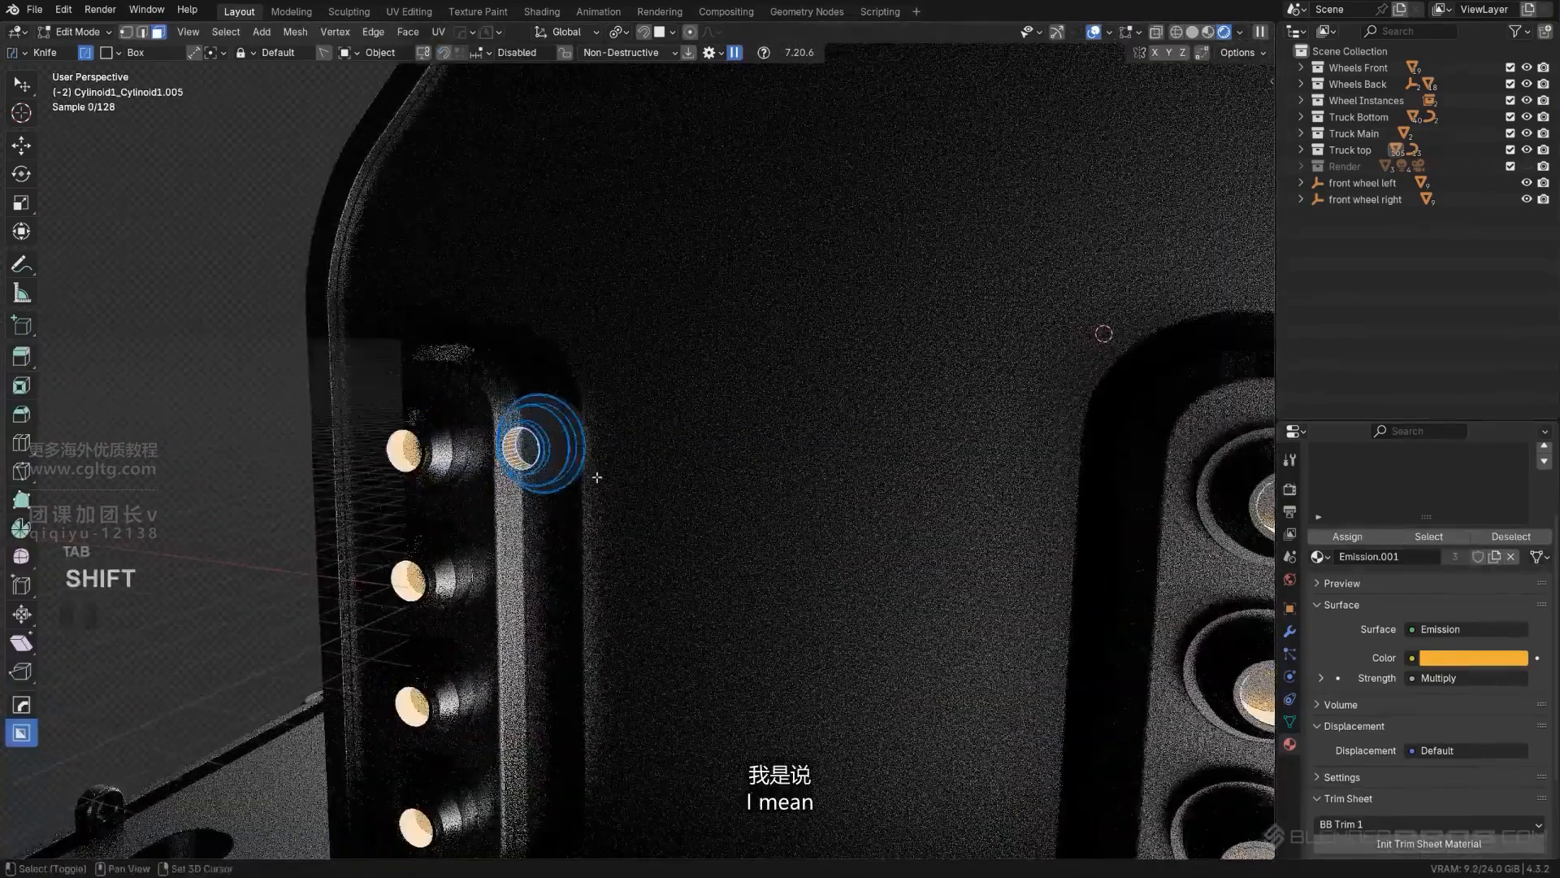
scroll(596, 477, up, 2)
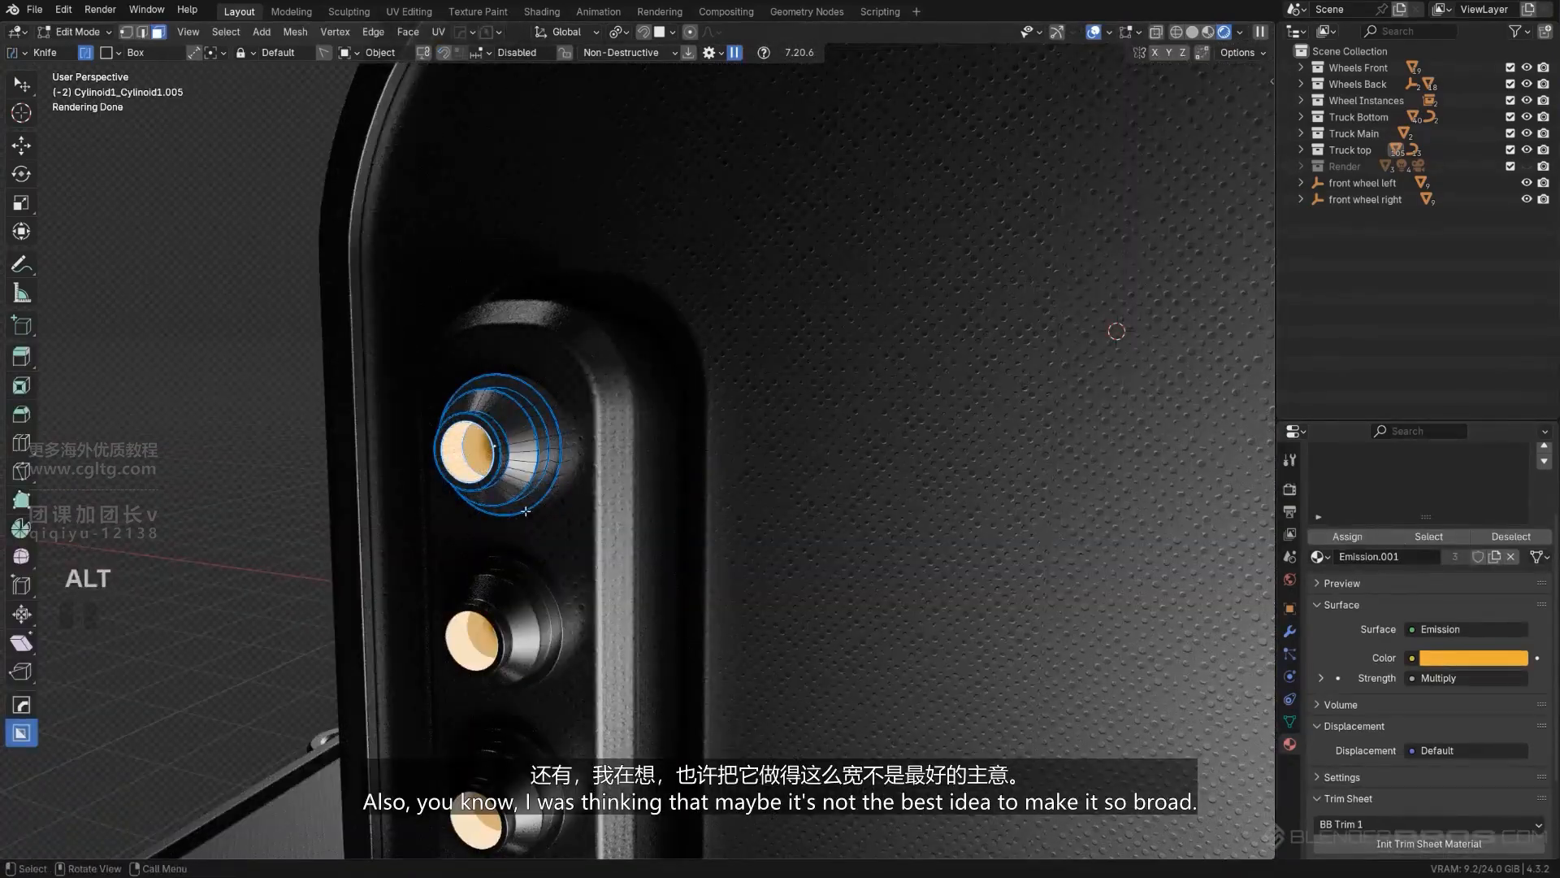
key(Tab)
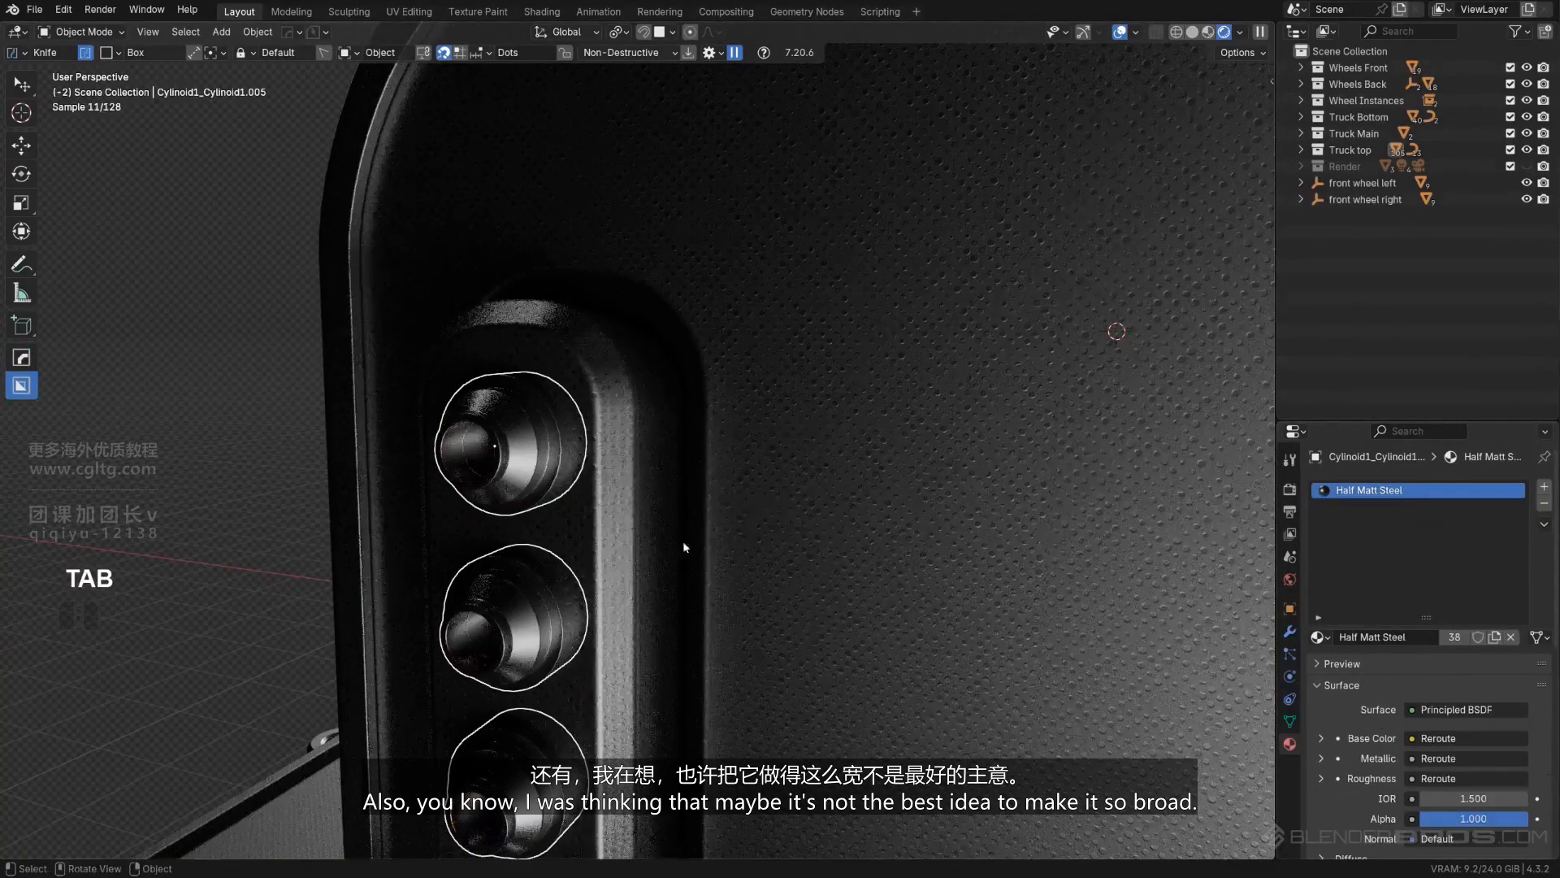
- Add one loop cut inside the top lamp cylinder's bore and bevel it into a narrow ring 0.0252 m wide
scroll(399, 485, up, 2)
key(Tab)
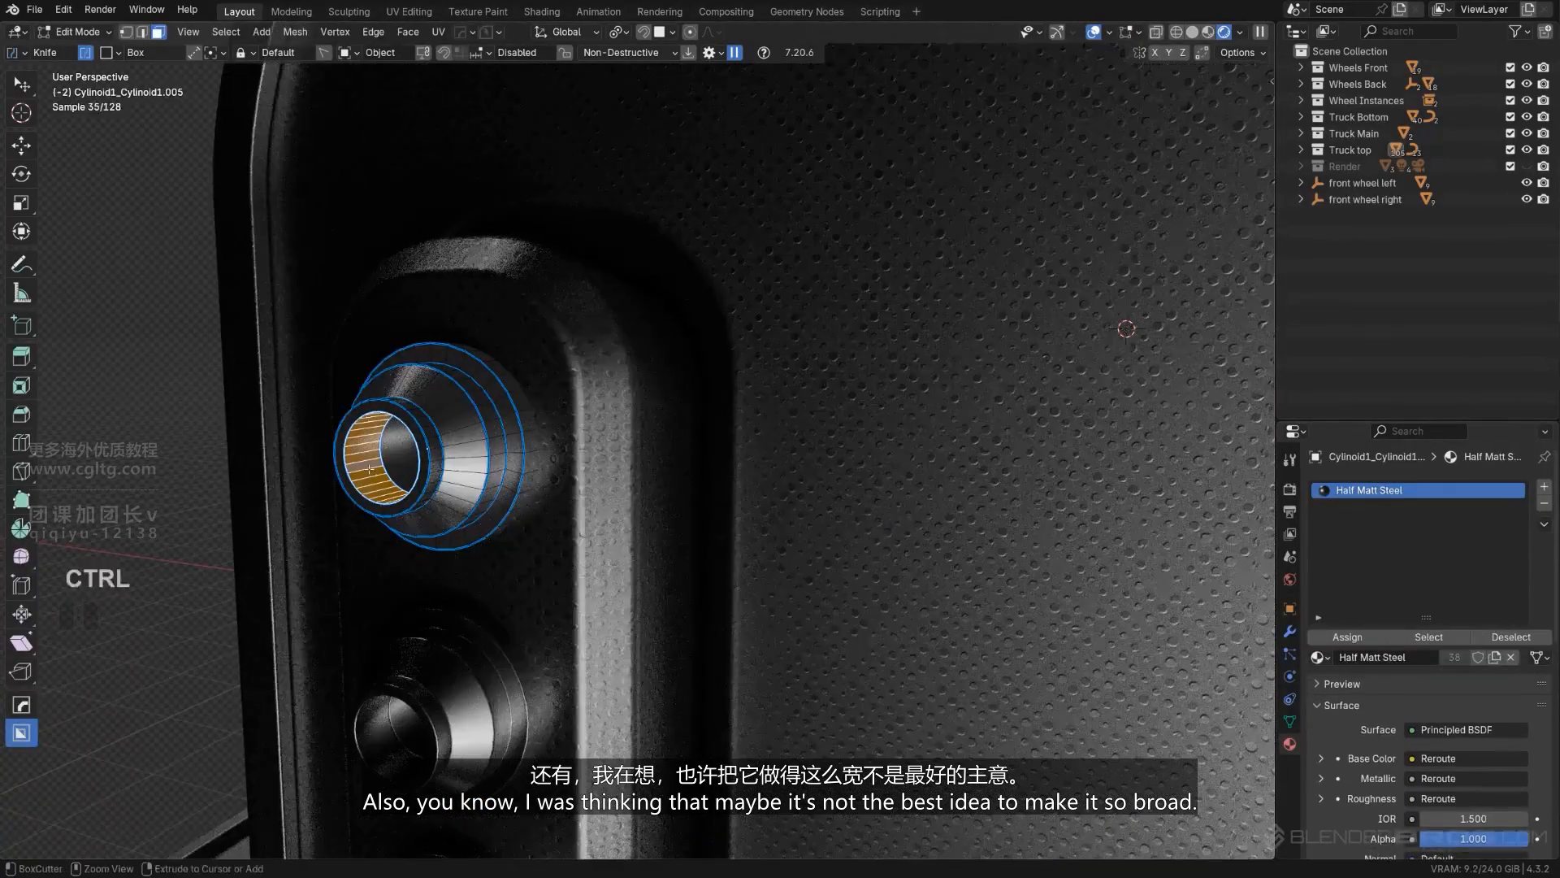
click(364, 462)
click(372, 475)
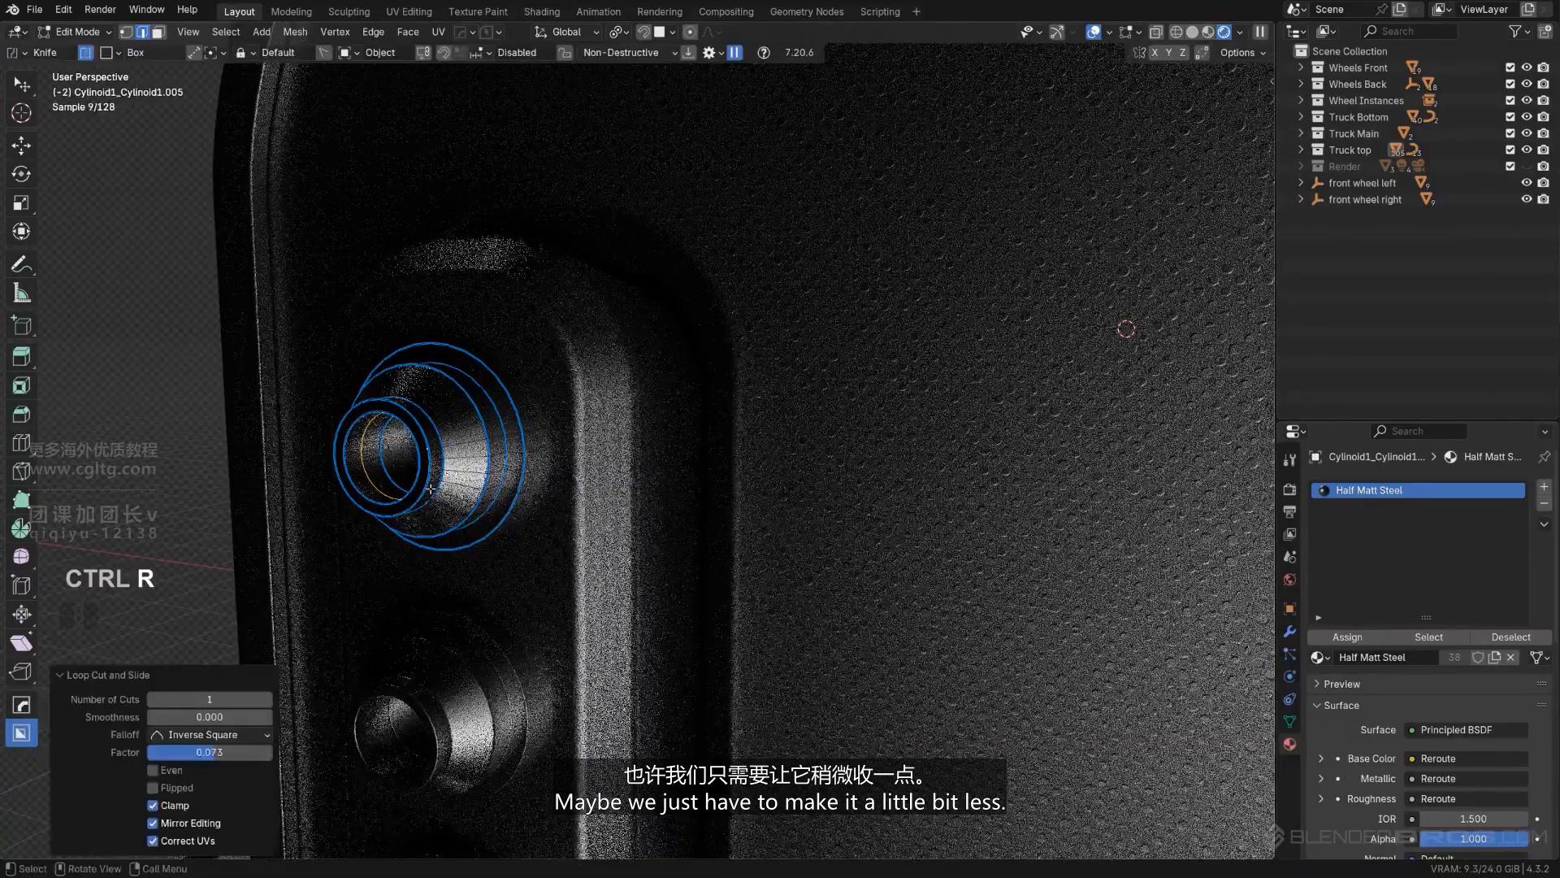
key(ctrl+b)
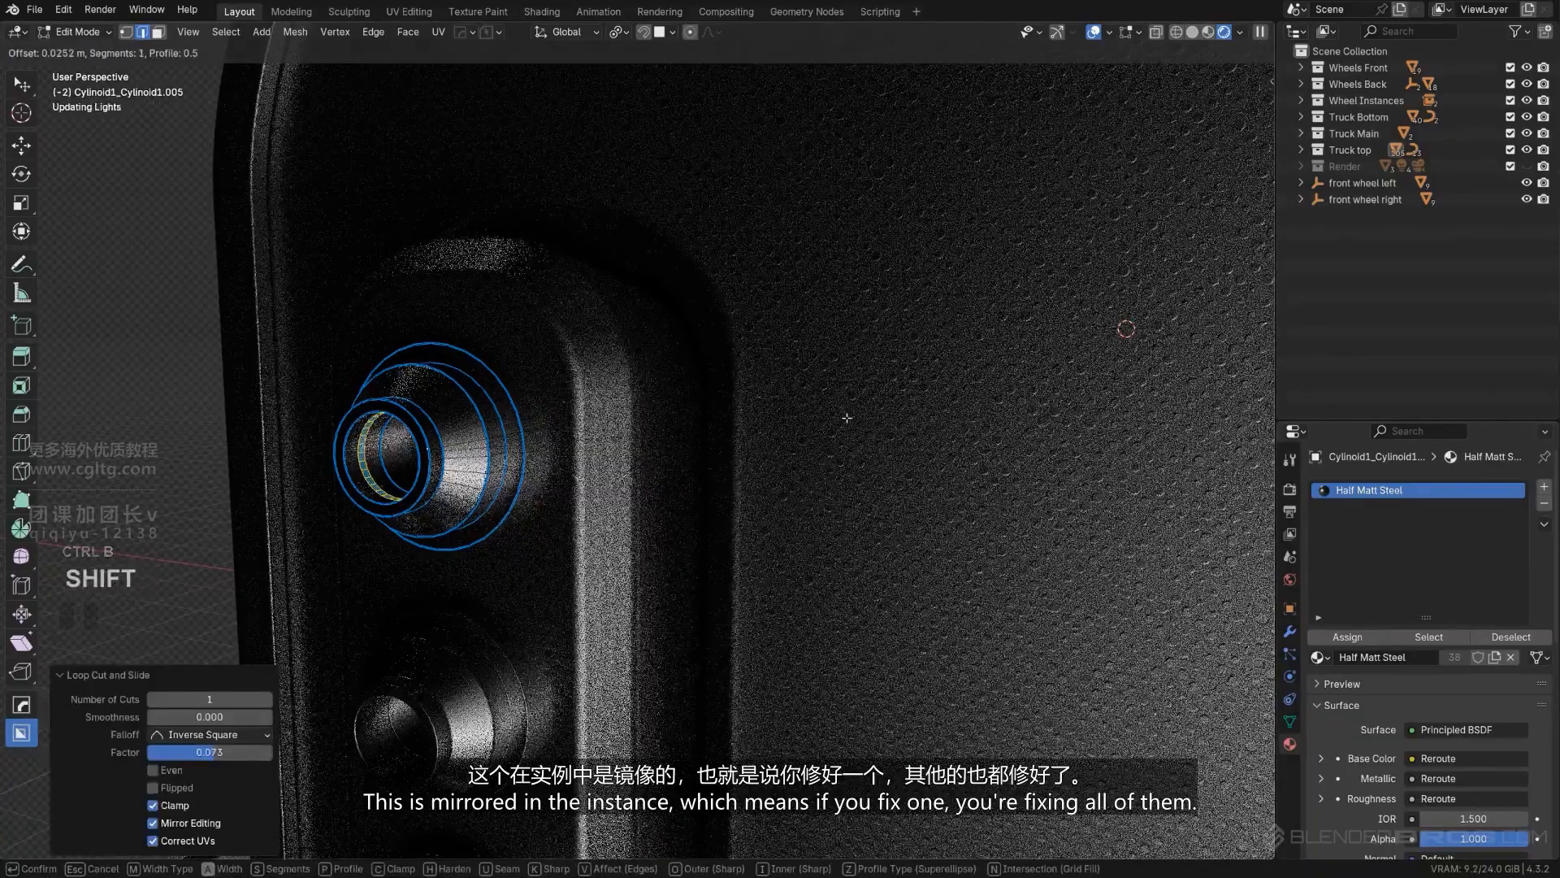
click(846, 418)
- Examine the new ring on the lamp cylinder and its arrayed and mirrored copies on the rear boxes
scroll(658, 460, down, 7)
scroll(860, 564, down, 4)
shift+middle_drag(811, 510, 597, 471)
scroll(597, 455, up, 3)
shift+middle_drag(390, 358, 724, 486)
scroll(578, 385, up, 2)
scroll(616, 451, up, 8)
scroll(611, 466, down, 7)
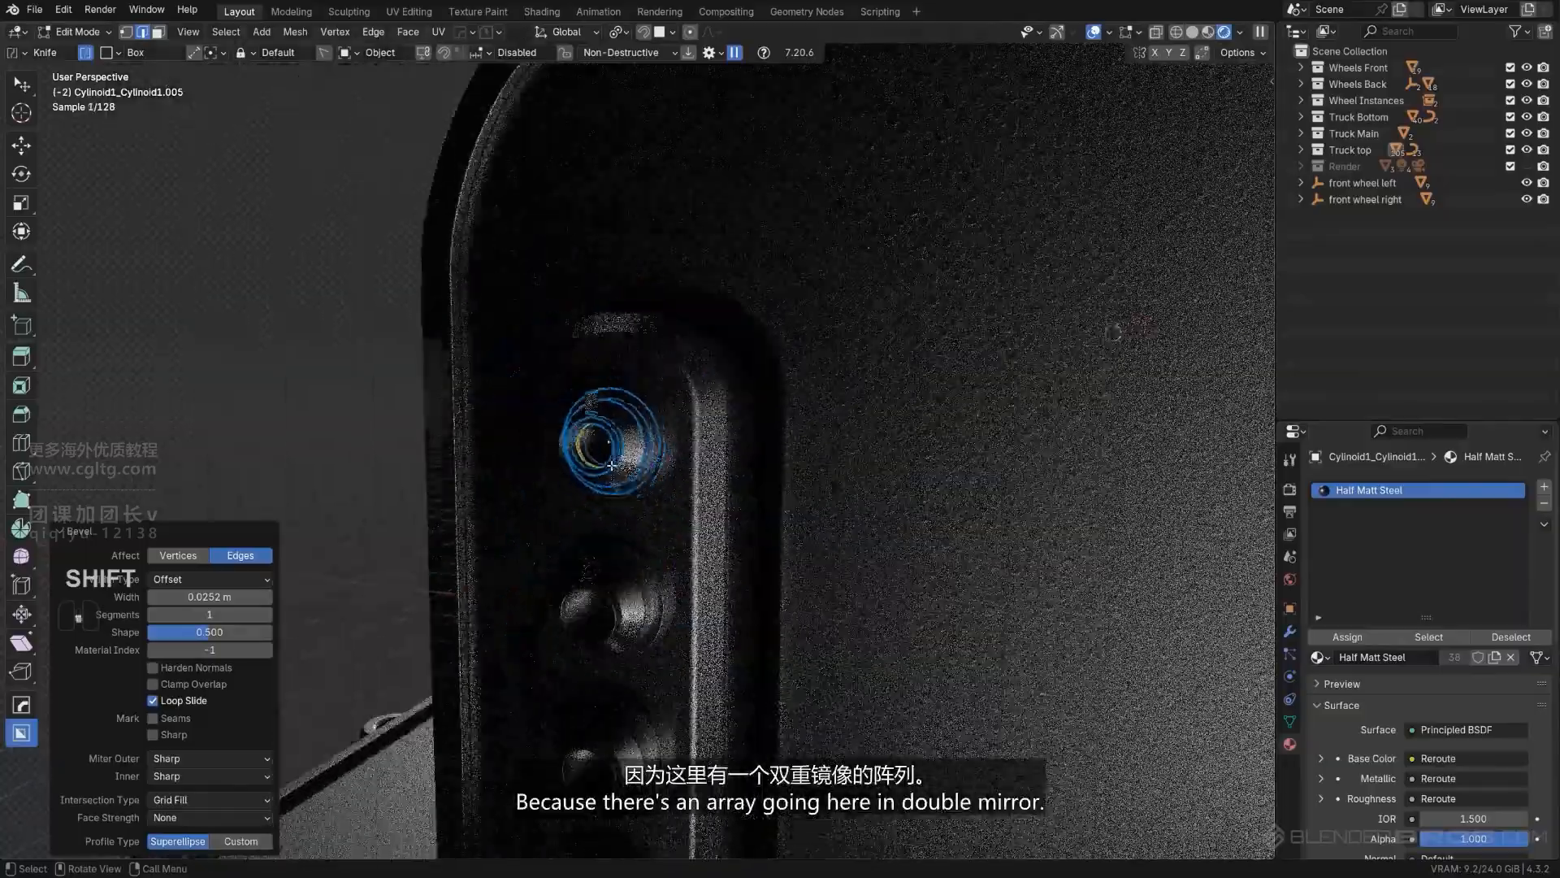
scroll(616, 455, down, 4)
scroll(609, 655, down, 4)
scroll(524, 472, up, 10)
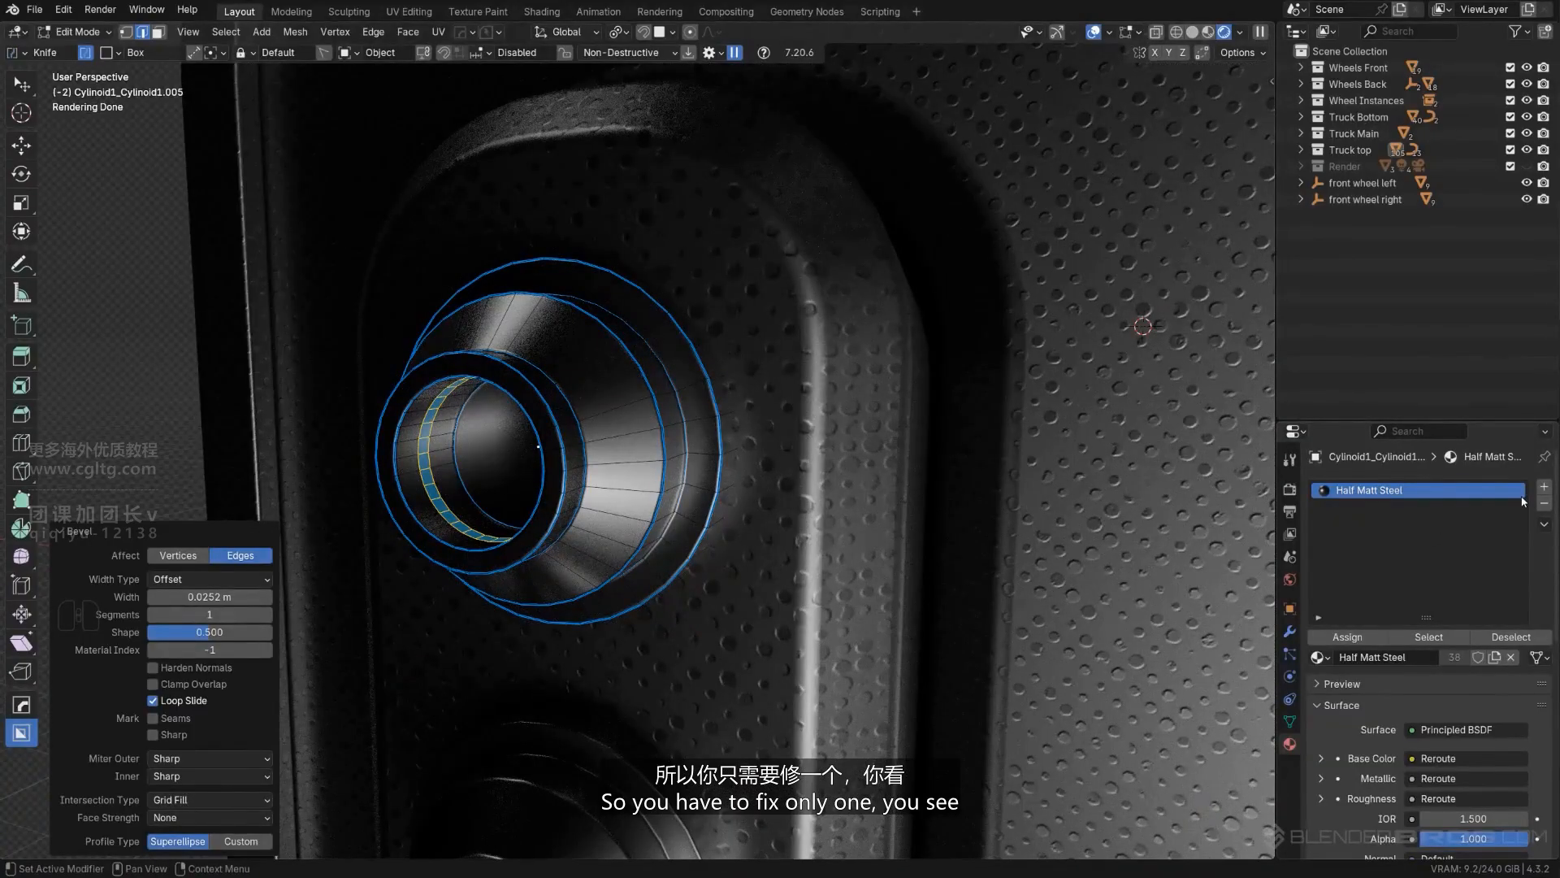
- Add the Emission material in a new slot on the lamp cylinder and assign it to the bevelled ring
click(1545, 487)
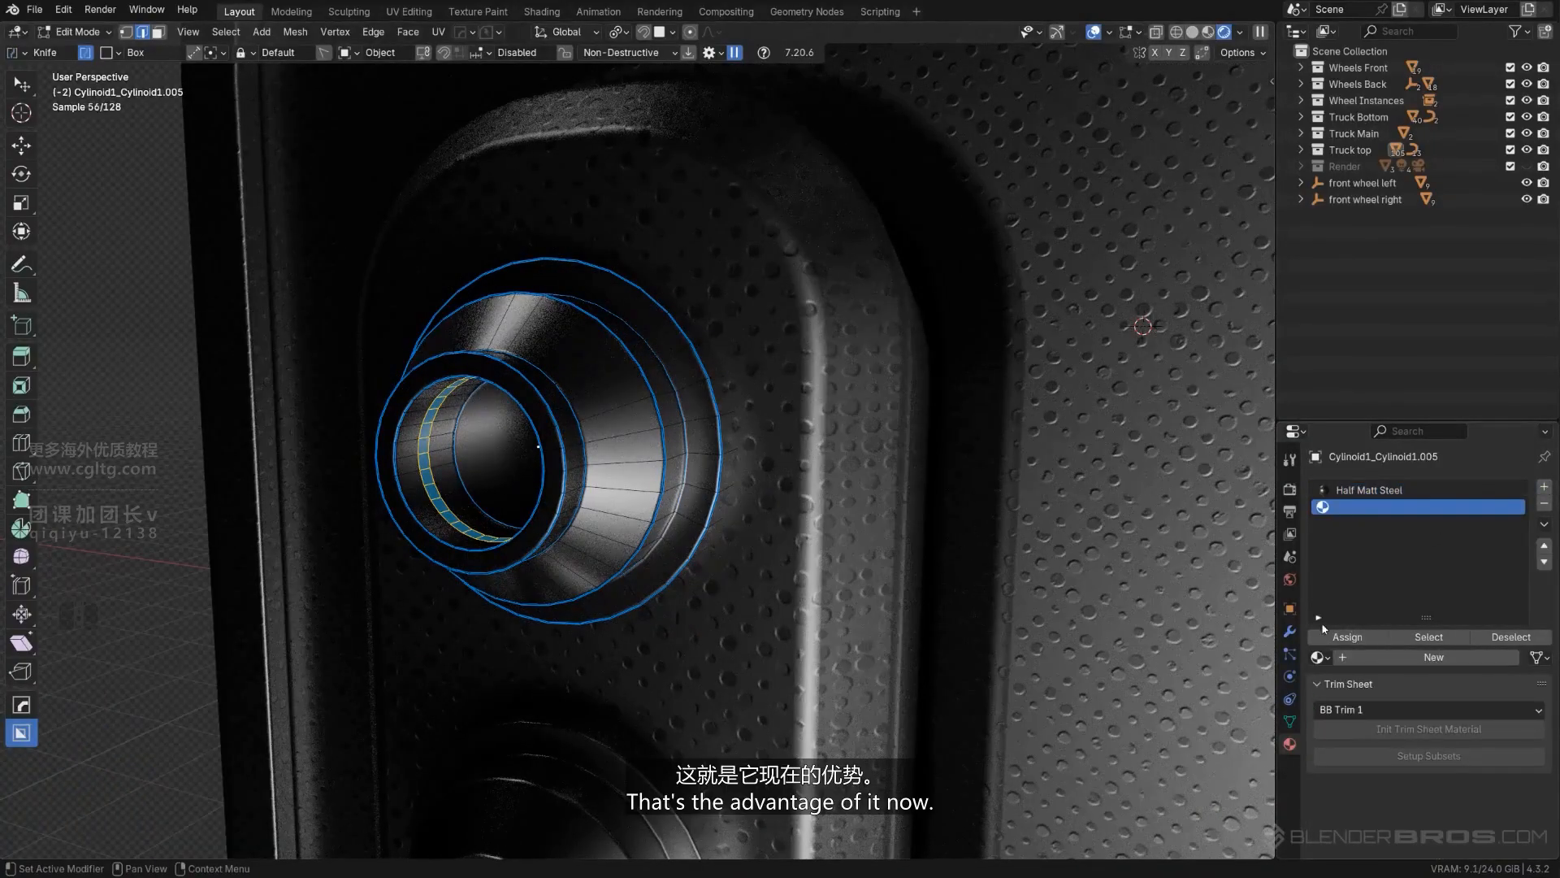
click(1318, 658)
click(1097, 730)
click(1347, 637)
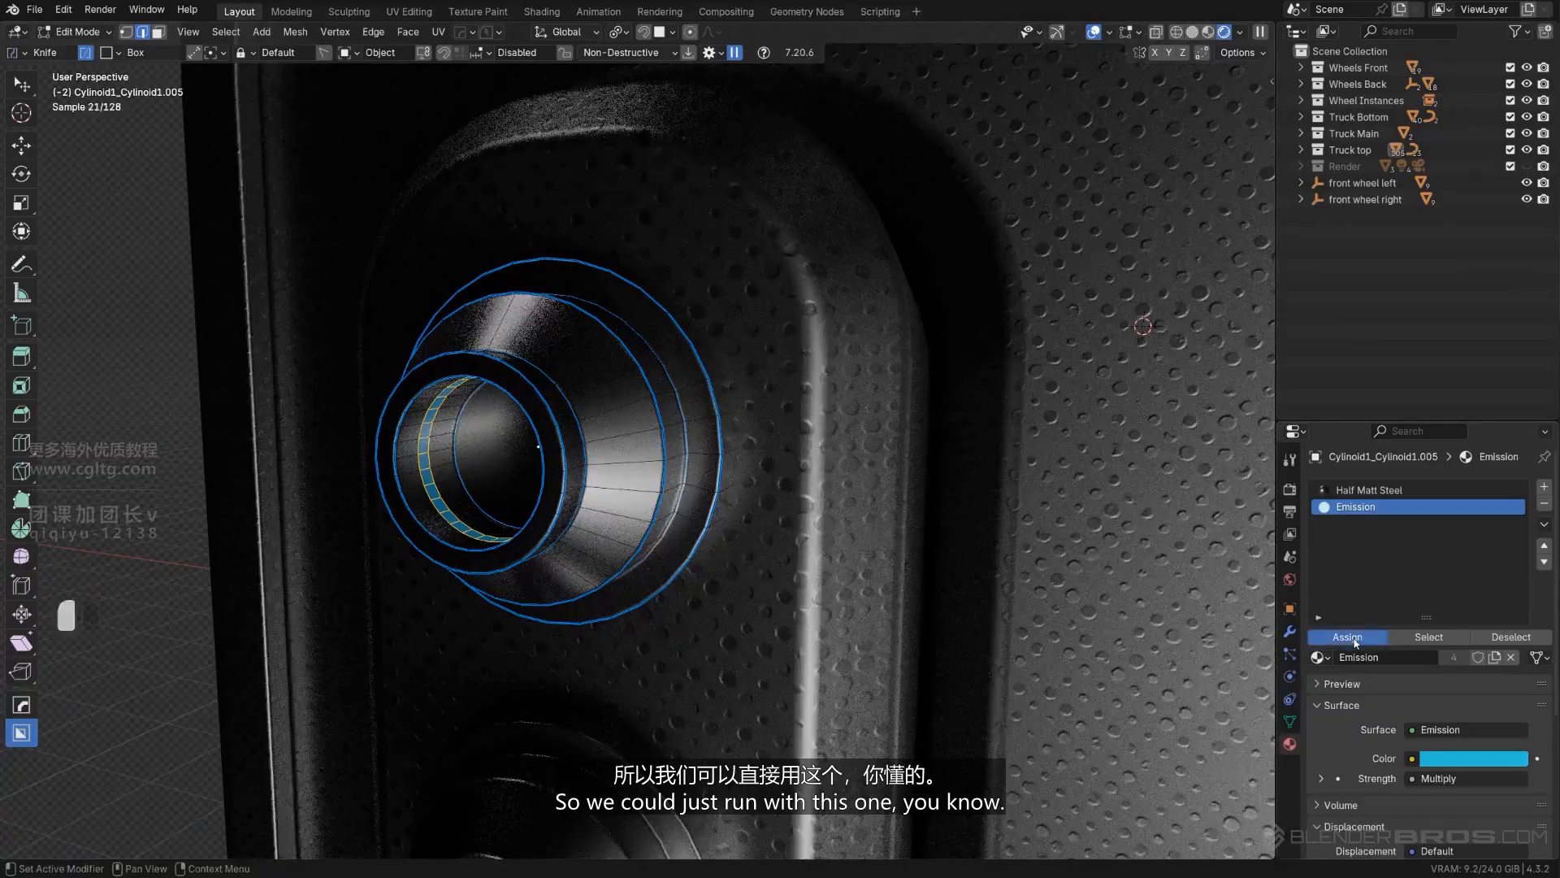
key(Tab)
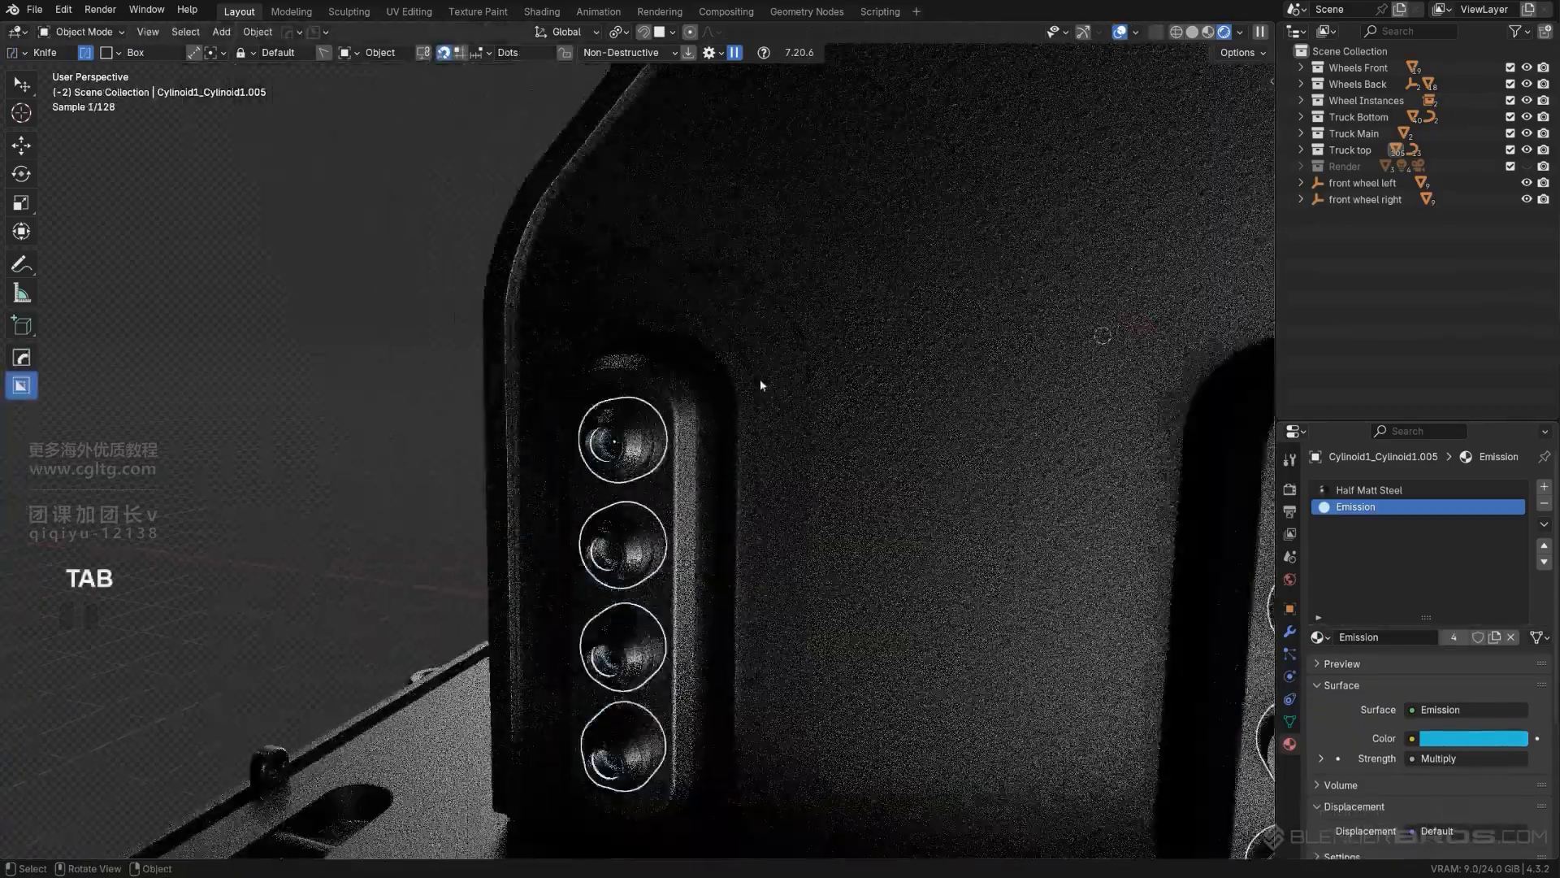
- Examine the lamp cylinders and plate lights on the truck's rear from several angles
scroll(553, 394, down, 5)
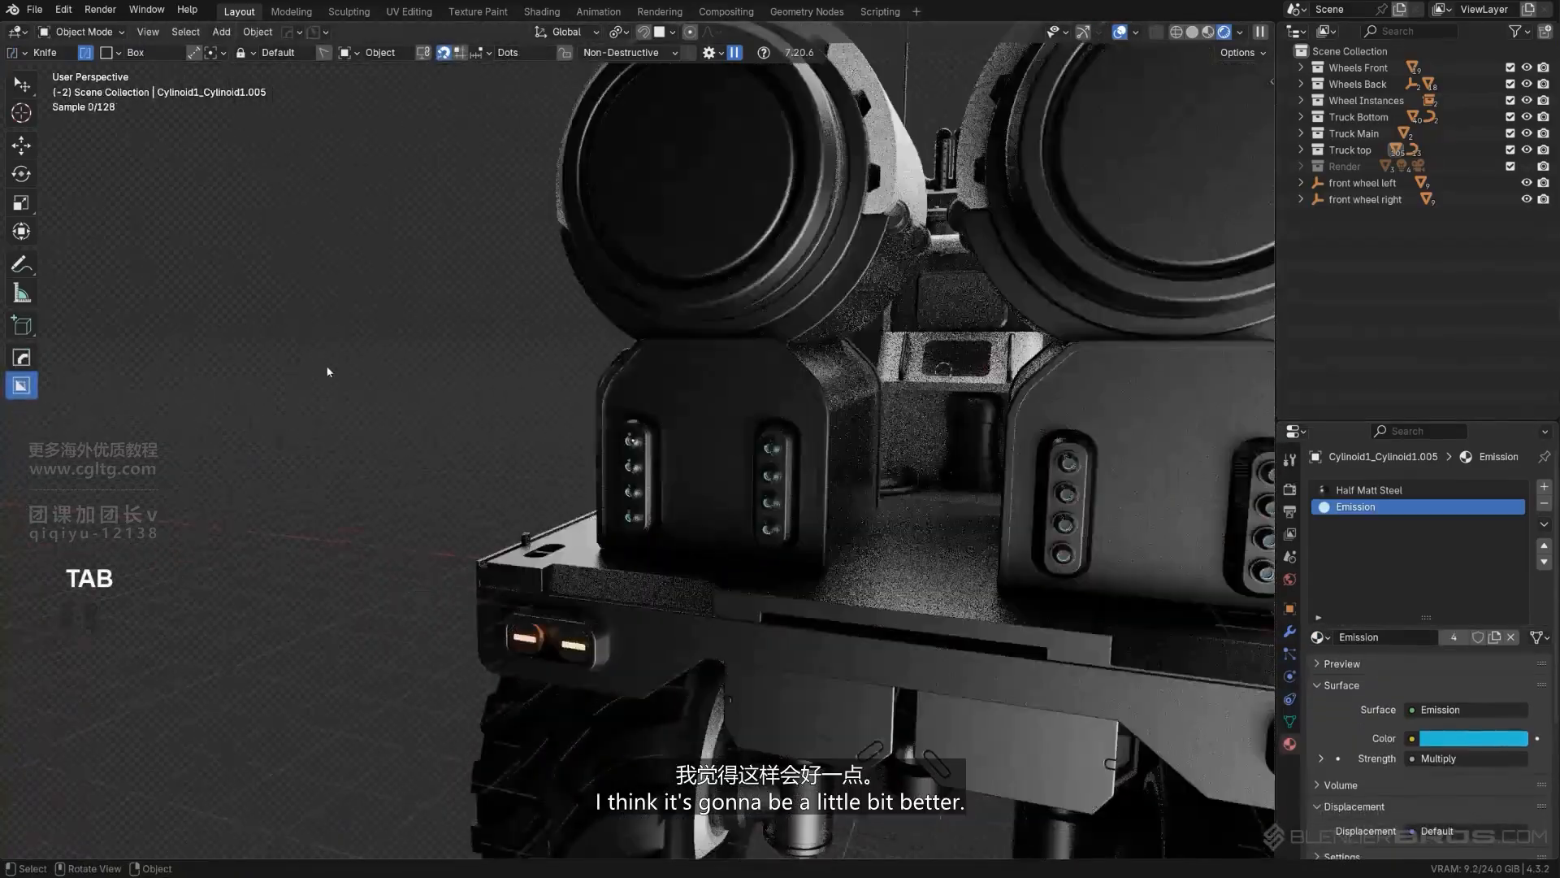
scroll(601, 447, down, 6)
middle_drag(572, 404, 841, 407)
scroll(735, 441, up, 5)
scroll(735, 440, down, 4)
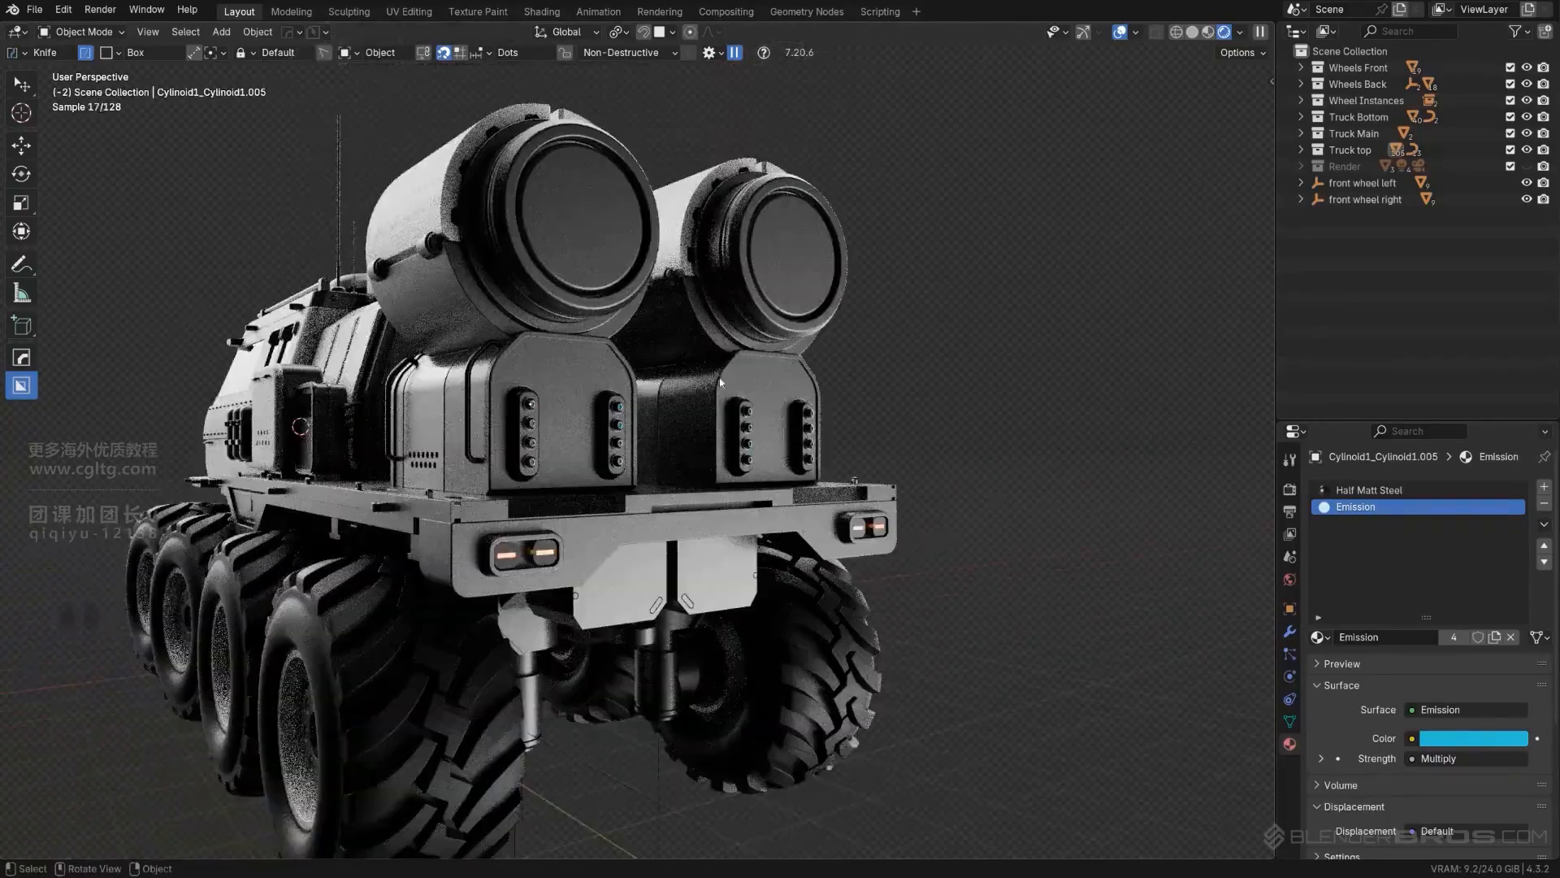
shift+middle_drag(728, 358, 845, 506)
scroll(735, 484, up, 2)
scroll(777, 499, down, 2)
- Inset the round end faces of all hexagonal nozzles on the front of the large barrel by 0.00692 m
shift+middle_drag(772, 508, 885, 399)
scroll(885, 390, up, 2)
scroll(885, 389, up, 5)
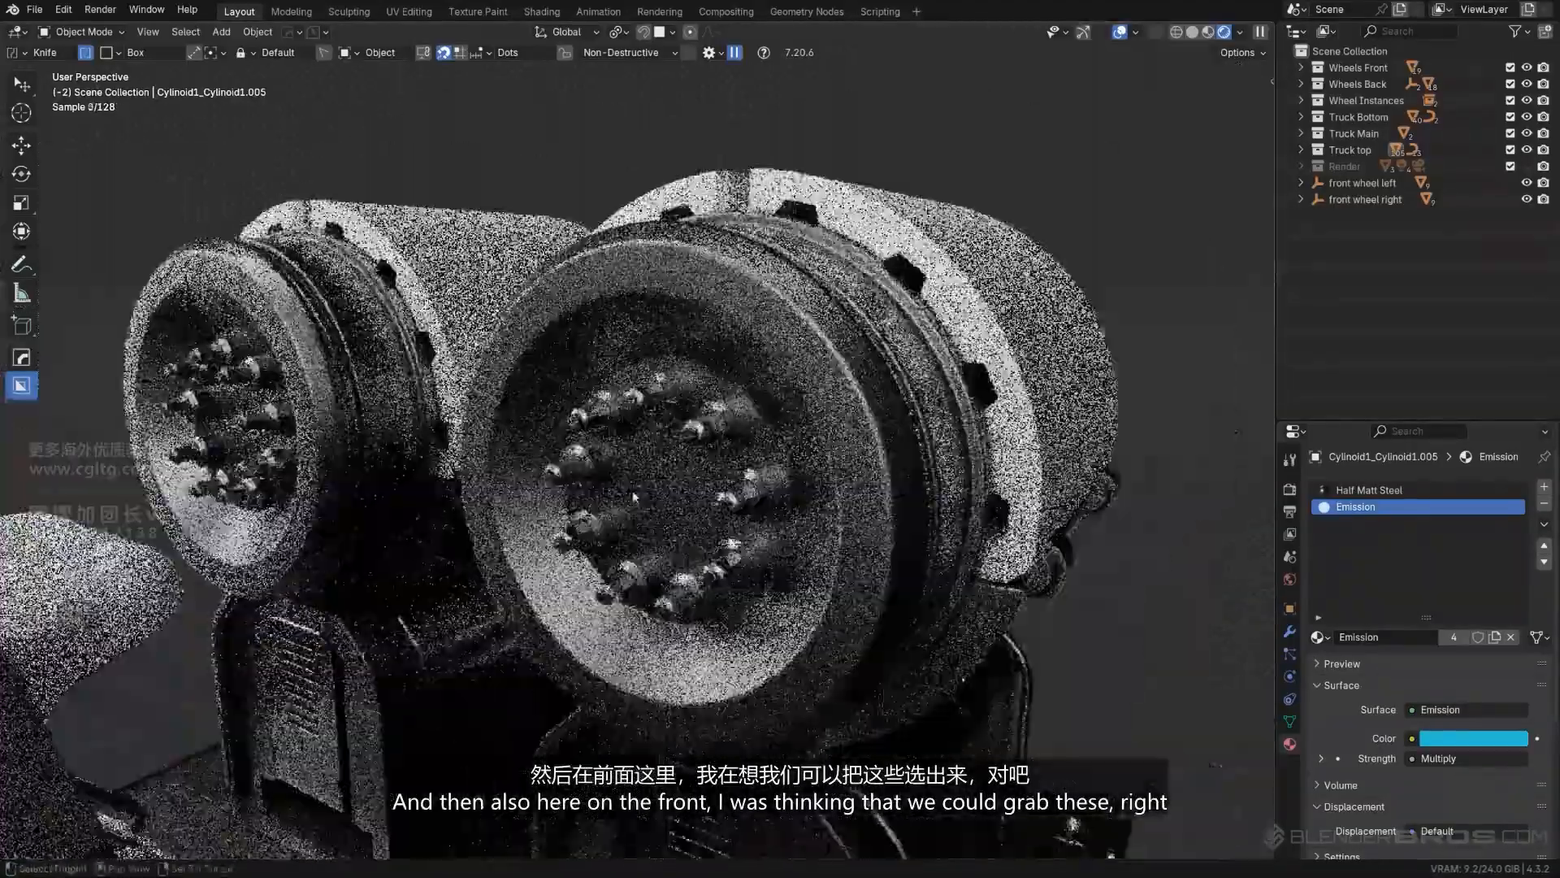
shift+click(699, 418)
key(Tab)
scroll(939, 422, up, 2)
click(877, 413)
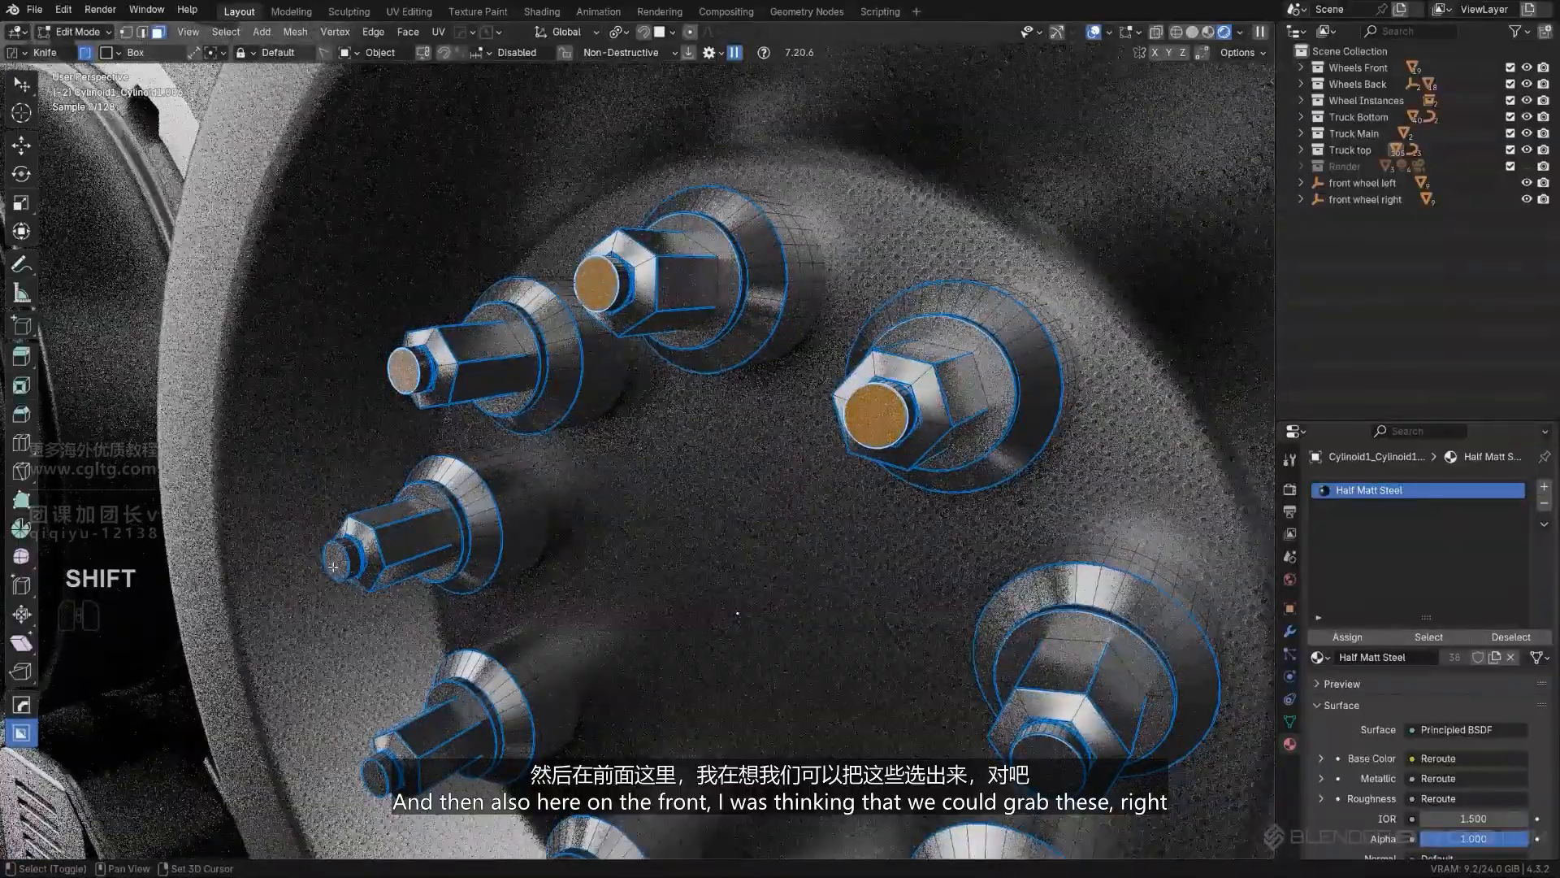
shift+click(337, 557)
shift+middle_drag(338, 559, 398, 259)
shift+click(438, 480)
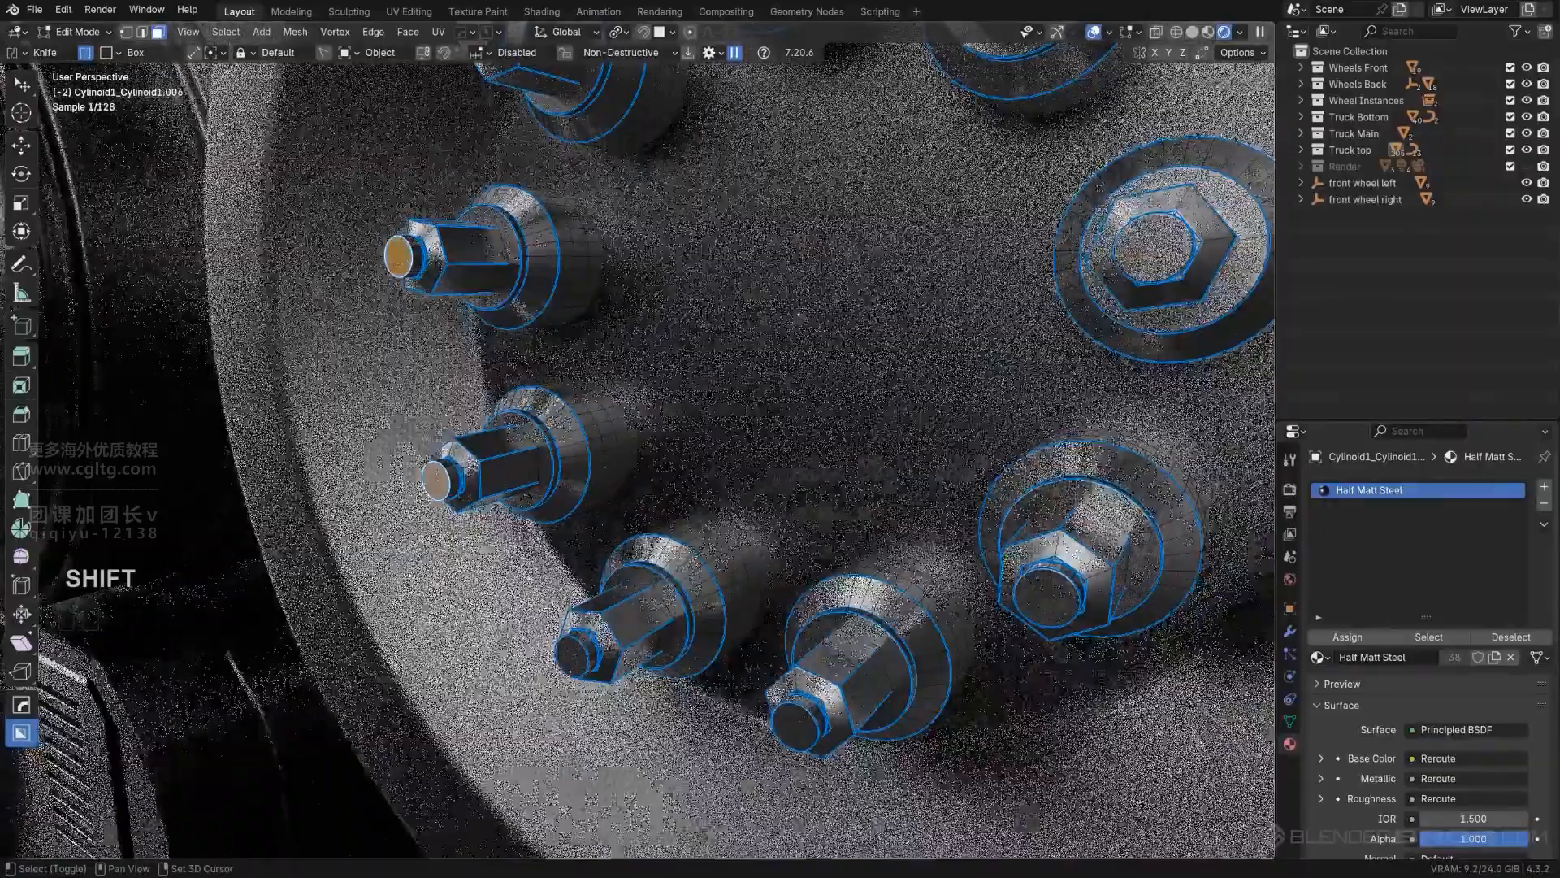
shift+click(575, 655)
shift+click(795, 725)
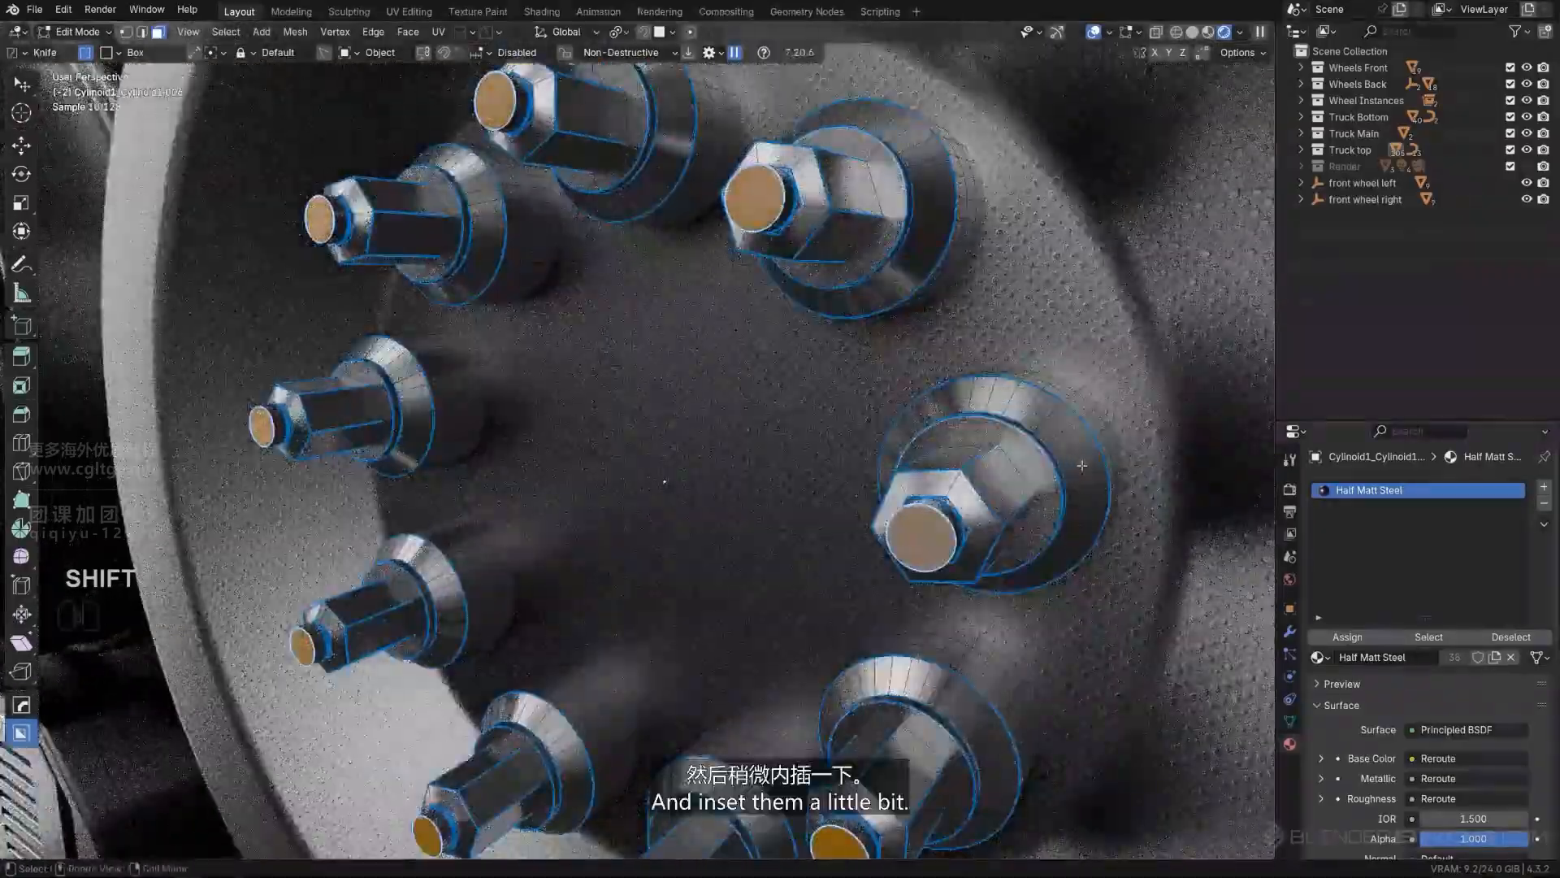
key(i)
click(1006, 466)
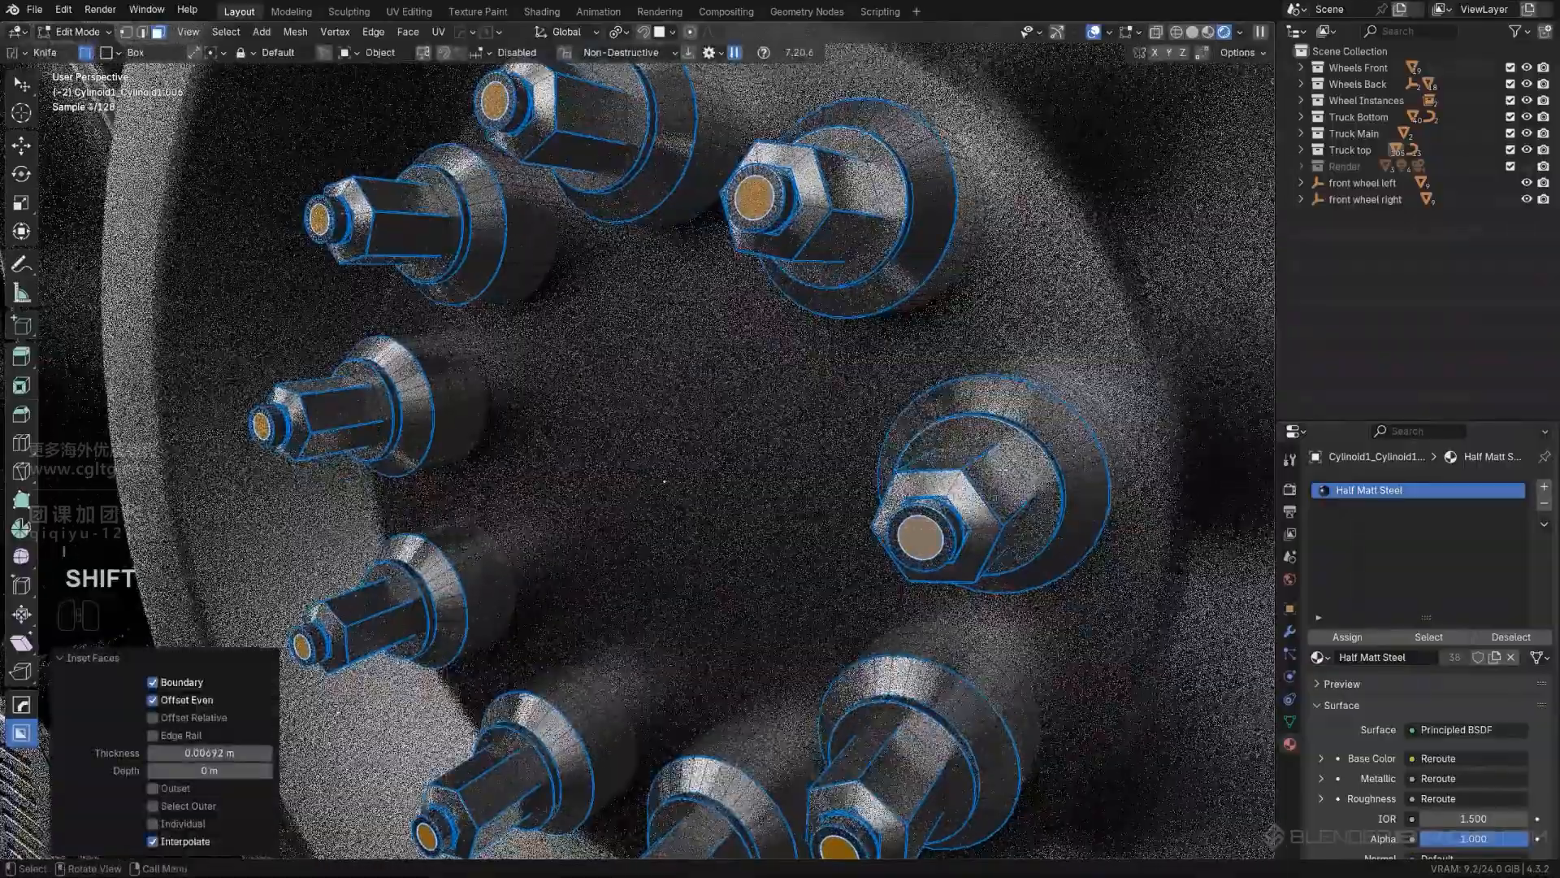
key(e)
click(1010, 475)
key(ctrl+z)
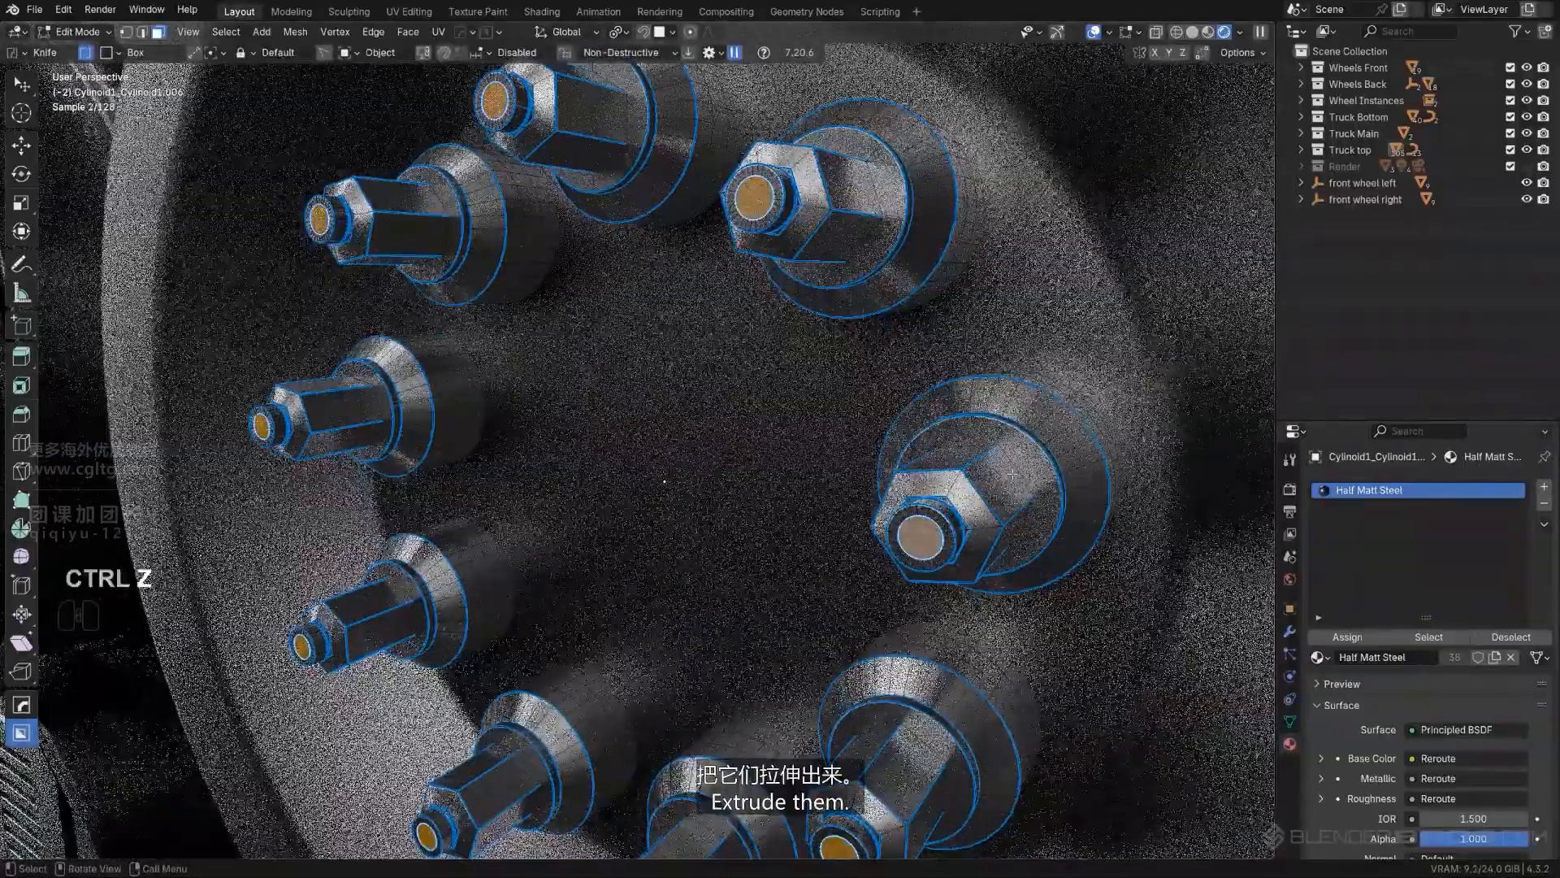
- Extrude the inset nozzle faces inward by 0.015686 m and scale them down slightly
key(e)
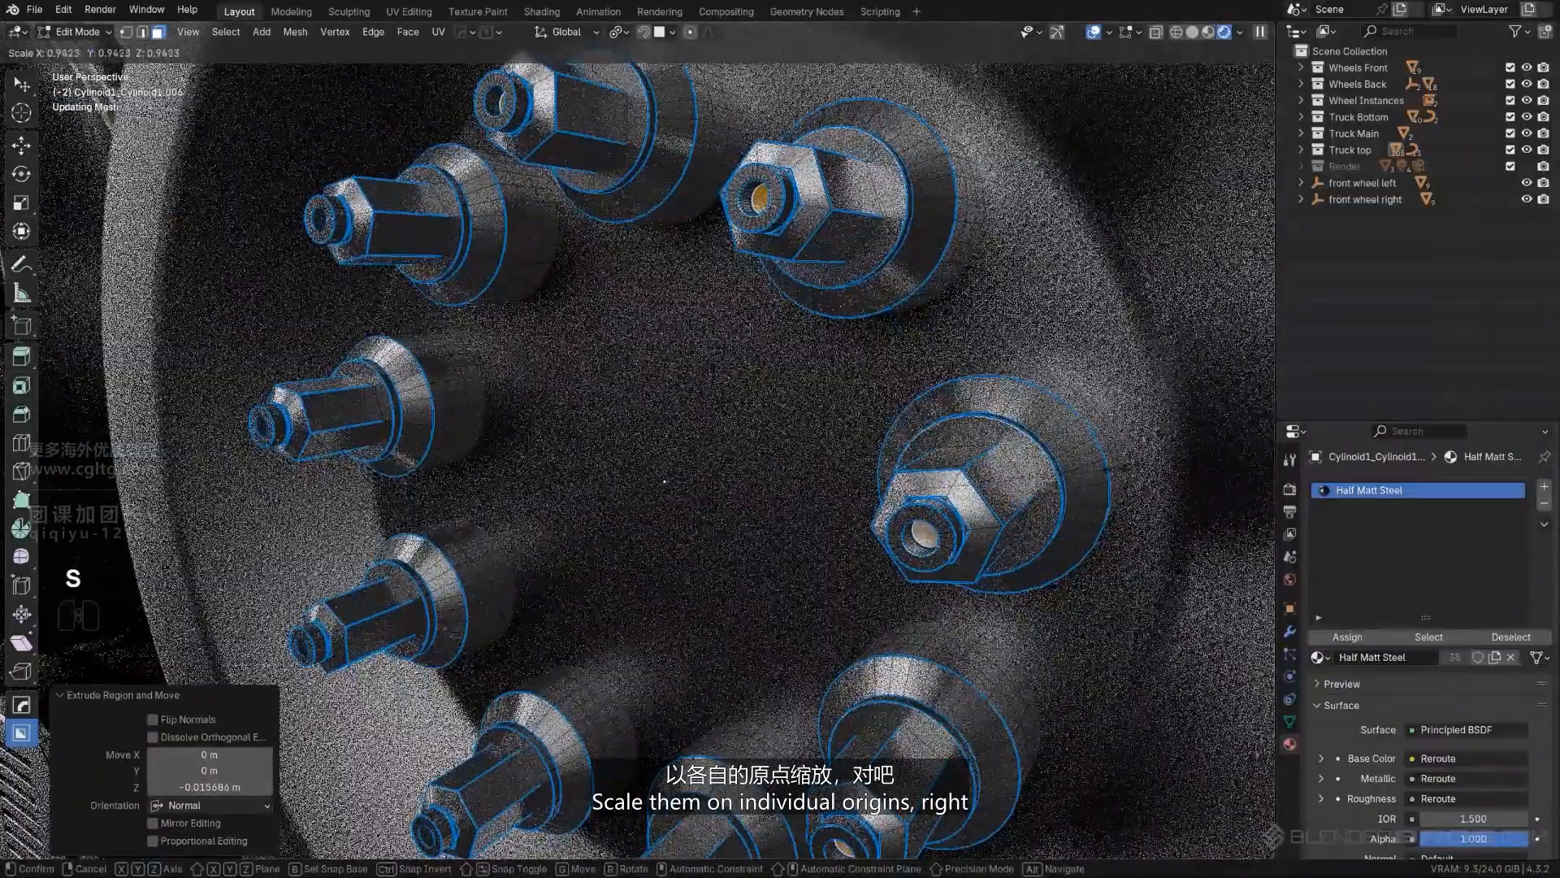
right_click(975, 463)
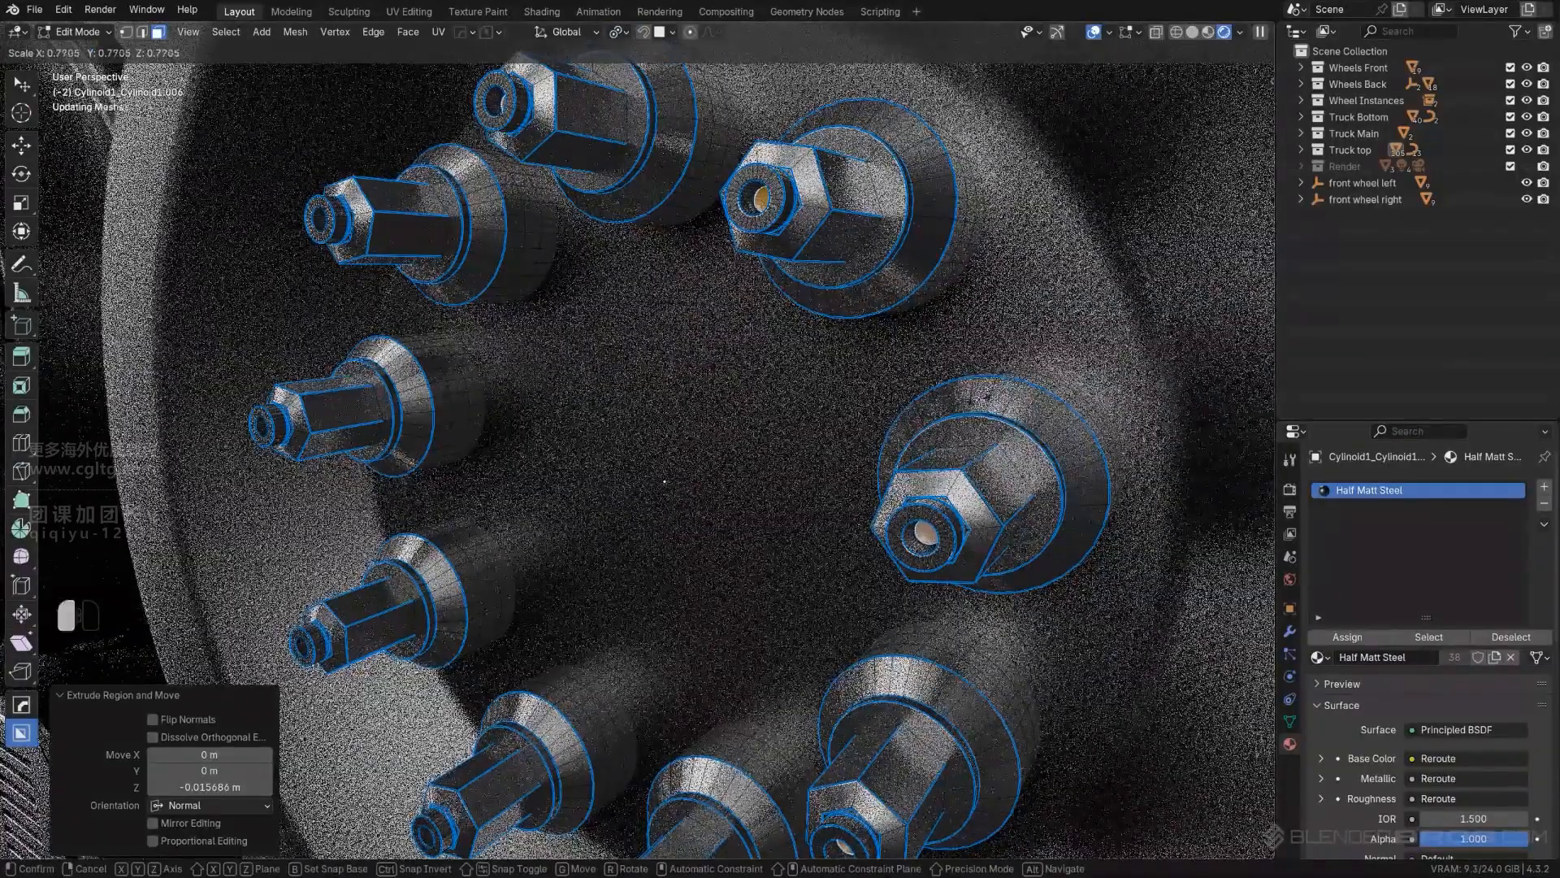
click(1005, 383)
- Add the Emission.003 material in a new slot on the nozzles and assign it to the recessed end faces
scroll(1005, 384, down, 2)
click(1544, 486)
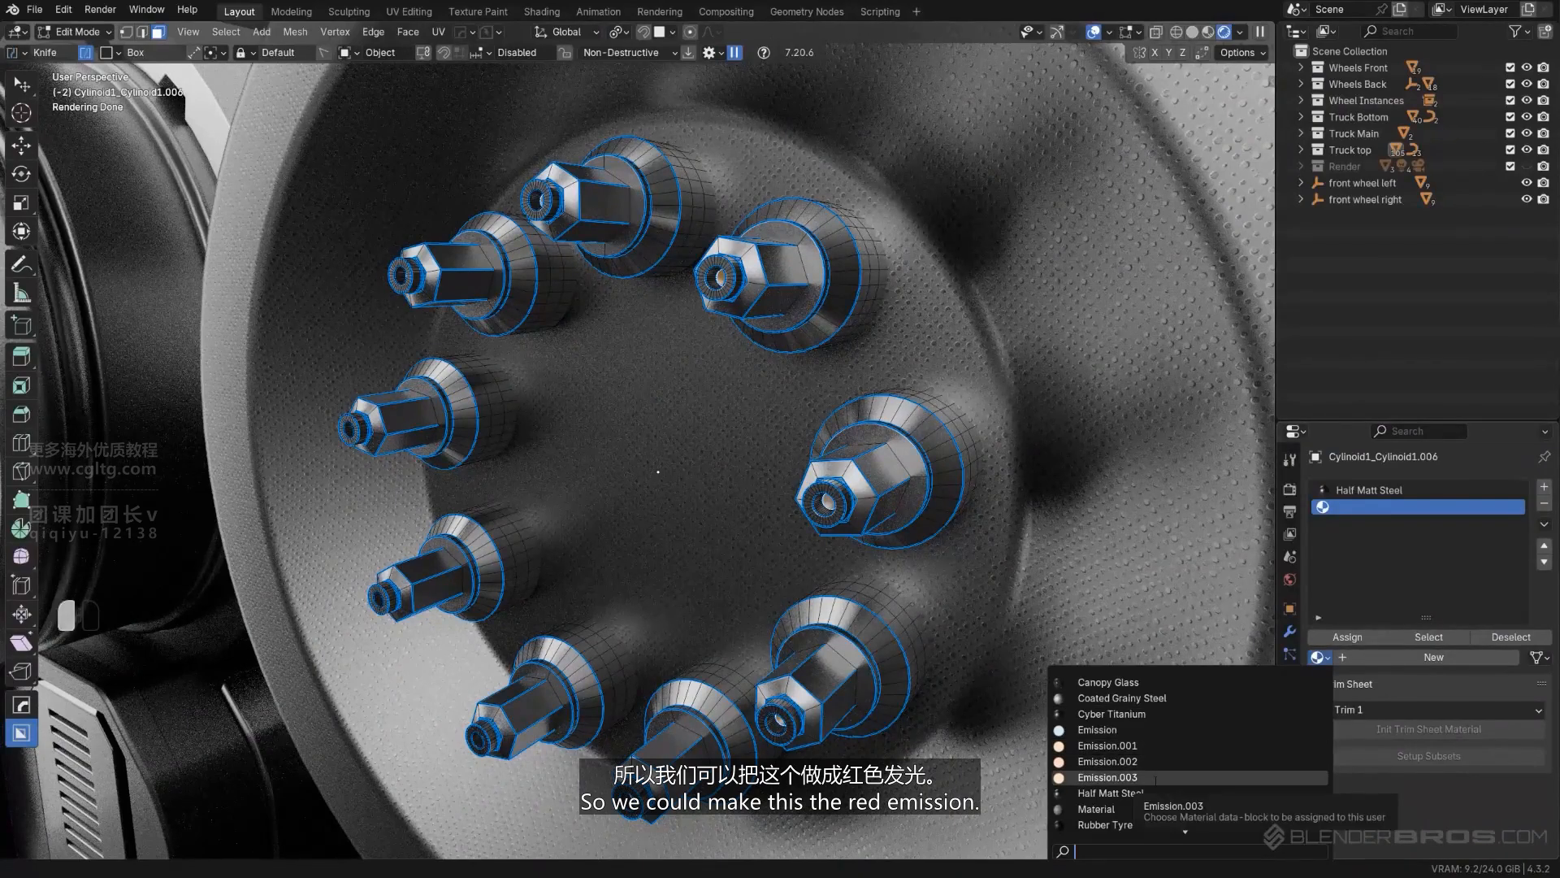
click(1155, 779)
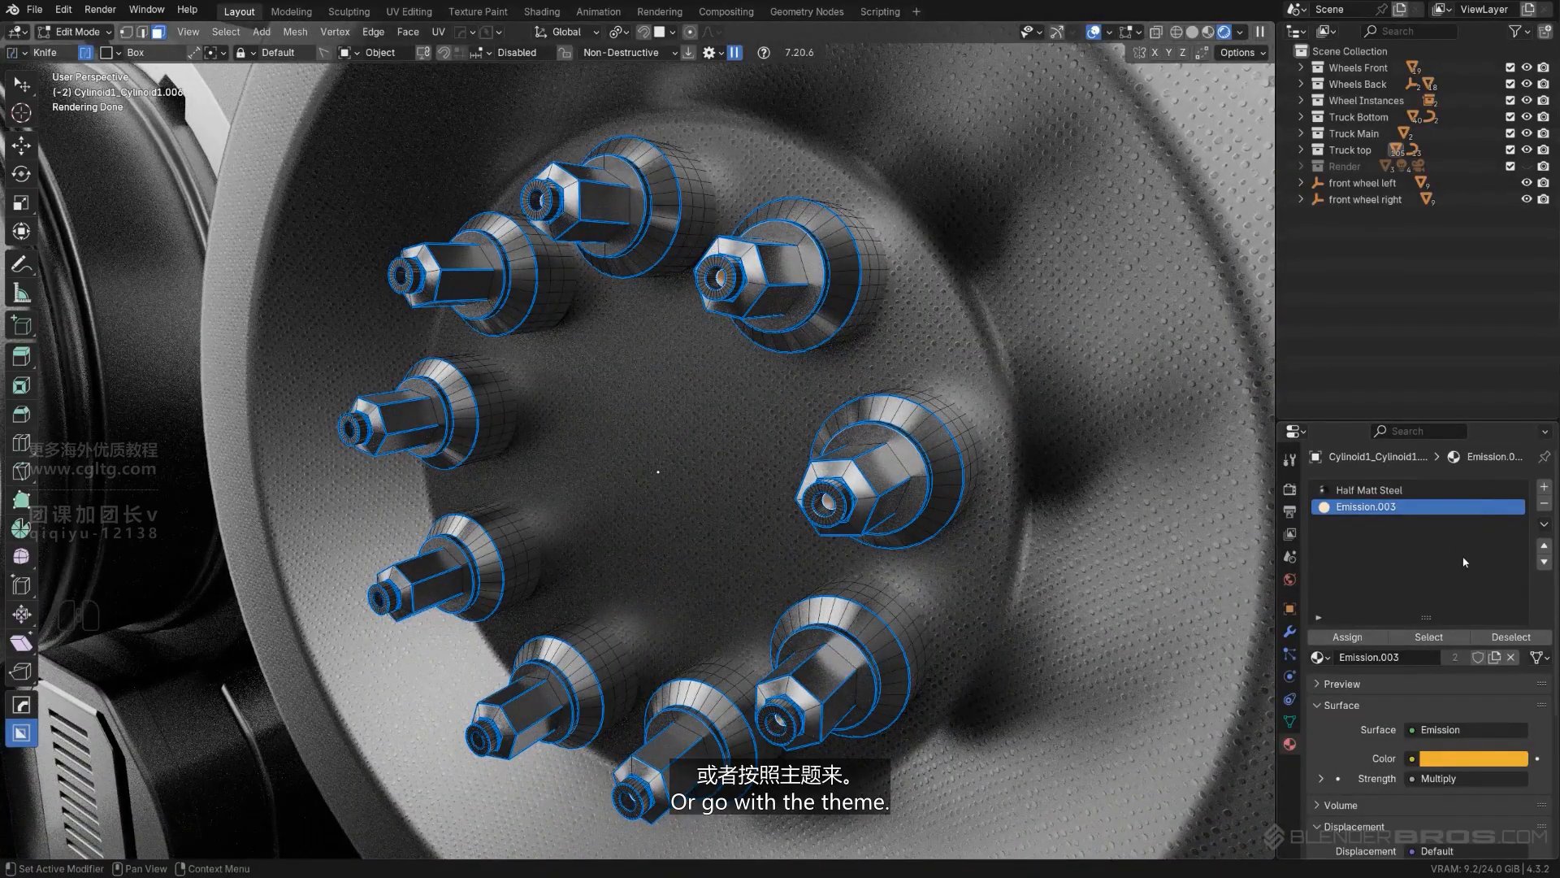
scroll(881, 366, down, 2)
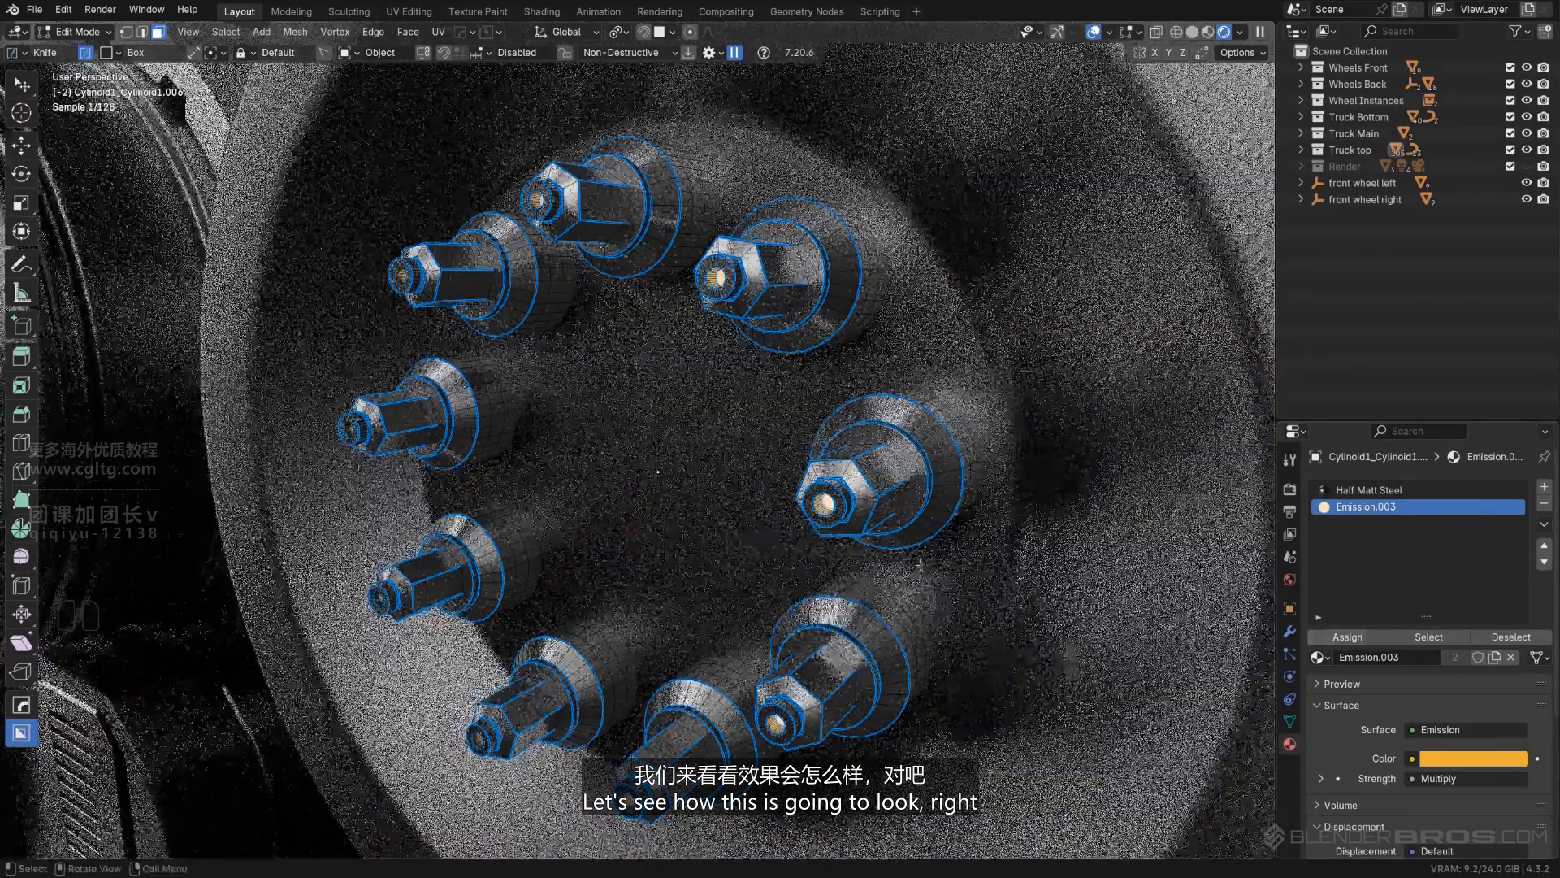
key(Tab)
- Show the Render collection and view the whole truck in its studio lighting
scroll(881, 366, down, 12)
shift+middle_drag(881, 365, 928, 294)
shift+click(1530, 167)
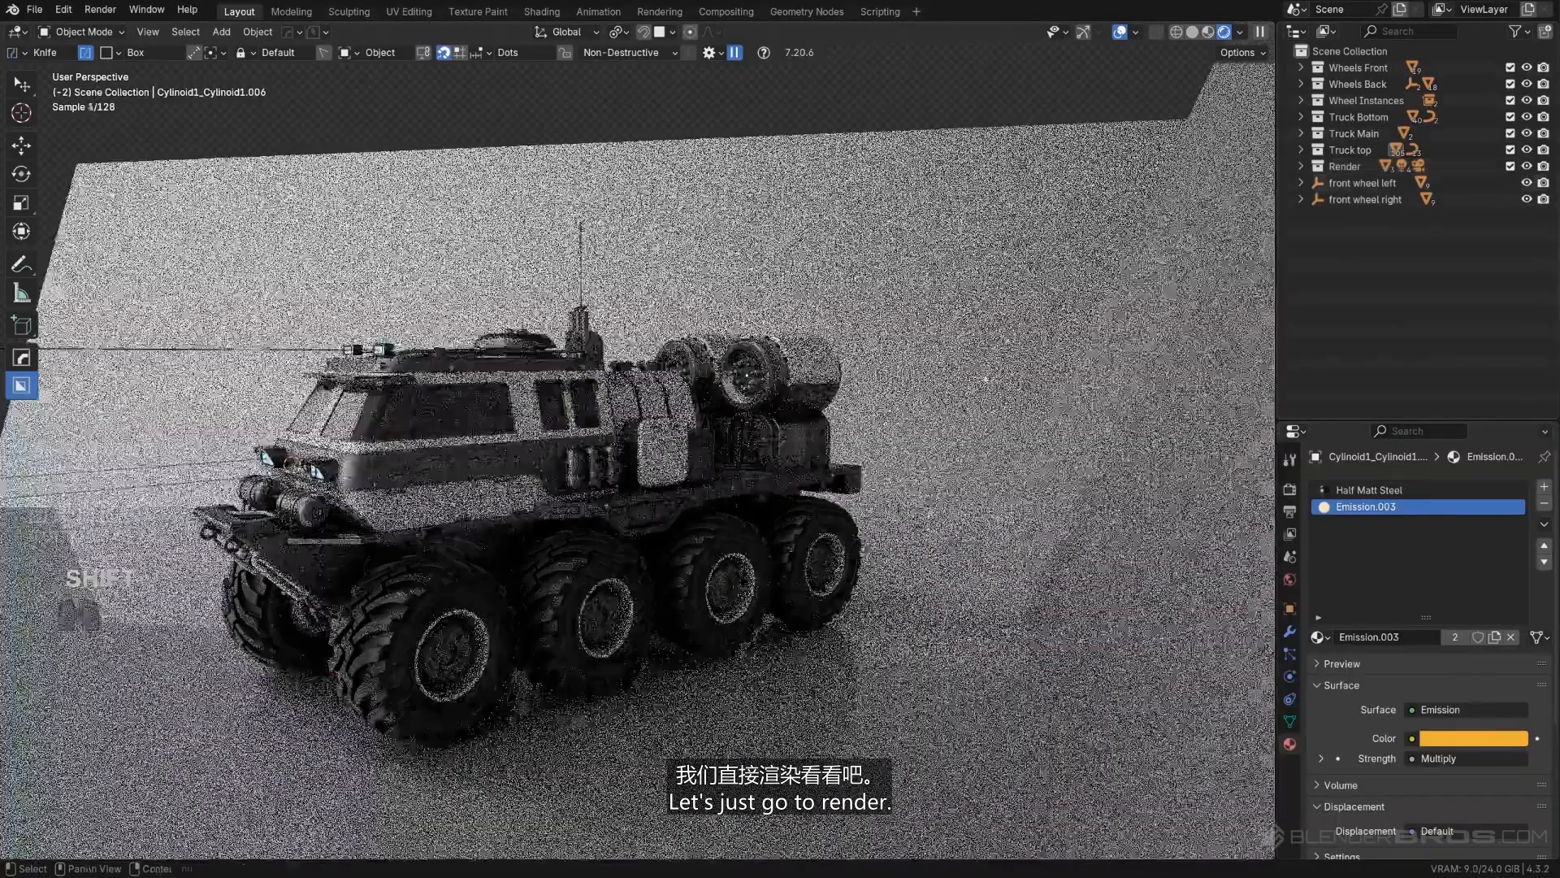
shift+middle_drag(691, 469, 777, 446)
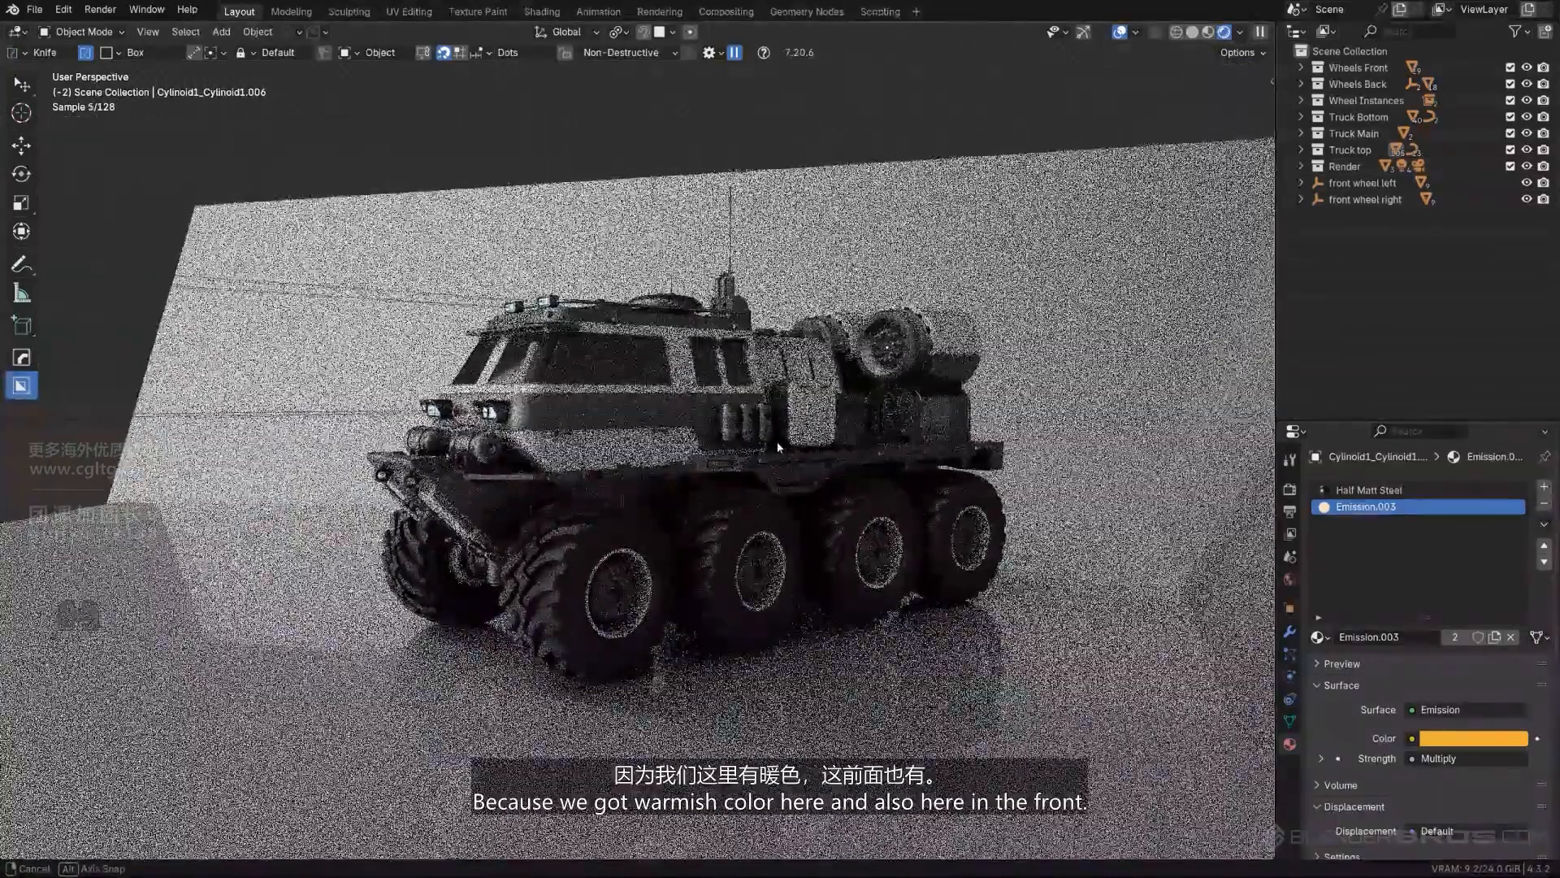
scroll(876, 338, up, 3)
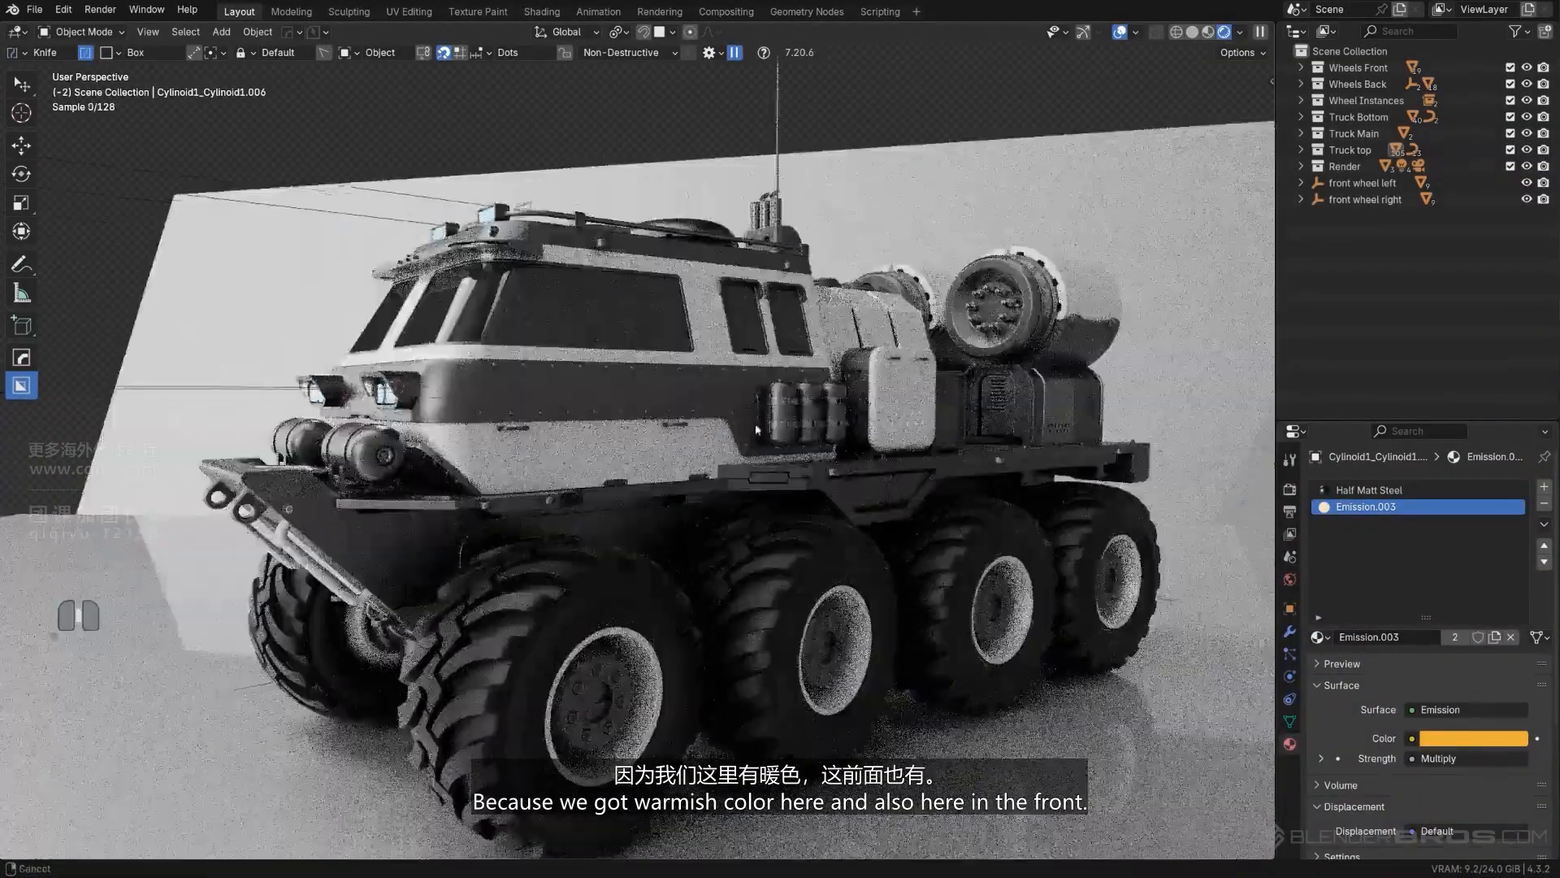
- Duplicate the small round Emission.001 light from the truck's front to its rear side, offset 1.2148 m in X and 12.523 m in Y
shift+middle_drag(569, 451, 622, 428)
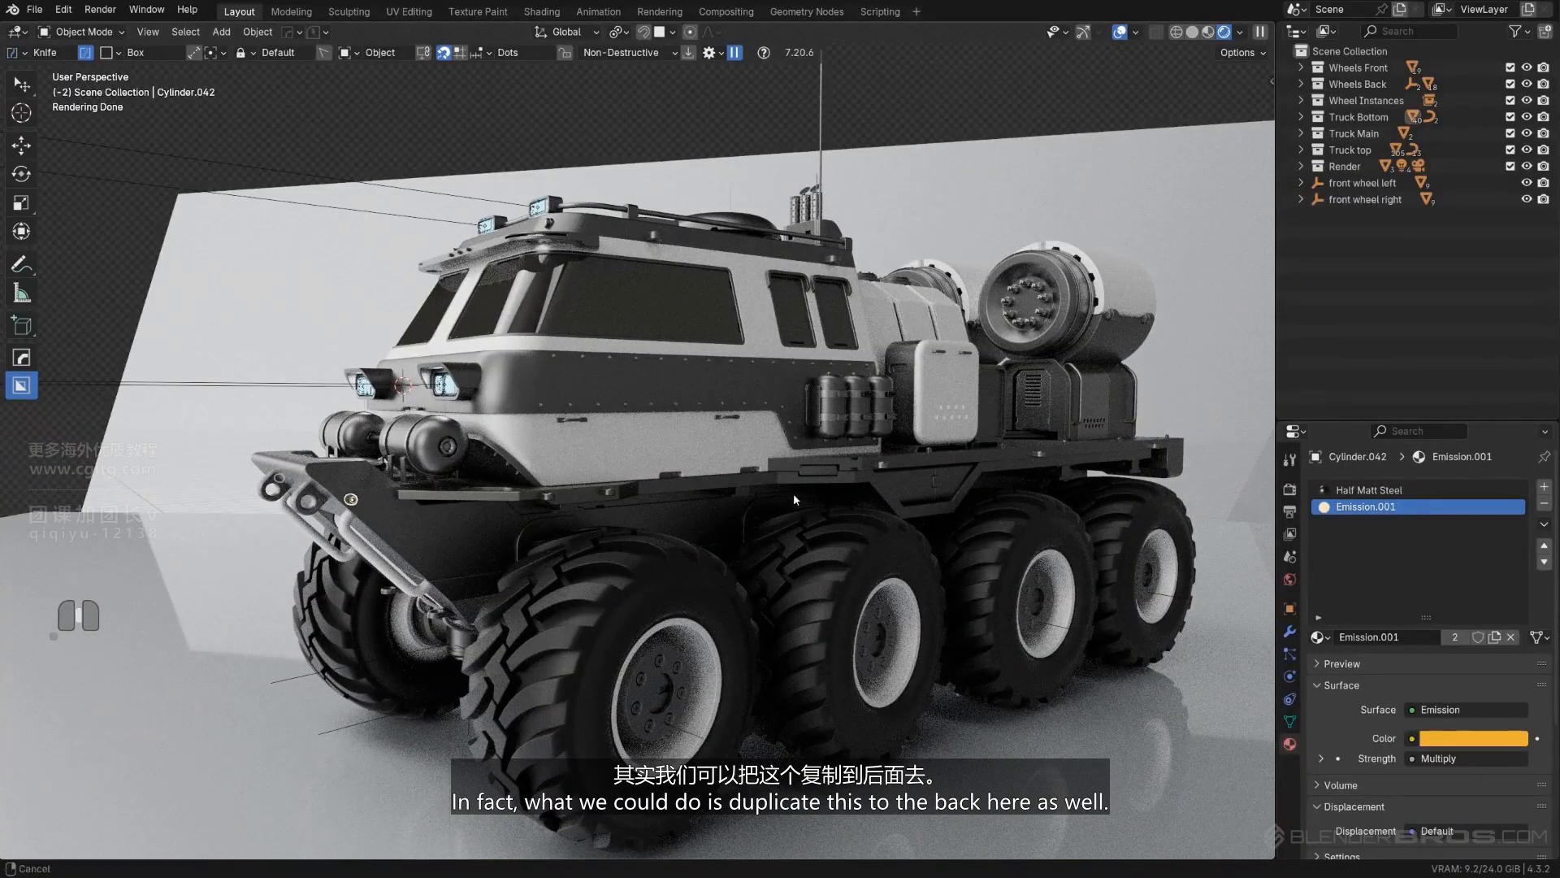
shift+middle_drag(793, 494, 768, 486)
scroll(768, 486, down, 3)
middle_drag(768, 486, 739, 608)
key(KP_5)
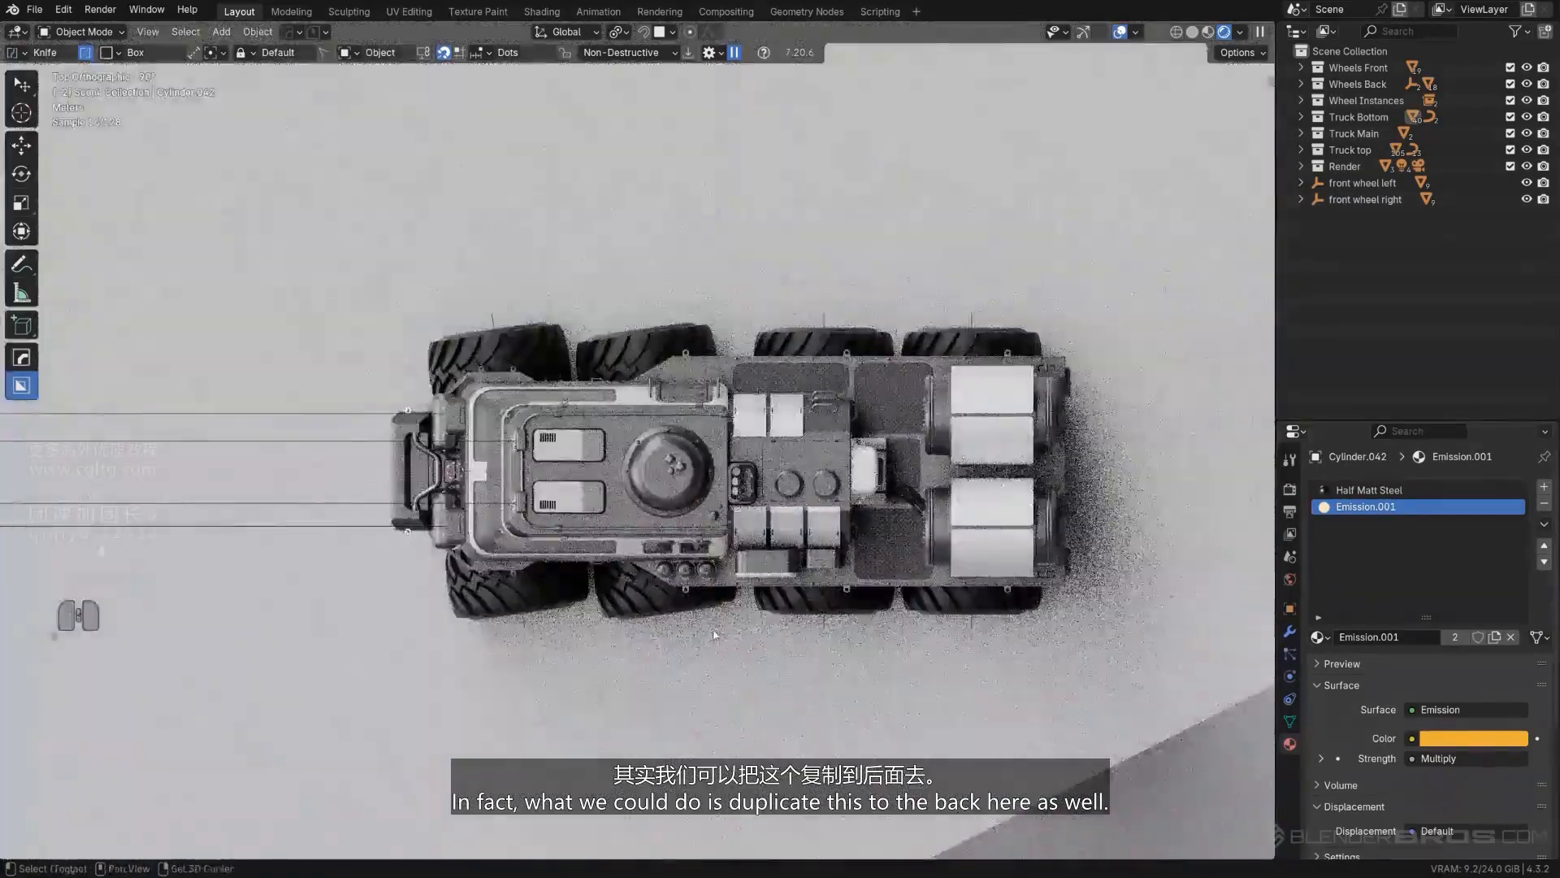
key(shift+d)
click(599, 488)
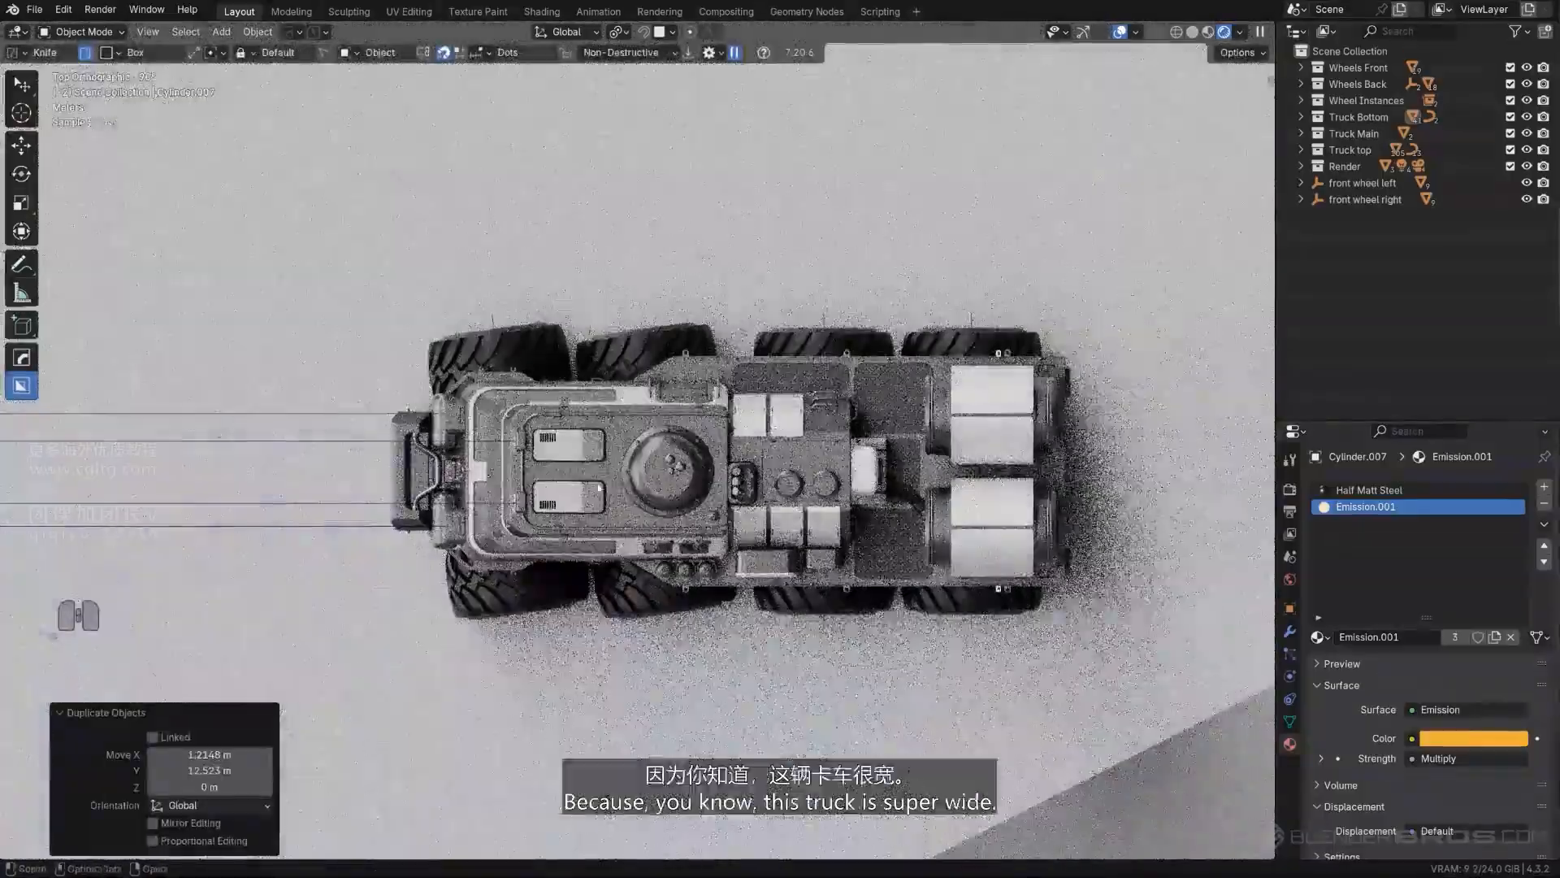
- Move the duplicated round light about 1.17 m along Y to the truck's rear corner
shift+middle_drag(599, 488, 435, 296)
scroll(403, 390, up, 2)
key(KP_5)
scroll(325, 288, up, 4)
shift+middle_drag(325, 289, 610, 328)
scroll(371, 333, up, 4)
key(g)
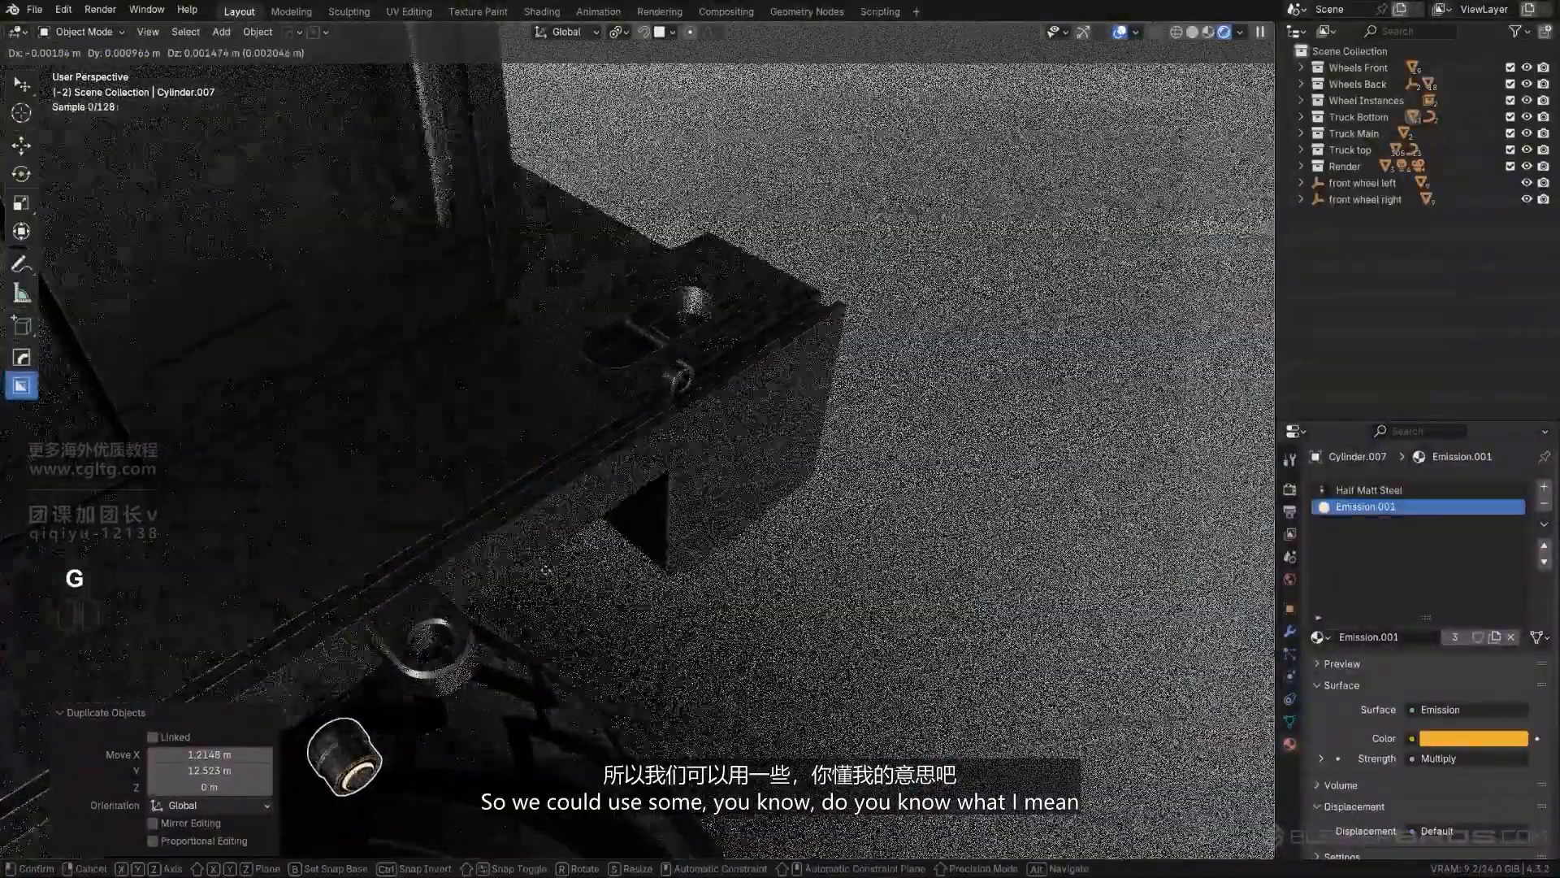
key(y)
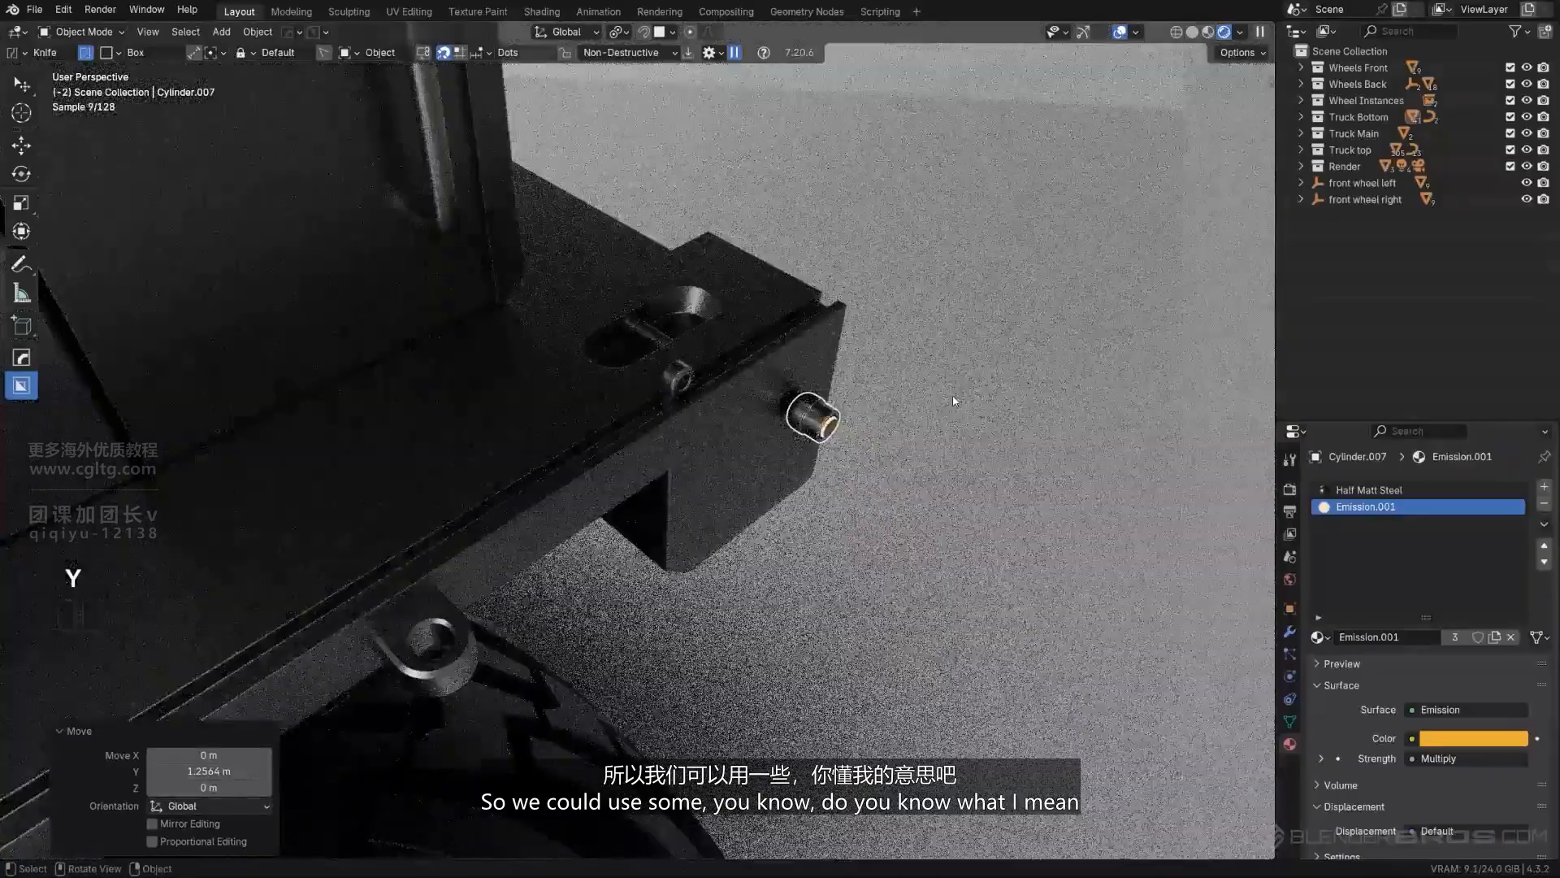
- Raise the light 0.10877 m in Z and shift it -0.065006 m in X to seat it in the rear side plate
key(g)
key(z)
click(956, 362)
key(g)
key(x)
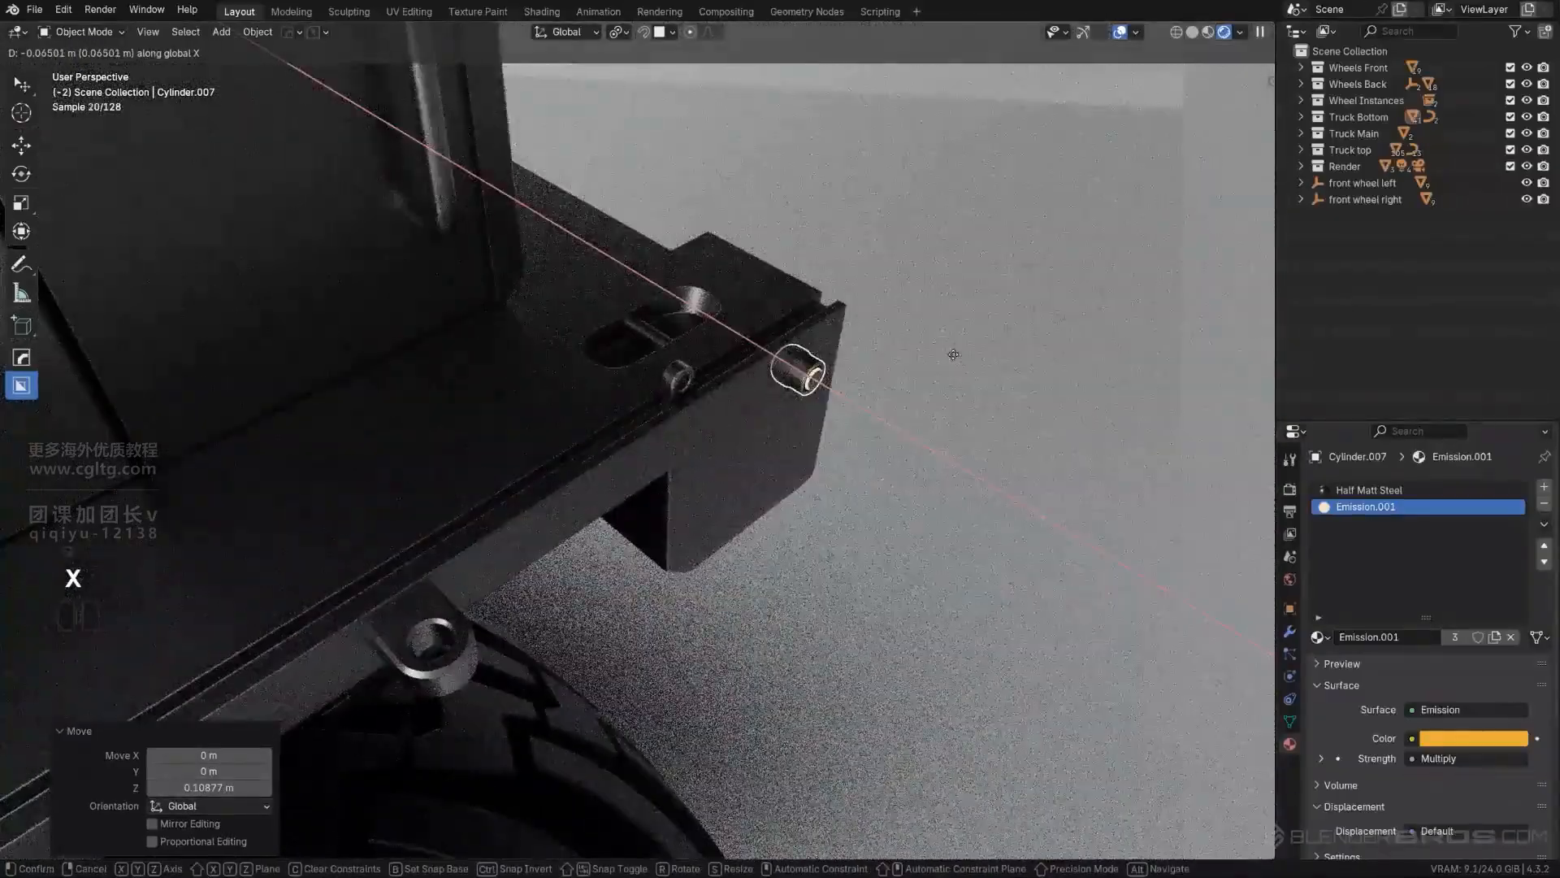
click(954, 351)
- Reposition the round light slightly lower on the rear side plate
middle_drag(954, 352, 876, 409)
scroll(807, 431, down, 5)
scroll(801, 401, up, 5)
scroll(724, 426, down, 6)
scroll(724, 426, up, 7)
scroll(704, 329, up, 8)
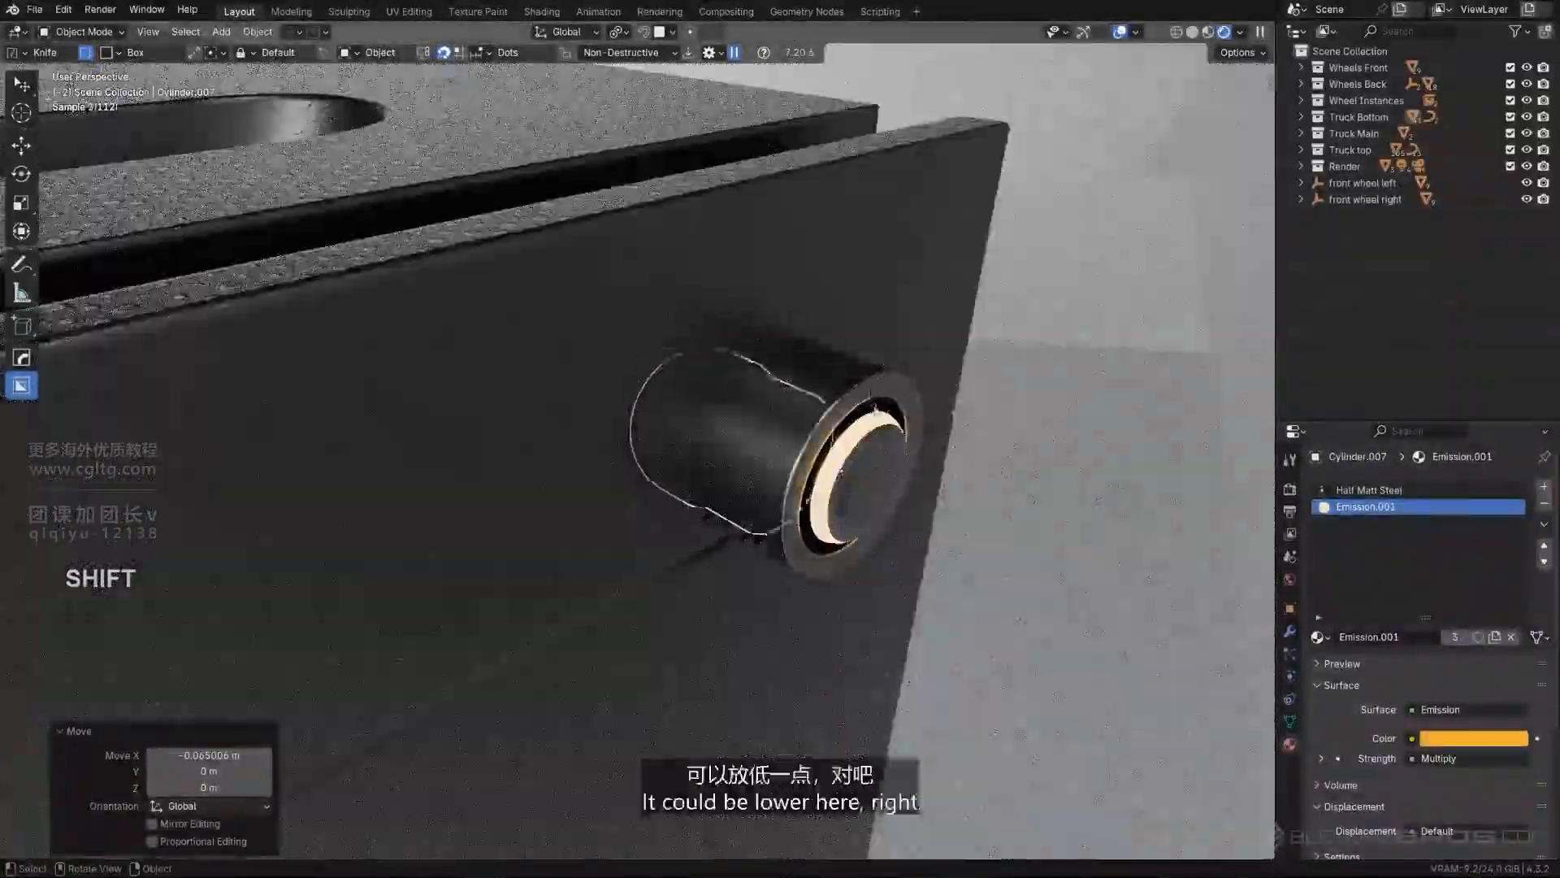
scroll(875, 429, down, 10)
key(g)
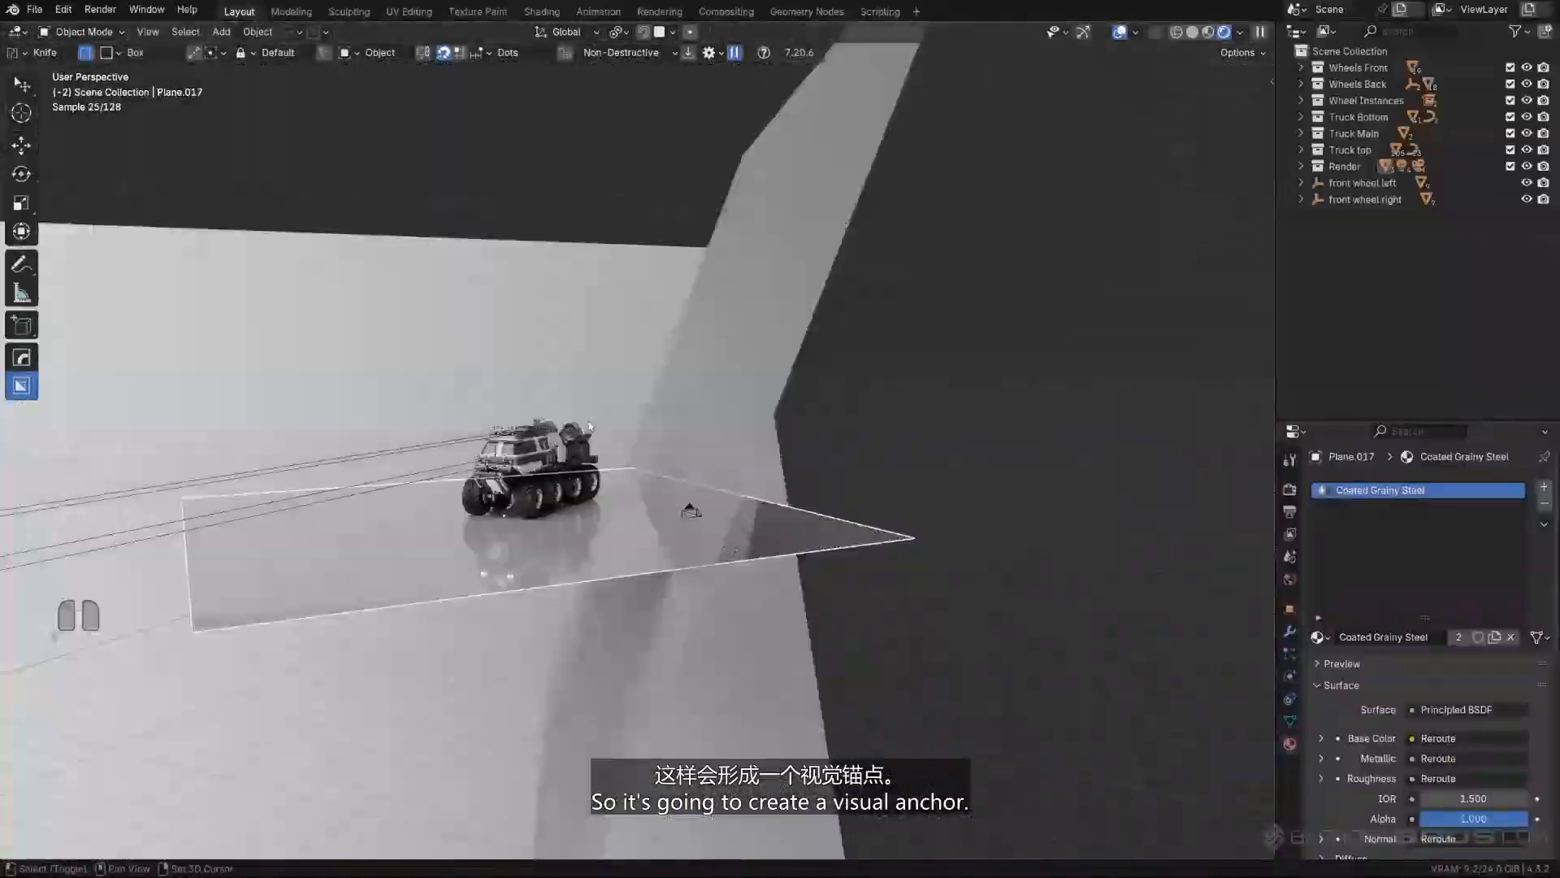
- Examine the whole truck through the scene camera in its rendered lighting
shift+middle_drag(590, 426, 632, 382)
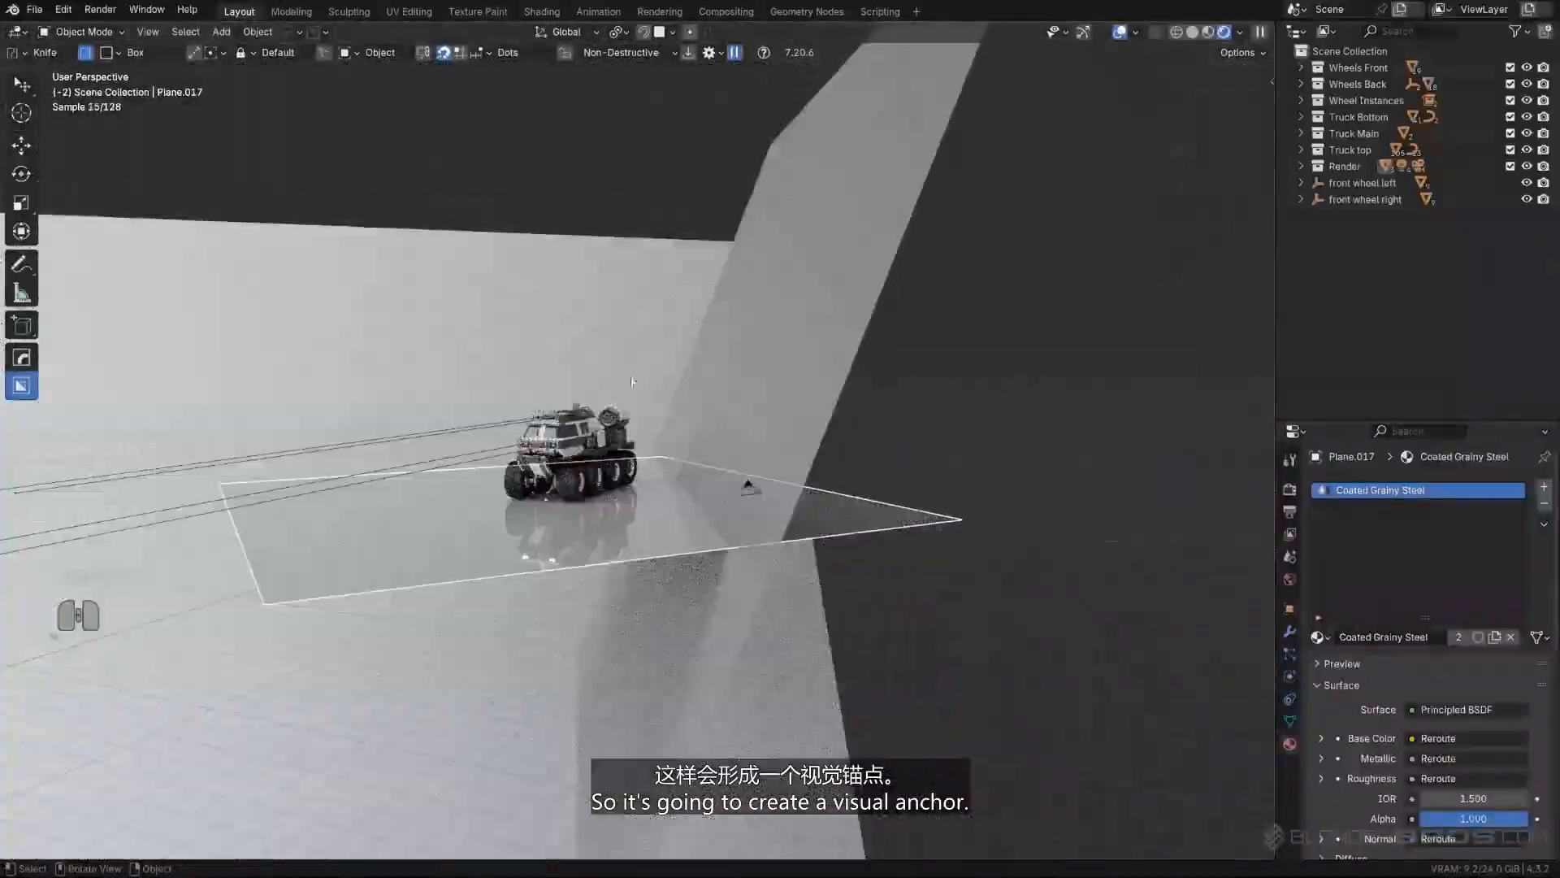
key(KP_0)
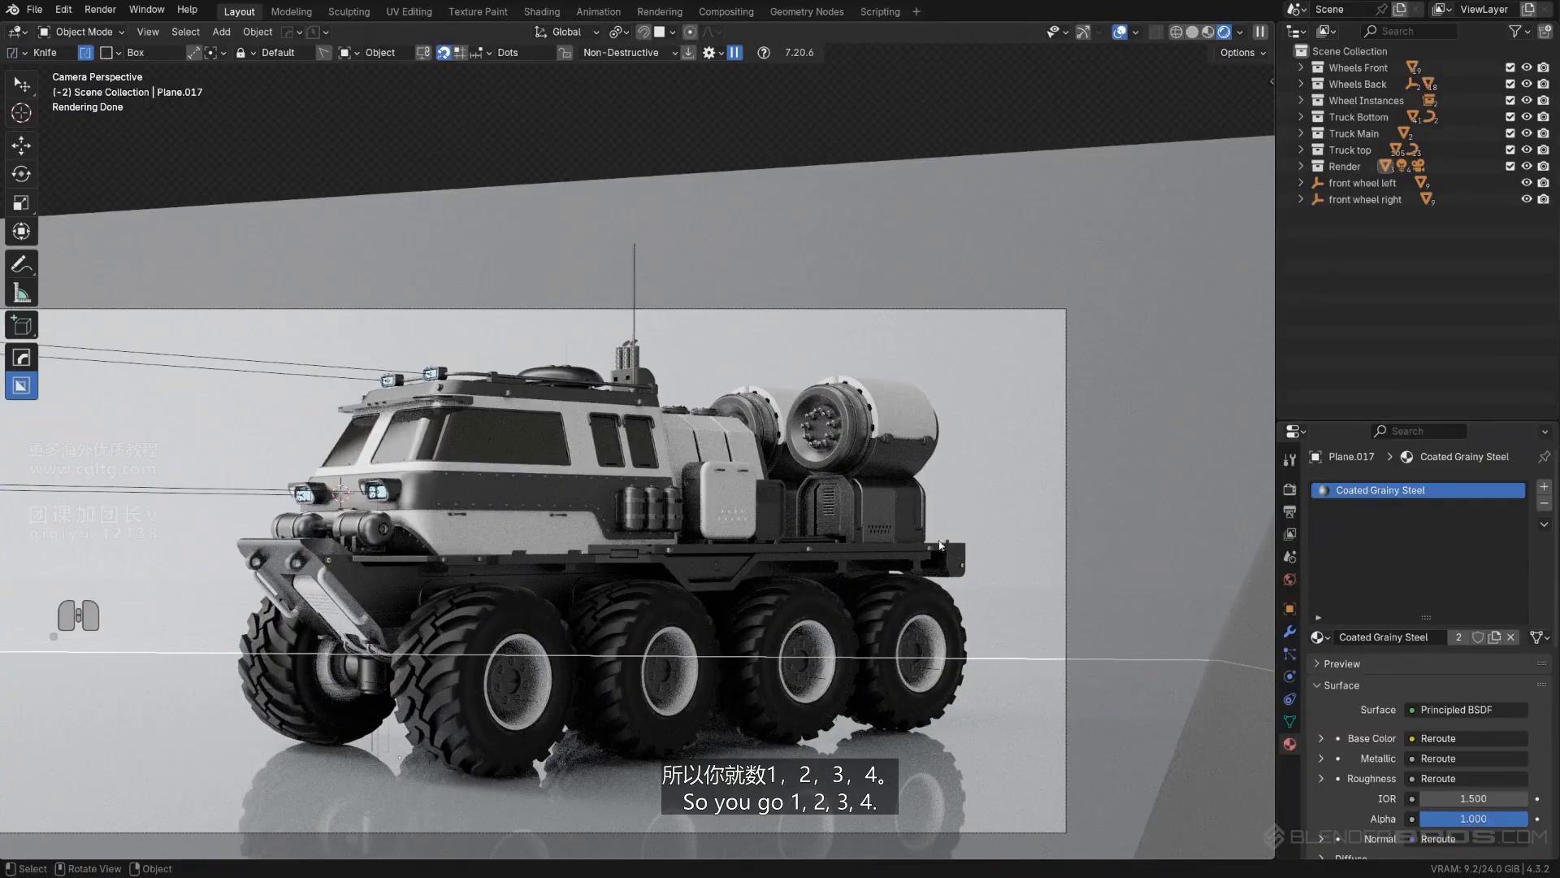
click(818, 174)
scroll(626, 407, up, 2)
shift+middle_drag(536, 413, 711, 334)
scroll(712, 333, down, 1)
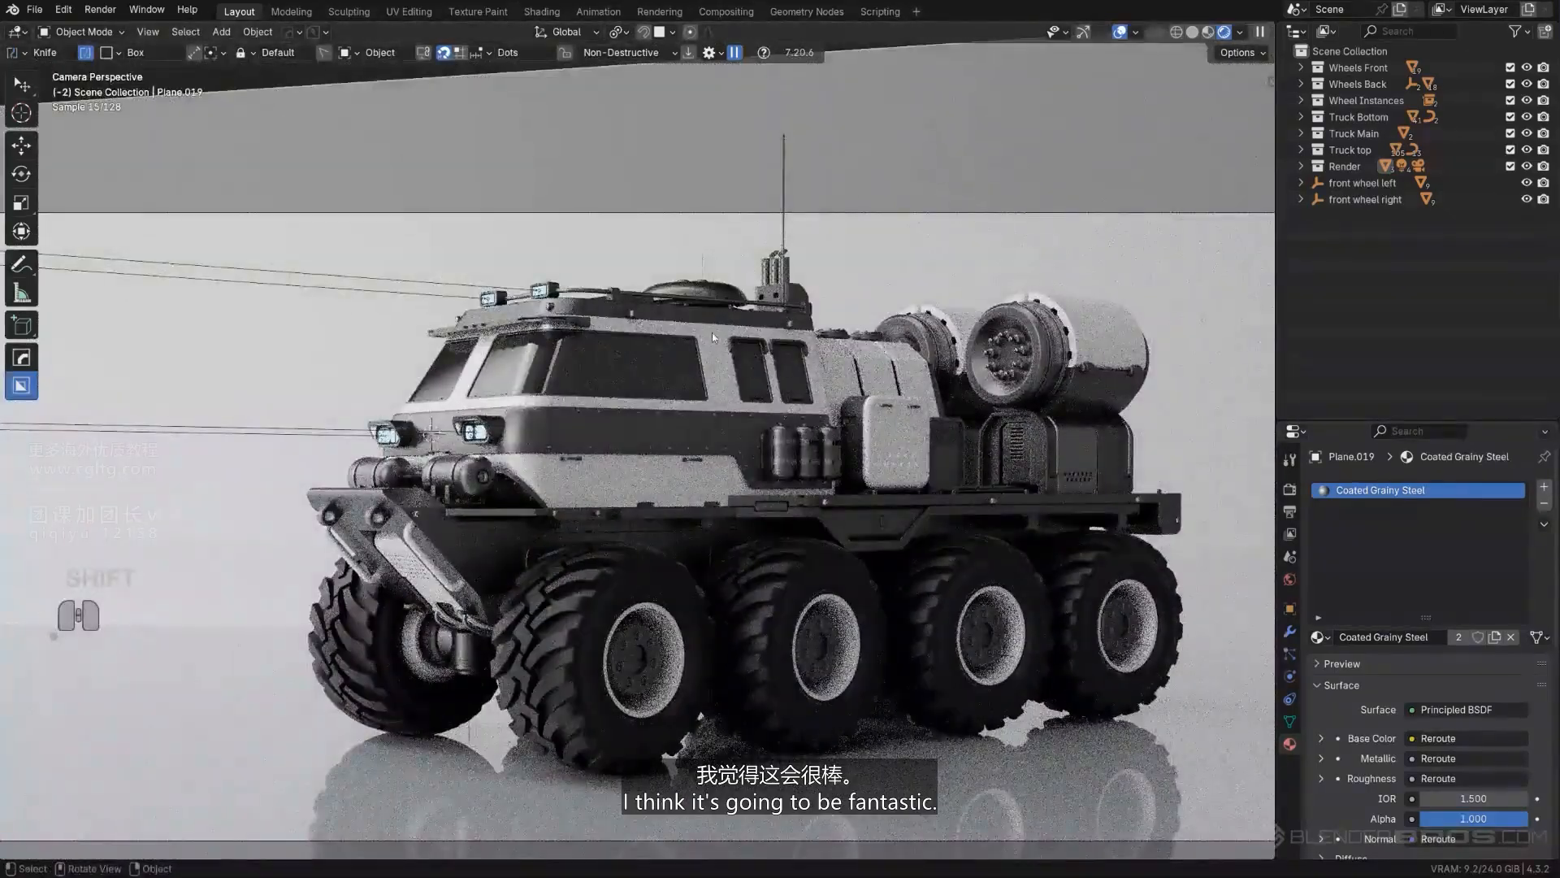
scroll(712, 333, up, 2)
- Try the roof rail's Half Matt Steel material on the small brackets along the roof edge
click(646, 290)
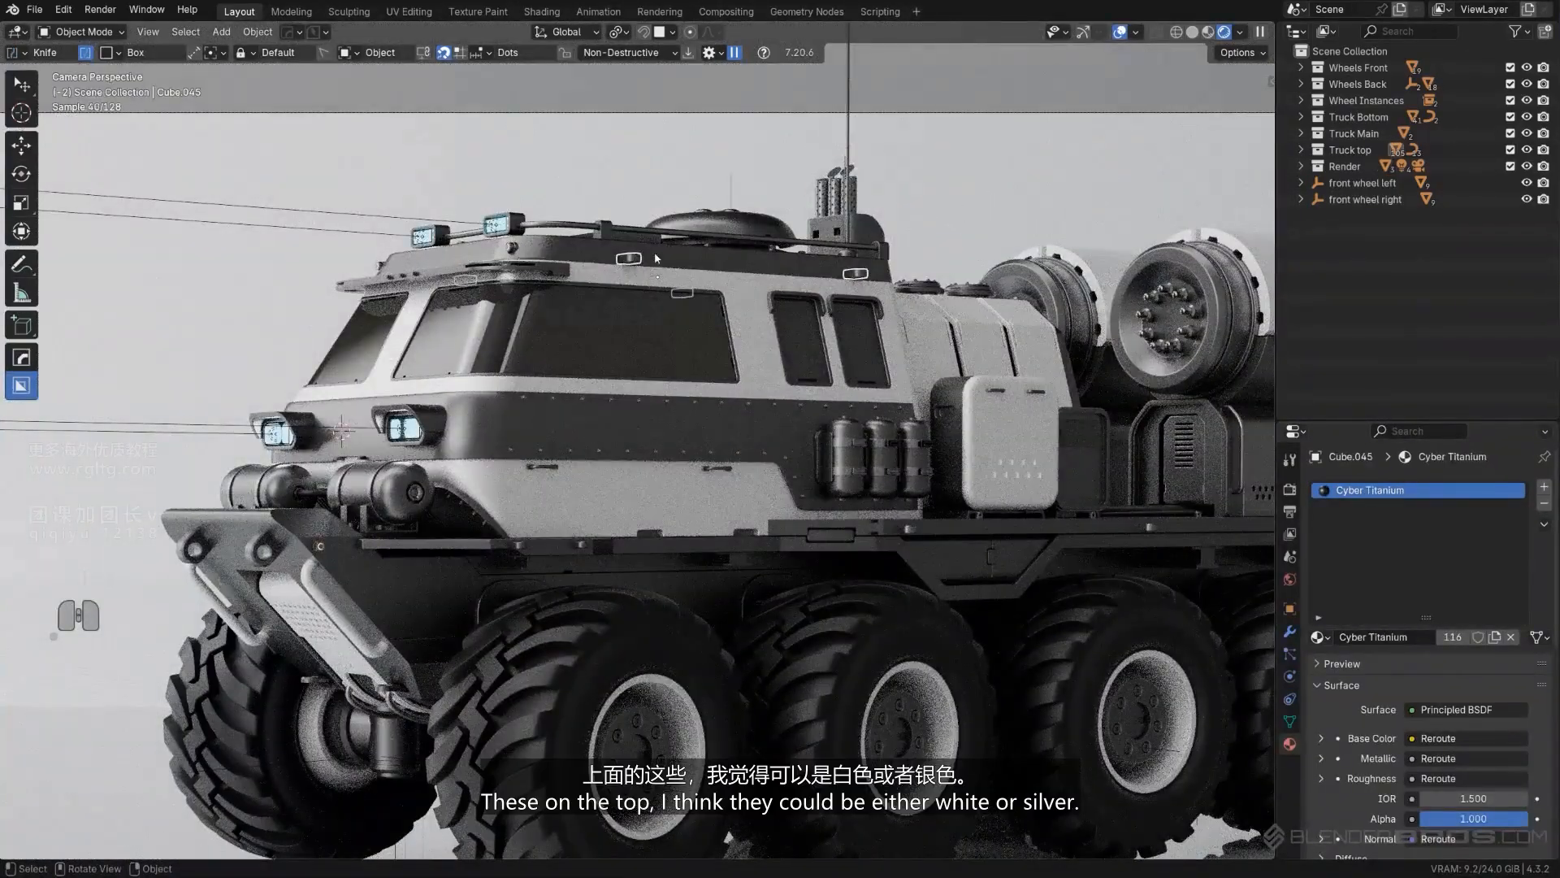
shift+click(726, 242)
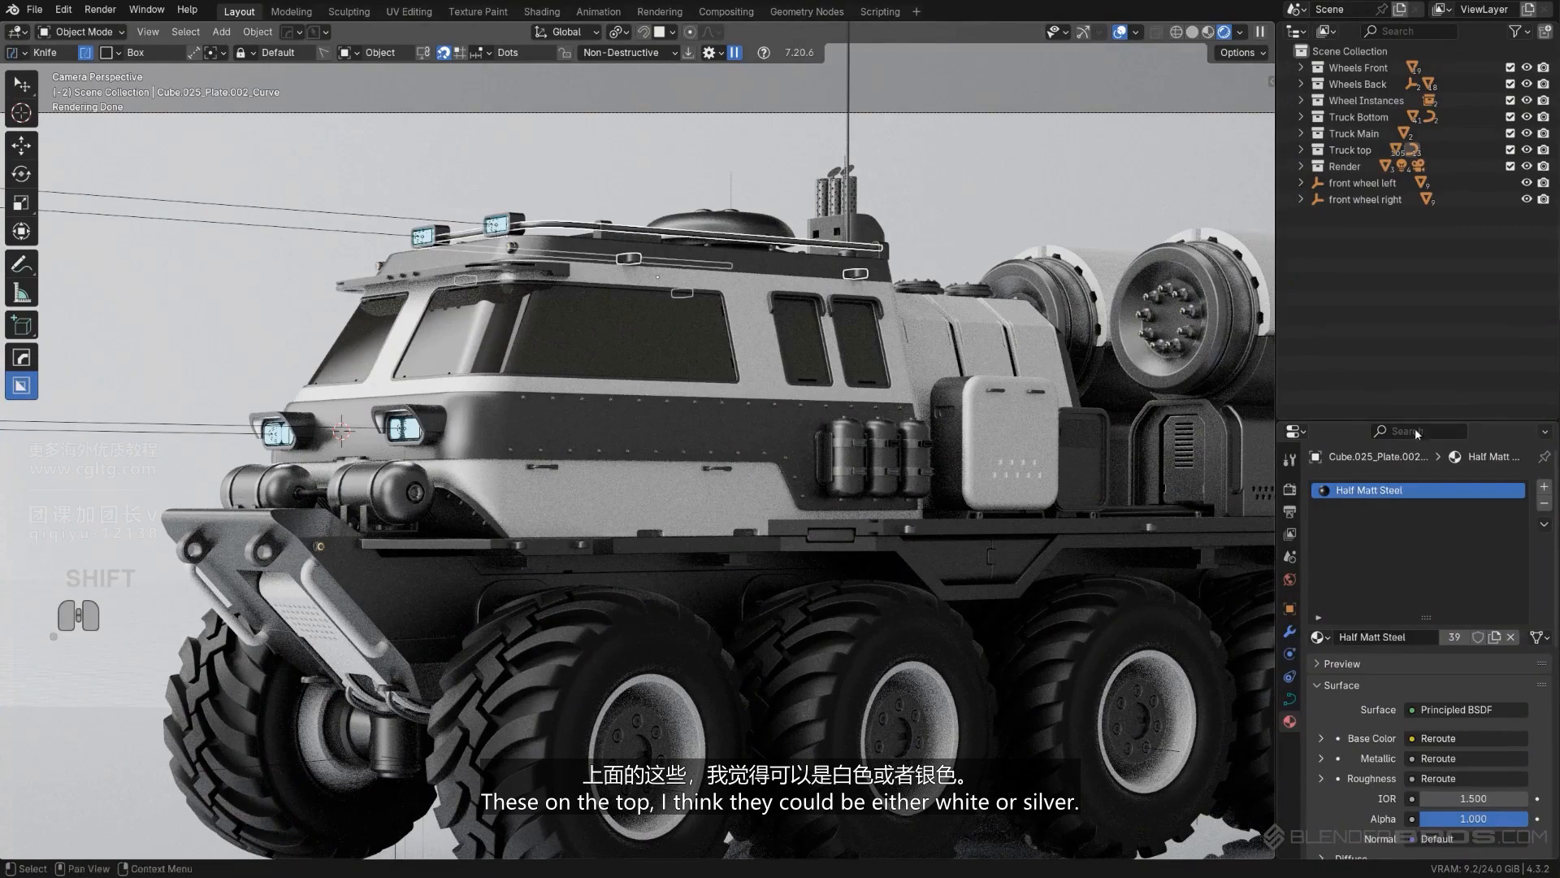
click(1543, 526)
click(864, 350)
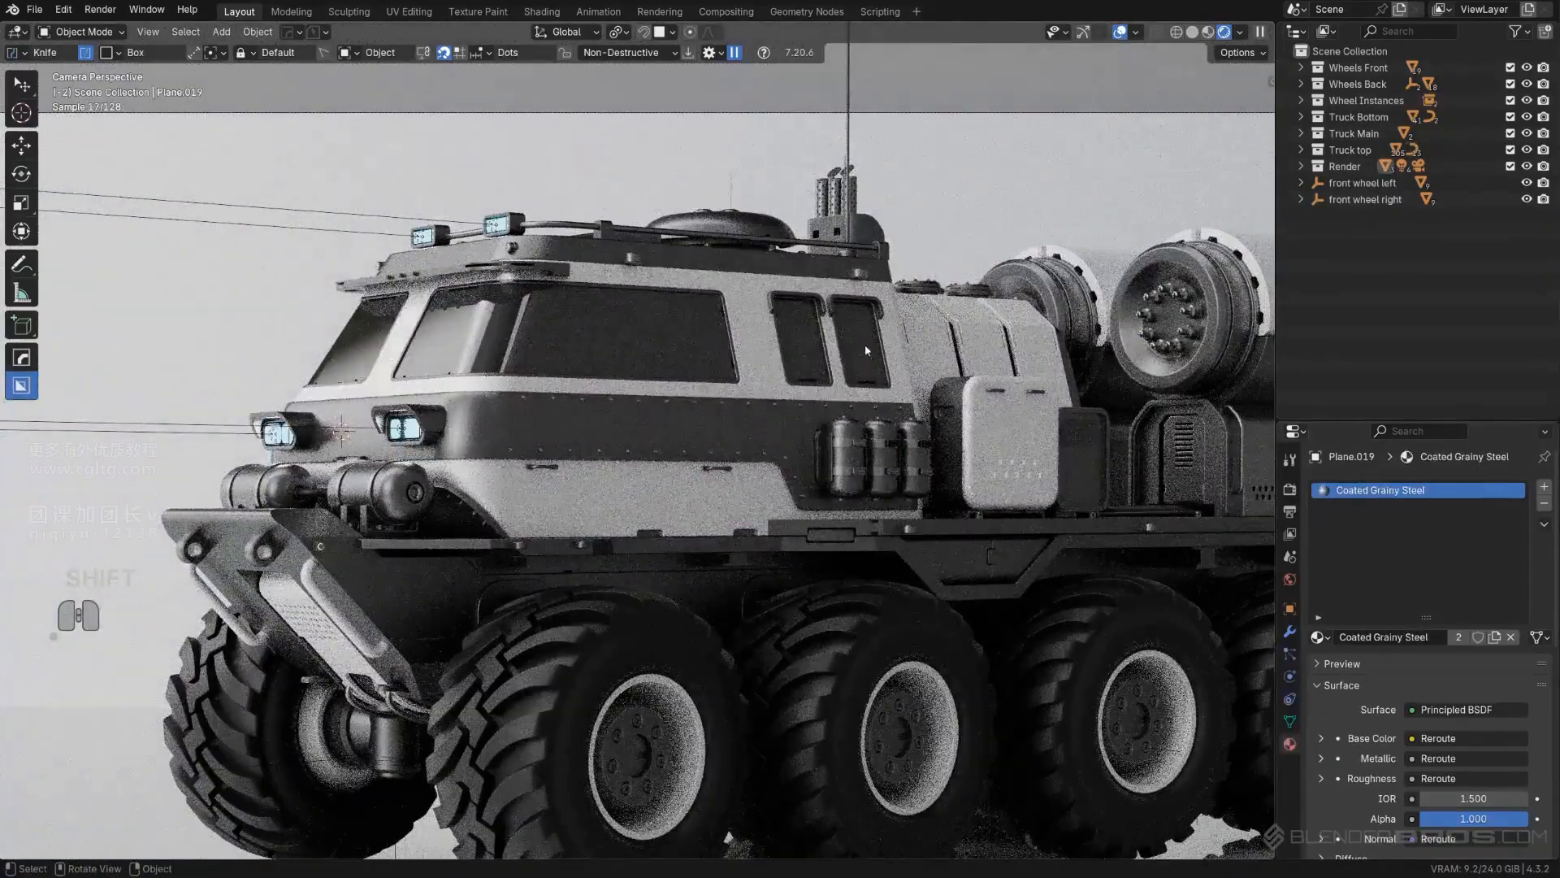
- Try the upper body panel's White Metal material on the small roof-edge brackets and undo the change
click(858, 276)
shift+click(785, 315)
key(ctrl+z)
shift+click(773, 305)
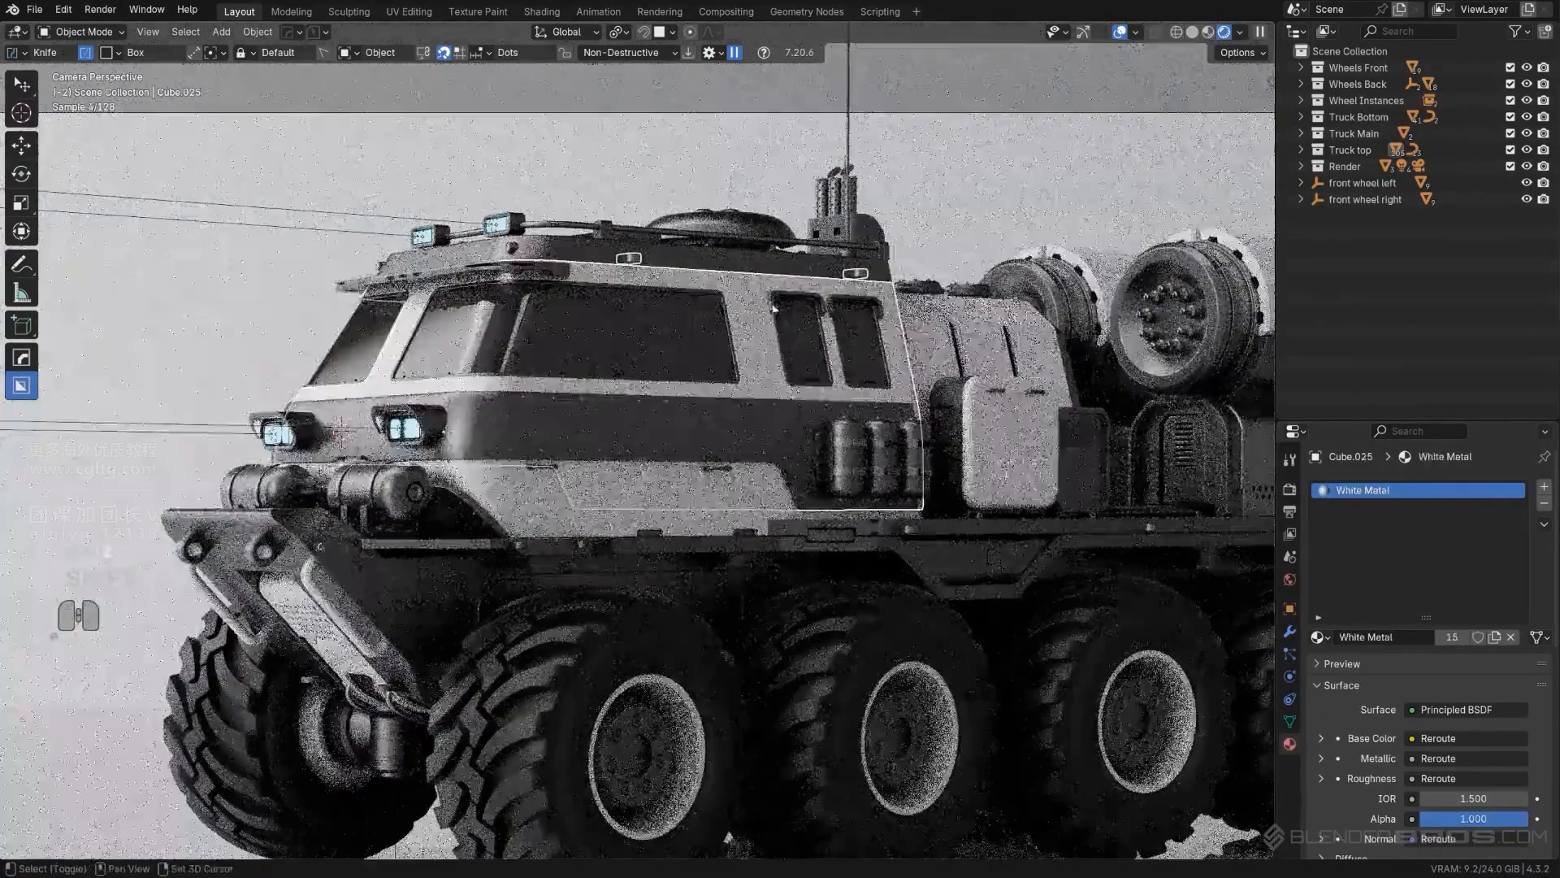
click(1544, 524)
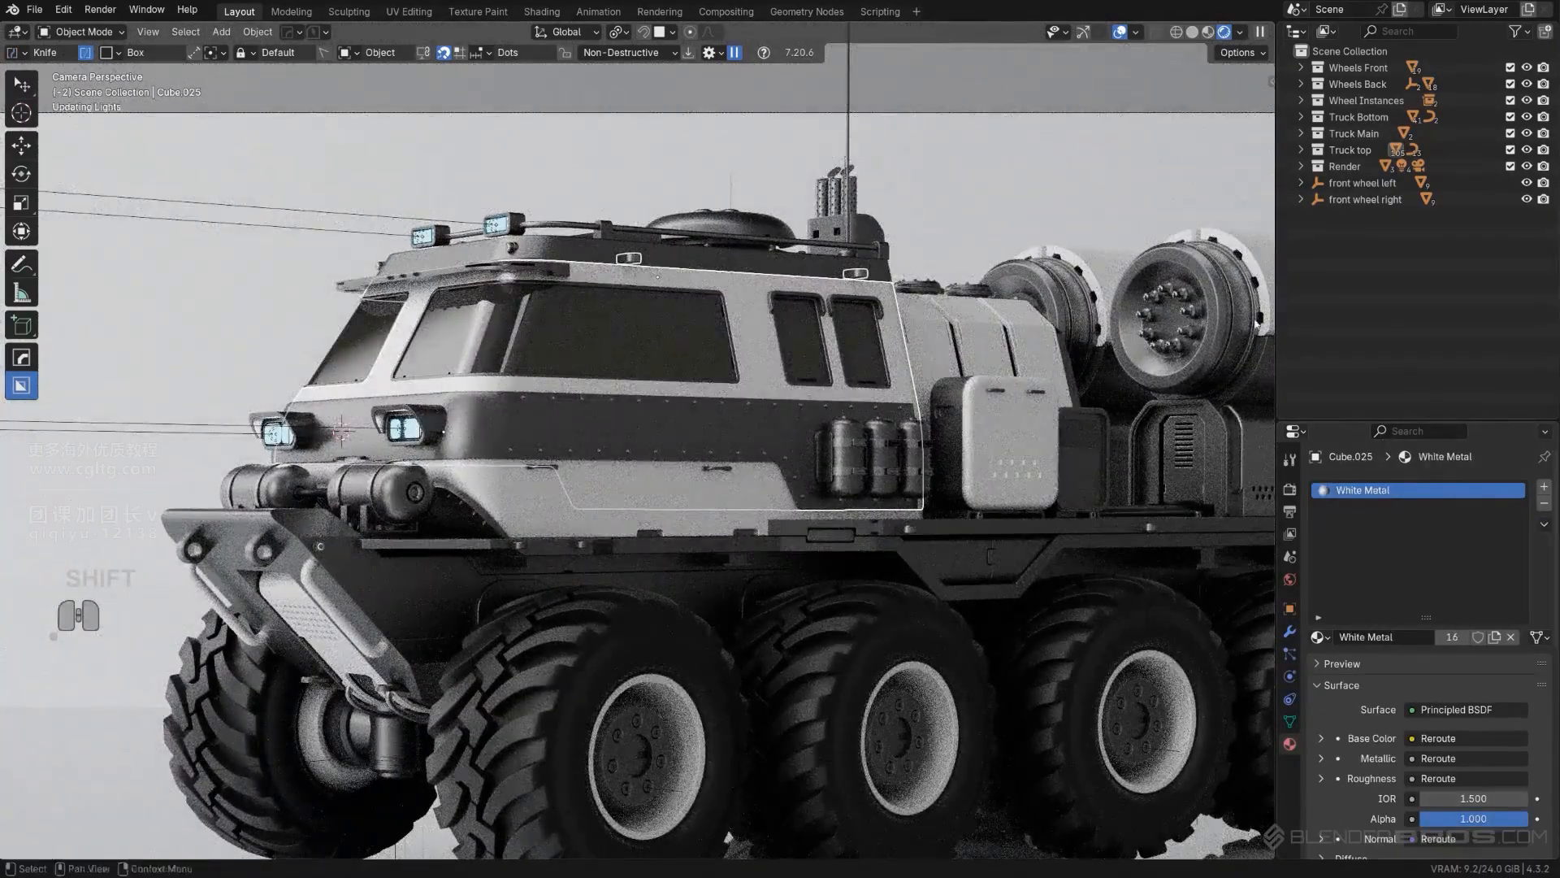
click(1059, 452)
key(ctrl+z)
key(ctrl+z)
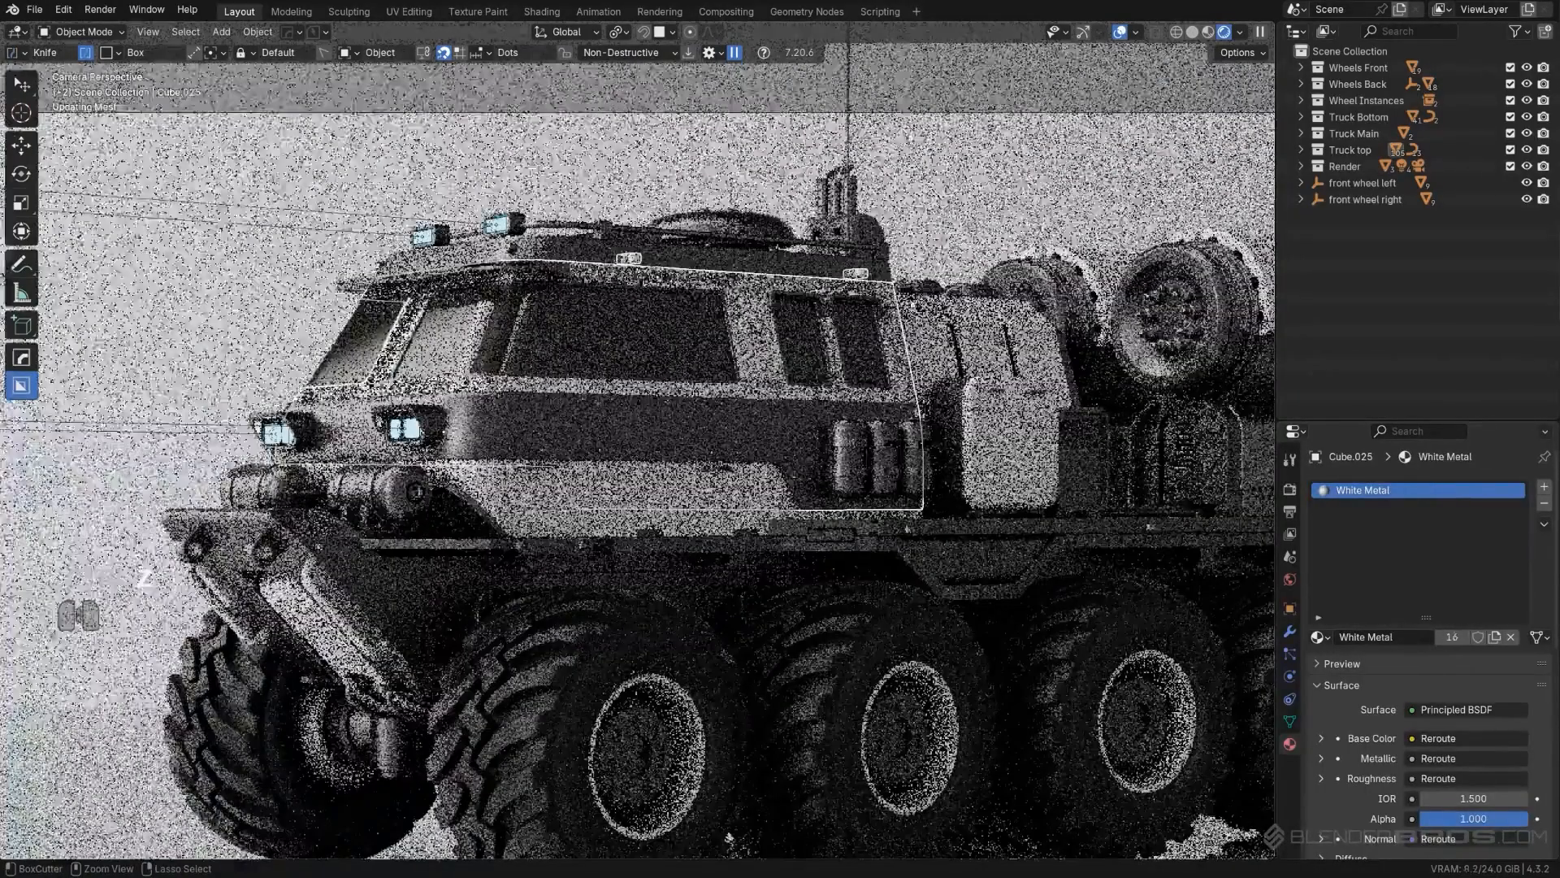
- Copy the Cyber Titanium material from the roof panel to the small roof-edge brackets
shift+click(706, 257)
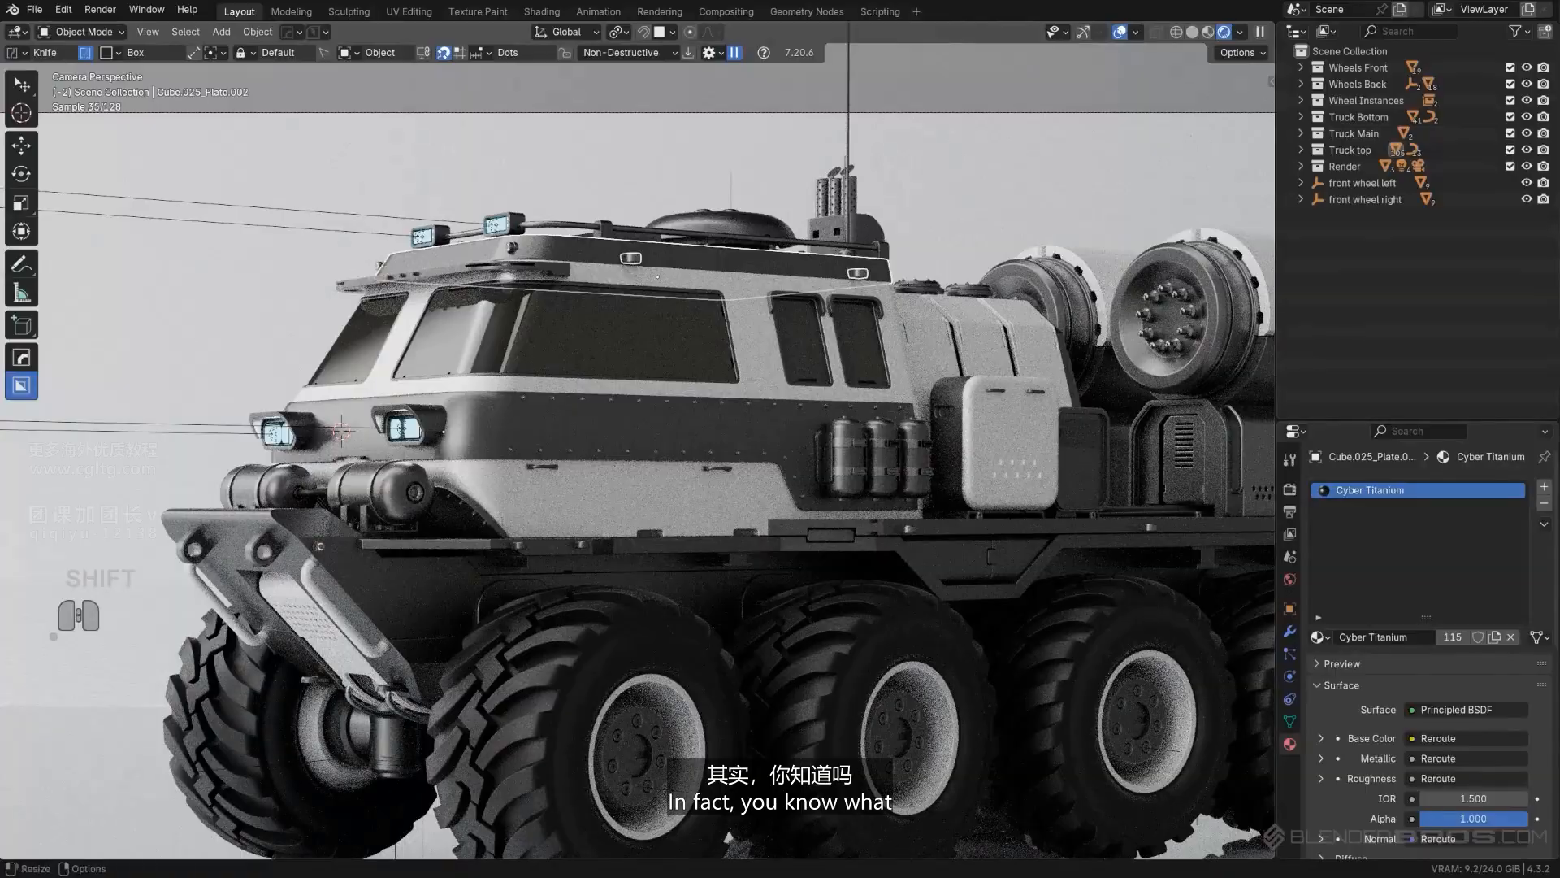
click(1544, 524)
click(1473, 559)
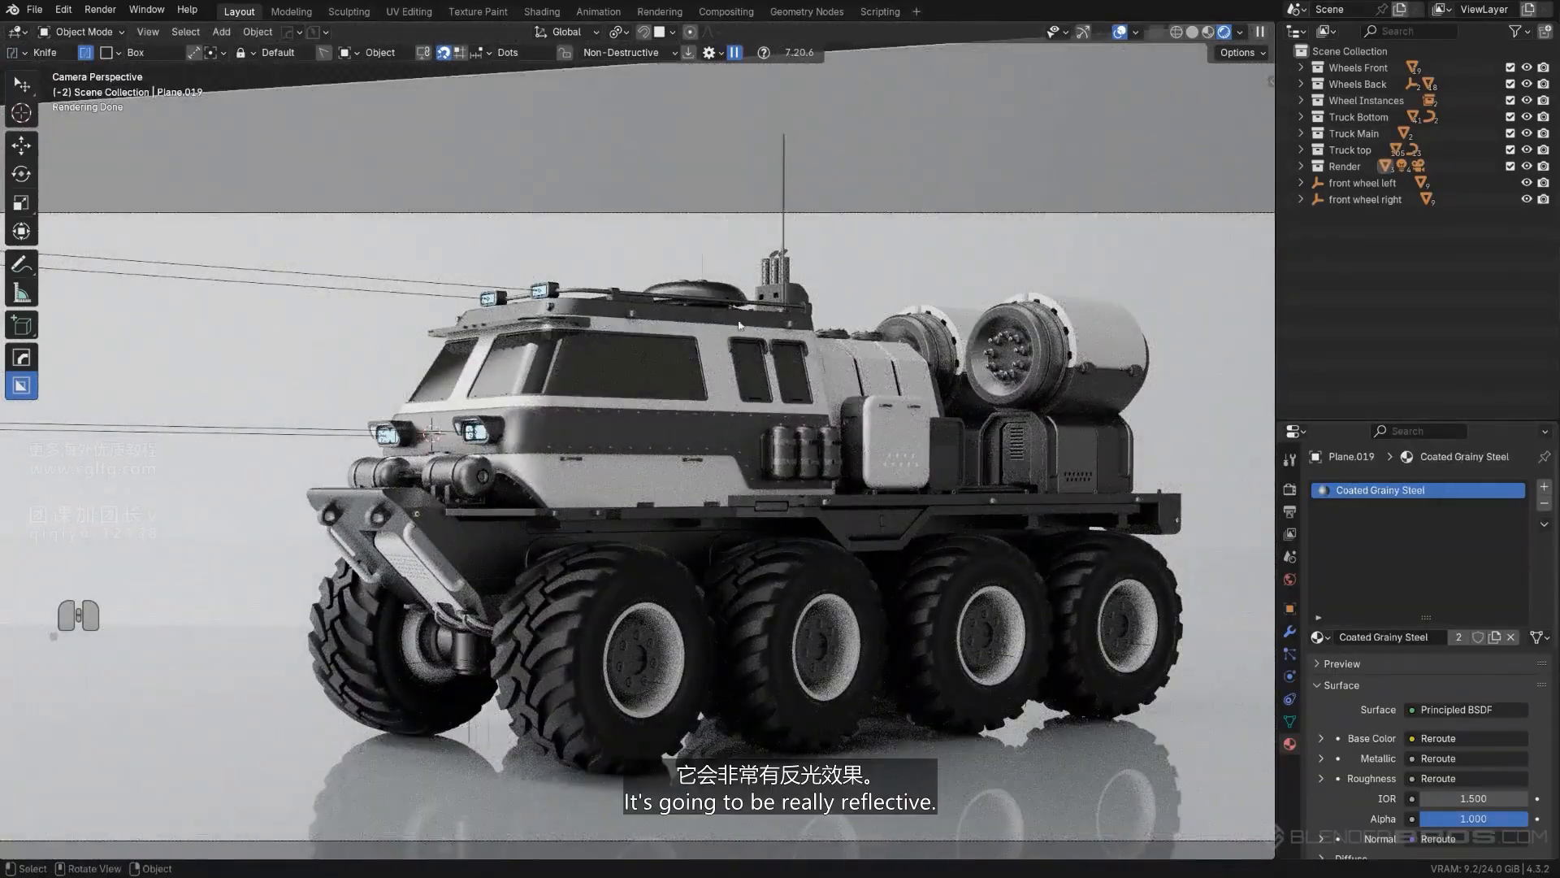
- Try the lower body panel's White Metal material on the ring of bolts in the front wheel hub
scroll(650, 318, up, 3)
scroll(639, 218, down, 3)
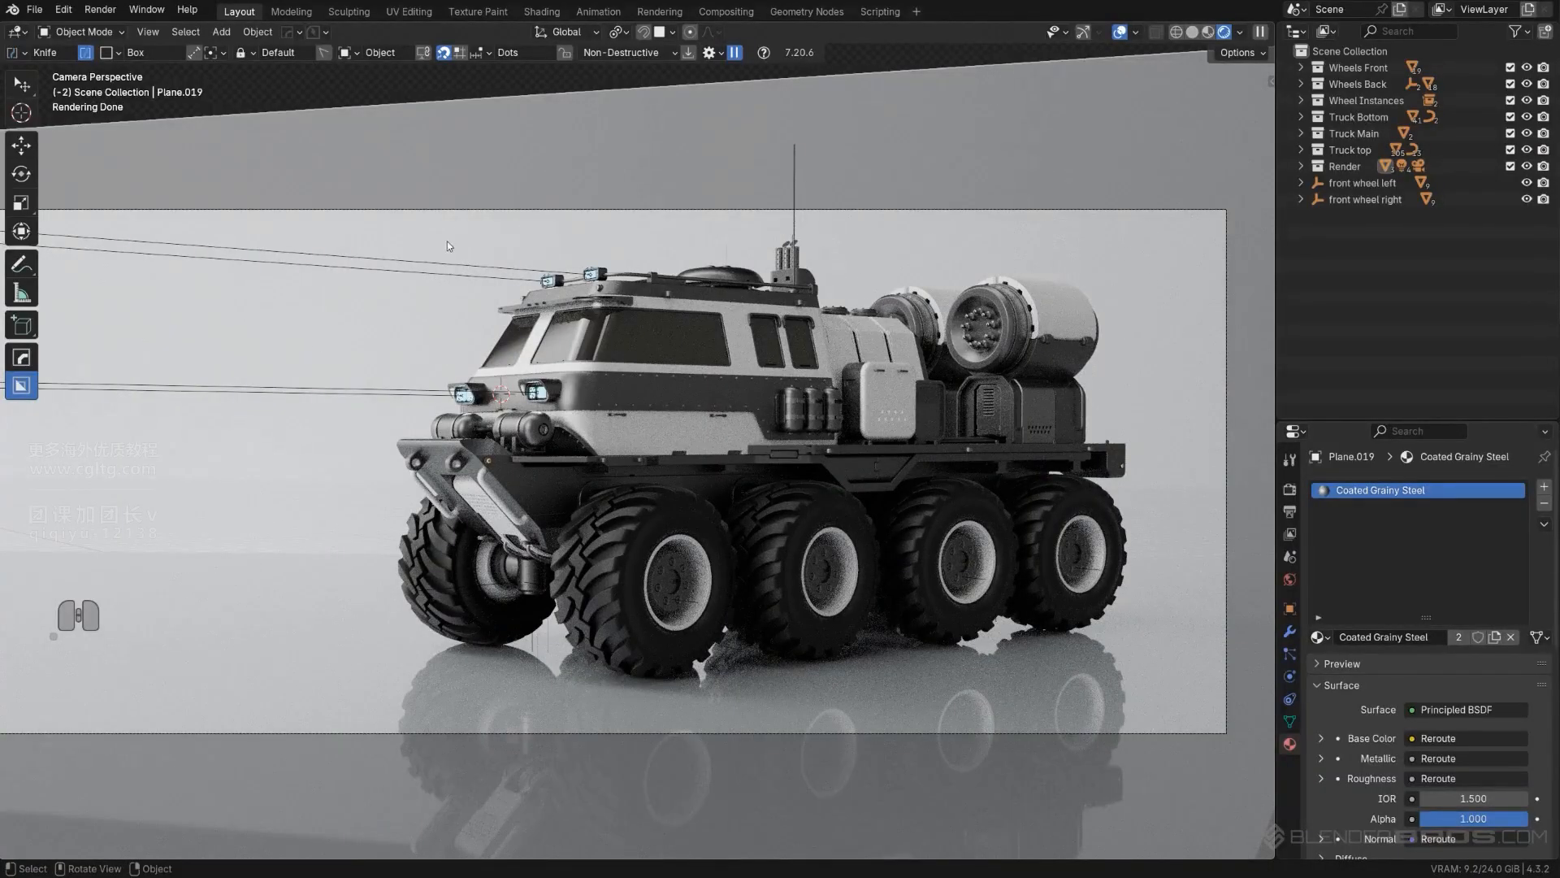
scroll(681, 594, up, 2)
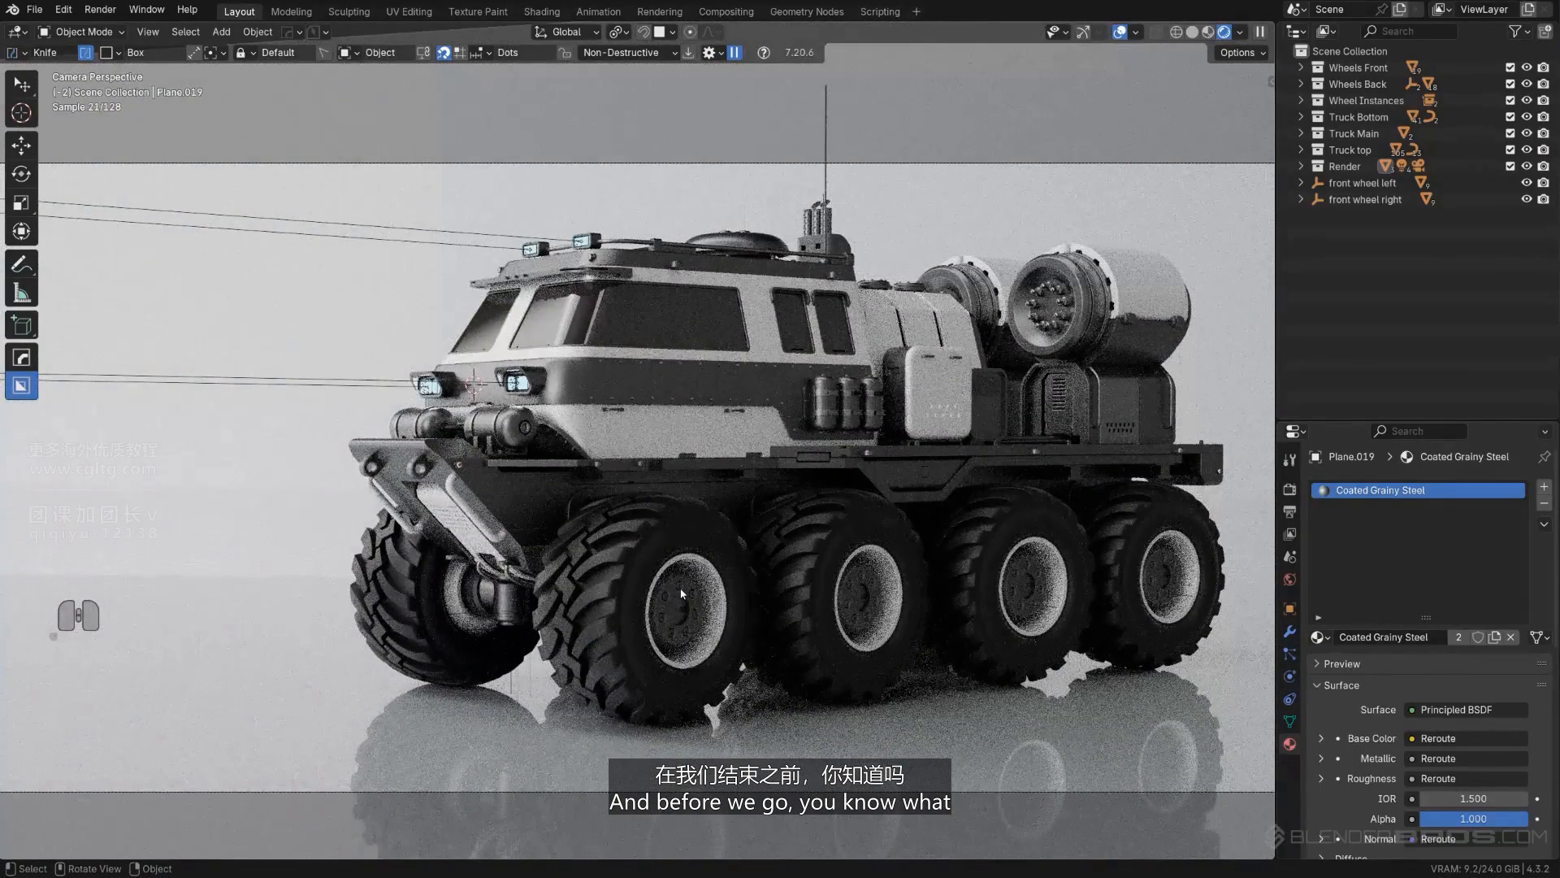
click(681, 593)
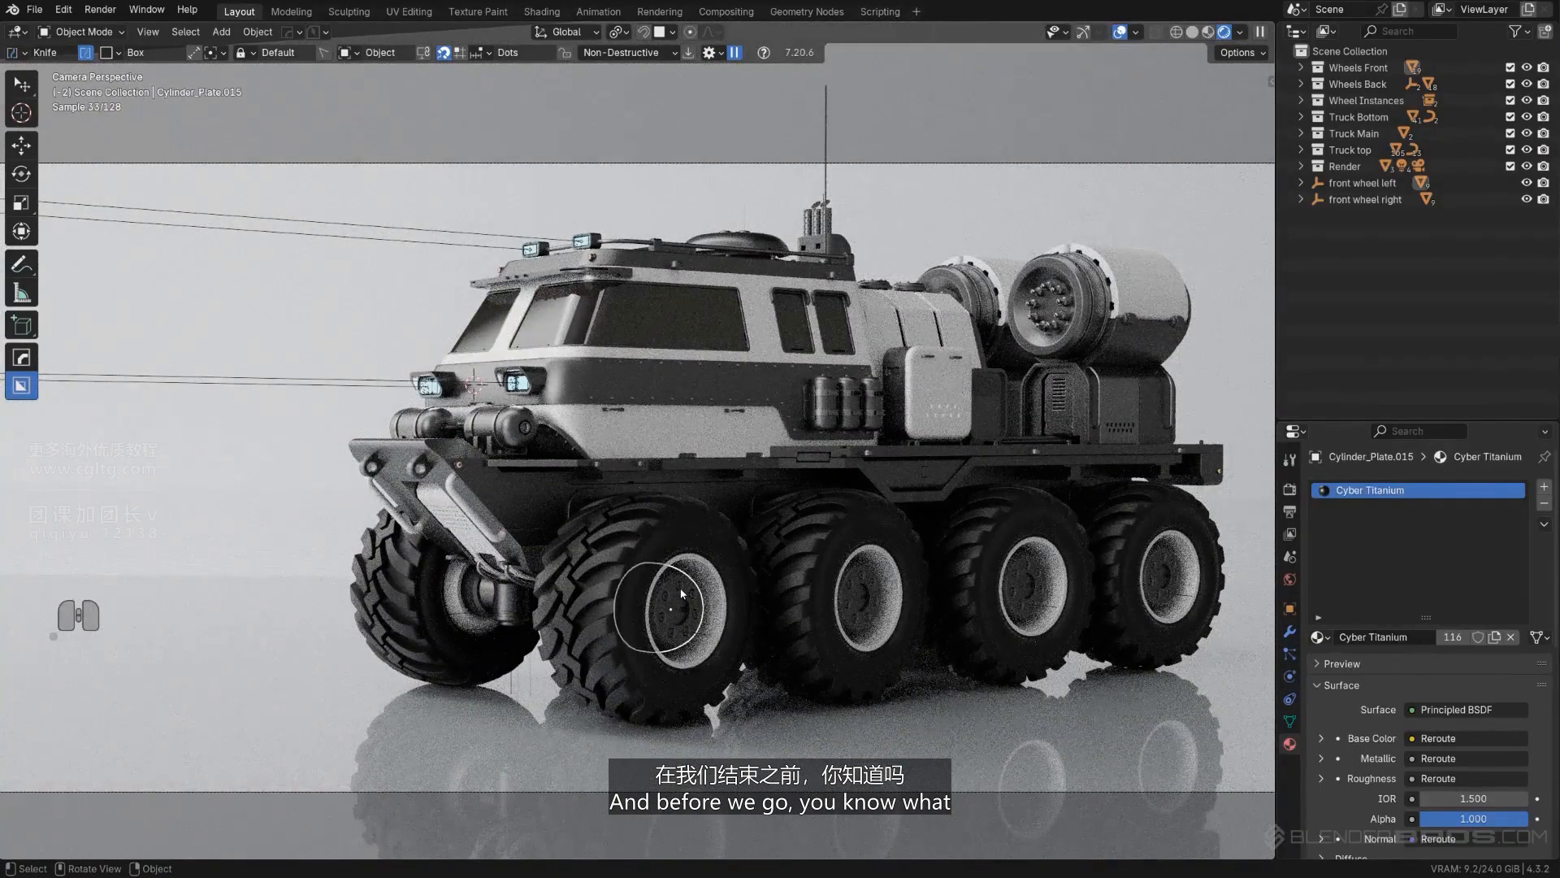
click(681, 593)
click(681, 592)
click(681, 592)
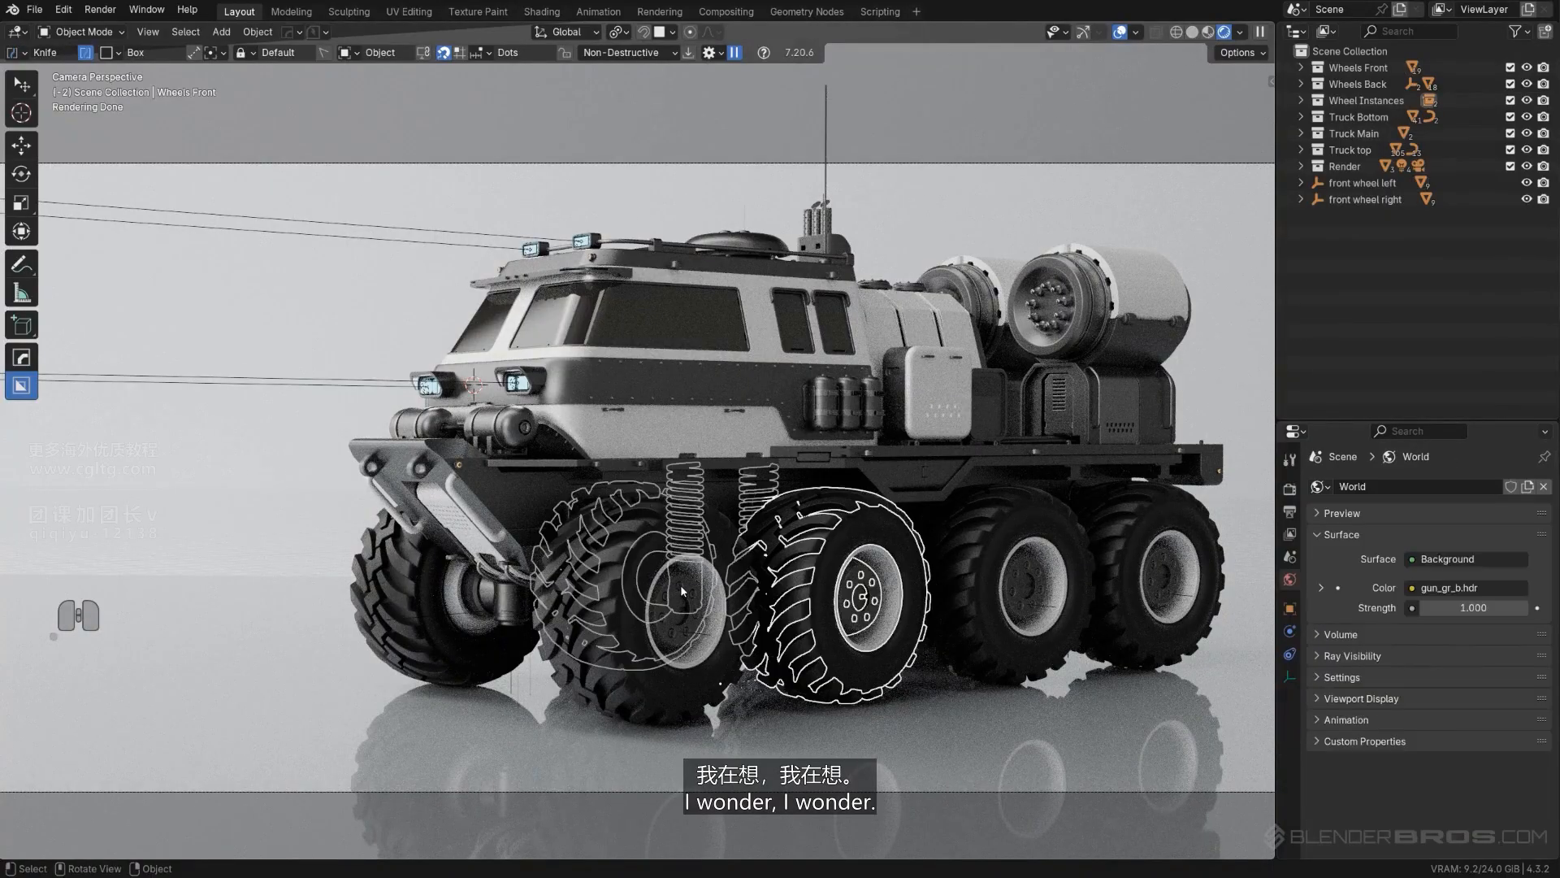
click(680, 583)
click(680, 584)
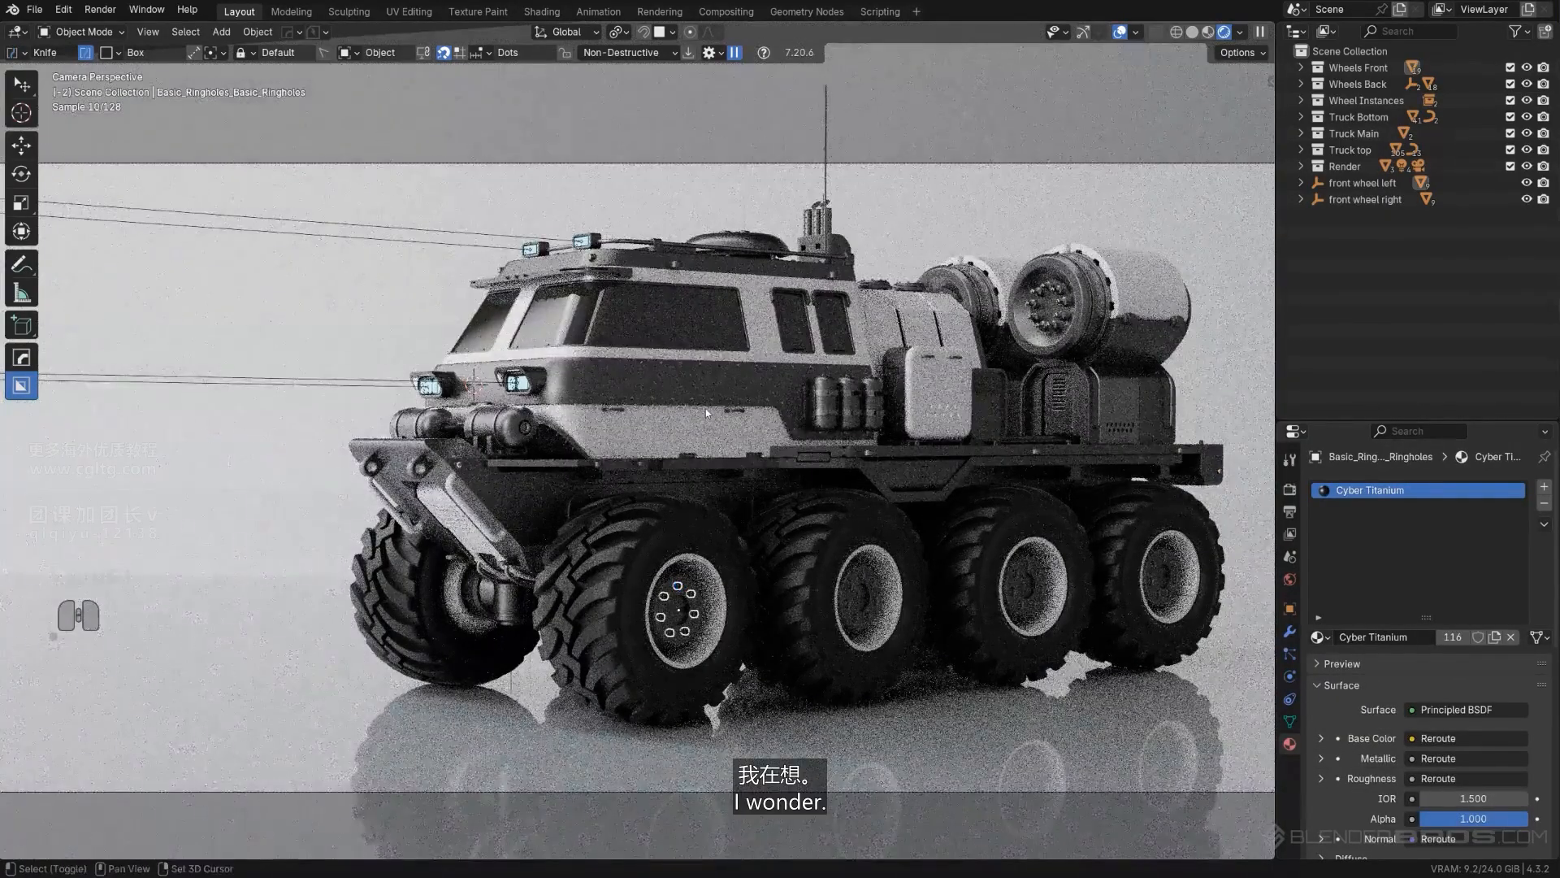
click(706, 413)
click(1544, 524)
click(1455, 560)
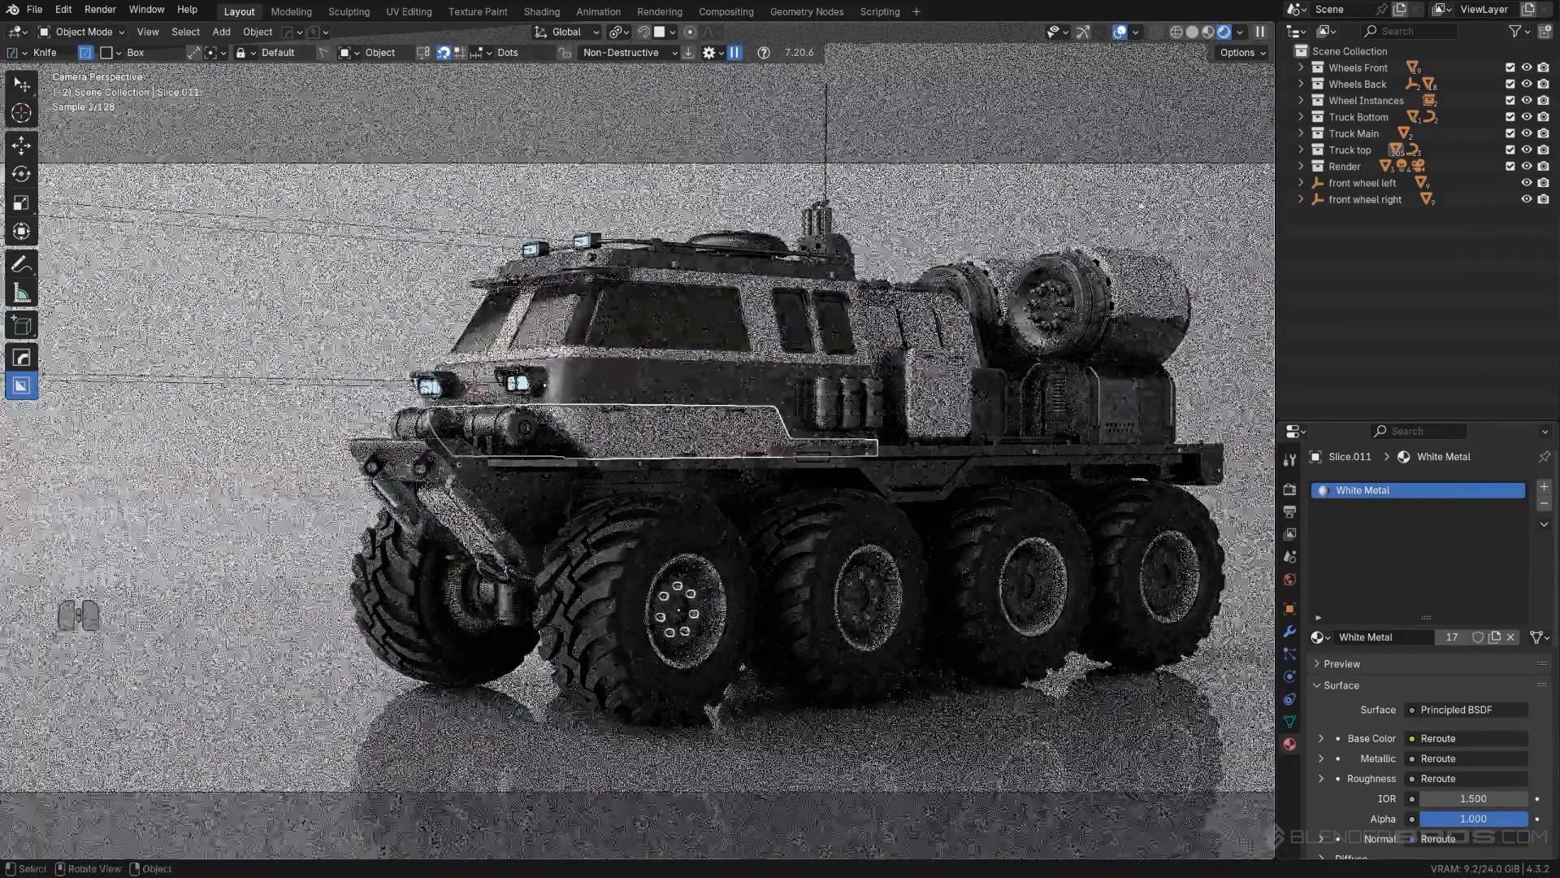
scroll(894, 691, down, 4)
click(891, 733)
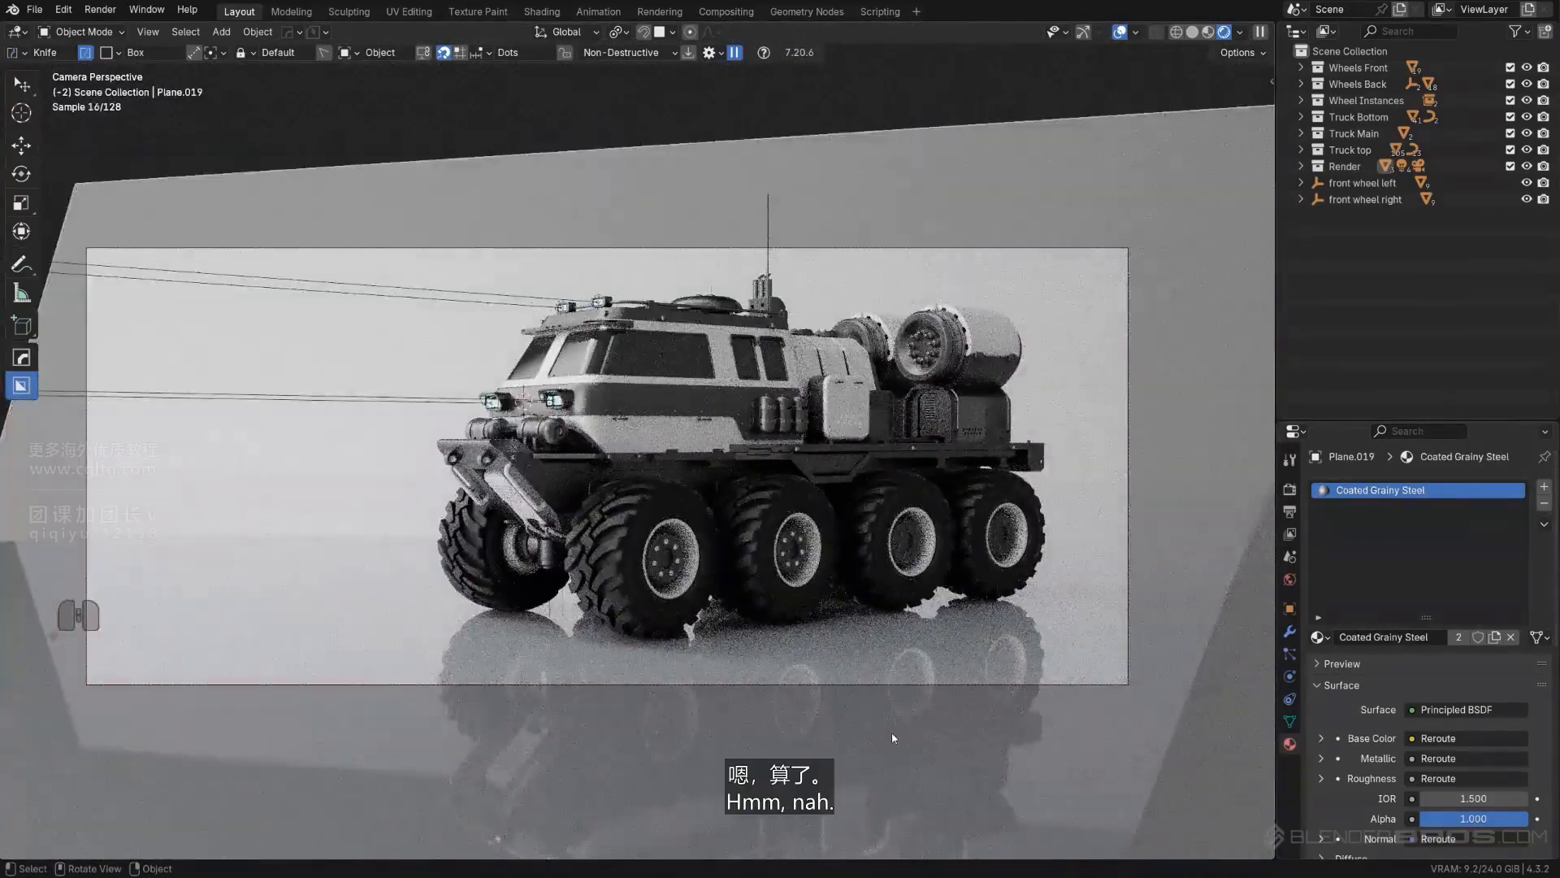
- Copy the Half Matt Steel material from the roof rail to the front wheel hub's ring of bolts
scroll(702, 611, up, 4)
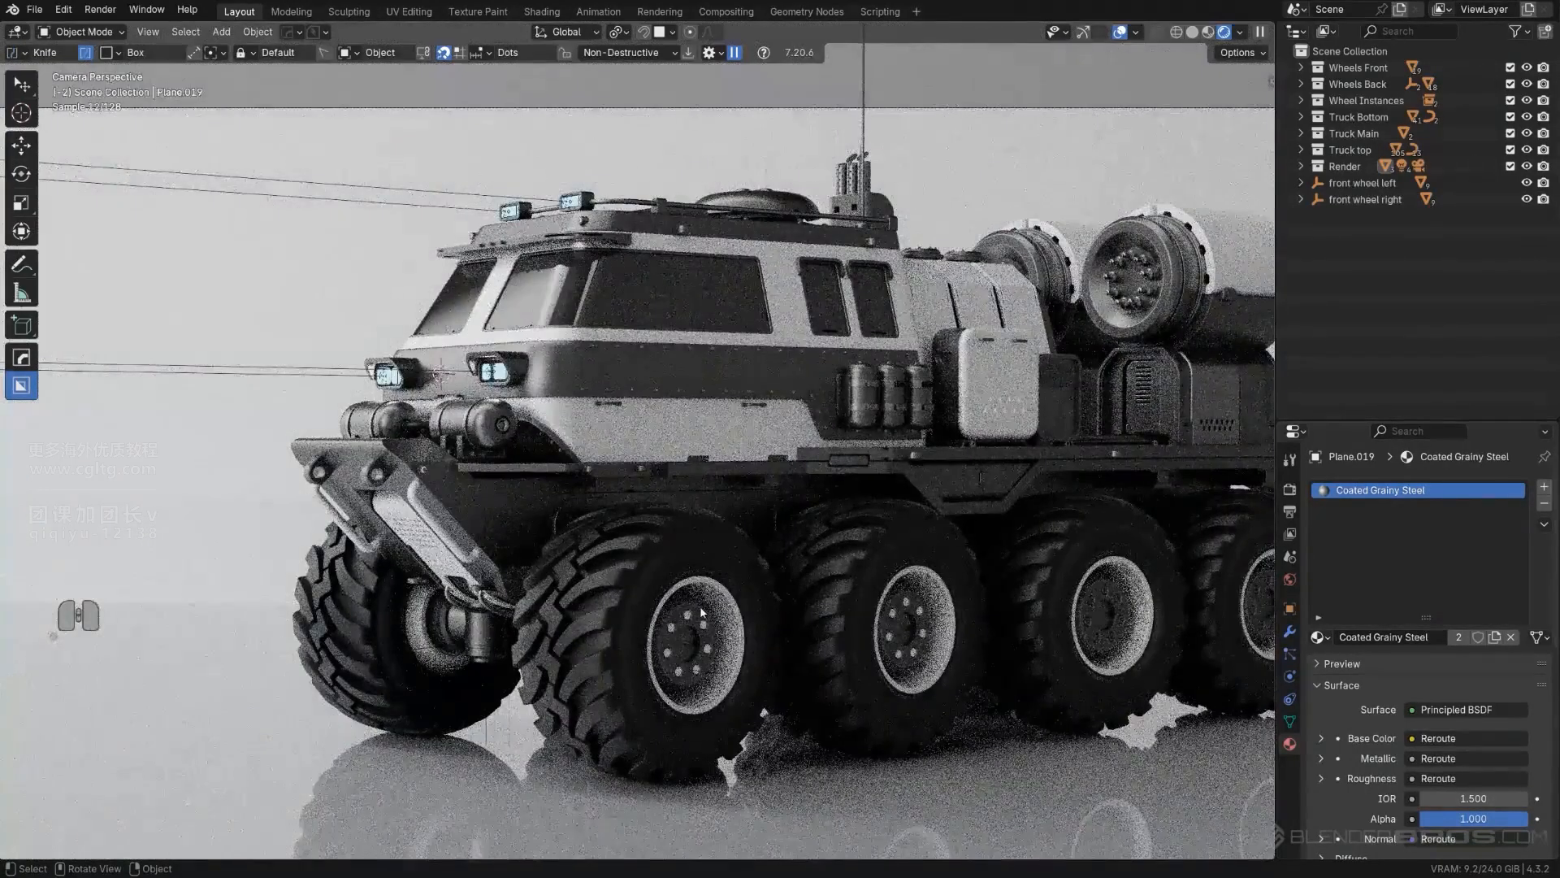
click(702, 611)
click(703, 210)
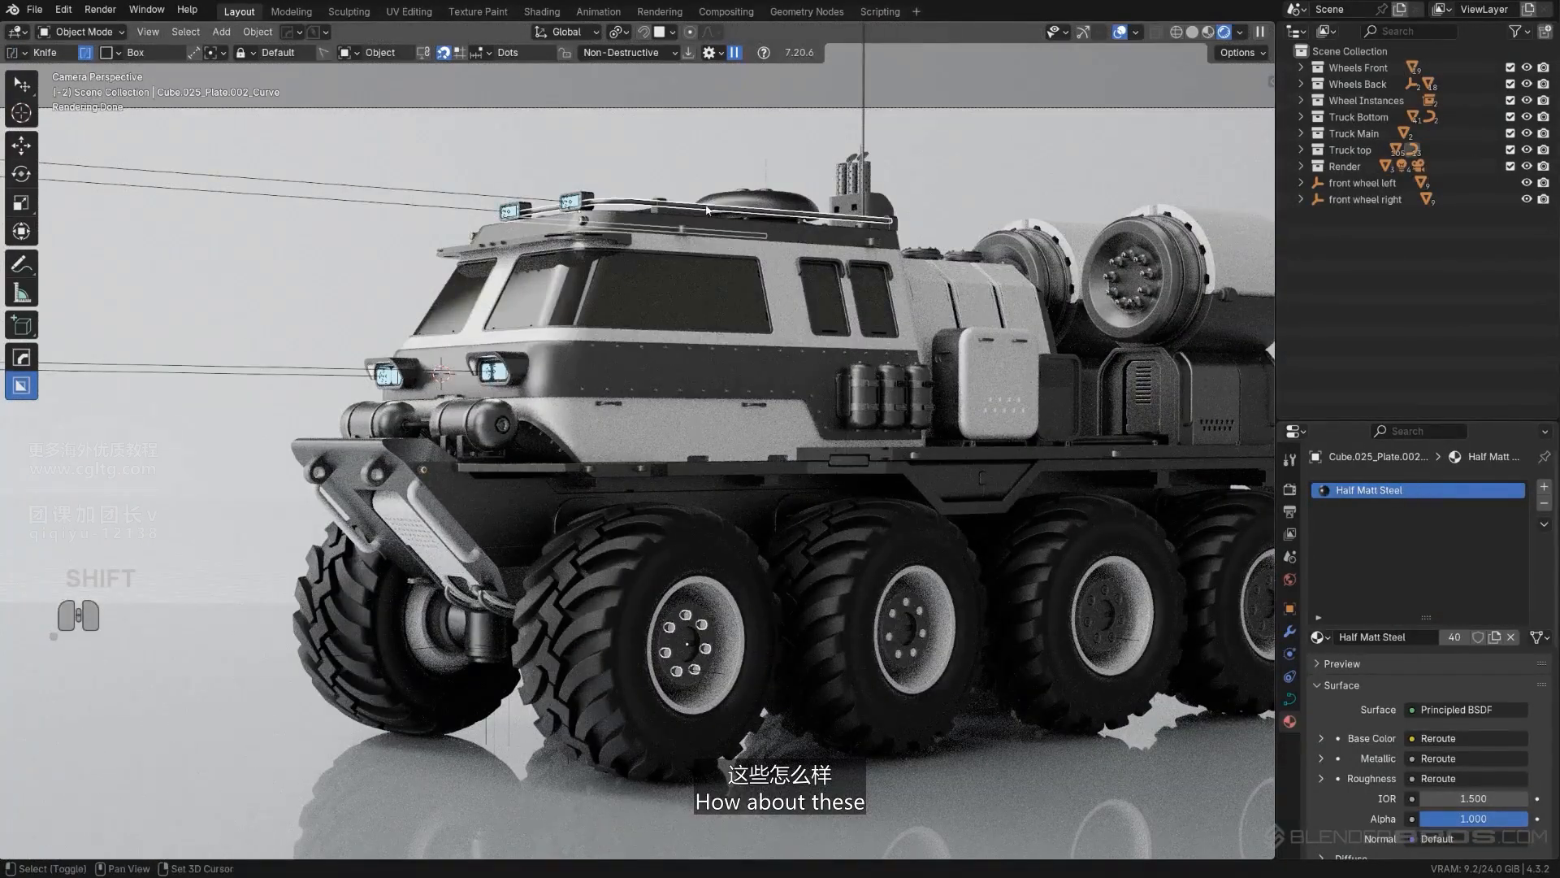
click(1544, 523)
click(1532, 560)
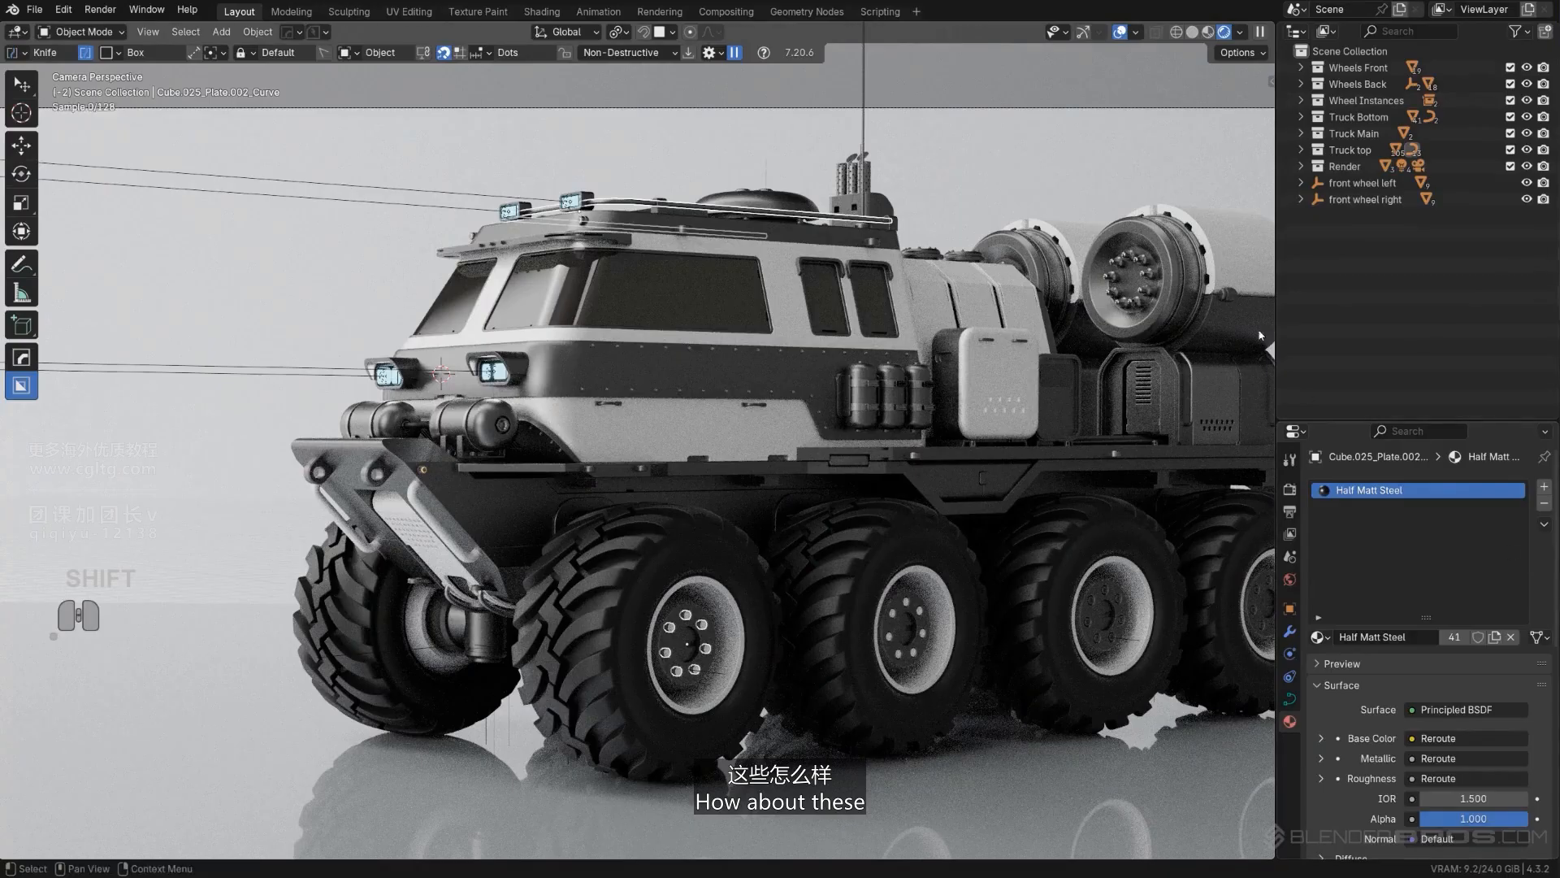
click(1020, 752)
- Give the rear wheel hub's ring of bolts the same Half Matt Steel material as the roof rail
scroll(965, 491, down, 2)
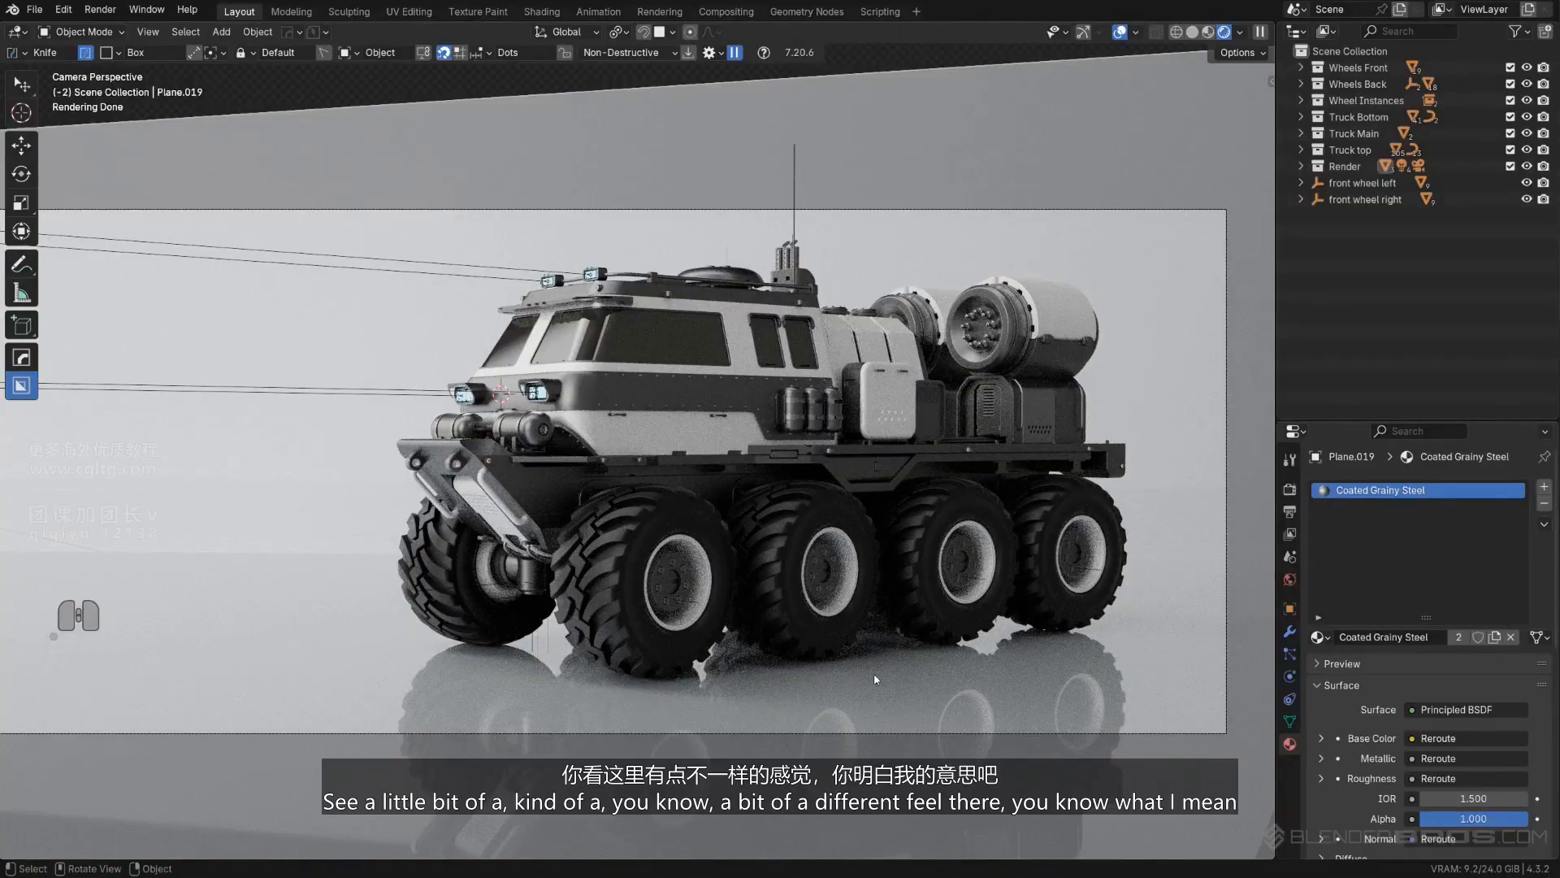
click(963, 541)
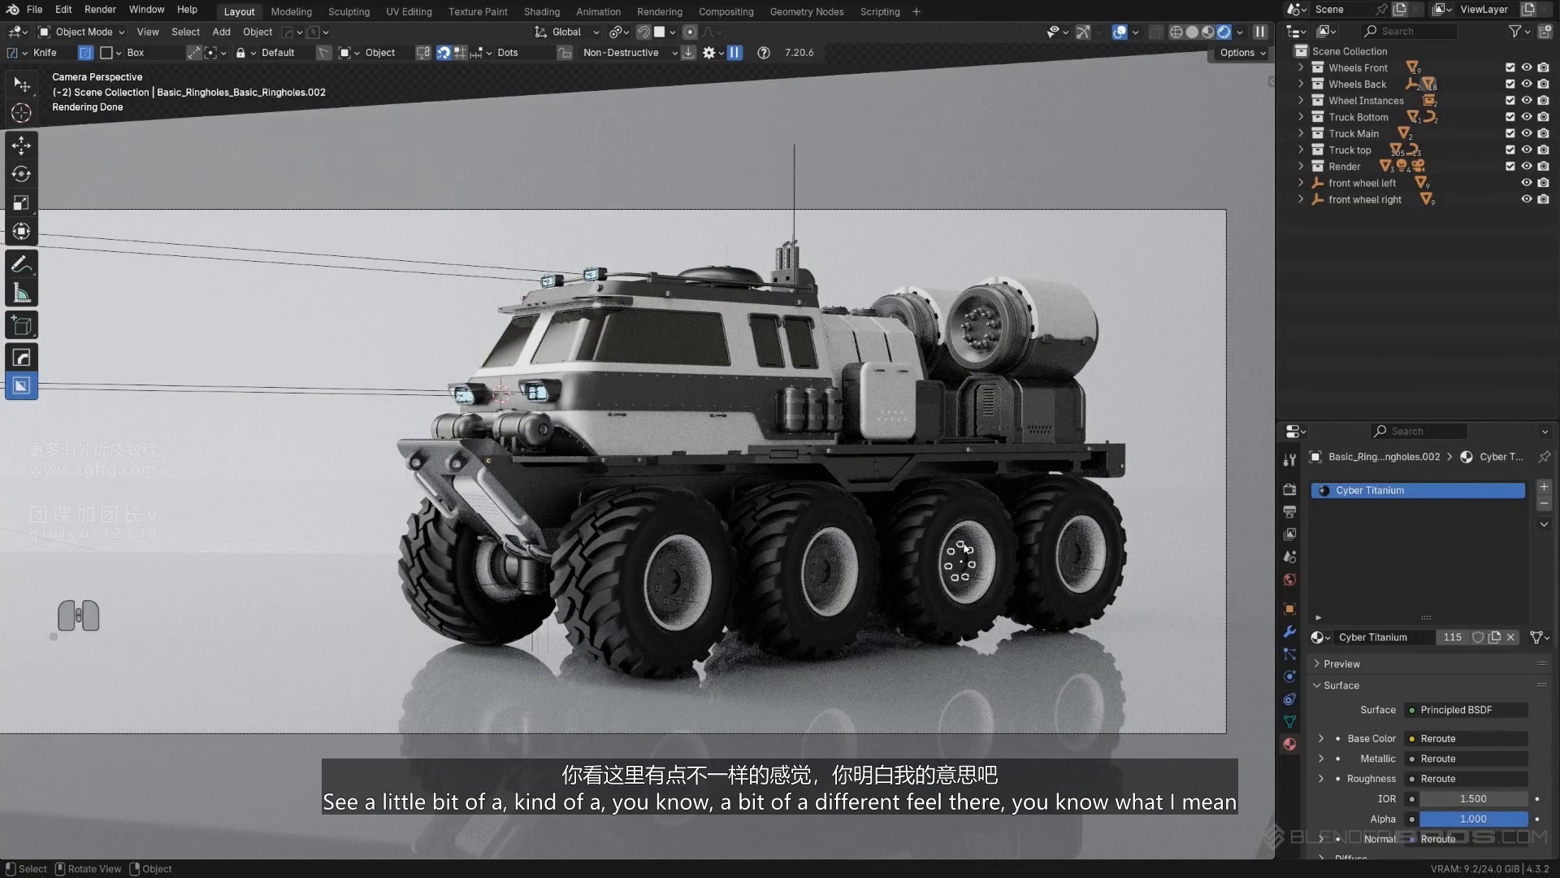
click(744, 284)
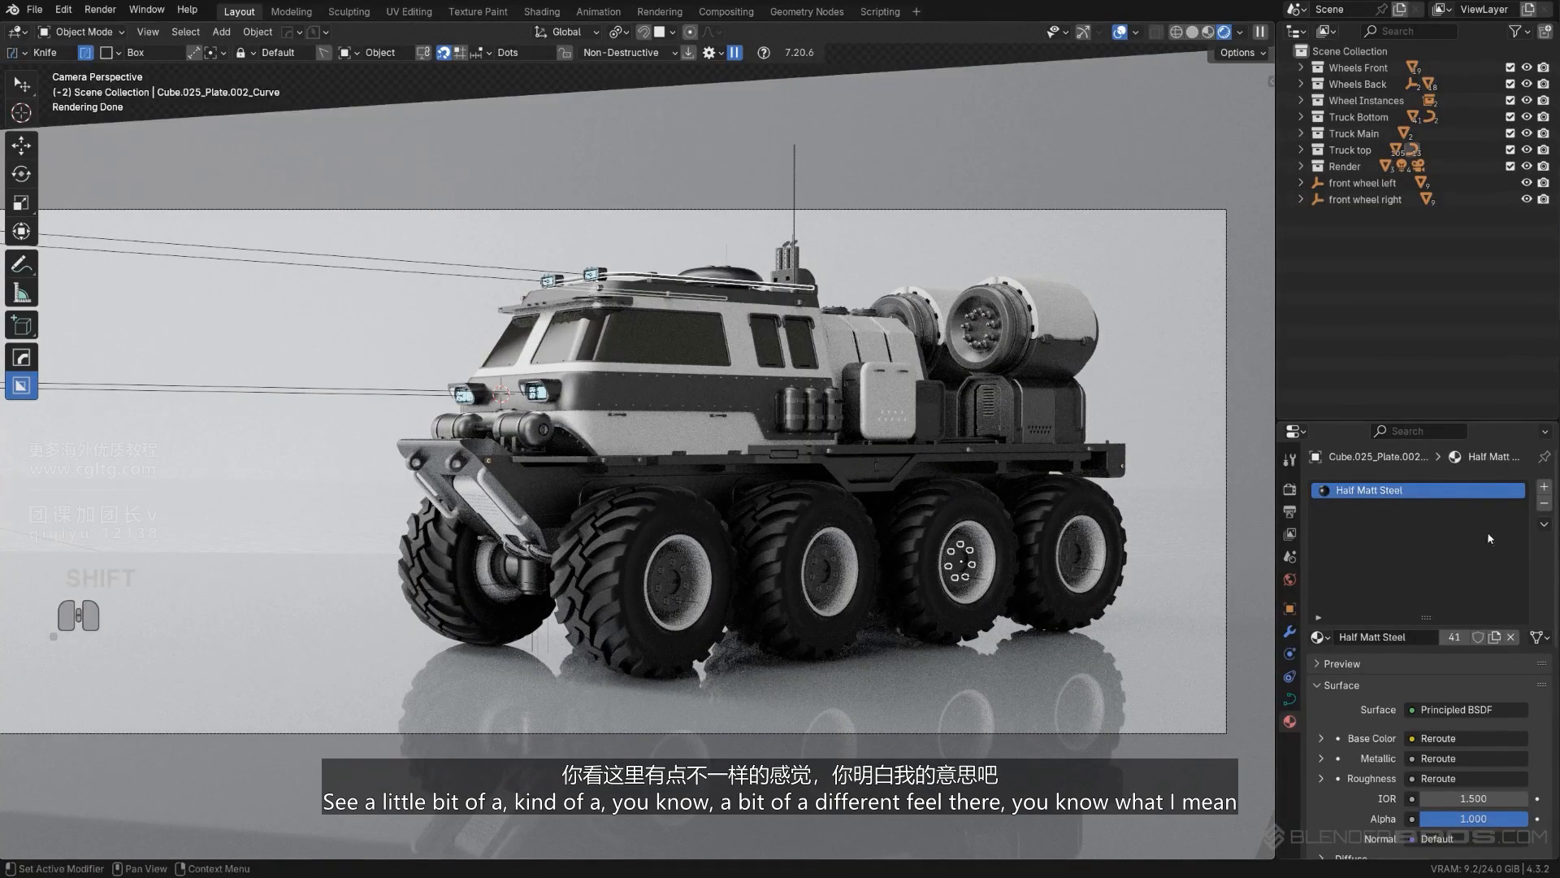
click(1546, 528)
click(1549, 560)
click(1160, 148)
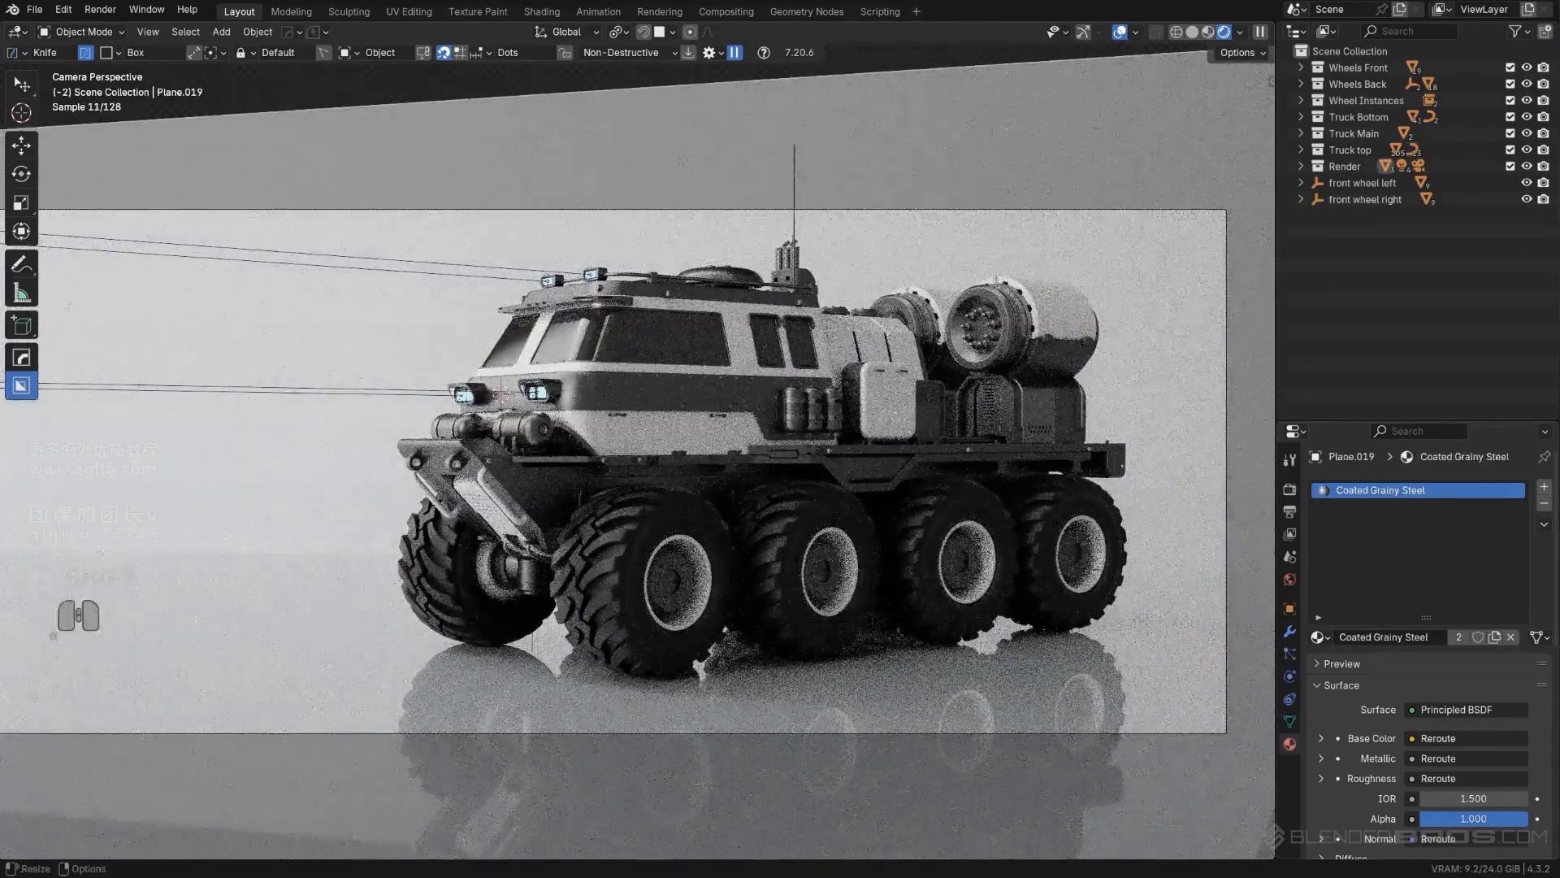
scroll(872, 755, down, 2)
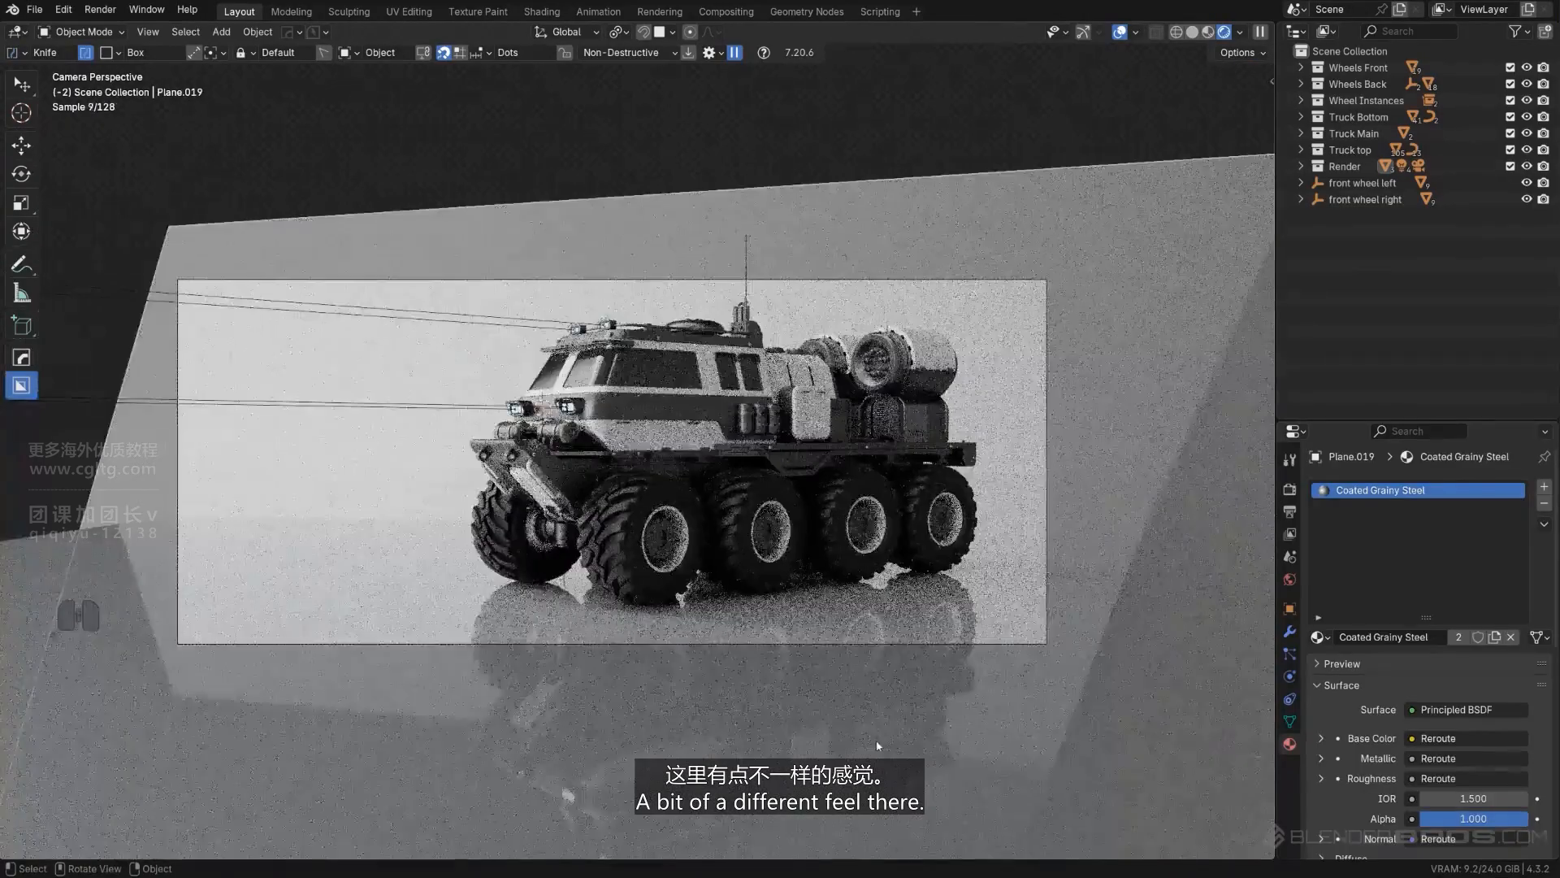
scroll(852, 727, up, 2)
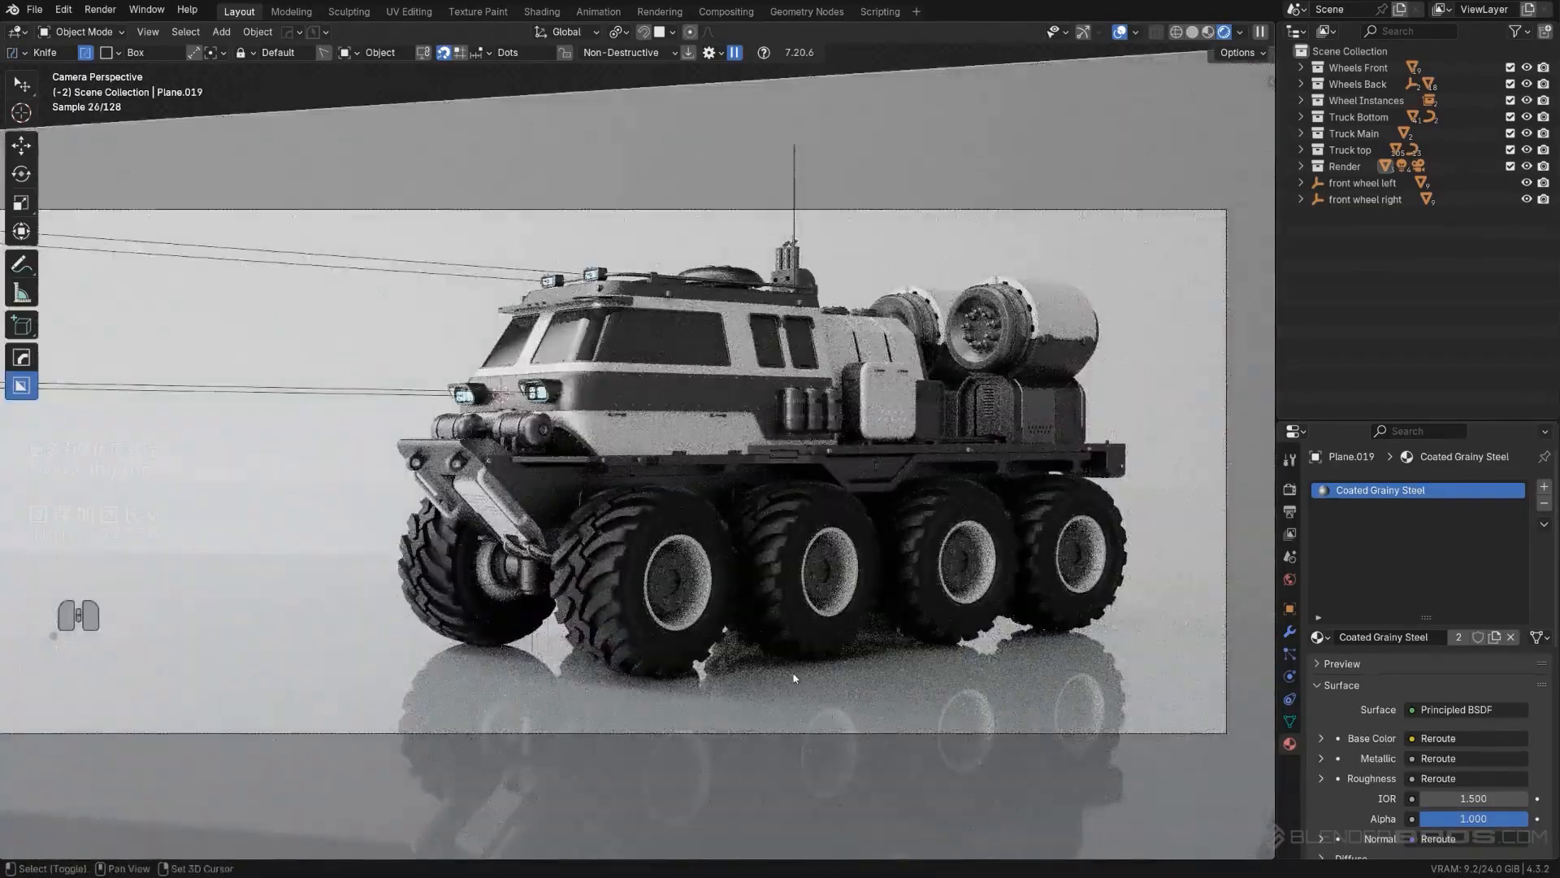
shift+middle_drag(794, 677, 804, 677)
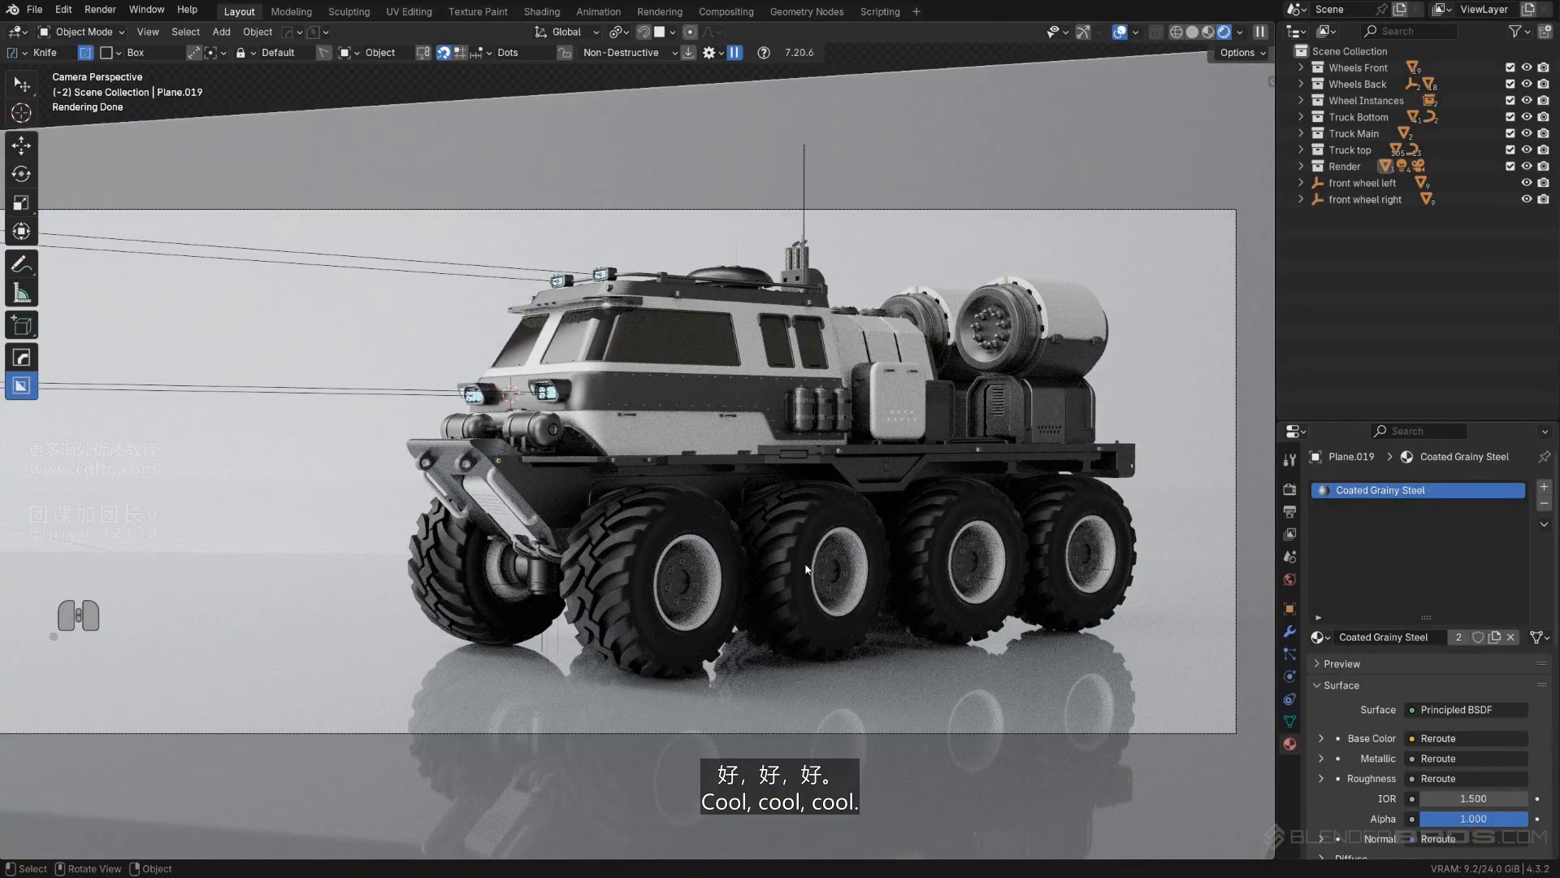
- Move the rounded rectangular cutter in the ledge below the side tanks about 0.05 m deeper along its local Z axis, and return to the camera view
click(797, 453)
middle_drag(816, 423, 870, 521)
scroll(853, 455, up, 4)
shift+middle_drag(853, 439, 685, 523)
scroll(685, 522, up, 6)
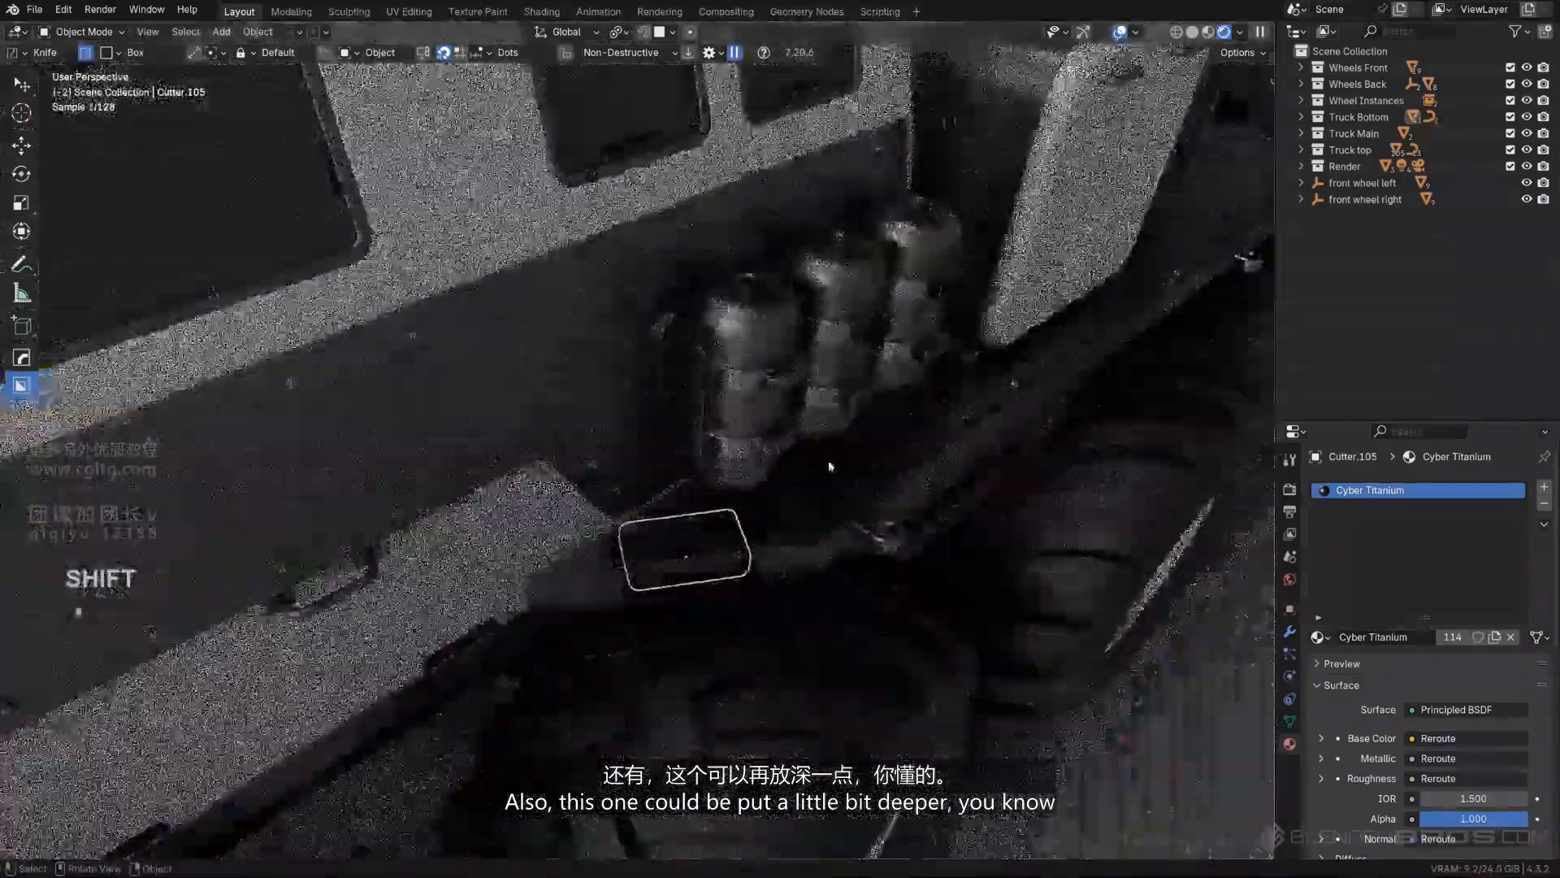
key(g)
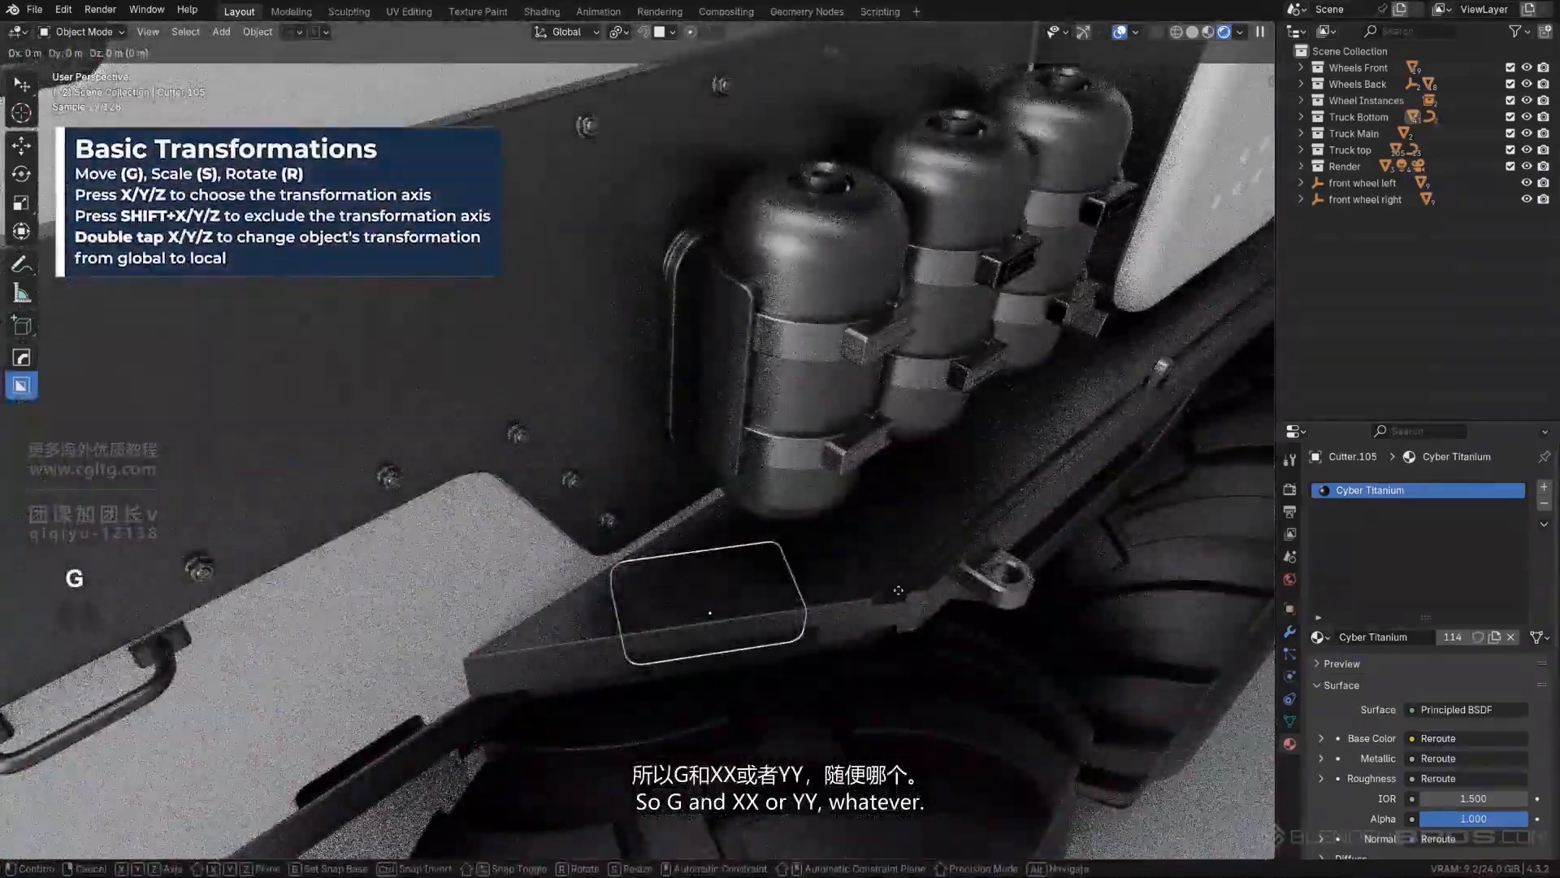
key(x)
key(x)
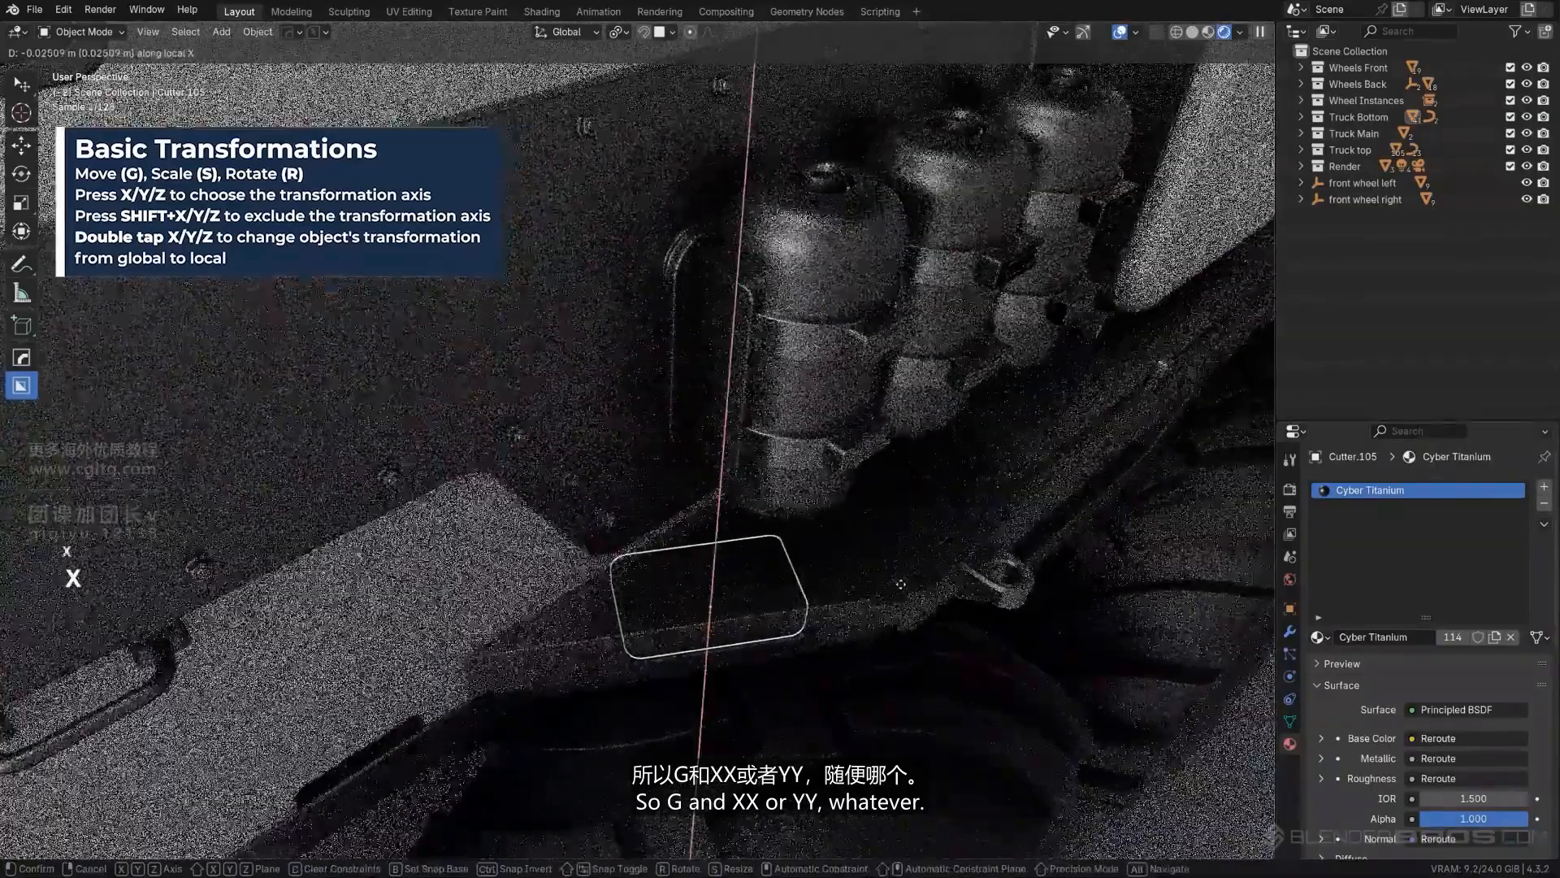
key(y)
key(y)
key(z)
key(z)
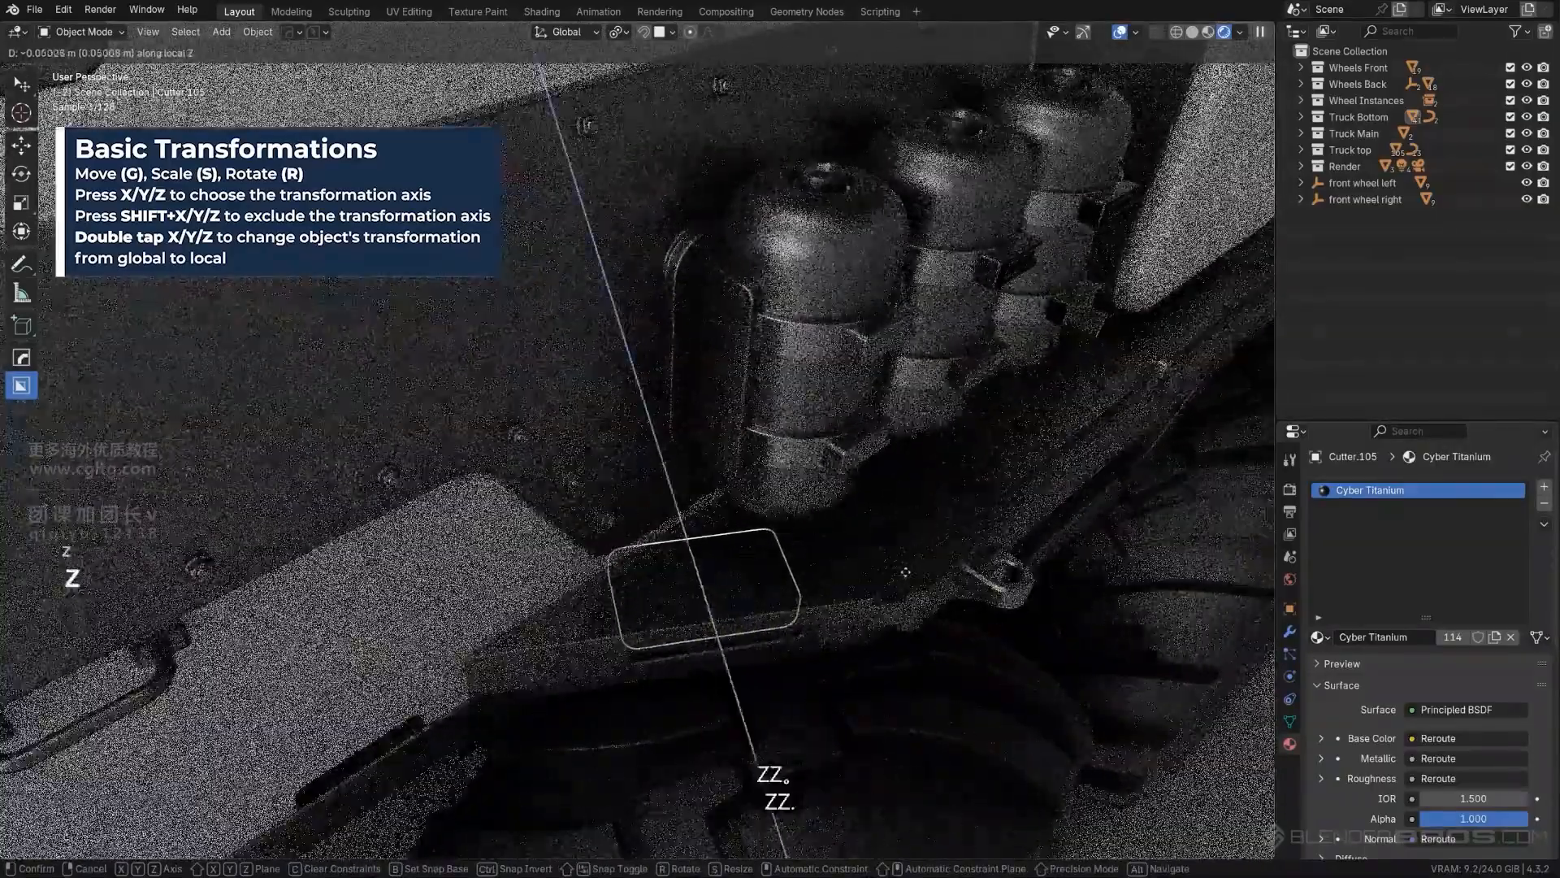
key(shift)
click(911, 578)
key(KP_0)
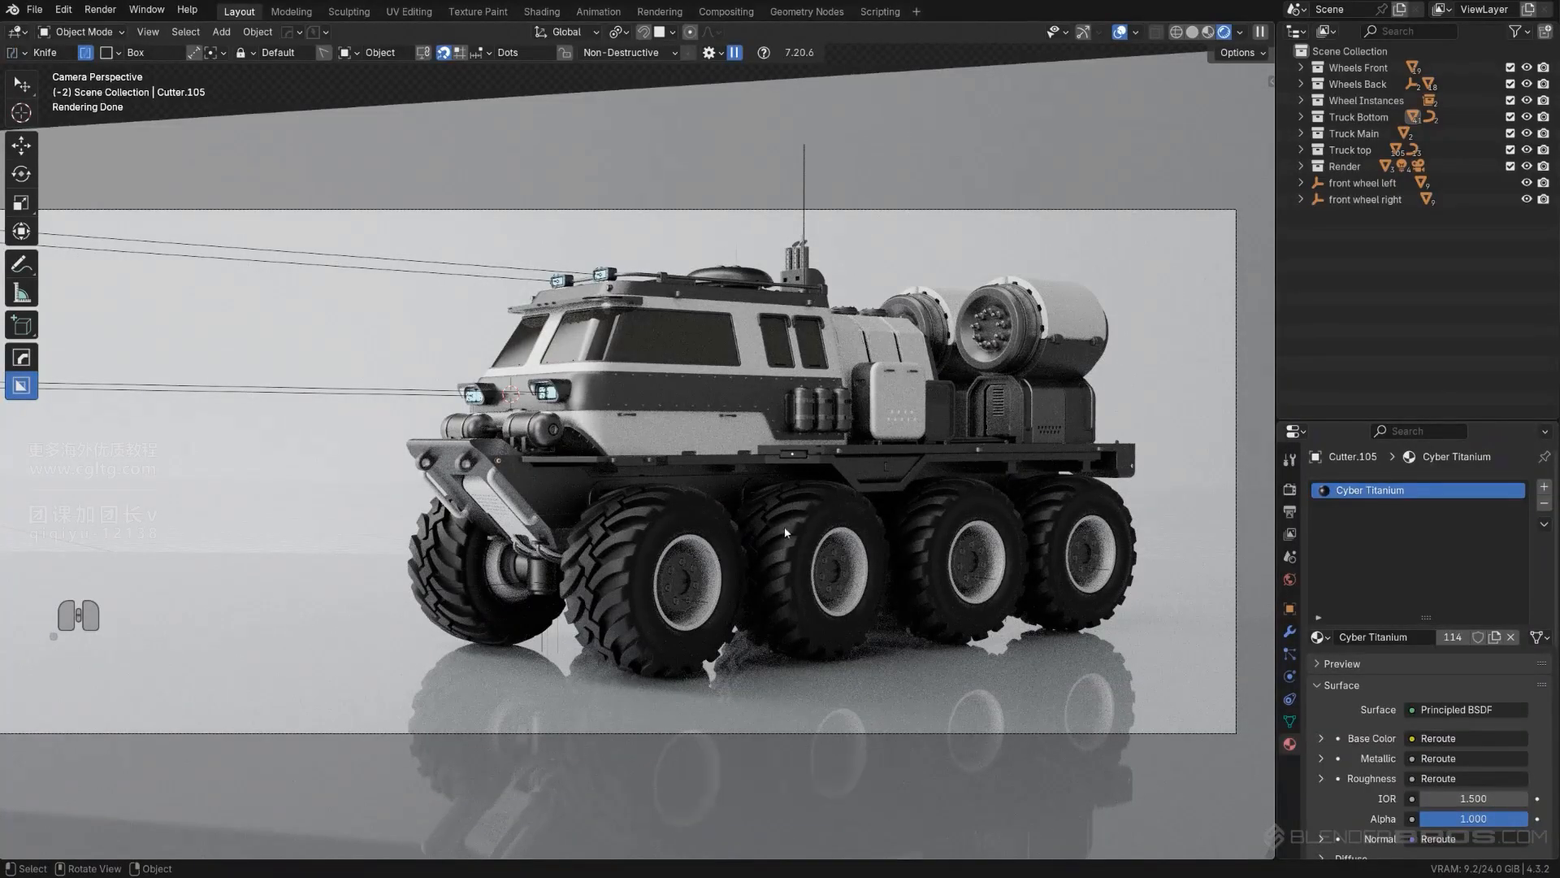
- Save the truck scene under the new file name Decals.blend
click(808, 458)
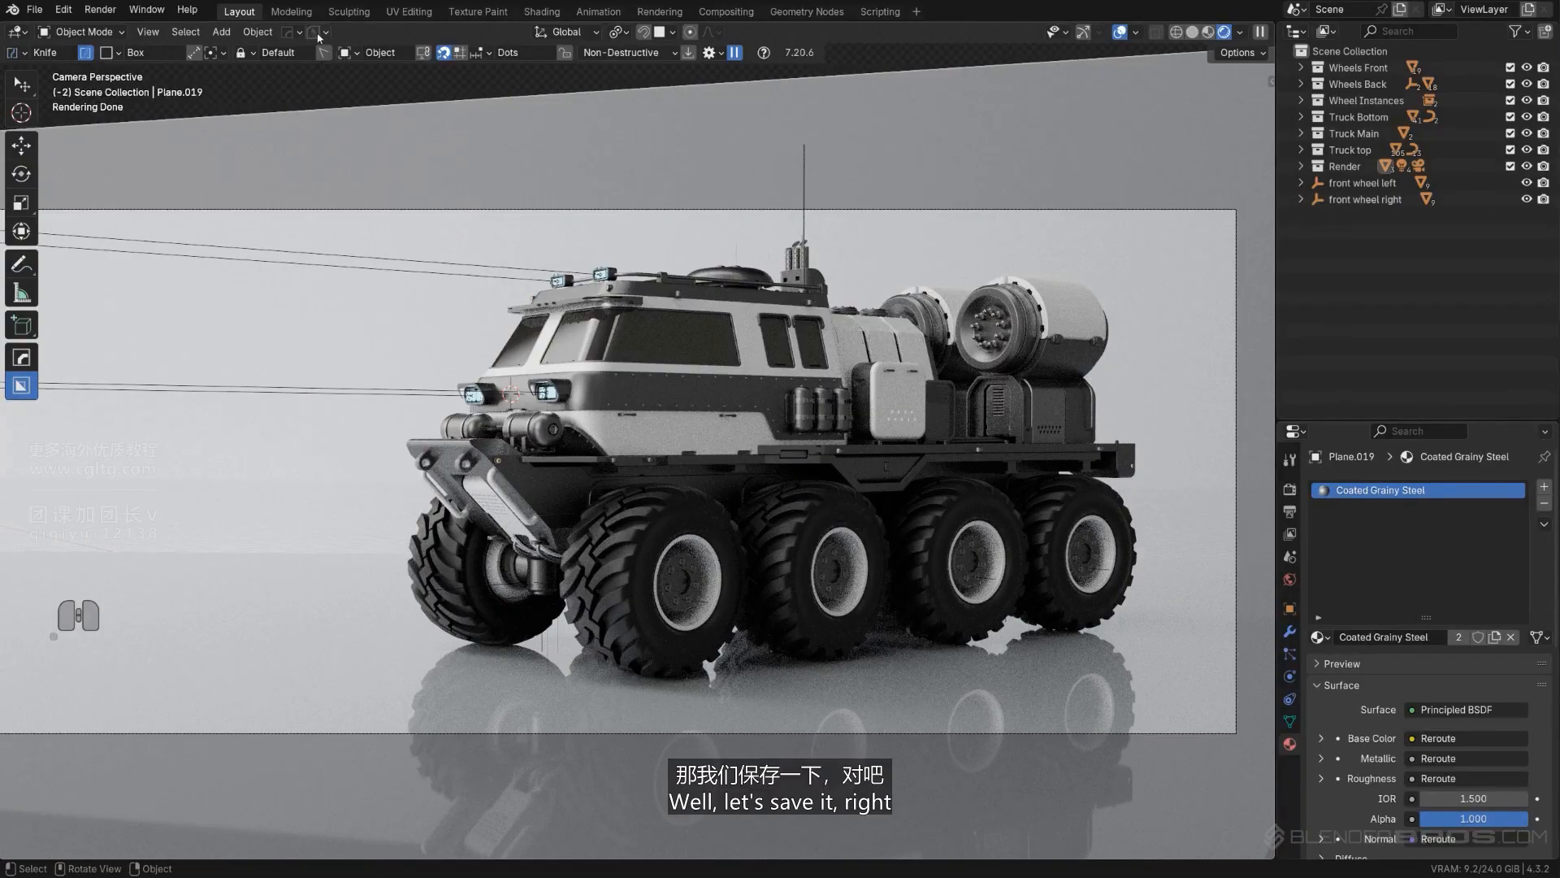
click(36, 10)
click(59, 171)
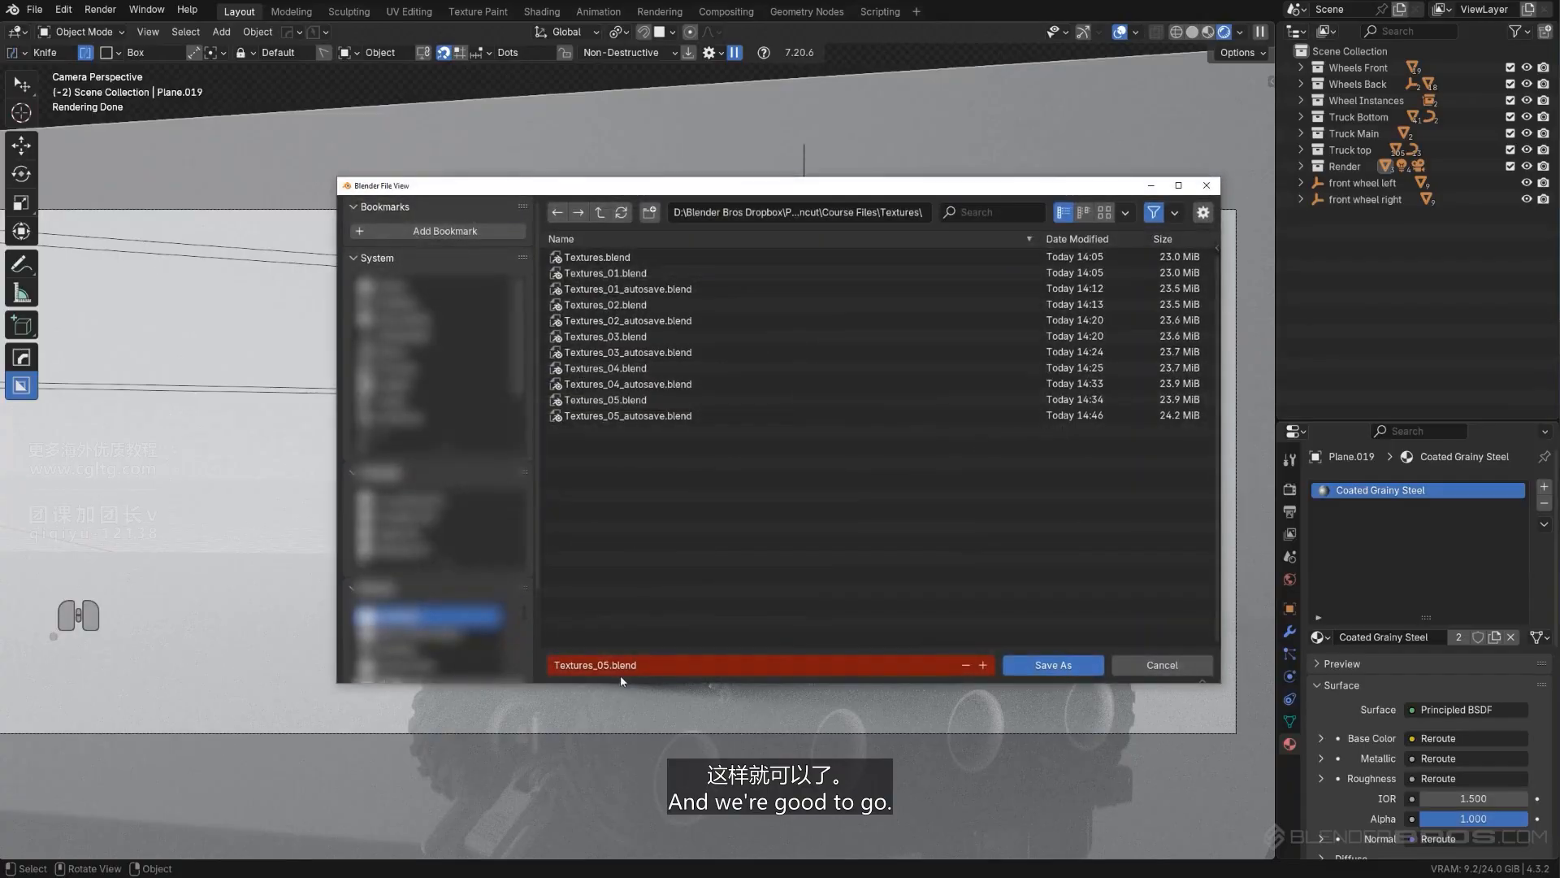
click(612, 666)
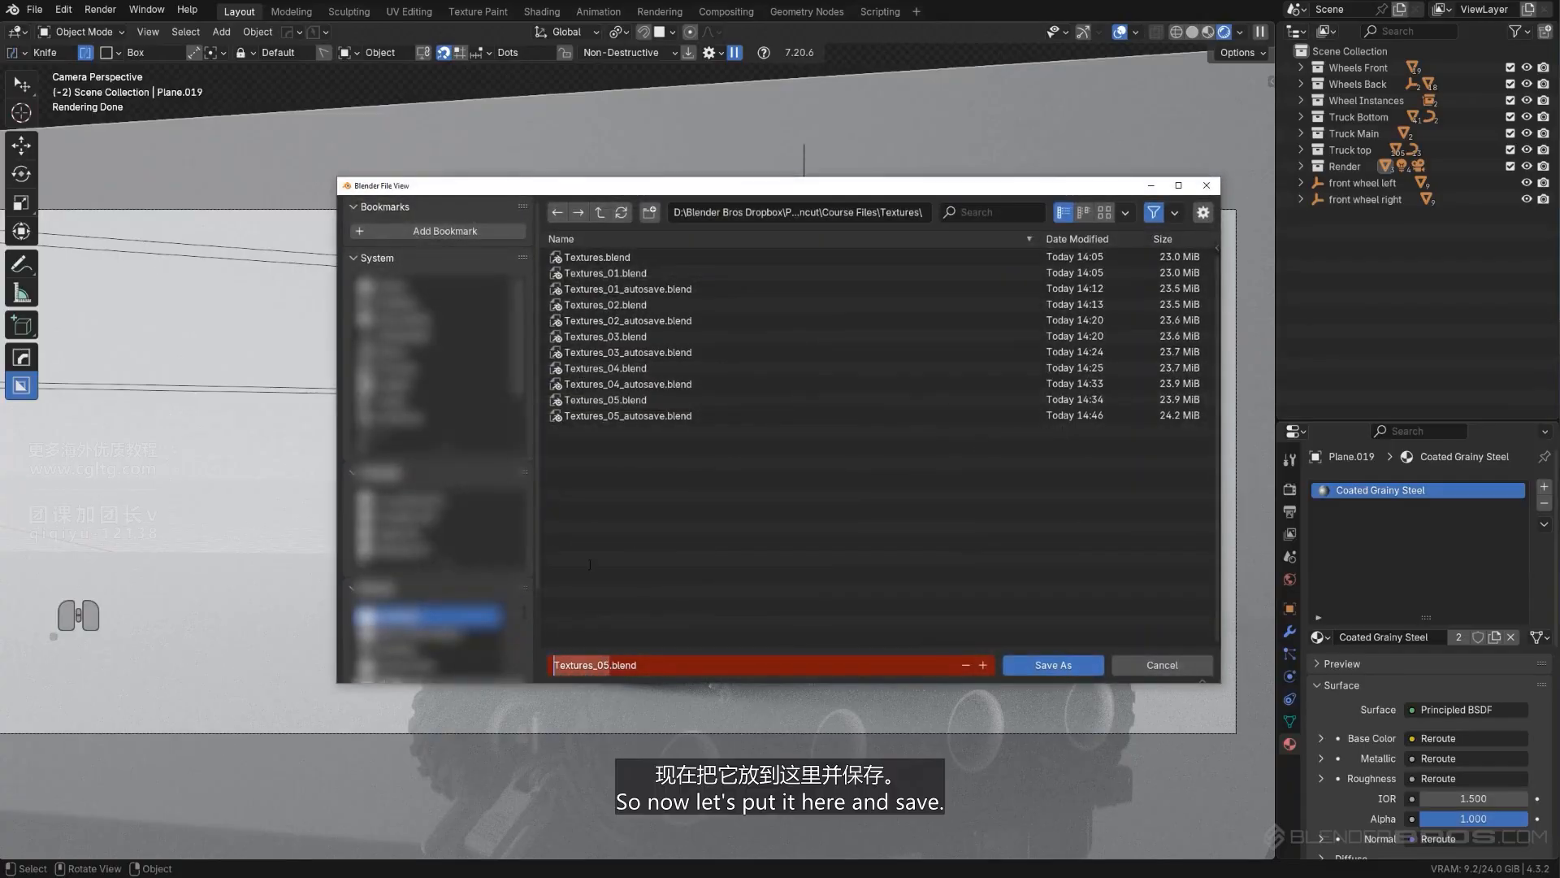
text(DeD)
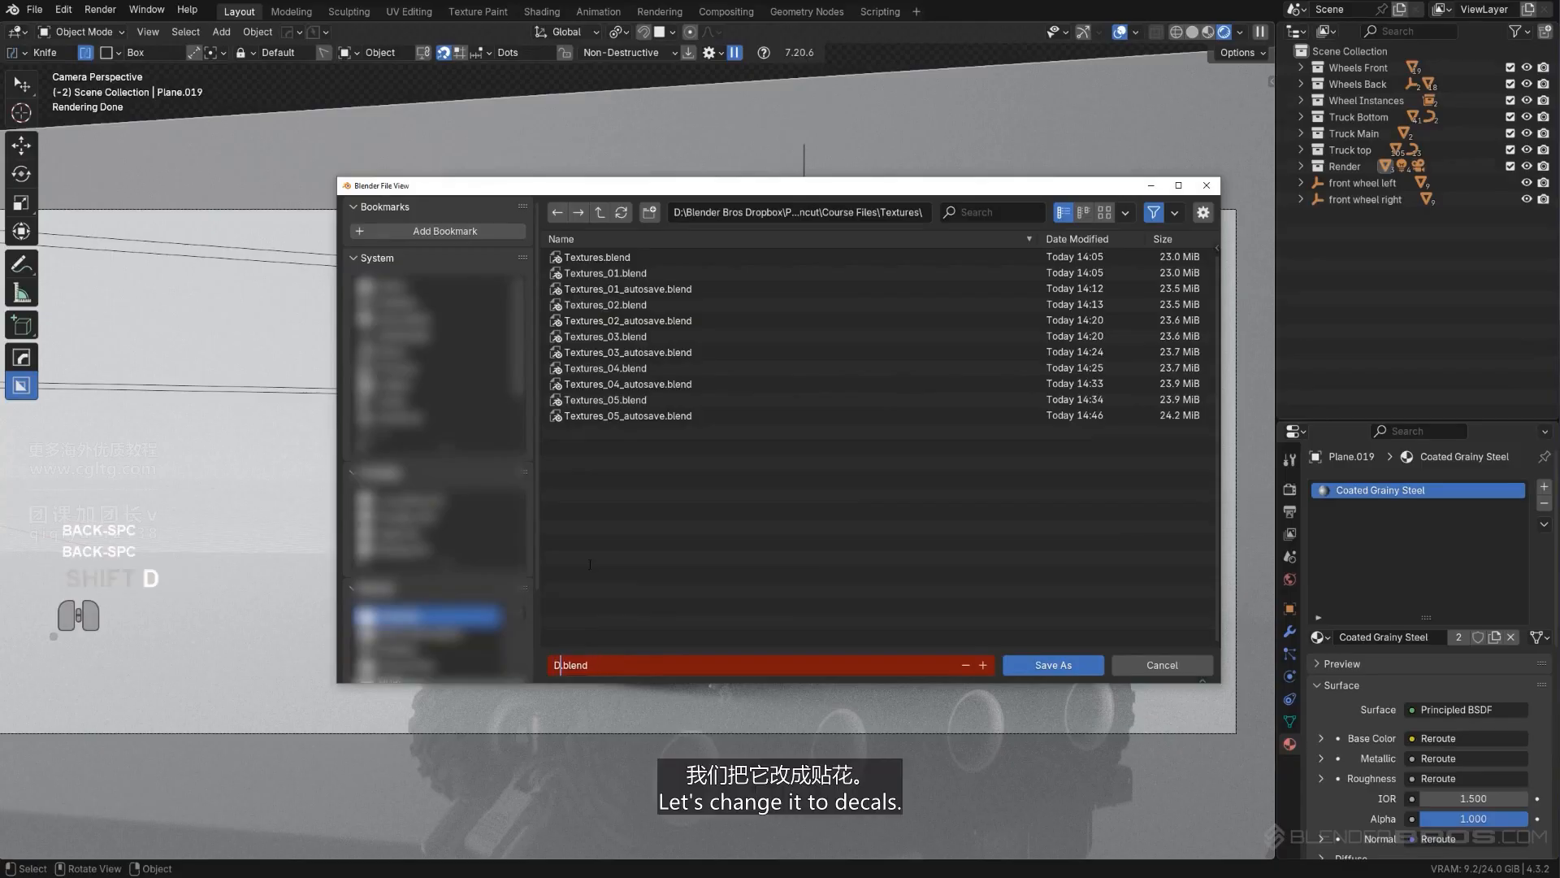
text(ecals)
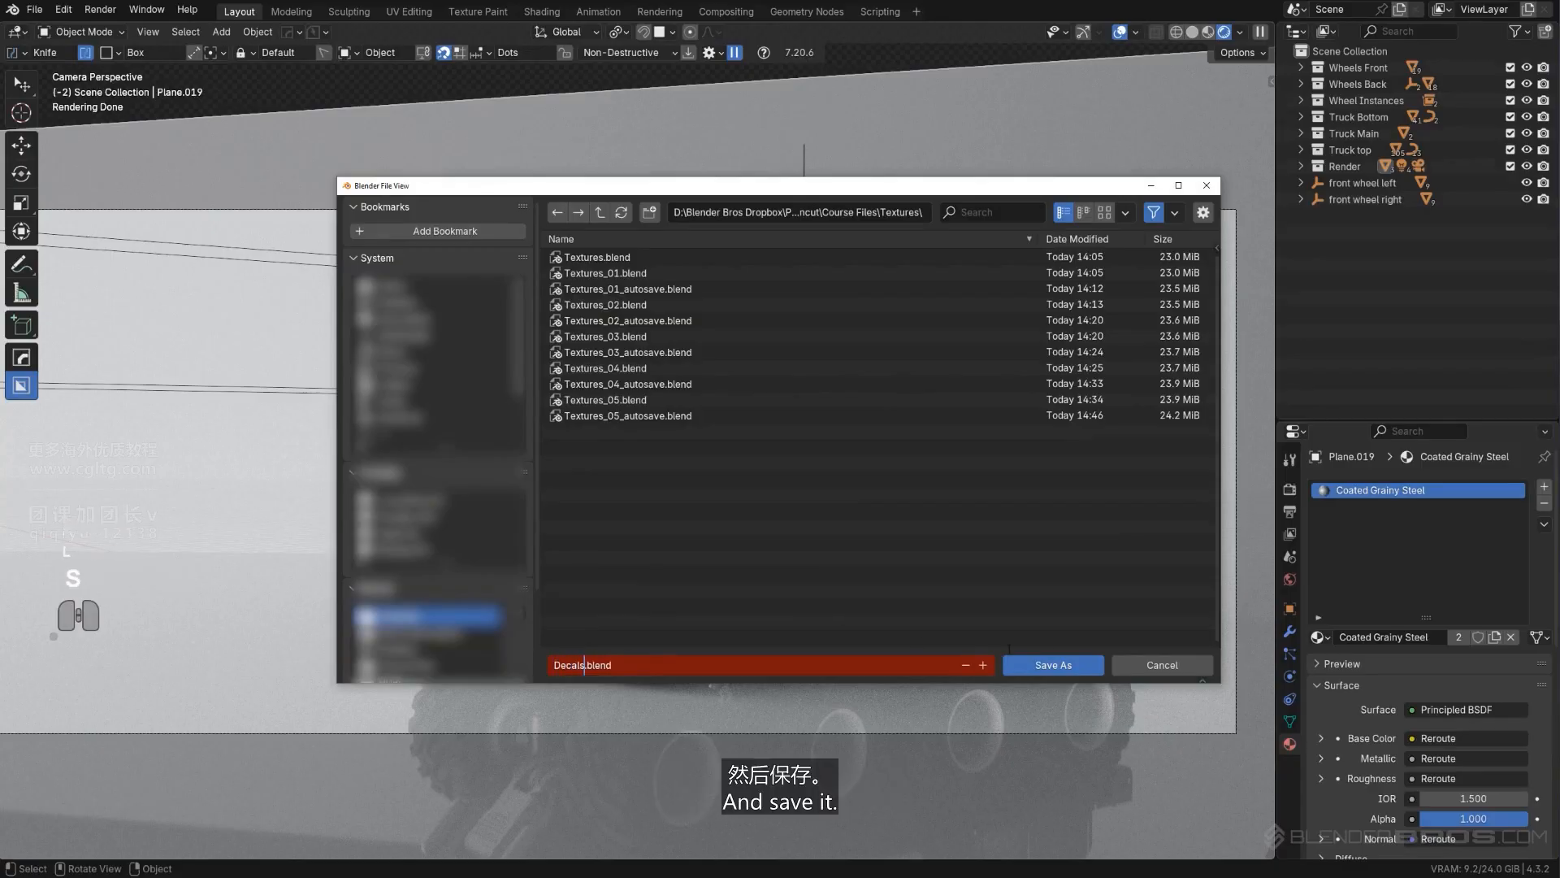